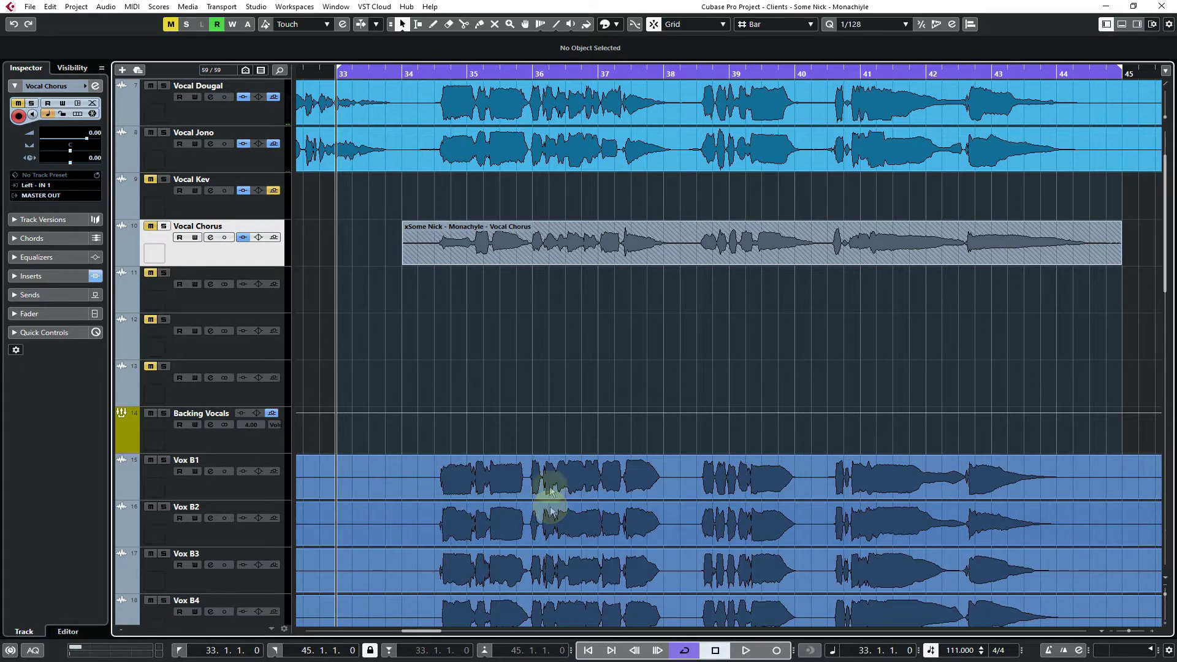
# Copy the Vocal Chorus clip to track 11, unmute the copy, and split it at bars 36 and 38
pyautogui.moveTo(560, 257); pyautogui.dragTo(561, 286)
pyautogui.rightClick(531, 347)
pyautogui.click(598, 354)
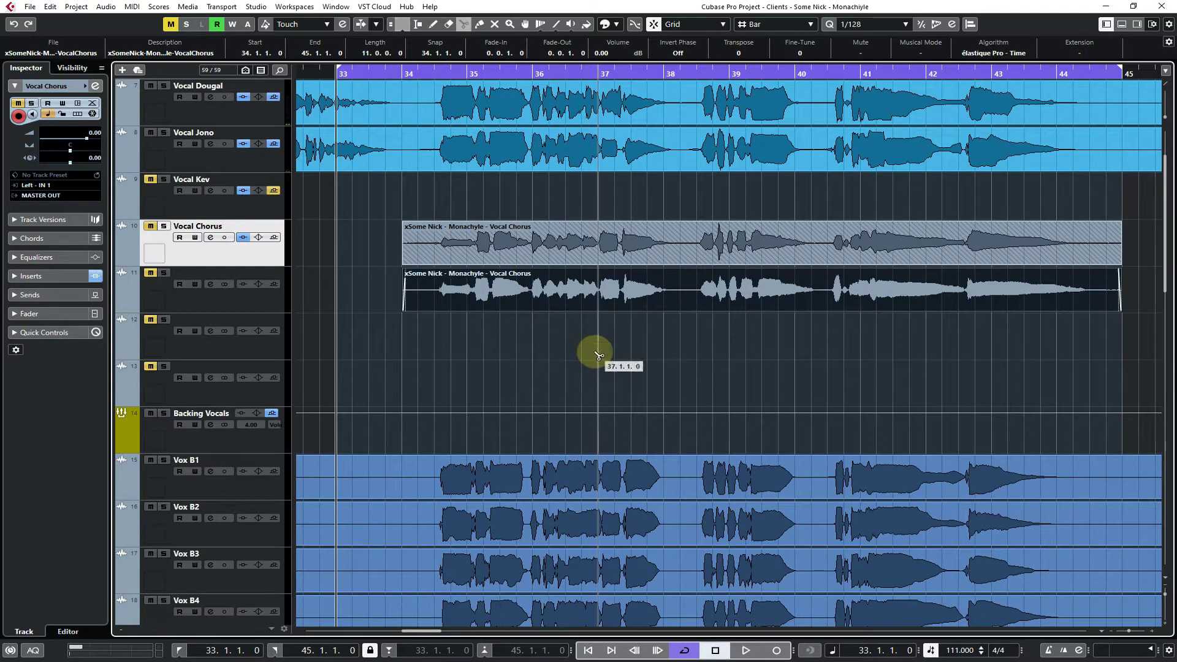
pyautogui.click(533, 294)
pyautogui.click(646, 296)
pyautogui.click(571, 331)
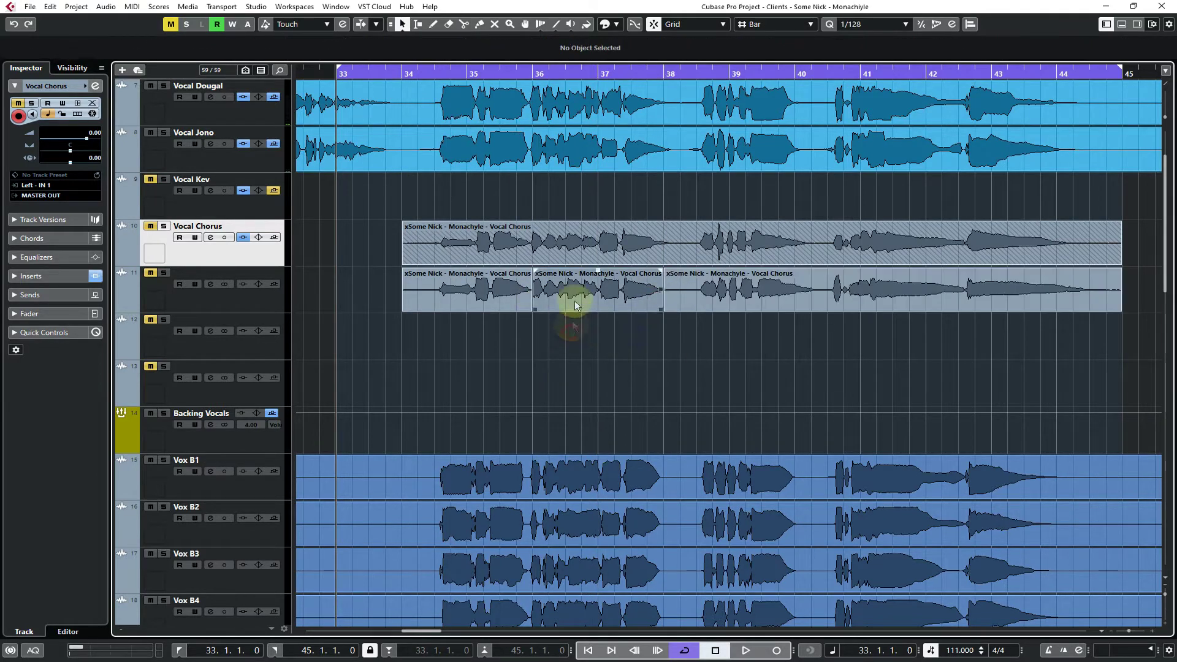
pyautogui.moveTo(575, 300); pyautogui.dragTo(582, 273)
pyautogui.click(578, 319)
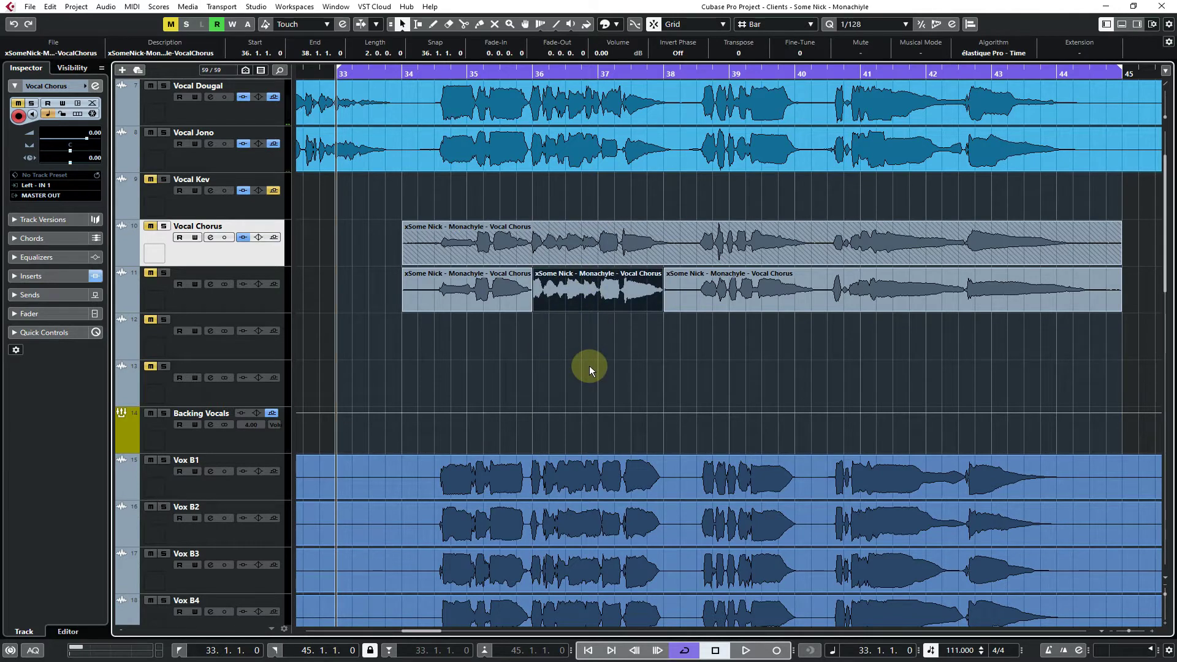
# Undo the splits and the clip copy on track 11
pyautogui.hotkey('ctrl', 'z')
pyautogui.hotkey('ctrl', 'z')
pyautogui.hotkey('ctrl', 'z')
pyautogui.hotkey('ctrl', 'z')
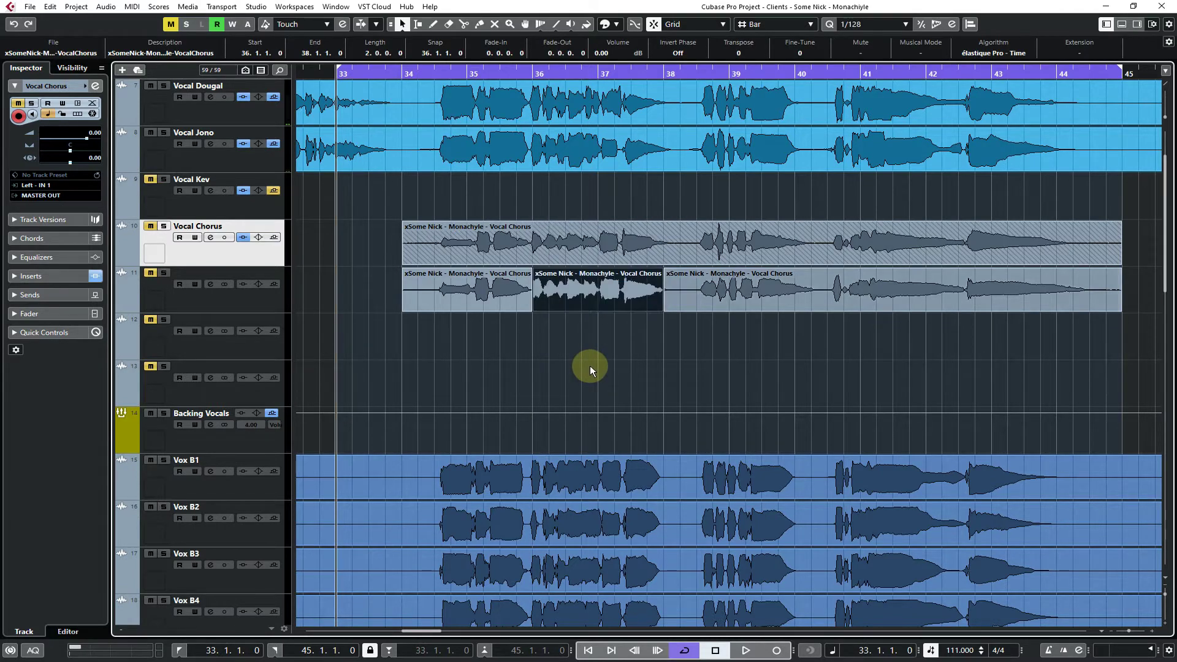
pyautogui.hotkey('ctrl', 'z')
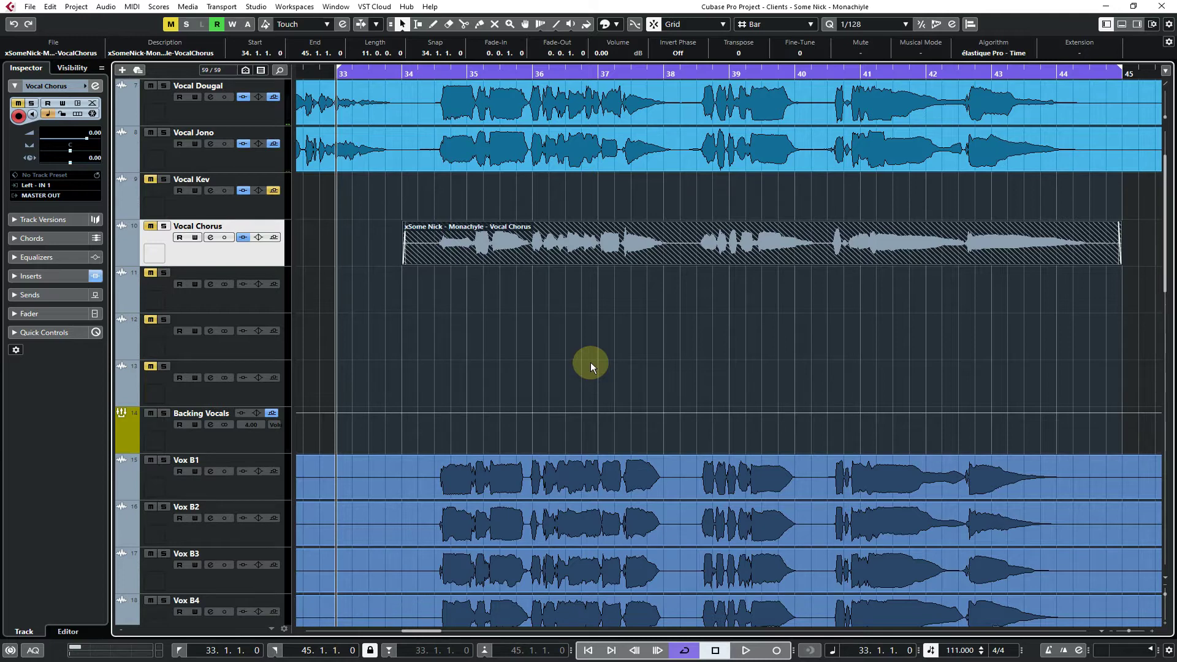
# Play the chorus from bar 33, turn off cycle playback, and audition Vocal Chorus unmuted with the other tracks muted
pyautogui.press('space')
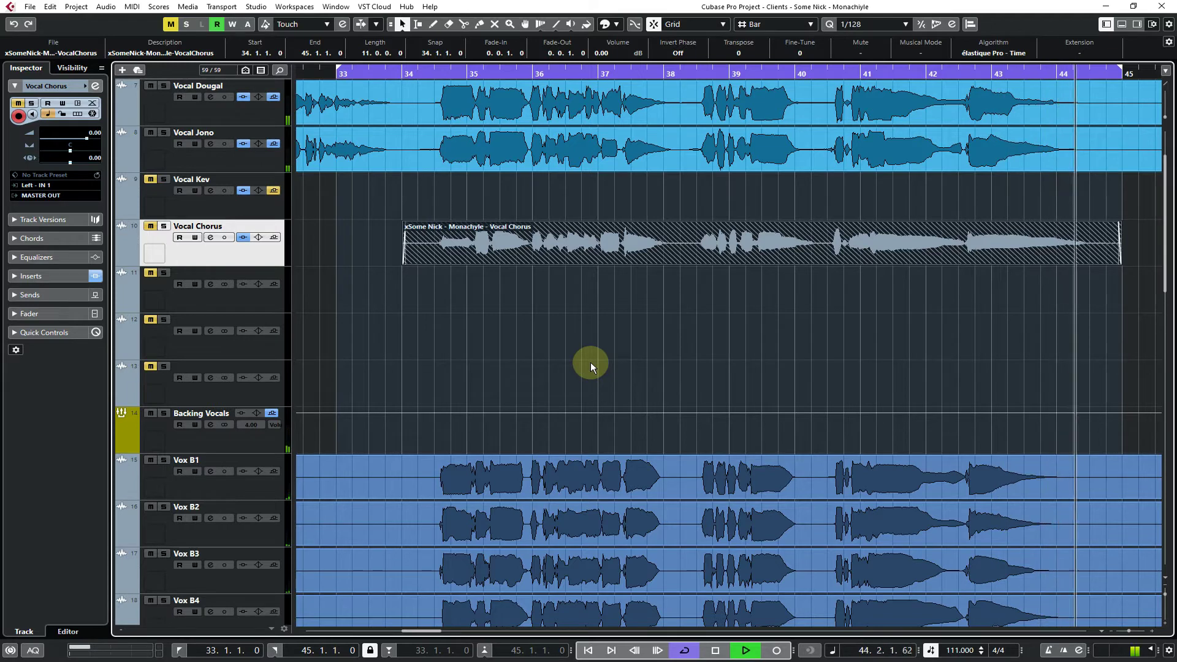
pyautogui.press('space')
pyautogui.press('KP_Divide')
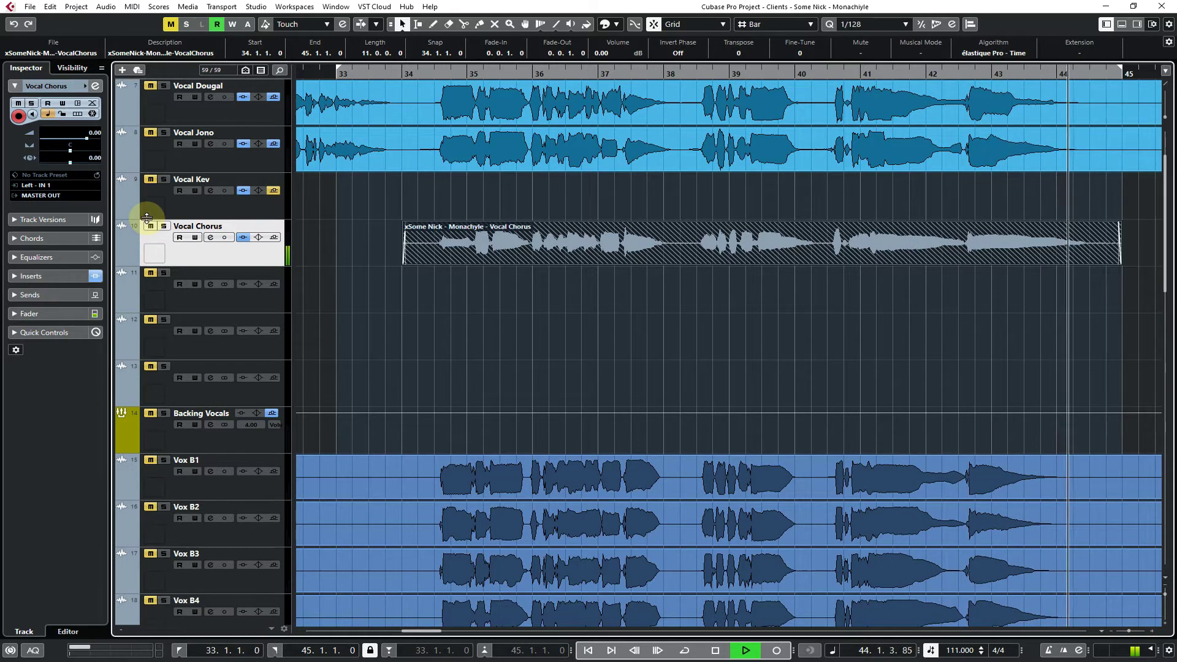
pyautogui.press('space')
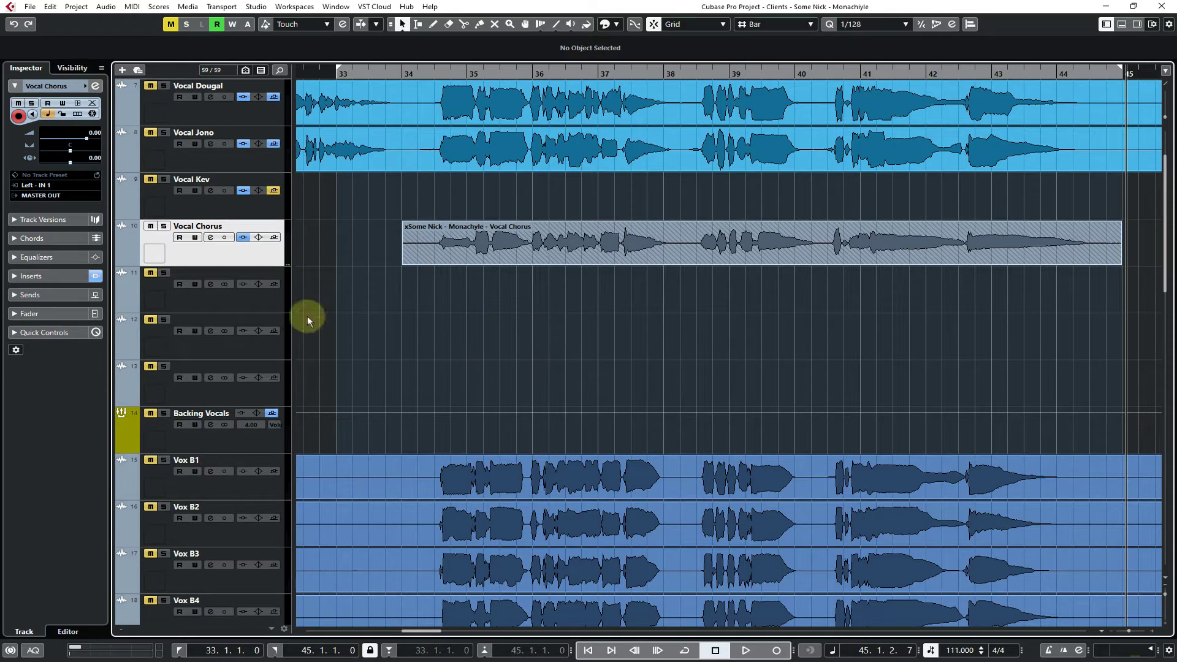
# Copy the muted Vocal Chorus clip to track 12 and unmute the original on track 10
pyautogui.moveTo(564, 251)
pyautogui.mouseDown()
pyautogui.moveTo(545, 344)
pyautogui.moveTo(540, 252)
pyautogui.moveTo(539, 268)
pyautogui.mouseUp()
pyautogui.click(545, 286)
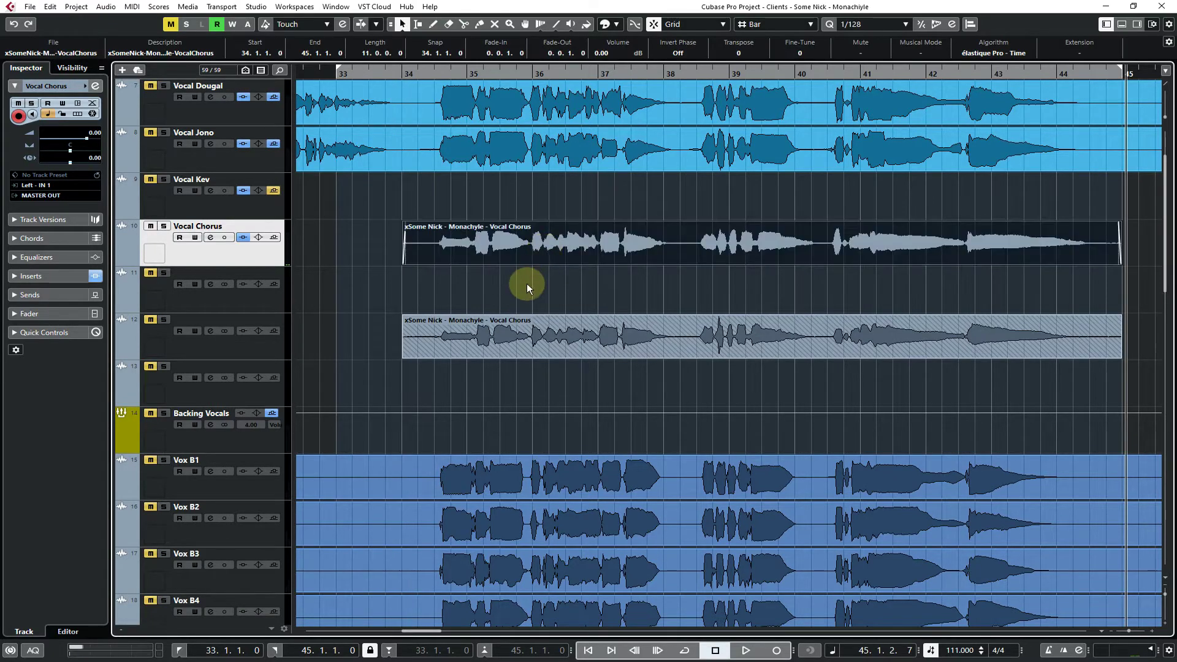
# Choose the Split tool and set the snap grid to Use Quantize with a 1/32 quantize value
pyautogui.click(464, 26)
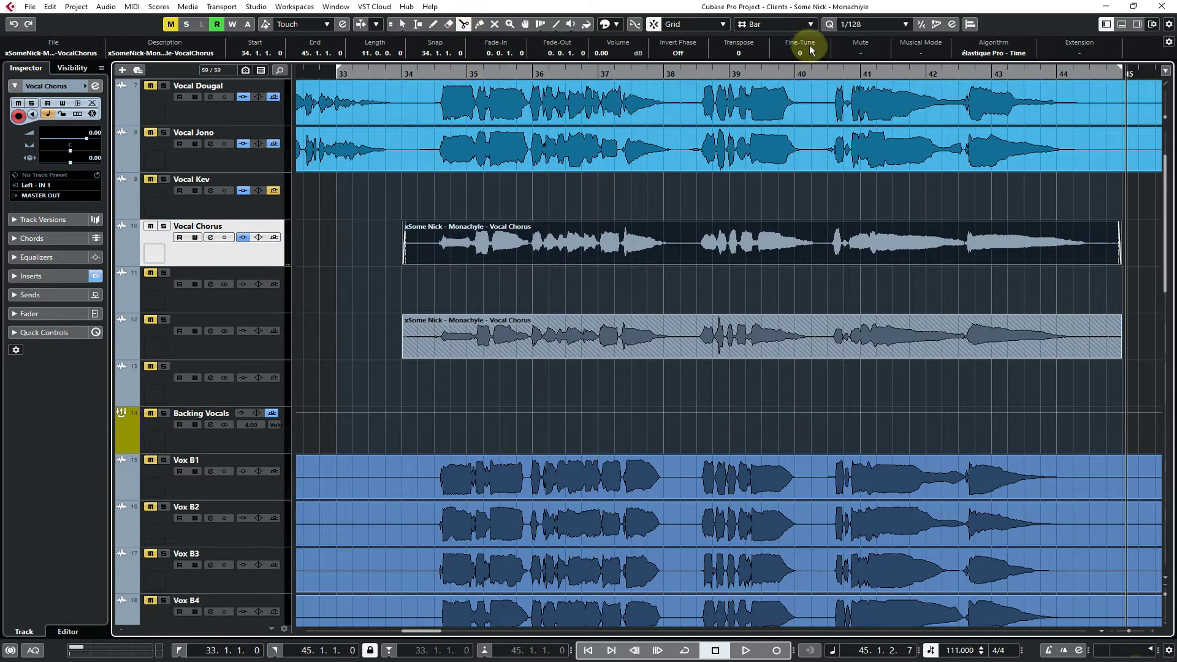
pyautogui.click(779, 23)
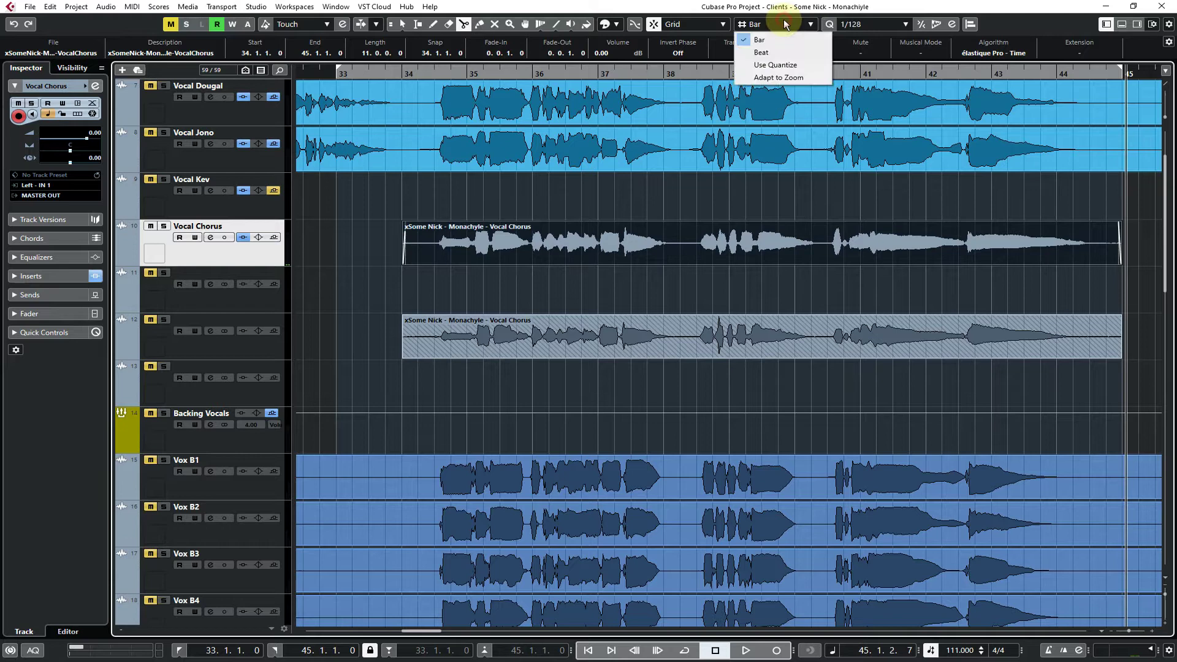
pyautogui.click(777, 65)
pyautogui.click(871, 24)
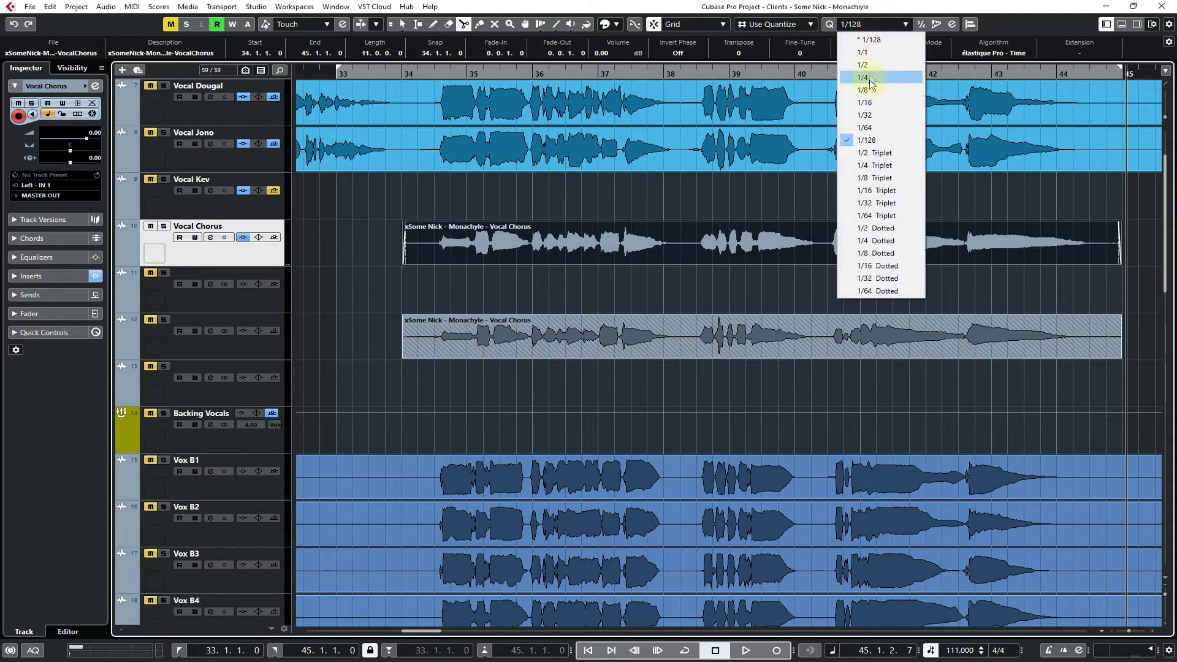
pyautogui.click(866, 115)
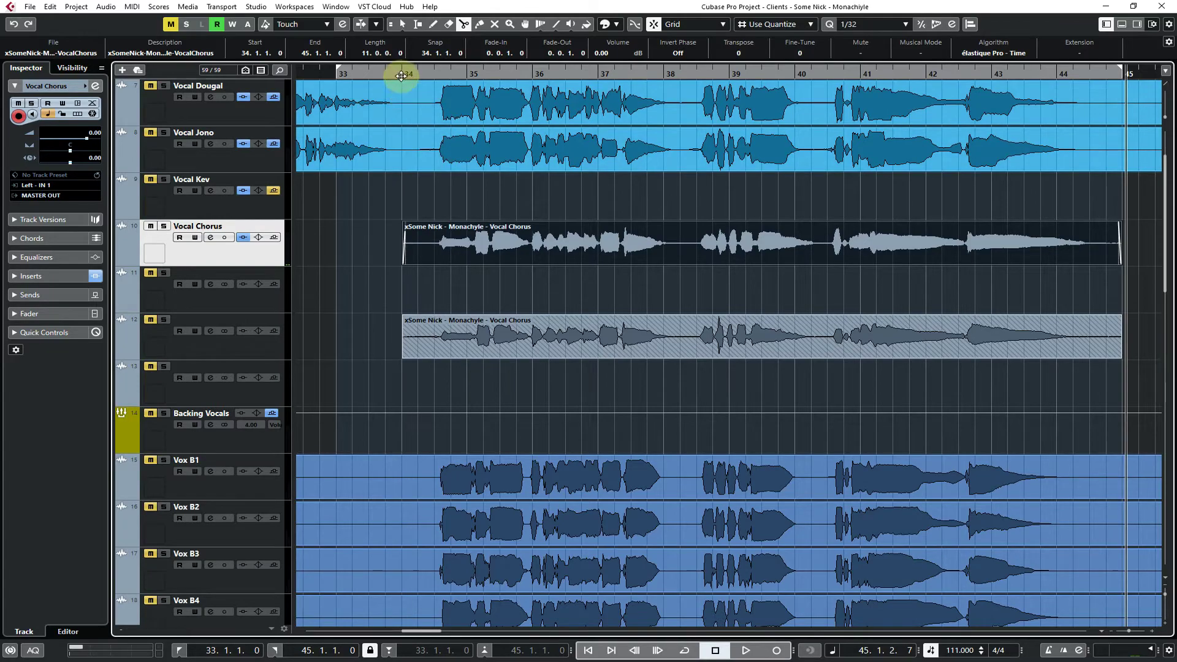
# Audition the Vocal Chorus clip from bar 34 and cut out the segment between 35.1.2.0 and 35.2.2.60
pyautogui.moveTo(399, 73); pyautogui.dragTo(404, 90)
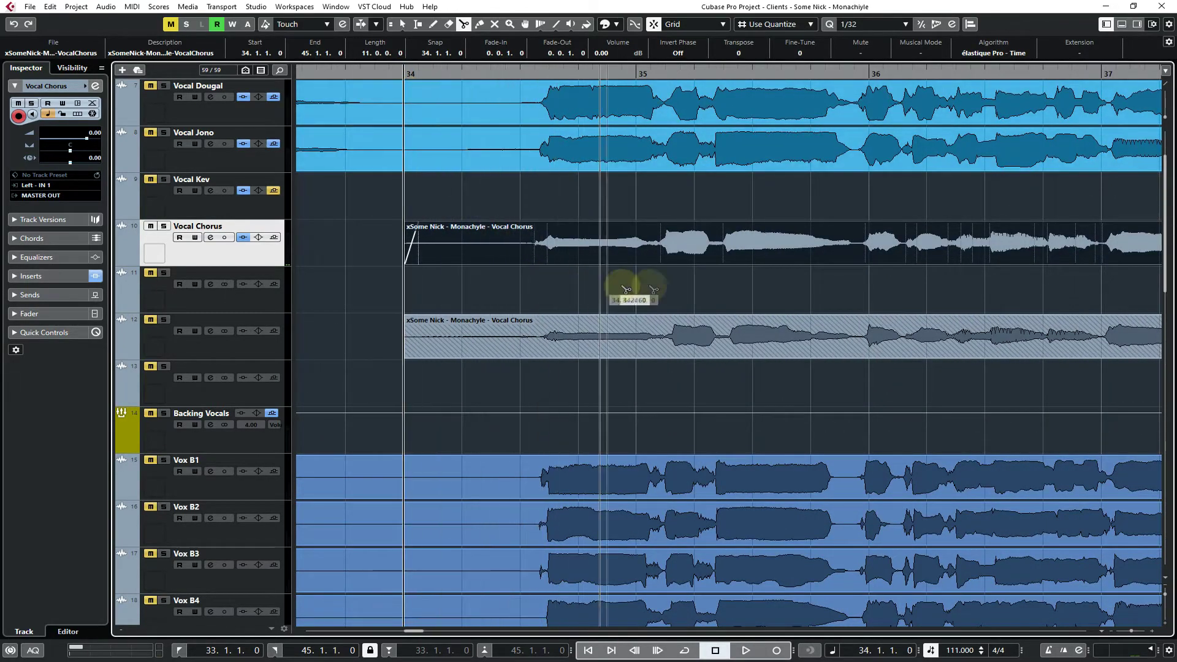
pyautogui.press('space')
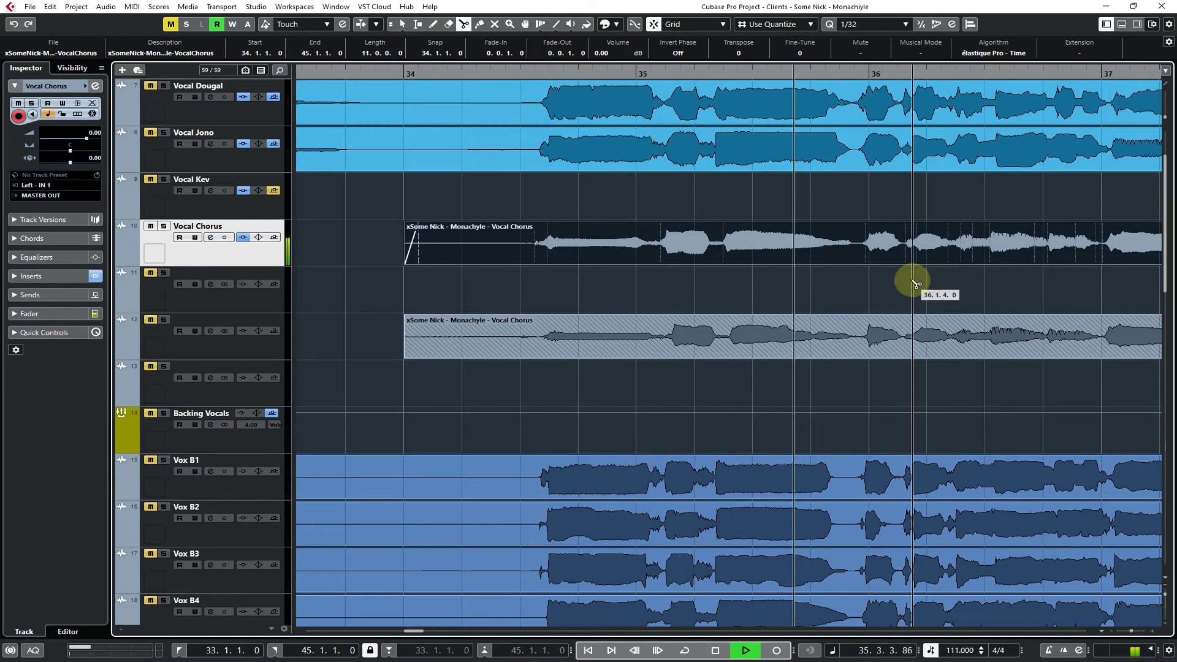
pyautogui.press('space')
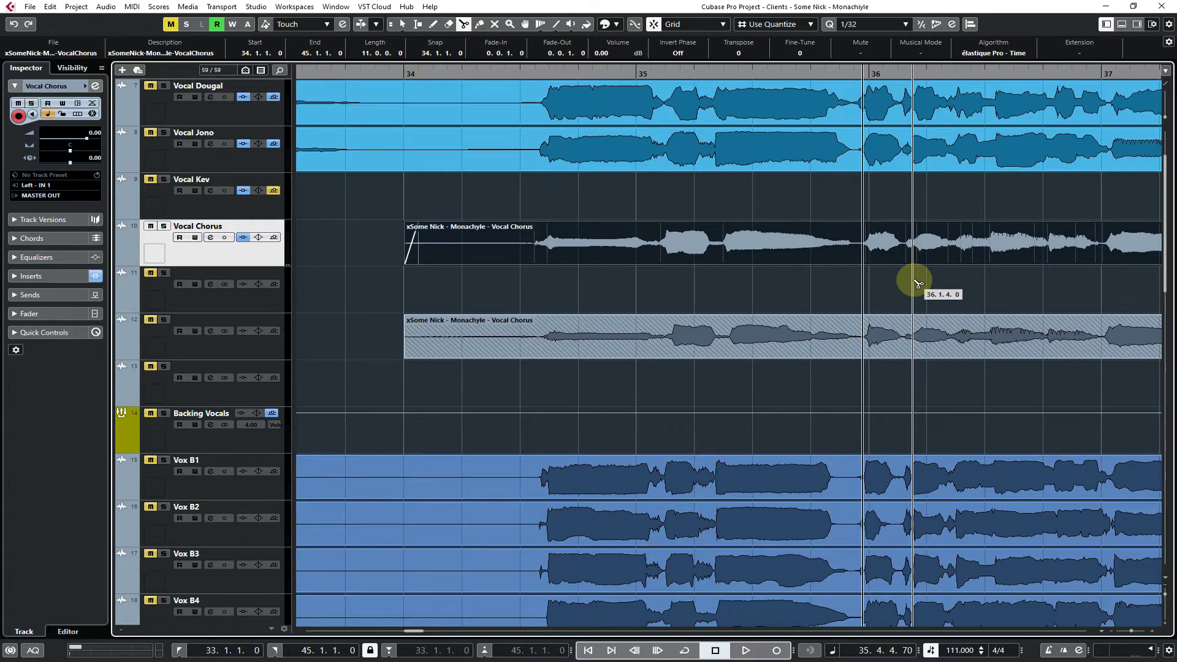
pyautogui.press('space')
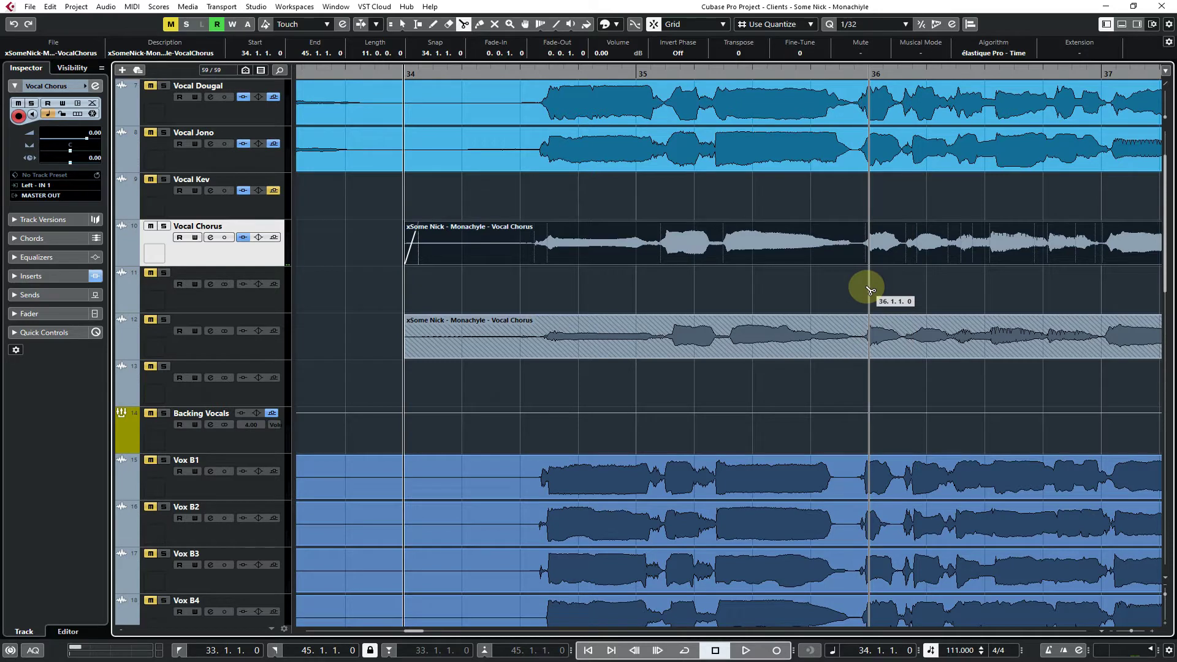
pyautogui.press('space')
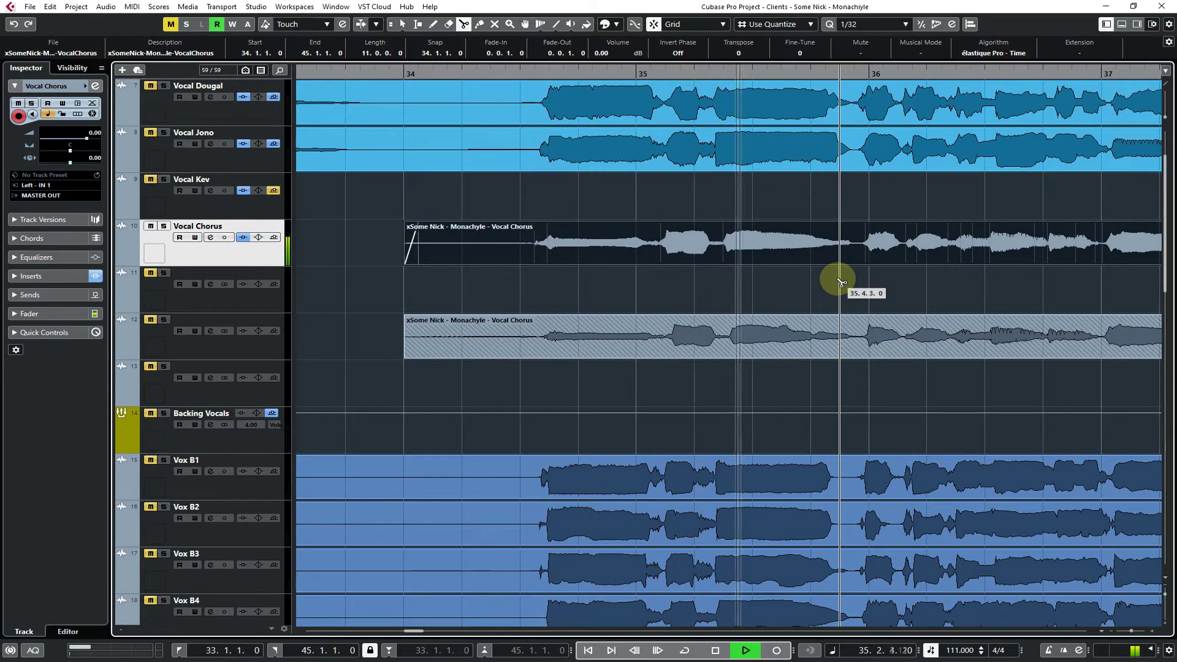
pyautogui.press('space')
pyautogui.click(652, 248)
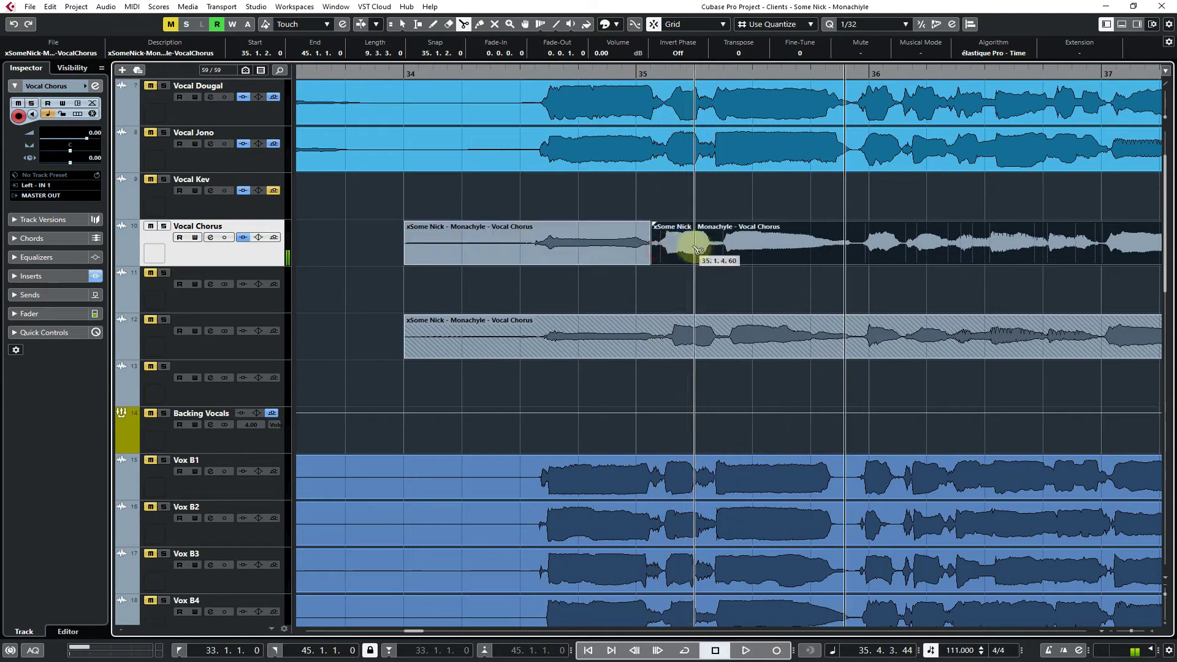
pyautogui.click(719, 256)
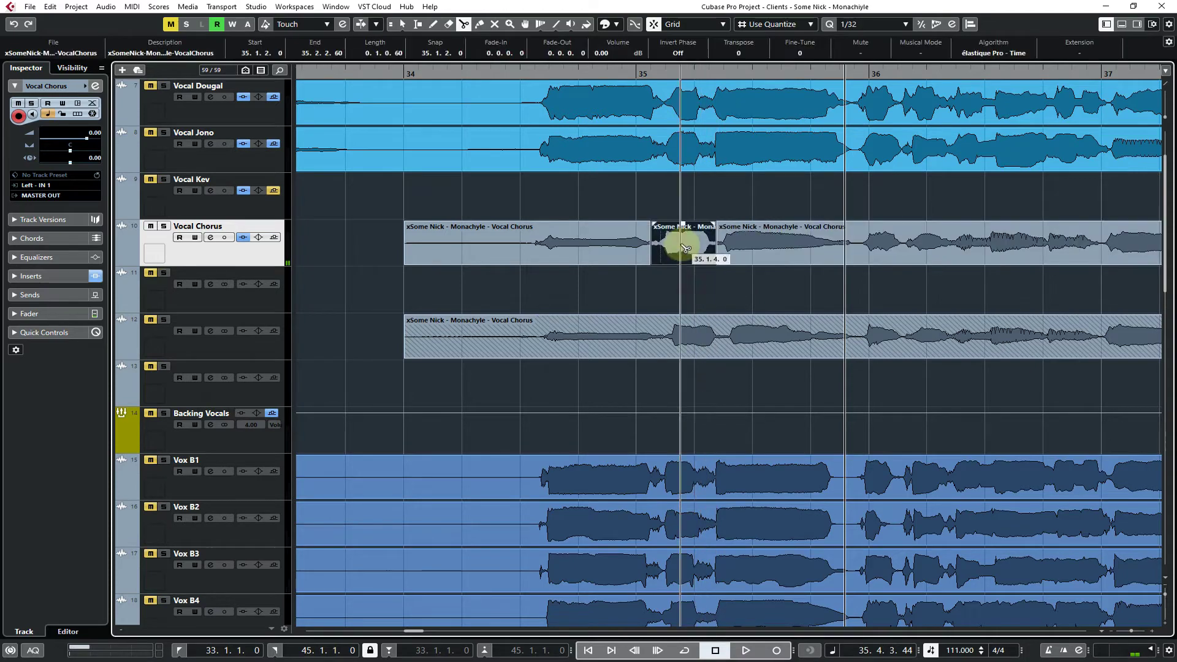
pyautogui.press('Delete')
# Audition Vocal Chorus around bar 36 and cut out the segment between 36.4.1.0 and 37.1.1.0
pyautogui.moveTo(919, 294); pyautogui.dragTo(804, 280)
pyautogui.press('space')
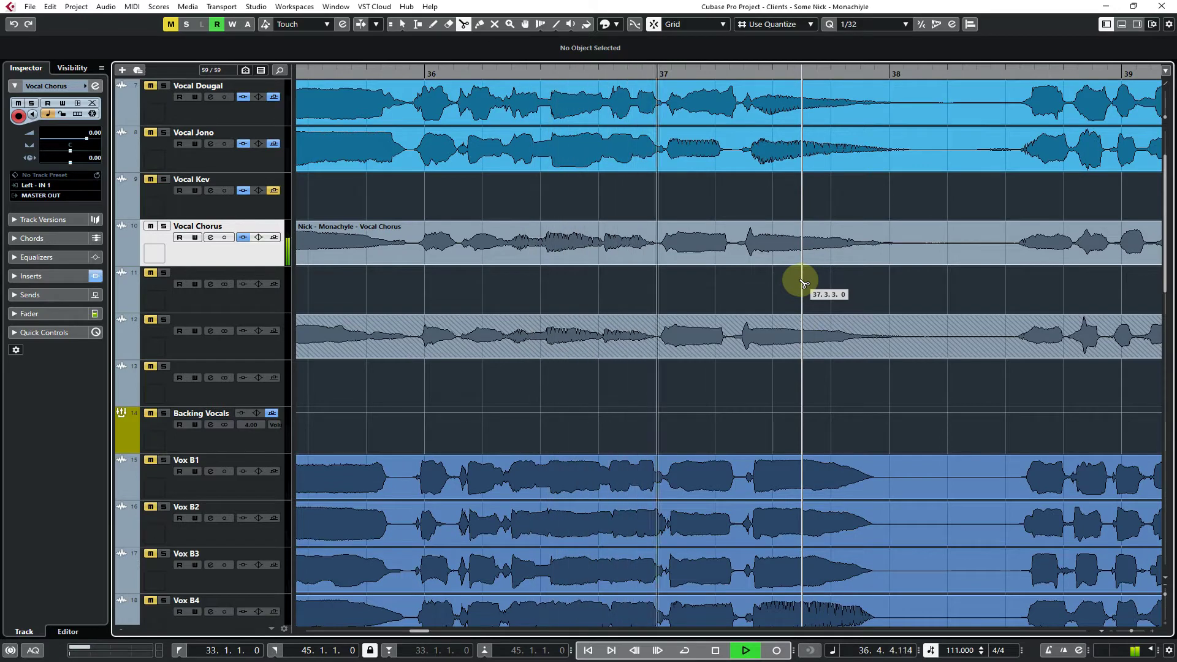
pyautogui.press('space')
pyautogui.click(408, 73)
pyautogui.press('space')
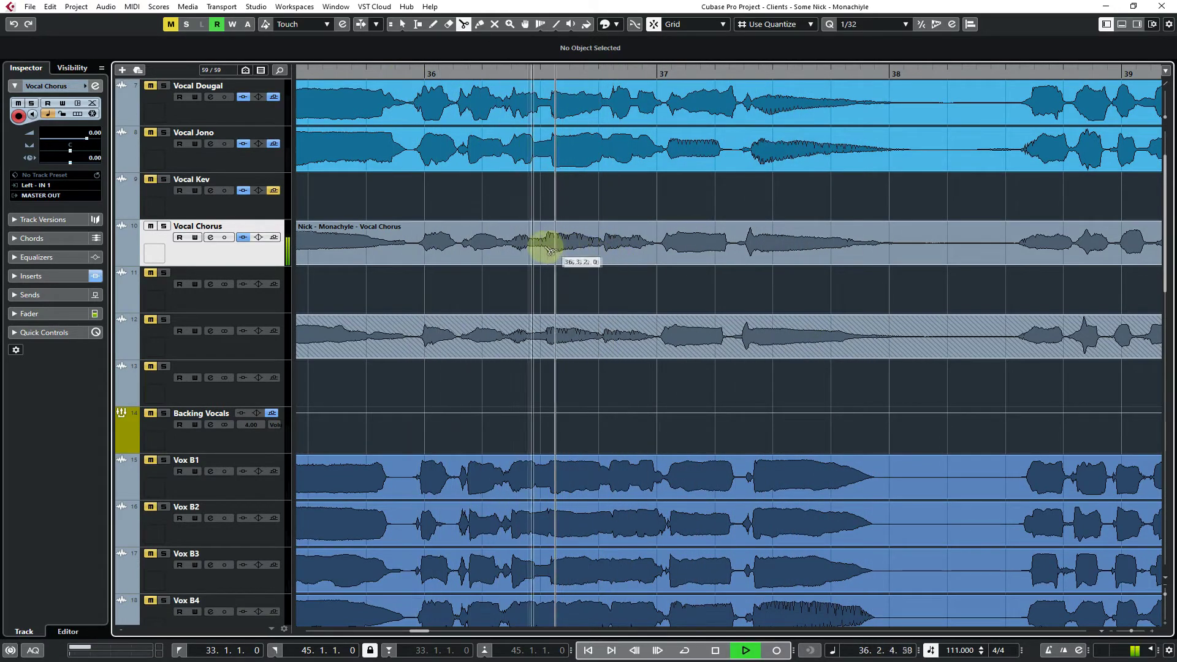
pyautogui.press('space')
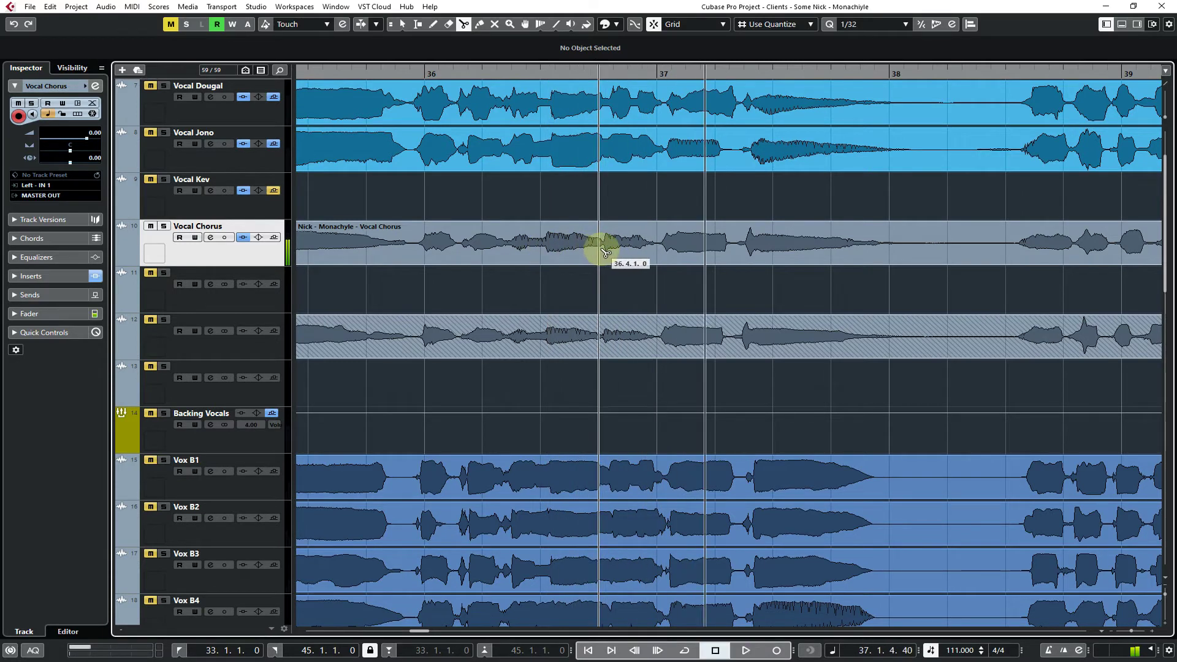
pyautogui.click(599, 250)
pyautogui.click(664, 254)
pyautogui.hotkey('ctrl', 'z')
pyautogui.click(656, 254)
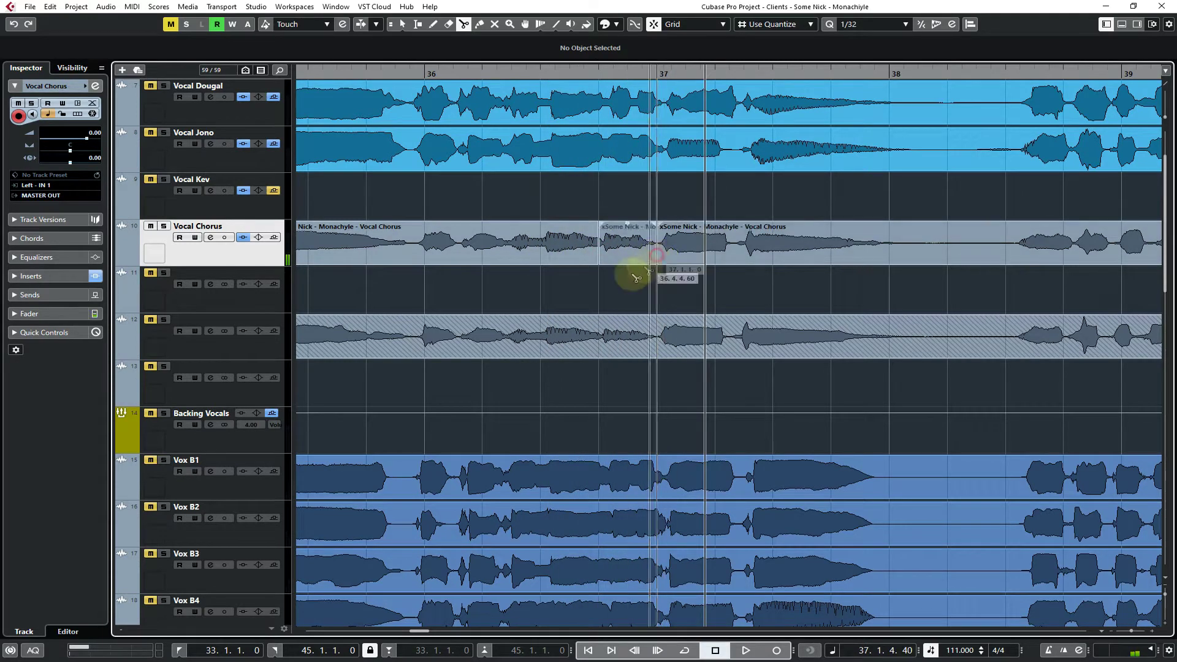
pyautogui.keyDown('ctrl'); pyautogui.click(618, 257); pyautogui.keyUp('ctrl')
pyautogui.press('Delete')
# Audition Vocal Chorus after bar 38 and cut out the segment between 38.3.1.0 and 38.4.1.60
pyautogui.press('space')
pyautogui.moveTo(938, 288); pyautogui.dragTo(730, 281)
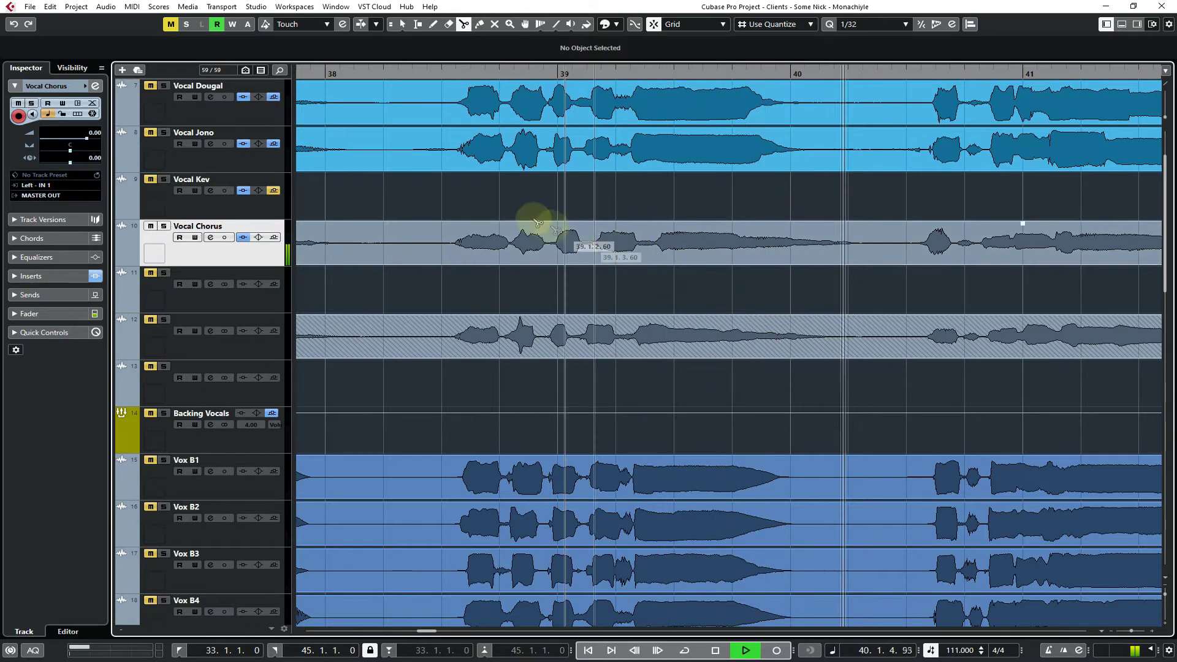
pyautogui.press('space')
pyautogui.click(426, 73)
pyautogui.click(442, 248)
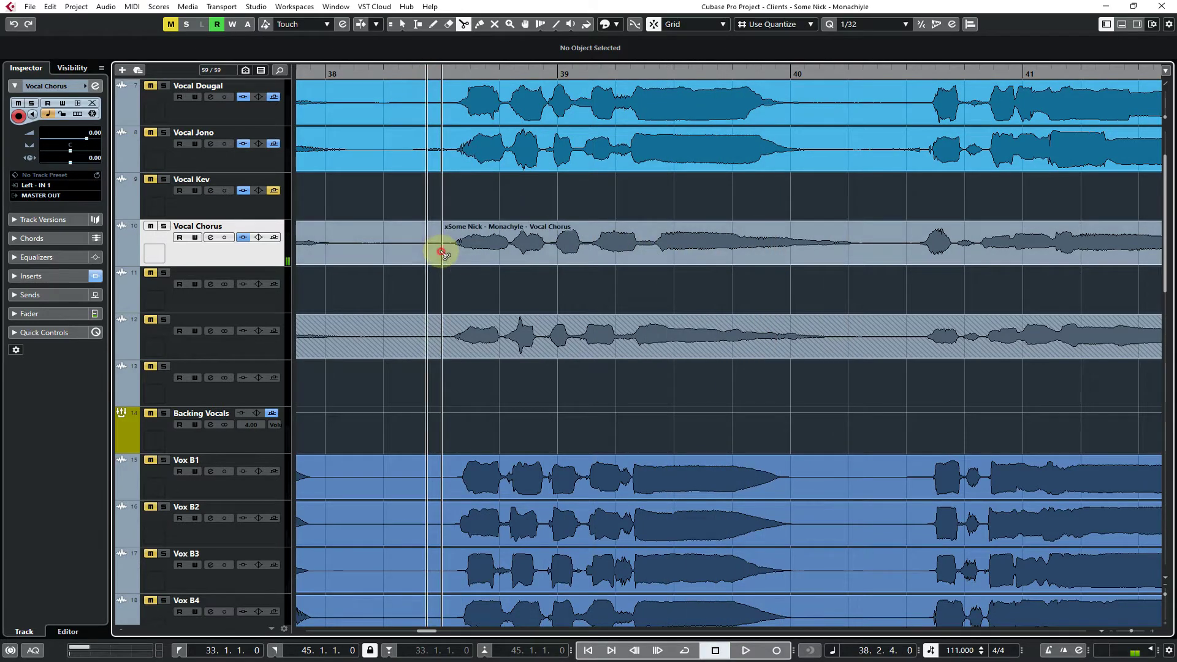
pyautogui.press('space')
pyautogui.click(506, 255)
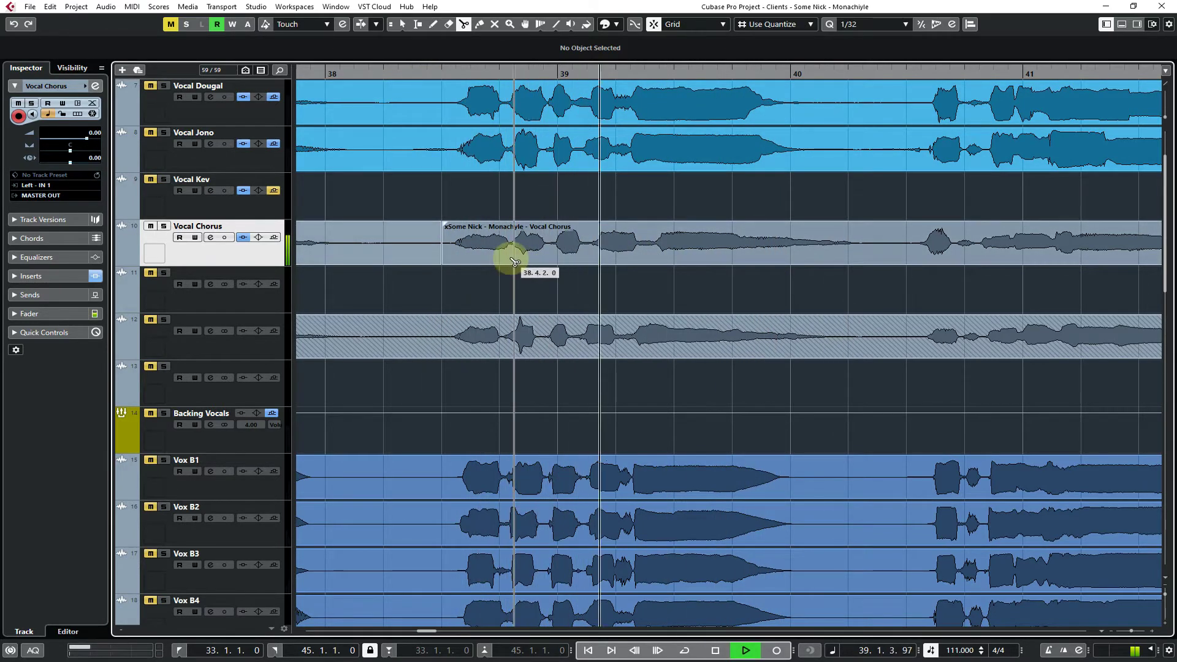
pyautogui.click(471, 286)
pyautogui.moveTo(470, 286); pyautogui.dragTo(471, 252)
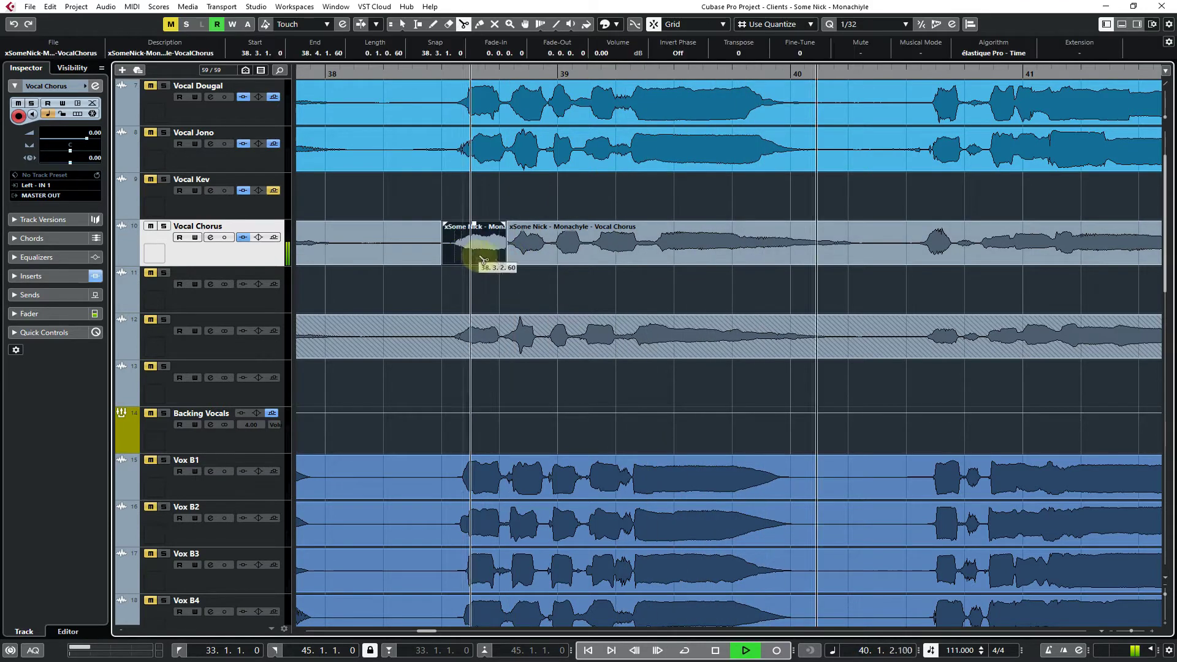
pyautogui.press('Delete')
# Split the Vocal Chorus clip at 39.1.3.0 and 40.2.2.0 and delete the segment in between
pyautogui.click(587, 253)
pyautogui.press('space')
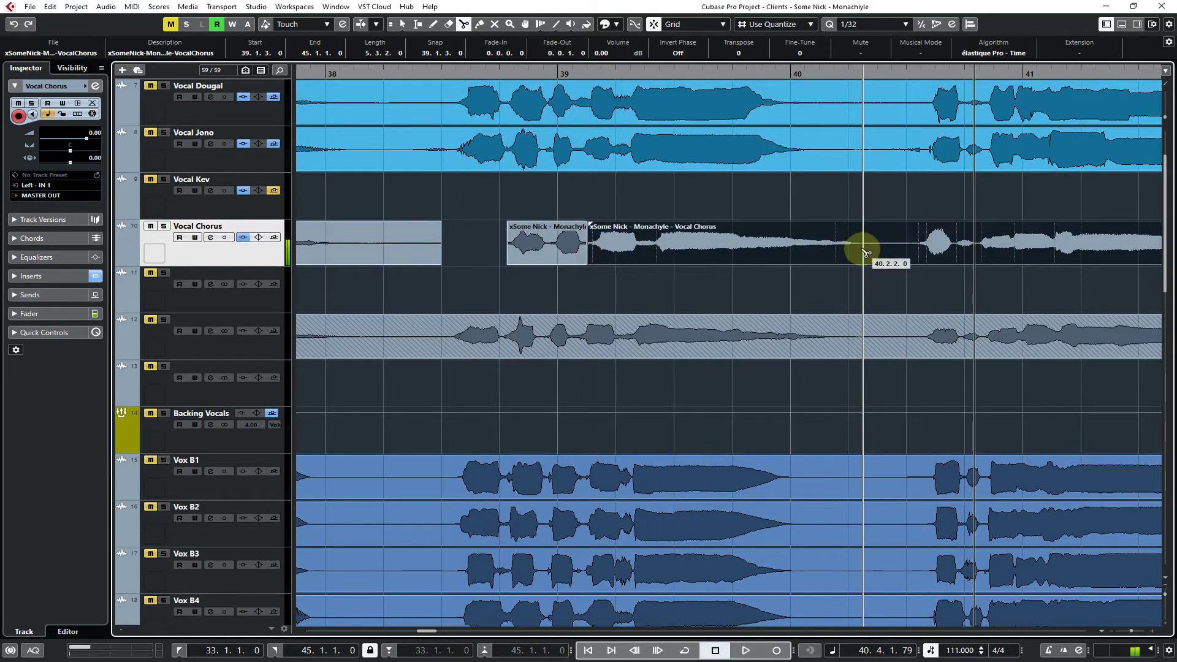
pyautogui.click(862, 253)
pyautogui.moveTo(737, 276); pyautogui.dragTo(728, 255)
pyautogui.press('Delete')
# Audition Vocal Chorus after bar 40, split the remaining clip at 40.4.2.0, and delete the part before the split
pyautogui.moveTo(980, 290); pyautogui.dragTo(1108, 293)
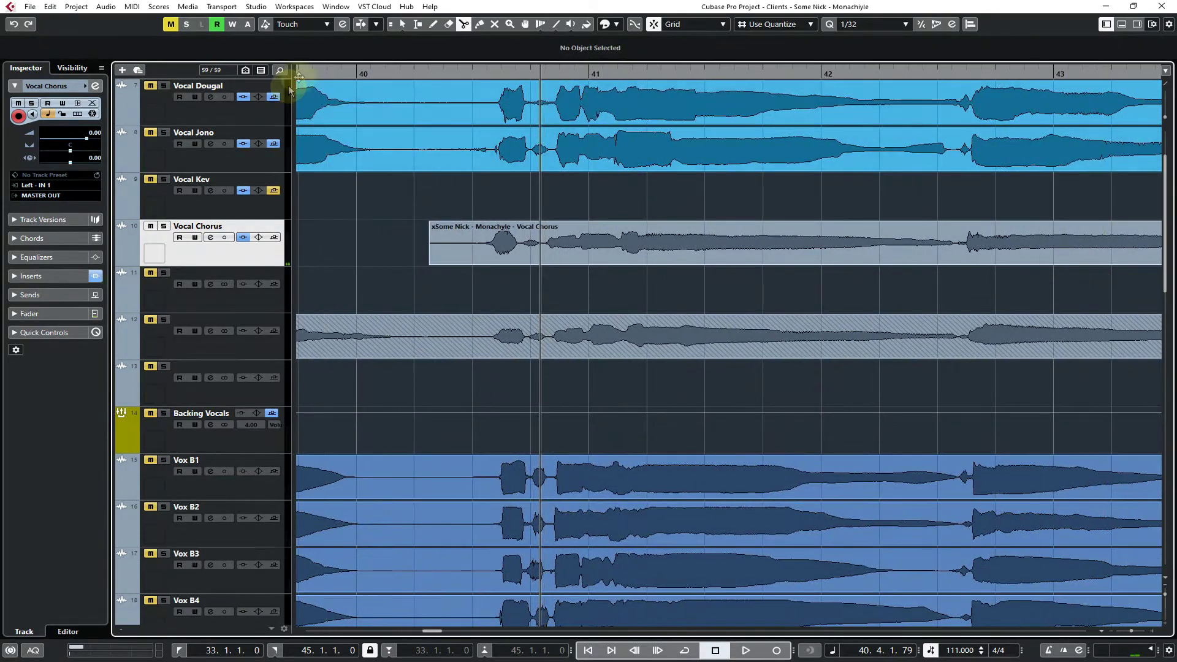
pyautogui.press('space')
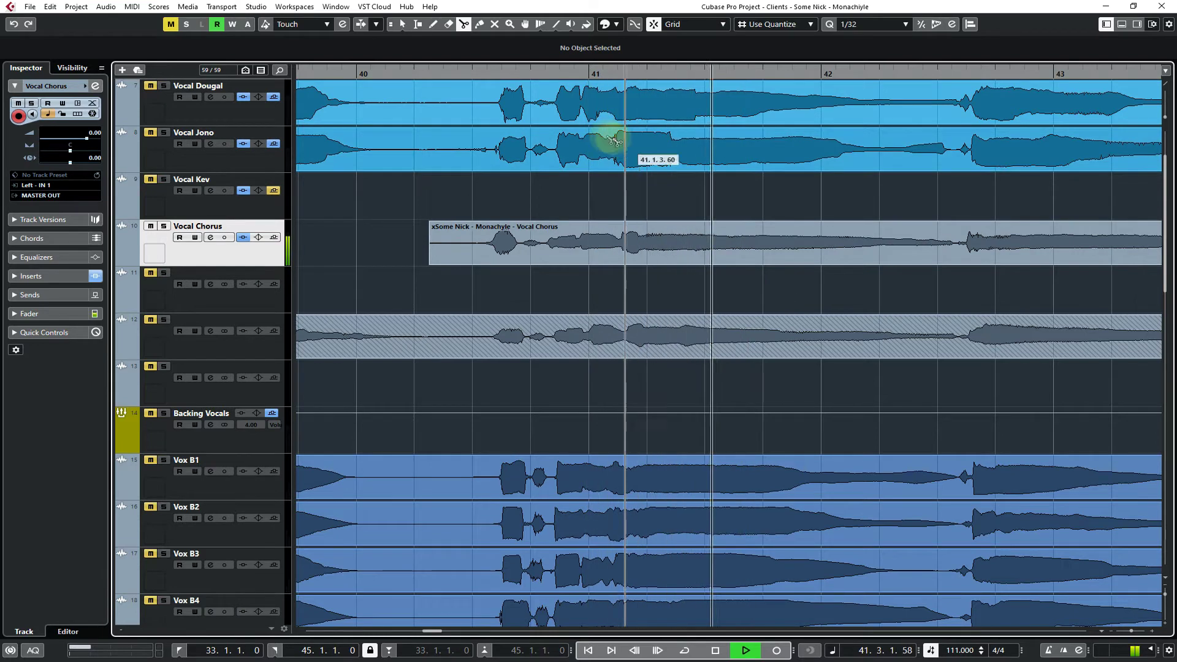
pyautogui.click(447, 74)
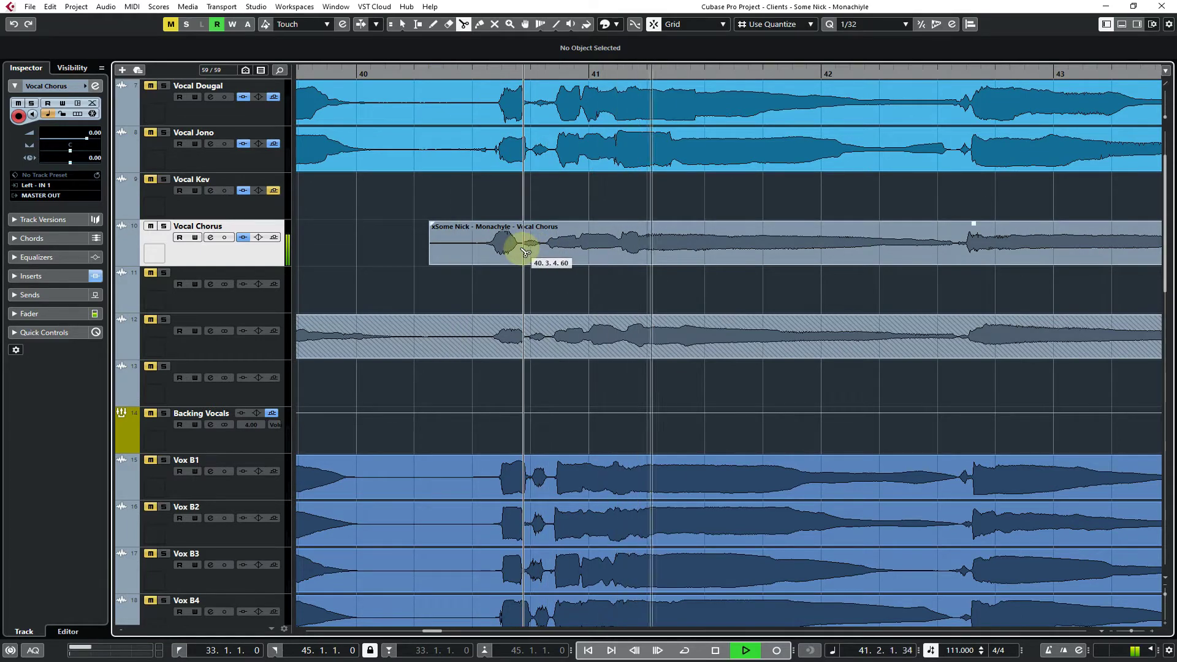
pyautogui.click(543, 257)
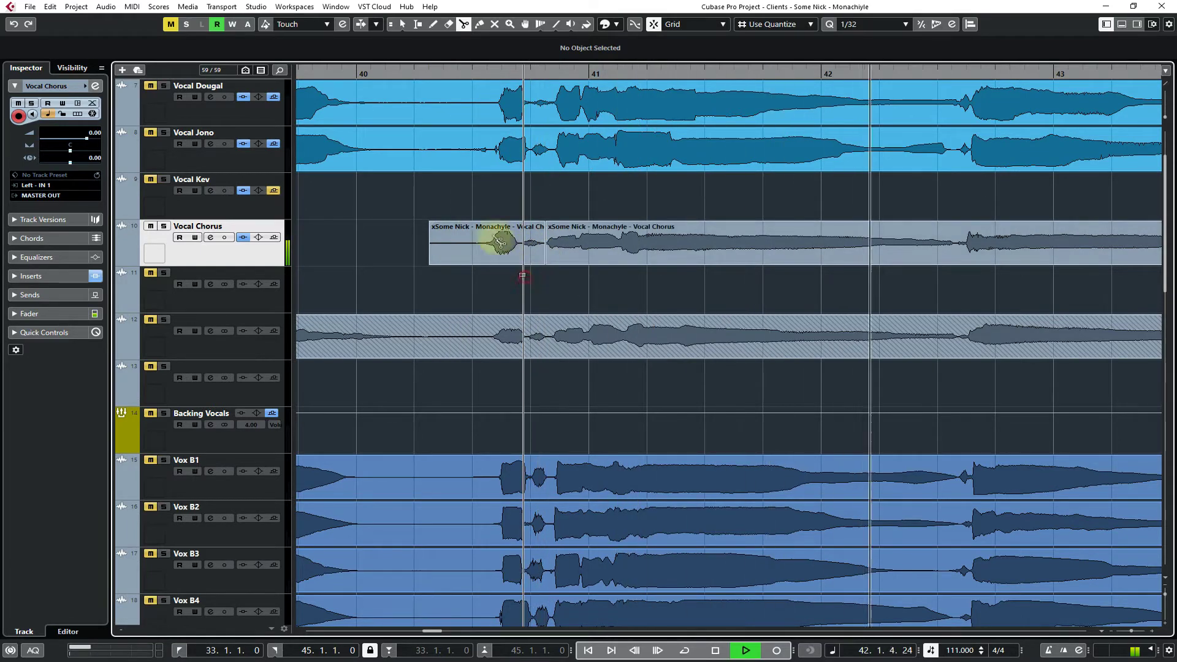
pyautogui.keyDown('ctrl'); pyautogui.click(499, 240); pyautogui.keyUp('ctrl')
pyautogui.press('Delete')
# Split the last Vocal Chorus clip at 42.3.2.60, delete everything after the split, and return to the Object Selection tool
pyautogui.click(955, 250)
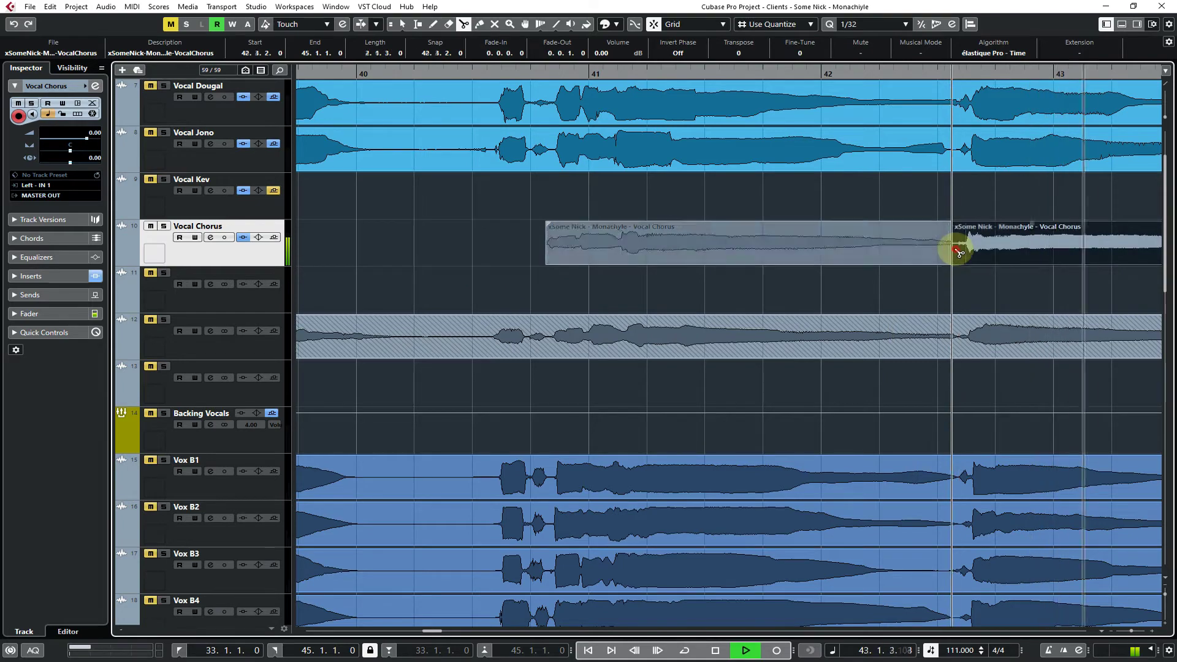
pyautogui.hotkey('ctrl', 'z')
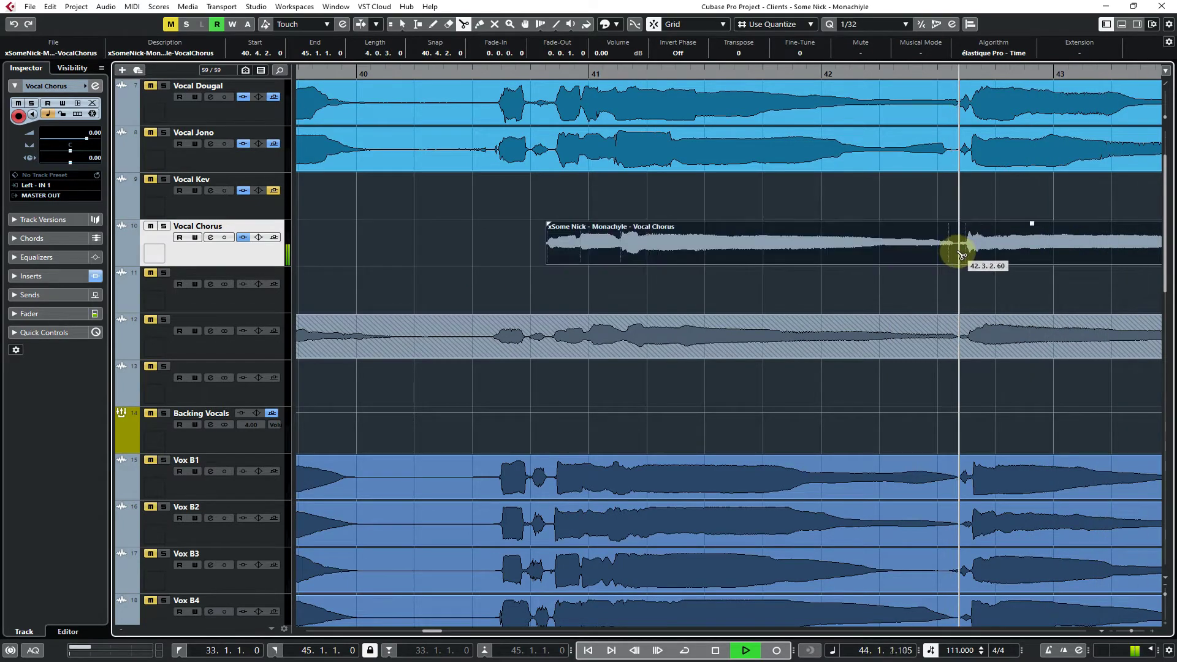
pyautogui.click(960, 253)
pyautogui.press('space')
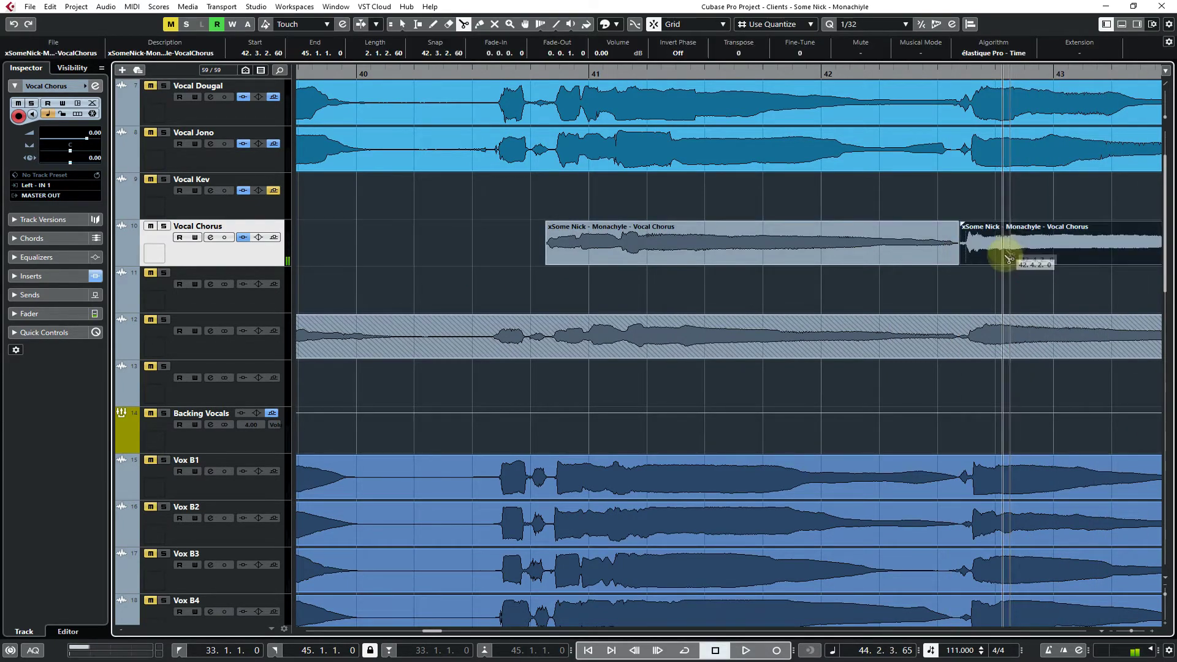
pyautogui.press('Delete')
pyautogui.press('g')
pyautogui.press('g')
pyautogui.press('g')
pyautogui.rightClick(733, 278)
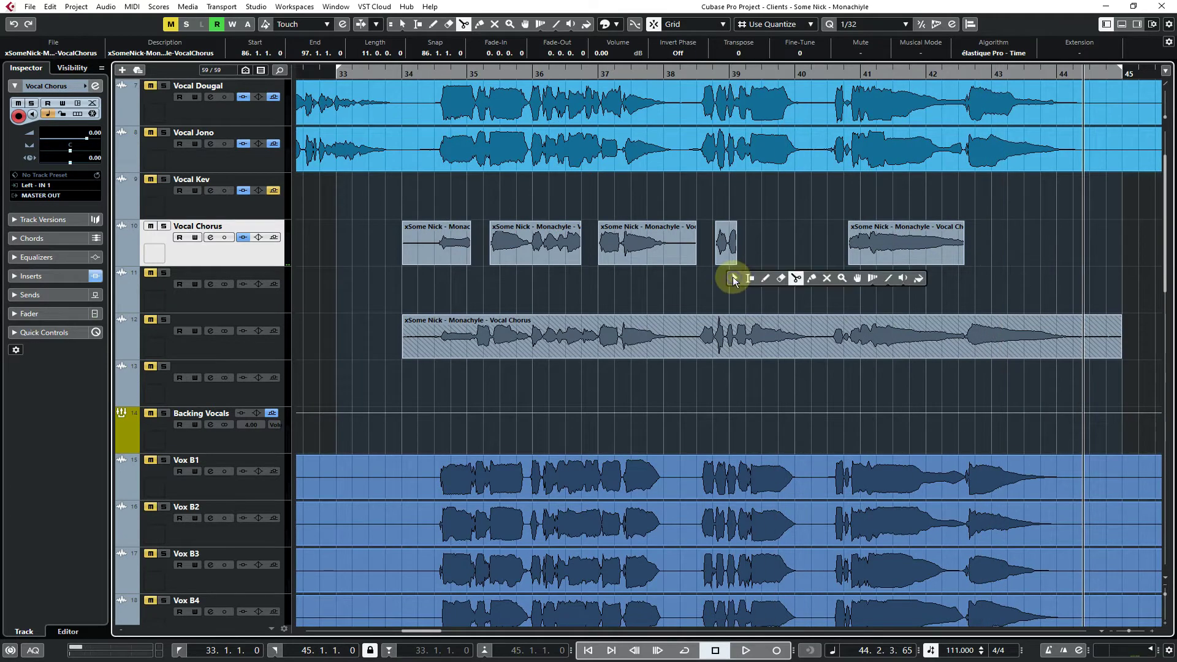
pyautogui.click(733, 277)
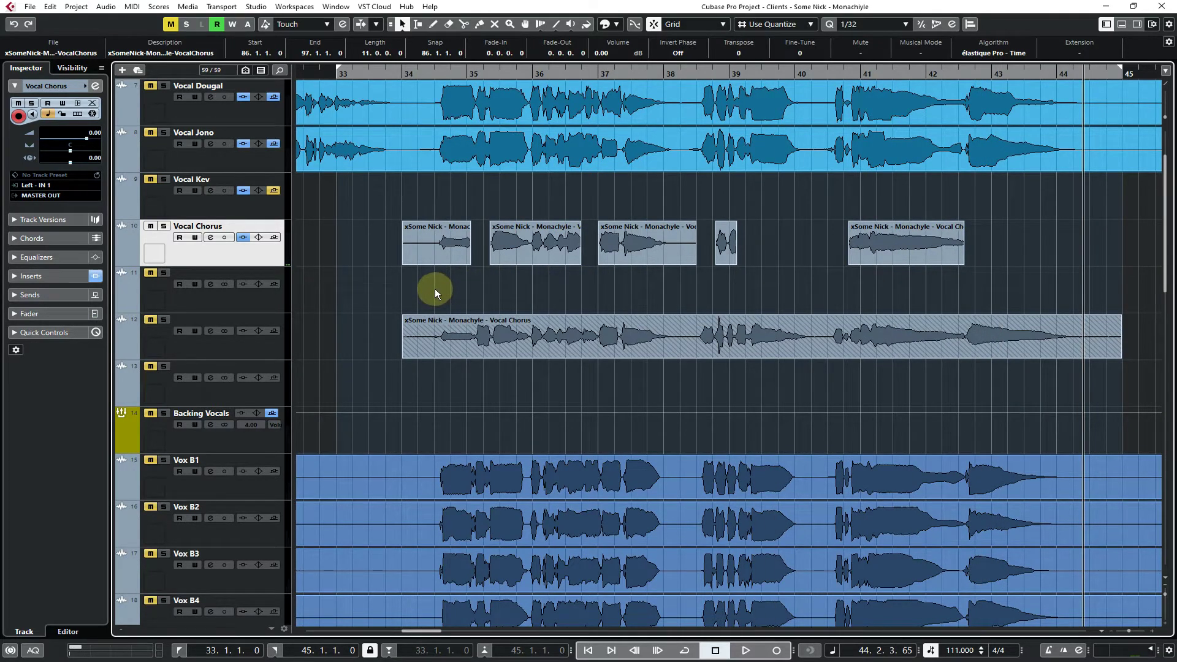
pyautogui.moveTo(435, 288); pyautogui.dragTo(859, 373)
pyautogui.click(748, 263)
pyautogui.moveTo(608, 334); pyautogui.dragTo(608, 264)
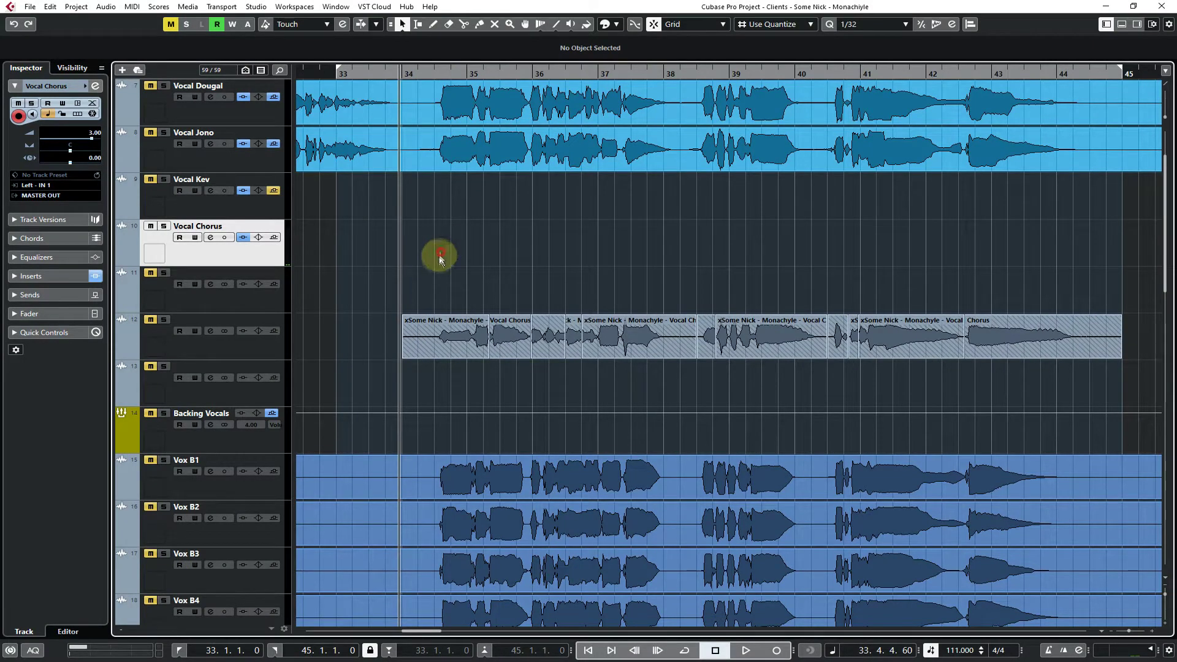
# Try to spread the overlapping clips stacked on track 12 across Vocal Kev, Vocal Chorus and track 11
pyautogui.moveTo(439, 255); pyautogui.dragTo(1084, 366)
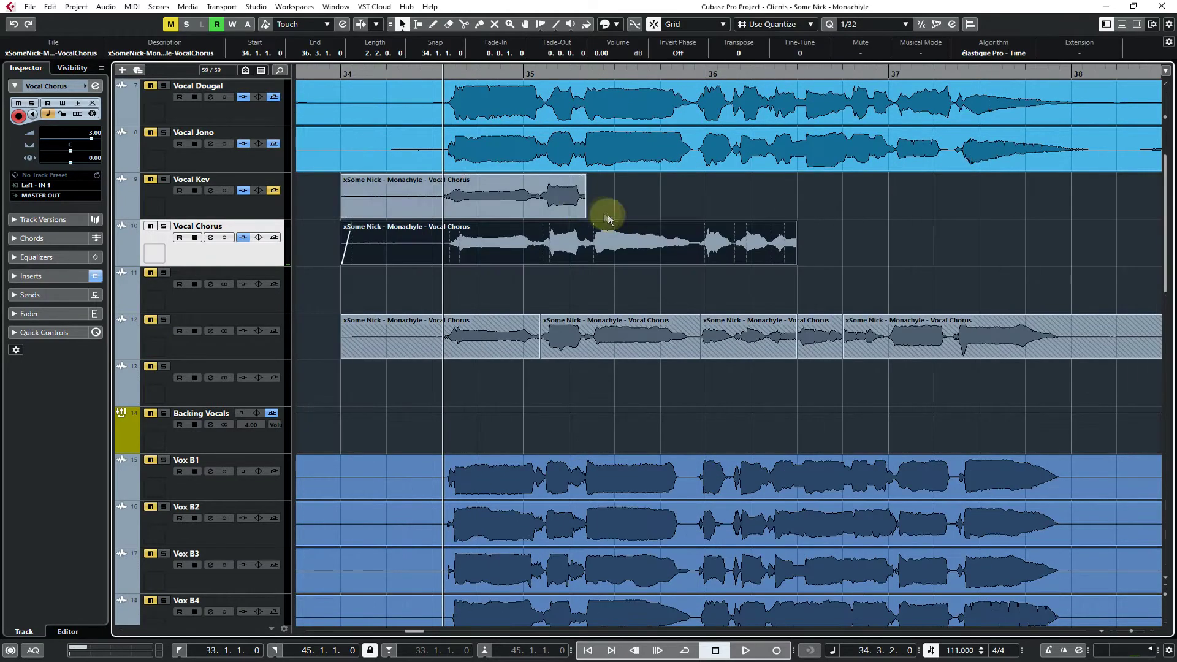
pyautogui.moveTo(608, 214); pyautogui.dragTo(582, 217)
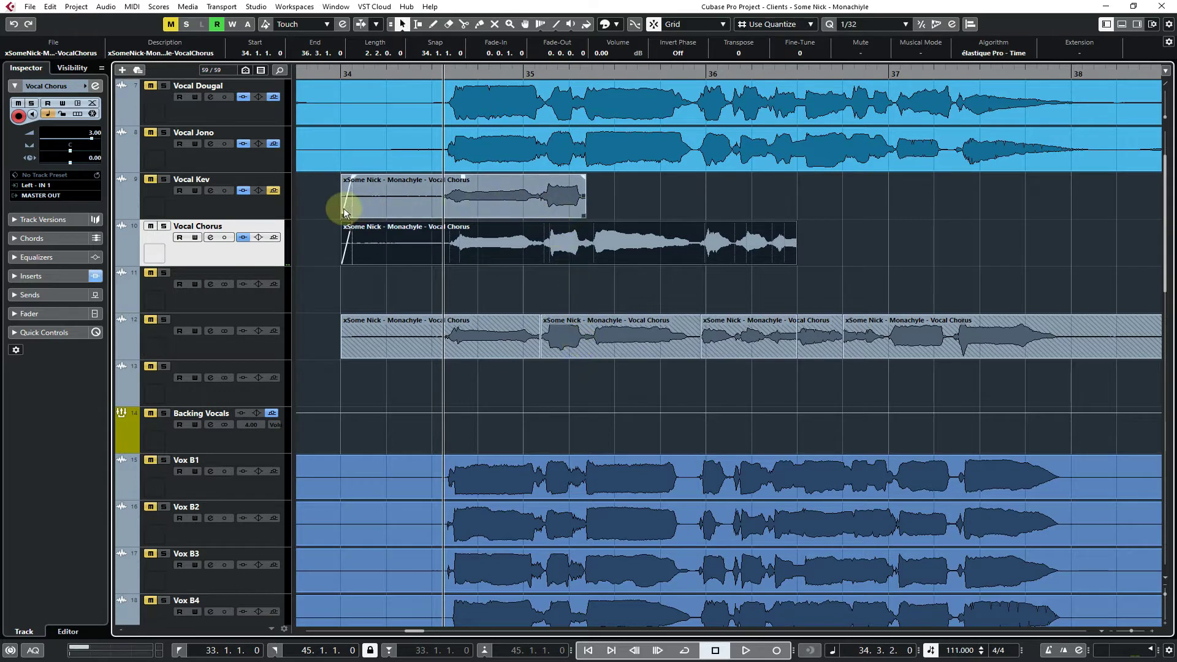
pyautogui.click(389, 197)
pyautogui.moveTo(598, 330); pyautogui.dragTo(602, 280)
pyautogui.moveTo(598, 355); pyautogui.dragTo(610, 296)
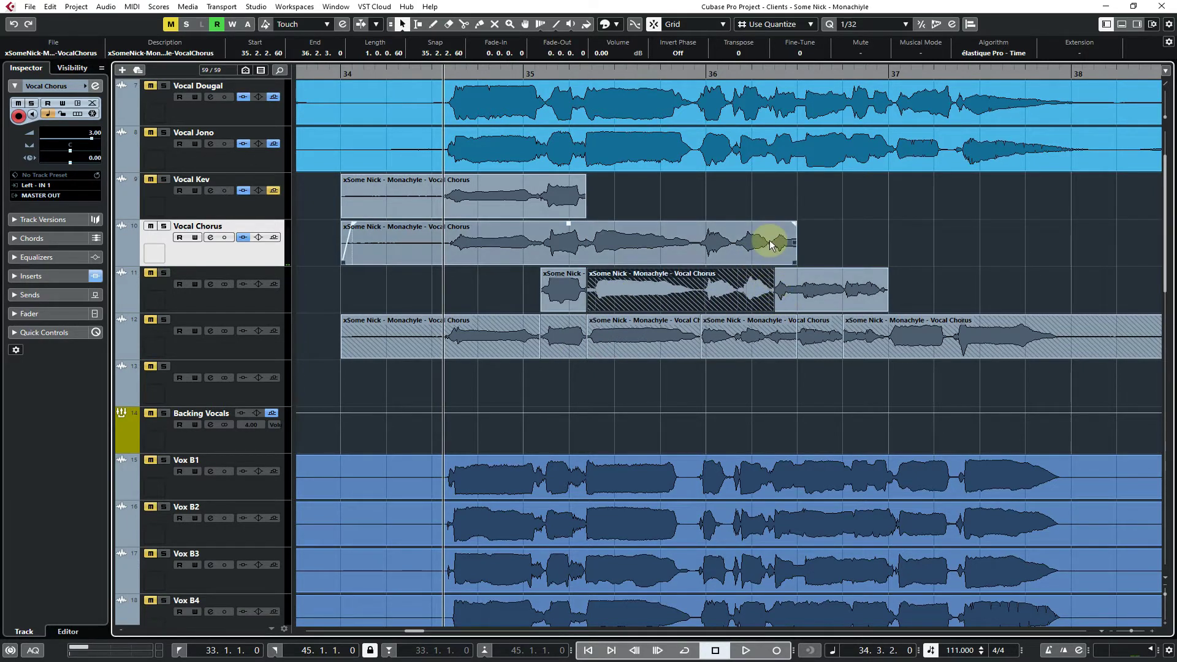
pyautogui.moveTo(679, 342); pyautogui.dragTo(666, 256)
pyautogui.hotkey('ctrl', 'z')
pyautogui.hotkey('ctrl', 'z')
pyautogui.hotkey('ctrl', 'z')
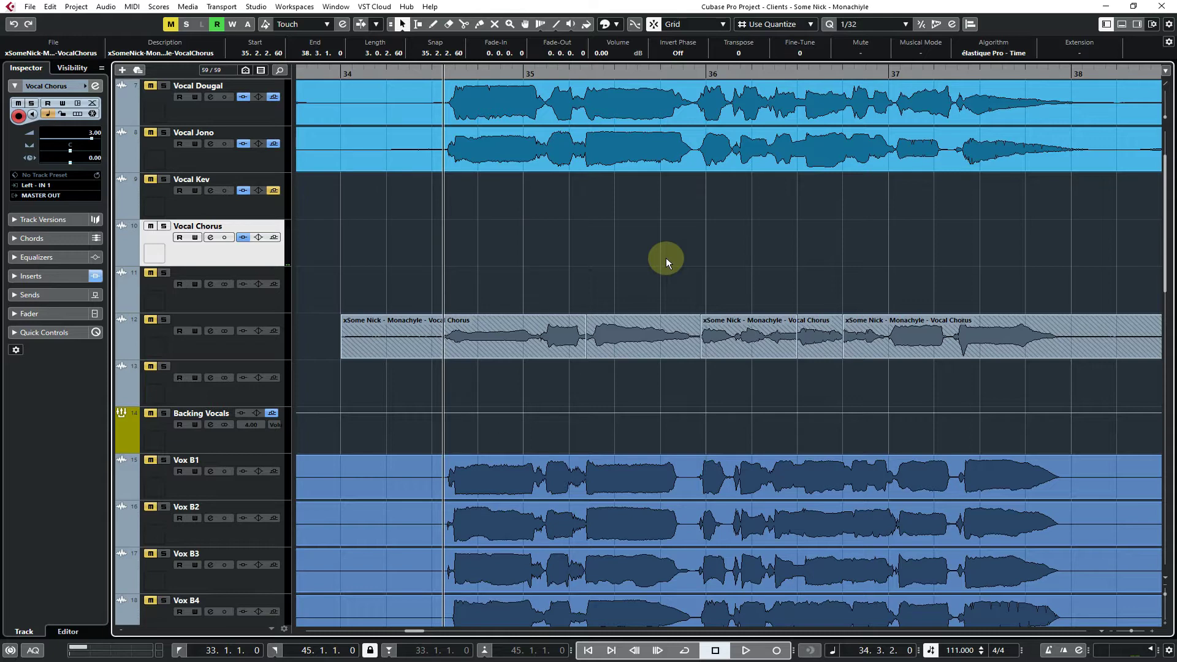
pyautogui.click(666, 259)
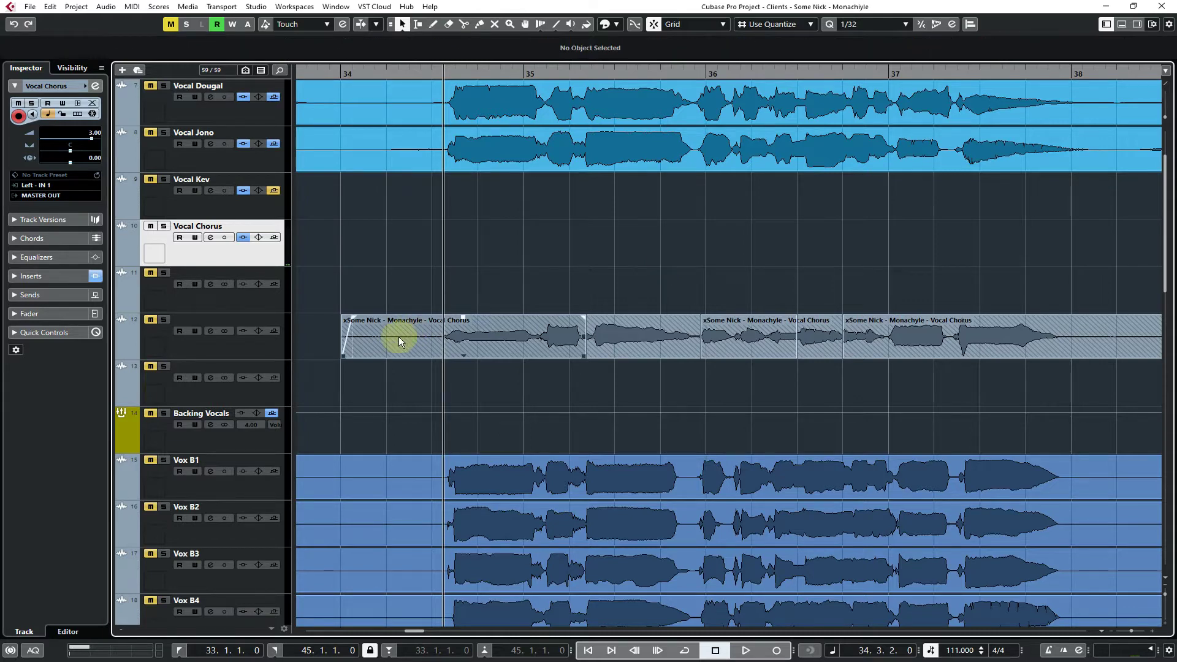
# Move two stacked bar 34 clips from track 12 to Vocal Kev and Vocal Chorus, and split the Vocal Chorus clip at 35.4.4.0
pyautogui.moveTo(398, 336); pyautogui.dragTo(388, 234)
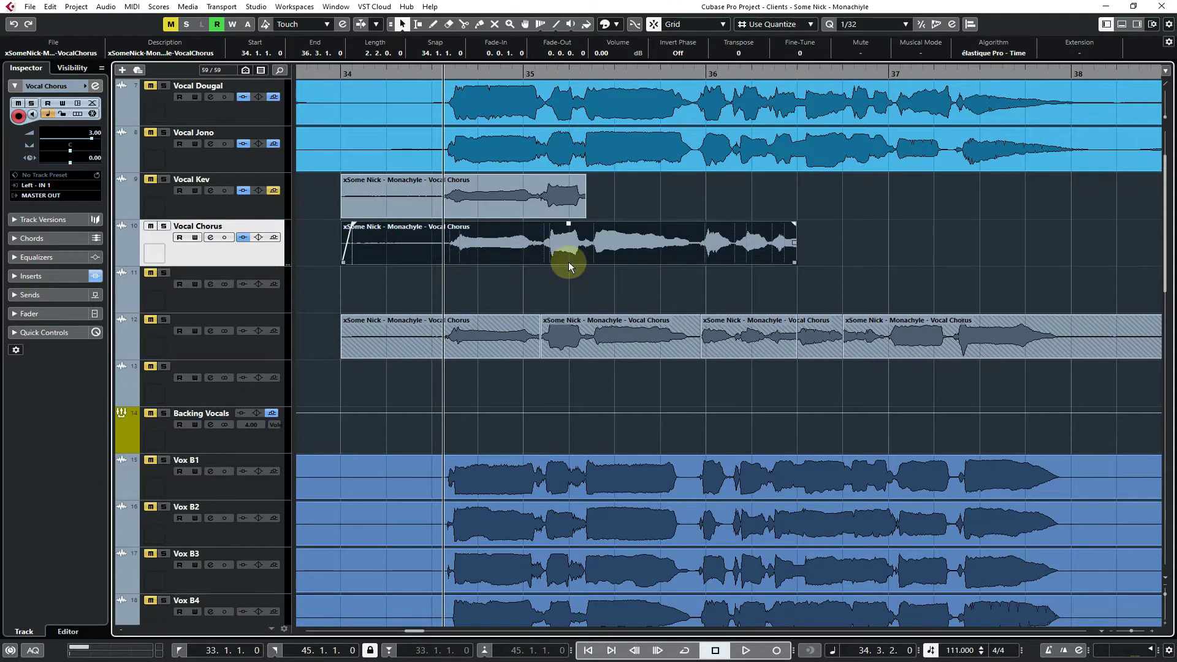
pyautogui.press('3')
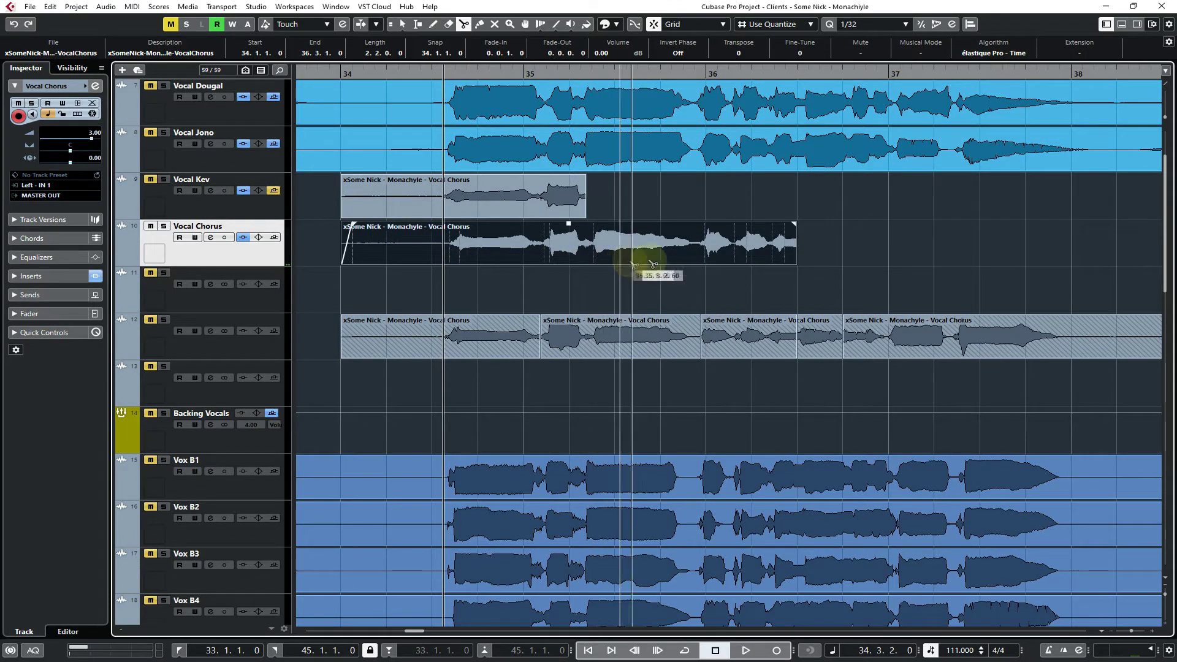
pyautogui.click(697, 260)
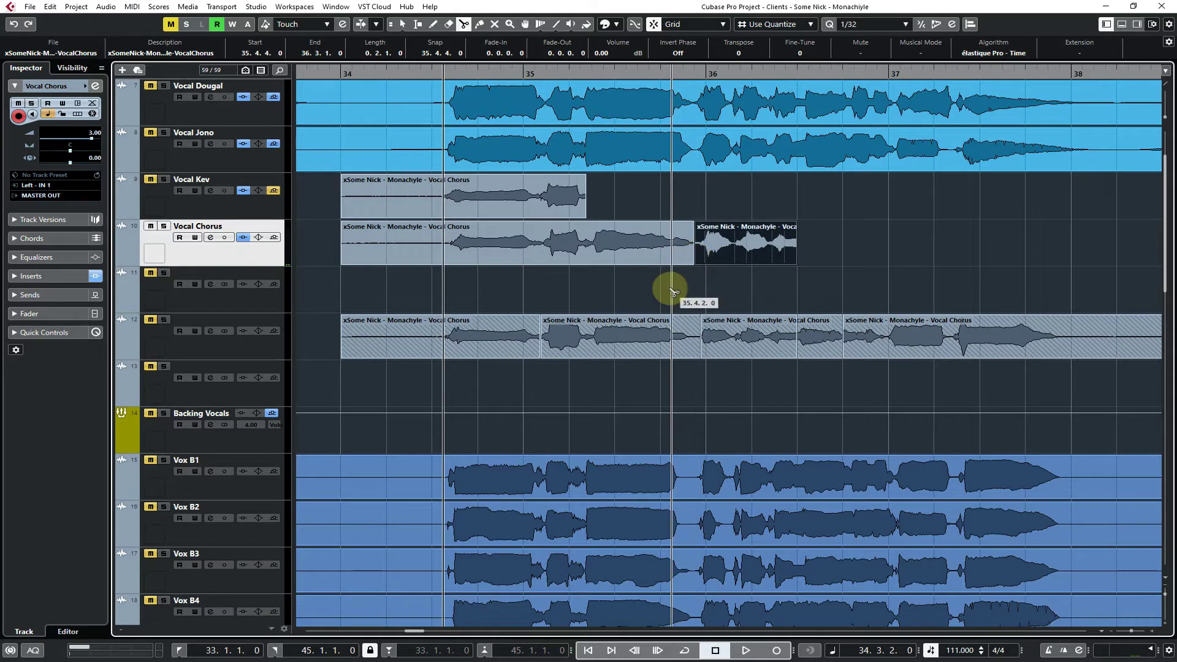
pyautogui.click(601, 288)
# Move shorter bar 34 clips to Vocal Kev, and split a 34.1.1.0–36.3.1.0 clip at 35.4.4.0, placing its first part on Vocal Chorus
pyautogui.moveTo(445, 337); pyautogui.dragTo(489, 208)
pyautogui.moveTo(485, 337); pyautogui.dragTo(502, 290)
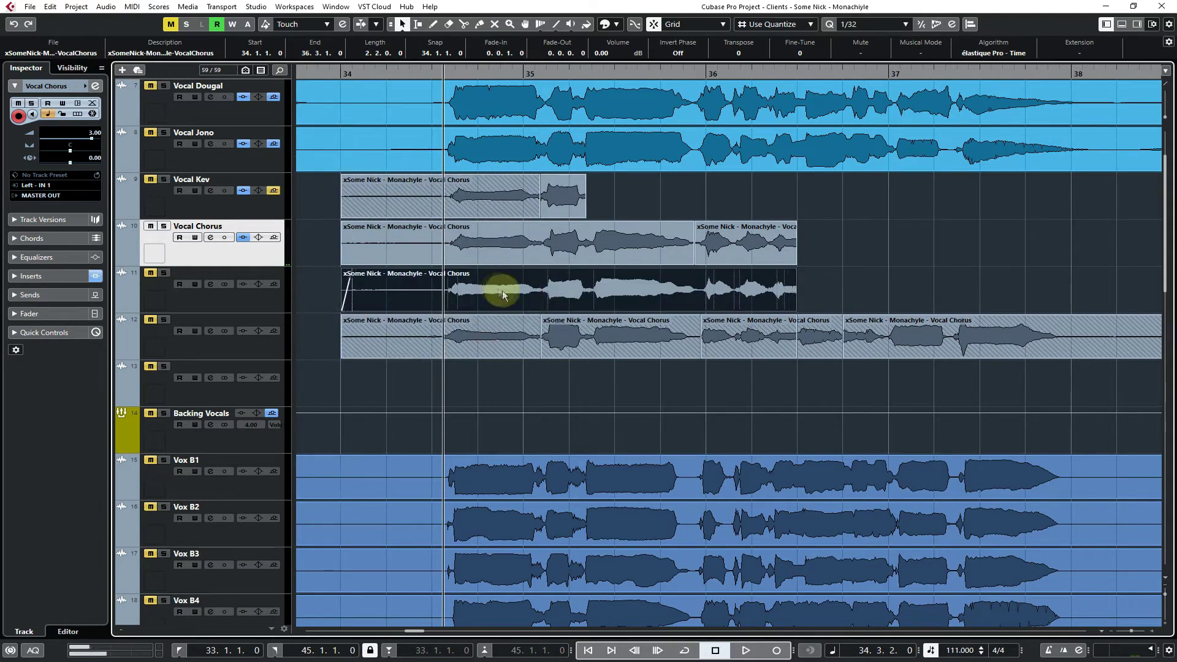
pyautogui.click(700, 297)
pyautogui.moveTo(565, 301); pyautogui.dragTo(574, 261)
pyautogui.moveTo(494, 337); pyautogui.dragTo(488, 221)
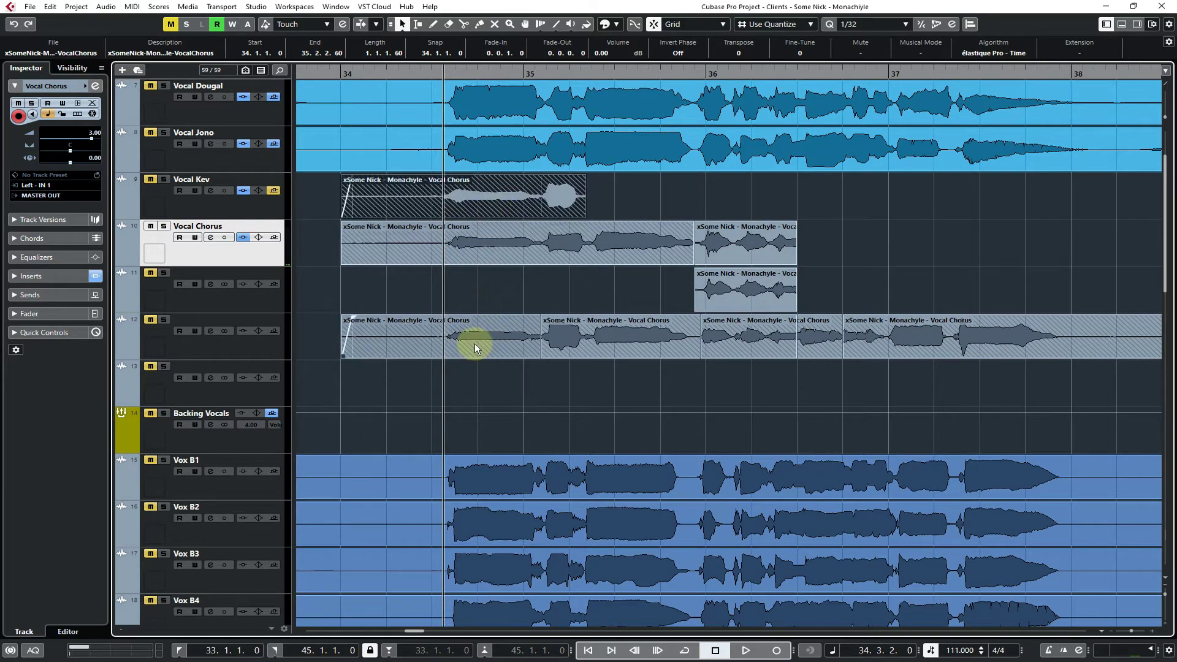
# Bring another 34.1.1.0–36.3.1.0 clip onto track 11, split it at 35.4.4.0, and place its first part on Vocal Chorus
pyautogui.moveTo(472, 341); pyautogui.dragTo(480, 276)
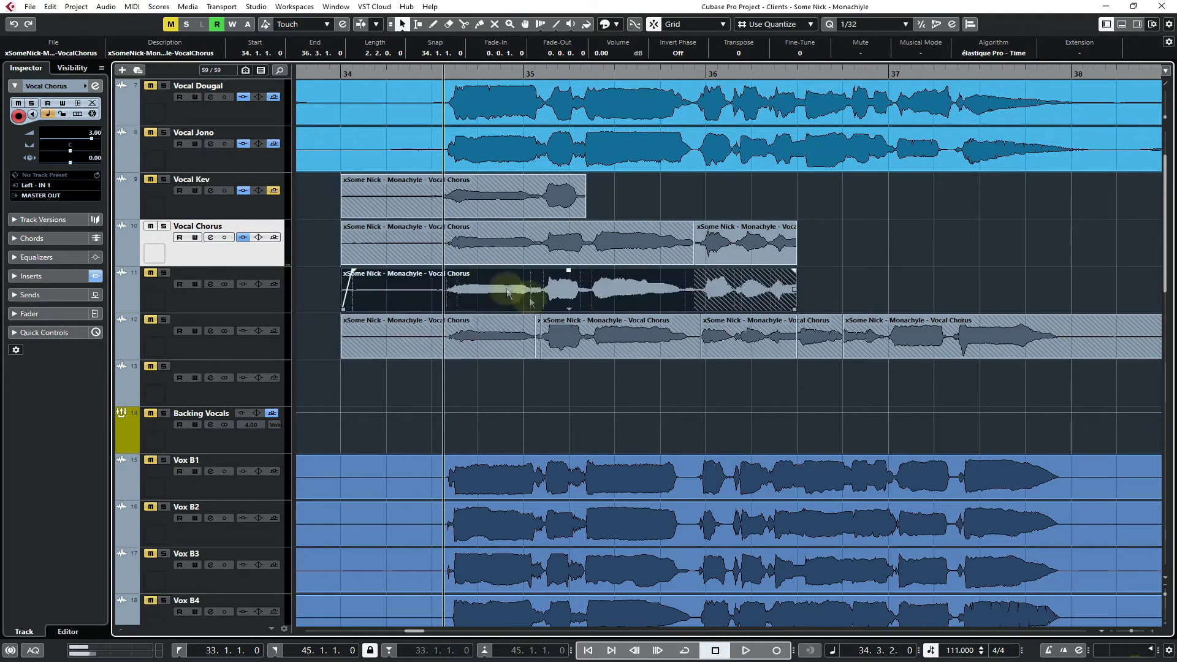
pyautogui.click(696, 296)
pyautogui.press('1')
pyautogui.moveTo(616, 293); pyautogui.dragTo(615, 257)
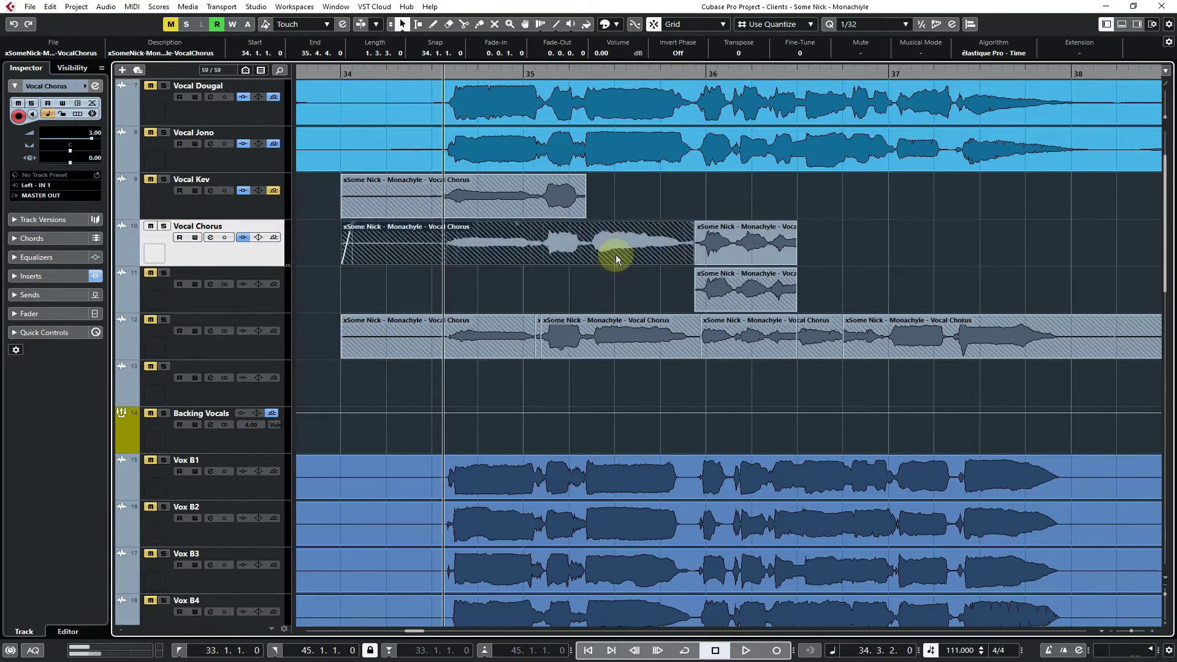
# Redistribute the overlapping bar 34 clips up to 35.2.2.60 across Vocal Kev, Vocal Chorus and track 11
pyautogui.moveTo(486, 348); pyautogui.dragTo(482, 274)
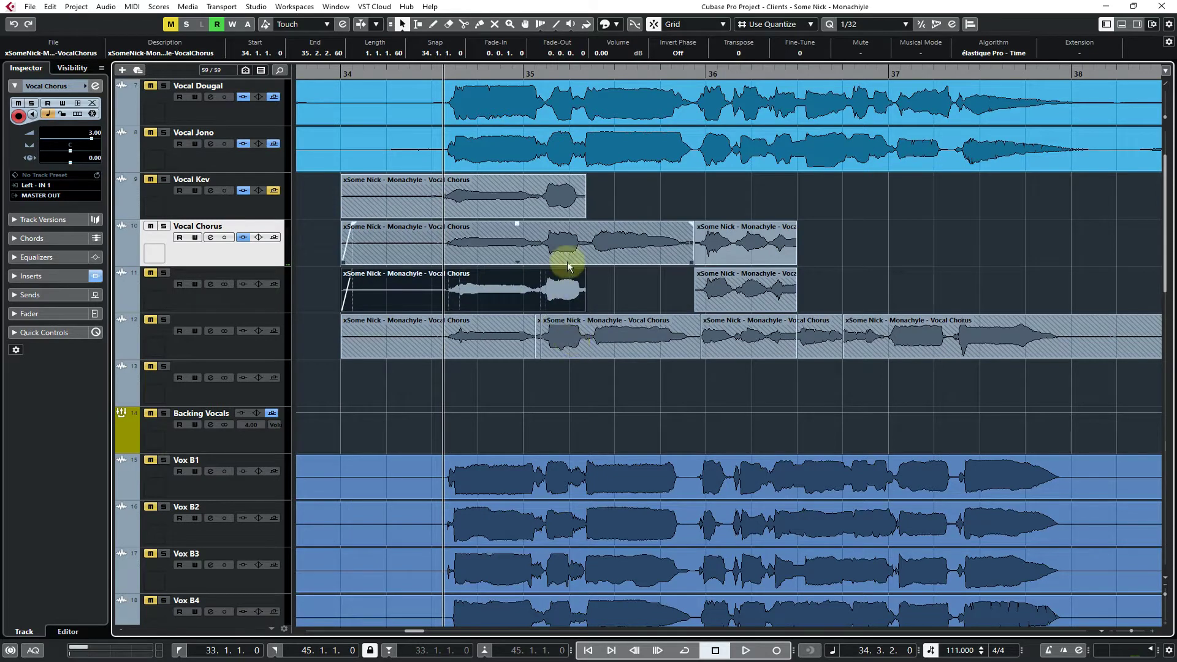
pyautogui.moveTo(560, 207); pyautogui.dragTo(558, 245)
pyautogui.moveTo(524, 208); pyautogui.dragTo(525, 283)
# Split the next clip at 35.4.4.0 on track 11 and move all remainders after that point back to track 12
pyautogui.moveTo(550, 354); pyautogui.dragTo(565, 305)
pyautogui.keyDown('alt'); pyautogui.click(697, 300); pyautogui.keyUp('alt')
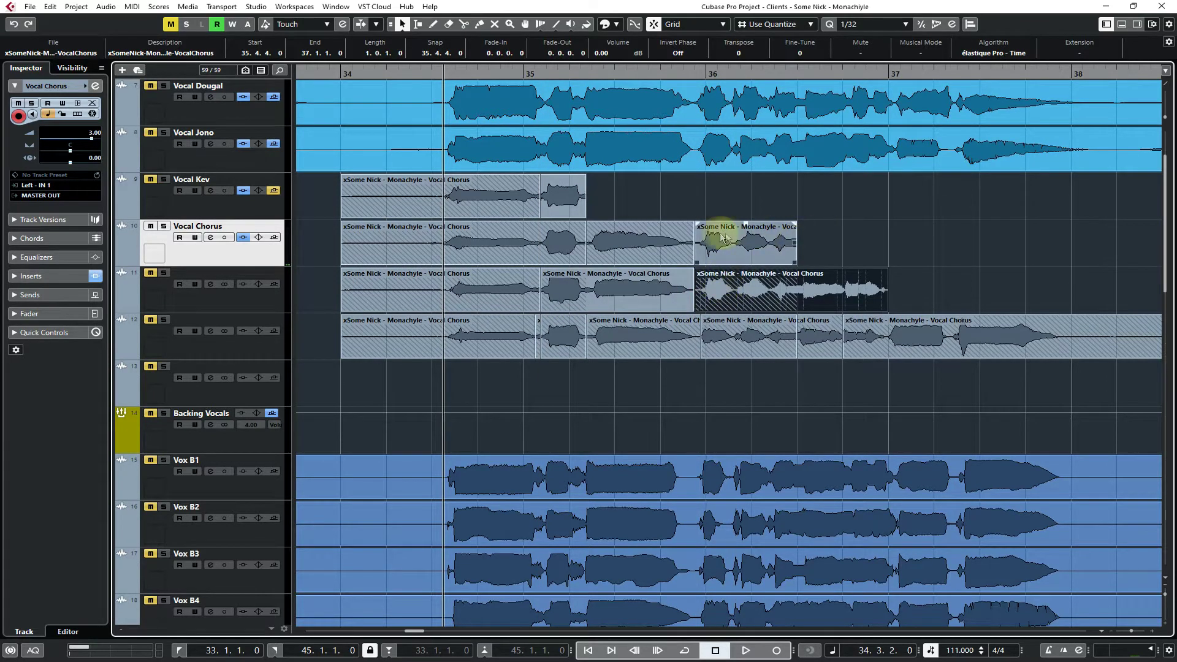
pyautogui.moveTo(723, 237); pyautogui.dragTo(722, 337)
pyautogui.click(759, 270)
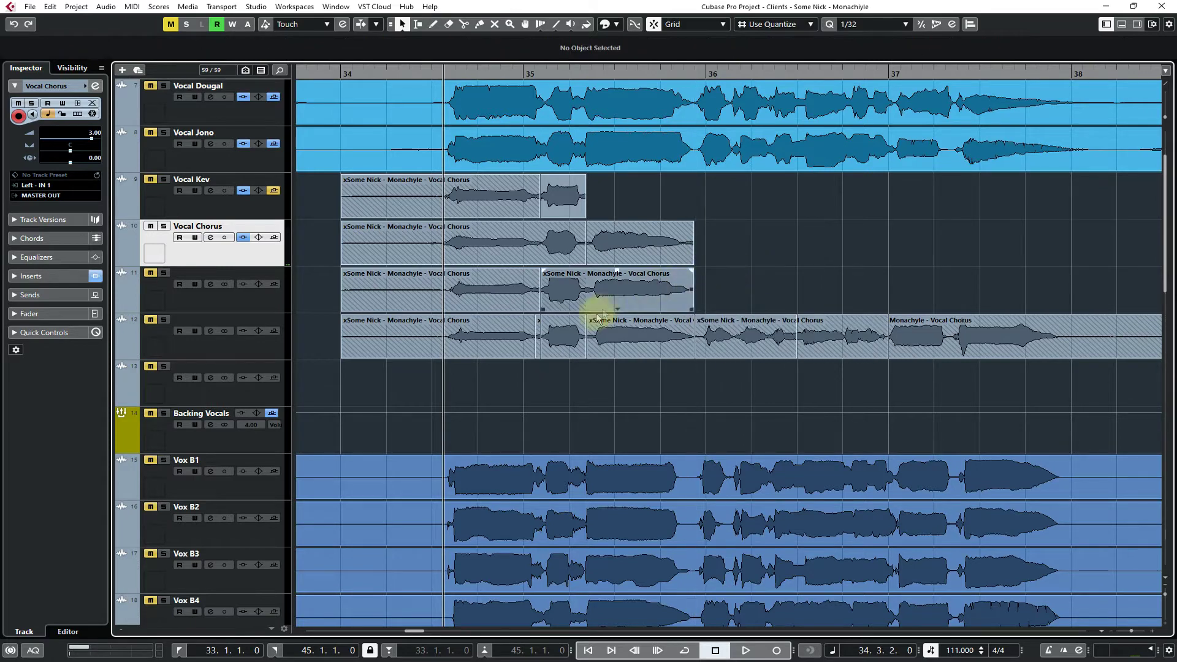
# Move the 35.1.2.60–35.2.2.60 clip to track 11, and add the long overlapping clip trimmed to start at 35.1.2.60
pyautogui.moveTo(561, 338); pyautogui.dragTo(562, 296)
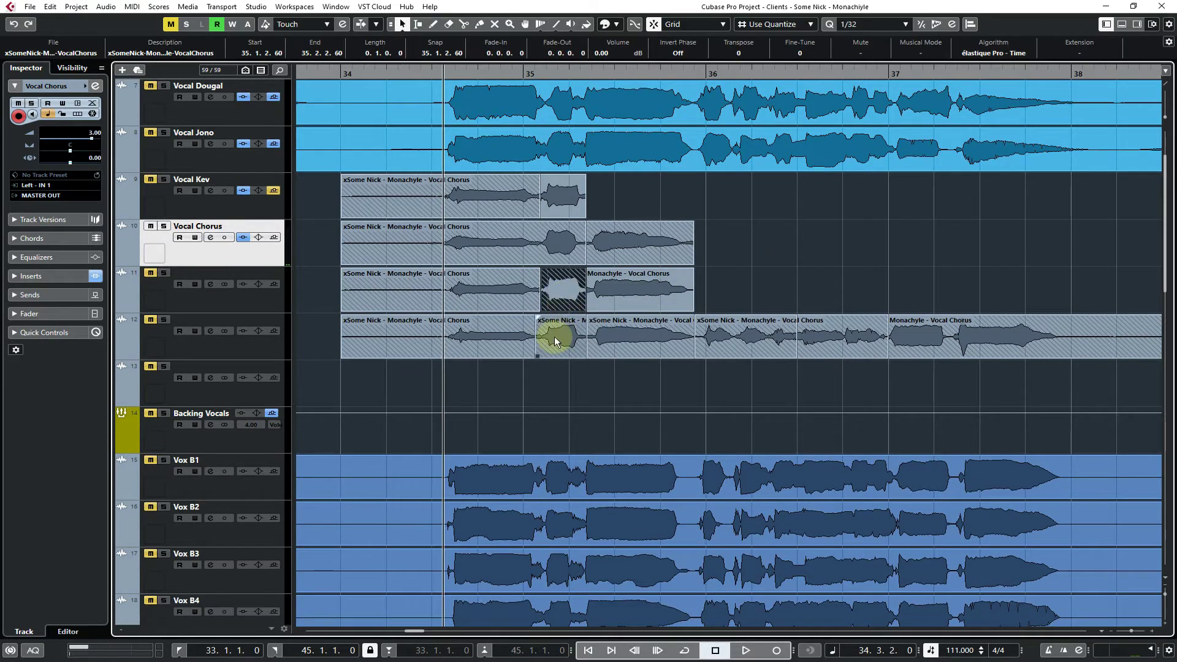
pyautogui.click(554, 337)
pyautogui.moveTo(537, 355); pyautogui.dragTo(540, 357)
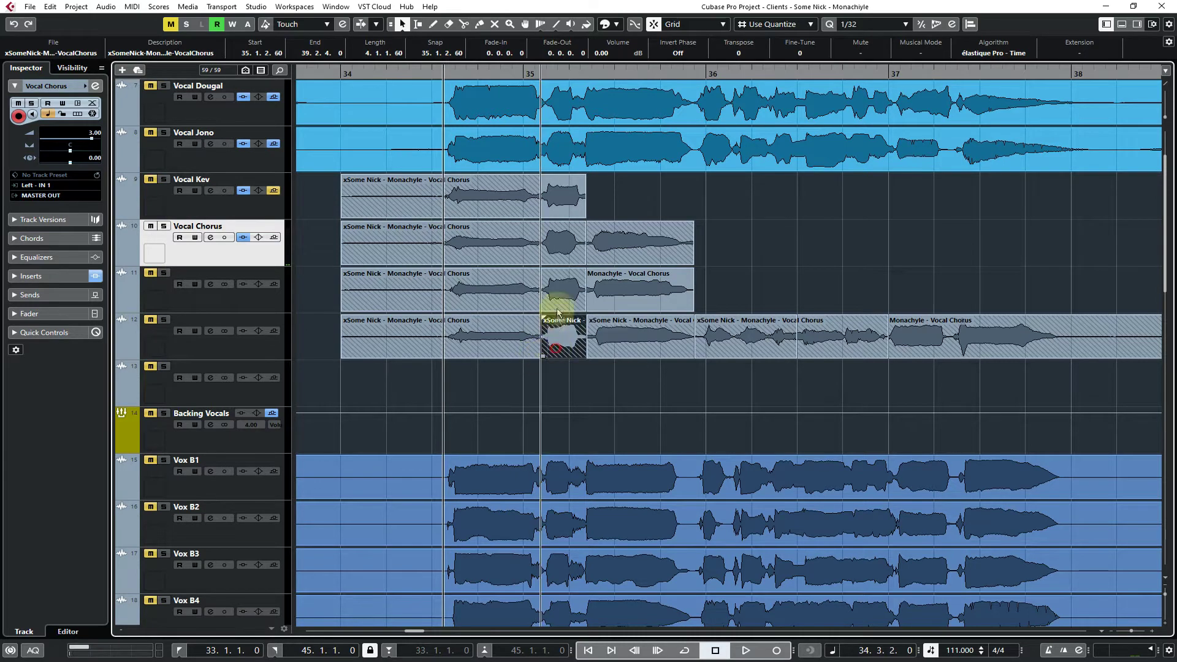
pyautogui.moveTo(557, 312); pyautogui.dragTo(557, 295)
# Split the long track 11 clip at 35.4.4.0 and move its remainder back to track 12
pyautogui.click(698, 300)
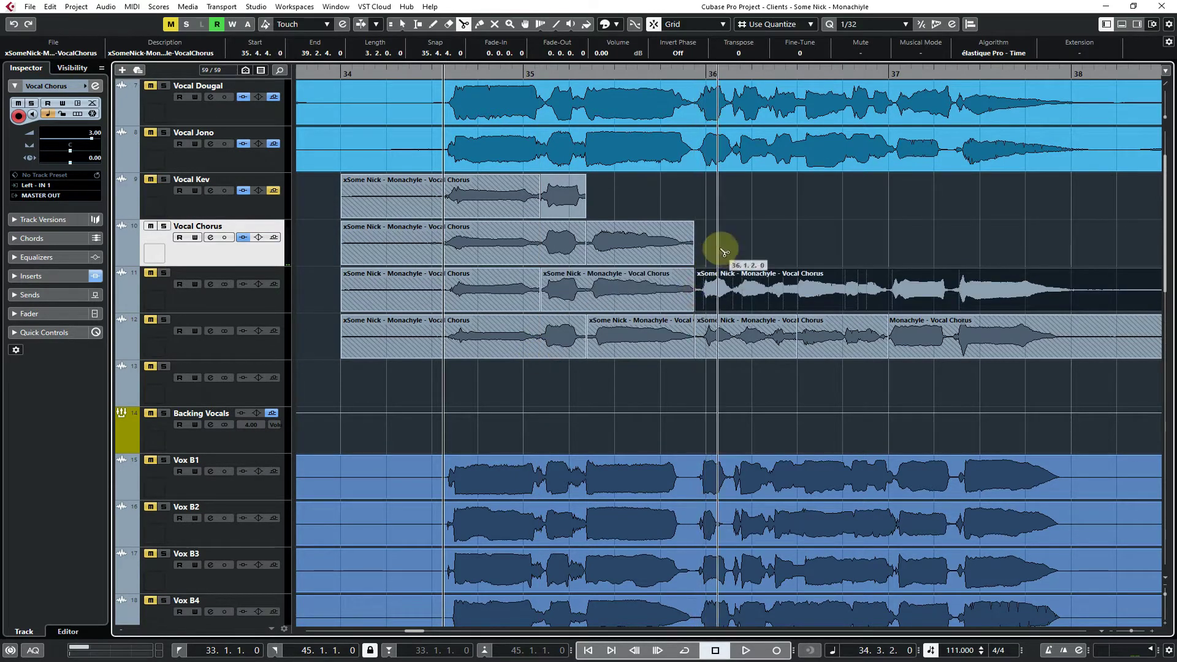
pyautogui.press('1')
pyautogui.moveTo(715, 288); pyautogui.dragTo(719, 334)
pyautogui.click(702, 209)
pyautogui.press('1')
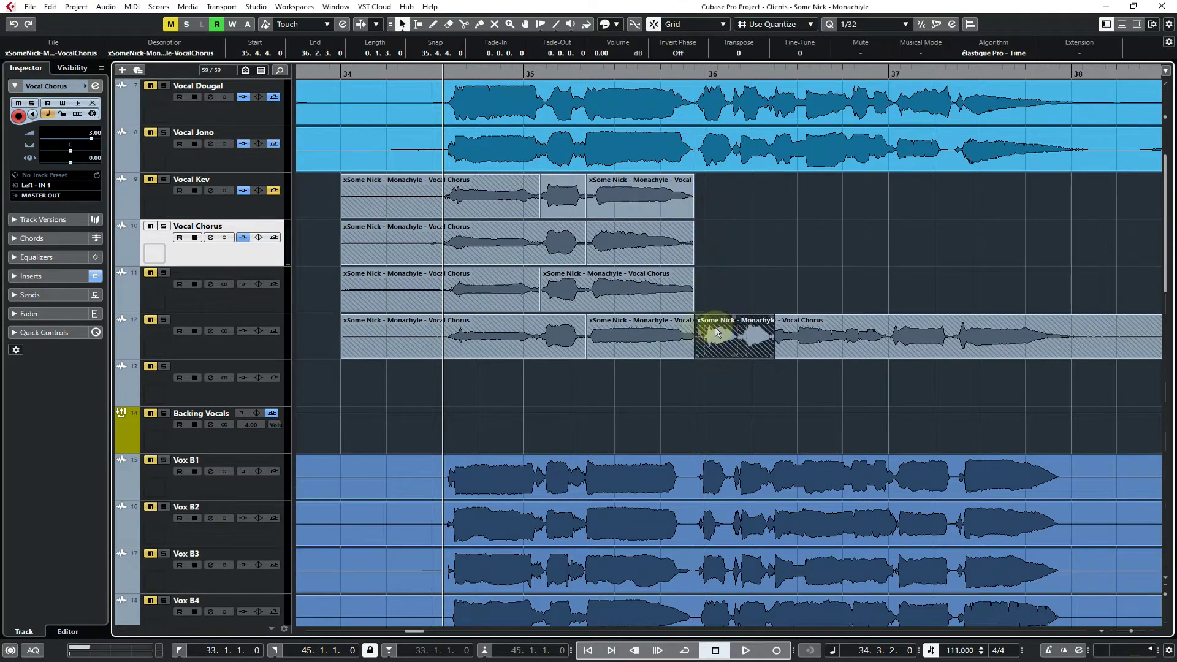
# Place the 35.2.2.60–38.3.1.0 clip on track 11 up to 35.4.4.0, returning the split-off remainder to track 12
pyautogui.moveTo(535, 339); pyautogui.dragTo(535, 306)
pyautogui.moveTo(614, 343); pyautogui.dragTo(620, 304)
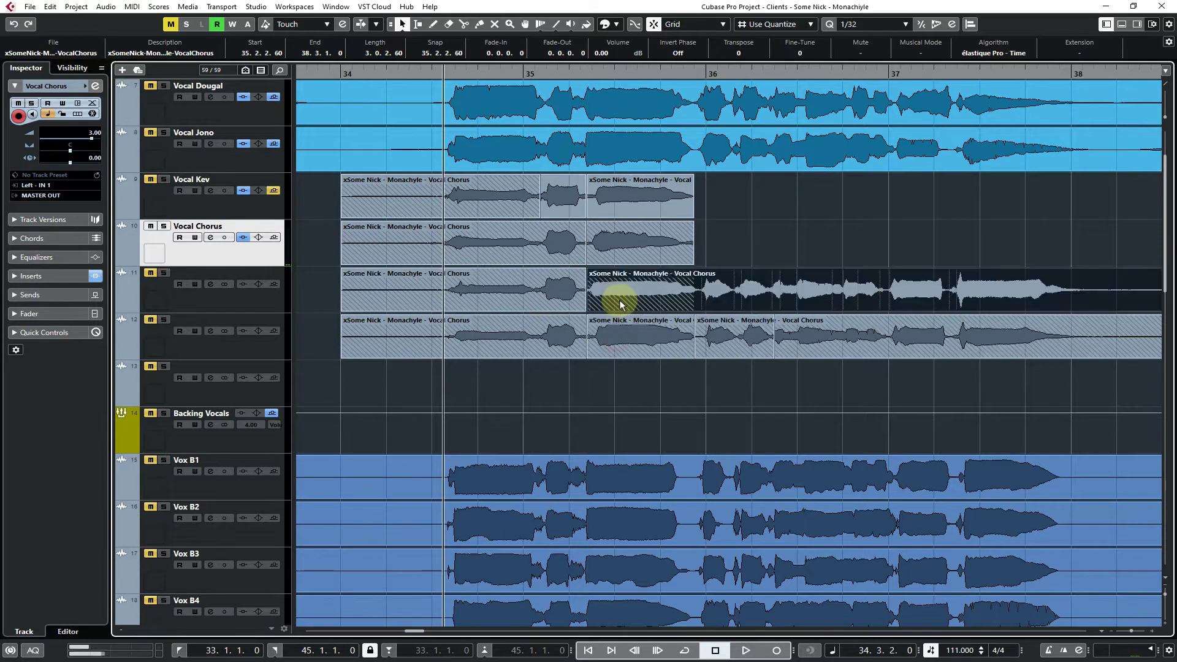
pyautogui.click(701, 297)
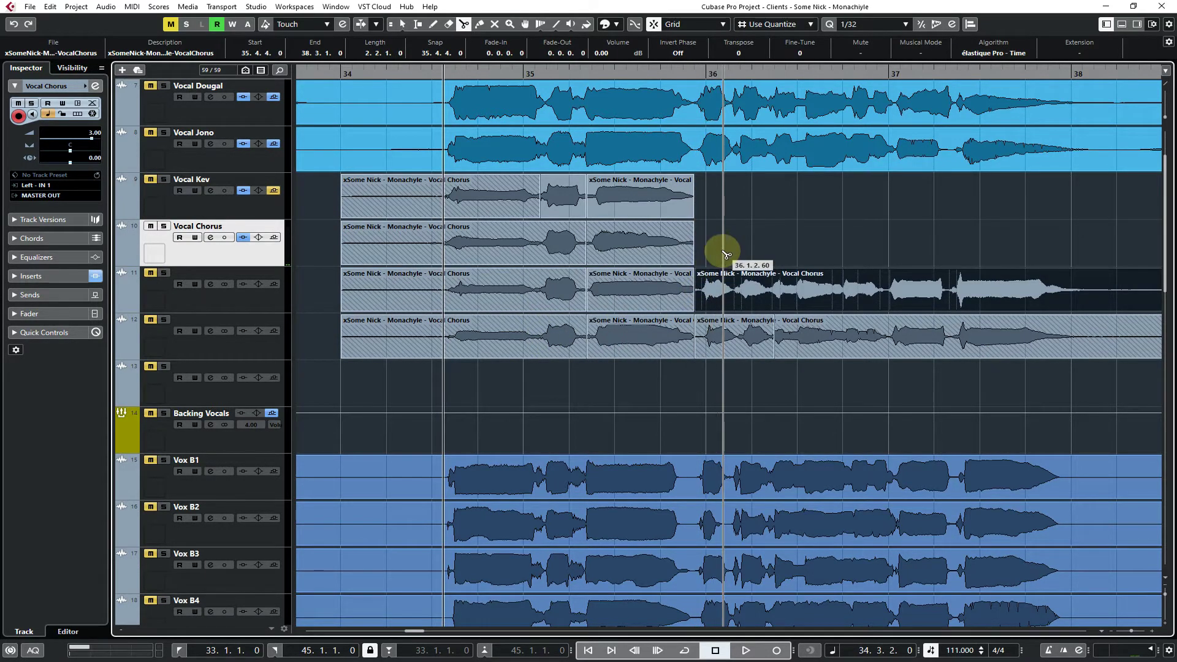
pyautogui.press('1')
pyautogui.click(722, 251)
pyautogui.moveTo(716, 290); pyautogui.dragTo(713, 348)
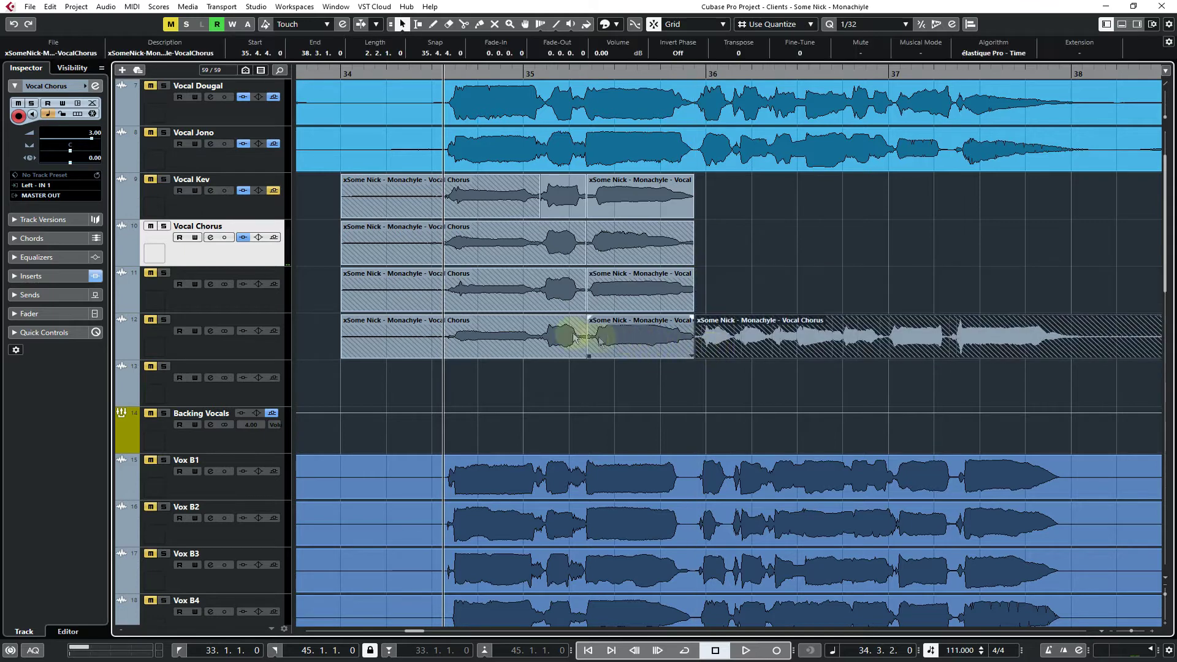
# Place the 34.1.1.0–36.3.1.0 clip on track 11 up to 35.4.4.0, returning the split-off remainder to track 12
pyautogui.moveTo(523, 336); pyautogui.dragTo(522, 305)
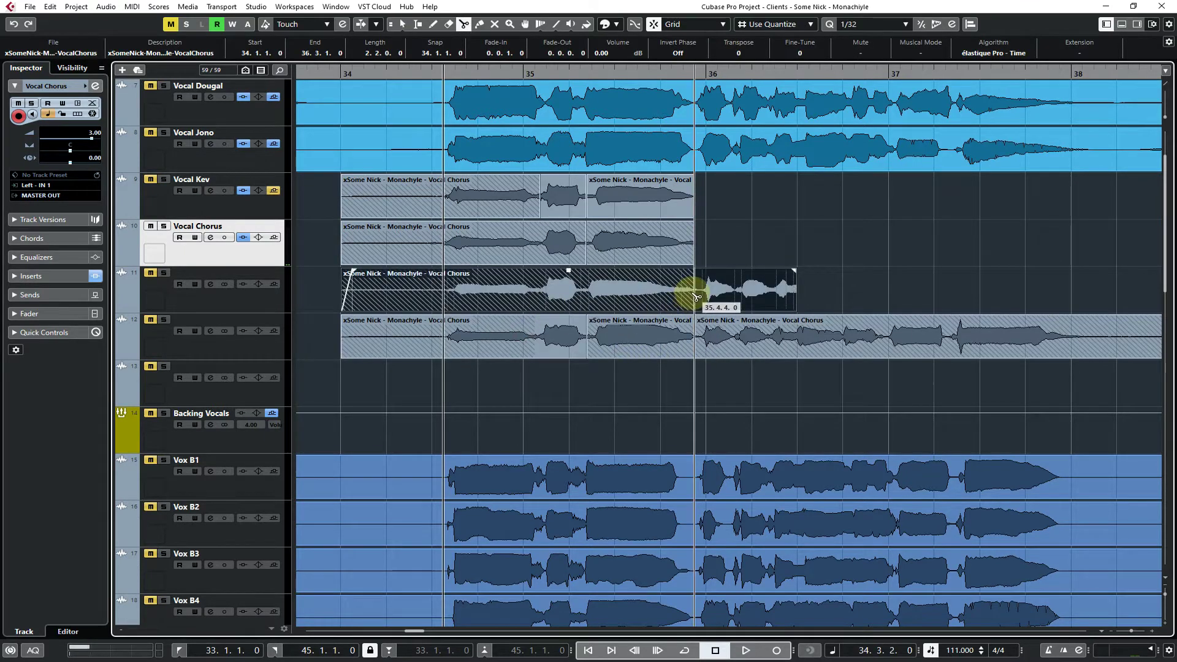
pyautogui.click(697, 297)
pyautogui.press('1')
pyautogui.click(711, 249)
pyautogui.moveTo(710, 289); pyautogui.dragTo(713, 346)
pyautogui.click(698, 293)
pyautogui.press('1')
pyautogui.click(719, 252)
# Place the 34.1.1.0–36.4.1.0 clip on track 11 up to 35.4.4.0, returning the split-off remainder to track 12
pyautogui.click(639, 337)
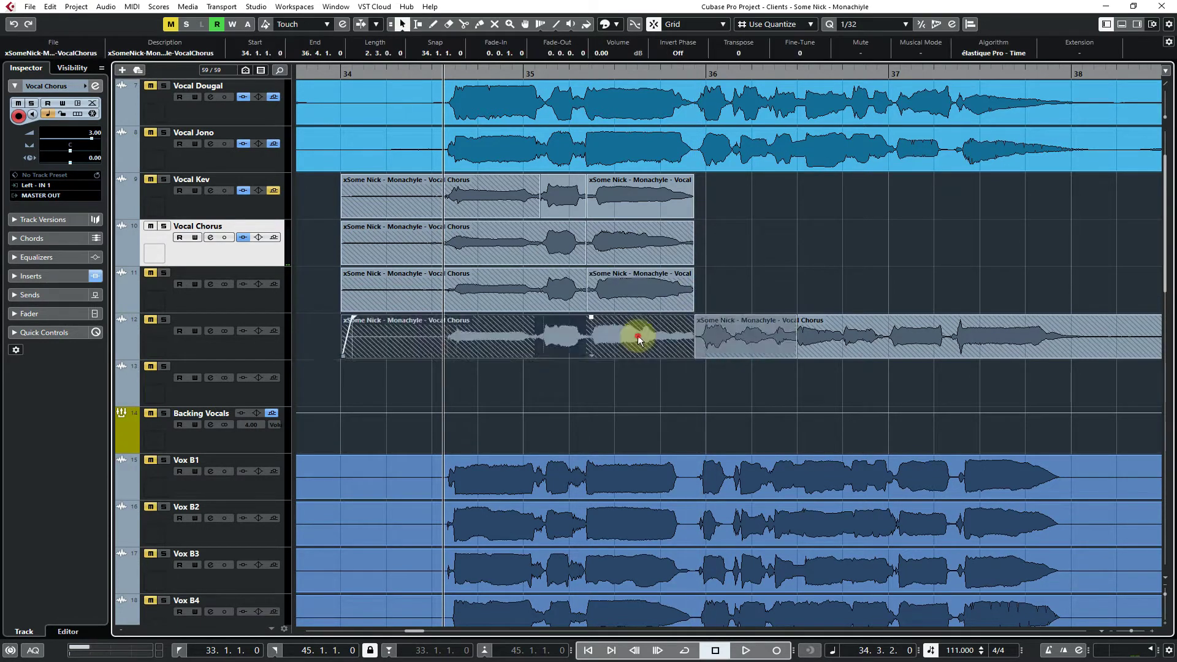
pyautogui.moveTo(638, 337); pyautogui.dragTo(646, 286)
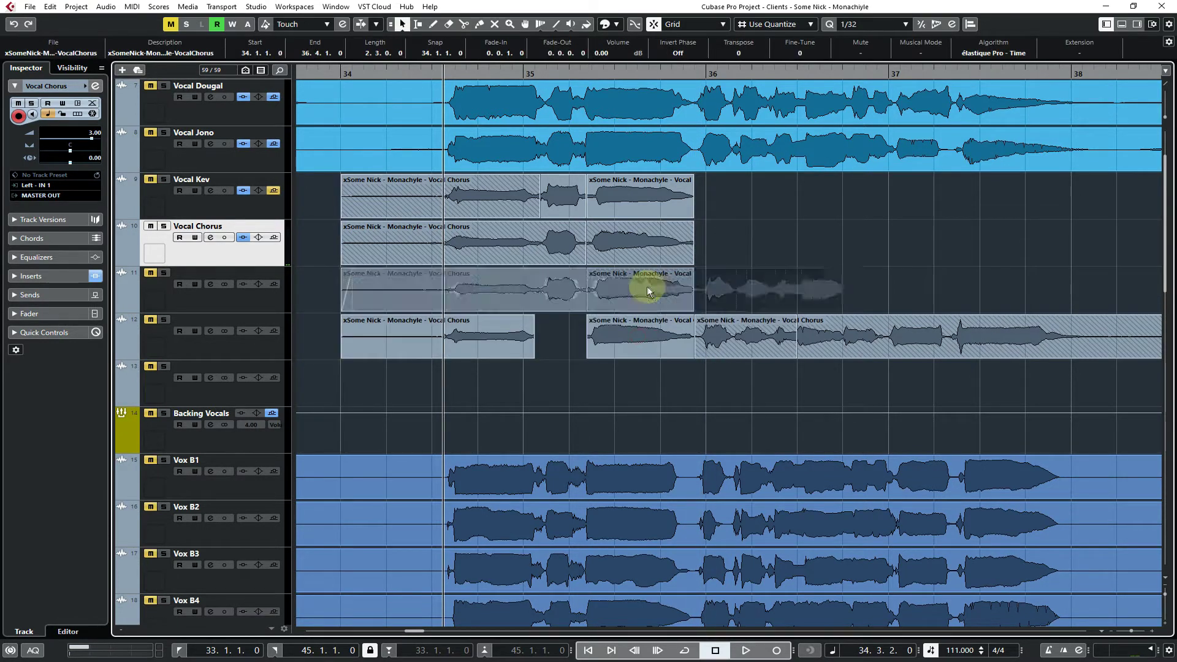
pyautogui.click(701, 296)
pyautogui.press('1')
pyautogui.moveTo(716, 281); pyautogui.dragTo(709, 333)
# Clear the last track 12 clips before 35.4.4.0 by splitting there and moving the 34.1.1.0–35.1.2.60 clip to Vocal Kev
pyautogui.moveTo(652, 340); pyautogui.dragTo(711, 333)
pyautogui.press('3')
pyautogui.click(695, 297)
pyautogui.press('1')
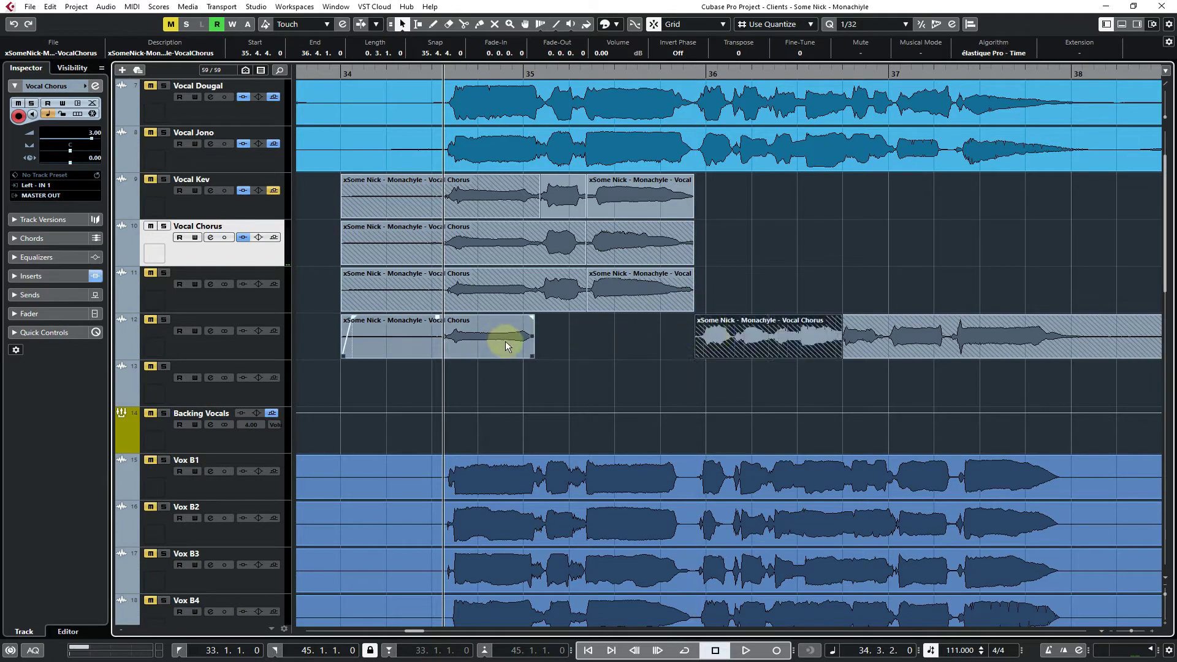
pyautogui.moveTo(505, 341); pyautogui.dragTo(536, 215)
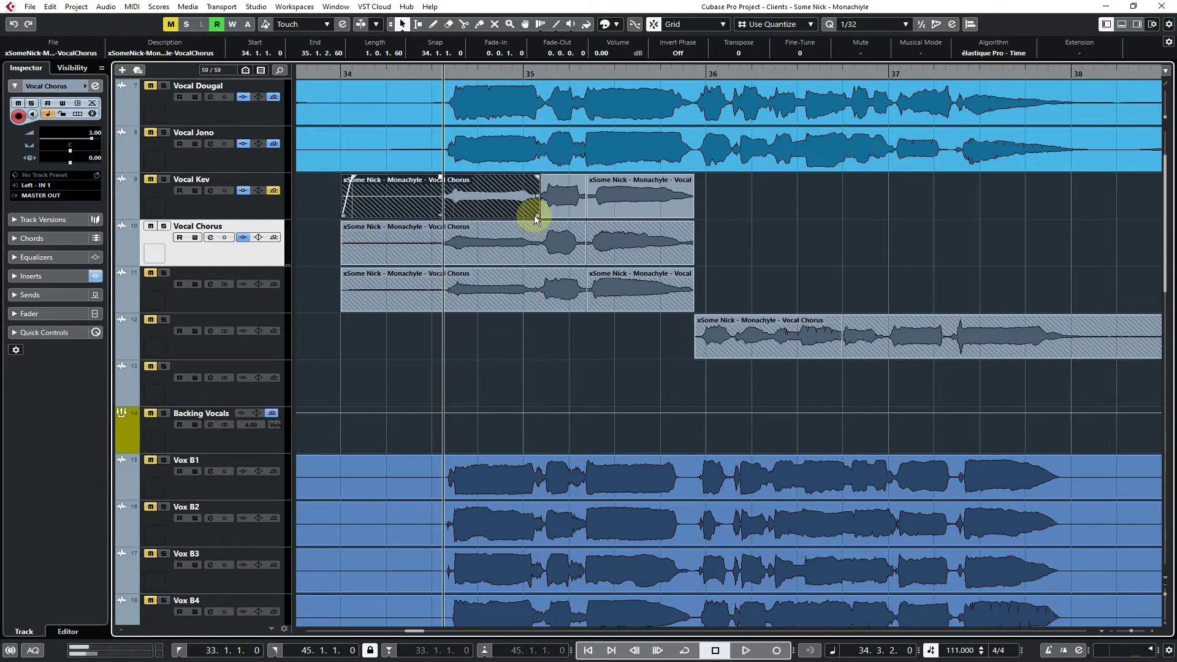
# Audition the clips on Vocal Kev, Vocal Chorus and track 11 from the middle of bar 34
pyautogui.click(494, 349)
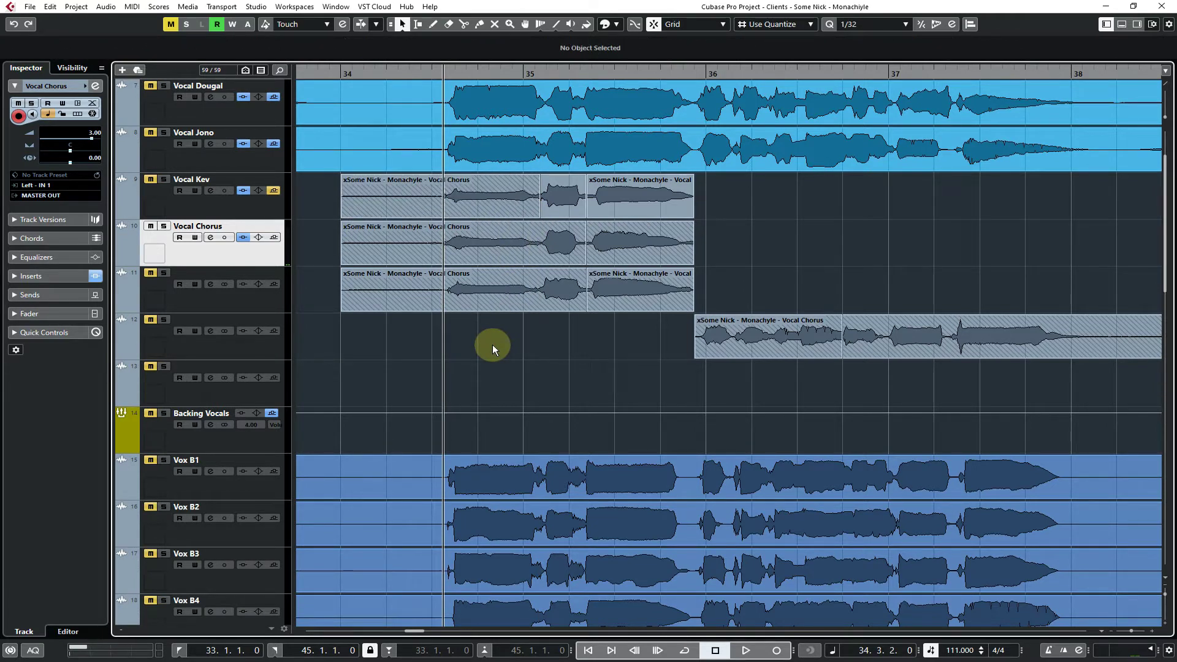
pyautogui.click(432, 73)
pyautogui.press('space')
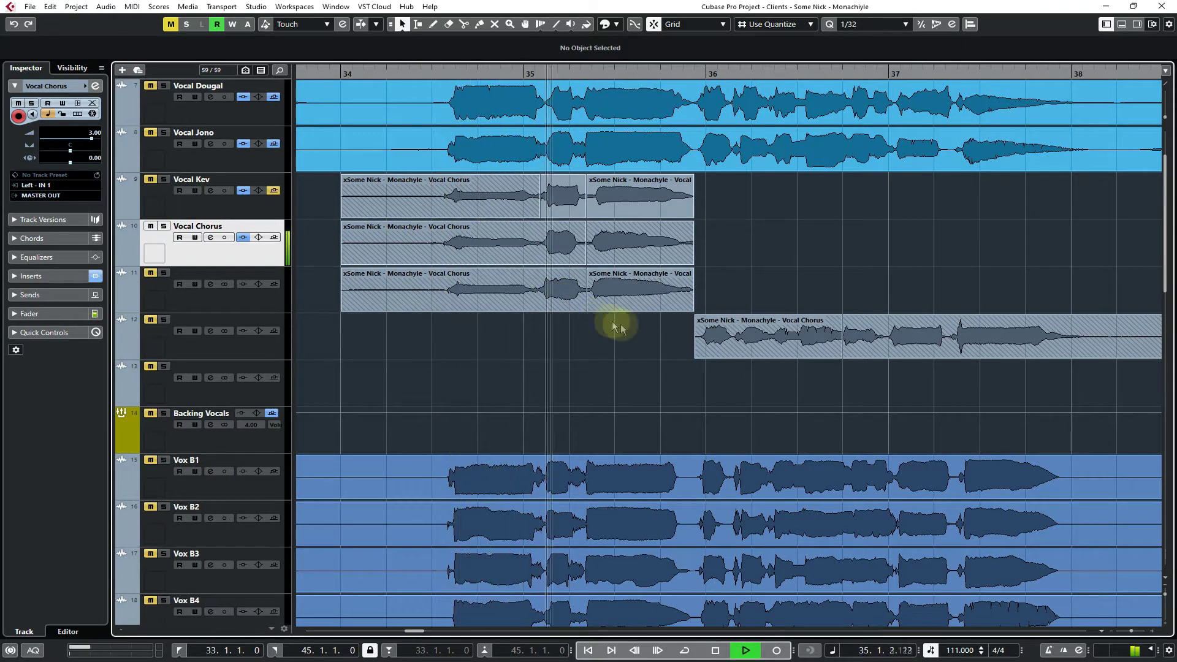
# Move the 35.2.2.60–35.4.4.0 clip from track 11 and the 34.1.1.0–35.2.2.60 Vocal Chorus clip to track 12, and one 34.1.1.0–35.4.4.0 clip to track 13
pyautogui.press('space')
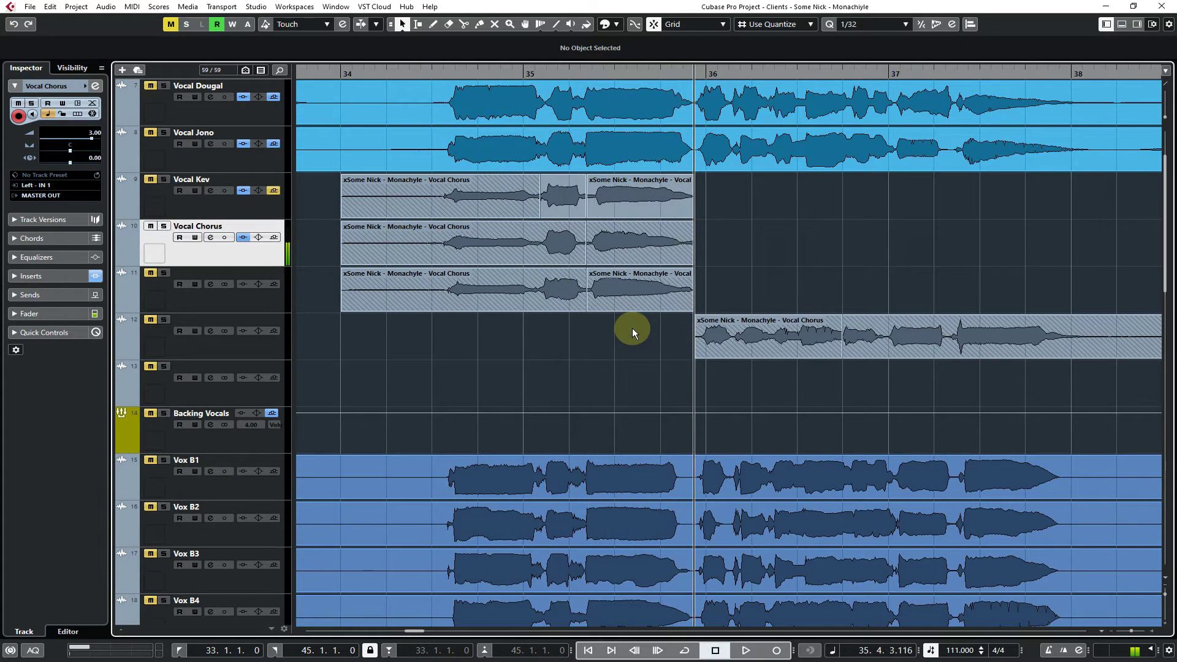
pyautogui.click(715, 649)
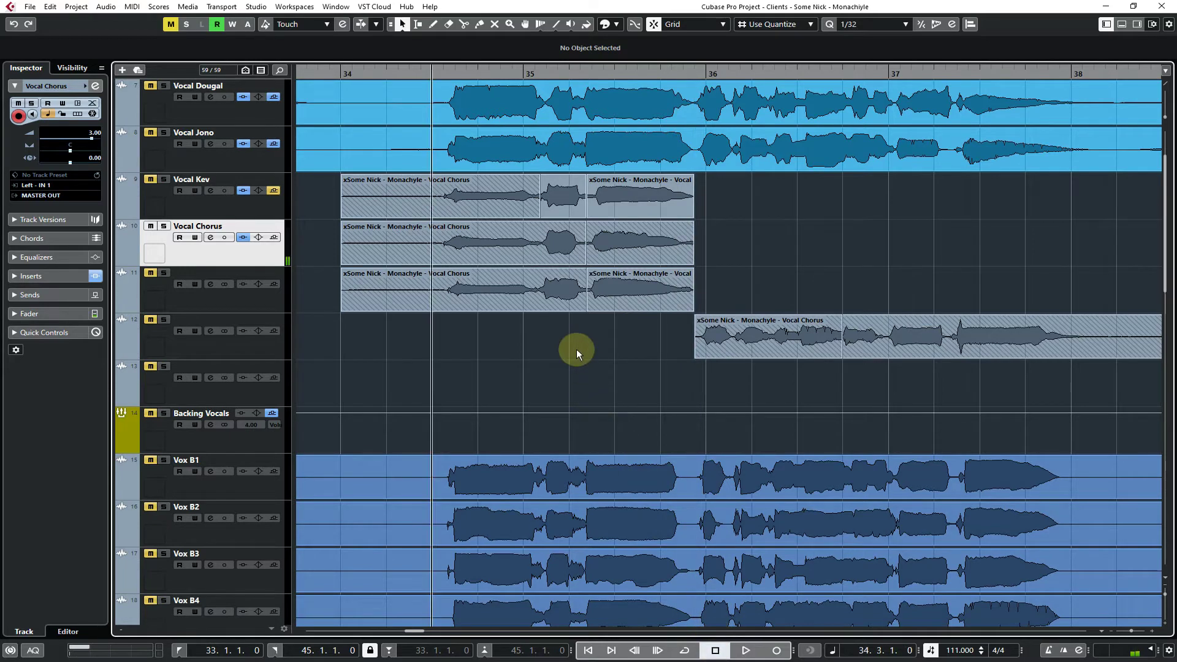
pyautogui.moveTo(603, 301); pyautogui.dragTo(597, 355)
pyautogui.moveTo(609, 249); pyautogui.dragTo(606, 387)
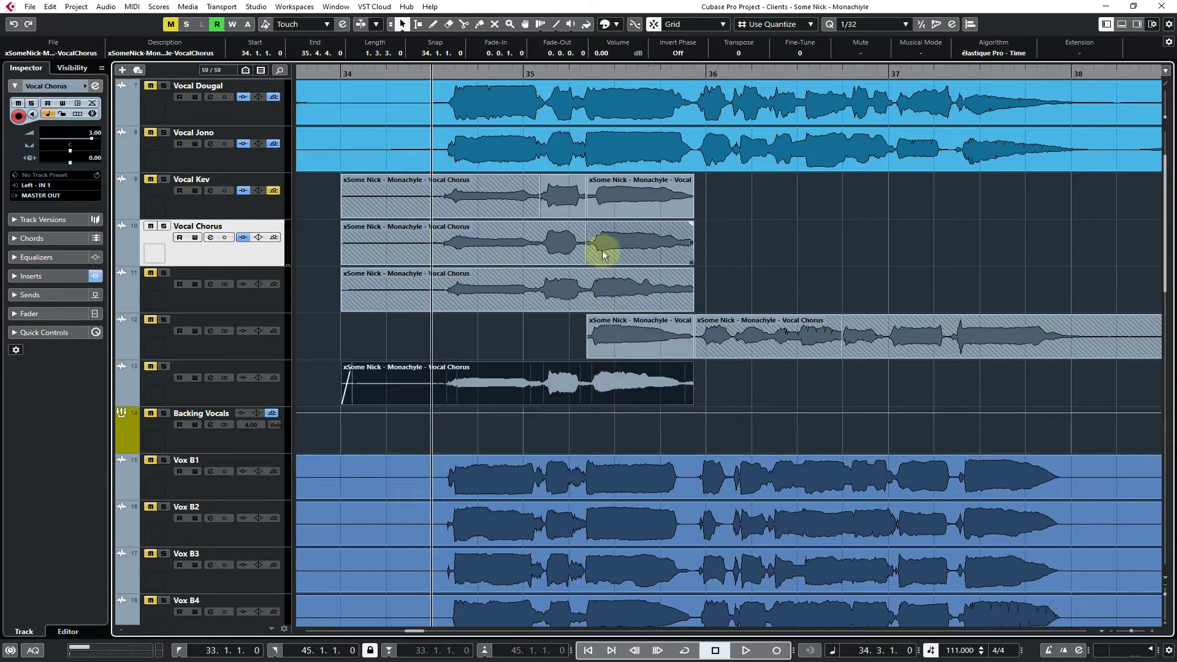
pyautogui.moveTo(560, 249); pyautogui.dragTo(560, 331)
pyautogui.click(605, 341)
pyautogui.click(553, 339)
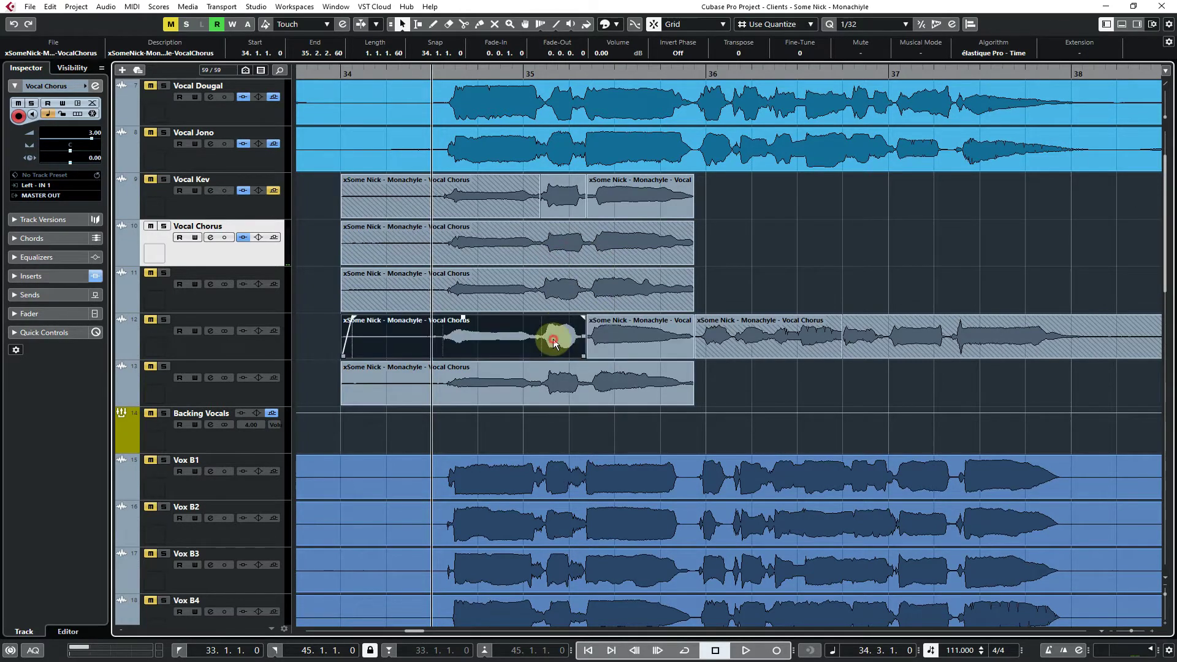
pyautogui.click(607, 342)
pyautogui.click(555, 344)
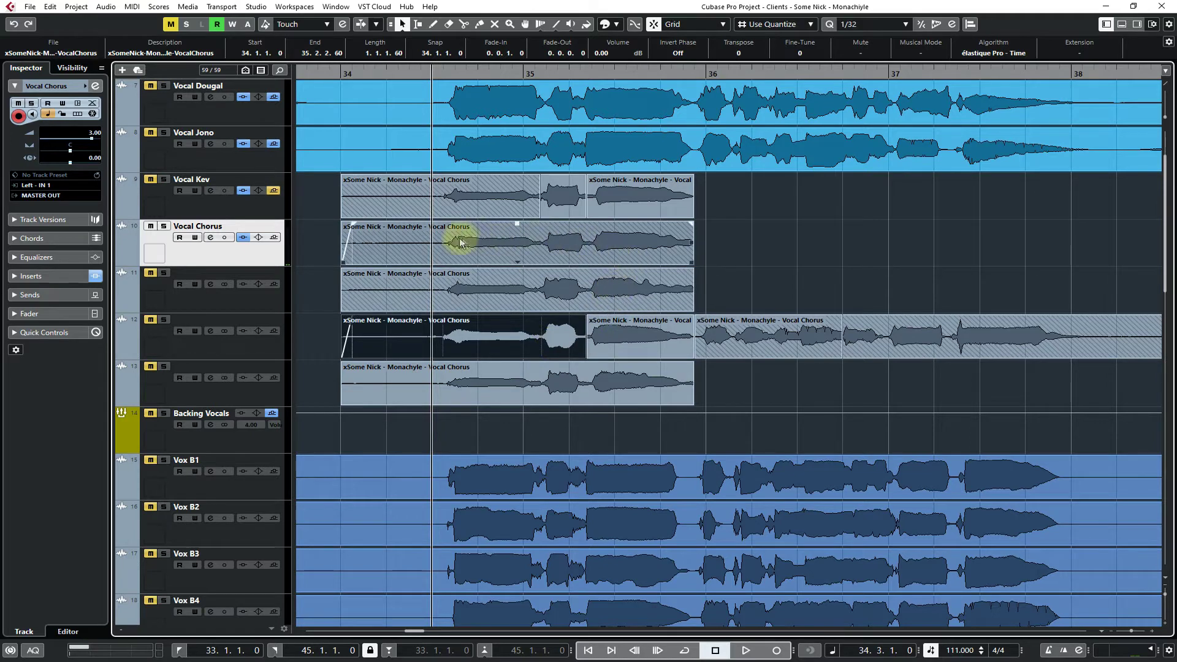
# Audition the 35.2.2.60–35.4.4.0 clip from track 12 on Vocal Chorus, return it, and audition the passage without it
pyautogui.click(609, 335)
pyautogui.moveTo(610, 335); pyautogui.dragTo(620, 245)
pyautogui.press('space')
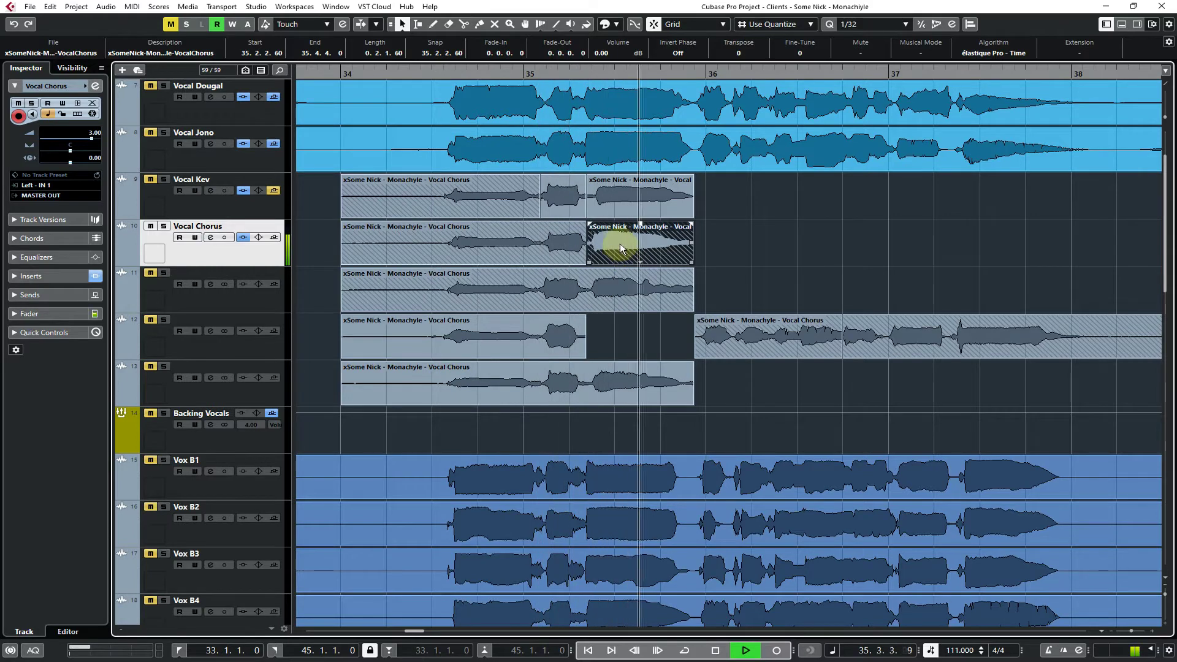
pyautogui.press('space')
pyautogui.moveTo(617, 241); pyautogui.dragTo(618, 323)
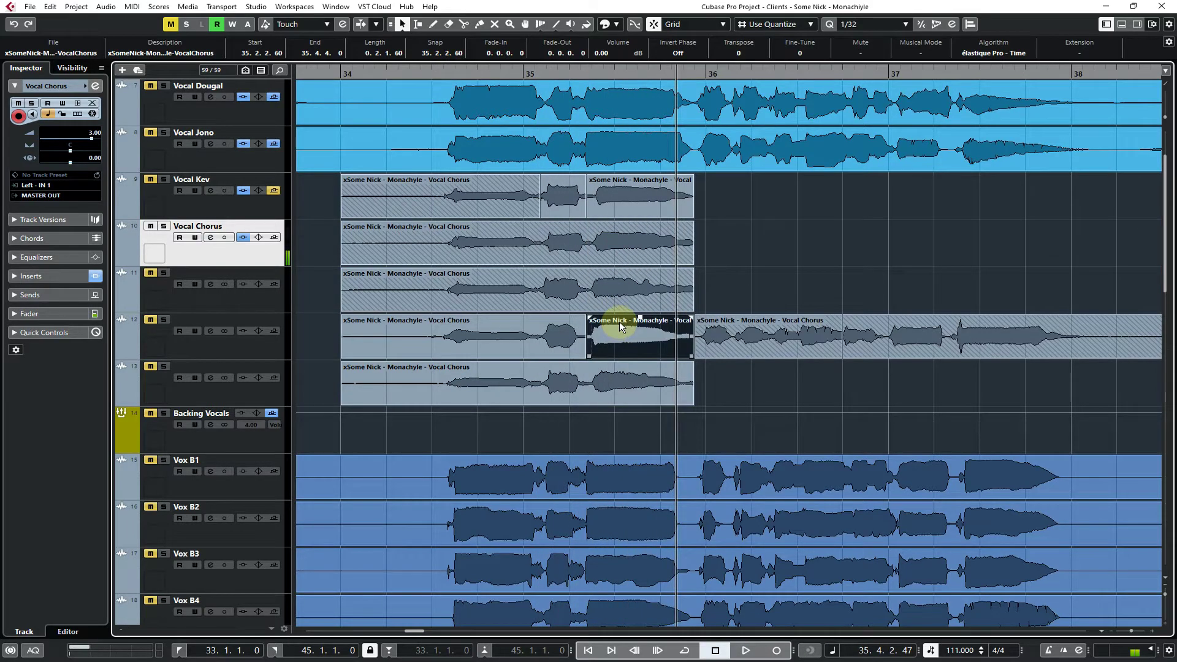
pyautogui.press('space')
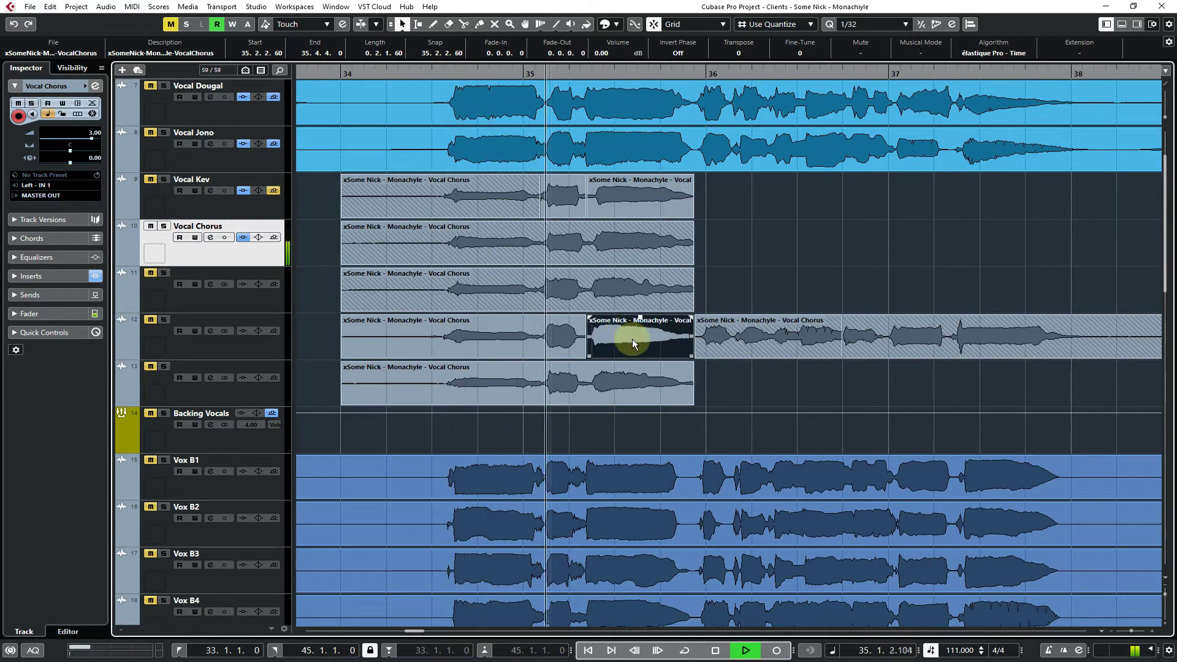
pyautogui.press('space')
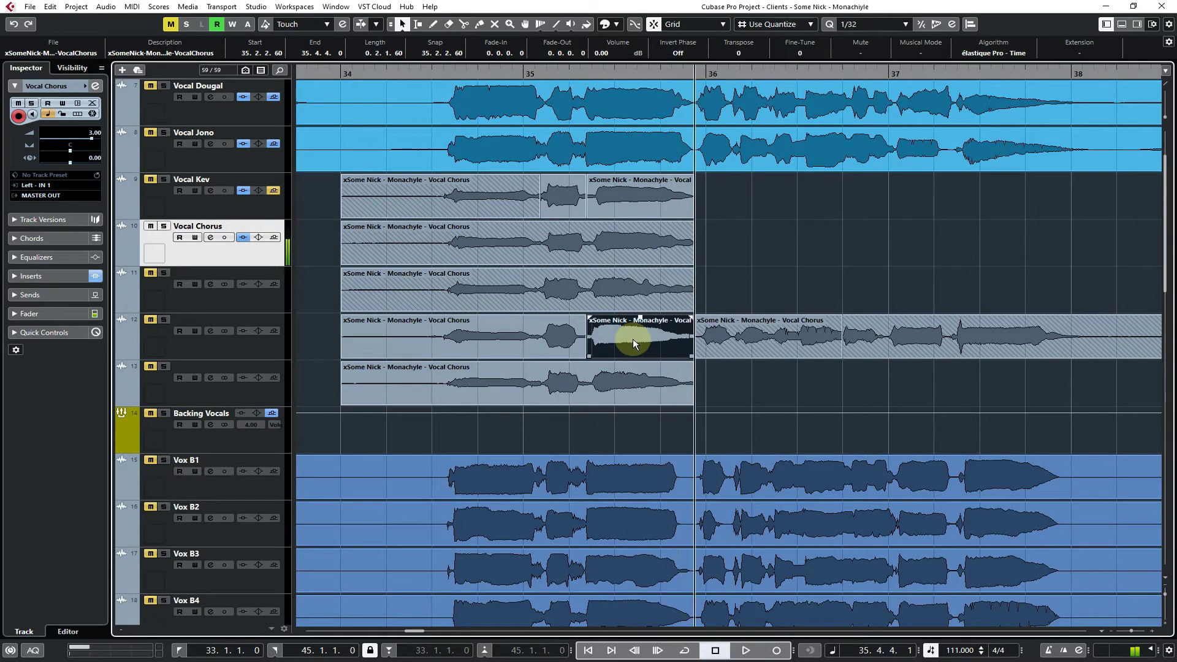
# Audition the 35.2.2.60–35.4.4.0 clip from track 12 on Vocal Chorus once more and delete it
pyautogui.click(627, 245)
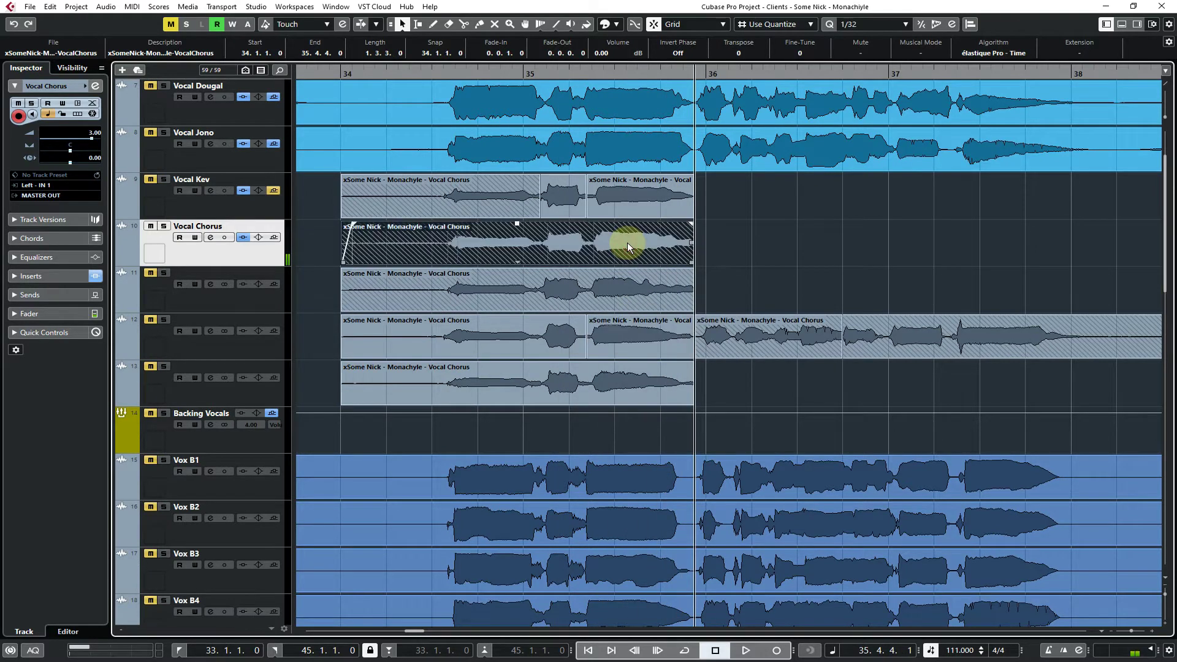
pyautogui.moveTo(623, 319); pyautogui.dragTo(624, 243)
pyautogui.press('space')
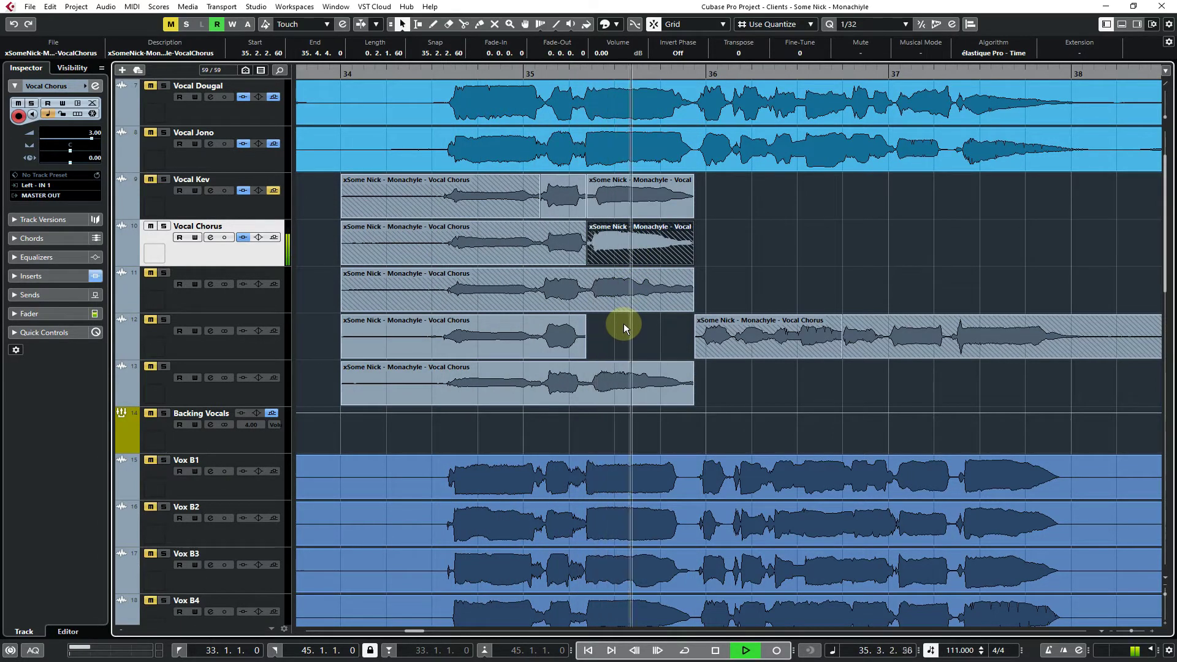
pyautogui.press('space')
pyautogui.click(624, 322)
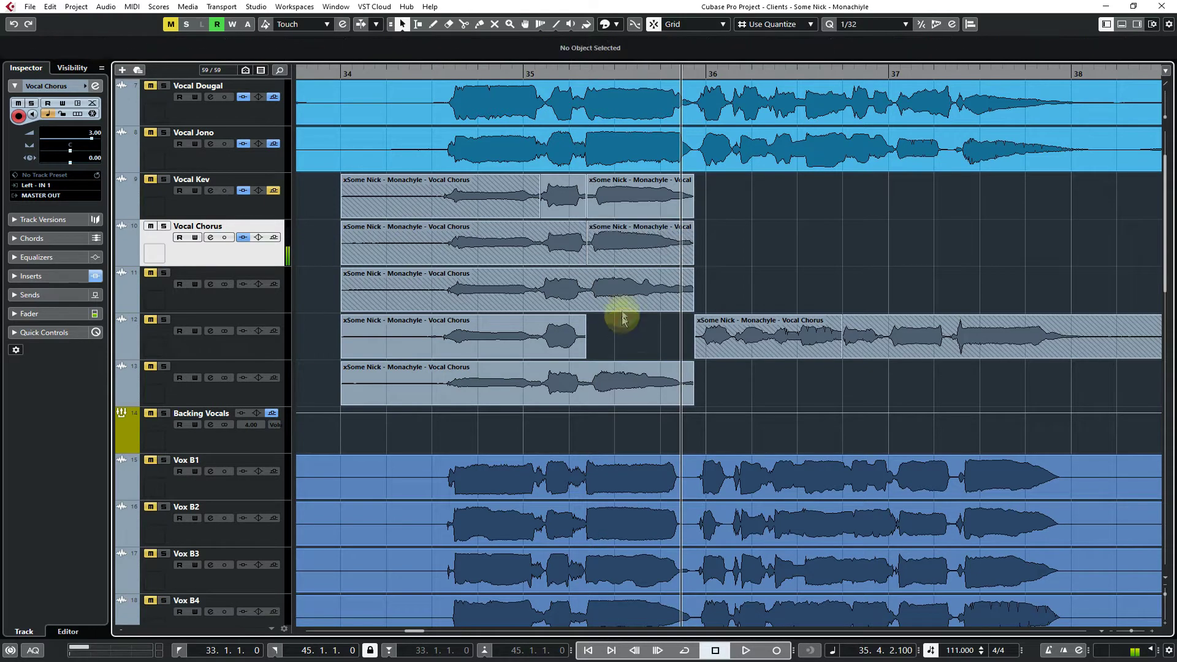
pyautogui.click(625, 241)
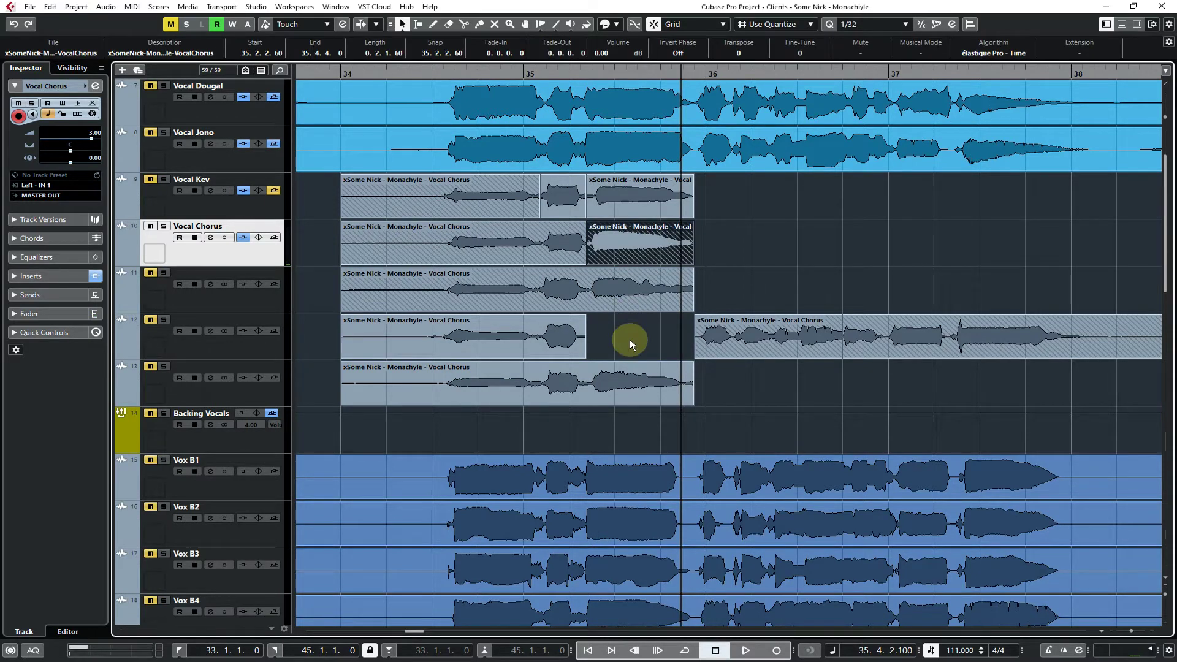
pyautogui.press('Delete')
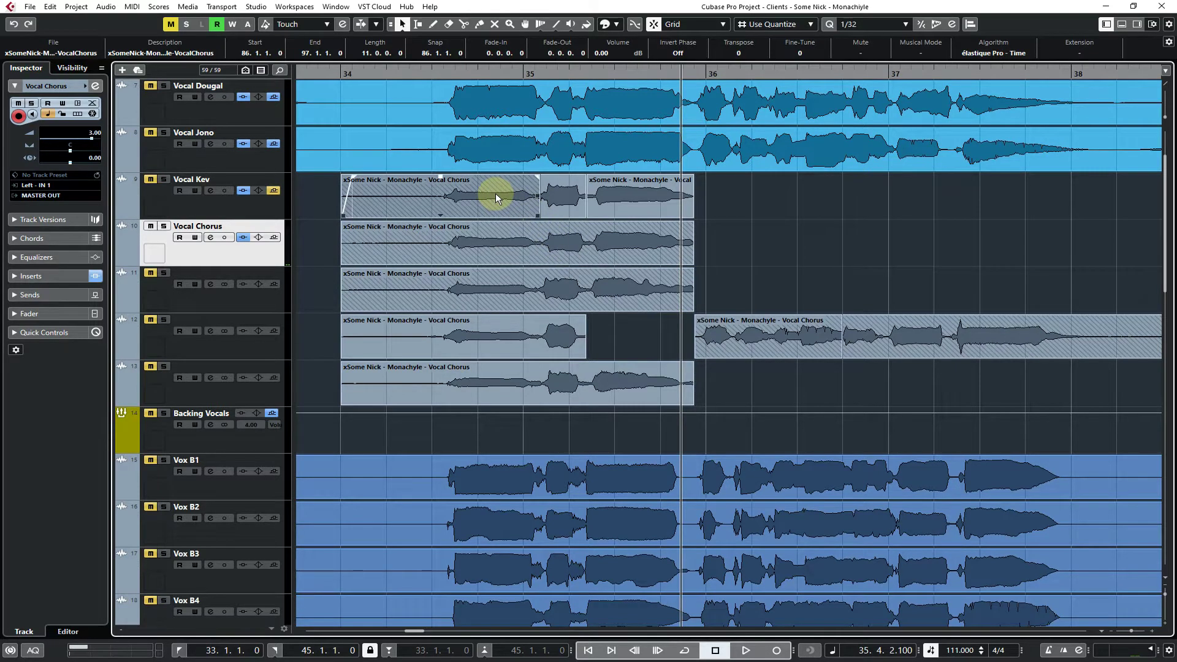
pyautogui.moveTo(495, 193); pyautogui.dragTo(497, 163)
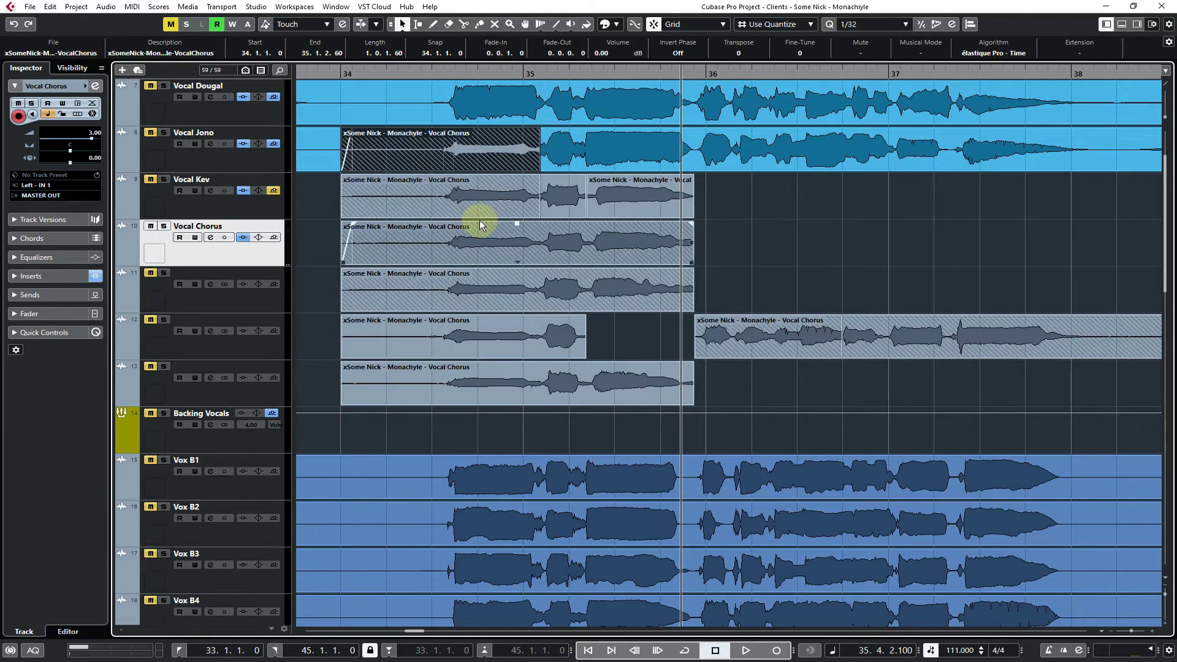
pyautogui.click(483, 197)
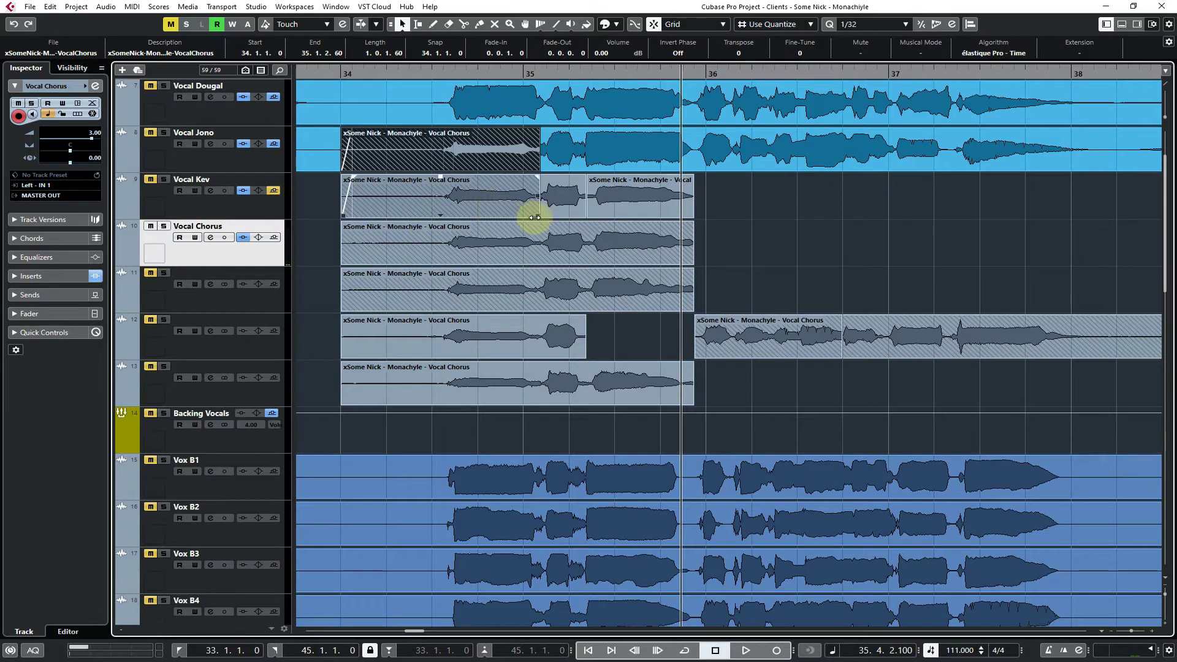
pyautogui.hotkey('ctrl', 'z')
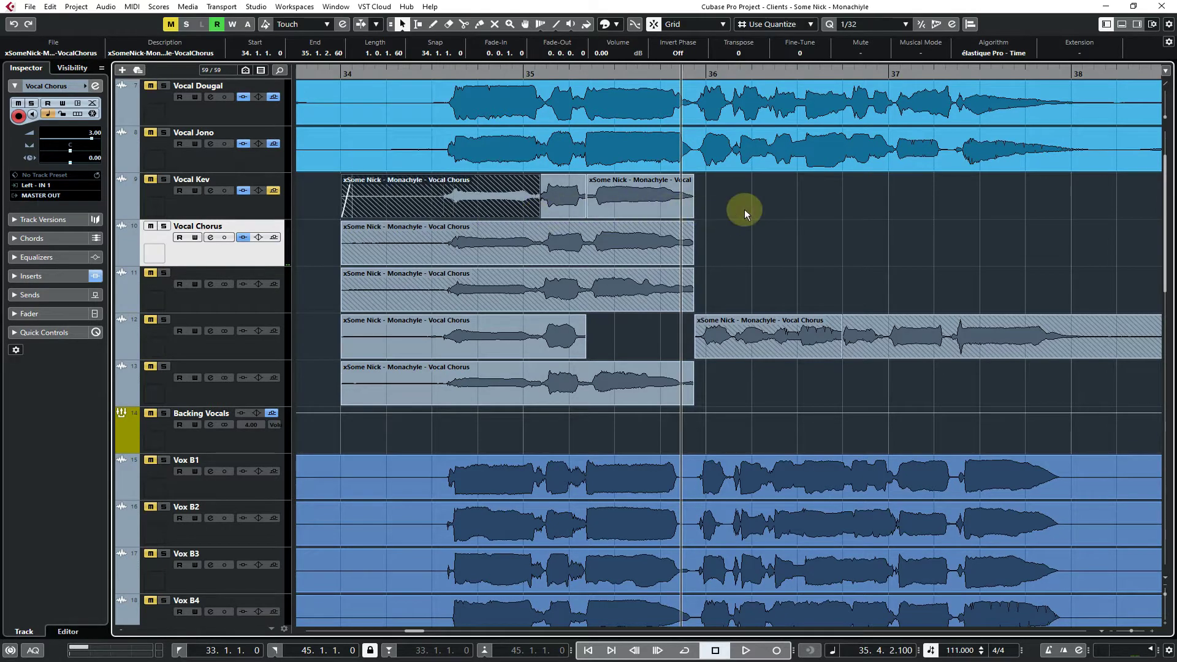
# Move the 34.1.1.0–35.2.2.60 clip from track 12 to track 11 and audition the following phrase from 35.4.4.0
pyautogui.moveTo(550, 343); pyautogui.dragTo(553, 294)
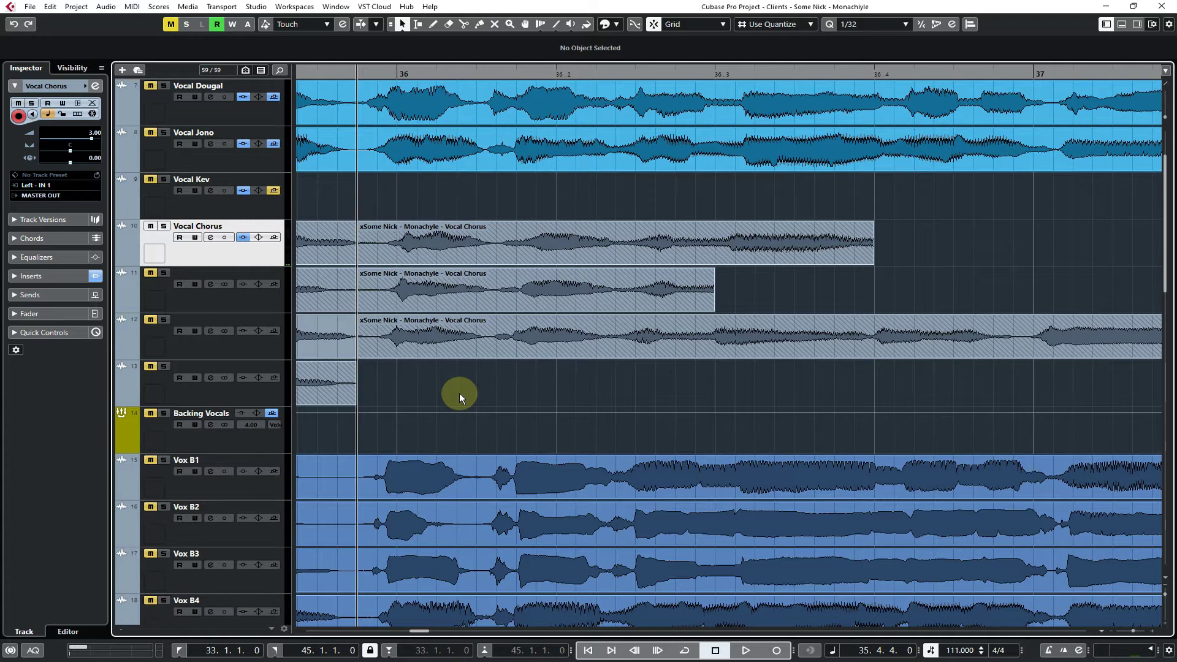
pyautogui.press('space')
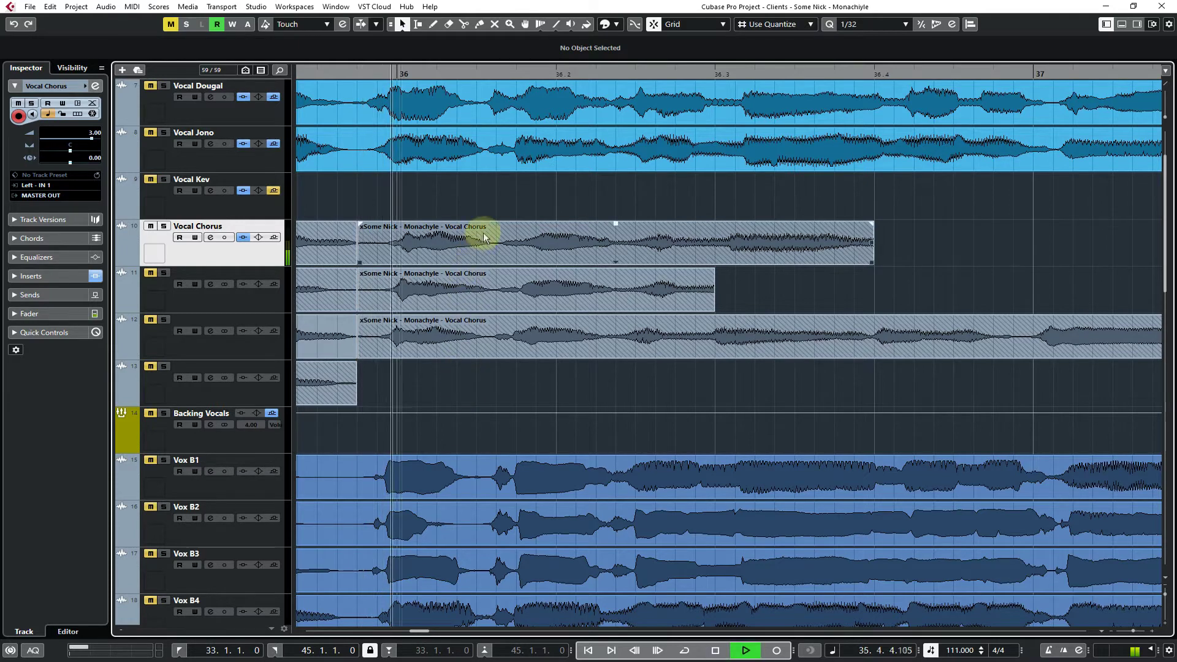
pyautogui.press('space')
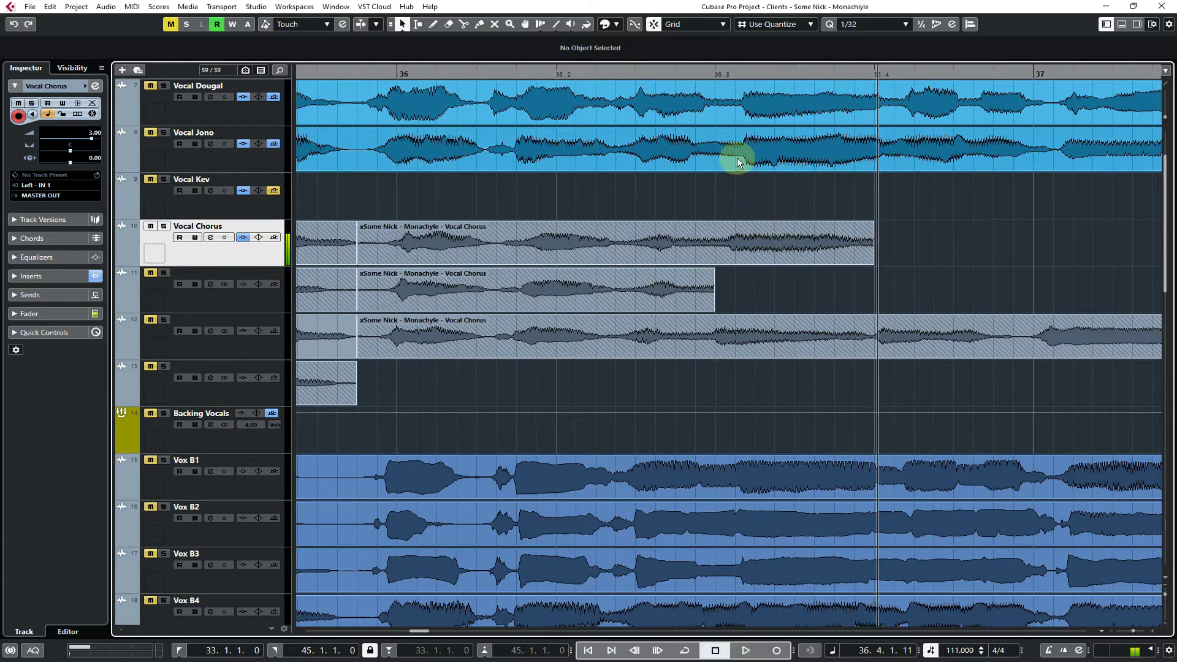
# Move the playback position to 36.3.1.0 and relocate both 35.4.4.0–36.4.1.0 clips from Vocal Chorus to Vocal Kev
pyautogui.click(748, 239)
pyautogui.click(434, 159)
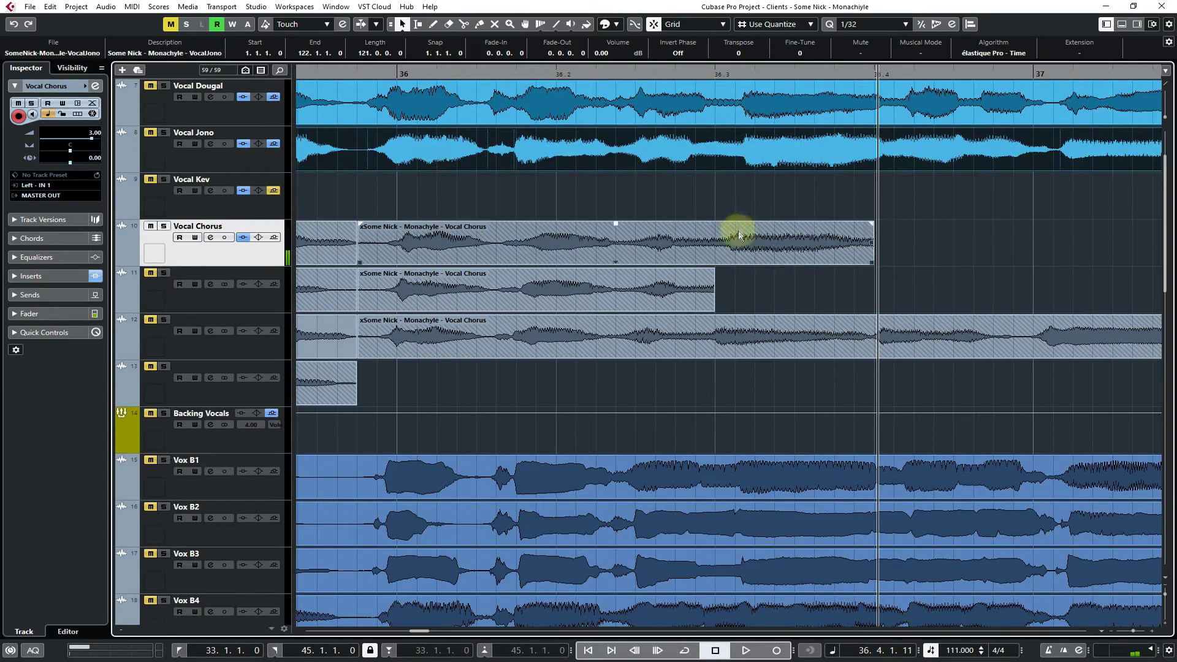
pyautogui.click(732, 241)
pyautogui.click(723, 75)
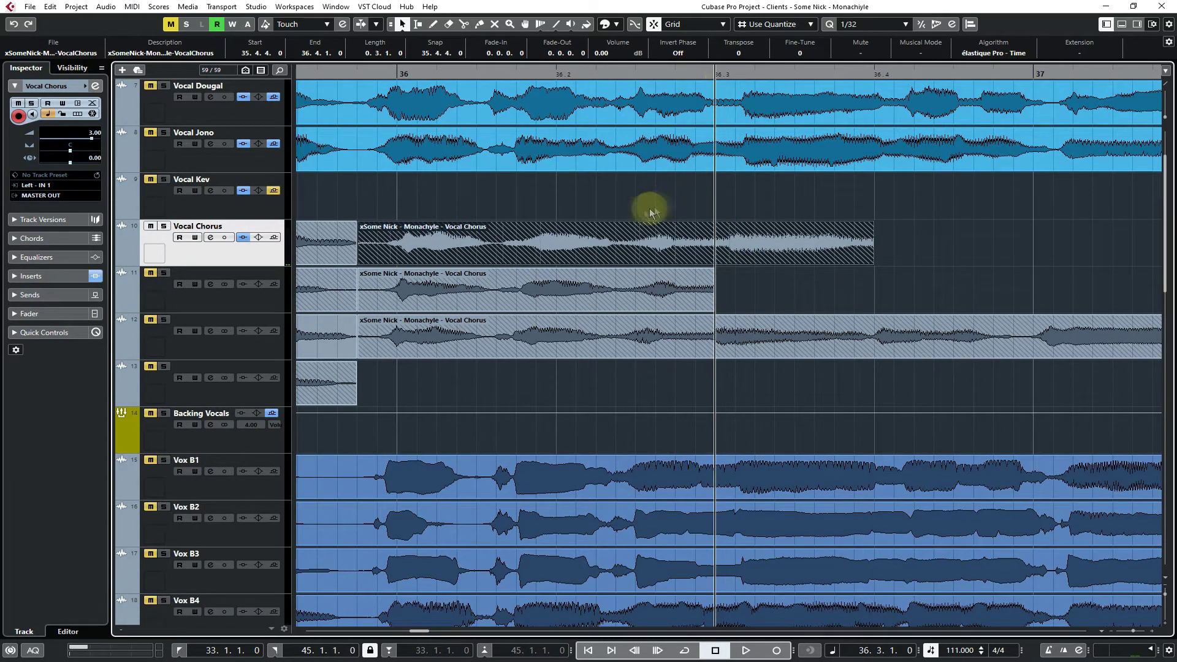
pyautogui.click(628, 212)
pyautogui.moveTo(613, 240); pyautogui.dragTo(599, 199)
pyautogui.click(565, 229)
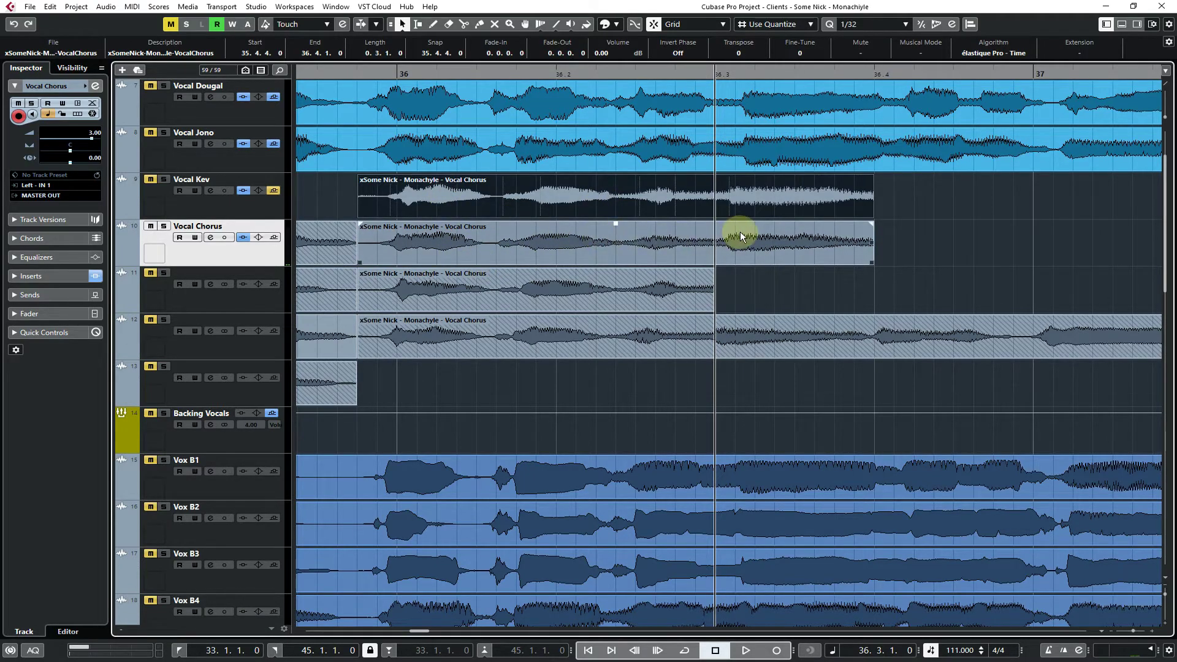
pyautogui.click(746, 256)
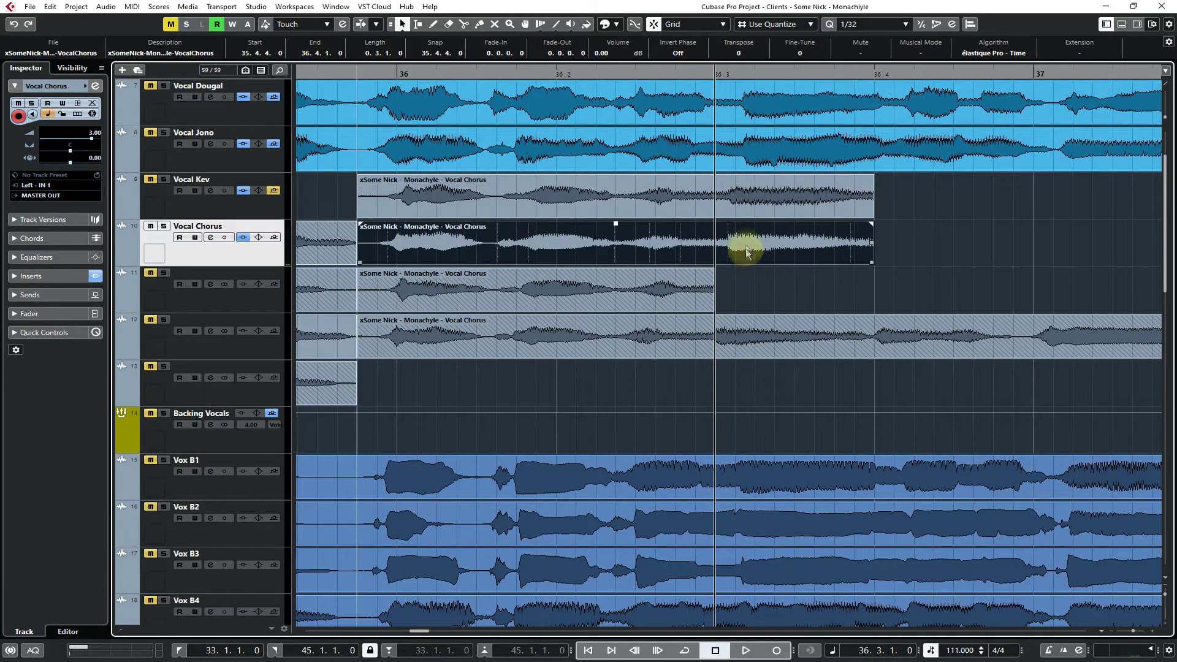
pyautogui.moveTo(746, 252); pyautogui.dragTo(746, 188)
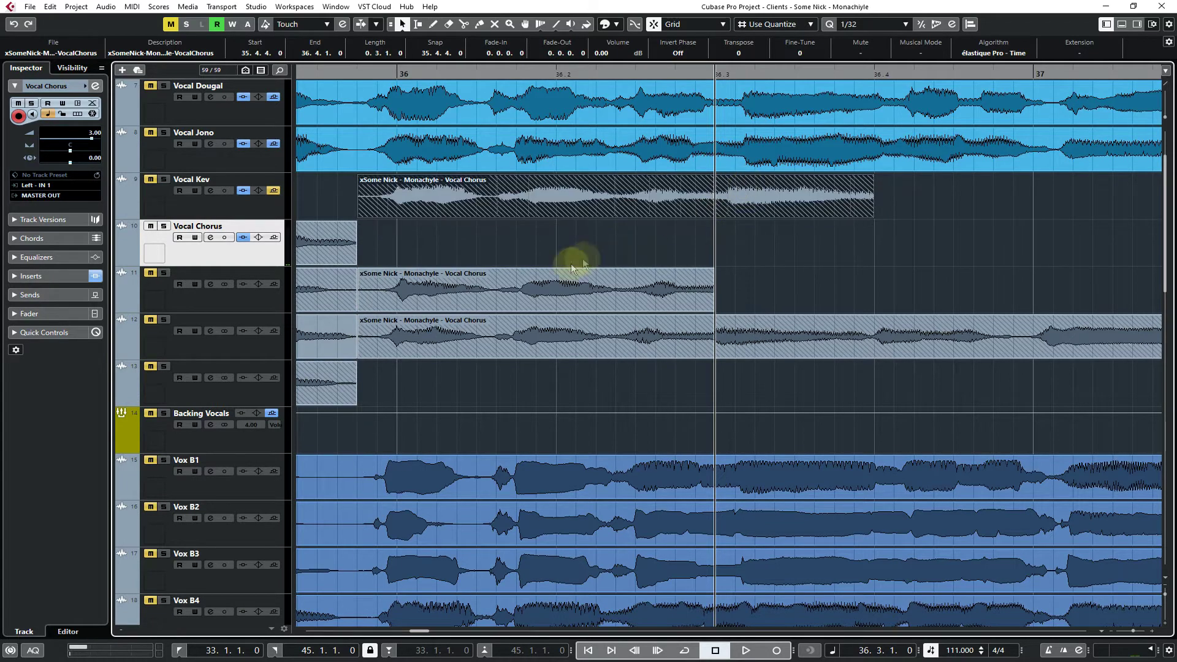
# Audition the 35.4.4.0–36.3.1.0 clip from track 11 on Vocal Chorus and move it up to Vocal Kev
pyautogui.moveTo(531, 297); pyautogui.dragTo(548, 239)
pyautogui.press('space')
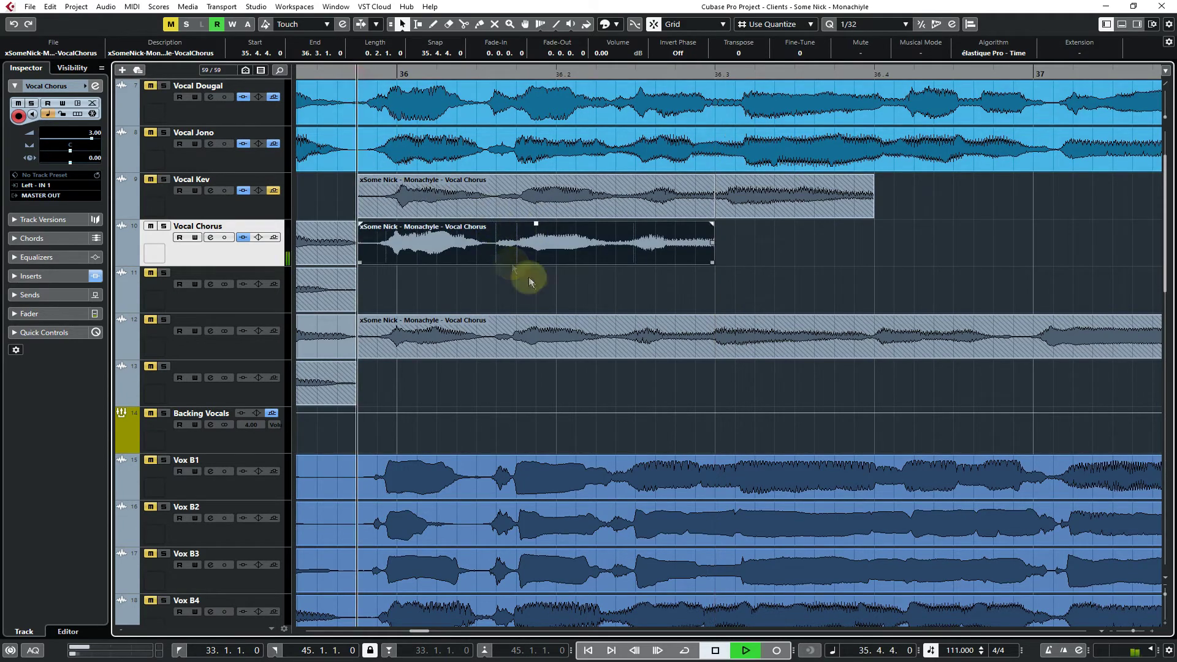
pyautogui.press('space')
pyautogui.moveTo(619, 257); pyautogui.dragTo(592, 187)
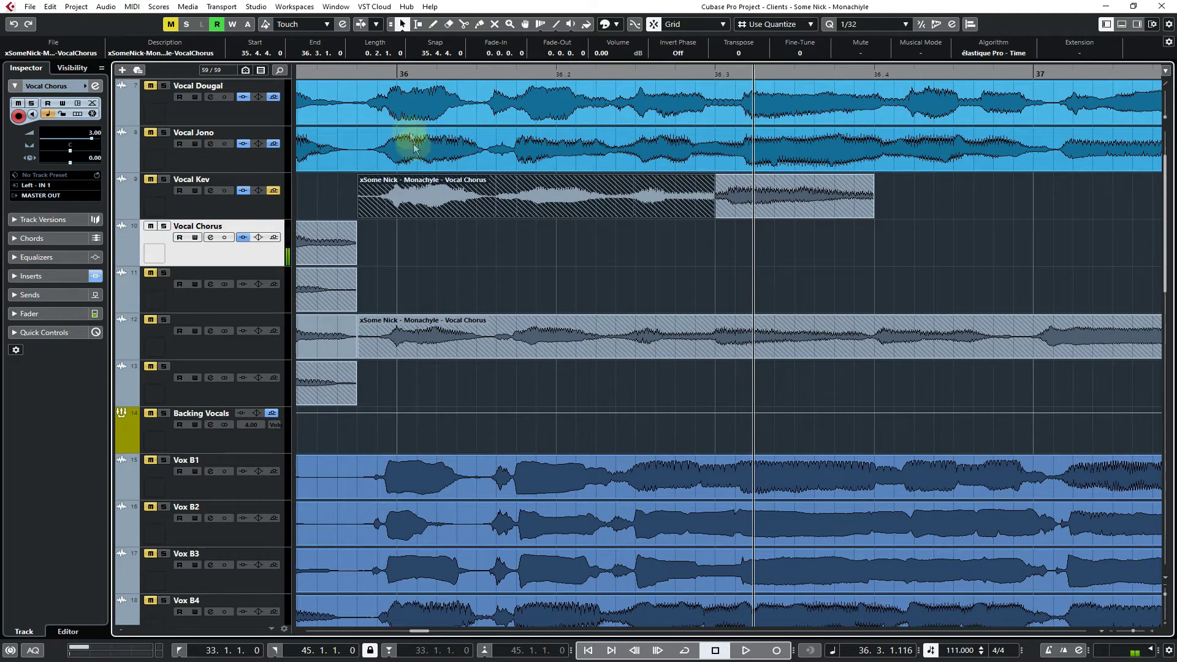
pyautogui.click(480, 242)
pyautogui.click(463, 160)
pyautogui.click(472, 247)
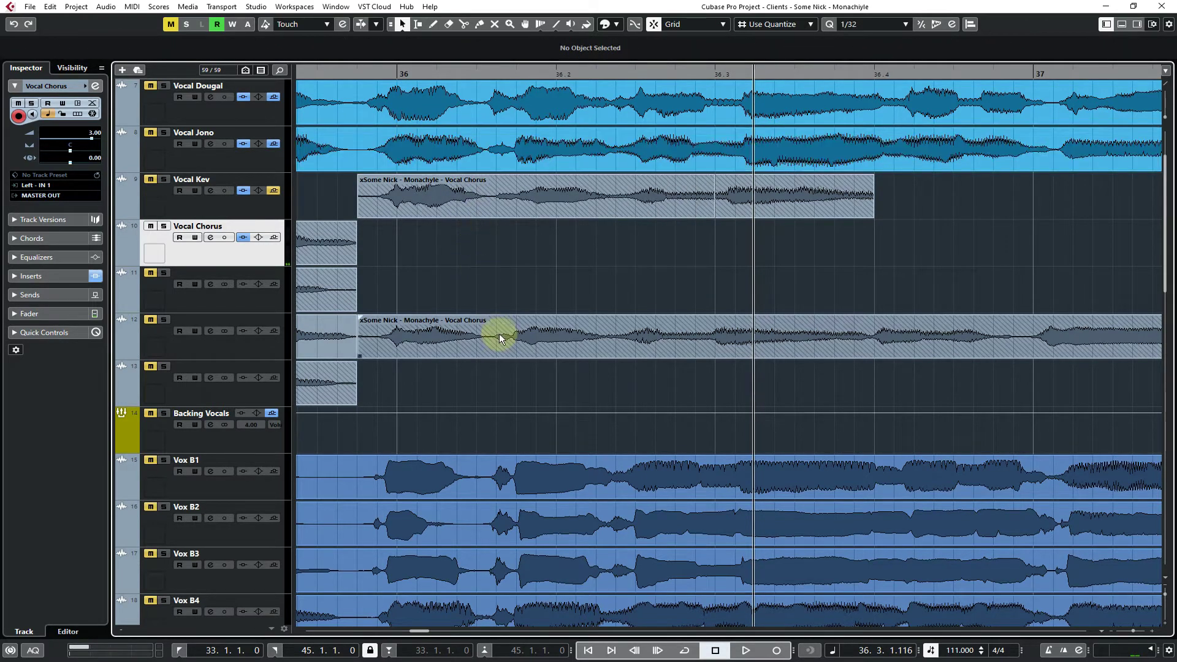
# Bring the 35.4.4.0–38.3.1.0 clip from track 12 to Vocal Chorus, splitting it at 36.4.1.0 and moving the first part to Vocal Kev
pyautogui.moveTo(500, 338); pyautogui.dragTo(504, 249)
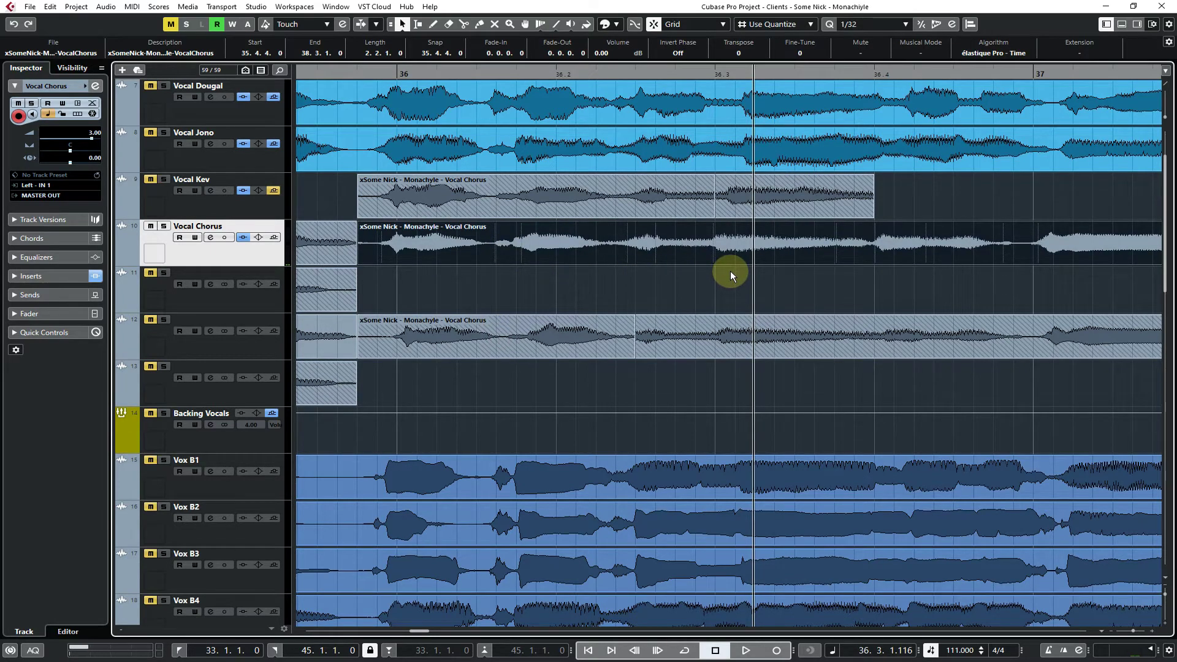
pyautogui.press('3')
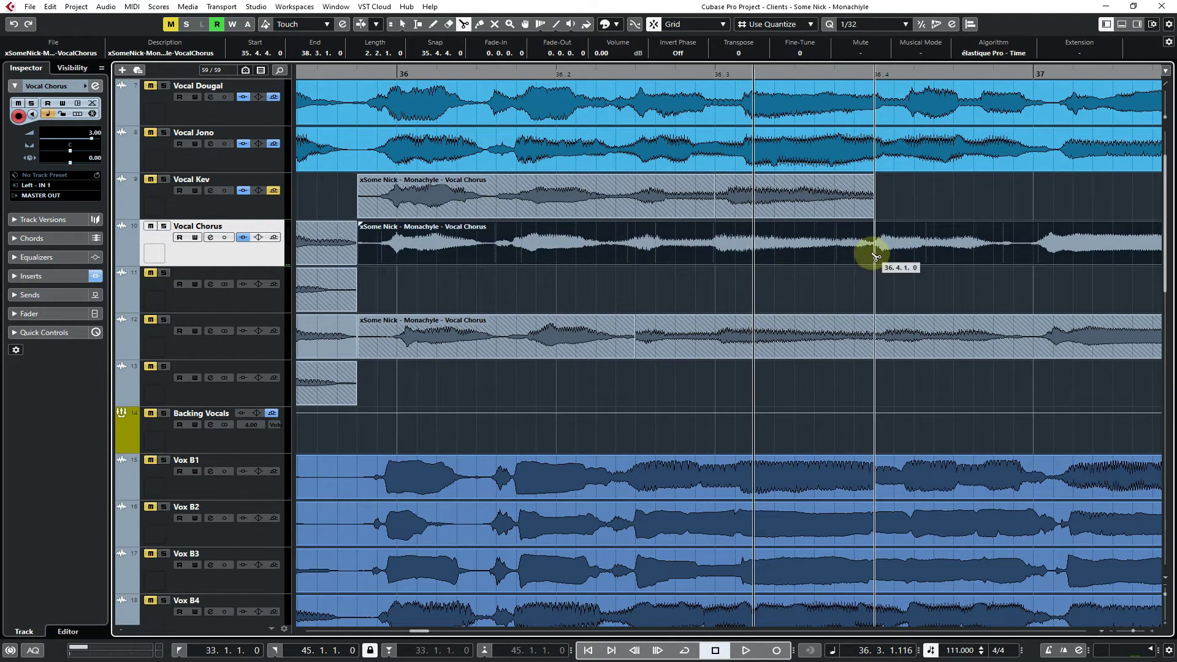
pyautogui.click(875, 255)
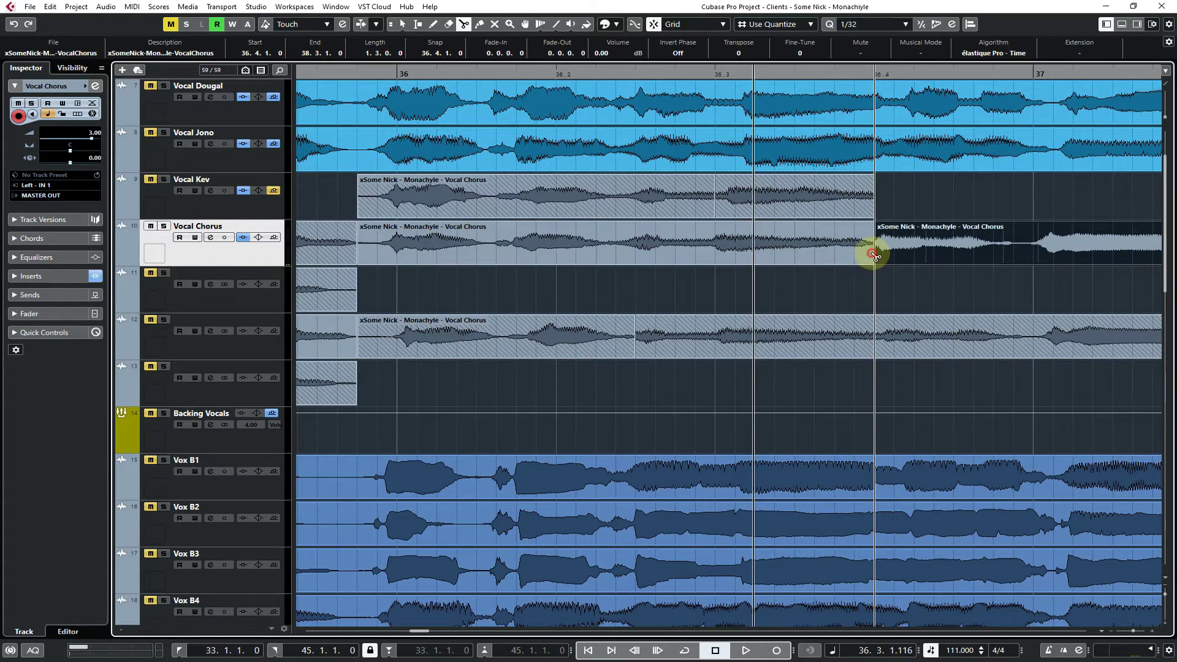
pyautogui.press('1')
pyautogui.click(802, 288)
pyautogui.moveTo(780, 252); pyautogui.dragTo(780, 208)
# Move the 35.4.4.0–36.2.3.0 clip from track 12 to Vocal Chorus and trim its end slightly shorter
pyautogui.moveTo(501, 353); pyautogui.dragTo(487, 242)
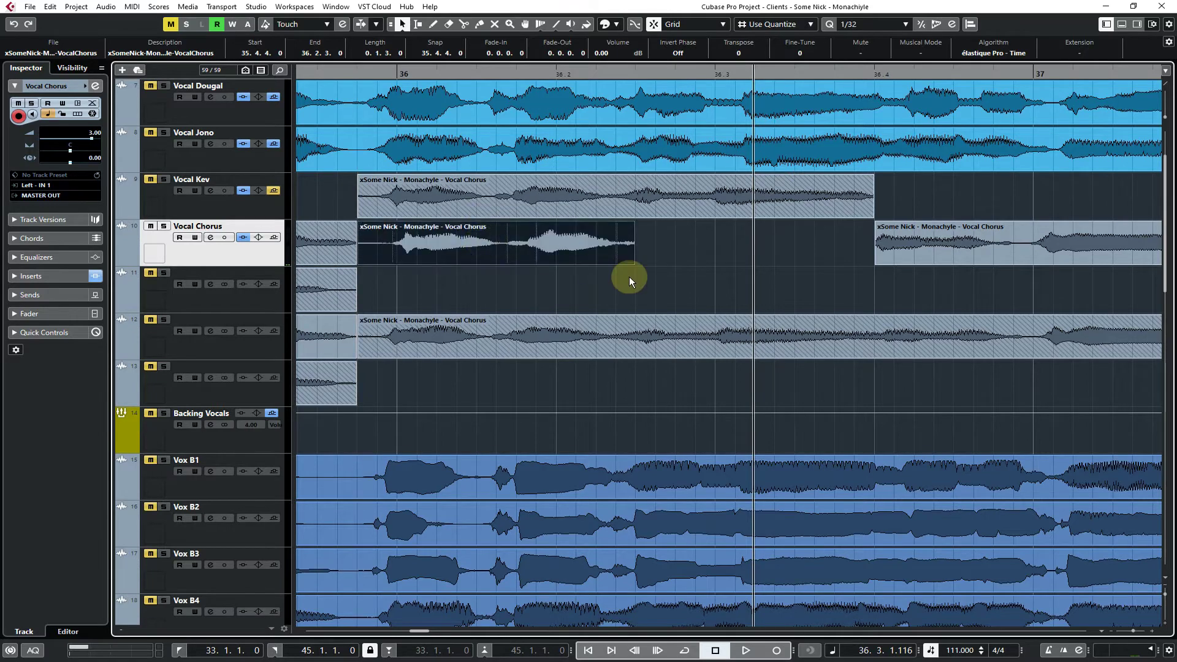
pyautogui.moveTo(632, 262)
pyautogui.mouseDown()
pyautogui.moveTo(605, 262)
pyautogui.moveTo(615, 262)
pyautogui.mouseUp()
# Clear the clips from Vocal Kev, placing the 35.4.4.0–36.3.1.0 clip on track 11 and the 35.4.4.0–36.4.1.0 clip on track 13
pyautogui.moveTo(620, 210); pyautogui.dragTo(634, 301)
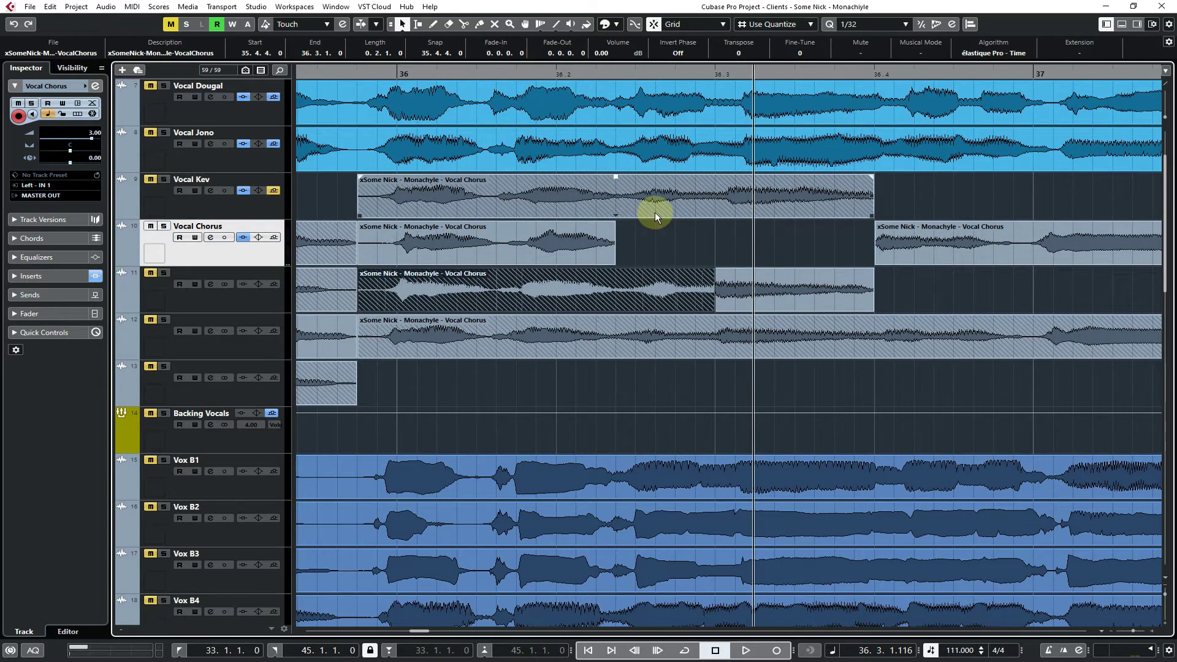
pyautogui.moveTo(654, 216); pyautogui.dragTo(646, 284)
pyautogui.moveTo(664, 196); pyautogui.dragTo(654, 296)
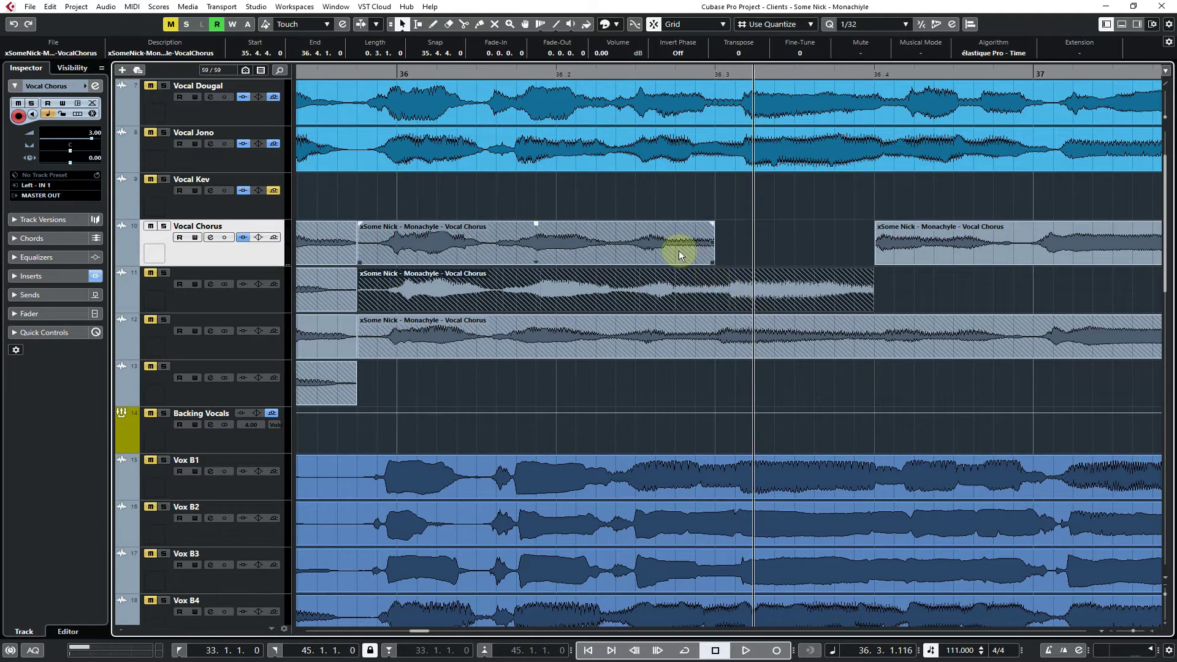
pyautogui.moveTo(774, 294); pyautogui.dragTo(762, 381)
pyautogui.moveTo(656, 249); pyautogui.dragTo(638, 289)
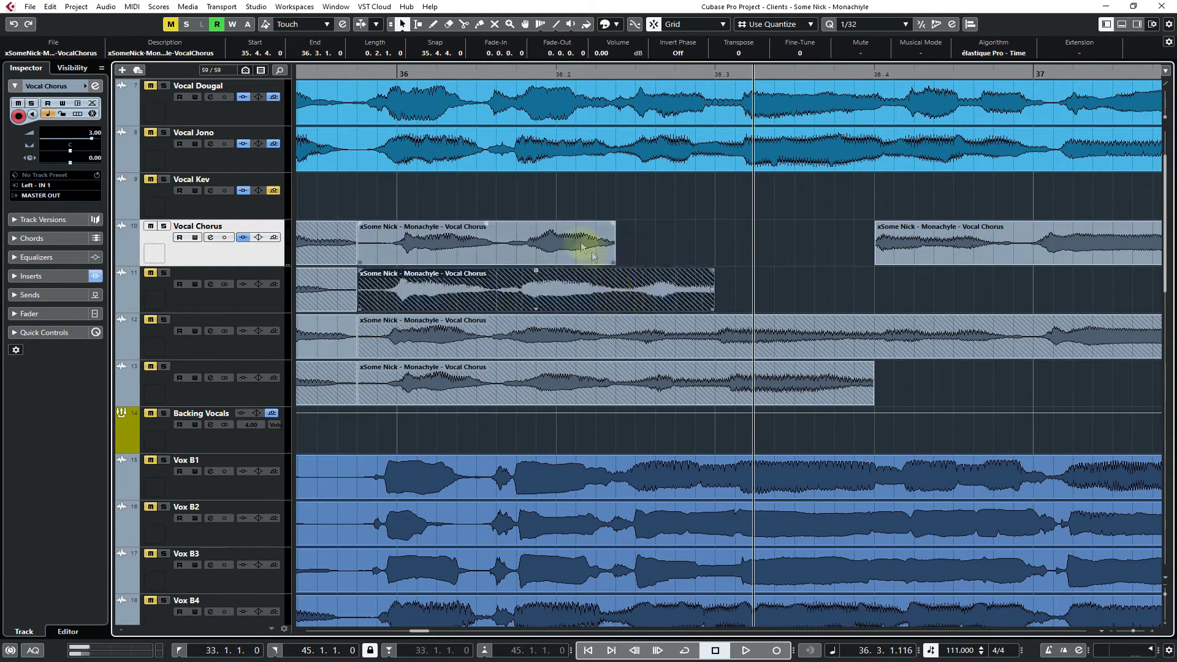
# Move the short Vocal Chorus clip up to Vocal Kev, replacing it with the 35.4.4.0–39.2.4.0 clip from track 12, split at 36.4.1.0
pyautogui.moveTo(579, 244); pyautogui.dragTo(581, 201)
pyautogui.moveTo(546, 335); pyautogui.dragTo(554, 250)
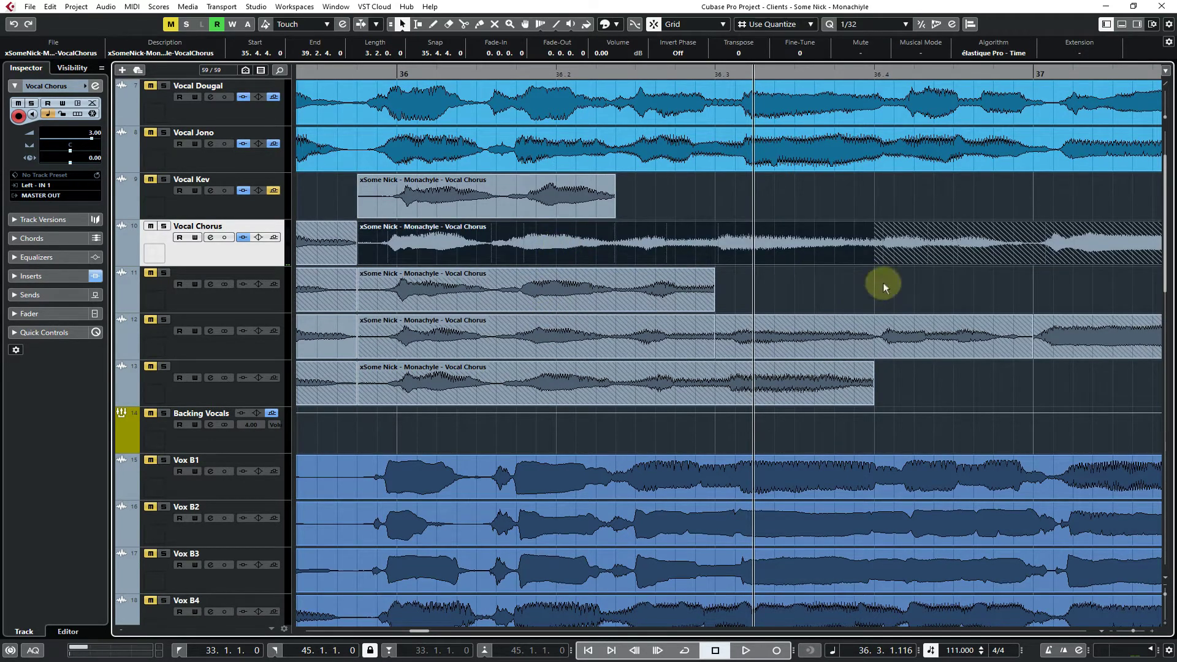
pyautogui.press('3')
pyautogui.click(874, 260)
# Shift aside the top split clip and split the 35.4.4.0–37.1.1.0 take on Vocal Chorus at 36.4.1.0
pyautogui.press('1')
pyautogui.moveTo(696, 245); pyautogui.dragTo(762, 240)
pyautogui.press('3')
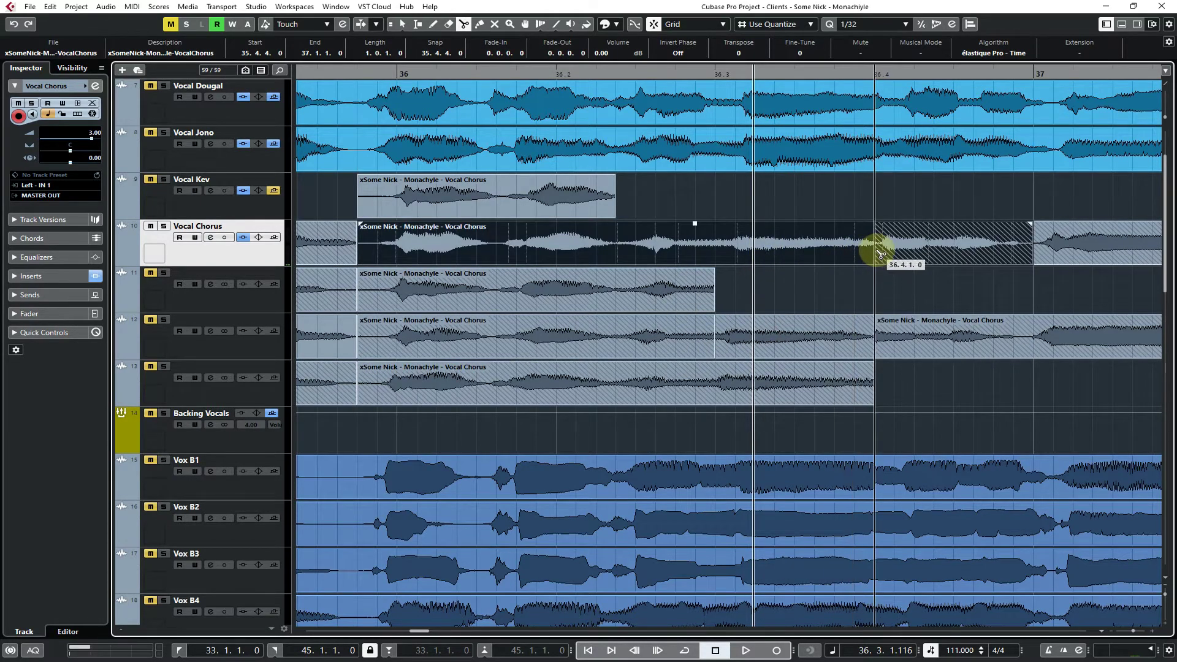
pyautogui.click(880, 251)
pyautogui.rightClick(801, 281)
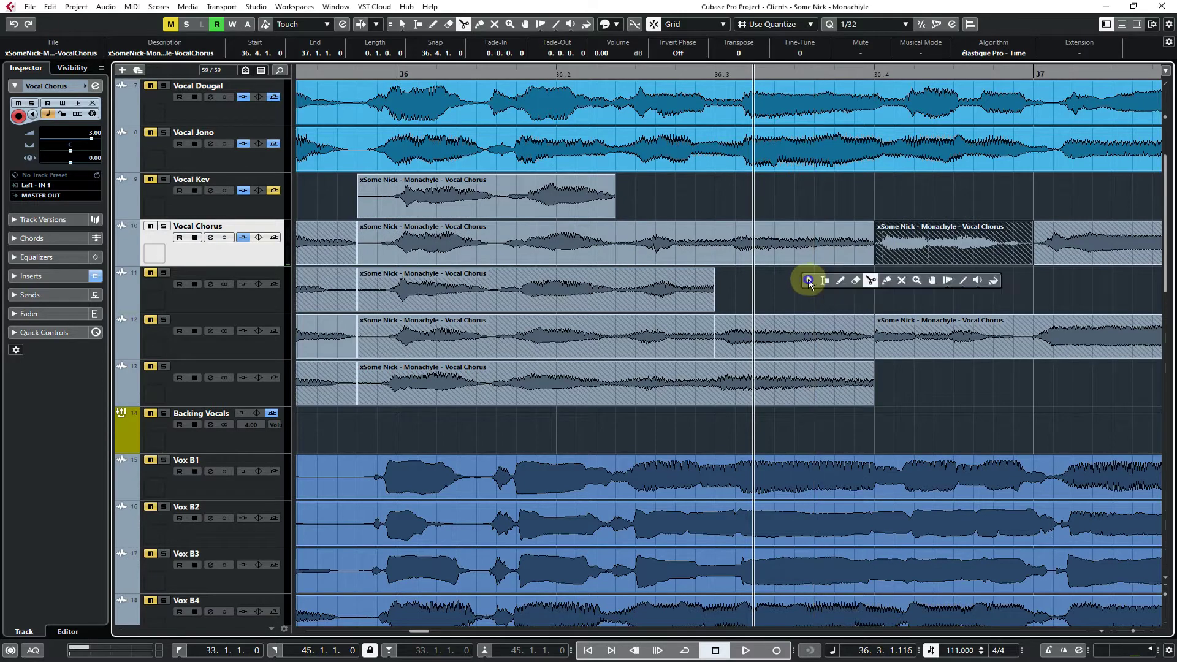
pyautogui.click(802, 281)
# Replace the Vocal Chorus clip before 36.4.1.0 with the 35.4.4.60–36.3.1.0 clip from track 12, extending its start to 35.4.4.0
pyautogui.moveTo(728, 237); pyautogui.dragTo(642, 295)
pyautogui.moveTo(627, 337); pyautogui.dragTo(630, 301)
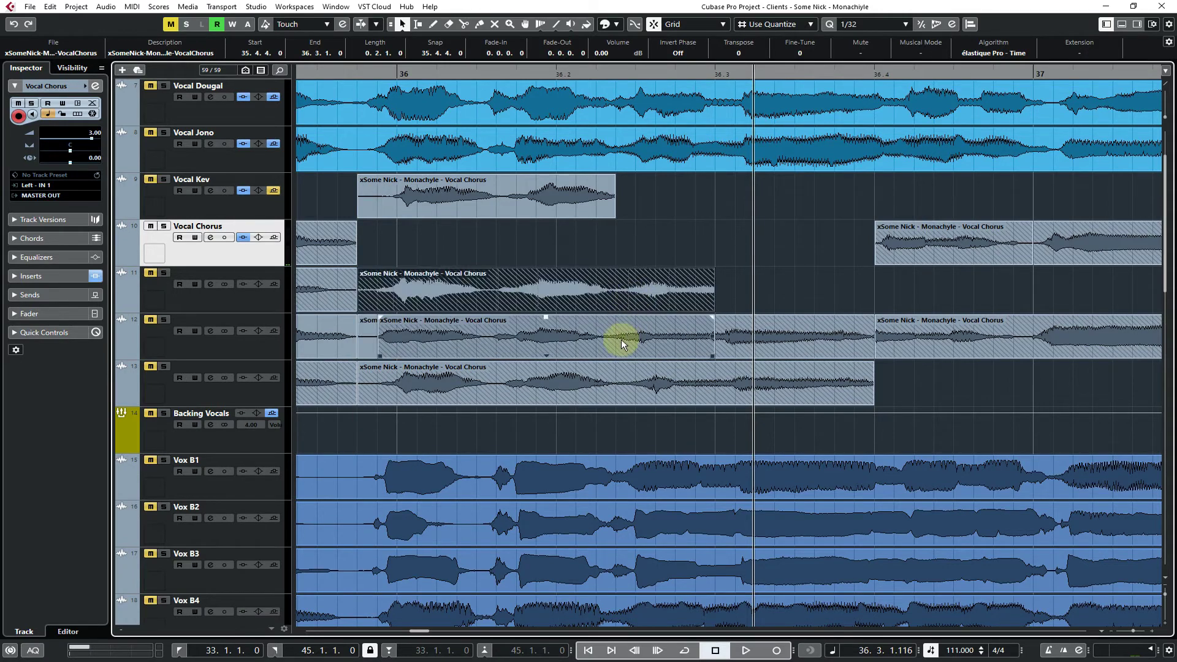
pyautogui.moveTo(621, 343); pyautogui.dragTo(627, 298)
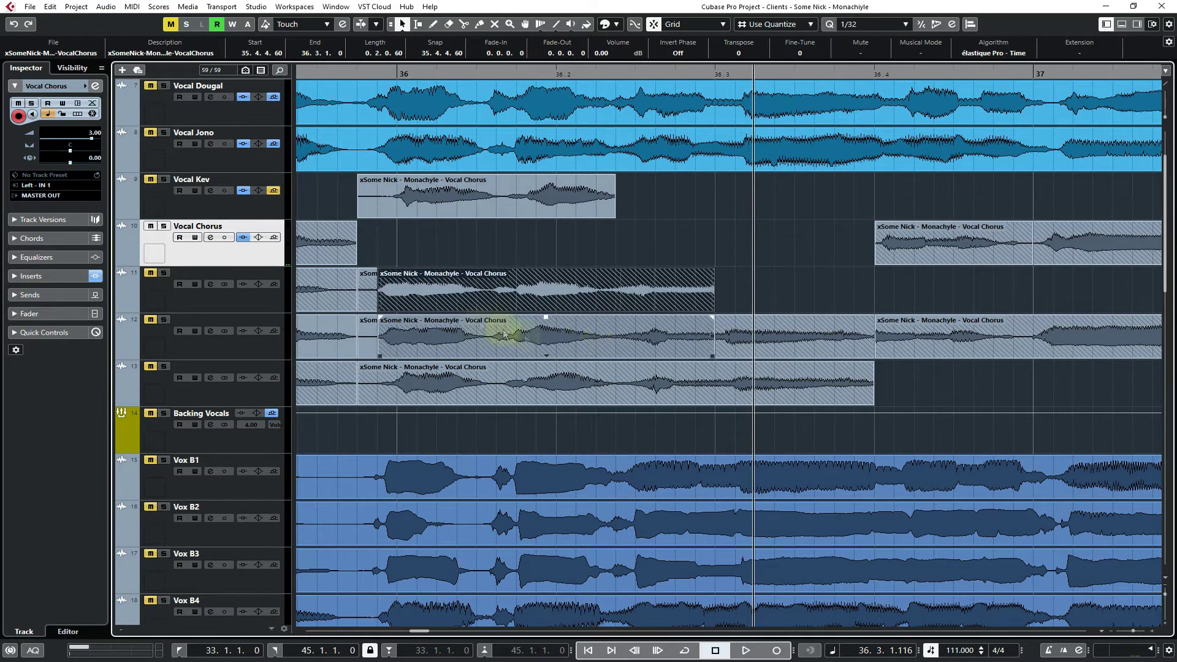
pyautogui.click(410, 260)
pyautogui.moveTo(380, 309); pyautogui.dragTo(407, 263)
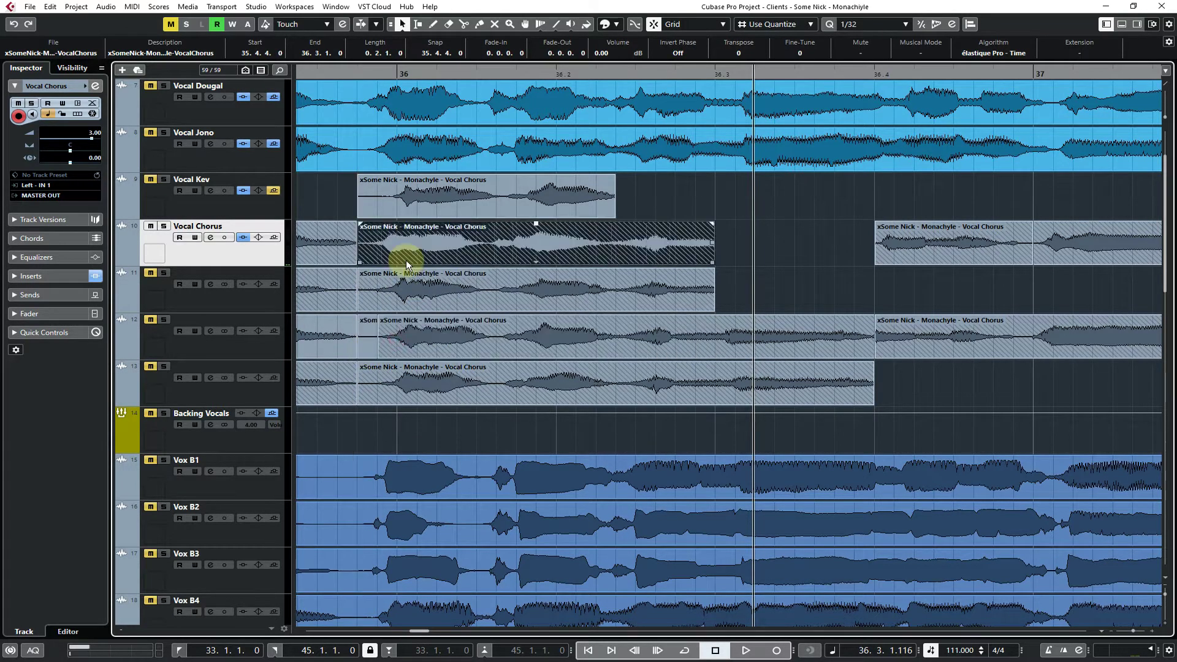
# Extend the start of the 35.4.4.60–37.2.2.60 clip on track 12 to 35.4.4.0 and move it up to track 11
pyautogui.click(382, 355)
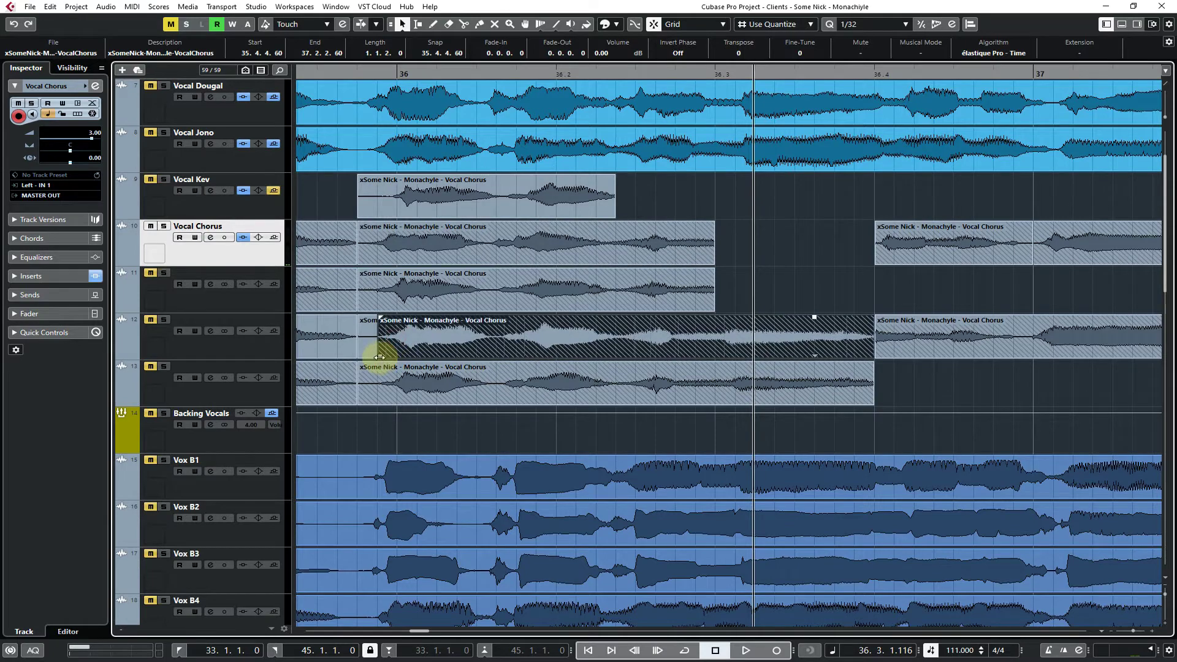
pyautogui.moveTo(380, 357); pyautogui.dragTo(359, 354)
pyautogui.click(780, 258)
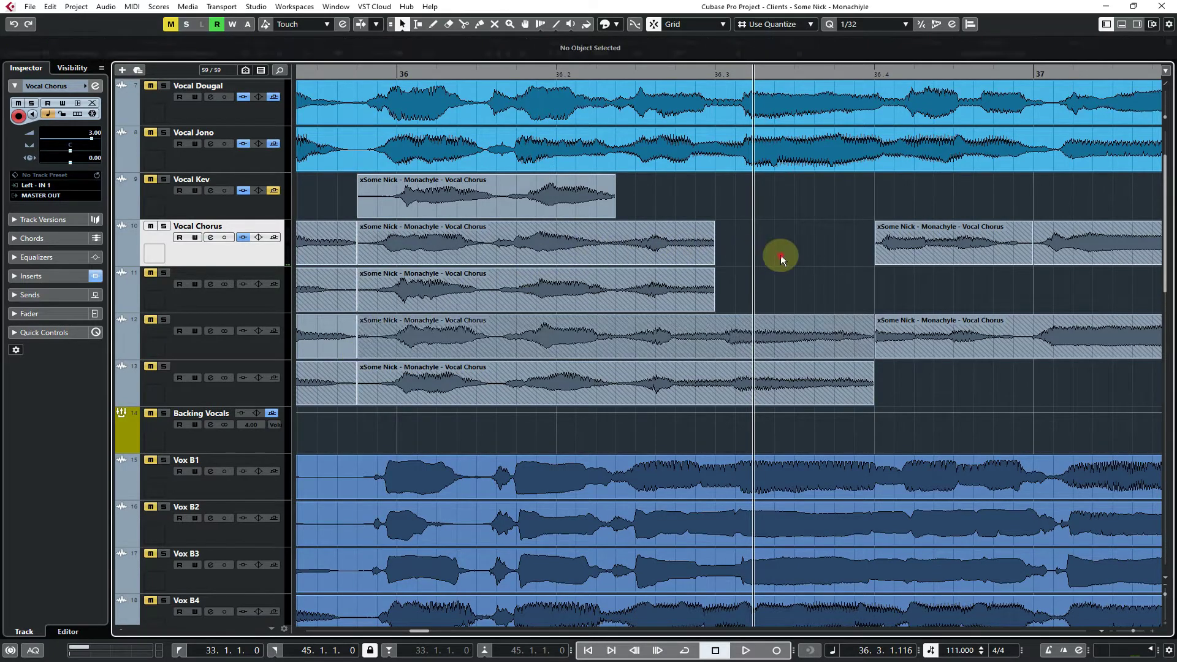
pyautogui.click(518, 326)
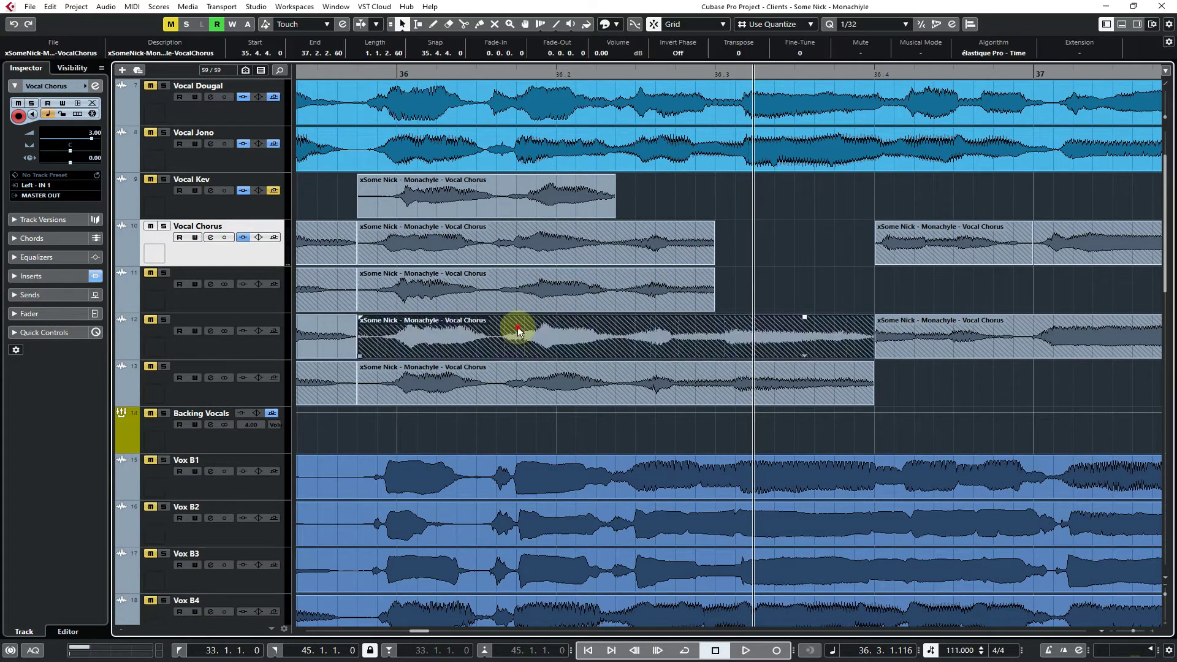
pyautogui.moveTo(518, 327); pyautogui.dragTo(525, 284)
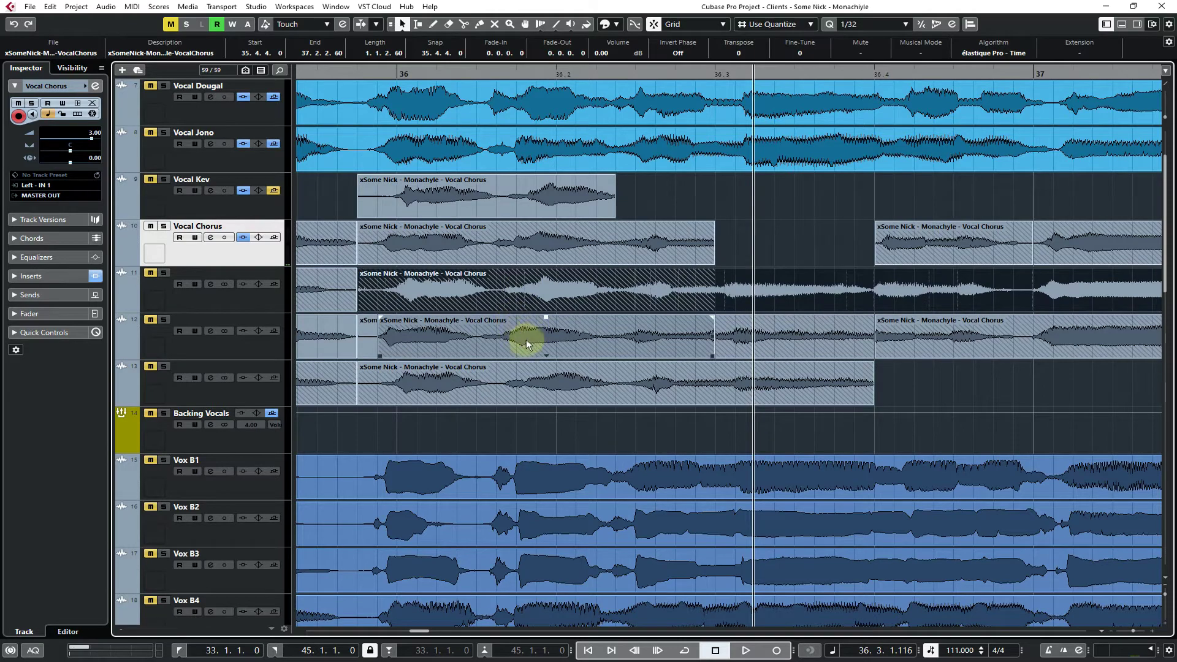
# Extend the starts of the next stacked track 12 clips to 35.4.4.0 and move the one ending at 37.2.2.60 down to track 13
pyautogui.moveTo(379, 355); pyautogui.dragTo(359, 354)
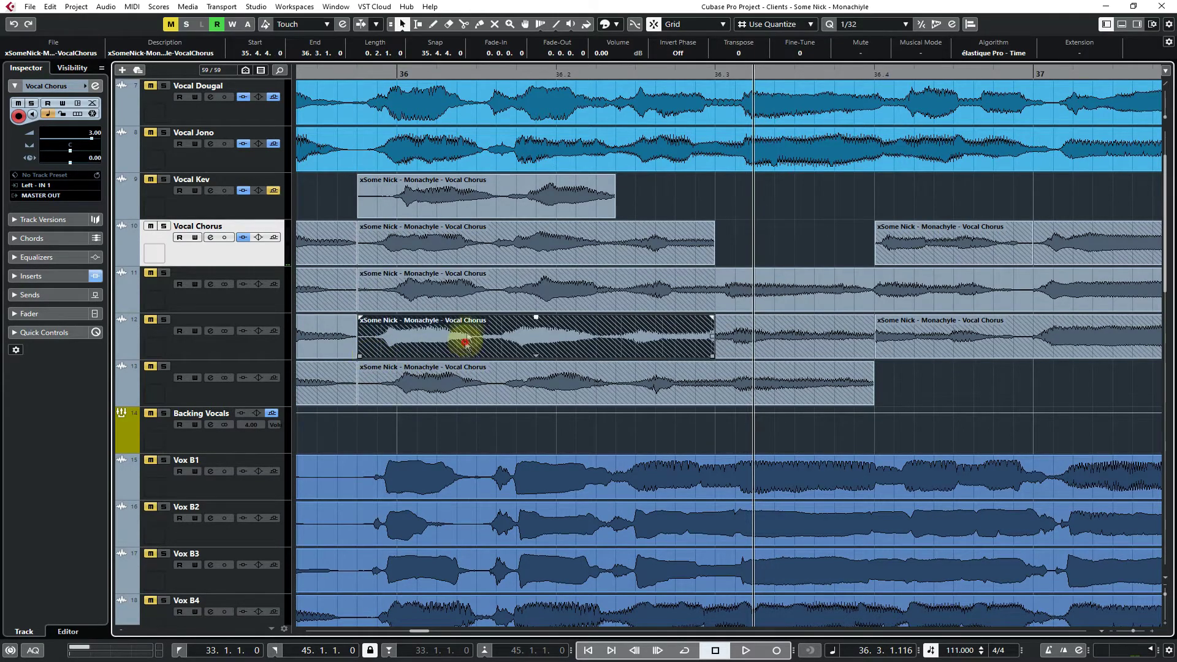
pyautogui.moveTo(465, 342); pyautogui.dragTo(491, 343)
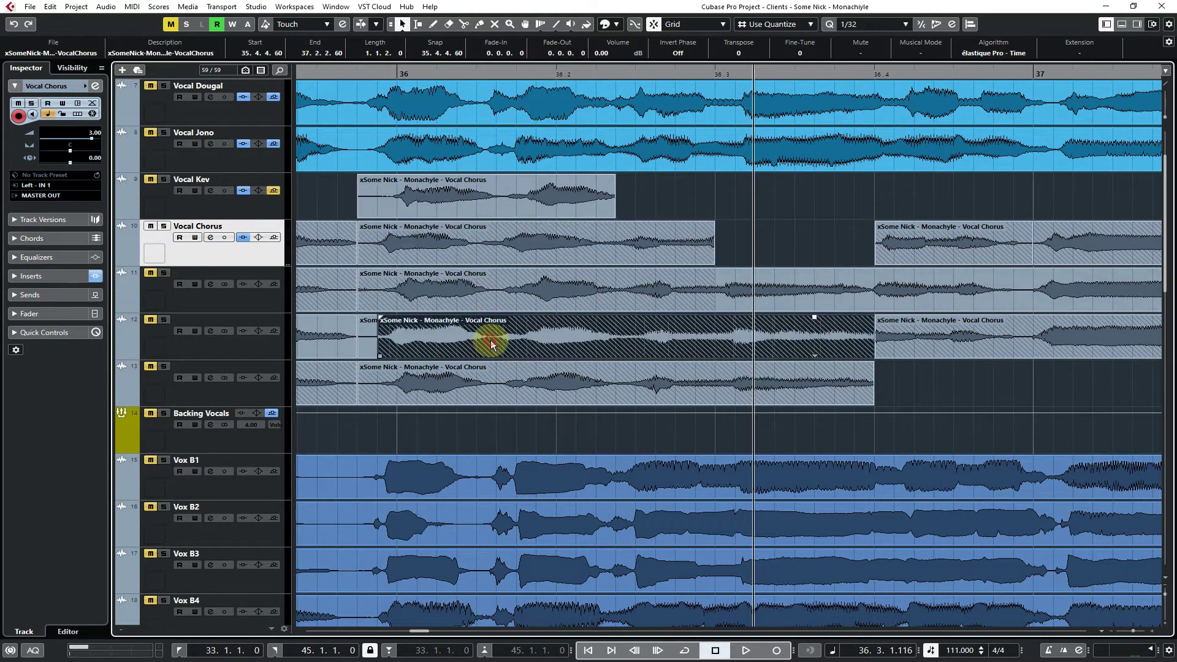
pyautogui.moveTo(384, 349); pyautogui.dragTo(363, 349)
pyautogui.click(783, 187)
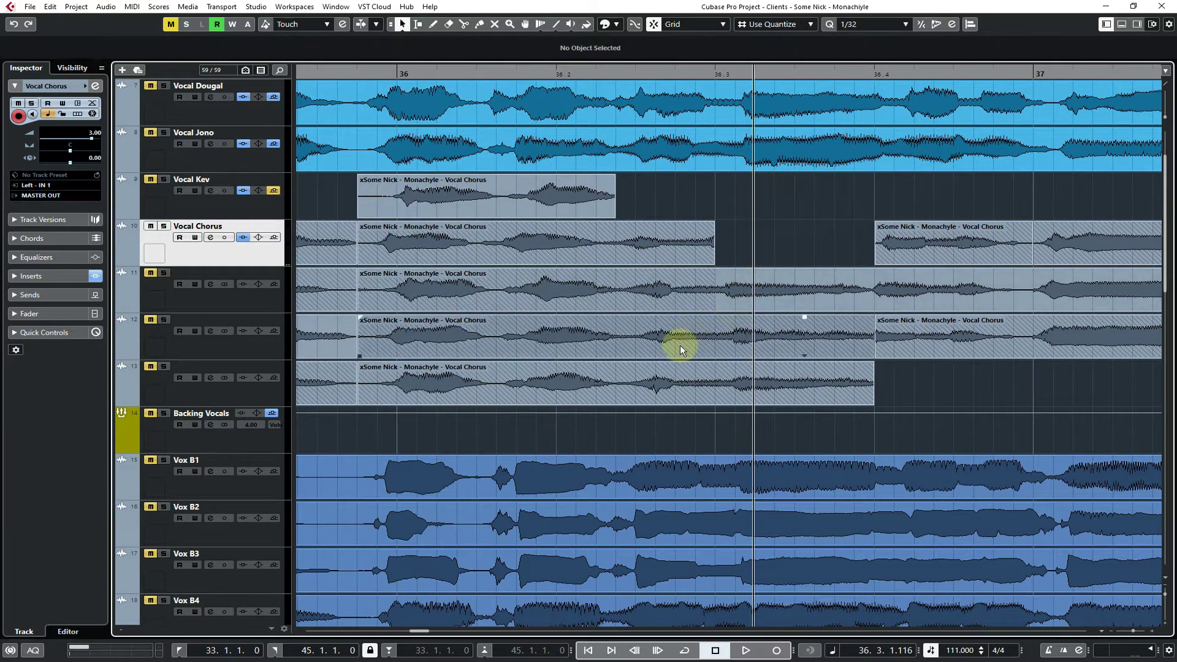
pyautogui.click(678, 381)
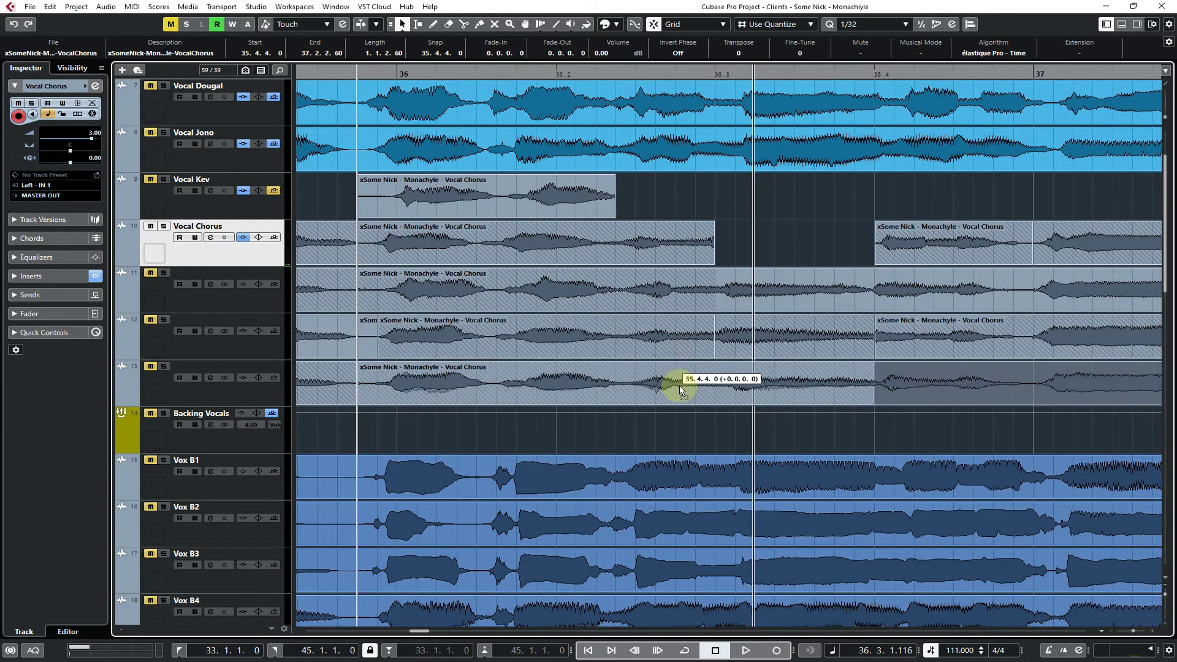
# Split the long clips on tracks 13 and 11 at 36.4.1.0
pyautogui.press('3')
pyautogui.click(875, 392)
pyautogui.click(869, 291)
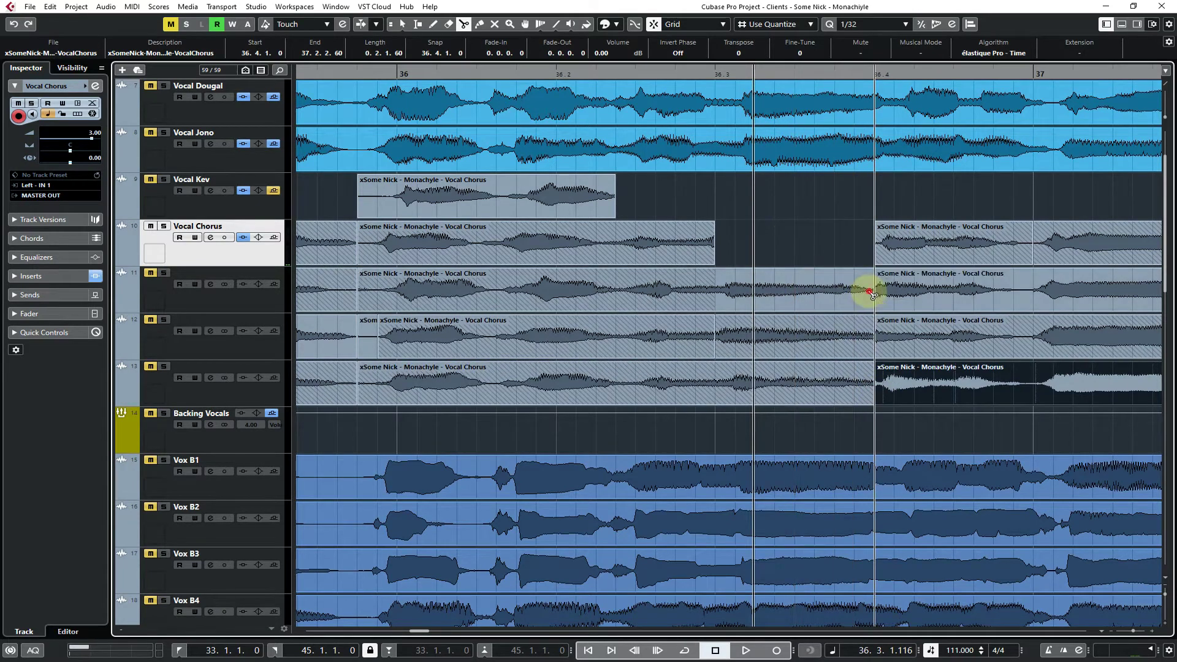
pyautogui.rightClick(824, 224)
pyautogui.click(829, 225)
# Gather the clips starting at 36.4.1.0 on Vocal Chorus and tracks 11 and 12 onto track 13
pyautogui.moveTo(843, 237); pyautogui.dragTo(1083, 303)
pyautogui.moveTo(940, 288); pyautogui.dragTo(1089, 341)
pyautogui.moveTo(935, 333); pyautogui.dragTo(935, 336)
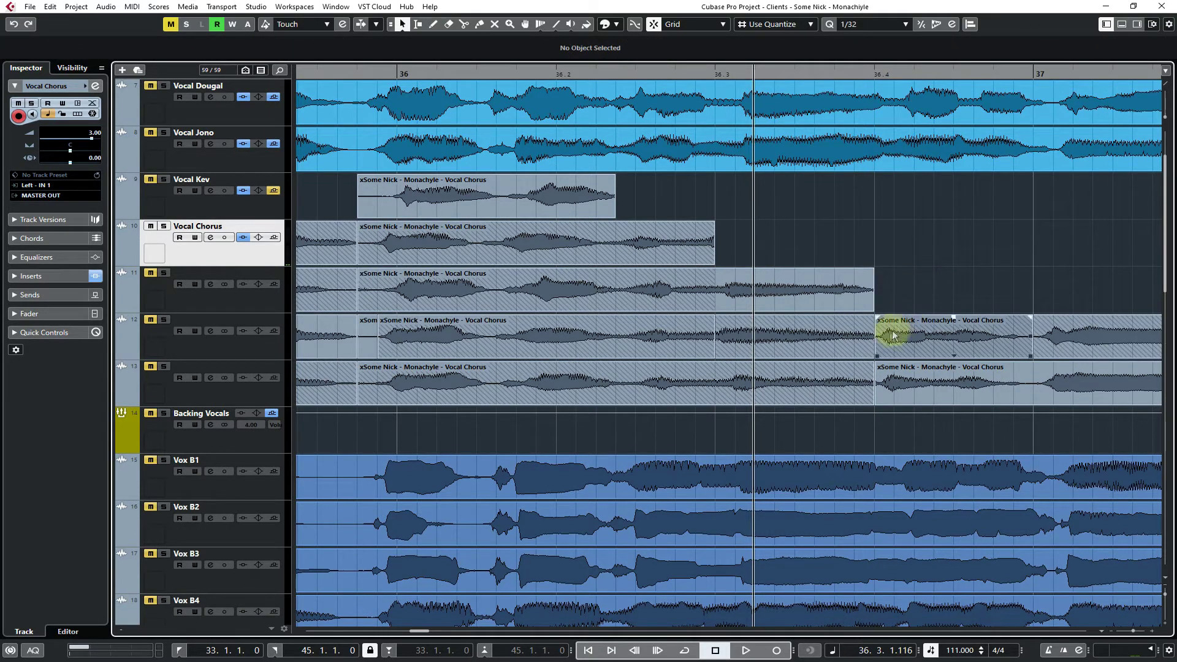
pyautogui.press('3')
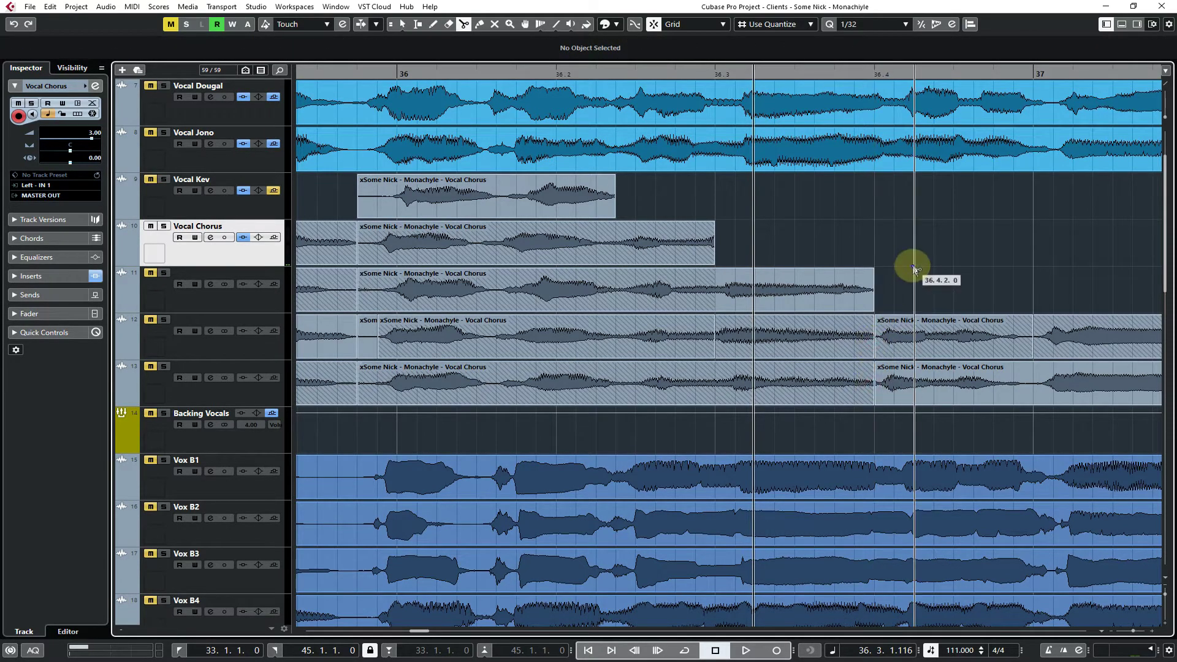
pyautogui.press('1')
pyautogui.moveTo(909, 274); pyautogui.dragTo(1085, 350)
pyautogui.moveTo(945, 334); pyautogui.dragTo(951, 378)
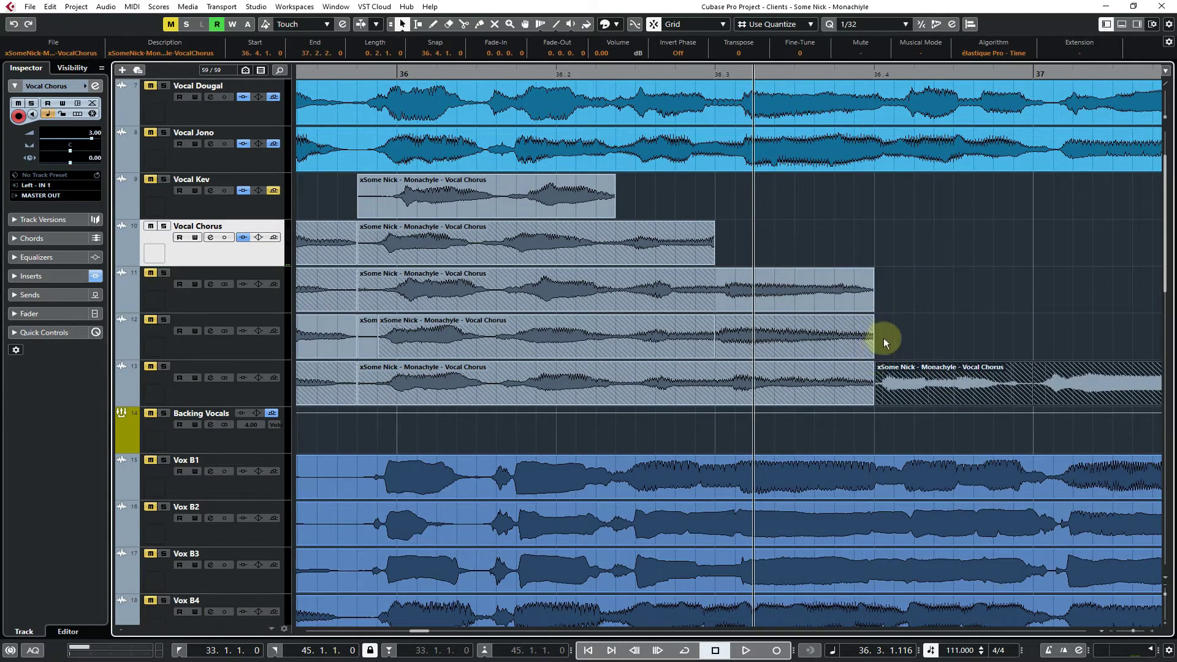
pyautogui.click(885, 332)
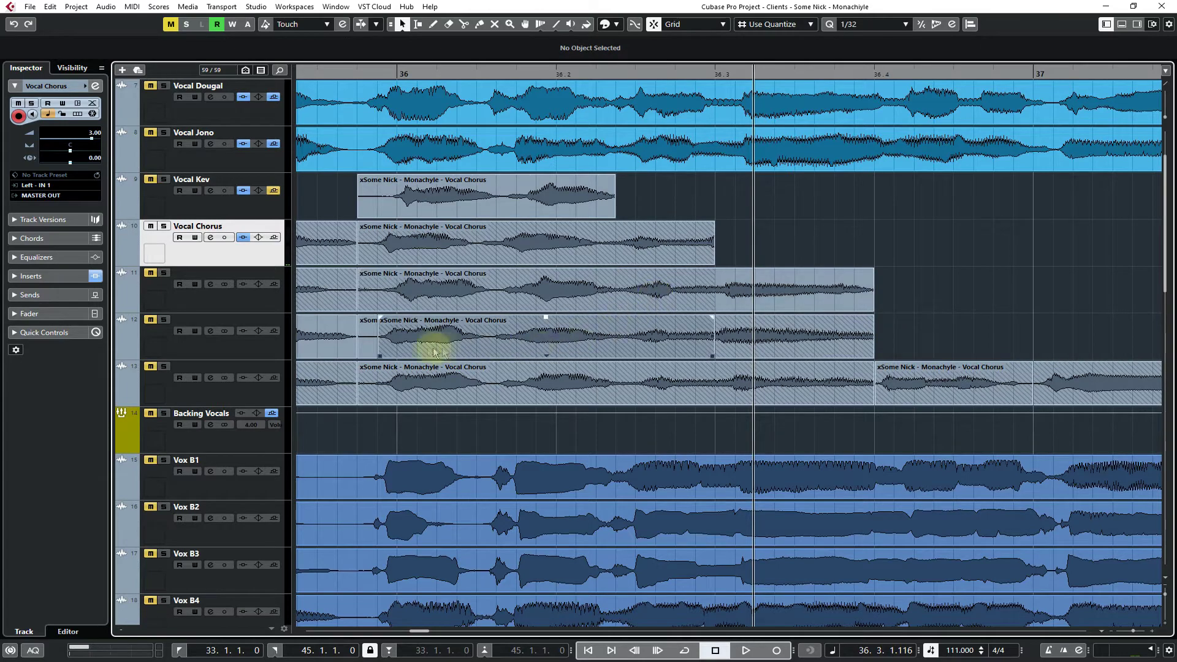
# Extend the start of the track 12 clip ending at 36.3.1.0 to 35.4.4.0 and move it up to Vocal Kev
pyautogui.click(395, 353)
pyautogui.moveTo(380, 355); pyautogui.dragTo(360, 351)
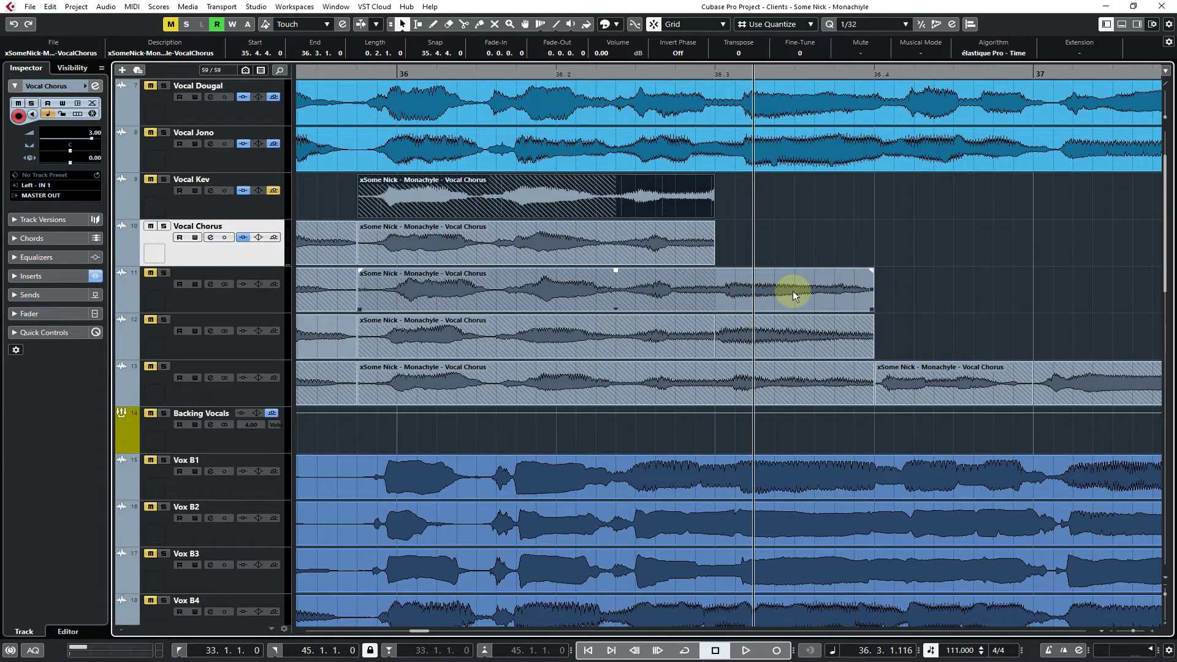
pyautogui.moveTo(798, 342); pyautogui.dragTo(833, 339)
pyautogui.click(895, 253)
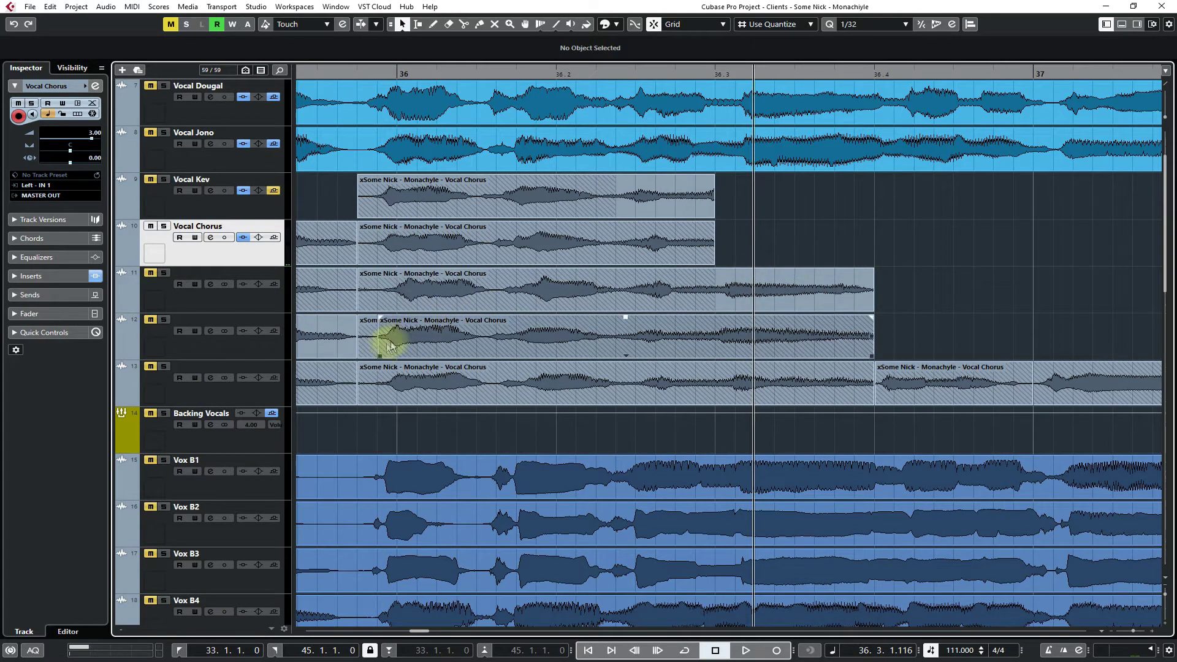
# Move the track 12 clip ending at 36.4.1.0 to track 11 with its start at 35.4.4.0, and the 36.3.1.0-ending Vocal Kev clip to Vocal Chorus
pyautogui.moveTo(379, 353); pyautogui.dragTo(359, 348)
pyautogui.moveTo(451, 342); pyautogui.dragTo(462, 301)
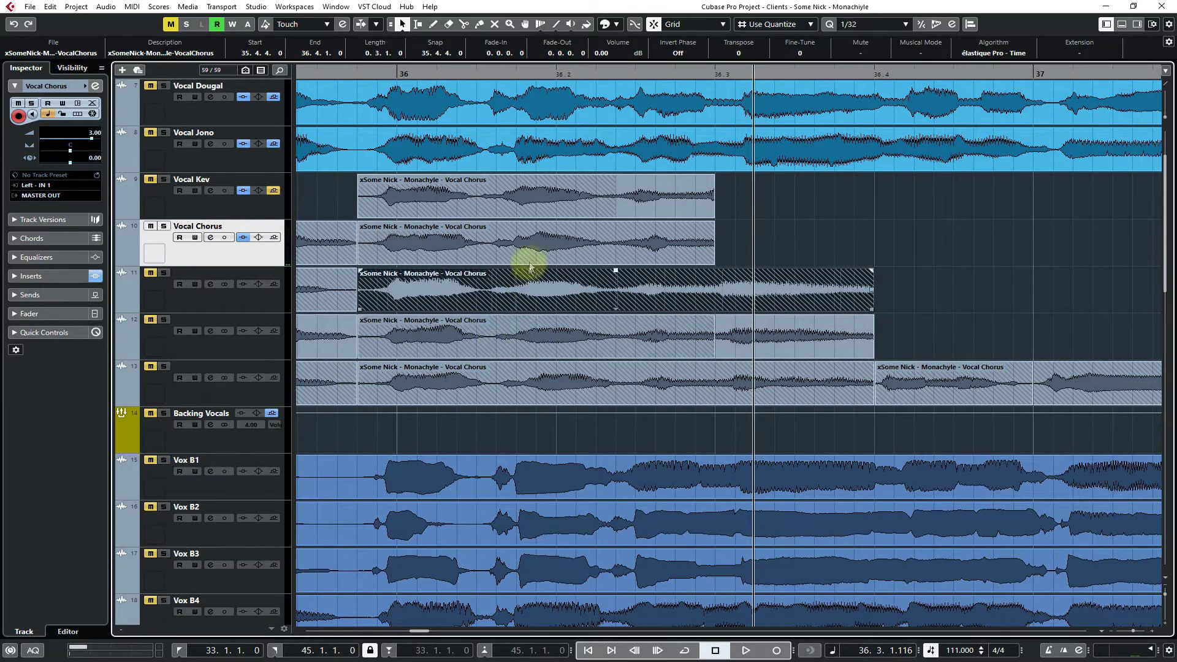
pyautogui.moveTo(539, 215); pyautogui.dragTo(533, 258)
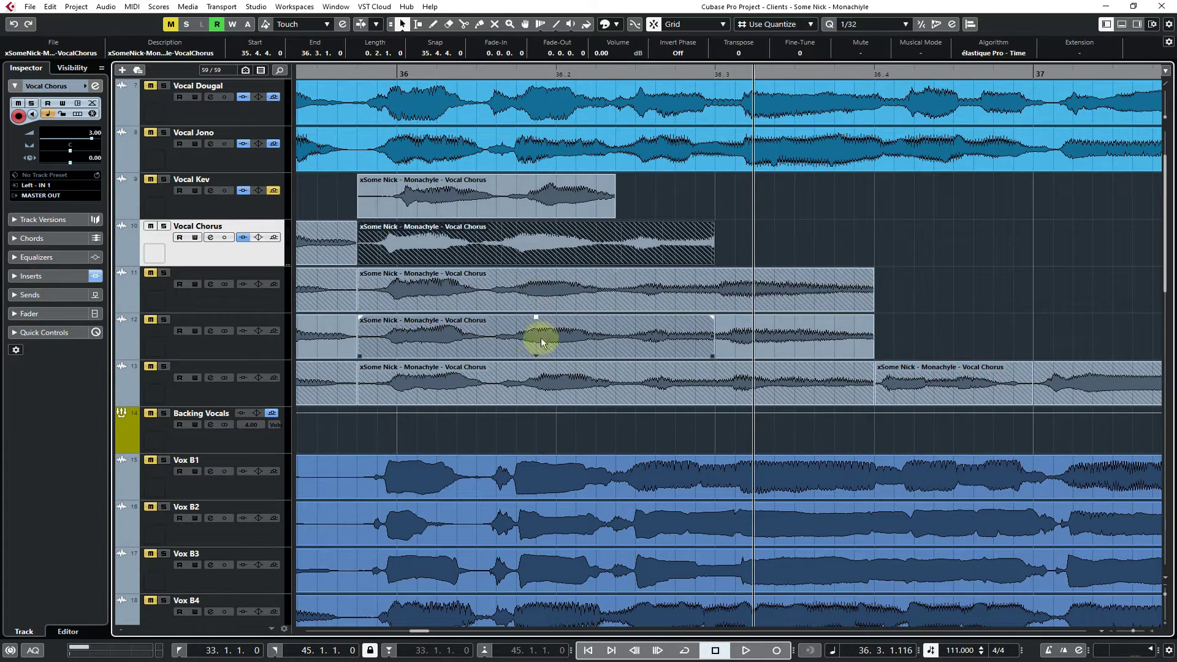
# Clear the stacked phrase clips from 35.4.4.0 off track 12 and move the top track 11 clip down to track 13
pyautogui.moveTo(536, 336); pyautogui.dragTo(563, 391)
pyautogui.moveTo(564, 337); pyautogui.dragTo(568, 391)
pyautogui.moveTo(570, 337); pyautogui.dragTo(574, 384)
pyautogui.moveTo(576, 295); pyautogui.dragTo(573, 386)
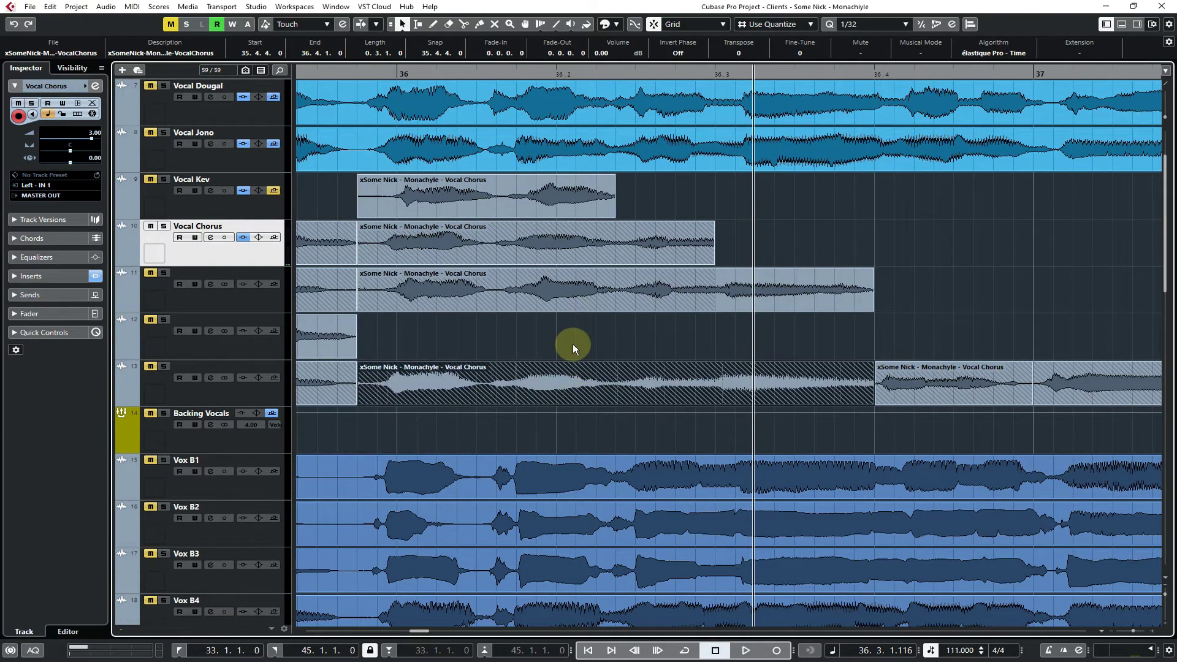
# Move the 35.4.4.0–36.3.1.0 clips from track 11 and Vocal Chorus down to track 12
pyautogui.moveTo(572, 304); pyautogui.dragTo(564, 331)
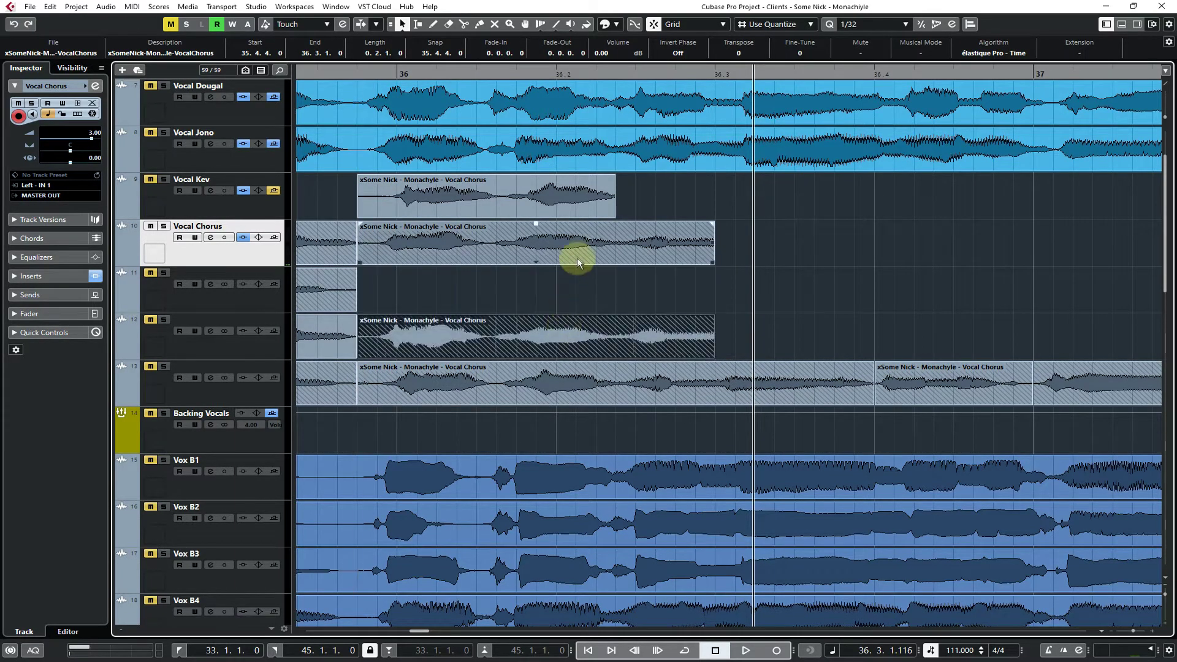
pyautogui.moveTo(576, 256); pyautogui.dragTo(602, 321)
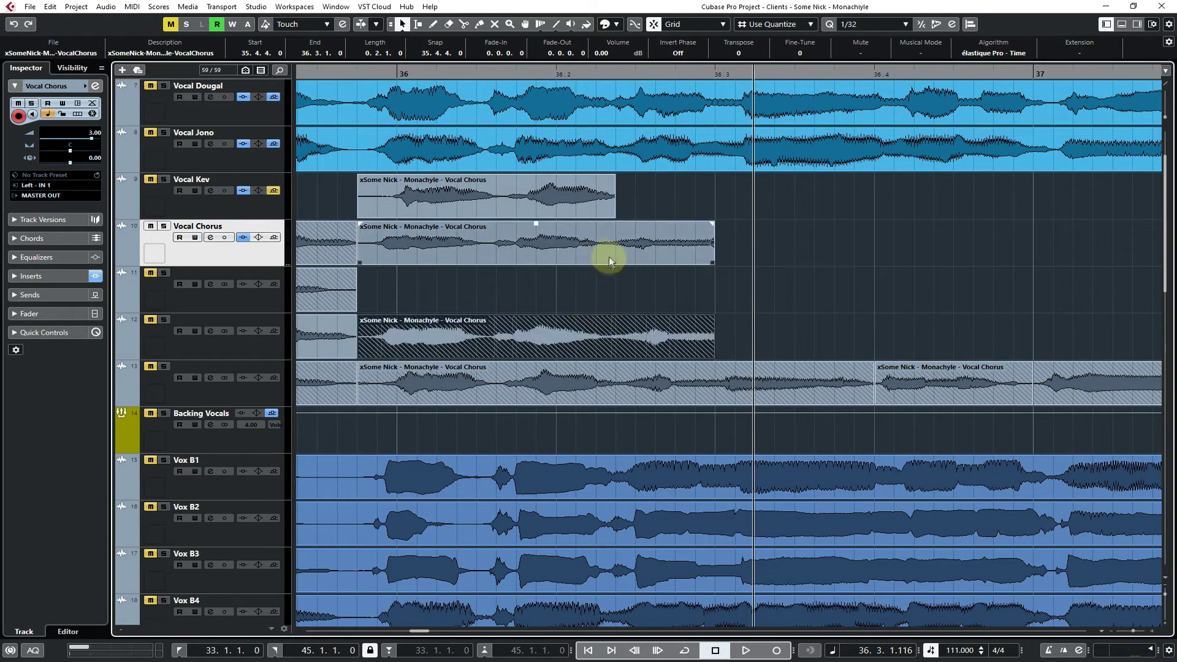
pyautogui.moveTo(608, 256); pyautogui.dragTo(608, 331)
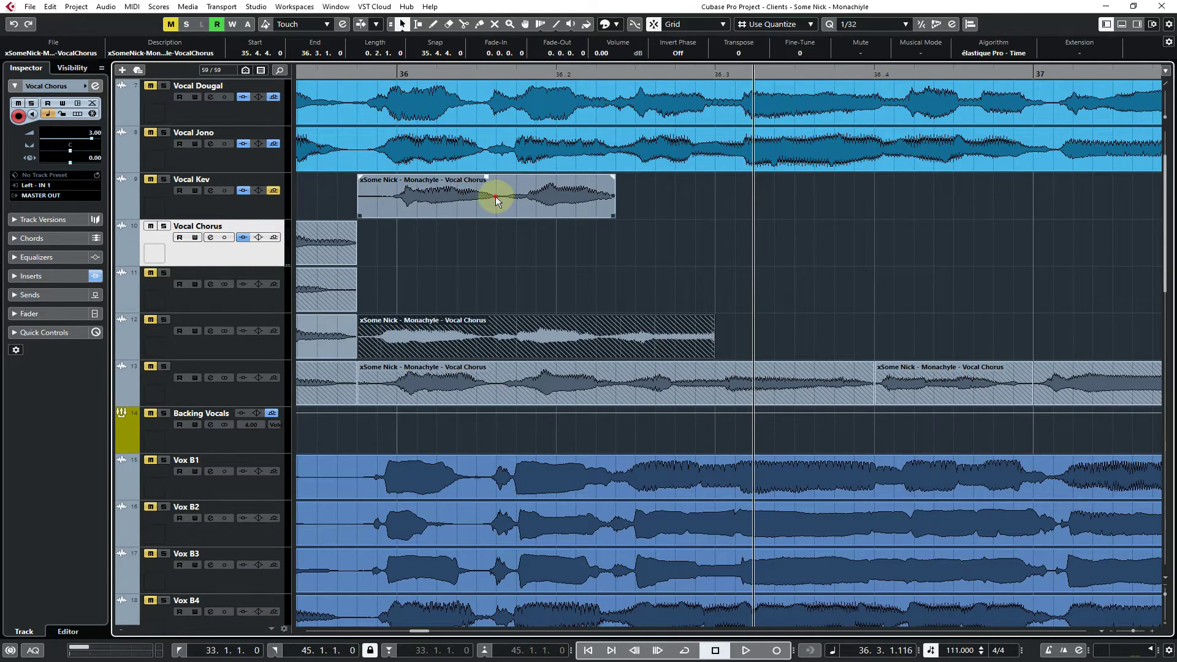
# Move the short clip off Vocal Kev and bring the 35.4.4.0–36.4.1.0 clip from track 13 up to Vocal Chorus
pyautogui.moveTo(495, 197); pyautogui.dragTo(491, 278)
pyautogui.moveTo(554, 387); pyautogui.dragTo(570, 251)
# Split the track 13 clip that starts at 36.4.1.0 at 37.1.1.0
pyautogui.moveTo(980, 283); pyautogui.dragTo(635, 300)
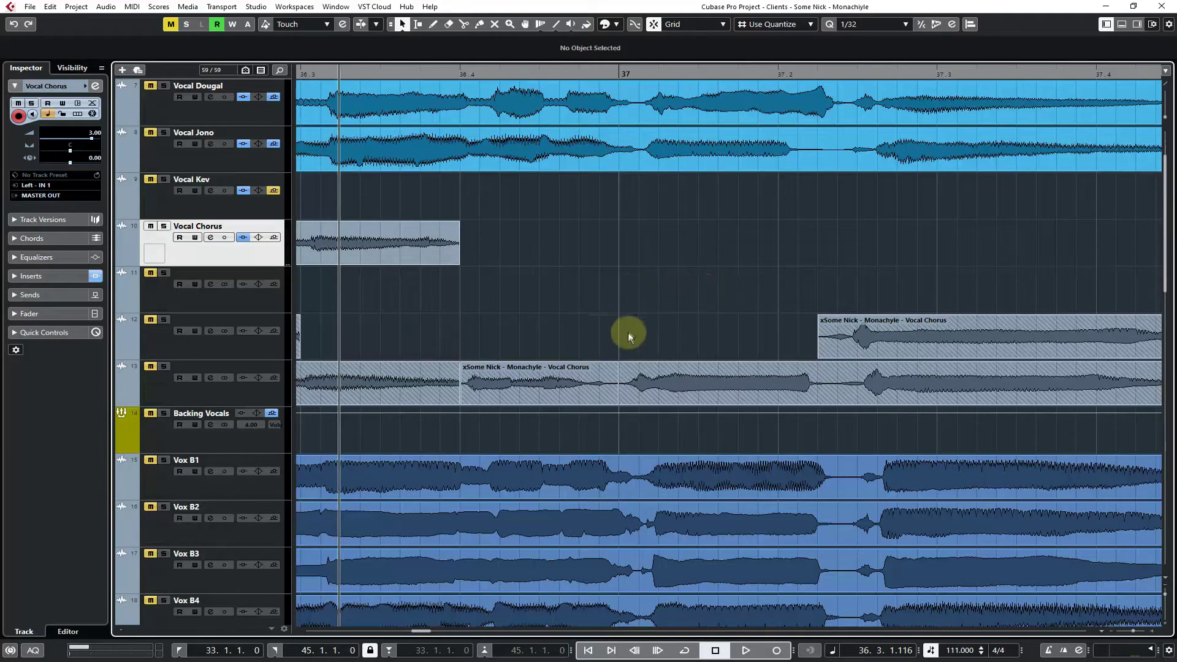
pyautogui.press('3')
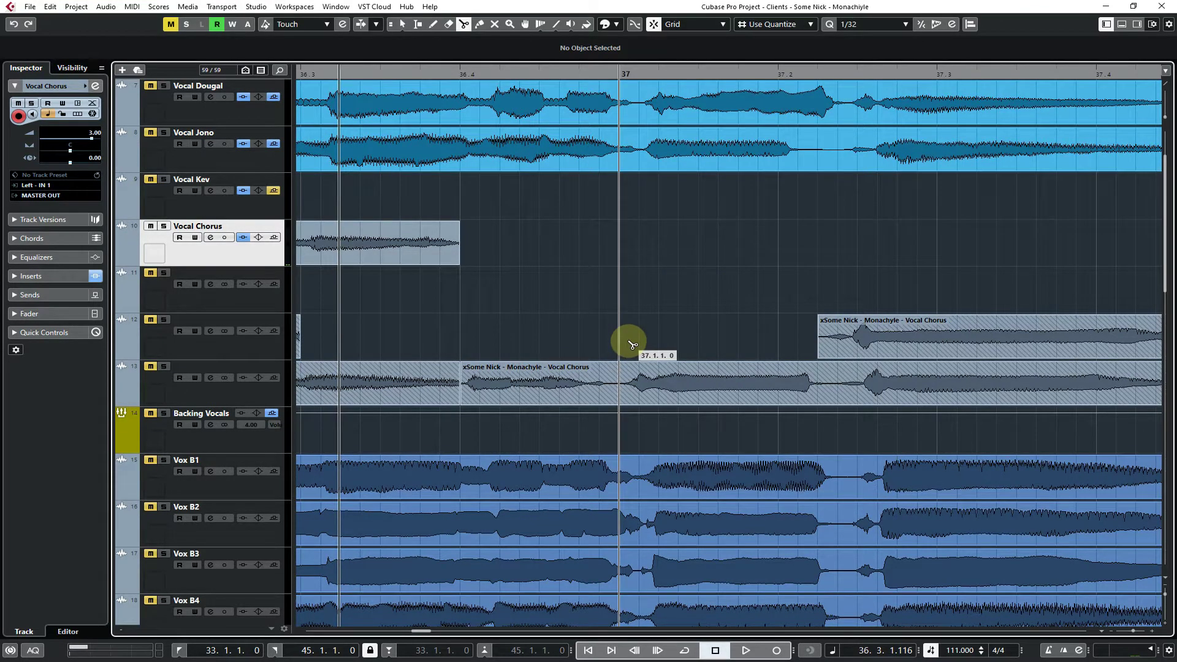
pyautogui.click(621, 398)
pyautogui.rightClick(630, 299)
pyautogui.click(626, 299)
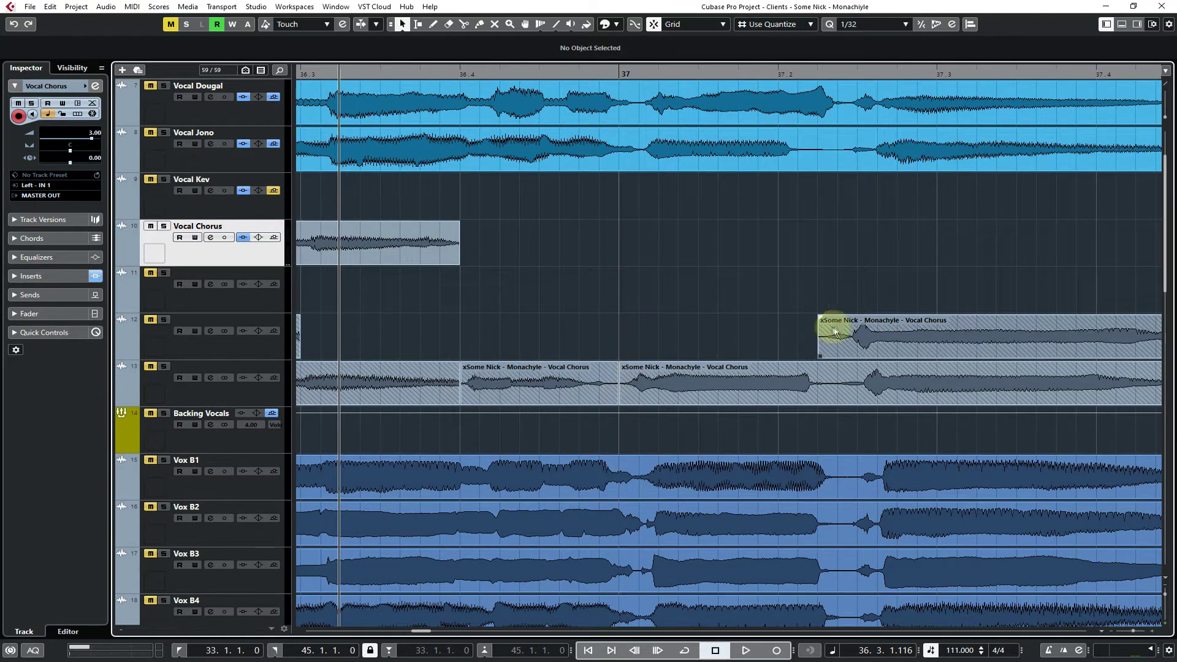
pyautogui.moveTo(895, 342); pyautogui.dragTo(888, 203)
pyautogui.hotkey('ctrl', 'z')
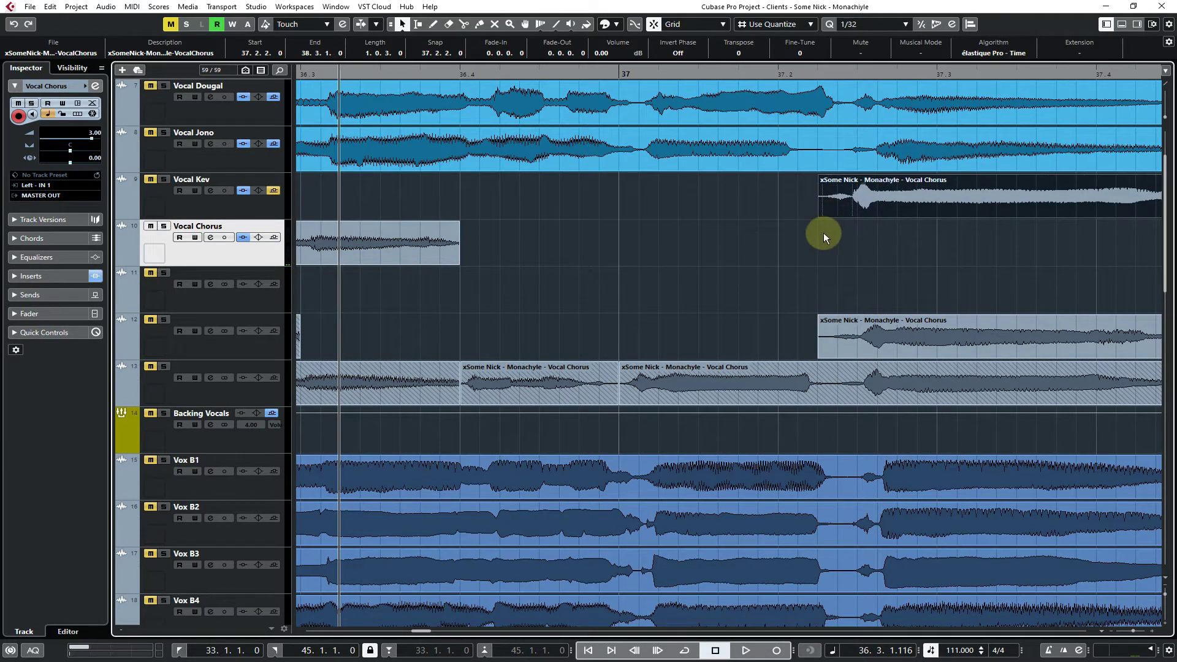
pyautogui.hotkey('ctrl', 'z')
pyautogui.click(714, 269)
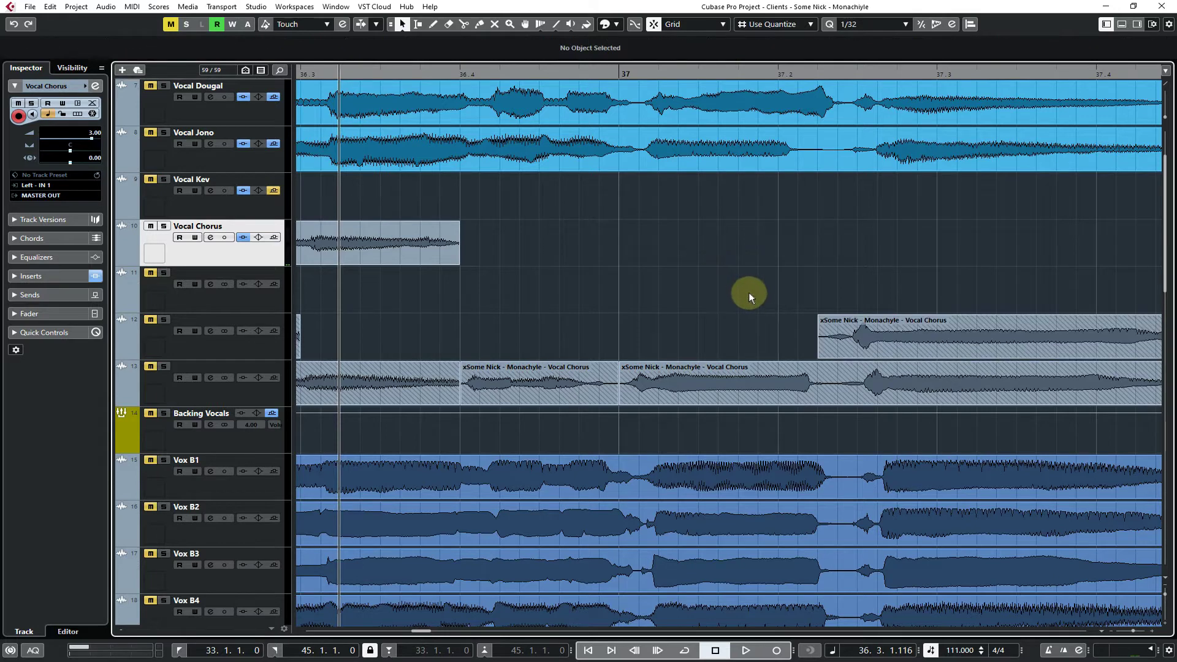
# Split the track 13 take at 37.2.2.0 and move its 36.4.1.0–37.1.1.0 and 37.1.1.0–37.2.2.0 clips up to Vocal Chorus
pyautogui.press('3')
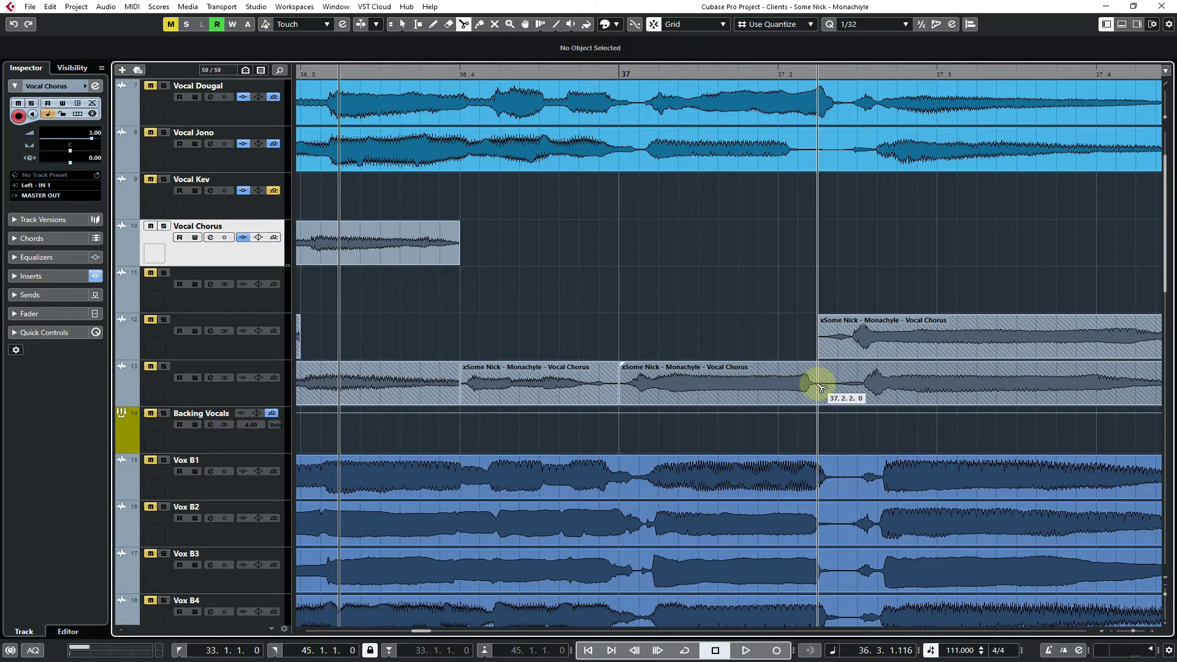
pyautogui.click(821, 387)
pyautogui.press('1')
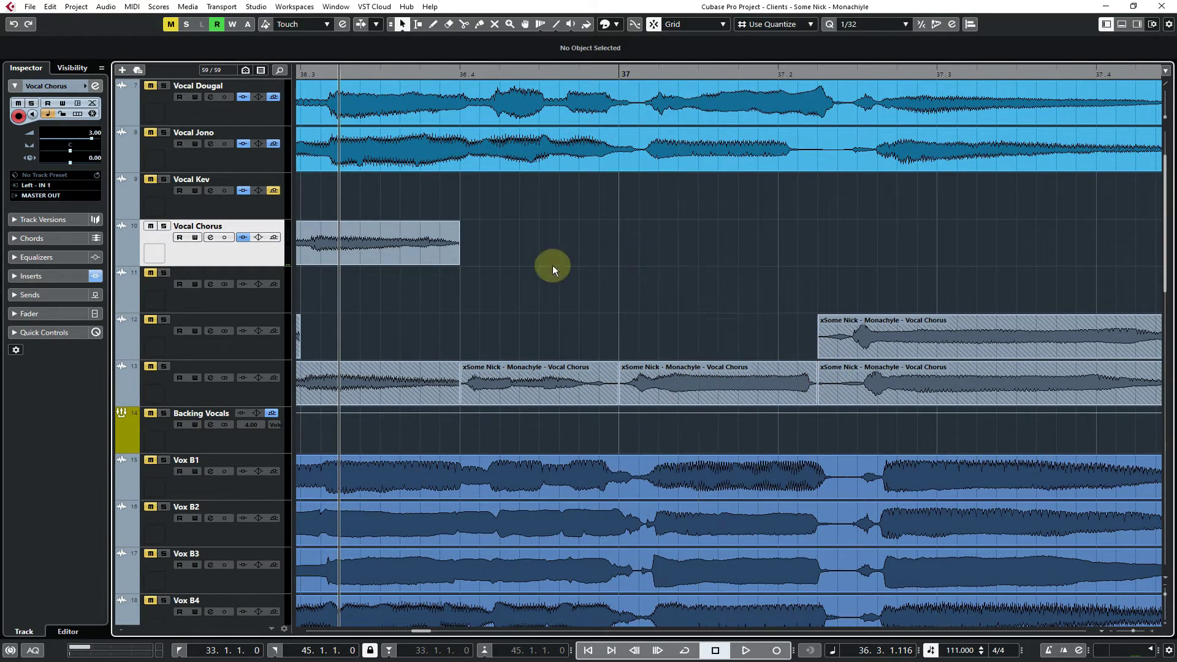
pyautogui.moveTo(521, 385); pyautogui.dragTo(518, 242)
pyautogui.moveTo(657, 376); pyautogui.dragTo(677, 248)
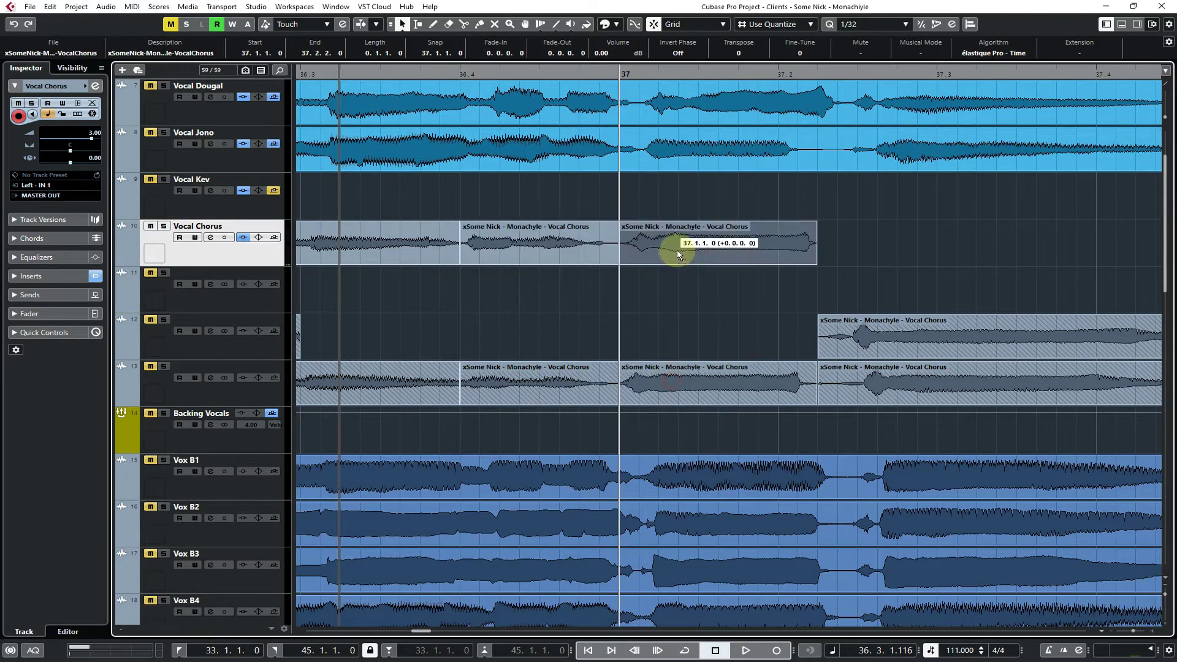
# Move the clip that starts at 37.2.2.0 from track 12 up to Vocal Chorus and play back the comped phrase
pyautogui.moveTo(880, 346); pyautogui.dragTo(883, 252)
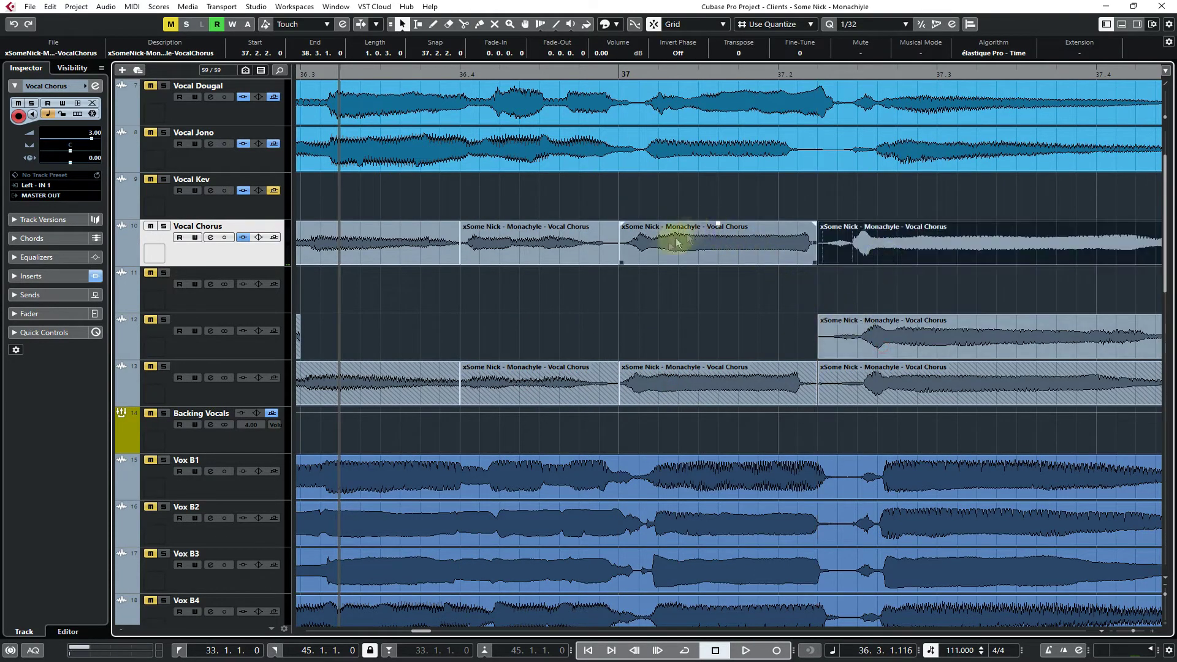
pyautogui.press('space')
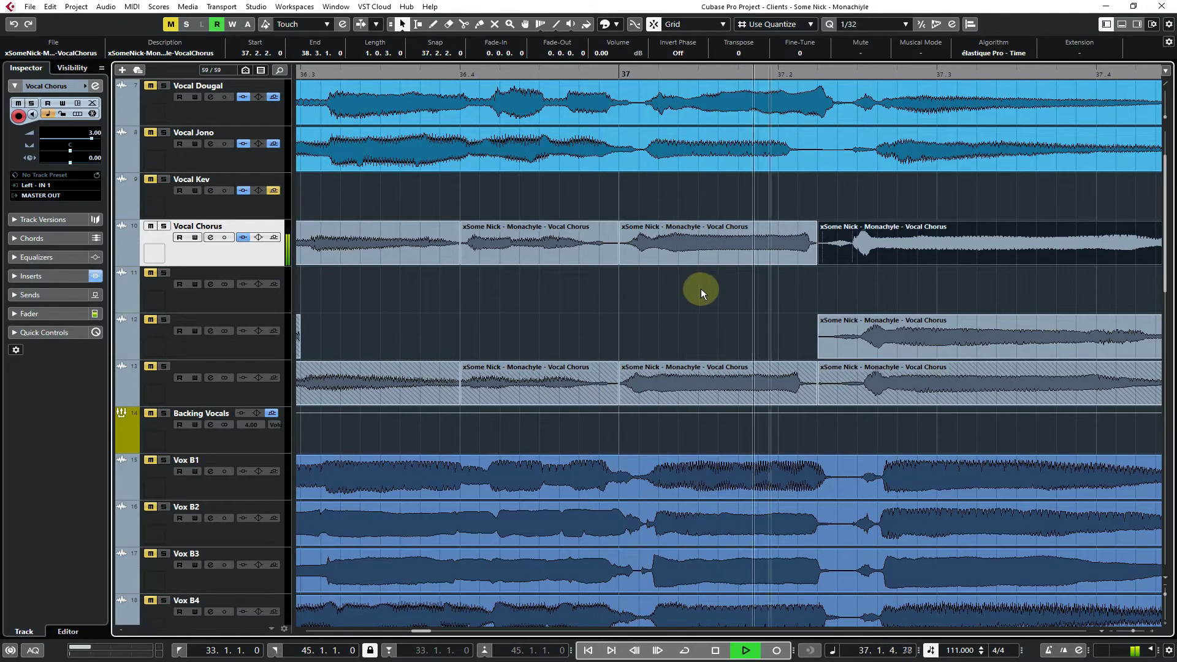
pyautogui.press('space')
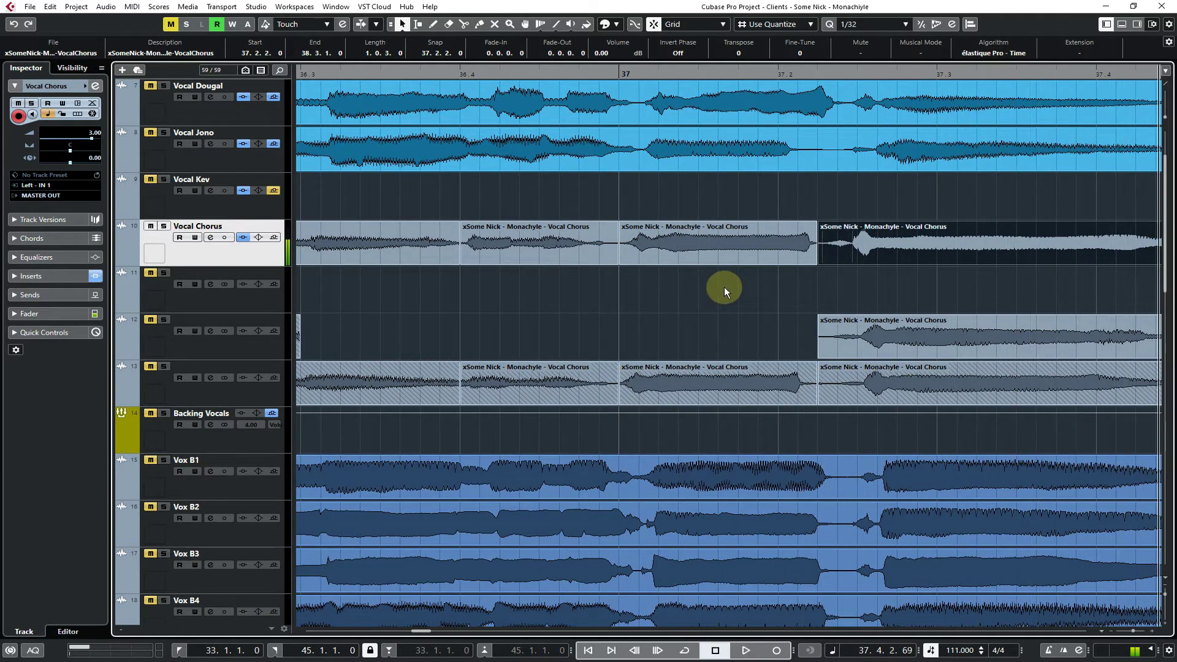
pyautogui.press('KP_0')
pyautogui.click(590, 288)
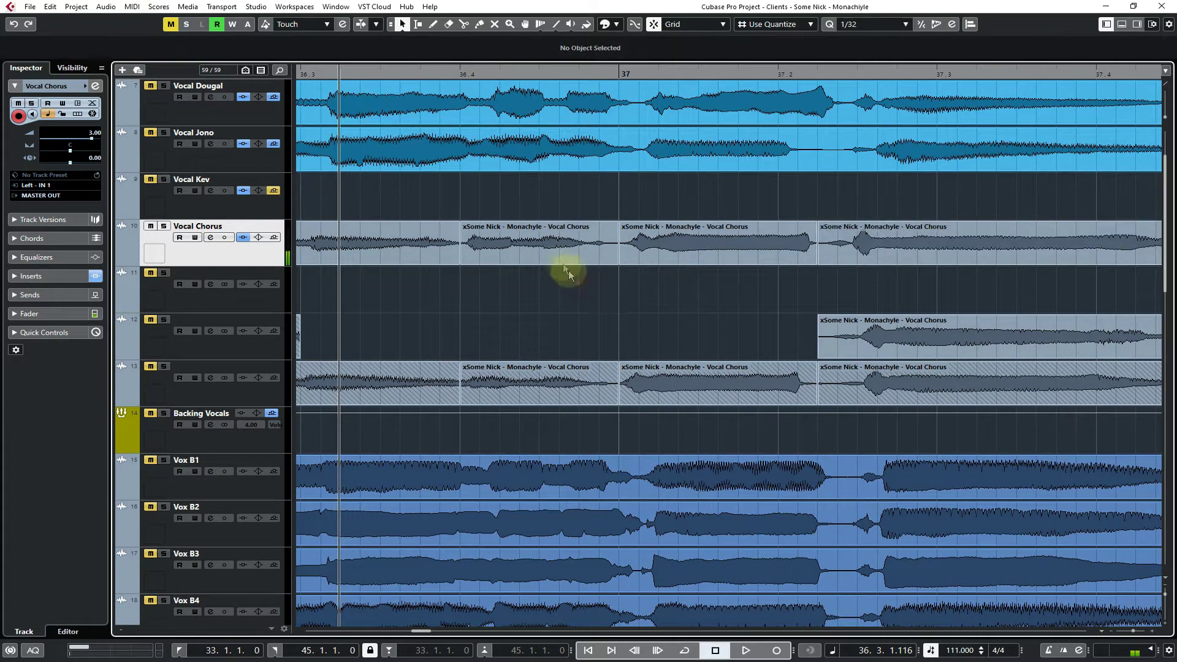
# Shift the Vocal Chorus clip at 36.4.1.0 to 36.4.1.60, then resize it to span 36.4.1.0–37.1.1.0
pyautogui.click(505, 105)
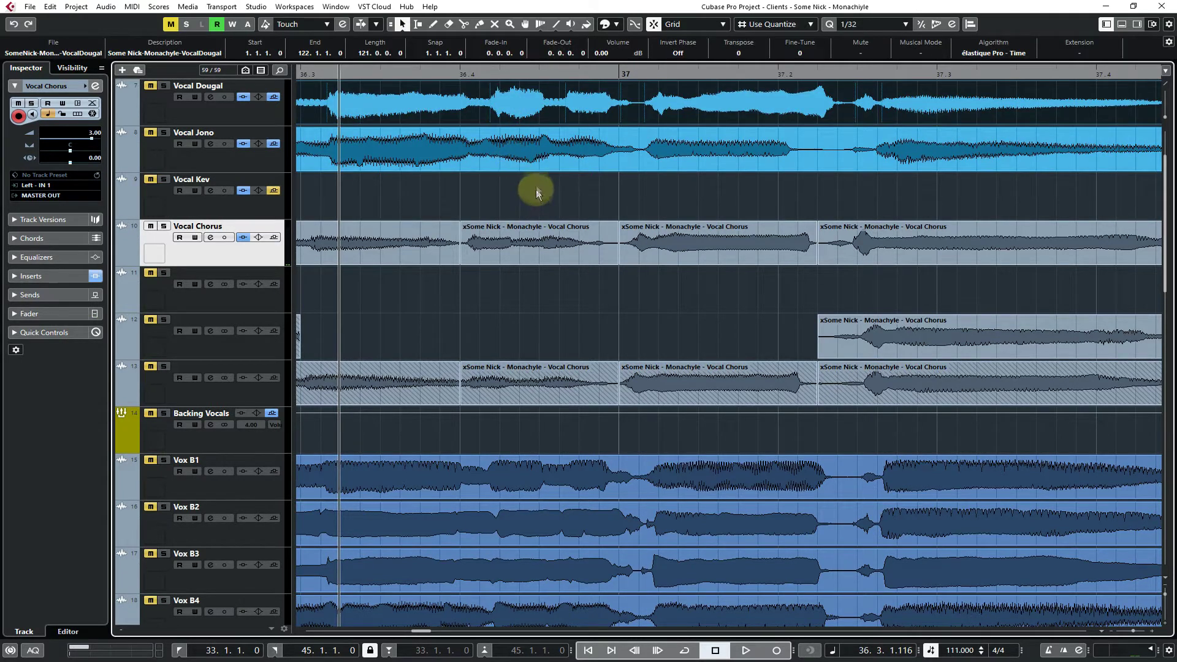
pyautogui.moveTo(527, 232); pyautogui.dragTo(533, 257)
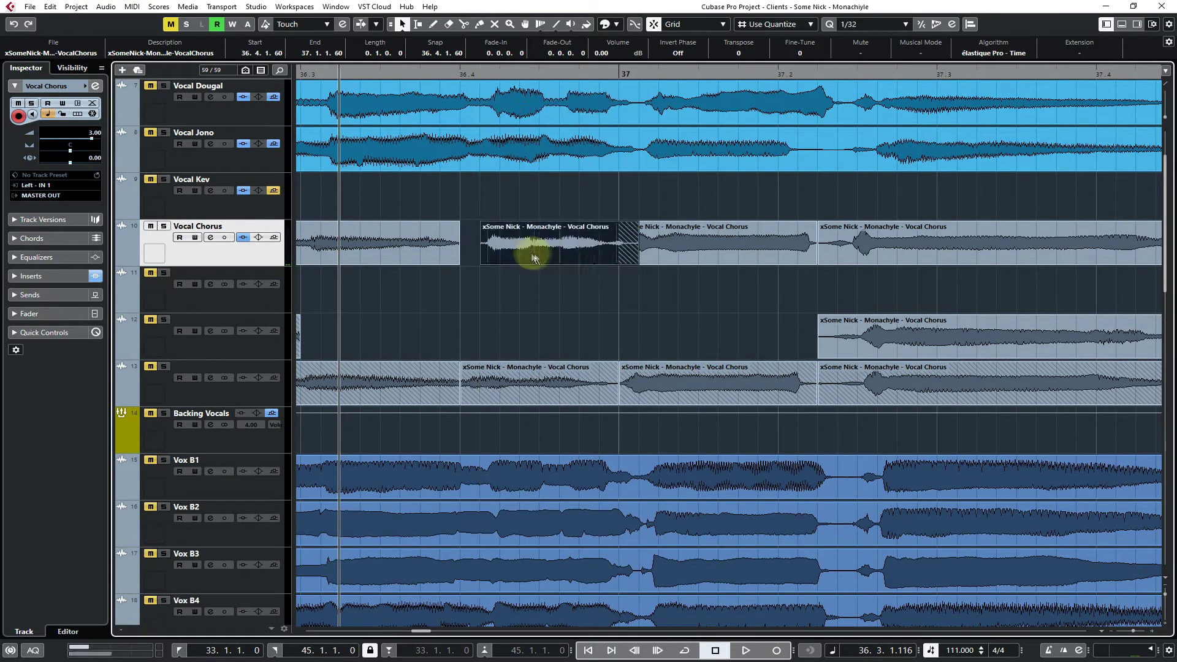
pyautogui.moveTo(633, 264); pyautogui.dragTo(616, 263)
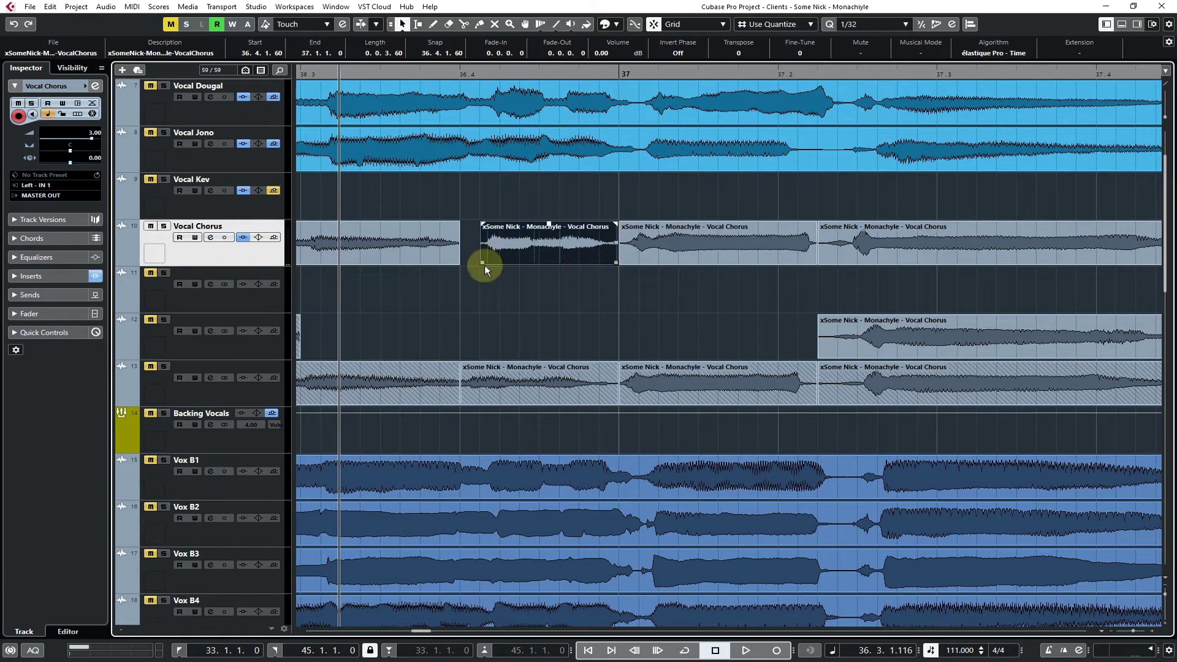
pyautogui.moveTo(482, 263); pyautogui.dragTo(461, 263)
# Shift two track 13 takes at 36.4.1.0 later by 0.0.0.60, resize each to 36.4.1.0–37.1.1.0 and stack them on Vocal Chorus
pyautogui.click(509, 387)
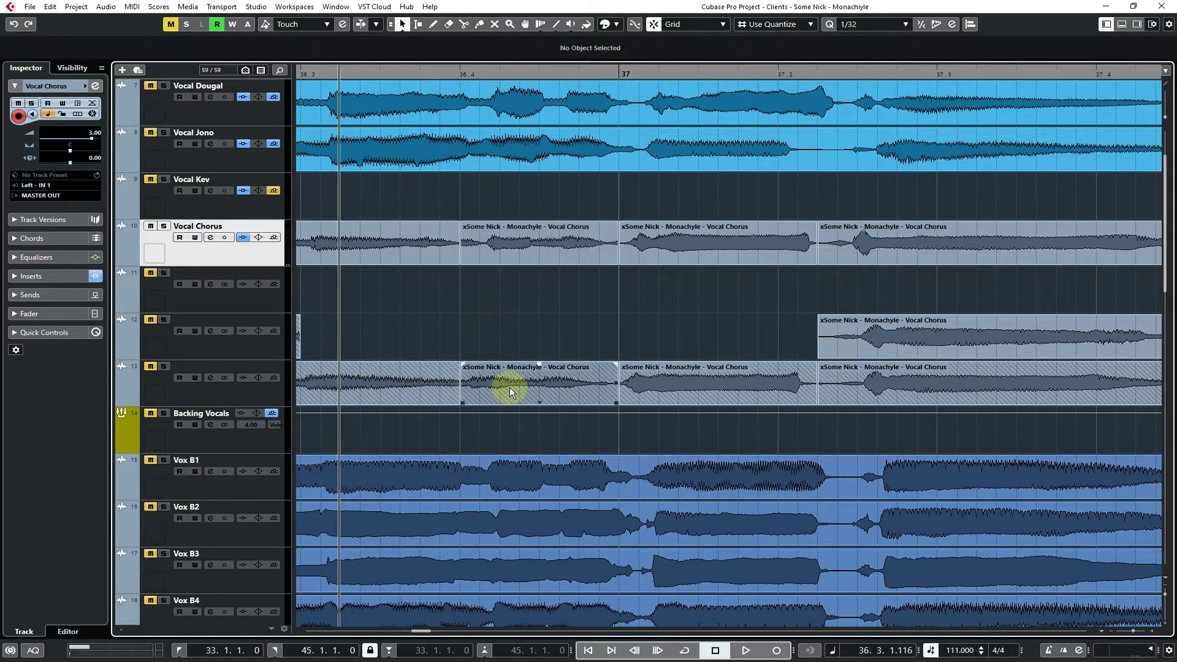
pyautogui.moveTo(509, 361); pyautogui.dragTo(460, 123)
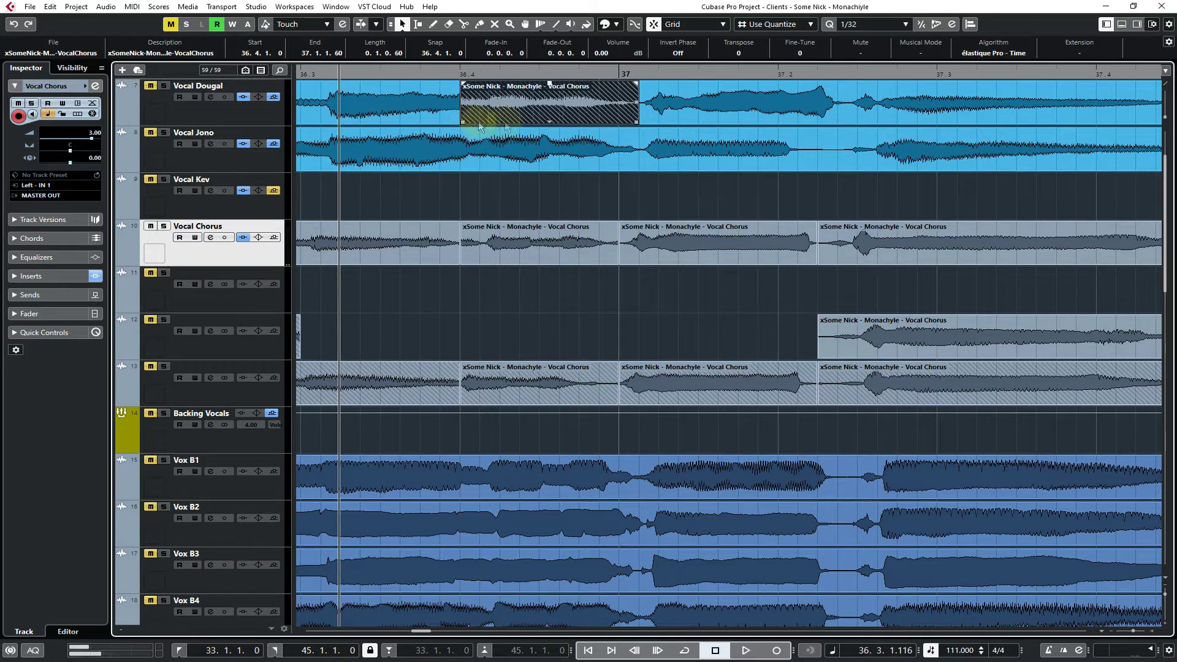
pyautogui.moveTo(636, 122); pyautogui.dragTo(619, 122)
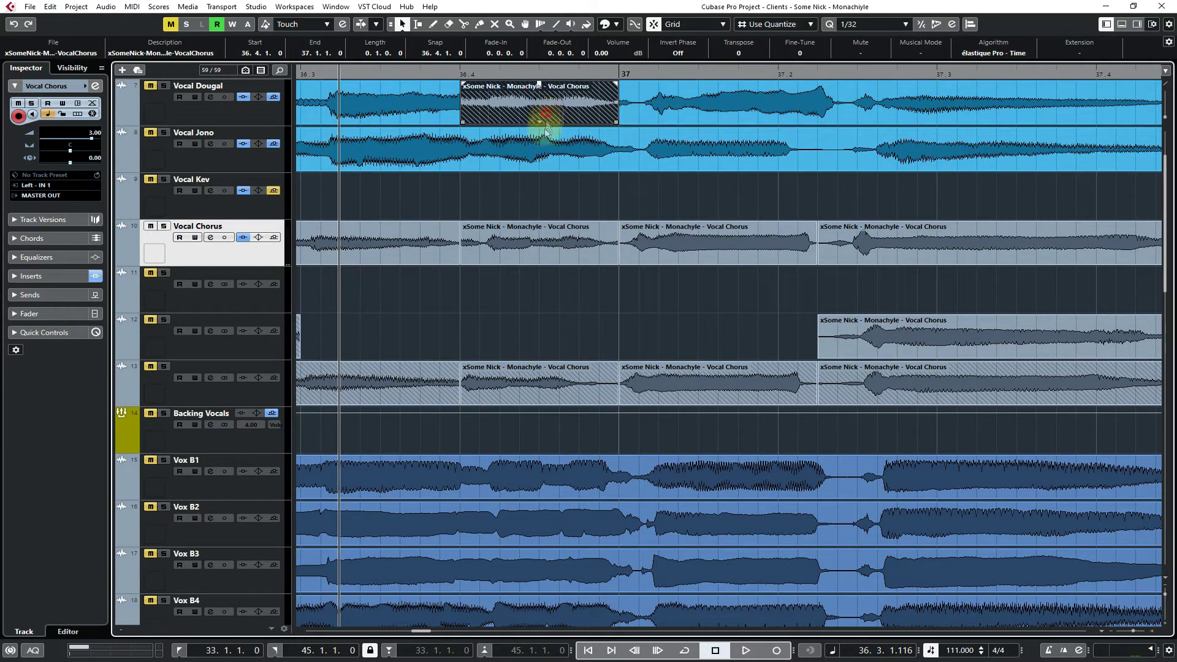
pyautogui.moveTo(543, 121); pyautogui.dragTo(543, 233)
pyautogui.moveTo(530, 367); pyautogui.dragTo(546, 205)
pyautogui.moveTo(636, 215); pyautogui.dragTo(618, 216)
pyautogui.moveTo(483, 217); pyautogui.dragTo(519, 248)
# Shift the next stacked 36.4.1.0 takes onto track 11, resize them to end at 37.1.1.0 and move them to Vocal Chorus
pyautogui.moveTo(509, 389); pyautogui.dragTo(466, 303)
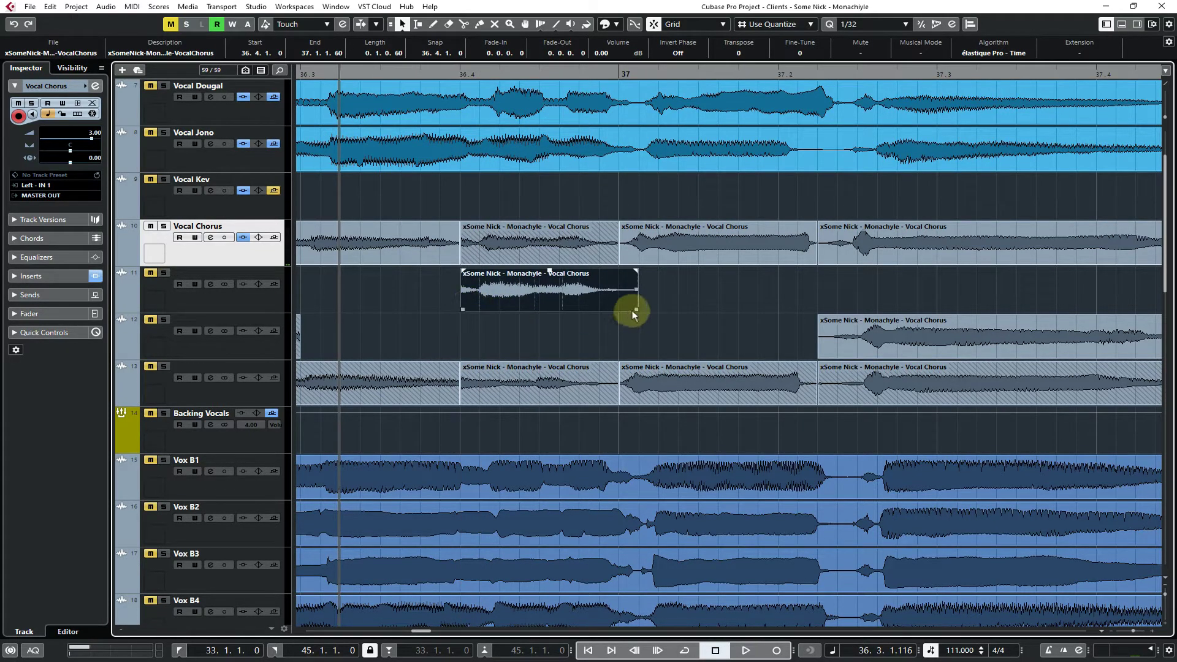
pyautogui.moveTo(630, 310); pyautogui.dragTo(618, 310)
pyautogui.moveTo(535, 282); pyautogui.dragTo(454, 306)
pyautogui.moveTo(635, 307); pyautogui.dragTo(566, 247)
# Bring further 36.4.1.0 takes from track 13 to track 11, shifted 0.0.0.60 later and resized to span 36.4.1.0–37.1.1.0
pyautogui.moveTo(532, 374); pyautogui.dragTo(552, 300)
pyautogui.moveTo(482, 310); pyautogui.dragTo(461, 310)
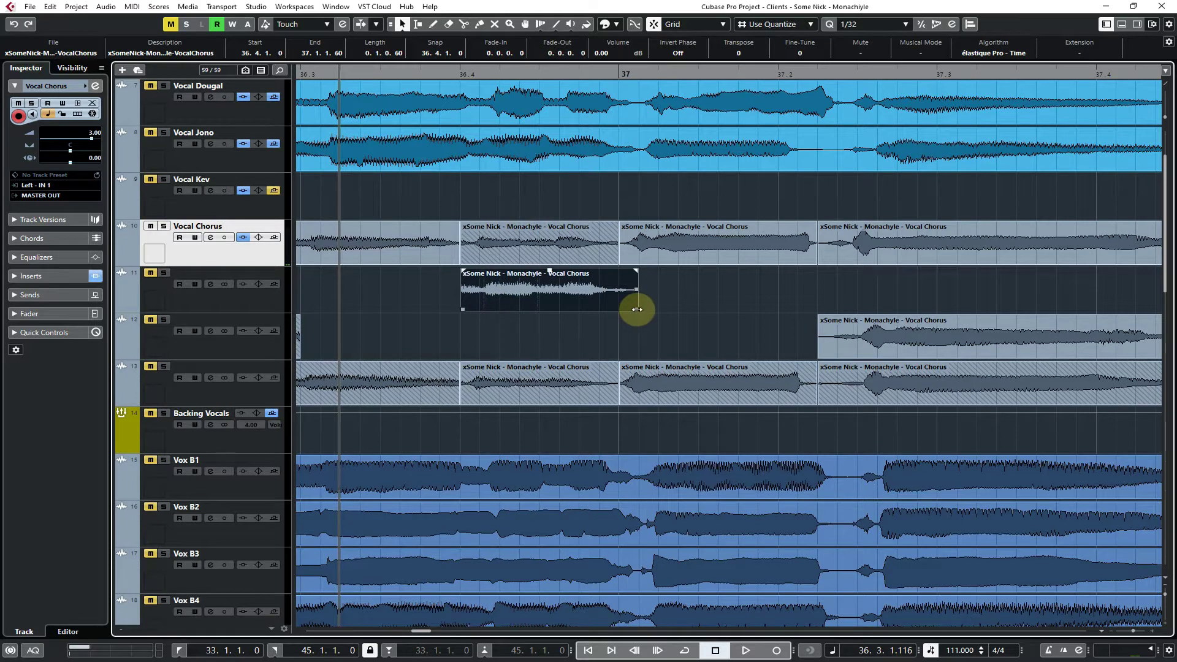
pyautogui.moveTo(637, 309); pyautogui.dragTo(617, 307)
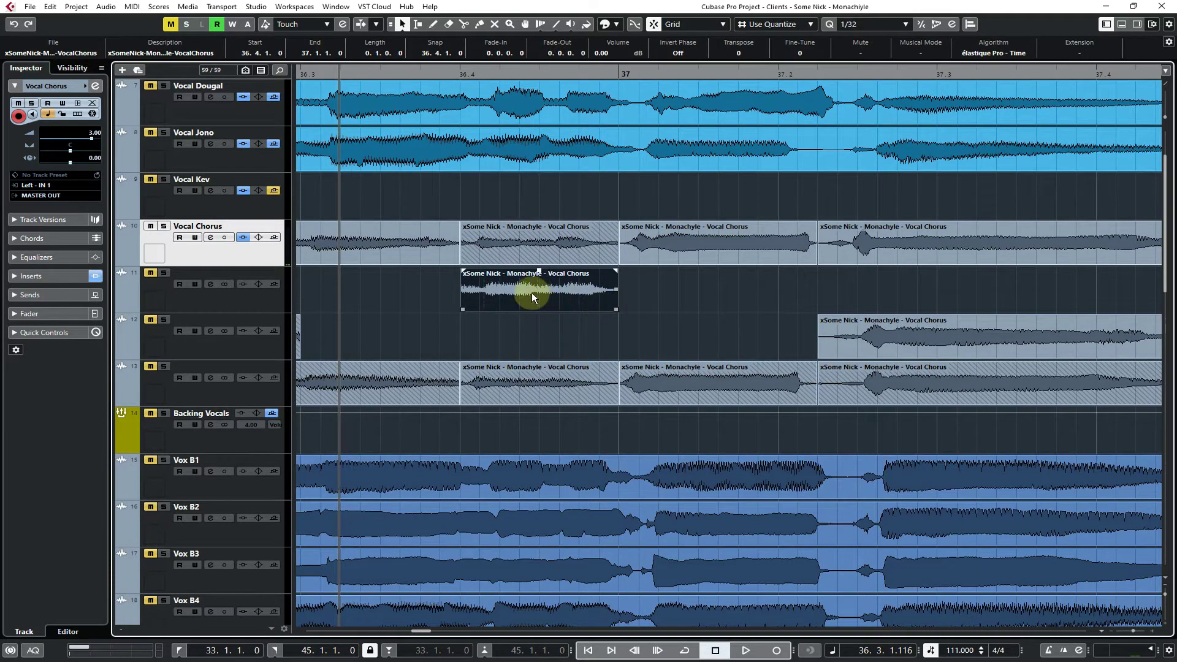
pyautogui.moveTo(532, 293); pyautogui.dragTo(463, 309)
pyautogui.moveTo(633, 310); pyautogui.dragTo(616, 310)
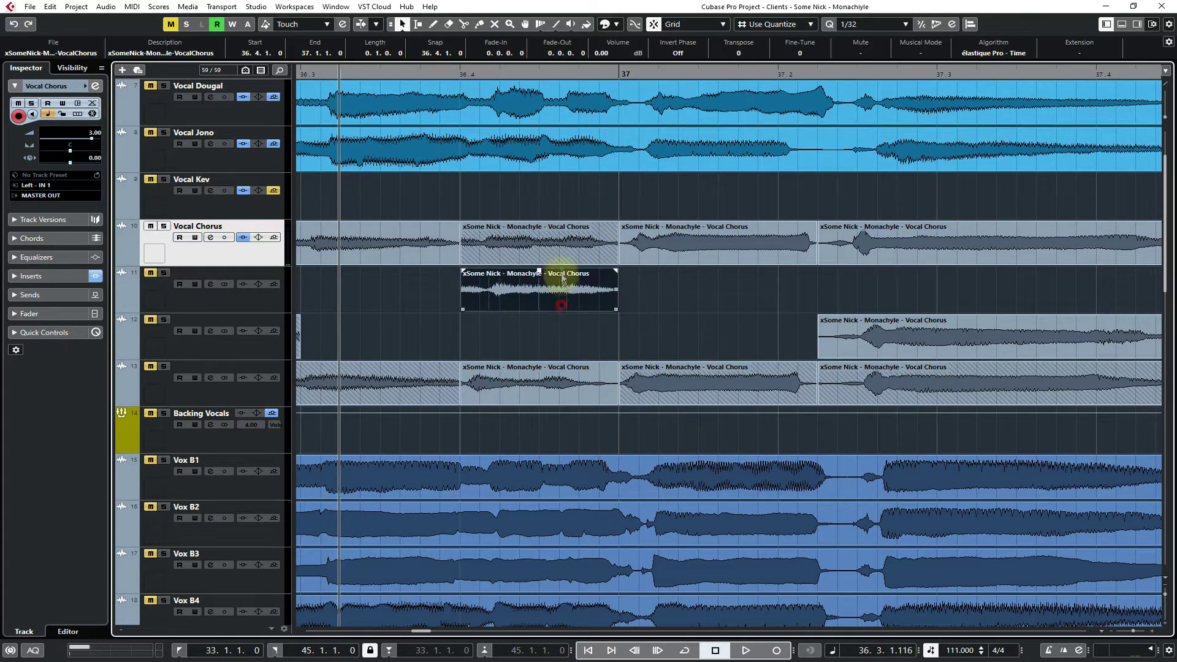
# Stack the trimmed take on Vocal Chorus and resize the last track 13 take to 36.4.1.0–37.1.1.0 on track 11
pyautogui.moveTo(562, 279); pyautogui.dragTo(463, 309)
pyautogui.moveTo(637, 308); pyautogui.dragTo(621, 305)
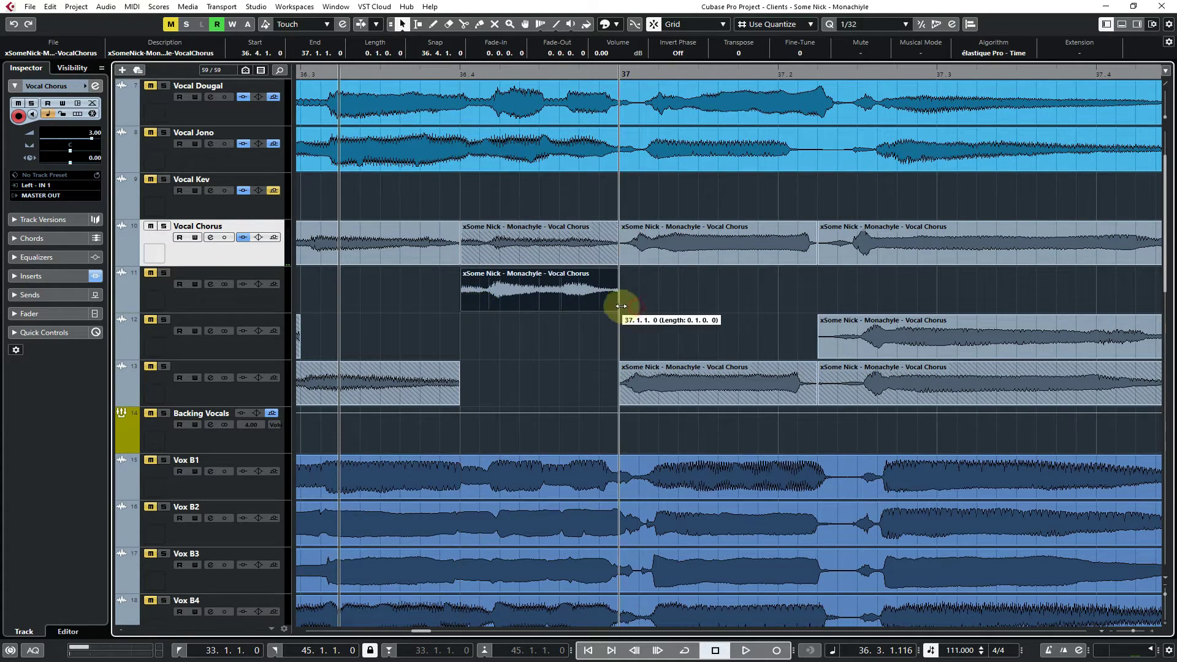
pyautogui.click(551, 346)
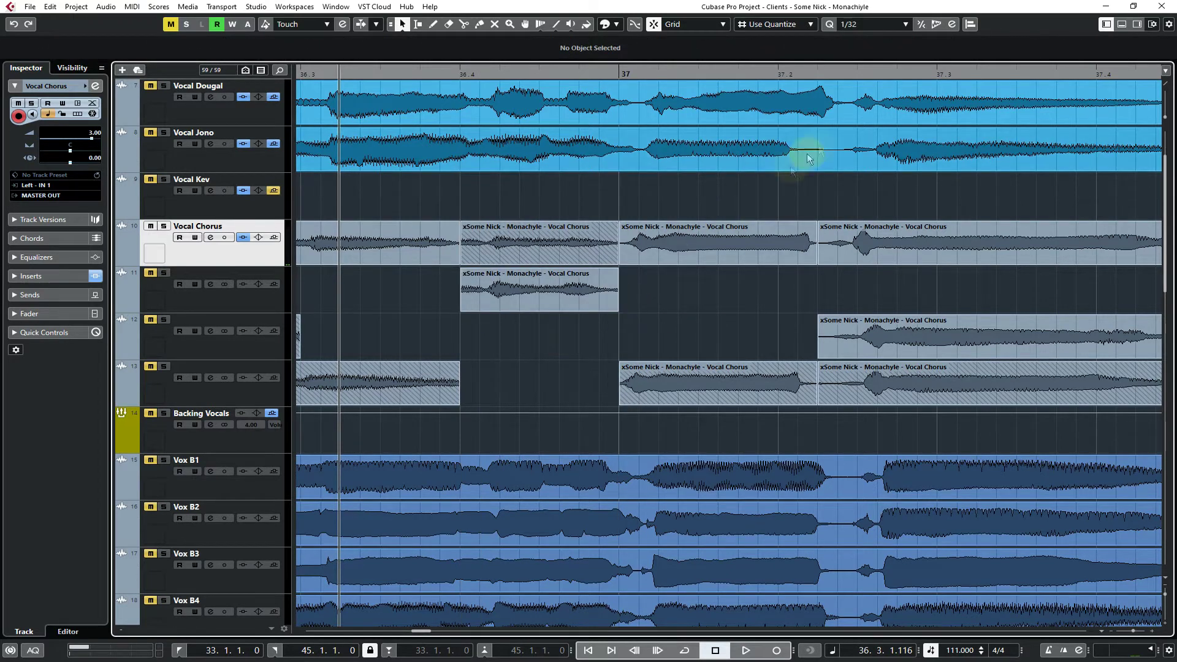
pyautogui.click(864, 27)
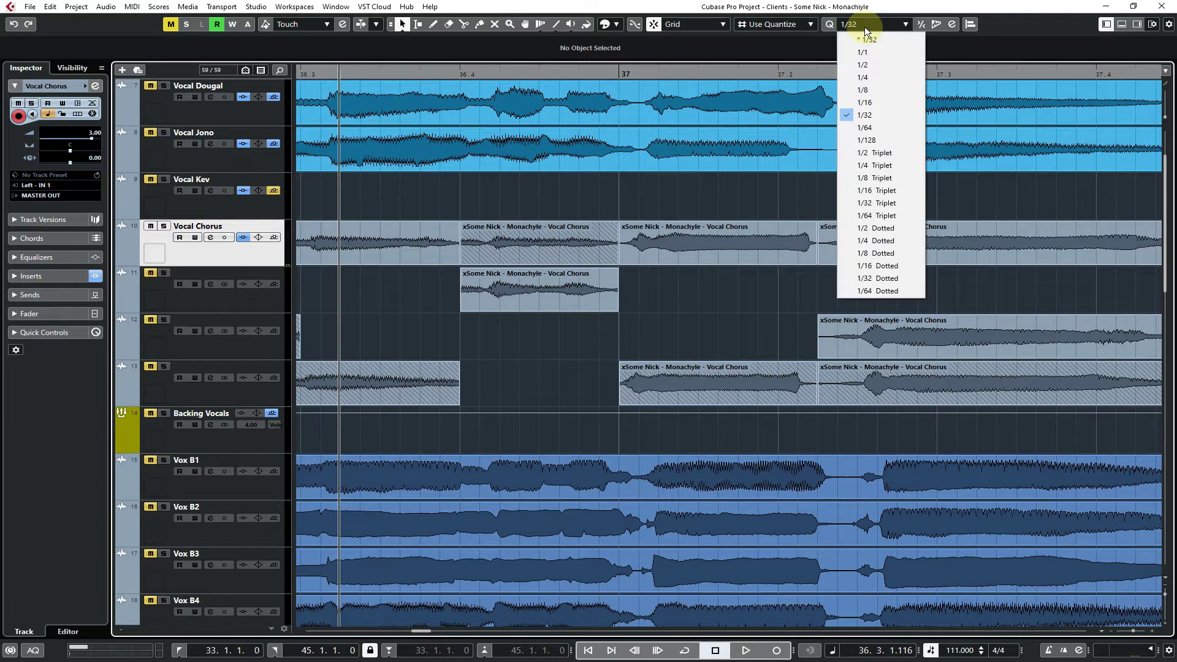
pyautogui.click(864, 27)
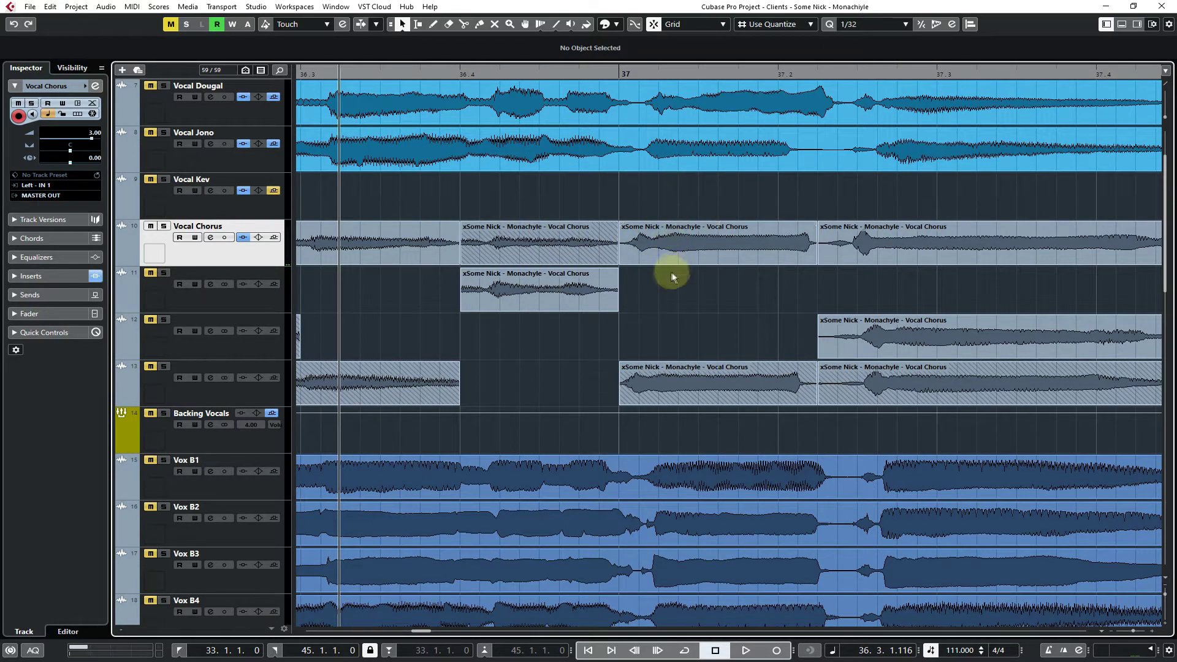
# Shift the Vocal Chorus clips at 37.1.1.0 and 37.2.2.0 later by 0.0.0.60
pyautogui.moveTo(649, 256); pyautogui.dragTo(678, 231)
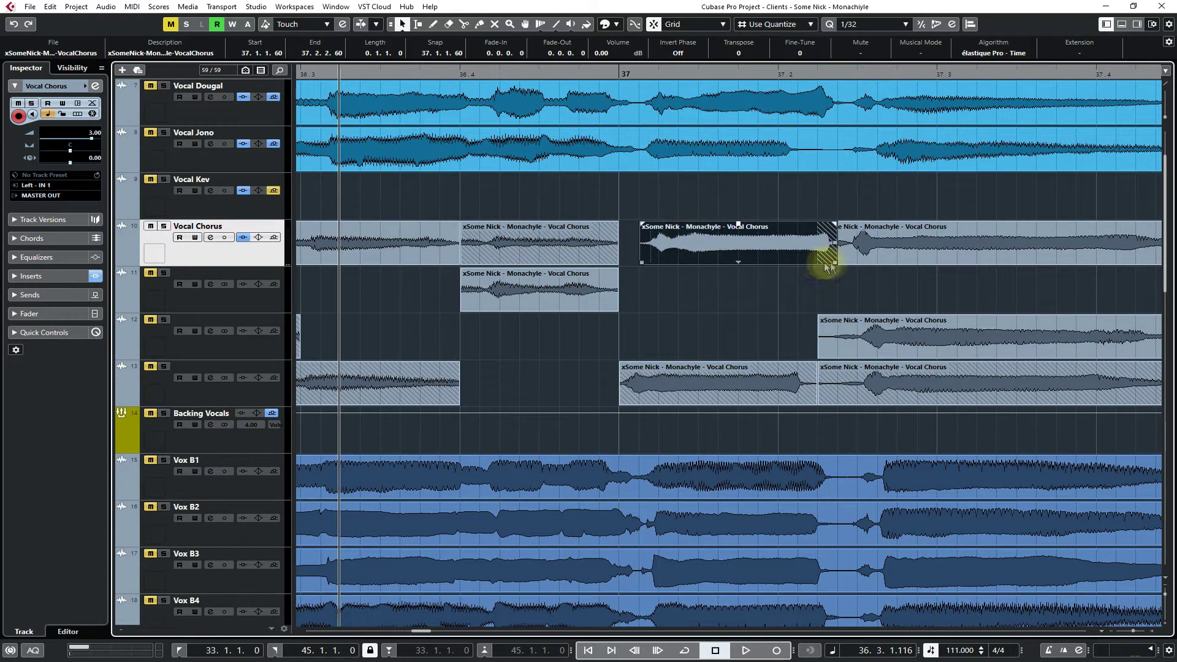
pyautogui.click(858, 250)
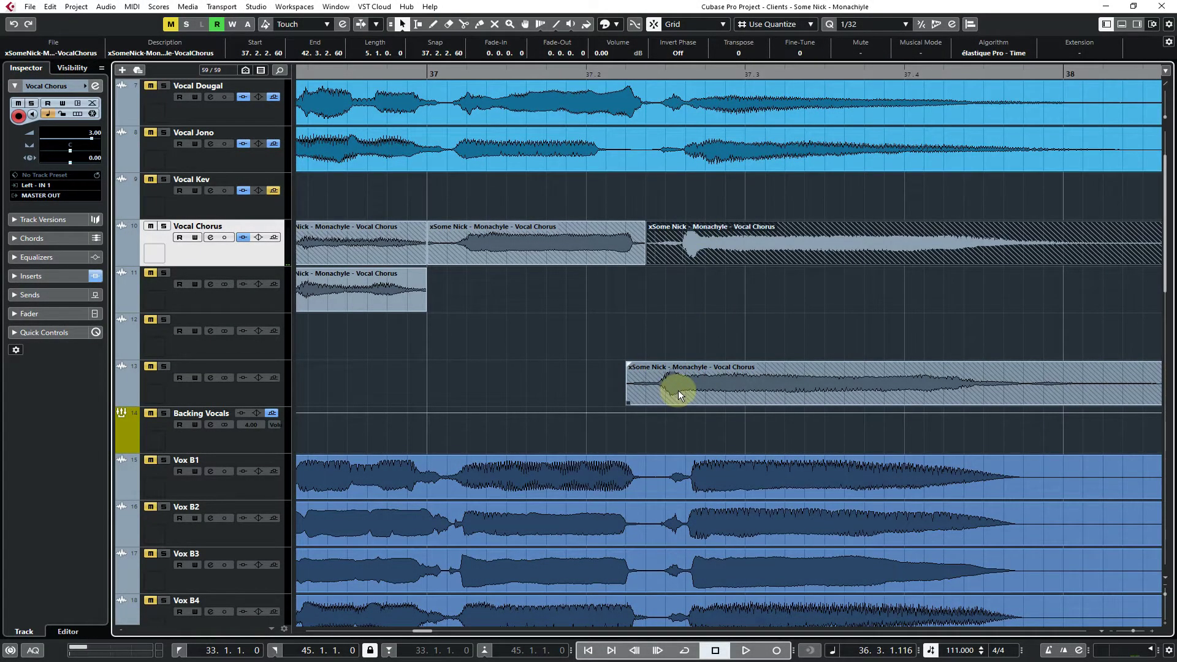
# Move the remaining 37.2.2.0 takes from track 13 up to Vocal Chorus so that each starts at 37.2.2.60
pyautogui.moveTo(677, 390); pyautogui.dragTo(708, 118)
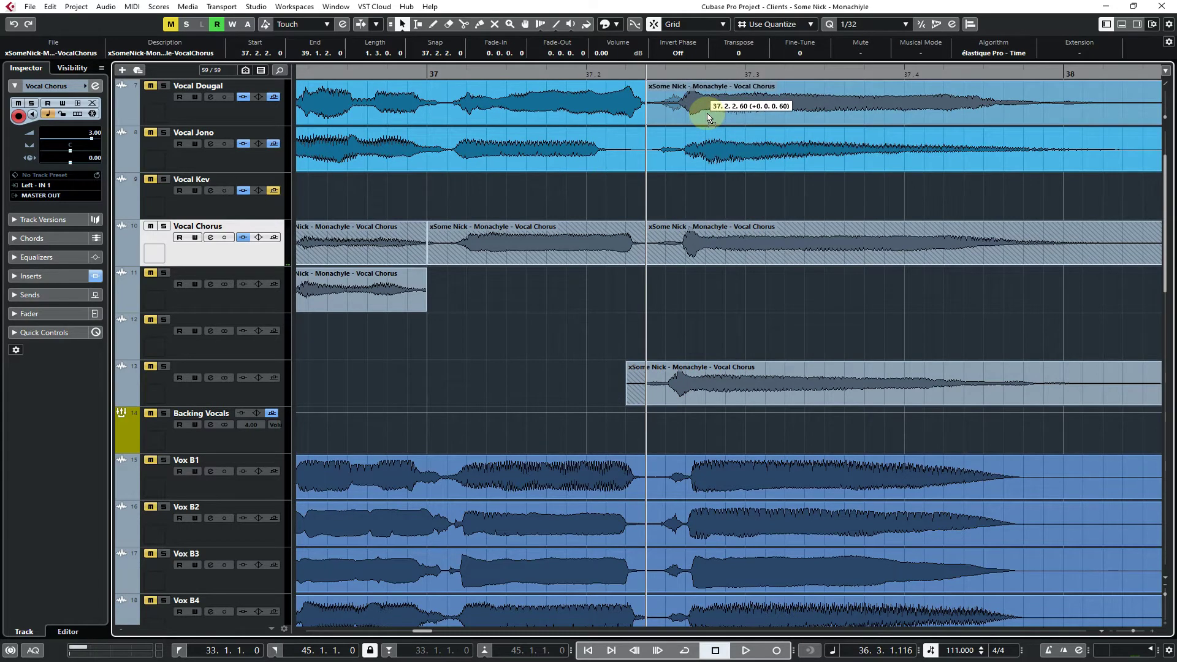
pyautogui.moveTo(707, 118); pyautogui.dragTo(703, 245)
pyautogui.moveTo(699, 381); pyautogui.dragTo(707, 235)
pyautogui.moveTo(690, 376); pyautogui.dragTo(607, 381)
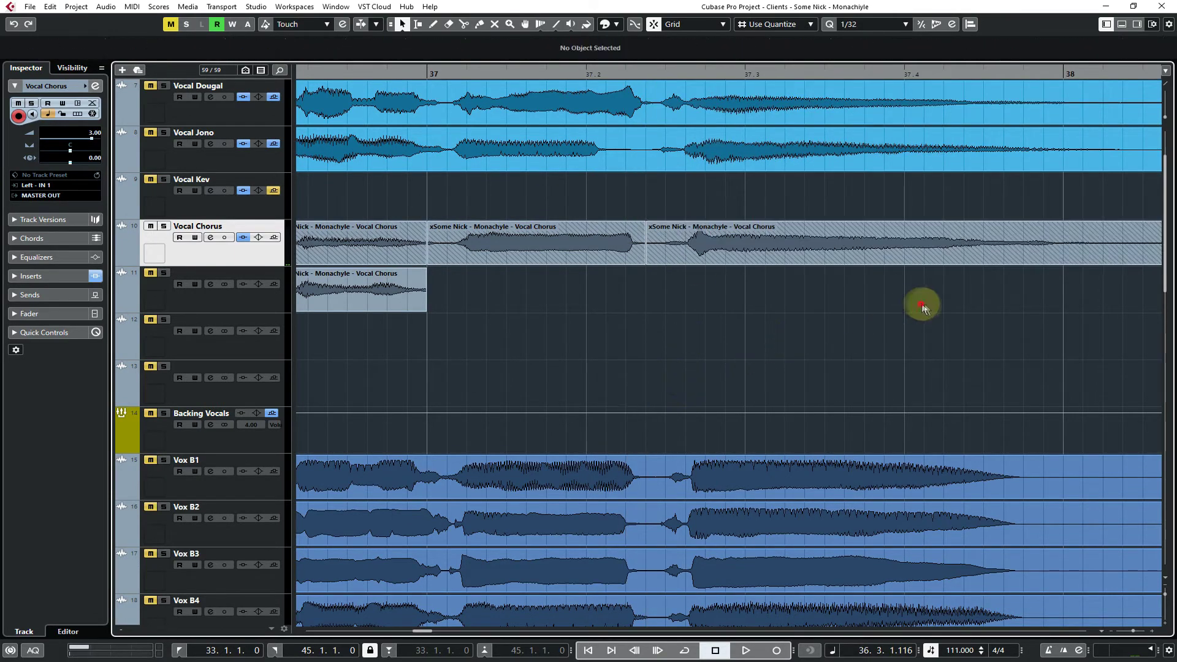
# Split the stacked Vocal Chorus clips at 38.2.1.0 and 38.3.1.0 and delete the section between the two cuts
pyautogui.moveTo(925, 303); pyautogui.dragTo(634, 279)
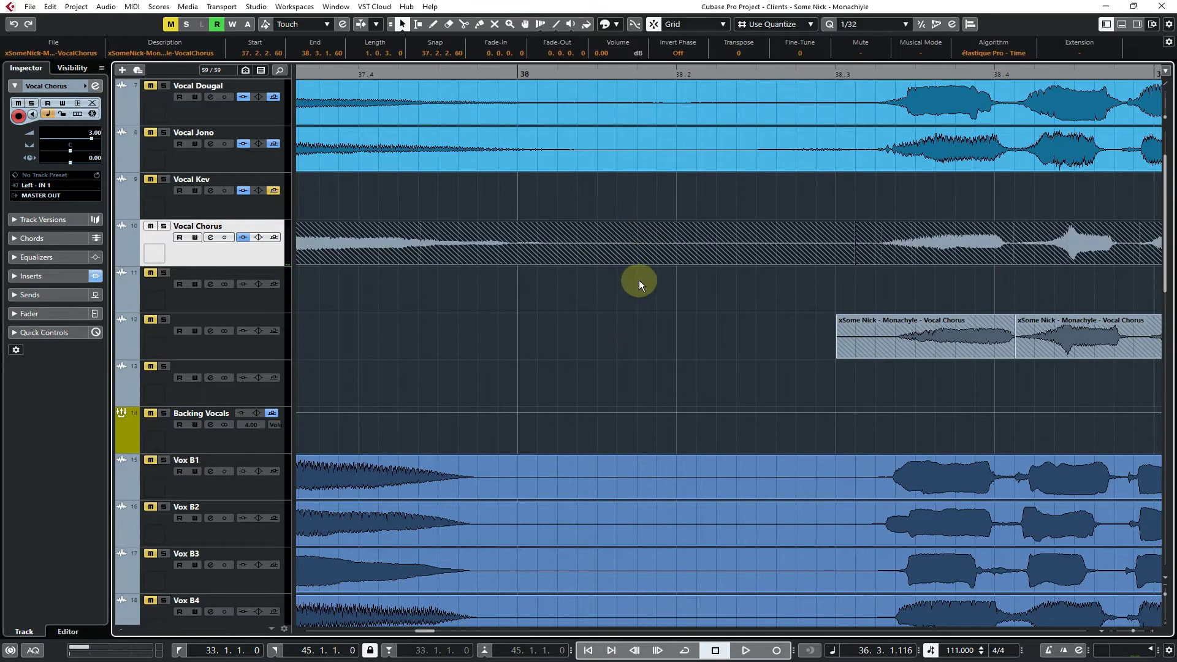
pyautogui.press('3')
pyautogui.click(676, 252)
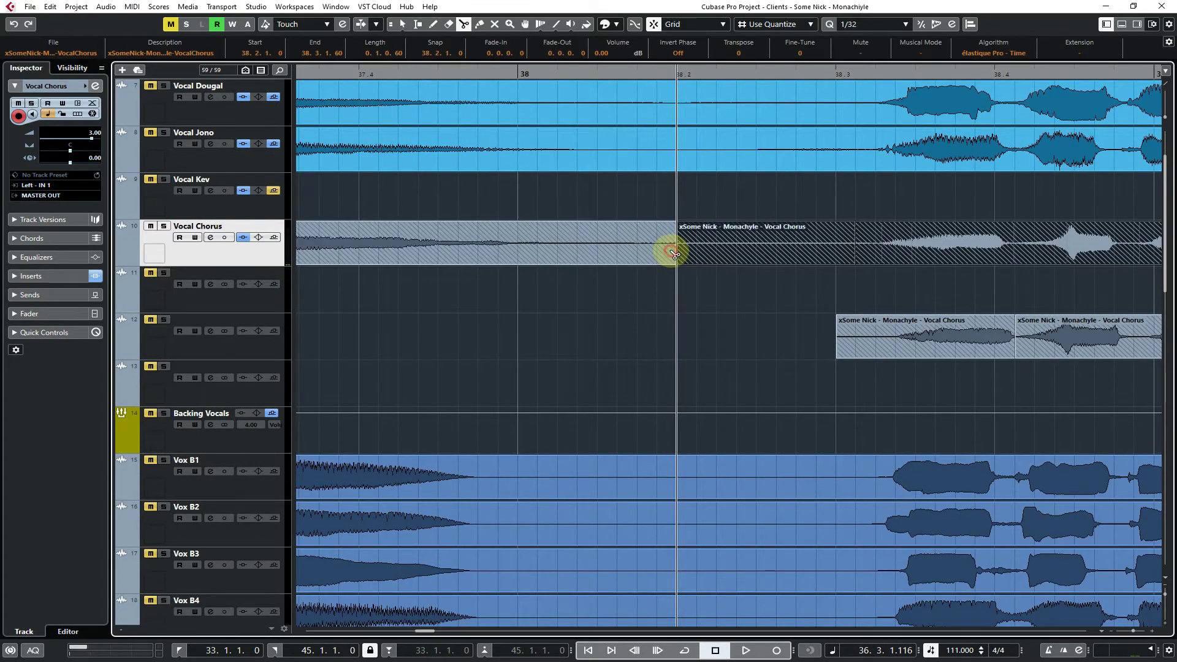
pyautogui.click(843, 252)
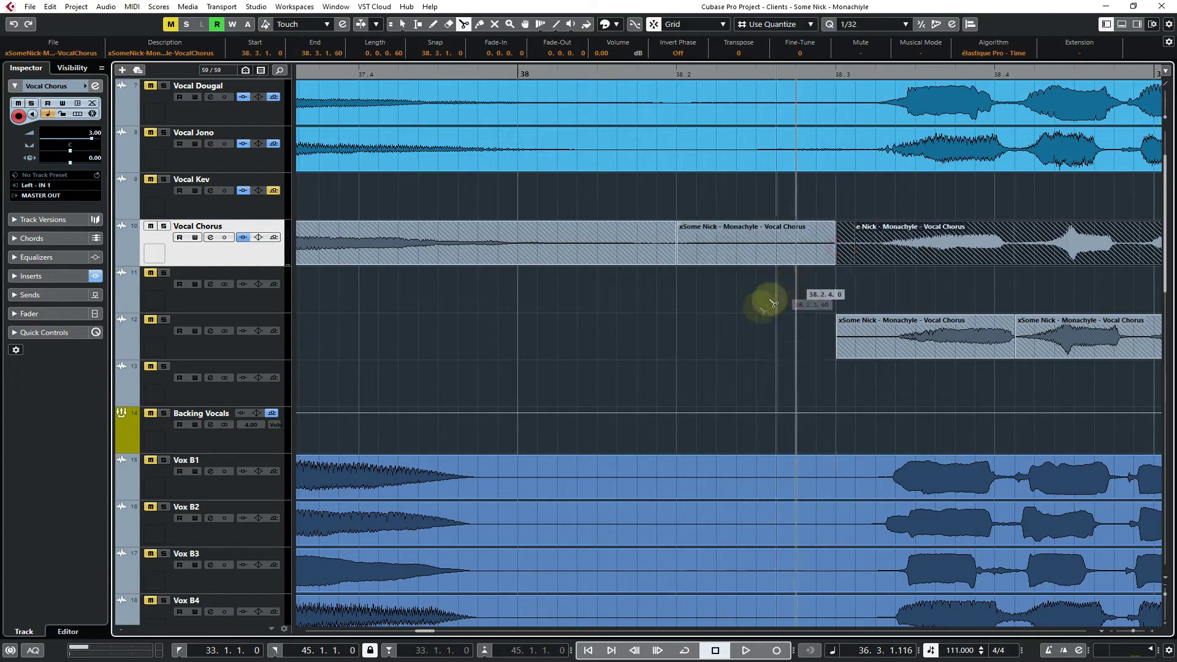
pyautogui.press('1')
pyautogui.click(744, 229)
pyautogui.press('Delete')
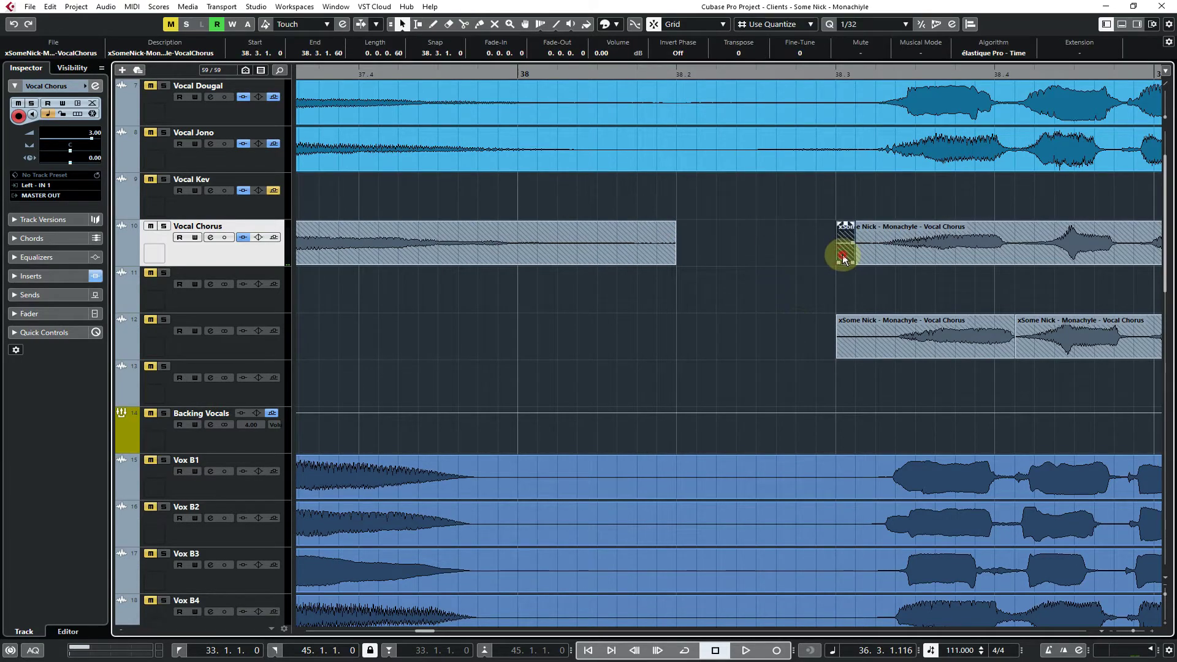
# Play back the whole chorus phrase from the middle of bar 34 to check the shifted clips in the mix
pyautogui.moveTo(714, 314); pyautogui.dragTo(645, 332)
pyautogui.press('g')
pyautogui.press('g')
pyautogui.press('g')
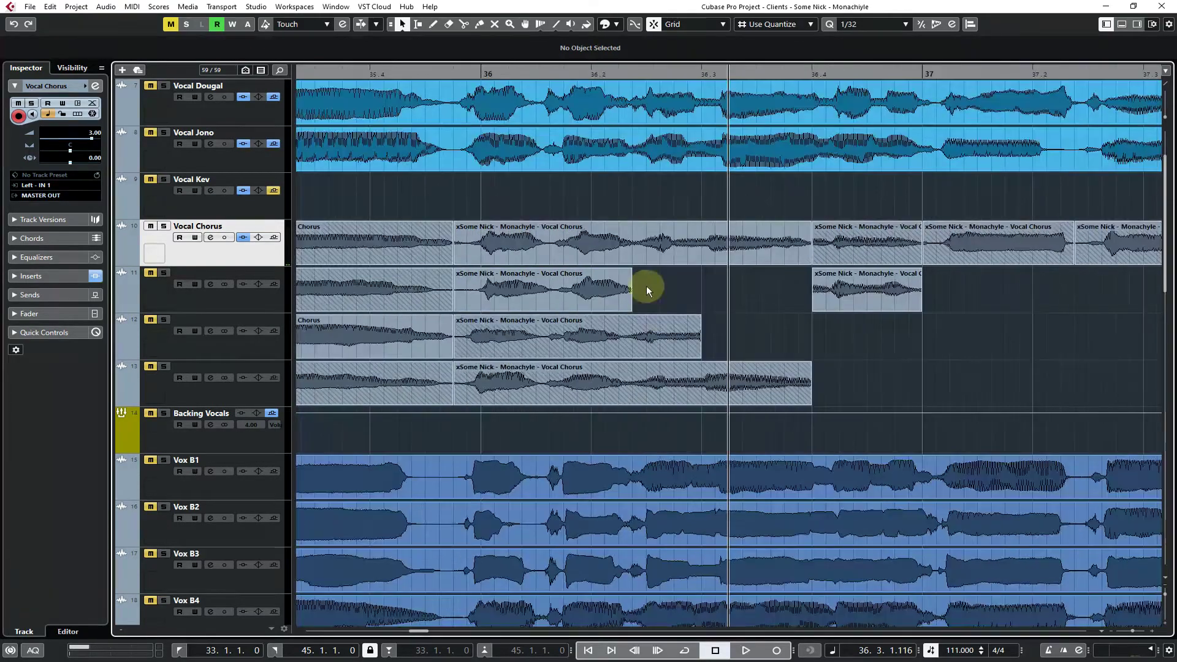
pyautogui.press('g')
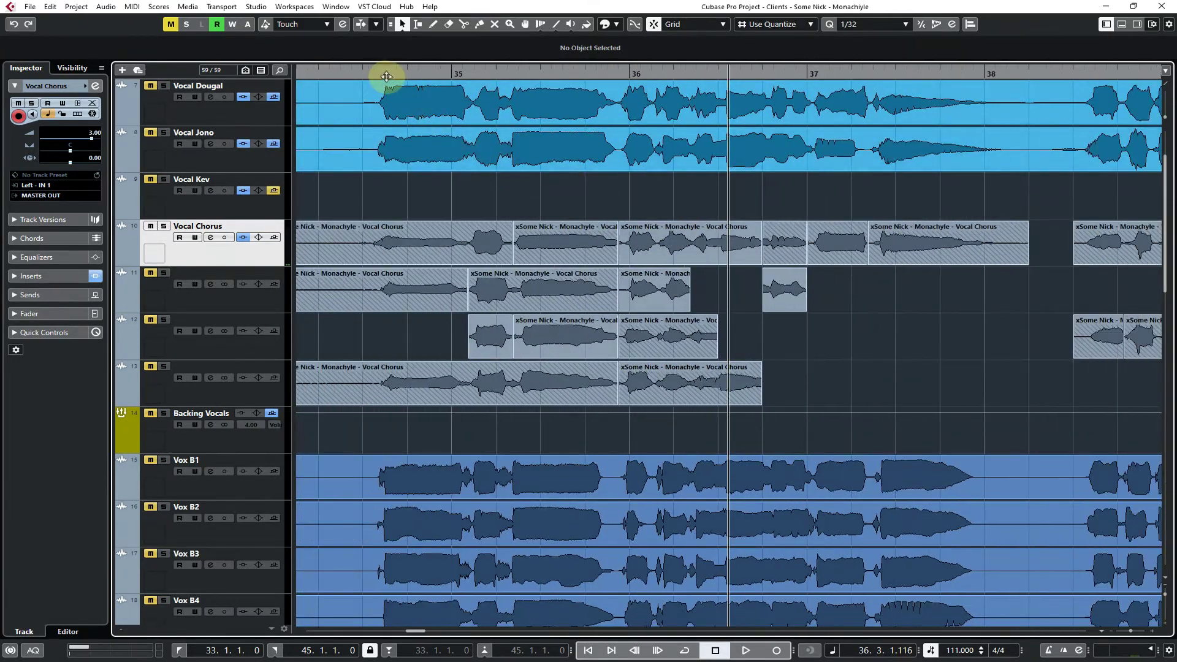
pyautogui.click(360, 73)
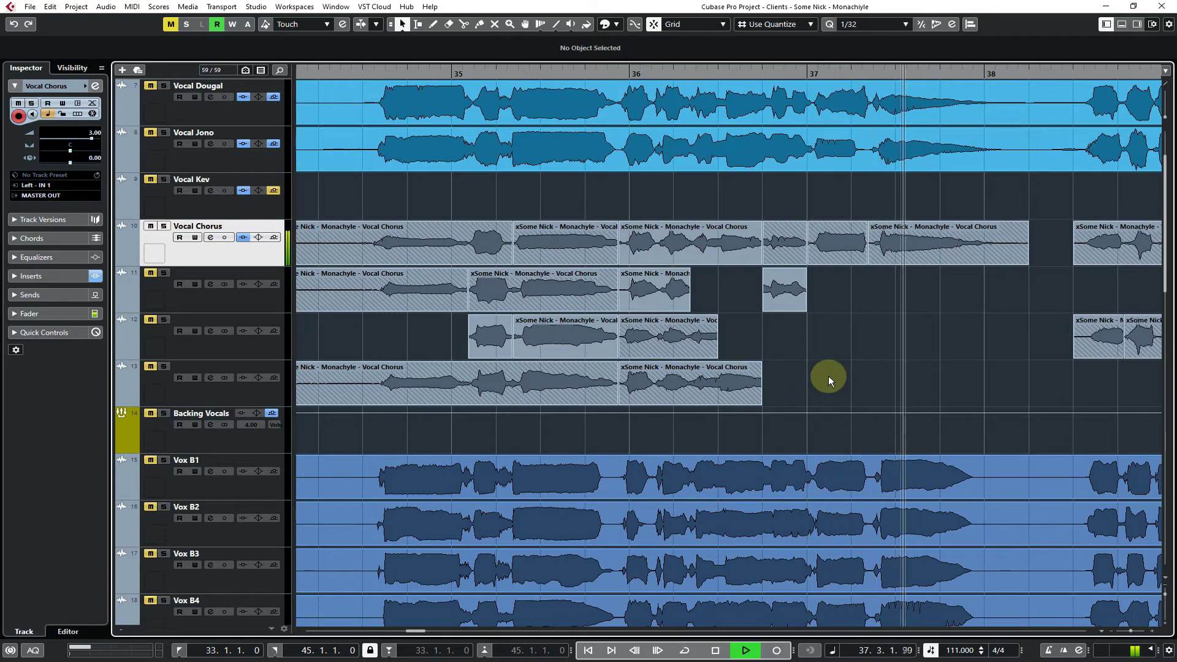
pyautogui.press('space')
# Solo Vocal Chorus, audition the phrase around the 36.4.1.0 clip from just before bar 36, and turn solo off
pyautogui.click(164, 225)
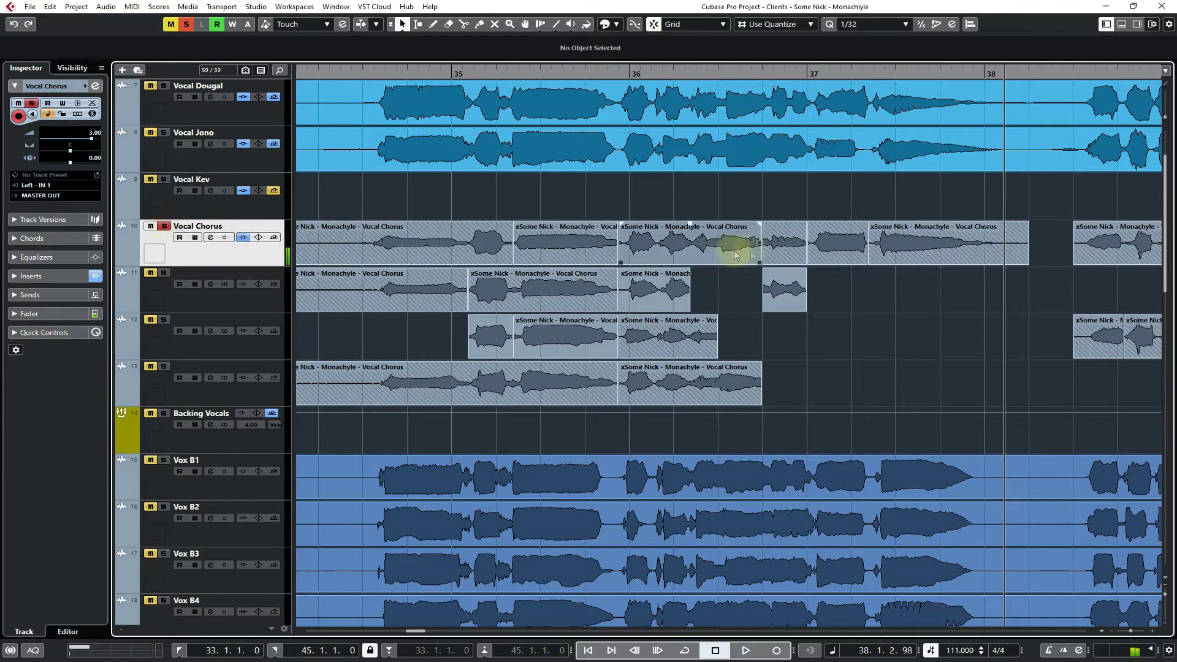
pyautogui.click(783, 243)
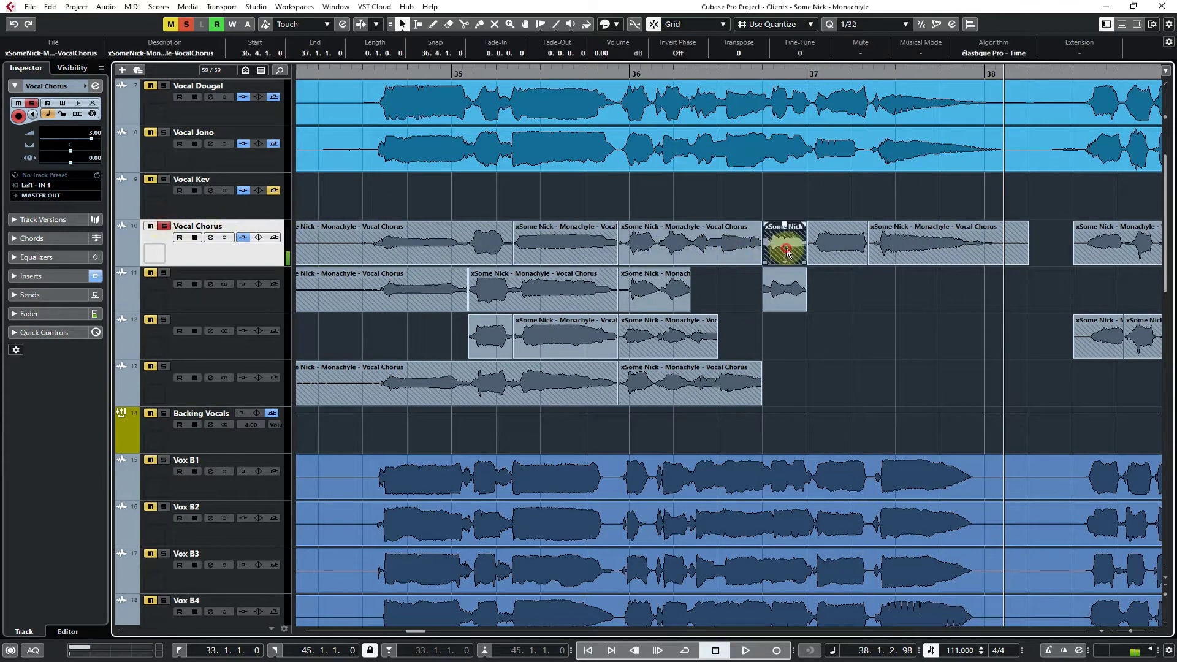
pyautogui.click(622, 73)
pyautogui.press('space')
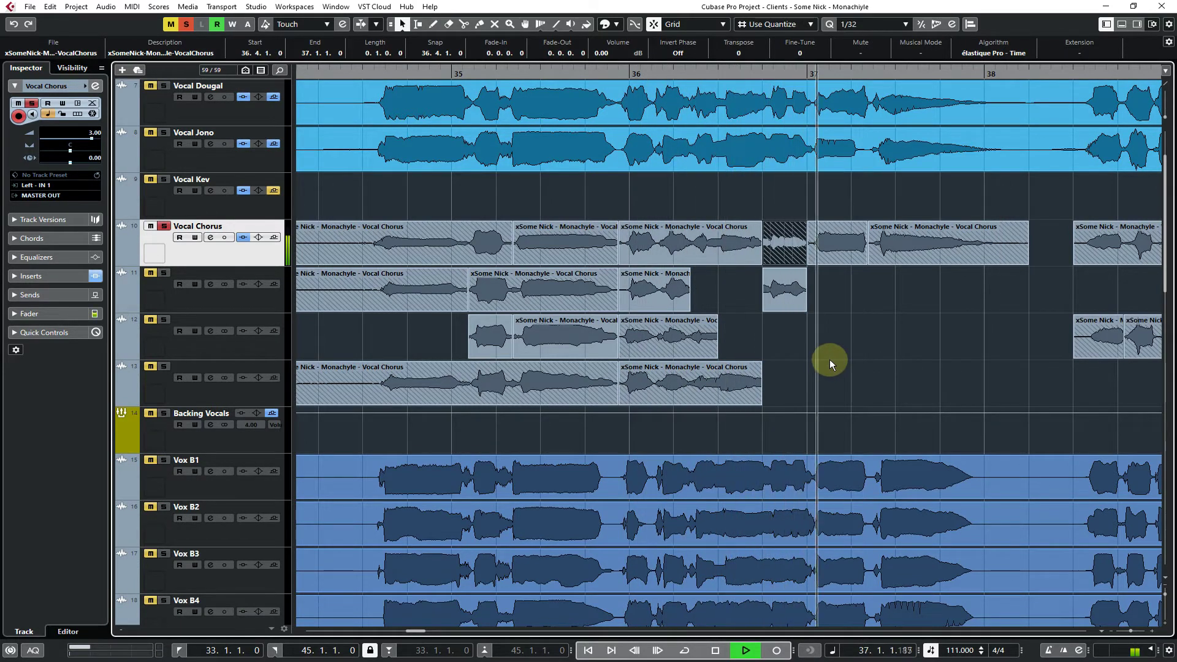
pyautogui.press('space')
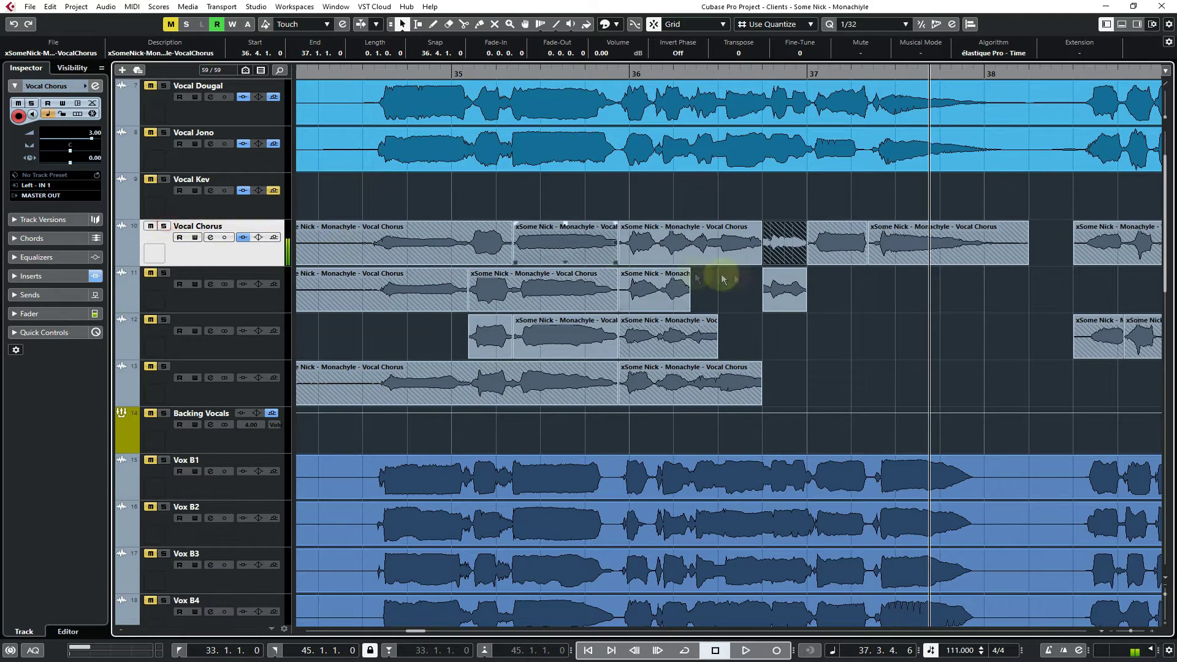
pyautogui.click(864, 298)
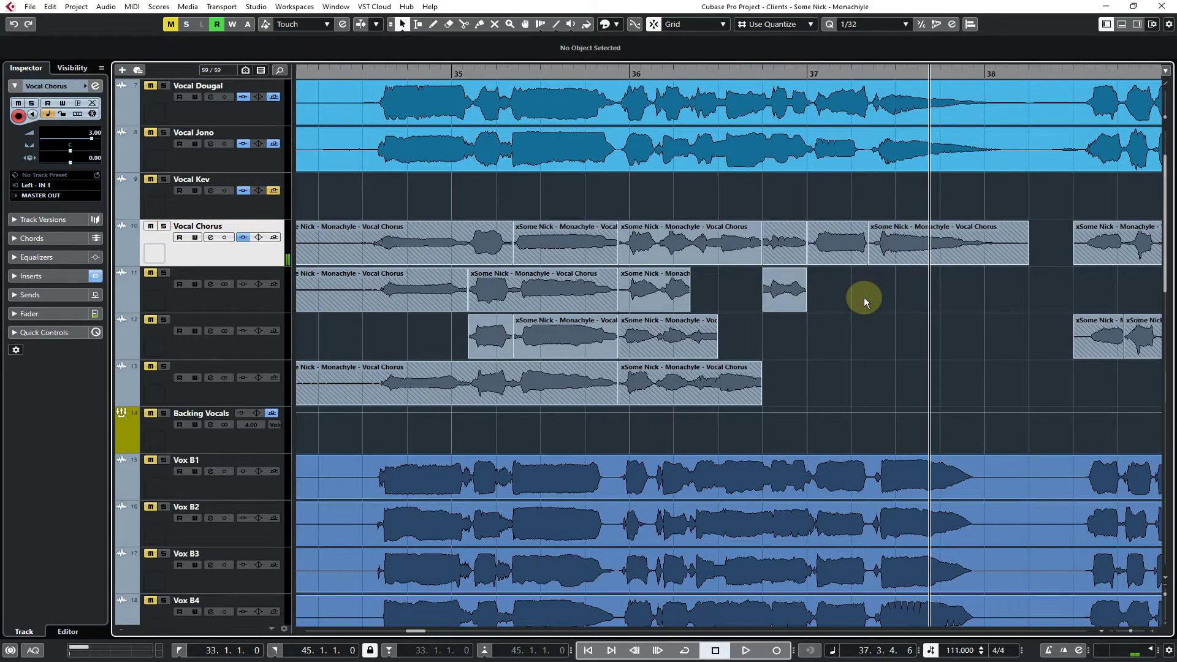
pyautogui.press('g')
pyautogui.press('g')
pyautogui.press('g')
pyautogui.press('g')
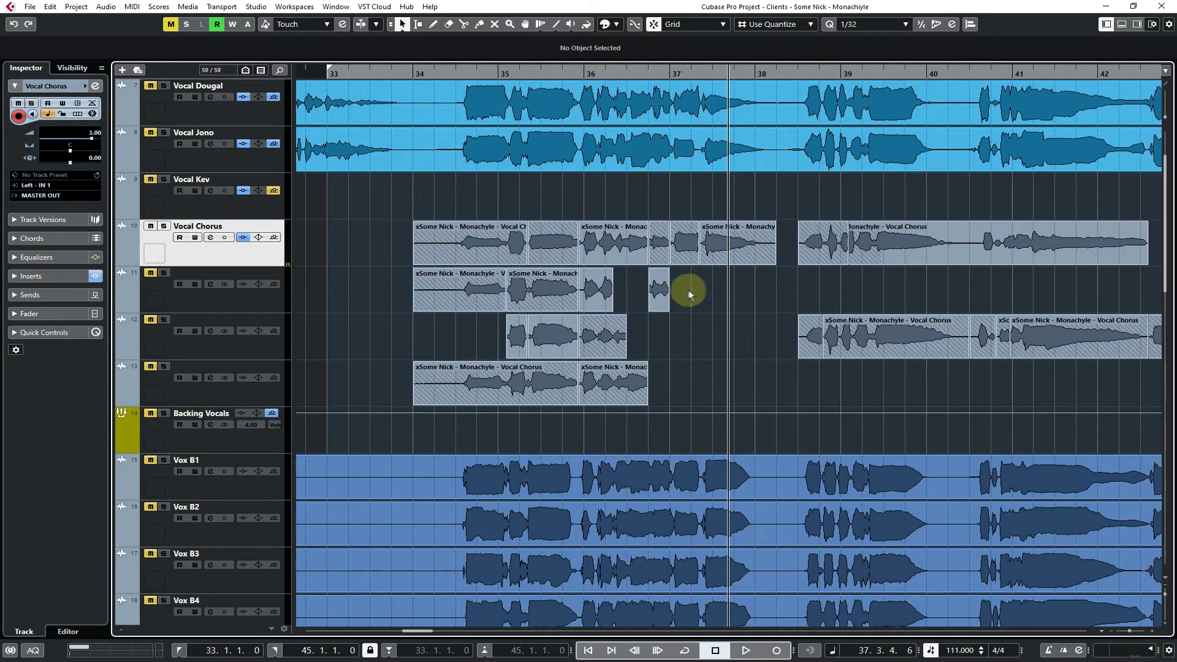
# Move the short clip at 36.4.1.0 from track 11 up to Vocal Chorus
pyautogui.moveTo(653, 299); pyautogui.dragTo(657, 248)
pyautogui.moveTo(410, 197); pyautogui.dragTo(767, 389)
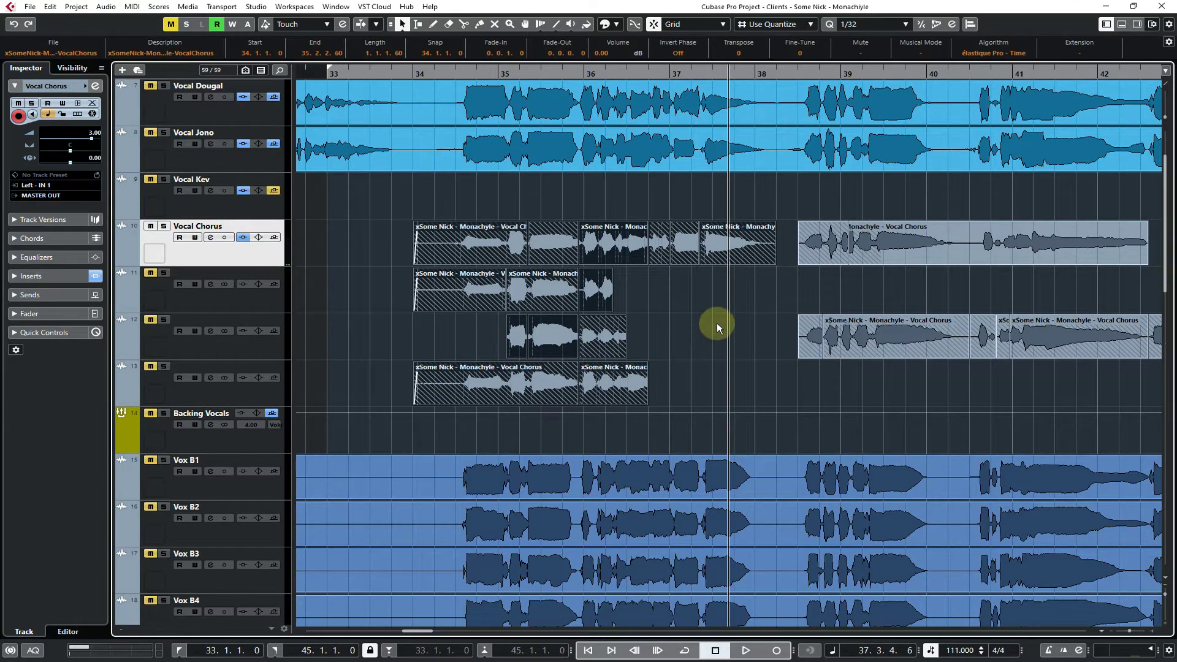
pyautogui.click(692, 299)
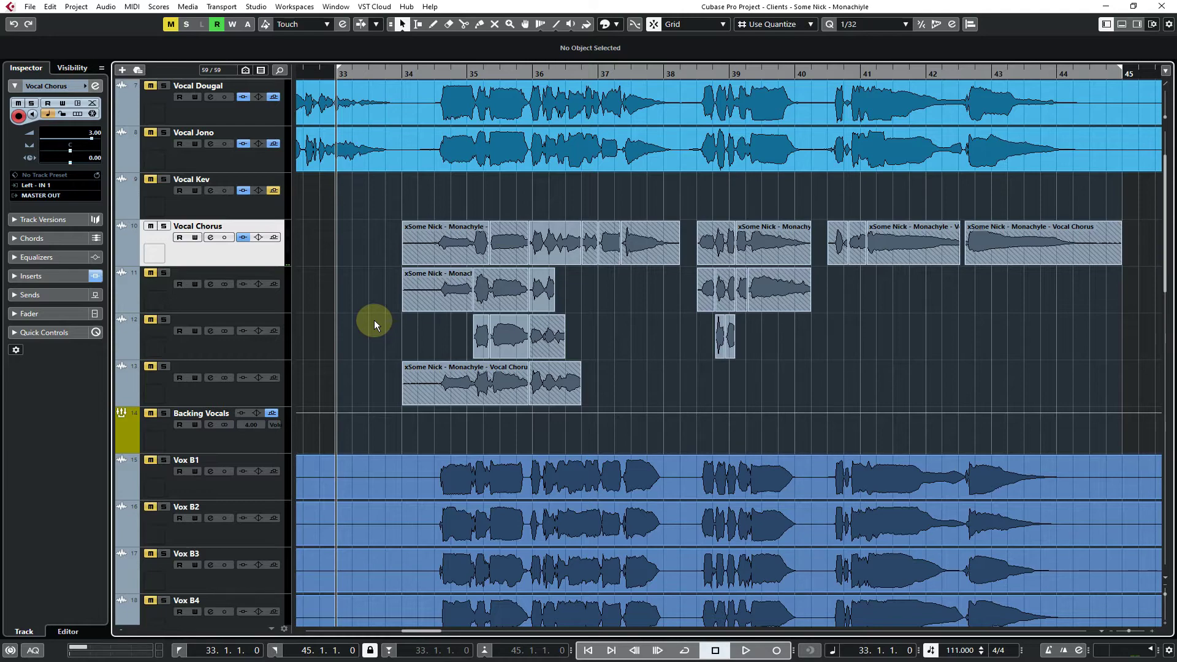
# Play from bar 33 into bar 35 to audition the opening take on Vocal Chorus
pyautogui.press('g')
pyautogui.press('g')
pyautogui.press('g')
pyautogui.press('g')
pyautogui.press('g')
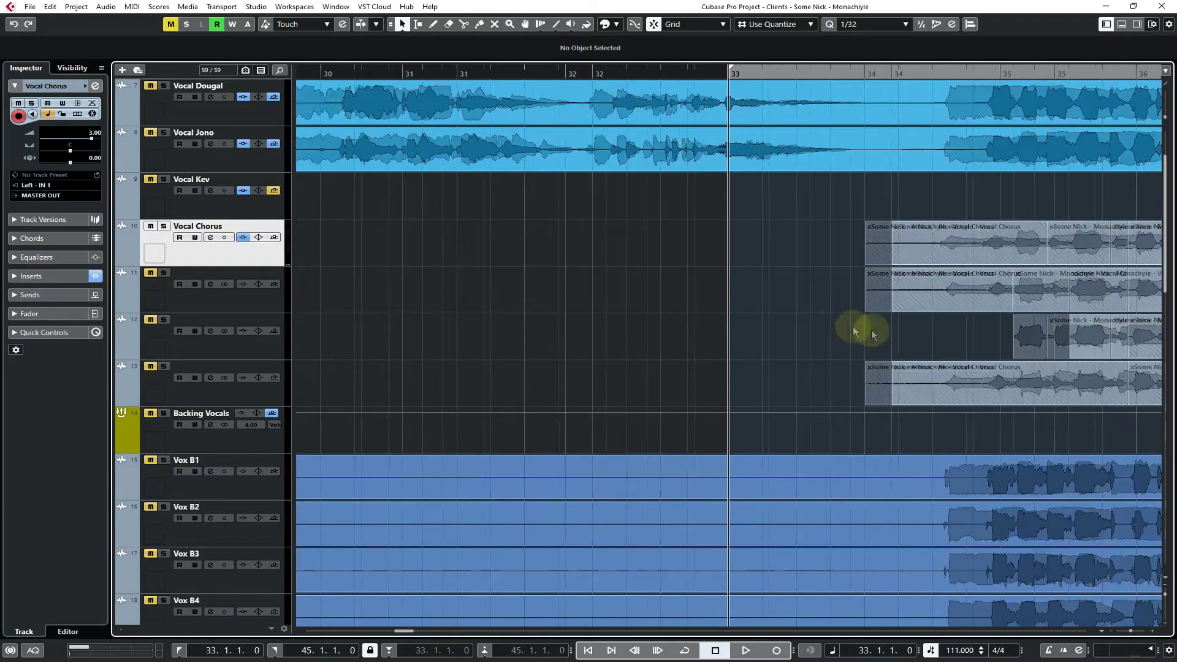
pyautogui.moveTo(984, 336); pyautogui.dragTo(331, 349)
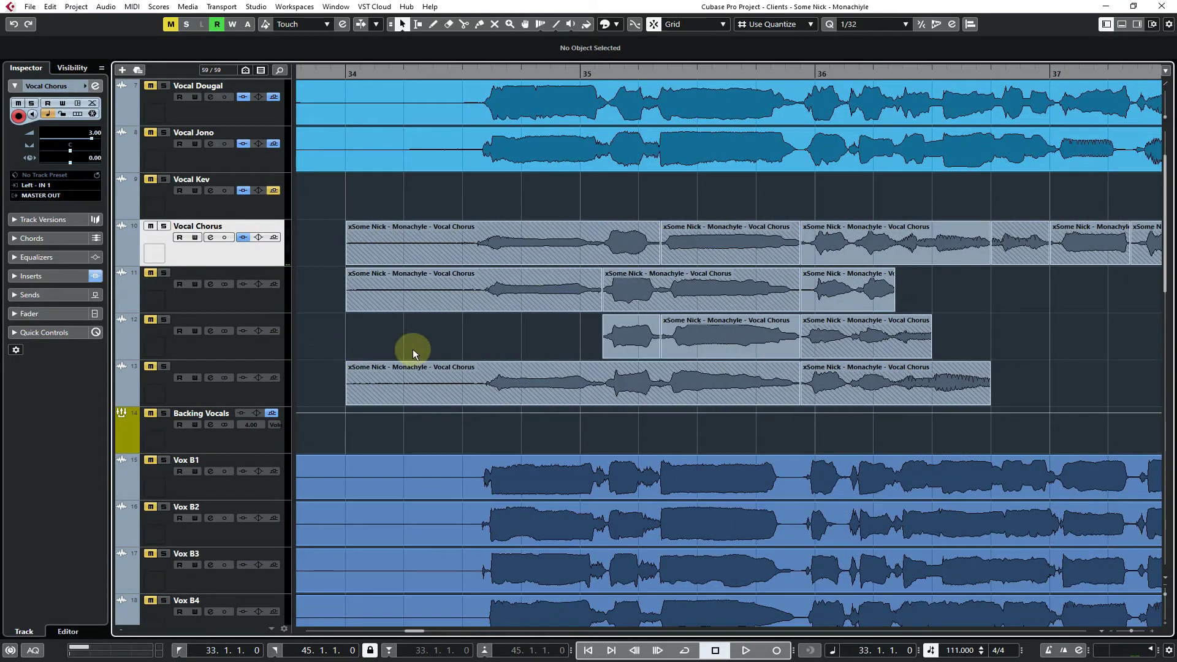
pyautogui.press('space')
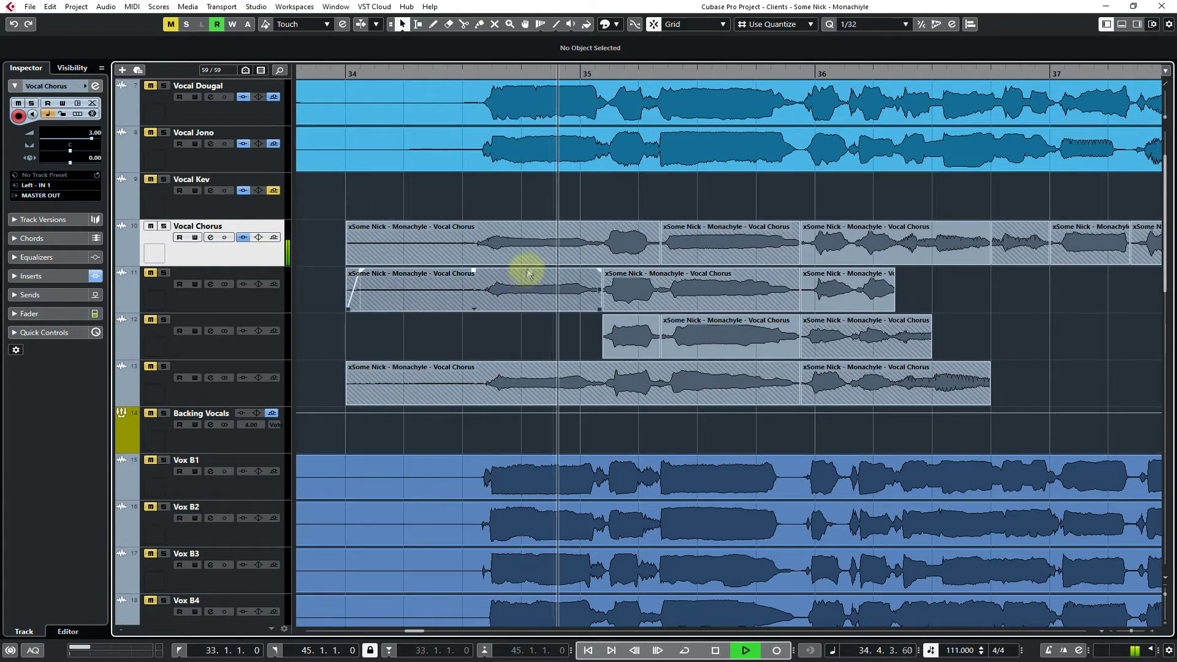
pyautogui.press('space')
# Move the 34.1.1.0 take ending at 35.2.2.60 from Vocal Chorus down to track 11 and audition the take beneath it
pyautogui.moveTo(520, 250); pyautogui.dragTo(521, 296)
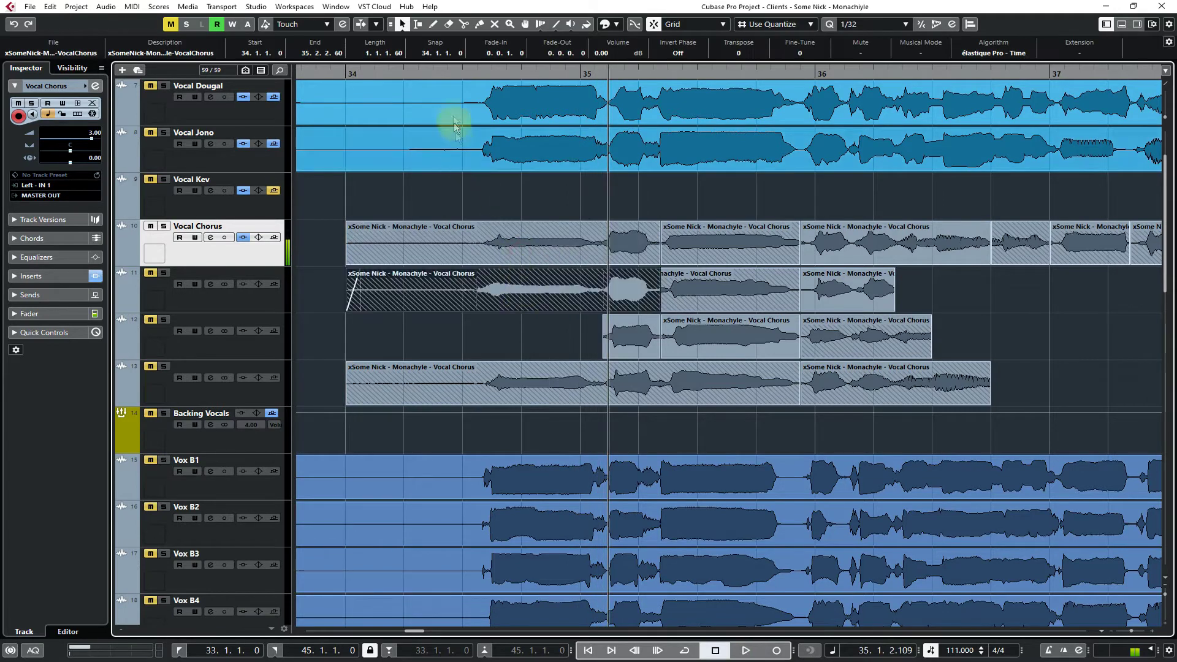
pyautogui.click(460, 74)
pyautogui.press('space')
pyautogui.press('space')
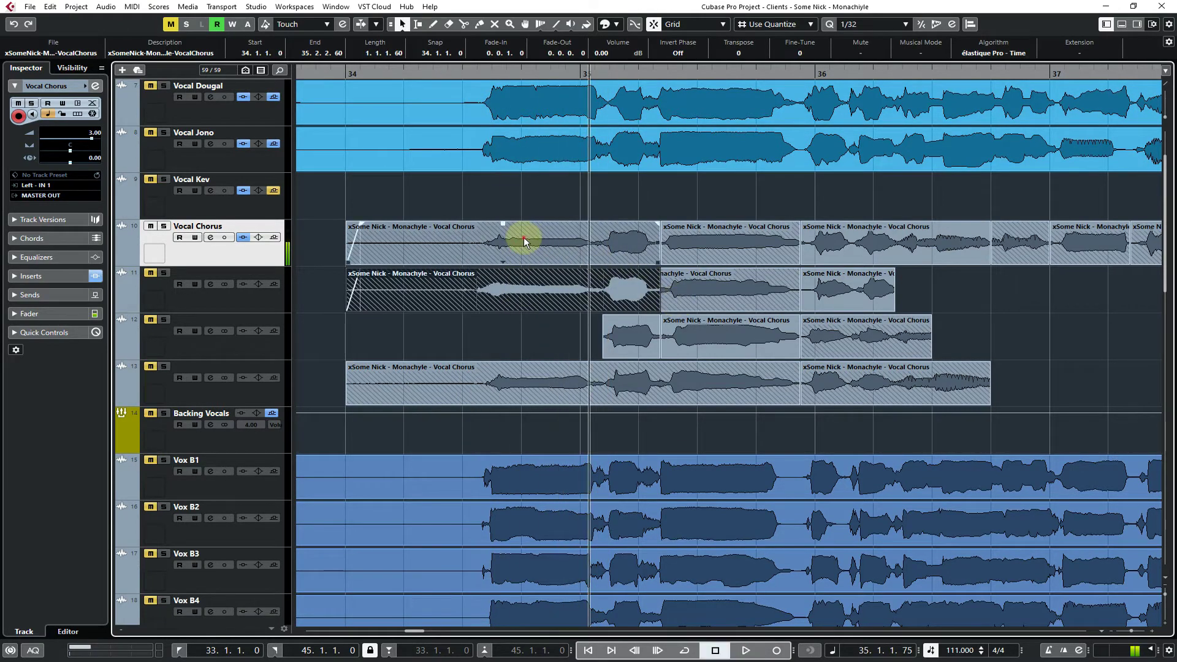
# Replay the opening phrase from bar 34 to compare the Vocal Chorus take with the one placed on track 11
pyautogui.click(523, 237)
pyautogui.moveTo(363, 225); pyautogui.dragTo(625, 344)
pyautogui.click(526, 259)
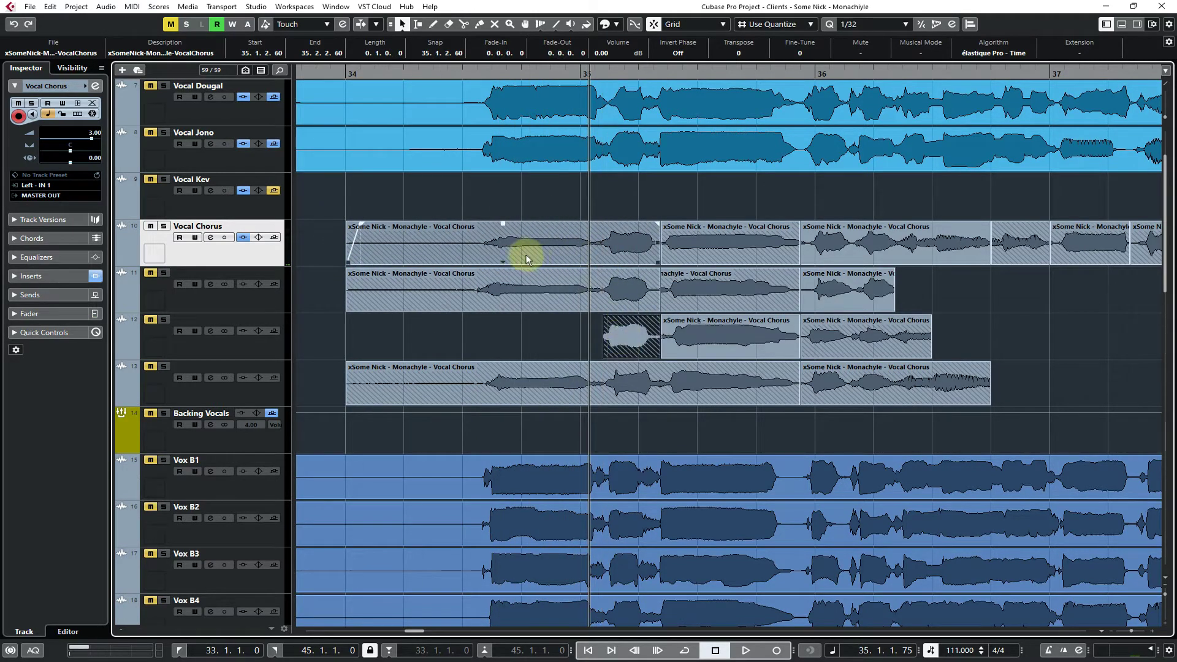
pyautogui.doubleClick(347, 74)
pyautogui.click(509, 287)
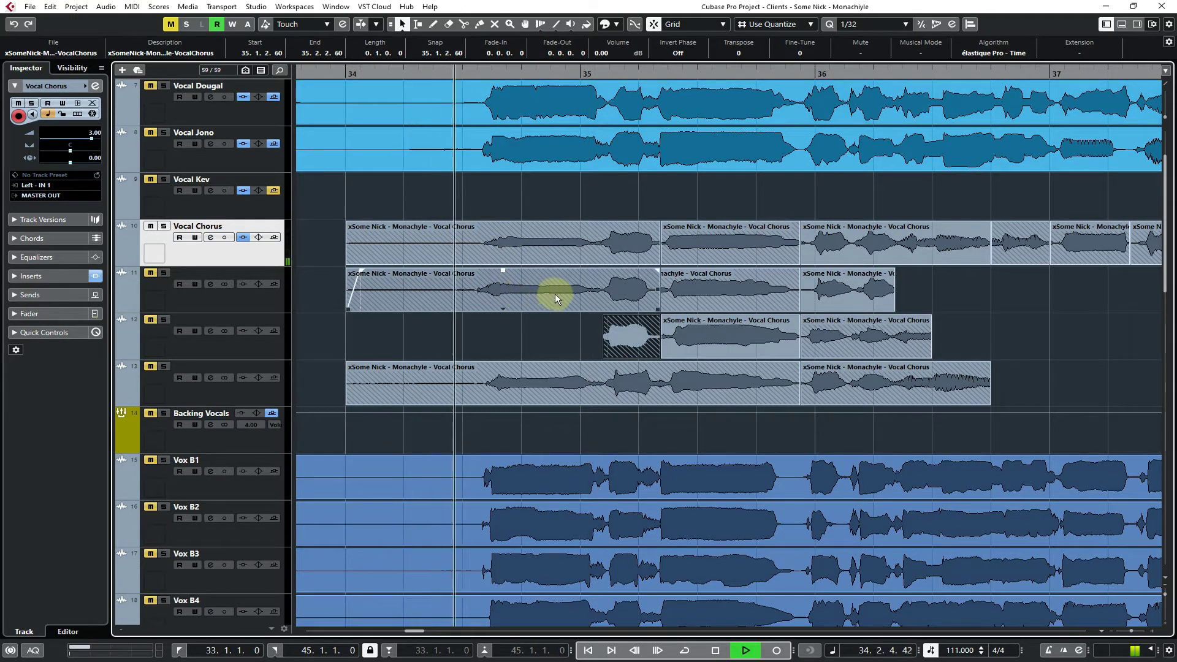
pyautogui.press('space')
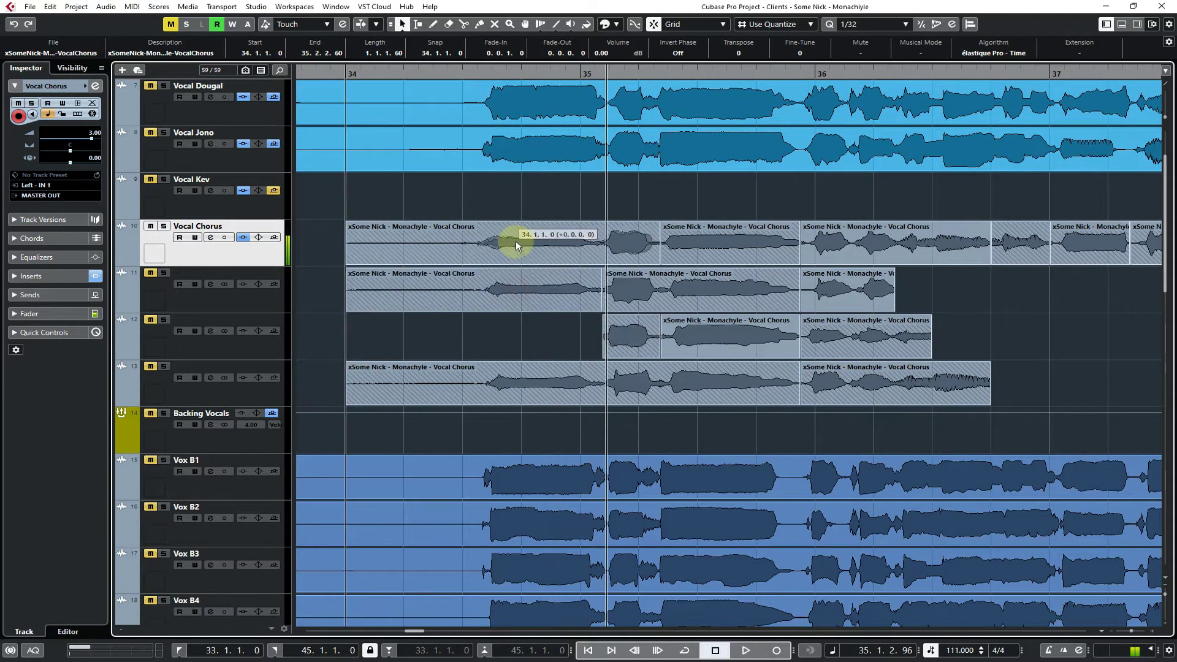
# Return the 34.1.1.0 take from track 11 to Vocal Chorus and audition it from the middle of bar 34
pyautogui.click(516, 241)
pyautogui.click(459, 72)
pyautogui.press('space')
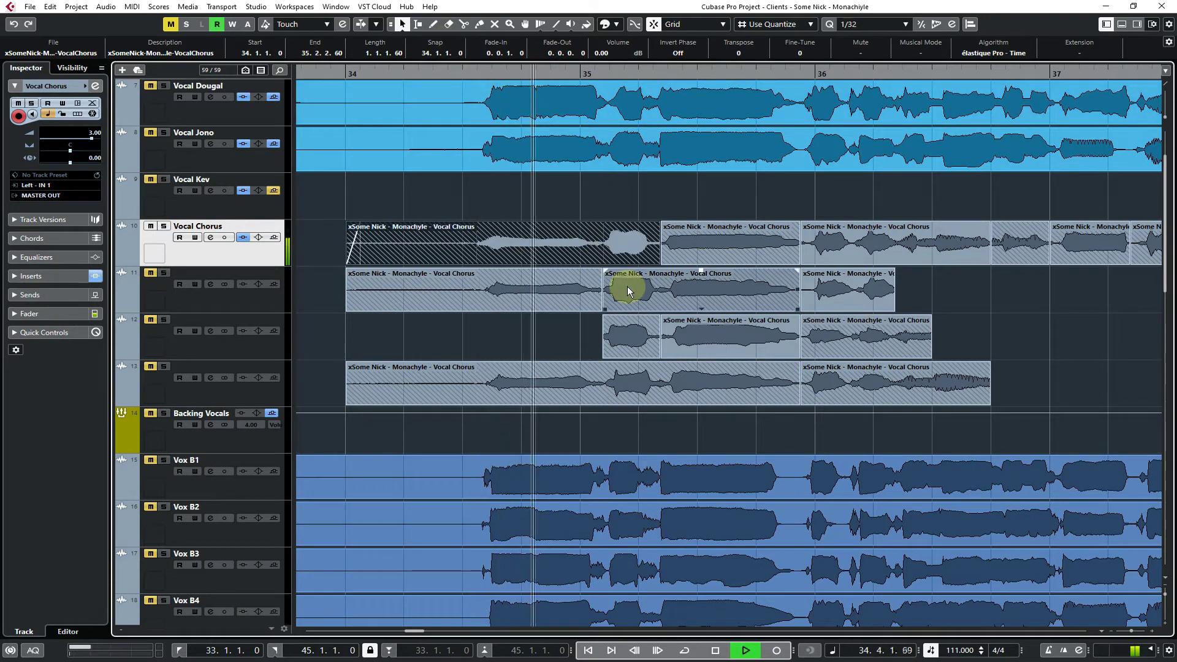
pyautogui.press('space')
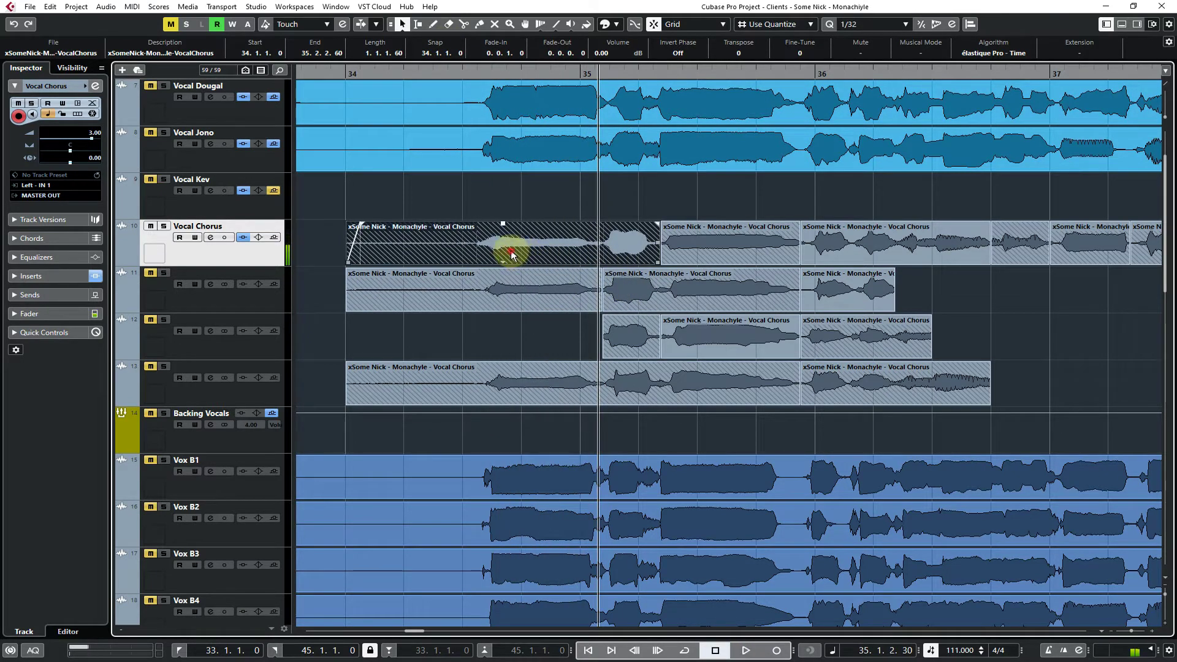
# Set the auditioned 34.1.1.0 take aside on empty track 9 and play the next Vocal Chorus take from bar 34
pyautogui.moveTo(512, 252); pyautogui.dragTo(510, 212)
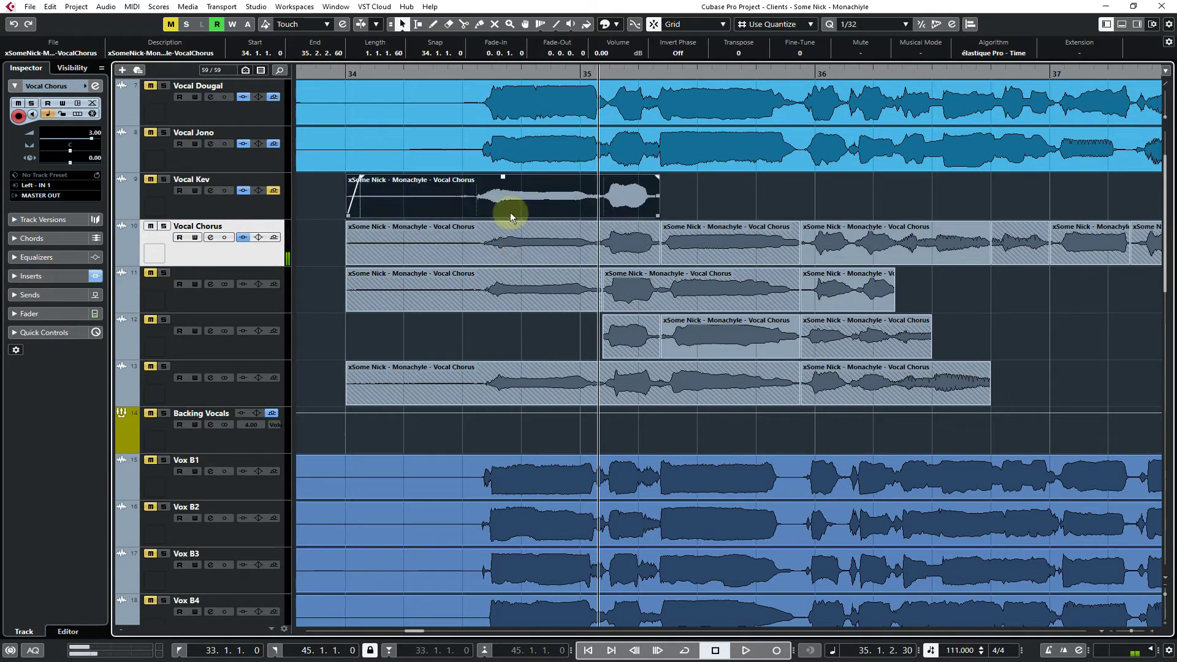
pyautogui.click(349, 73)
pyautogui.press('space')
pyautogui.click(520, 253)
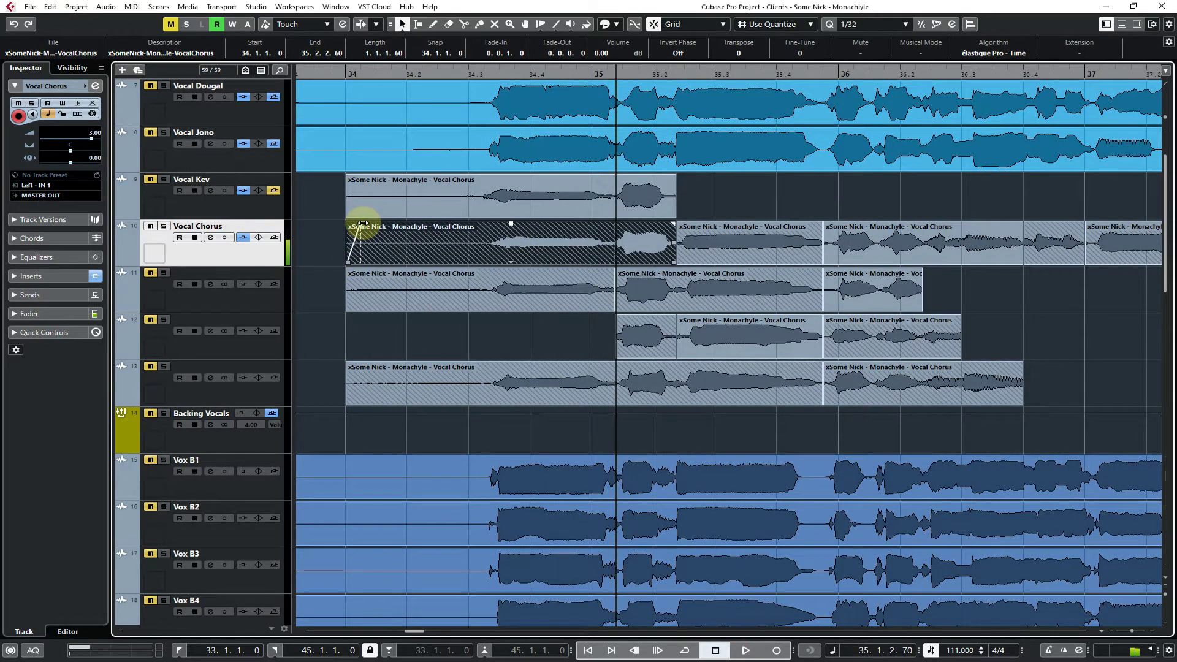
# Move the second 34.1.1.0 take from Vocal Chorus up to track 9 and audition the remaining one from 34.2.3.60
pyautogui.moveTo(455, 250); pyautogui.dragTo(454, 213)
pyautogui.click(445, 73)
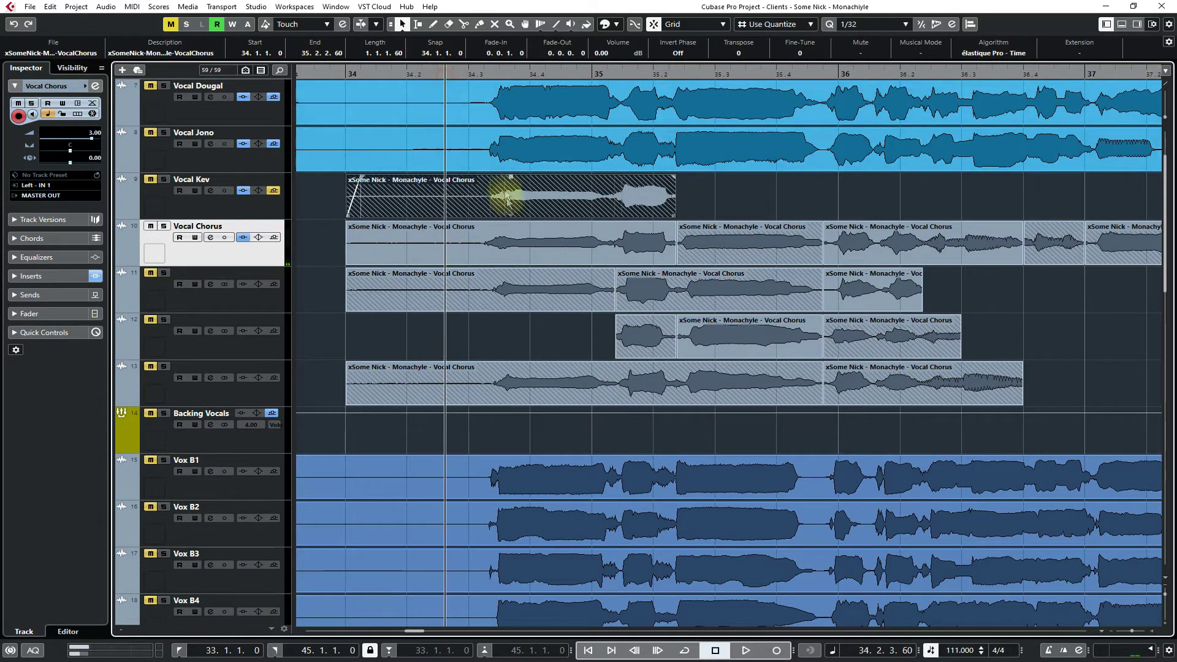
pyautogui.click(528, 240)
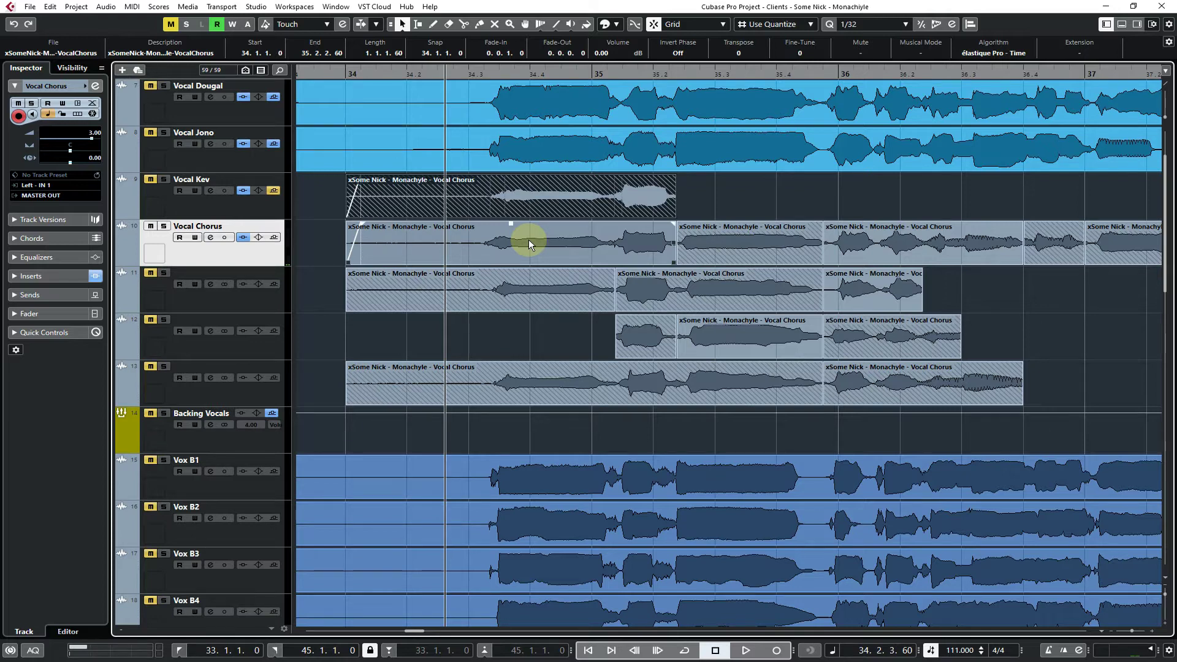
pyautogui.press('space')
pyautogui.press('space')
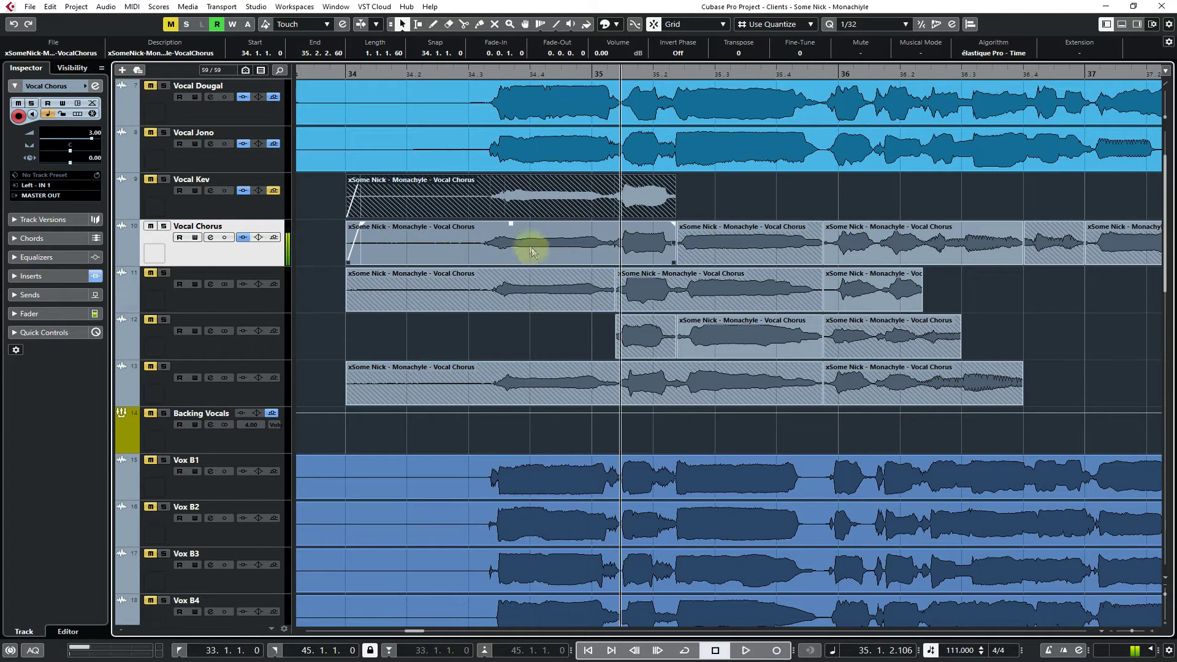
# Bring the first 34.1.1.0 take ending at 35.1.2.60 from track 11 up to the cleared Vocal Chorus slot and audition it
pyautogui.moveTo(362, 225); pyautogui.dragTo(627, 353)
pyautogui.moveTo(535, 304); pyautogui.dragTo(538, 248)
pyautogui.click(450, 76)
pyautogui.press('space')
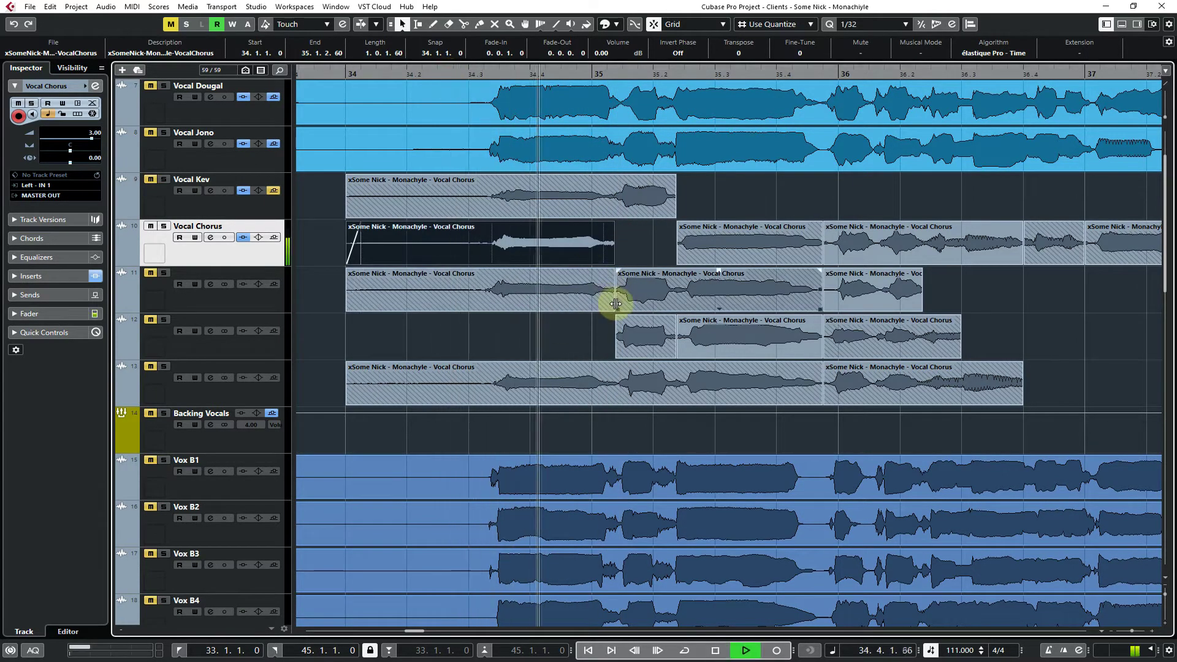
pyautogui.press('space')
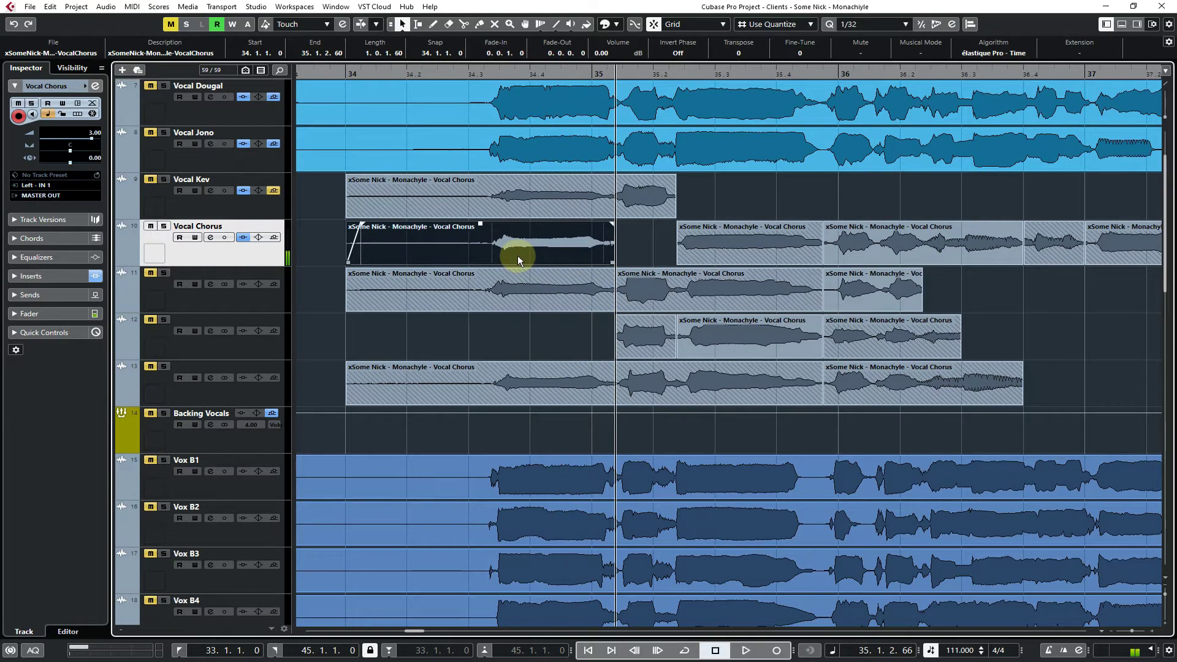
# Swap another 34.1.1.0 take into the opening Vocal Chorus slot and audition it from the middle of bar 34
pyautogui.moveTo(517, 255)
pyautogui.mouseDown()
pyautogui.moveTo(513, 300)
pyautogui.moveTo(510, 253)
pyautogui.mouseUp()
pyautogui.click(444, 75)
pyautogui.press('space')
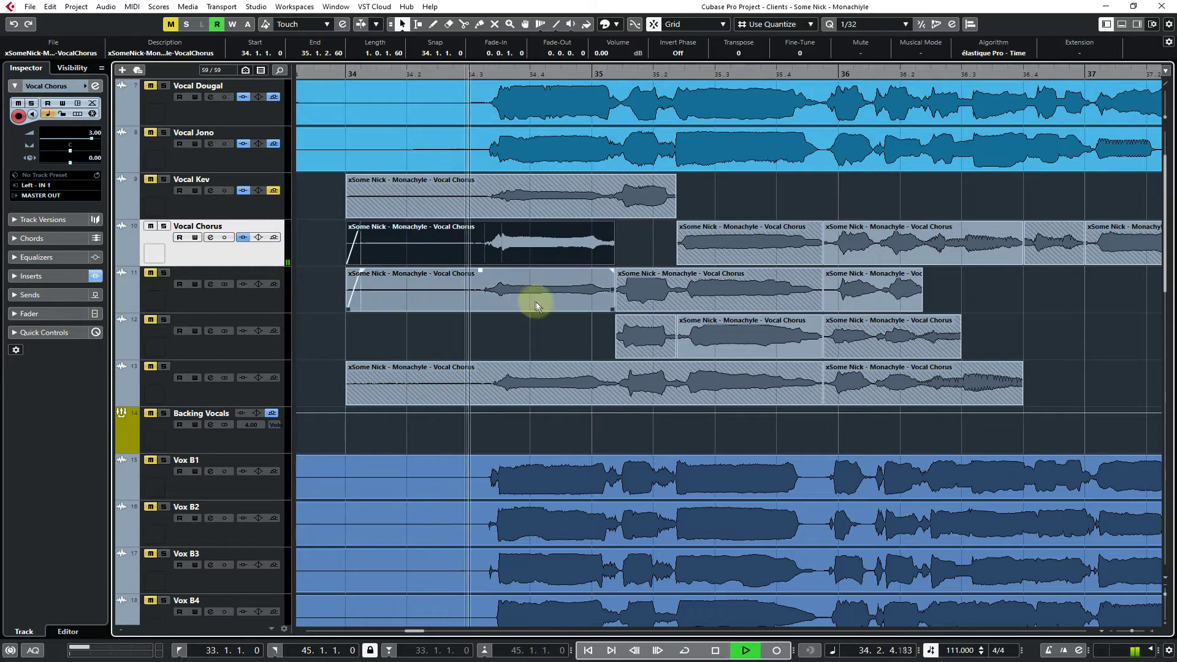
pyautogui.press('space')
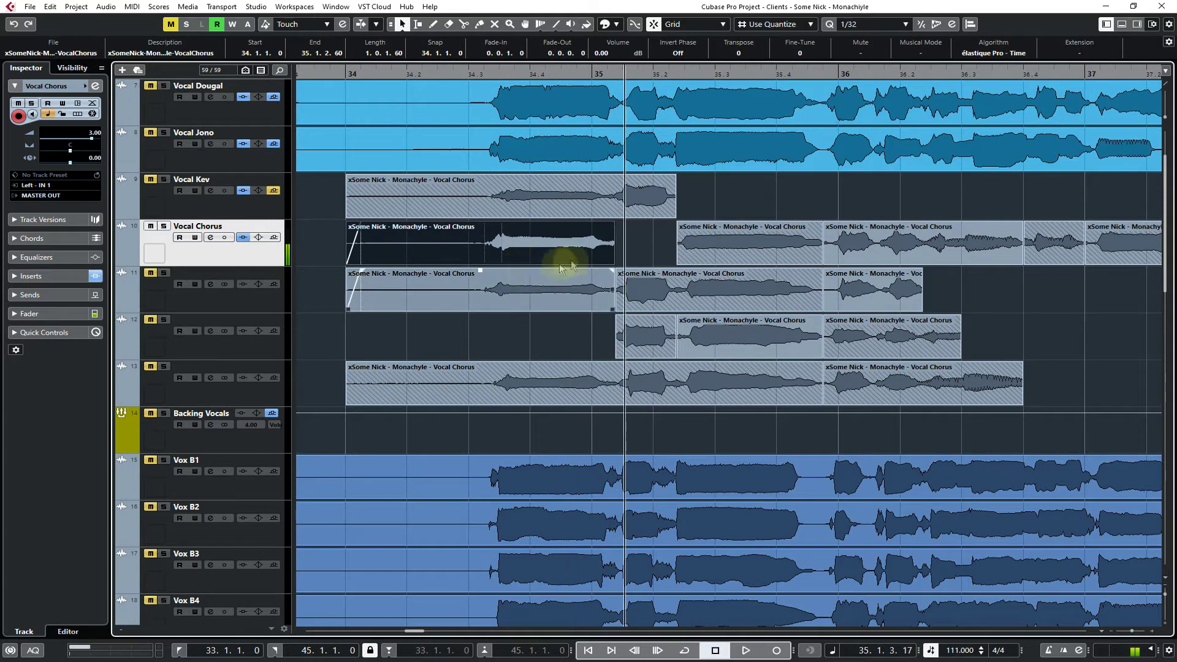
# Move the current opening take up to track 9, raise the last 34.1.1.0 take from track 11 to Vocal Chorus, and audition it
pyautogui.click(631, 243)
pyautogui.click(504, 257)
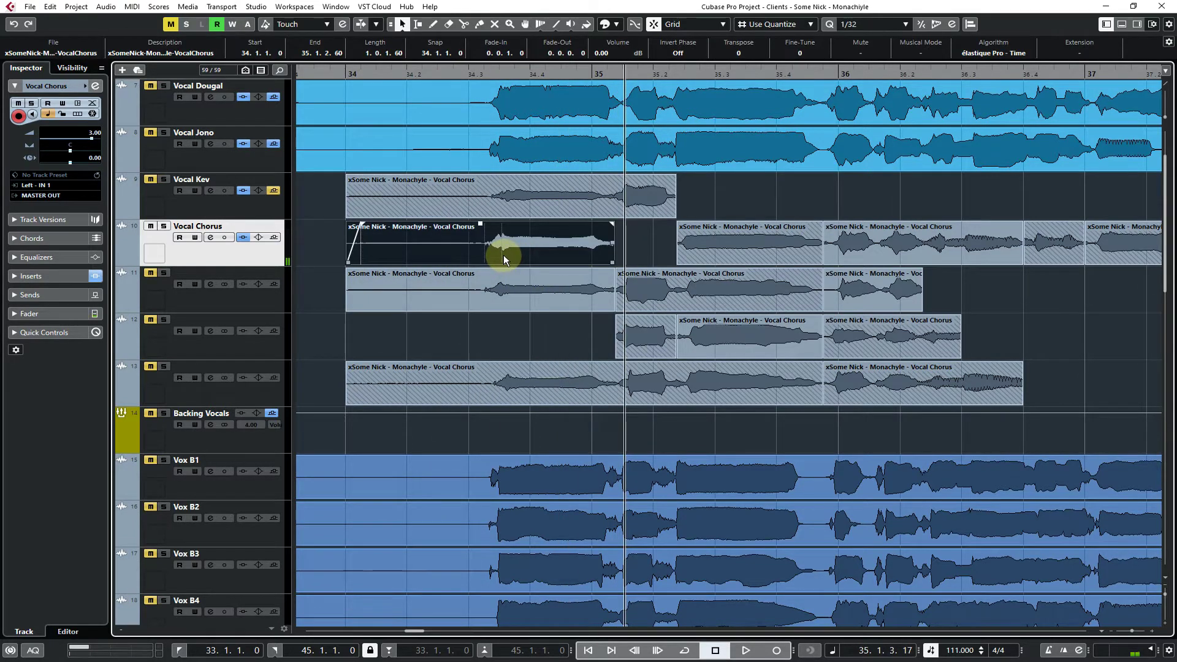
pyautogui.moveTo(504, 255); pyautogui.dragTo(512, 211)
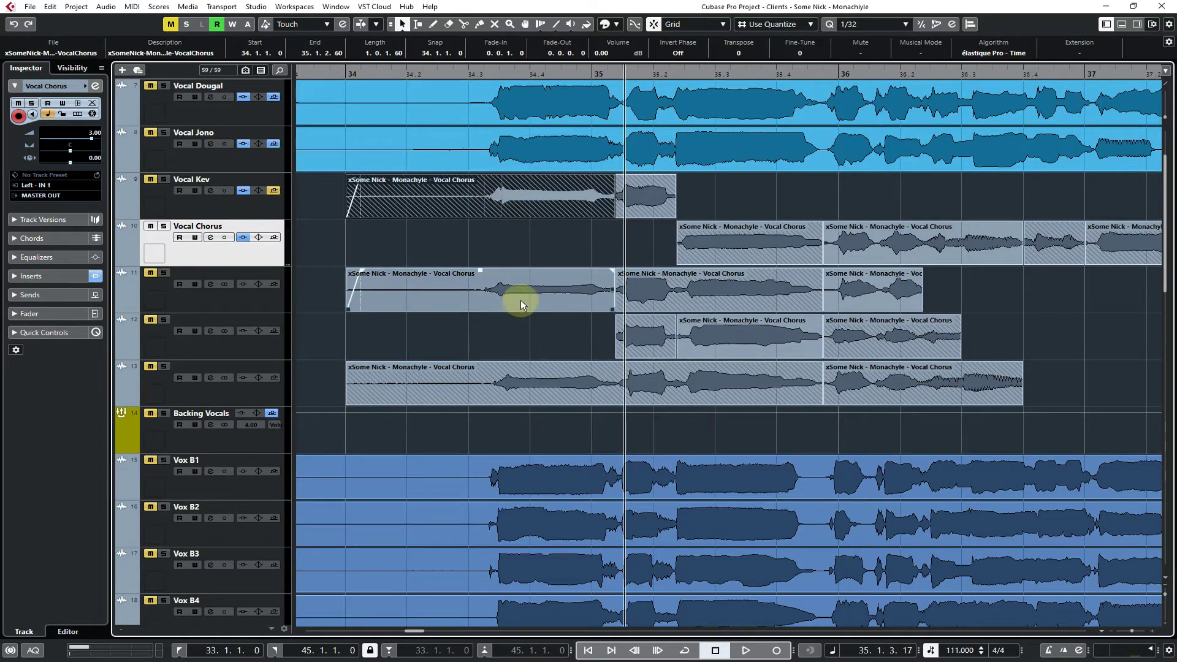
pyautogui.moveTo(525, 296); pyautogui.dragTo(517, 249)
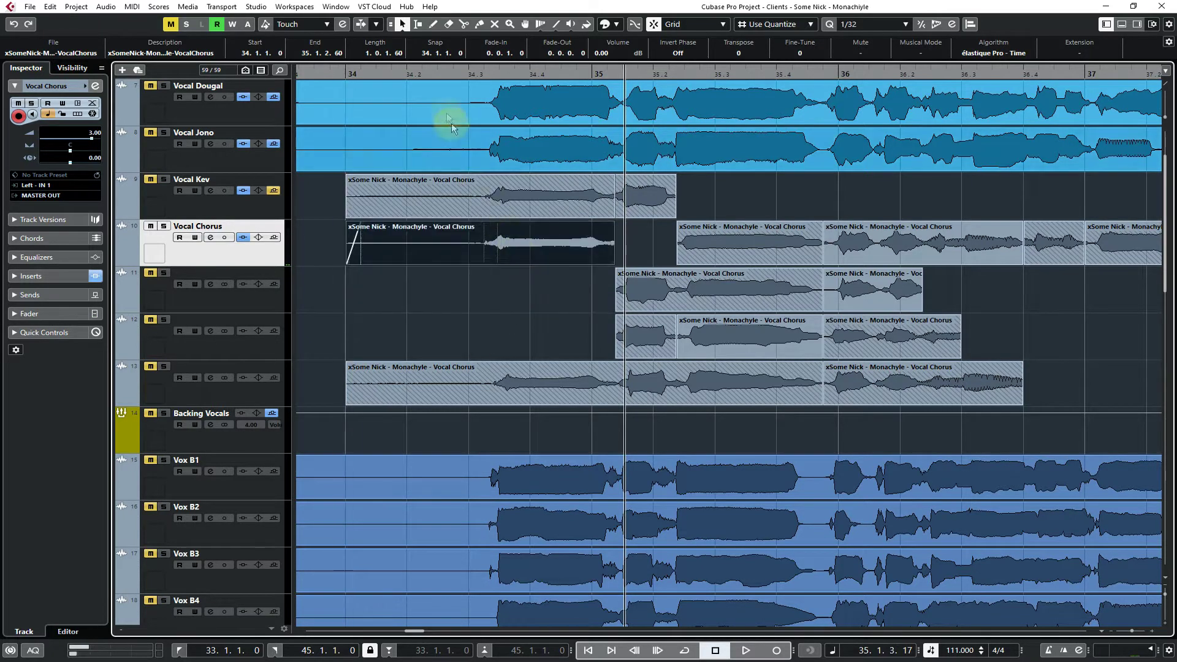
pyautogui.doubleClick(428, 76)
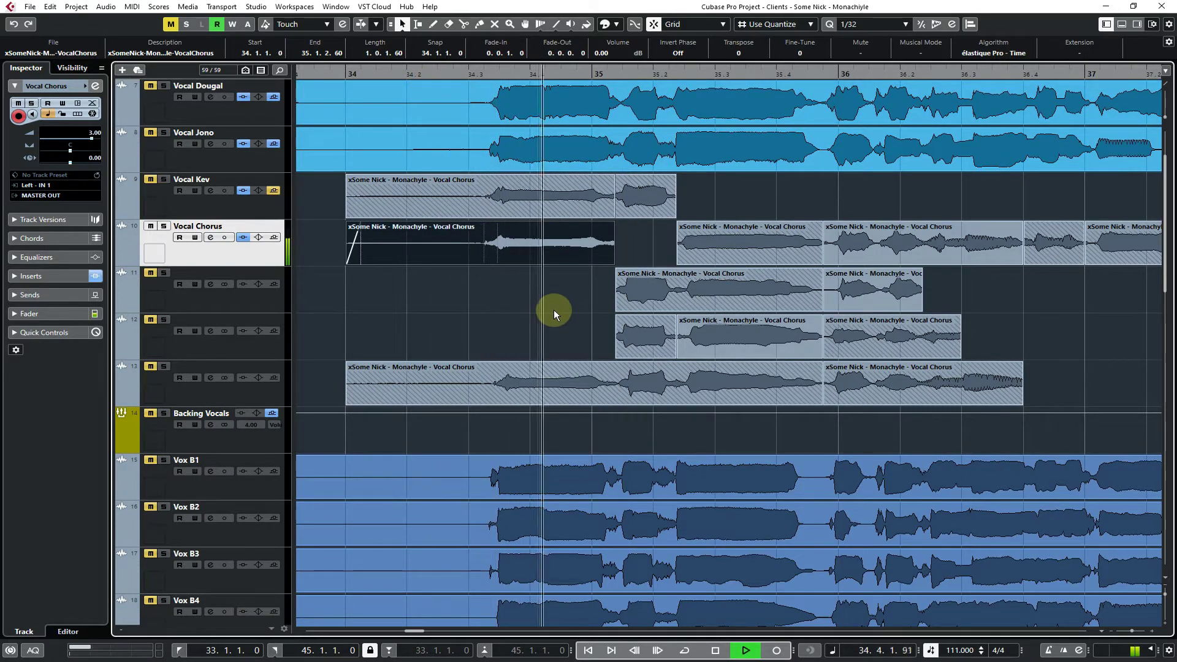
pyautogui.press('space')
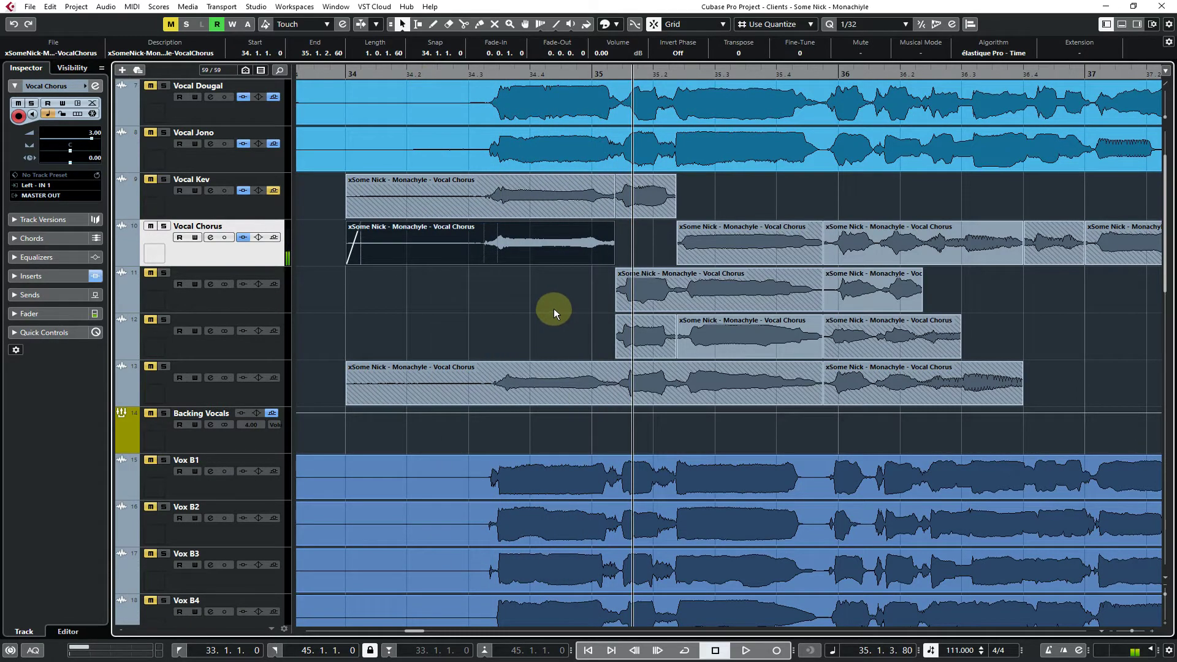
# Clear the opening take from Vocal Chorus, replace it with the top 34.1.1.0 take from track 13, and audition it
pyautogui.press('Delete')
pyautogui.moveTo(554, 381); pyautogui.dragTo(558, 245)
pyautogui.doubleClick(461, 75)
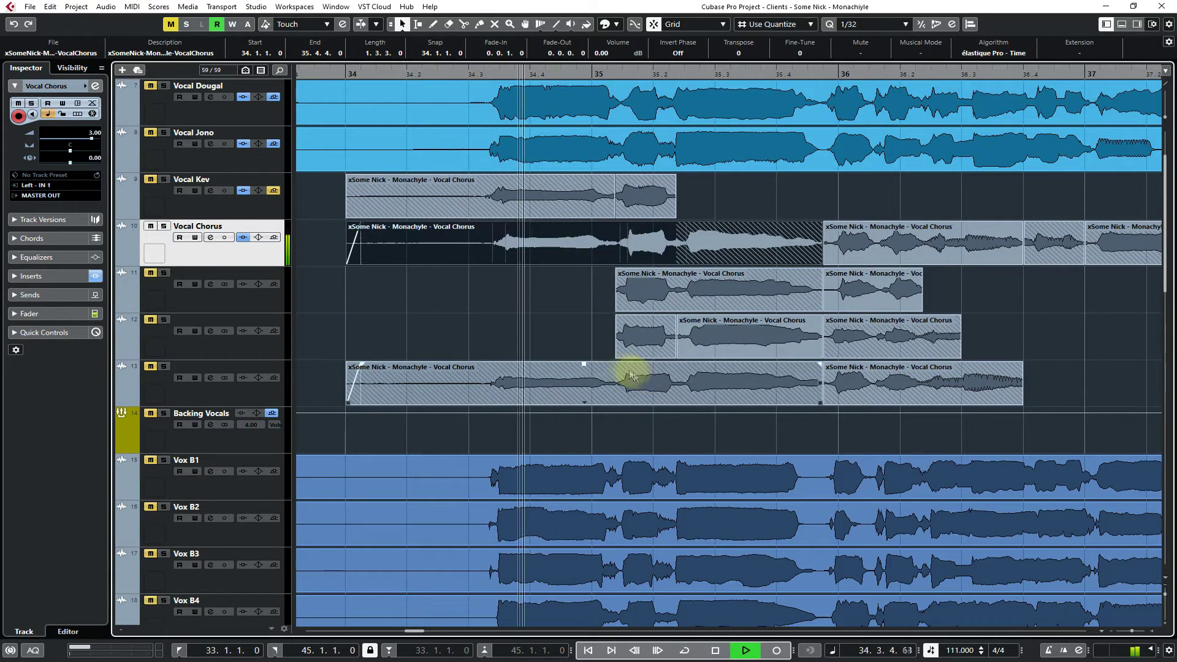
pyautogui.press('space')
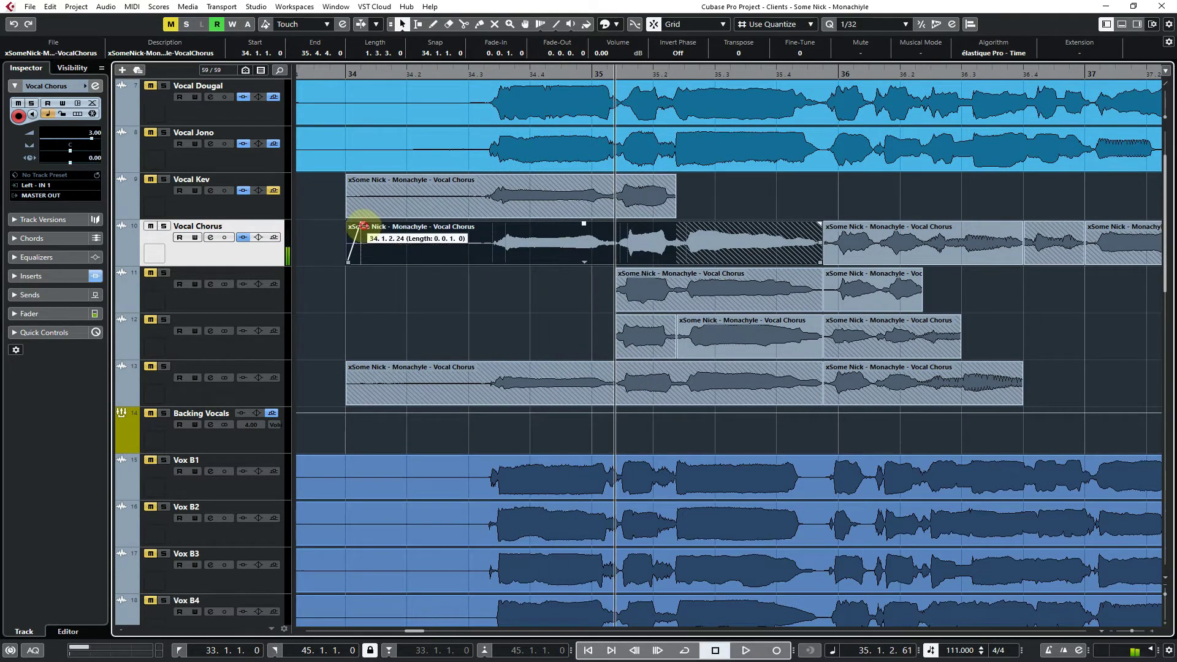
# Replace the opening Vocal Chorus take with the next long take from track 13 and play it from mid bar 34
pyautogui.moveTo(361, 226); pyautogui.dragTo(653, 283)
pyautogui.moveTo(517, 381); pyautogui.dragTo(523, 262)
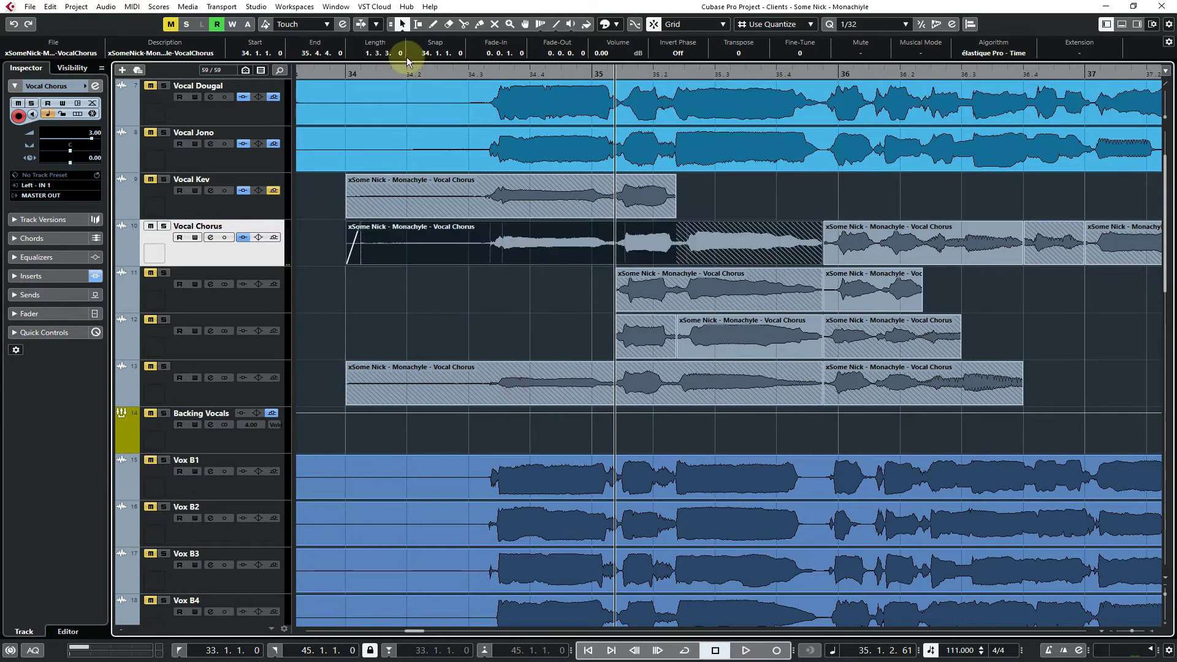
pyautogui.click(433, 76)
pyautogui.press('space')
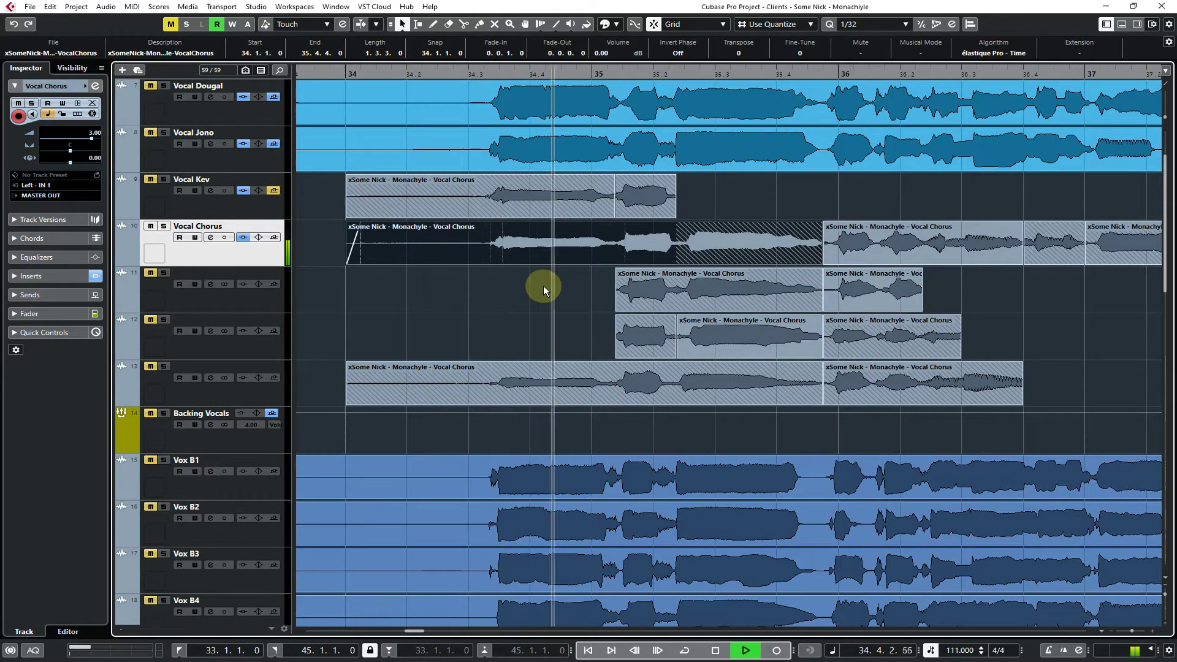
pyautogui.press('space')
# Set the long opening take aside on track 9, bring up another from track 13 to Vocal Chorus, and audition it twice
pyautogui.moveTo(542, 254); pyautogui.dragTo(537, 202)
pyautogui.moveTo(521, 386); pyautogui.dragTo(526, 255)
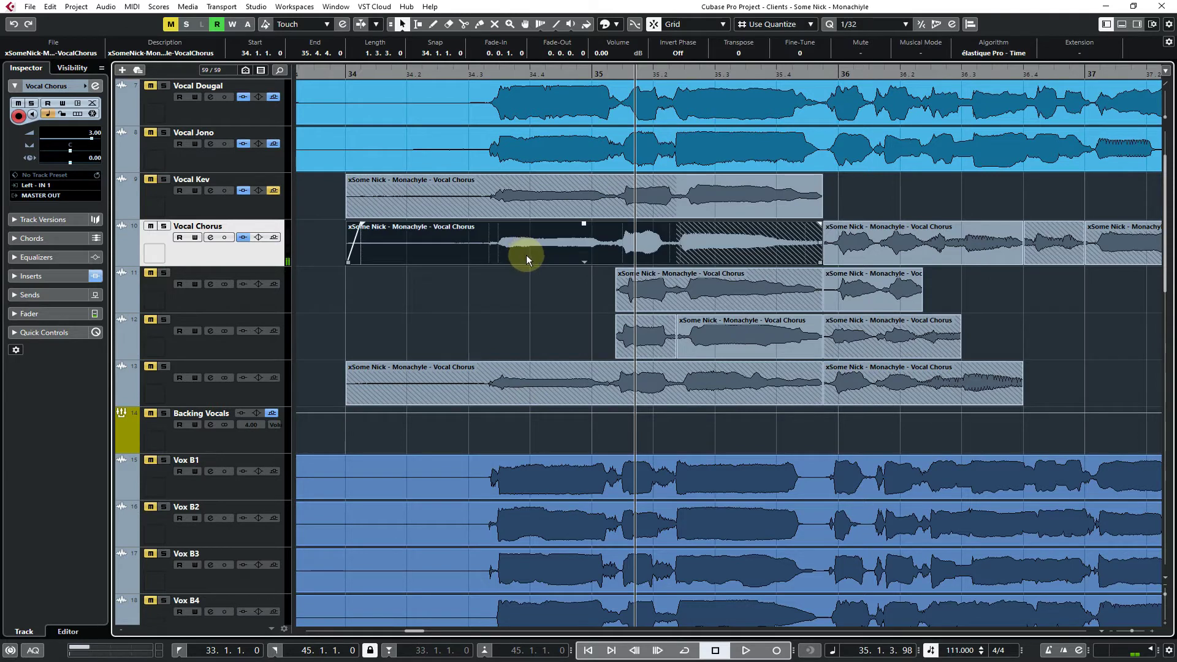
pyautogui.press('space')
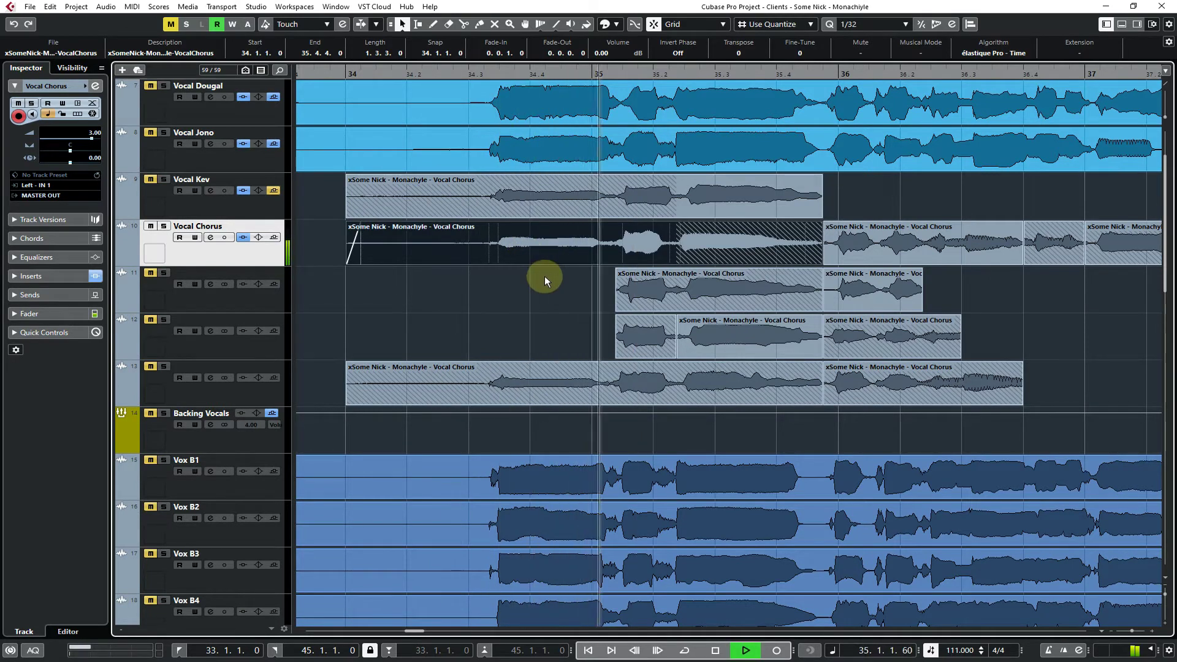
pyautogui.press('space')
pyautogui.press('space')
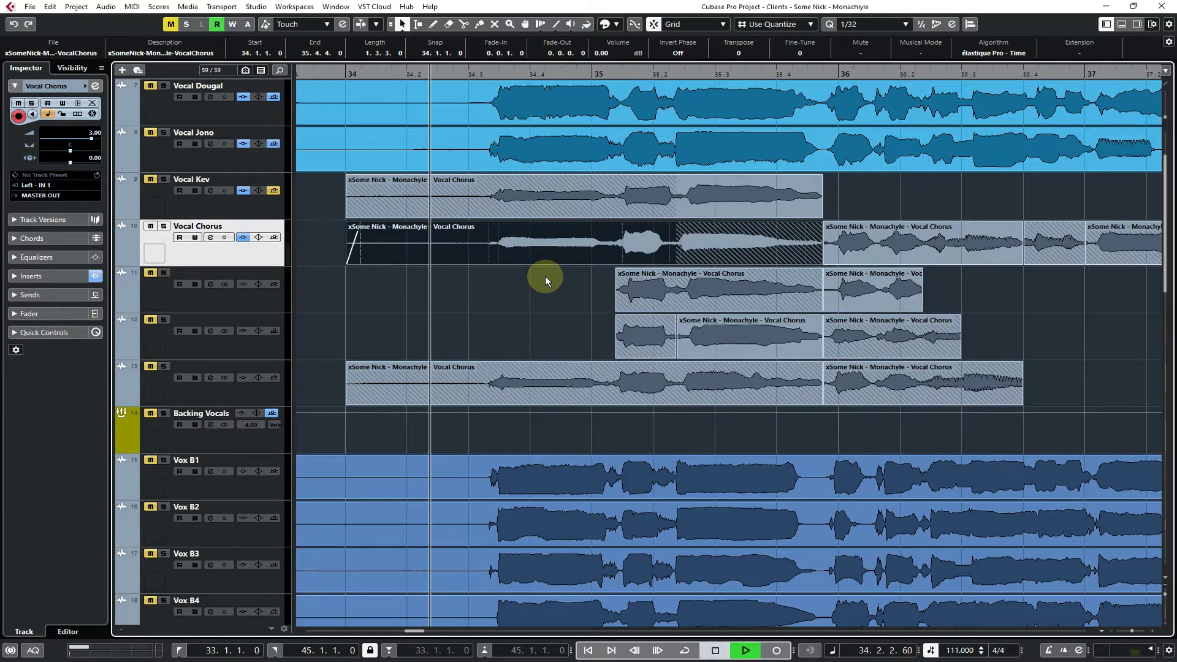
pyautogui.press('space')
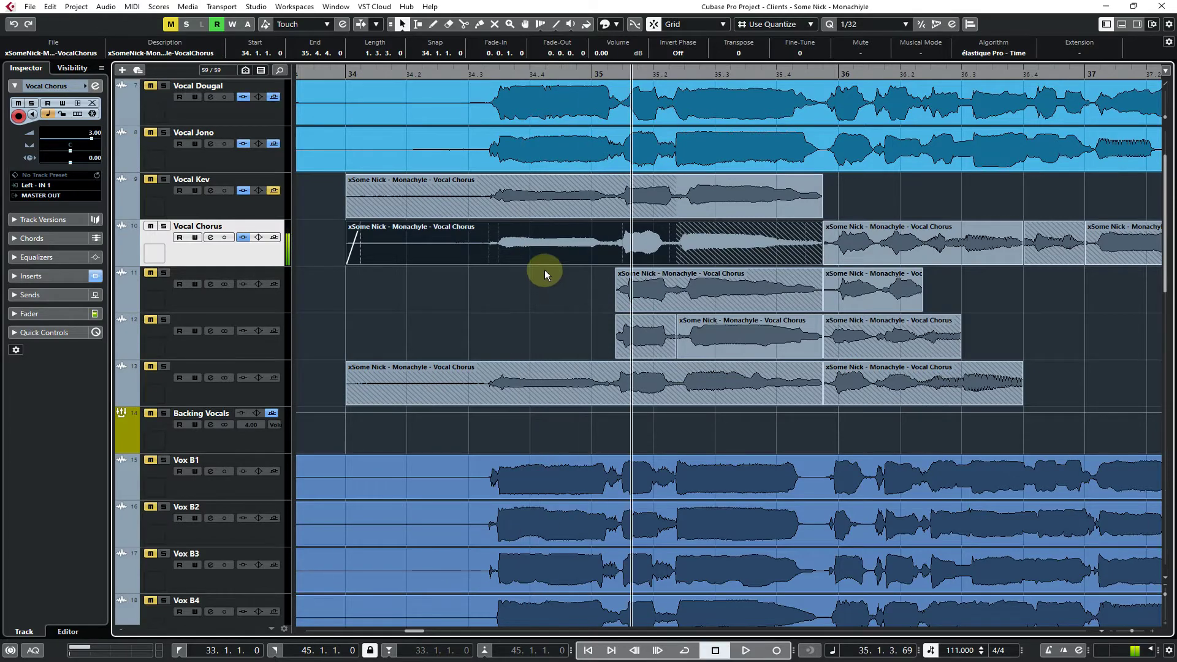
# Set the opening Vocal Chorus take aside on track 9, raise the next long take from track 13, and audition it
pyautogui.moveTo(549, 247); pyautogui.dragTo(547, 199)
pyautogui.moveTo(538, 382); pyautogui.dragTo(541, 243)
pyautogui.doubleClick(472, 76)
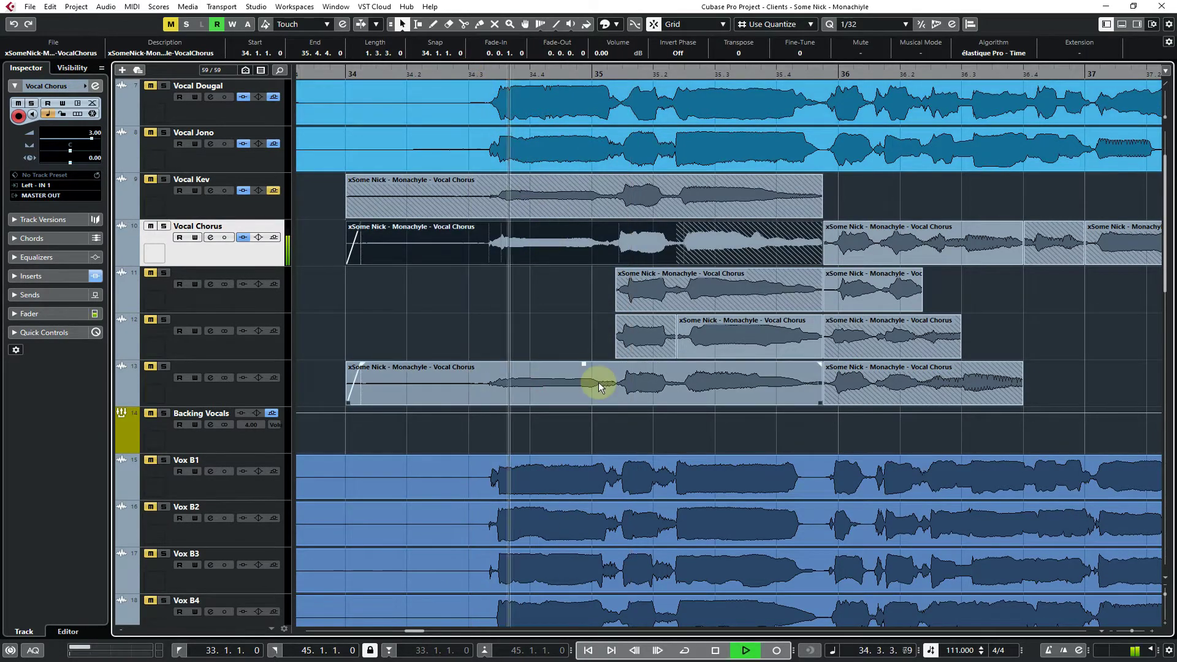
pyautogui.press('space')
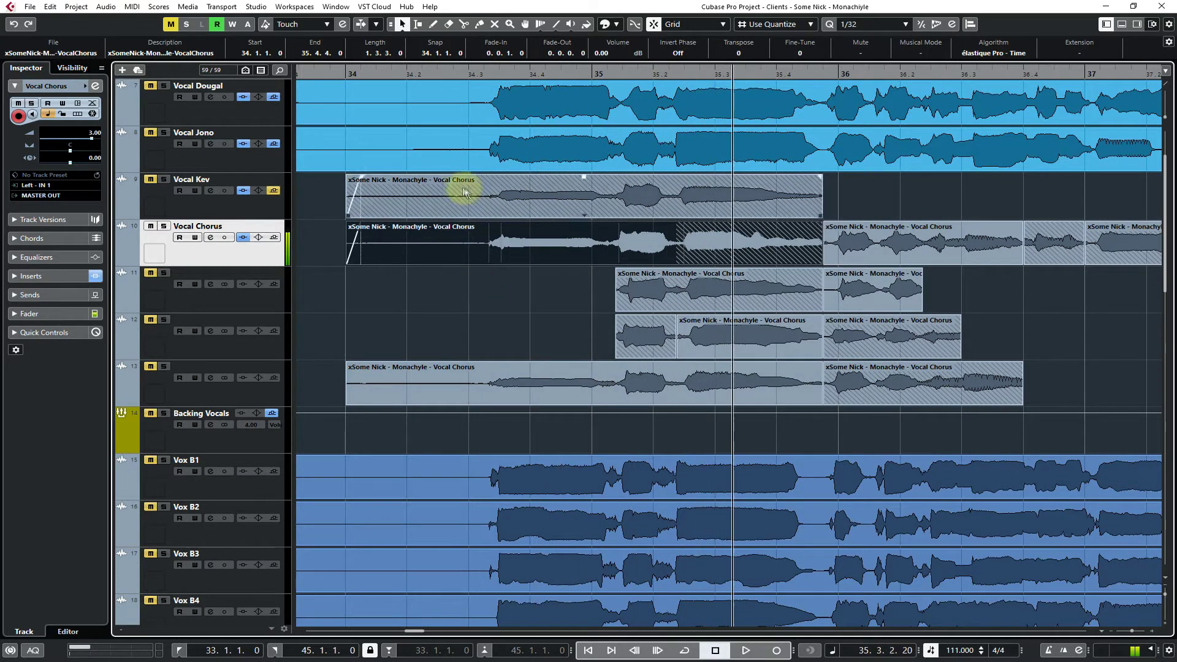
# Trim the opening take to start at 35.1.2.60, move it to track 11, and audition the last long take from track 13 on Vocal Chorus
pyautogui.moveTo(359, 225); pyautogui.dragTo(612, 255)
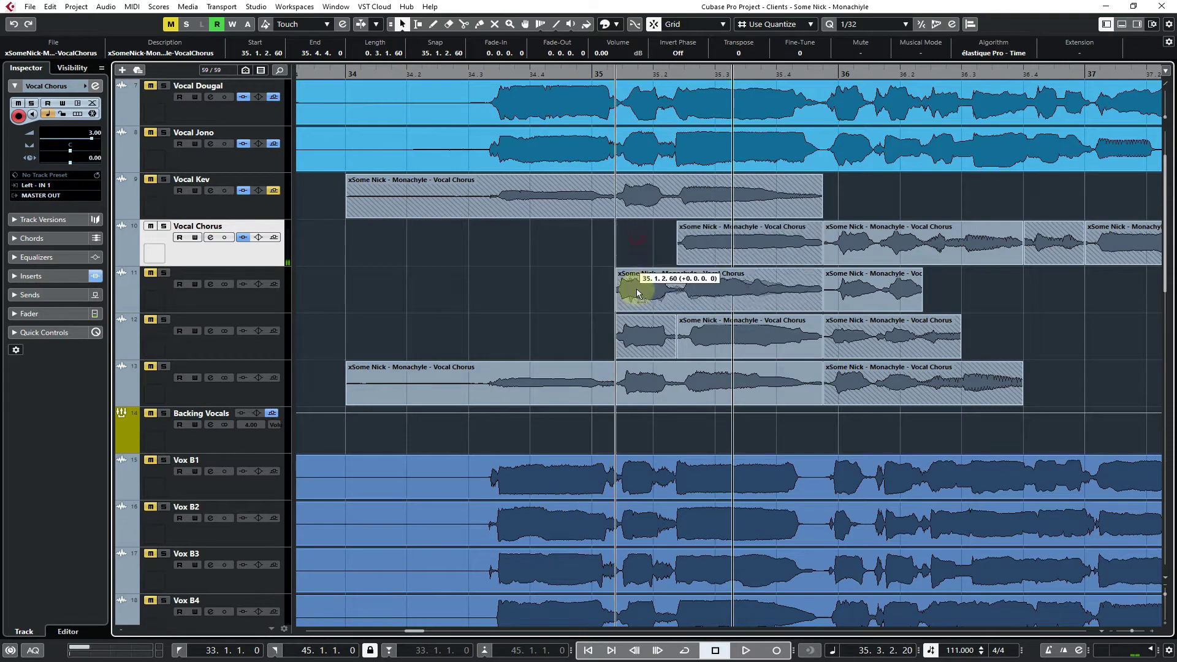
pyautogui.moveTo(480, 398); pyautogui.dragTo(500, 260)
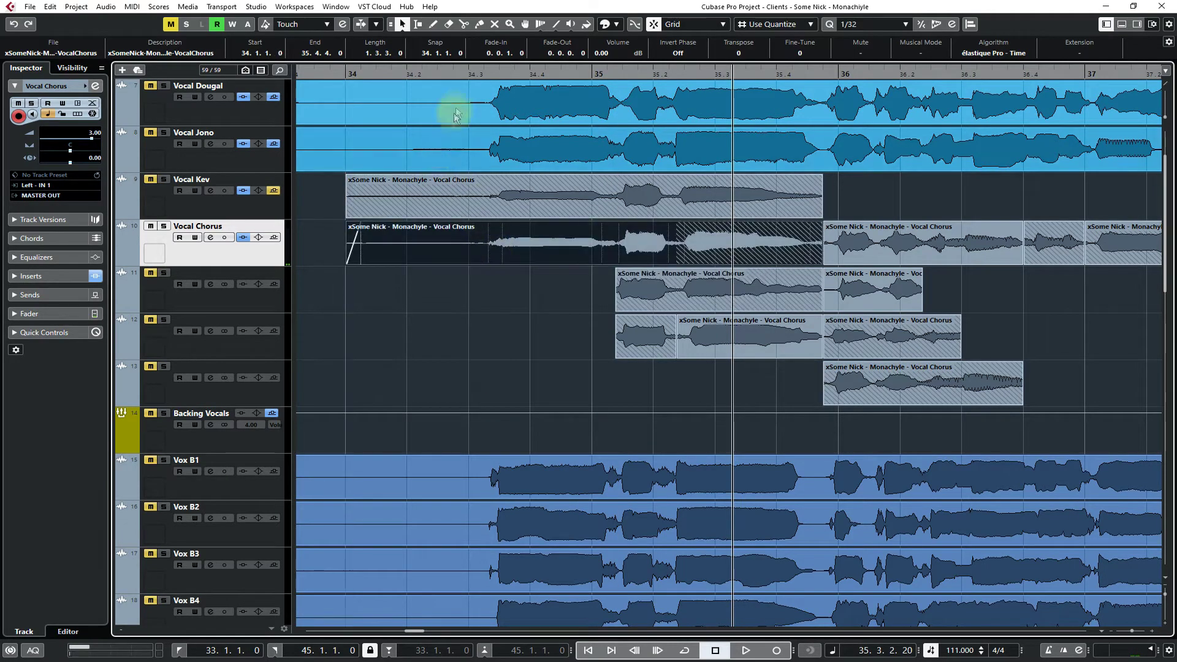
pyautogui.click(462, 72)
pyautogui.press('space')
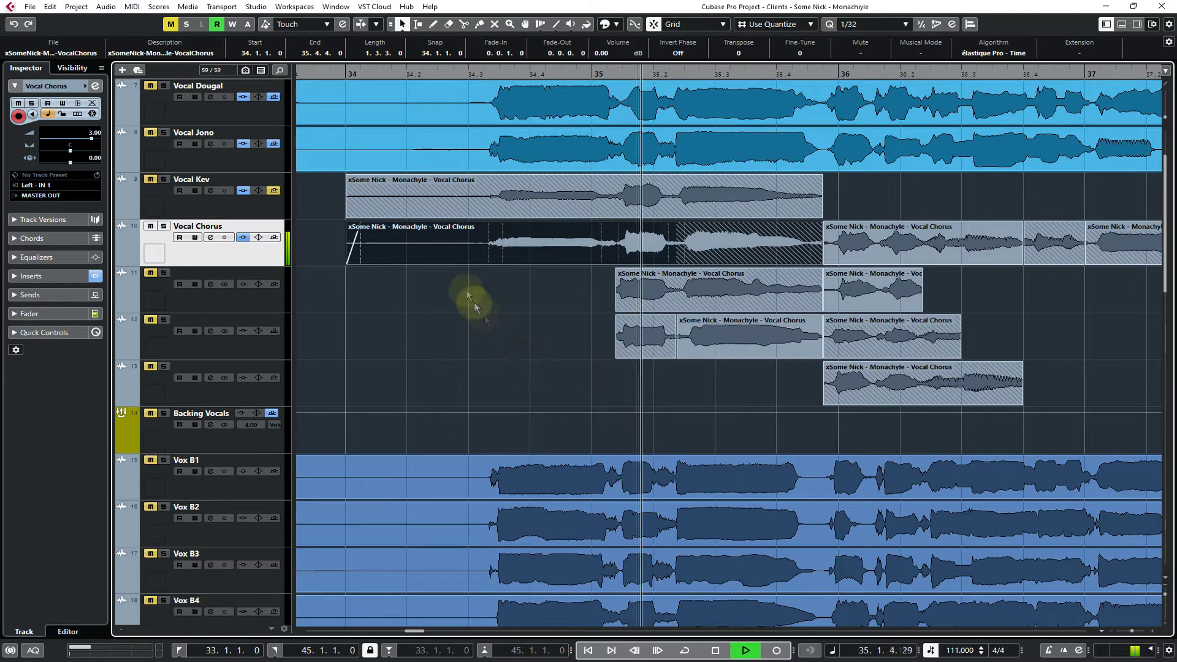
pyautogui.press('space')
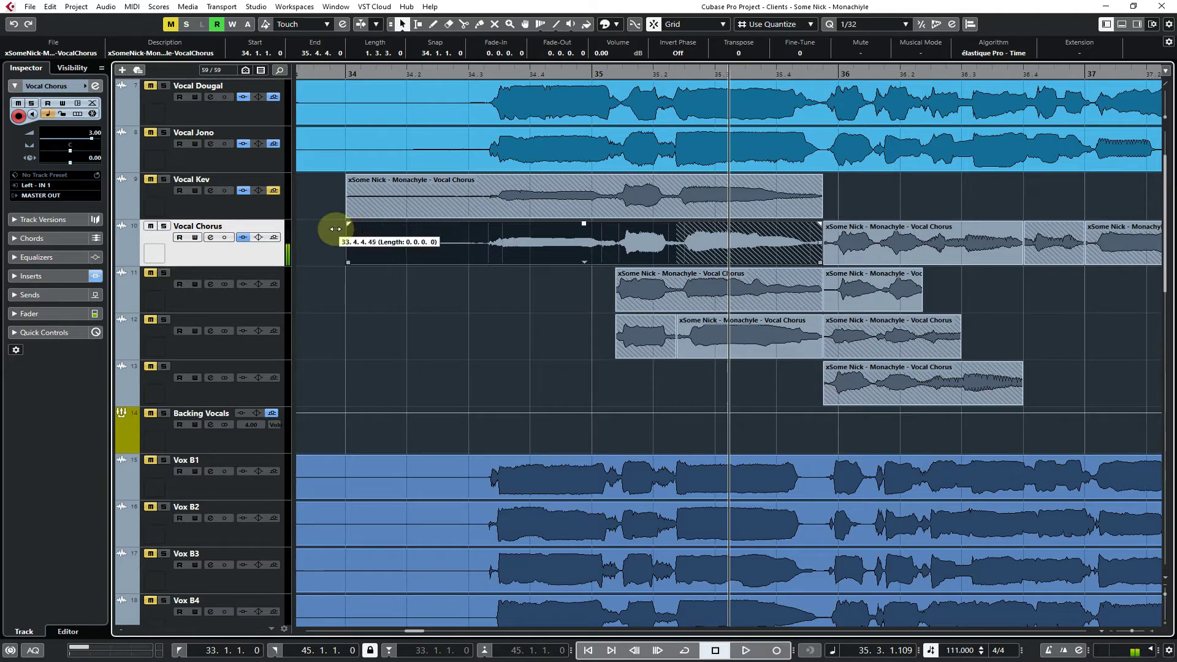
# Trim this take's start to 35.1.2.60 as well, set it on track 11, and bring the full-length take from track 9 to Vocal Chorus
pyautogui.click(341, 295)
pyautogui.moveTo(347, 262); pyautogui.dragTo(638, 299)
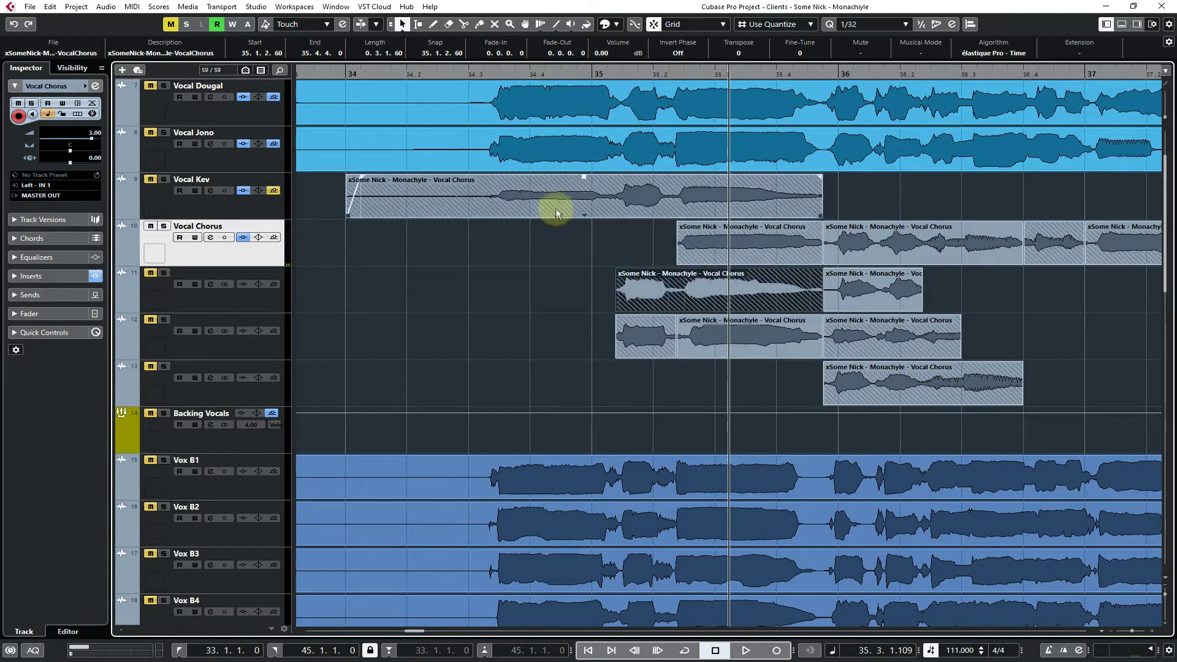
pyautogui.moveTo(583, 211); pyautogui.dragTo(544, 206)
pyautogui.click(530, 332)
pyautogui.moveTo(533, 249); pyautogui.dragTo(504, 277)
pyautogui.hotkey('ctrl', 'z')
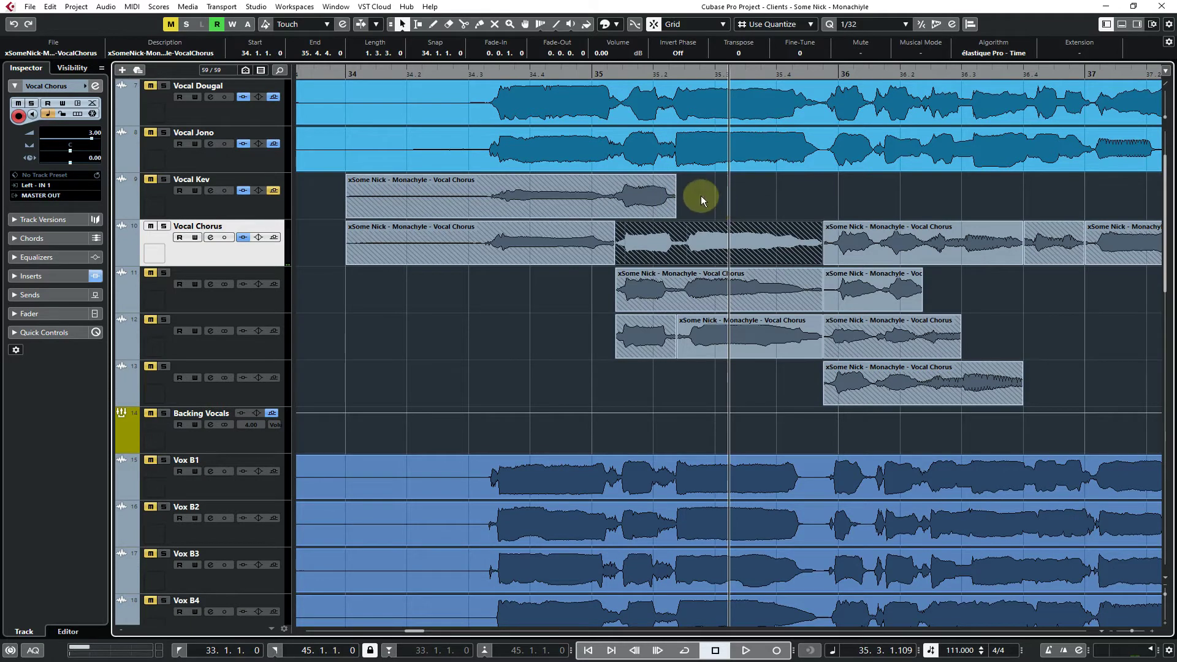
# Move the opening take that ends at 35.2.2.60 from track 9 down to track 13
pyautogui.click(701, 196)
pyautogui.click(498, 199)
pyautogui.moveTo(487, 198); pyautogui.dragTo(519, 216)
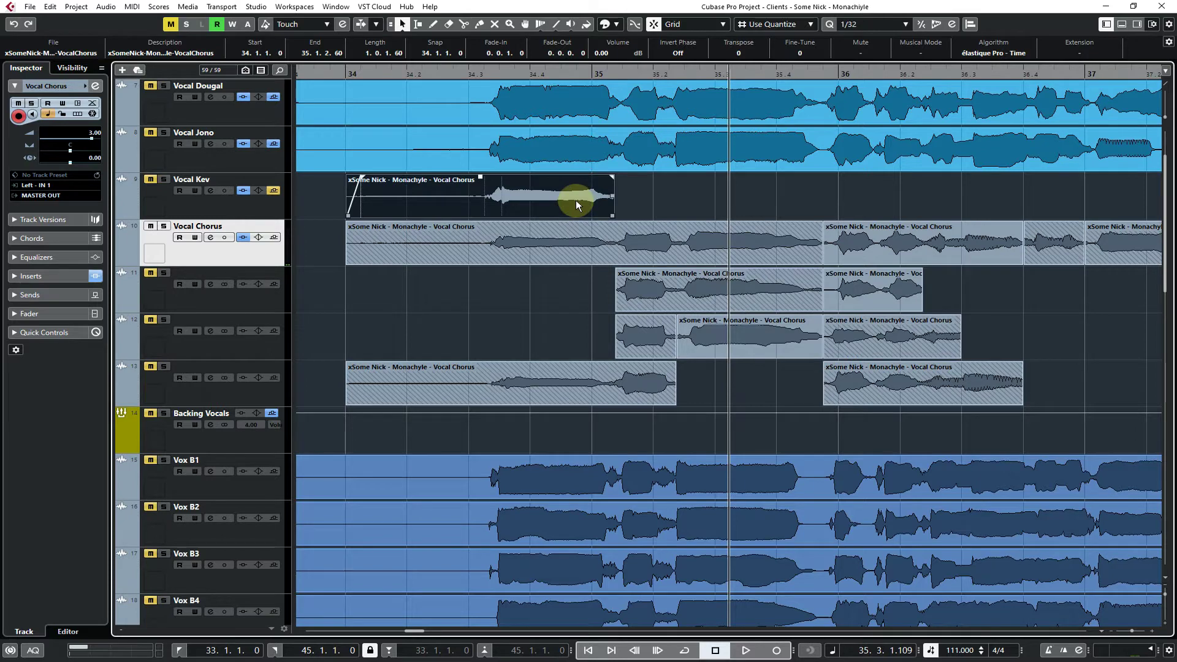
# Split the long takes on Vocal Chorus and track 13 at 35.1.2.60
pyautogui.press('3')
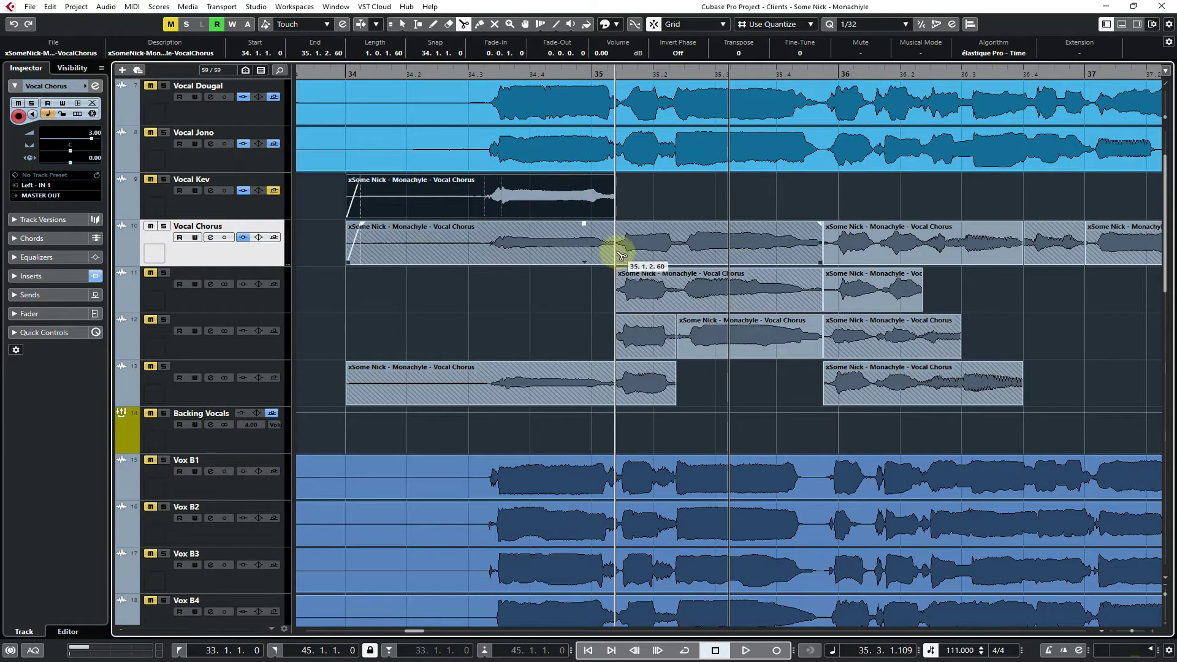
pyautogui.click(619, 255)
pyautogui.click(617, 392)
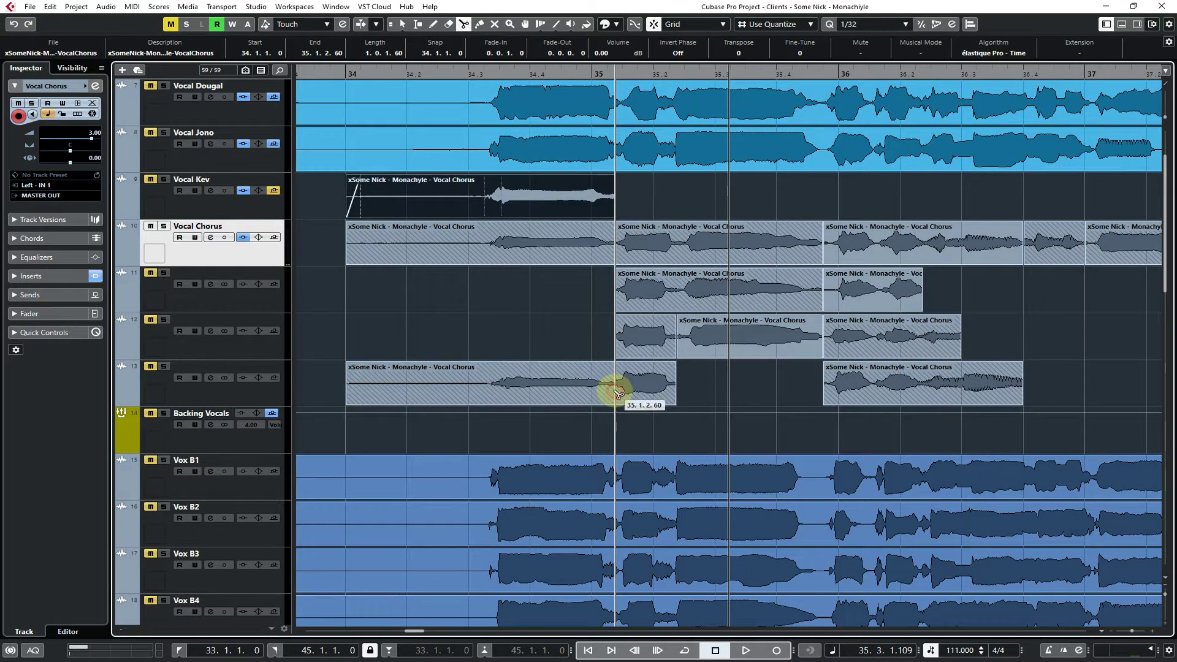
pyautogui.rightClick(711, 384)
pyautogui.click(711, 383)
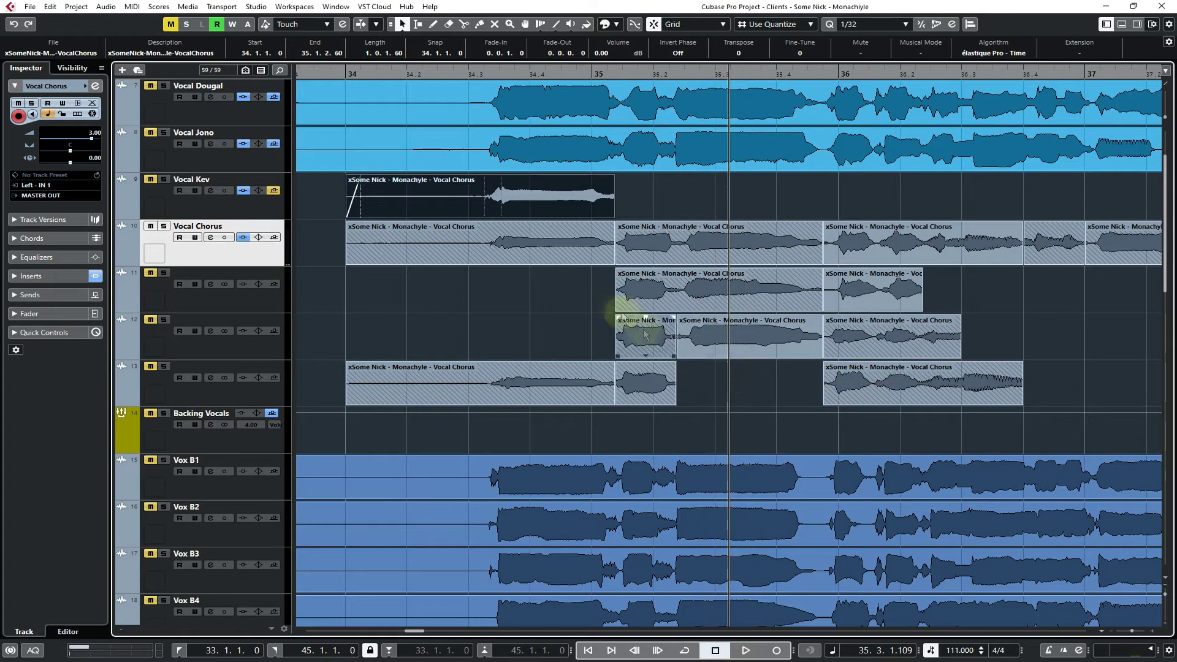
# Gather the opening takes from tracks 9 and 13 on Vocal Chorus and audition the top one
pyautogui.click(549, 276)
pyautogui.moveTo(541, 249)
pyautogui.mouseDown()
pyautogui.moveTo(517, 334)
pyautogui.moveTo(527, 388)
pyautogui.moveTo(519, 244)
pyautogui.mouseUp()
pyautogui.click(523, 289)
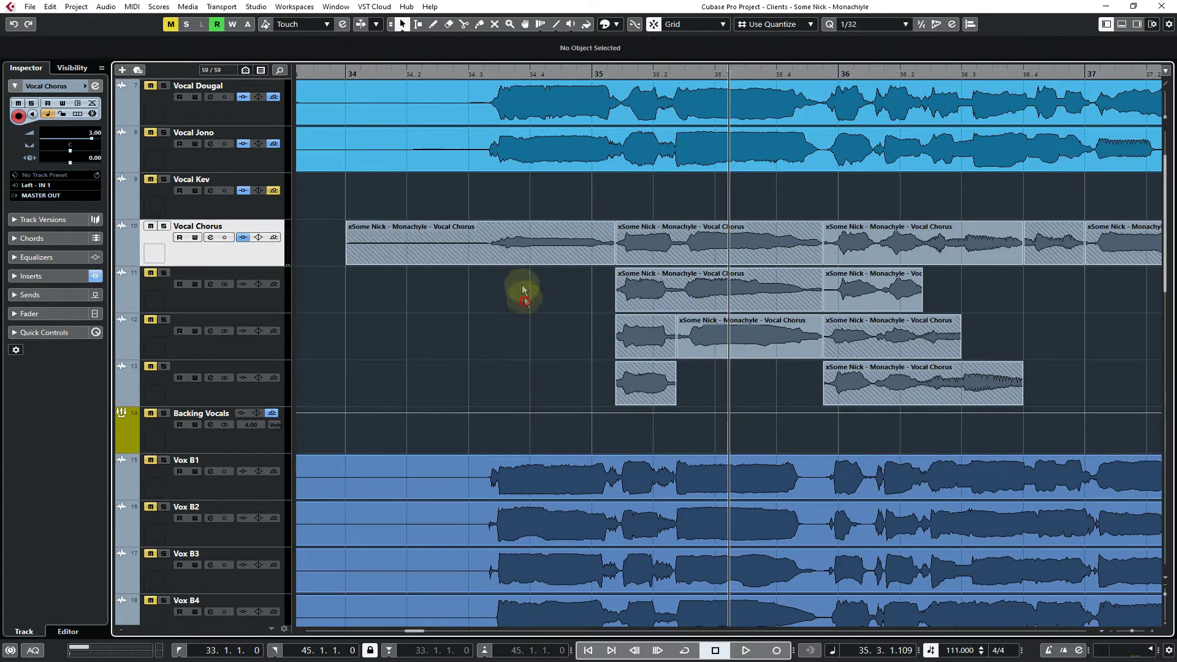
pyautogui.click(482, 69)
pyautogui.press('space')
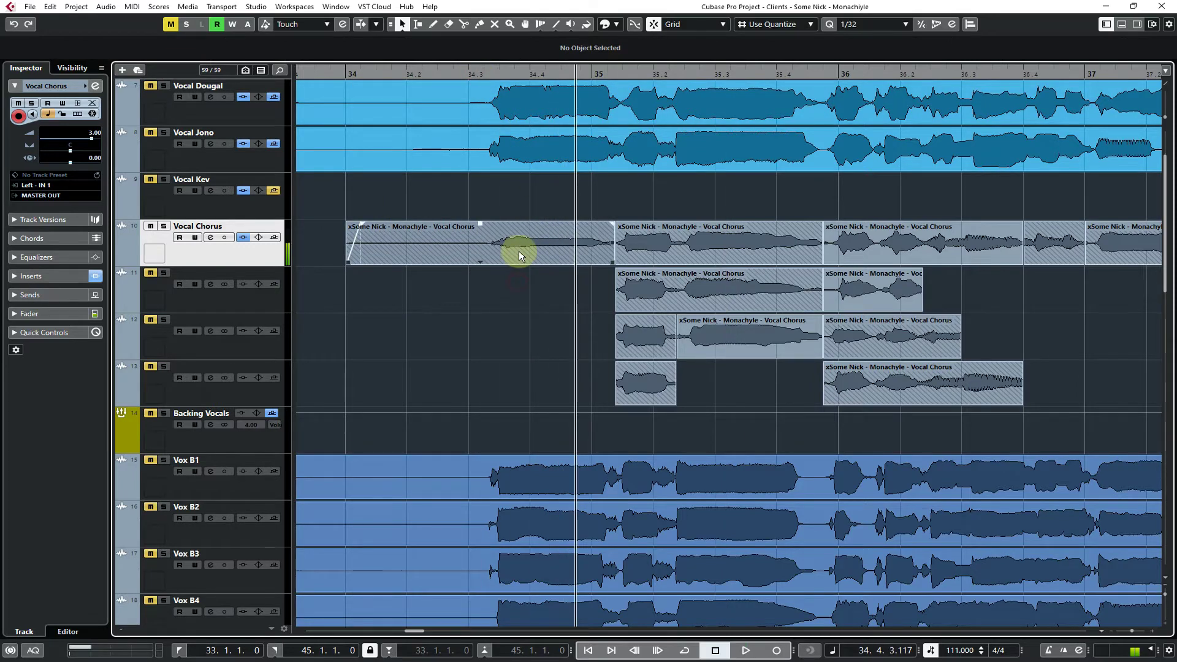
# Set the top opening take aside on track 11 and audition the one beneath it
pyautogui.moveTo(518, 251); pyautogui.dragTo(519, 298)
pyautogui.click(470, 72)
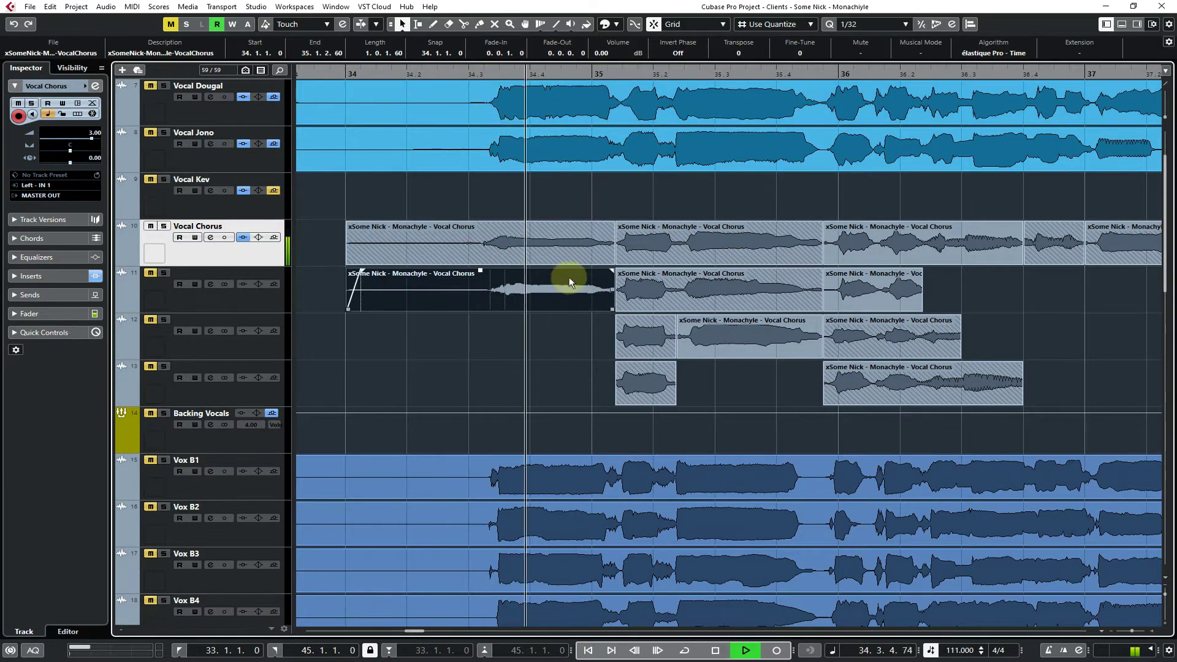
pyautogui.press('space')
# Set the current opening take aside on track 12 and audition the next one on Vocal Chorus
pyautogui.moveTo(546, 254); pyautogui.dragTo(544, 344)
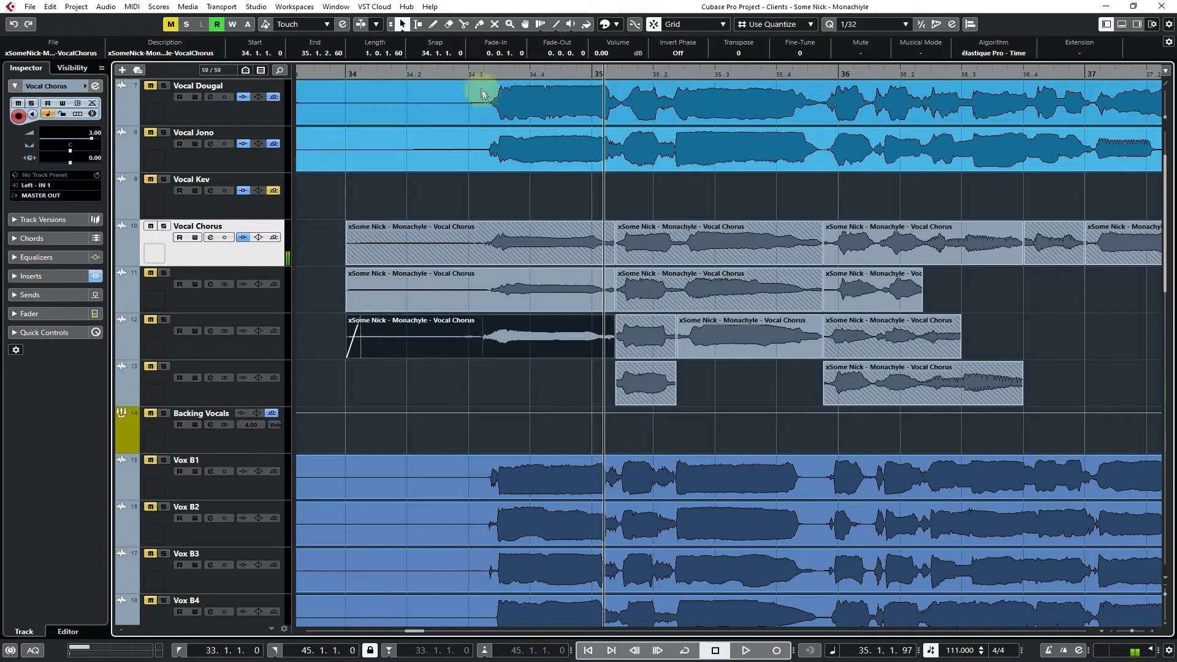
pyautogui.click(469, 71)
pyautogui.press('space')
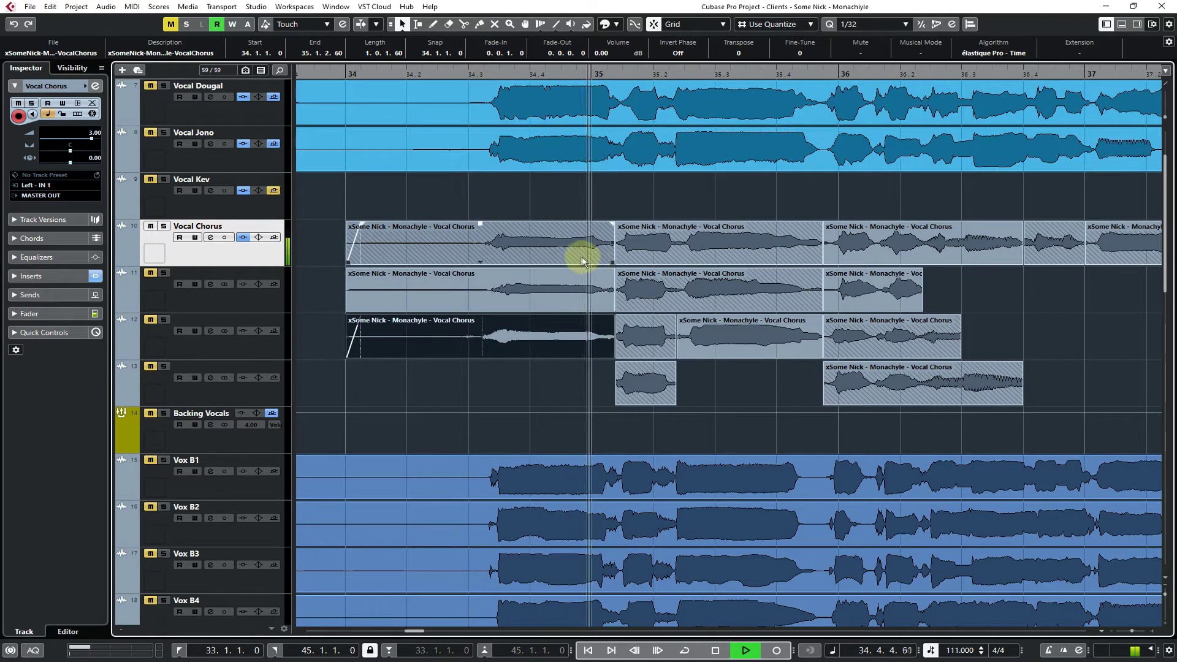
pyautogui.press('space')
# Set two more opening takes aside on track 11 one after the other, auditioning the next Vocal Chorus take each time
pyautogui.moveTo(559, 244); pyautogui.dragTo(566, 289)
pyautogui.click(465, 73)
pyautogui.press('space')
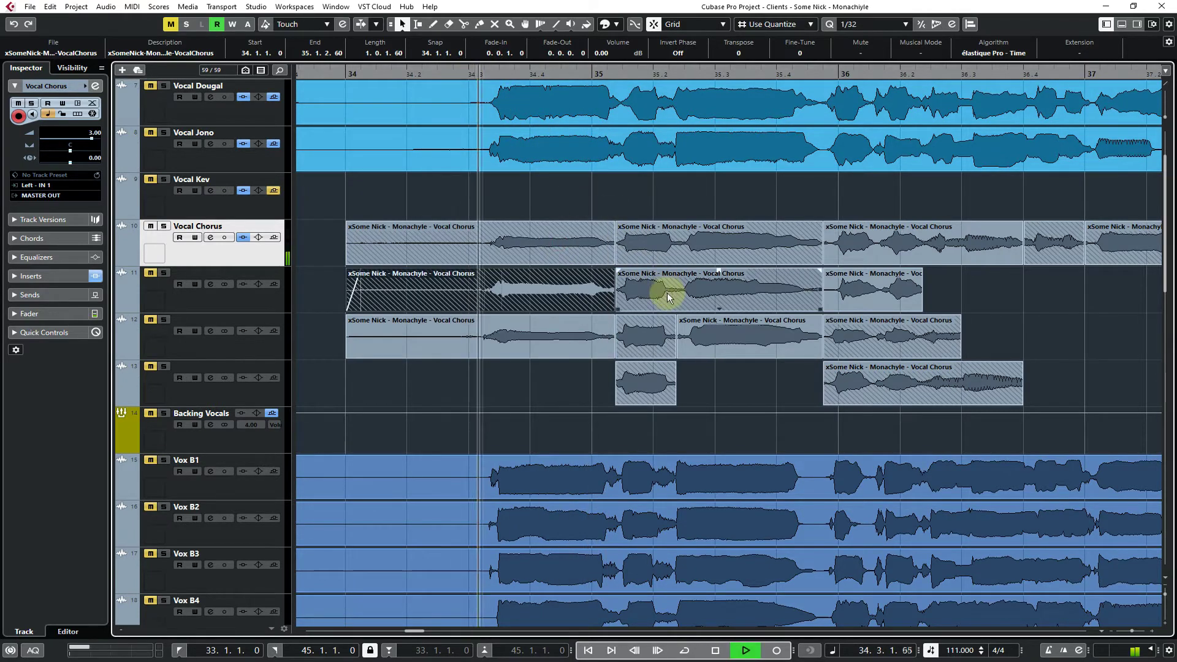
pyautogui.press('space')
pyautogui.moveTo(555, 244); pyautogui.dragTo(557, 293)
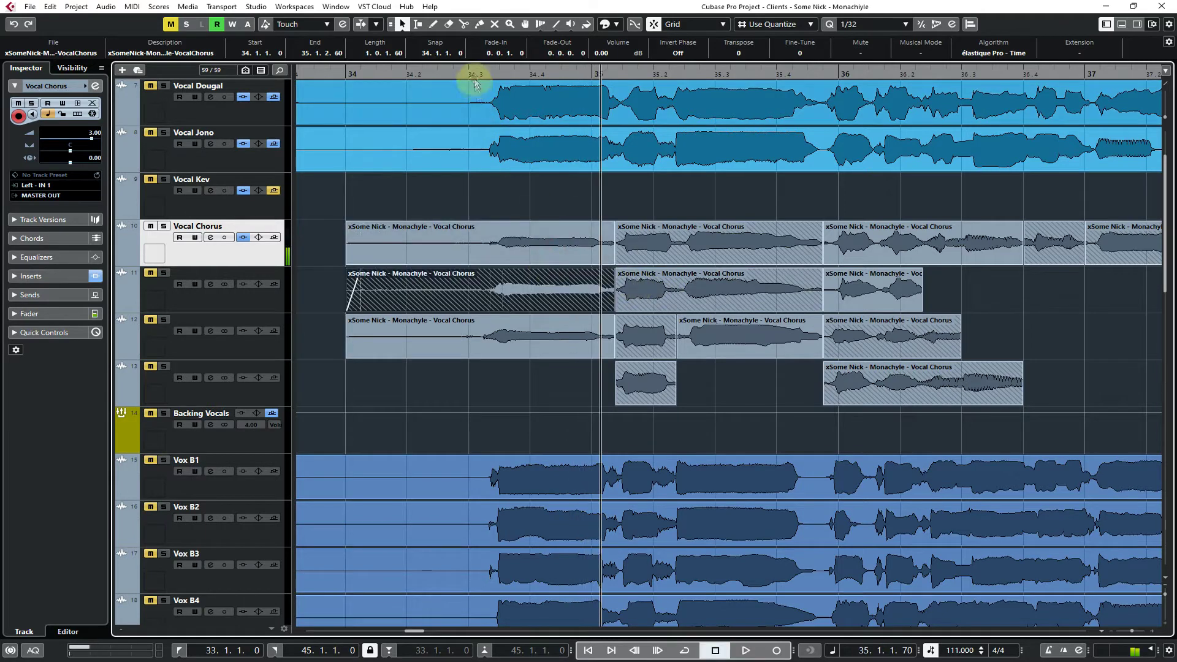
pyautogui.click(473, 72)
pyautogui.press('space')
pyautogui.press('space')
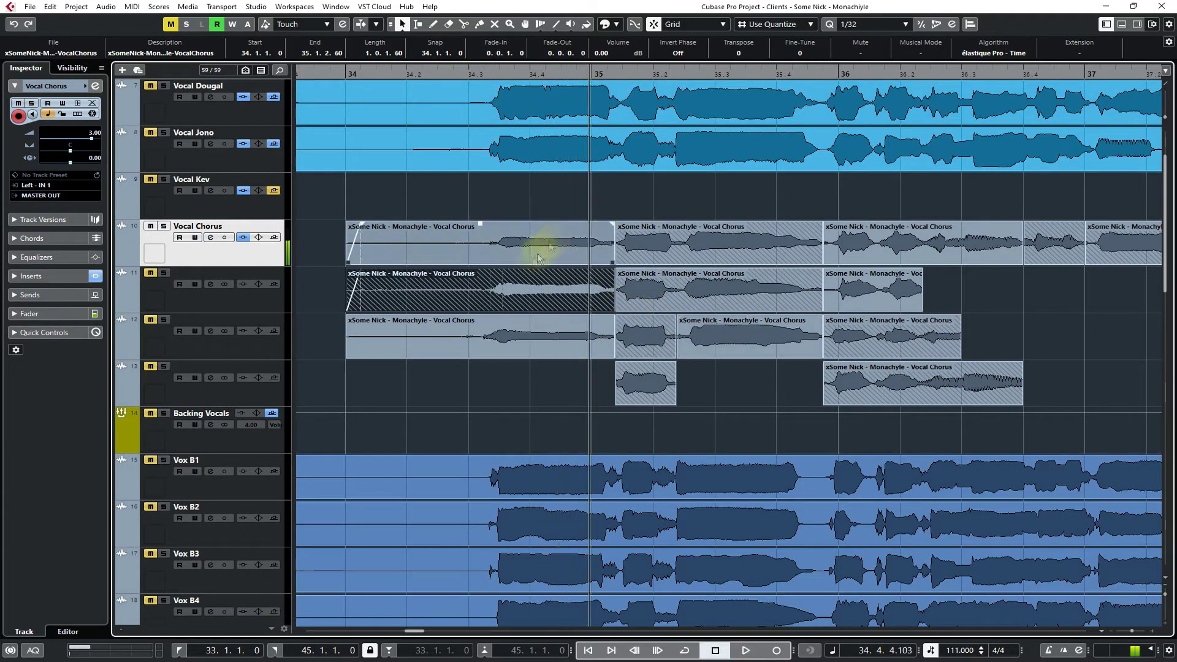
# Return the track 11 opening takes to Vocal Chorus, place the track 12 take on top, and play it from beat 34.3
pyautogui.click(334, 290)
pyautogui.moveTo(456, 289); pyautogui.dragTo(460, 249)
pyautogui.moveTo(485, 335); pyautogui.dragTo(494, 255)
pyautogui.click(468, 75)
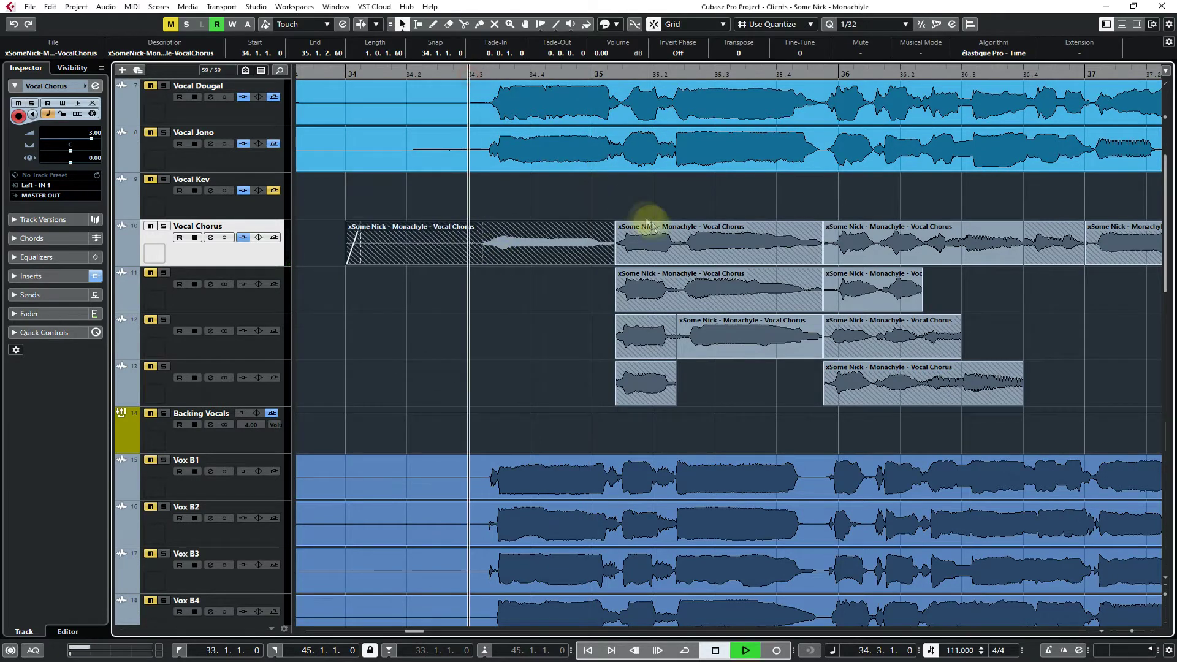
pyautogui.press('space')
pyautogui.click(730, 255)
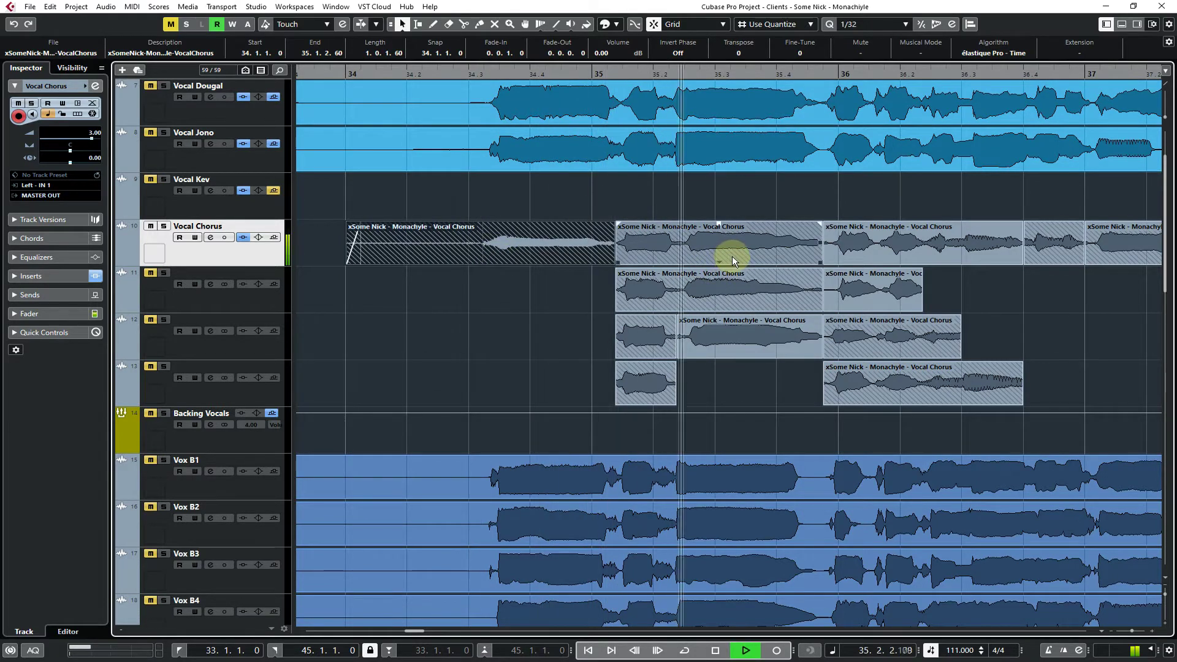
pyautogui.press('space')
# Split the stacked 35.1.2.60 takes on Vocal Chorus and track 11 at 35.2.2.60
pyautogui.click(712, 197)
pyautogui.moveTo(731, 341); pyautogui.dragTo(730, 341)
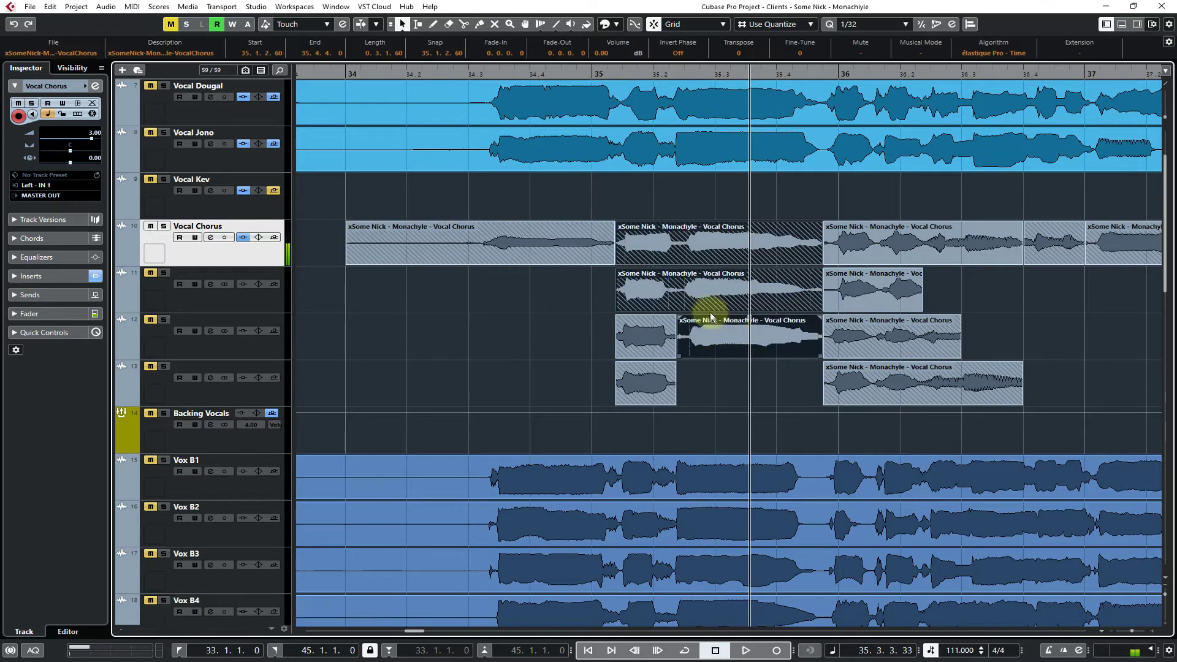
pyautogui.press('3')
pyautogui.click(677, 296)
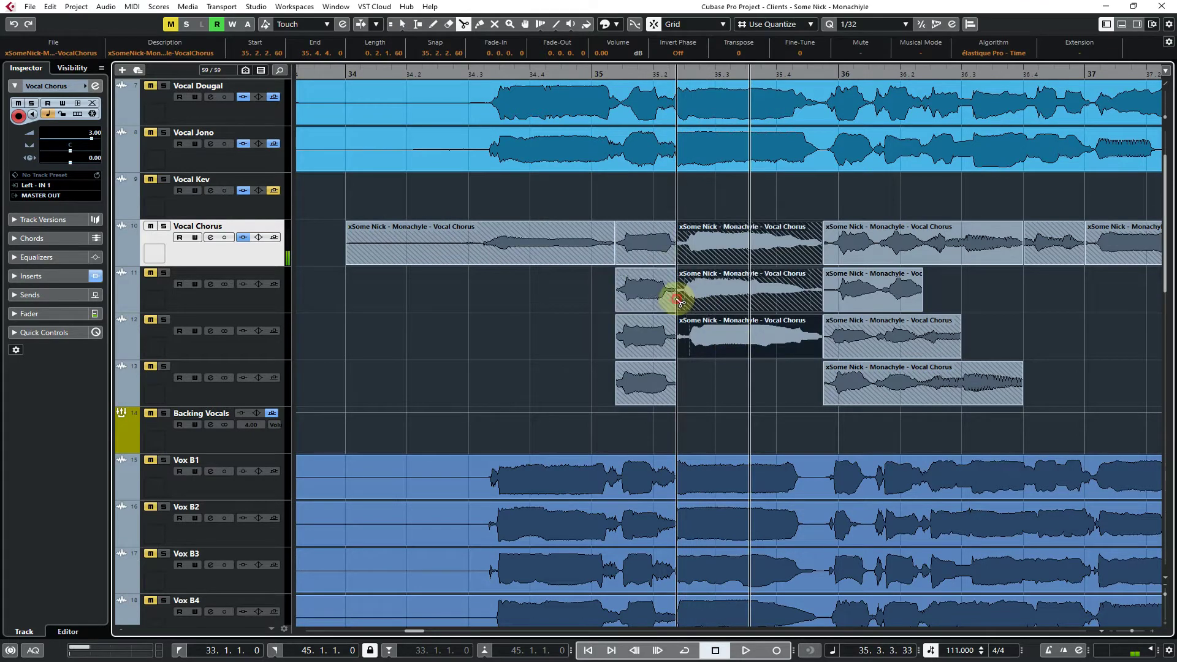
pyautogui.rightClick(701, 200)
pyautogui.click(702, 197)
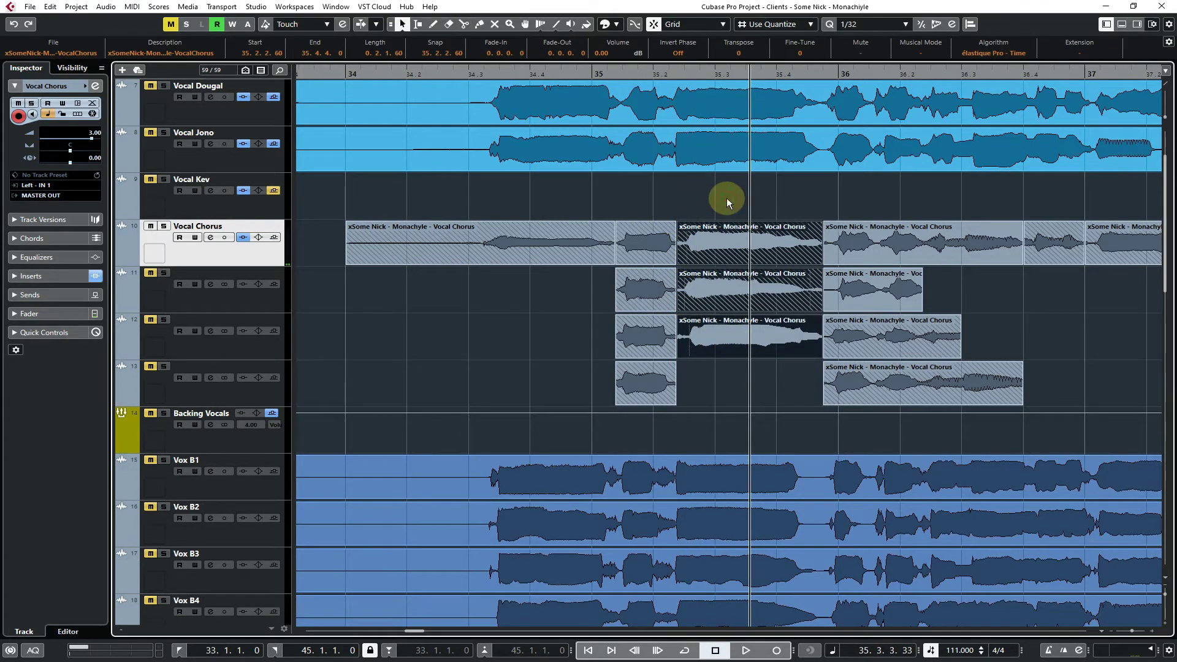
pyautogui.click(727, 198)
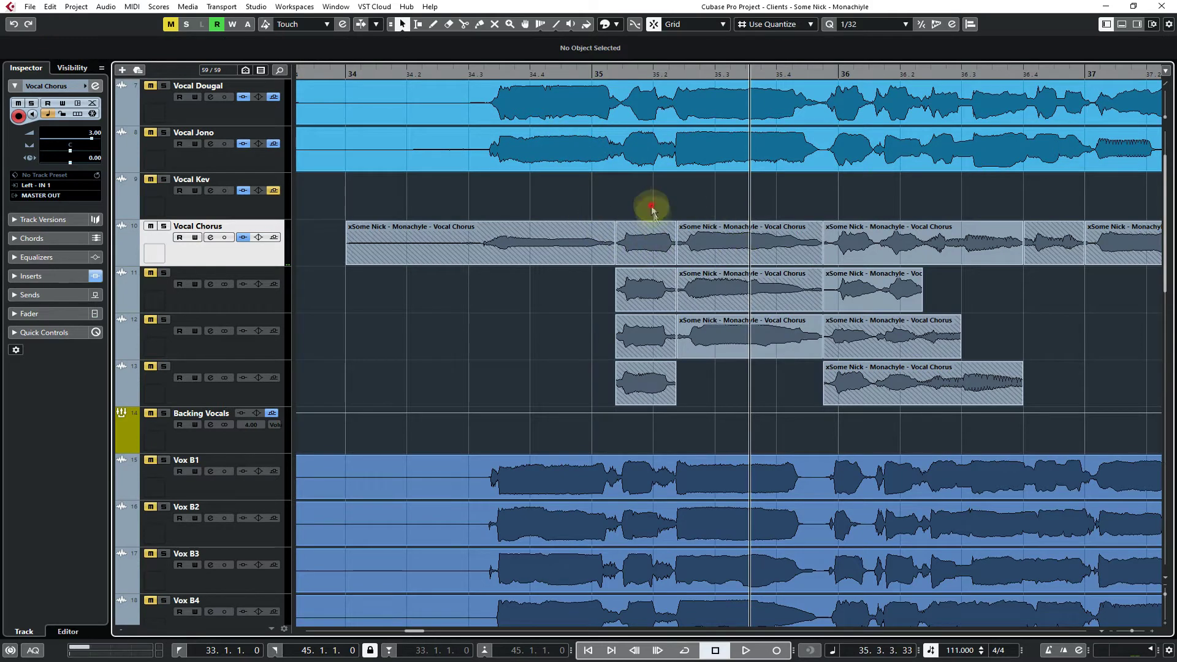
# Stack all the short 35.1.2.60 takes on track 13 and all the 35.2.2.60 takes on track 12
pyautogui.click(655, 245)
pyautogui.moveTo(655, 293); pyautogui.dragTo(645, 337)
pyautogui.moveTo(646, 380); pyautogui.dragTo(647, 380)
pyautogui.moveTo(702, 294); pyautogui.dragTo(713, 336)
pyautogui.moveTo(668, 234); pyautogui.dragTo(744, 336)
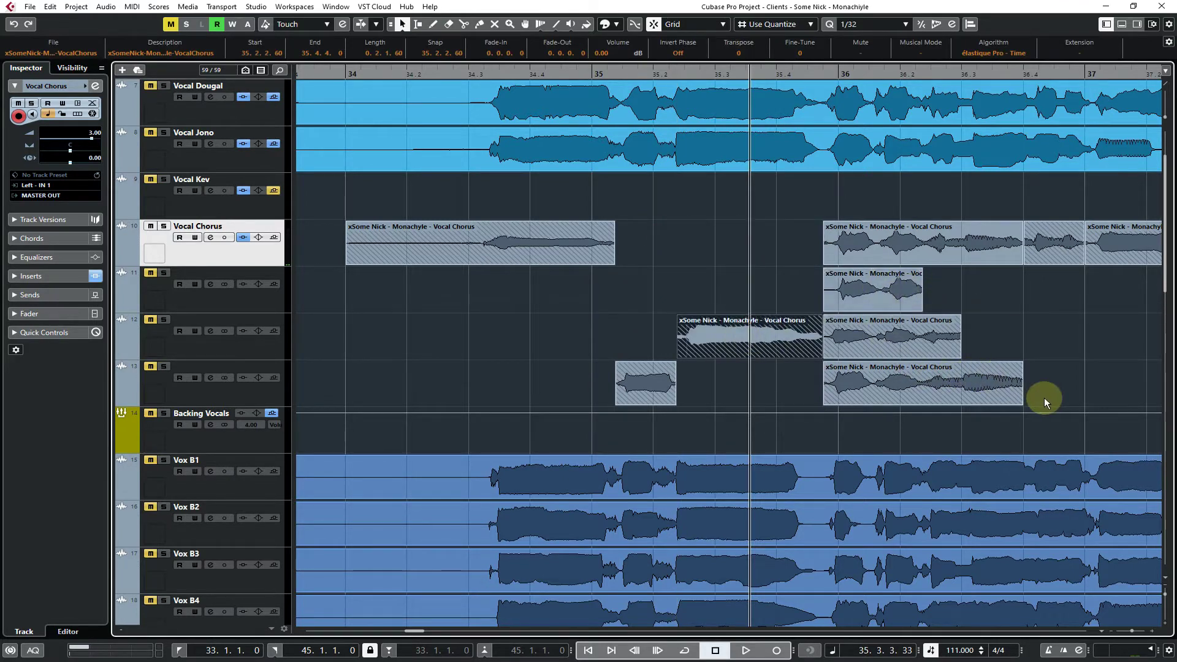
# Raise the 35.4.4.0 take from track 13 and the top 35.1.2.60 and 35.2.2.60 takes to Vocal Chorus, and play the phrase
pyautogui.moveTo(906, 388); pyautogui.dragTo(907, 258)
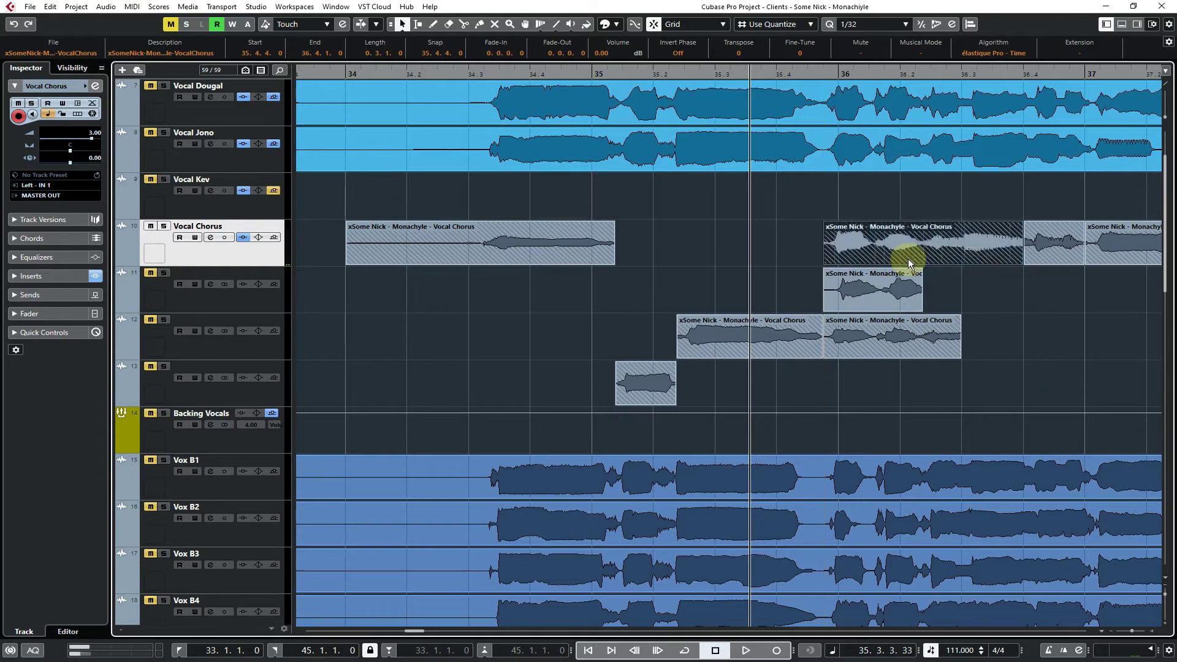
pyautogui.moveTo(642, 379); pyautogui.dragTo(640, 246)
pyautogui.moveTo(711, 344); pyautogui.dragTo(722, 238)
pyautogui.click(470, 74)
pyautogui.press('space')
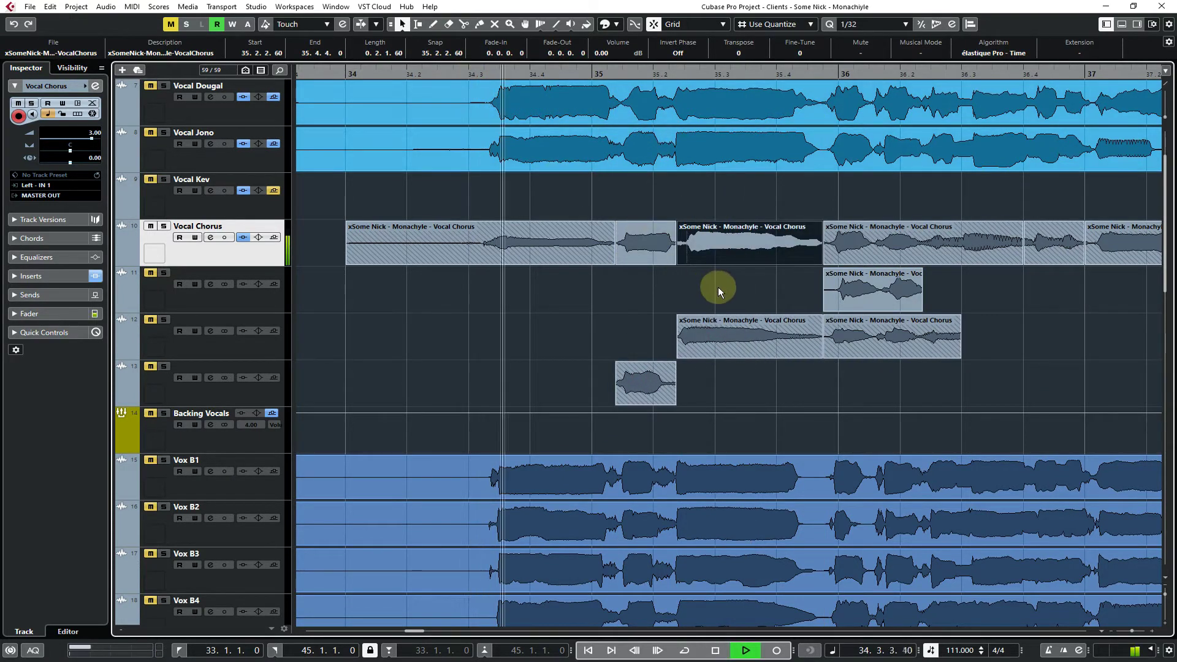
pyautogui.click(718, 290)
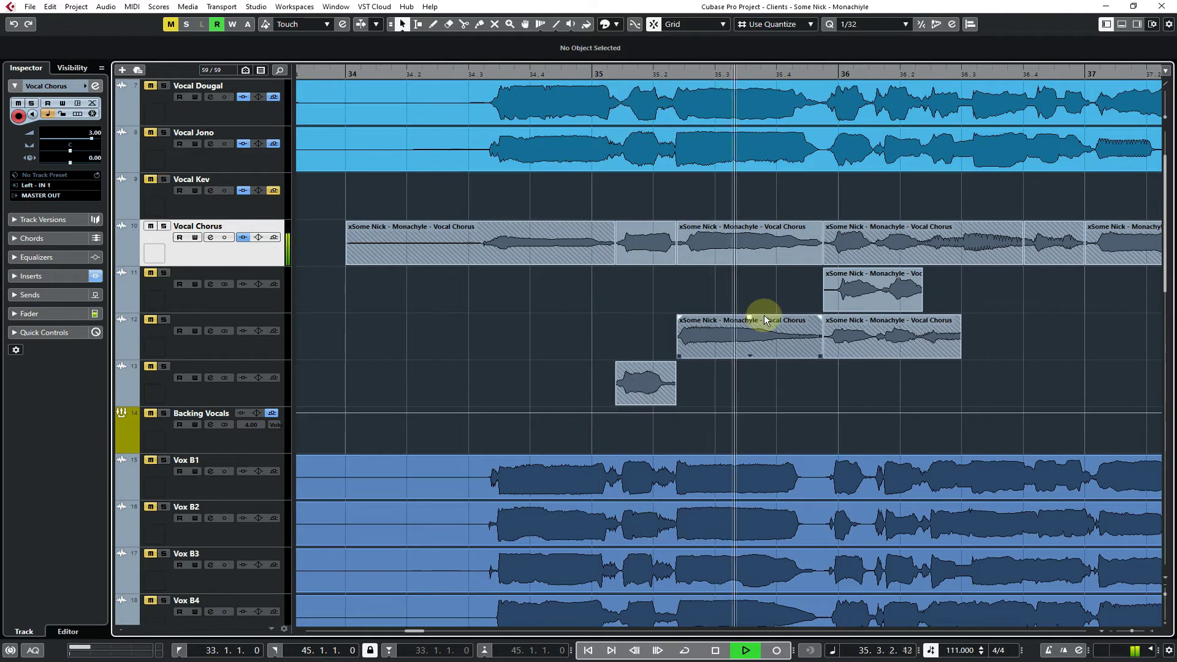
pyautogui.press('space')
# Swap the short 35.1.2.60 take on Vocal Chorus for another and audition it from beat 34.3
pyautogui.moveTo(631, 236); pyautogui.dragTo(648, 290)
pyautogui.click(469, 75)
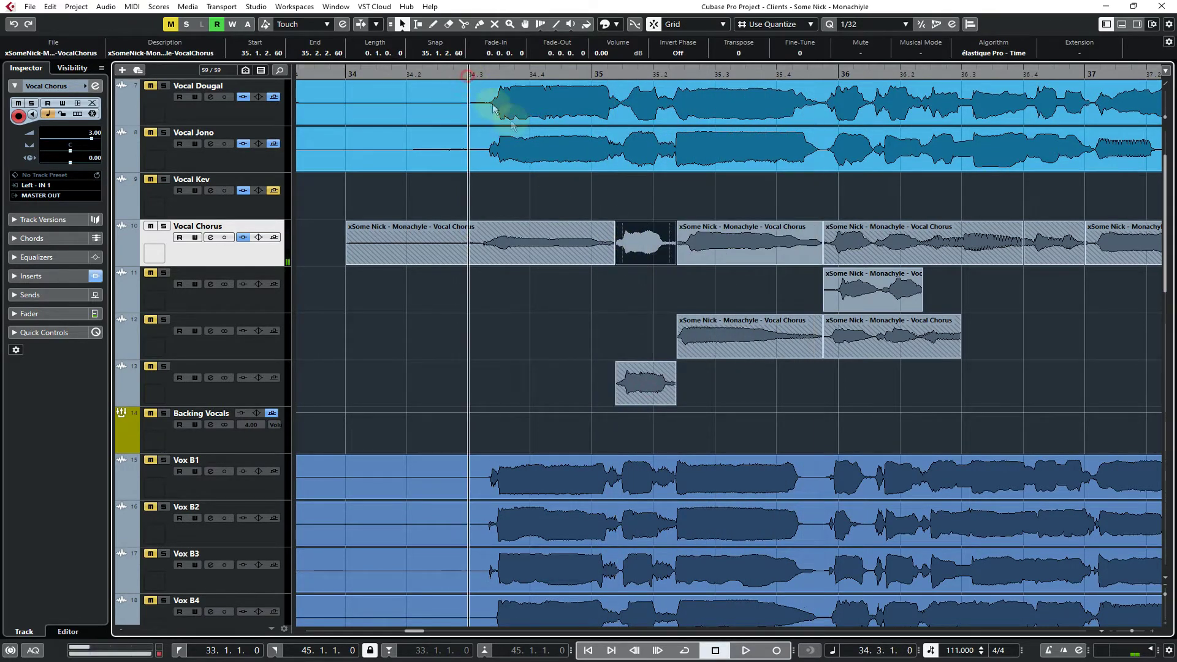
pyautogui.press('space')
pyautogui.click(674, 283)
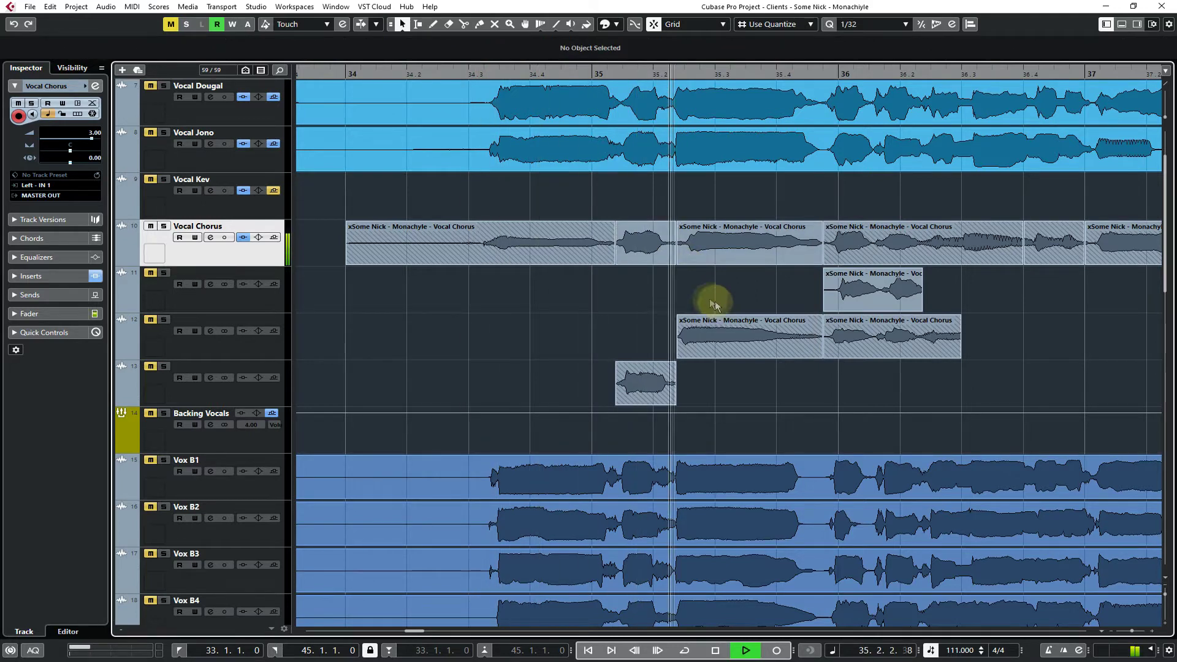
pyautogui.press('space')
# Raise the next short 35.1.2.60 take from track 13 to Vocal Chorus and audition it
pyautogui.click(651, 387)
pyautogui.moveTo(650, 387); pyautogui.dragTo(653, 258)
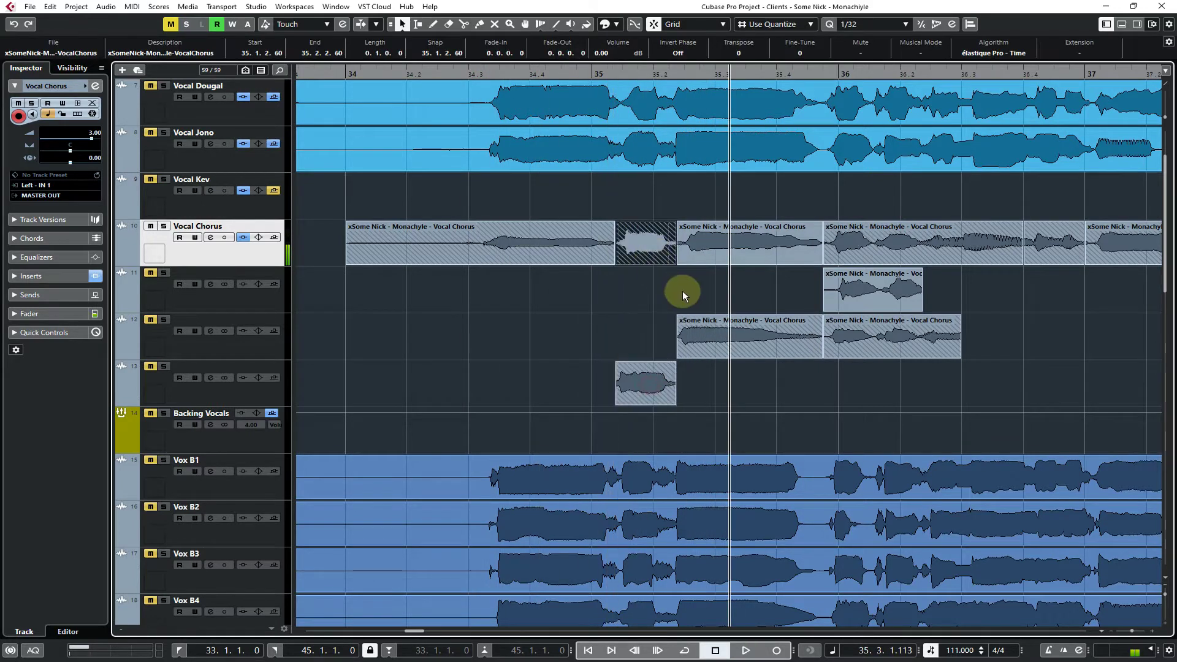
pyautogui.press('space')
pyautogui.click(649, 300)
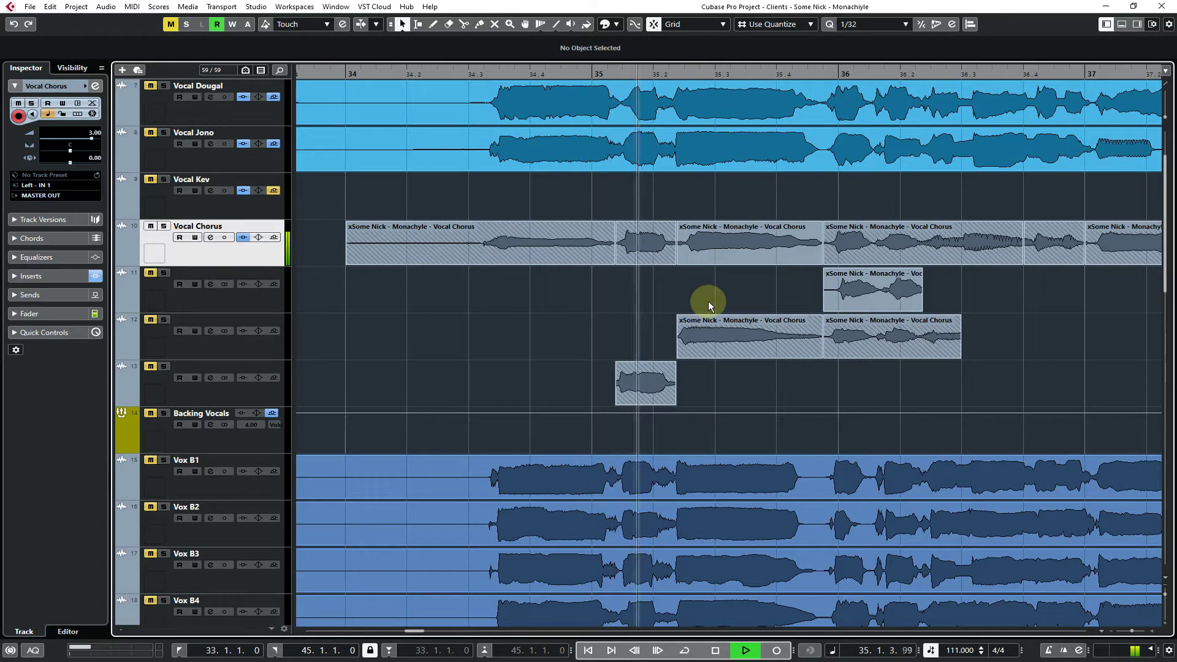
pyautogui.press('space')
# Place another short 35.1.2.60 take from track 13 on Vocal Chorus and play the phrase
pyautogui.moveTo(649, 244)
pyautogui.mouseDown()
pyautogui.moveTo(640, 377)
pyautogui.moveTo(652, 262)
pyautogui.mouseUp()
pyautogui.click(643, 250)
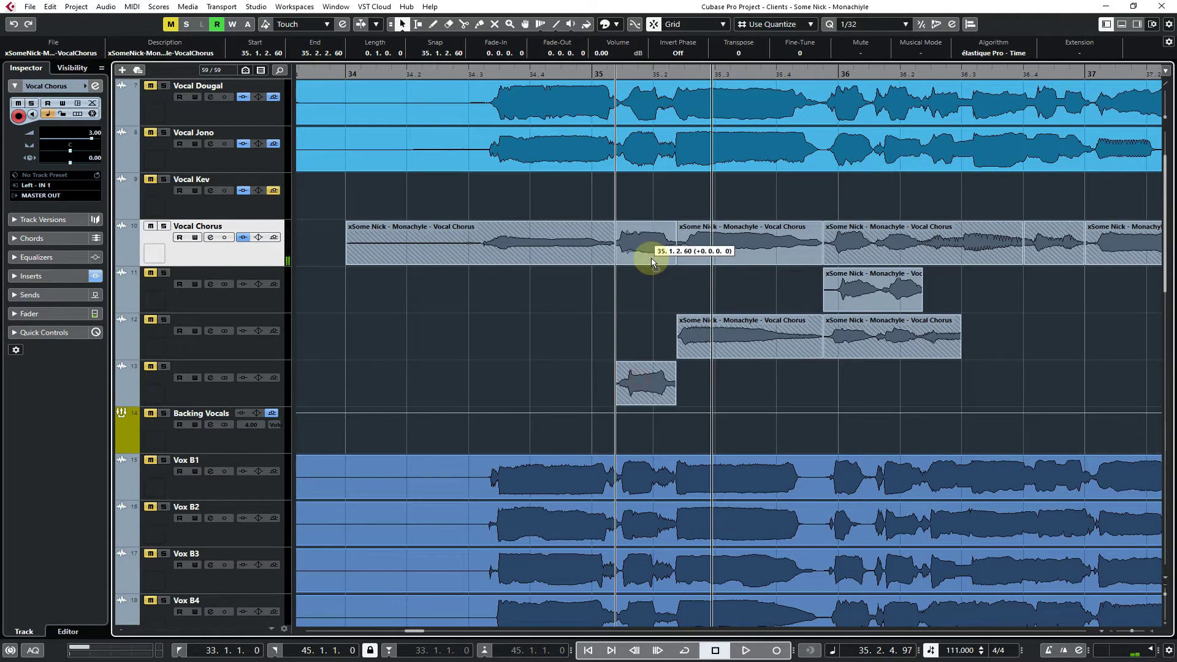
pyautogui.press('space')
pyautogui.click(637, 307)
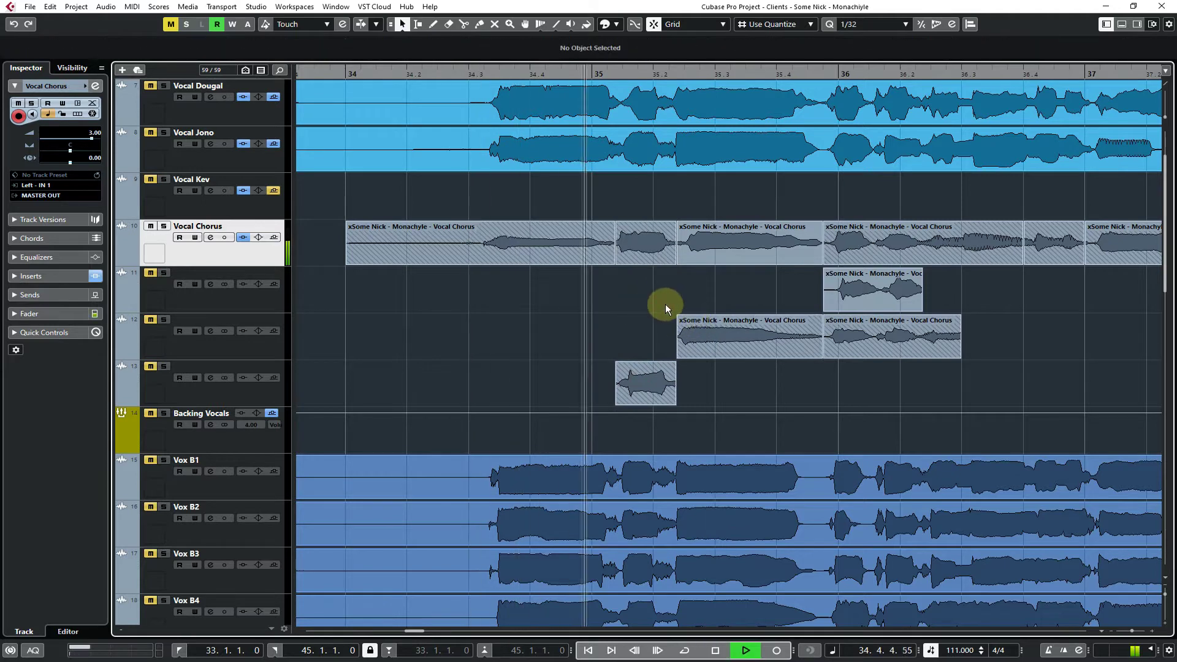
pyautogui.press('space')
# Delete the auditioned 35.1.2.60 take from Vocal Chorus, then raise the next one from track 13 and listen to it
pyautogui.click(639, 253)
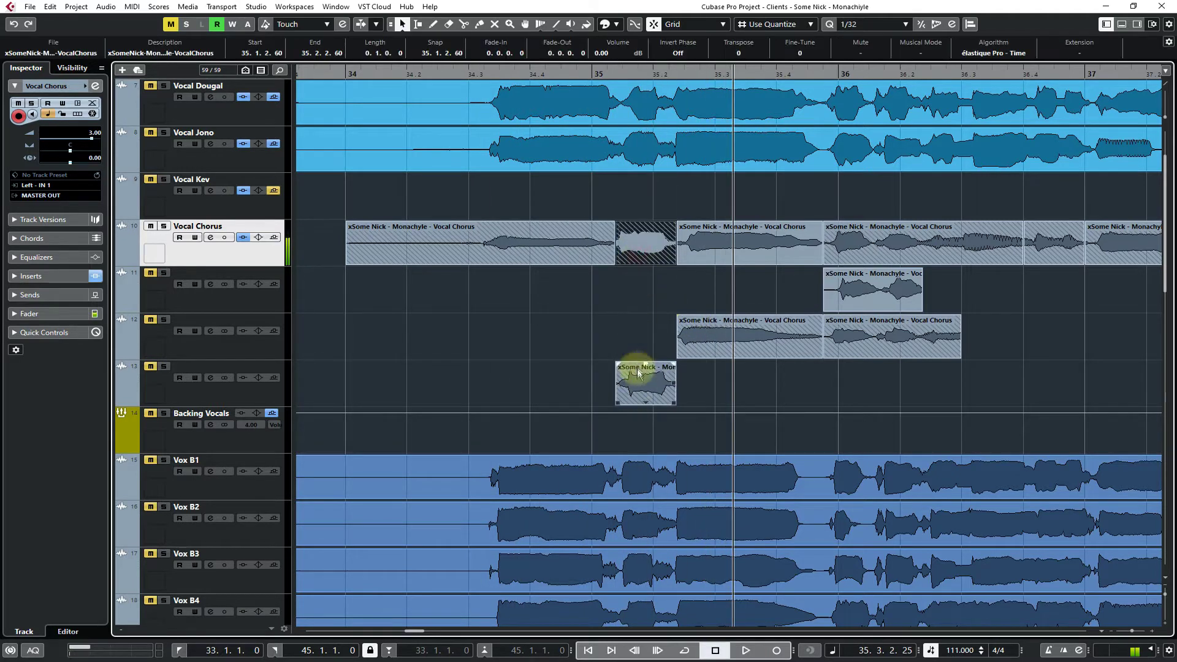
pyautogui.press('Delete')
pyautogui.moveTo(643, 382); pyautogui.dragTo(645, 248)
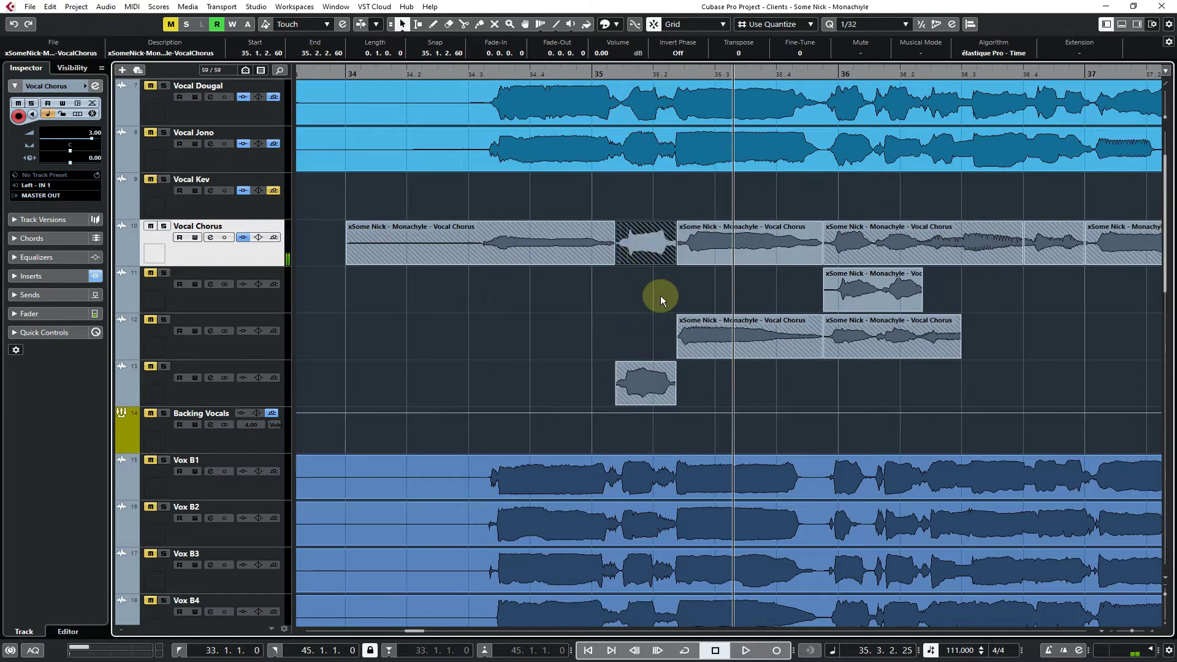
pyautogui.press('space')
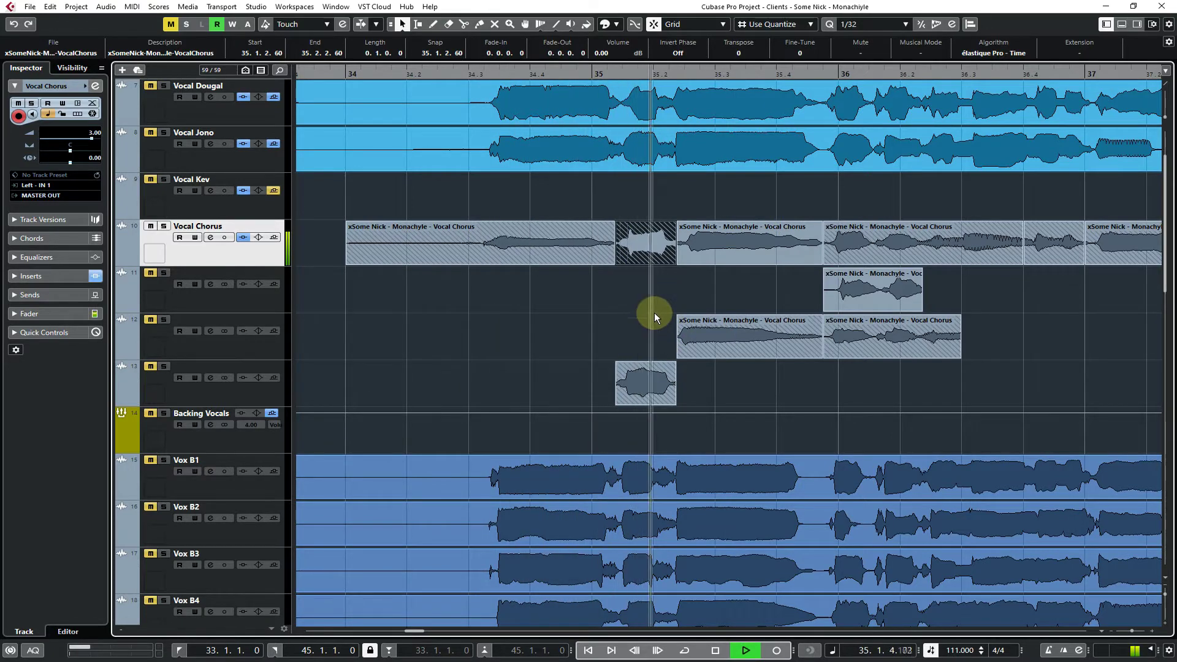
pyautogui.press('space')
# Audition the next two short 35.1.2.60 takes from track 13 on Vocal Chorus, deleting the first before raising the second
pyautogui.moveTo(640, 375); pyautogui.dragTo(648, 261)
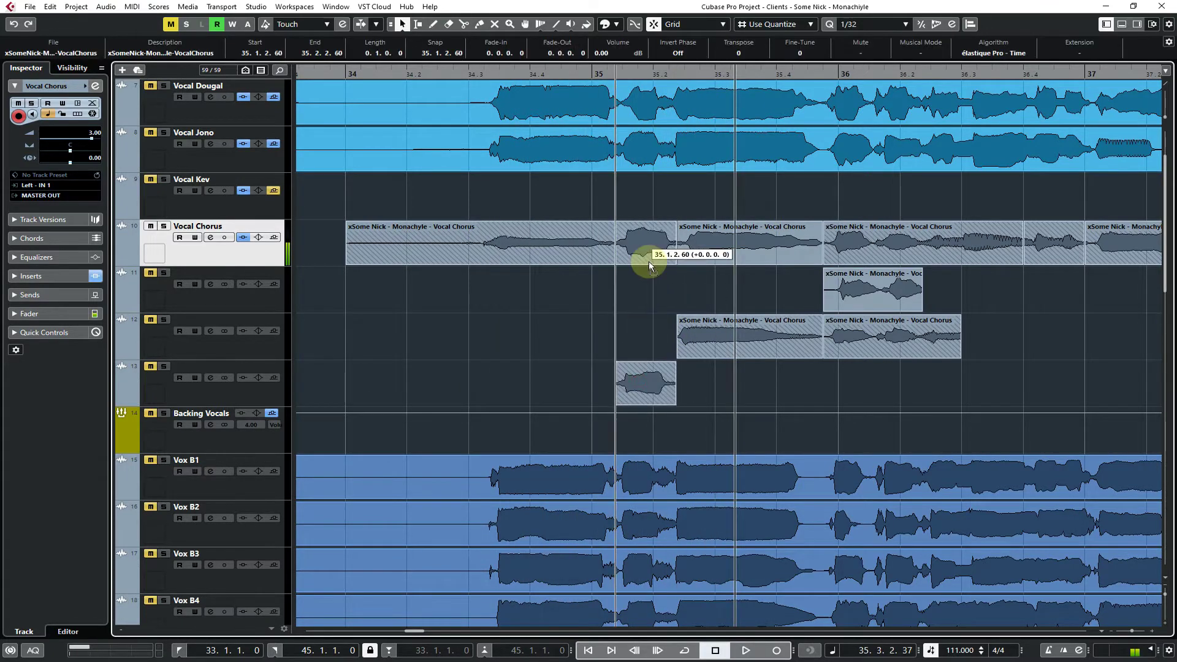
pyautogui.press('space')
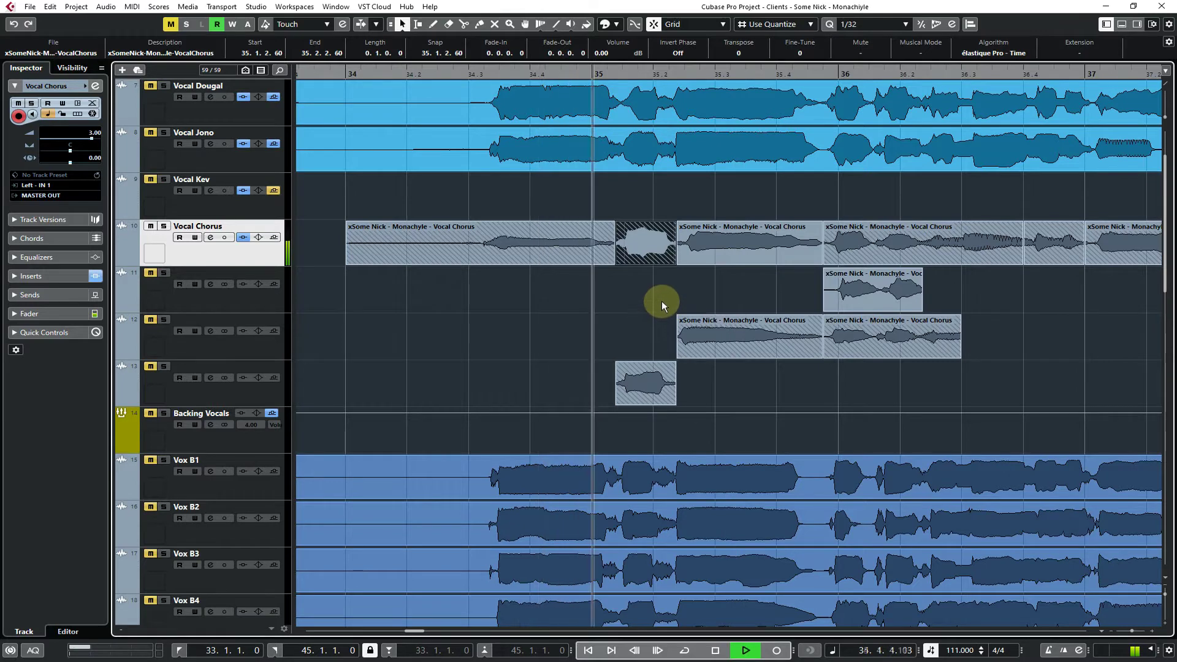
pyautogui.press('space')
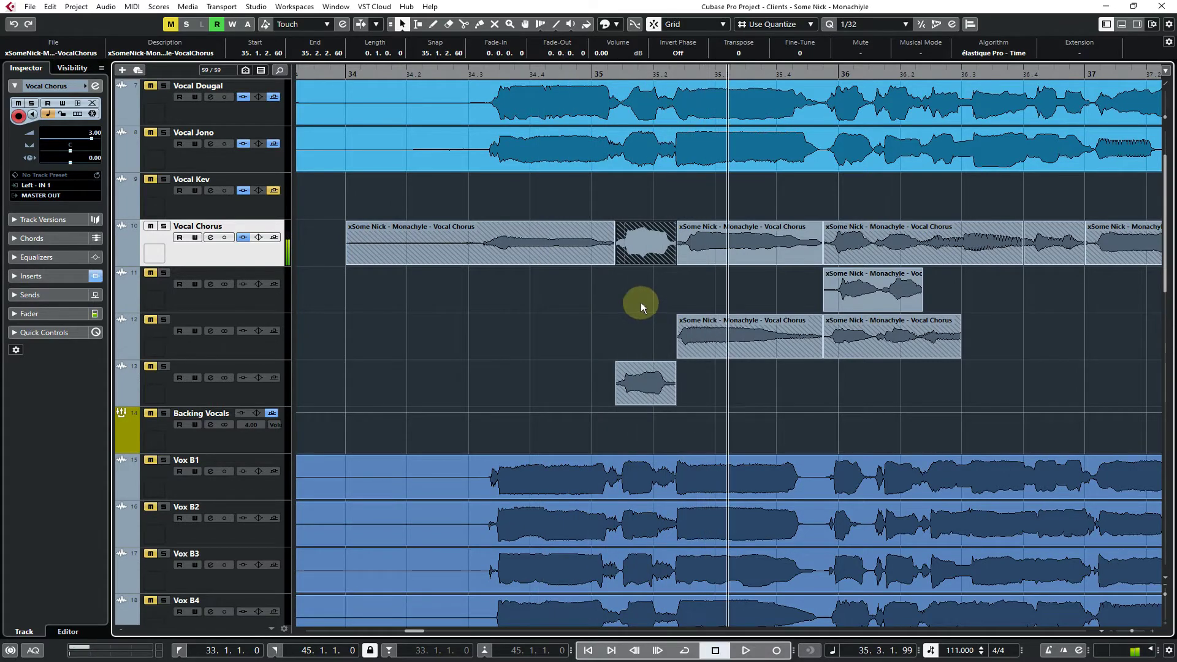
pyautogui.press('Delete')
pyautogui.moveTo(639, 377); pyautogui.dragTo(662, 230)
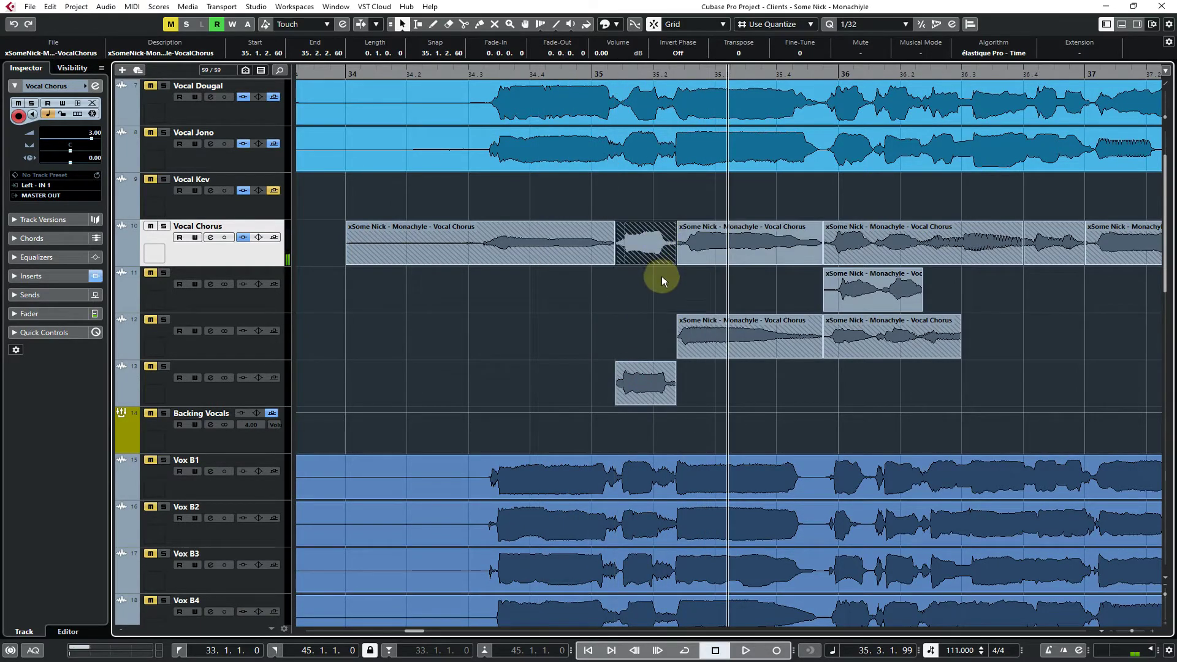
pyautogui.press('space')
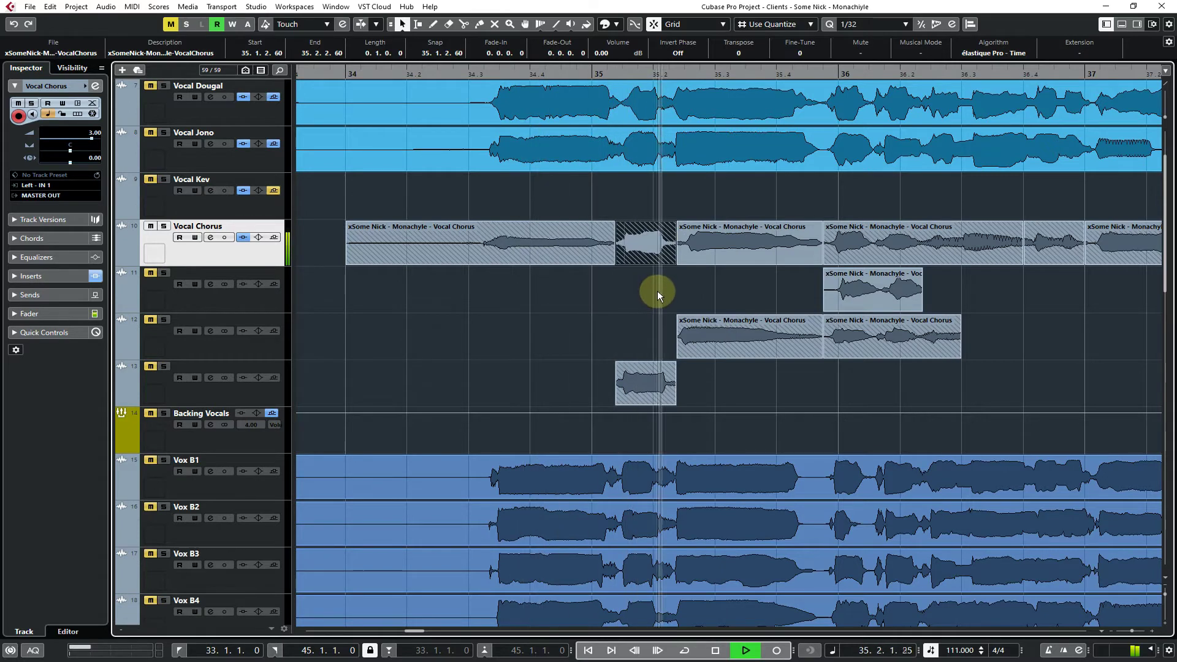
pyautogui.press('space')
# Discard the short take just heard on Vocal Chorus and replace it with the next from track 13, playing the phrase
pyautogui.click(652, 292)
pyautogui.click(645, 257)
pyautogui.press('Delete')
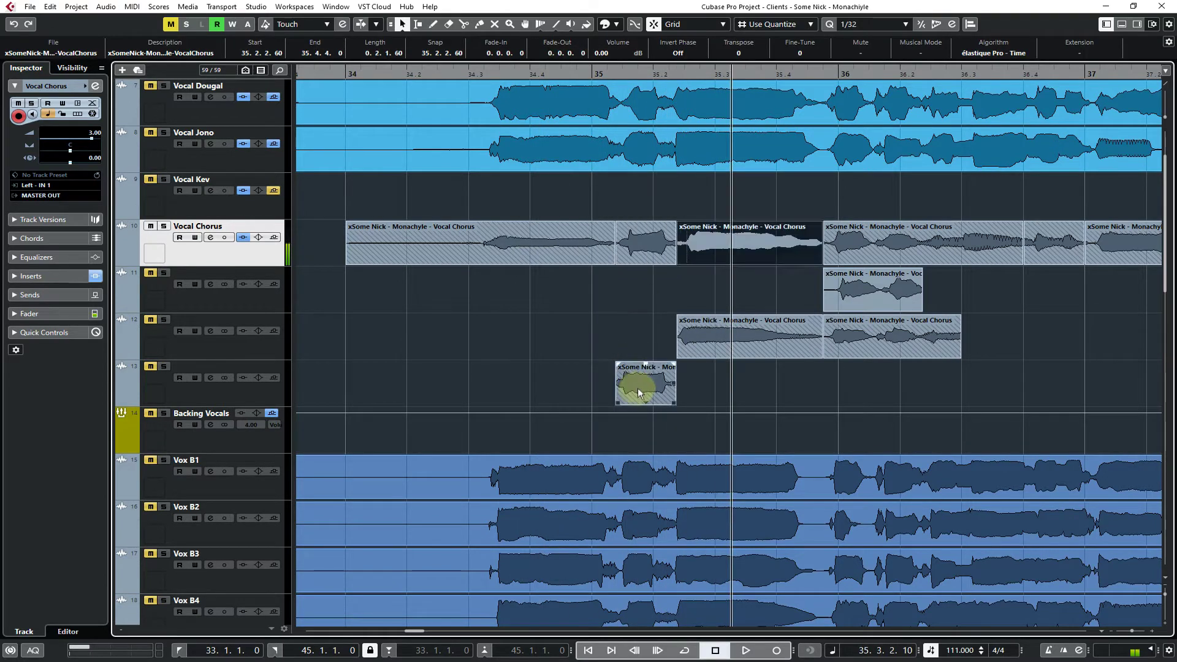
pyautogui.moveTo(638, 386); pyautogui.dragTo(647, 252)
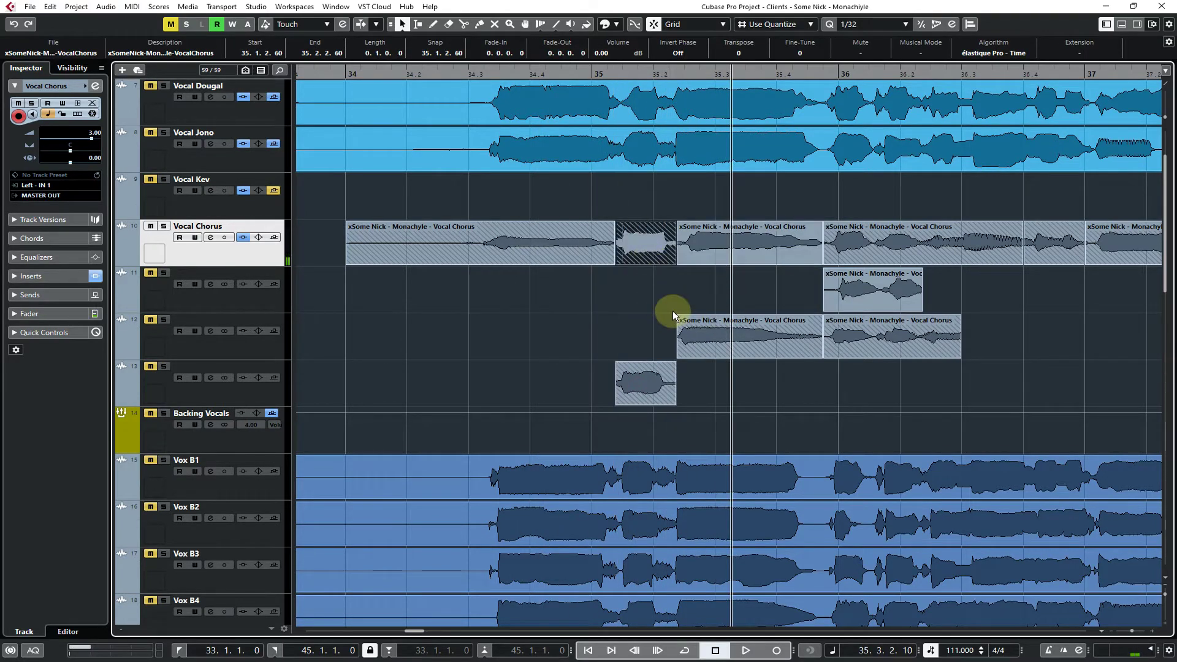
pyautogui.press('space')
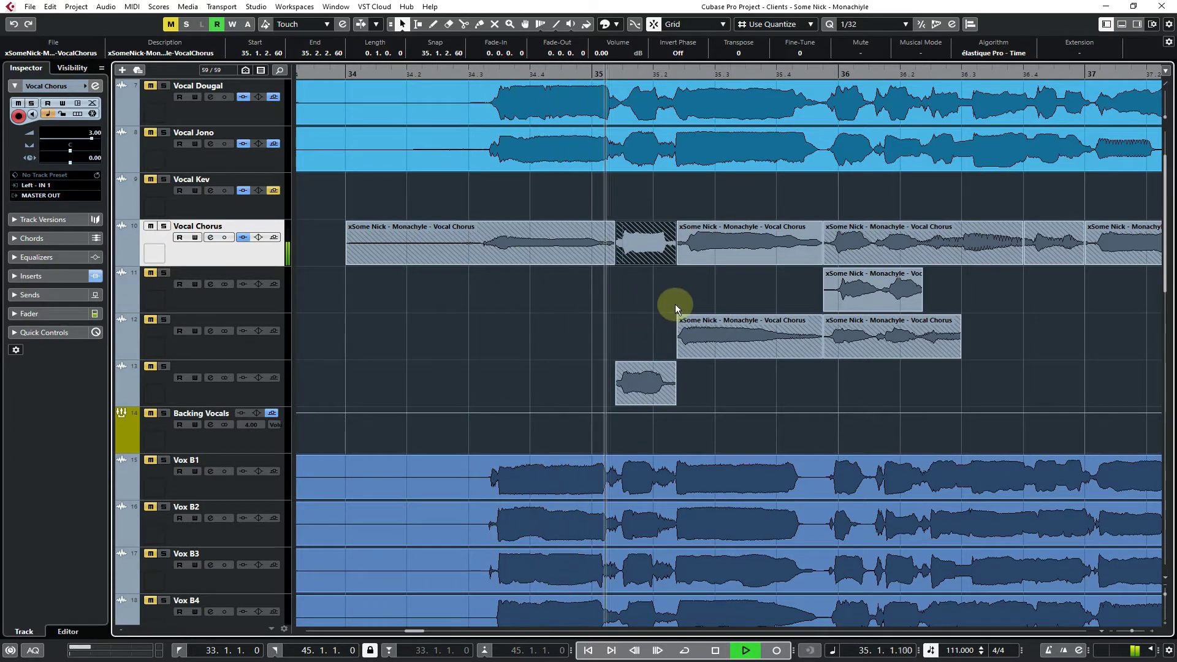
pyautogui.press('space')
# Remove the current 35.1.2.60 take from Vocal Chorus, raise another from track 13 and play the phrase twice from beat 34.3
pyautogui.click(651, 256)
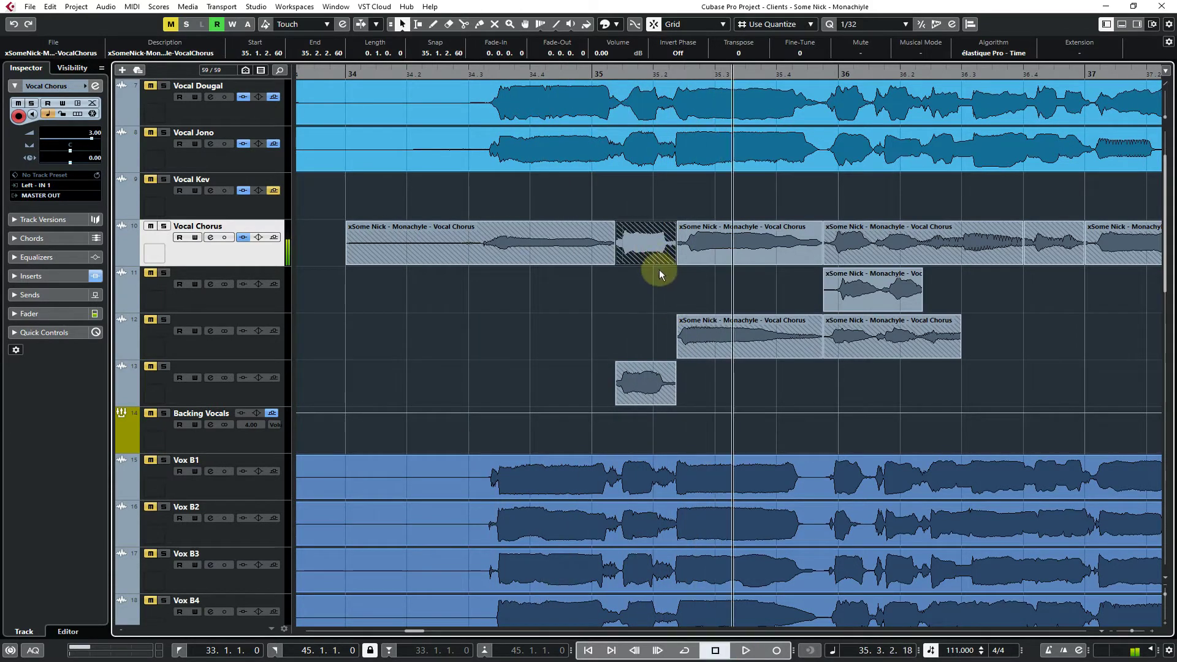
pyautogui.press('Right')
pyautogui.click(635, 303)
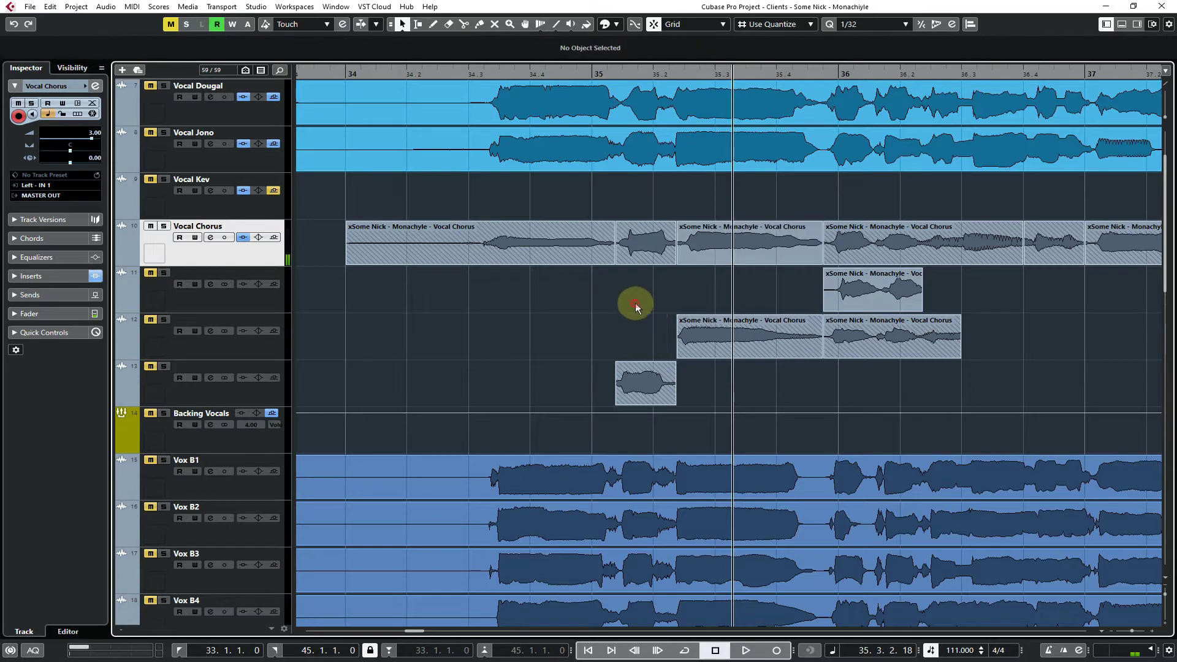
pyautogui.moveTo(653, 403); pyautogui.dragTo(663, 251)
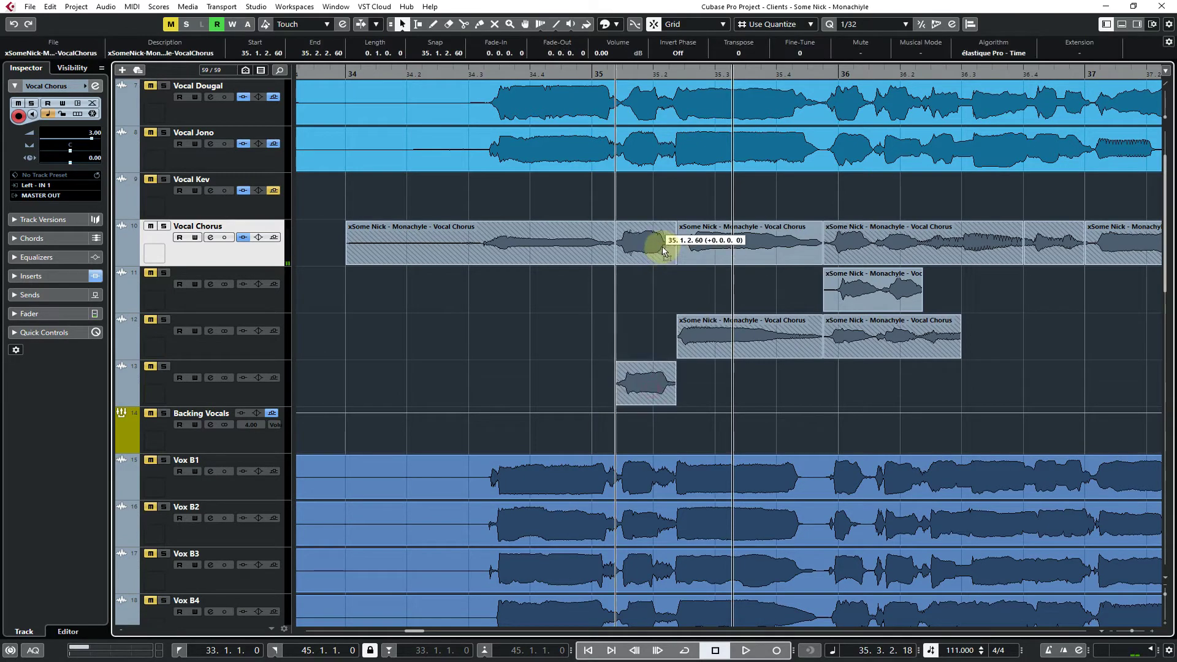
pyautogui.press('KP_0')
pyautogui.press('space')
pyautogui.click(652, 307)
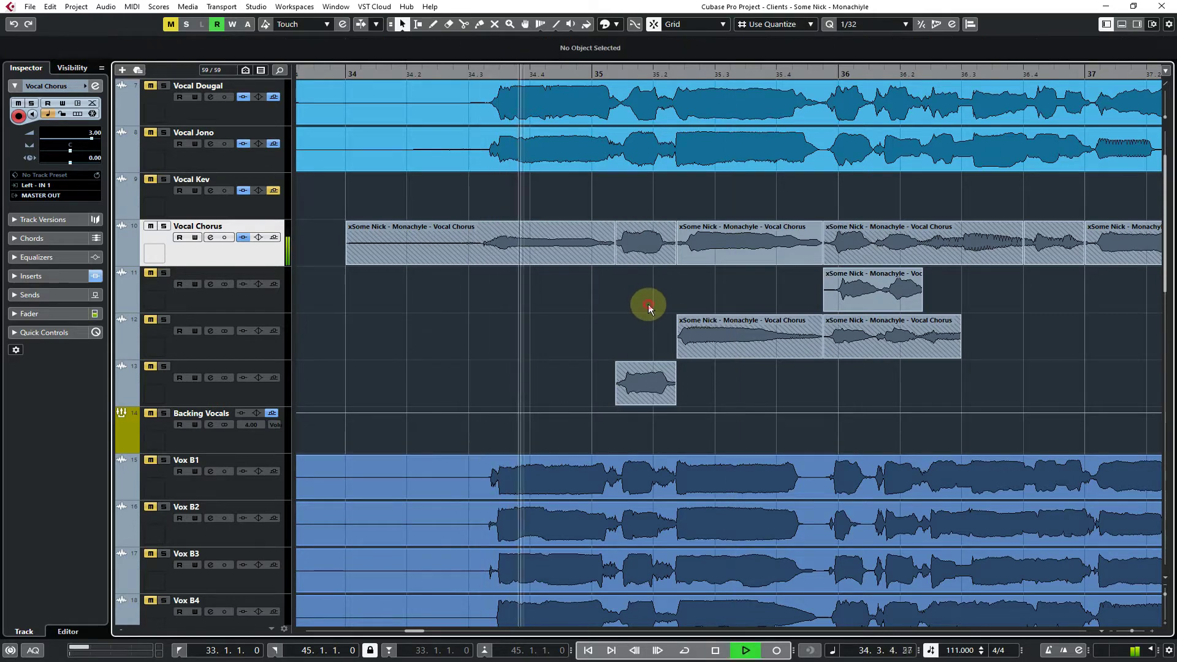
pyautogui.click(642, 250)
pyautogui.press('space')
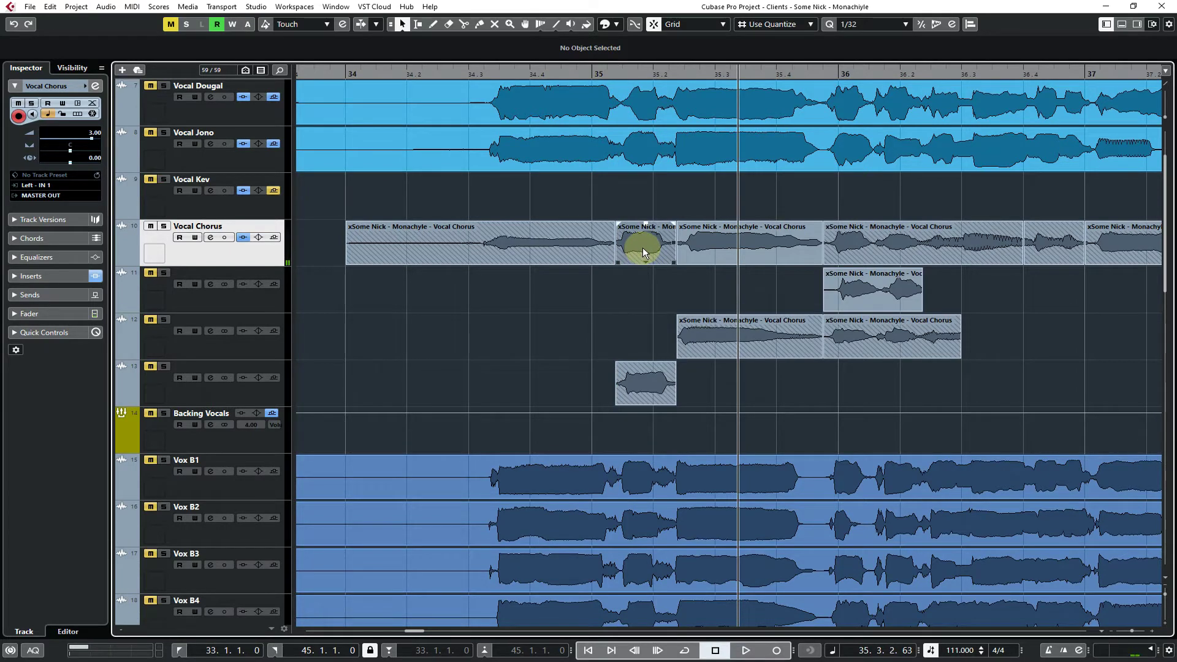
pyautogui.click(476, 75)
pyautogui.press('space')
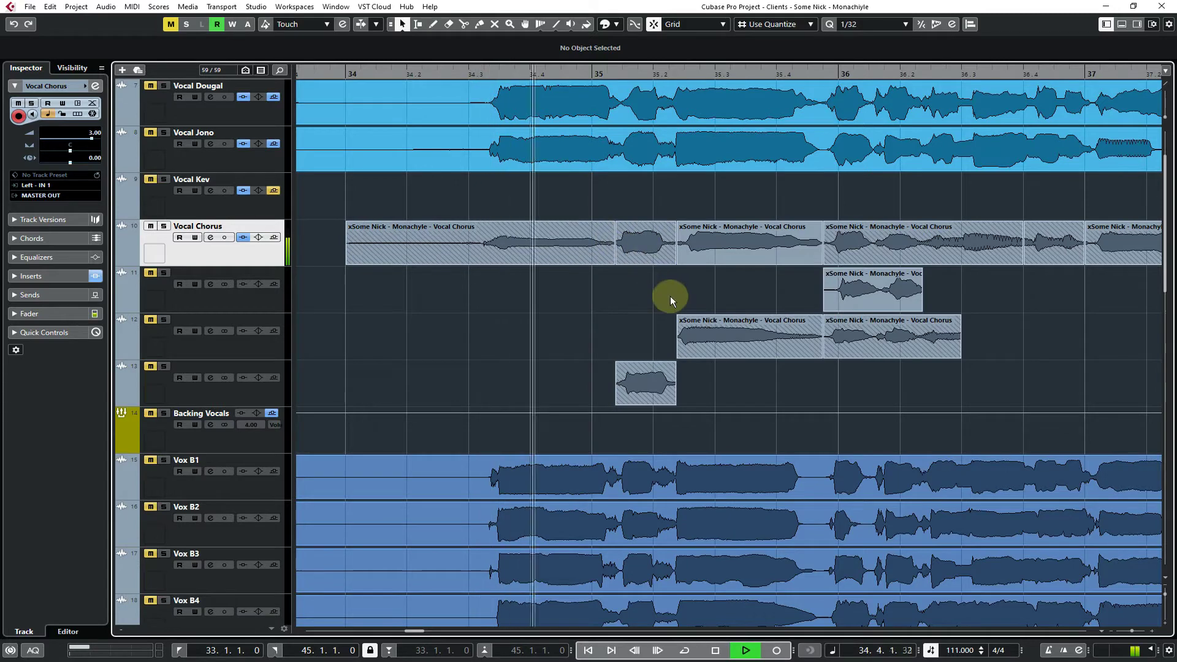
pyautogui.press('space')
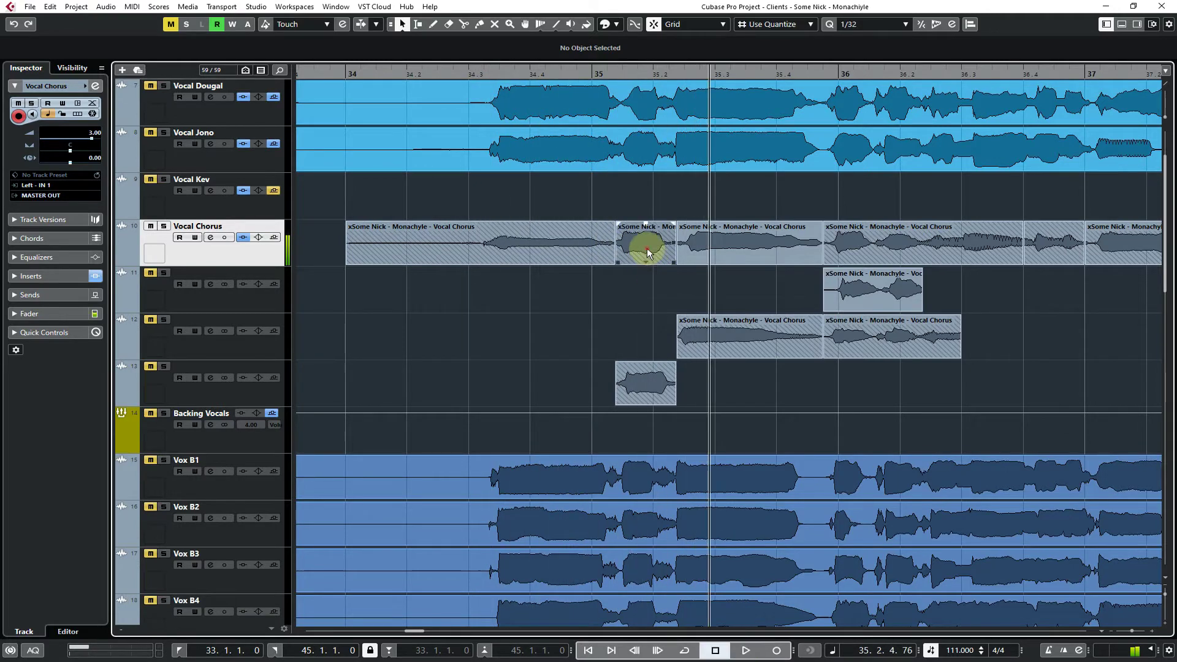
# Replace the short 35.1.2.60 take on Vocal Chorus with the next one from track 13 and audition it
pyautogui.click(647, 252)
pyautogui.press('Right')
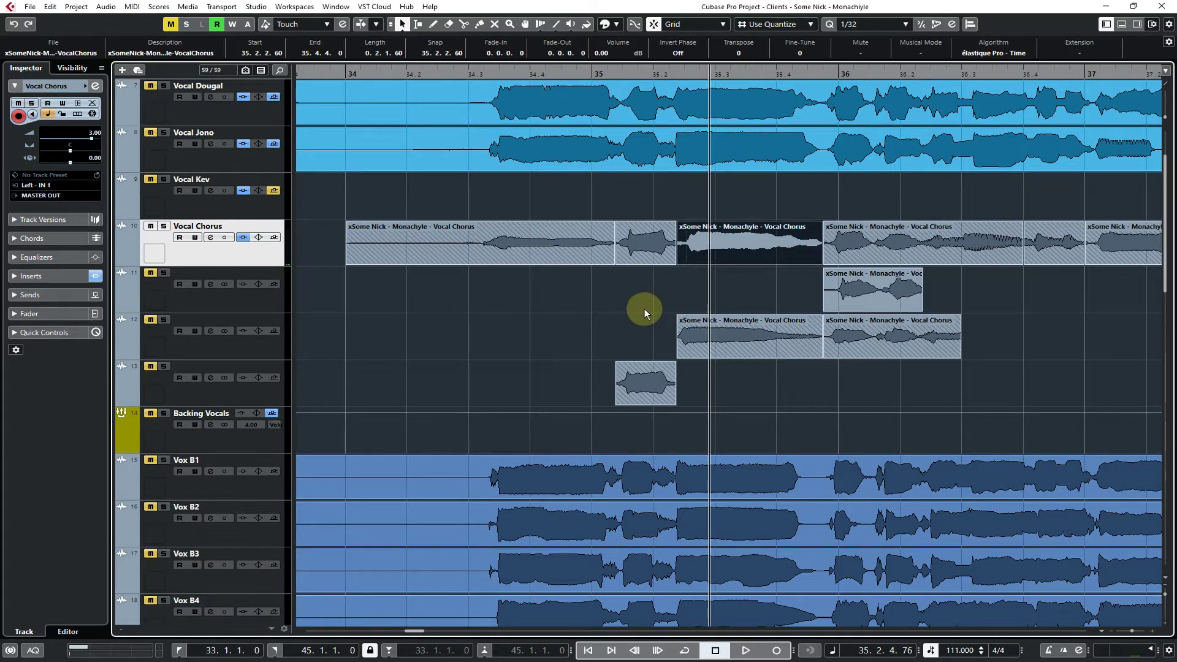
pyautogui.moveTo(646, 390); pyautogui.dragTo(655, 261)
pyautogui.press('KP_Subtract')
pyautogui.press('space')
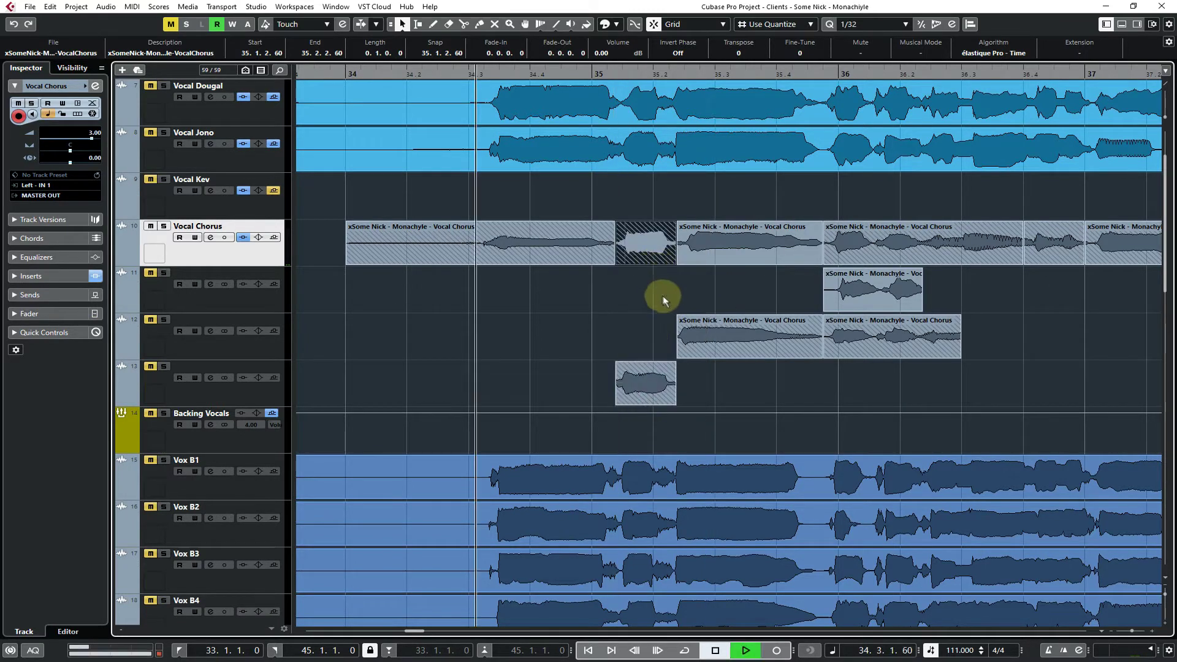
pyautogui.click(637, 301)
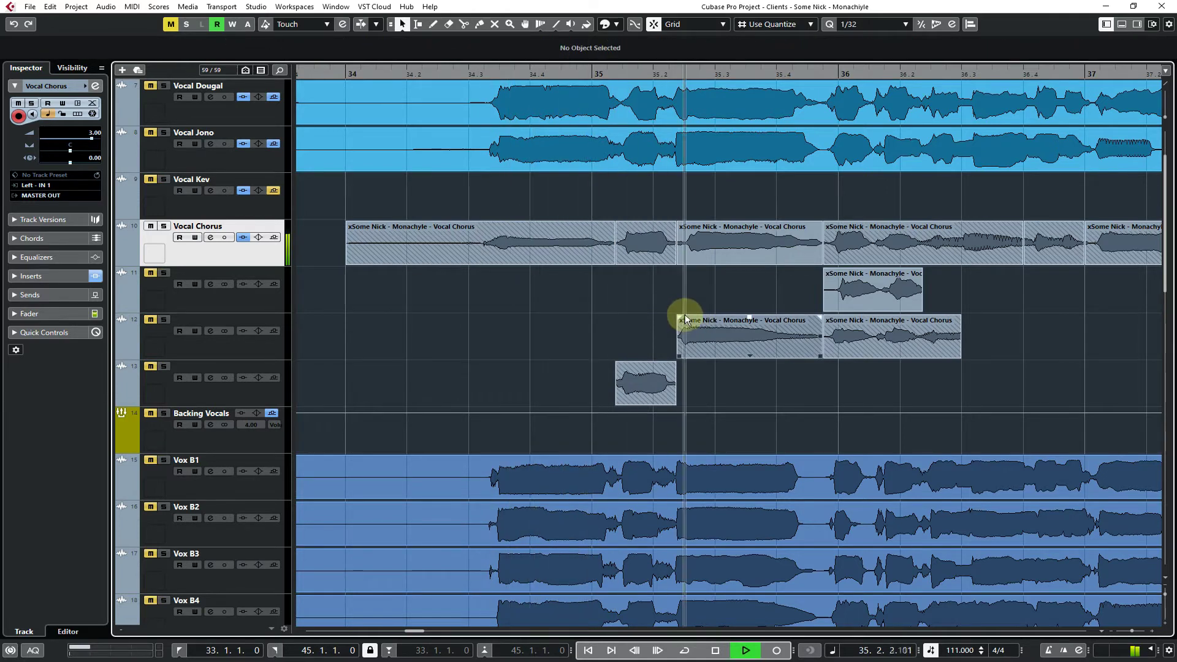
pyautogui.press('space')
# Raise the following short 35.1.2.60 take from track 13 onto Vocal Chorus and play the phrase
pyautogui.click(639, 380)
pyautogui.moveTo(639, 380); pyautogui.dragTo(648, 260)
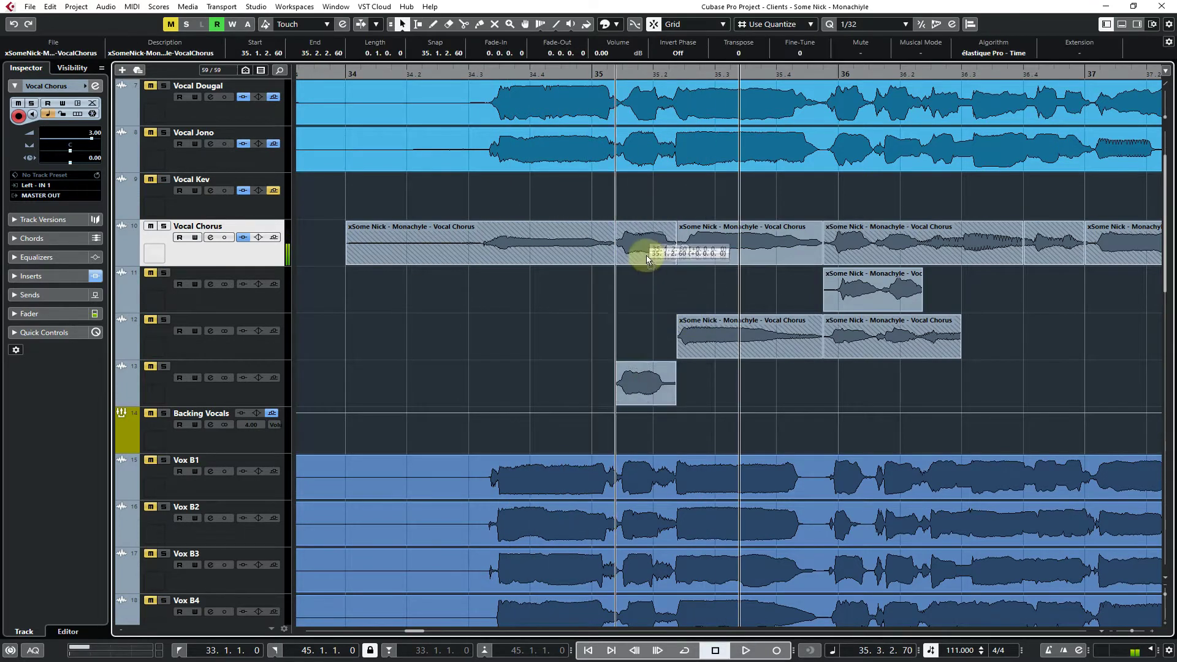
pyautogui.press('KP_Subtract')
pyautogui.press('space')
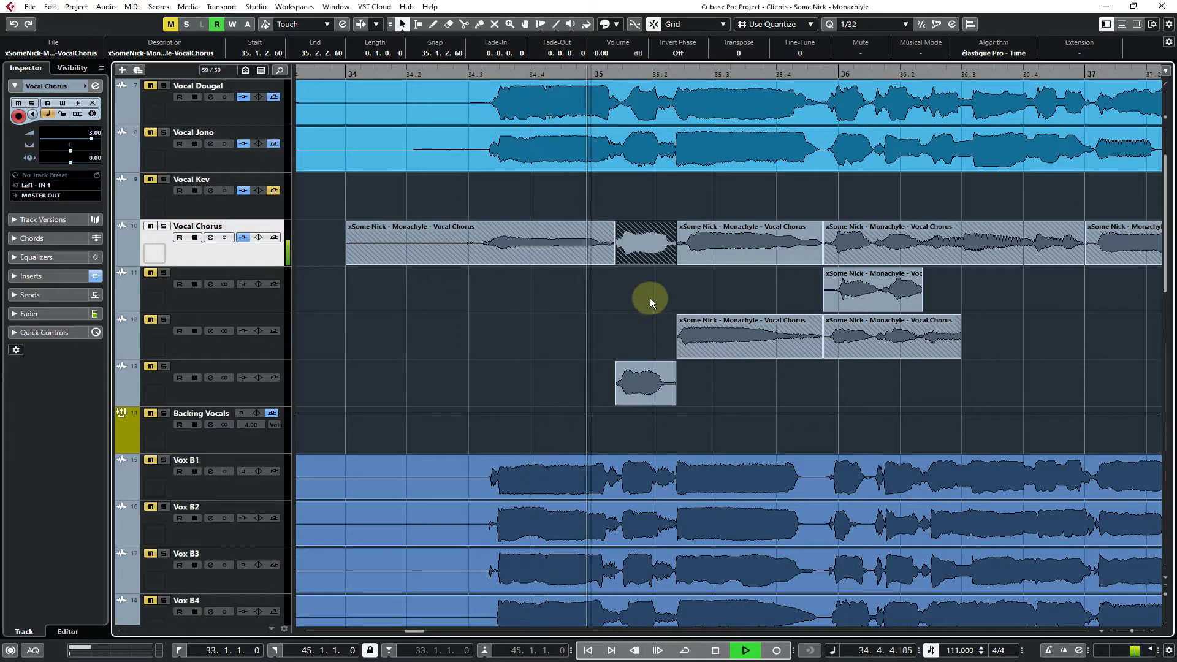
pyautogui.press('space')
# Raise the last short 35.1.2.60 take from track 13 to Vocal Chorus and audition it
pyautogui.moveTo(638, 377); pyautogui.dragTo(659, 248)
pyautogui.press('KP_Subtract')
pyautogui.press('space')
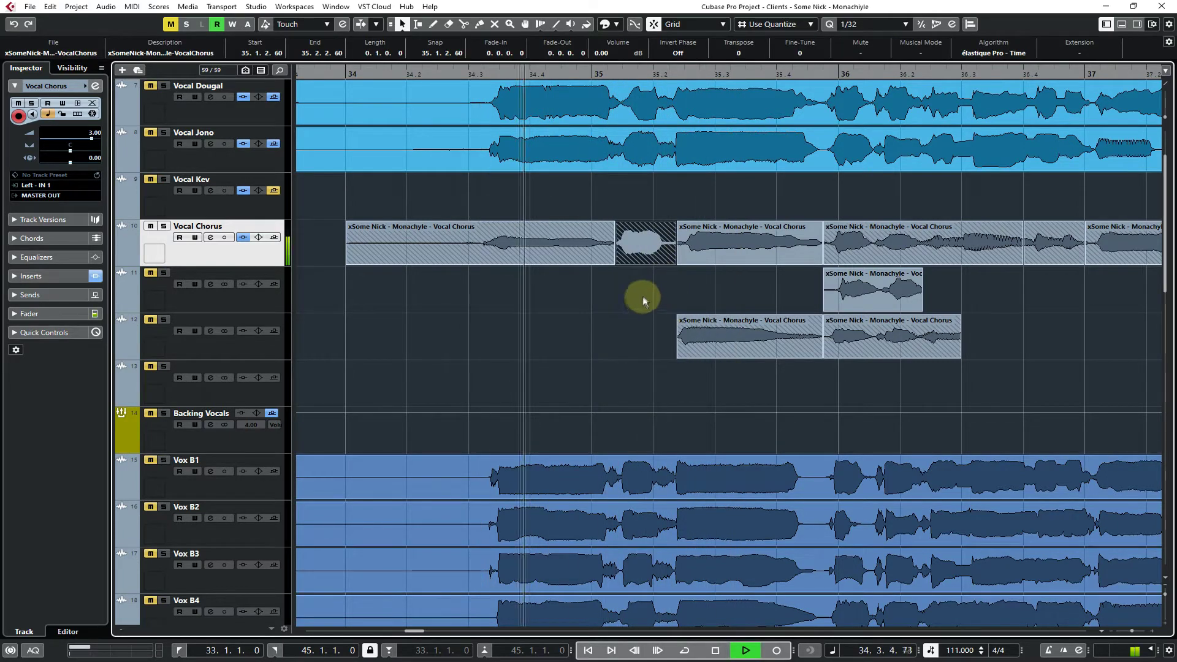
pyautogui.press('space')
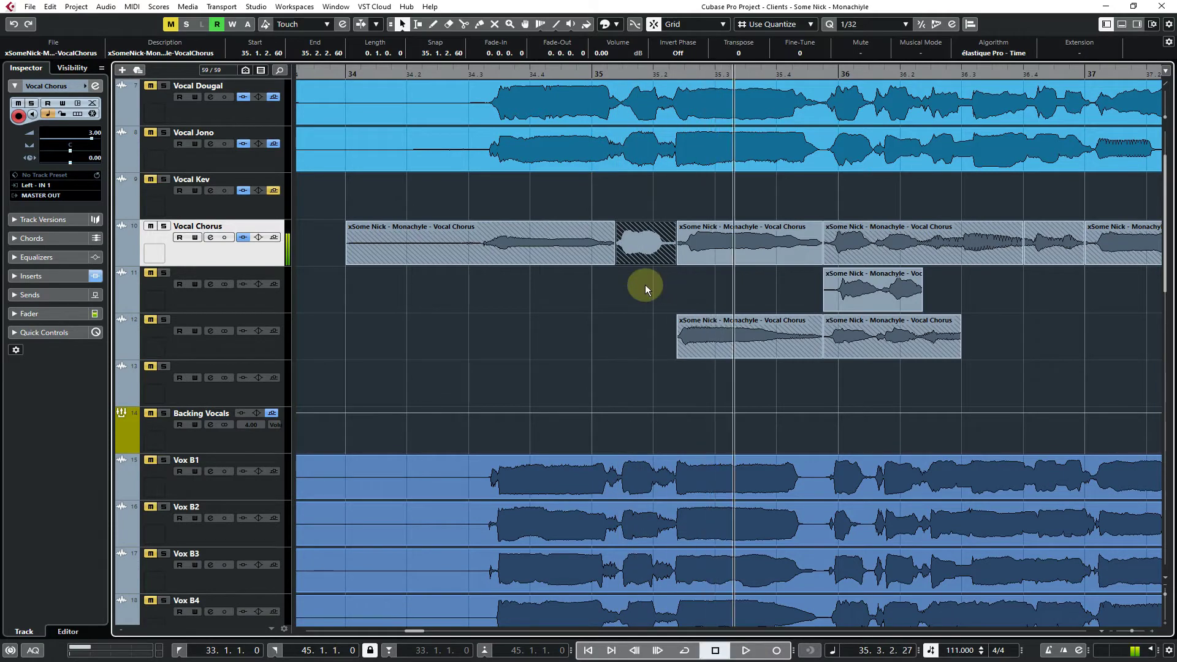
# Clear the rejected 35.1.2.60 take from Vocal Chorus and set one remaining alternative aside on track 11
pyautogui.click(645, 283)
pyautogui.click(644, 242)
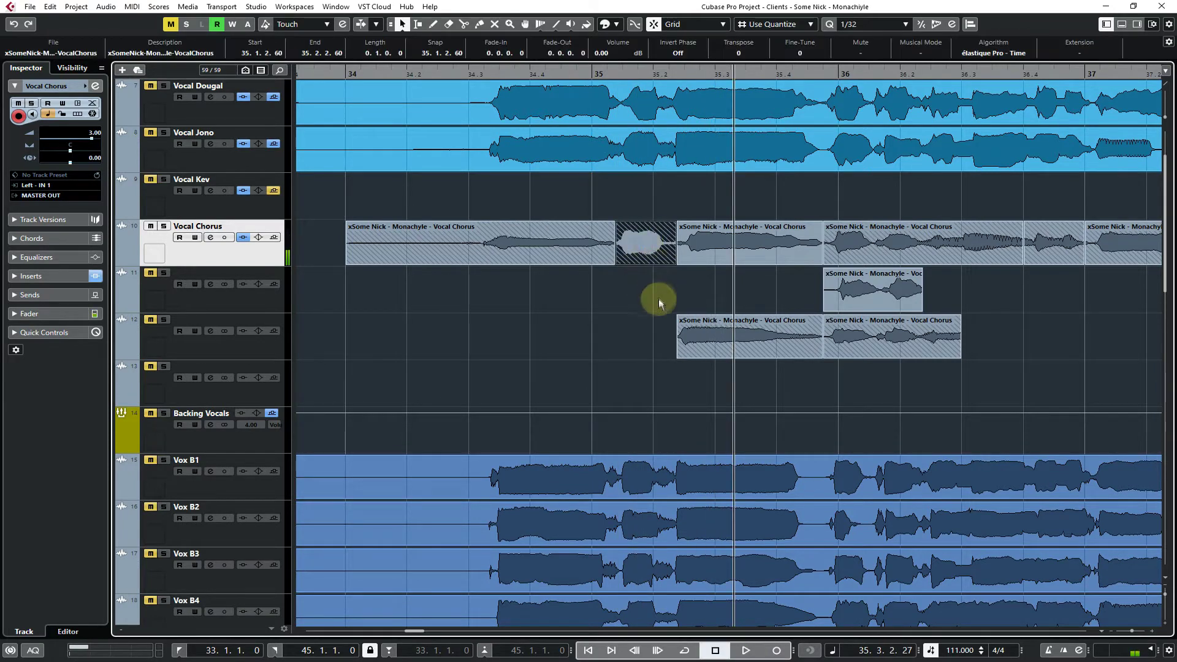
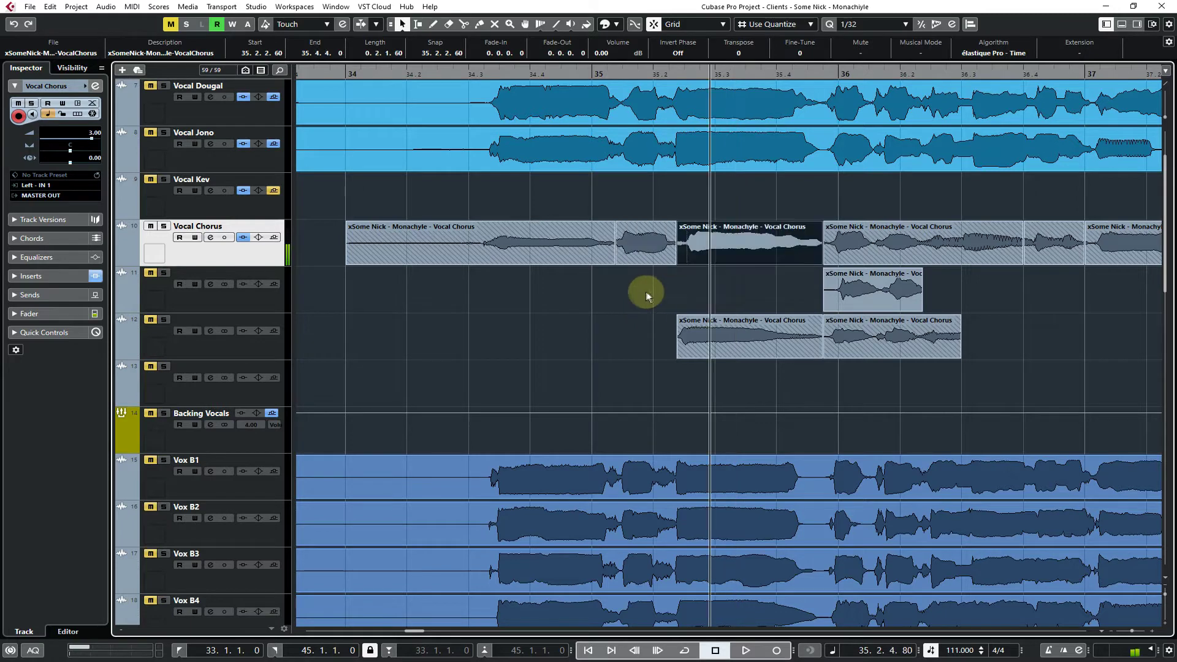
pyautogui.click(643, 285)
pyautogui.click(640, 249)
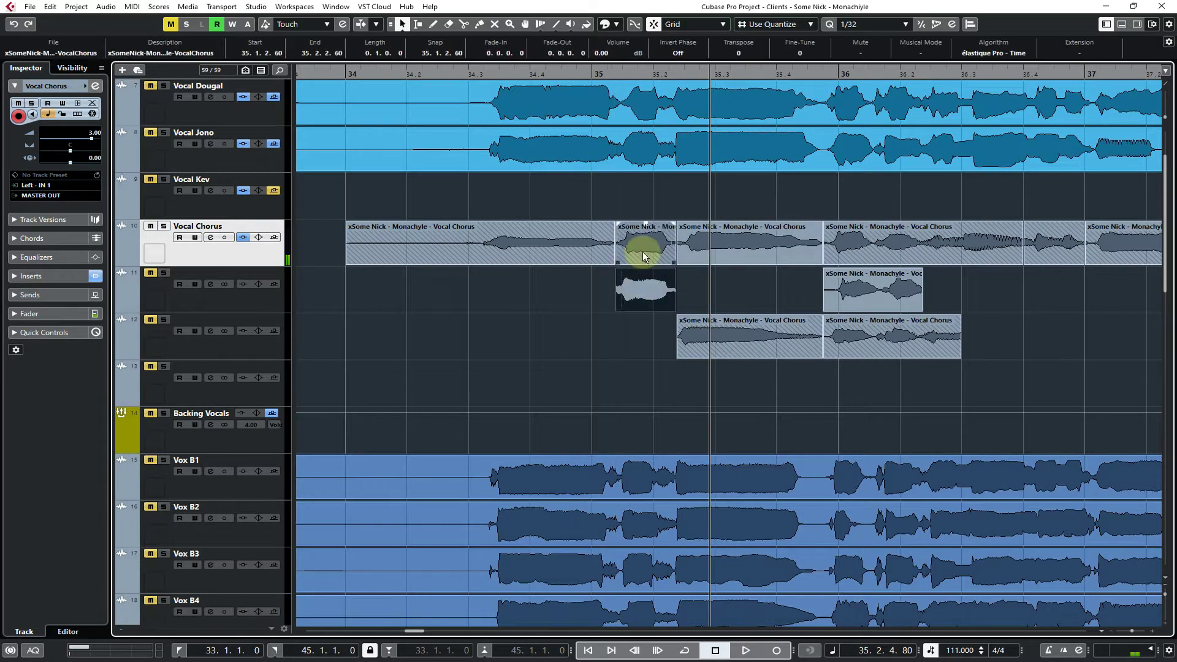
# Swap the short 35.1.2.60 takes between Vocal Chorus and track 11, and play the phrase from about beat 34.3
pyautogui.moveTo(642, 251)
pyautogui.mouseDown()
pyautogui.moveTo(648, 284)
pyautogui.moveTo(648, 243)
pyautogui.mouseUp()
pyautogui.click(461, 74)
pyautogui.press('space')
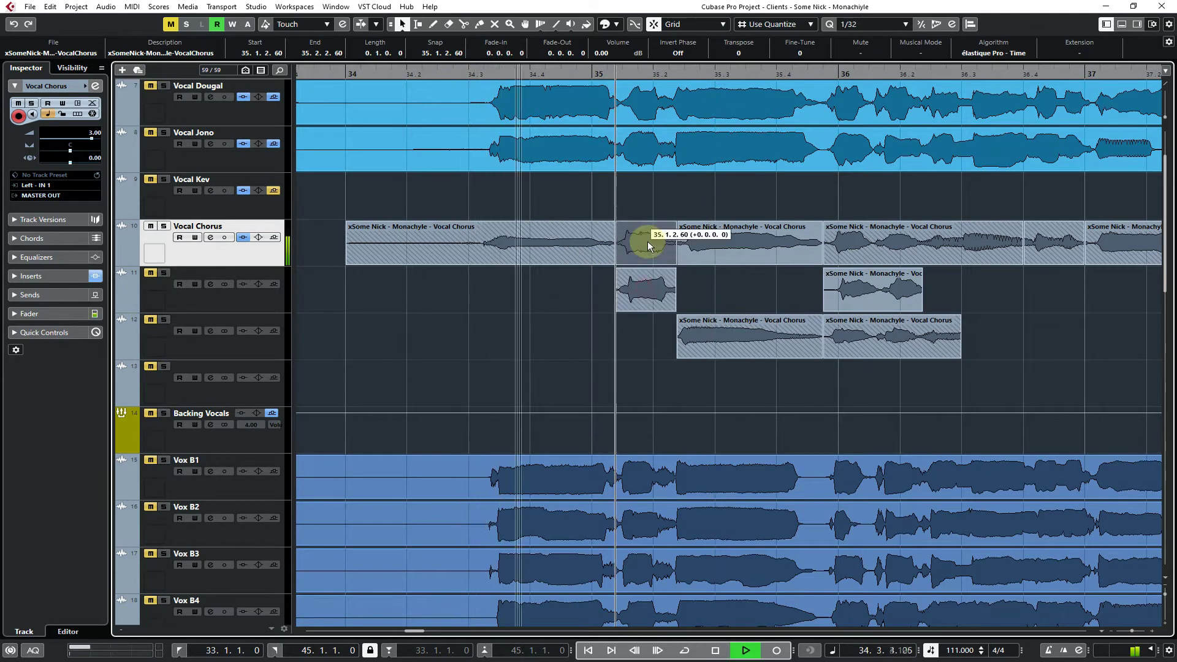
pyautogui.press('space')
pyautogui.click(712, 297)
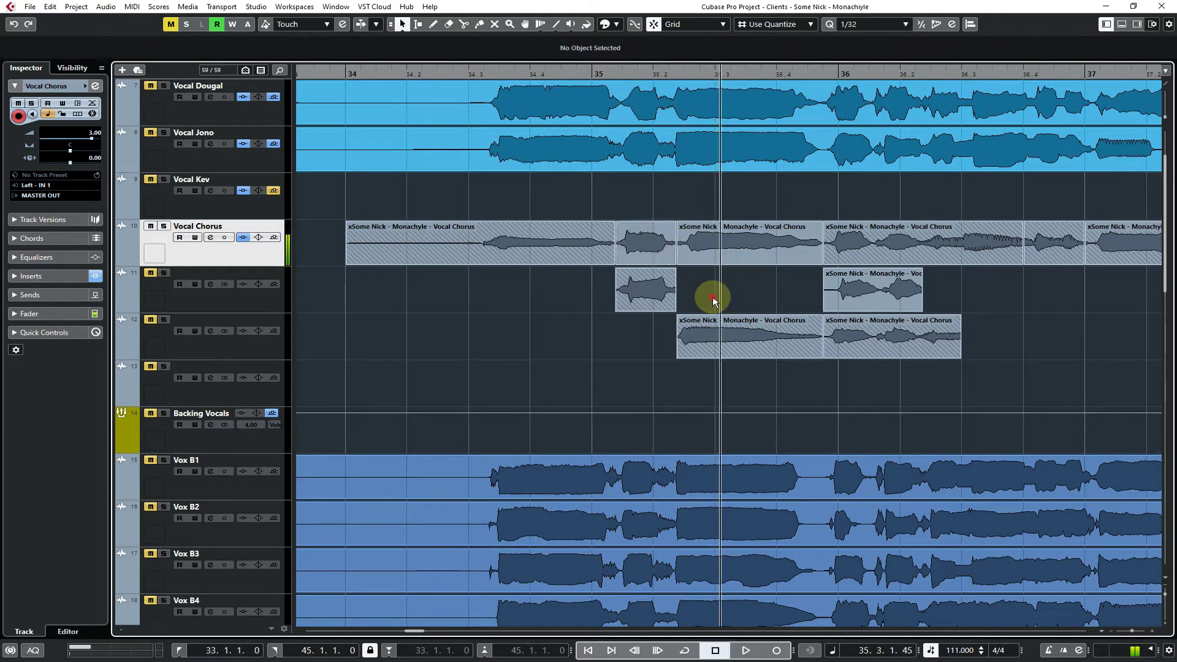
# Return the 35.1.2.60 take from track 11 to Vocal Chorus as the chosen one and play the phrase from beat 34.3
pyautogui.moveTo(646, 243); pyautogui.dragTo(644, 289)
pyautogui.moveTo(567, 307); pyautogui.dragTo(646, 233)
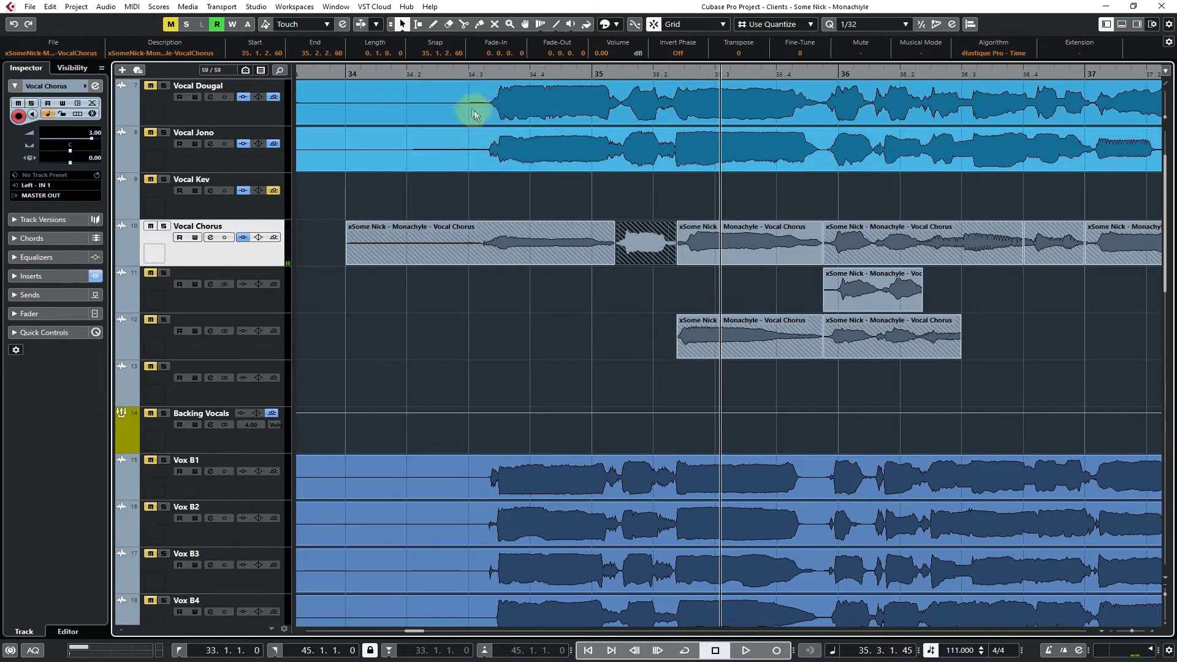
pyautogui.click(468, 73)
pyautogui.press('space')
pyautogui.click(745, 285)
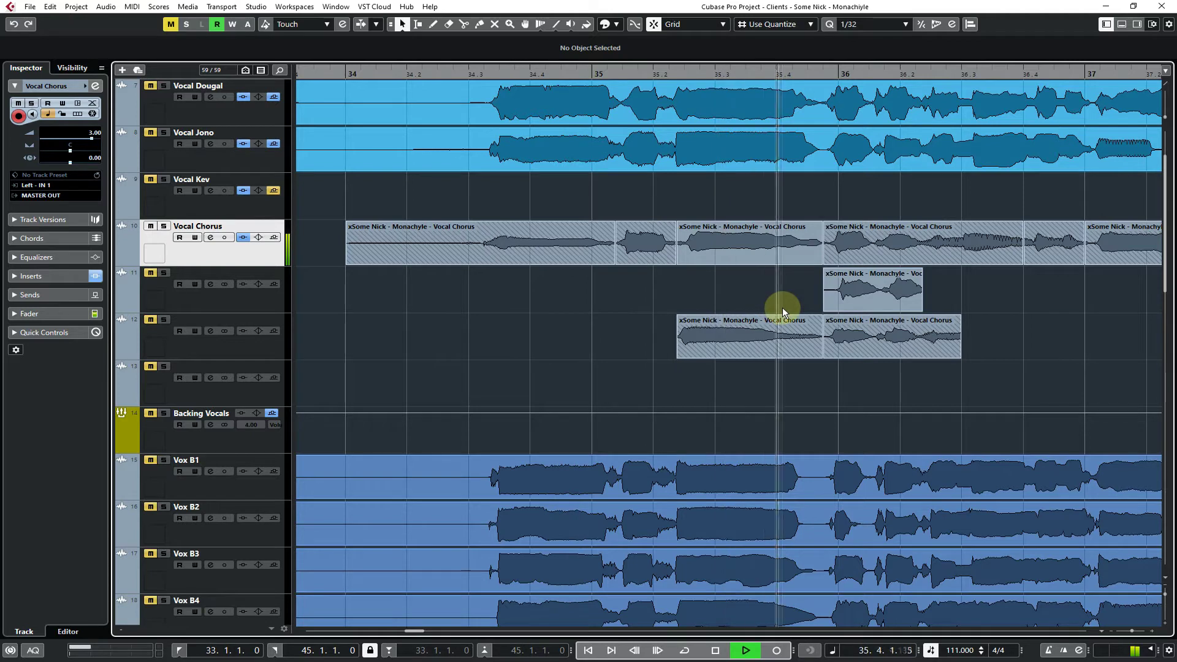
pyautogui.press('space')
pyautogui.click(752, 297)
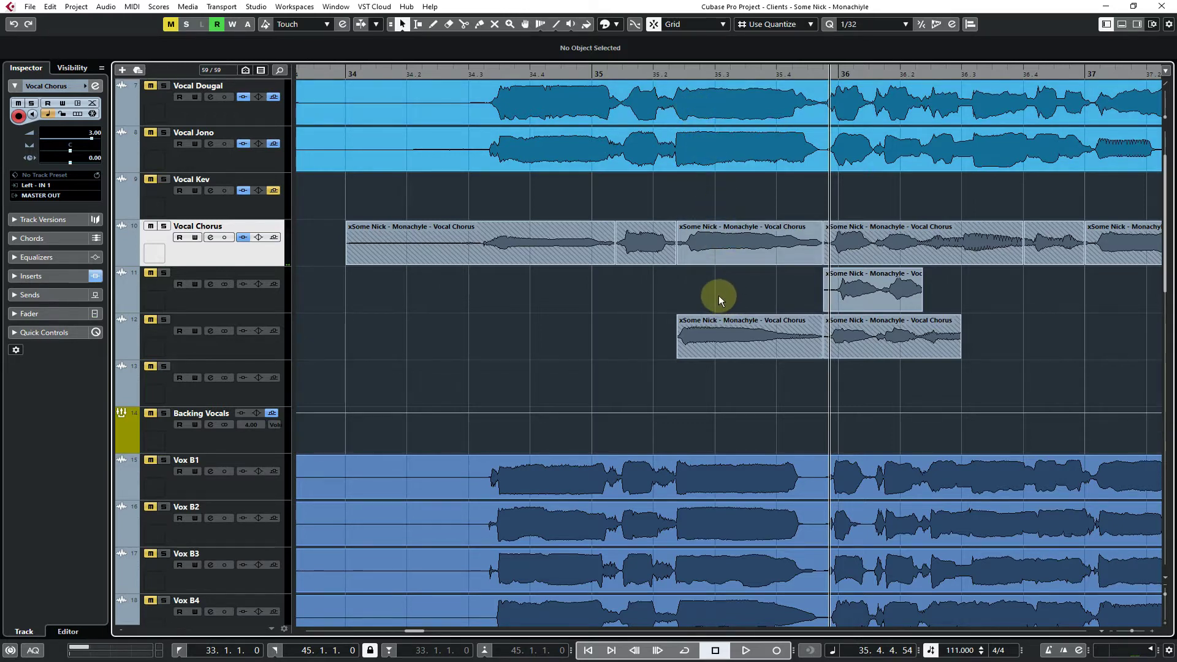
# Raise the top 35.2.2.60 take from track 12 to Vocal Chorus and play the phrase from beat 34.3
pyautogui.moveTo(717, 334); pyautogui.dragTo(728, 234)
pyautogui.press('space')
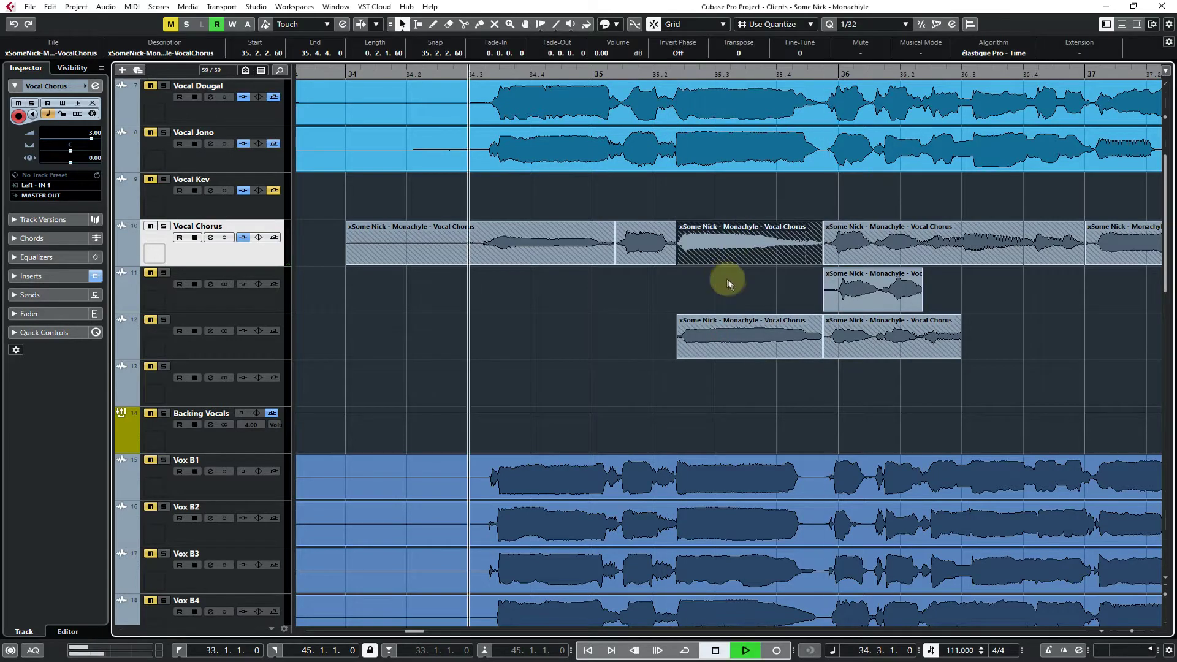
pyautogui.click(727, 284)
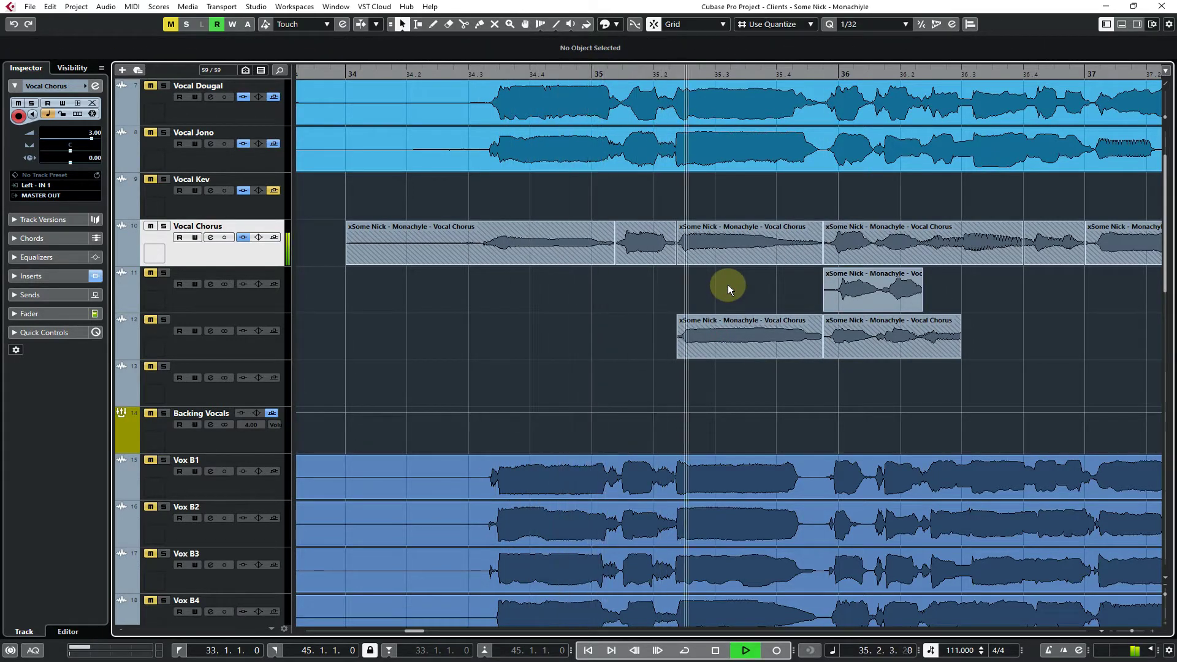
pyautogui.press('space')
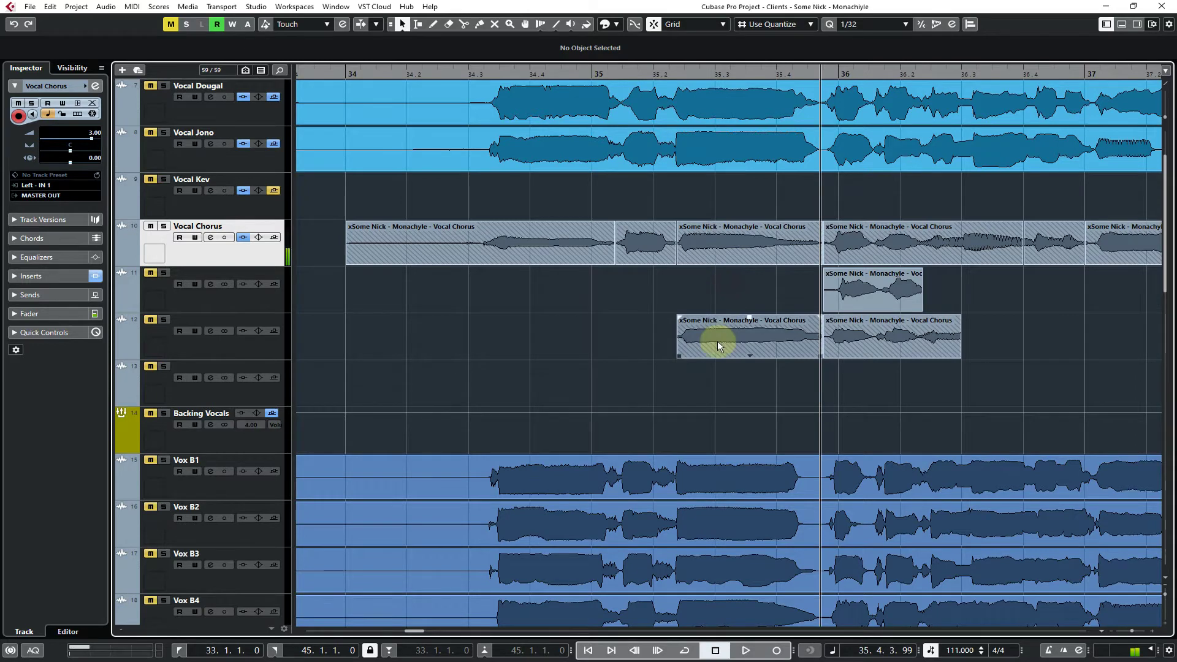
# Raise the second stacked 35.2.2.60 take from track 12 to Vocal Chorus and audition it
pyautogui.moveTo(710, 341); pyautogui.dragTo(728, 234)
pyautogui.press('space')
pyautogui.click(735, 291)
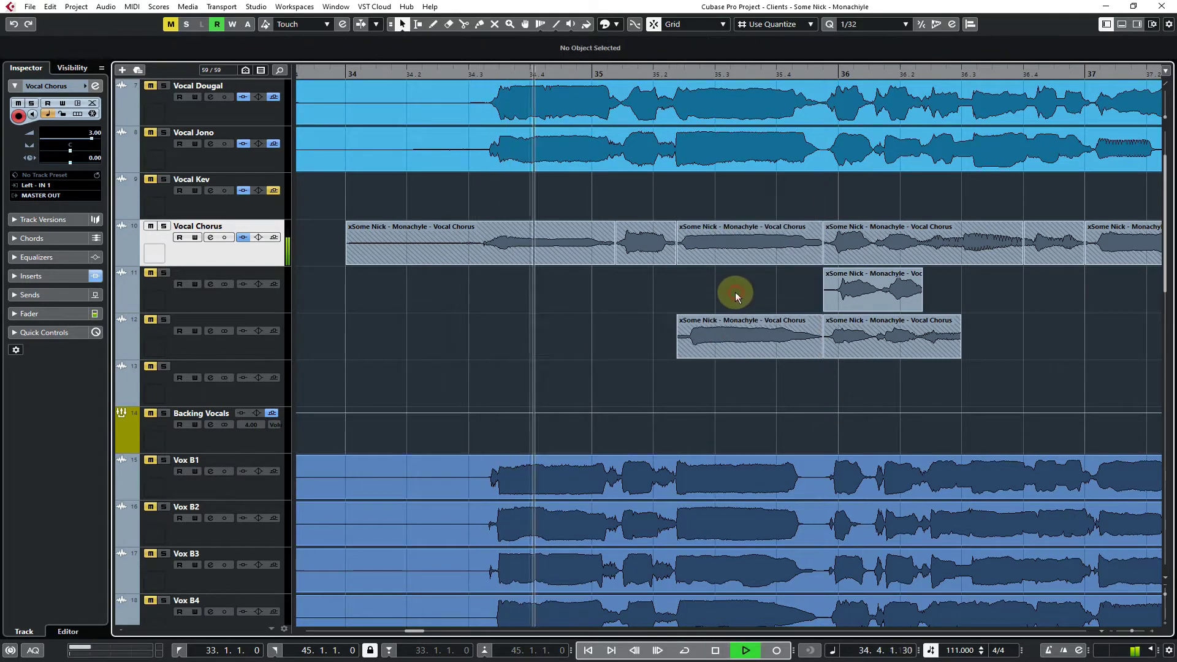
pyautogui.click(729, 249)
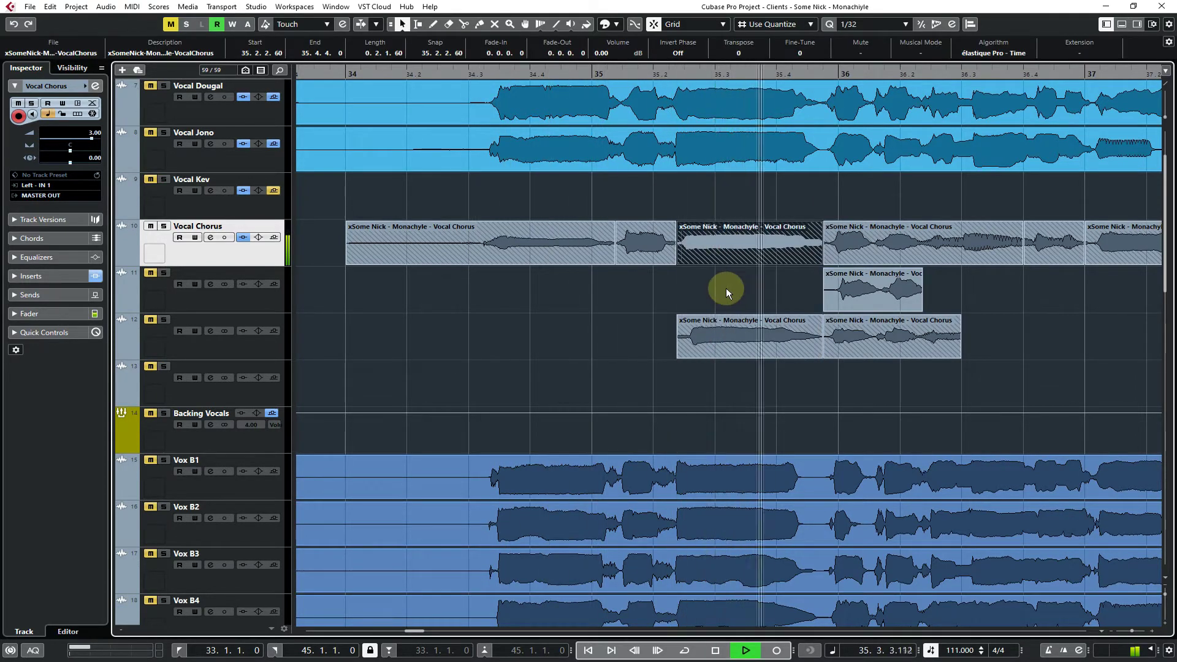
pyautogui.press('space')
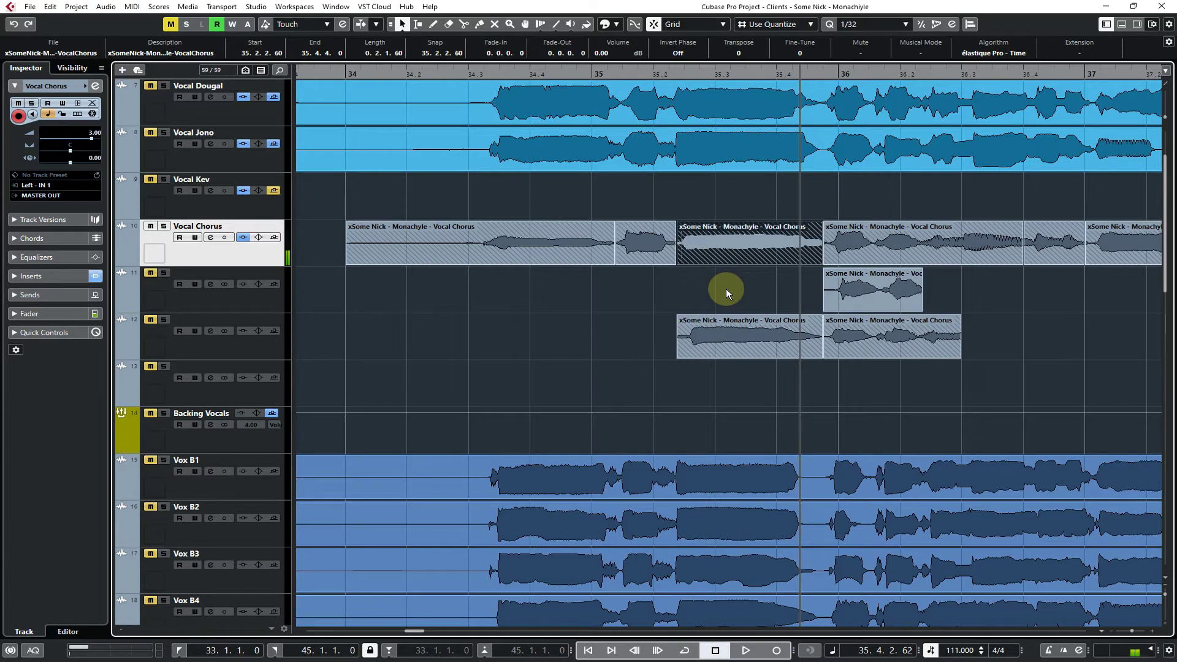
# Delete the rejected 35.2.2.60 take from the top of the Vocal Chorus stack
pyautogui.click(733, 279)
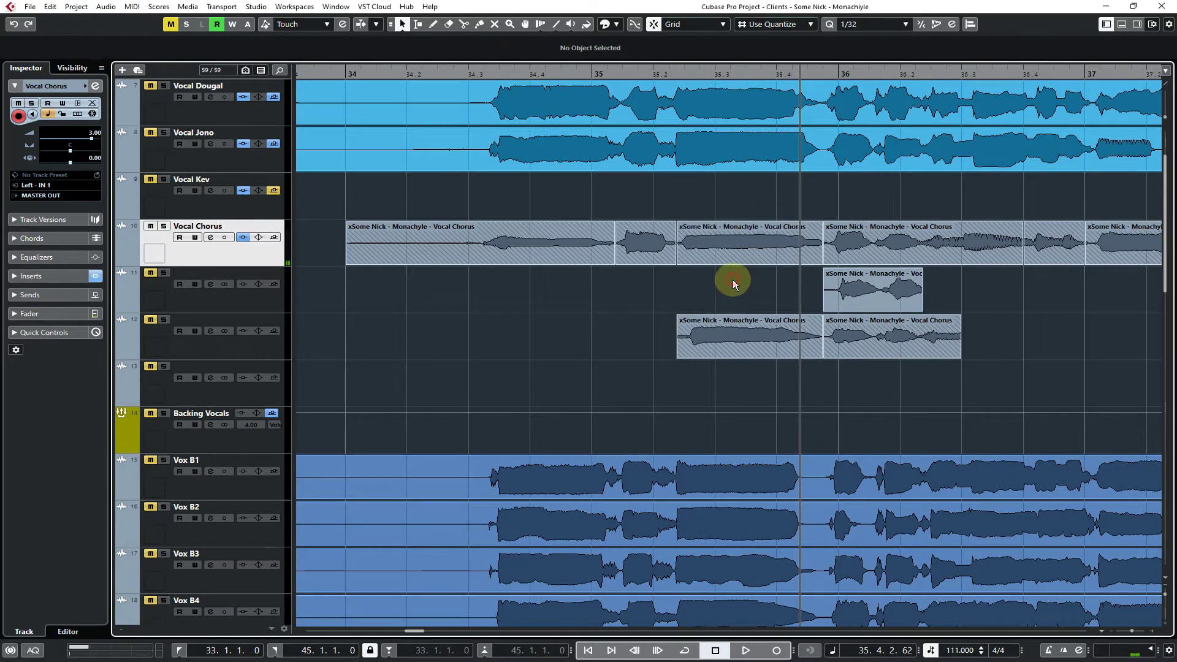
pyautogui.click(719, 260)
pyautogui.click(717, 300)
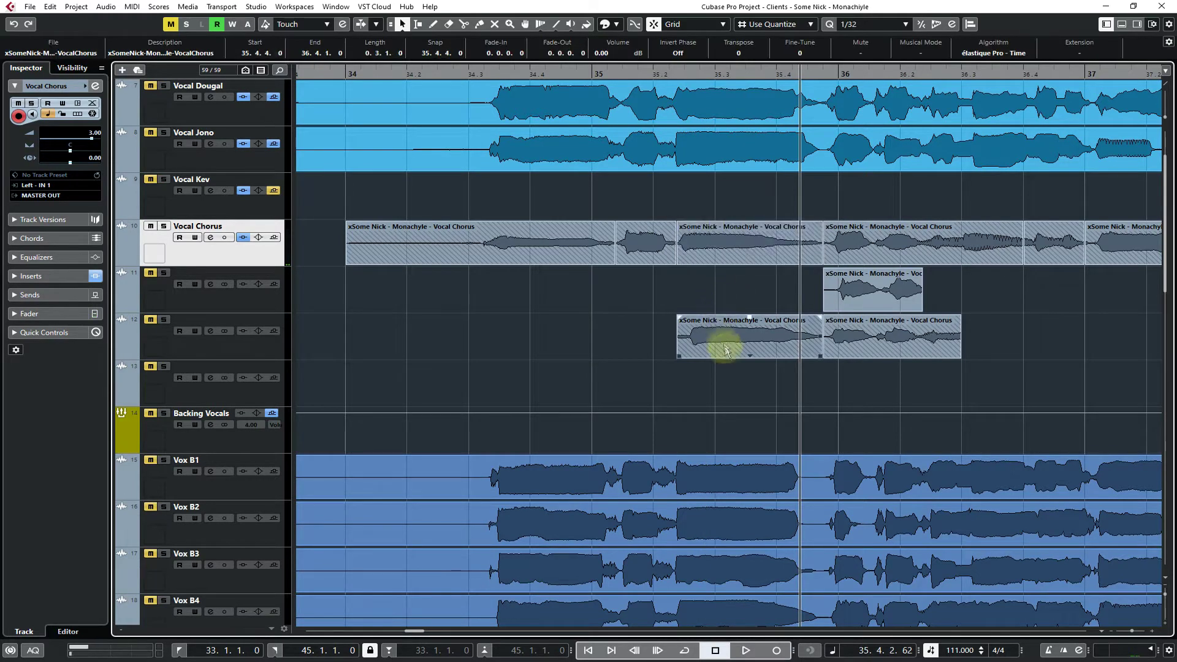
# Raise the next 35.2.2.60 take from track 12 to Vocal Chorus and play the phrase with it
pyautogui.moveTo(724, 346); pyautogui.dragTo(738, 246)
pyautogui.press('space')
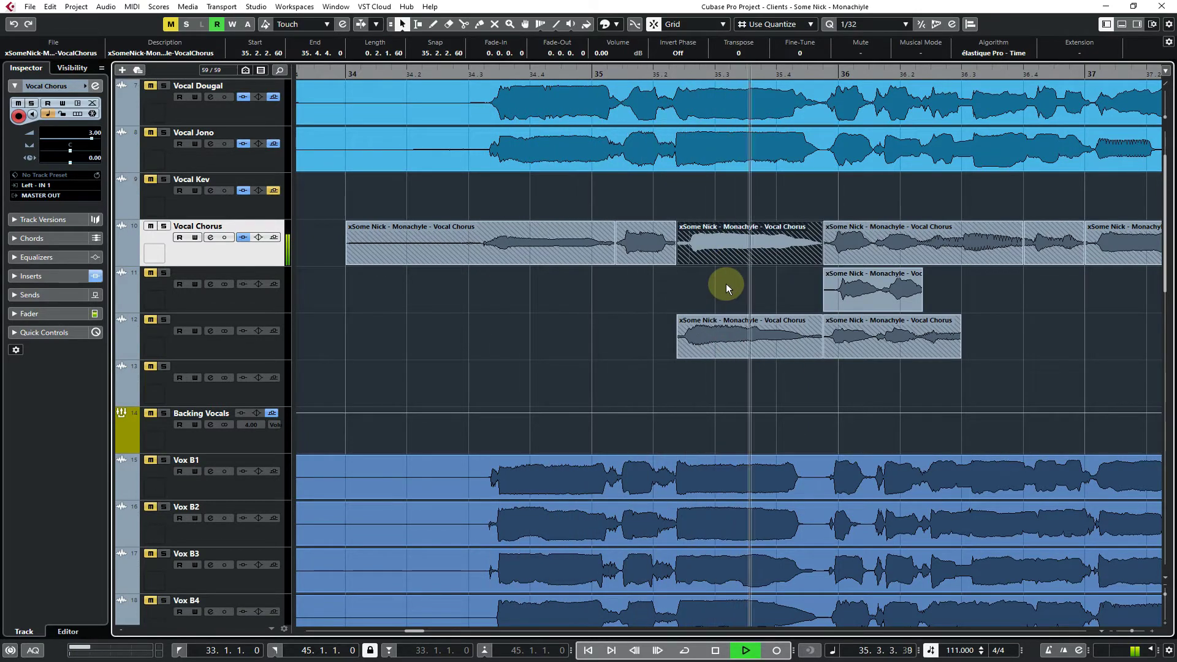
pyautogui.press('space')
# Raise another 35.2.2.60 take from track 12 to Vocal Chorus and play the phrase with it twice
pyautogui.moveTo(703, 320); pyautogui.dragTo(728, 258)
pyautogui.press('space')
pyautogui.click(707, 293)
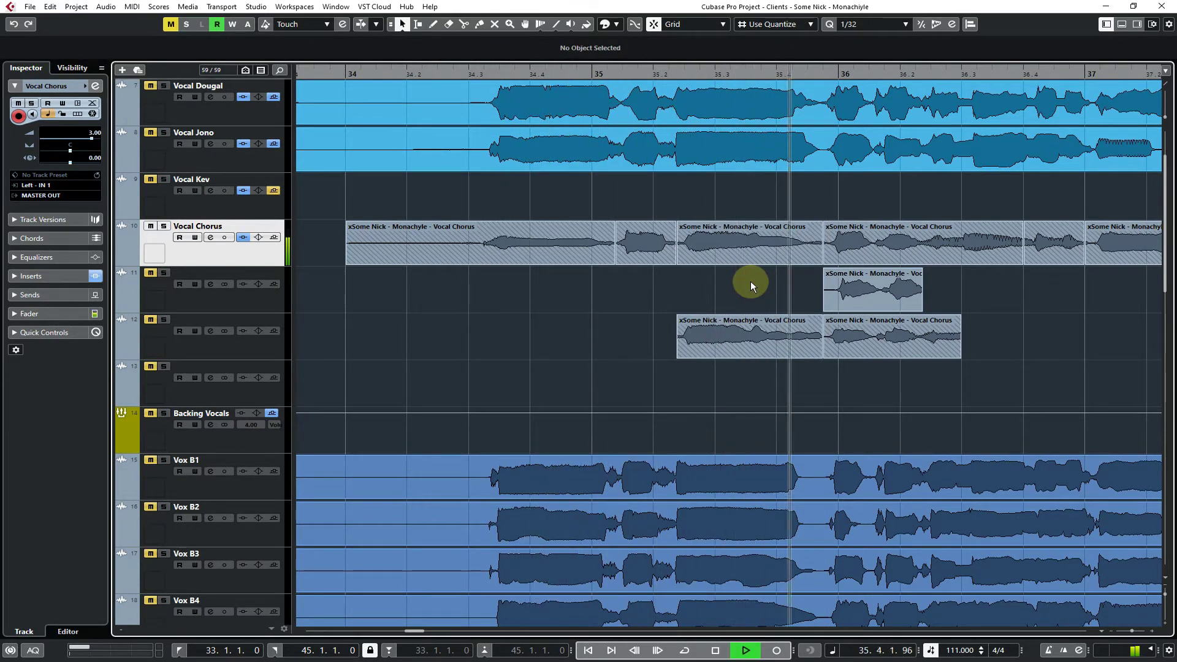
pyautogui.press('space')
pyautogui.press('KP_0')
pyautogui.press('space')
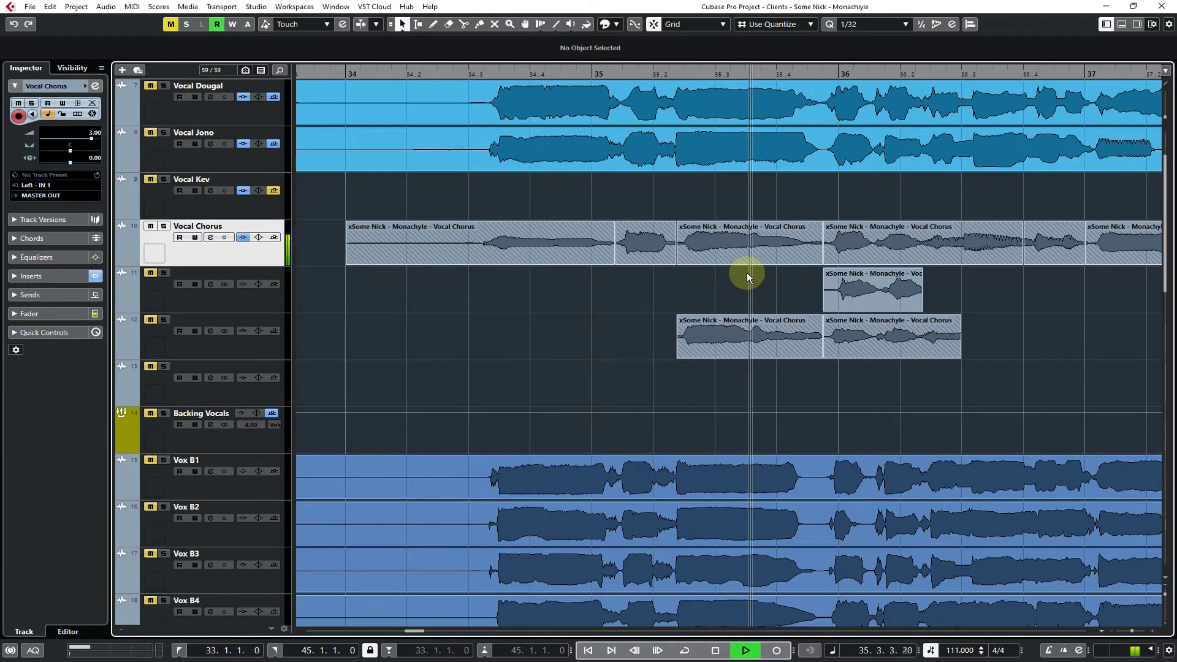
pyautogui.press('space')
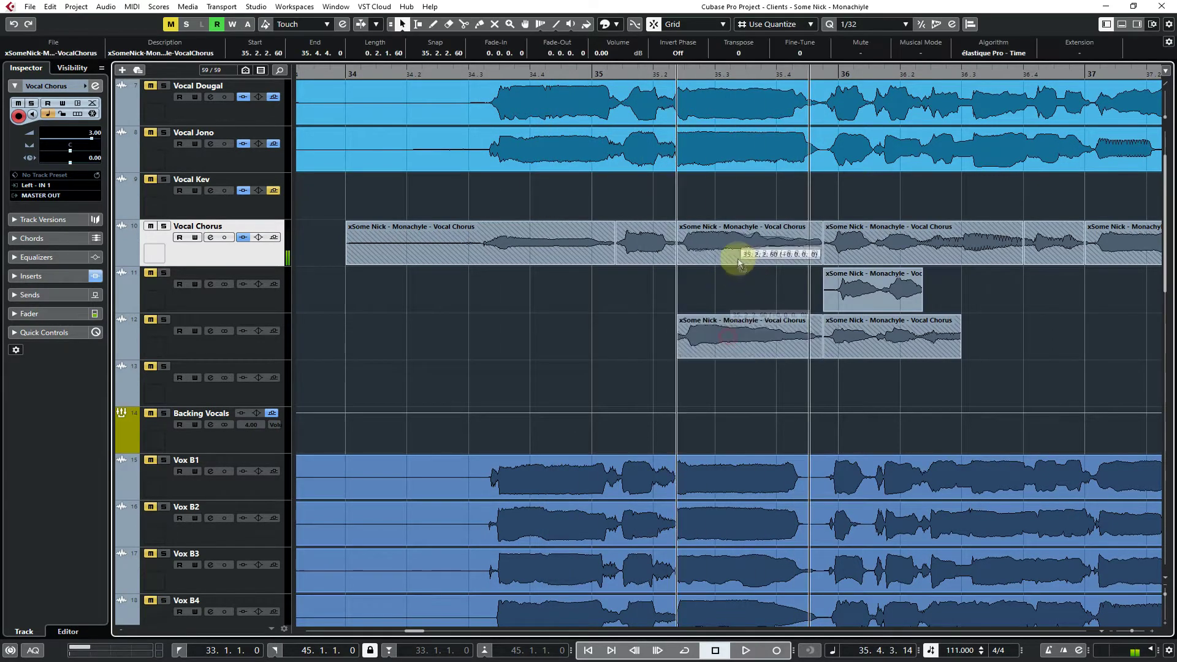
# Bring the following 35.2.2.60 take up from track 12 onto Vocal Chorus and audition it from beat 34.3
pyautogui.click(737, 258)
pyautogui.press('KP_0')
pyautogui.press('space')
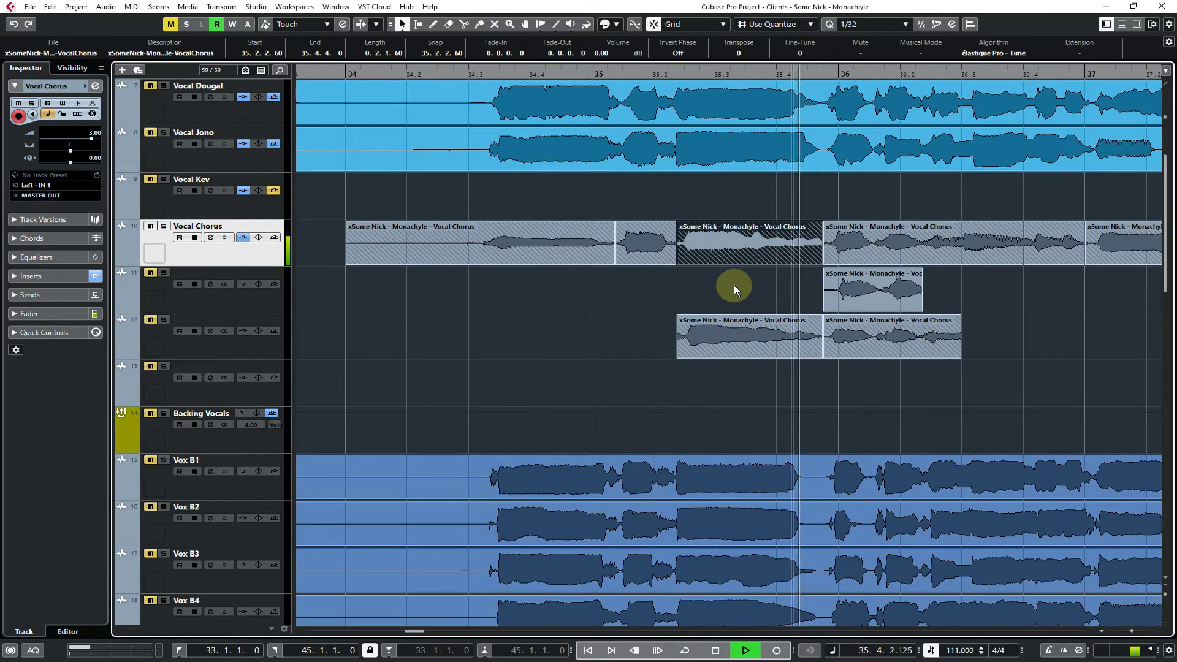
pyautogui.press('space')
pyautogui.click(734, 285)
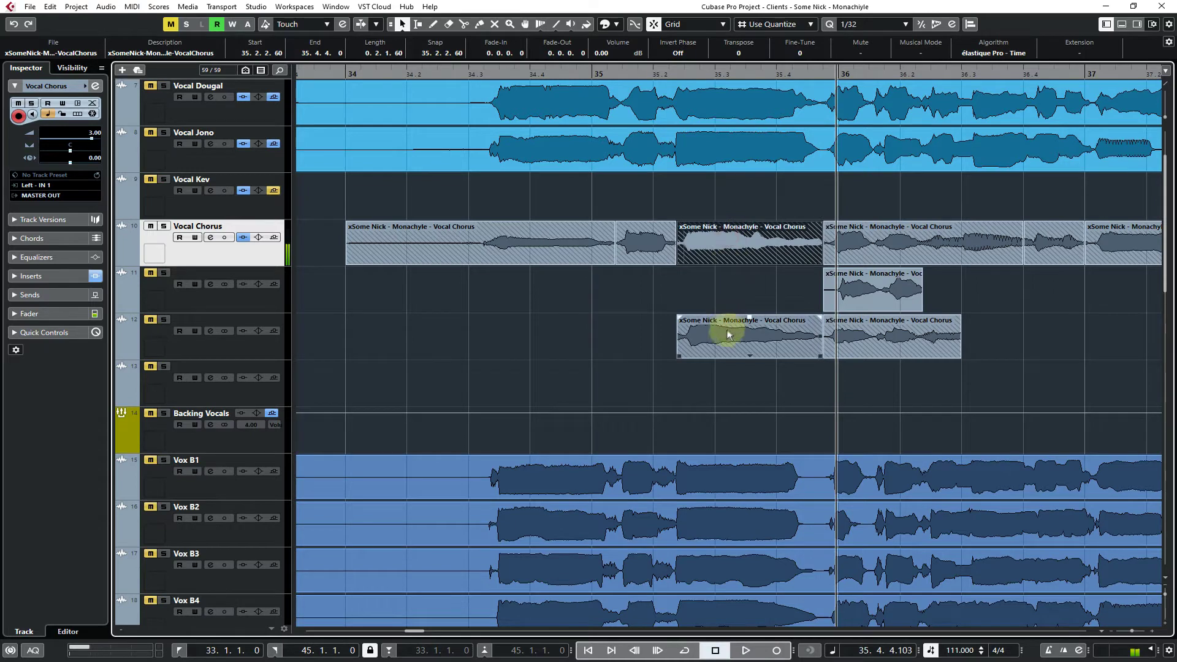
# Raise a further 35.2.2.60 take from track 12 to Vocal Chorus, auditioning it from beat 34.3 and again from 34.2.4.60
pyautogui.moveTo(725, 337); pyautogui.dragTo(722, 262)
pyautogui.press('space')
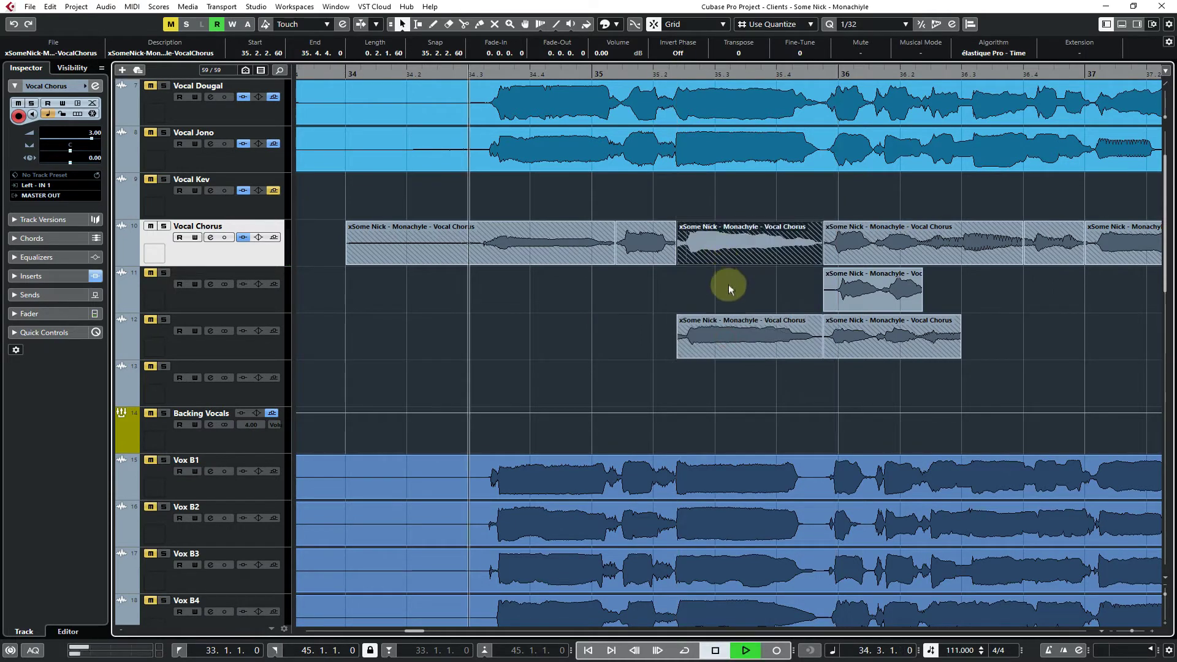
pyautogui.click(723, 288)
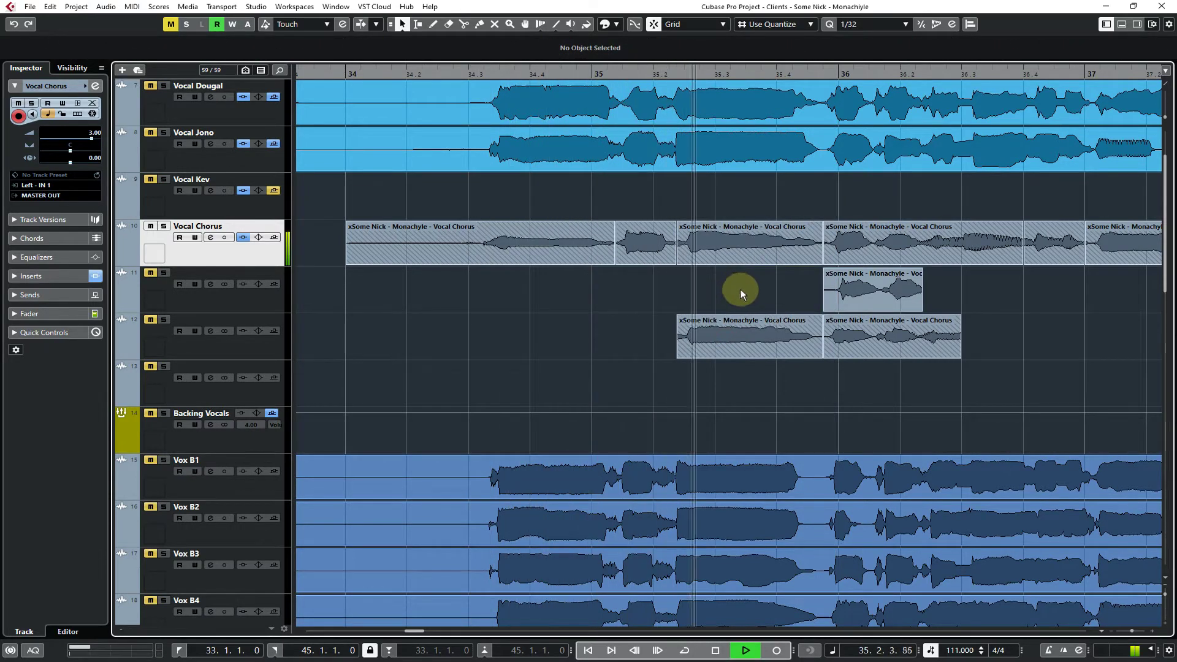
pyautogui.press('space')
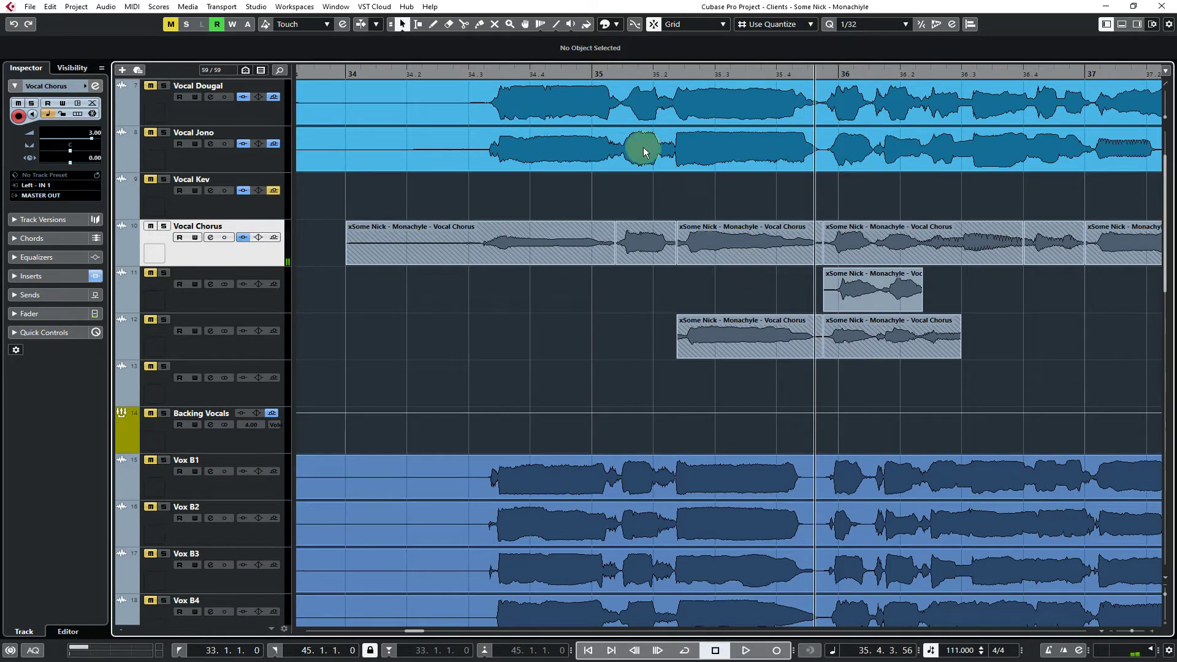
pyautogui.click(461, 73)
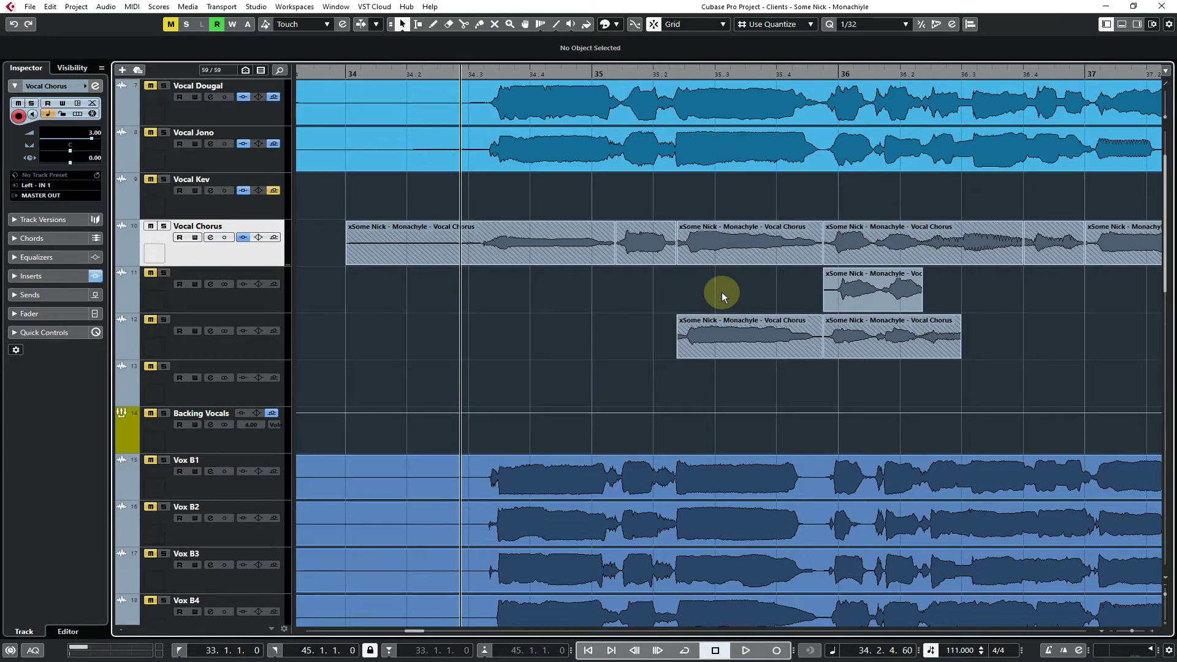
pyautogui.press('space')
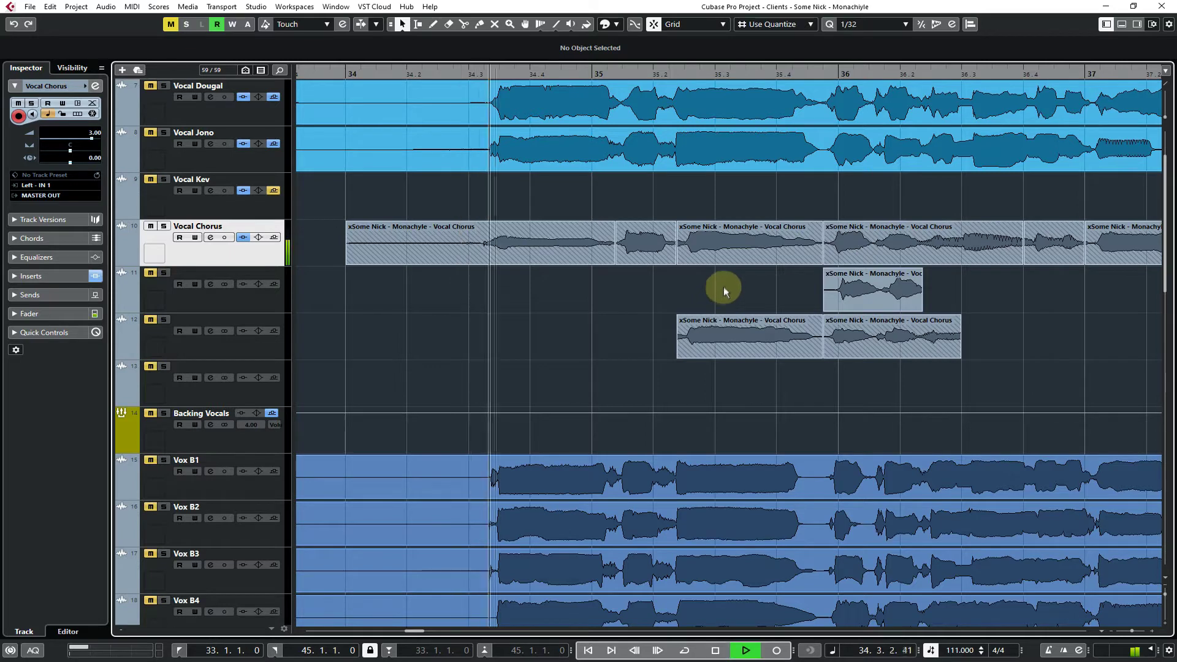
pyautogui.press('space')
pyautogui.click(724, 249)
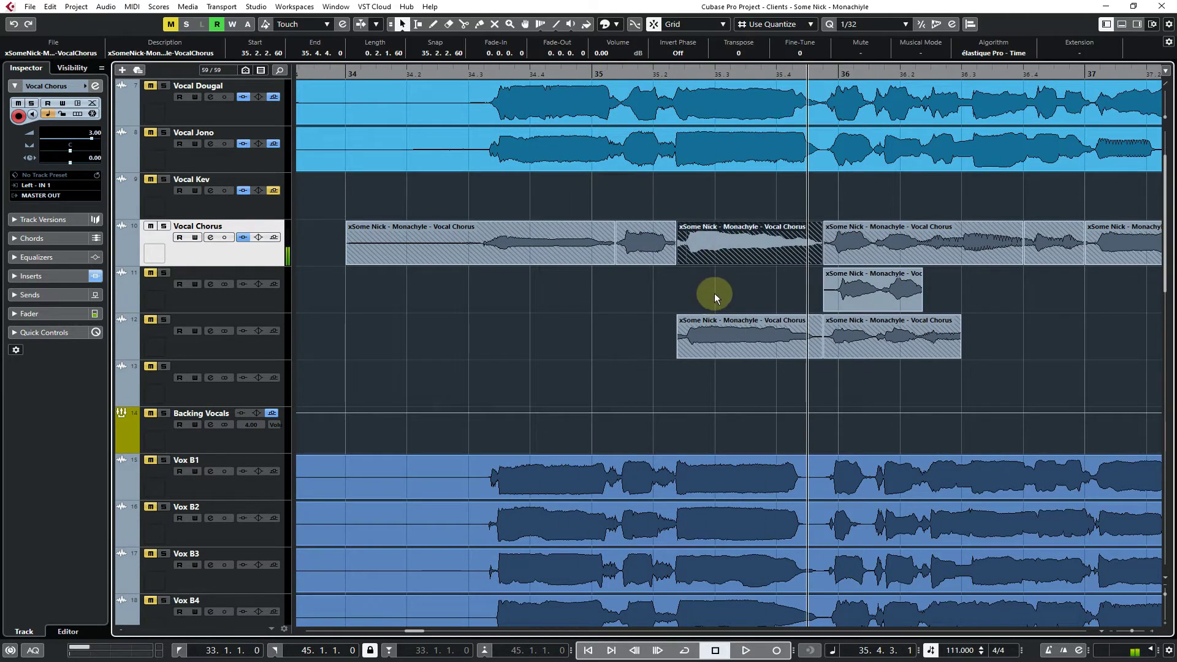
pyautogui.click(722, 300)
# Raise the next two 35.2.2.60 takes from track 12 to Vocal Chorus in turn, playing the phrase with each
pyautogui.moveTo(716, 346); pyautogui.dragTo(724, 240)
pyautogui.press('space')
pyautogui.click(723, 278)
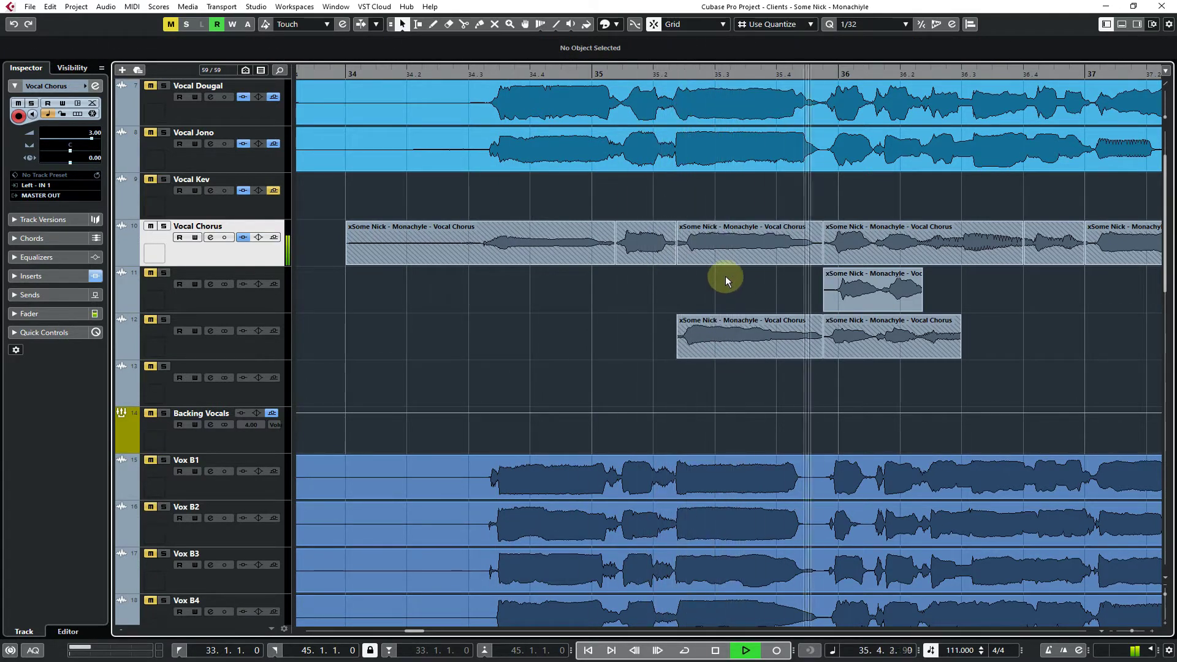
pyautogui.moveTo(704, 334); pyautogui.dragTo(727, 255)
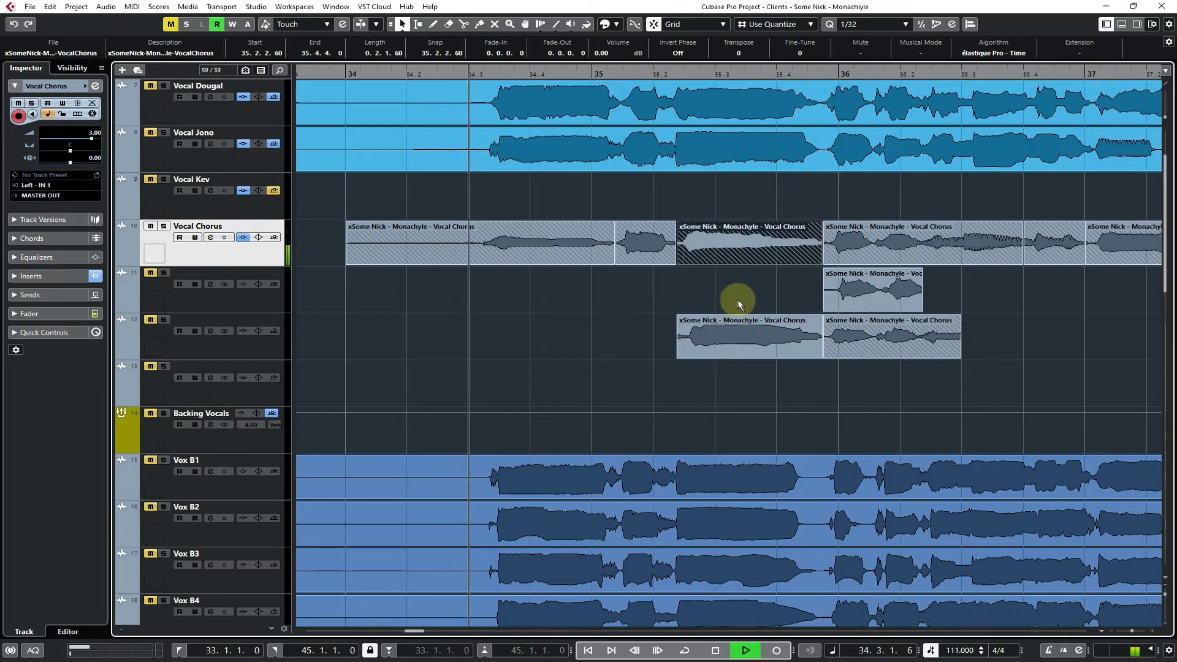
pyautogui.click(730, 293)
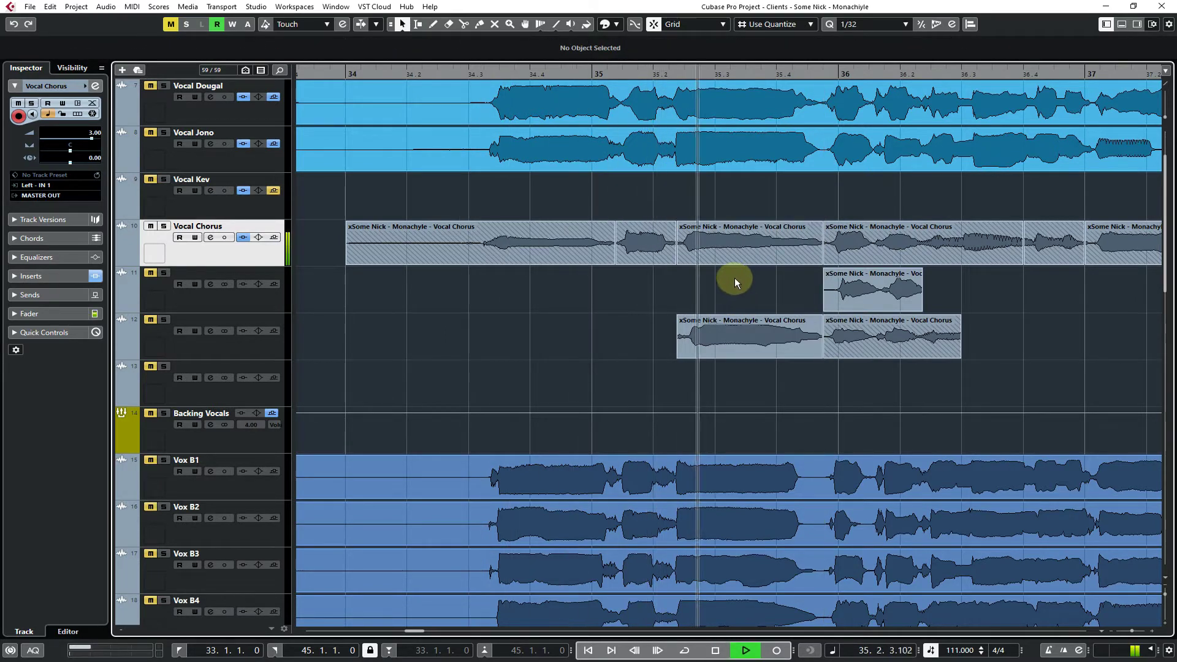
pyautogui.press('space')
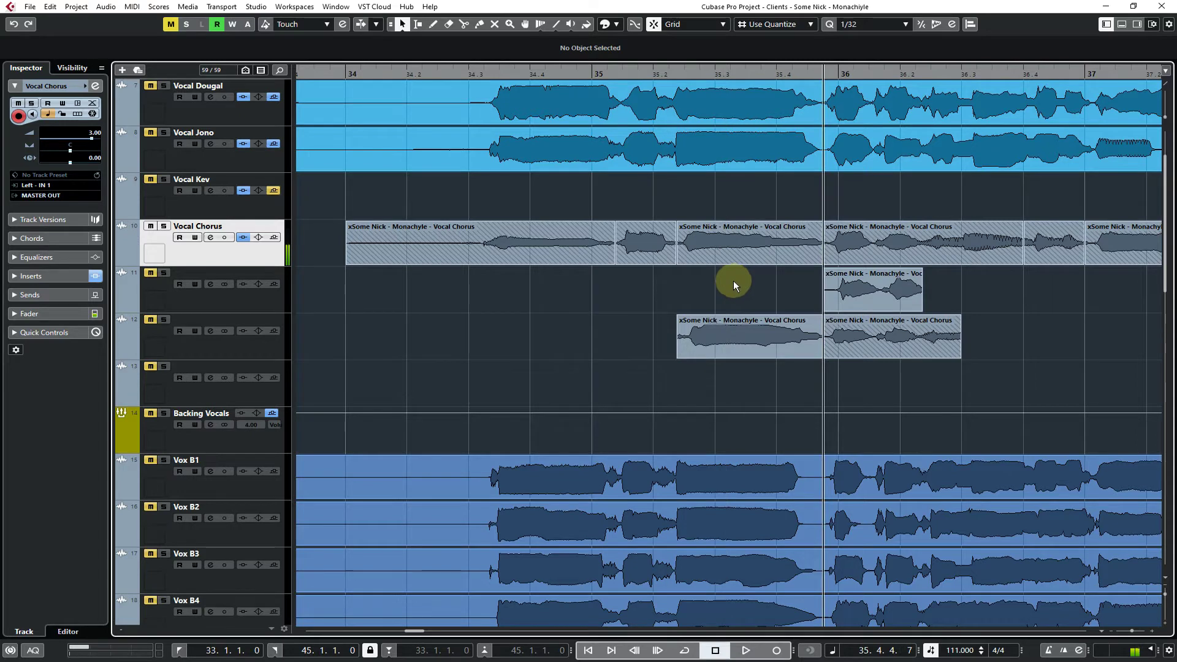
# Audition the last 35.2.2.60 take from track 12 on Vocal Chorus and delete it
pyautogui.moveTo(711, 341); pyautogui.dragTo(726, 259)
pyautogui.press('space')
pyautogui.click(725, 303)
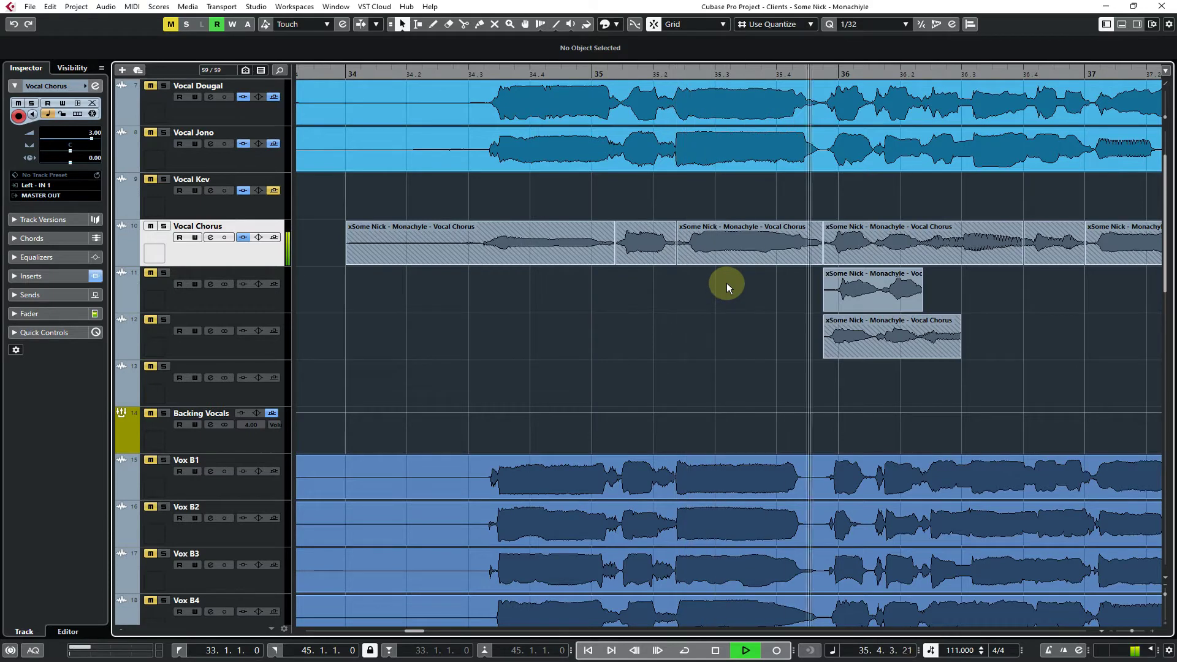
pyautogui.press('space')
pyautogui.click(723, 241)
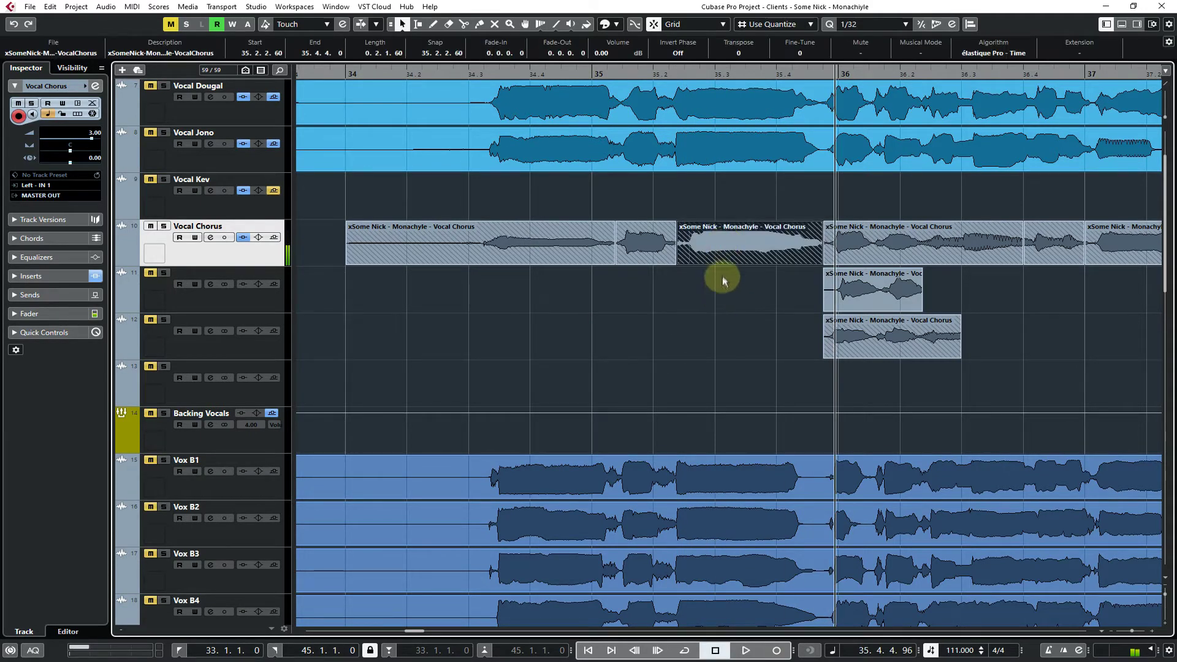
pyautogui.press('Delete')
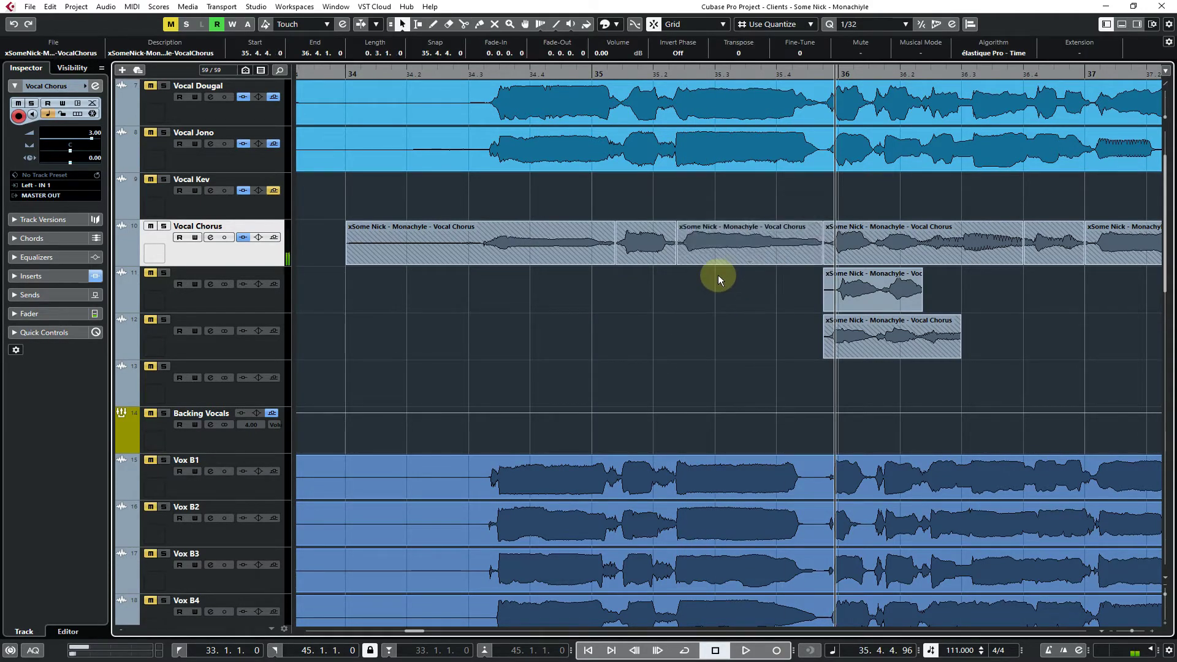
# Play the top remaining 35.2.2.60 take on Vocal Chorus from 35.1.2.60 and set it aside on track 11
pyautogui.click(614, 71)
pyautogui.press('space')
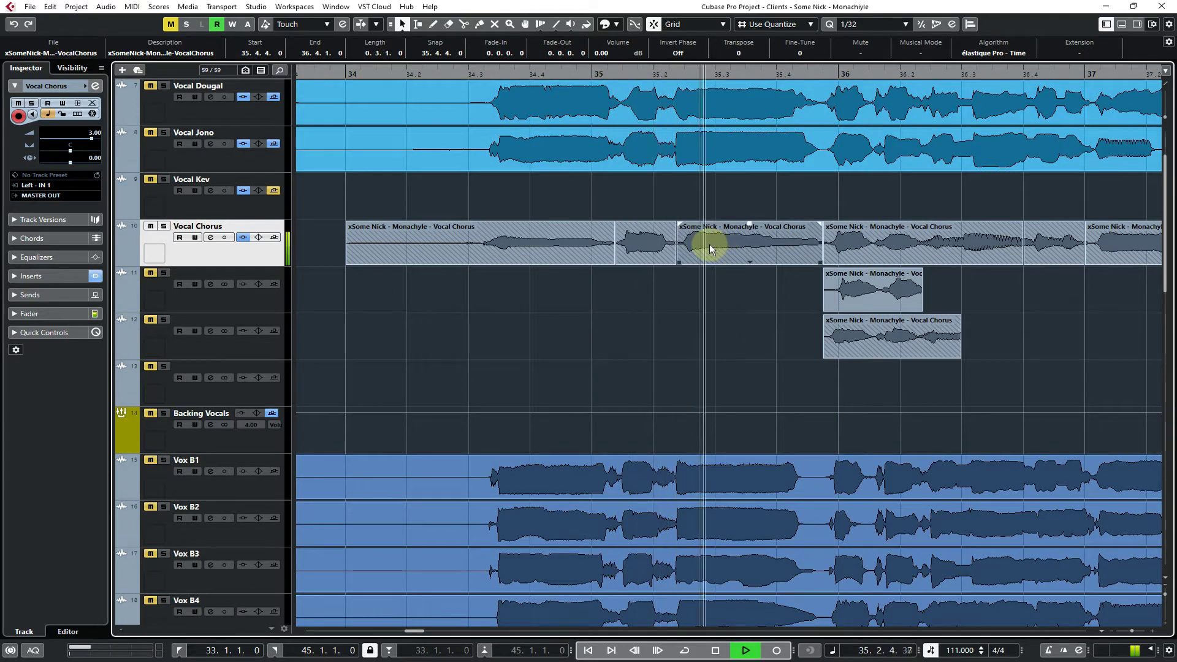
pyautogui.press('space')
pyautogui.moveTo(708, 244); pyautogui.dragTo(708, 293)
# Audition the next two 35.2.2.60 takes on Vocal Chorus, setting the first aside on track 12 and the second on track 11
pyautogui.press('space')
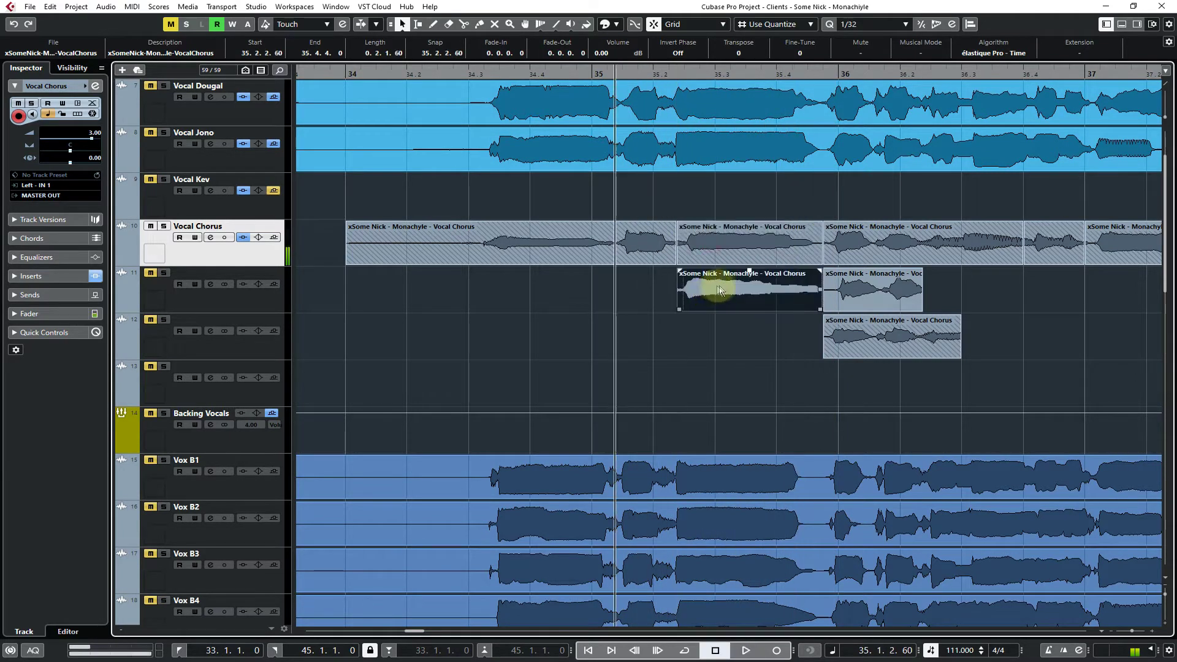
pyautogui.press('space')
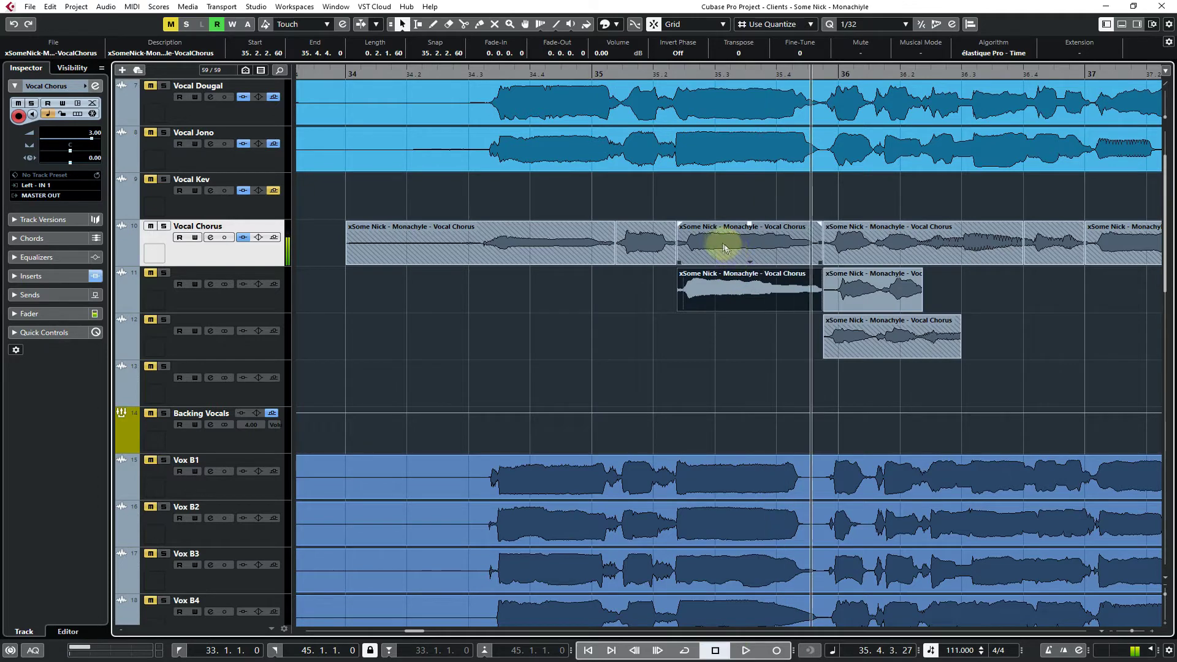
pyautogui.moveTo(734, 259); pyautogui.dragTo(717, 318)
pyautogui.press('space')
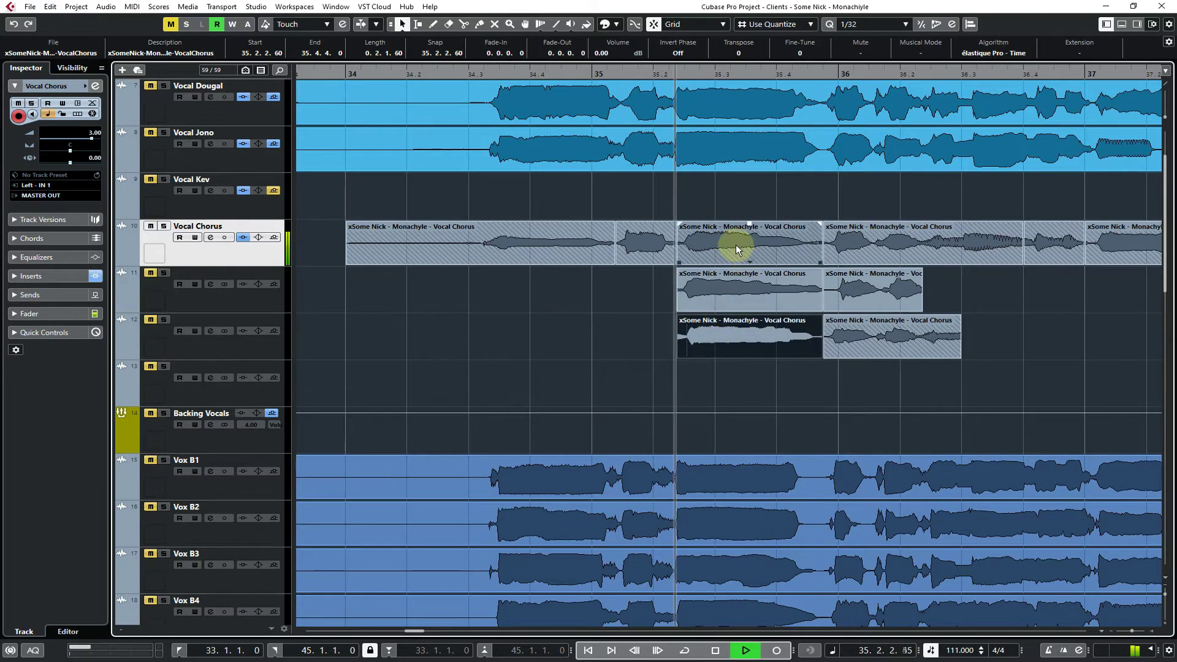
pyautogui.press('space')
pyautogui.moveTo(733, 243); pyautogui.dragTo(726, 268)
# Audition the exposed 35.2.2.60 take, set it aside on track 12, and play the one beneath it on Vocal Chorus
pyautogui.press('space')
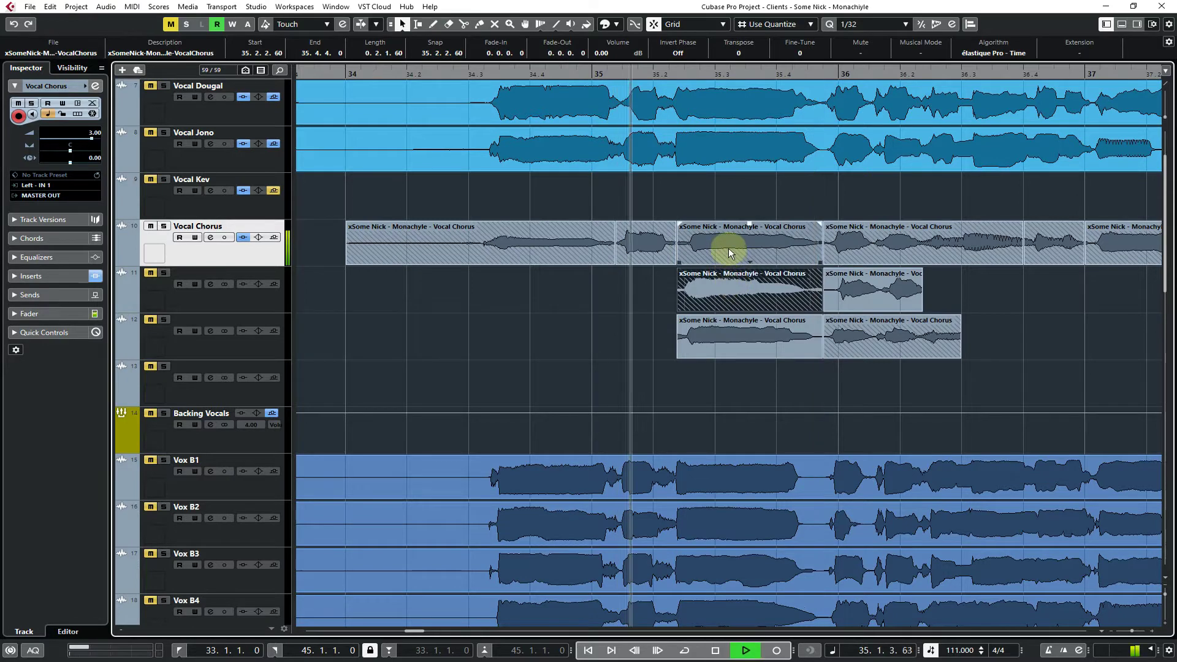
pyautogui.press('space')
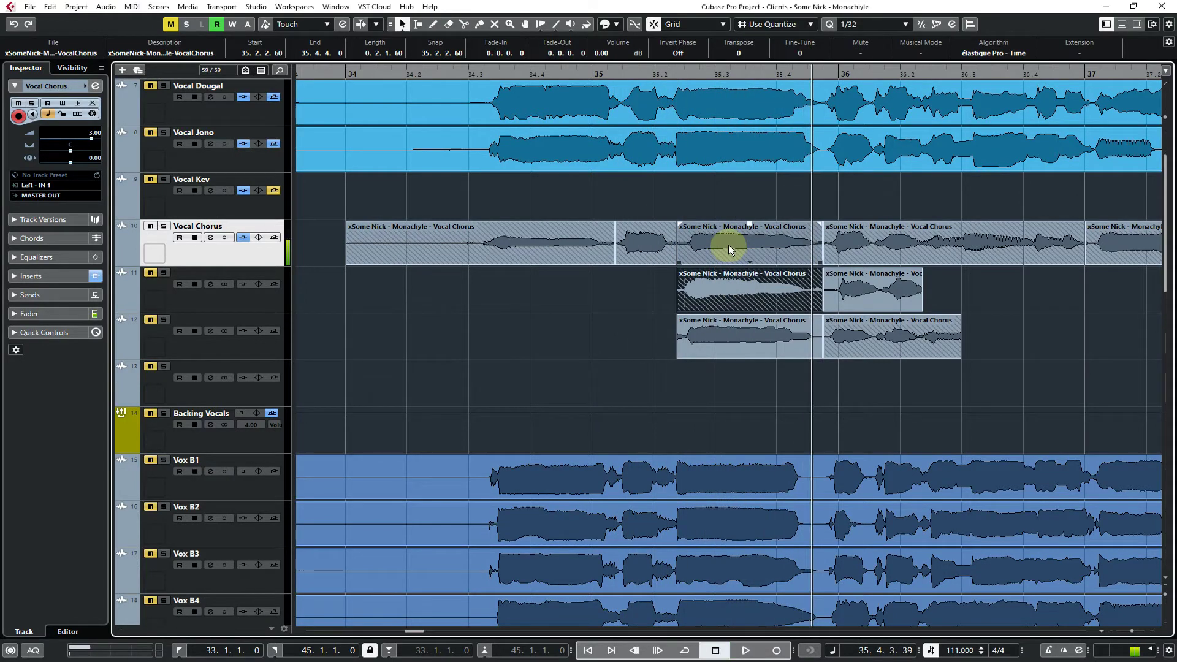
pyautogui.moveTo(728, 245); pyautogui.dragTo(731, 323)
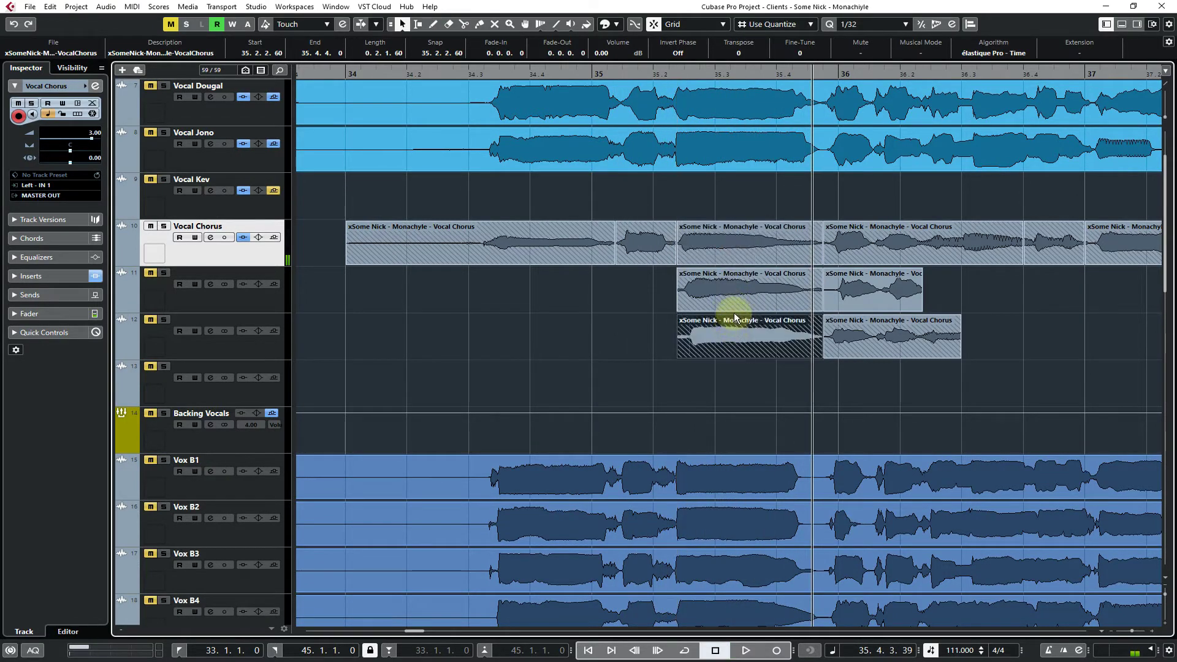
pyautogui.press('space')
pyautogui.click(737, 244)
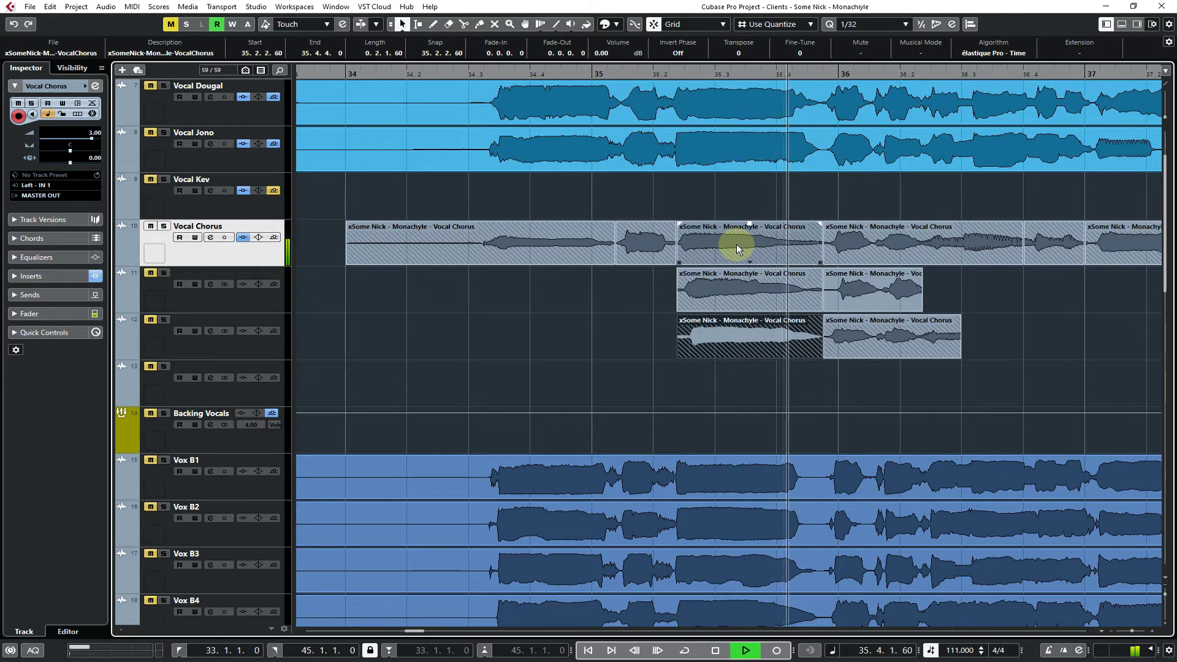
# Play the exposed 35.2.2.60 take on Vocal Chorus from 34.3.1.0 and set it aside on track 11
pyautogui.press('space')
pyautogui.click(468, 74)
pyautogui.click(781, 262)
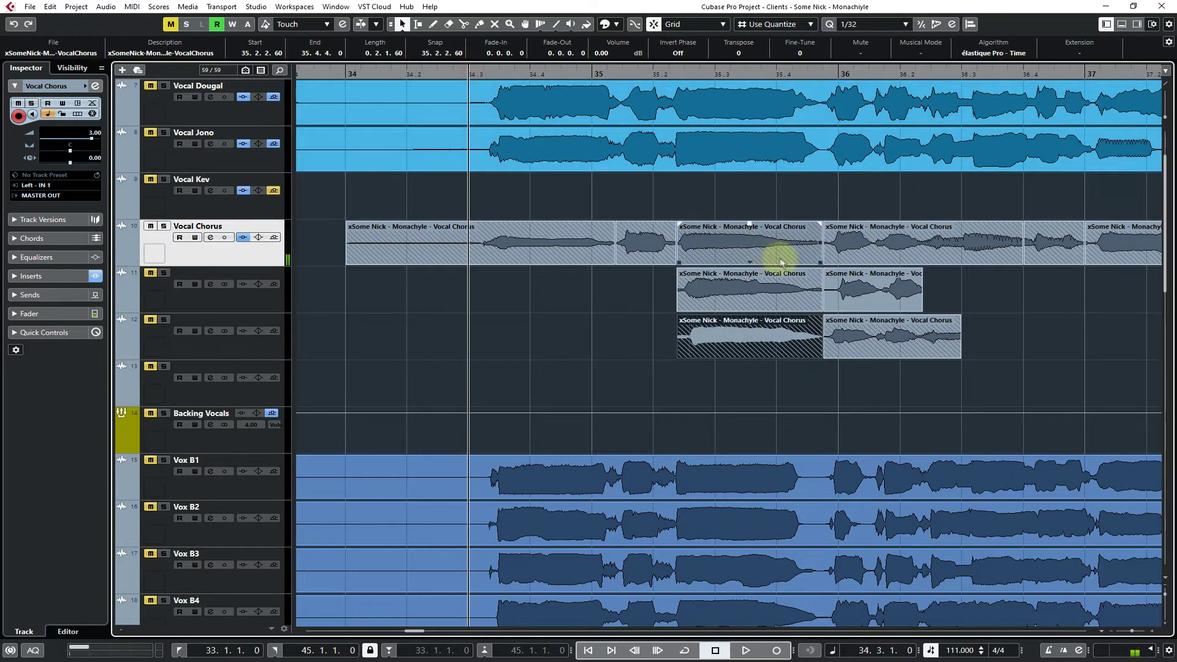
pyautogui.press('space')
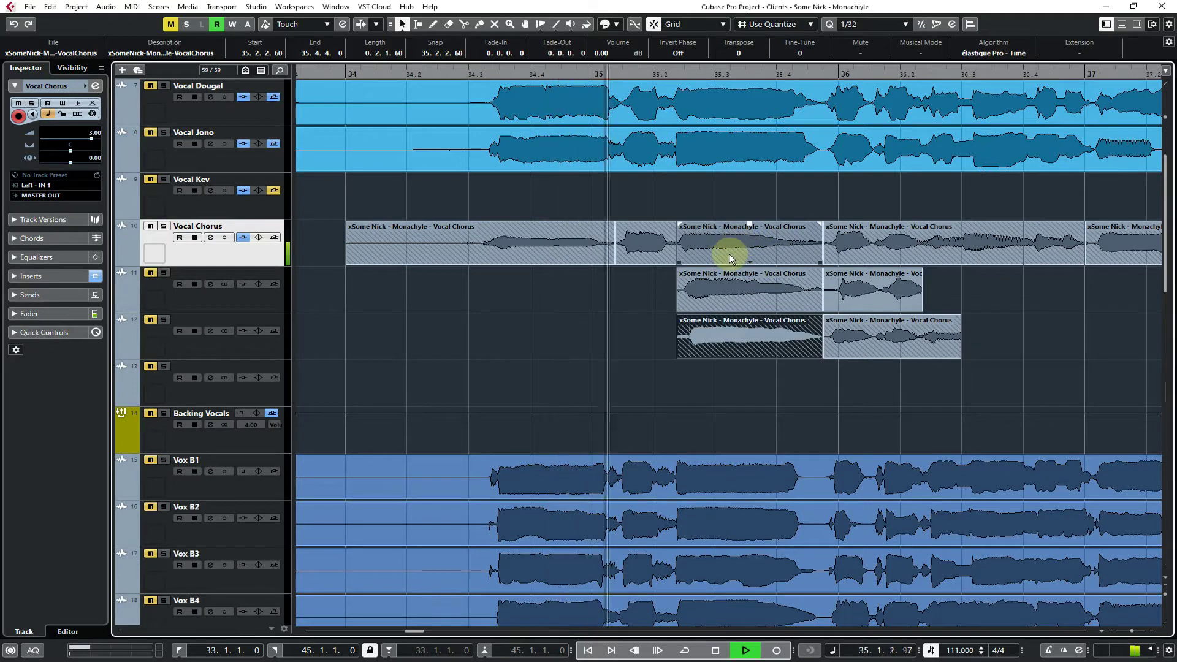
pyautogui.press('space')
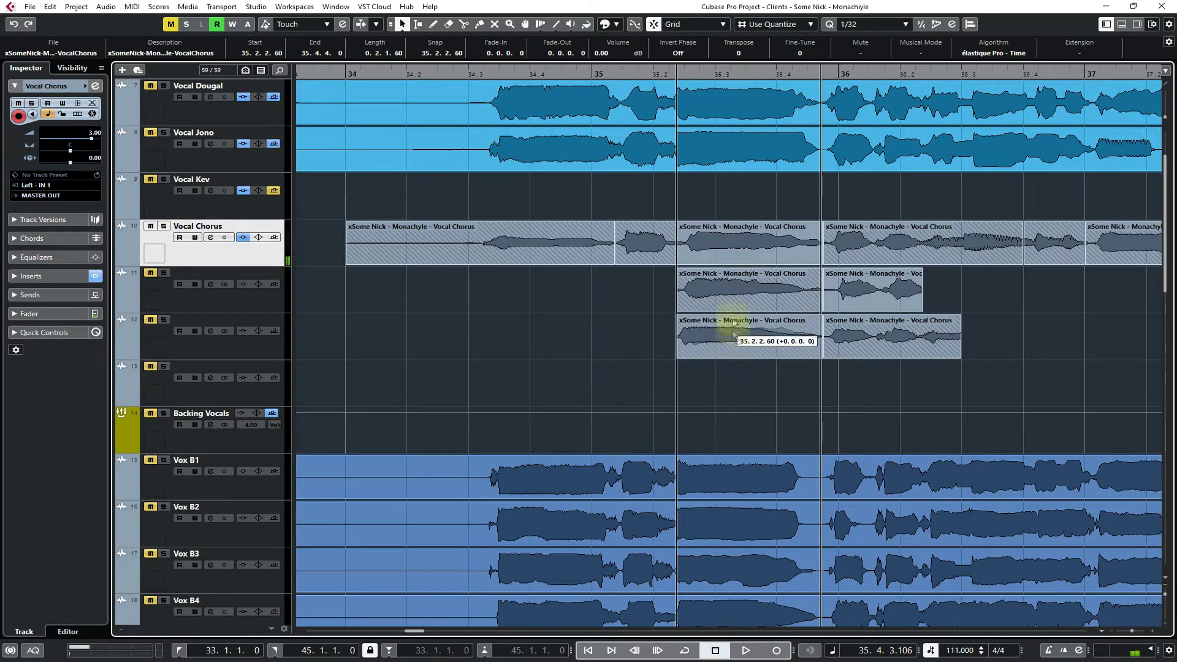
pyautogui.click(733, 298)
# Audition the 35.2.2.60 take remaining on Vocal Chorus and clear the selection
pyautogui.press('space')
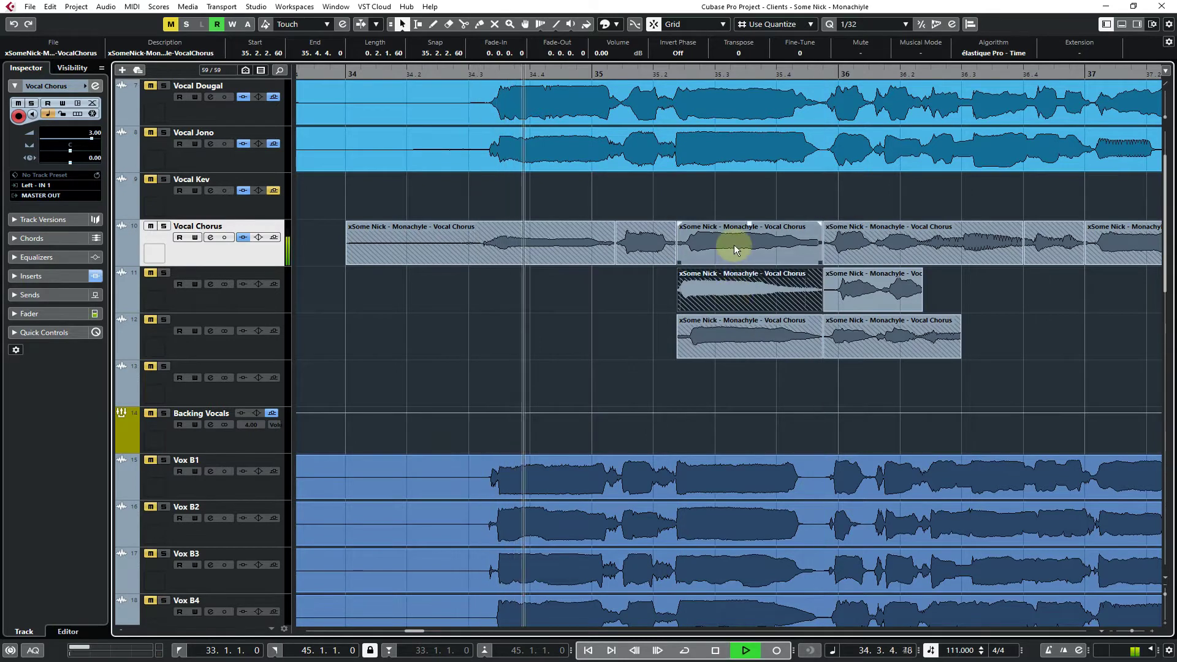
pyautogui.click(734, 245)
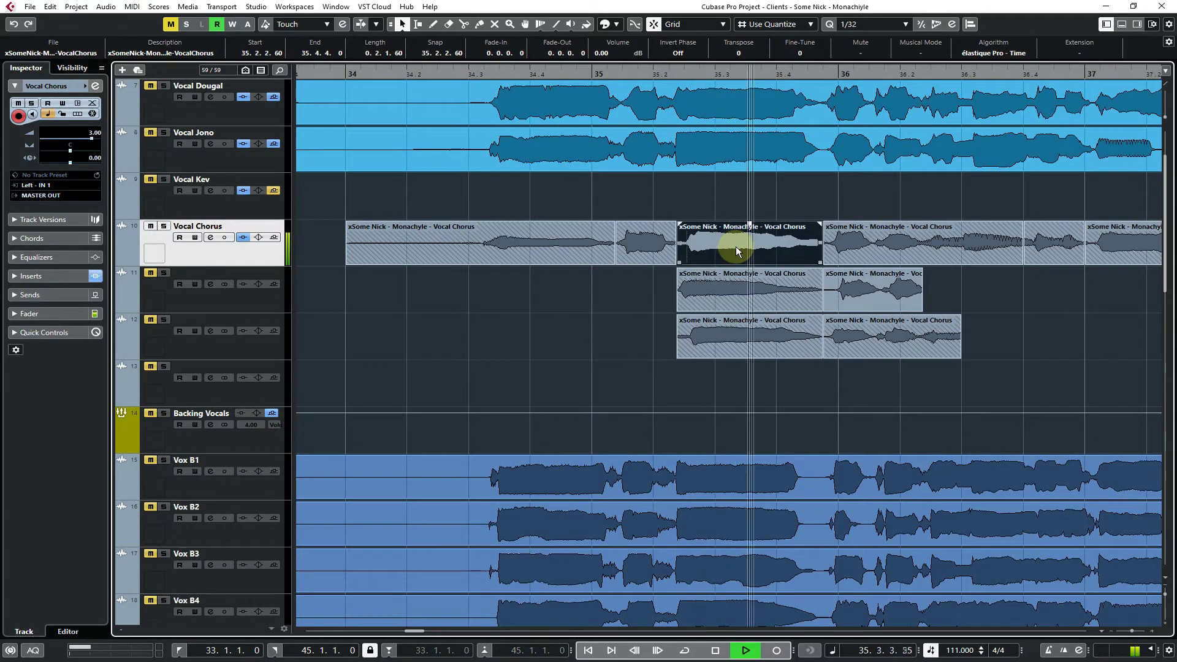
pyautogui.press('space')
pyautogui.click(646, 298)
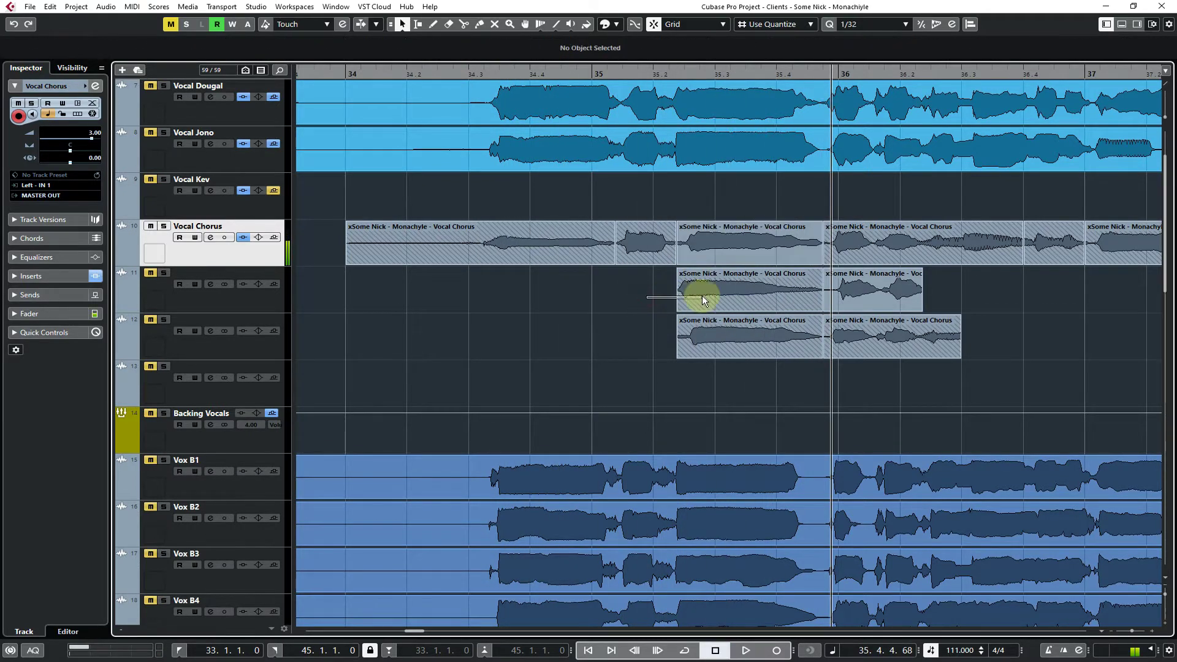
# Move the 35.2.2.60 take from track 11 to track 12 and the one on Vocal Chorus to track 11
pyautogui.moveTo(701, 295); pyautogui.dragTo(714, 353)
pyautogui.moveTo(721, 250); pyautogui.dragTo(734, 293)
pyautogui.click(650, 348)
pyautogui.click(728, 347)
pyautogui.click(687, 380)
# Bring the top 35.2.2.60 take from track 12 onto Vocal Chorus and play it from just after bar 35
pyautogui.click(723, 340)
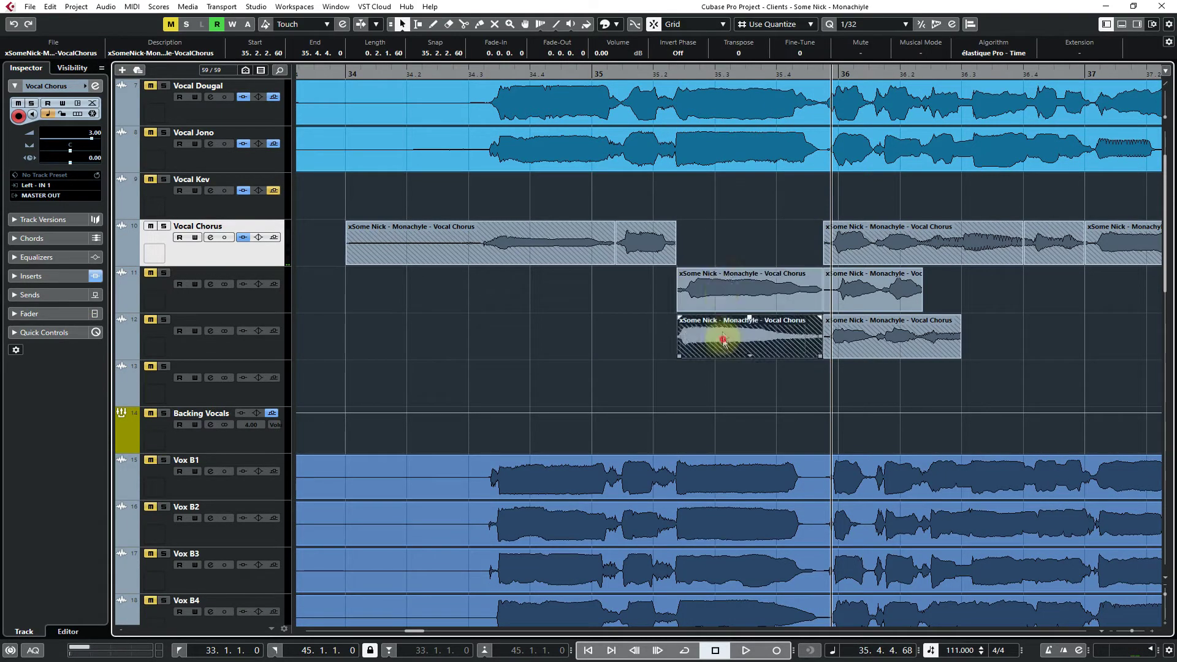
pyautogui.click(605, 75)
pyautogui.press('space')
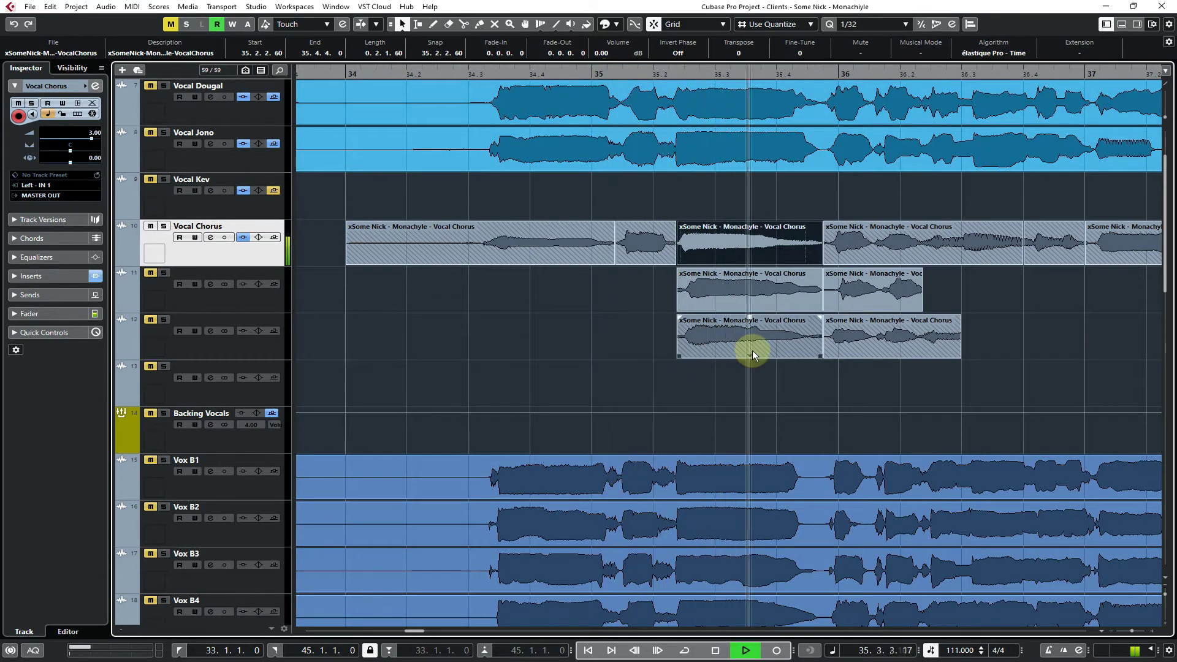
# Swap another 35.2.2.60 take from track 12 onto Vocal Chorus and audition it against the previous choice
pyautogui.moveTo(739, 336); pyautogui.dragTo(742, 243)
pyautogui.press('space')
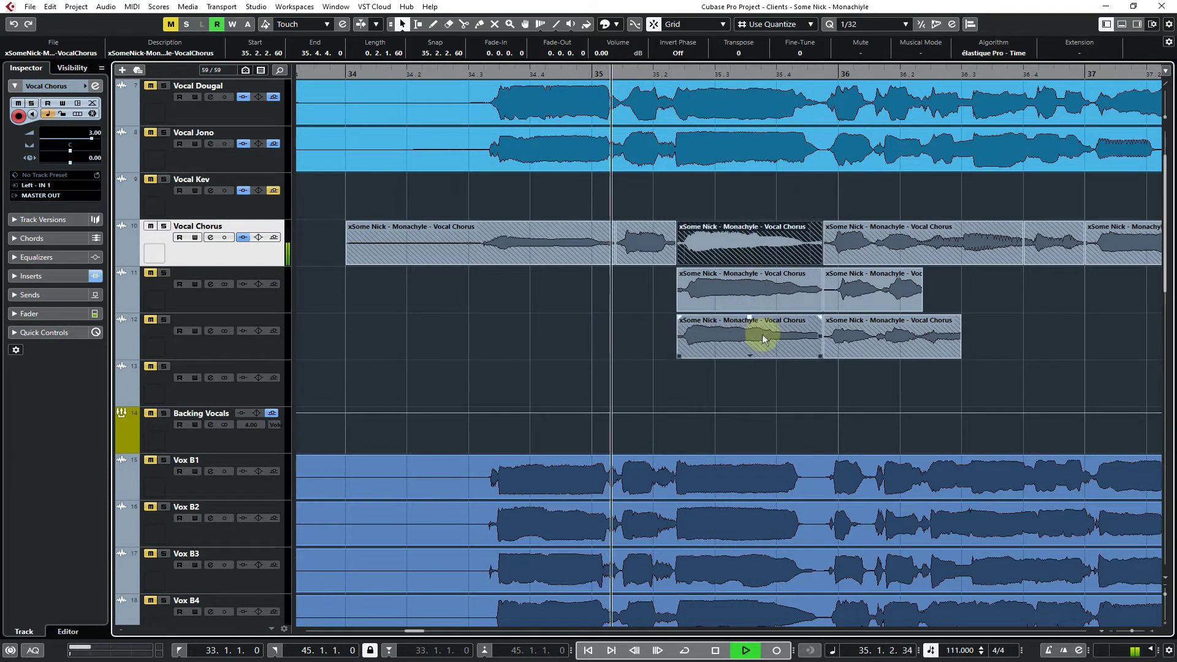
pyautogui.press('space')
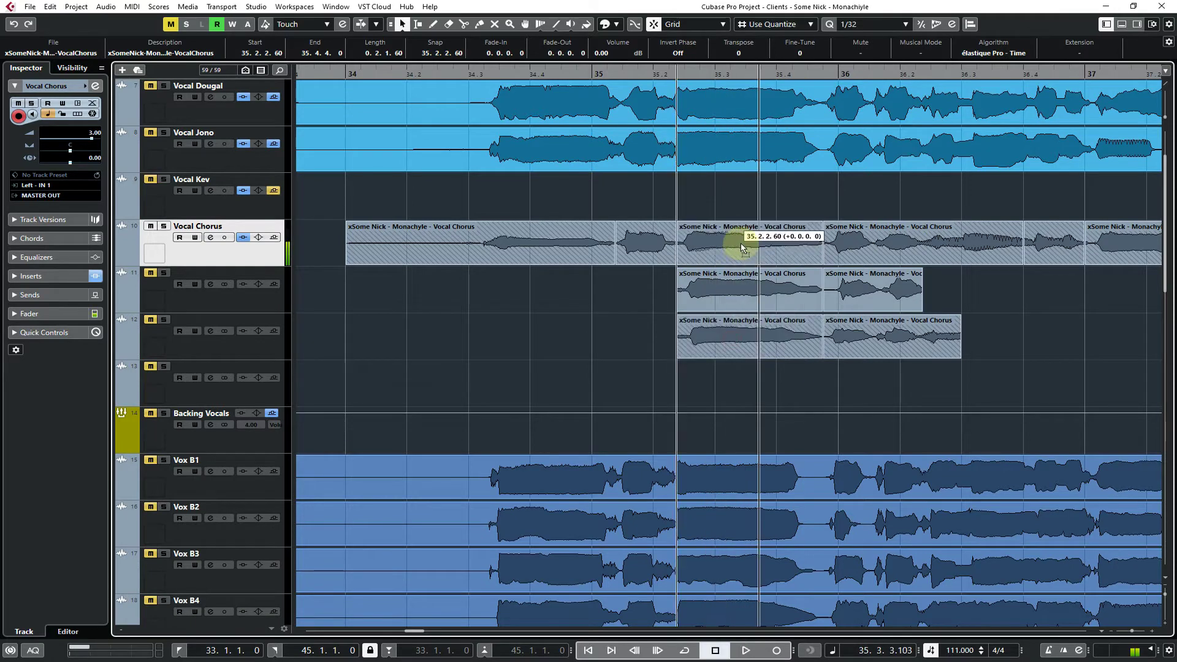
pyautogui.press('space')
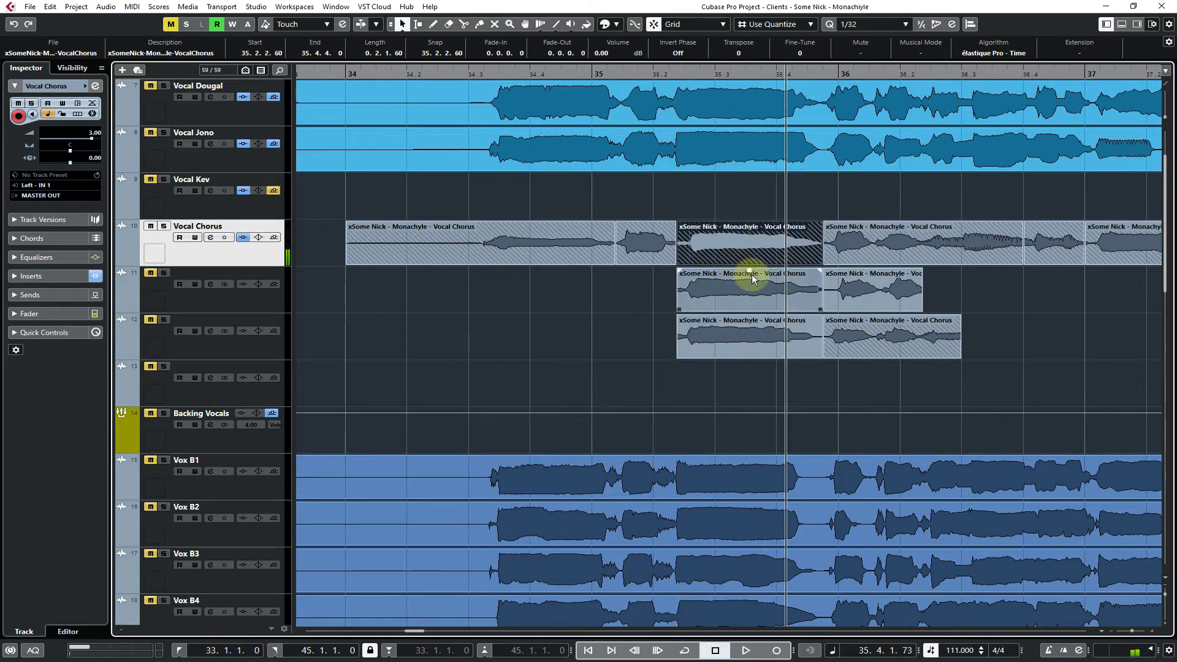
# Replay the chosen 35.2.2.60 take and stack the alternatives from tracks 11 and 12 back onto Vocal Chorus
pyautogui.press('space')
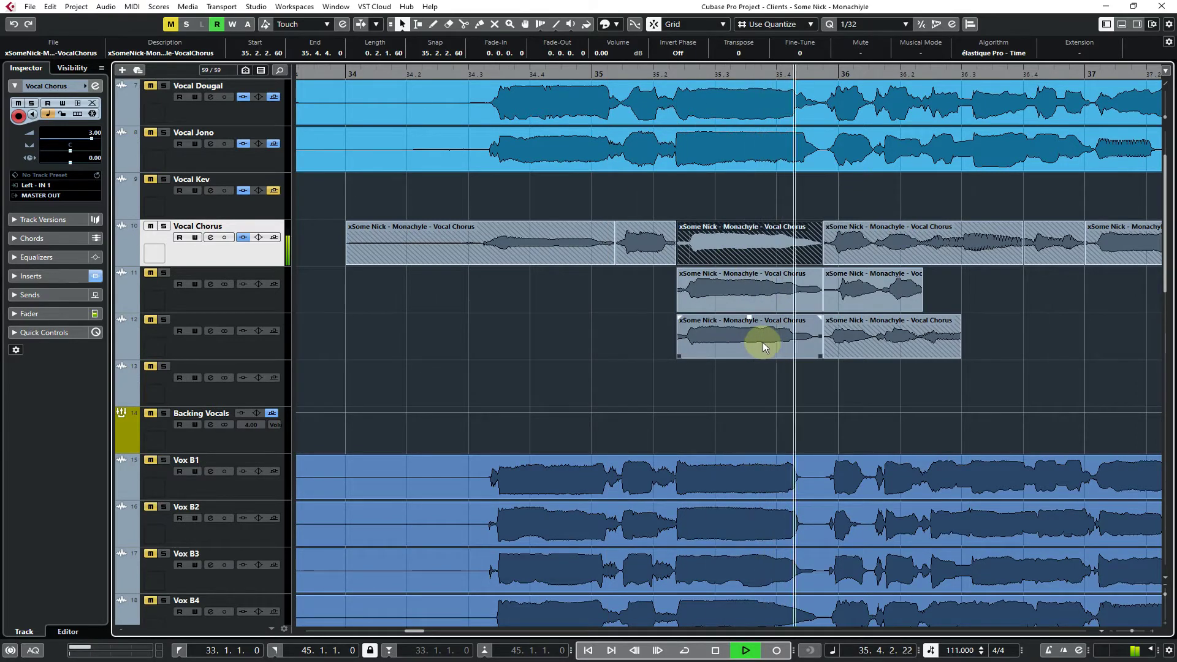
pyautogui.press('space')
pyautogui.moveTo(748, 237); pyautogui.dragTo(699, 242)
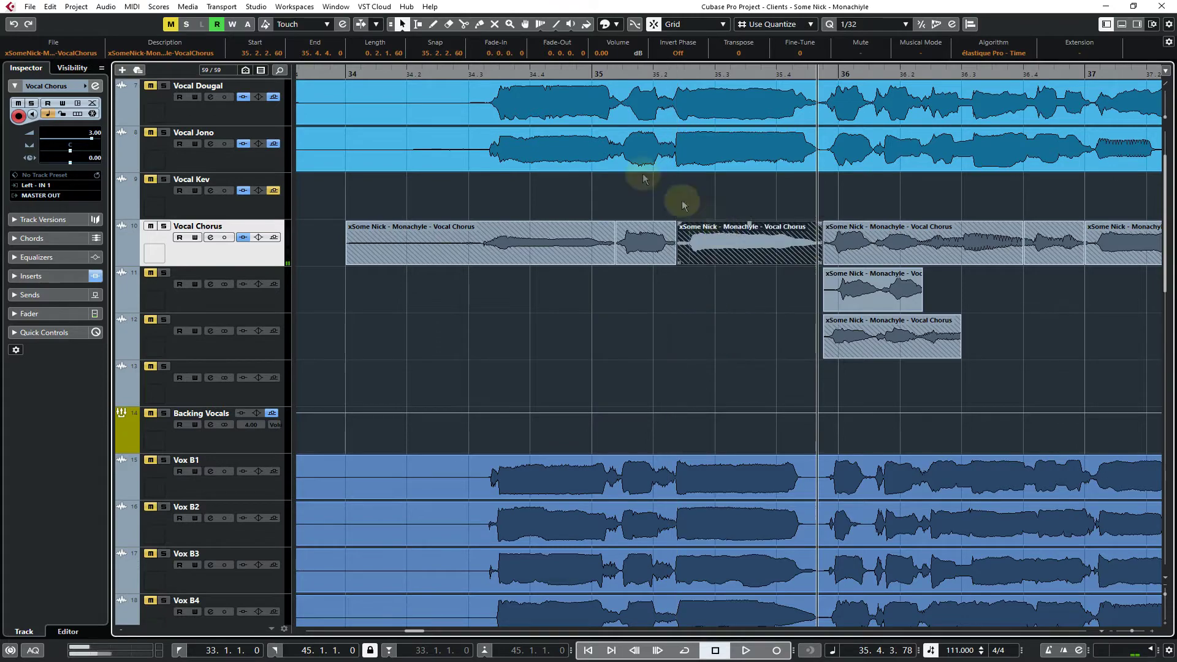
# Play the comped Vocal Chorus phrase from just before 34.3 to the start of bar 36
pyautogui.doubleClick(462, 72)
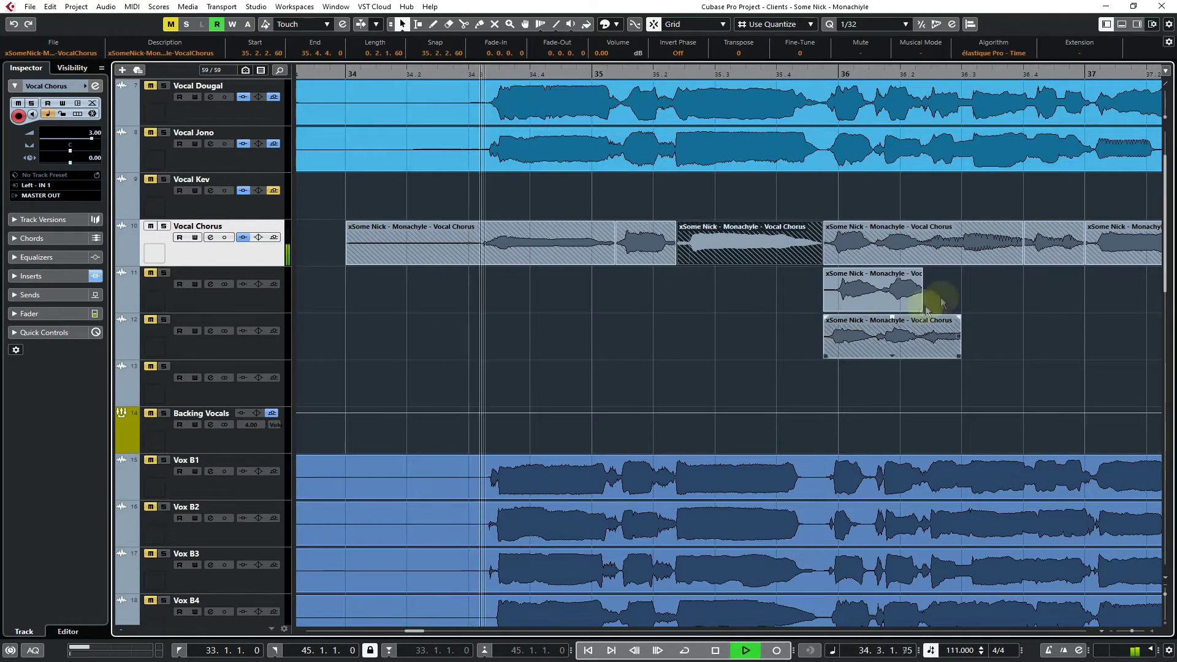
pyautogui.click(1032, 293)
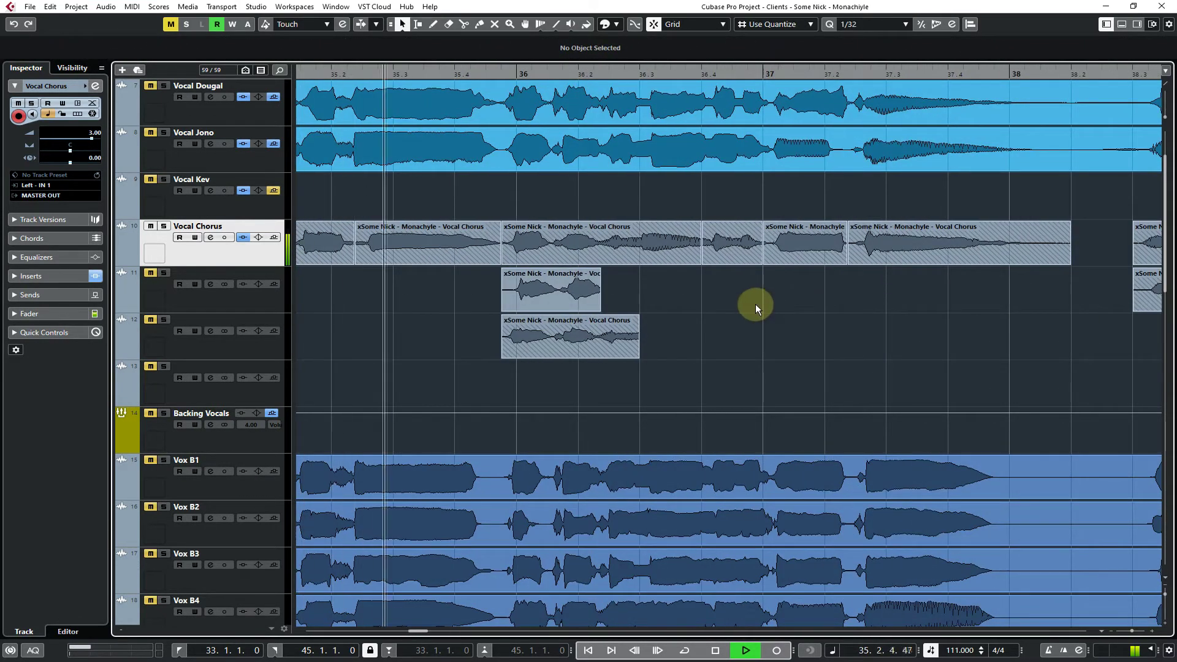
pyautogui.press('space')
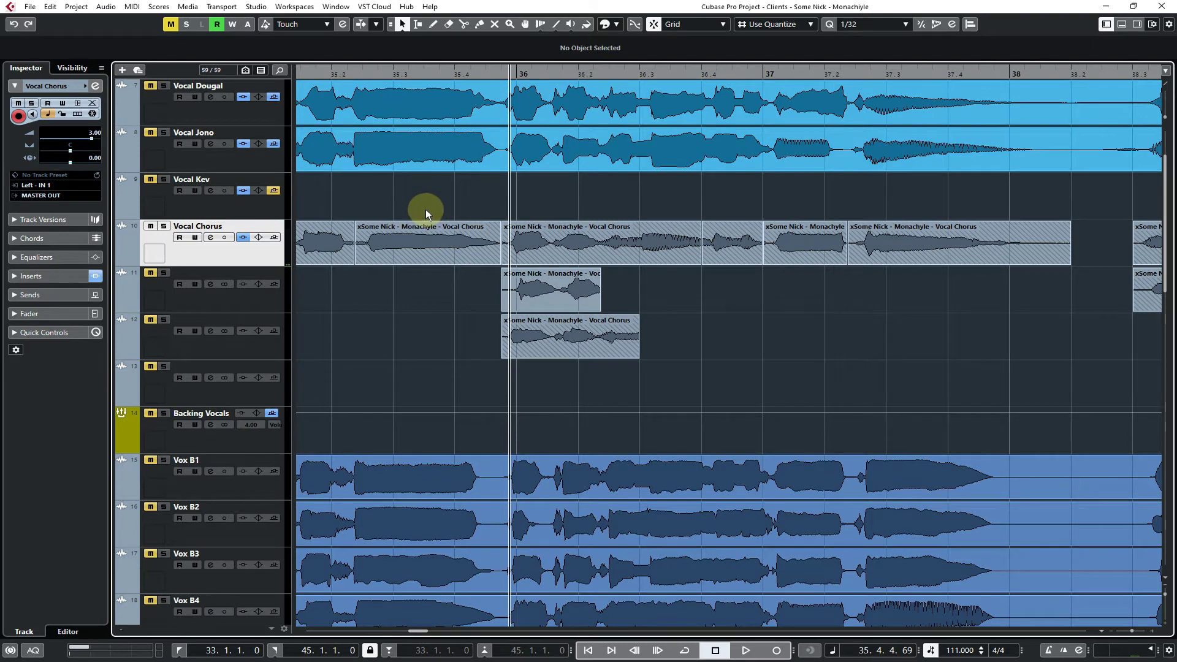
# Set the top 35.2.2.60 take aside on track 11 to check the take beneath, and return it to Vocal Chorus
pyautogui.moveTo(421, 246); pyautogui.dragTo(418, 290)
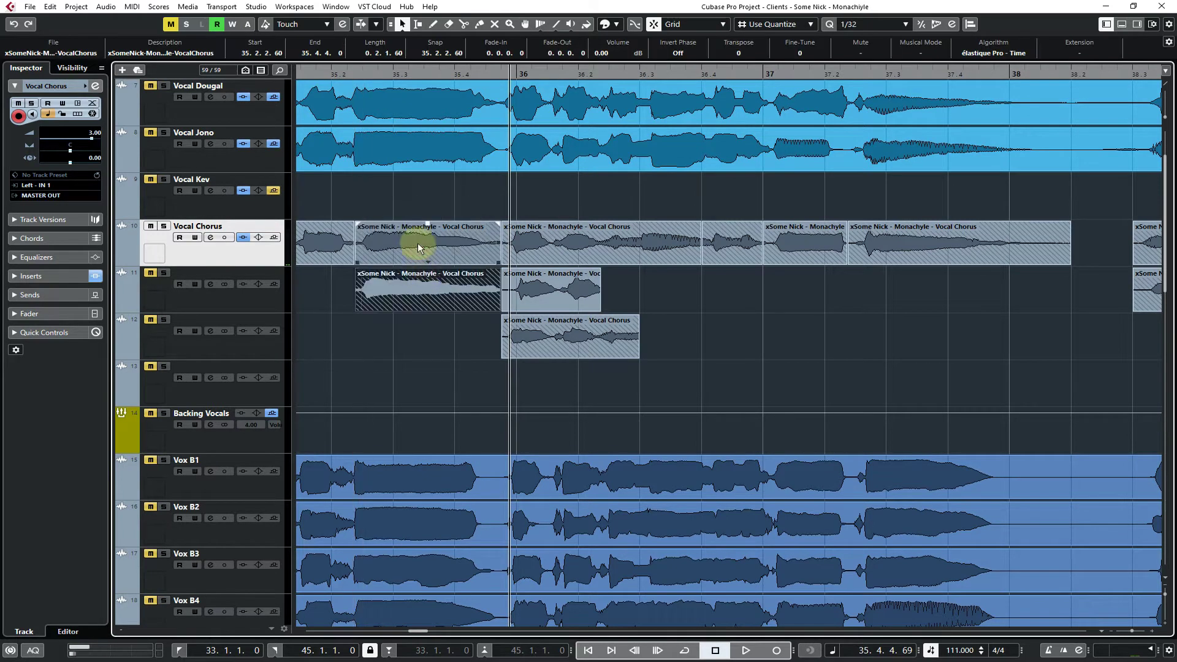
pyautogui.moveTo(411, 246)
pyautogui.mouseDown()
pyautogui.moveTo(414, 285)
pyautogui.moveTo(421, 247)
pyautogui.mouseUp()
pyautogui.click(417, 282)
pyautogui.moveTo(413, 288); pyautogui.dragTo(418, 248)
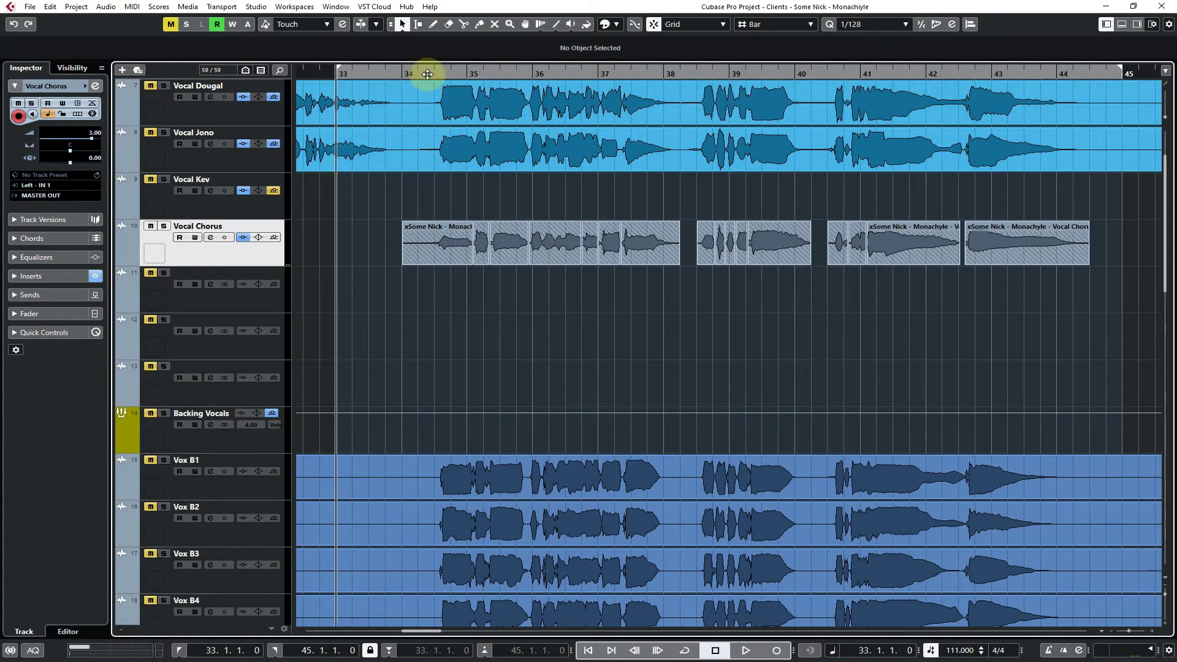
# Set the grid type to Use Quantize and the quantize value to 1/32 Triplet for the first Vocal Chorus phrase
pyautogui.moveTo(427, 73); pyautogui.dragTo(422, 101)
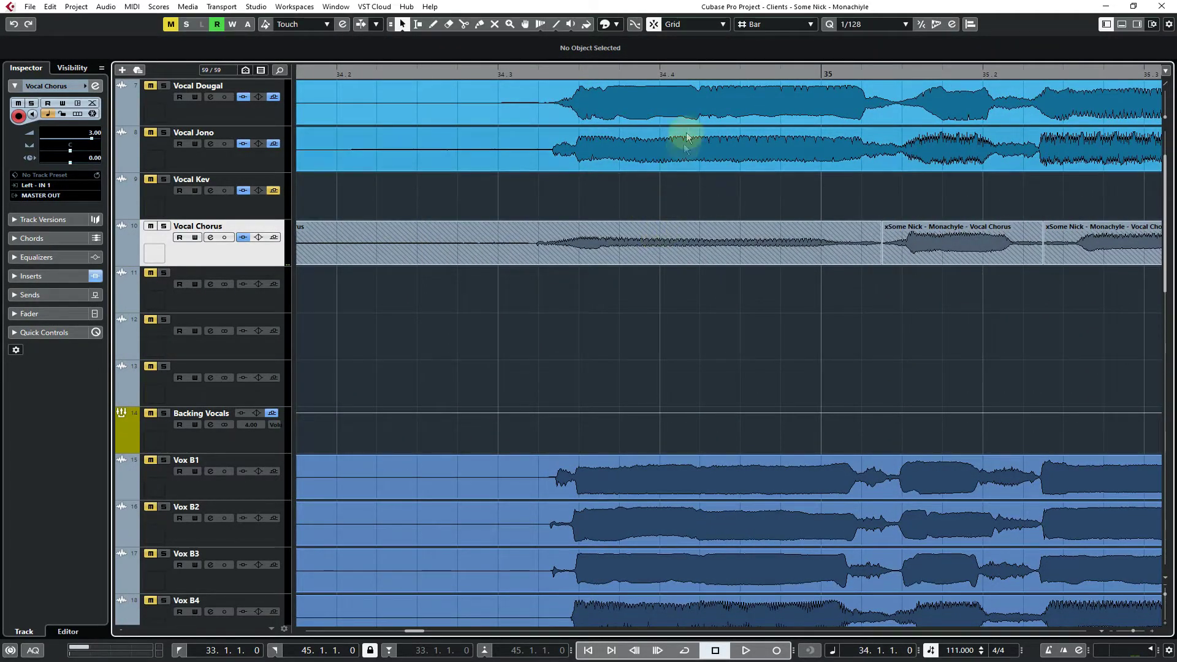
pyautogui.click(776, 25)
pyautogui.click(775, 64)
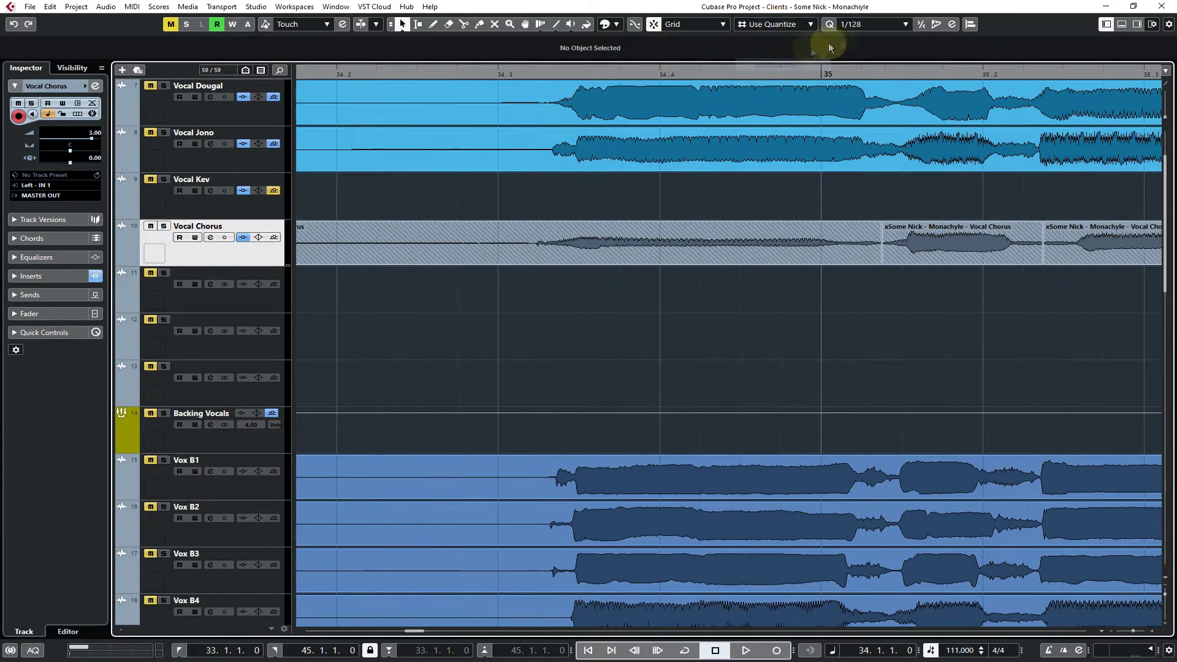
pyautogui.click(879, 24)
pyautogui.click(883, 202)
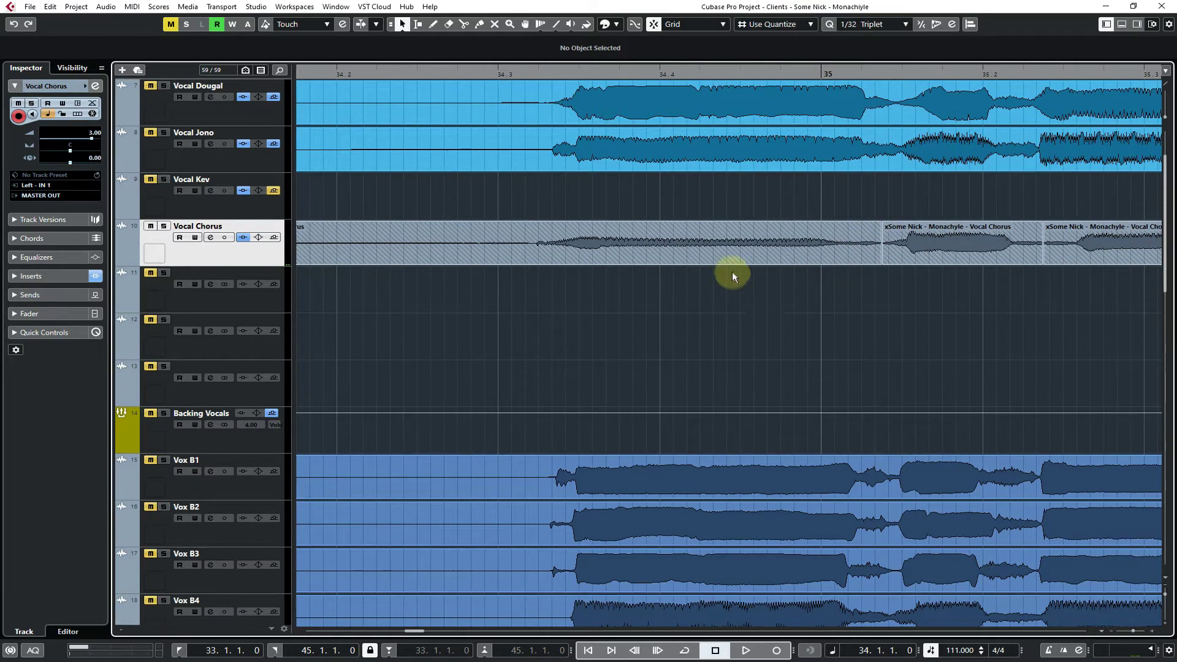
# Try moving the first Vocal Chorus take onto track 11 with its start at 34.1.1.80
pyautogui.click(731, 254)
pyautogui.moveTo(730, 254)
pyautogui.mouseDown()
pyautogui.moveTo(727, 293)
pyautogui.moveTo(722, 242)
pyautogui.mouseUp()
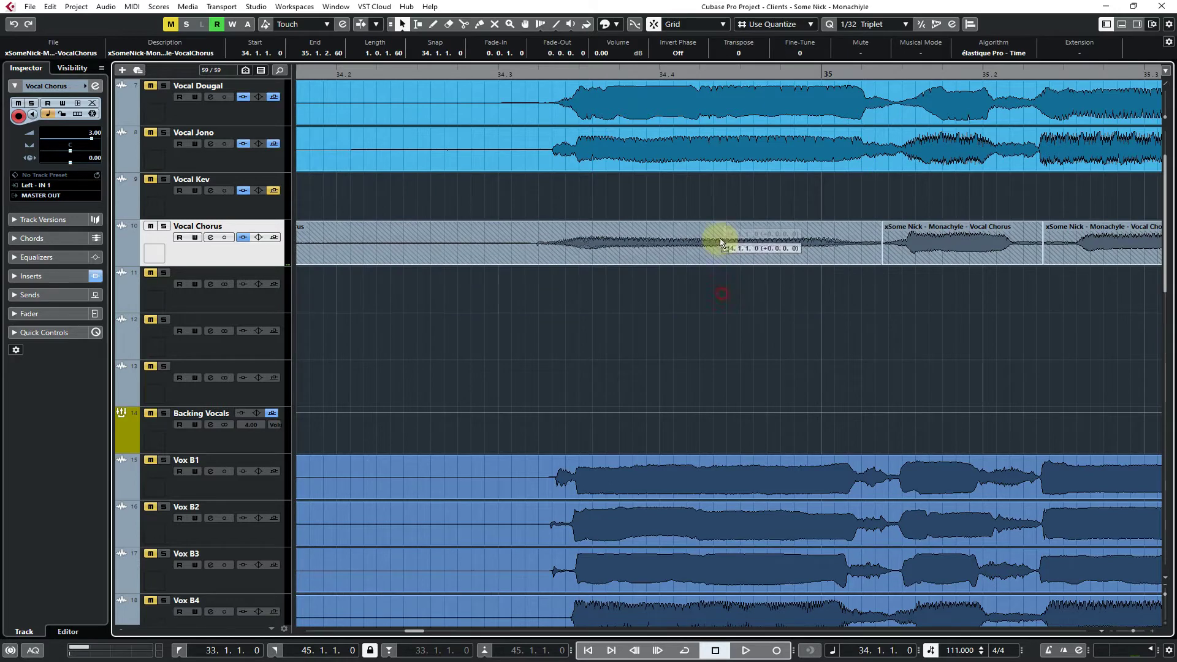
pyautogui.click(704, 300)
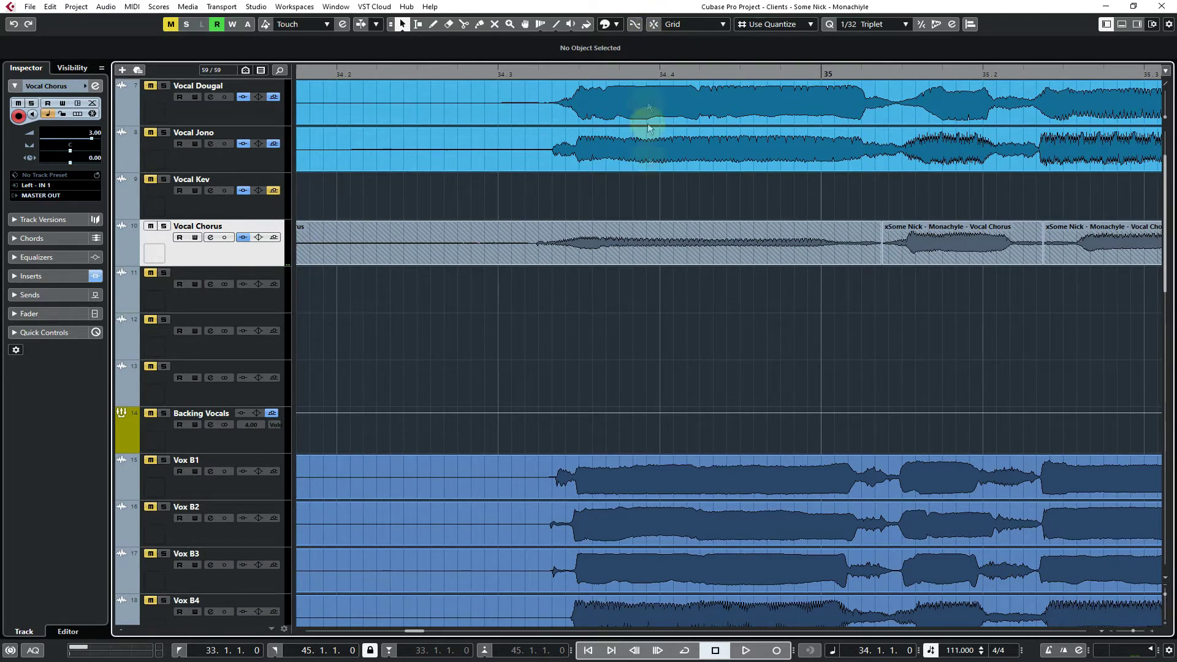
pyautogui.click(643, 247)
pyautogui.moveTo(637, 245); pyautogui.dragTo(779, 291)
pyautogui.click(653, 24)
# Set the quantize value to 1/32 and deselect the take on track 11
pyautogui.click(848, 23)
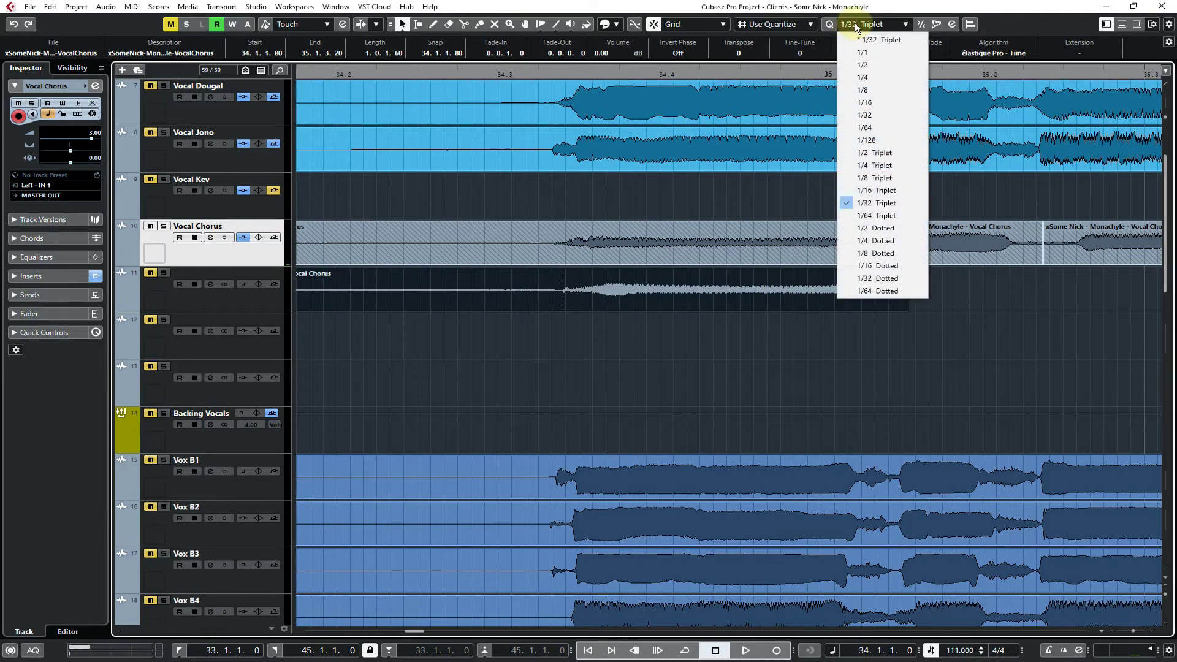
pyautogui.click(874, 114)
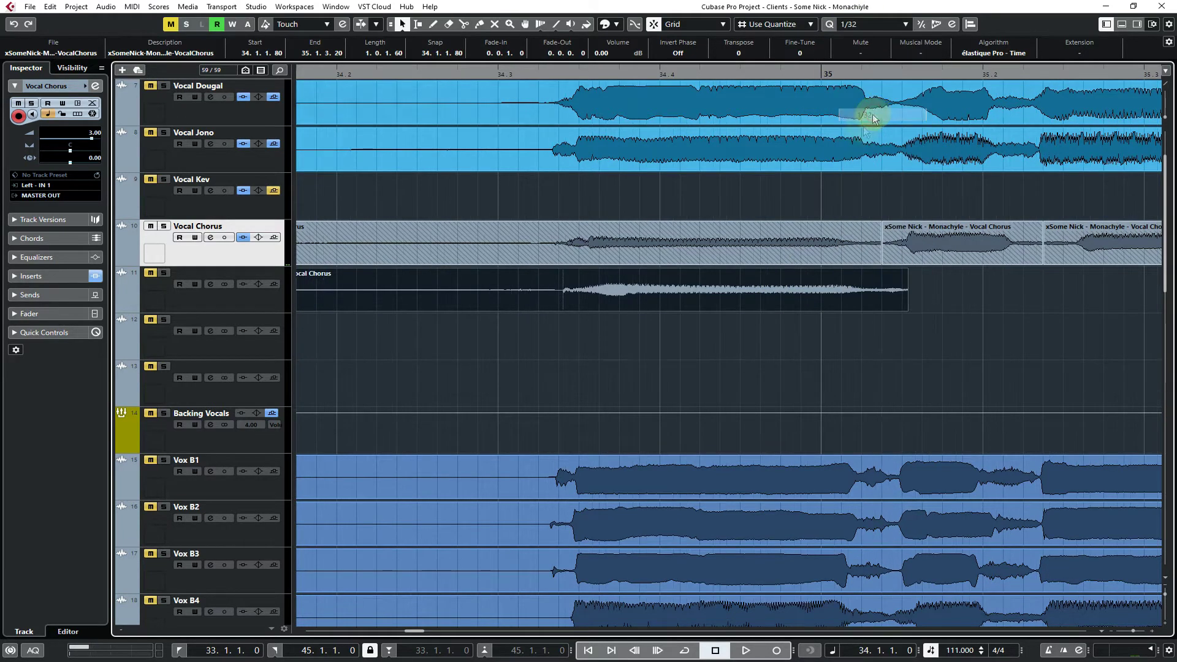
pyautogui.click(635, 398)
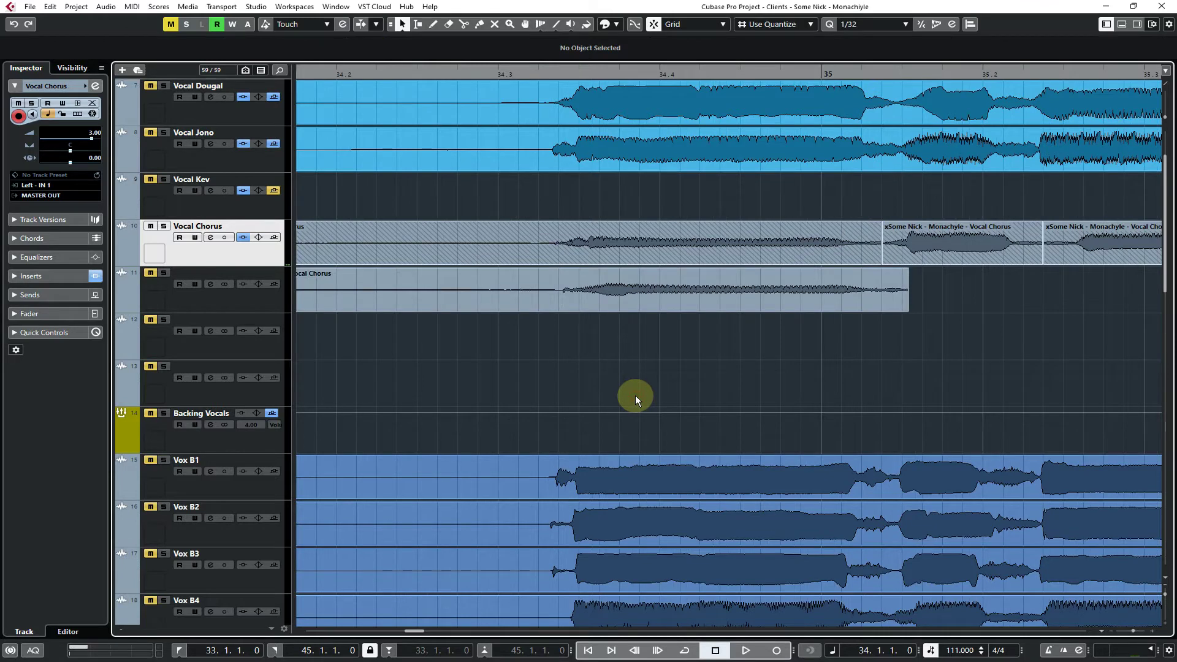
# Undo the take's move to track 11
pyautogui.hotkey('ctrl', 'z')
pyautogui.hotkey('ctrl', 'z')
pyautogui.hotkey('ctrl', 'z')
pyautogui.hotkey('ctrl', 'z')
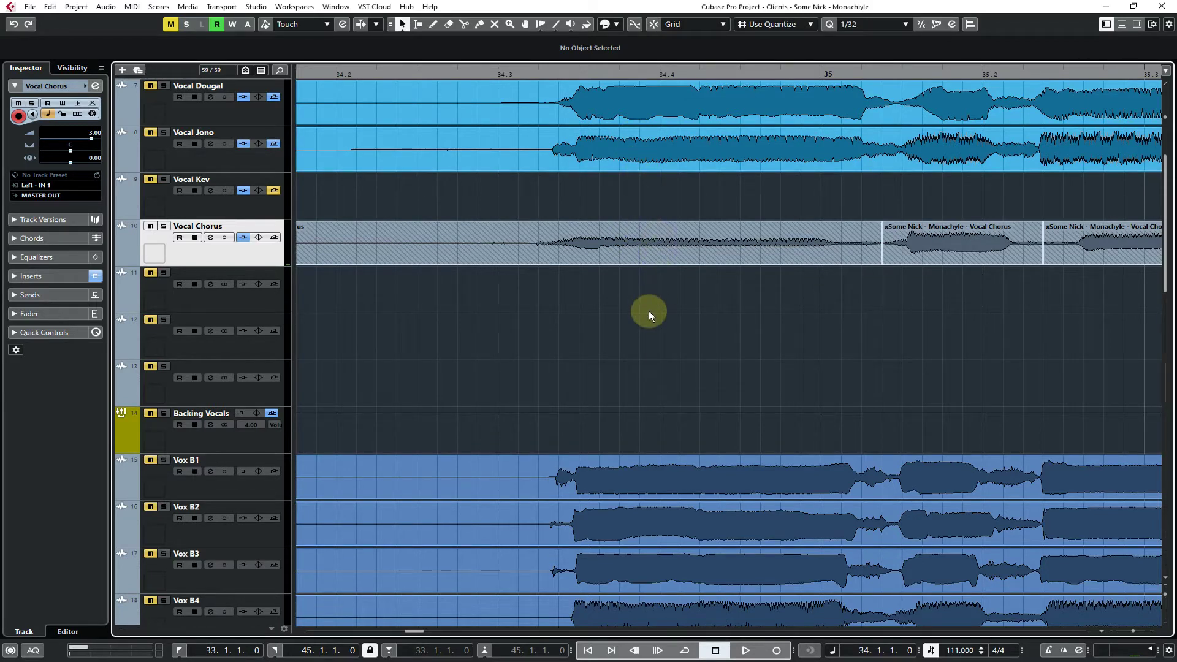
# Move the top take of the first Vocal Chorus phrase to track 11, off the grid, so it starts at 34.1.1.66
pyautogui.click(614, 253)
pyautogui.press('h')
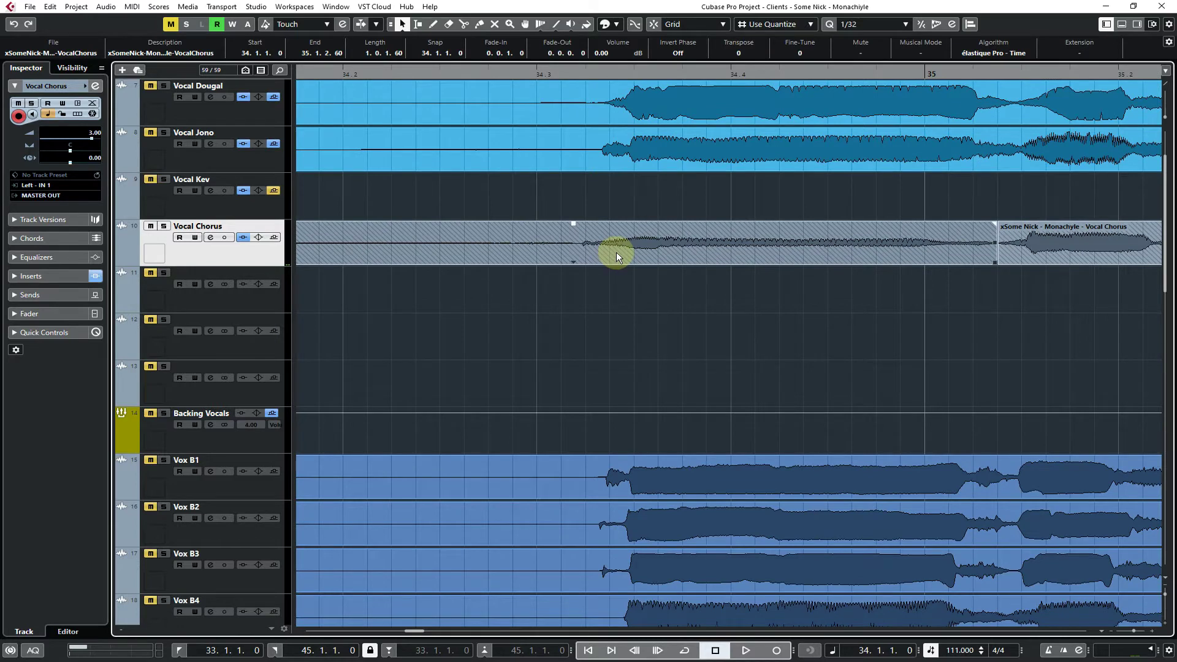
pyautogui.moveTo(615, 252)
pyautogui.mouseDown()
pyautogui.moveTo(651, 105)
pyautogui.moveTo(657, 293)
pyautogui.moveTo(715, 323)
pyautogui.moveTo(662, 288)
pyautogui.moveTo(793, 302)
pyautogui.moveTo(573, 292)
pyautogui.moveTo(657, 302)
pyautogui.mouseUp()
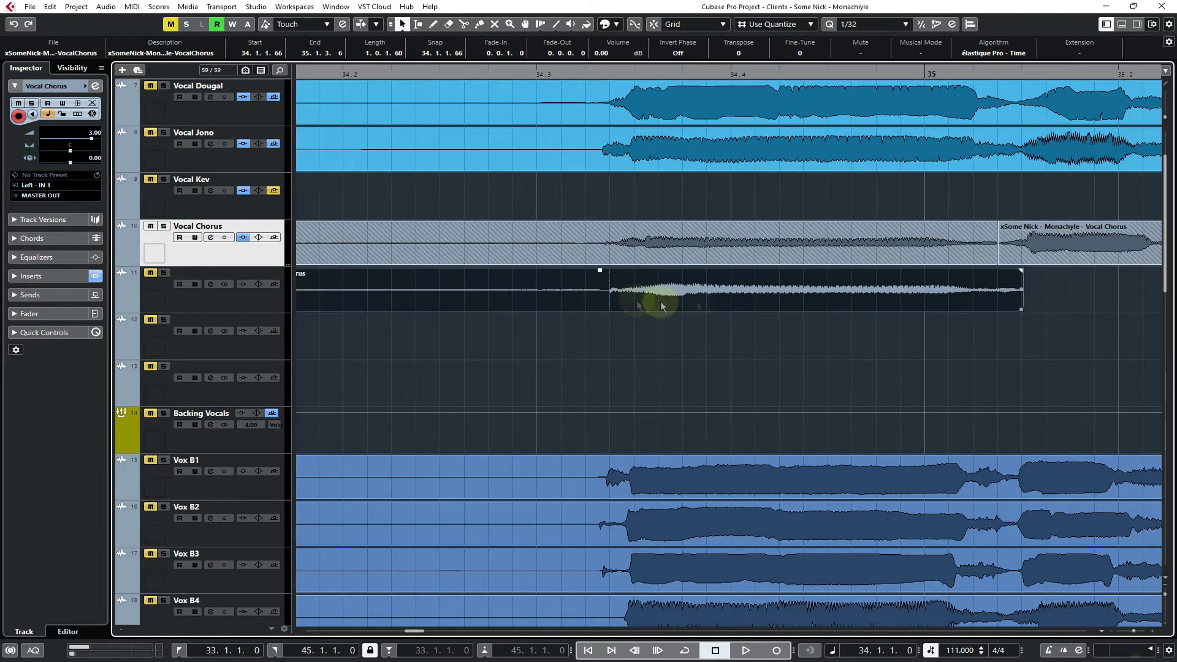
pyautogui.click(654, 28)
# Trim the end of the track 11 take to 35.1.2.60 and extend its start back to 34.1.1.0
pyautogui.click(993, 295)
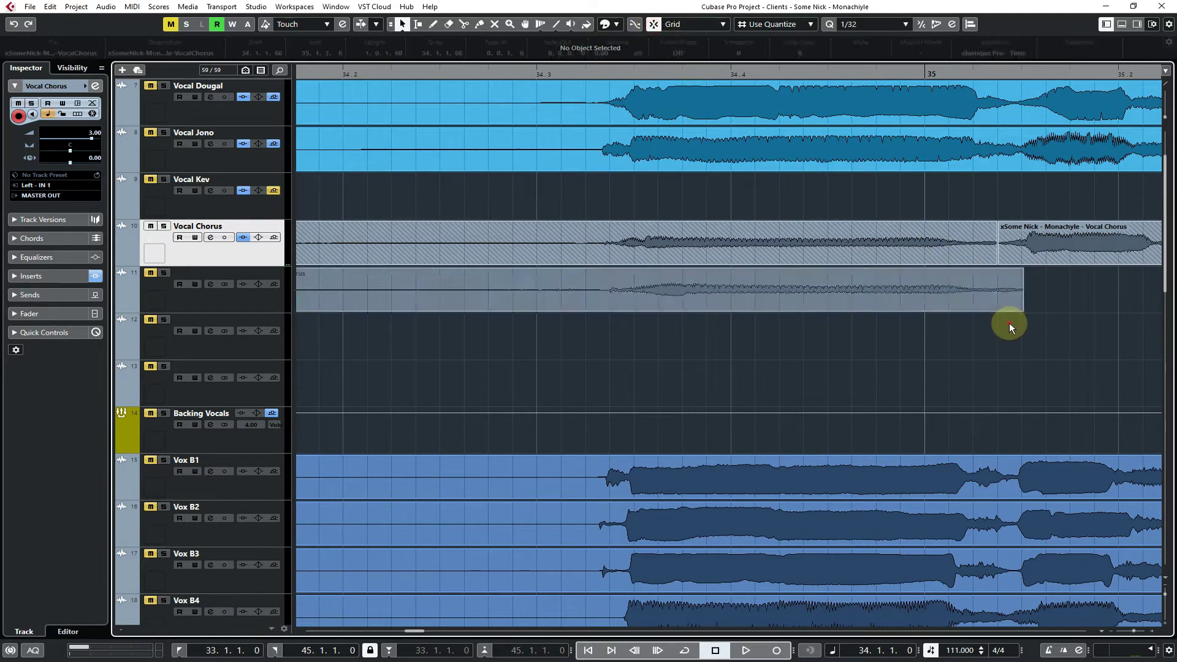
pyautogui.moveTo(1022, 306); pyautogui.dragTo(998, 307)
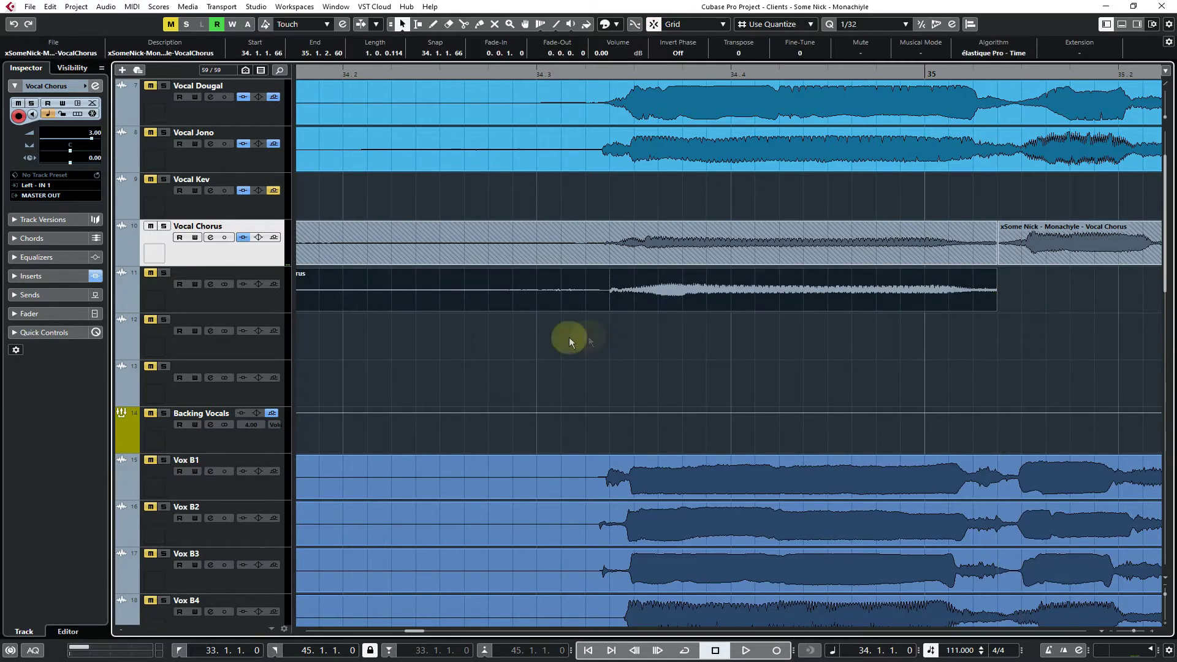
pyautogui.moveTo(567, 338); pyautogui.dragTo(331, 362)
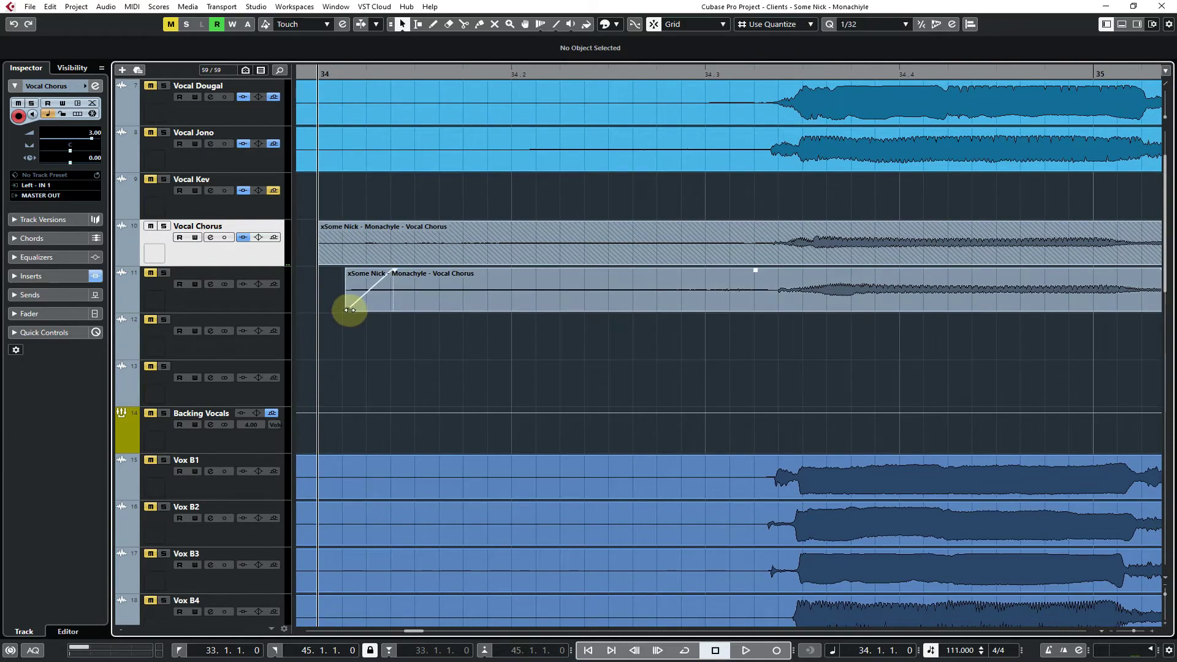
pyautogui.moveTo(349, 309); pyautogui.dragTo(320, 310)
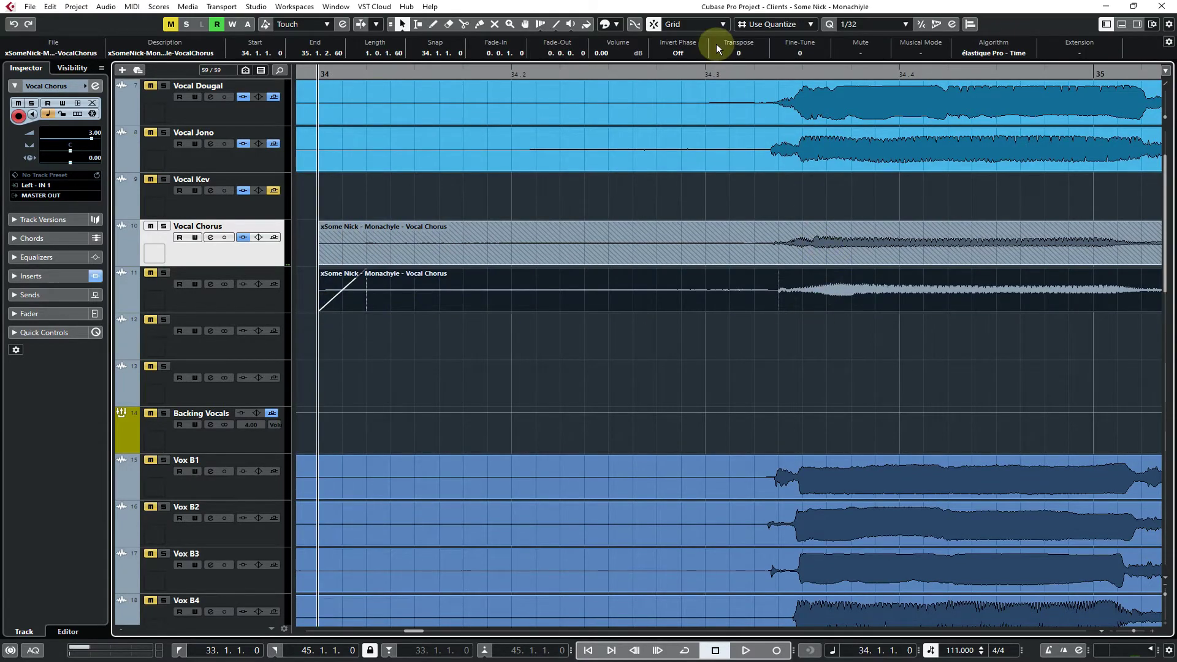
# Move the next take of the first Vocal Chorus phrase to track 12, fit it to 34.1.1.0–35.1.2.60, and stack it on track 11
pyautogui.moveTo(824, 246); pyautogui.dragTo(790, 329)
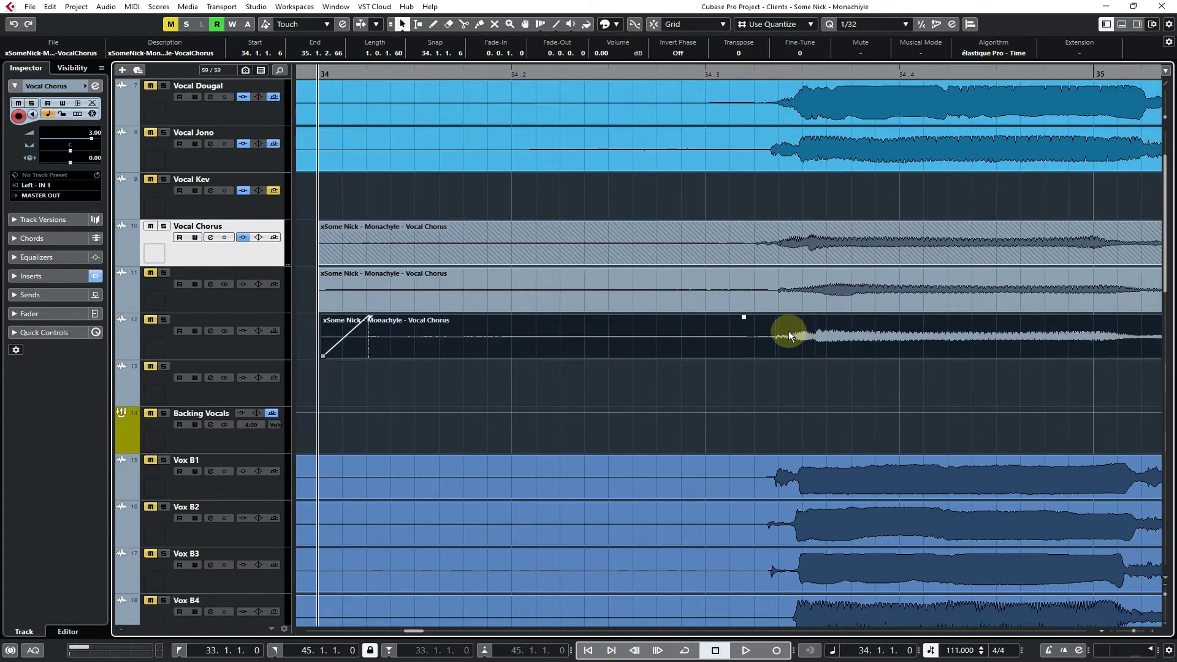
pyautogui.moveTo(322, 357); pyautogui.dragTo(317, 357)
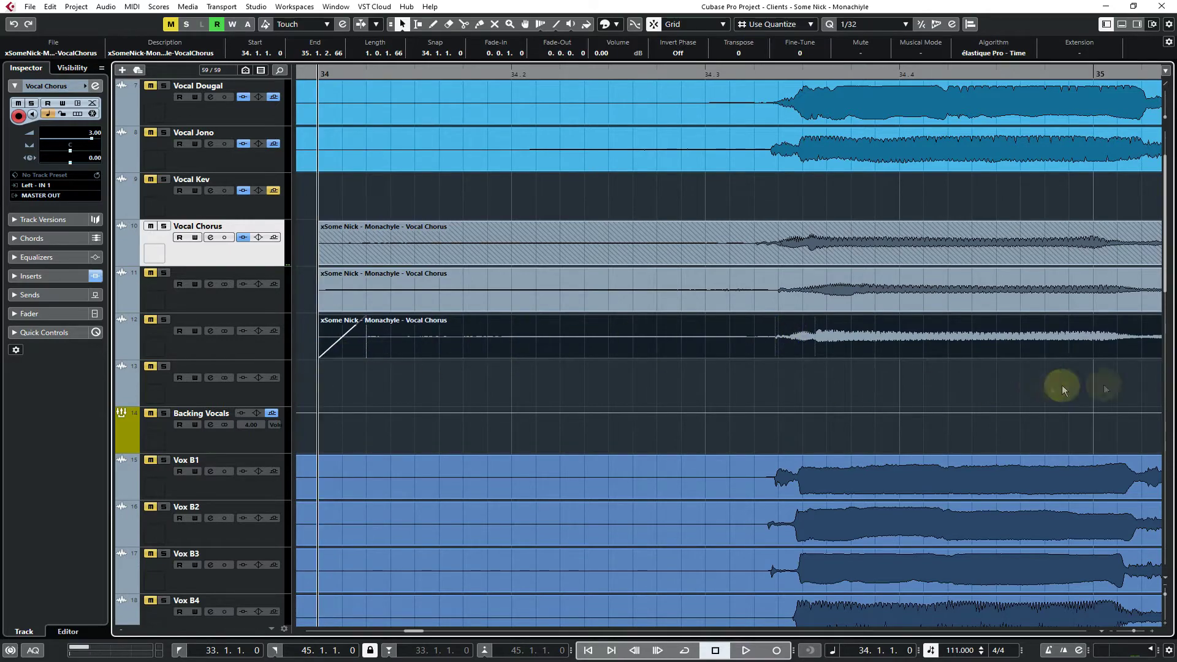
pyautogui.moveTo(1134, 373)
pyautogui.mouseDown()
pyautogui.moveTo(1152, 383)
pyautogui.moveTo(1108, 387)
pyautogui.mouseUp()
pyautogui.press('g')
pyautogui.moveTo(1038, 355); pyautogui.dragTo(984, 288)
pyautogui.click(1030, 360)
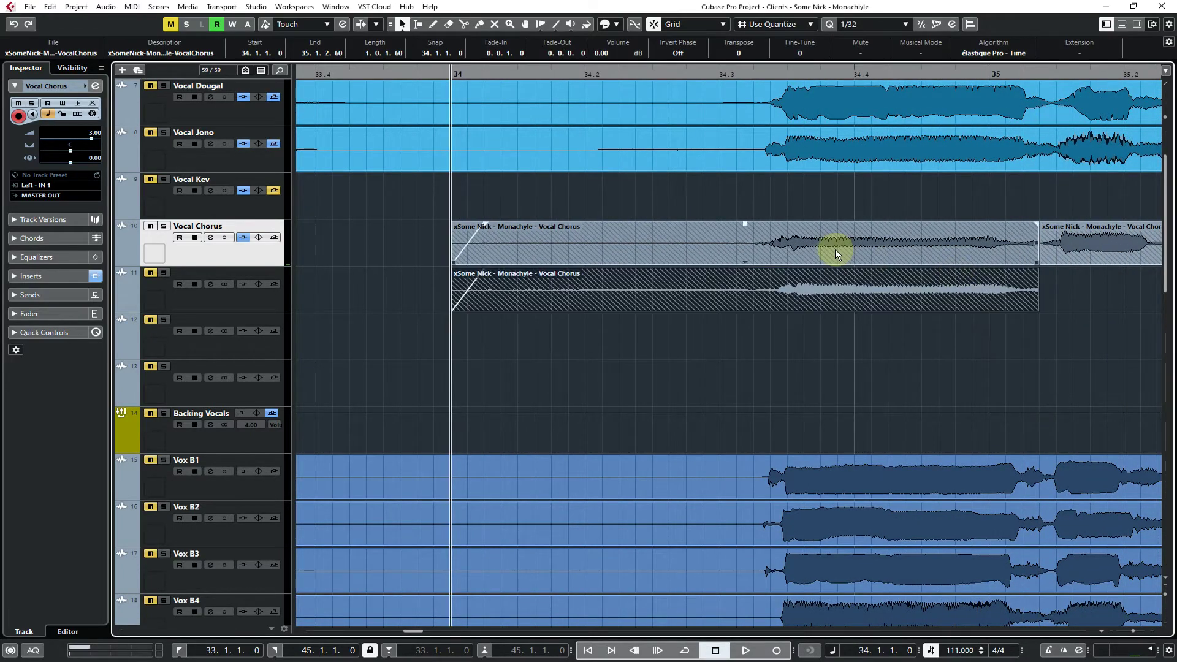
# Move another first-phrase take to track 11, starting at 34.1.1.33, and adjust its start and end to match the takes stacked there
pyautogui.moveTo(786, 245); pyautogui.dragTo(753, 275)
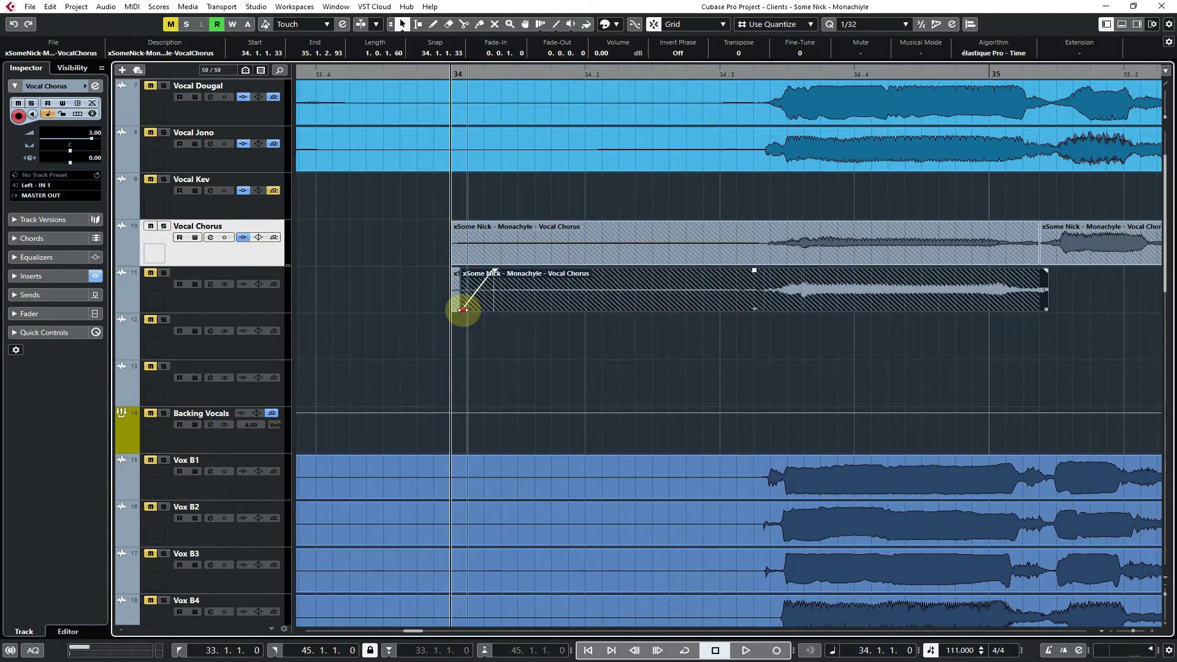
pyautogui.moveTo(462, 309); pyautogui.dragTo(455, 310)
pyautogui.moveTo(1045, 309); pyautogui.dragTo(1038, 310)
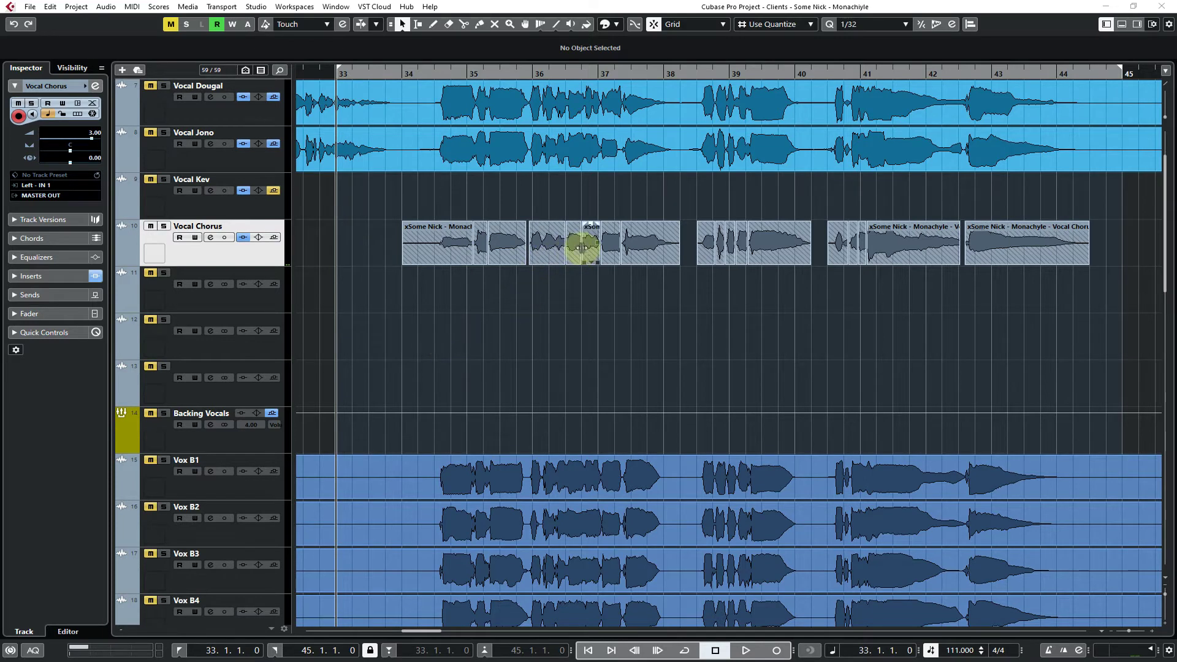
# Move the two short Vocal Chorus segments just before bar 37 to track 11, return both to Vocal Chorus, and clear the selection
pyautogui.moveTo(573, 244); pyautogui.dragTo(574, 292)
pyautogui.moveTo(590, 247); pyautogui.dragTo(592, 299)
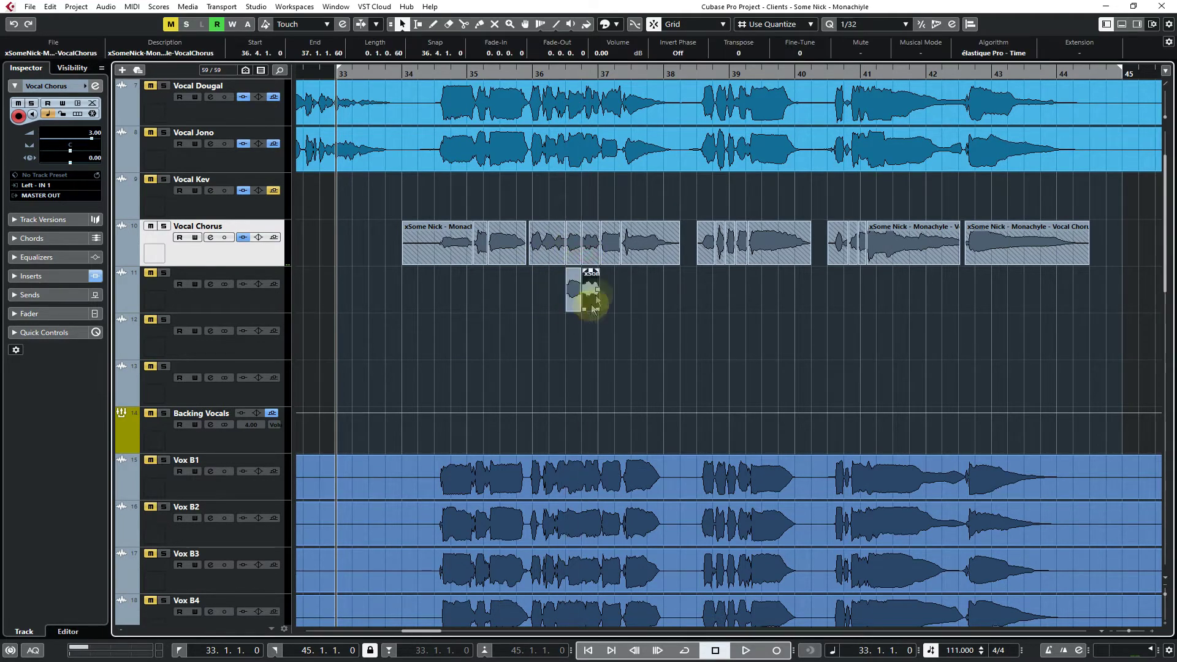
pyautogui.moveTo(615, 250); pyautogui.dragTo(589, 250)
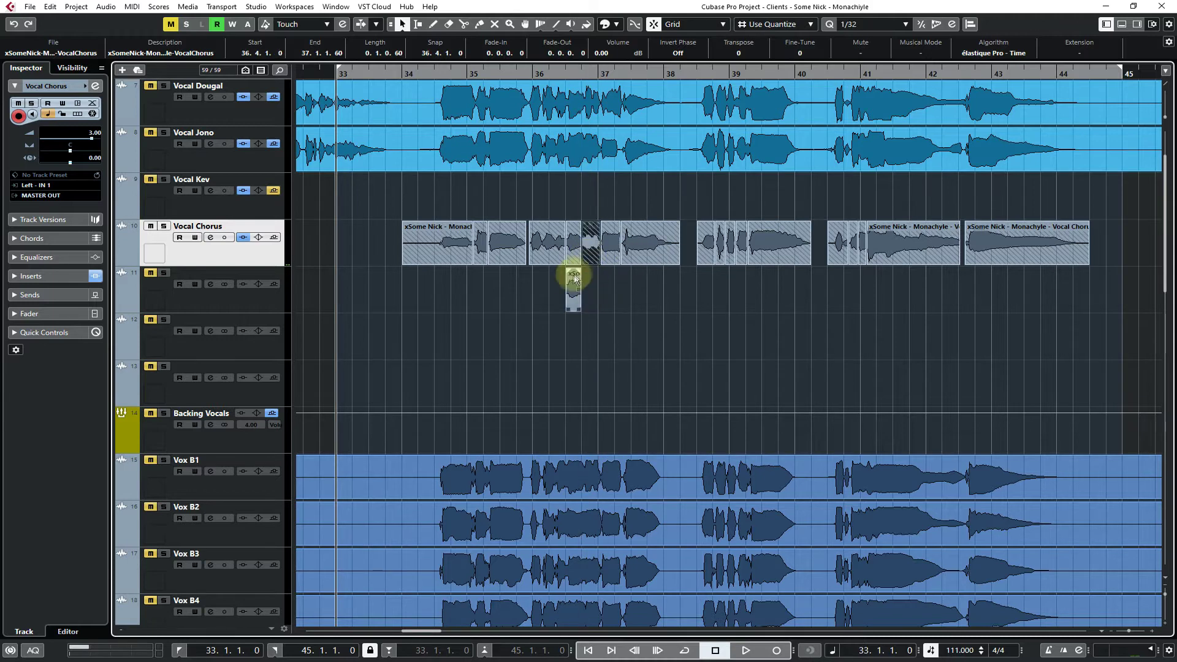
pyautogui.moveTo(568, 291); pyautogui.dragTo(572, 251)
pyautogui.click(564, 303)
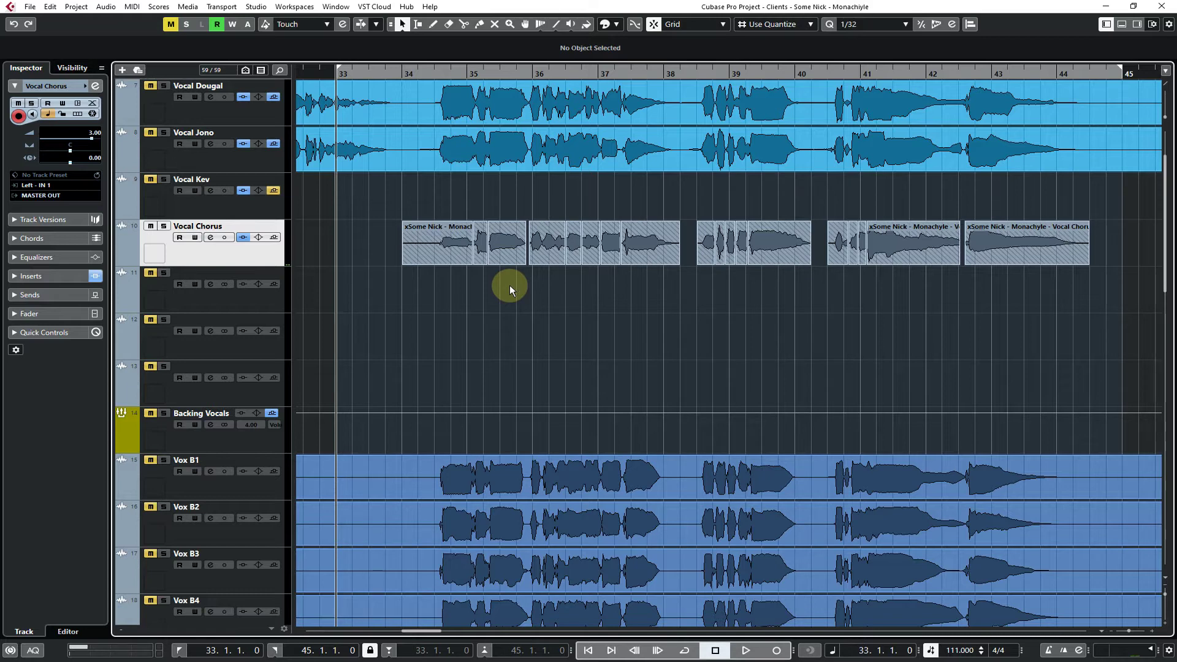
# Move the top chorus take from Vocal Chorus to track 13, and pull the next take down to the empty tracks and delete it
pyautogui.moveTo(445, 302); pyautogui.dragTo(1053, 220)
pyautogui.moveTo(431, 250); pyautogui.dragTo(424, 377)
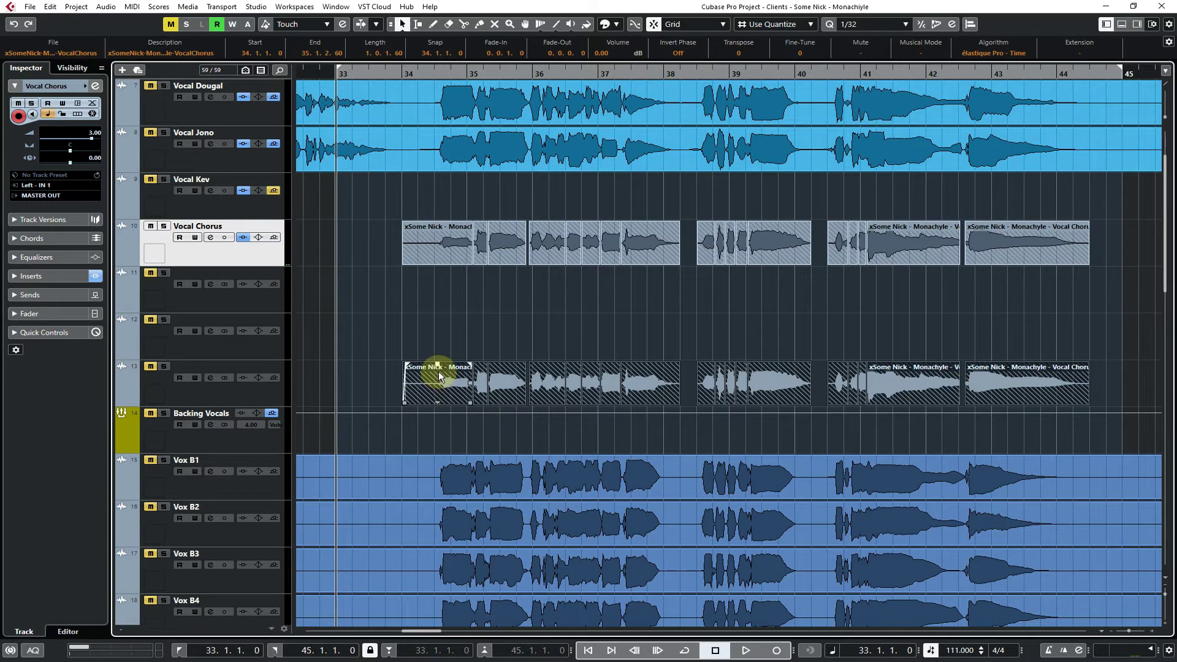
pyautogui.moveTo(396, 302); pyautogui.dragTo(1103, 248)
pyautogui.moveTo(440, 251); pyautogui.dragTo(437, 306)
pyautogui.moveTo(372, 287); pyautogui.dragTo(1077, 337)
pyautogui.press('Delete')
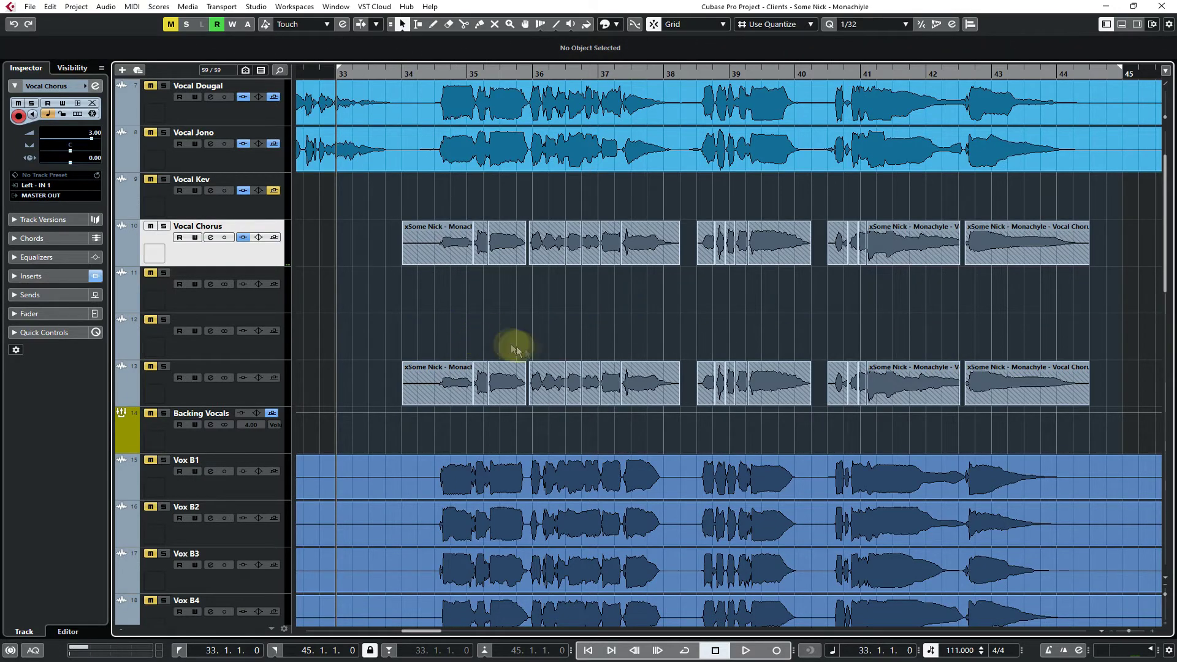
# Set the grid type to Bar and move the track 13 take from bar 34 to track 12, aligned with the red event near bar 86
pyautogui.press('g')
pyautogui.press('g')
pyautogui.press('g')
pyautogui.press('g')
pyautogui.press('g')
pyautogui.press('g')
pyautogui.press('g')
pyautogui.press('g')
pyautogui.press('g')
pyautogui.press('g')
pyautogui.press('g')
pyautogui.press('g')
pyautogui.click(774, 24)
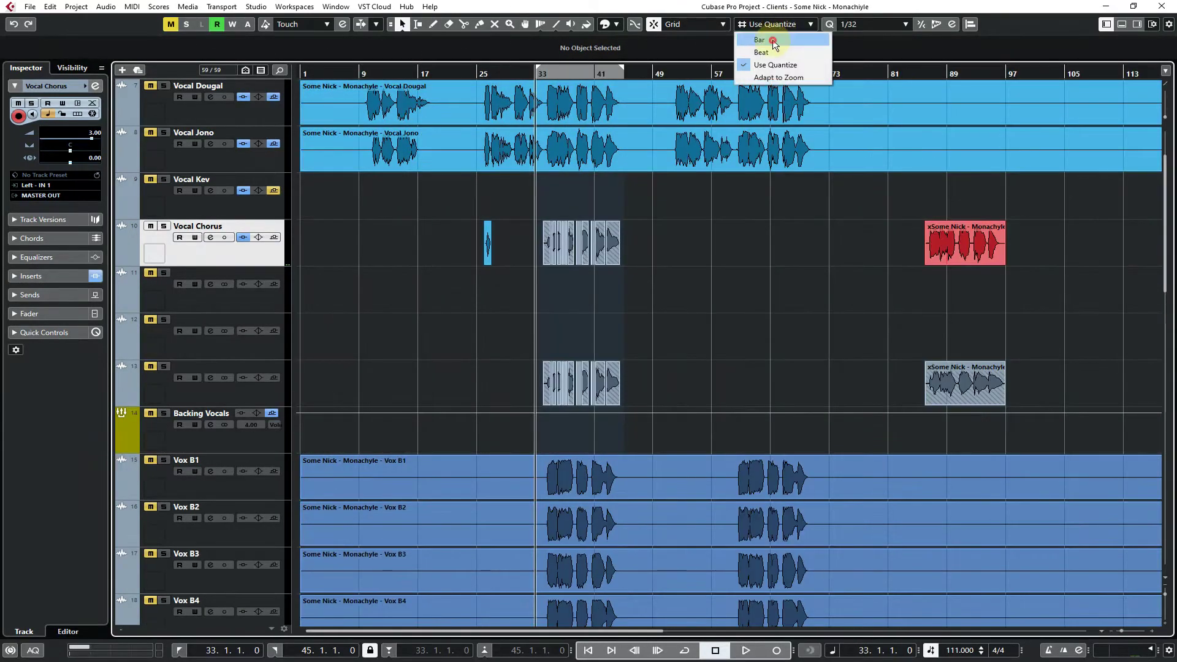
pyautogui.click(763, 42)
pyautogui.moveTo(689, 344); pyautogui.dragTo(465, 376)
pyautogui.moveTo(547, 380); pyautogui.dragTo(932, 354)
pyautogui.click(747, 326)
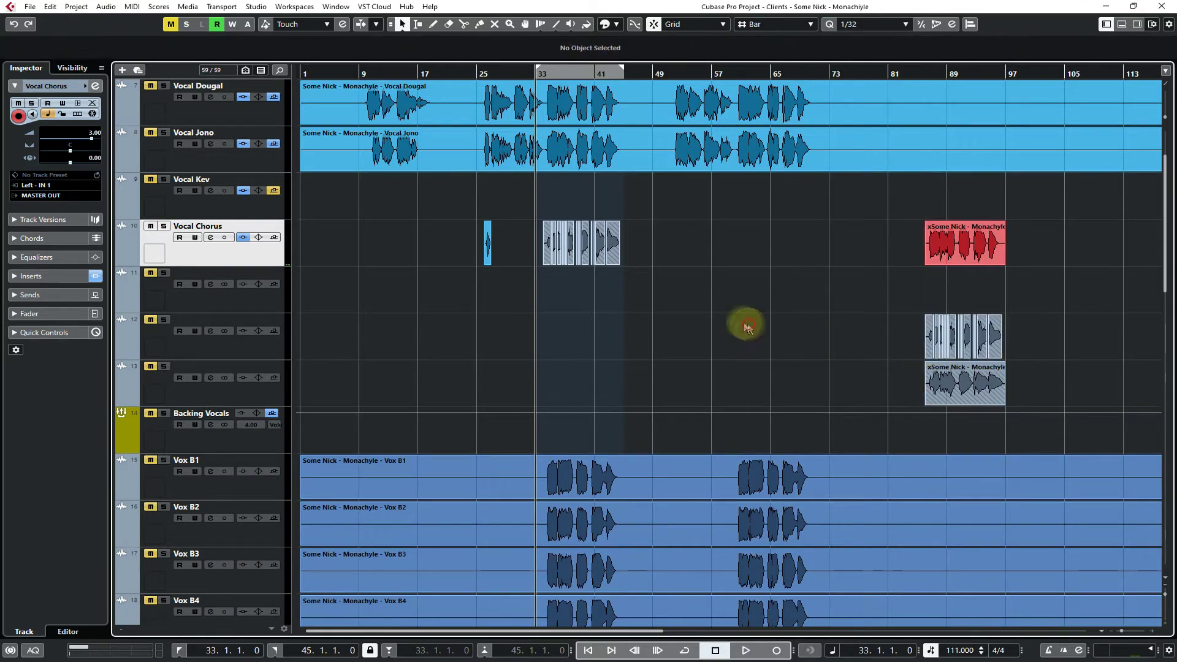
# Return the arrangement to the bar 33–45 chorus section and set the grid type to Use Quantize
pyautogui.hotkey('alt', 's')
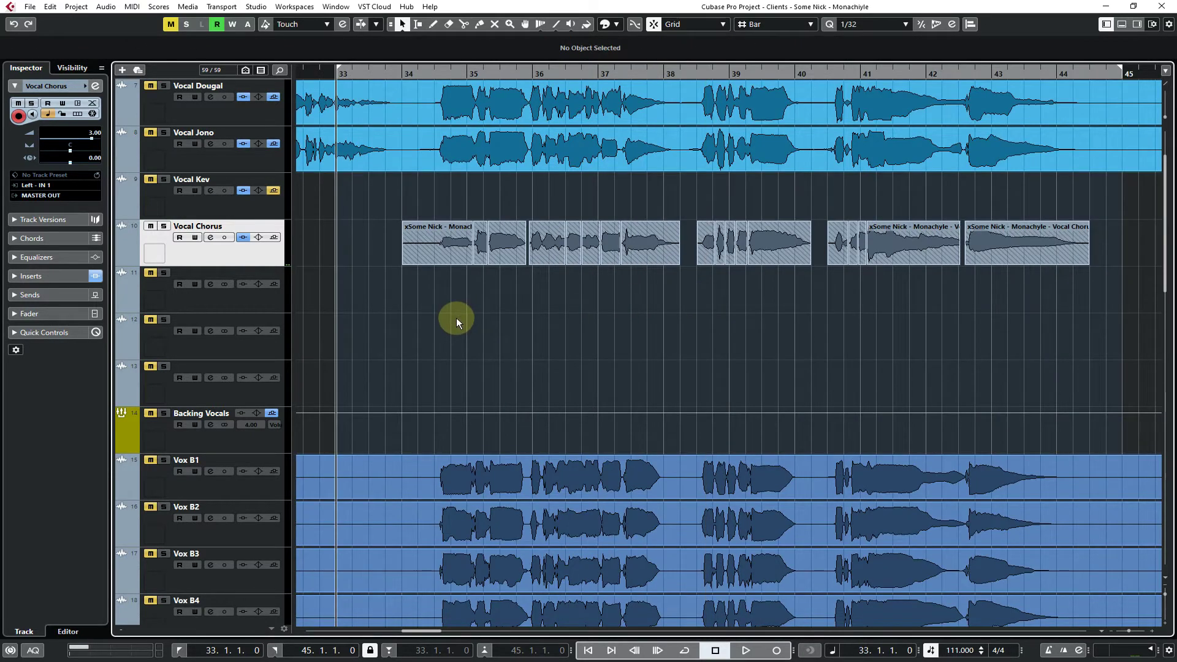
pyautogui.click(782, 24)
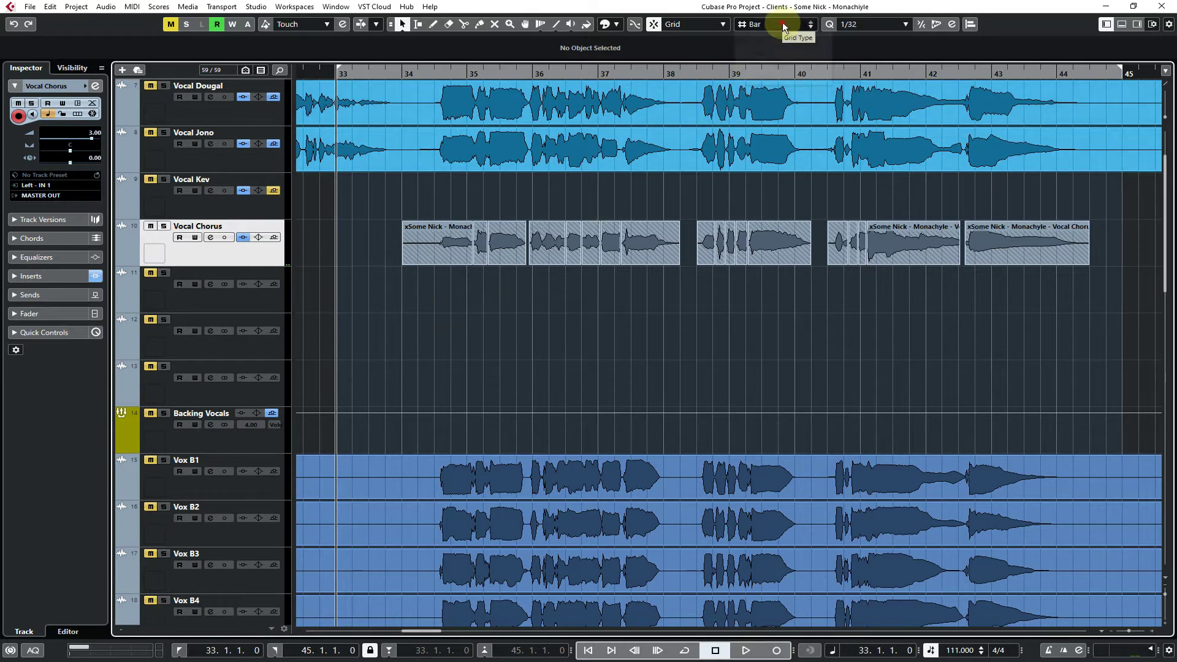
pyautogui.click(778, 65)
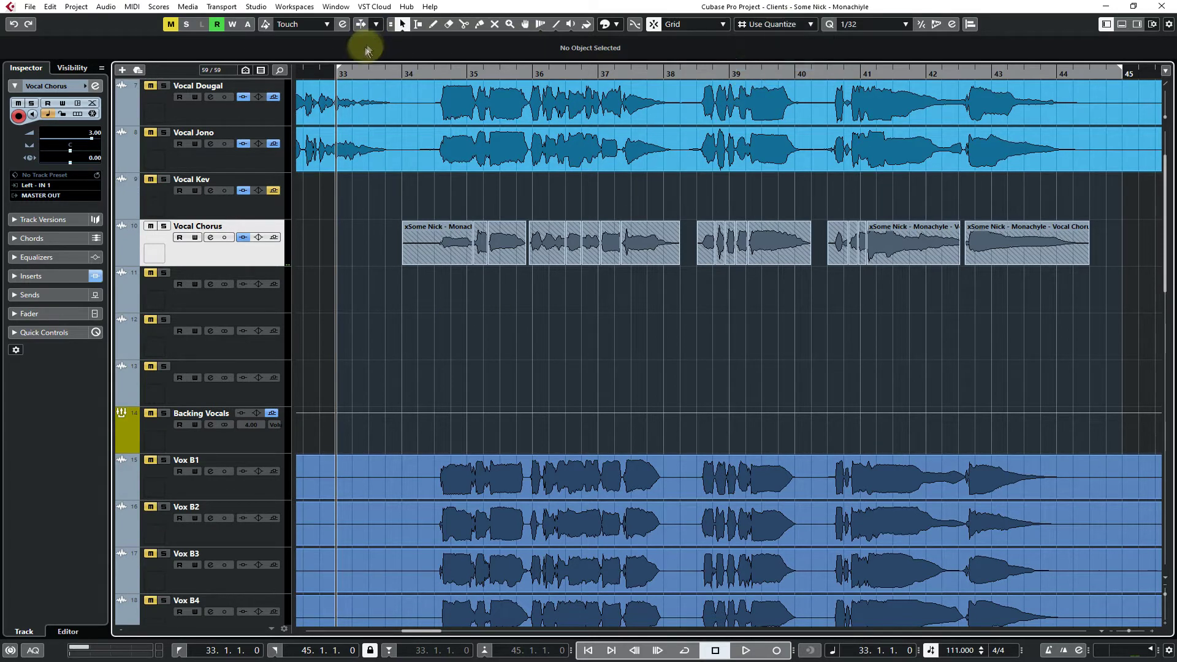
# Play the chorus from bar 34 and move the first phrase's top take from Vocal Chorus to track 11
pyautogui.click(401, 76)
pyautogui.press('space')
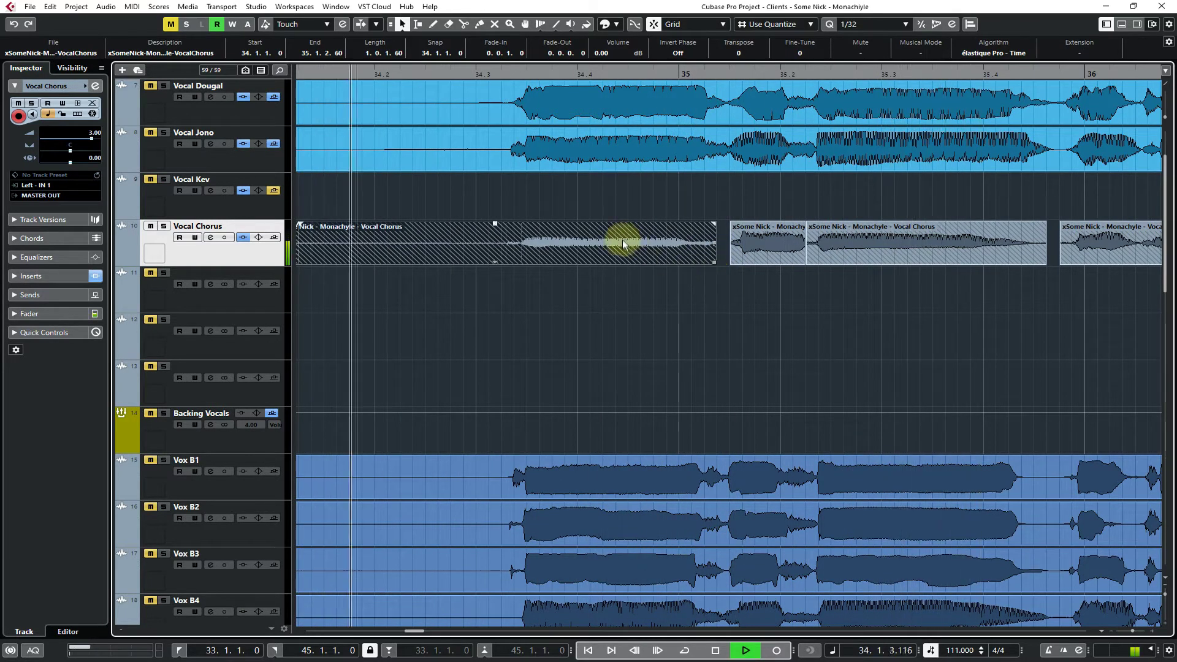
pyautogui.keyDown('alt'); pyautogui.moveTo(623, 239); pyautogui.dragTo(631, 322); pyautogui.keyUp('alt')
pyautogui.press('space')
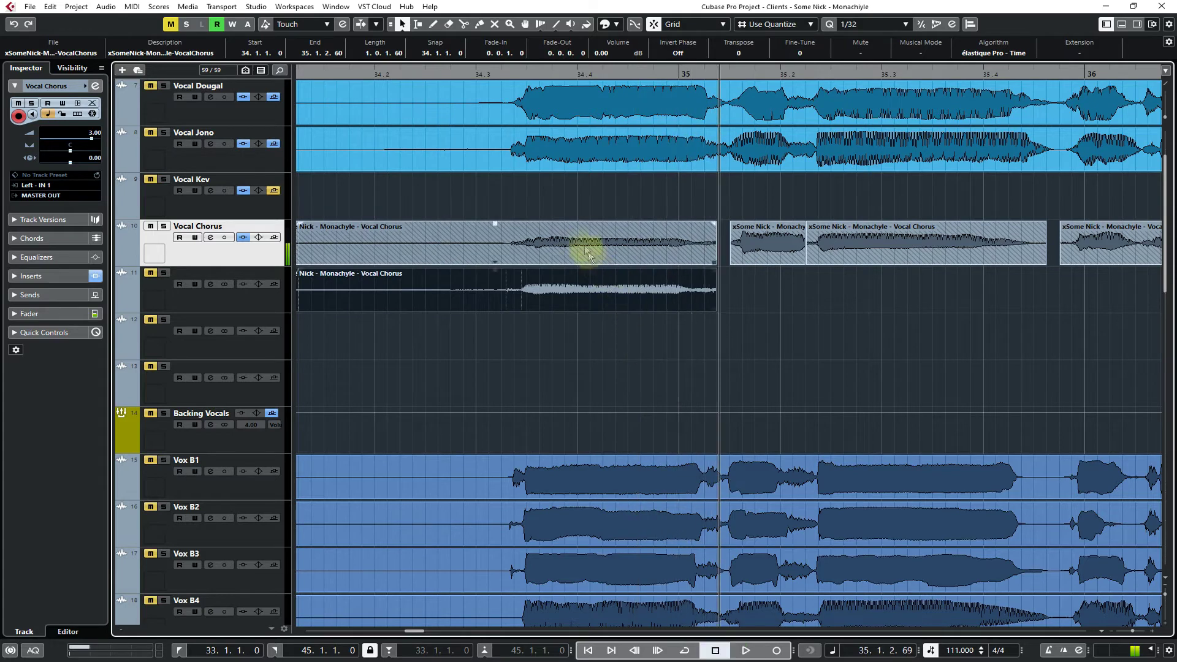
# Audition the first phrase on Vocal Chorus against the take parked on track 11
pyautogui.click(585, 255)
pyautogui.click(588, 270)
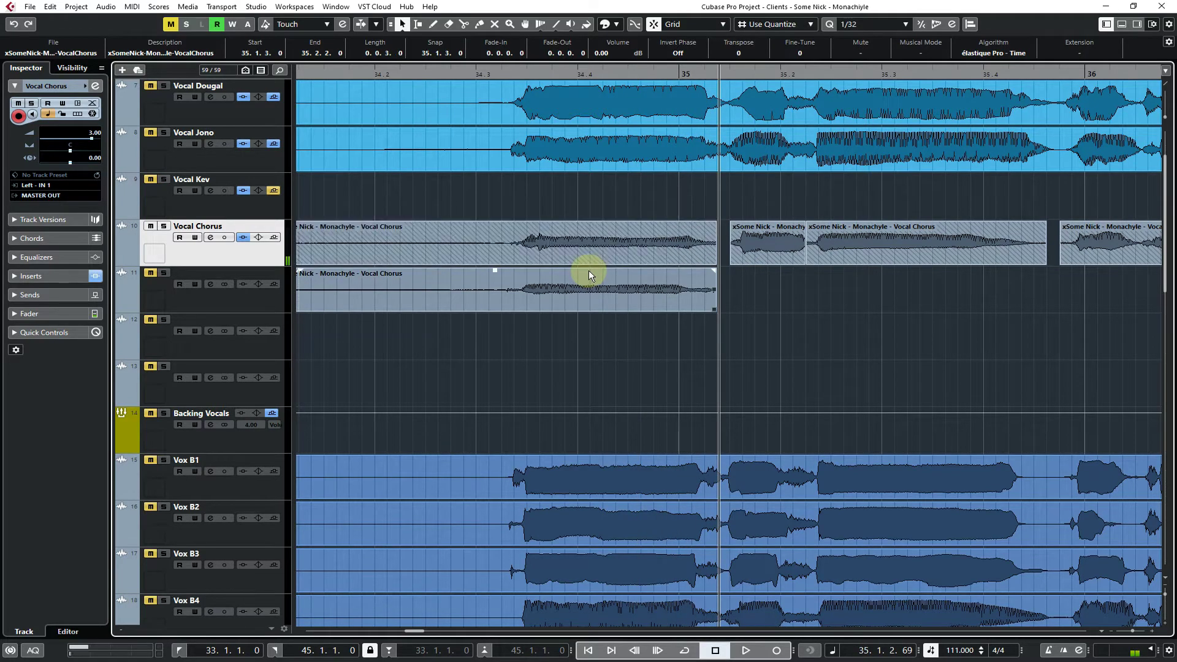
pyautogui.press('space')
pyautogui.click(582, 337)
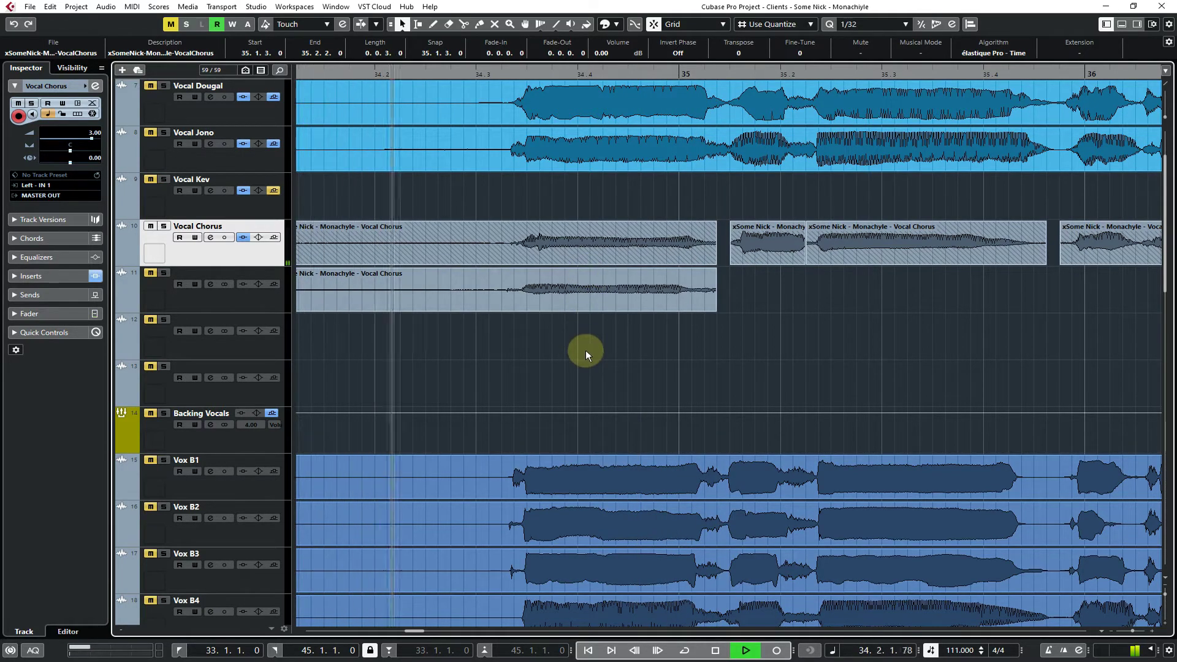
pyautogui.press('space')
pyautogui.click(597, 272)
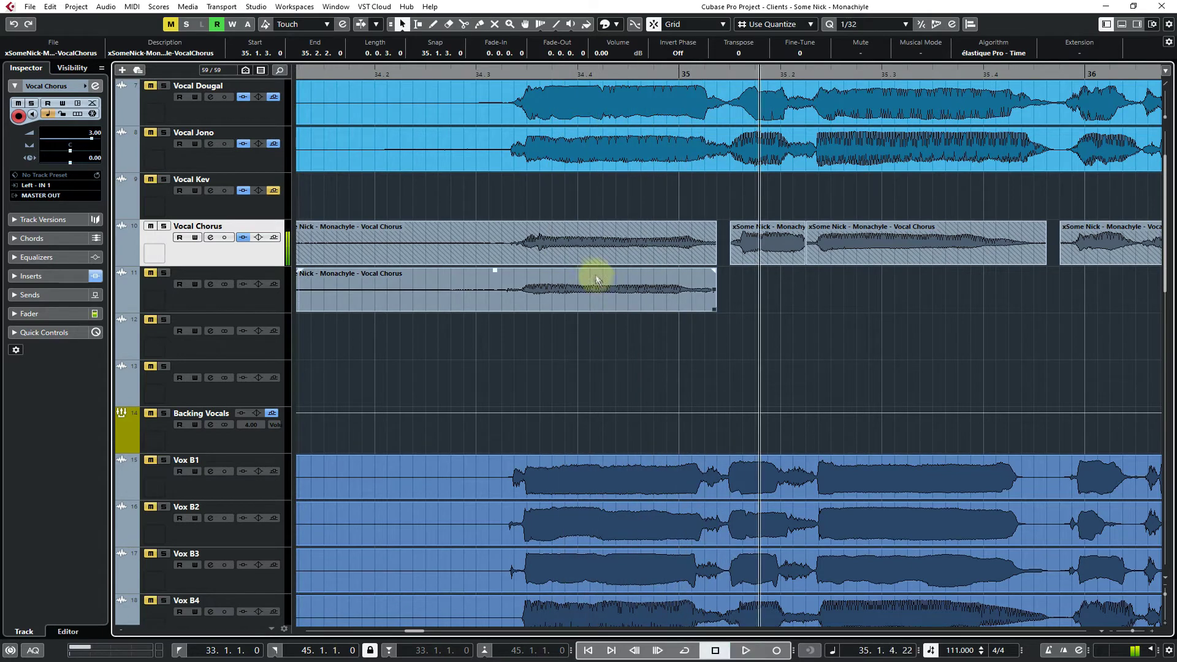
# Move the first phrase's next take from Vocal Chorus to track 11 and play the take beneath it
pyautogui.click(580, 245)
pyautogui.click(579, 296)
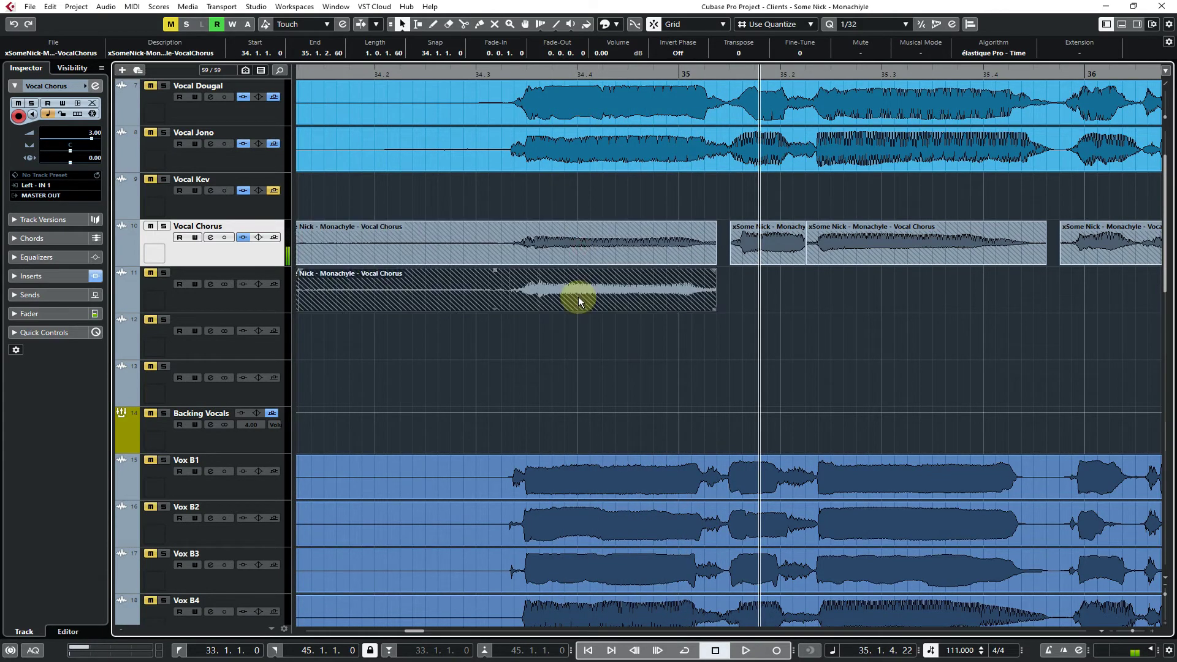
pyautogui.press('space')
pyautogui.click(587, 251)
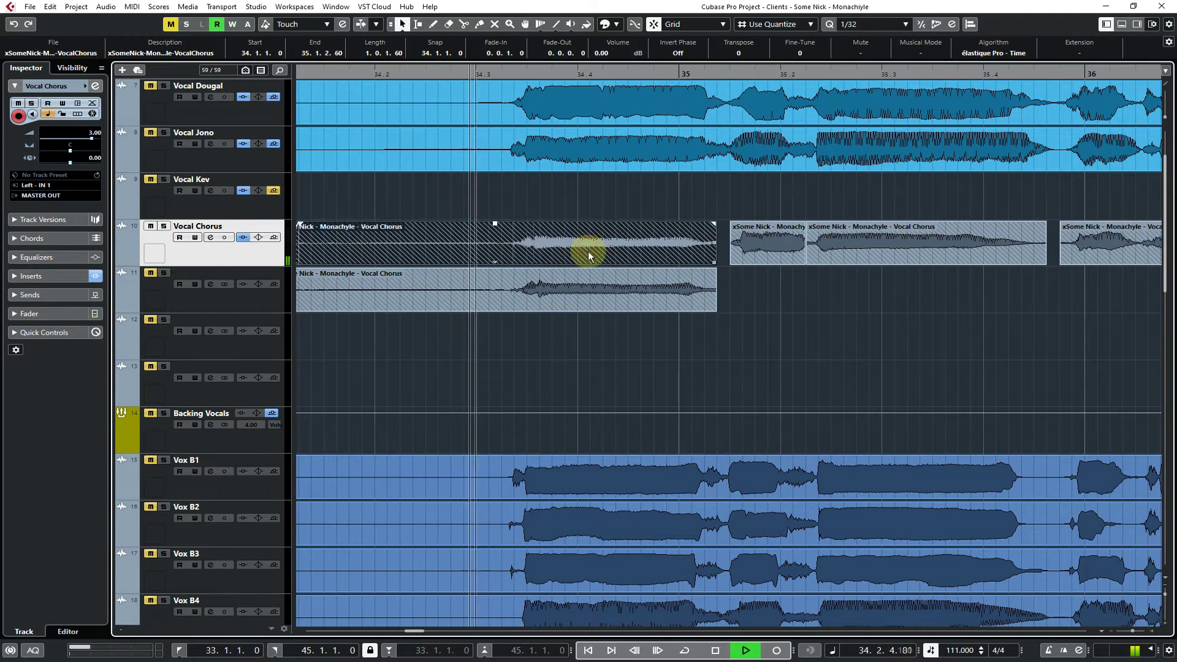
pyautogui.press('space')
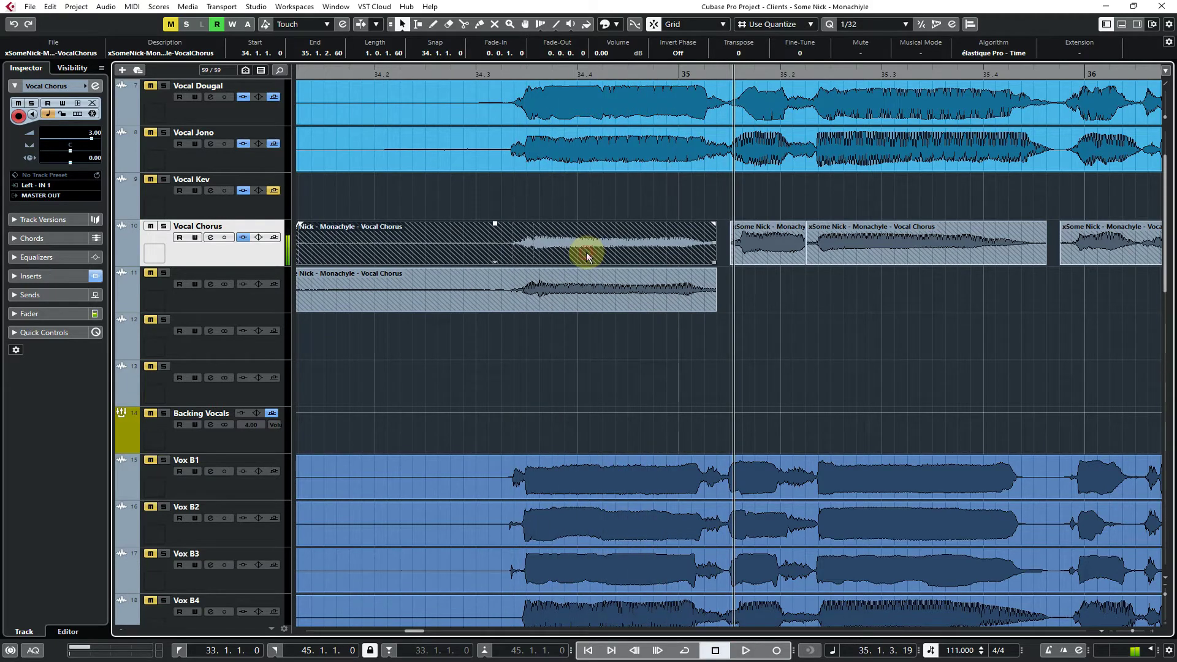
# Play the last remaining first-phrase take on Vocal Chorus and delete it
pyautogui.hotkey('shift', 'u')
pyautogui.press('space')
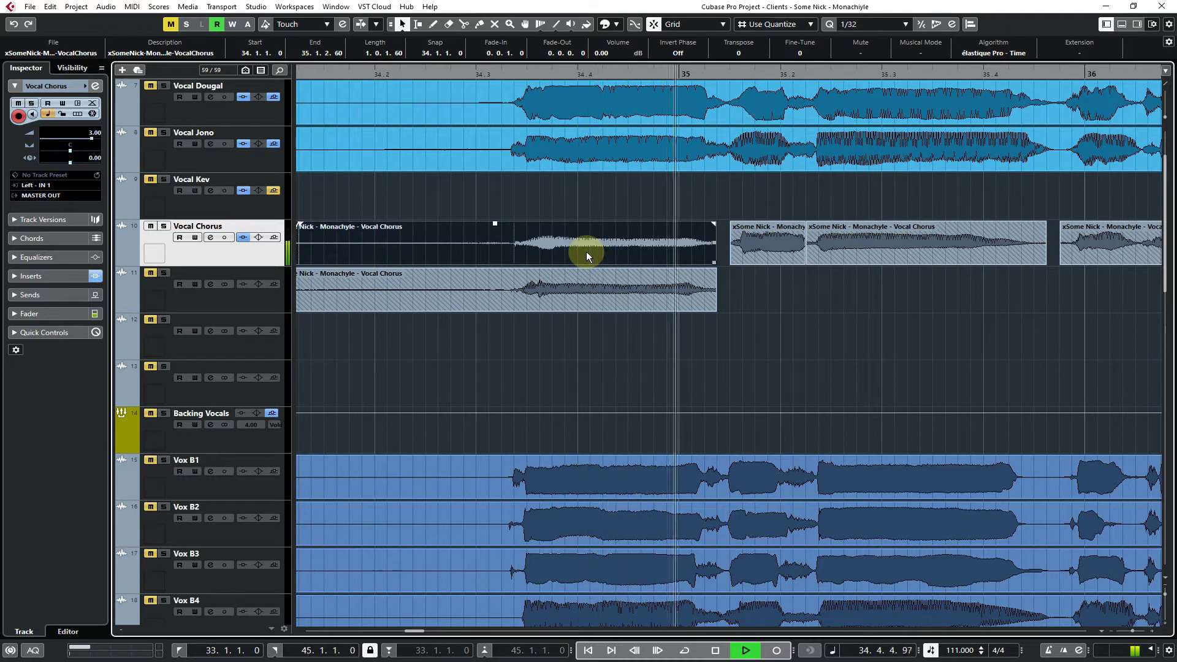
pyautogui.press('space')
pyautogui.press('Delete')
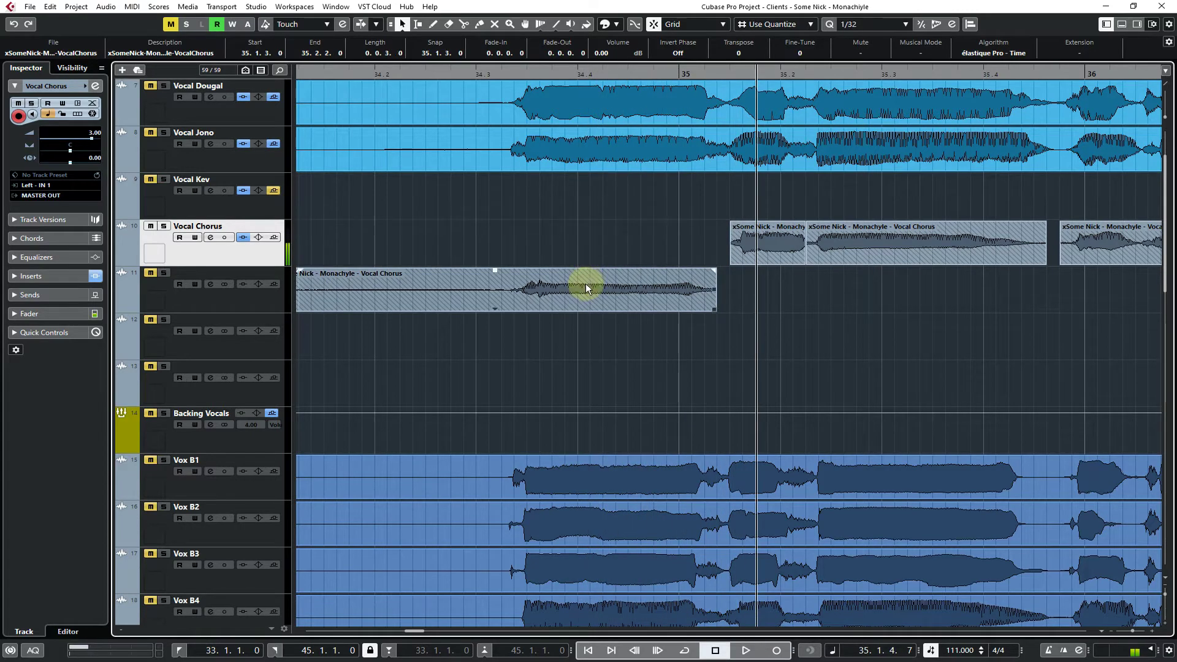
# Move the top first-phrase take from track 11 back to Vocal Chorus and play it
pyautogui.moveTo(585, 284); pyautogui.dragTo(581, 254)
pyautogui.press('space')
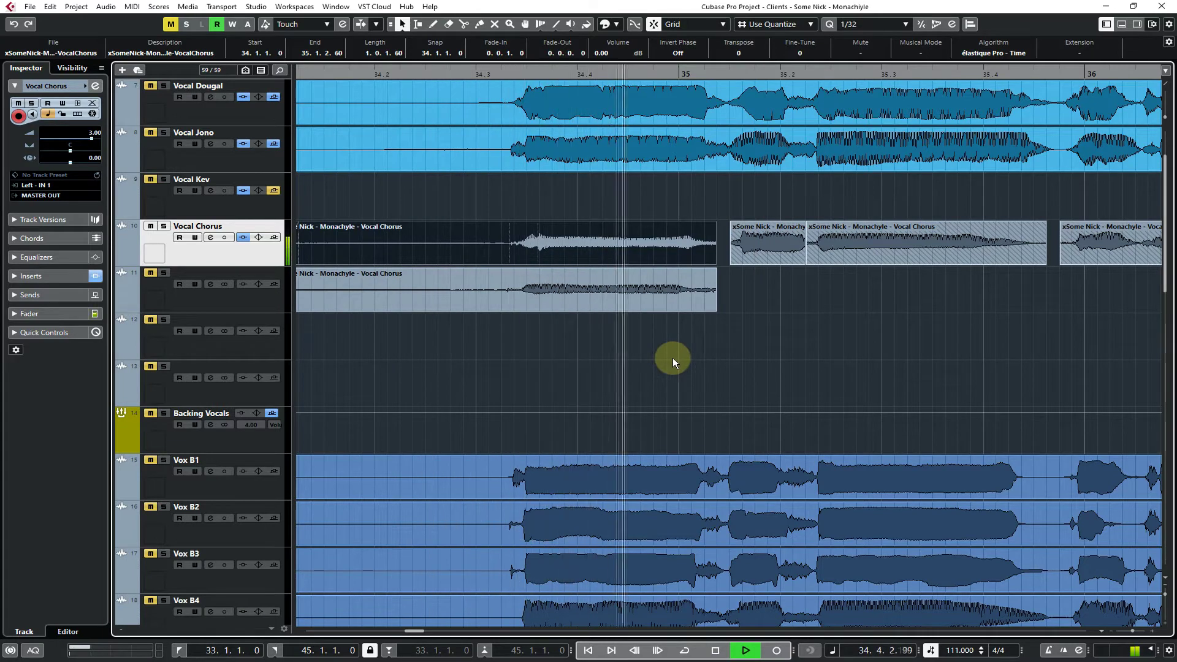
pyautogui.press('space')
# Move the remaining first-phrase take from track 11 back onto Vocal Chorus and clear the selection
pyautogui.click(674, 271)
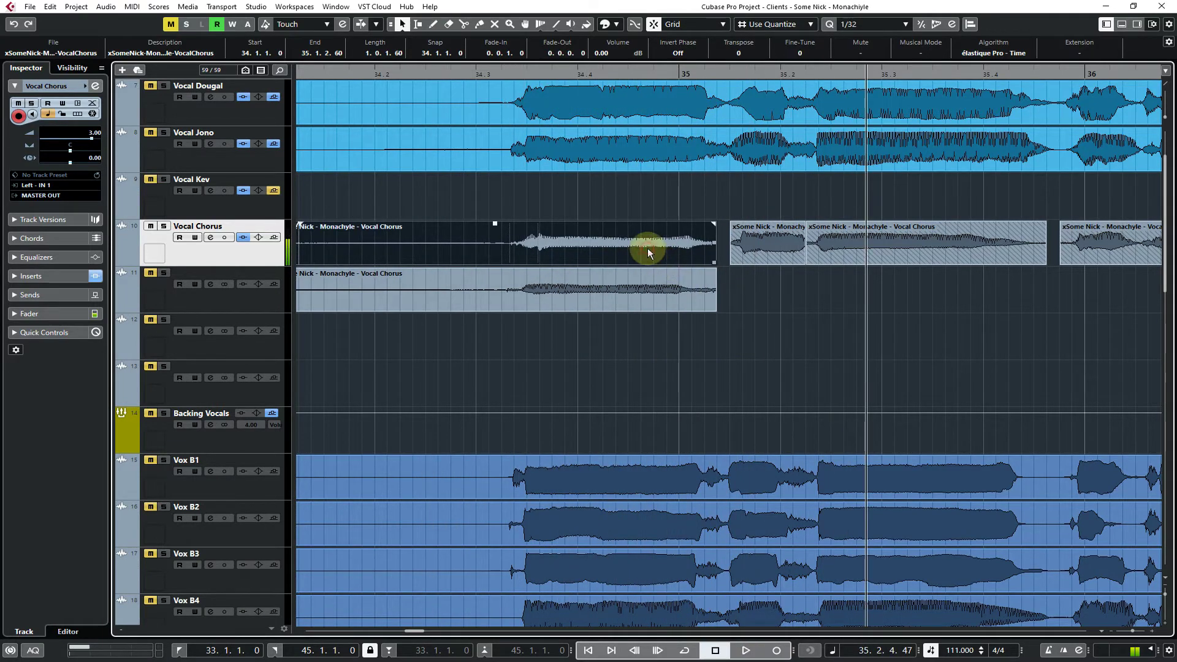
pyautogui.keyDown('shift'); pyautogui.click(647, 248); pyautogui.keyUp('shift')
pyautogui.keyDown('shift'); pyautogui.click(760, 236); pyautogui.keyUp('shift')
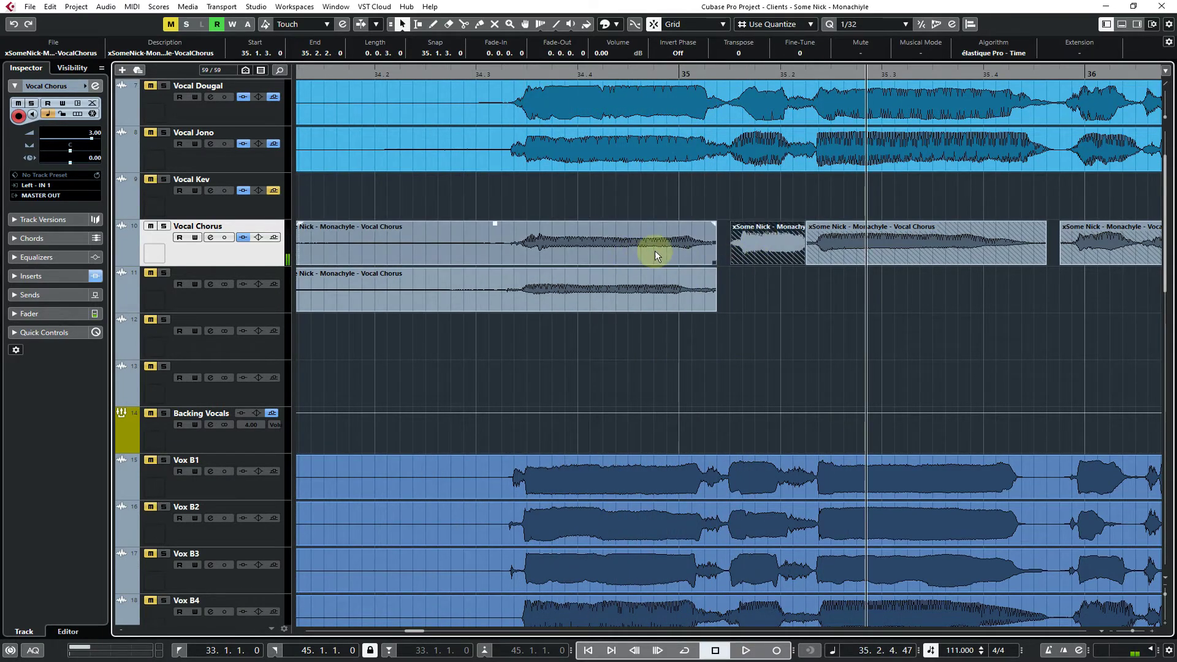
pyautogui.click(646, 293)
pyautogui.moveTo(646, 293); pyautogui.dragTo(649, 257)
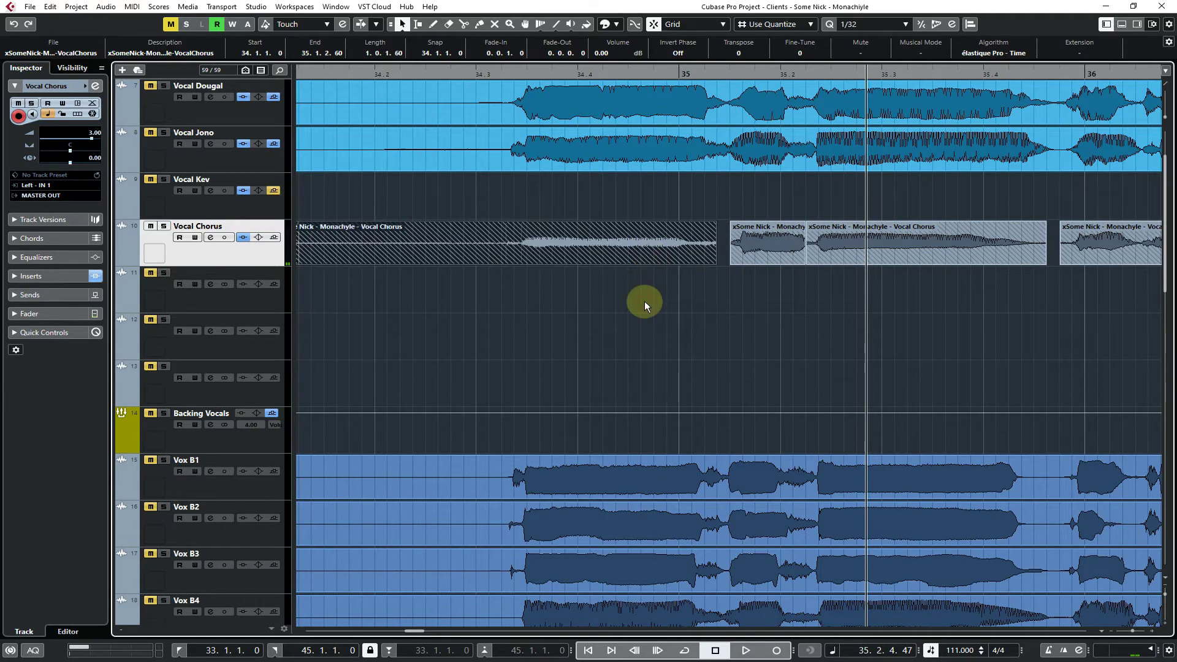
pyautogui.click(645, 301)
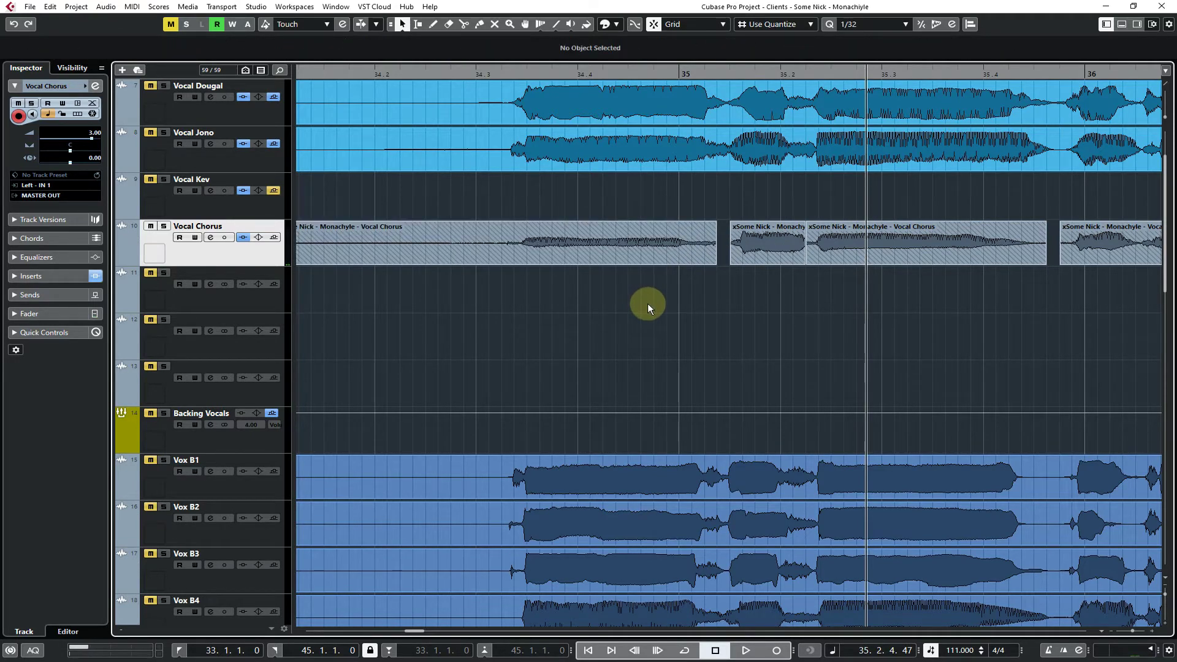
# Play the chorus opening and move the second phrase's top take from Vocal Chorus to track 11
pyautogui.press('space')
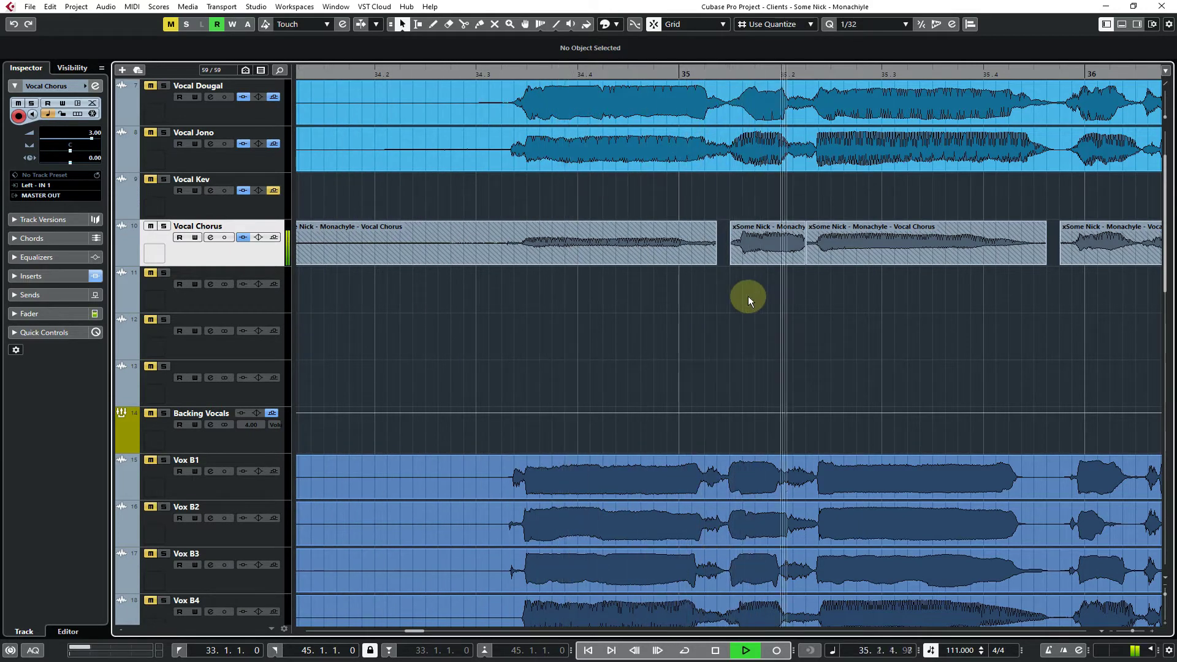
pyautogui.press('space')
pyautogui.moveTo(756, 249); pyautogui.dragTo(742, 328)
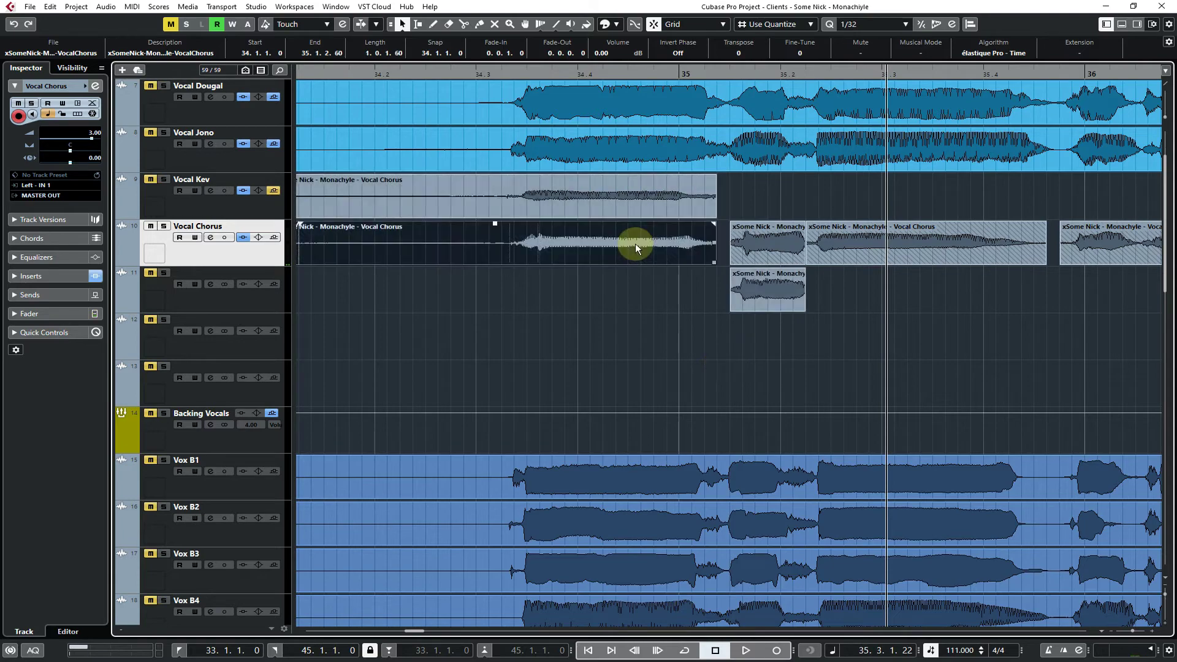
# Move the first-phrase takes on track 9 and Vocal Chorus down to track 11
pyautogui.click(634, 193)
pyautogui.moveTo(634, 192); pyautogui.dragTo(622, 289)
pyautogui.click(630, 244)
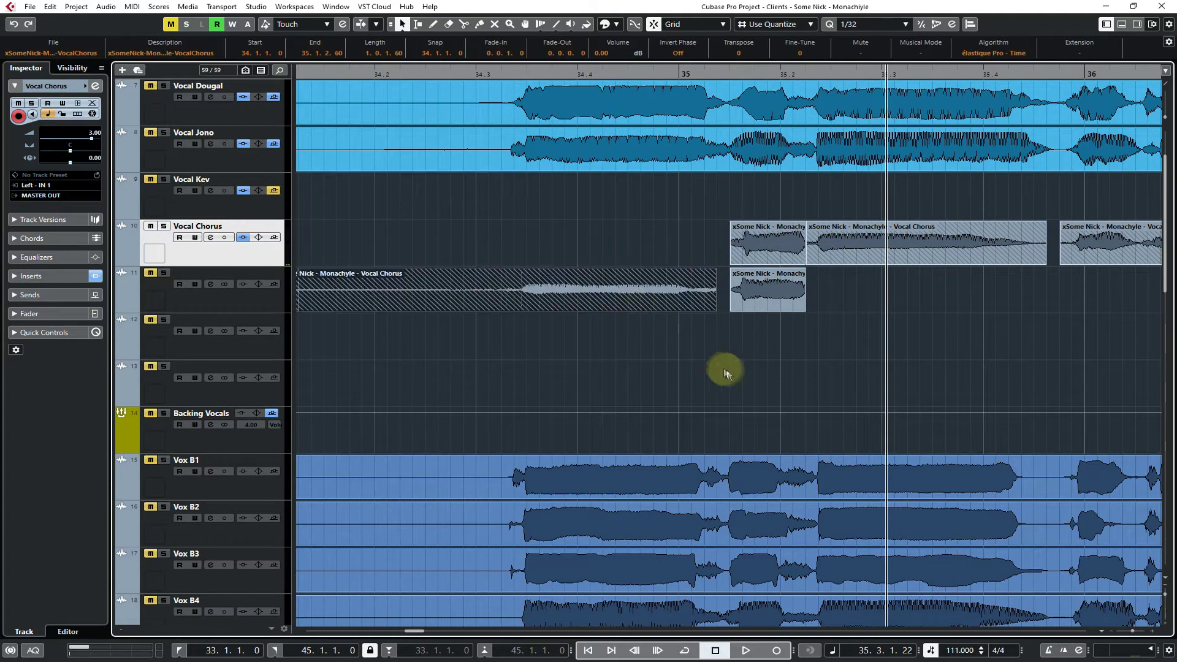
# Return the second phrase's take from track 11 to Vocal Chorus and play from bar 35
pyautogui.moveTo(762, 297); pyautogui.dragTo(762, 230)
pyautogui.click(682, 74)
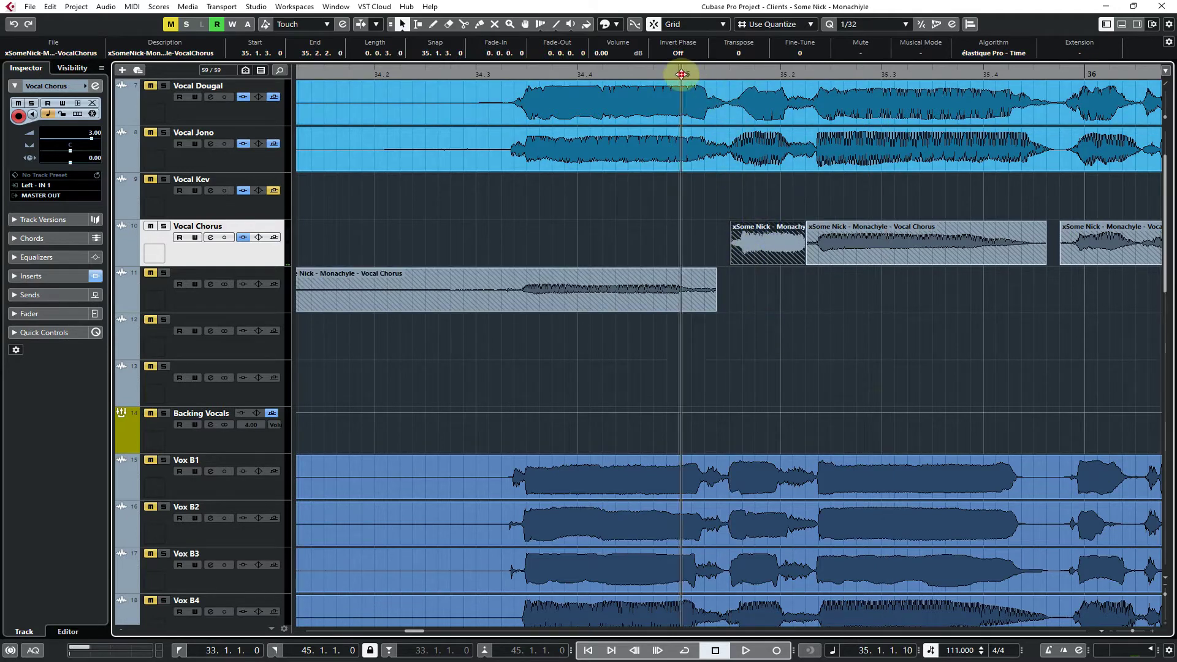
pyautogui.press('space')
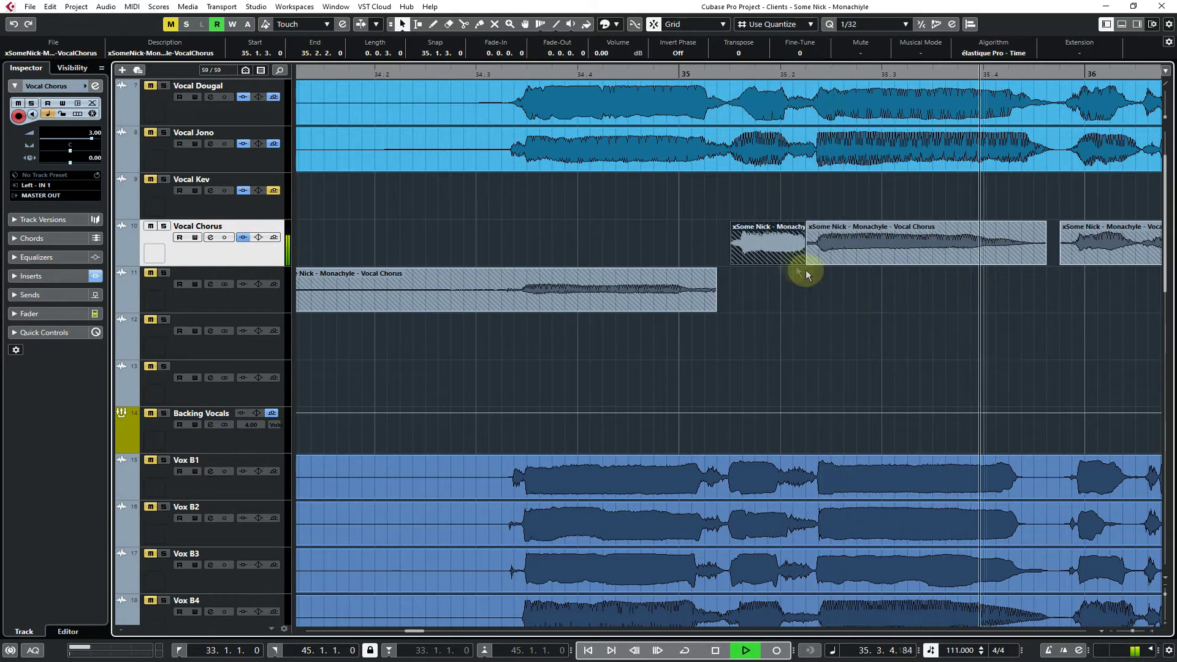
# Park the second phrase's top take on track 11 and play the take beneath it on Vocal Chorus
pyautogui.moveTo(769, 248); pyautogui.dragTo(764, 299)
pyautogui.press('space')
pyautogui.press('space')
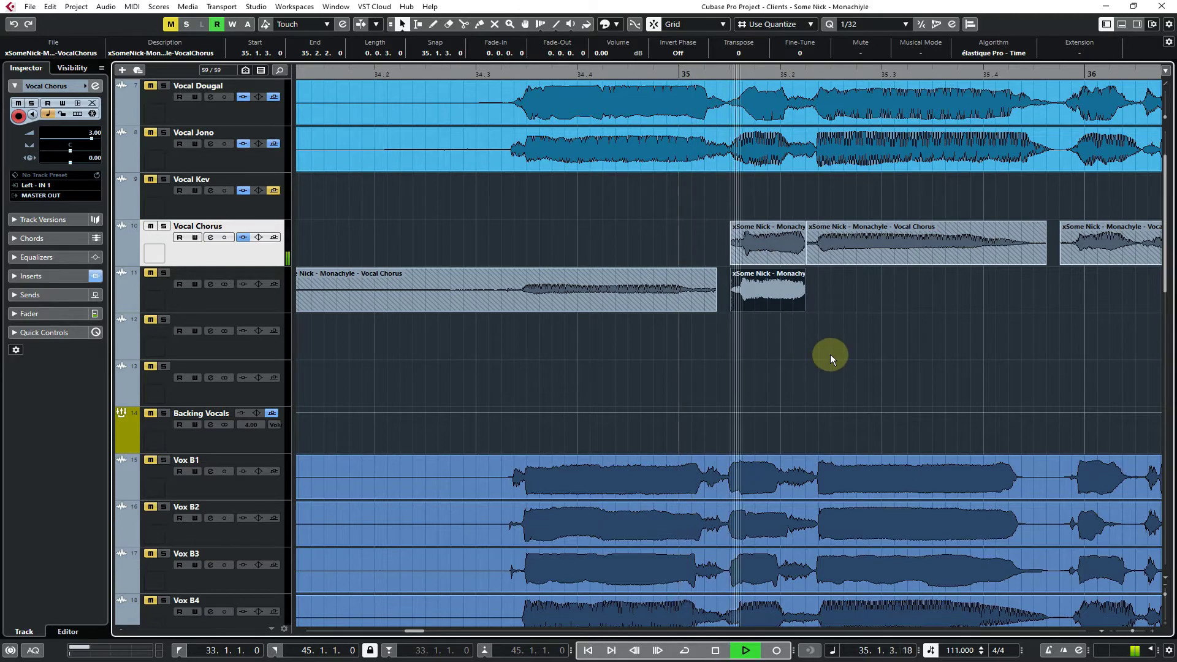
pyautogui.press('space')
# Delete the second phrase's current top take from Vocal Chorus and set the playback position back before the phrase
pyautogui.click(768, 234)
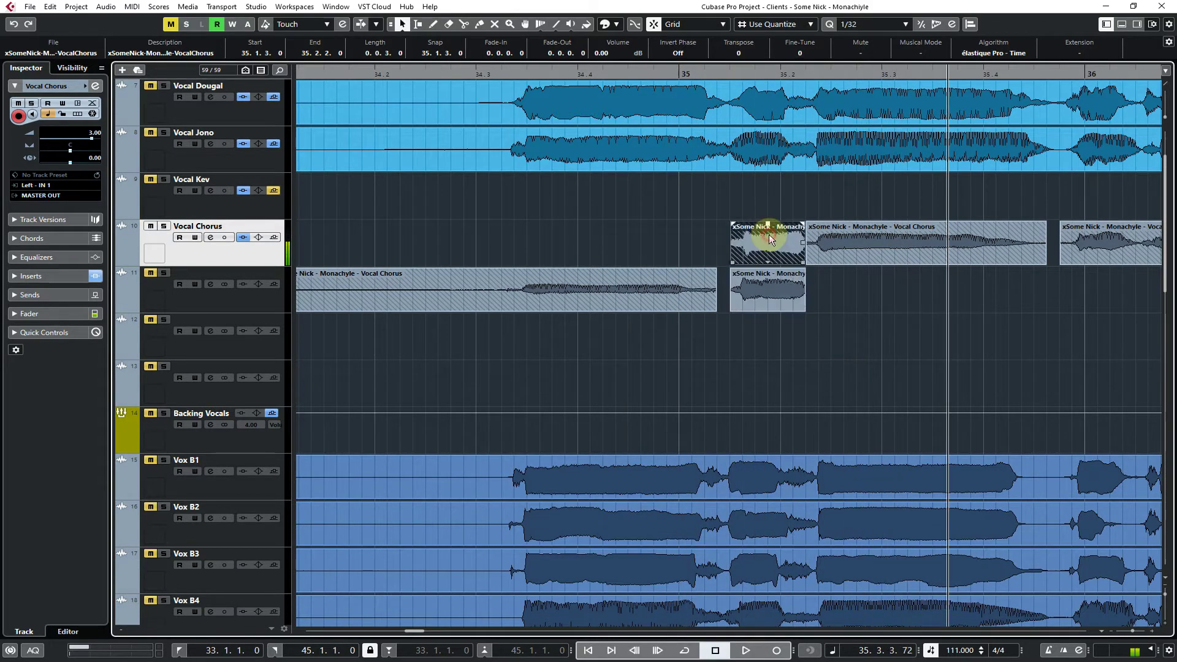
pyautogui.press('Delete')
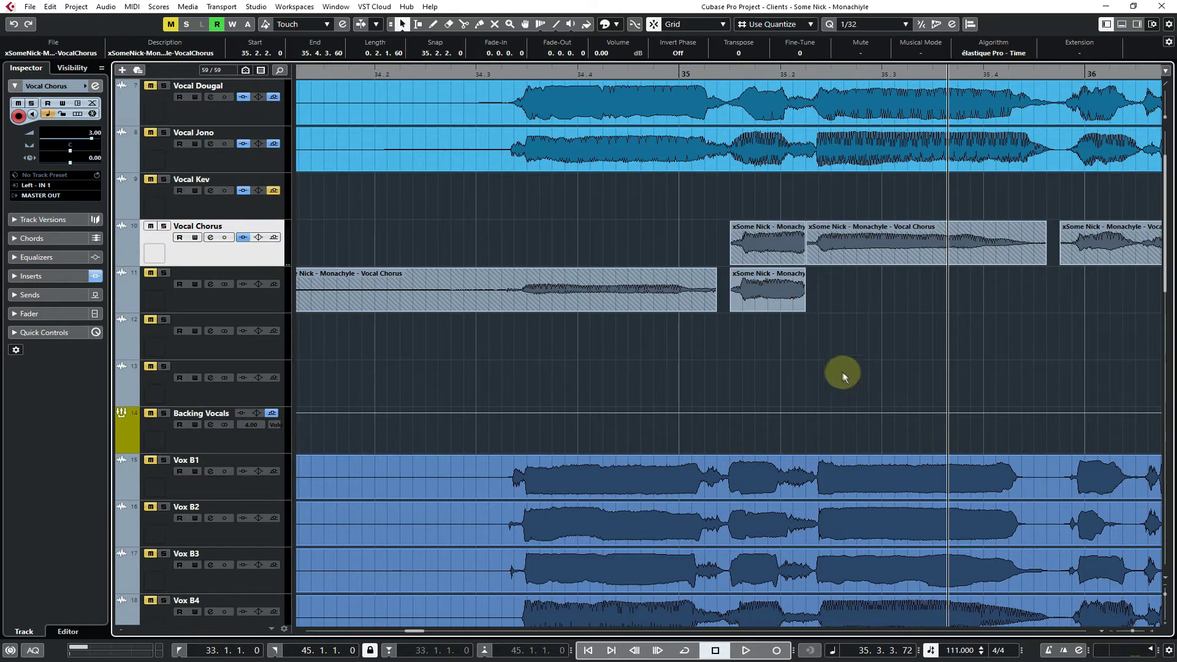
pyautogui.press('KP_0')
# Move the second phrase's top take from Vocal Chorus up onto track 8, over the matching vocal
pyautogui.moveTo(787, 256); pyautogui.dragTo(777, 132)
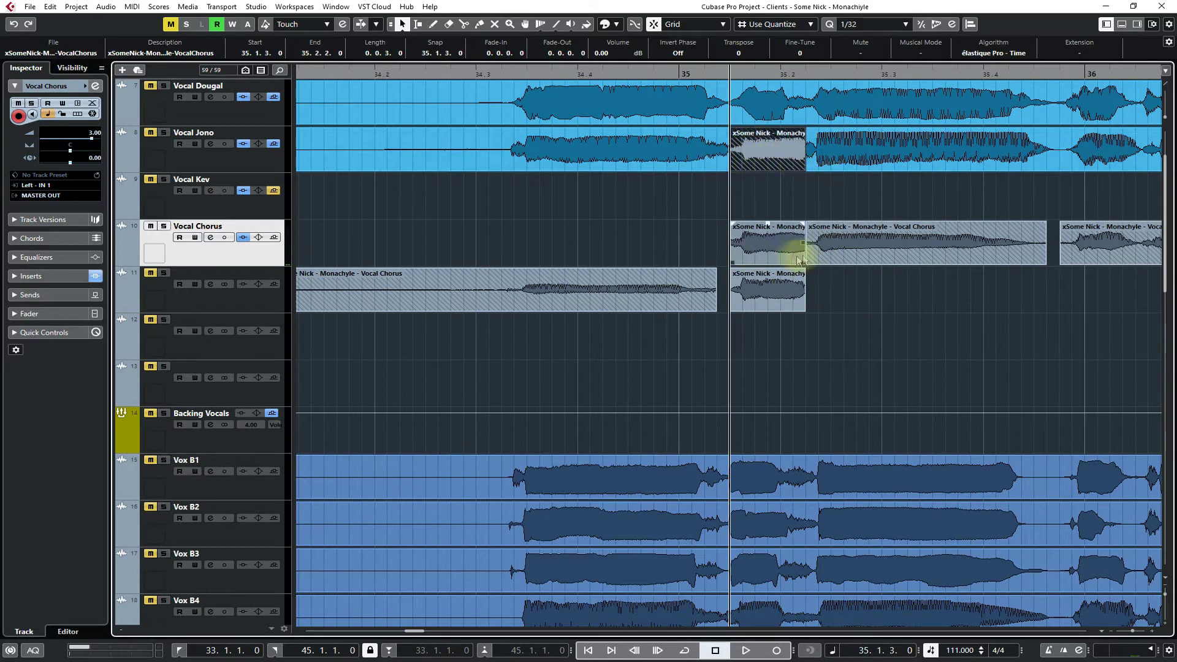
pyautogui.click(793, 162)
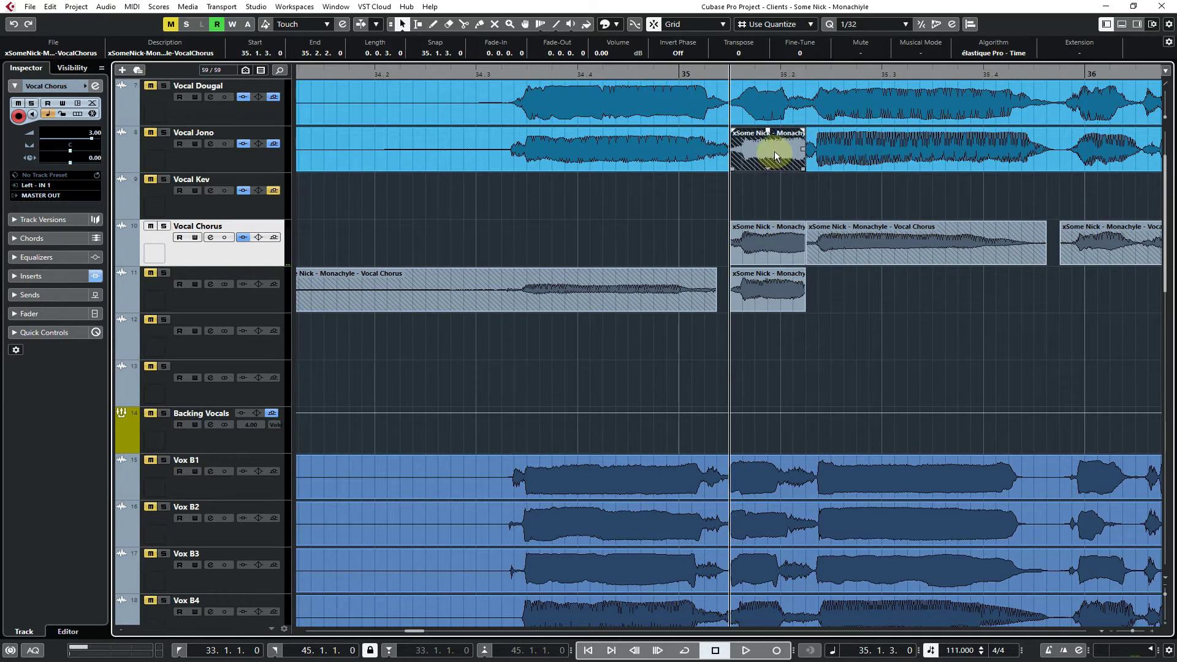
pyautogui.click(771, 109)
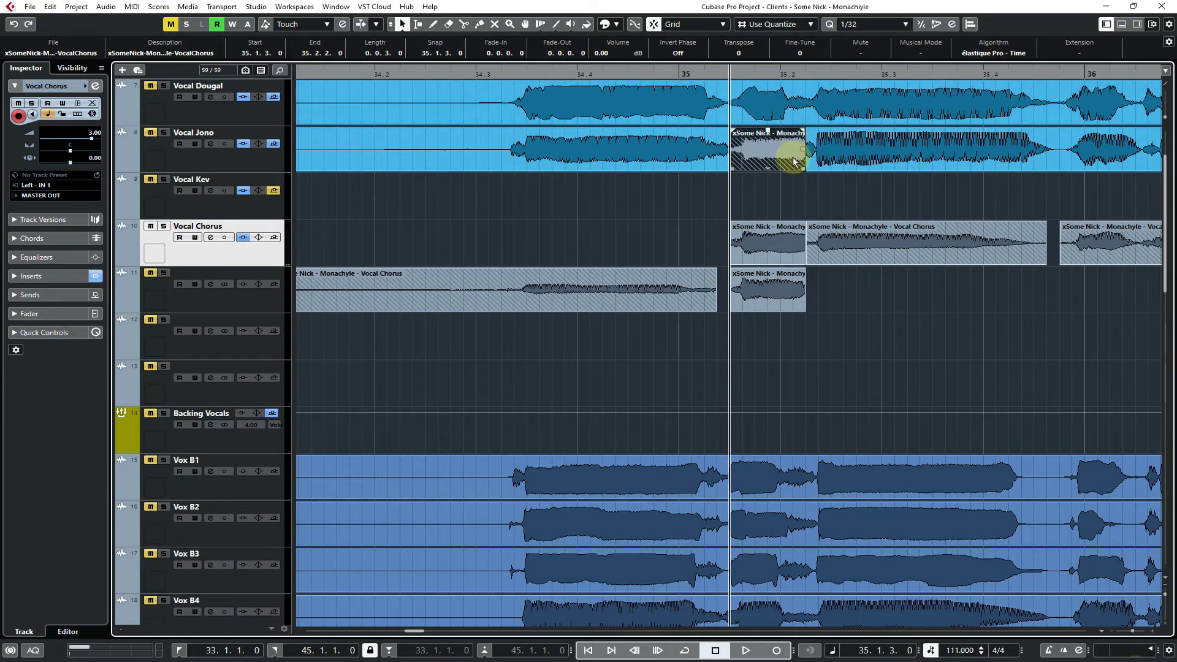
# Return the second phrase's take from track 8 to Vocal Chorus and play it into the third phrase
pyautogui.moveTo(789, 158); pyautogui.dragTo(797, 261)
pyautogui.click(808, 265)
pyautogui.click(777, 317)
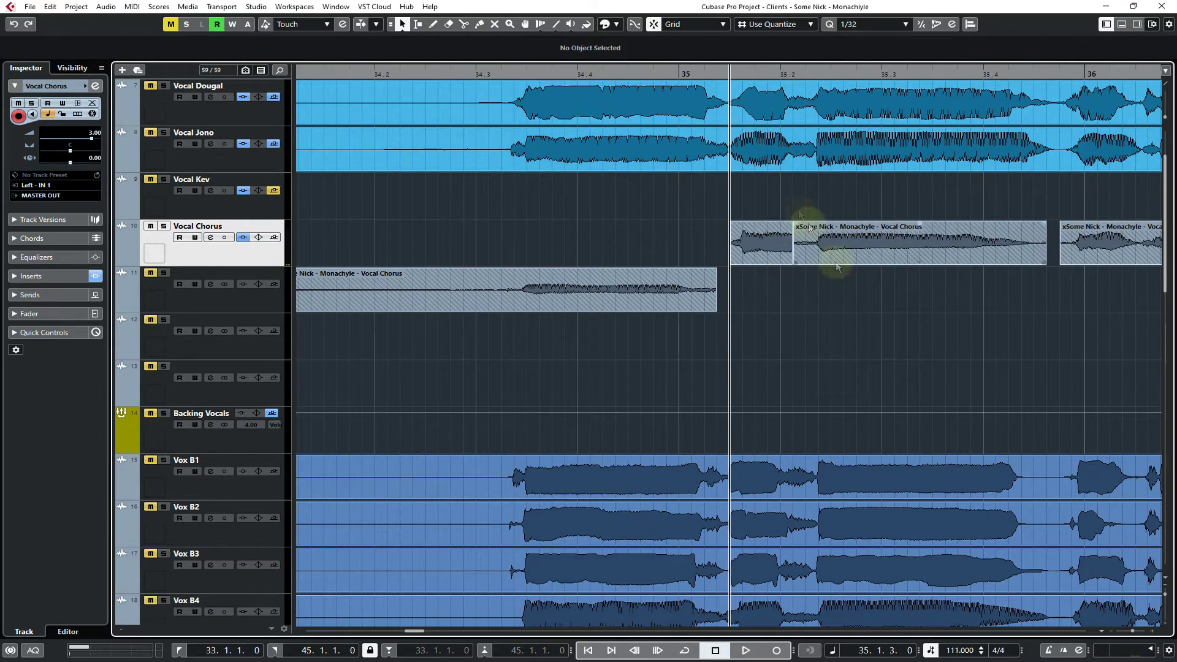
pyautogui.press('space')
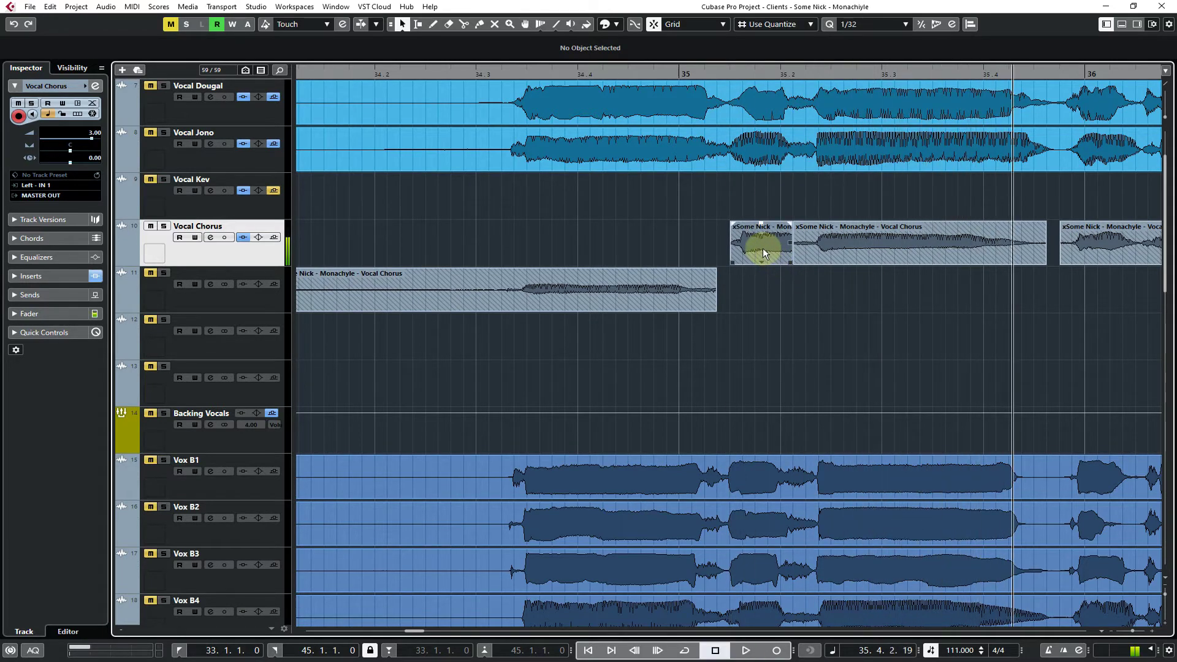
# Park the top take of the short phrase at 35.1.3 on track 11 and play Vocal Chorus from the phrase's start
pyautogui.moveTo(764, 253); pyautogui.dragTo(768, 298)
pyautogui.press('l')
pyautogui.press('space')
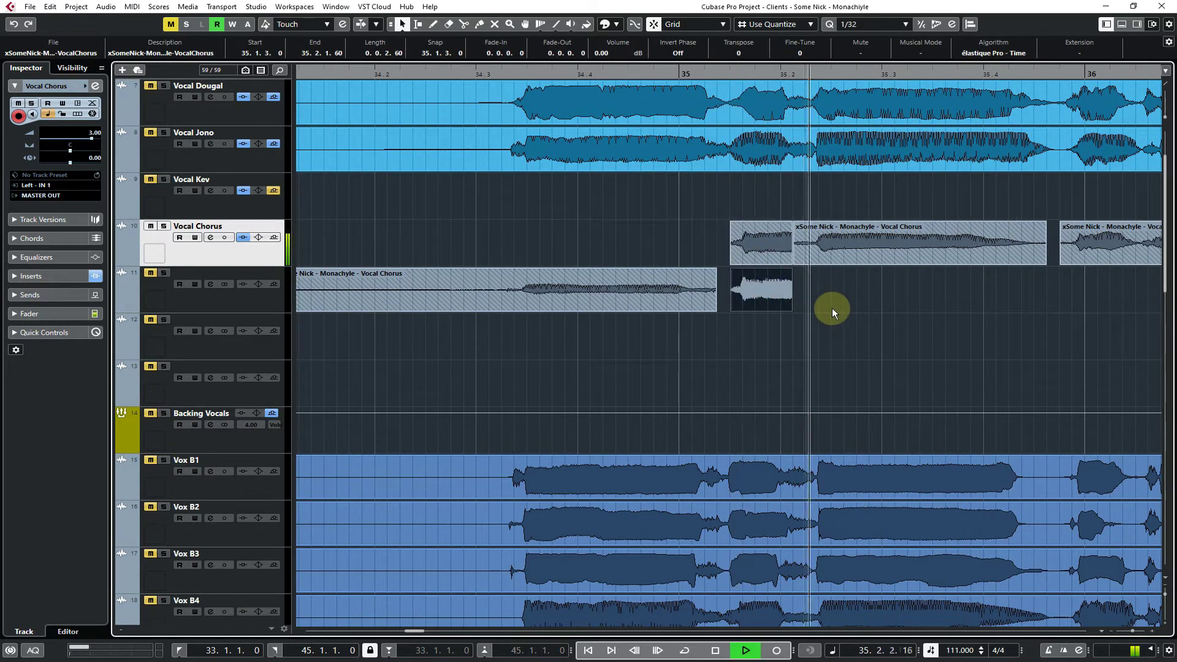
pyautogui.press('space')
# Delete the short phrase's current top take from Vocal Chorus and play the take beneath it from 35.1.3
pyautogui.click(760, 250)
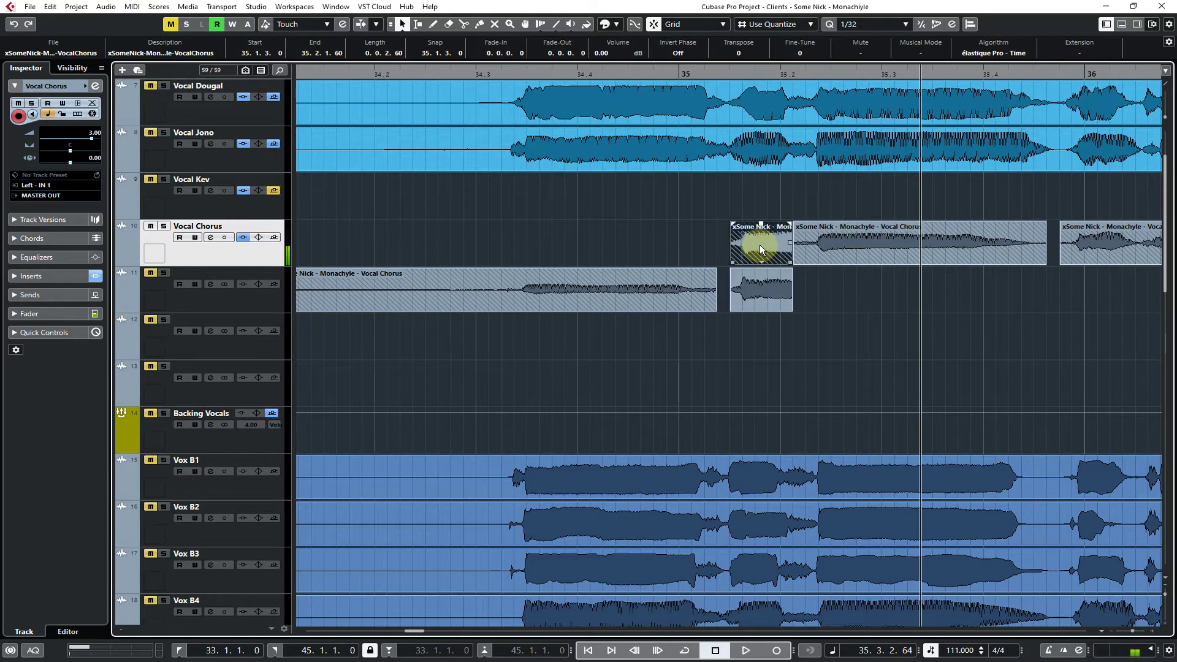
pyautogui.press('l')
pyautogui.press('space')
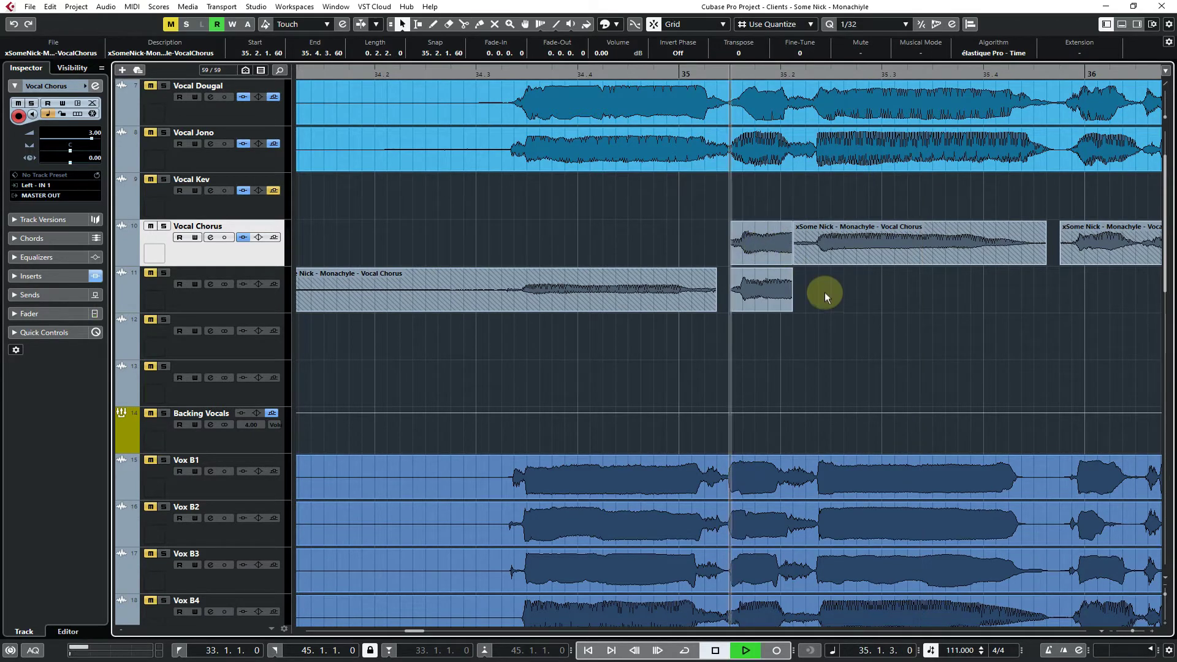
pyautogui.press('space')
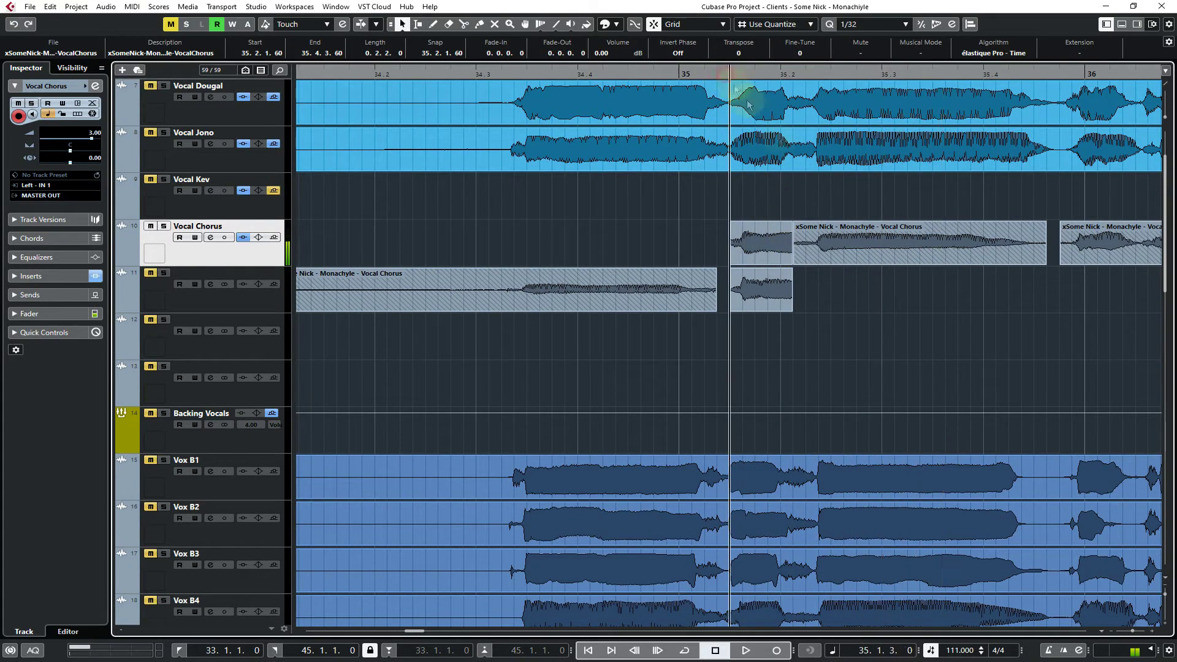
pyautogui.press('space')
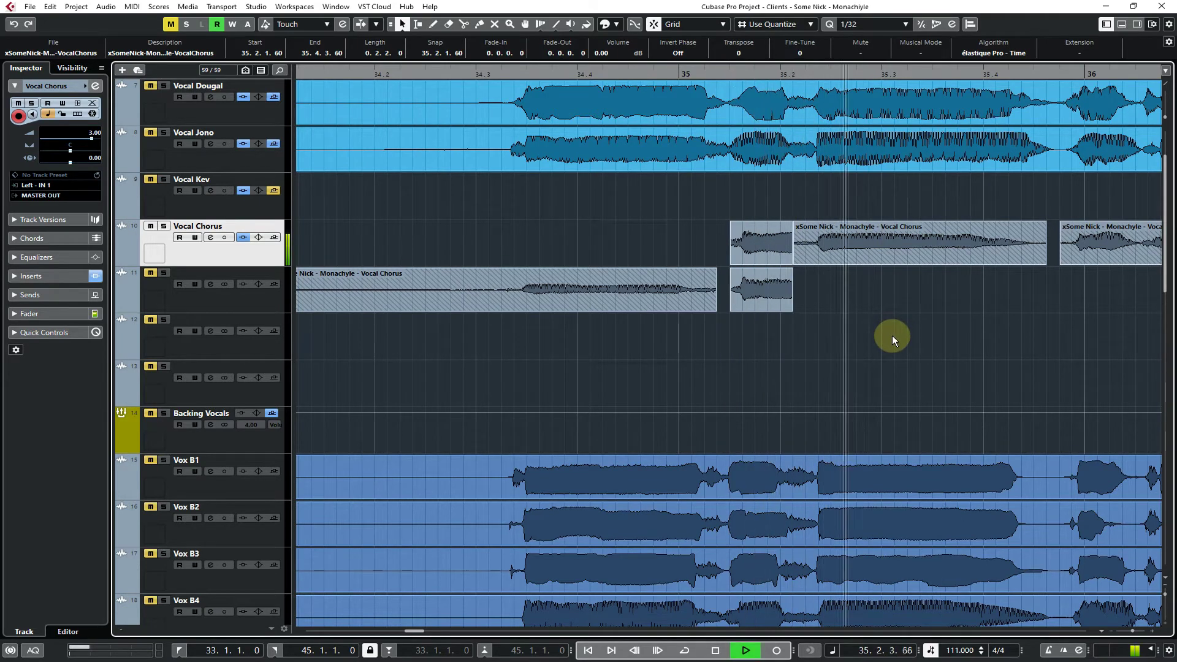
pyautogui.press('space')
# Park the short phrase's Vocal Chorus take on track 13, return its track 11 take to Vocal Chorus and play it
pyautogui.click(776, 307)
pyautogui.moveTo(764, 254); pyautogui.dragTo(762, 386)
pyautogui.press('l')
pyautogui.press('space')
pyautogui.press('space')
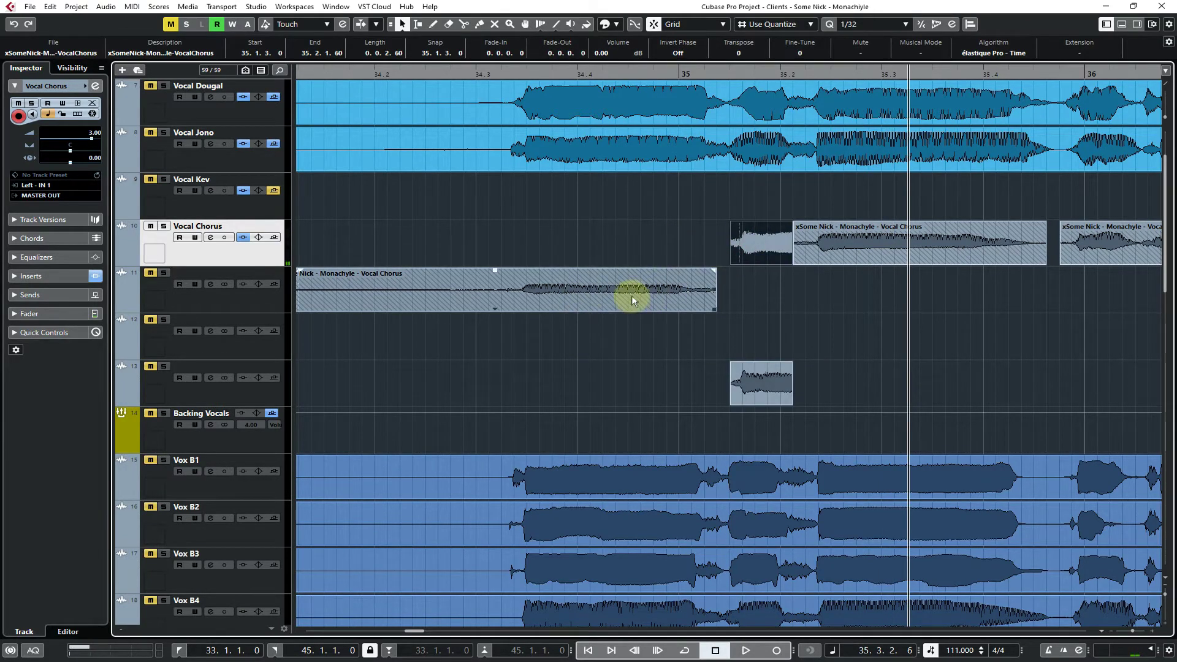
# Move the top take of the phrase starting at 34.1.1 from track 11 to Vocal Chorus and play it from before the vocal entry
pyautogui.moveTo(631, 296); pyautogui.dragTo(634, 233)
pyautogui.click(455, 72)
pyautogui.press('space')
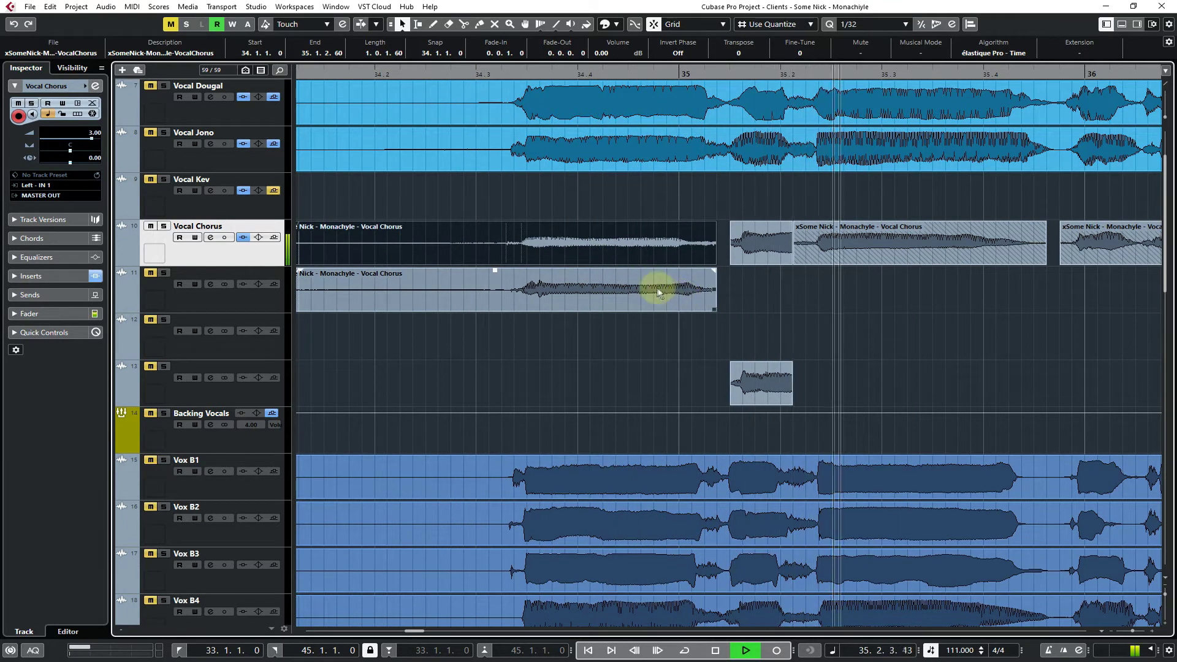
pyautogui.press('space')
# Move the remaining 34.1.1 take from track 11 on top of the one on Vocal Chorus and play it
pyautogui.moveTo(630, 291); pyautogui.dragTo(630, 238)
pyautogui.press('space')
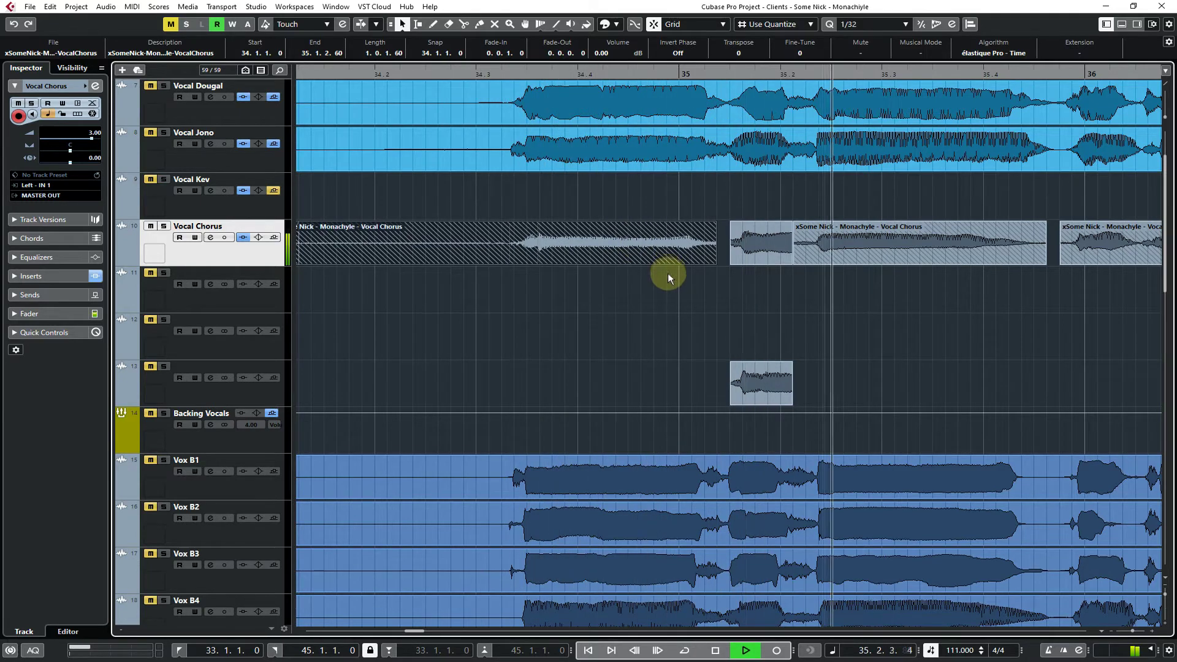
pyautogui.press('space')
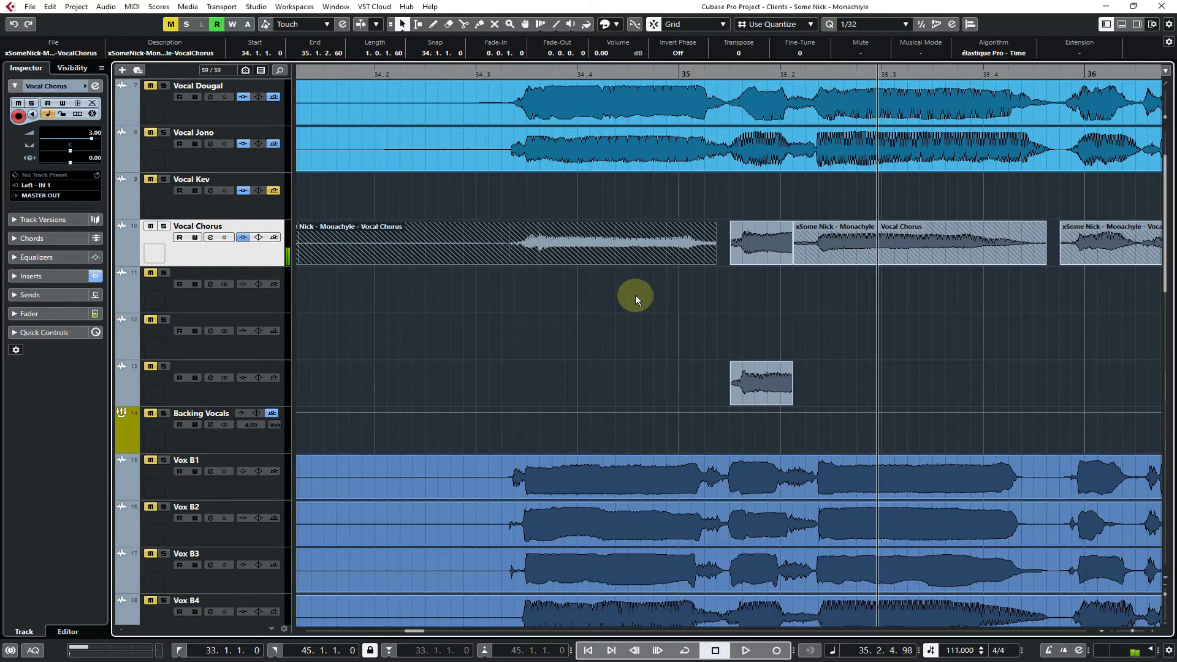
# Park the 34.1.1 phrase's top take on track 11, set the remaining take's volume to 3.00 dB and play it
pyautogui.click(635, 295)
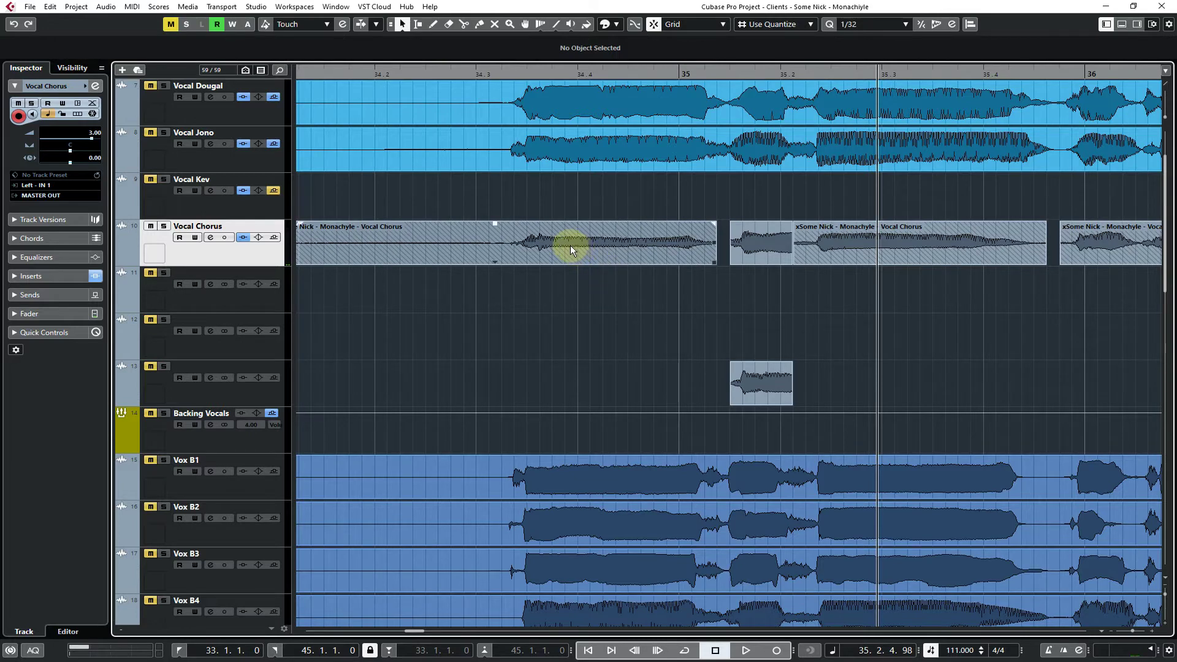
pyautogui.moveTo(570, 245); pyautogui.dragTo(568, 286)
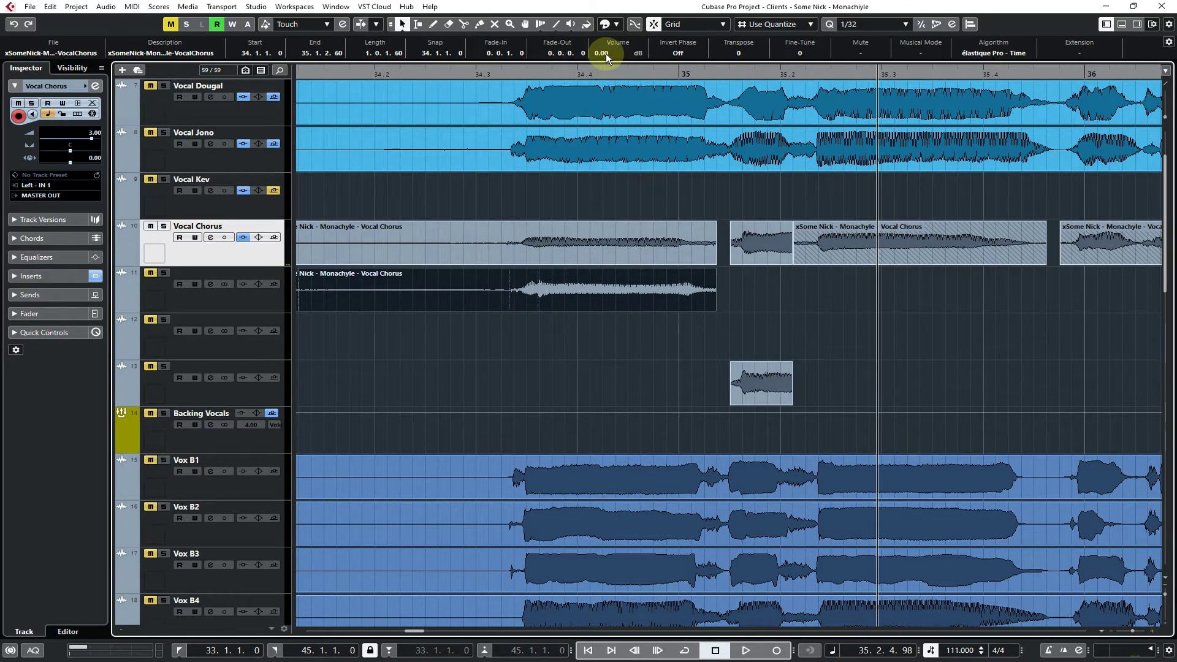
pyautogui.click(593, 244)
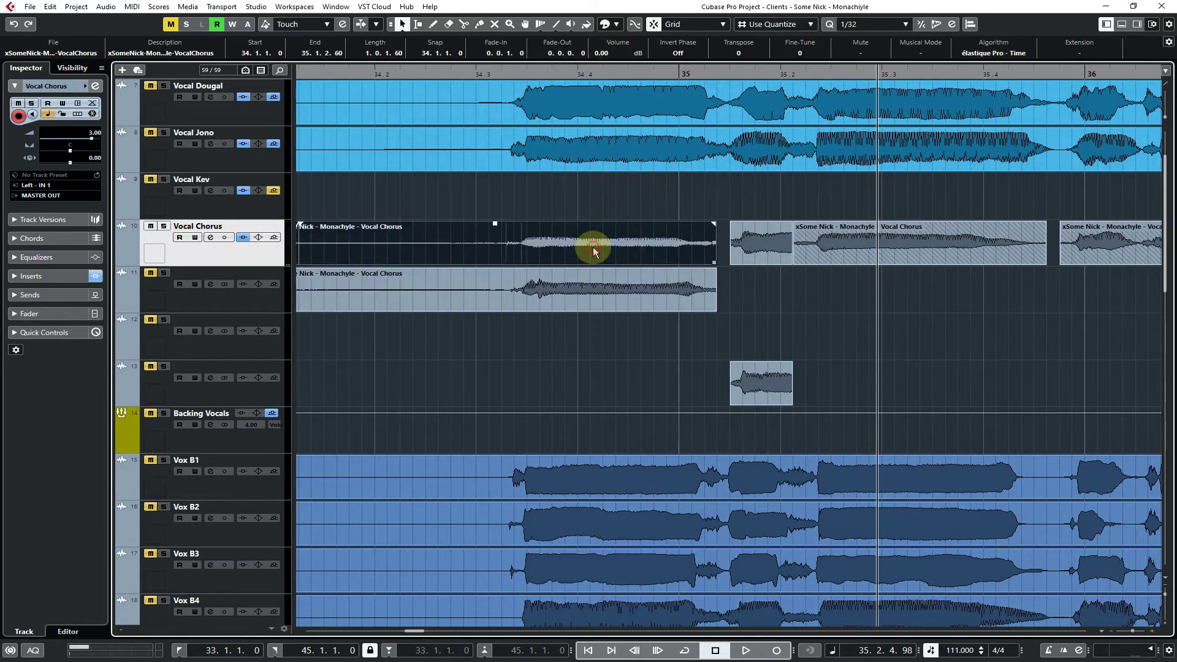
pyautogui.scroll(2, 598, 54)
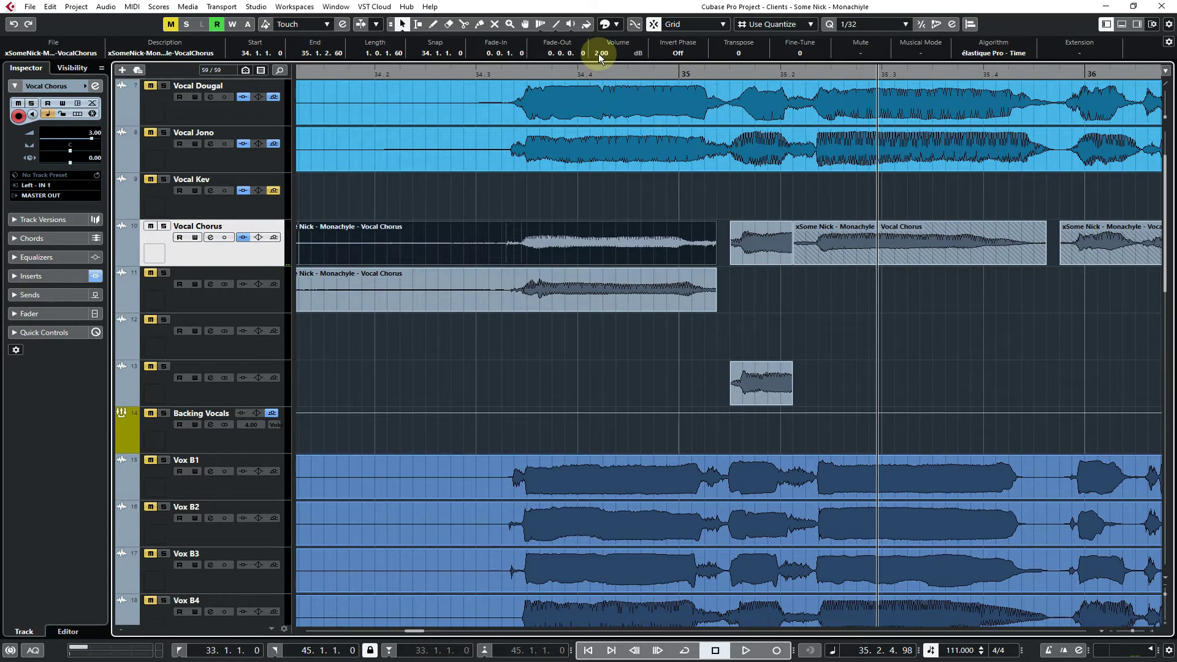
pyautogui.scroll(1, 598, 53)
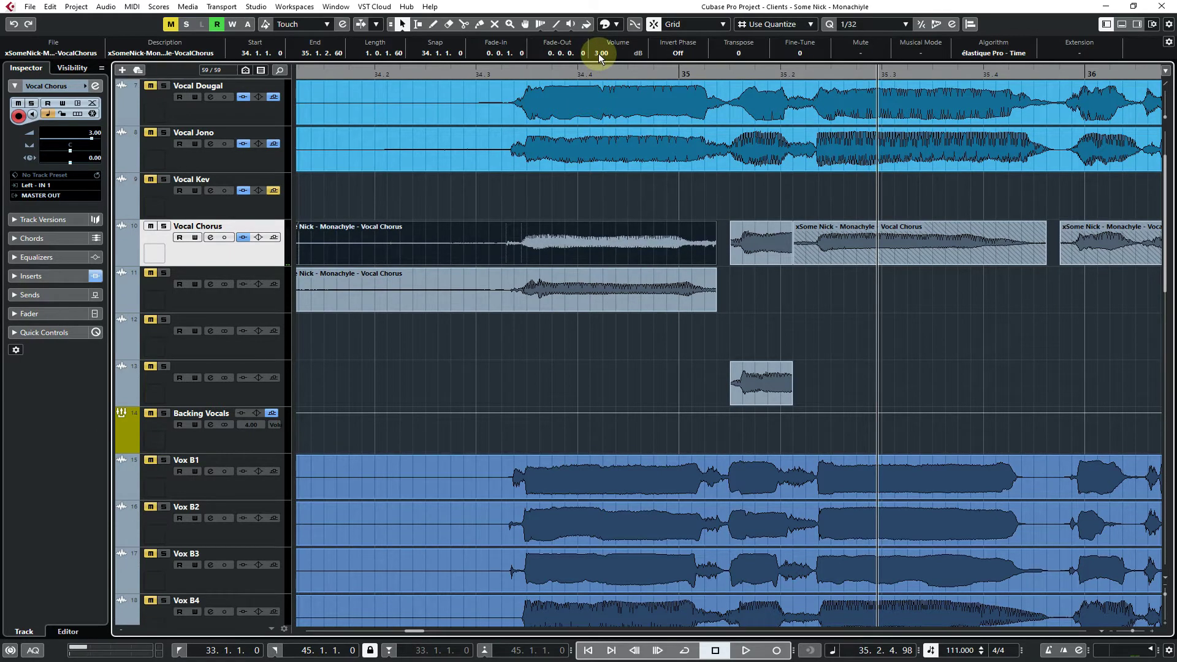
pyautogui.doubleClick(471, 75)
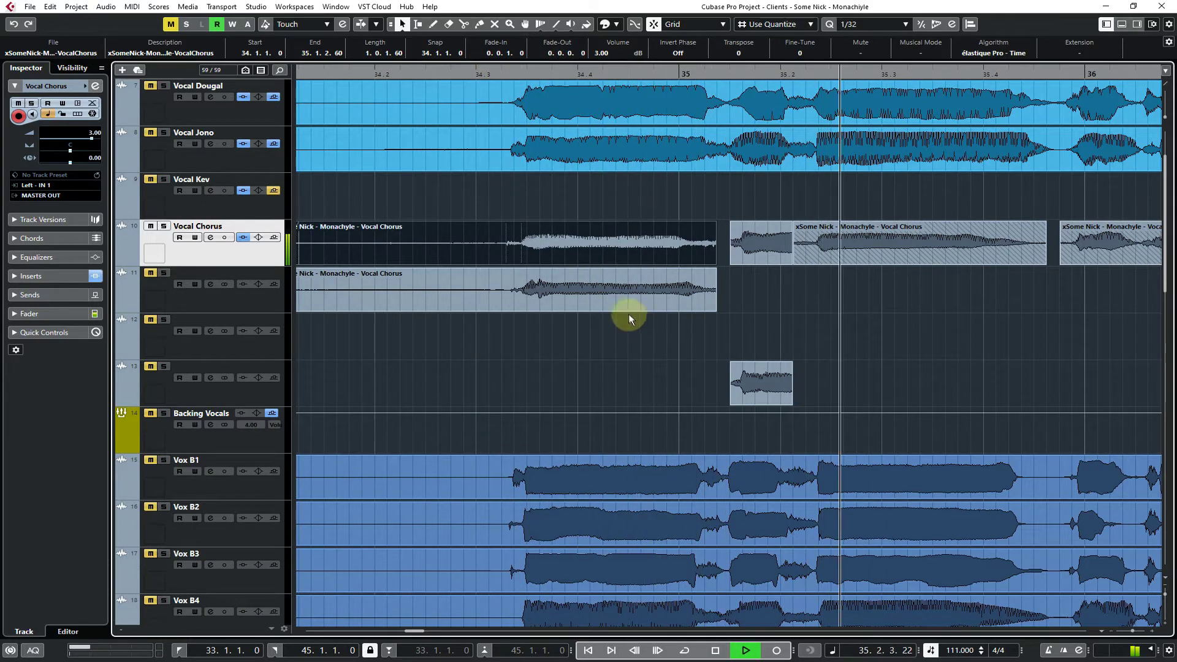
# Return the 34.1.1 take from track 11 to Vocal Chorus and set its volume to 2.00 dB while auditioning it
pyautogui.moveTo(619, 305); pyautogui.dragTo(610, 251)
pyautogui.press('space')
pyautogui.press('space')
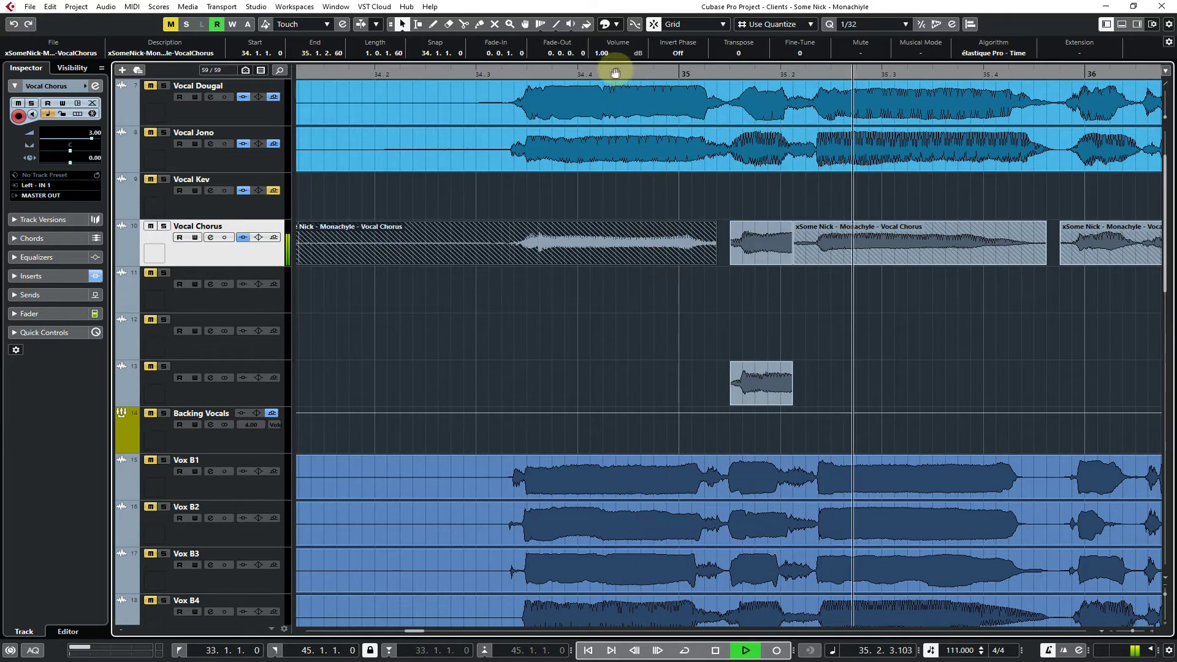
pyautogui.press('space')
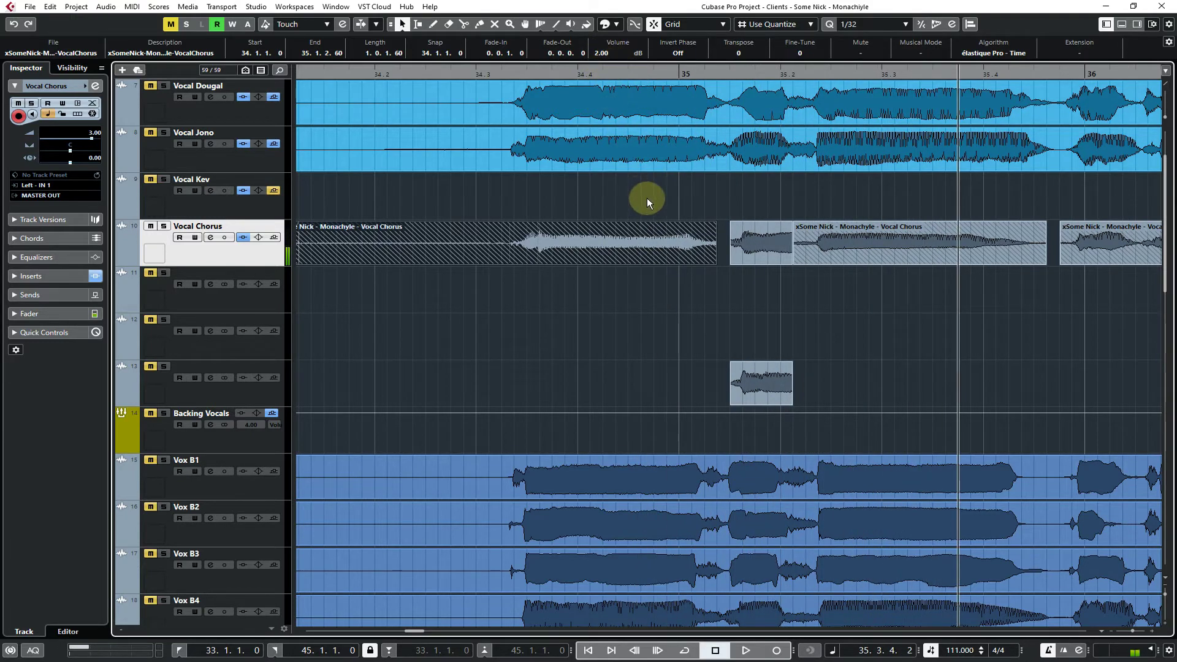
pyautogui.press('space')
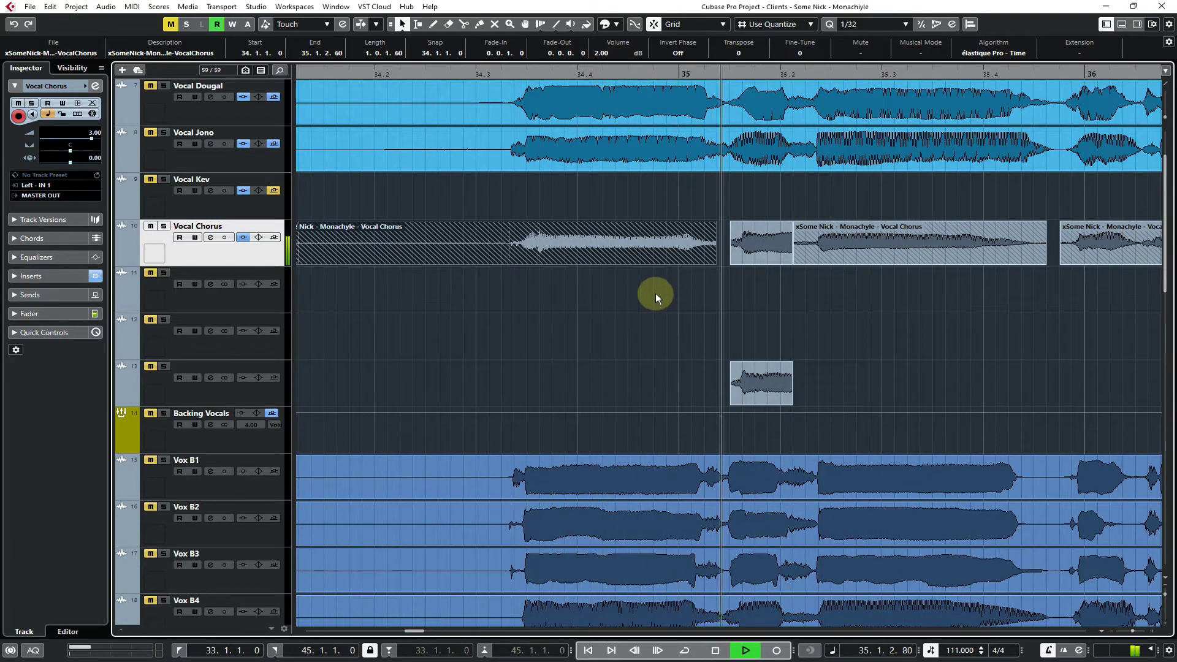
pyautogui.press('space')
# Park the 34.1.1 phrase's lower take on track 13 and keep the 2.00 dB take on Vocal Chorus
pyautogui.hotkey('ctrl', 'z')
pyautogui.moveTo(619, 245); pyautogui.dragTo(609, 373)
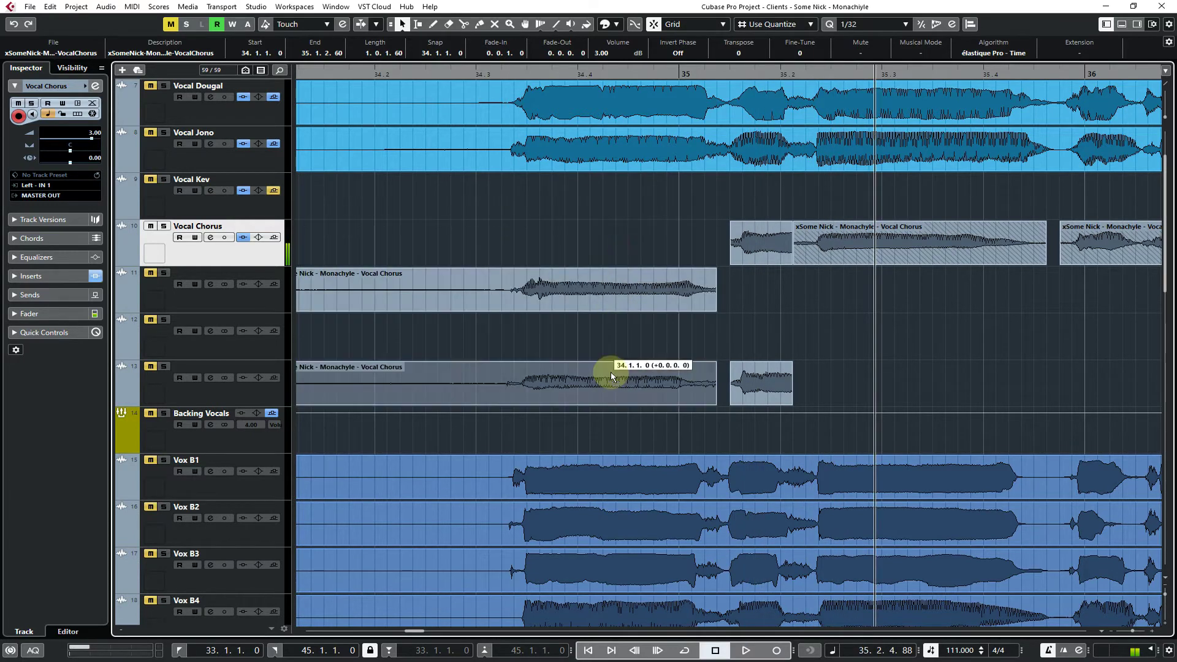
pyautogui.moveTo(612, 288); pyautogui.dragTo(625, 241)
# Unmute the track 7 vocal, play it with Vocal Chorus from 34.3.1 to compare them, and mute it again
pyautogui.click(149, 86)
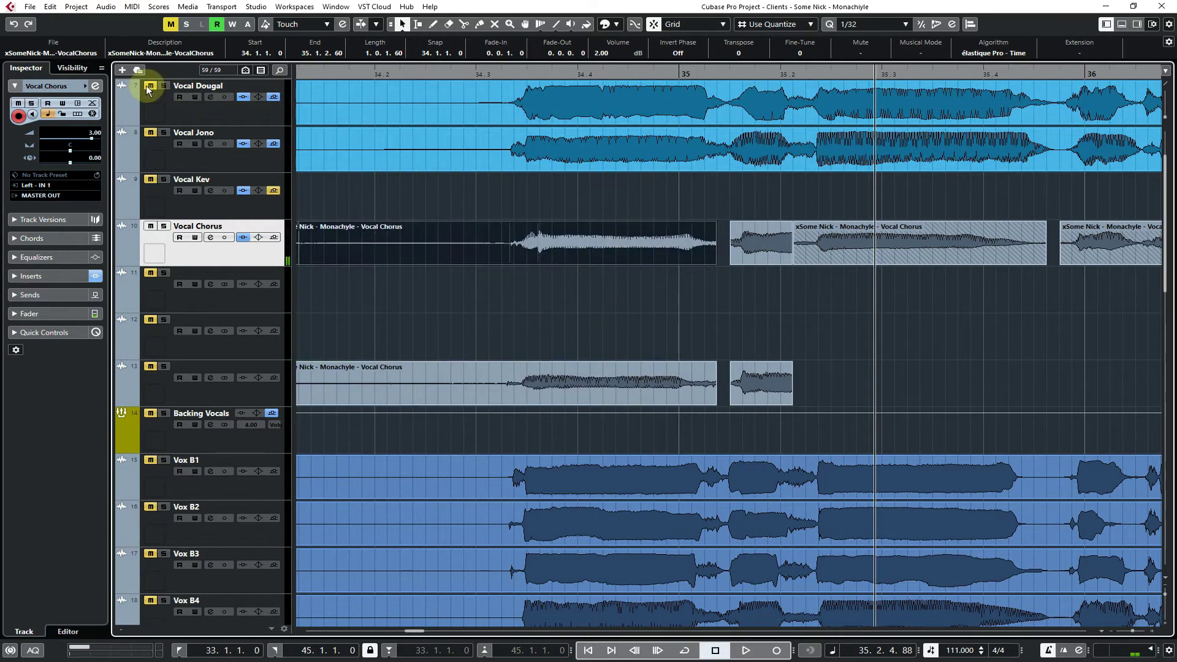
pyautogui.click(151, 86)
pyautogui.click(484, 73)
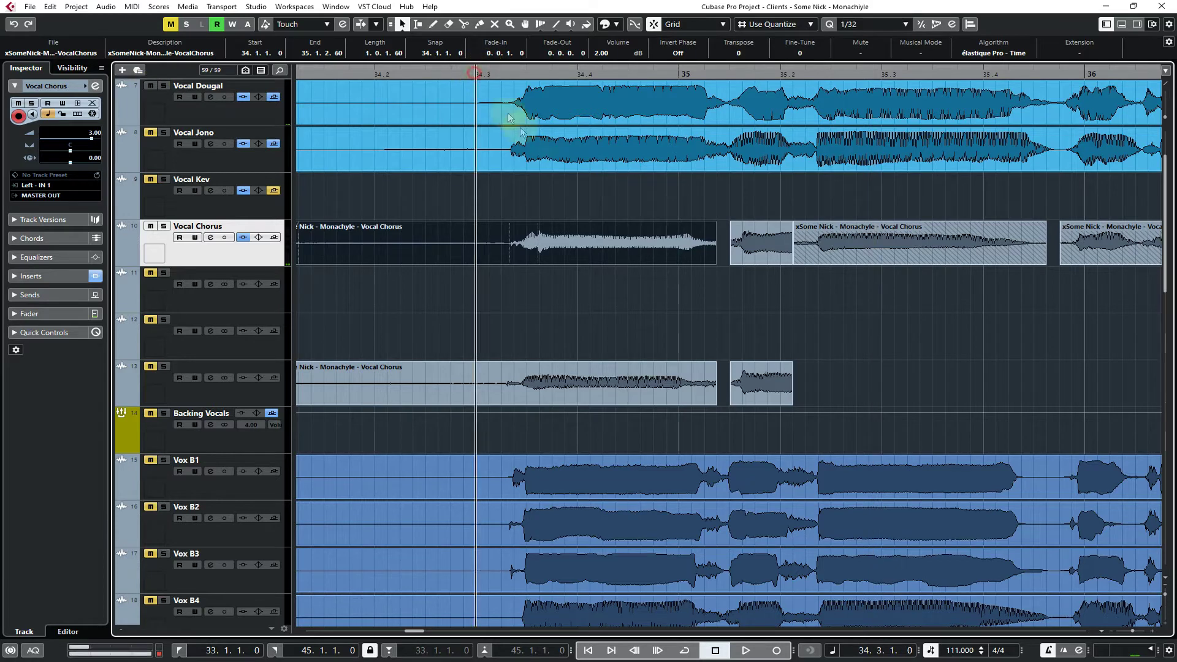
pyautogui.press('space')
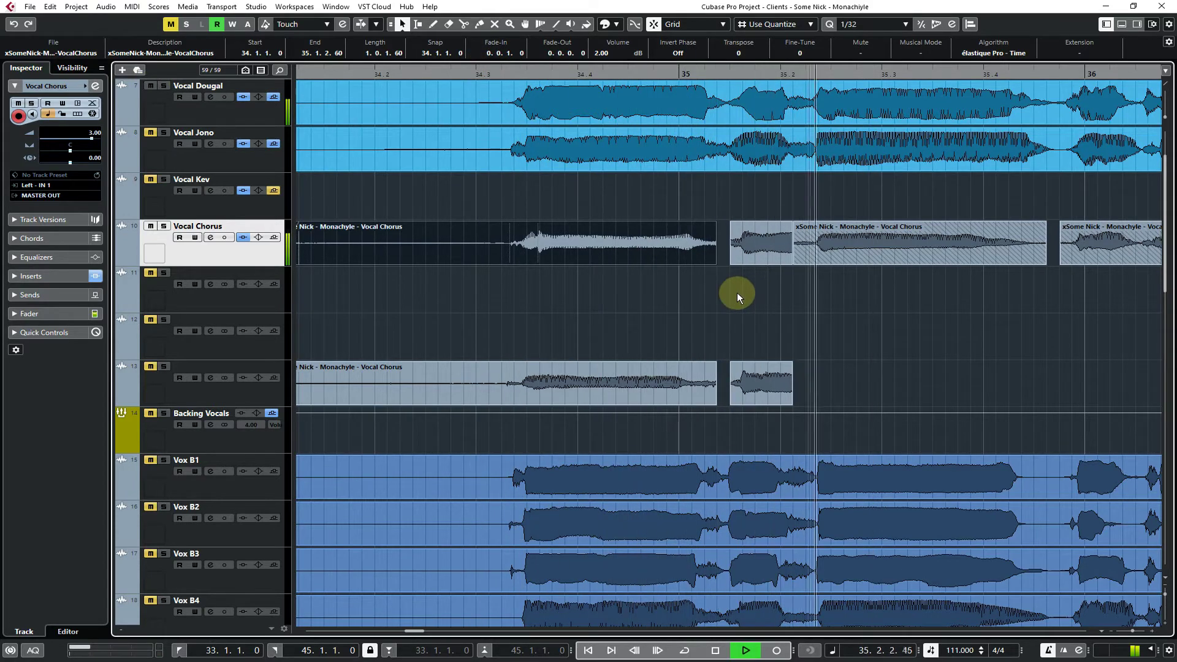
pyautogui.click(301, 233)
pyautogui.click(150, 86)
pyautogui.press('space')
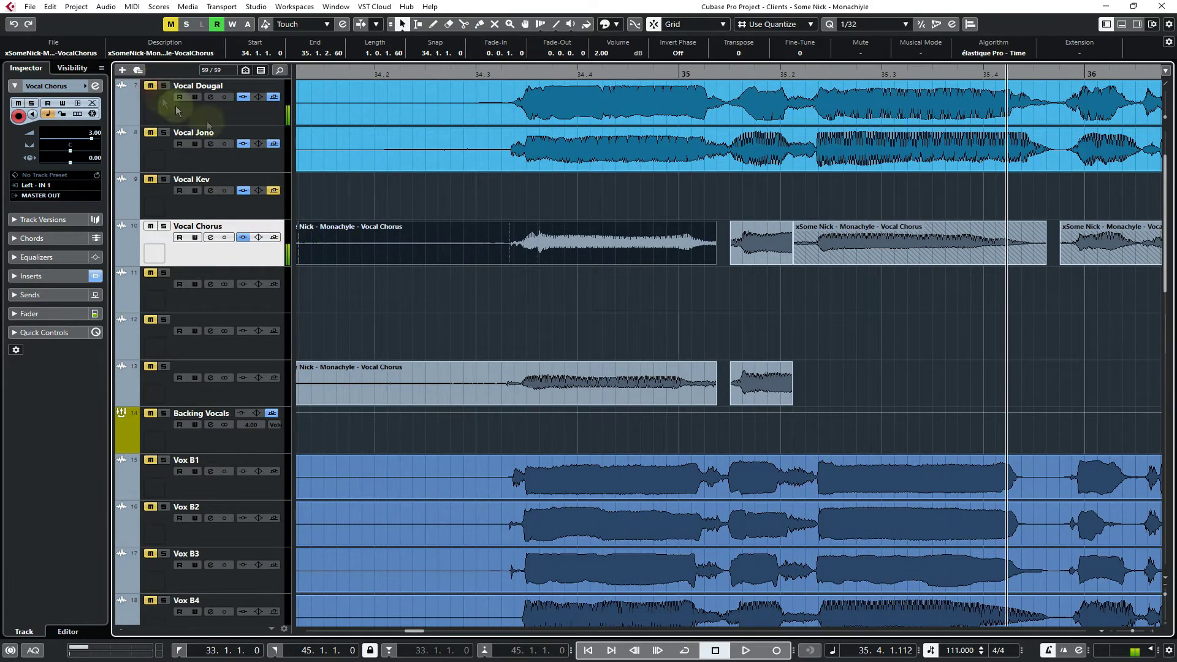
# Play the comp from 34.3.1, park the top take of the phrase at 35.2.1 on track 11 and play the take beneath it
pyautogui.press('KP_0')
pyautogui.click(733, 305)
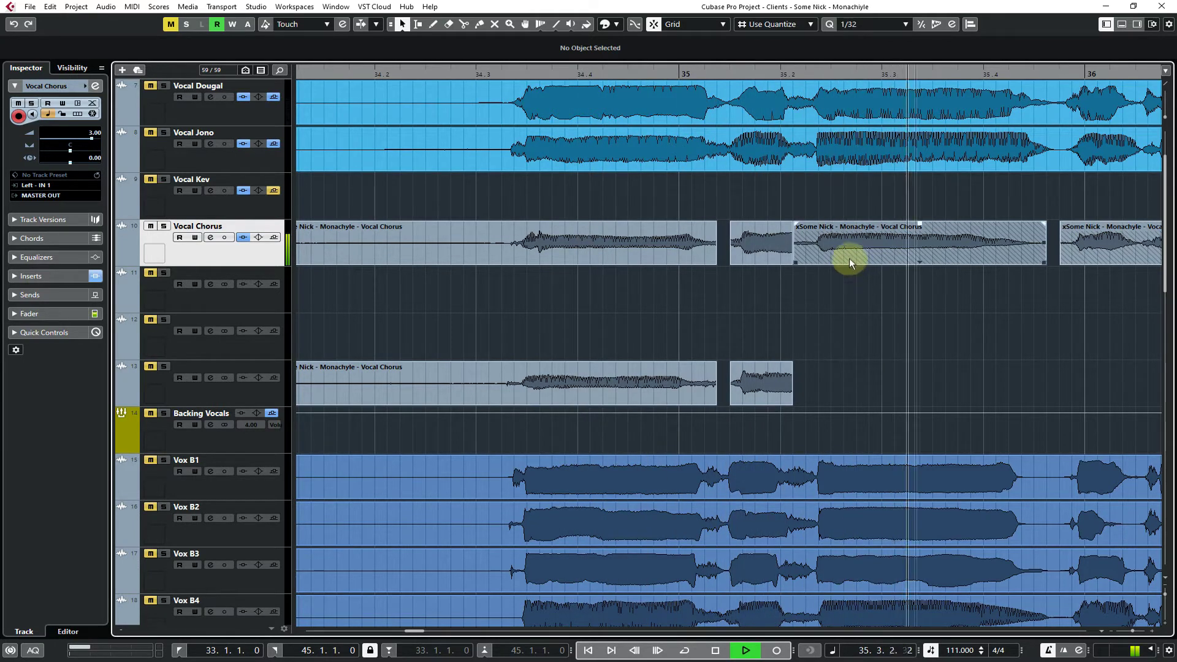
pyautogui.press('space')
pyautogui.moveTo(844, 252); pyautogui.dragTo(847, 294)
pyautogui.press('space')
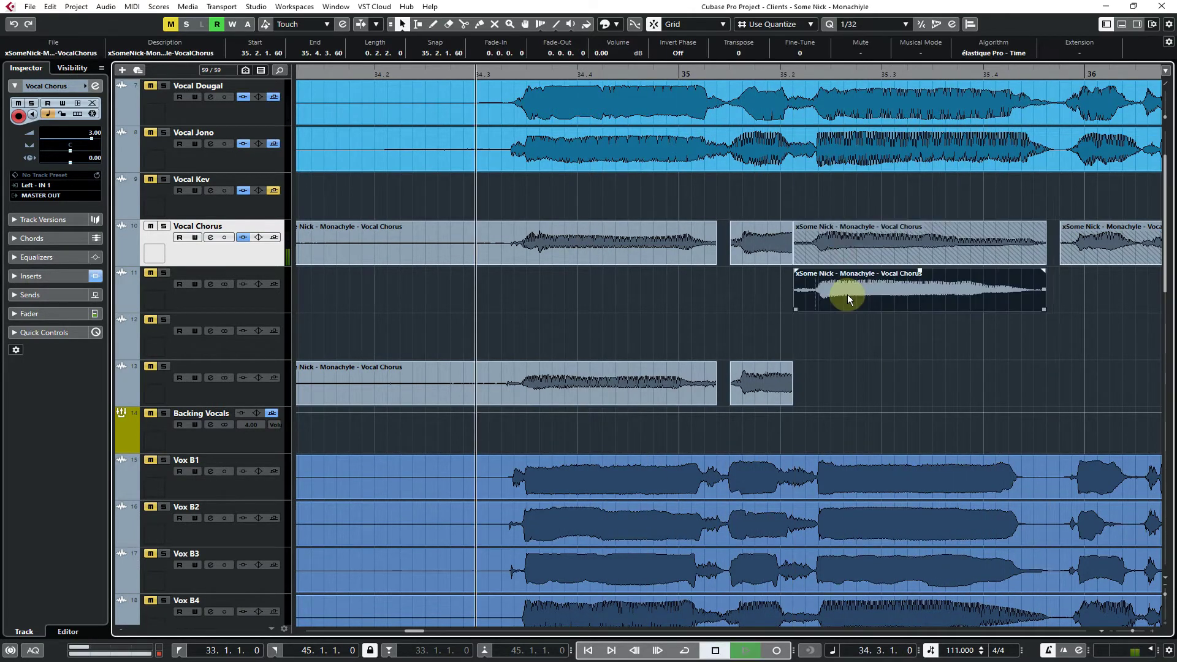
pyautogui.click(851, 344)
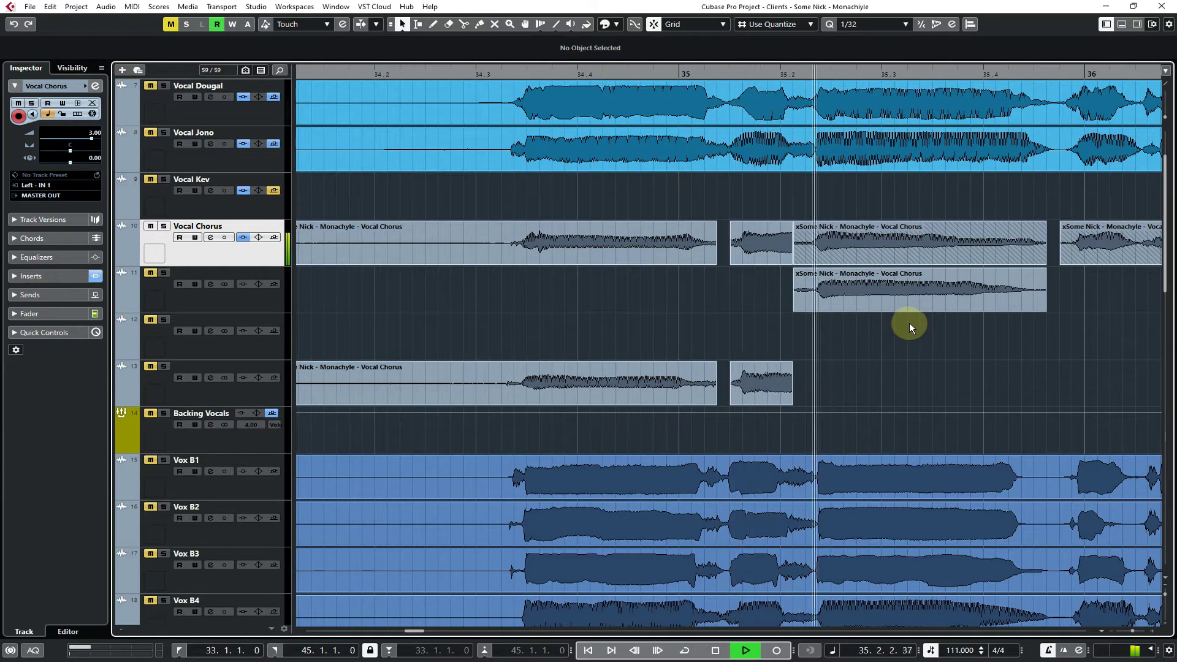
pyautogui.press('space')
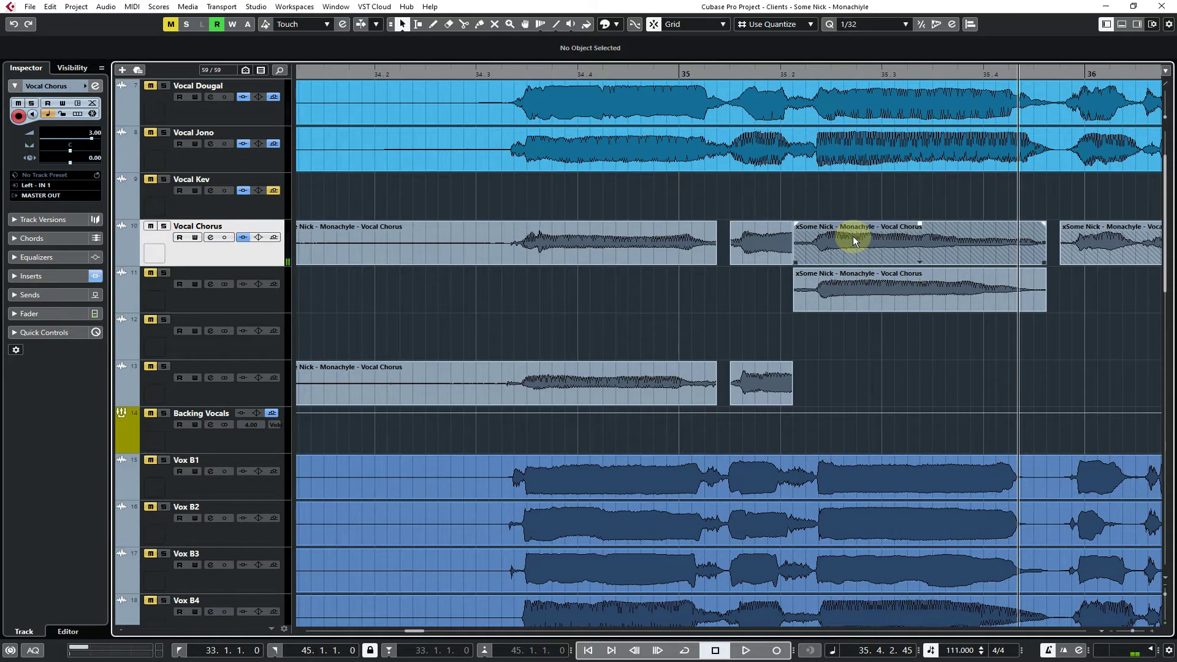
# Park the 35.2.1 phrase's current top take on track 13 and play the next take on Vocal Chorus
pyautogui.moveTo(852, 237); pyautogui.dragTo(855, 376)
pyautogui.press('space')
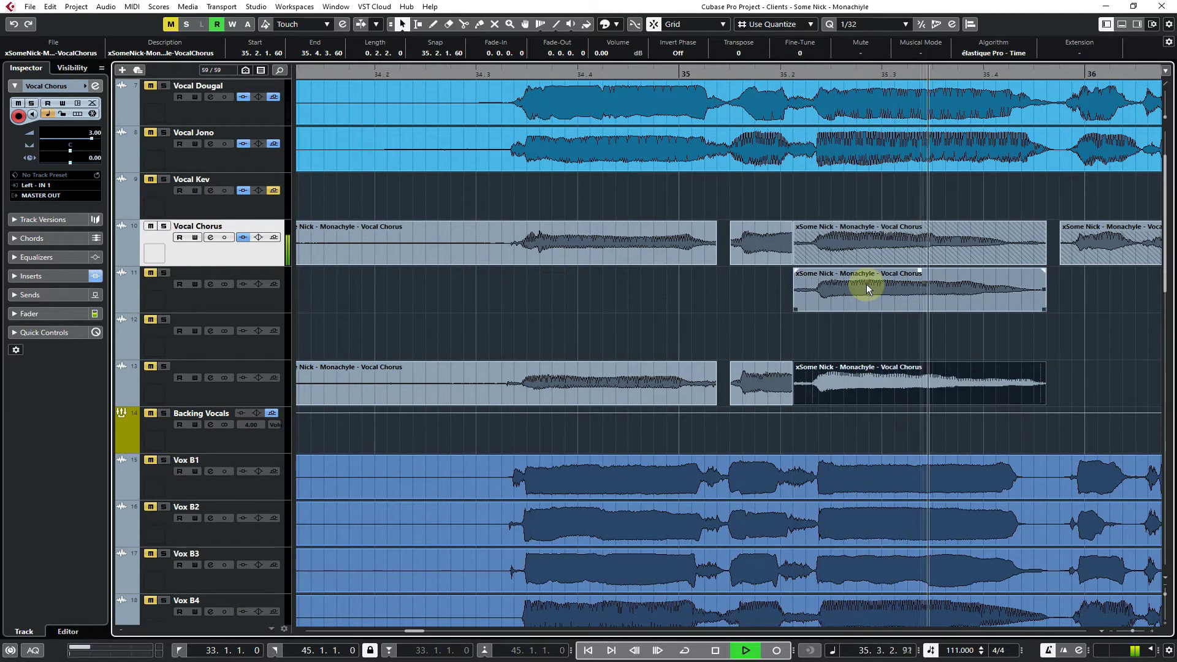
pyautogui.press('space')
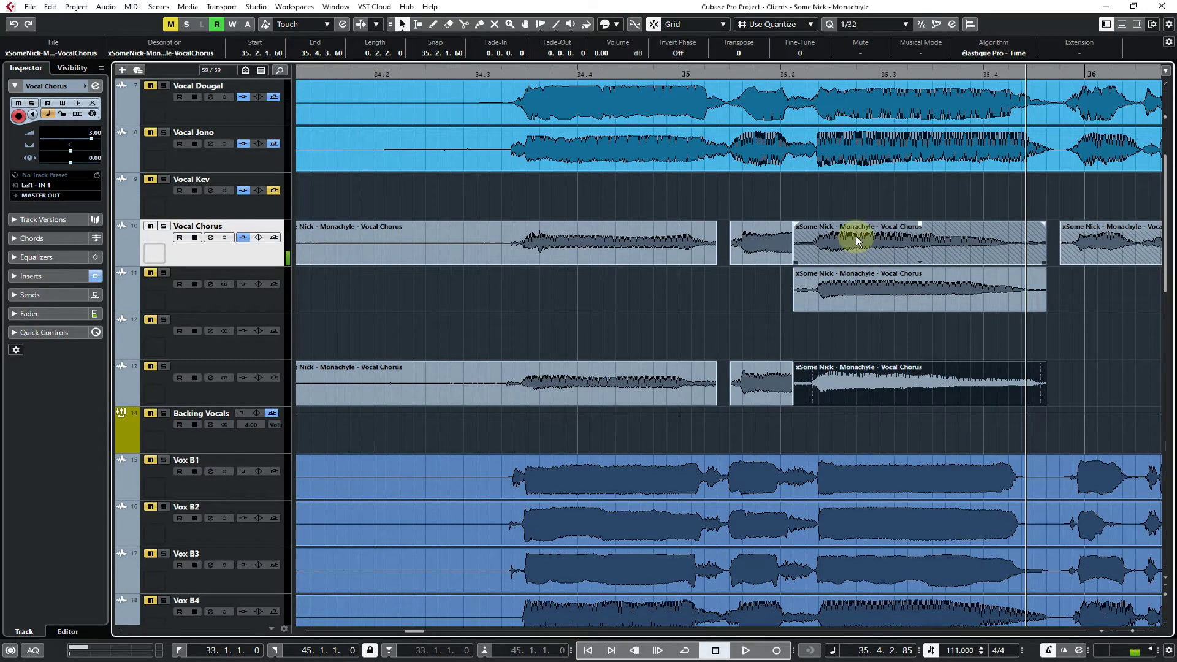
# Move the 35.2.1 phrase's current Vocal Chorus take onto the take parked on track 11 and play the one beneath it
pyautogui.click(856, 236)
pyautogui.moveTo(856, 237); pyautogui.dragTo(857, 305)
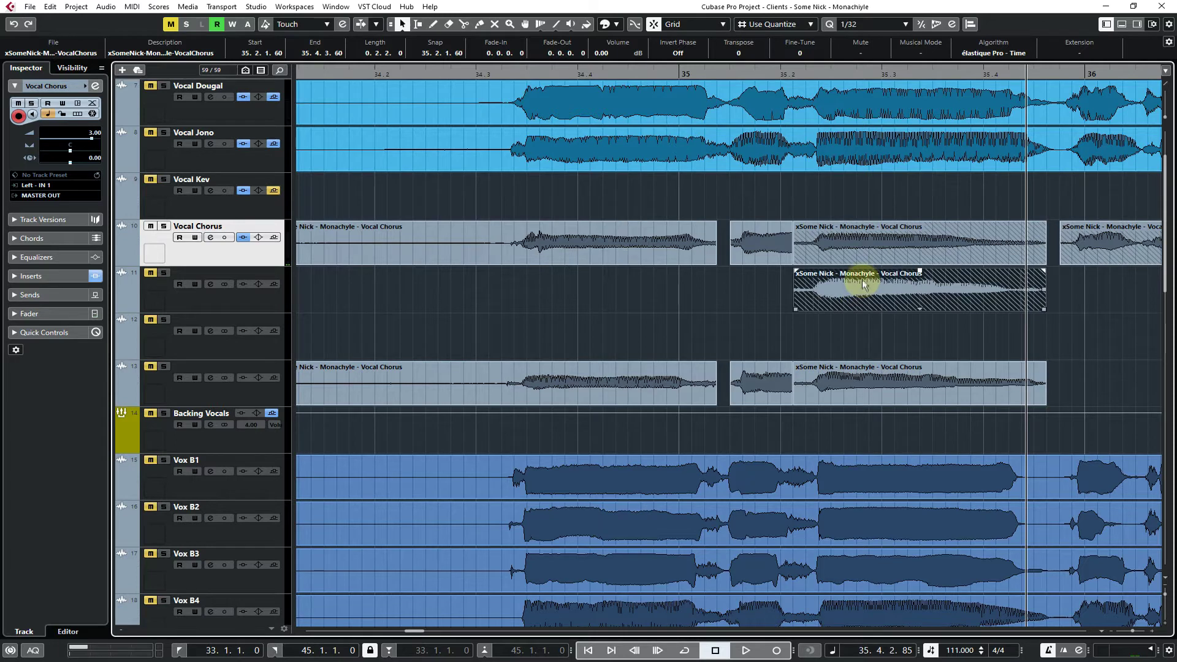
pyautogui.click(865, 257)
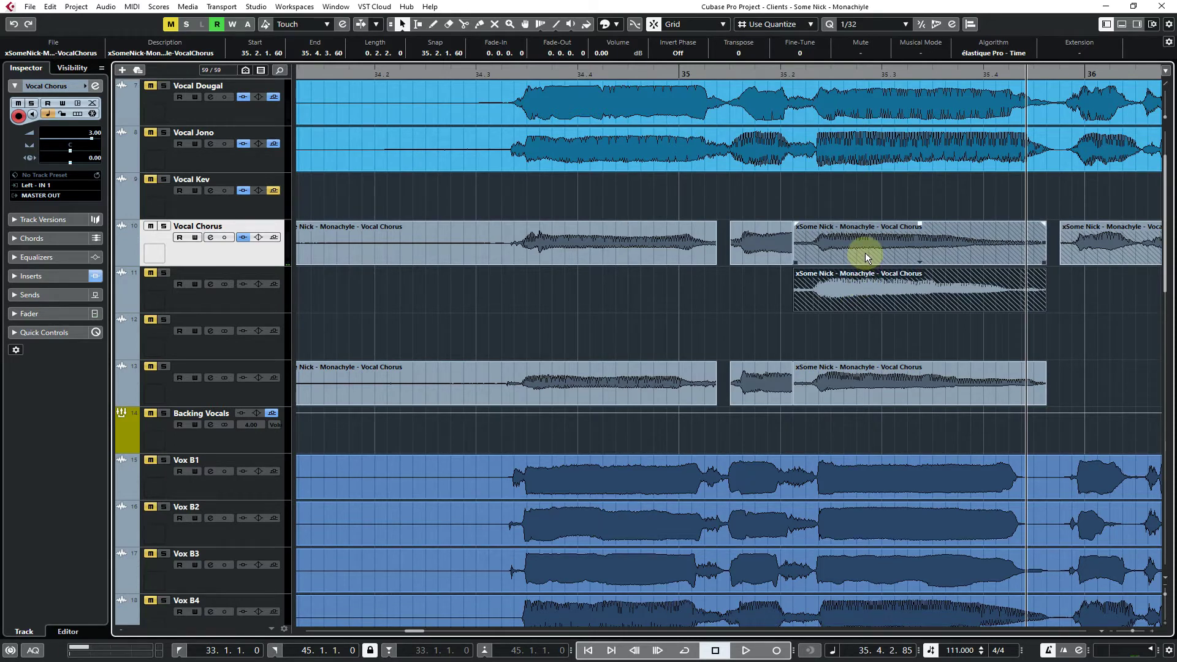
pyautogui.press('space')
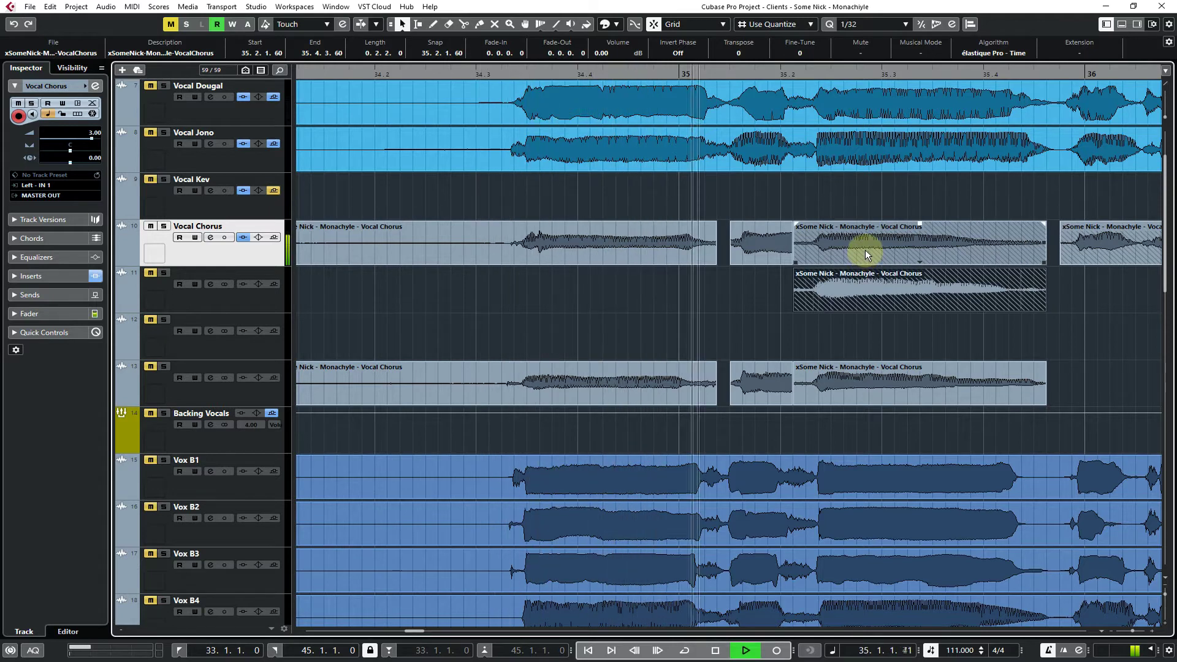
pyautogui.press('space')
# Move the 35.2.1 phrase's top Vocal Chorus take onto the one parked on track 13 and play the remaining take from 34.3.1
pyautogui.click(860, 243)
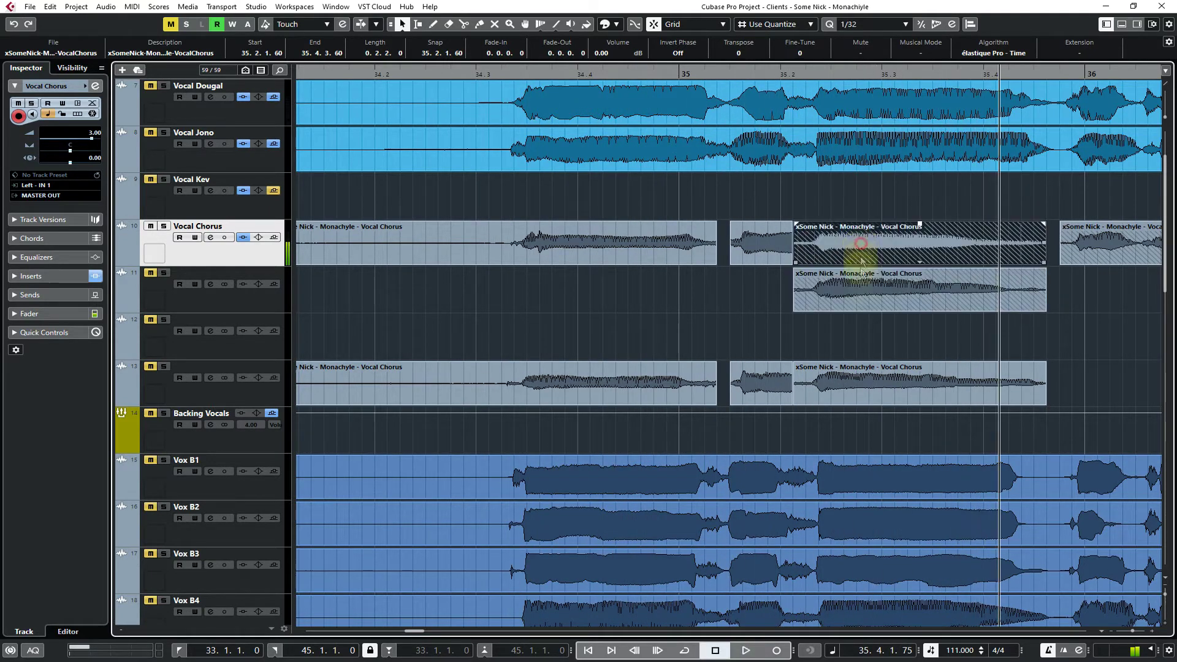
pyautogui.moveTo(861, 261); pyautogui.dragTo(862, 390)
pyautogui.press('space')
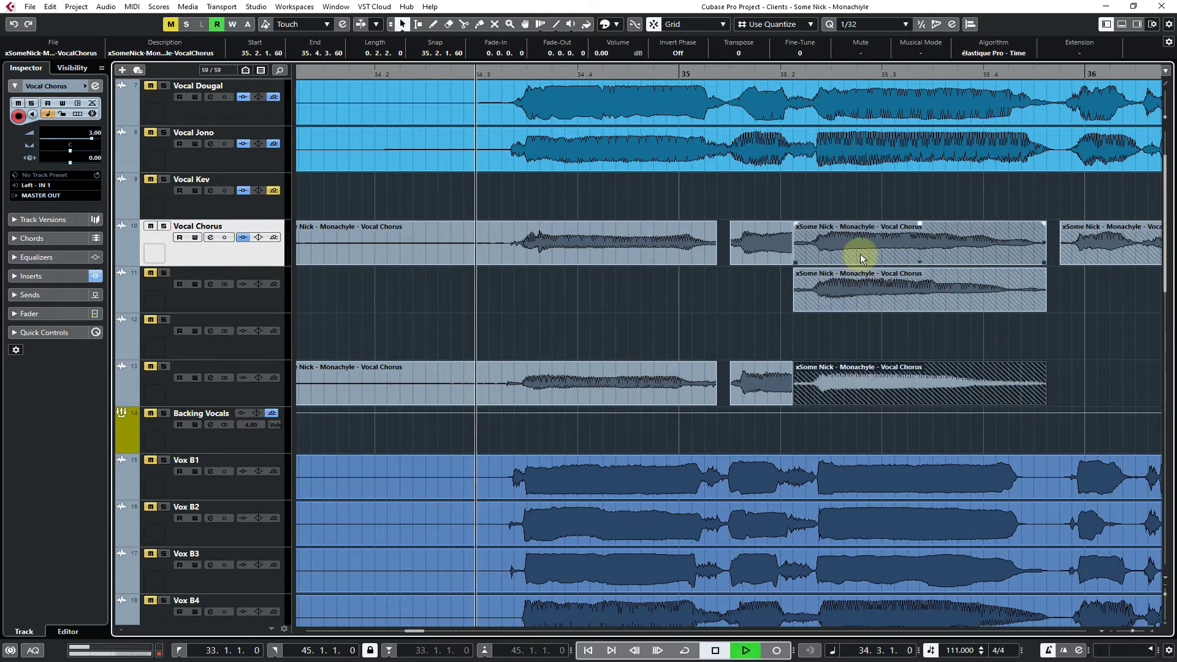
pyautogui.click(855, 284)
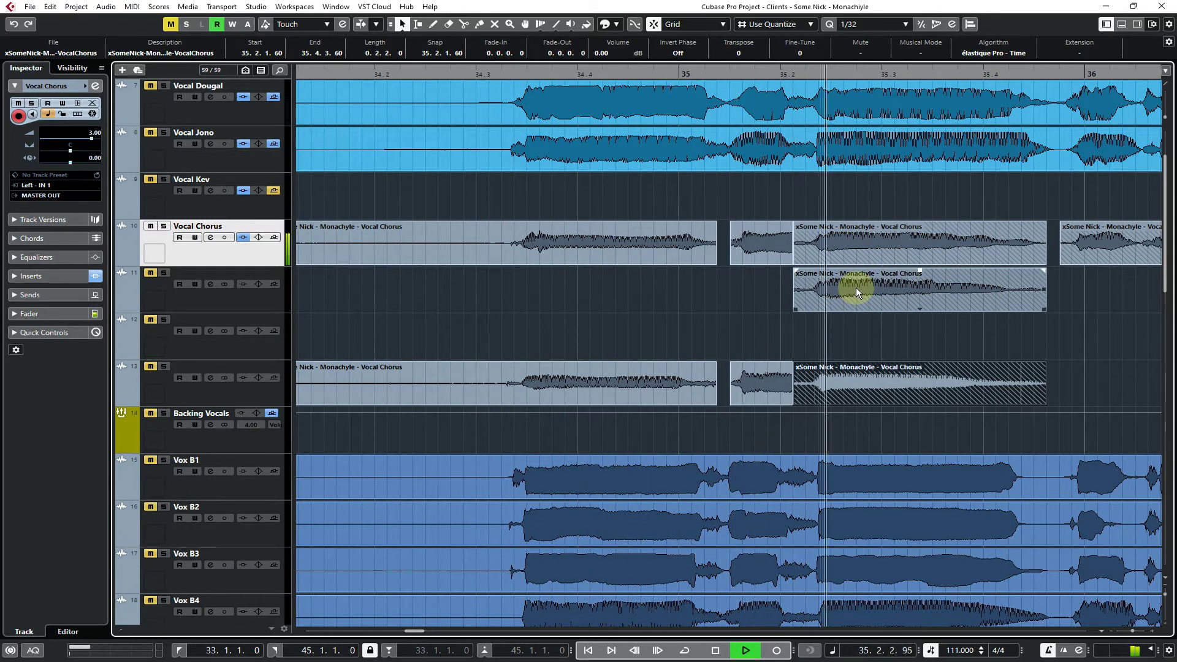
# Move the 35.2.1 phrase's top Vocal Chorus take onto the pile on track 13 and play the take beneath it
pyautogui.press('space')
pyautogui.moveTo(857, 244); pyautogui.dragTo(856, 396)
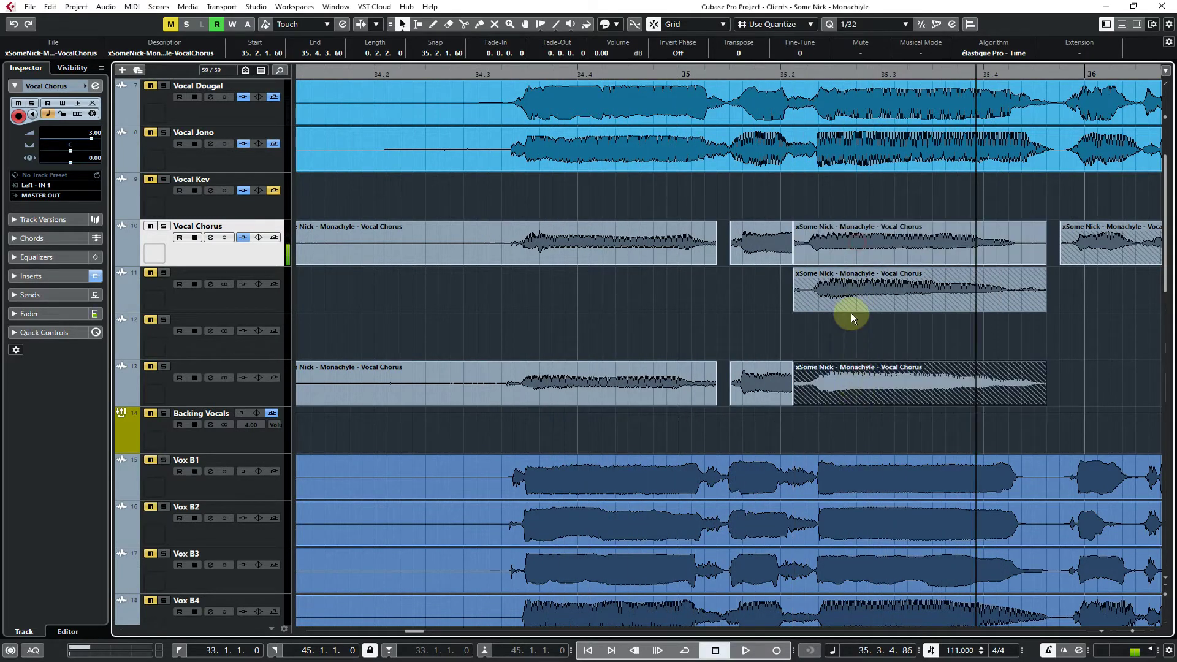
pyautogui.press('space')
pyautogui.click(849, 320)
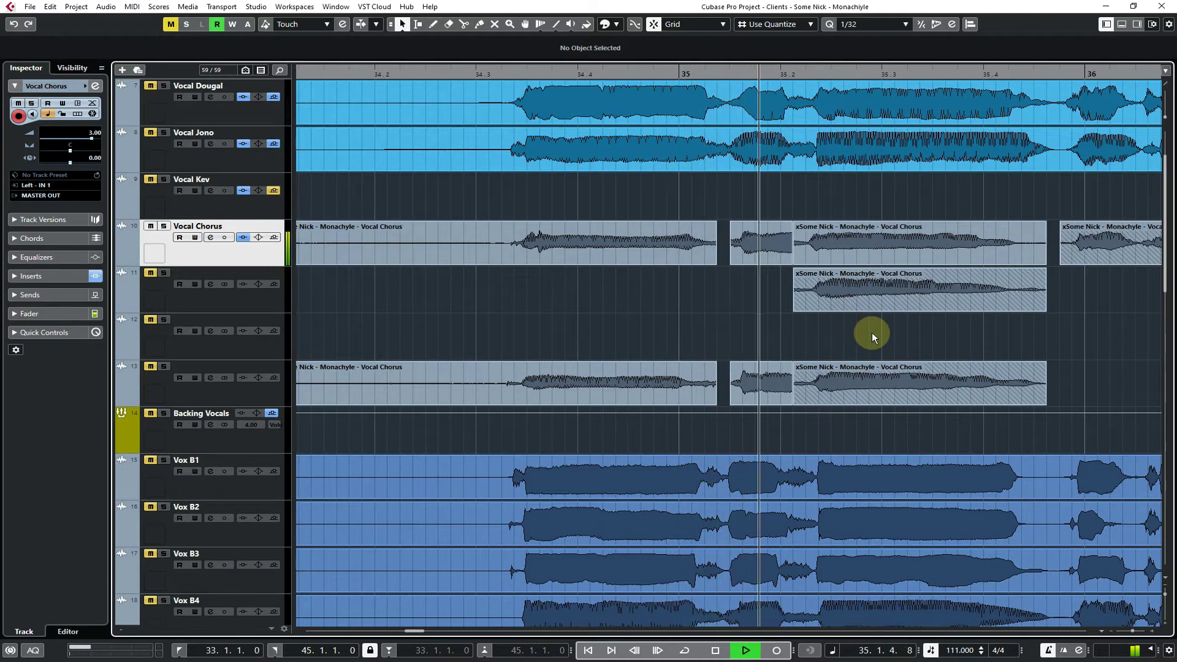
# Park the 35.2.1 phrase's Vocal Chorus take on track 13, replace it with track 11's top take and play it
pyautogui.click(835, 245)
pyautogui.press('space')
pyautogui.moveTo(832, 245); pyautogui.dragTo(840, 300)
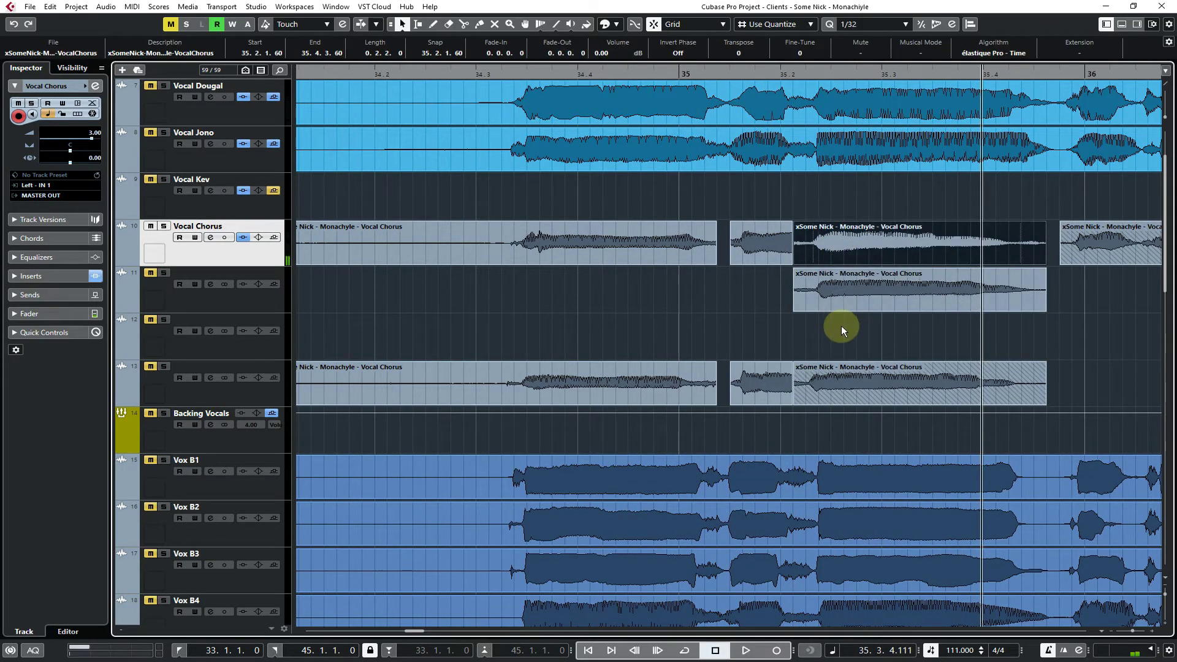
pyautogui.press('space')
pyautogui.click(710, 254)
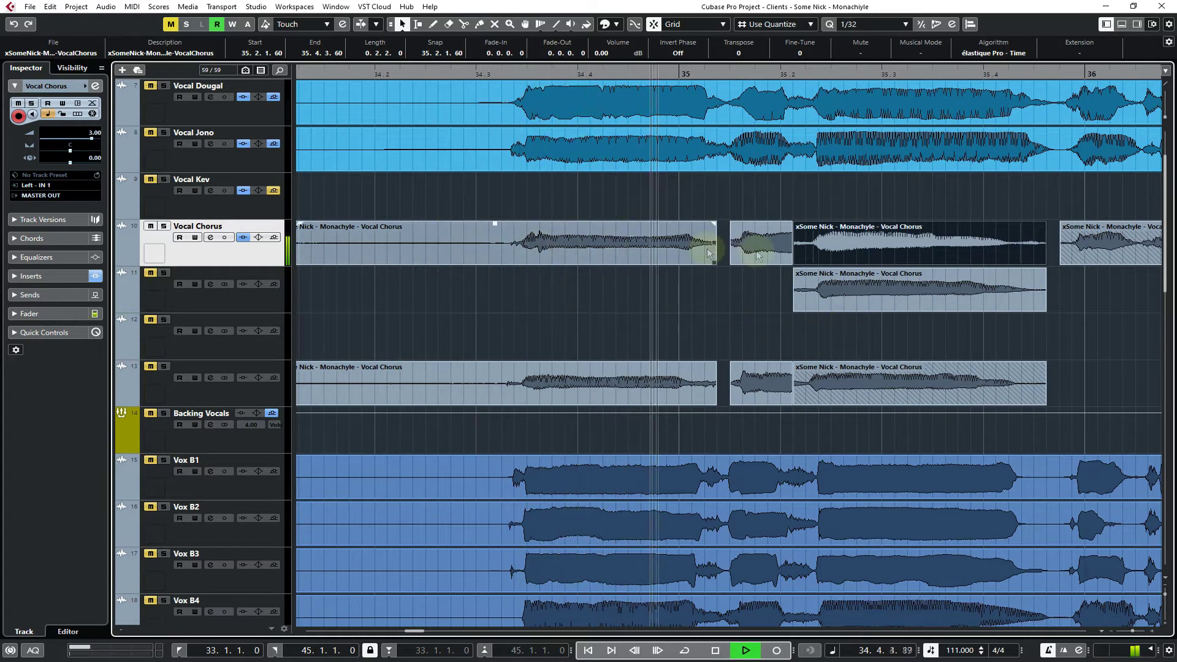
pyautogui.press('space')
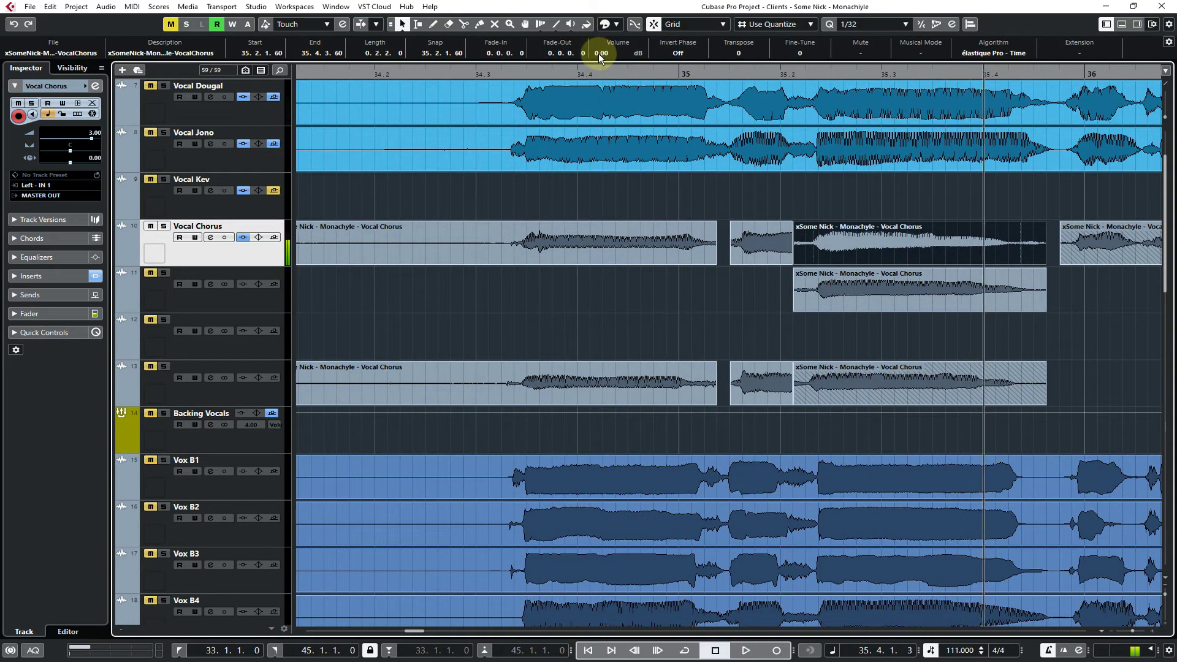
# Move the remaining track 11 take onto Vocal Chorus at 35.2.1, set its volume to 1.00 dB and play it
pyautogui.moveTo(827, 306); pyautogui.dragTo(832, 258)
pyautogui.press('space')
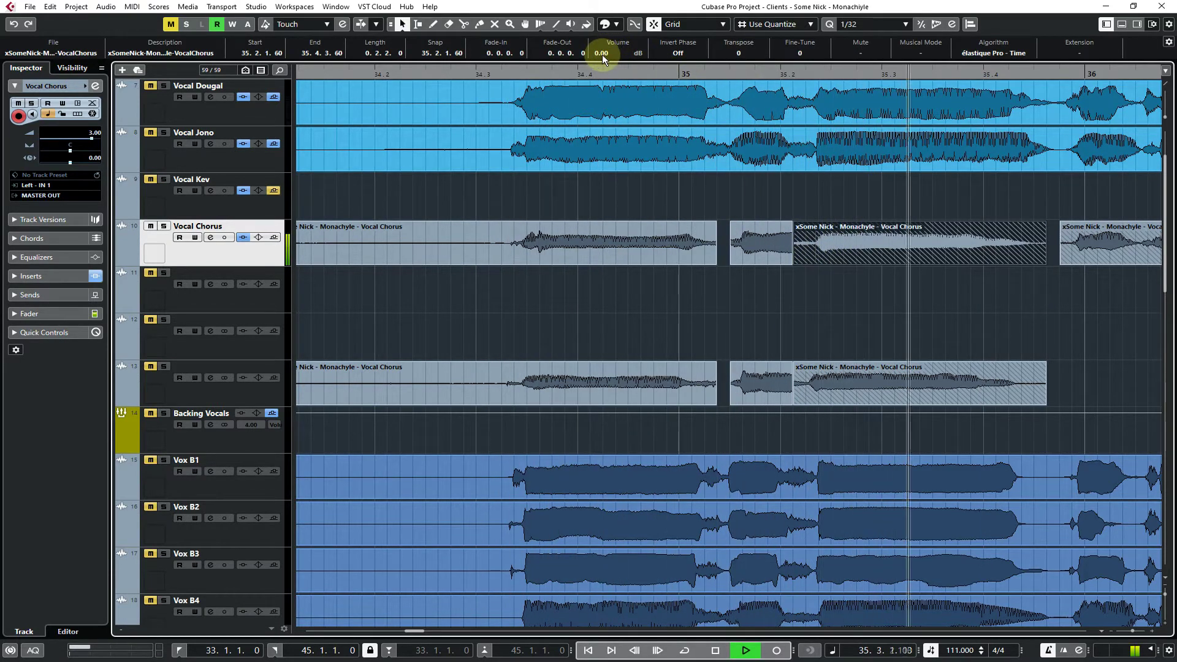
pyautogui.scroll(1, 602, 55)
pyautogui.press('space')
pyautogui.press('space')
pyautogui.click(863, 295)
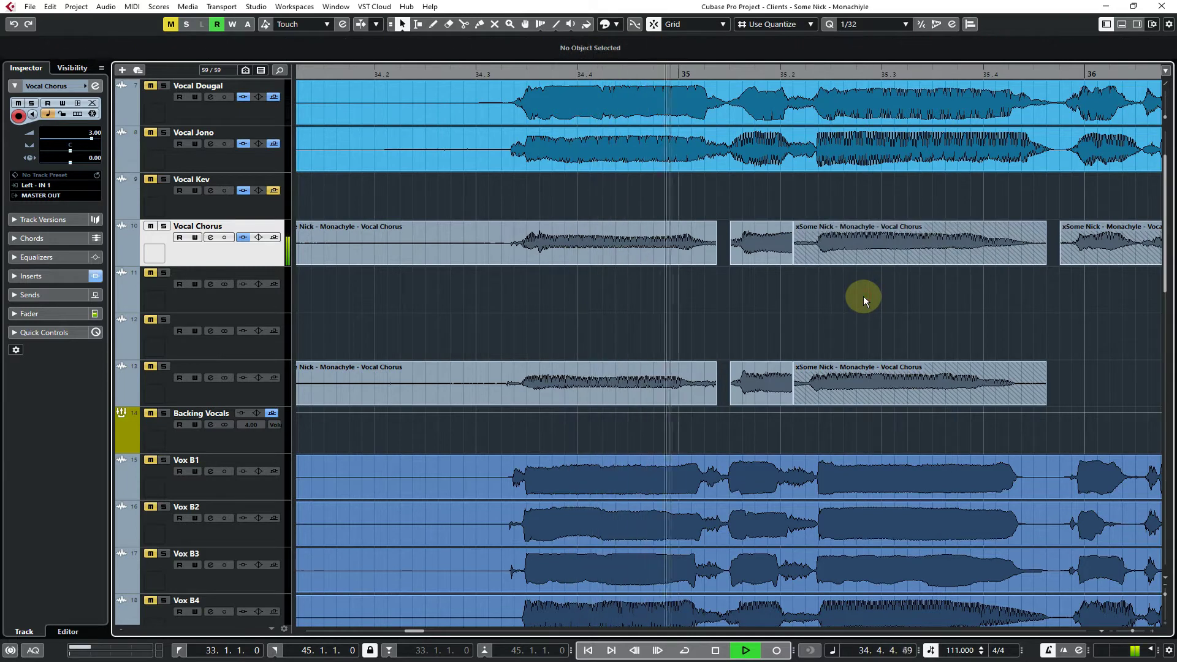
# Unmute Vocal Dougal for comparison, park the 1.00 dB take back on track 11 and play the Vocal Chorus take beneath it
pyautogui.press('space')
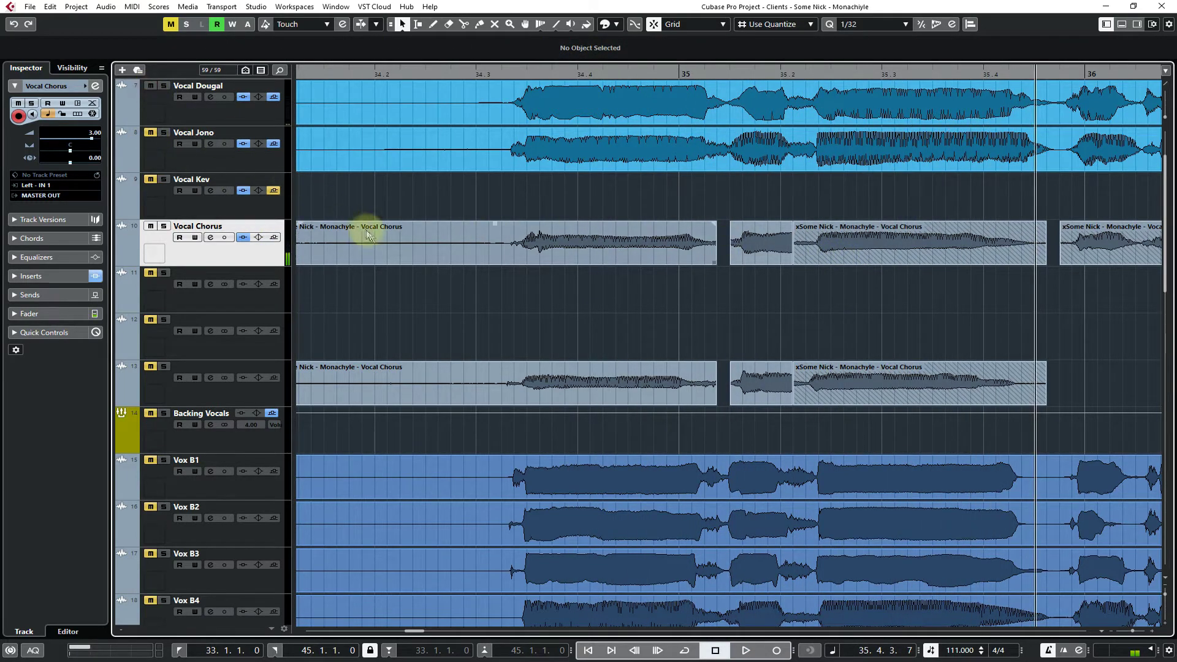
pyautogui.press('space')
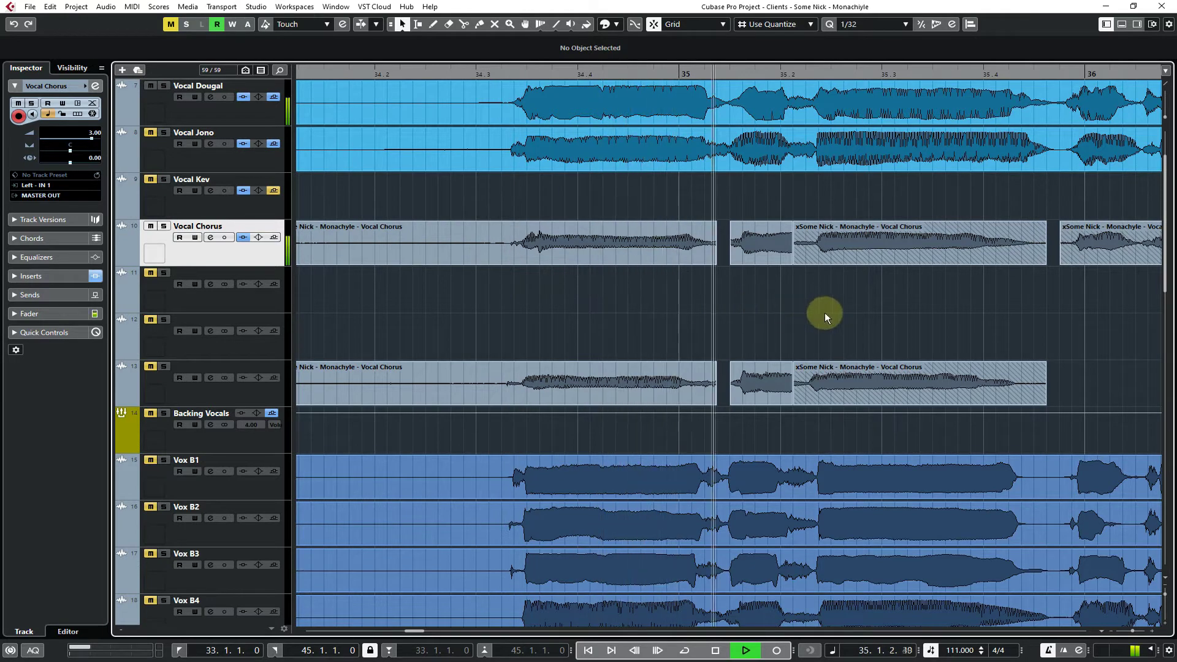
pyautogui.moveTo(826, 241); pyautogui.dragTo(823, 311)
pyautogui.press('space')
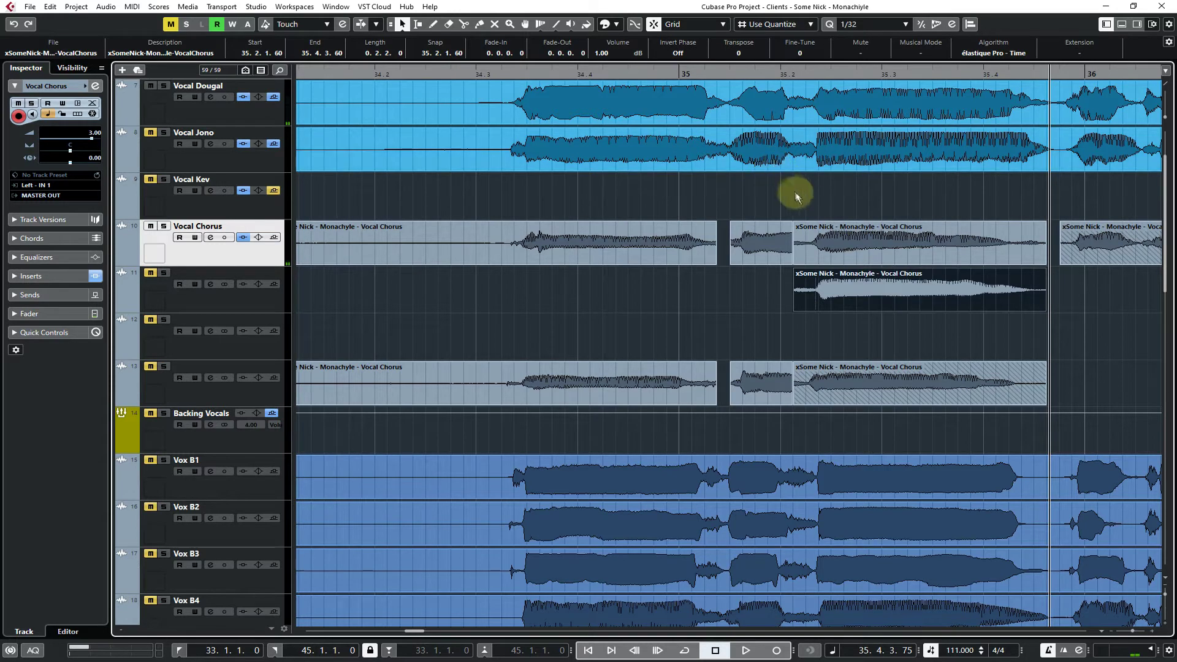
pyautogui.press('space')
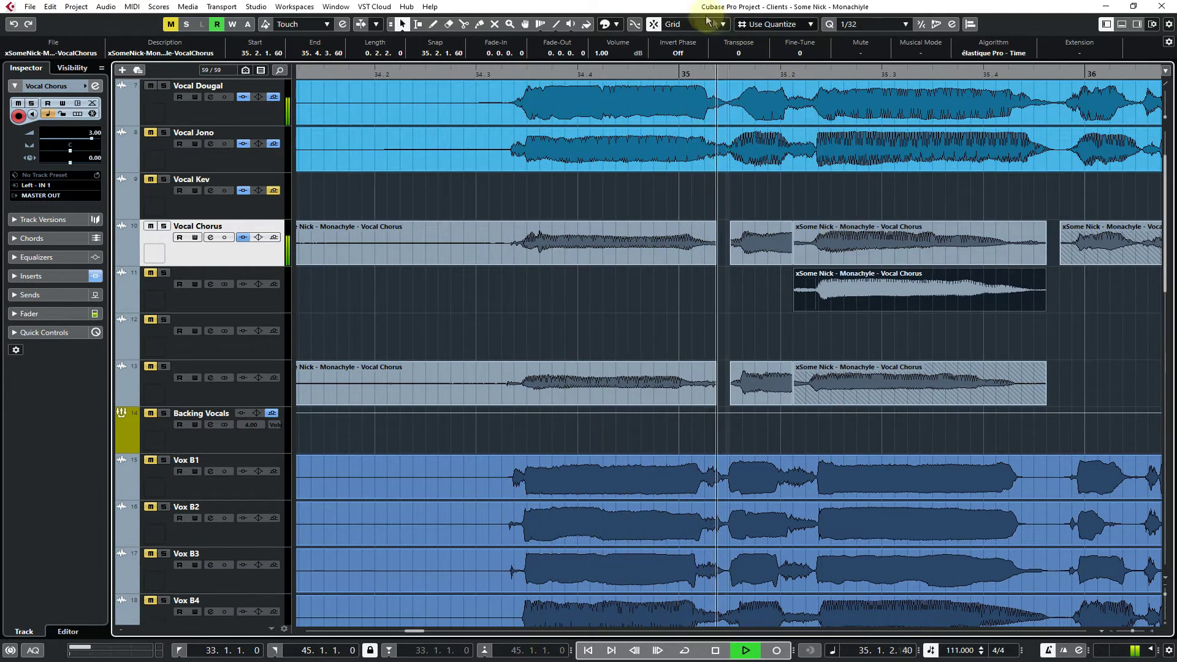
pyautogui.click(654, 24)
pyautogui.press('space')
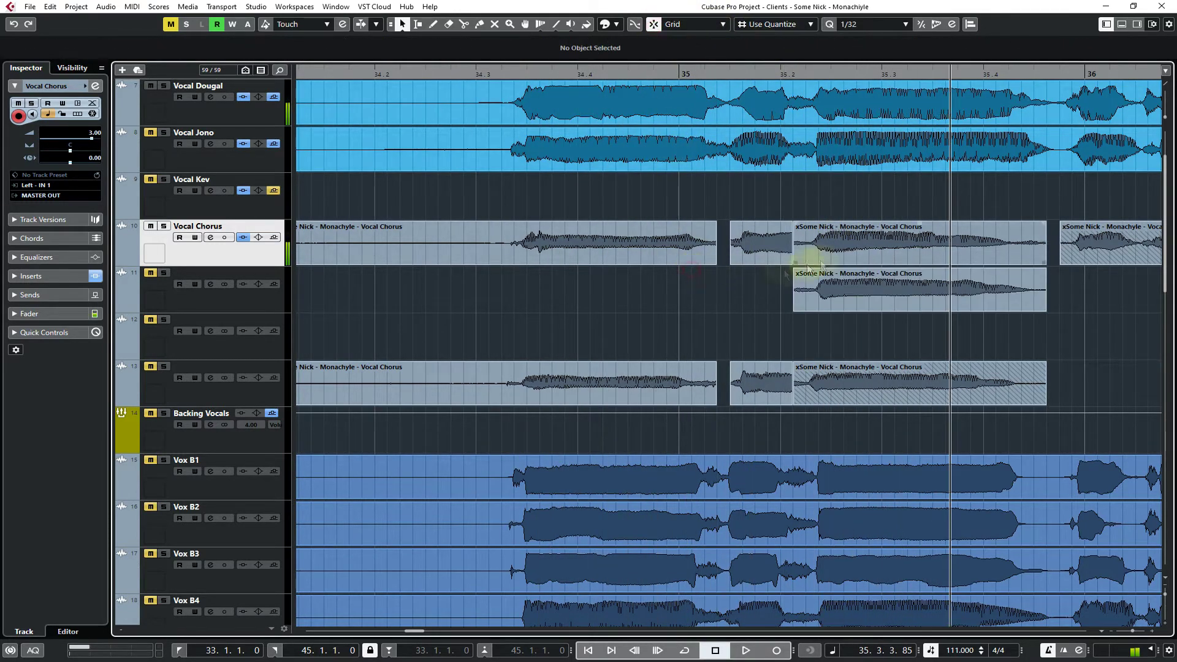
# Try extending the end of the 35.2.1 phrase's Vocal Chorus take to 35.4.3.73, revert it and replay the phrase
pyautogui.moveTo(829, 258); pyautogui.dragTo(803, 263)
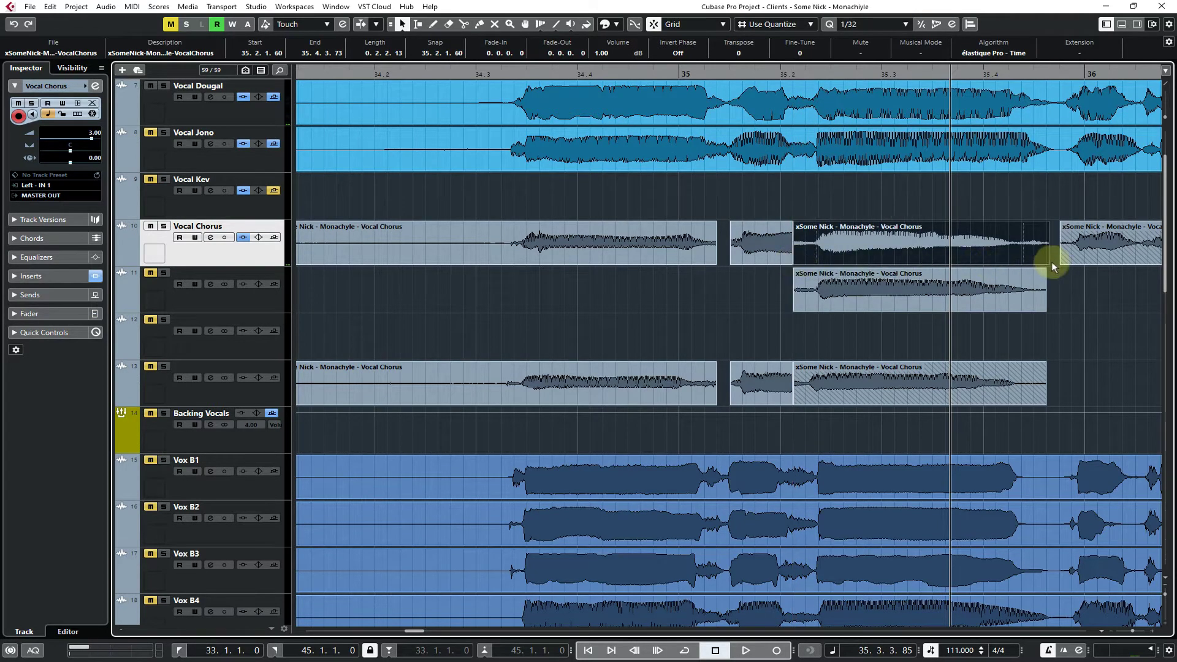
pyautogui.press('space')
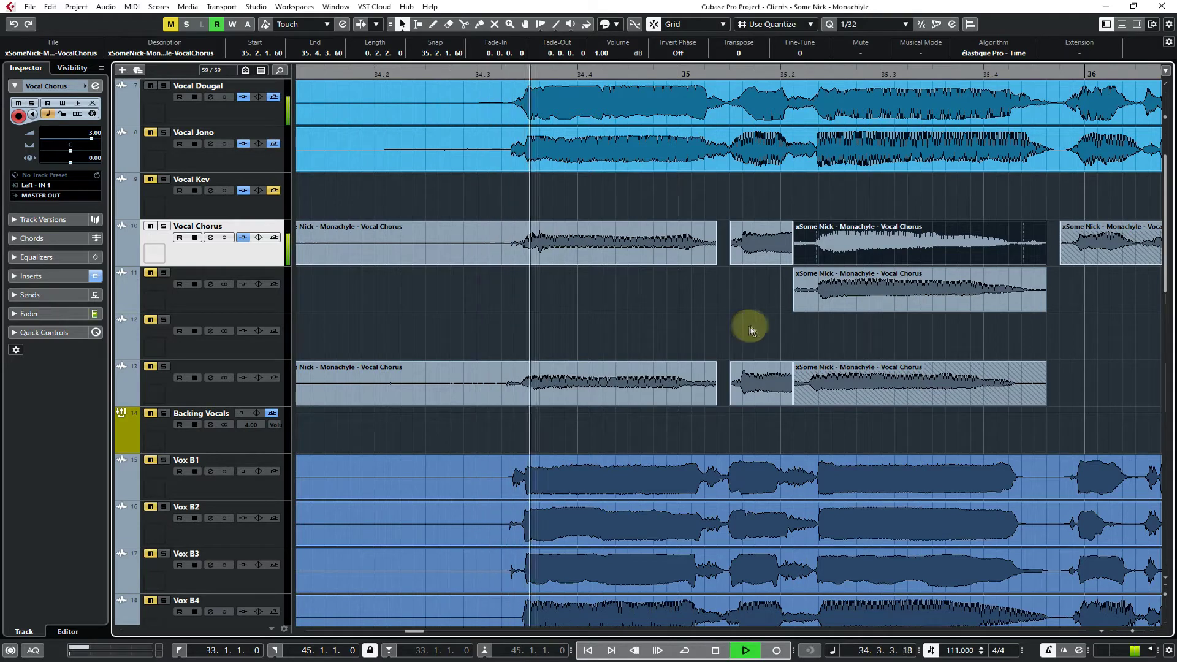
pyautogui.press('space')
pyautogui.click(815, 318)
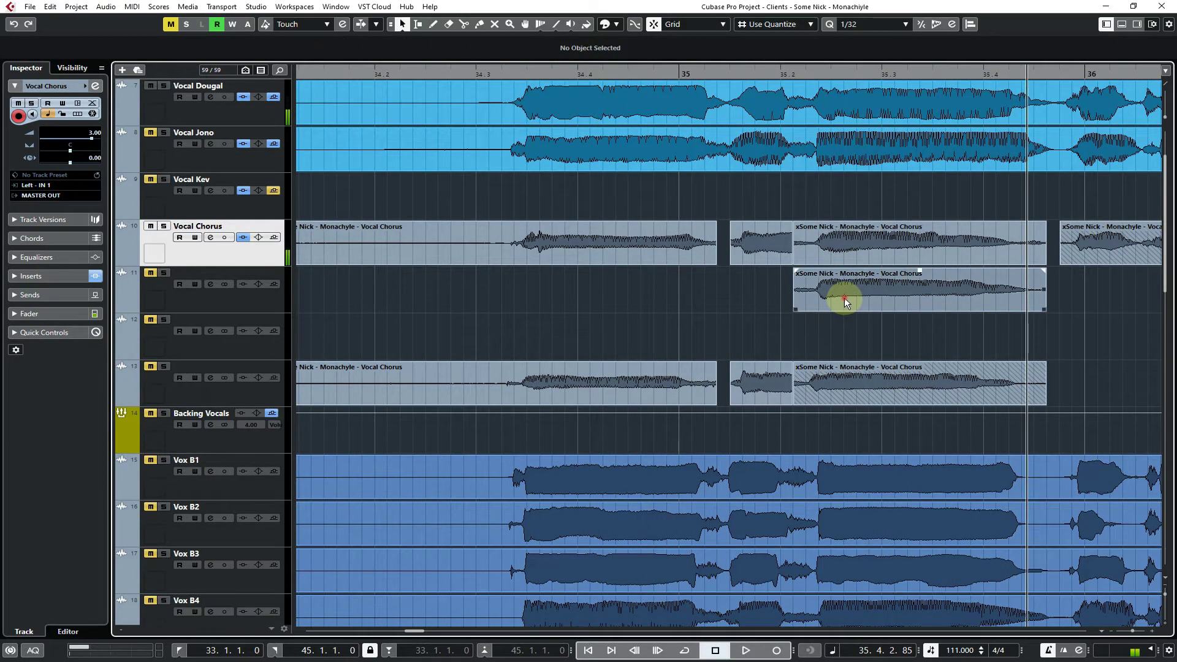
# Bring the 1.00 dB take from track 11 onto Vocal Chorus at 35.2.1 and play it against Vocal Dougal
pyautogui.moveTo(844, 298); pyautogui.dragTo(853, 258)
pyautogui.press('space')
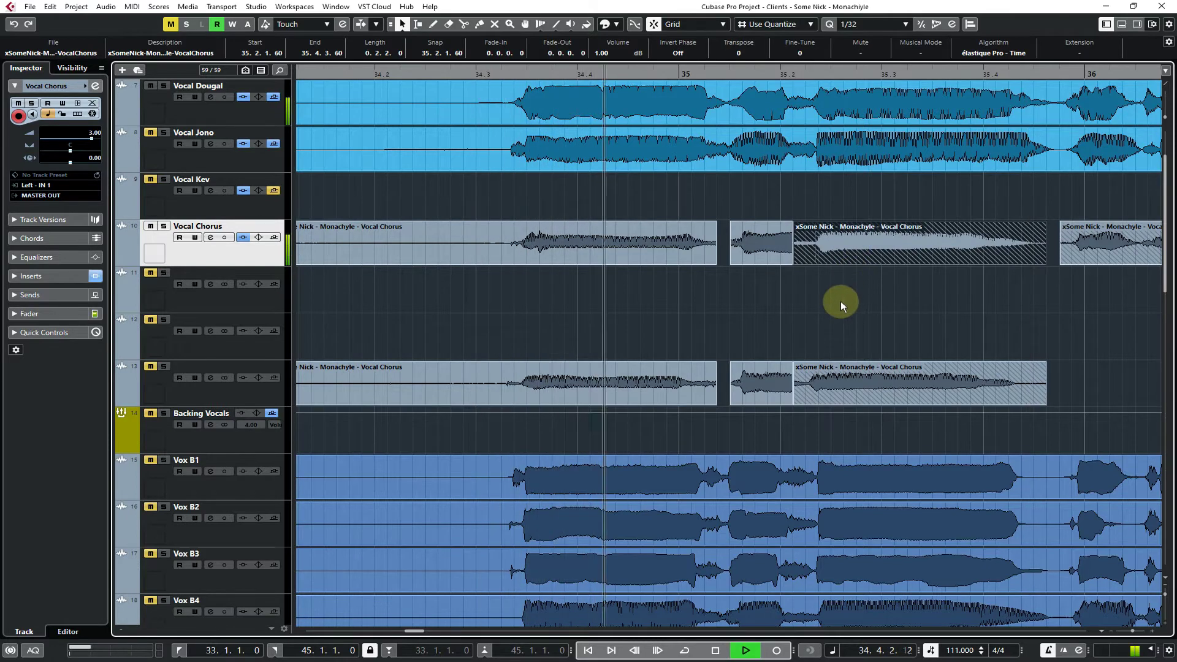
pyautogui.click(840, 300)
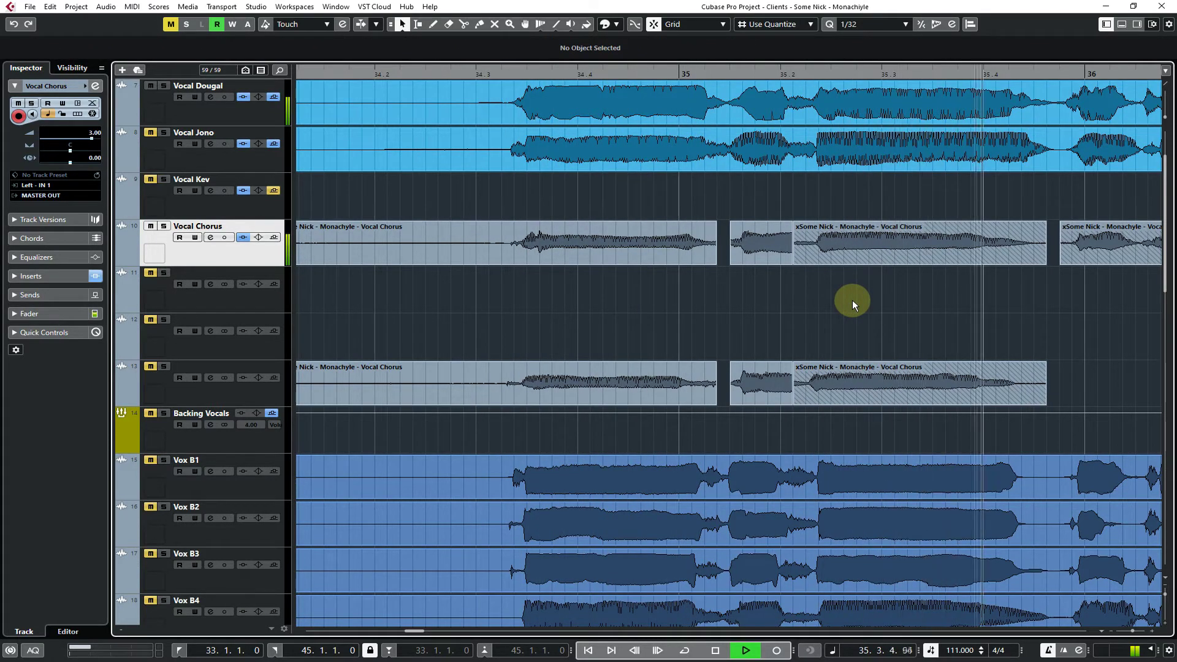
# Return the 1.00 dB take to track 11, replace the take beneath it with track 13's top take and play it
pyautogui.press('space')
pyautogui.moveTo(852, 245)
pyautogui.mouseDown()
pyautogui.moveTo(847, 288)
pyautogui.moveTo(867, 368)
pyautogui.moveTo(857, 384)
pyautogui.moveTo(866, 258)
pyautogui.mouseUp()
pyautogui.click(833, 251)
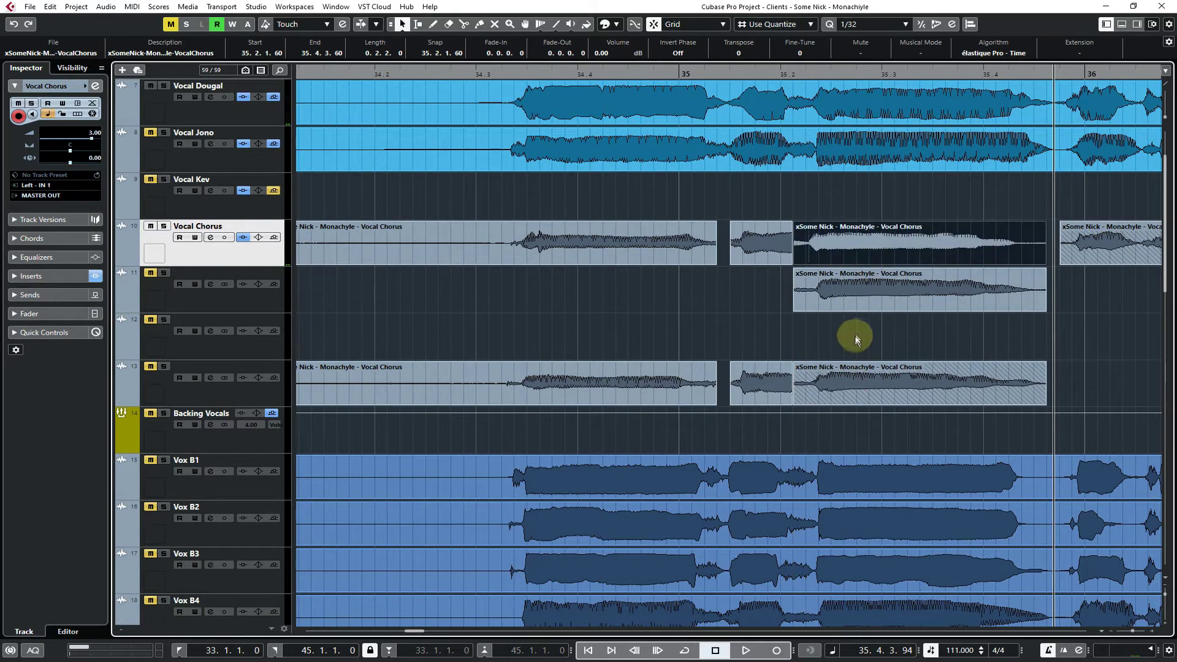
pyautogui.press('space')
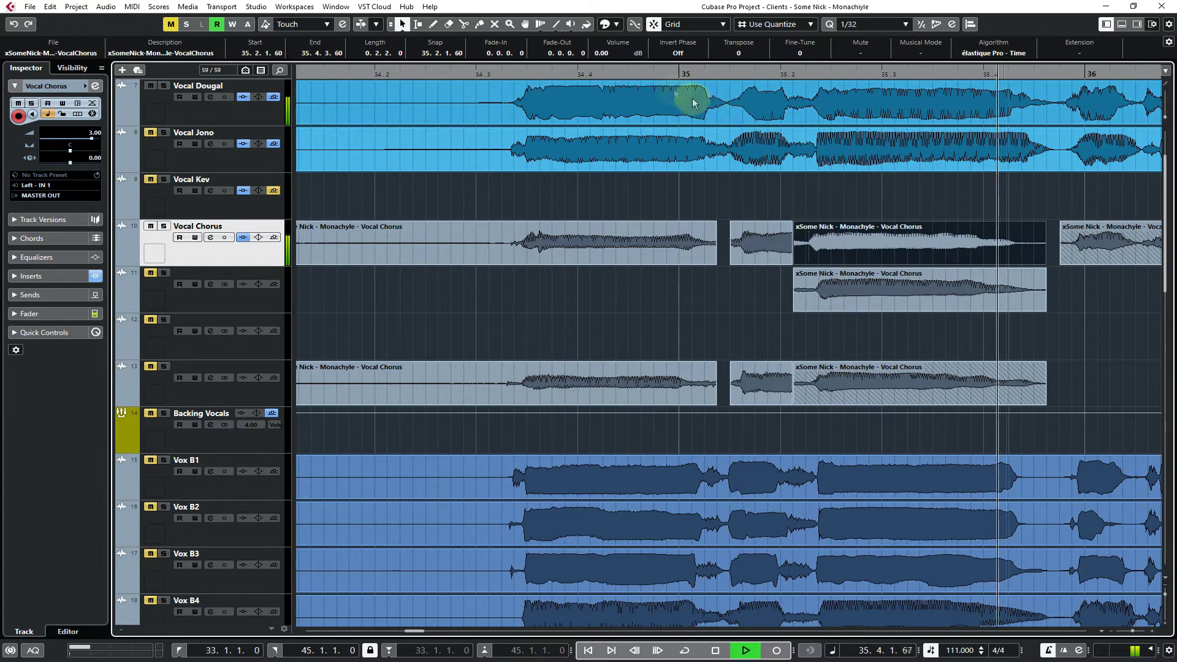
pyautogui.press('space')
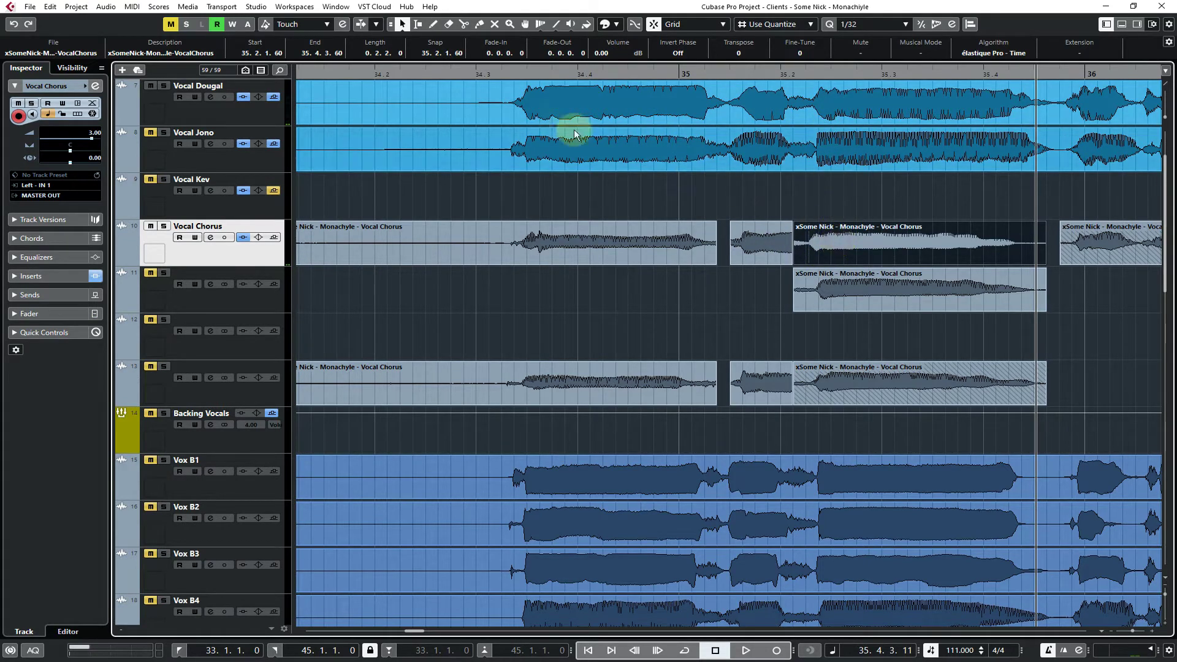
# Audition the 35.2.1 phrase's Vocal Chorus take from 34.3.1 with Vocal Dougal muted and again with it unmuted
pyautogui.click(476, 73)
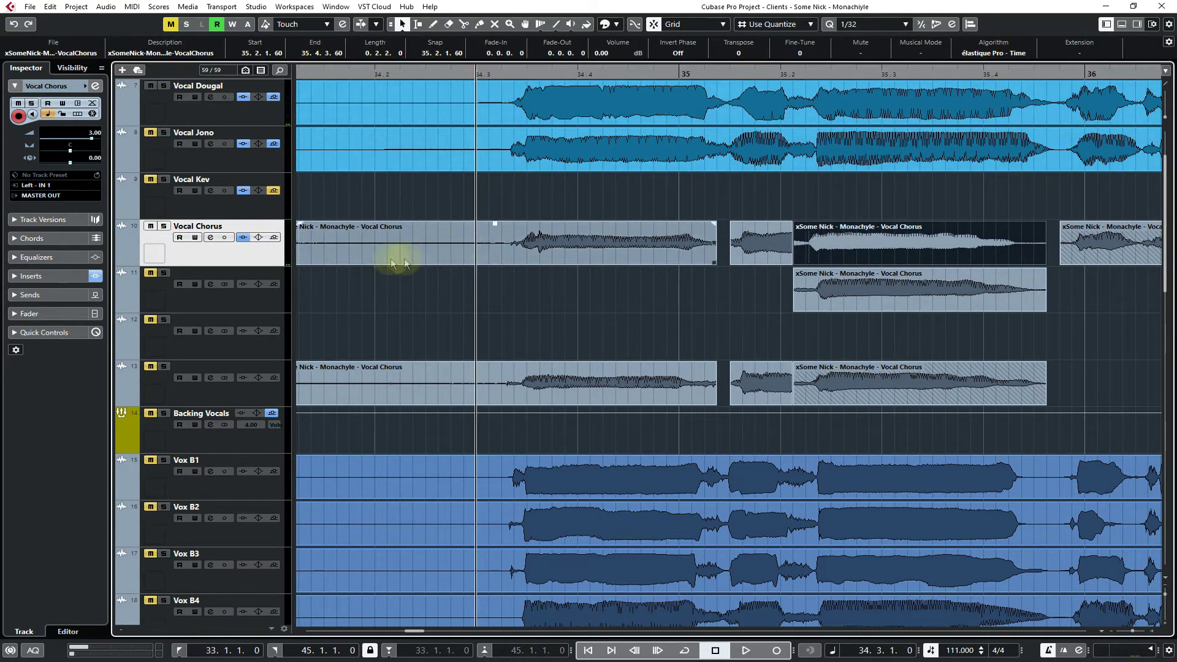
pyautogui.click(148, 85)
pyautogui.press('space')
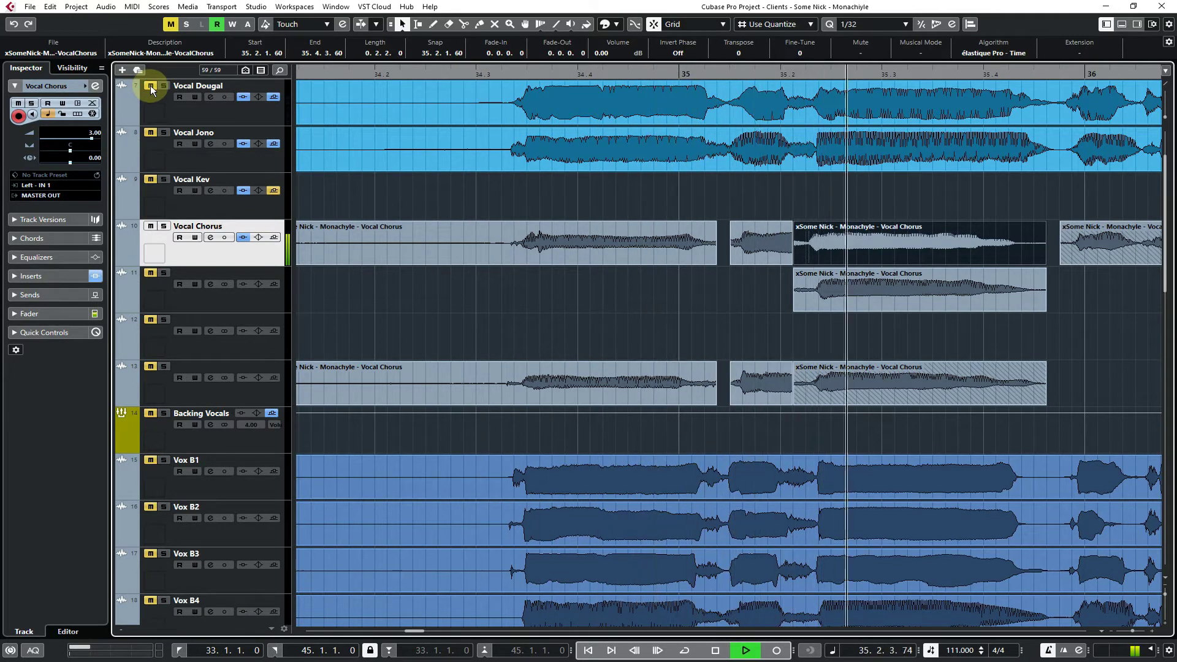
pyautogui.press('space')
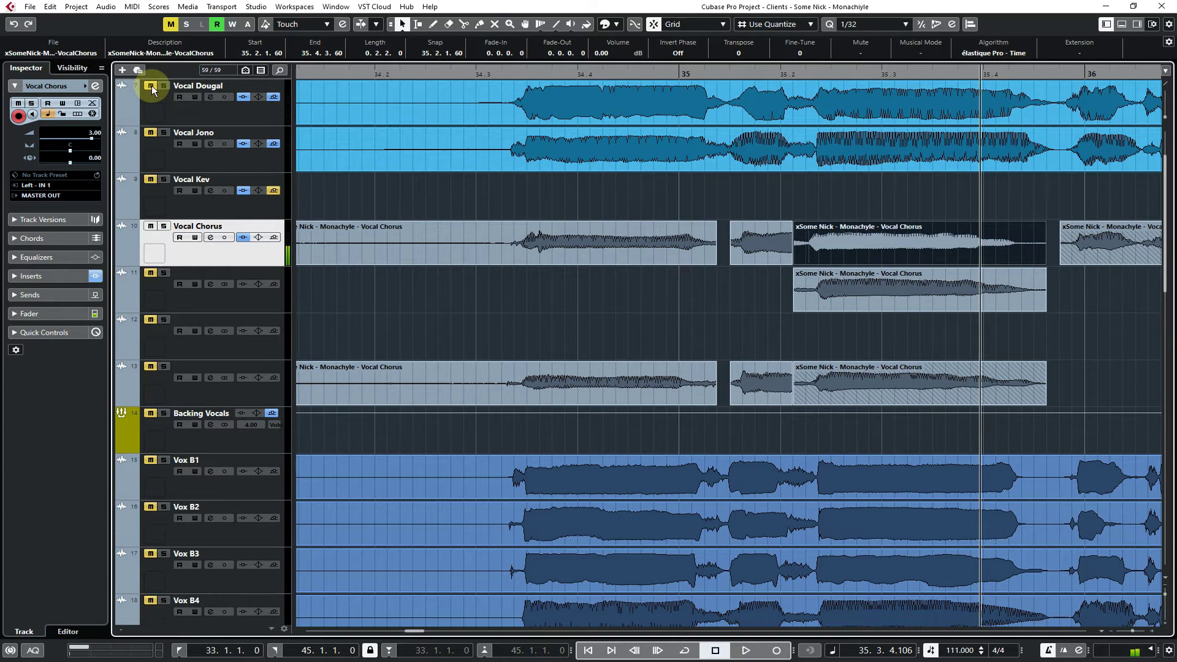
pyautogui.click(152, 86)
pyautogui.press('space')
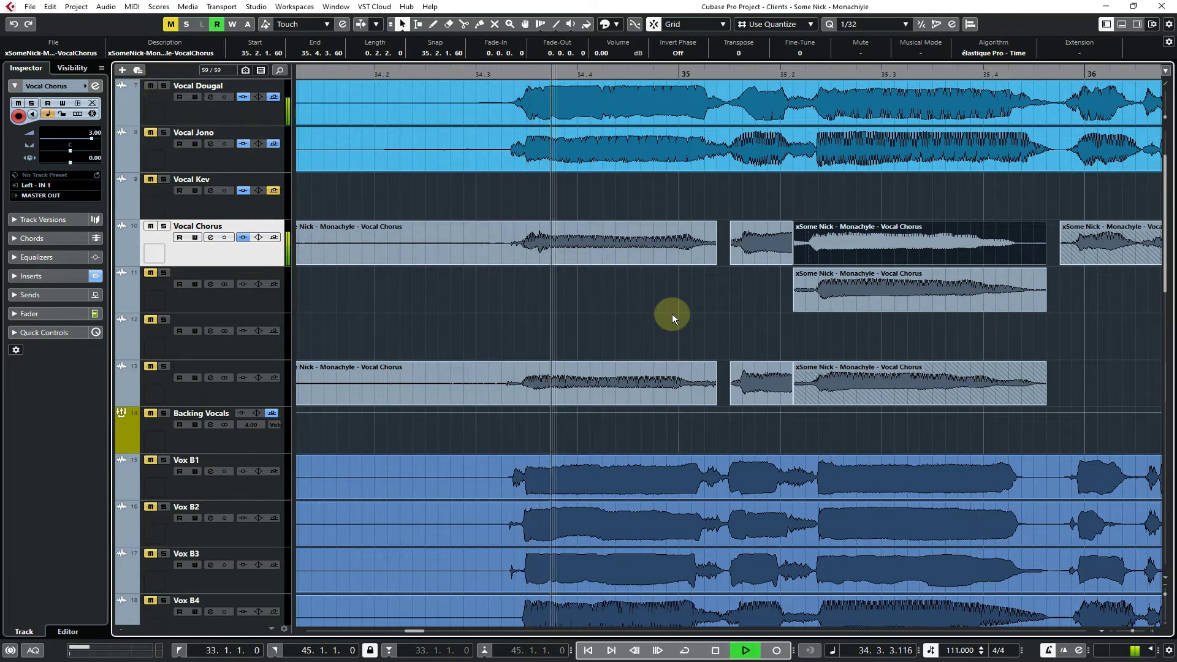
pyautogui.click(686, 315)
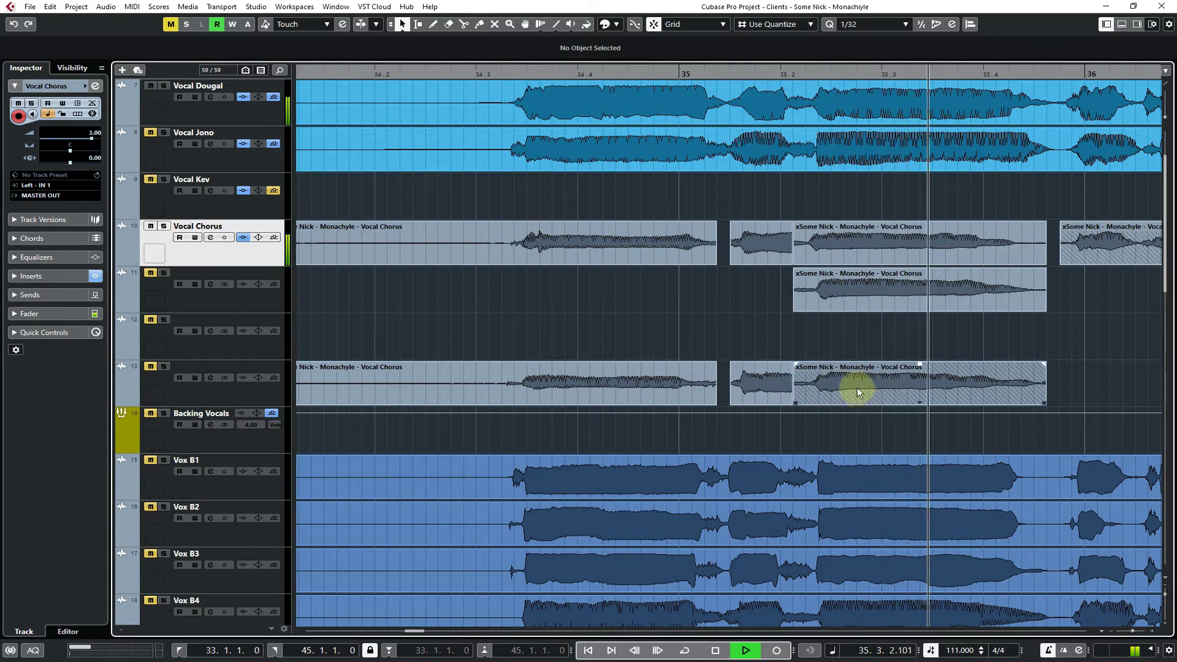
# Replace the 35.2.1 phrase's Vocal Chorus take with the current top take on track 13 and play it from 34.3.1
pyautogui.press('space')
pyautogui.moveTo(841, 253)
pyautogui.mouseDown()
pyautogui.moveTo(836, 239)
pyautogui.moveTo(836, 375)
pyautogui.moveTo(841, 249)
pyautogui.mouseUp()
pyautogui.press('space')
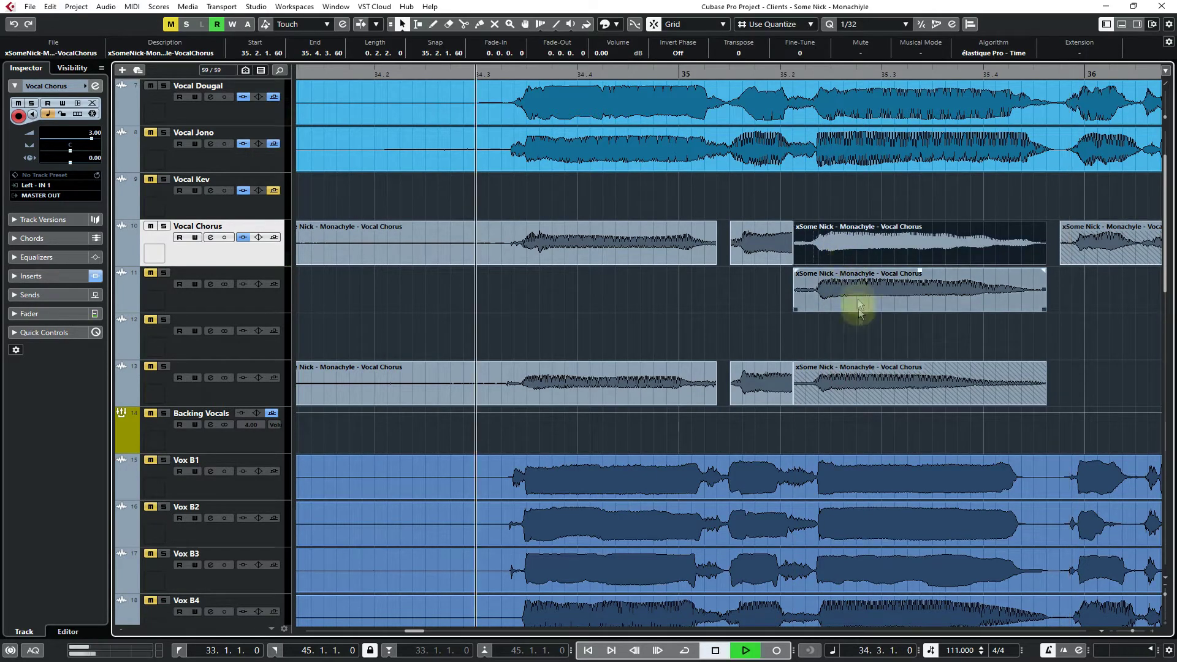
pyautogui.press('space')
pyautogui.click(849, 333)
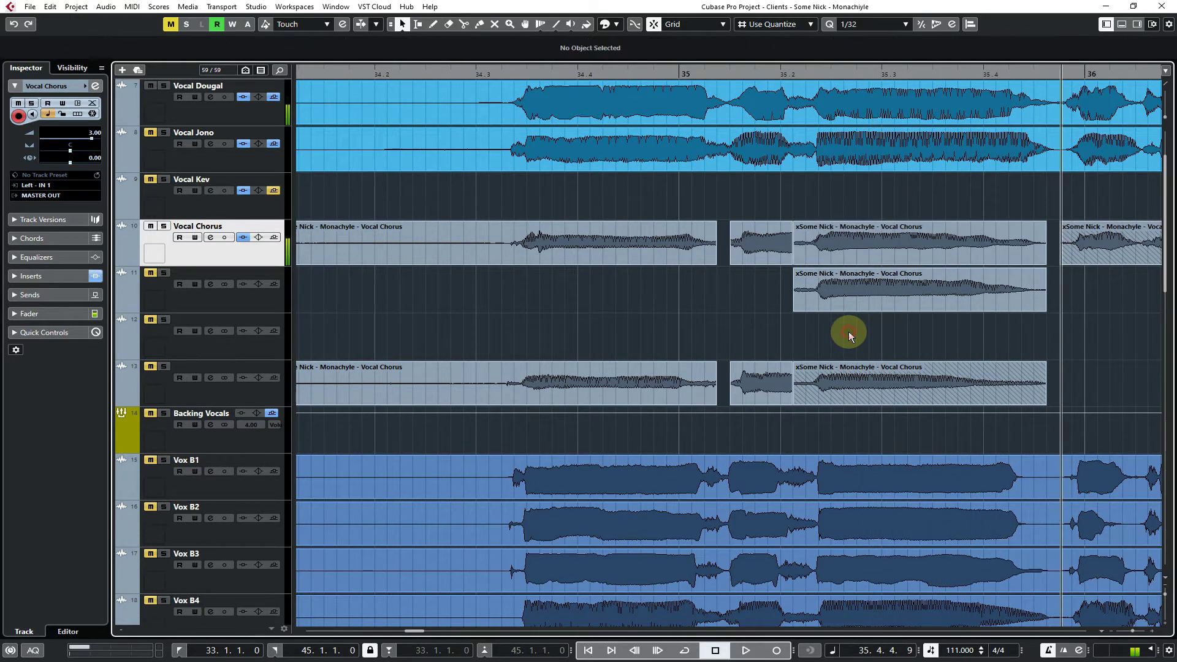
# Replay the 35.2.1 phrase's current Vocal Chorus take alongside Vocal Dougal to judge it
pyautogui.click(909, 241)
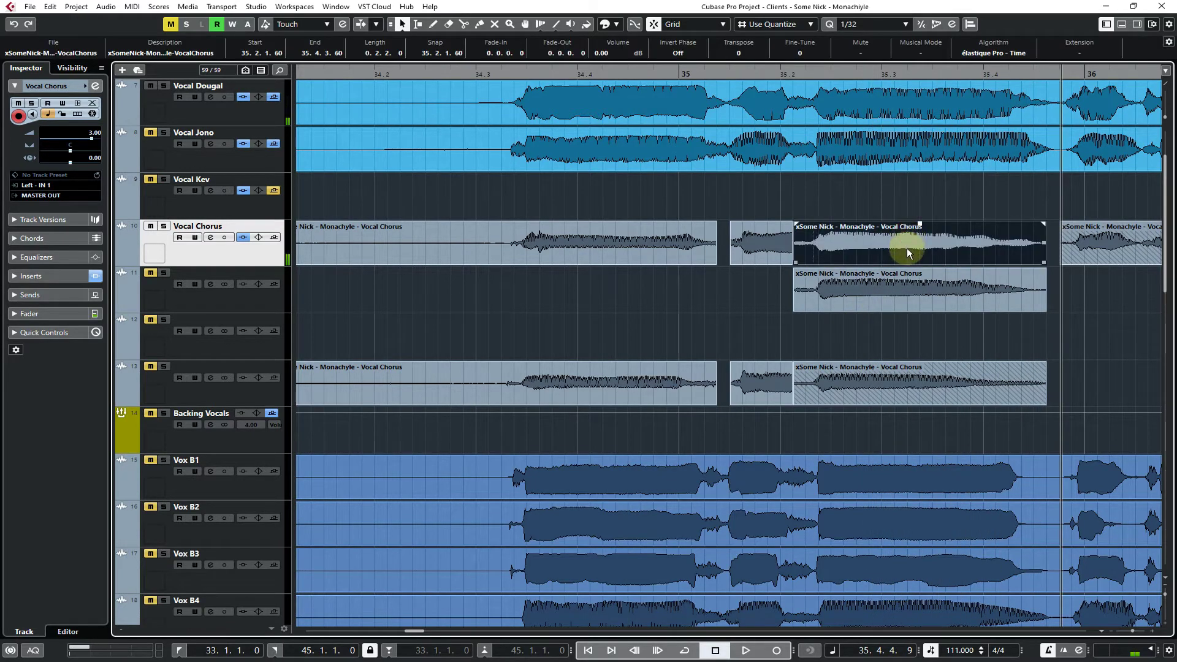
pyautogui.press('space')
pyautogui.click(849, 348)
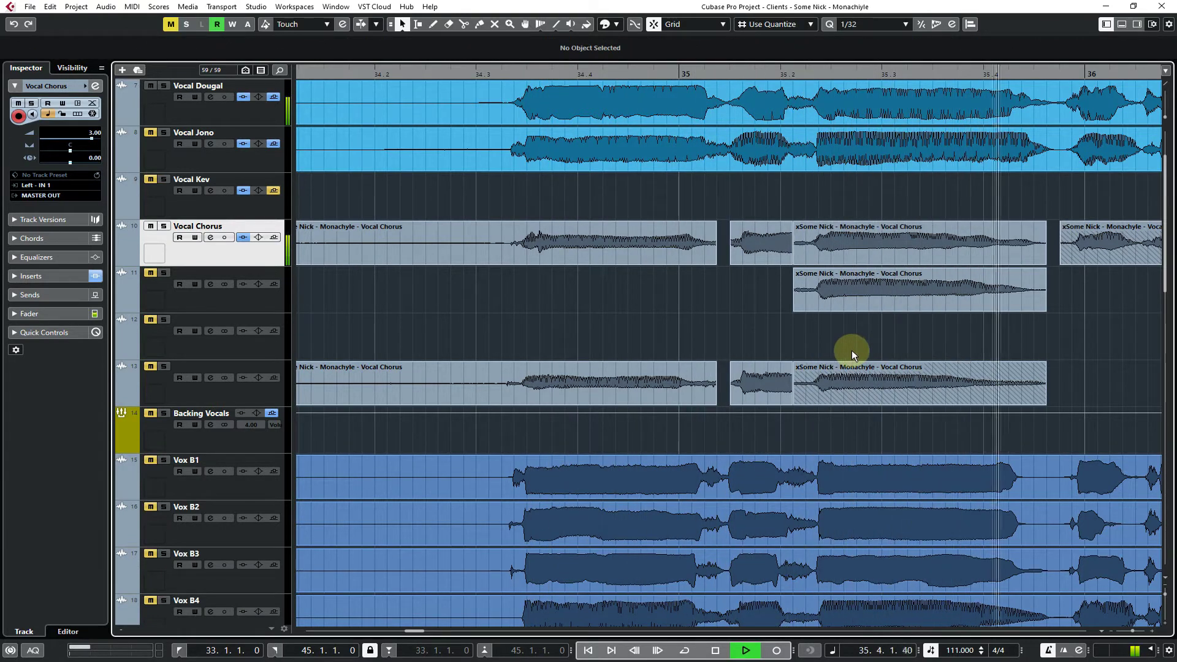
pyautogui.press('space')
# Delete the 35.2.1 phrase's Vocal Chorus take, move track 13's next take into its place and play it
pyautogui.click(858, 246)
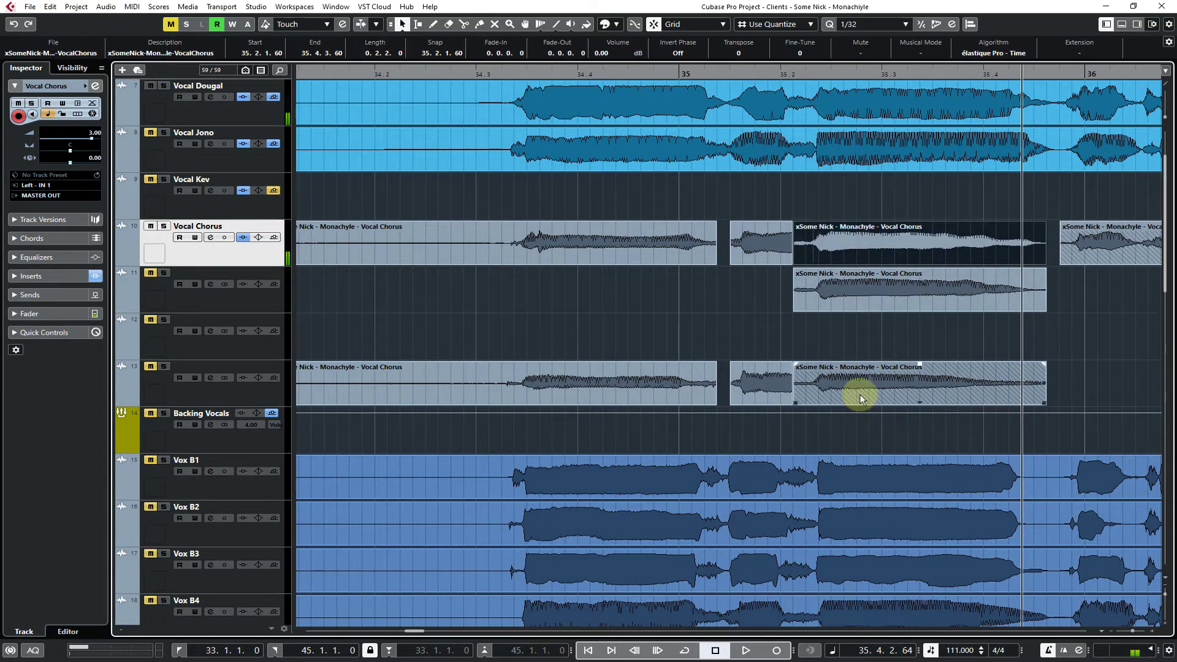
pyautogui.press('Delete')
pyautogui.moveTo(859, 396); pyautogui.dragTo(866, 252)
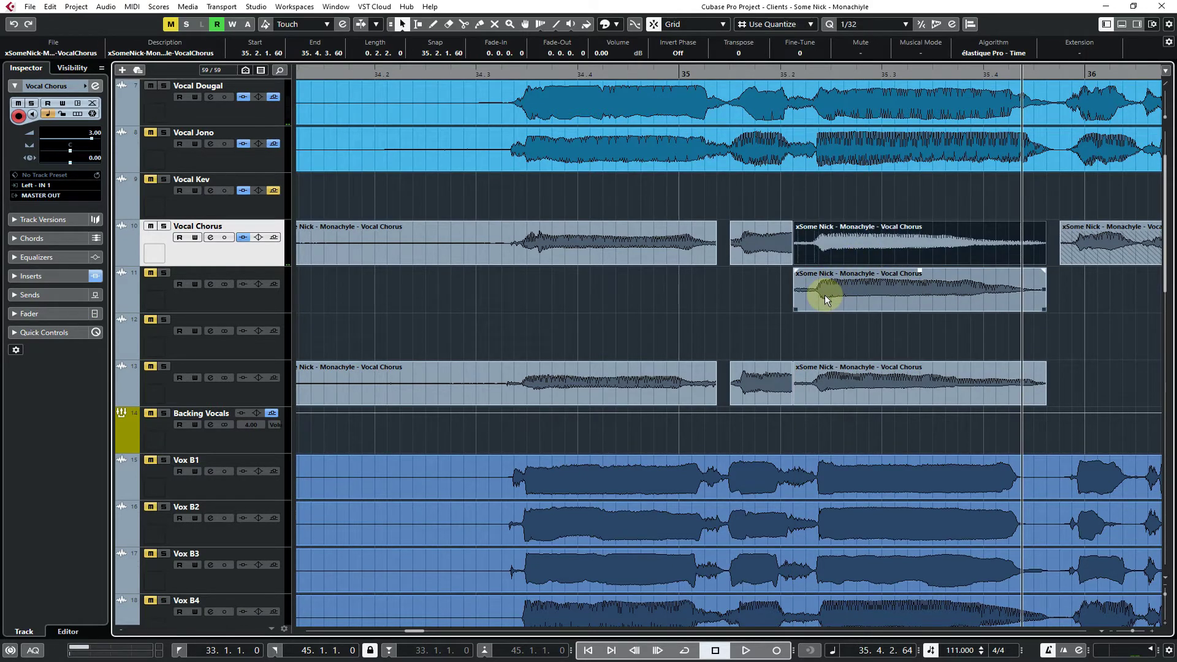
pyautogui.click(657, 334)
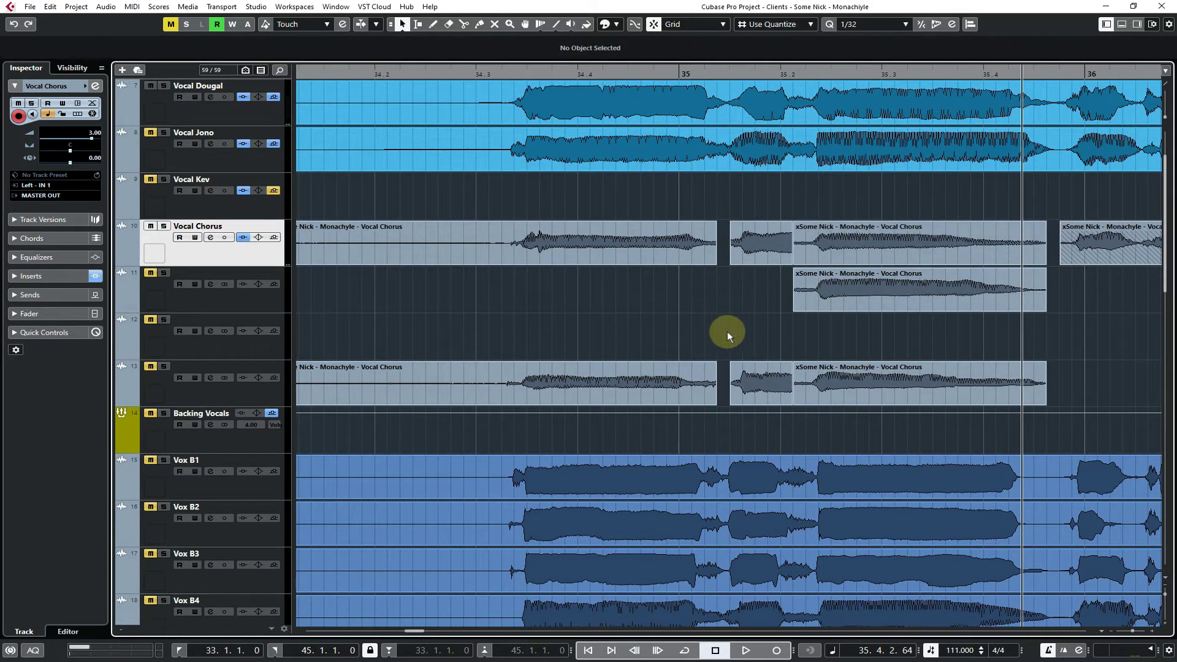
pyautogui.press('space')
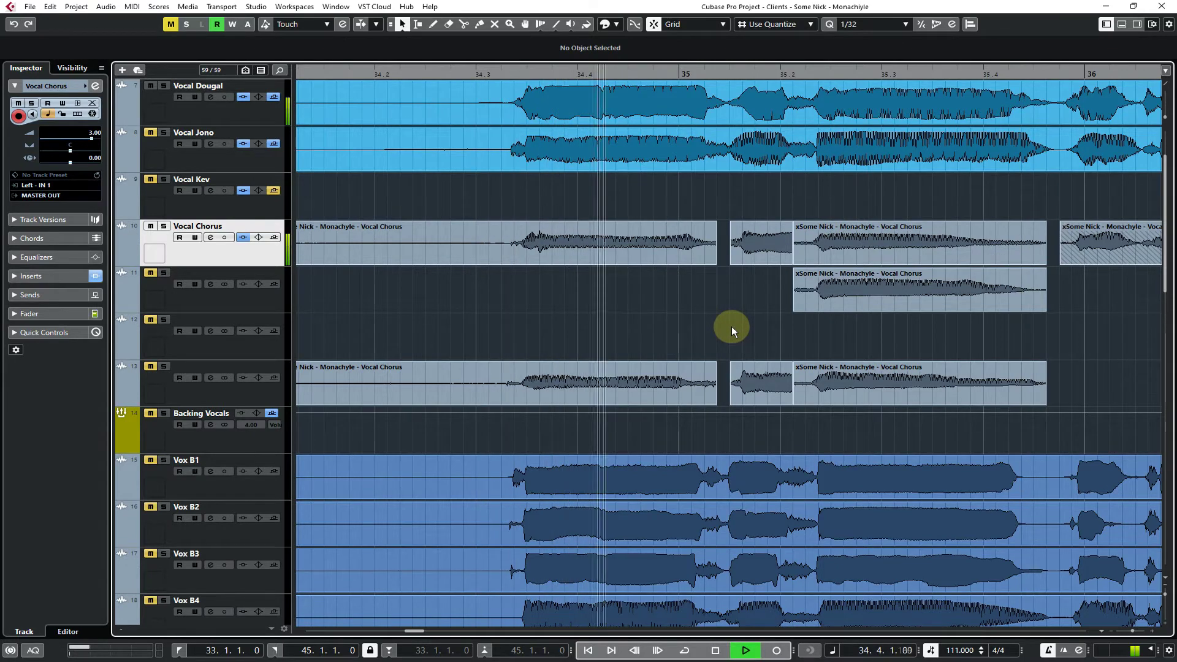
pyautogui.click(878, 277)
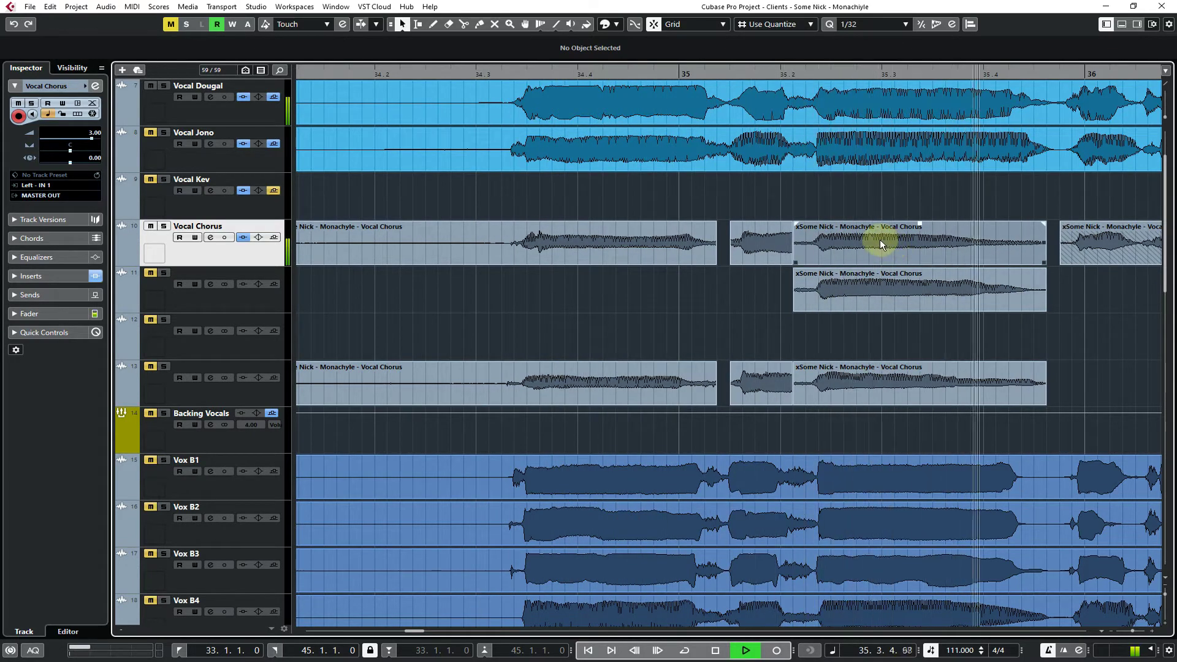
# Set the volume of the 35.2.1 phrase's Vocal Chorus take to 1.00 dB and restart playback from 34.3.1
pyautogui.click(847, 241)
pyautogui.press('space')
pyautogui.press('space')
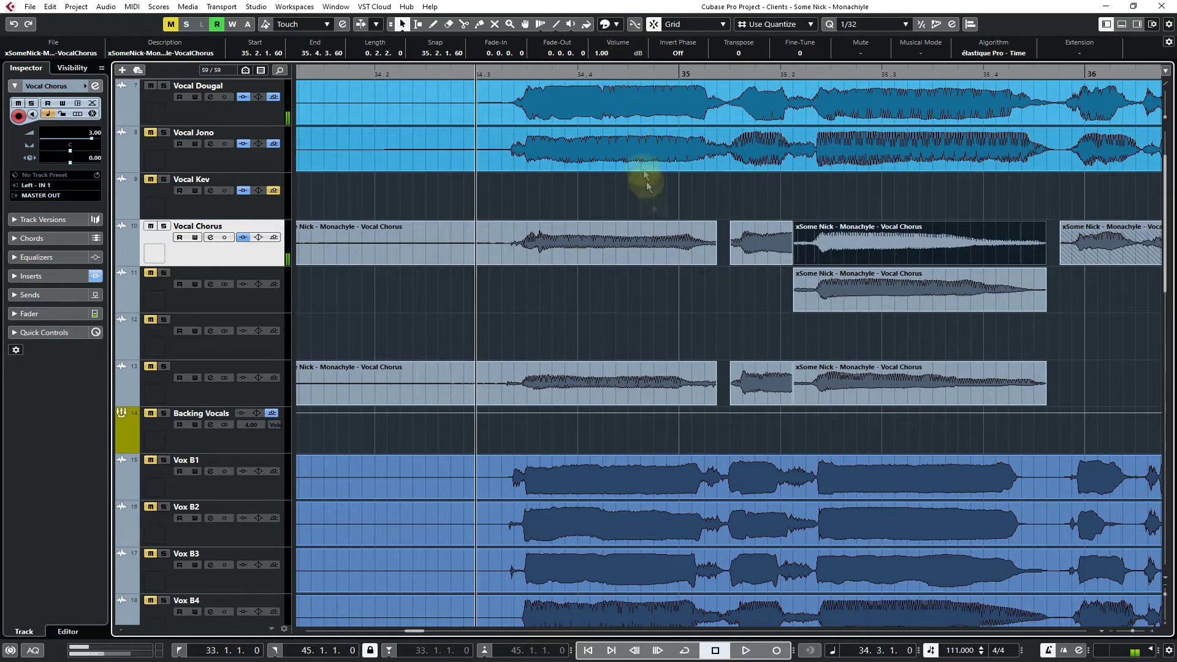
# Replay the 35.2.1 phrase's Vocal Chorus take, replace it with track 13's last take of that phrase and start playback
pyautogui.click(760, 329)
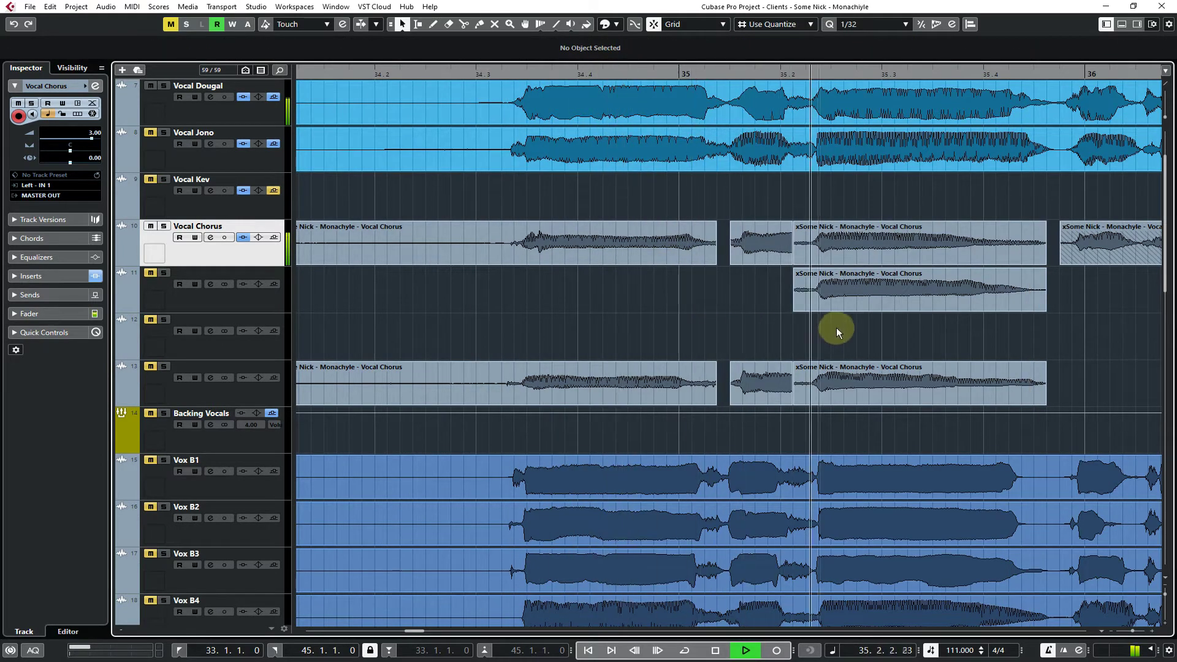
pyautogui.press('space')
pyautogui.click(839, 248)
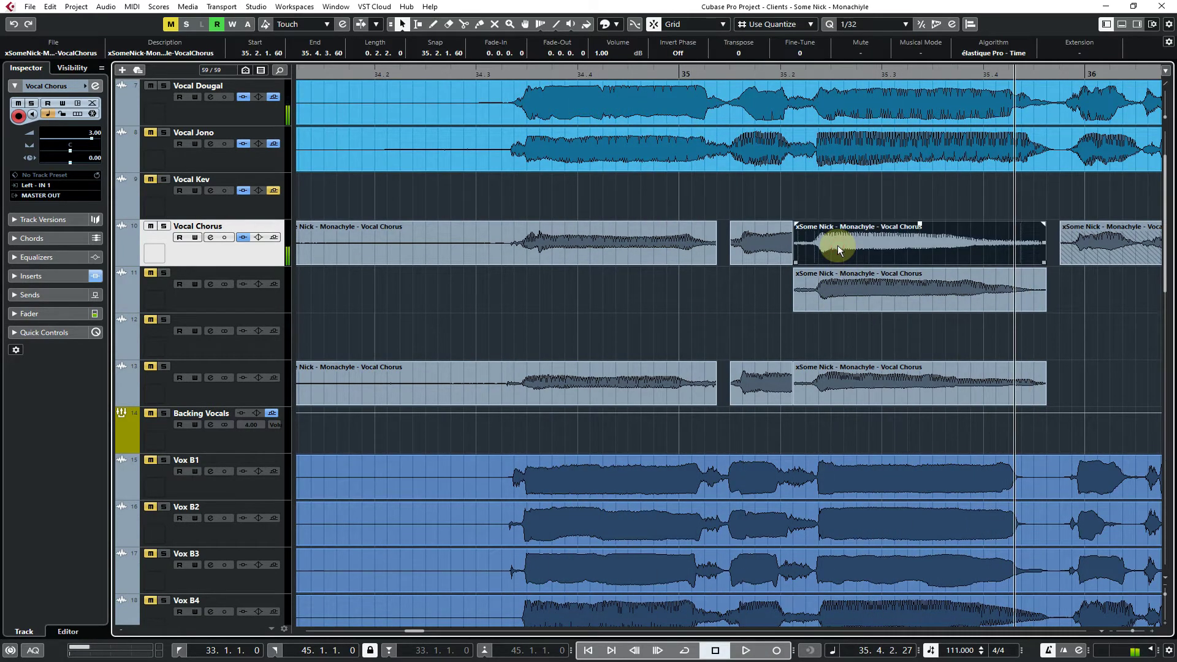
pyautogui.moveTo(837, 245)
pyautogui.mouseDown()
pyautogui.moveTo(833, 380)
pyautogui.moveTo(830, 252)
pyautogui.mouseUp()
pyautogui.press('space')
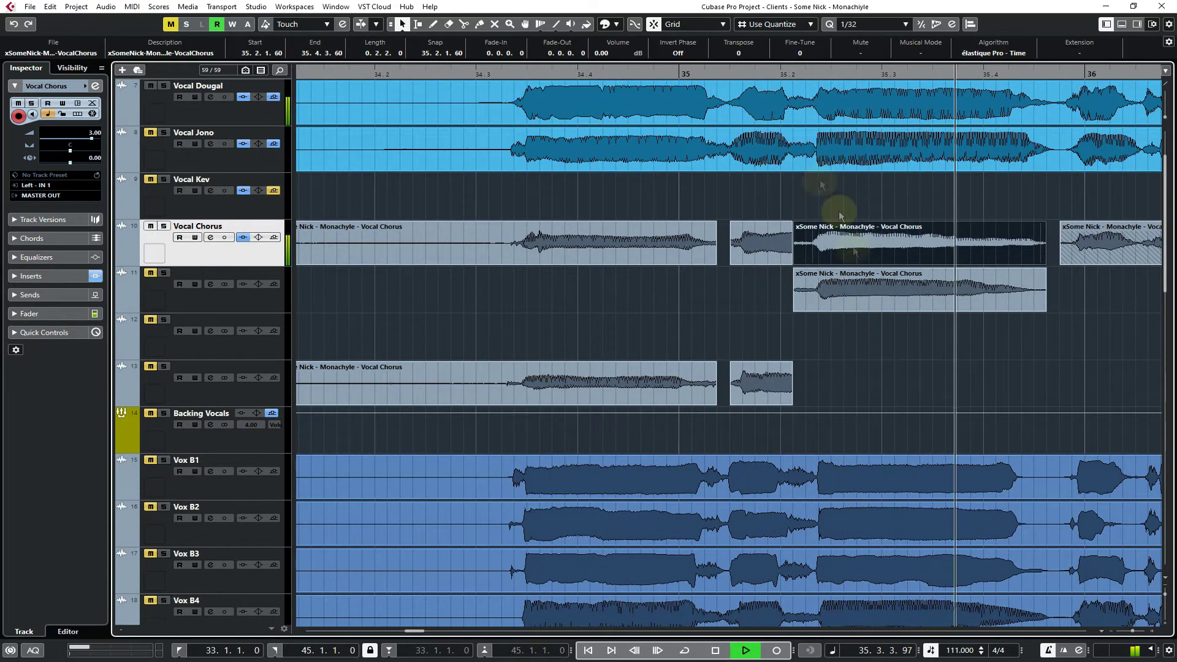
# Set the 35.2.1 phrase's Vocal Chorus take to 1.00 dB and replay the phrase alongside Vocal Dougal
pyautogui.press('space')
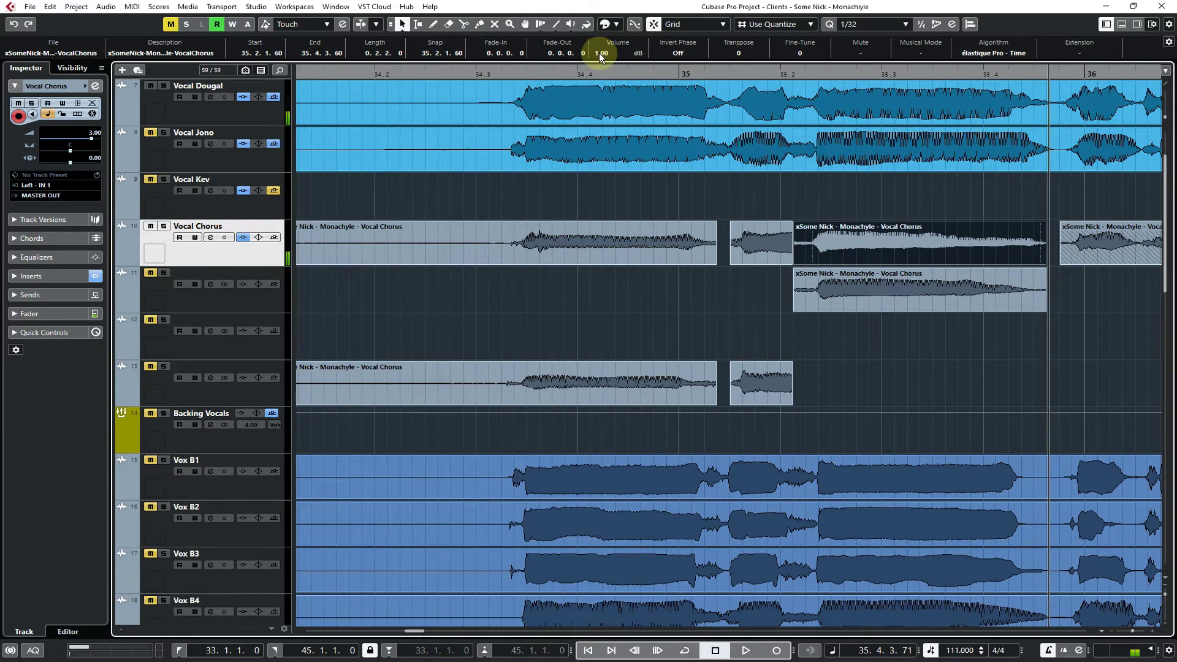
pyautogui.press('space')
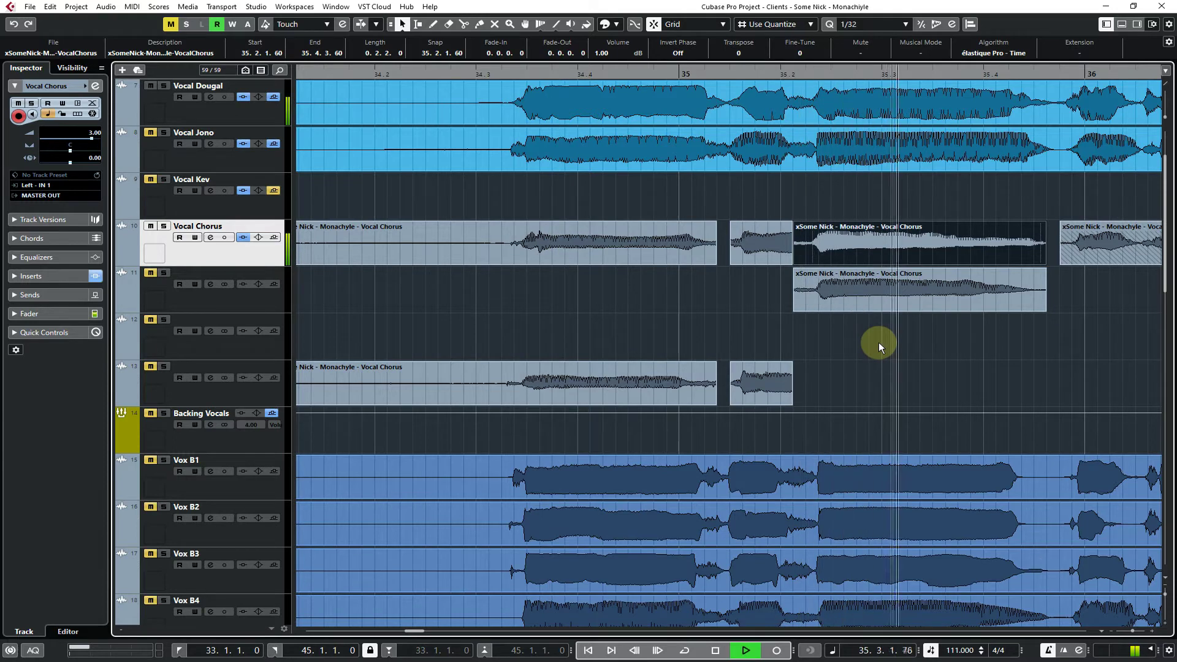
pyautogui.press('space')
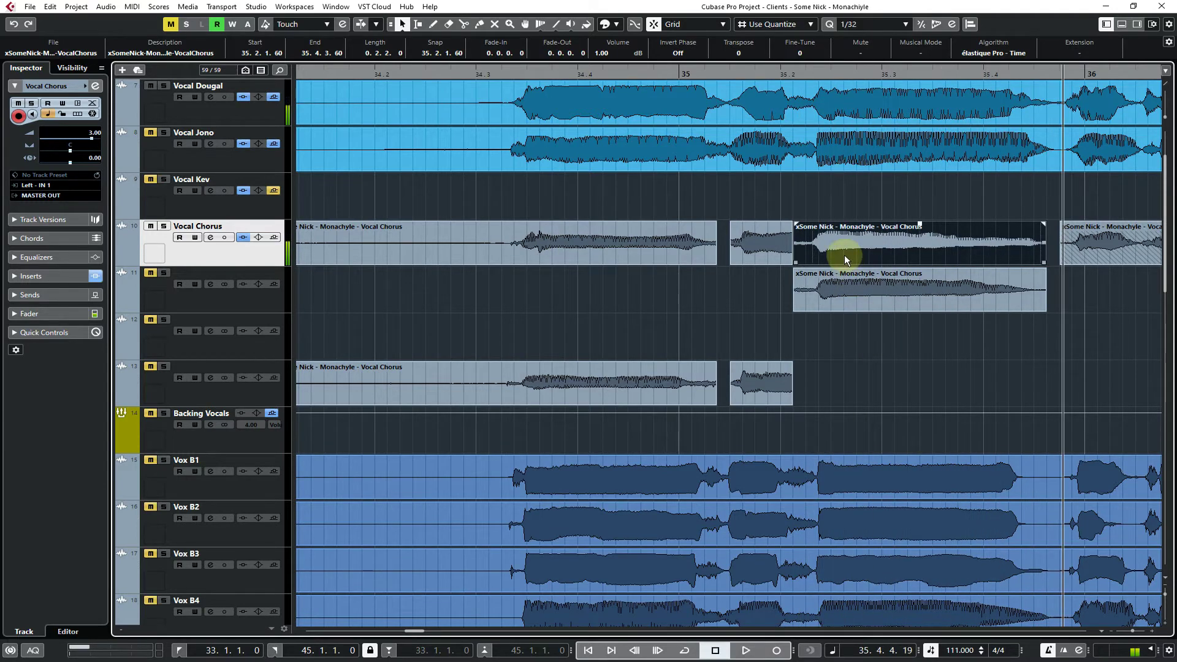
# Delete the 35.2.1 phrase's Vocal Chorus take, put track 11's saved take in its place and play it
pyautogui.press('Delete')
pyautogui.moveTo(838, 288); pyautogui.dragTo(830, 257)
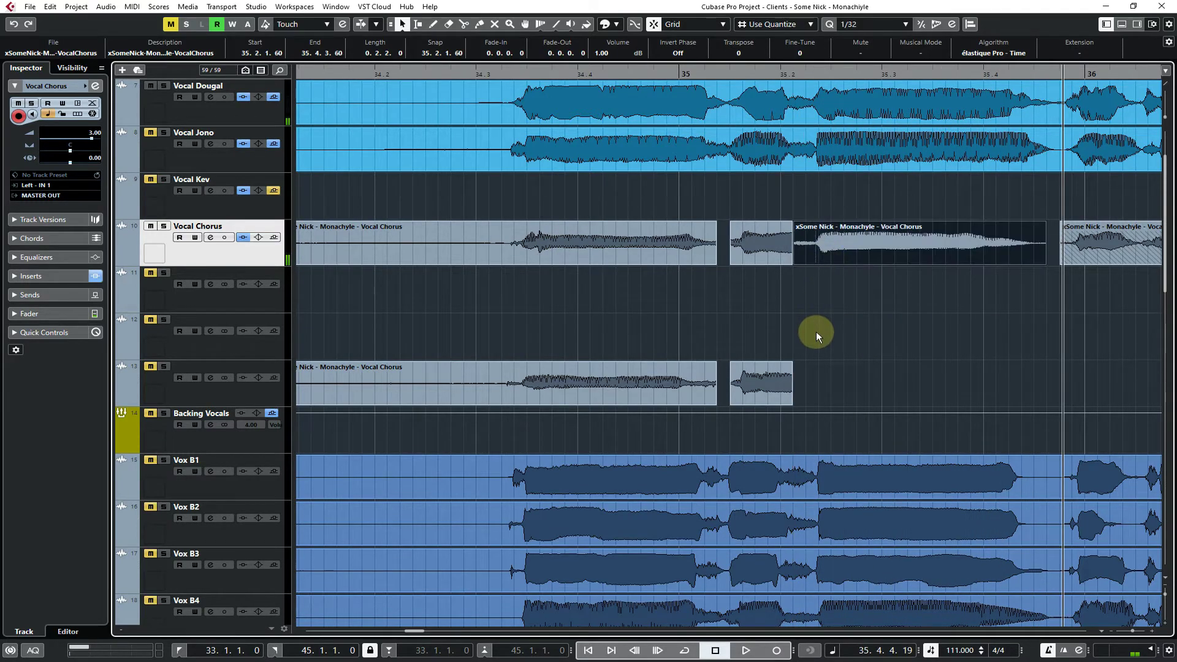
pyautogui.press('space')
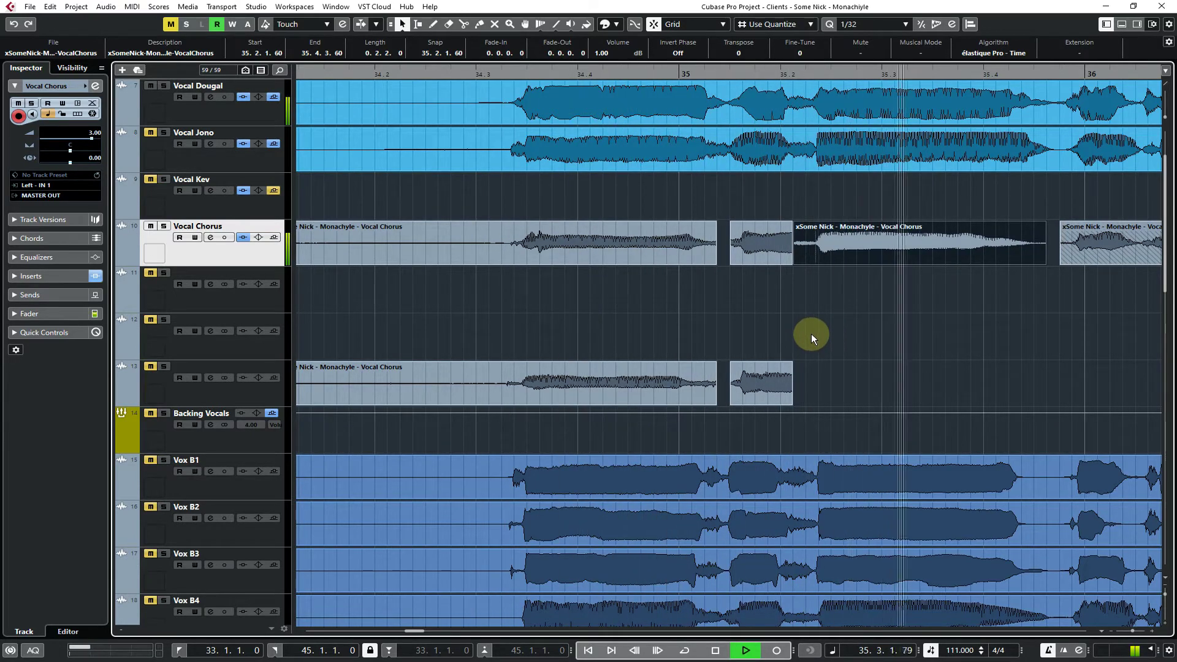
pyautogui.press('space')
# Audition track 13's 34.1.1 take over the first Vocal Chorus phrase against Vocal Dougal and discard it
pyautogui.moveTo(491, 386); pyautogui.dragTo(517, 255)
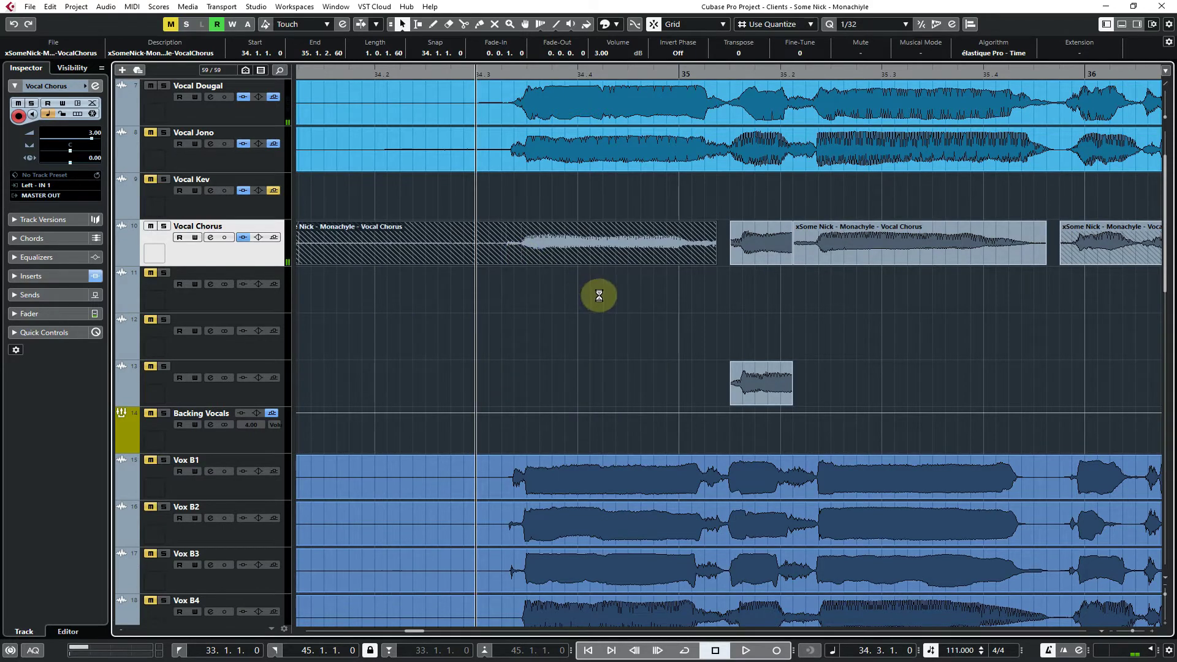
pyautogui.press('space')
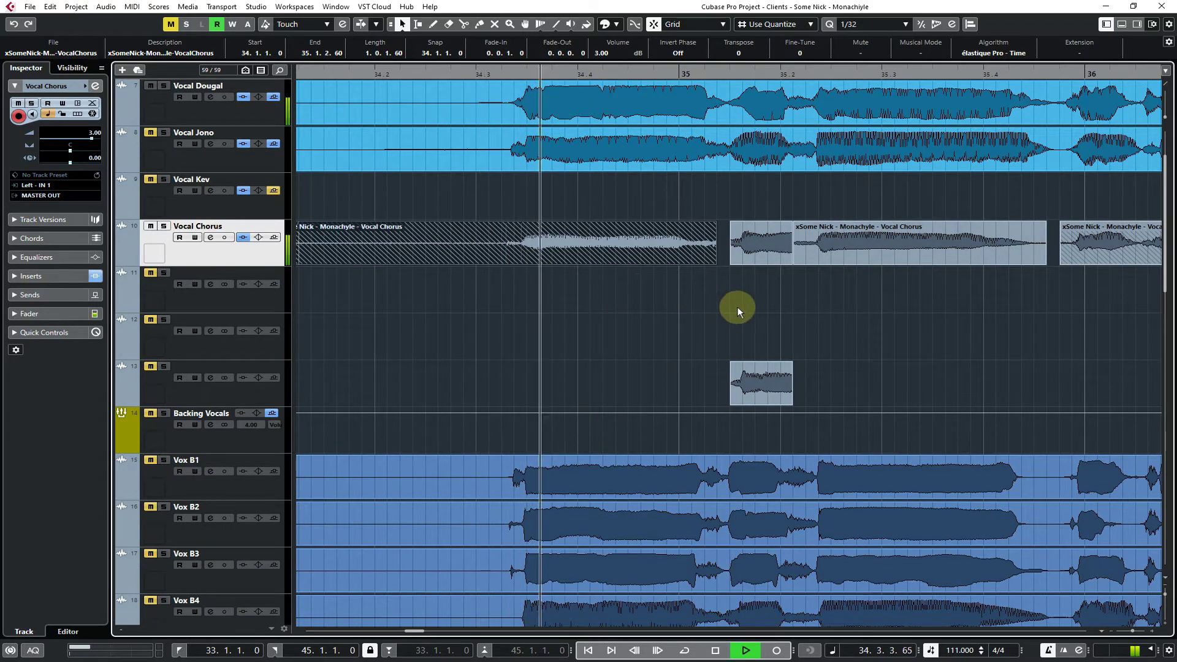
pyautogui.press('space')
pyautogui.click(601, 257)
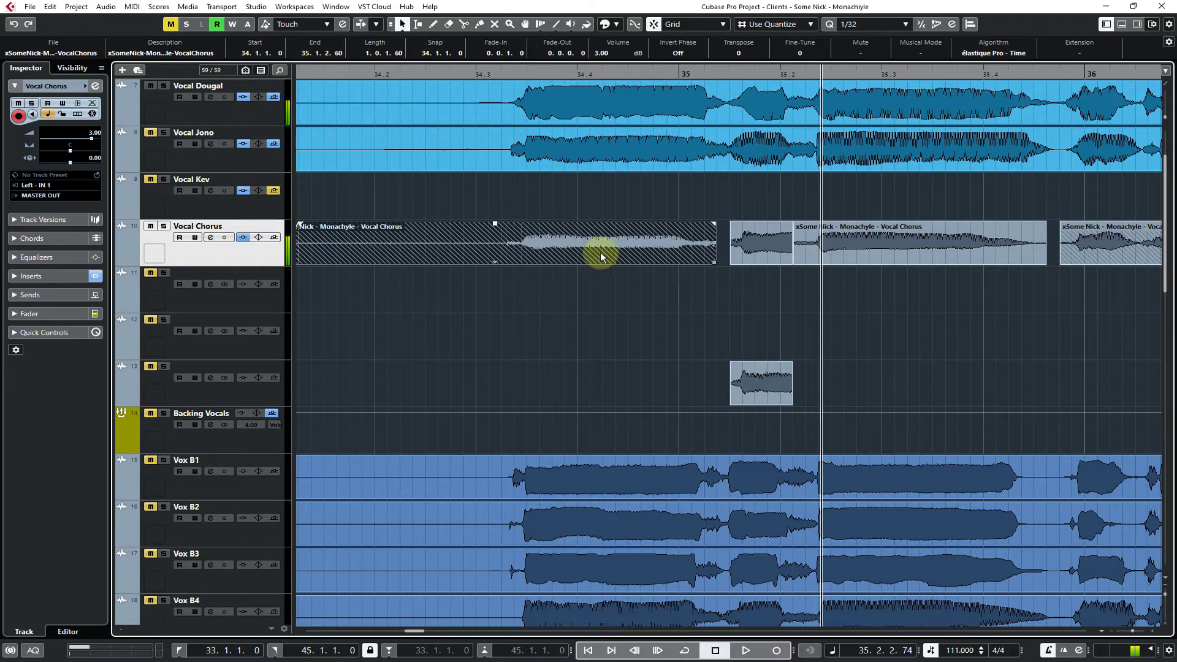
# Move track 13's take of the 35.1.3 phrase onto Vocal Chorus over the current take and play it from 34.3.1
pyautogui.press('Right')
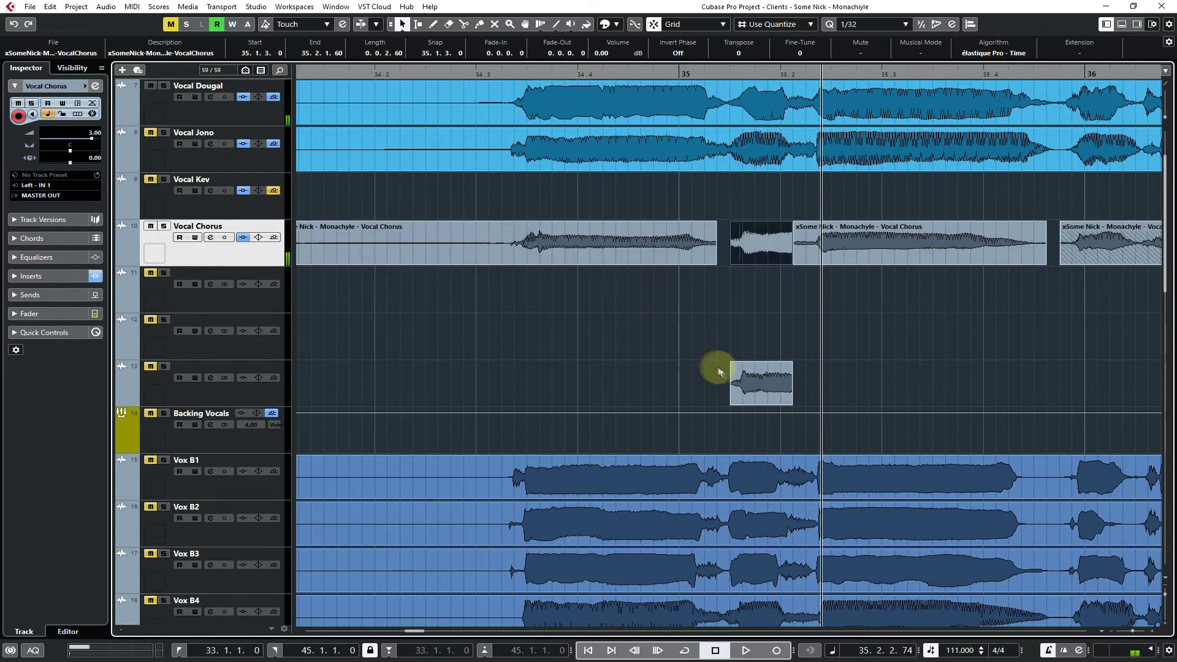
pyautogui.press('space')
pyautogui.moveTo(719, 370)
pyautogui.mouseDown()
pyautogui.moveTo(733, 375)
pyautogui.moveTo(761, 267)
pyautogui.mouseUp()
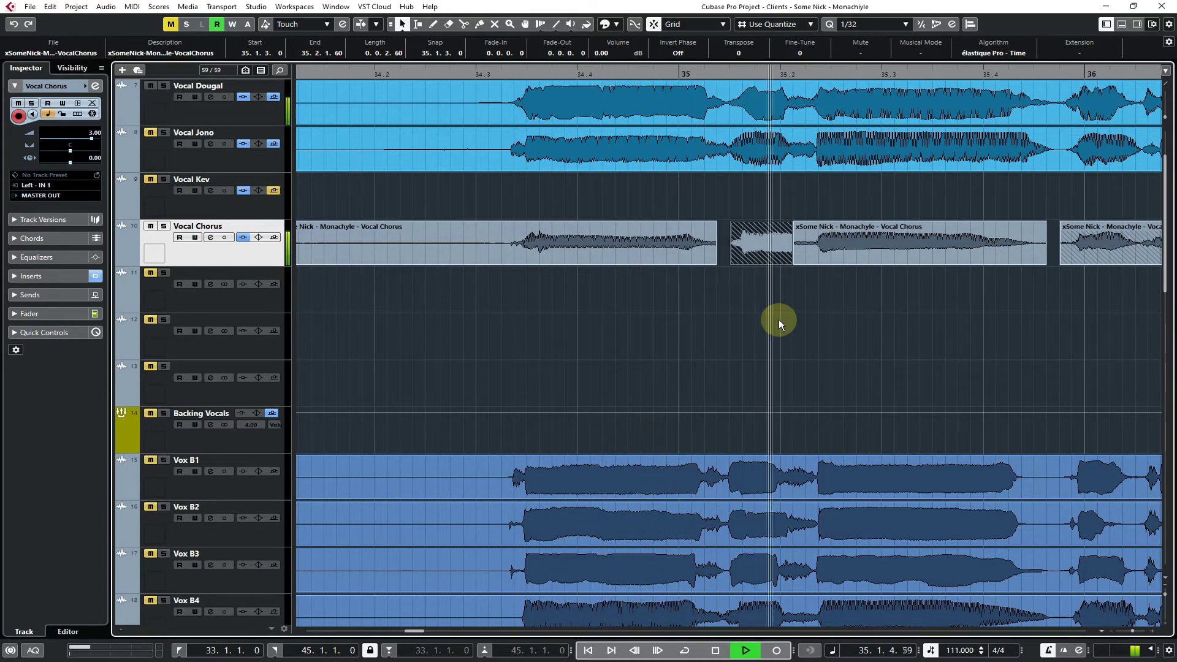
pyautogui.press('space')
pyautogui.press('space')
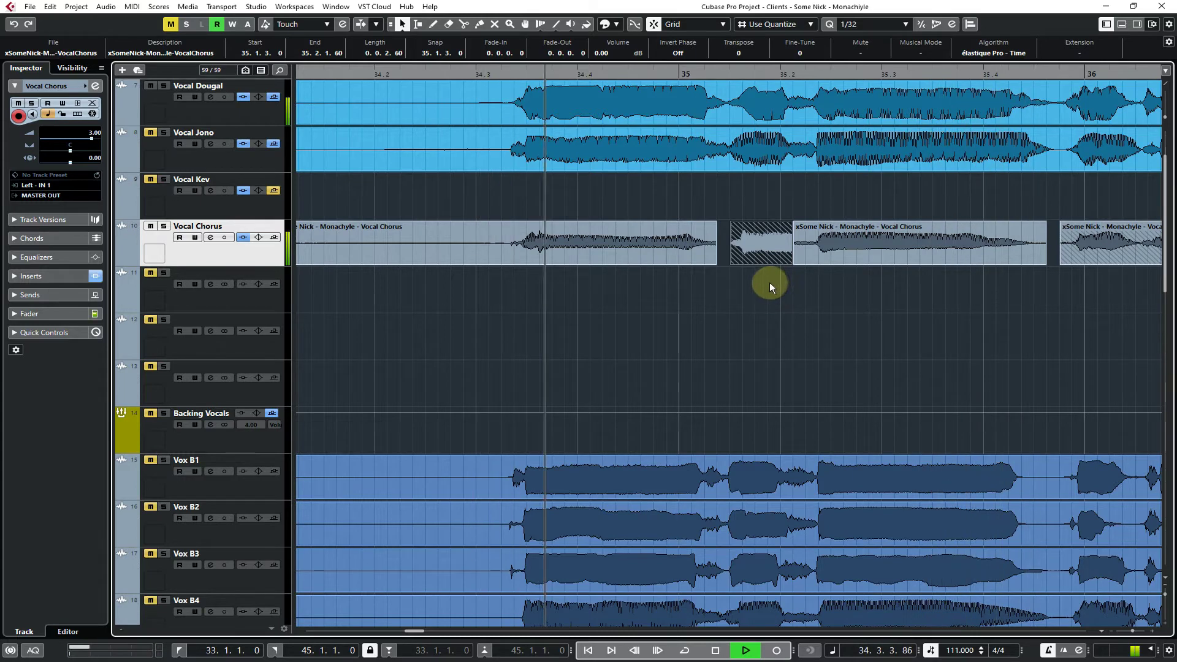
# Park the alternative 35.1.3 take on track 11 and play the remaining Vocal Chorus take at -2.00 dB from 34.3.1
pyautogui.moveTo(762, 252); pyautogui.dragTo(762, 297)
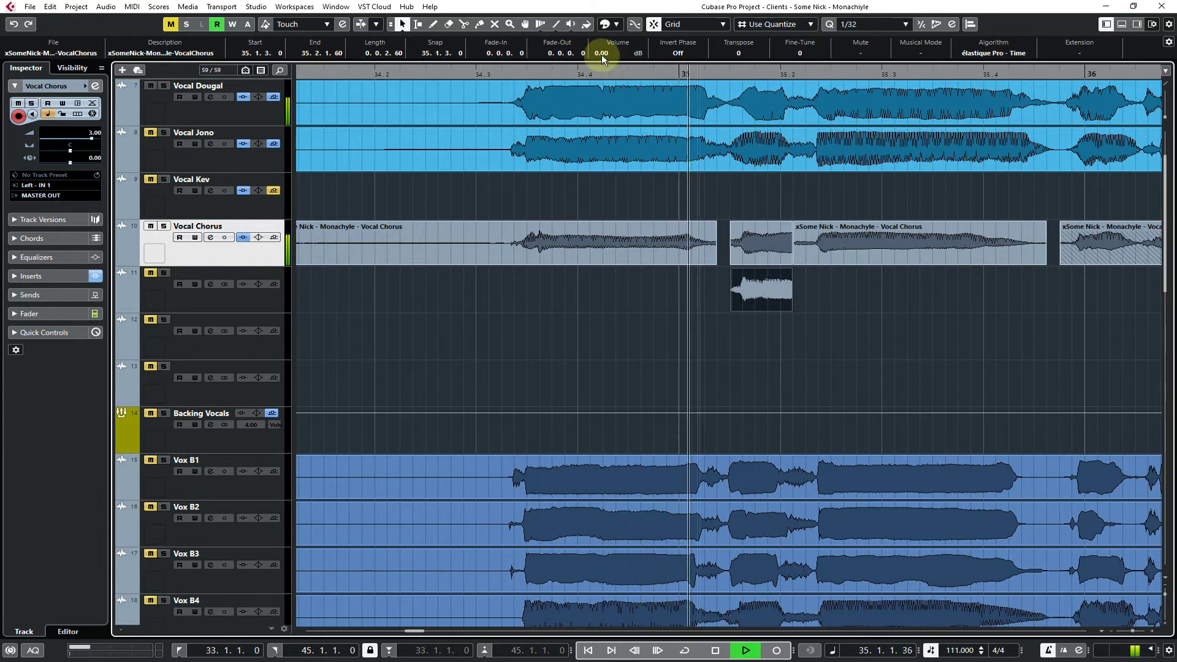
pyautogui.press('space')
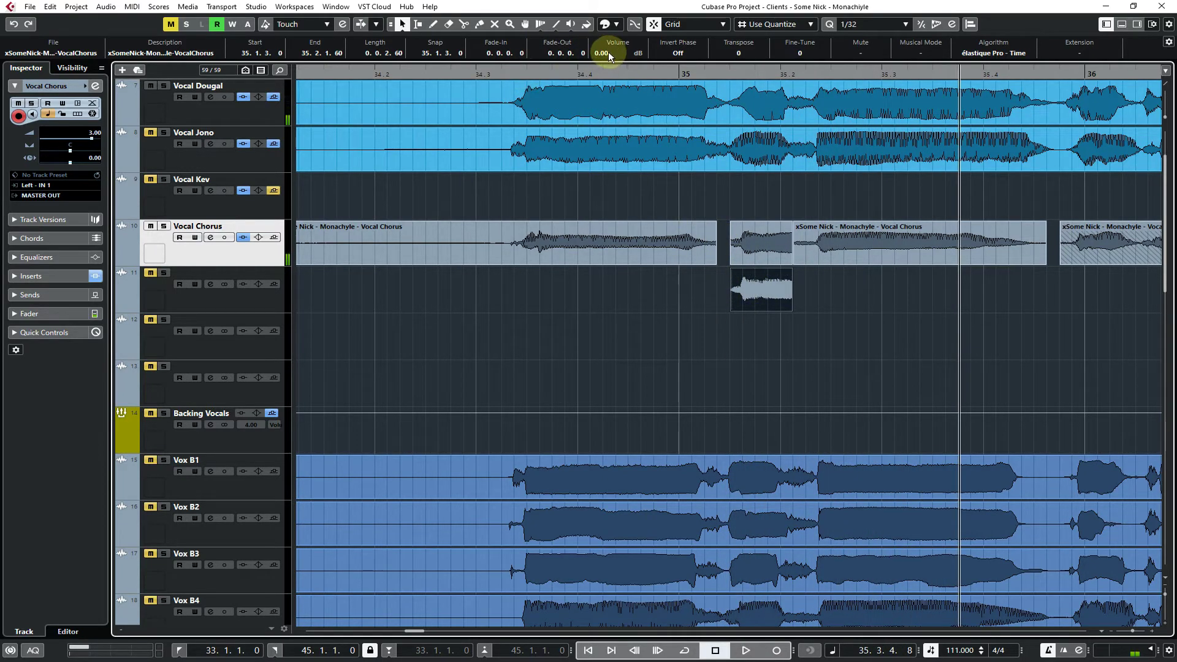
pyautogui.click(766, 229)
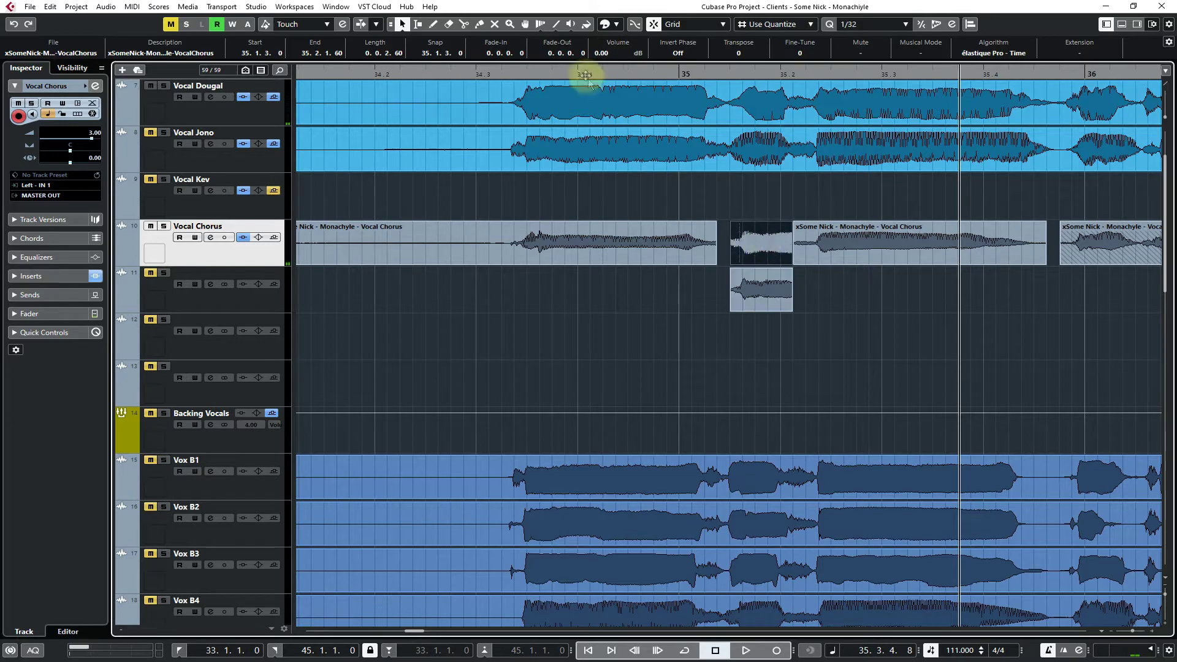
pyautogui.click(481, 74)
pyautogui.press('space')
pyautogui.click(693, 369)
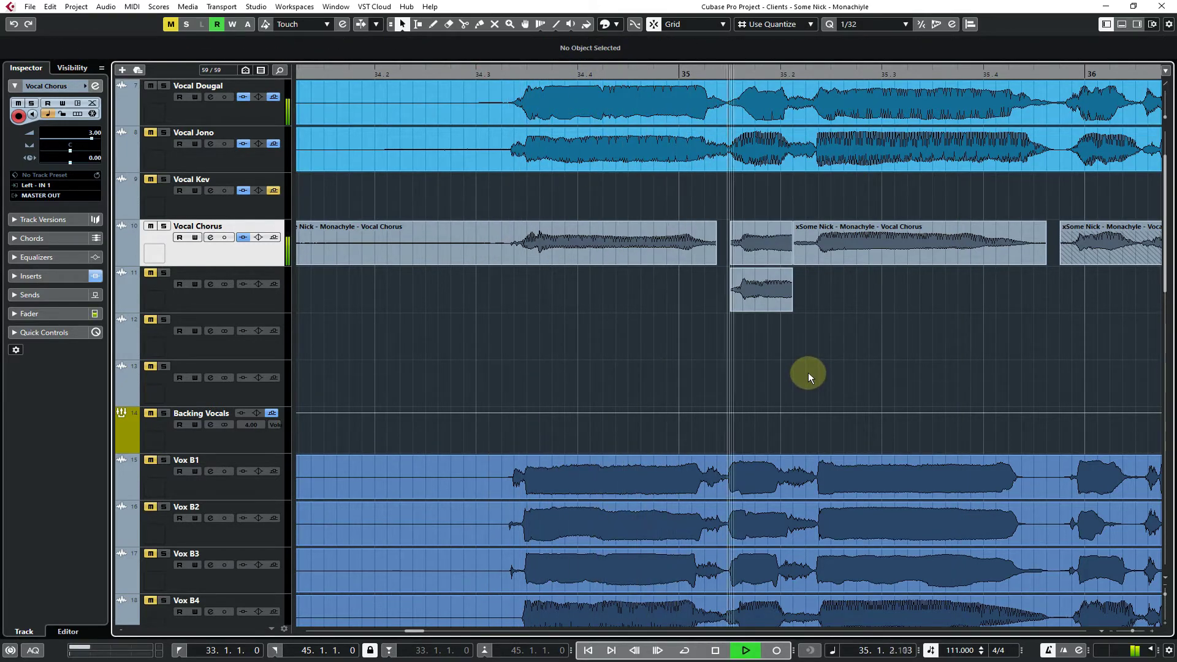
pyautogui.press('space')
# Move track 11's 35.1.3 take back over the Vocal Chorus take at -1.00 dB and play it
pyautogui.moveTo(760, 296); pyautogui.dragTo(757, 241)
pyautogui.press('space')
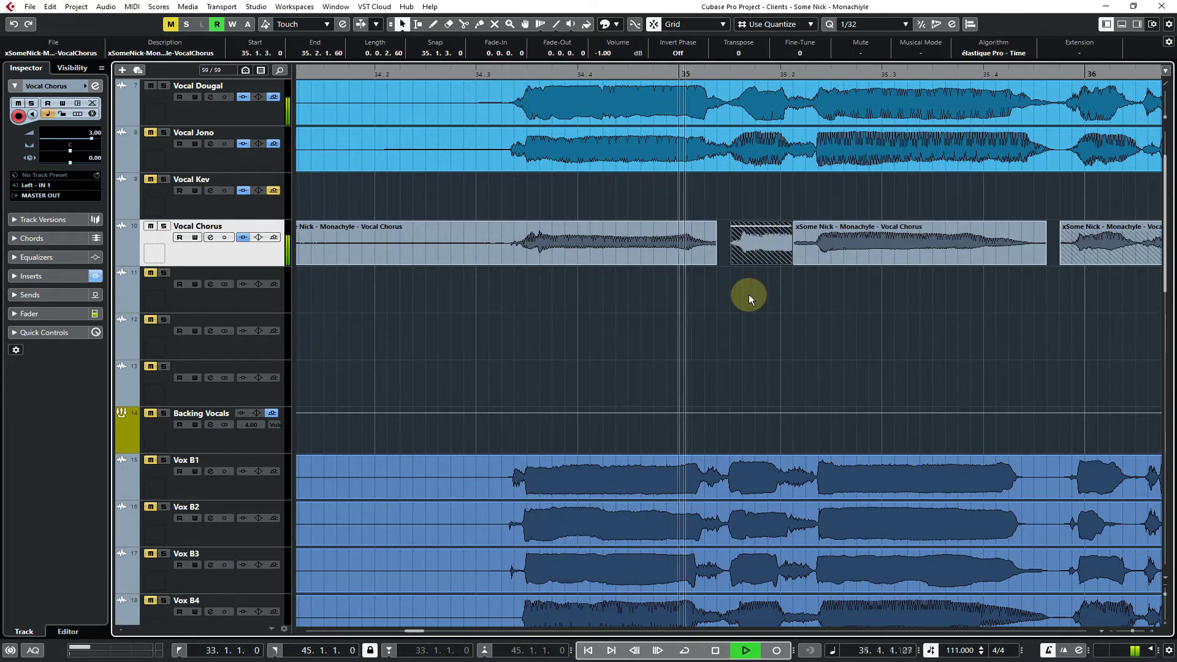
pyautogui.press('space')
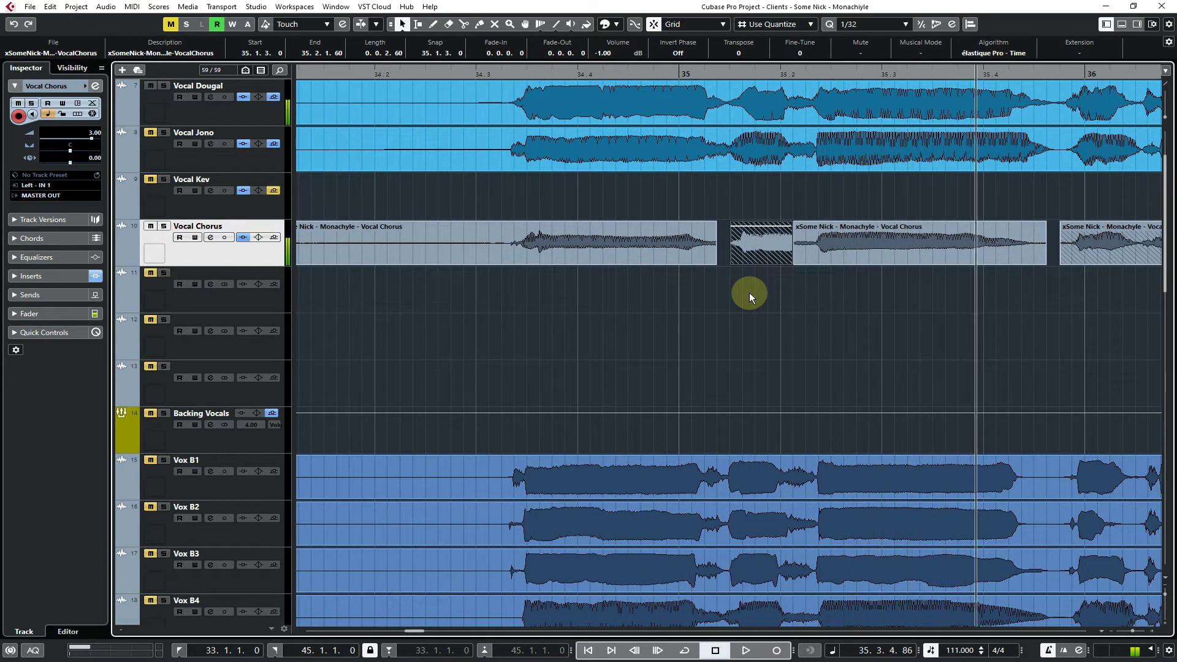
# Return the -1.00 dB take of the 35.1.3 phrase to track 11 and replay the Vocal Chorus version from 34.3.1
pyautogui.moveTo(756, 249); pyautogui.dragTo(756, 287)
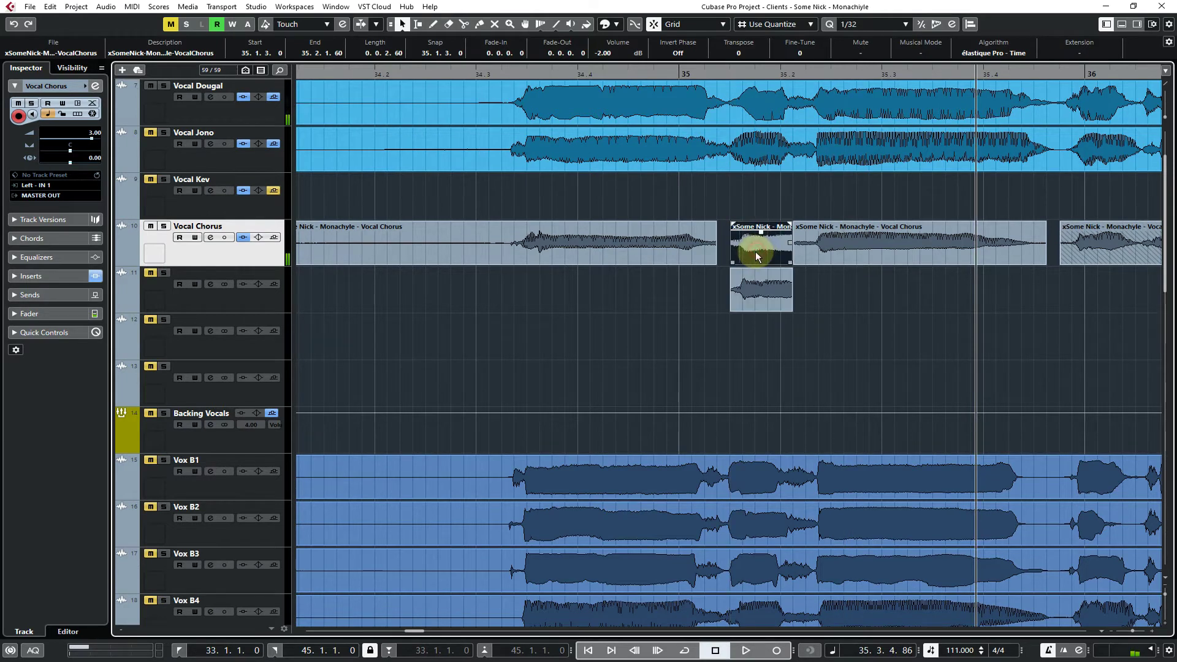
pyautogui.click(679, 298)
pyautogui.click(493, 74)
pyautogui.press('space')
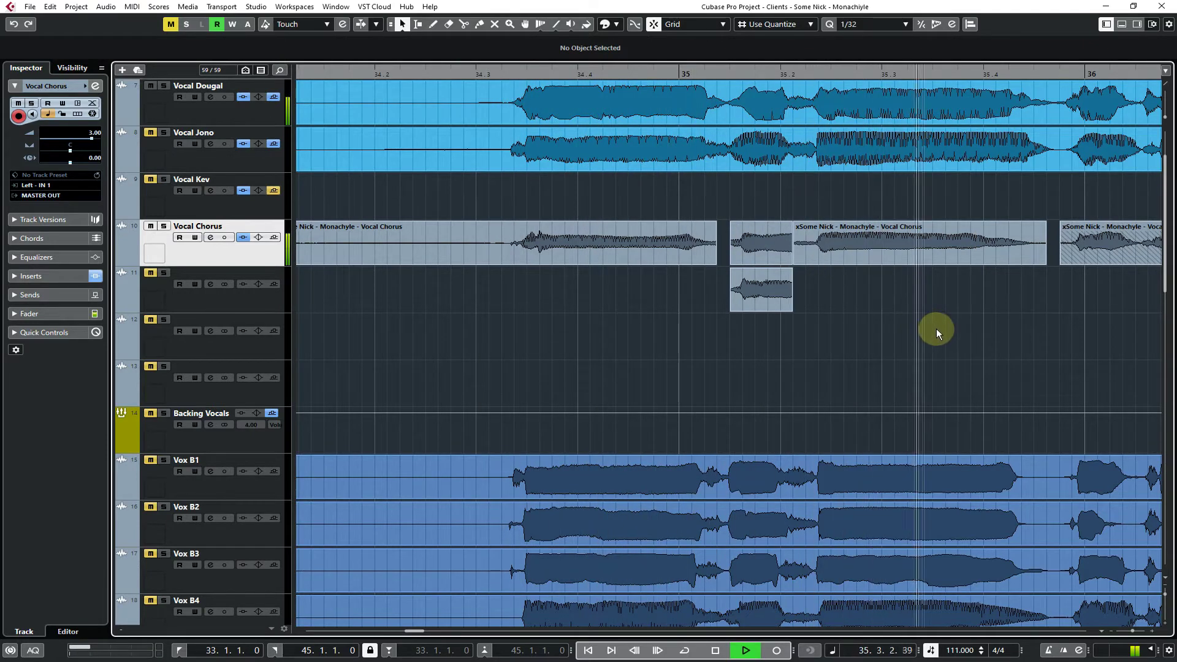
pyautogui.press('space')
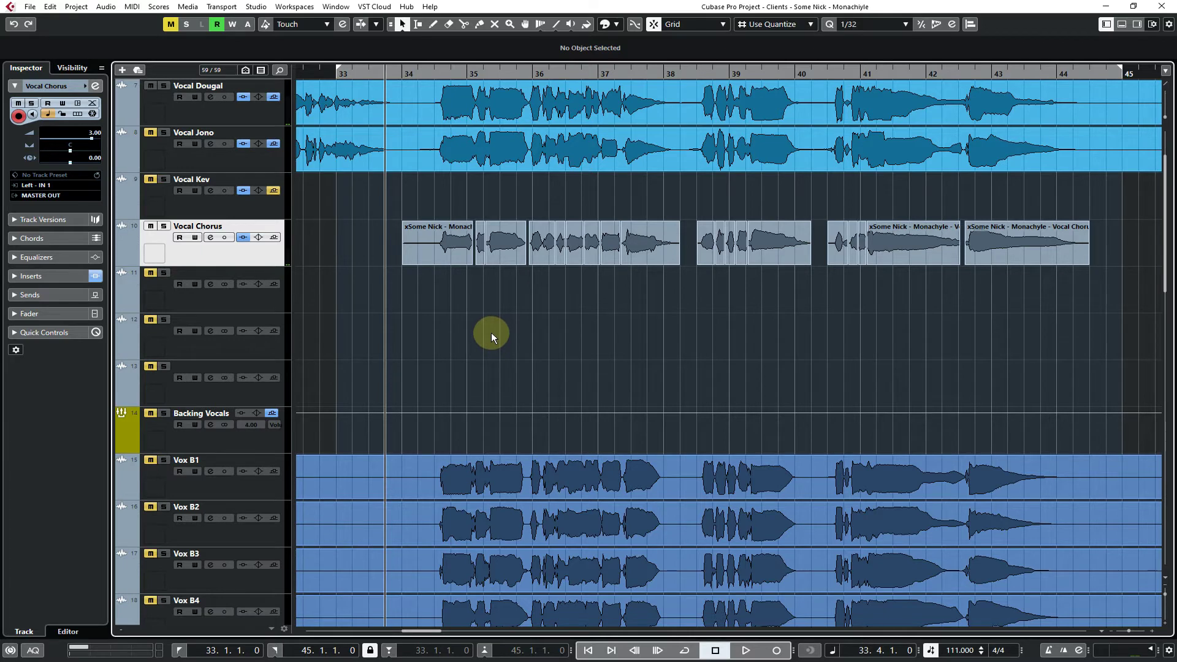
# Play the whole comped Vocal Chorus alongside Vocal Dougal from 33.4.1 to the end of the chorus
pyautogui.press('space')
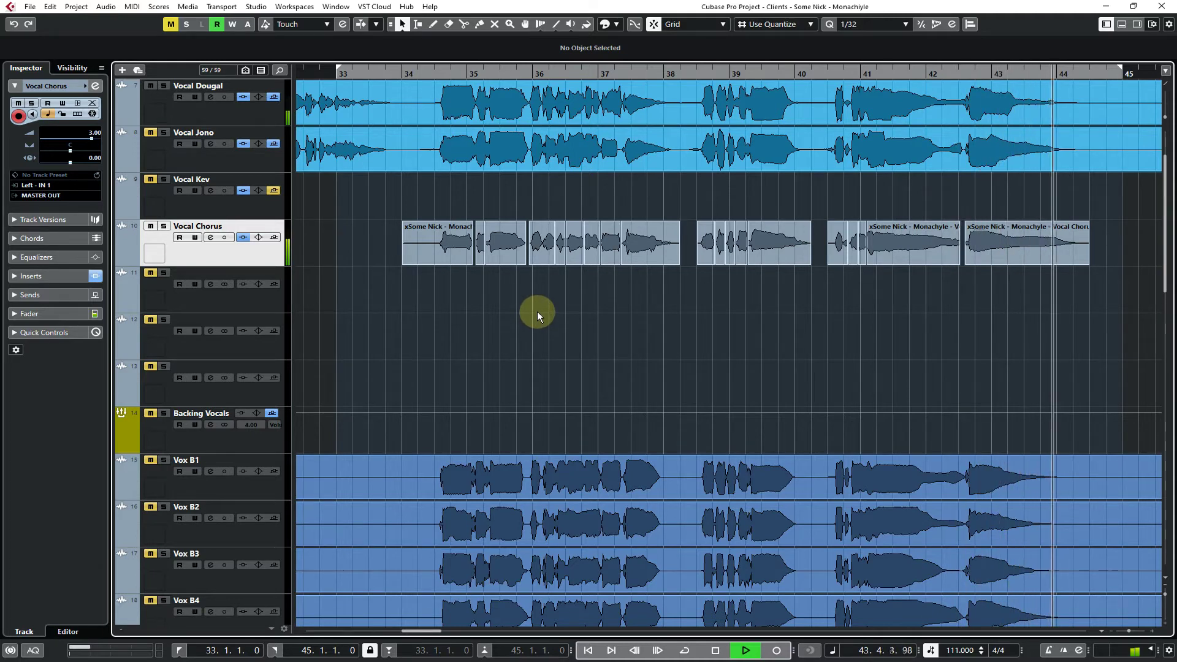
pyautogui.press('space')
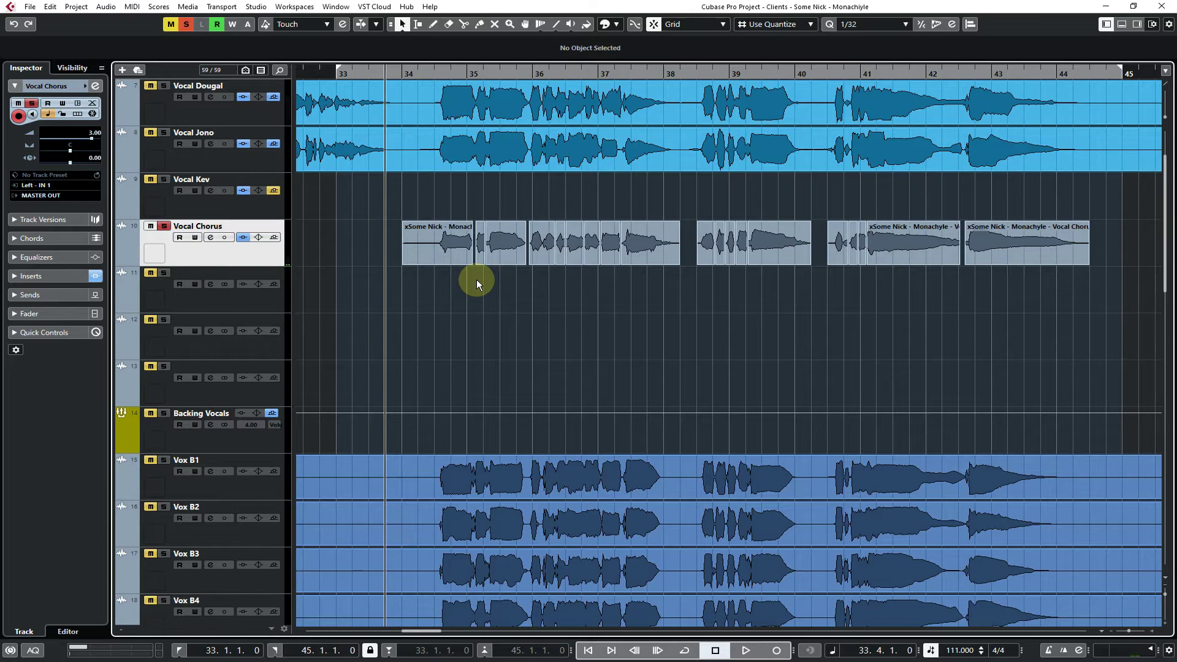
# Examine the onset of the first Vocal Chorus phrase near 34.3.3 against the Vocal Dougal and Vocal Jono waveforms
pyautogui.press('h')
pyautogui.press('h')
pyautogui.press('h')
pyautogui.press('h')
pyautogui.press('h')
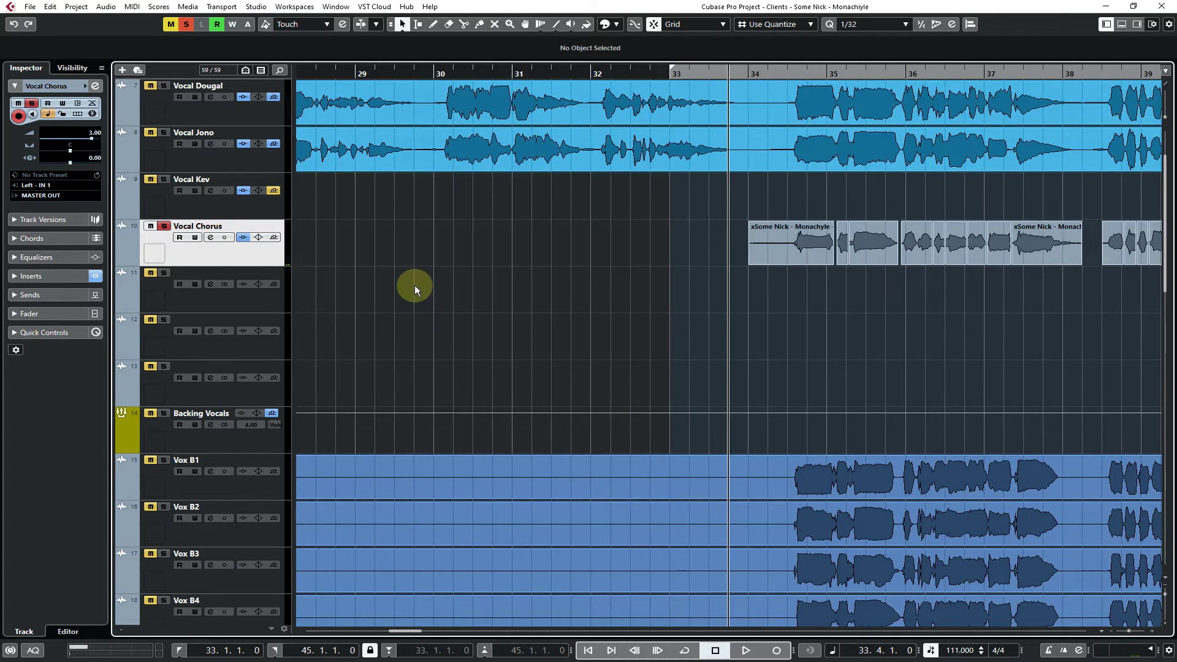
pyautogui.hotkey('shift', 'h')
pyautogui.hotkey('shift', 'h')
pyautogui.hotkey('shift', 'h')
pyautogui.hotkey('shift', 'h')
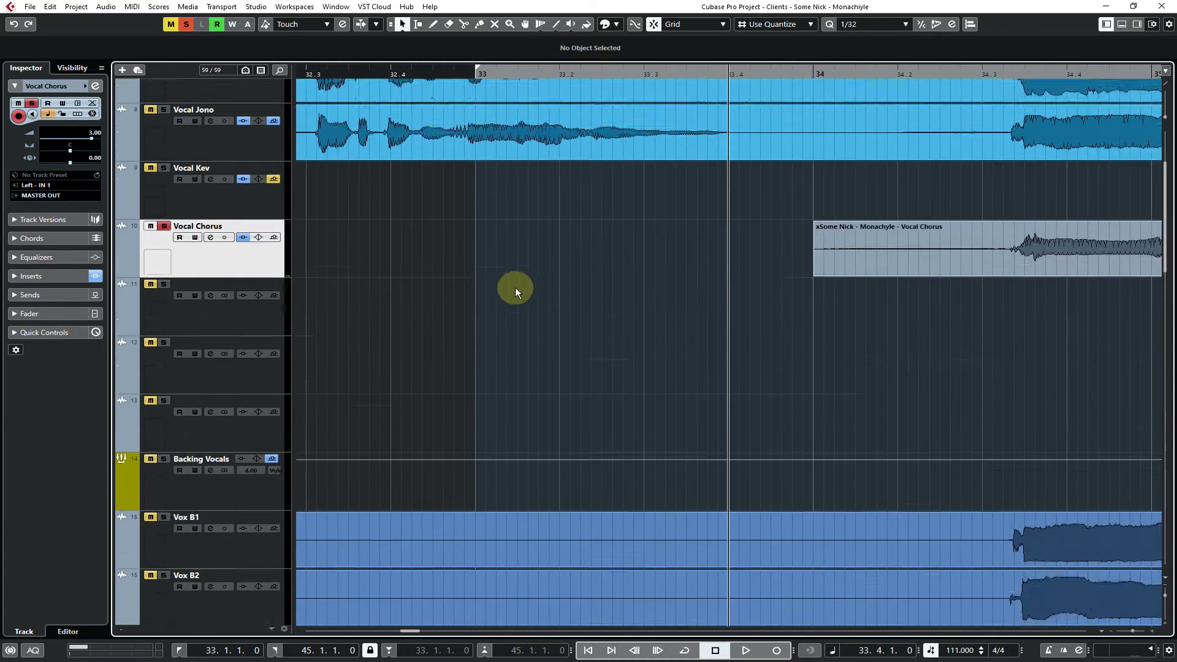
pyautogui.scroll(3, 959, 380)
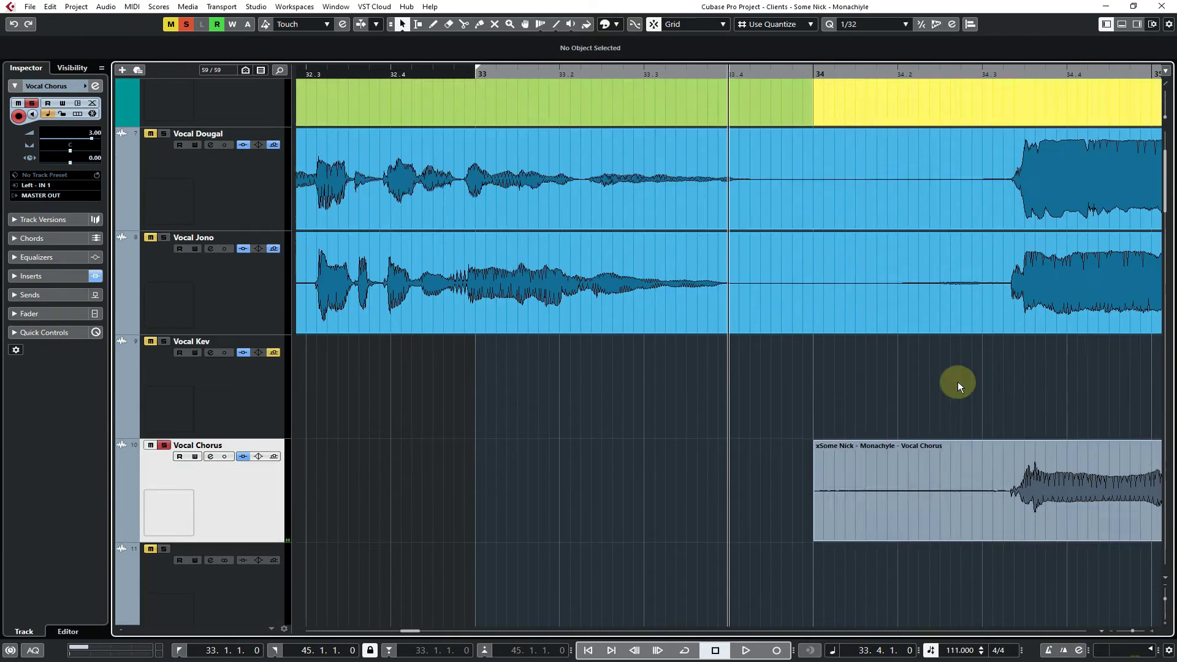
pyautogui.moveTo(652, 71); pyautogui.dragTo(654, 85)
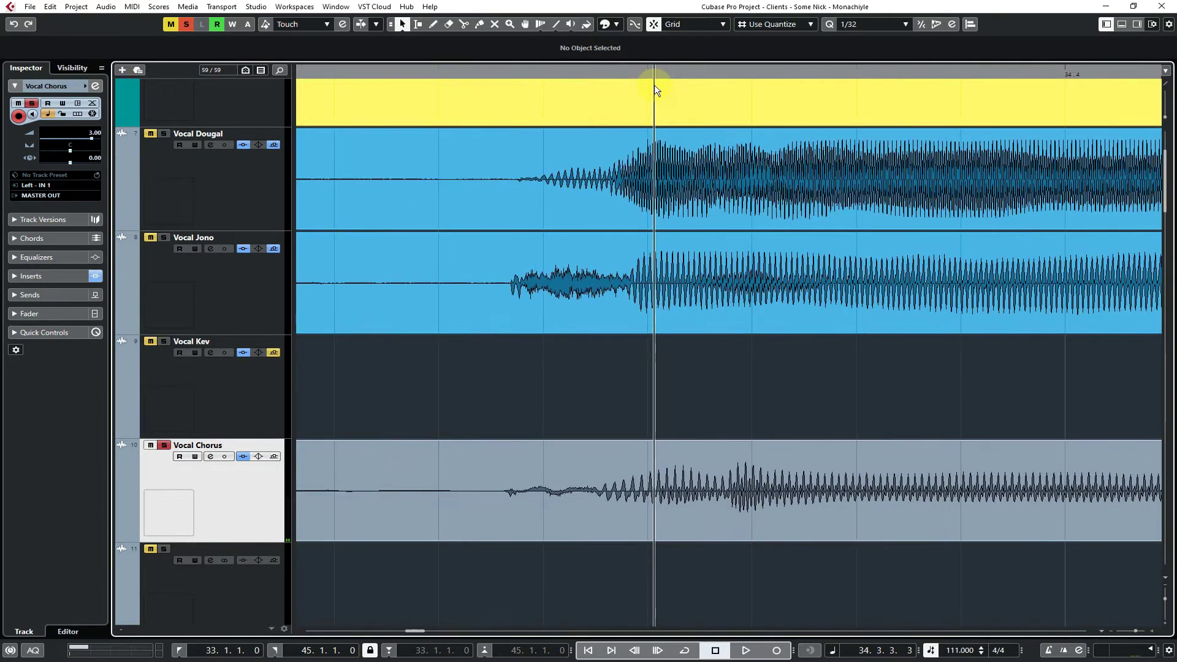
pyautogui.moveTo(651, 486); pyautogui.dragTo(655, 204)
pyautogui.hotkey('ctrl', 'z')
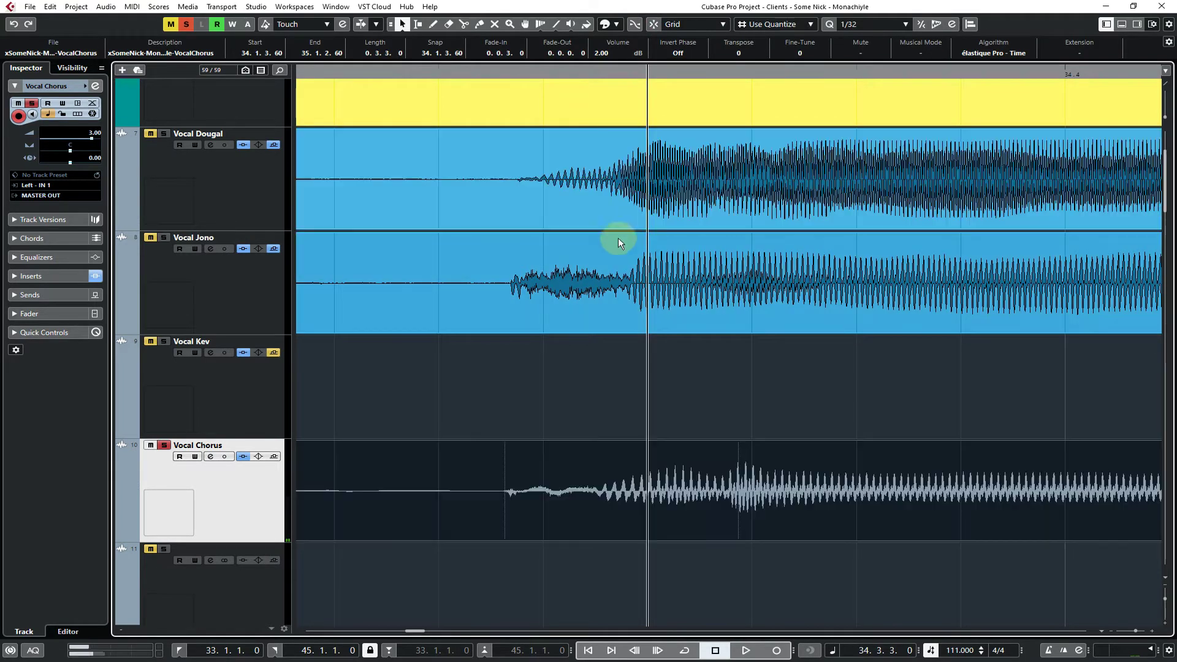
# Solo Vocal Dougal together with Vocal Chorus and play the first phrase's onset from just after 34.3 to compare timing
pyautogui.press('space')
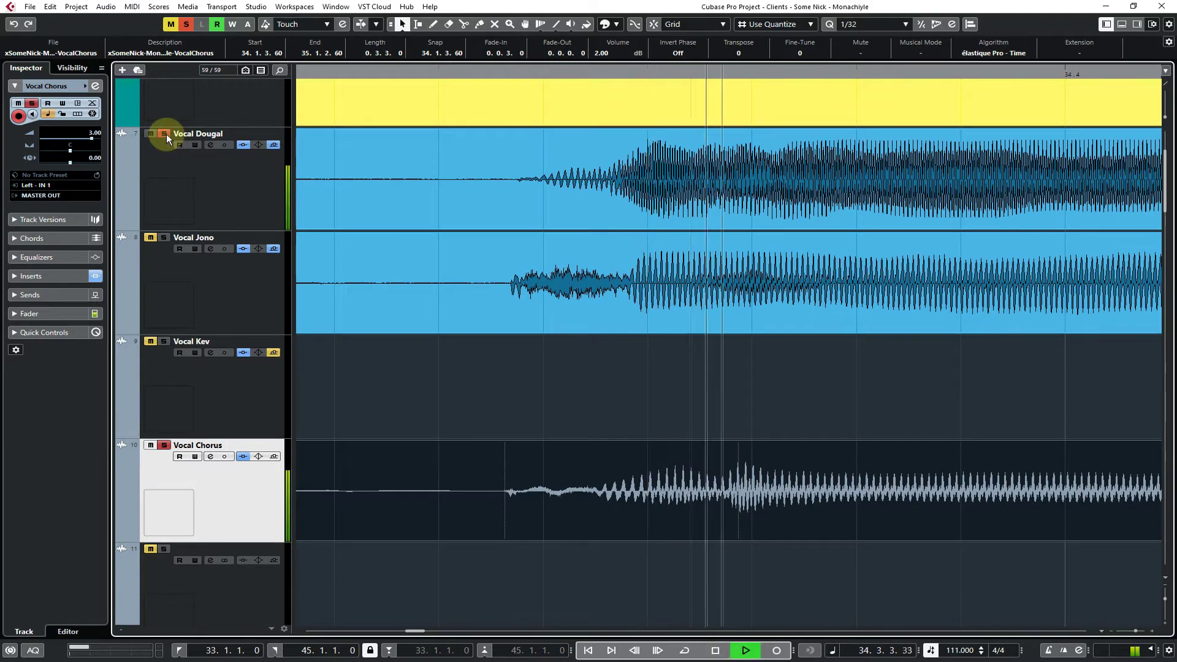
pyautogui.click(415, 73)
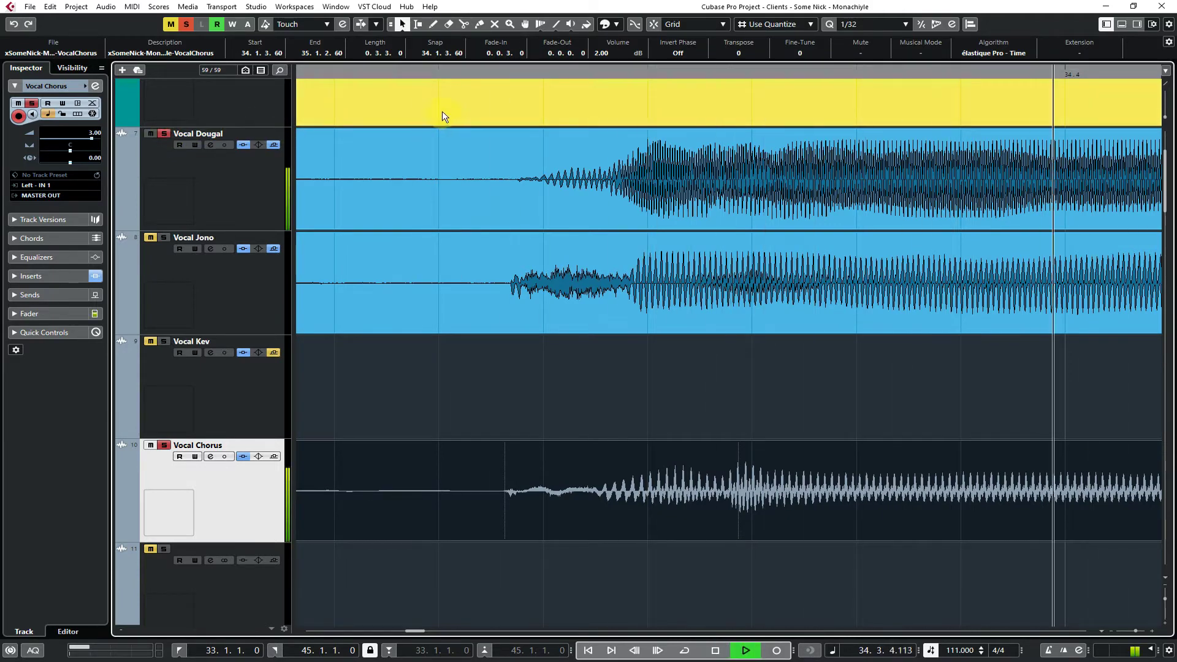
pyautogui.press('space')
pyautogui.moveTo(388, 73); pyautogui.dragTo(263, 87)
pyautogui.press('space')
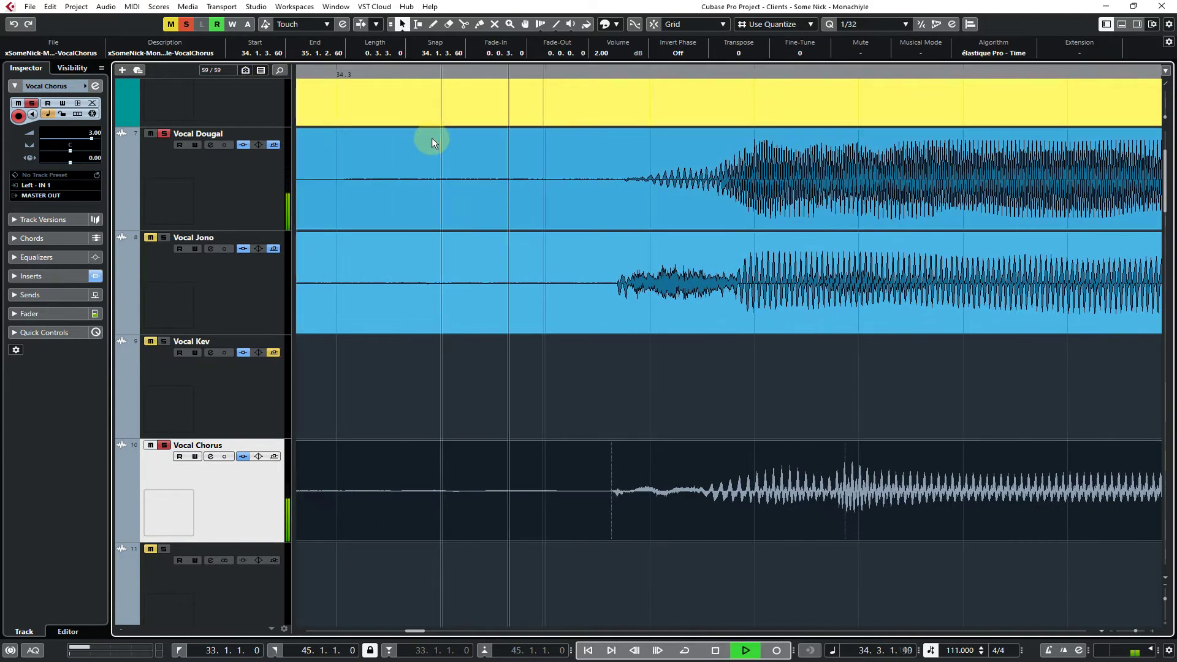
pyautogui.press('space')
# Nudge the first phrase's Vocal Chorus clip slightly later to start at 34.1.3.68 and play it with Vocal Dougal
pyautogui.moveTo(700, 479); pyautogui.dragTo(708, 482)
pyautogui.press('space')
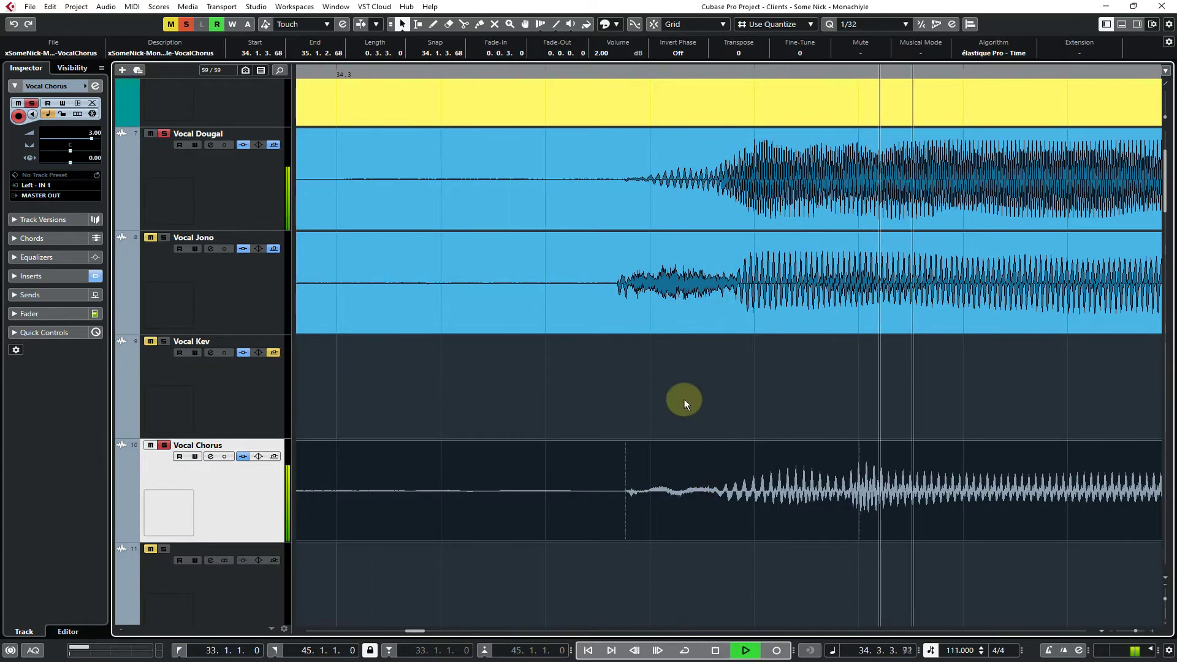
pyautogui.press('space')
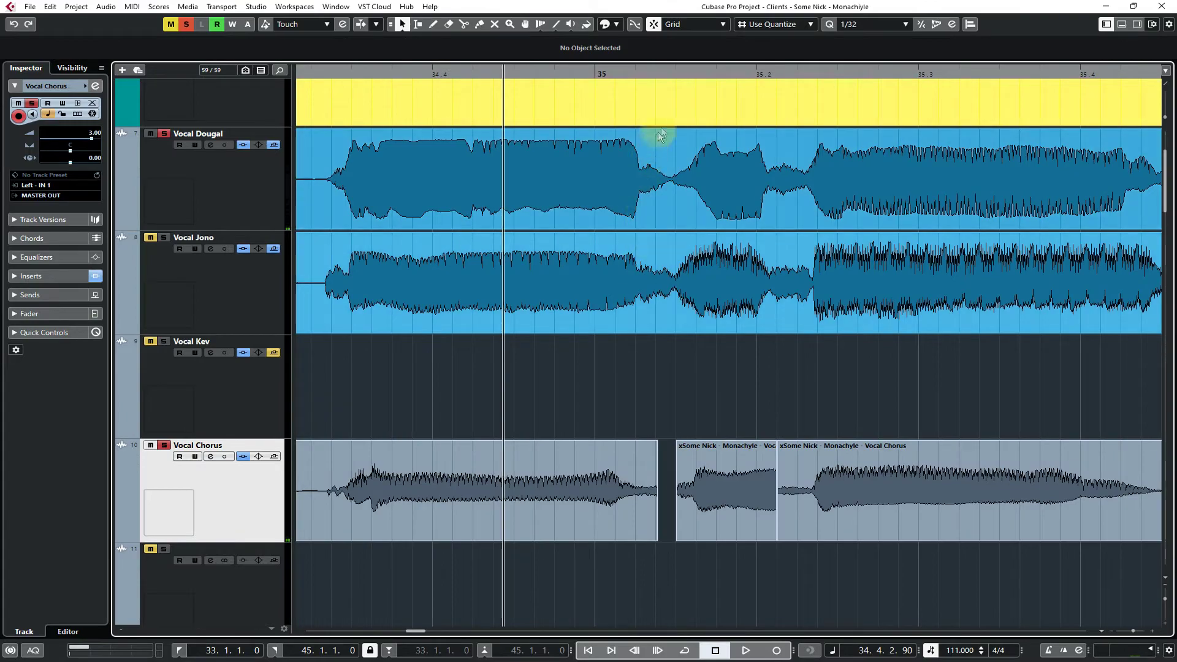
# Close the gap between the first and second Vocal Chorus clips by extending the second clip's start and setting the boundary at 35.1.2.0
pyautogui.moveTo(661, 72); pyautogui.dragTo(665, 99)
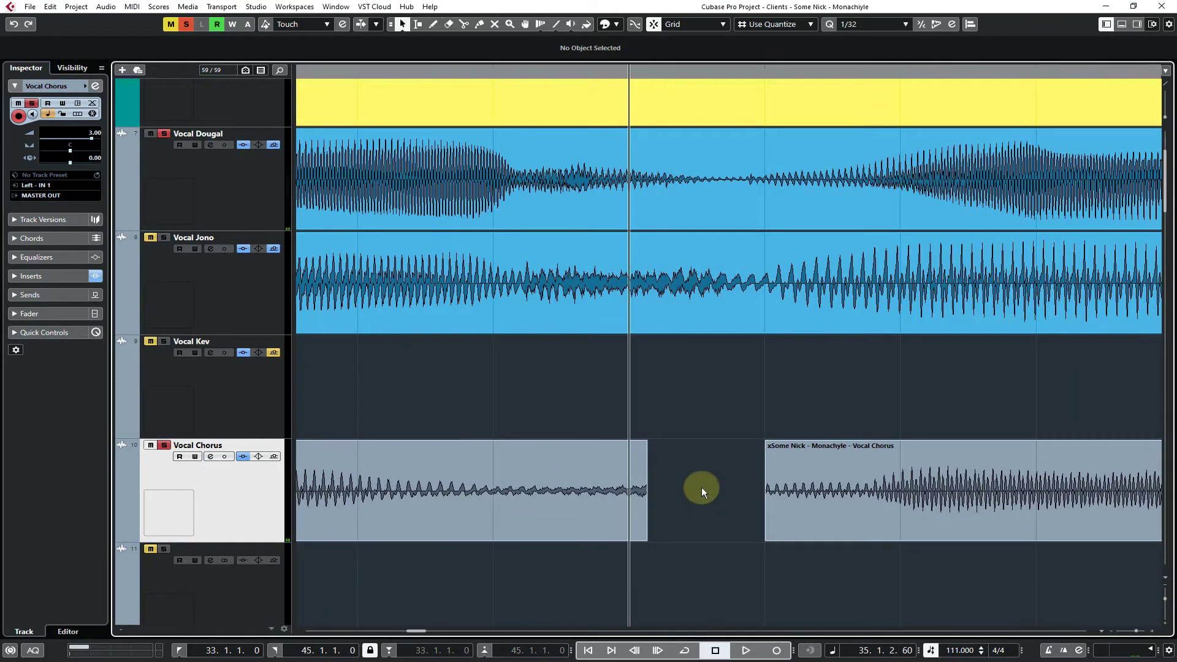
pyautogui.moveTo(765, 541); pyautogui.dragTo(519, 524)
pyautogui.moveTo(645, 540); pyautogui.dragTo(505, 539)
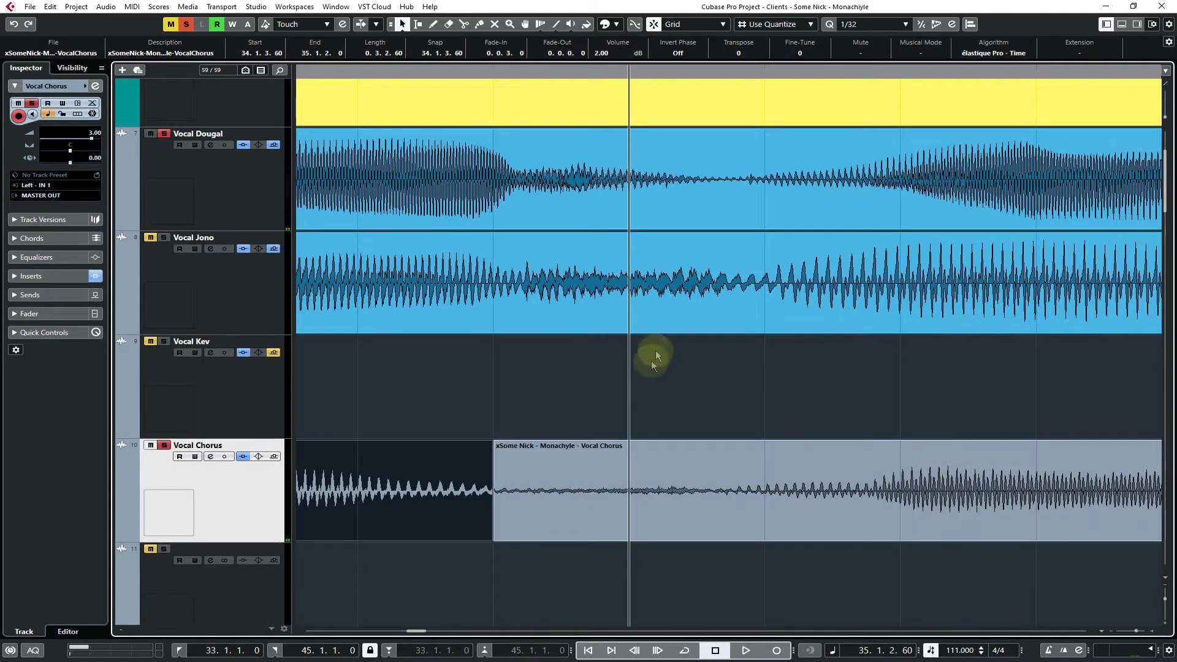
# Set the quantize value to 1/128 and crossfade the first two Vocal Chorus clips from 35.1.2.90 to 35.1.2.105
pyautogui.click(849, 23)
pyautogui.click(877, 142)
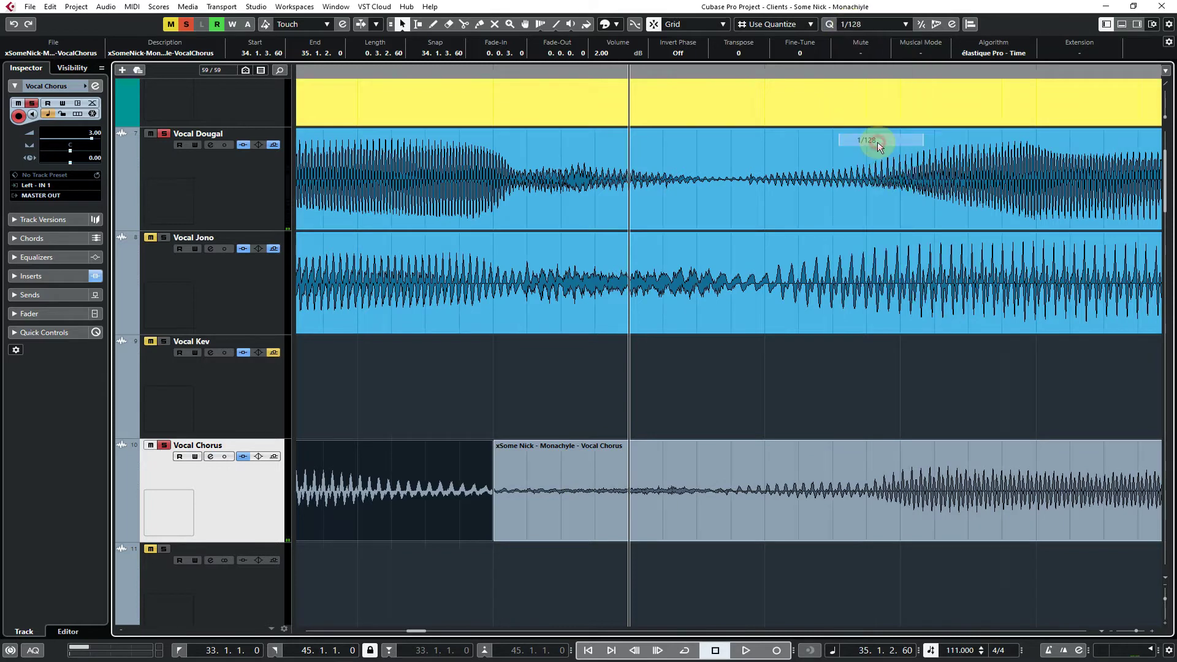
pyautogui.click(569, 394)
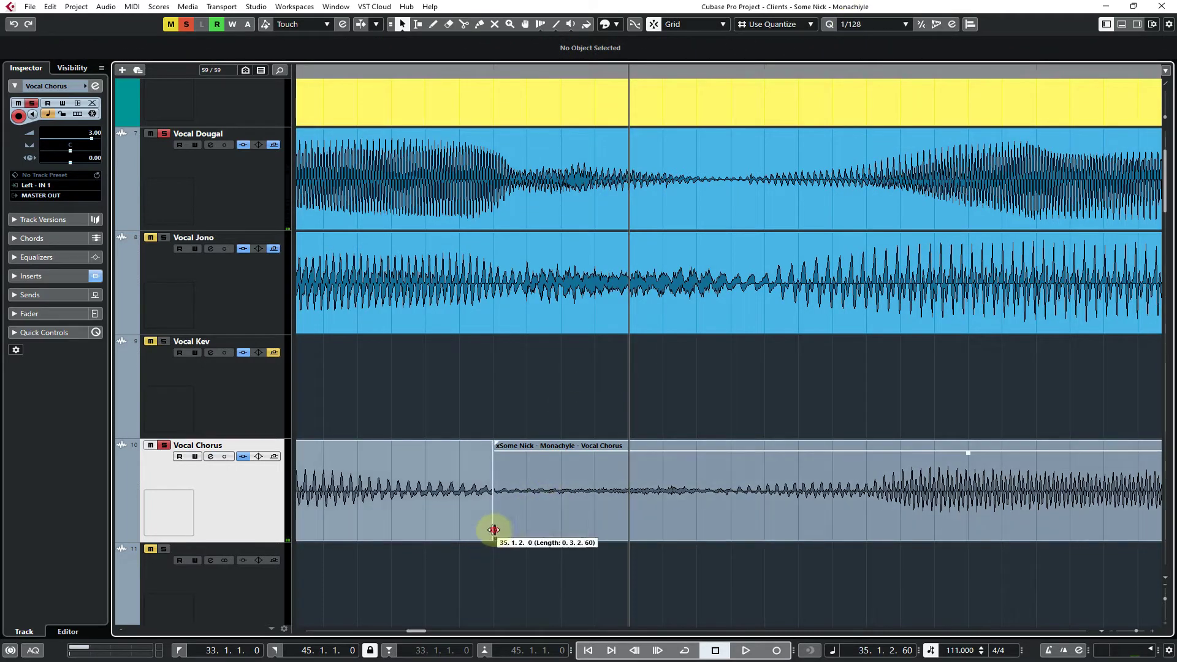
pyautogui.moveTo(494, 530); pyautogui.dragTo(520, 531)
pyautogui.click(502, 495)
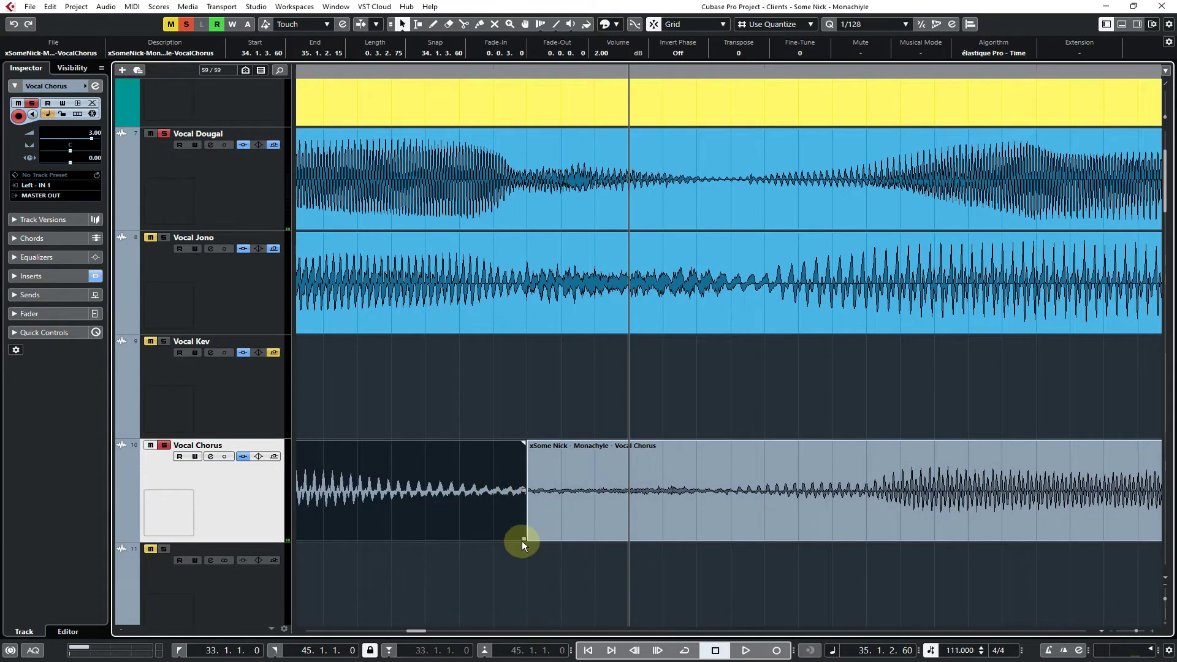
pyautogui.moveTo(523, 538)
pyautogui.mouseDown()
pyautogui.moveTo(677, 539)
pyautogui.moveTo(719, 526)
pyautogui.moveTo(738, 538)
pyautogui.moveTo(709, 531)
pyautogui.moveTo(755, 516)
pyautogui.mouseUp()
pyautogui.press('x')
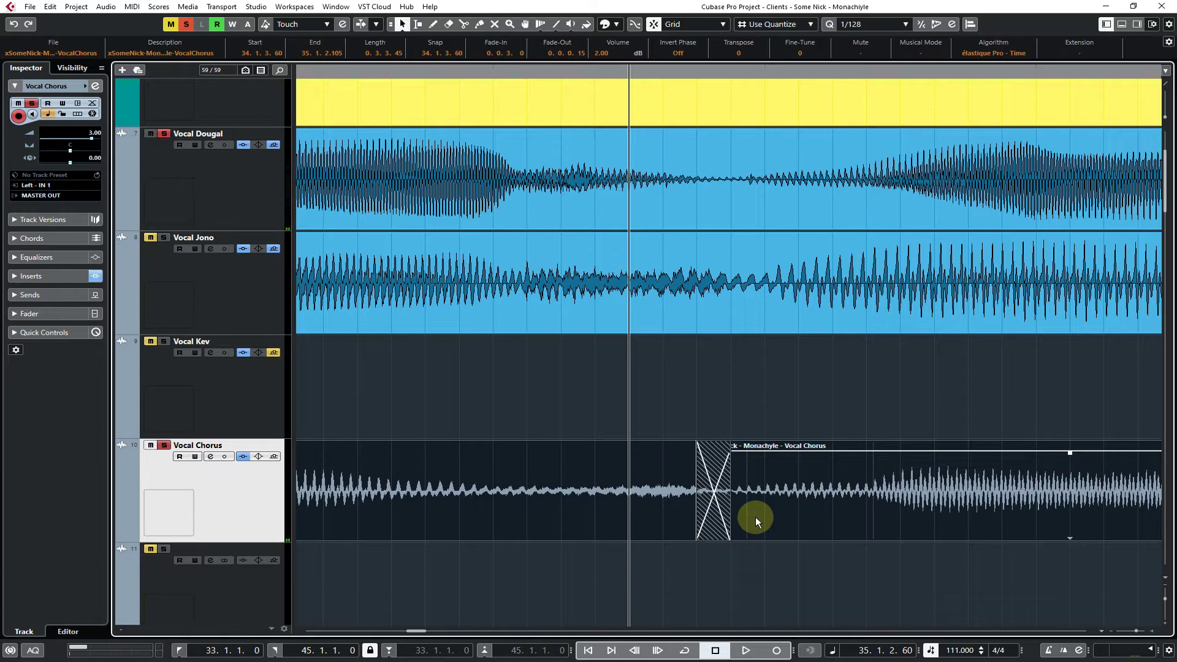
# Play the new crossfade, taking Vocal Dougal out of solo to hear Vocal Chorus alone
pyautogui.press('space')
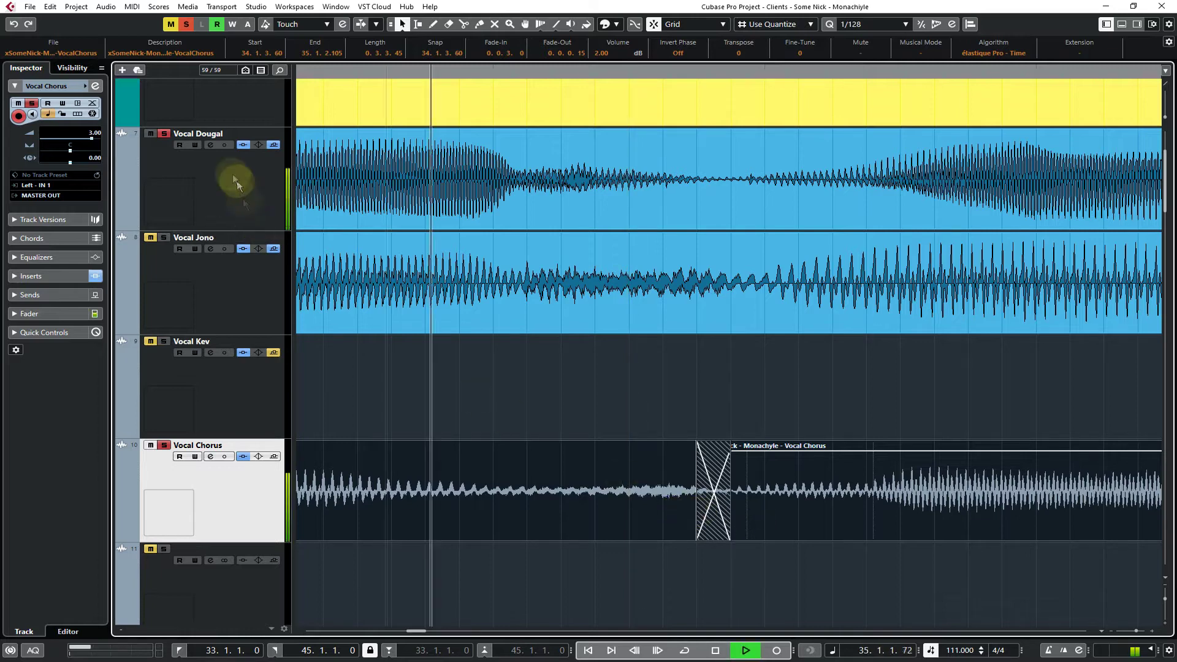
pyautogui.press('space')
pyautogui.click(163, 133)
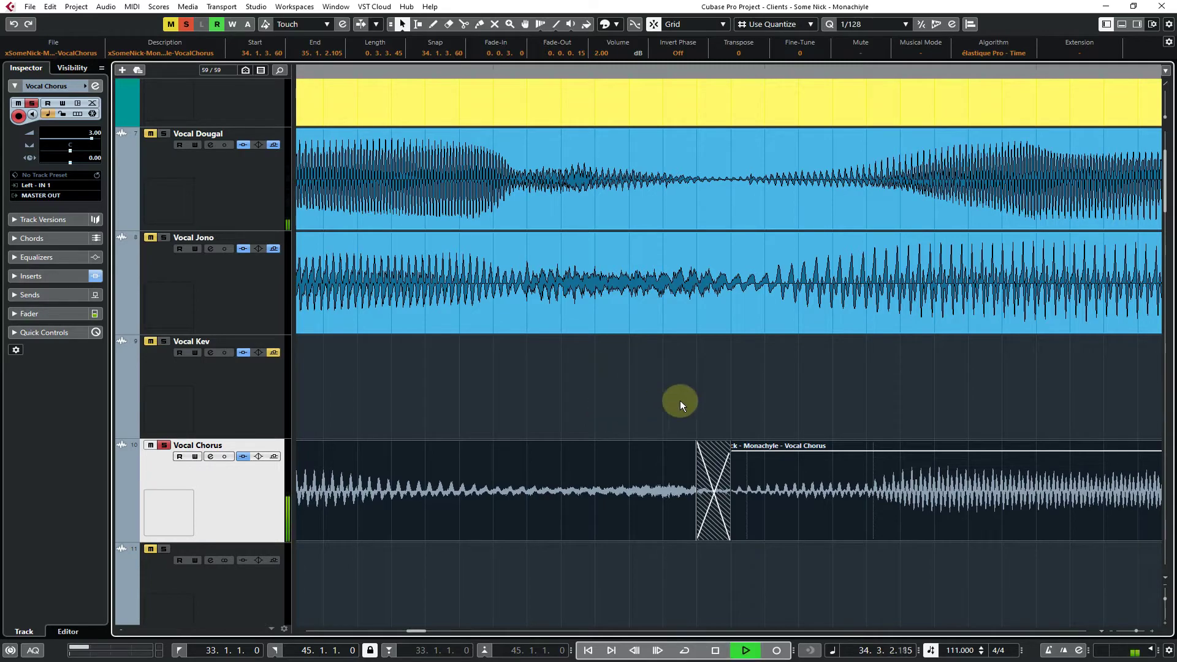
pyautogui.press('space')
# Shift the third Vocal Chorus clip slightly earlier to match the Vocal Dougal onset after 35.2 and trim its start to 35.2.2.21
pyautogui.moveTo(767, 397); pyautogui.dragTo(820, 398)
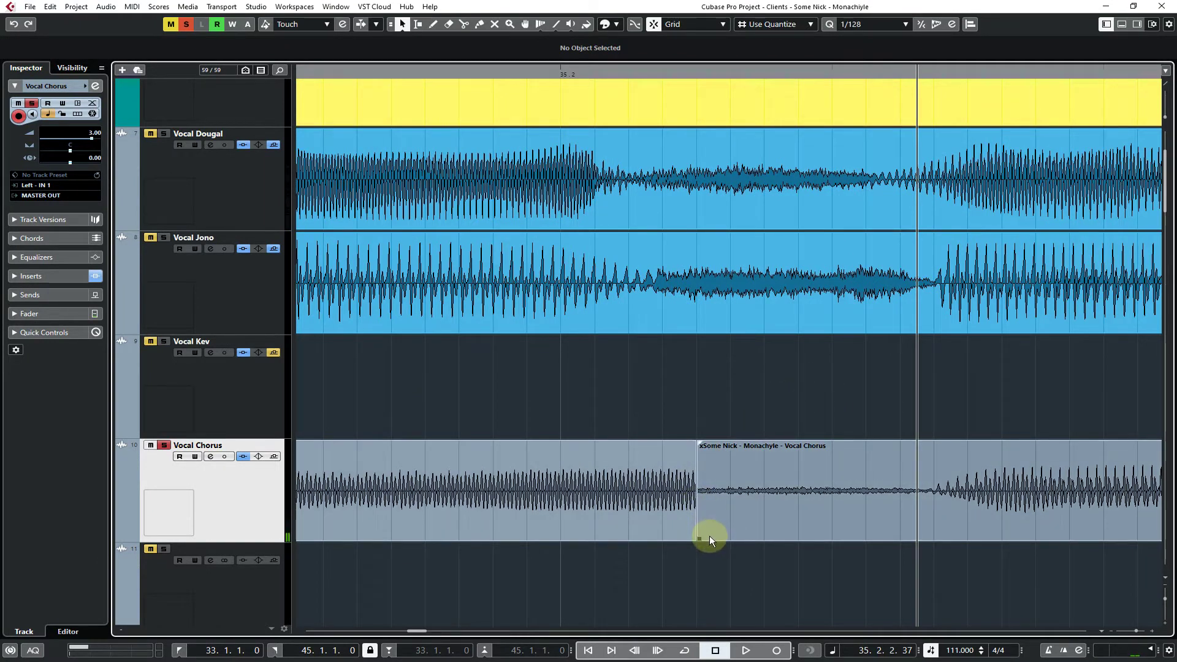
pyautogui.moveTo(697, 538); pyautogui.dragTo(639, 536)
pyautogui.click(660, 167)
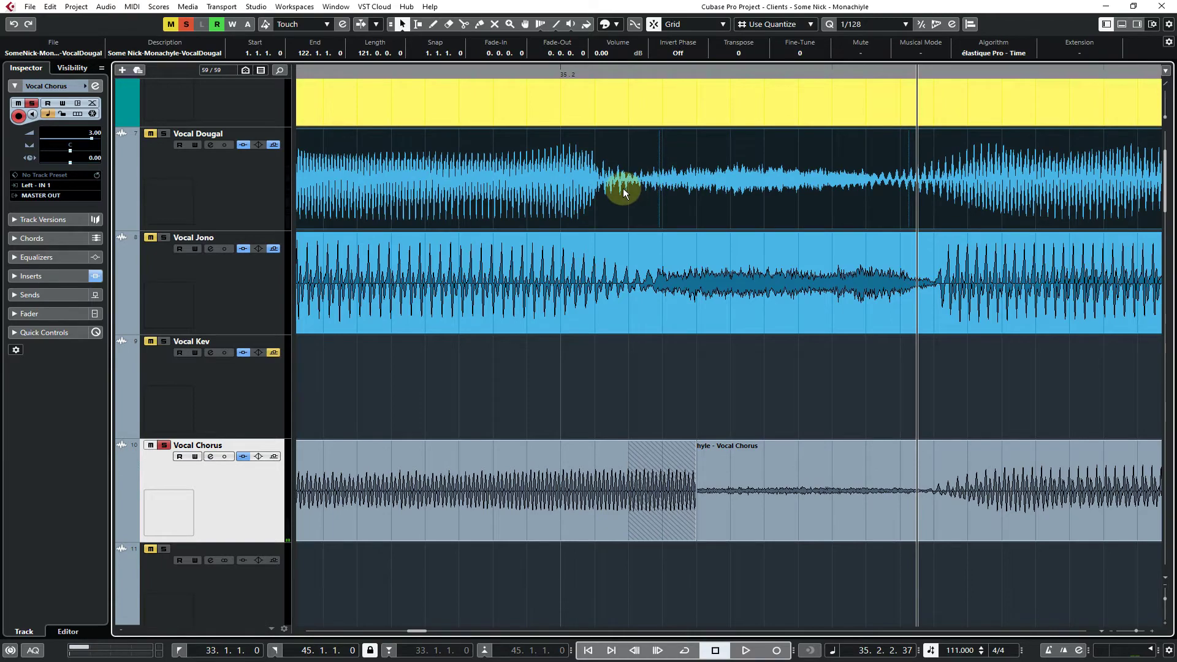
pyautogui.moveTo(988, 393); pyautogui.dragTo(1012, 403)
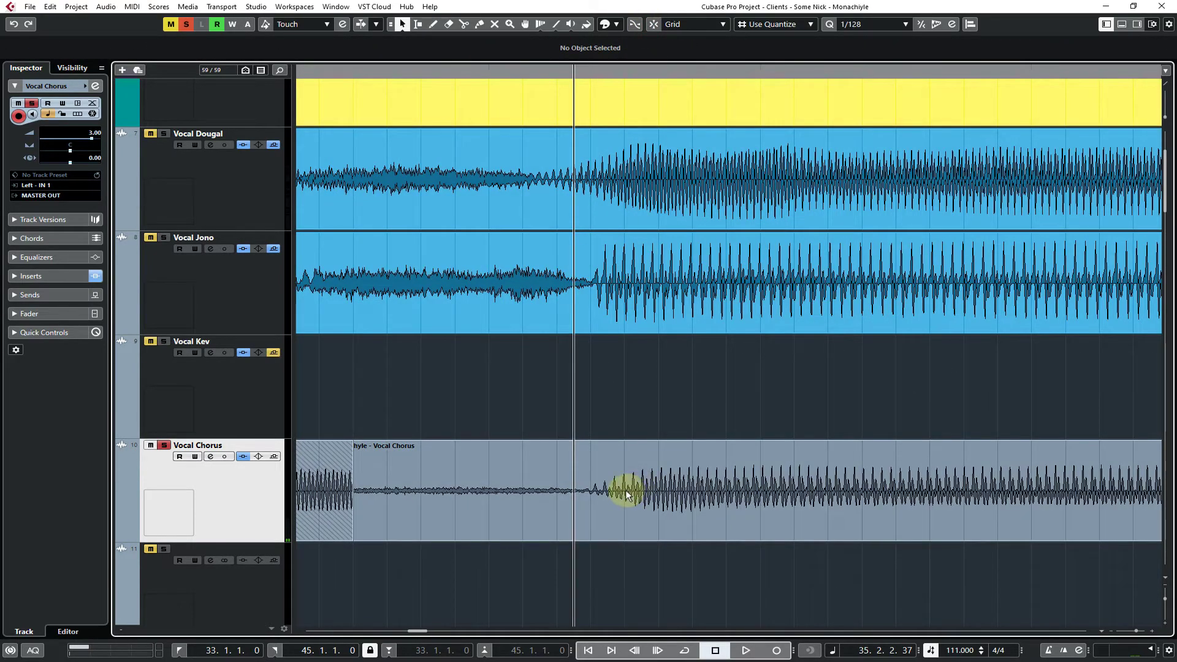
pyautogui.moveTo(626, 493); pyautogui.dragTo(602, 476)
pyautogui.moveTo(453, 357); pyautogui.dragTo(583, 375)
pyautogui.click(663, 506)
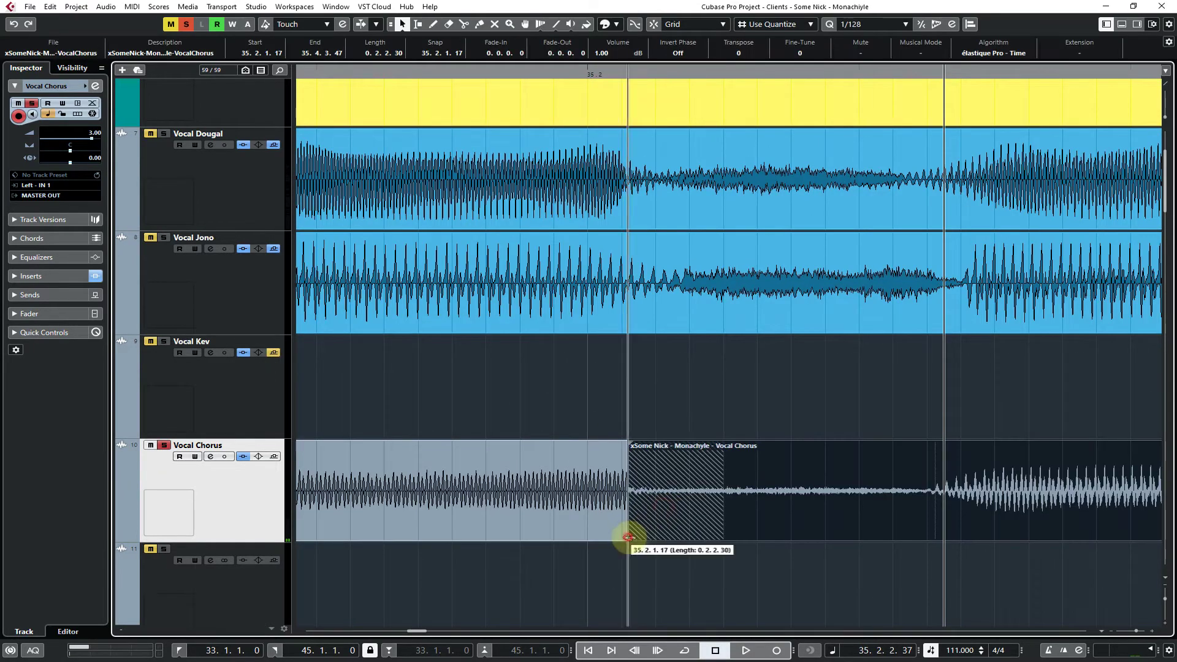
pyautogui.moveTo(628, 537); pyautogui.dragTo(908, 528)
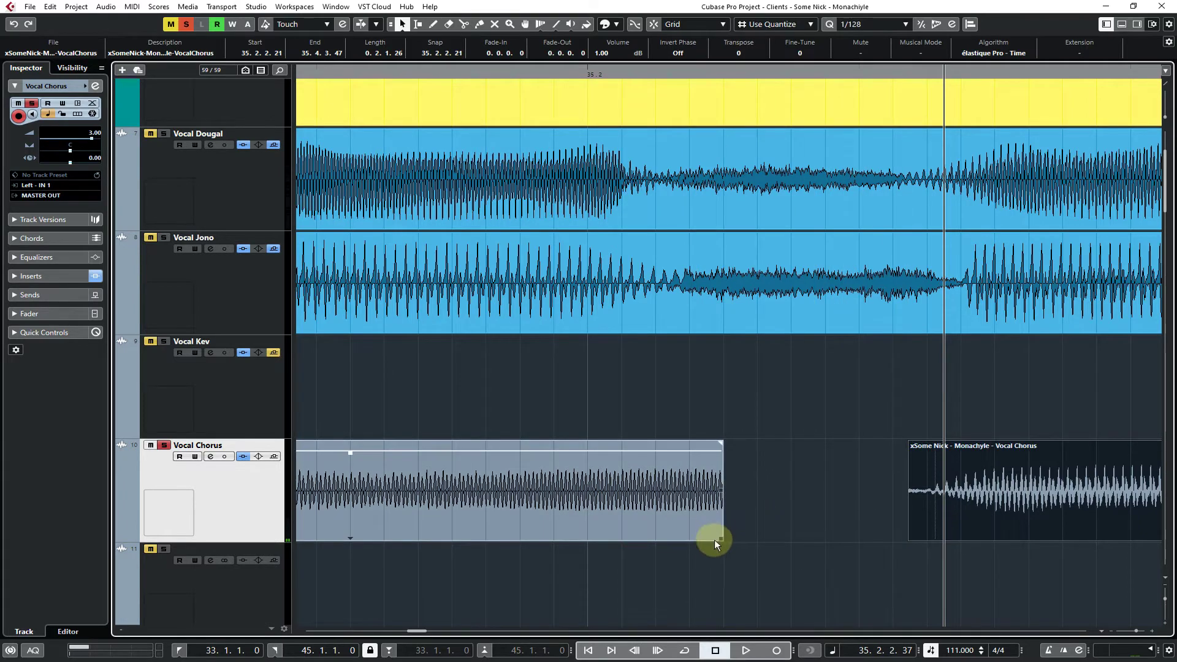
# Extend the second Vocal Chorus clip's end to 35.2.2.73, underneath the start of the third clip
pyautogui.moveTo(717, 539); pyautogui.dragTo(1023, 555)
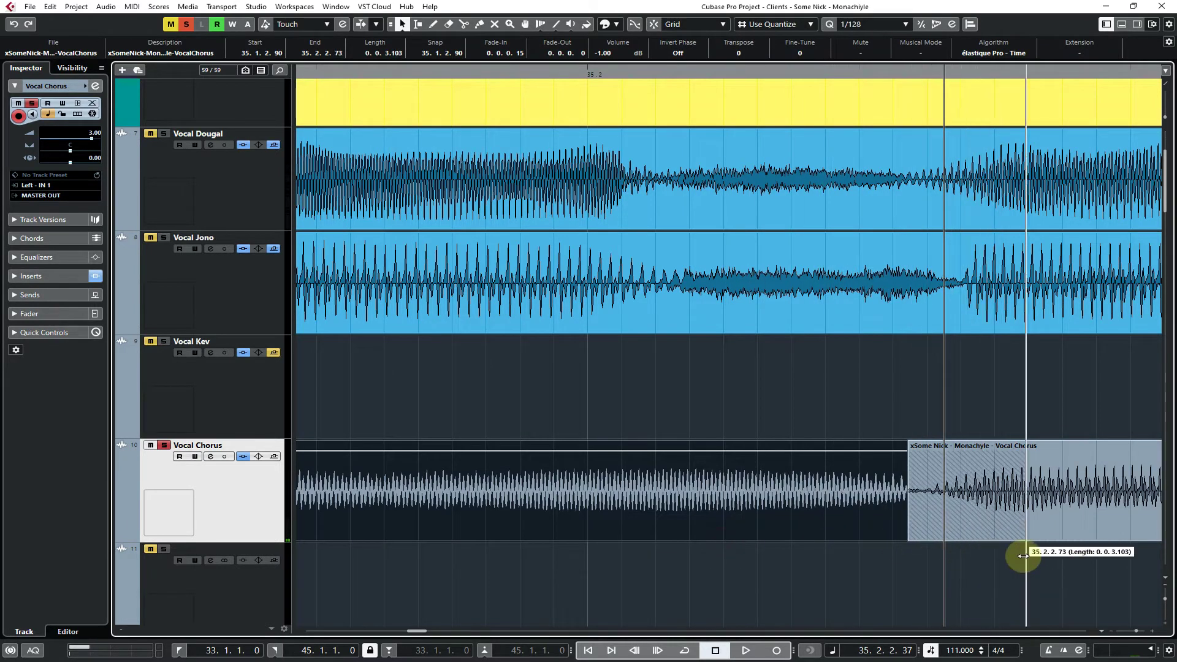
pyautogui.moveTo(636, 472); pyautogui.dragTo(613, 484)
pyautogui.moveTo(441, 372); pyautogui.dragTo(958, 387)
pyautogui.moveTo(1001, 487); pyautogui.dragTo(987, 465)
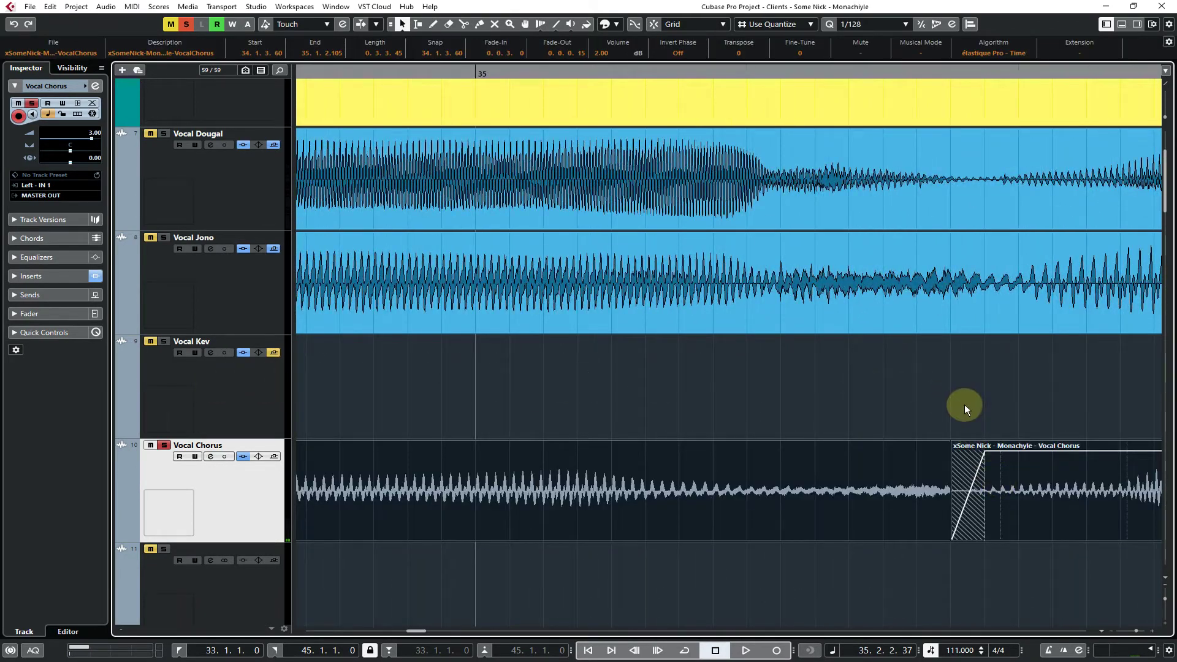
pyautogui.click(1033, 405)
pyautogui.moveTo(1033, 402); pyautogui.dragTo(720, 447)
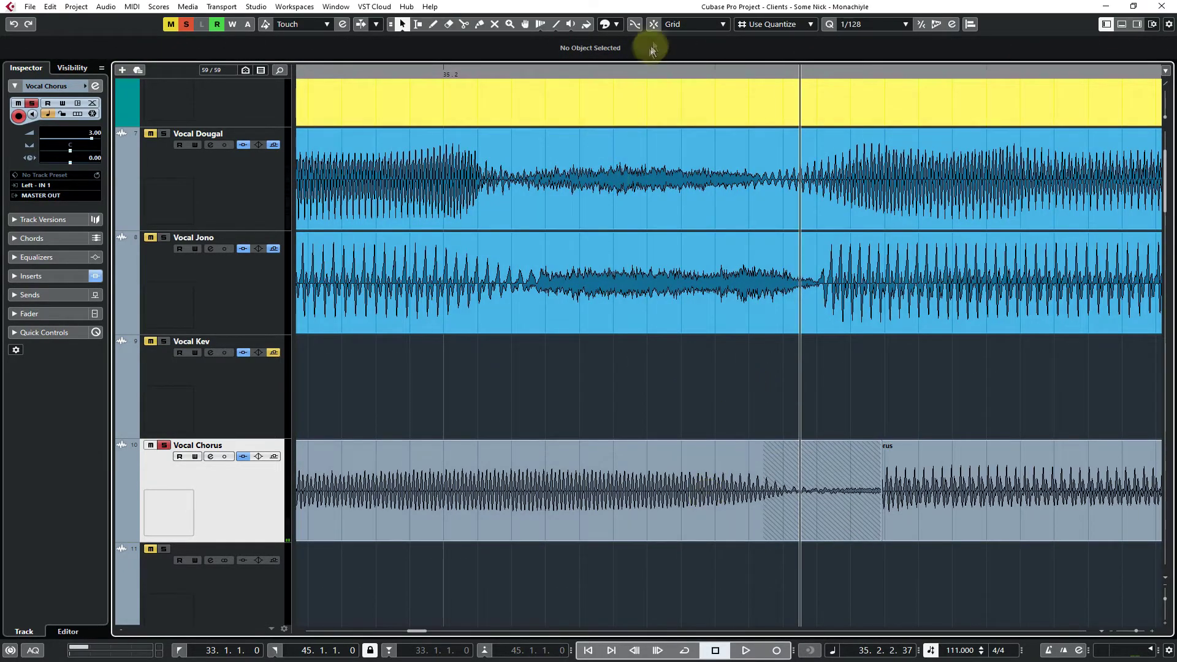
# Split the second Vocal Chorus clip just before its note decays and move the tail piece earlier to 35.1.4.105
pyautogui.press('3')
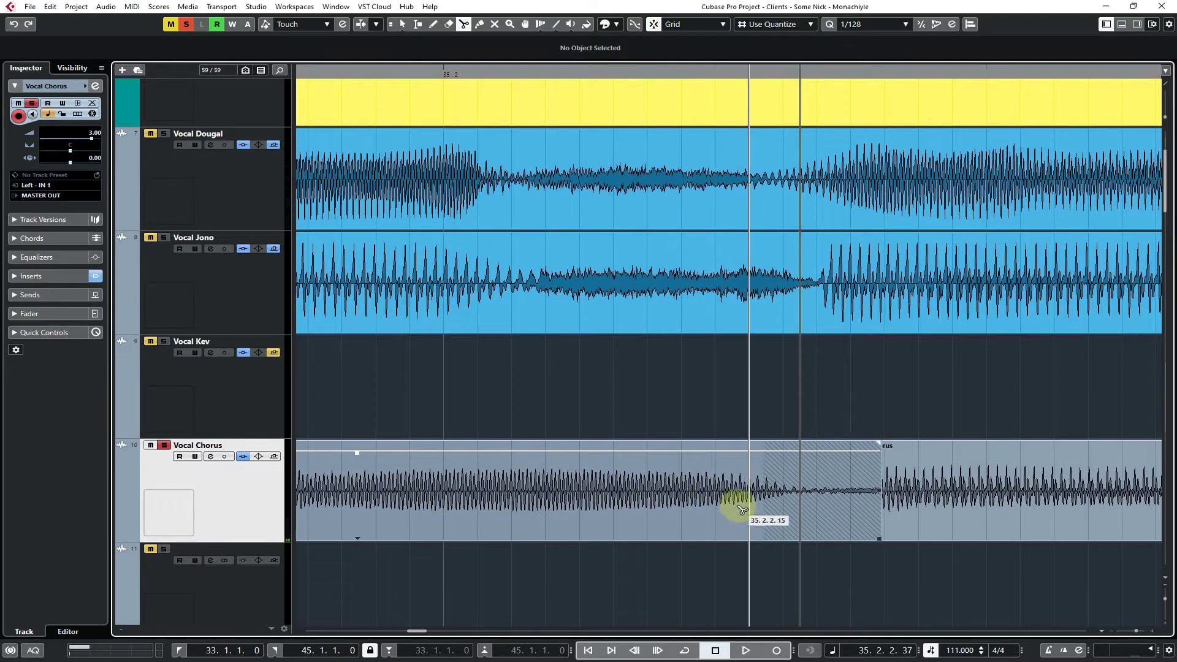
pyautogui.click(688, 500)
pyautogui.press('1')
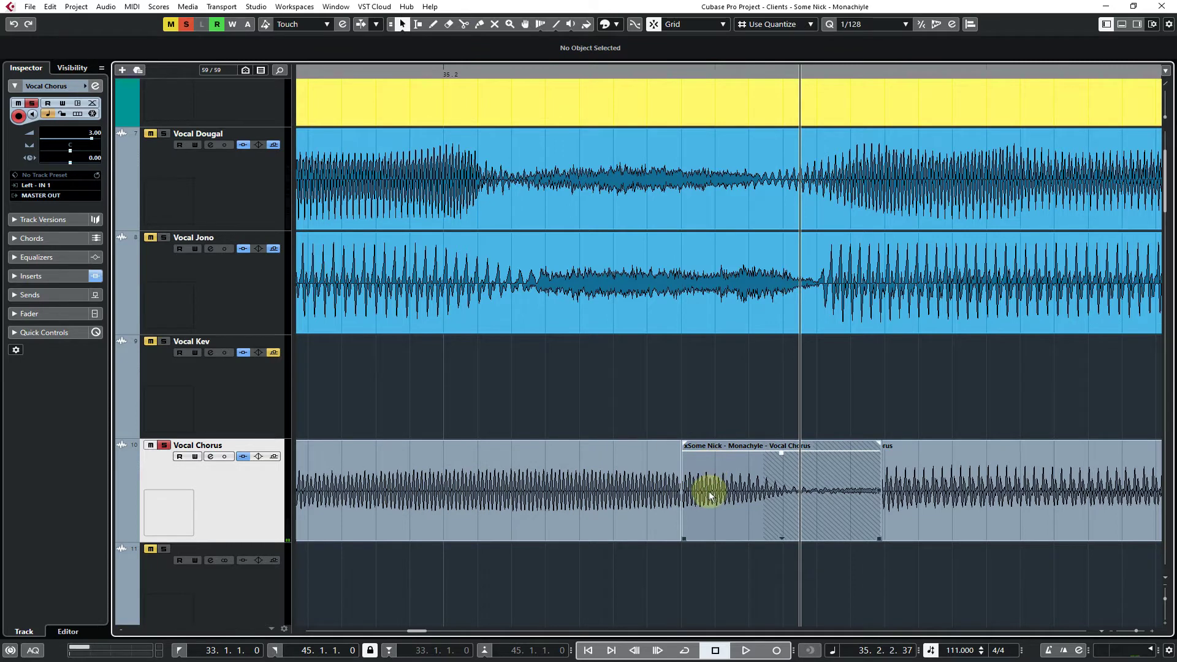
pyautogui.moveTo(708, 491); pyautogui.dragTo(493, 476)
# Play the second phrase from 35.1.3.0 to judge the repositioned tail piece
pyautogui.moveTo(417, 389)
pyautogui.mouseDown()
pyautogui.moveTo(261, 395)
pyautogui.moveTo(429, 395)
pyautogui.mouseUp()
pyautogui.press('space')
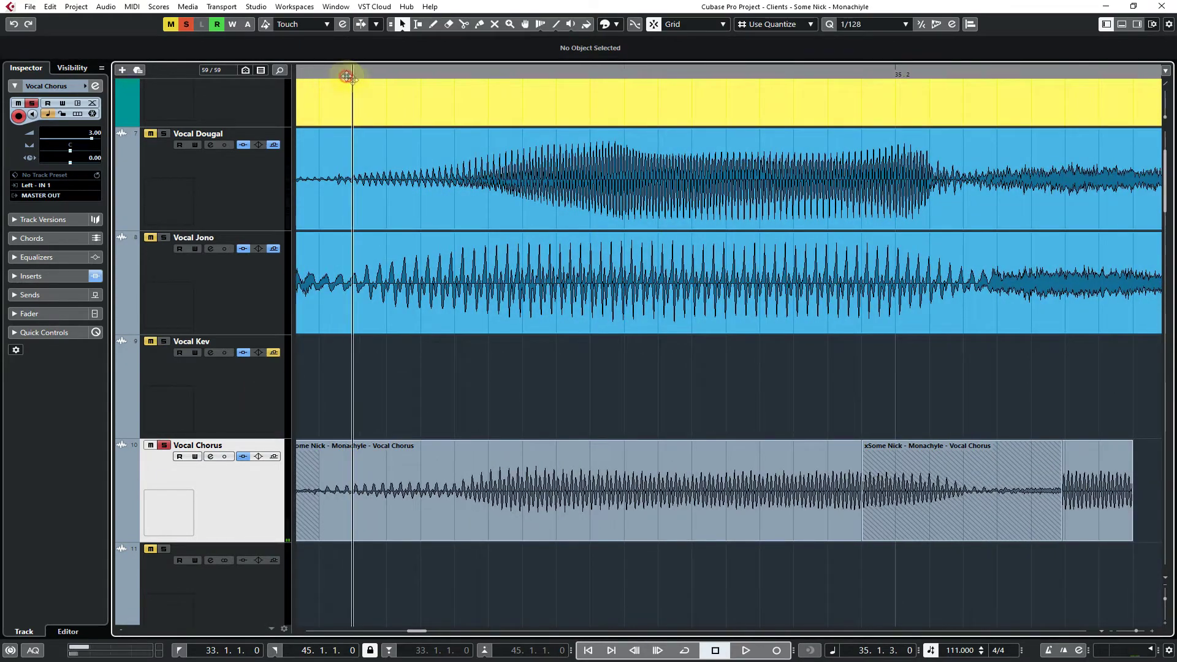
pyautogui.press('space')
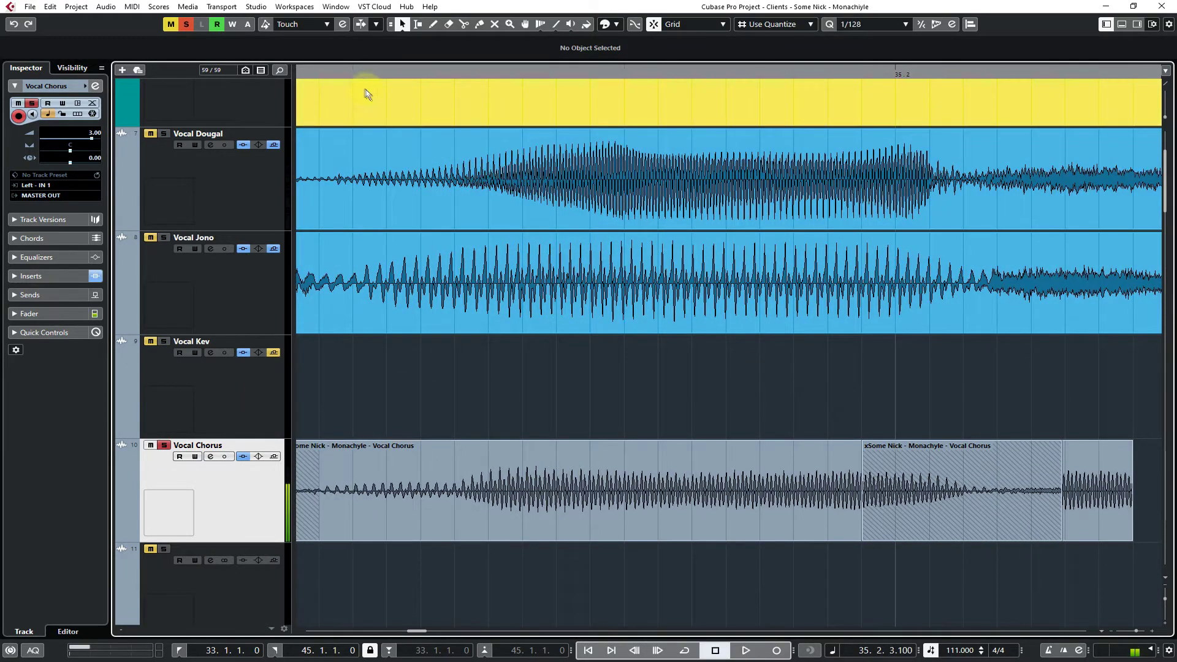
pyautogui.click(353, 73)
pyautogui.press('space')
pyautogui.press('space')
# Move the tail piece up to the Vocal Kev track and play the second phrase on Vocal Chorus without it
pyautogui.moveTo(914, 494); pyautogui.dragTo(899, 420)
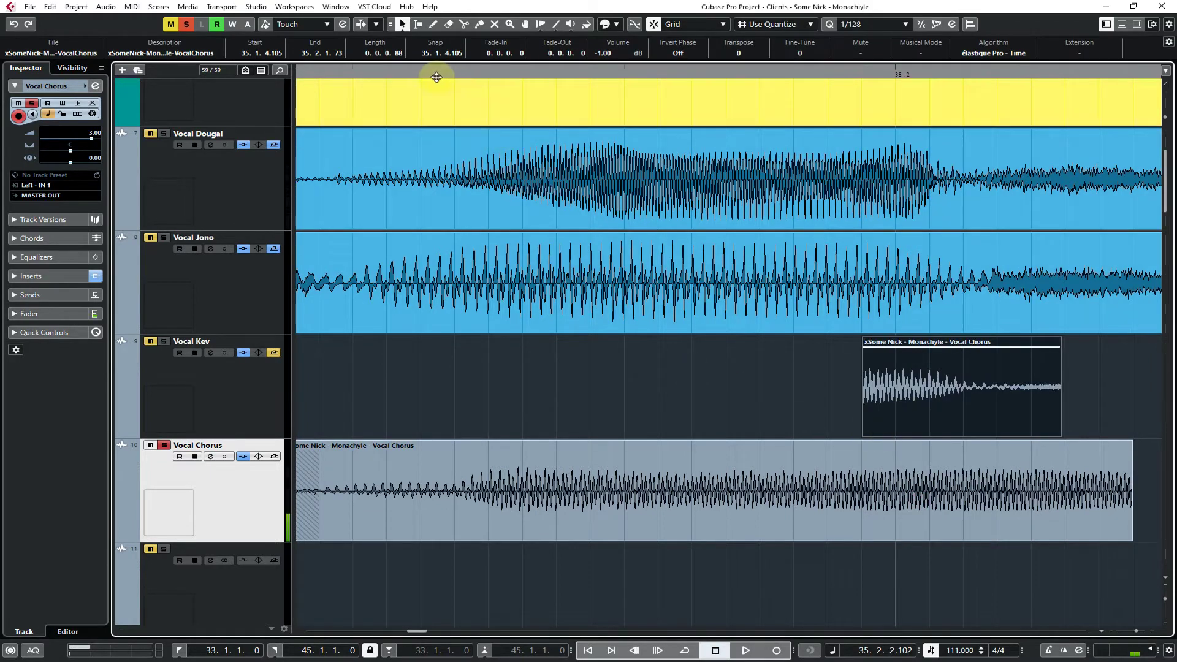
pyautogui.click(431, 72)
pyautogui.press('space')
pyautogui.press('space')
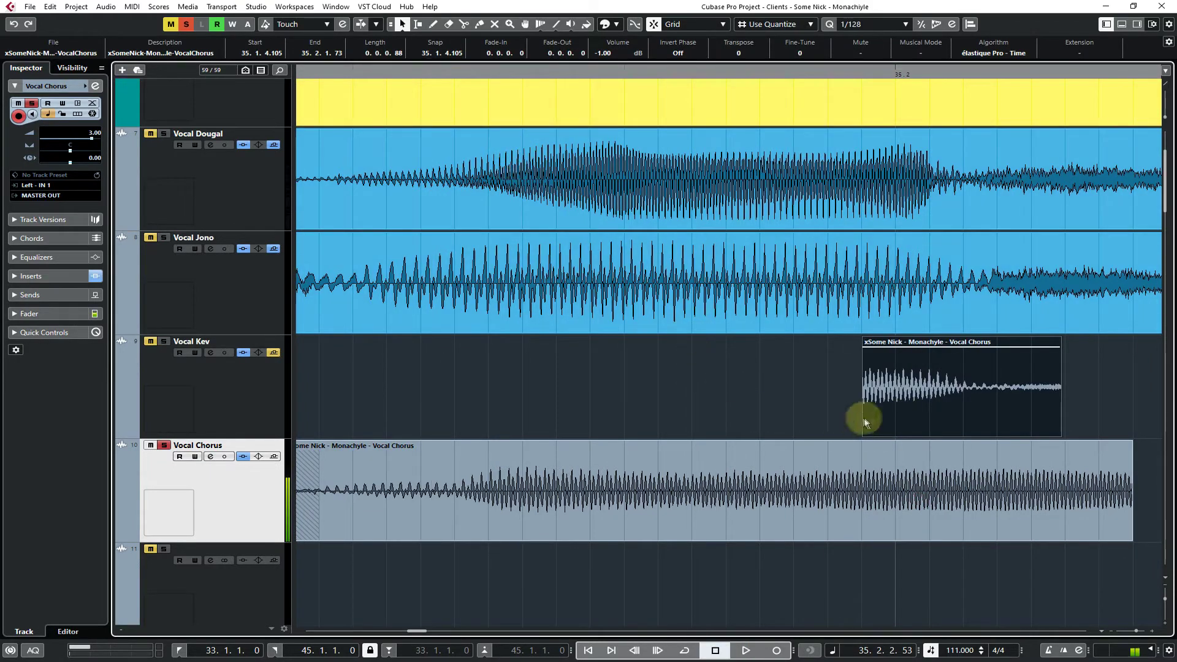
# Shift the tail piece on Vocal Kev earlier to end at 35.2.1.62 and trim its start to 35.2.1.0
pyautogui.moveTo(863, 434); pyautogui.dragTo(902, 433)
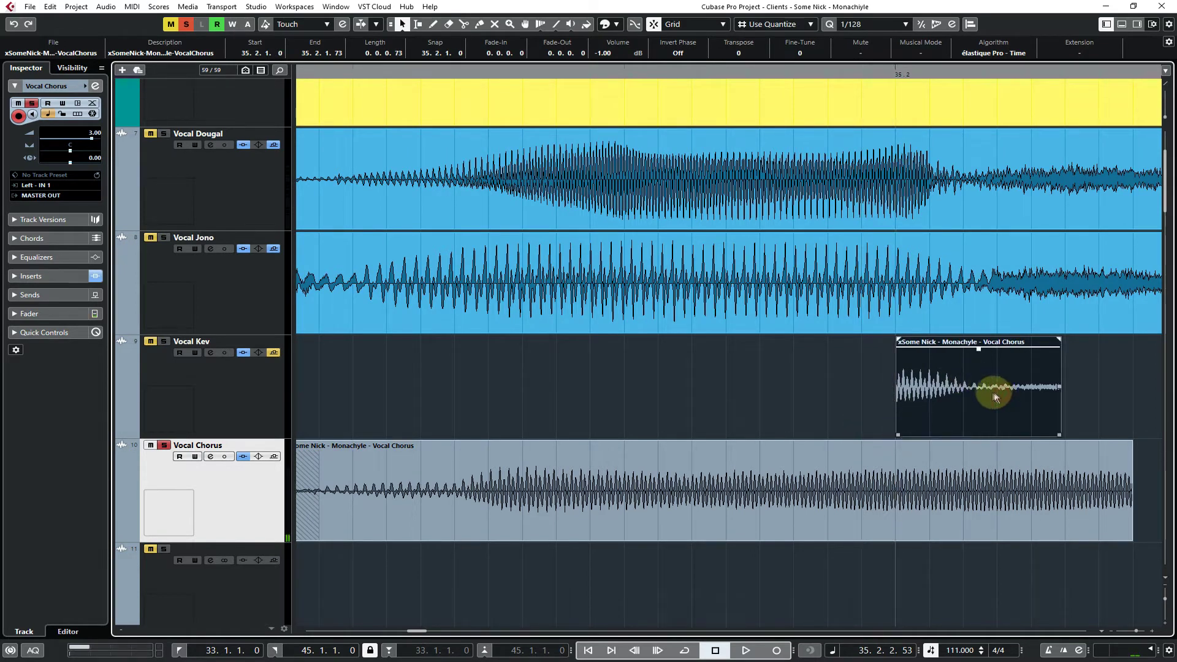
pyautogui.moveTo(994, 392); pyautogui.dragTo(969, 395)
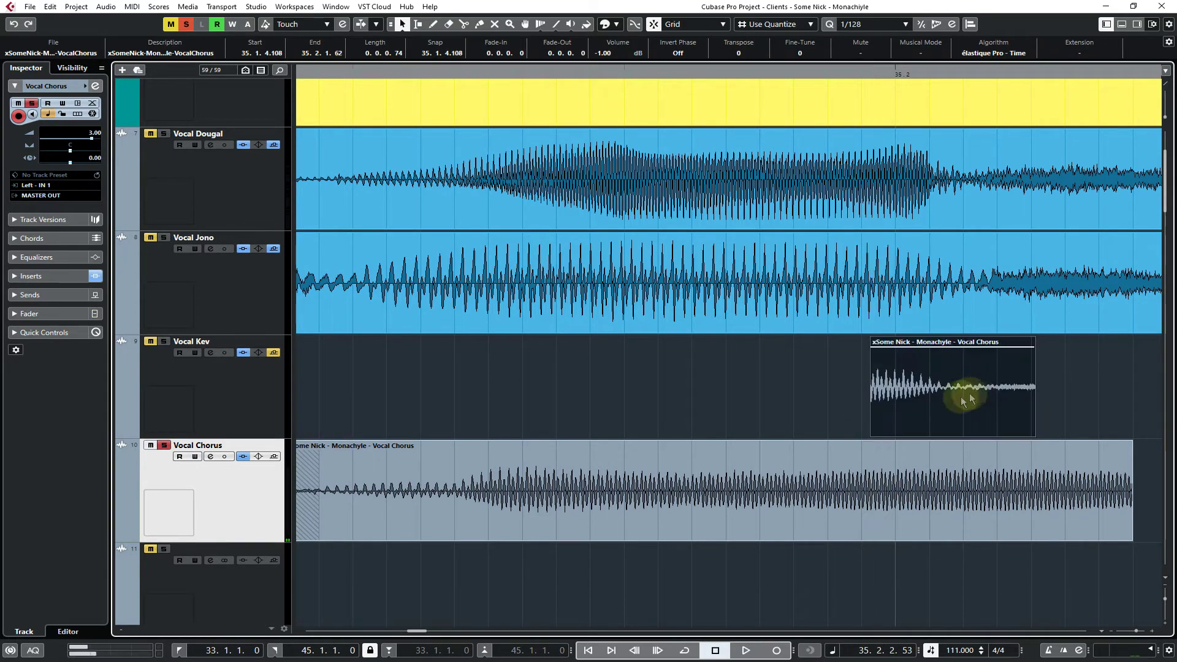
pyautogui.moveTo(871, 436); pyautogui.dragTo(890, 436)
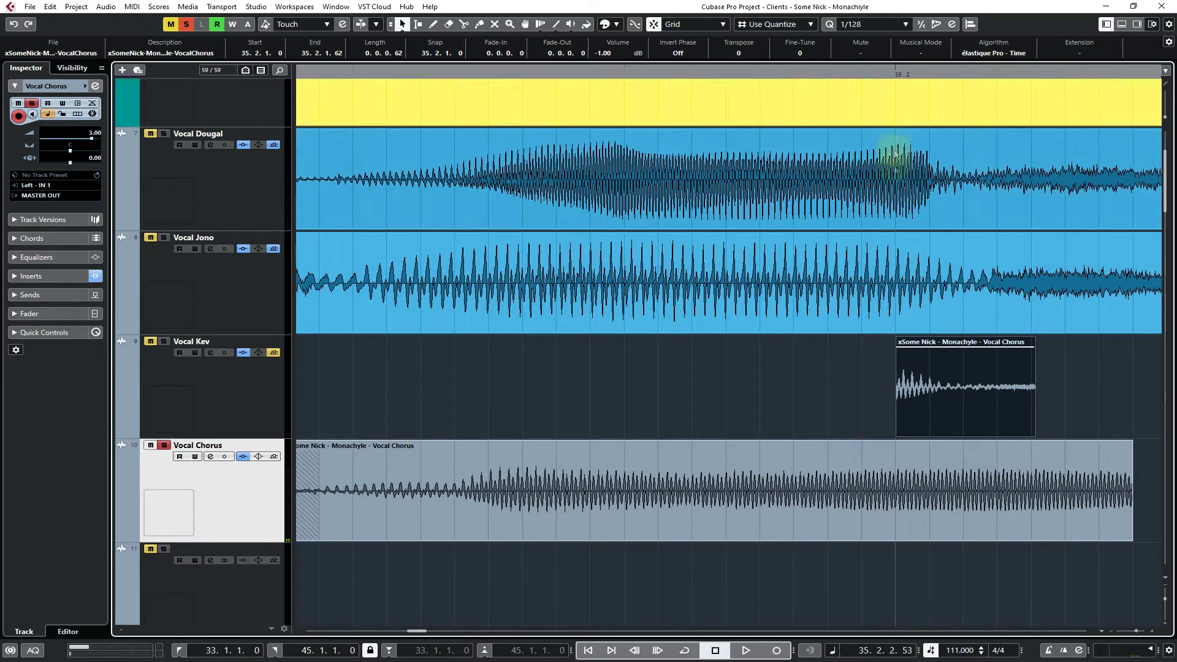
# Line up the tail piece's waveform cycles with Vocal Chorus so it runs from 35.2.1.0 to 35.2.1.63, keeping it on Vocal Kev
pyautogui.click(909, 75)
pyautogui.moveTo(910, 75); pyautogui.dragTo(910, 111)
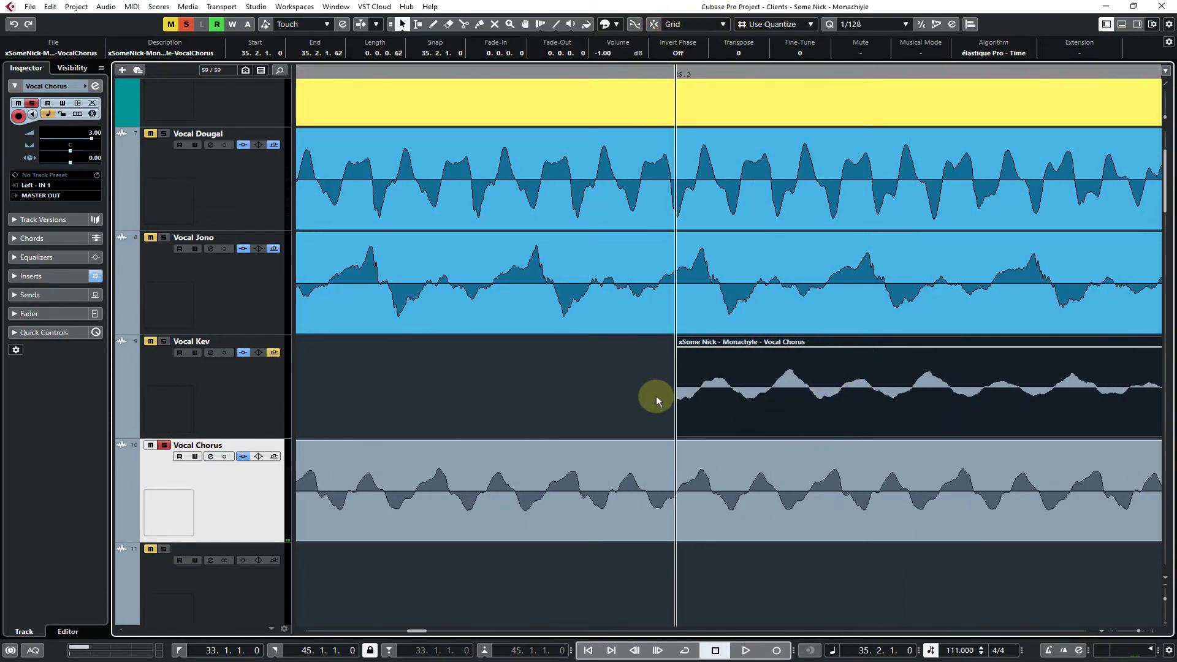
pyautogui.press('g')
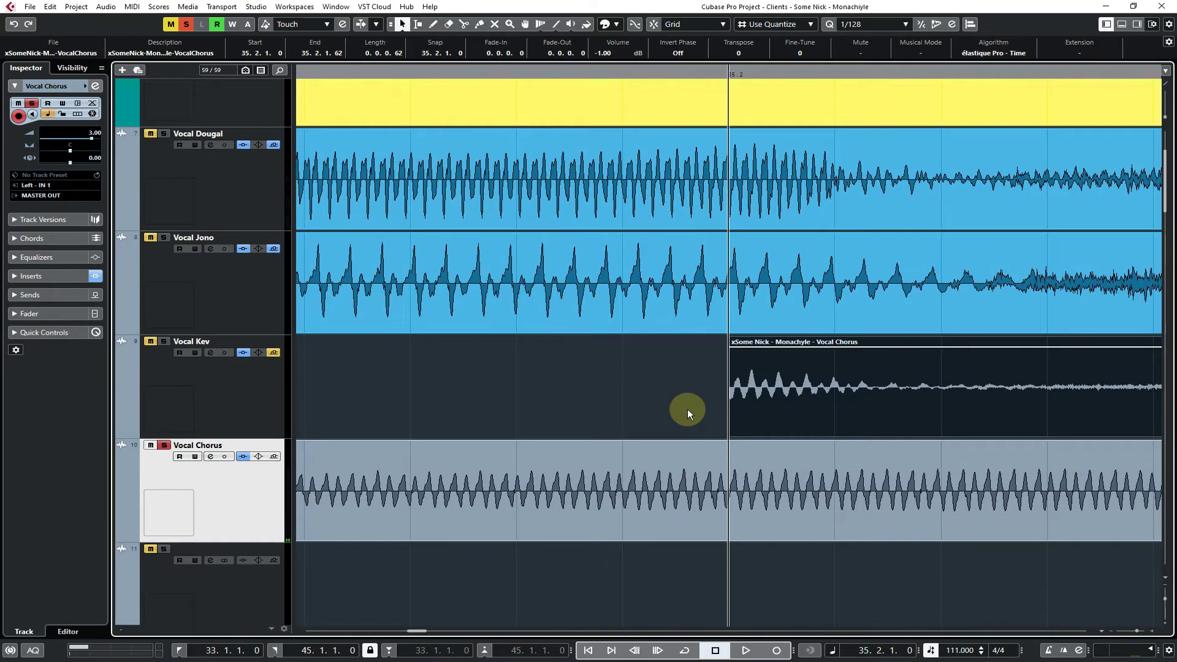
pyautogui.press('h')
pyautogui.press('h')
pyautogui.press('h')
pyautogui.press('h')
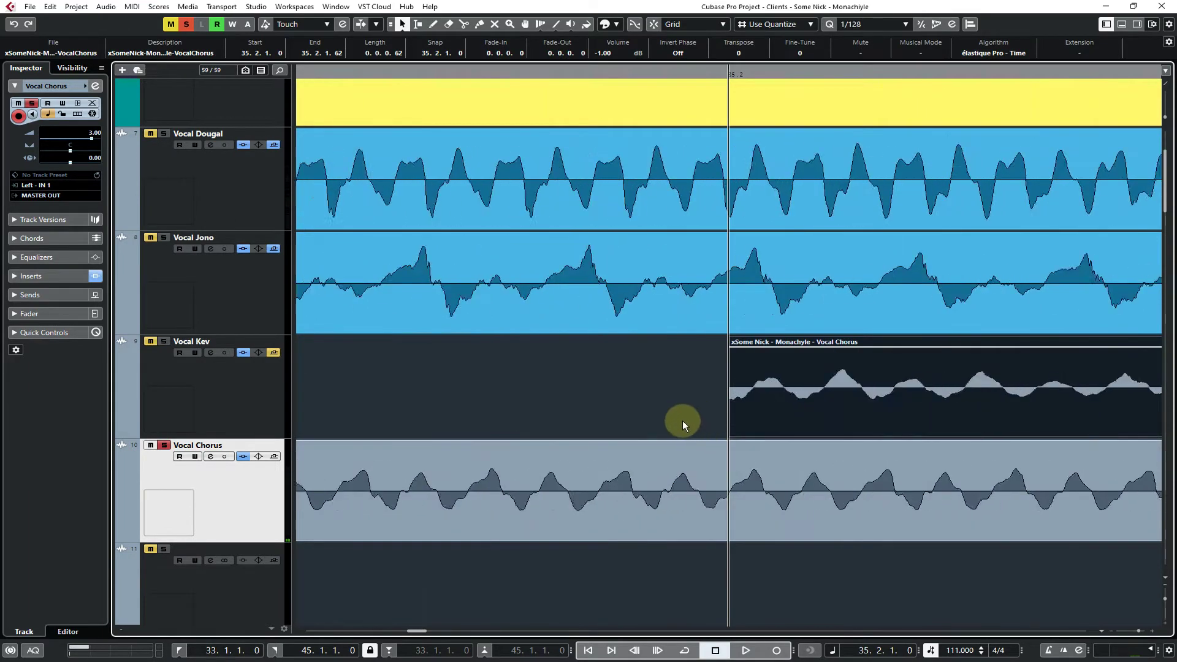
pyautogui.moveTo(730, 435); pyautogui.dragTo(676, 420)
pyautogui.moveTo(770, 396); pyautogui.dragTo(815, 513)
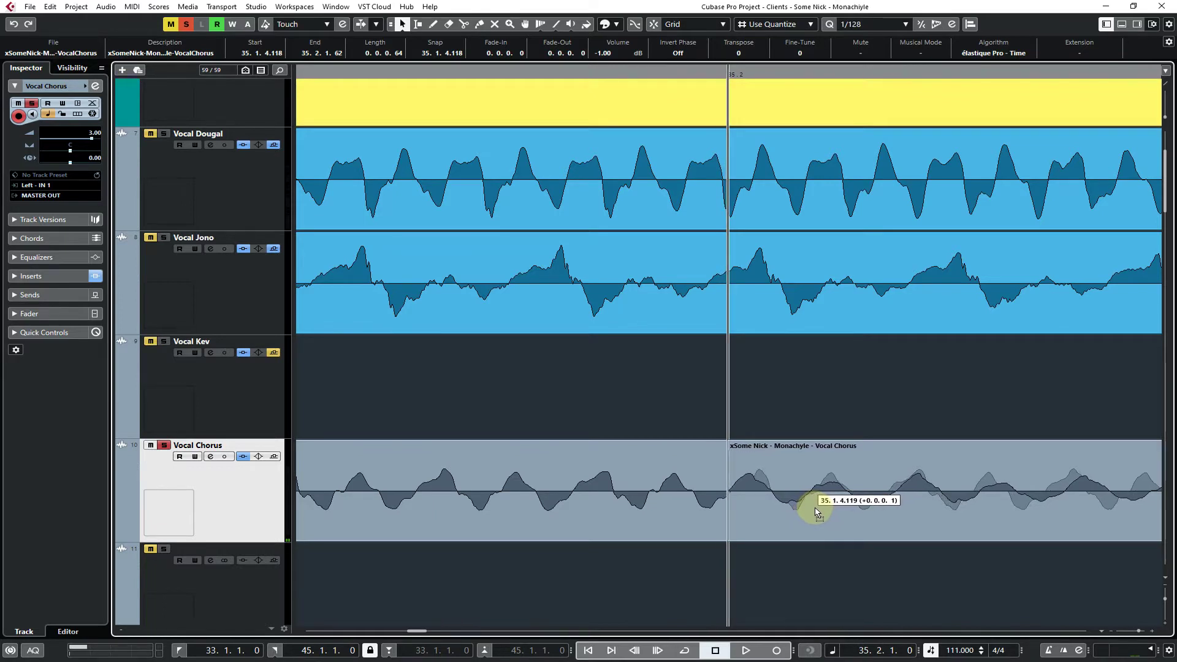
pyautogui.moveTo(816, 512); pyautogui.dragTo(814, 511)
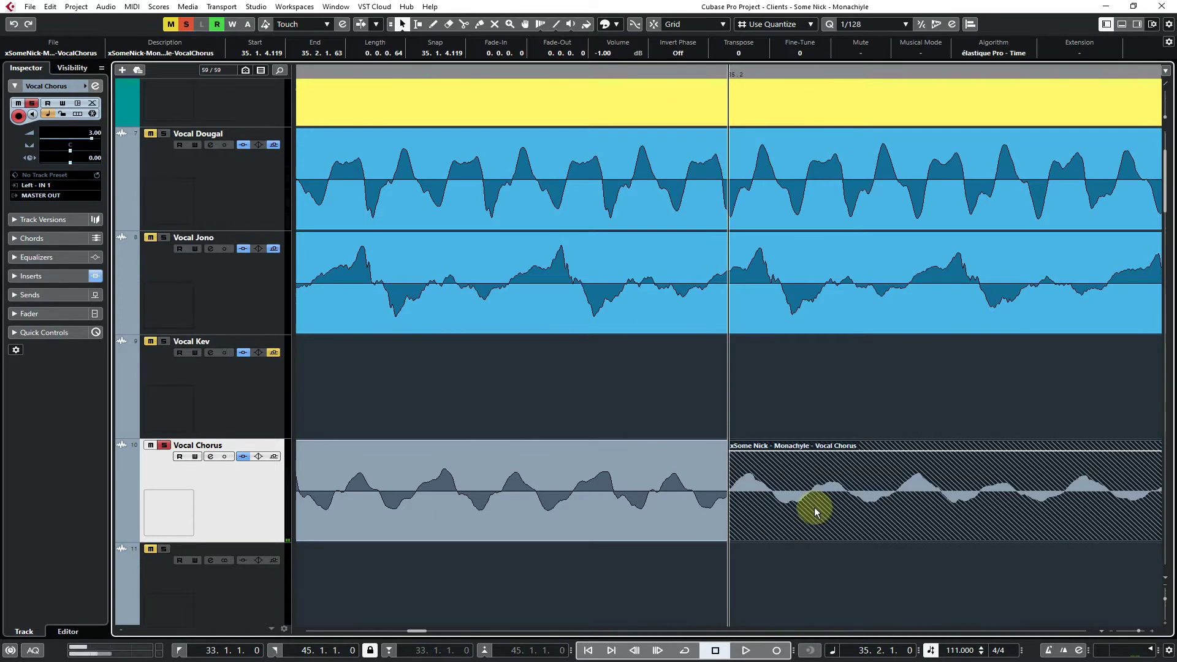
pyautogui.moveTo(731, 538)
pyautogui.mouseDown()
pyautogui.moveTo(753, 535)
pyautogui.moveTo(733, 535)
pyautogui.mouseUp()
pyautogui.moveTo(807, 521); pyautogui.dragTo(807, 427)
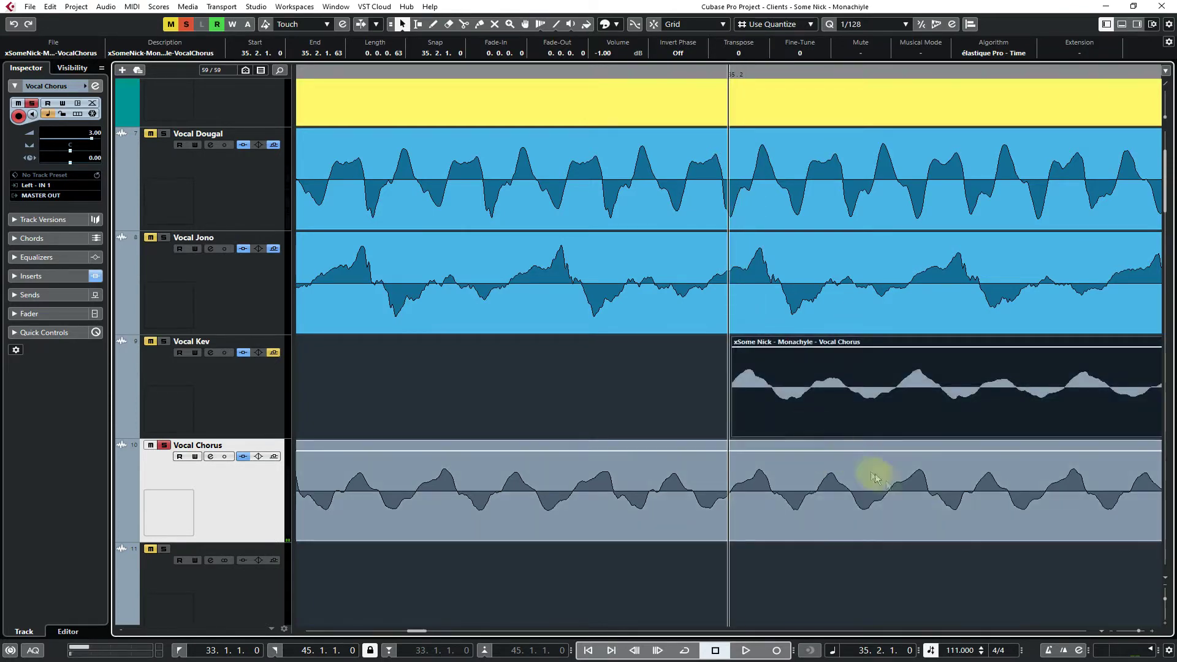
# Split the second Vocal Chorus clip a few waveform cycles after 35.2.1.0 and delete the part that follows
pyautogui.keyDown('alt'); pyautogui.click(977, 504); pyautogui.keyUp('alt')
pyautogui.click(1006, 512)
pyautogui.press('Delete')
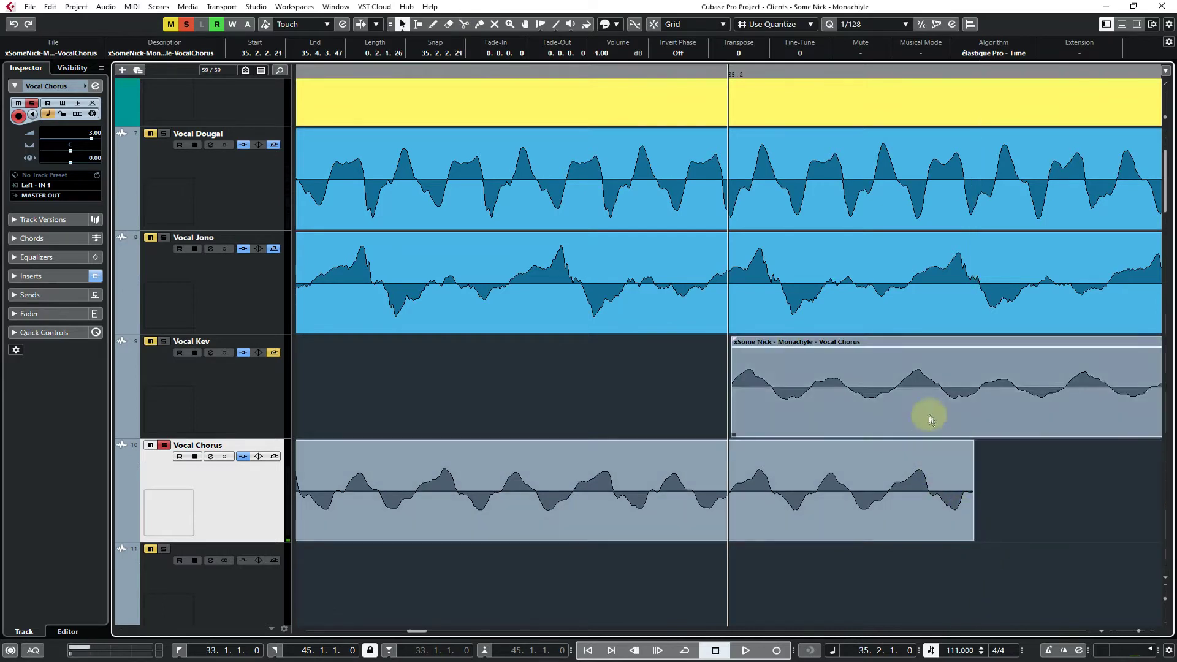
# Move the tail piece back onto Vocal Chorus and crossfade it with the second clip, from 35.2.1.0 to 35.2.1.5
pyautogui.moveTo(929, 415); pyautogui.dragTo(914, 483)
pyautogui.moveTo(832, 396); pyautogui.dragTo(858, 491)
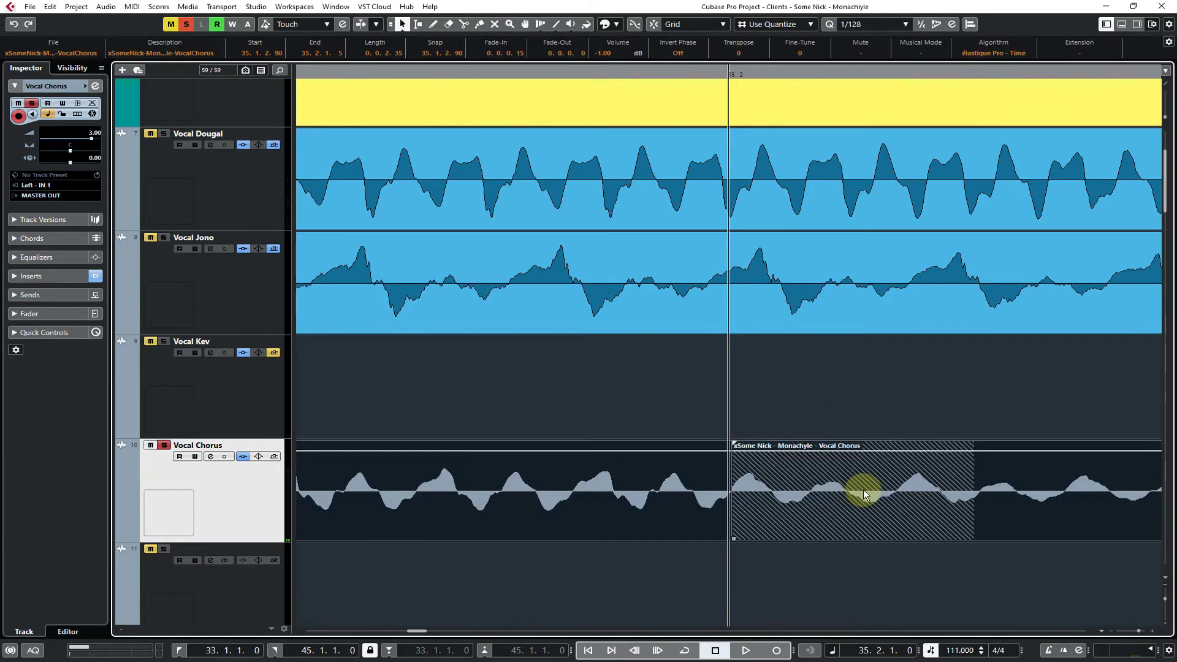
pyautogui.press('x')
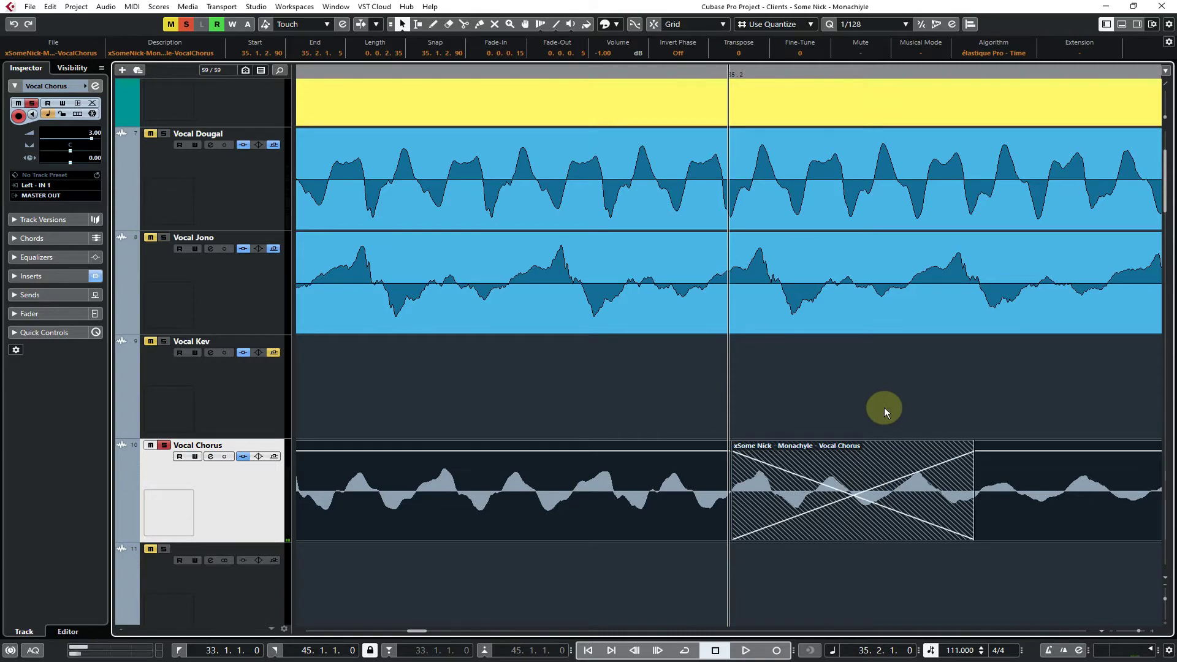
pyautogui.press('g')
pyautogui.press('g')
pyautogui.press('g')
pyautogui.press('g')
pyautogui.press('g')
pyautogui.press('g')
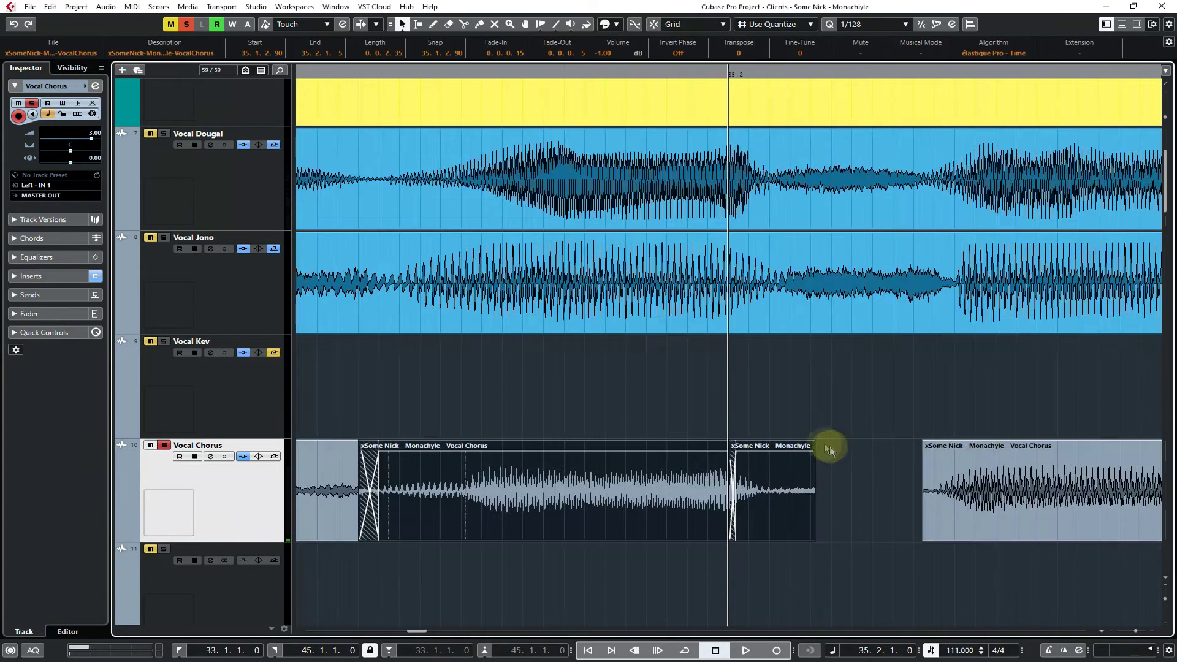
# Play back Vocal Chorus across the new crossfade at 35.2.1.0 into the following phrase
pyautogui.click(381, 74)
pyautogui.press('space')
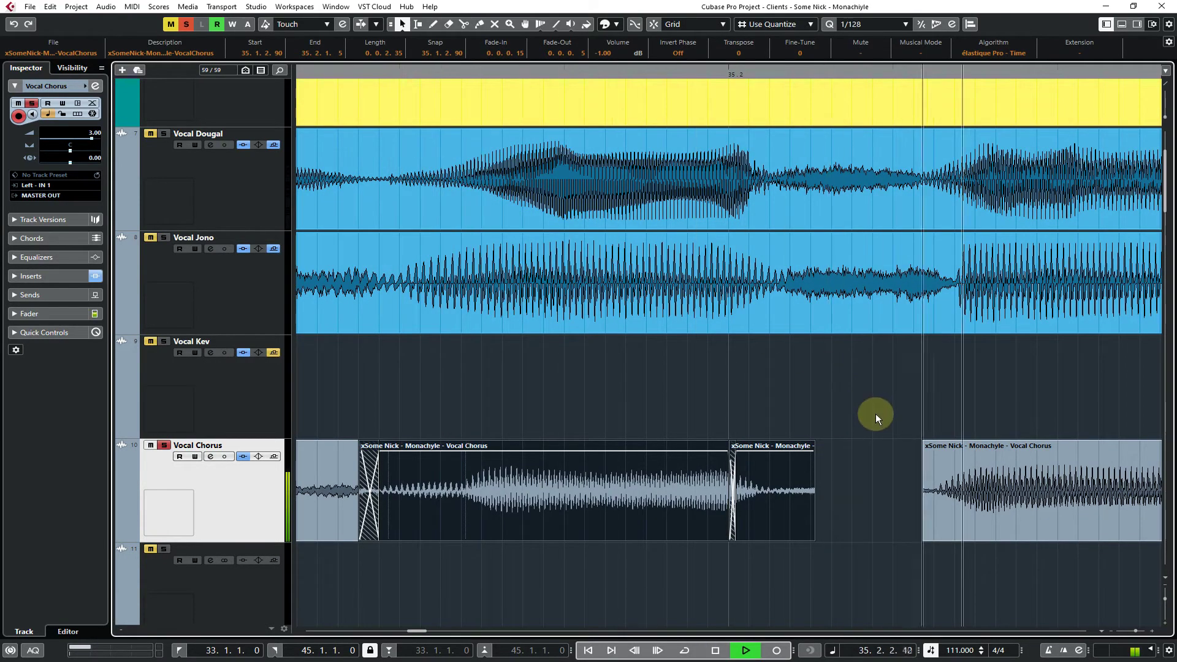
pyautogui.press('space')
pyautogui.click(819, 400)
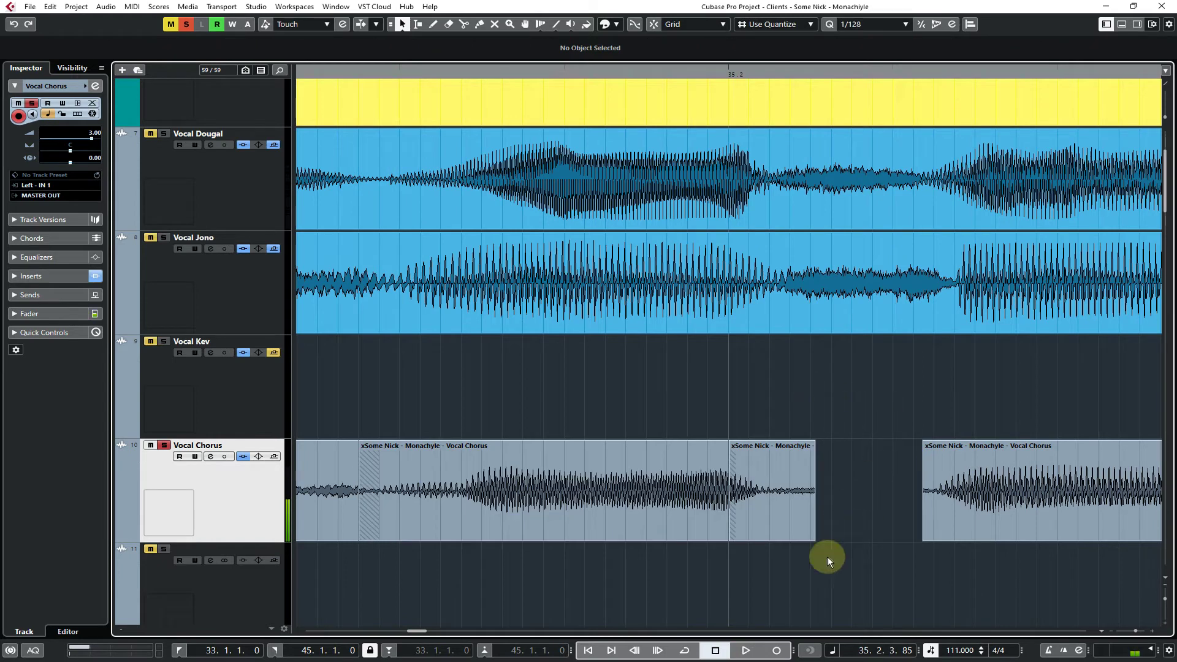
# With snap on, extend the start of the next Vocal Chorus clip back to 35.2.1.30 to close the gap
pyautogui.click(655, 26)
pyautogui.click(893, 528)
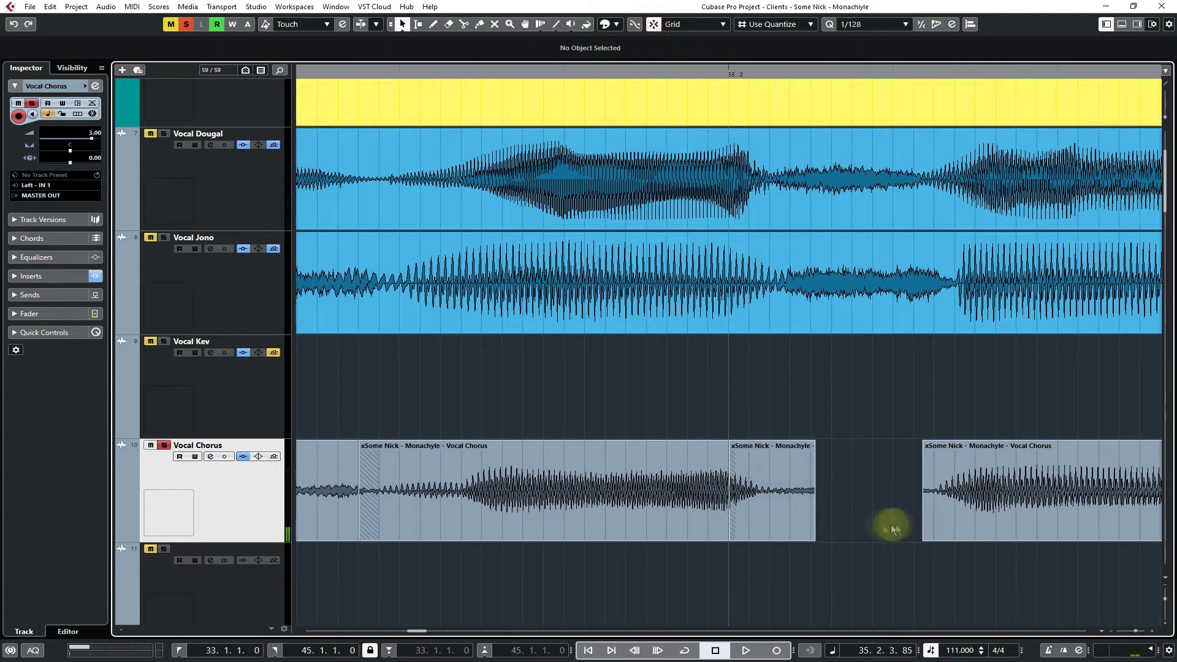
pyautogui.moveTo(923, 541); pyautogui.dragTo(776, 528)
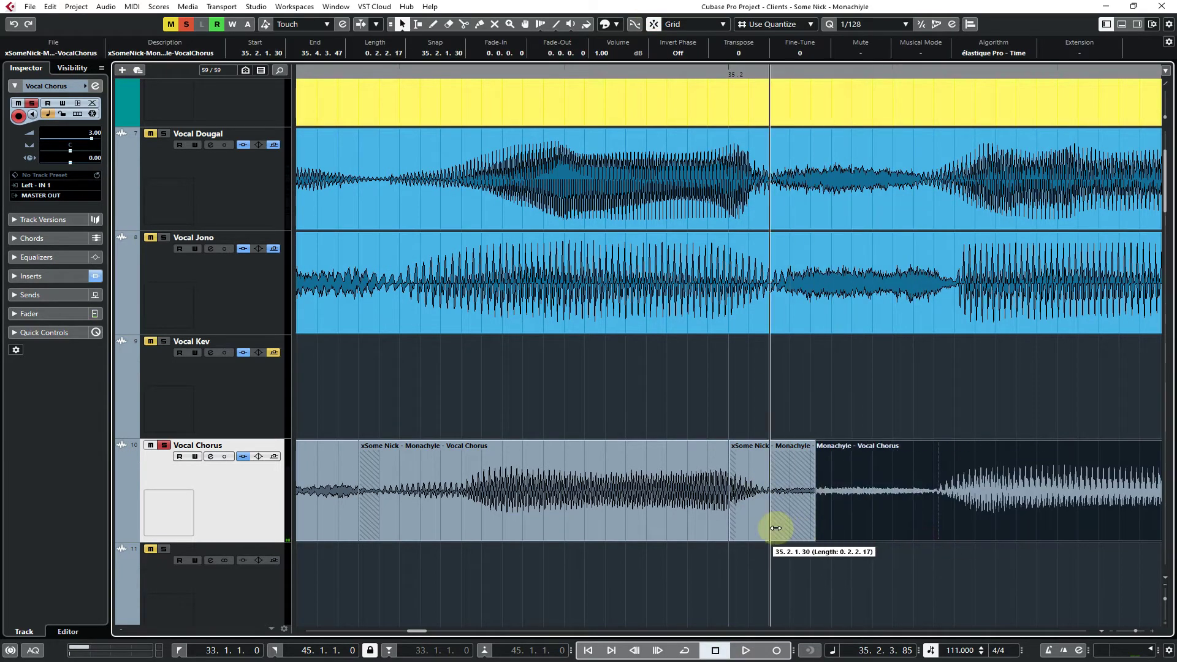
pyautogui.moveTo(998, 405); pyautogui.dragTo(816, 380)
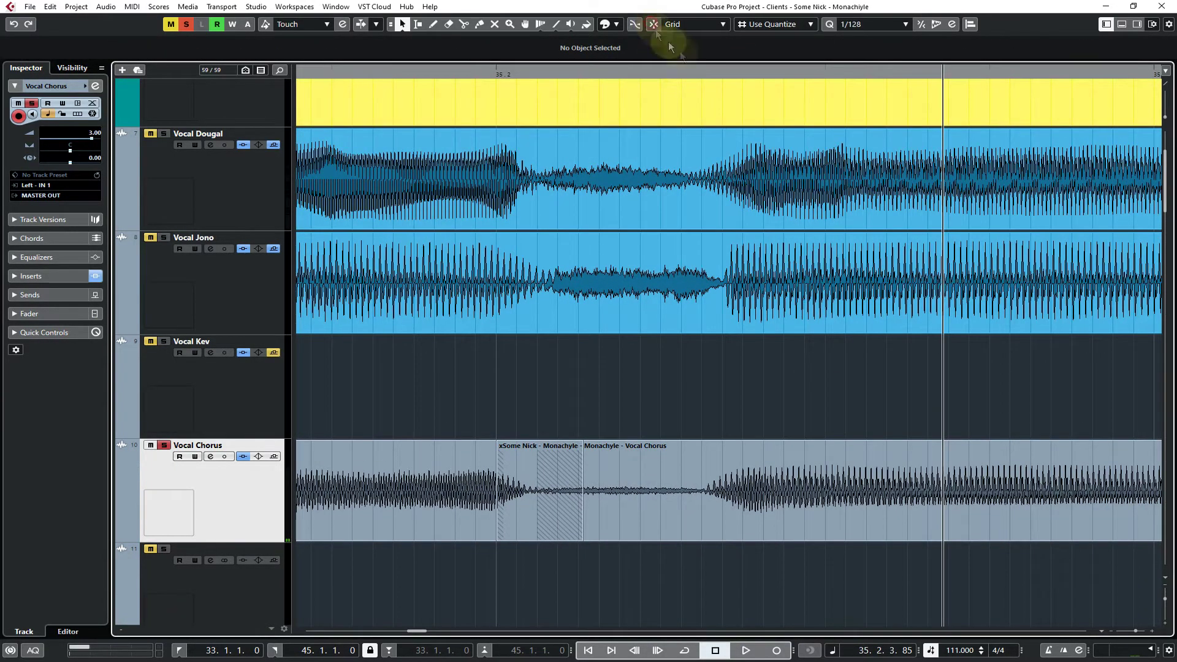
# With snap off, shift that clip earlier to start at 35.2.1.20 so its note onset matches Vocal Dougal
pyautogui.moveTo(696, 73); pyautogui.dragTo(704, 92)
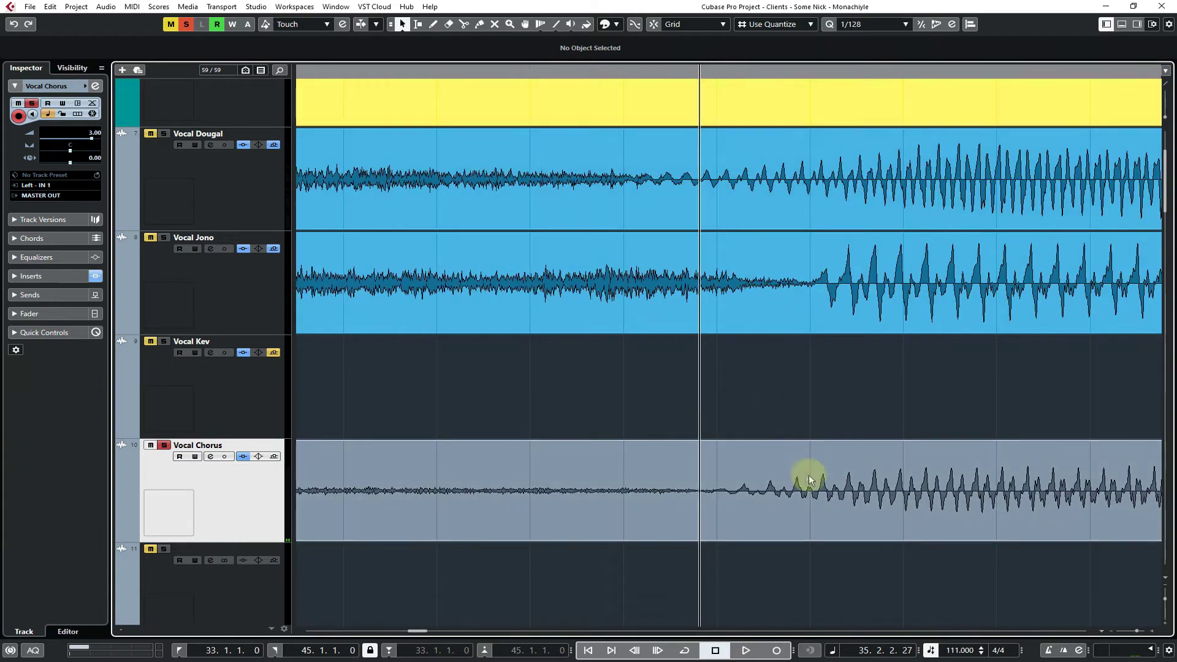
pyautogui.moveTo(809, 480); pyautogui.dragTo(704, 470)
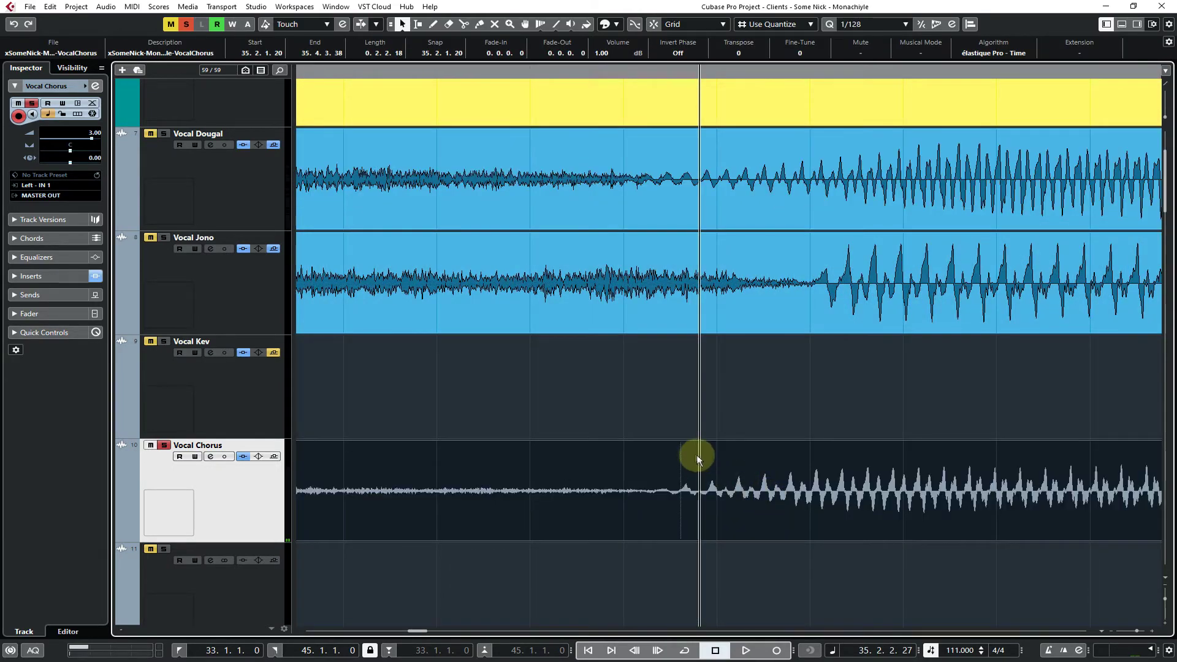
pyautogui.press('g')
pyautogui.press('g')
pyautogui.press('g')
pyautogui.press('g')
pyautogui.click(696, 402)
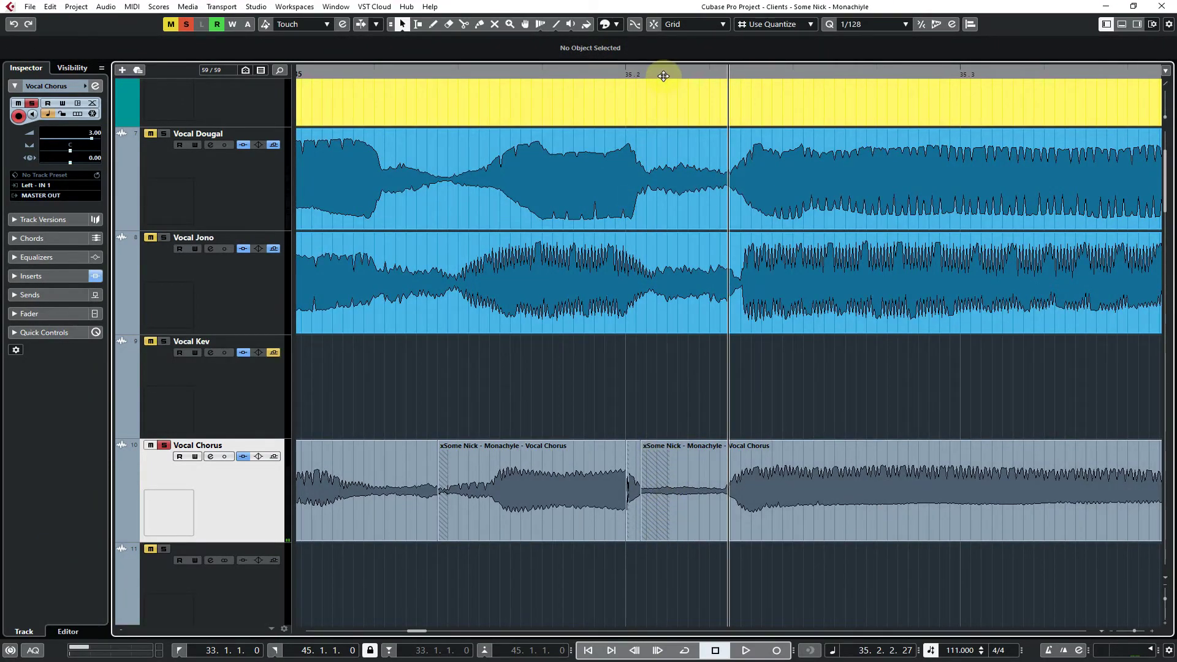
# Trim the overlap between the tail piece and the following clip and crossfade them from 35.2.1.30 to 35.2.1.45
pyautogui.moveTo(663, 76); pyautogui.dragTo(666, 96)
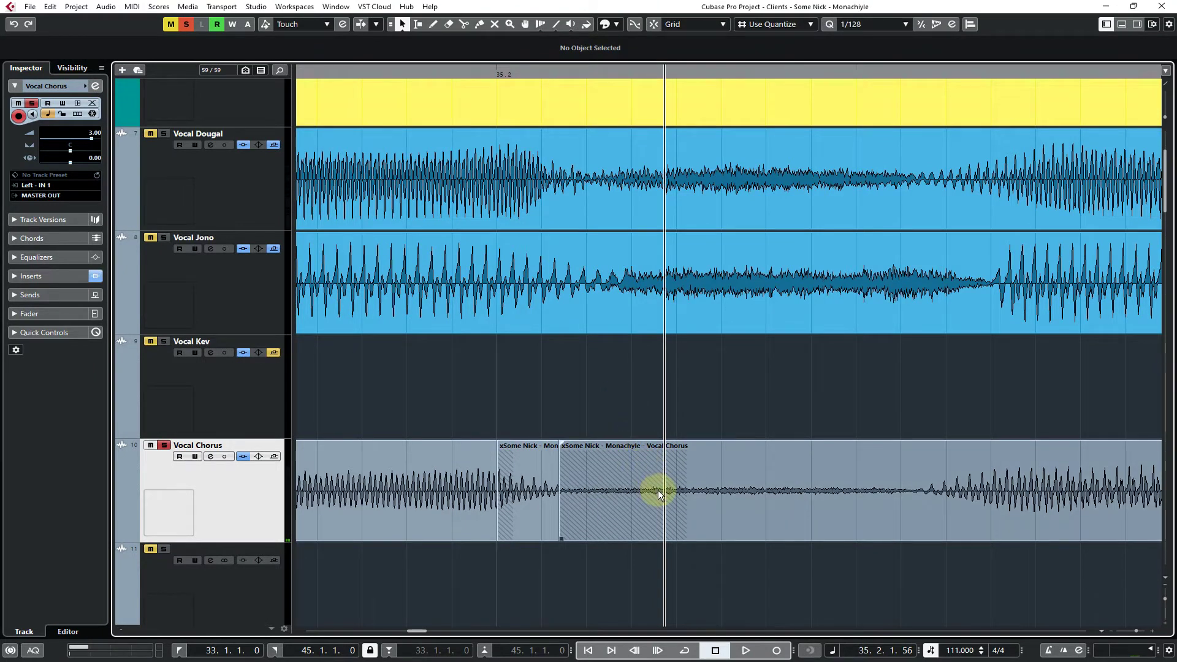
pyautogui.click(607, 503)
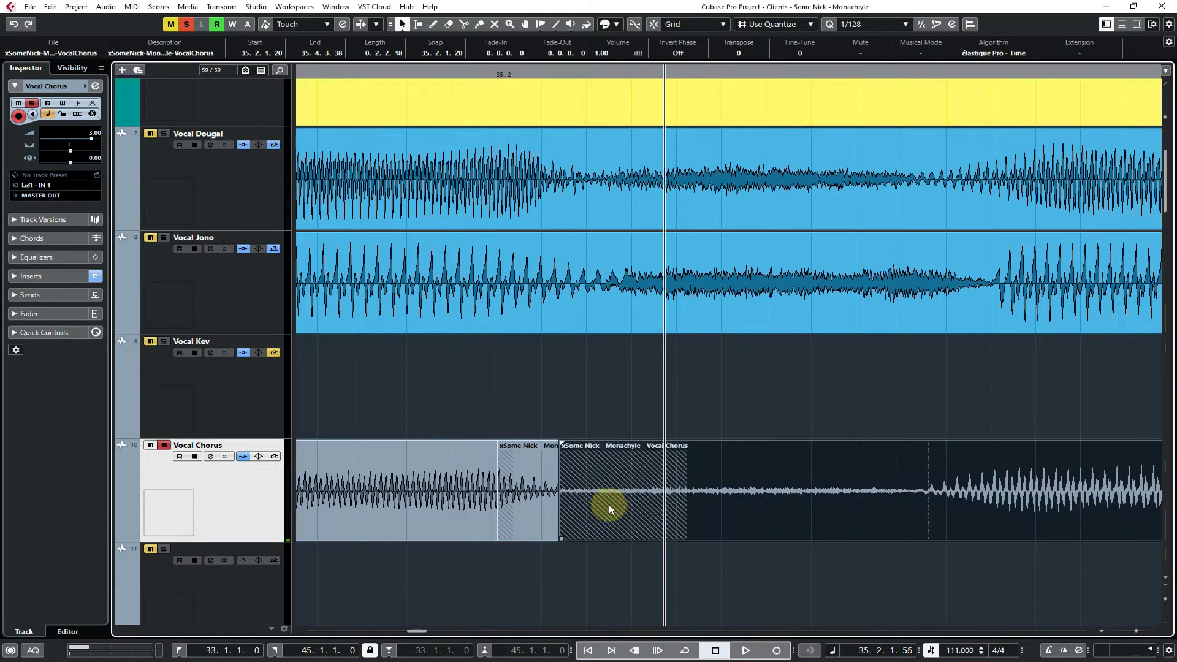
pyautogui.press('j')
pyautogui.moveTo(560, 538); pyautogui.dragTo(623, 543)
pyautogui.click(581, 540)
pyautogui.keyDown('shift'); pyautogui.click(652, 518); pyautogui.keyUp('shift')
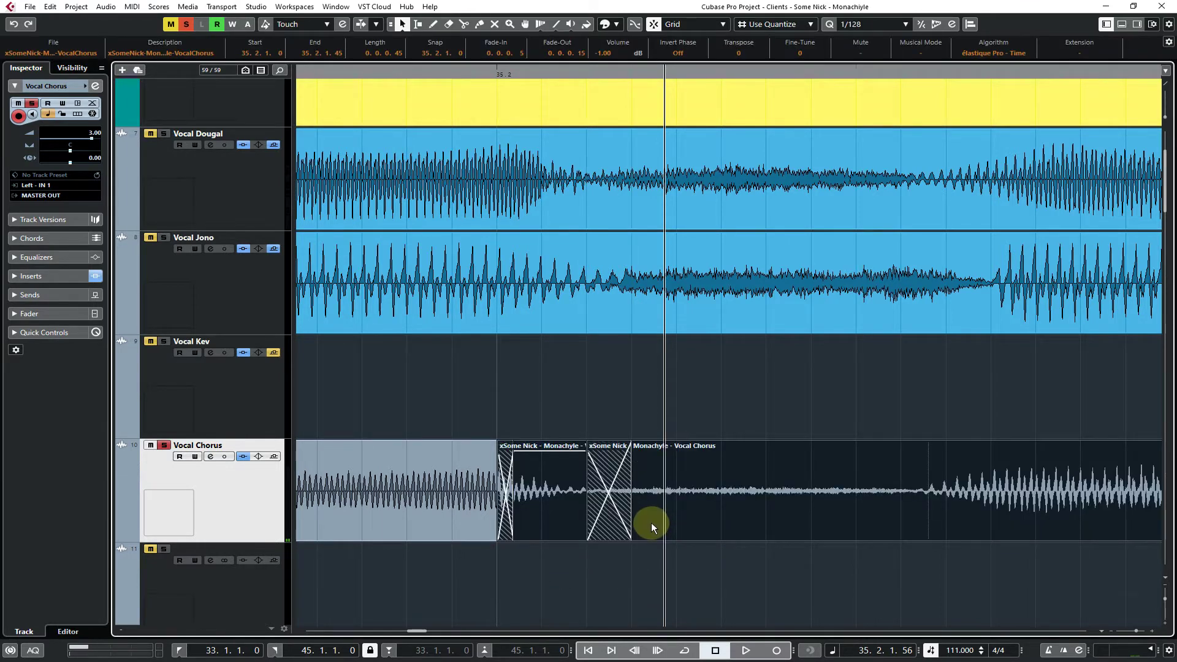
pyautogui.moveTo(556, 560); pyautogui.dragTo(641, 490)
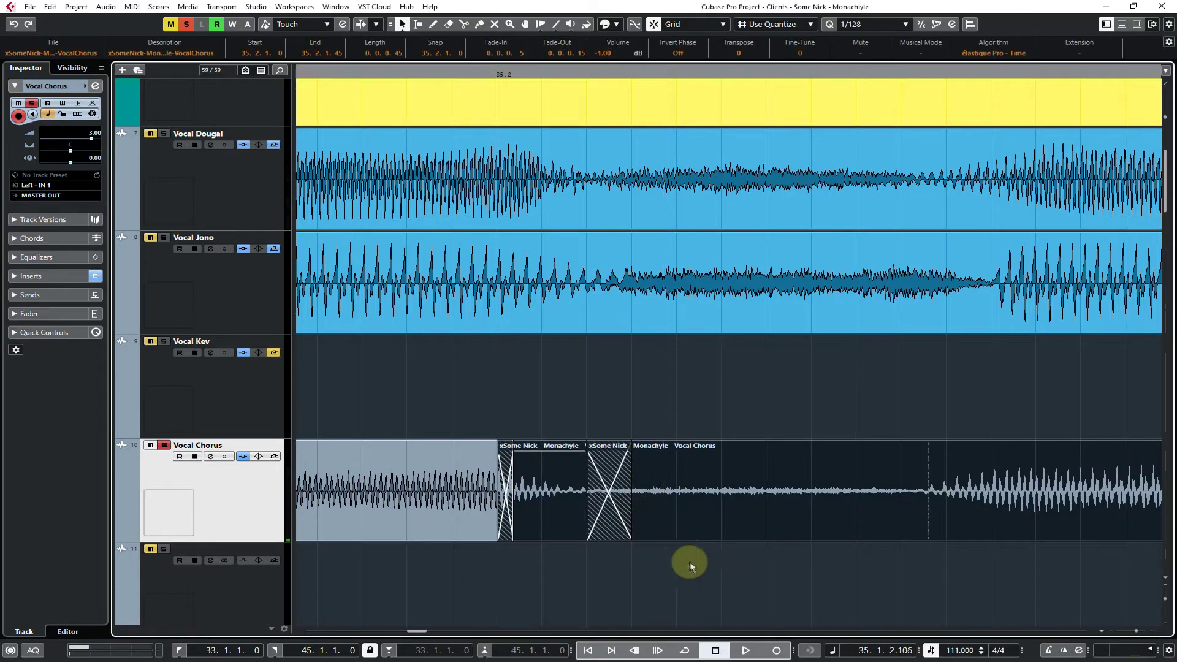
# Play back the Vocal Chorus phrase from the crossfaded joins to the end of beat 35.4
pyautogui.click(711, 564)
pyautogui.press('space')
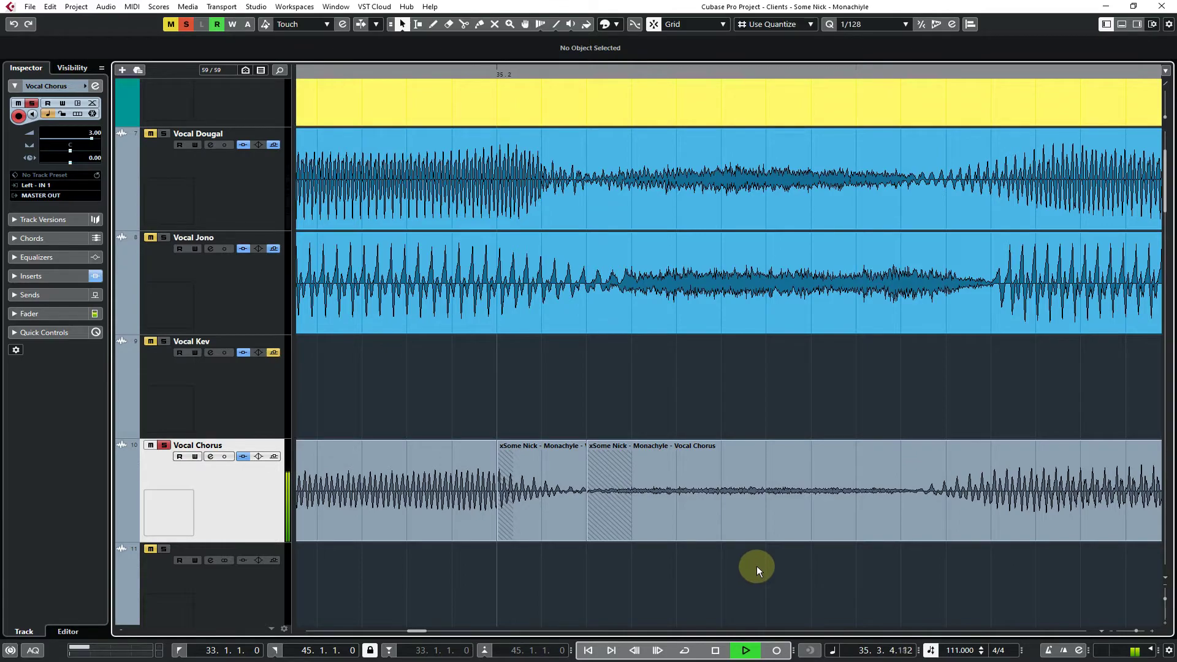
pyautogui.press('space')
# Extend the end of the long Vocal Chorus note before bar 36 to 35.4.3.87 and play the passage into bar 36
pyautogui.press('g')
pyautogui.press('g')
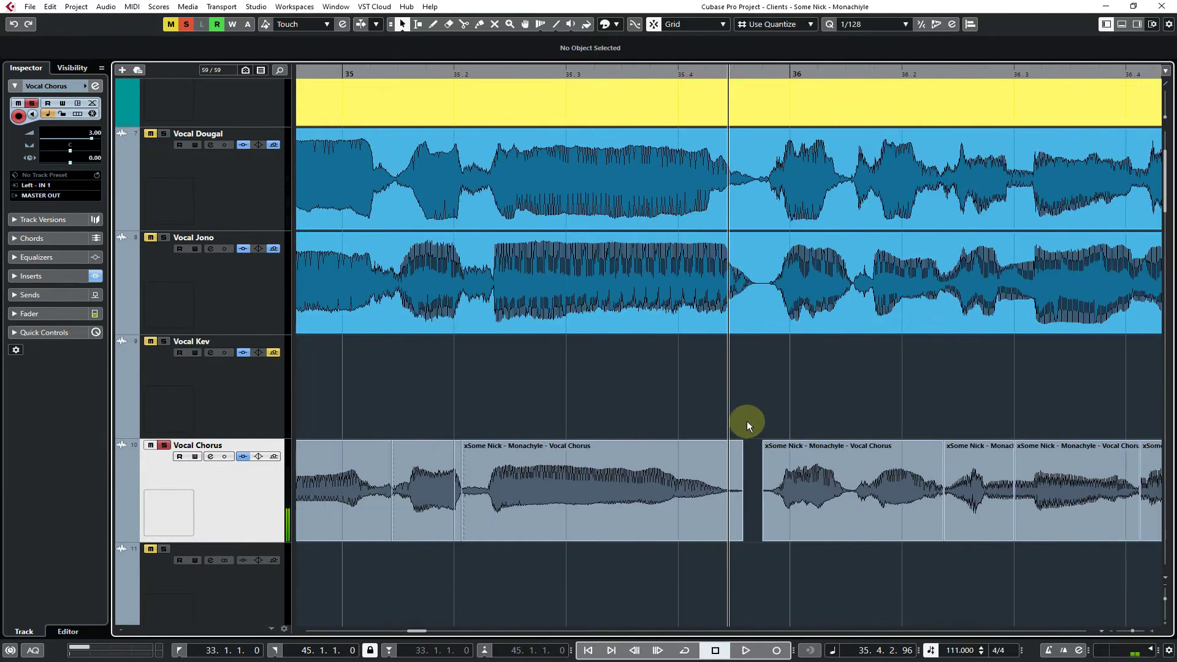
pyautogui.click(769, 74)
pyautogui.press('h')
pyautogui.press('h')
pyautogui.press('h')
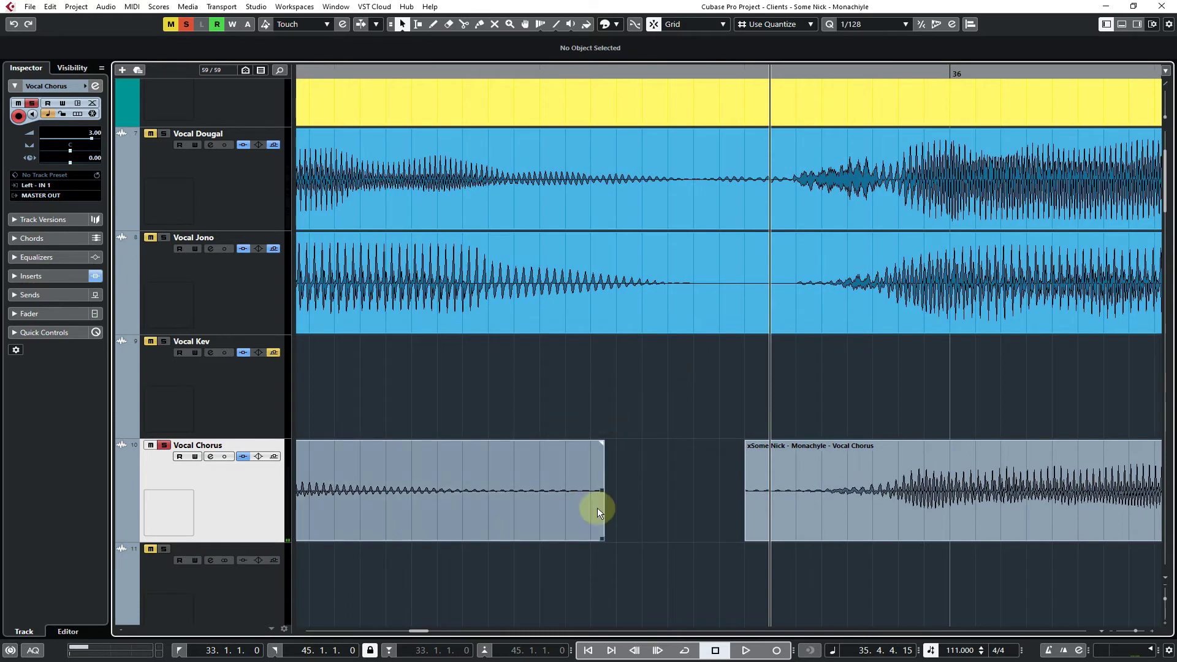
pyautogui.moveTo(604, 542); pyautogui.dragTo(689, 541)
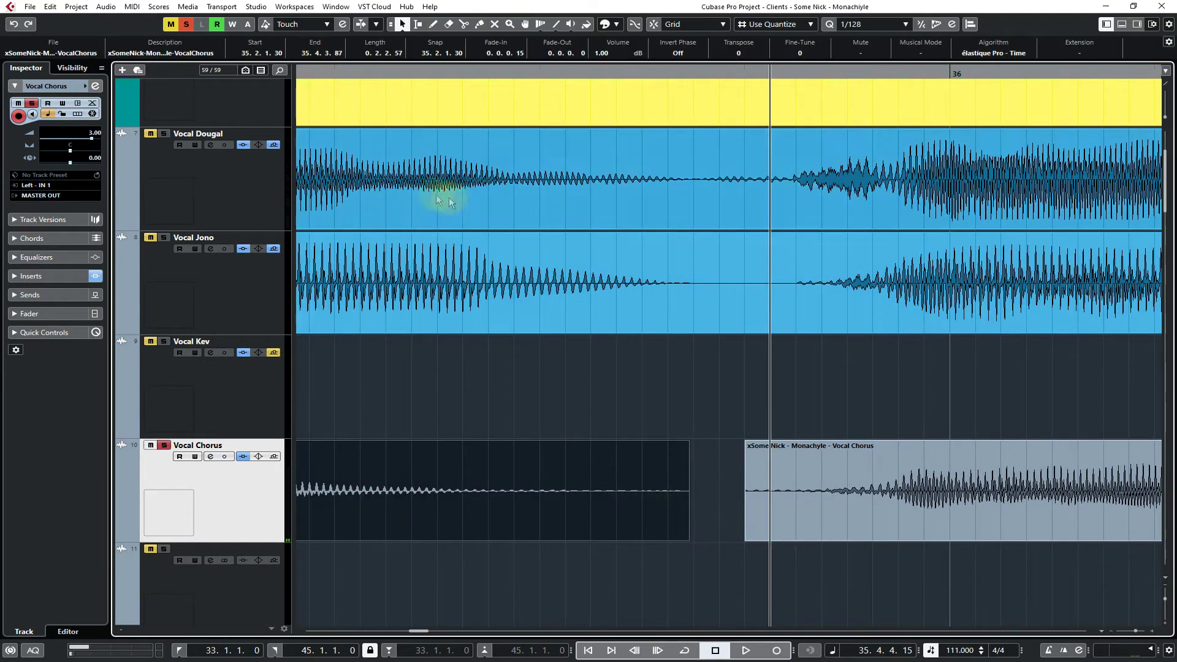
pyautogui.click(323, 70)
pyautogui.press('space')
pyautogui.press('space')
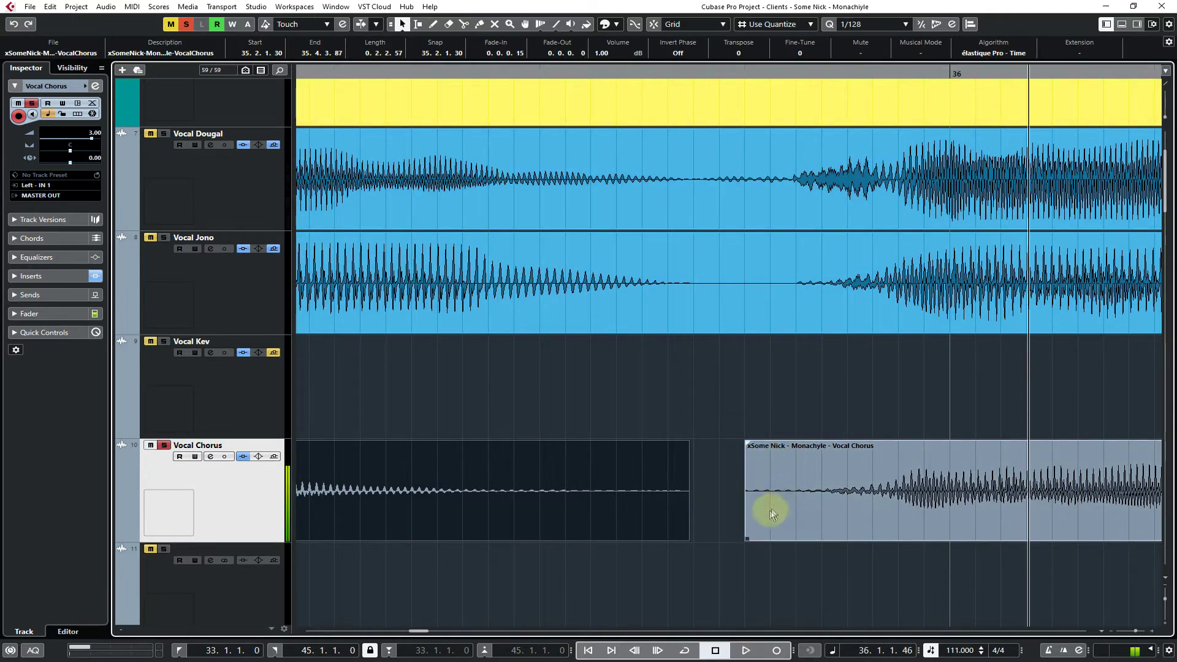
# Extend the start of the Vocal Chorus clip leading into bar 36 back to 35.4.3.98
pyautogui.click(766, 519)
pyautogui.moveTo(746, 539); pyautogui.dragTo(709, 534)
pyautogui.press('h')
pyautogui.press('h')
pyautogui.press('h')
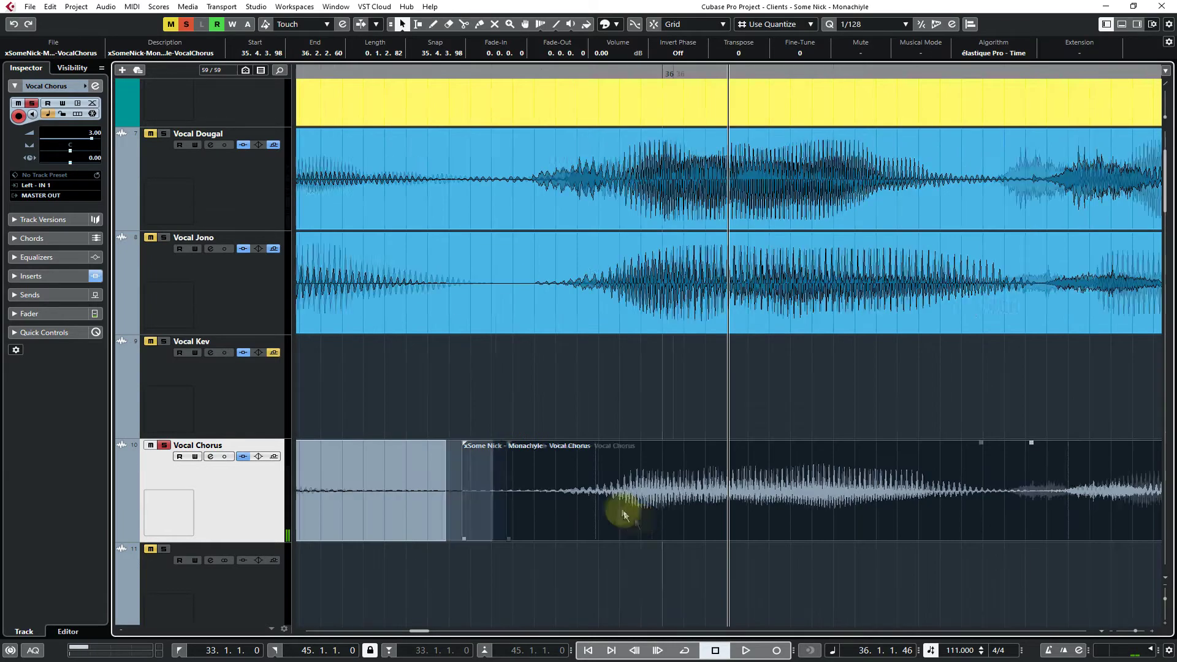
# Listen to the edited Vocal Chorus phrase from beat 34.3 into bar 36 and check its timing with Vocal Dougal
pyautogui.click(337, 71)
pyautogui.press('space')
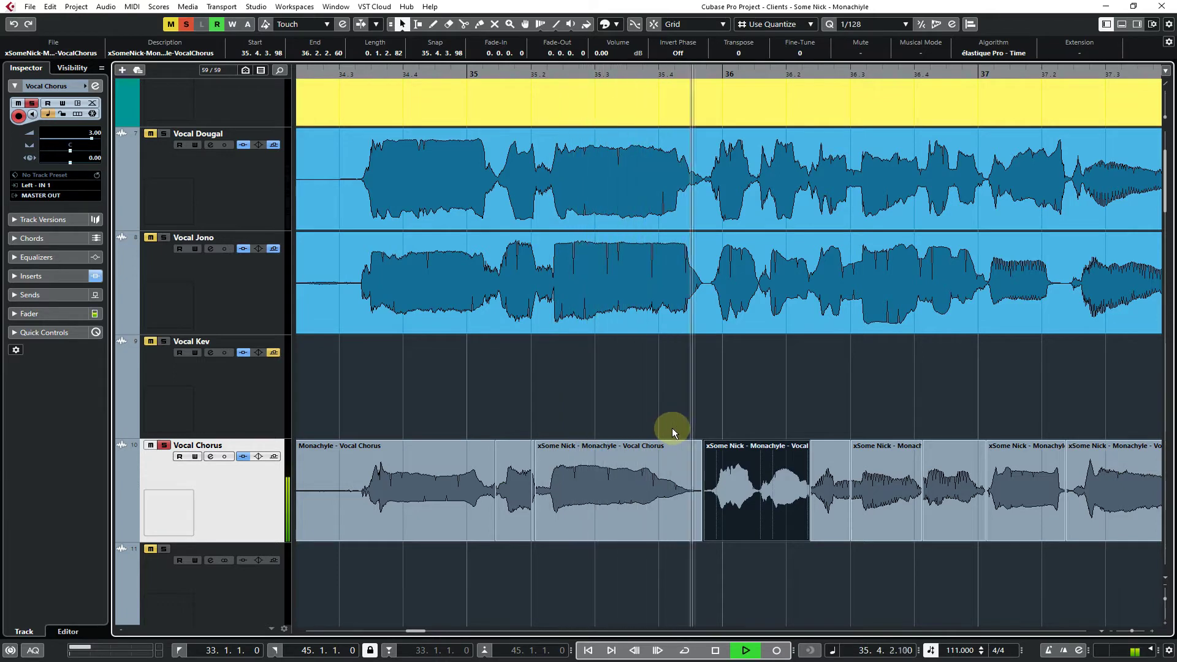
pyautogui.press('space')
pyautogui.moveTo(344, 70); pyautogui.dragTo(344, 93)
pyautogui.press('space')
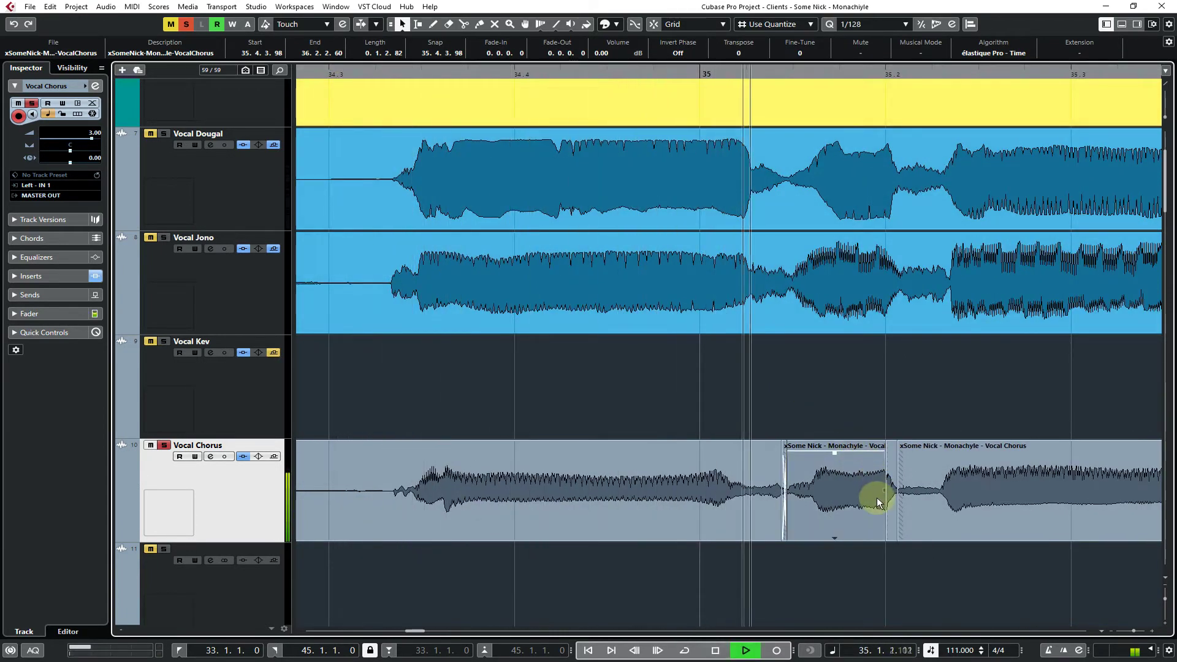
pyautogui.press('space')
pyautogui.click(165, 133)
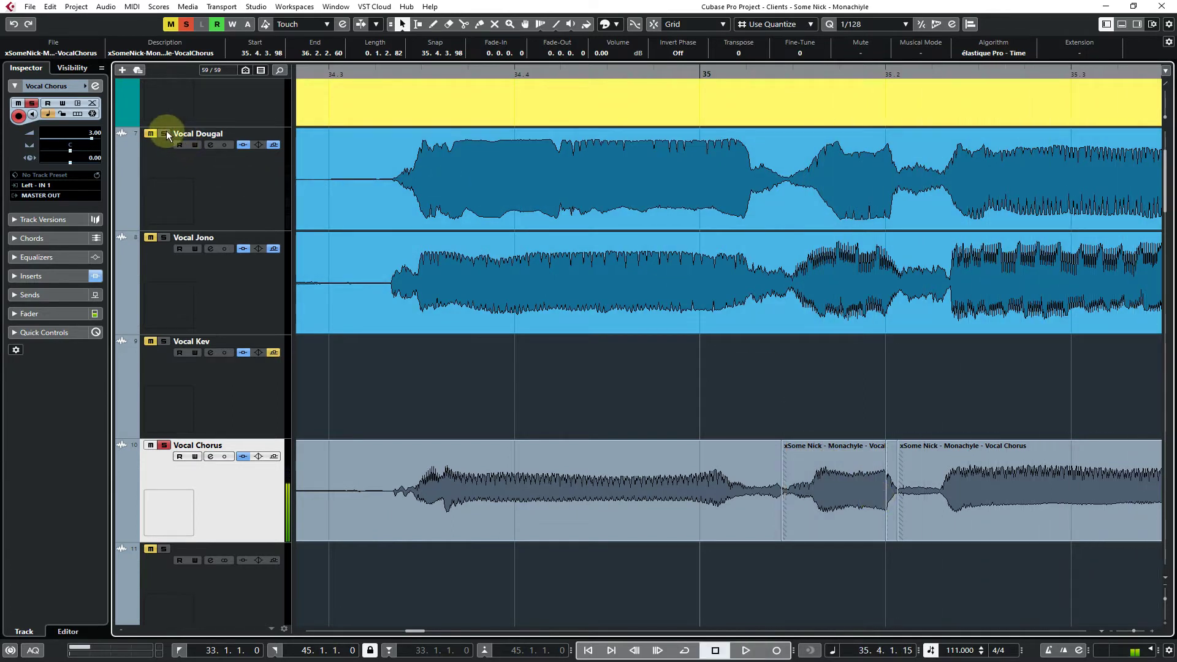
pyautogui.press('space')
pyautogui.moveTo(878, 373); pyautogui.dragTo(843, 368)
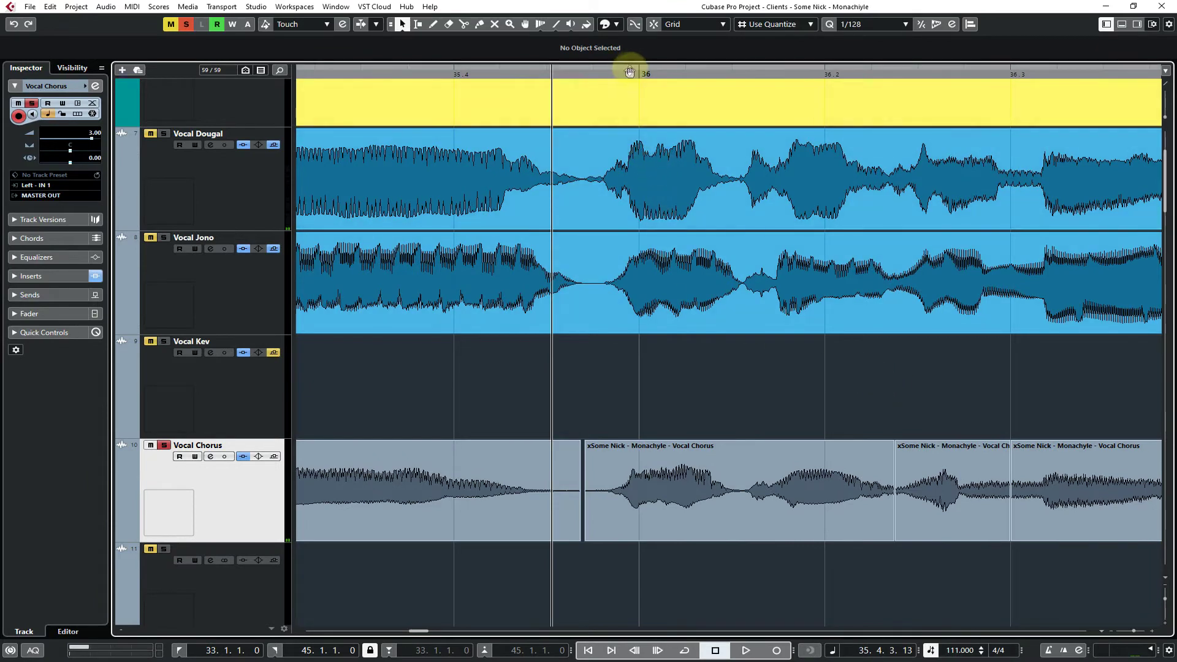
# Split the Vocal Chorus clip across bar 36 at the quiet point between its two notes, before beat 36.2
pyautogui.click(789, 466)
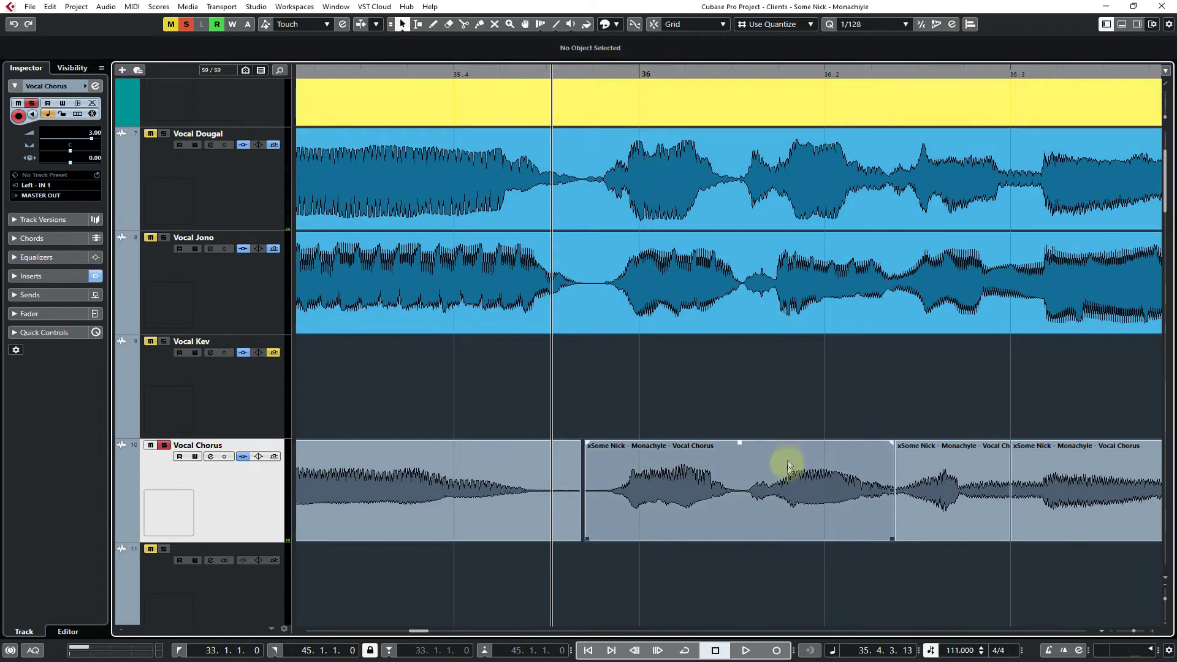
pyautogui.click(742, 514)
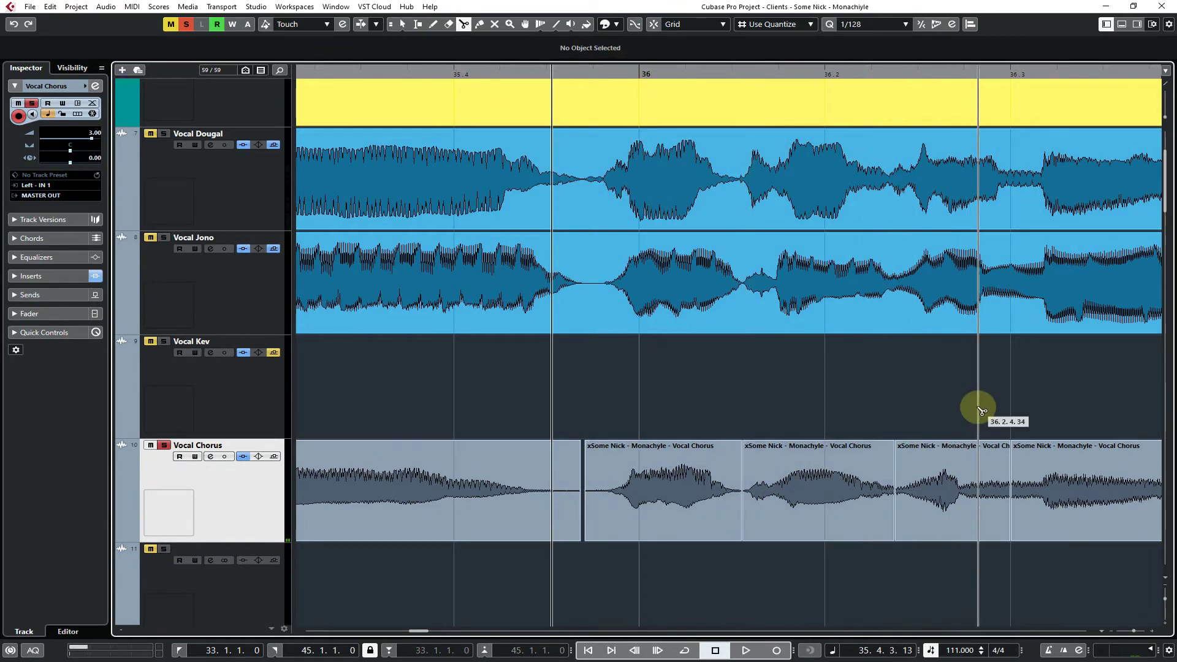
pyautogui.rightClick(961, 399)
pyautogui.click(961, 399)
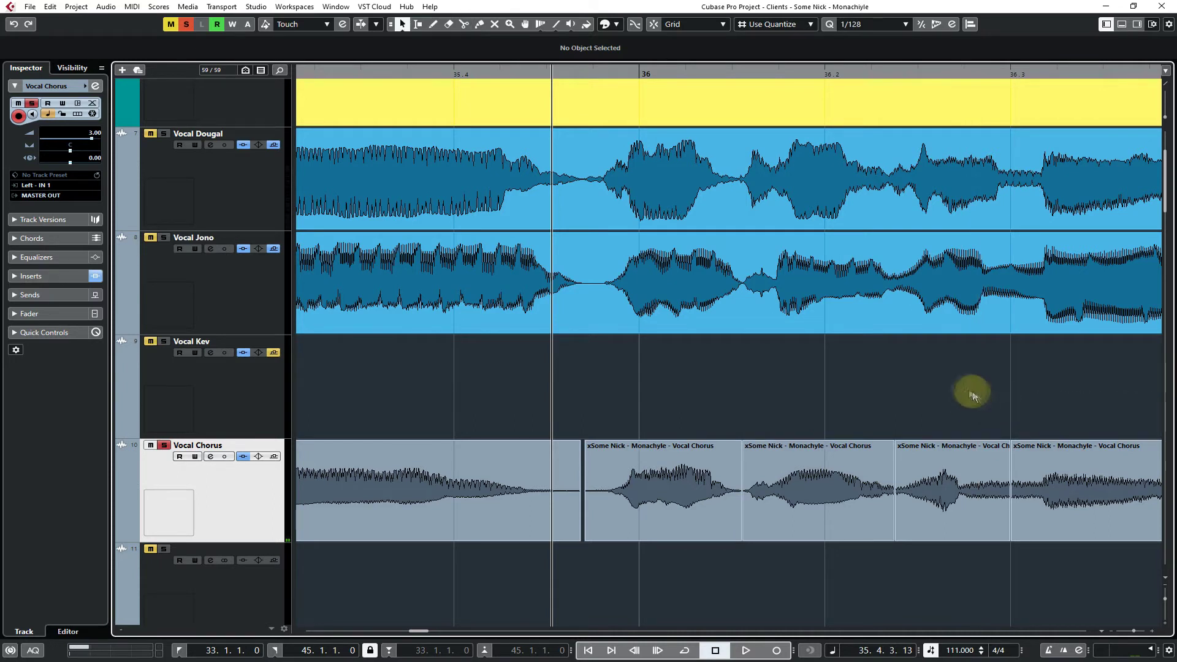
# Try moving the 36.2.2.60 clip to Vocal Kev, extending it to 36.3.4.109 and starting the following clip at 36.2.3.3, and undo it all
pyautogui.click(967, 495)
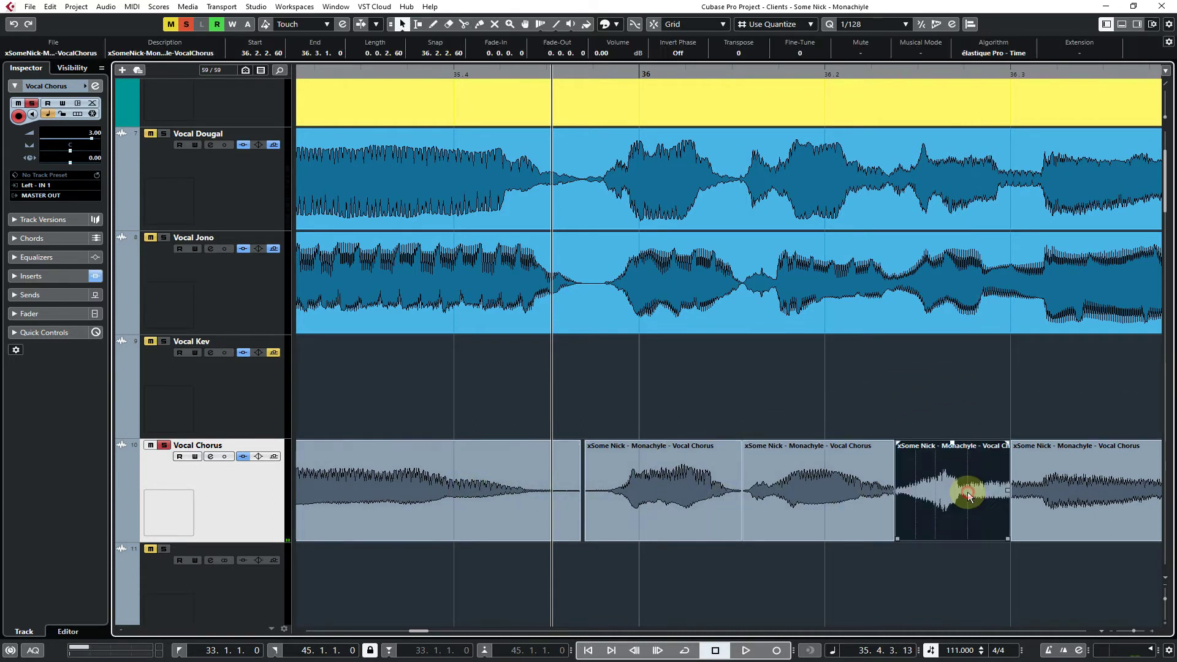
pyautogui.moveTo(983, 492); pyautogui.dragTo(983, 388)
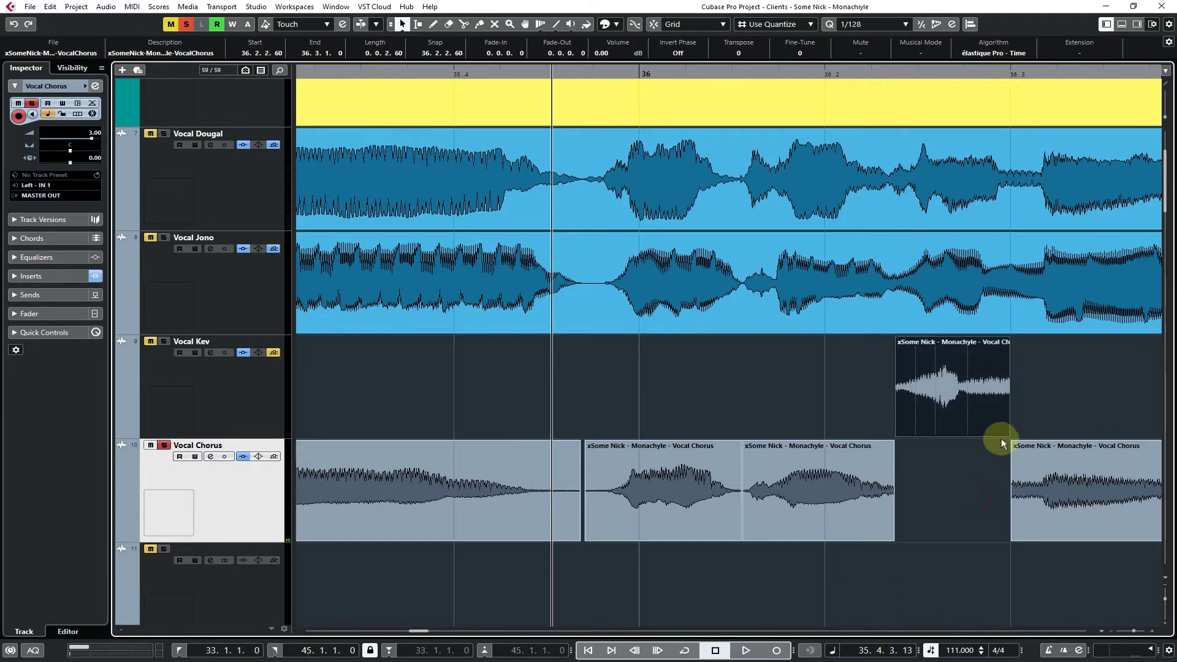
pyautogui.moveTo(1006, 434); pyautogui.dragTo(918, 426)
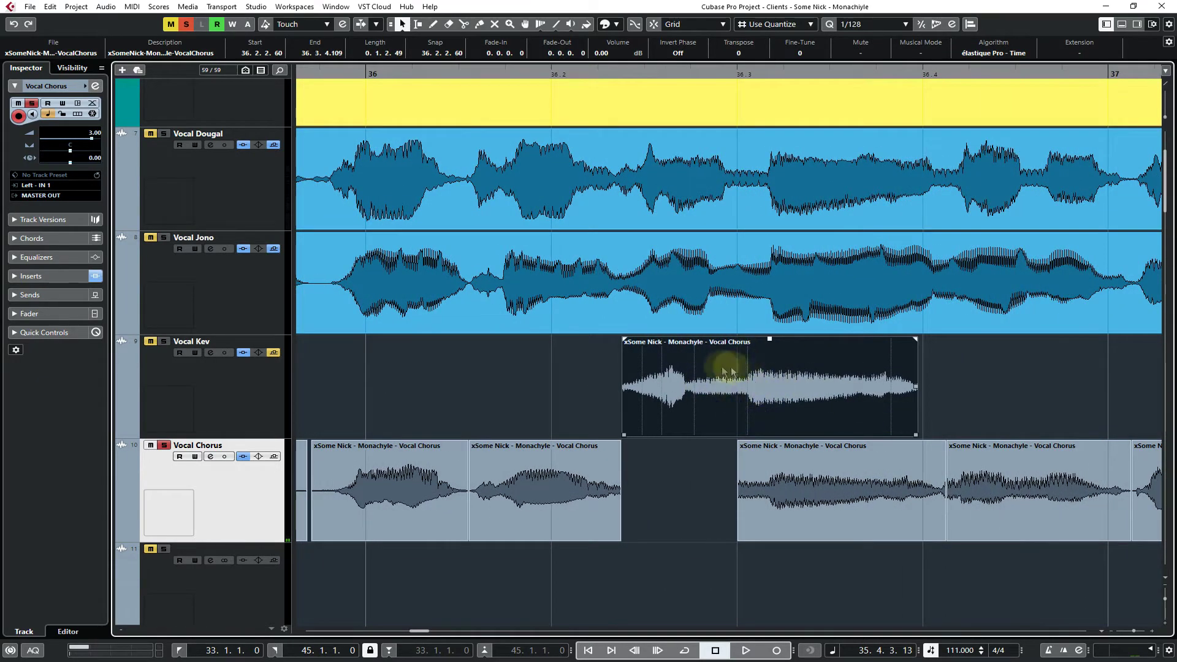
pyautogui.moveTo(742, 542); pyautogui.dragTo(647, 540)
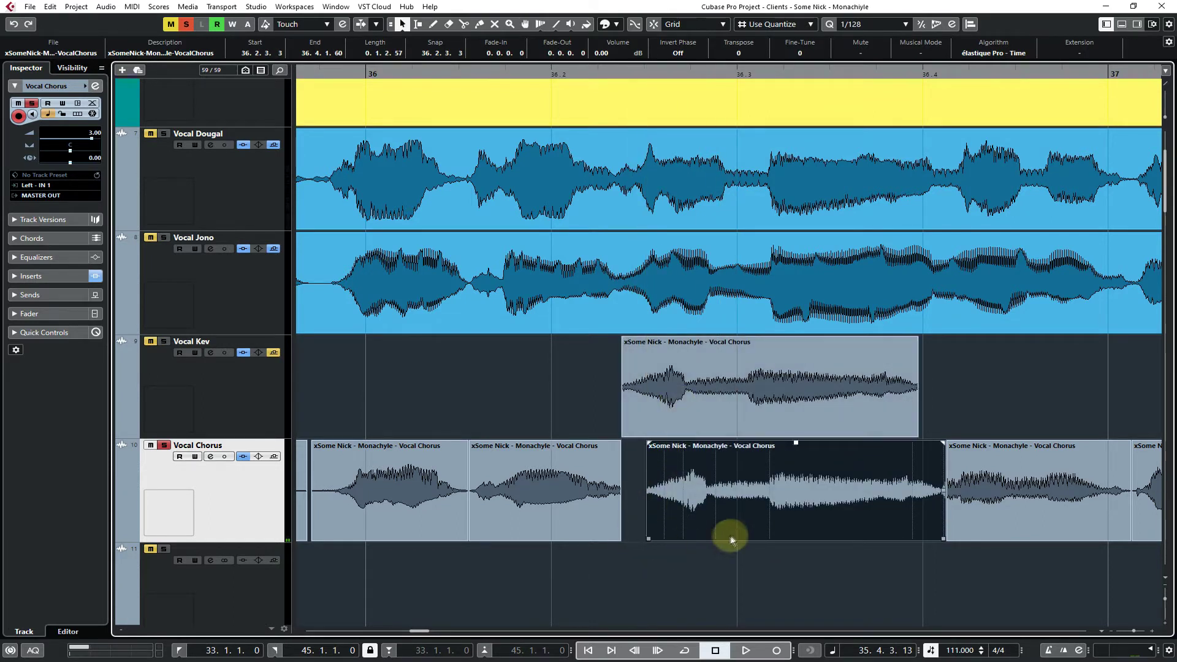
pyautogui.hotkey('ctrl', 'z')
pyautogui.hotkey('ctrl', 'z')
pyautogui.hotkey('ctrl', 'z')
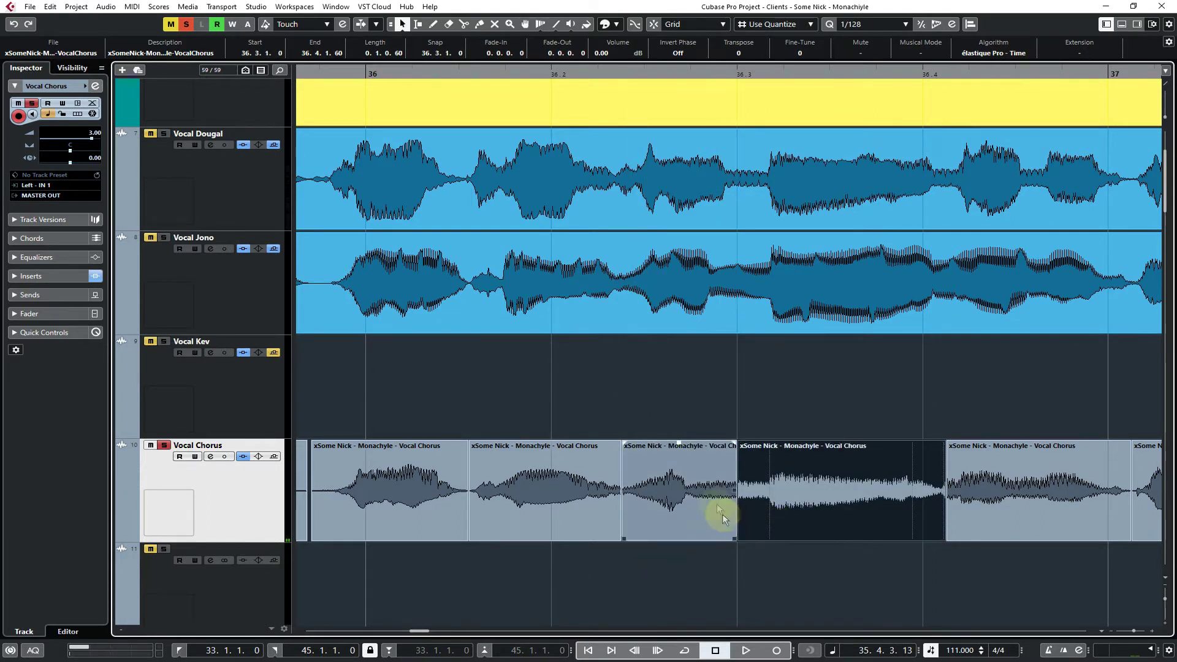
# Select the Vocal Chorus clip between 36.2.2.60 and 36.3.1.0 and play it back
pyautogui.click(716, 480)
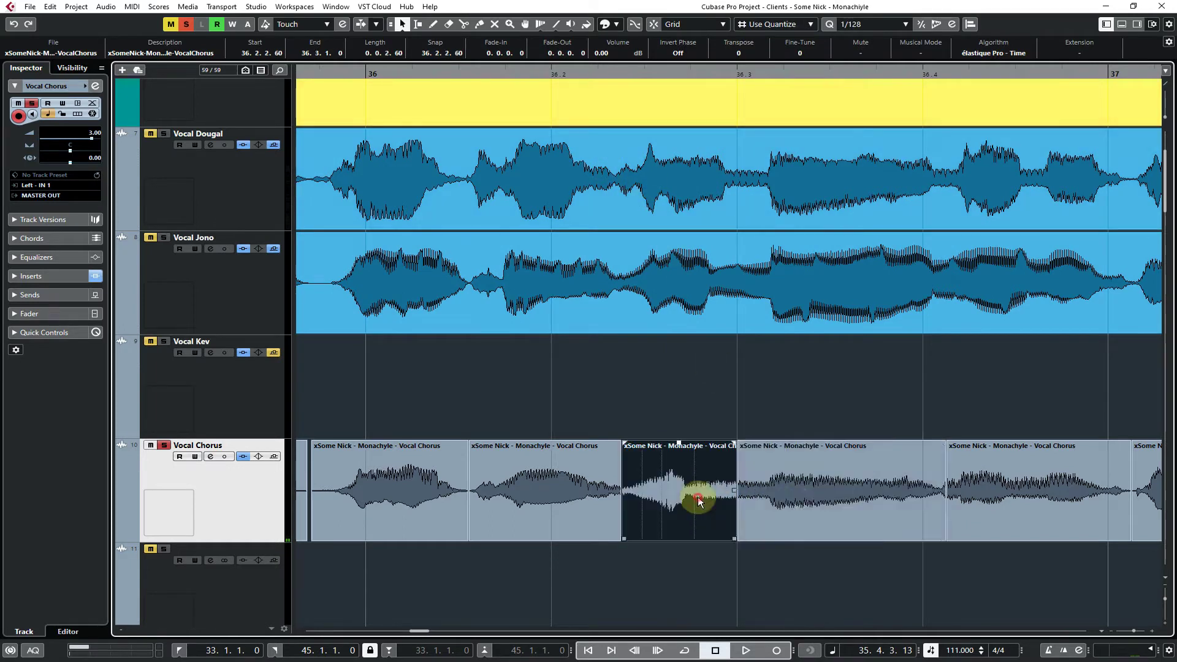
pyautogui.press('space')
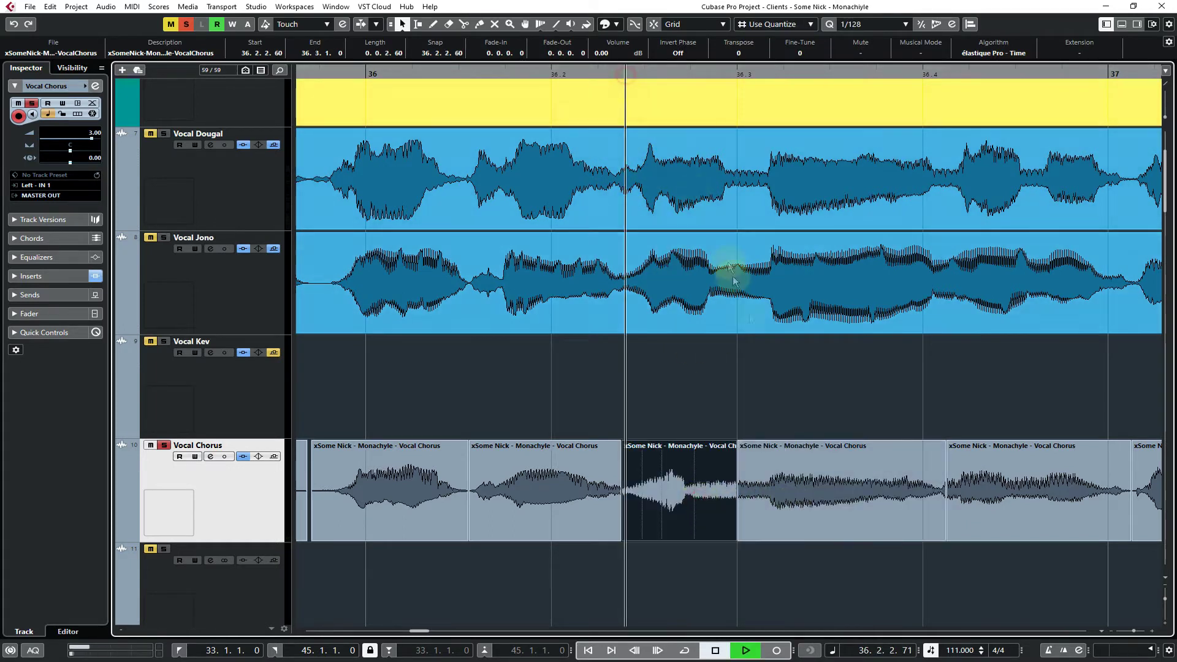
pyautogui.click(627, 73)
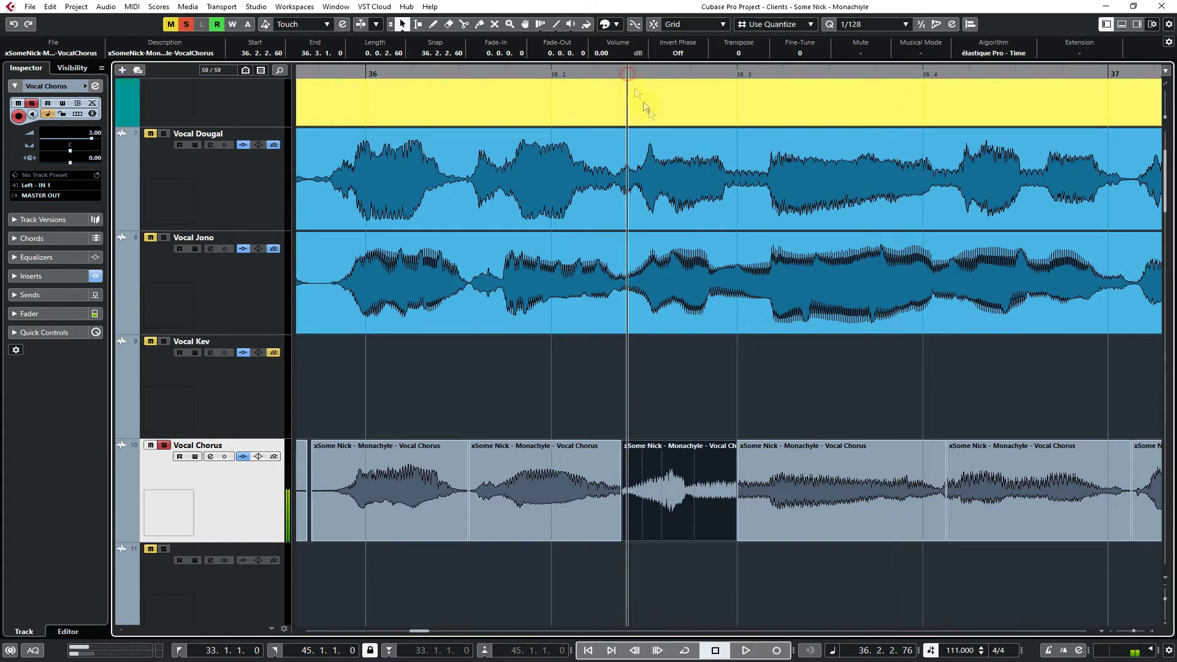
pyautogui.press('space')
# Extend the start of the clip leading into bar 36 over the previous clip's end and crossfade them over 0.0.0.5
pyautogui.click(518, 401)
pyautogui.moveTo(407, 378); pyautogui.dragTo(711, 390)
pyautogui.moveTo(562, 74); pyautogui.dragTo(561, 94)
pyautogui.moveTo(725, 453)
pyautogui.mouseDown()
pyautogui.moveTo(766, 420)
pyautogui.moveTo(782, 205)
pyautogui.moveTo(775, 212)
pyautogui.moveTo(958, 447)
pyautogui.moveTo(801, 446)
pyautogui.moveTo(874, 202)
pyautogui.moveTo(858, 262)
pyautogui.mouseUp()
pyautogui.moveTo(794, 286); pyautogui.dragTo(755, 473)
pyautogui.moveTo(481, 368); pyautogui.dragTo(314, 394)
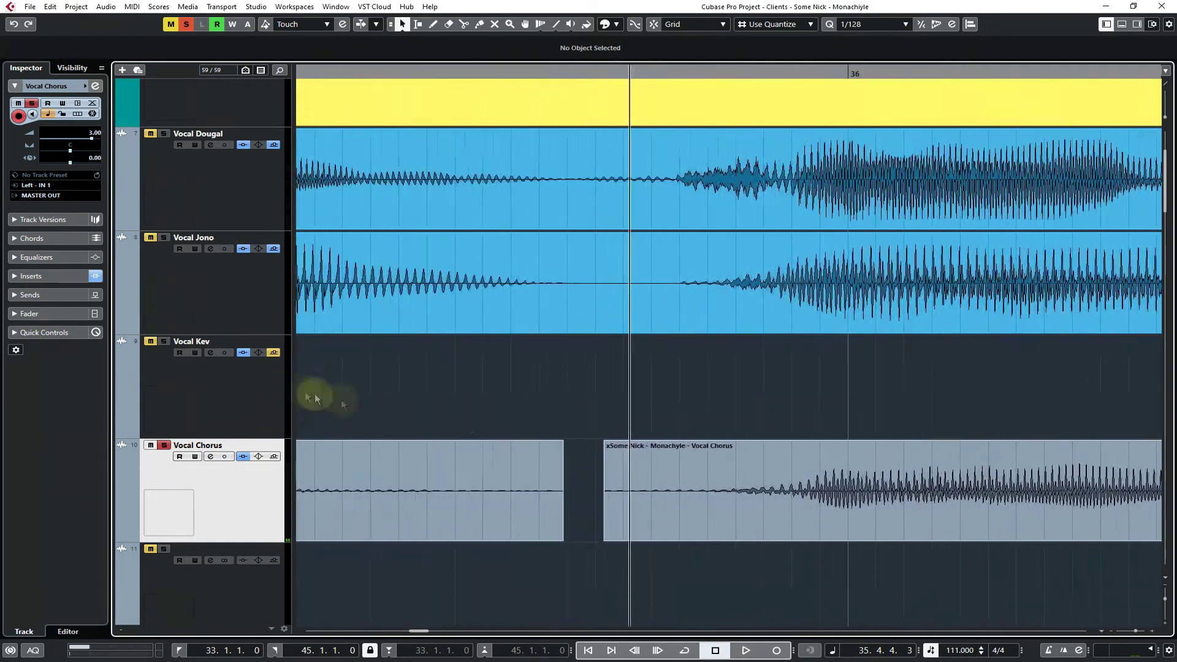
pyautogui.moveTo(605, 538); pyautogui.dragTo(555, 532)
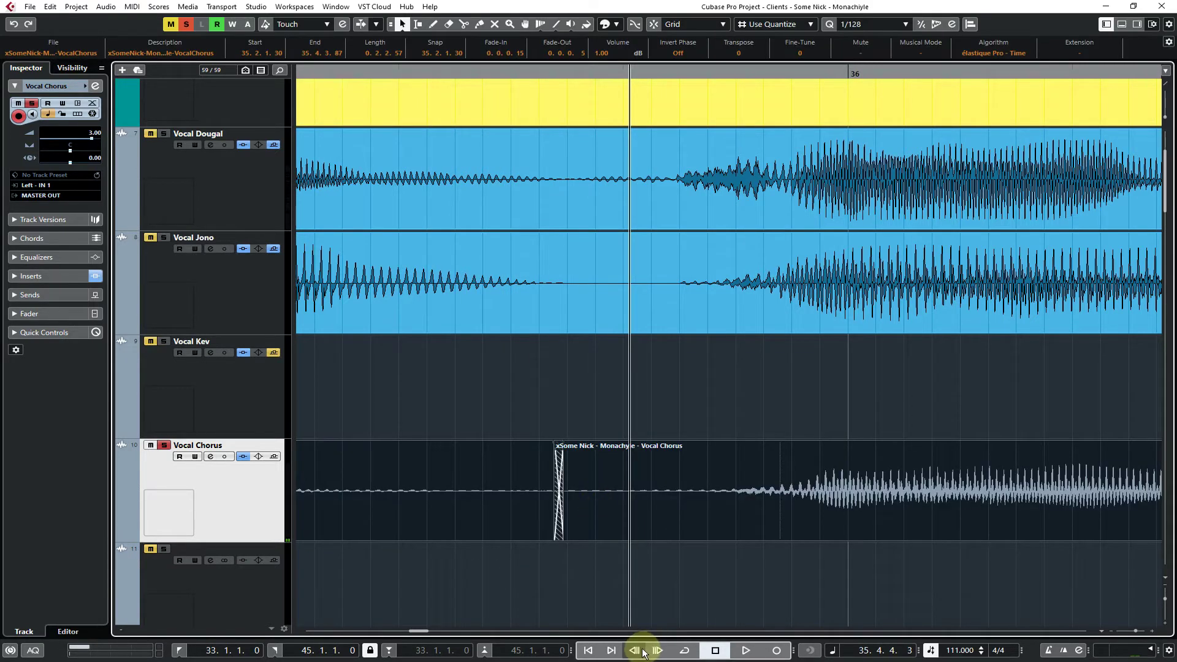
# Play back the Vocal Chorus join leading into bar 36 to check the crossfade
pyautogui.click(634, 652)
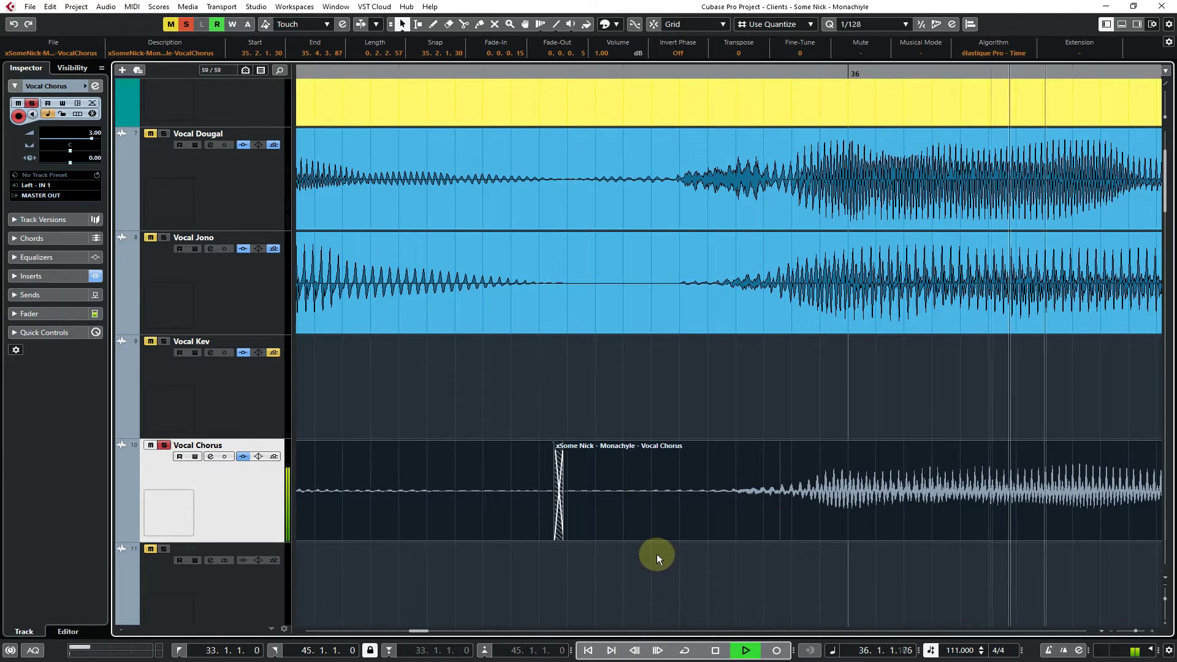
pyautogui.press('space')
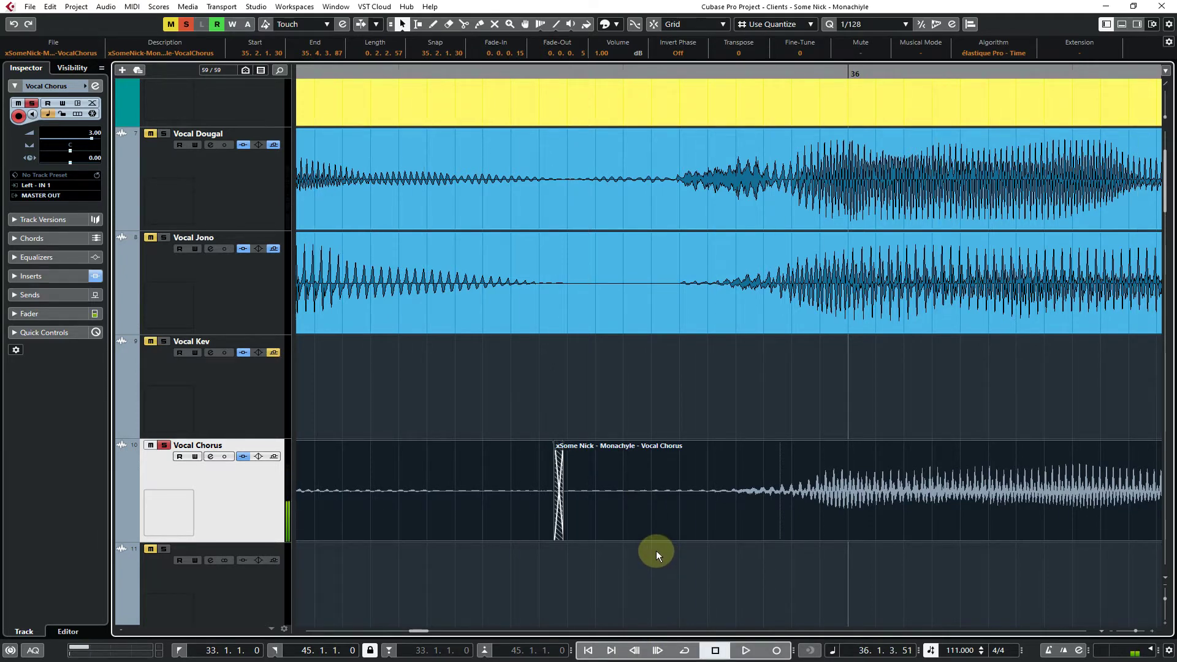
pyautogui.press('space')
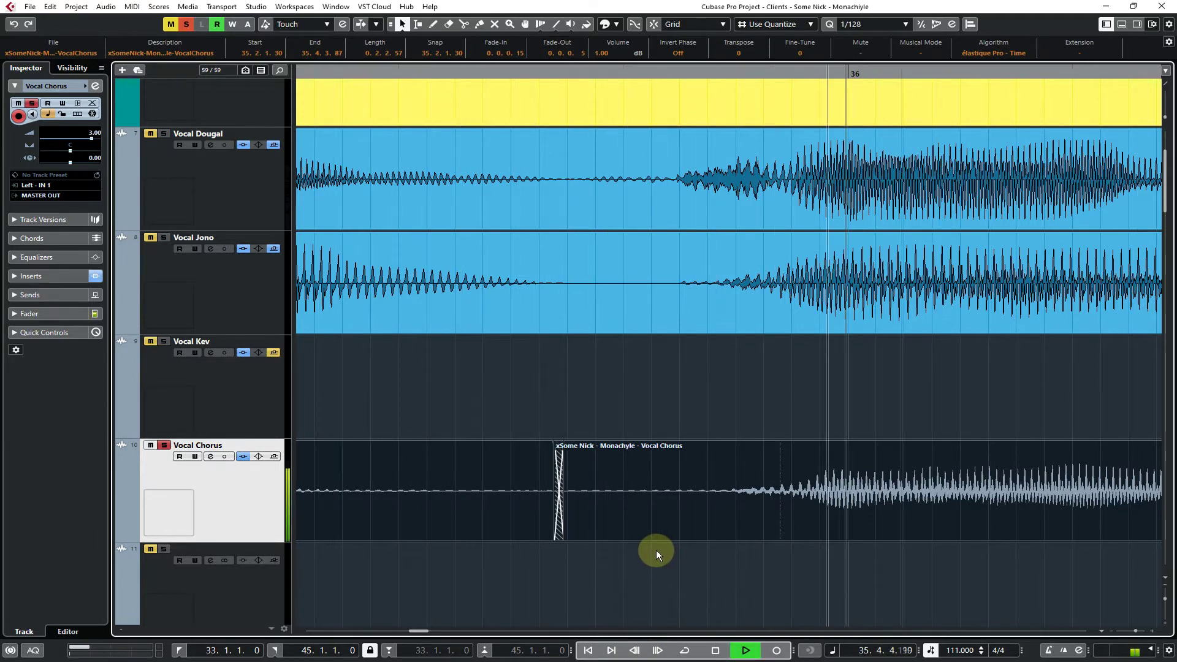
pyautogui.press('space')
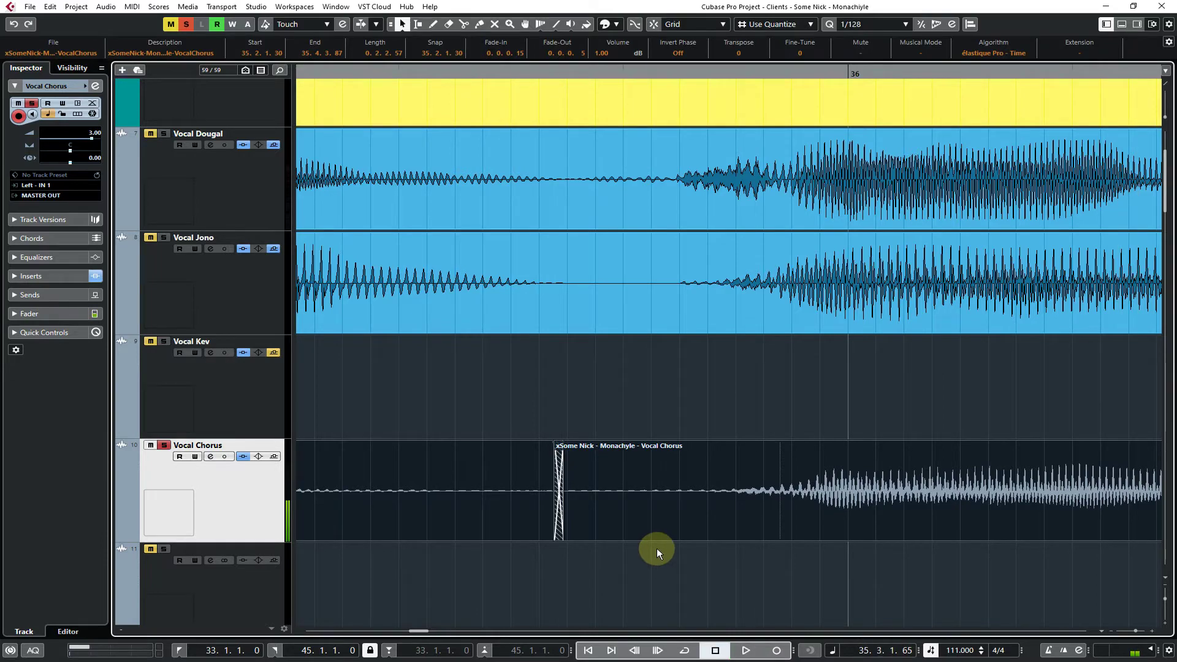
# Shift the Vocal Chorus clip before beat 36.2 slightly to start at 36.1.3.28 and crossfade it with the preceding clip over 0.0.0.10
pyautogui.moveTo(782, 410); pyautogui.dragTo(657, 381)
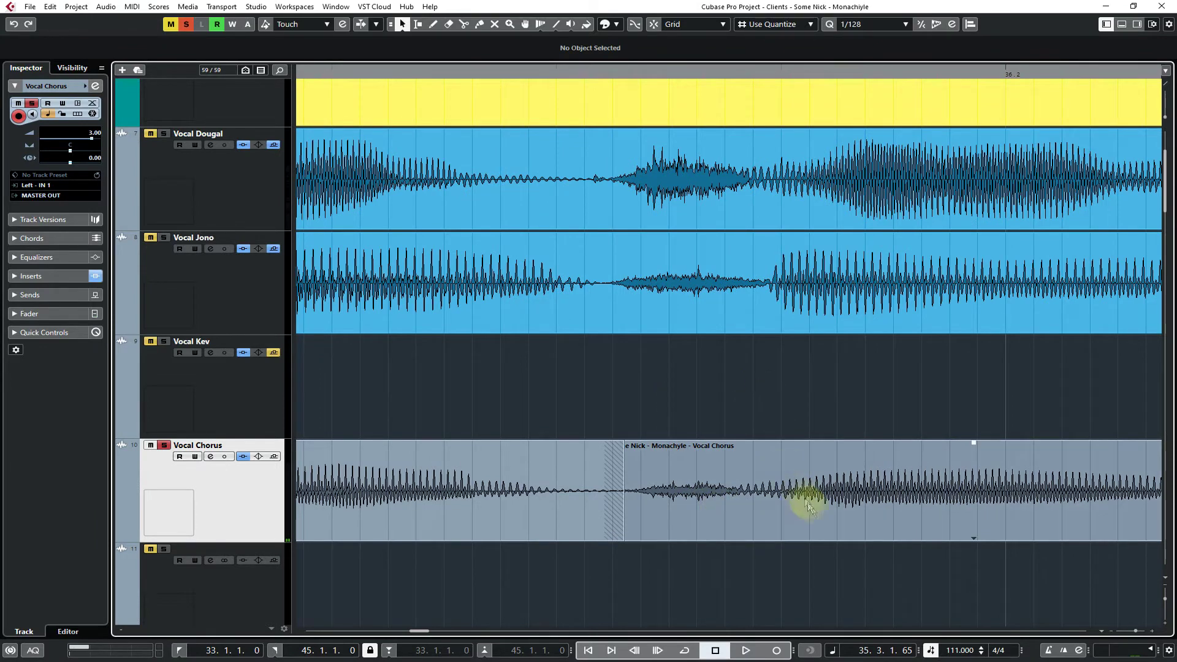
pyautogui.moveTo(807, 506); pyautogui.dragTo(612, 542)
pyautogui.click(655, 506)
pyautogui.press('x')
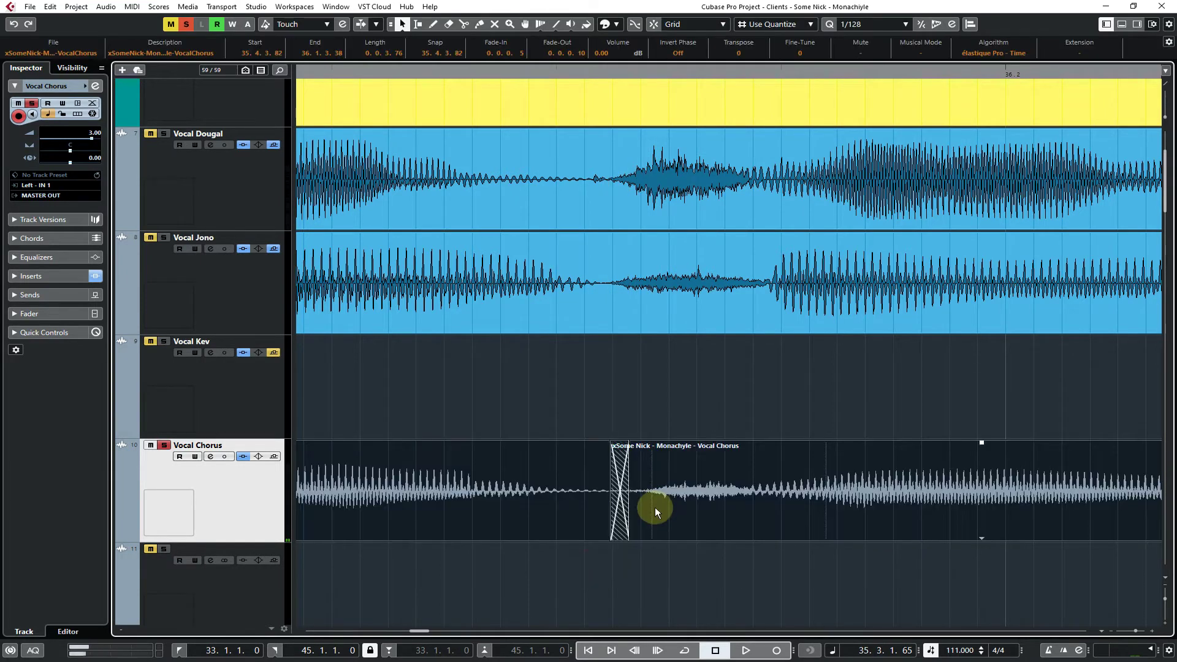
# Play back the Vocal Chorus phrase across bar 36 to check the join before beat 36.2
pyautogui.press('space')
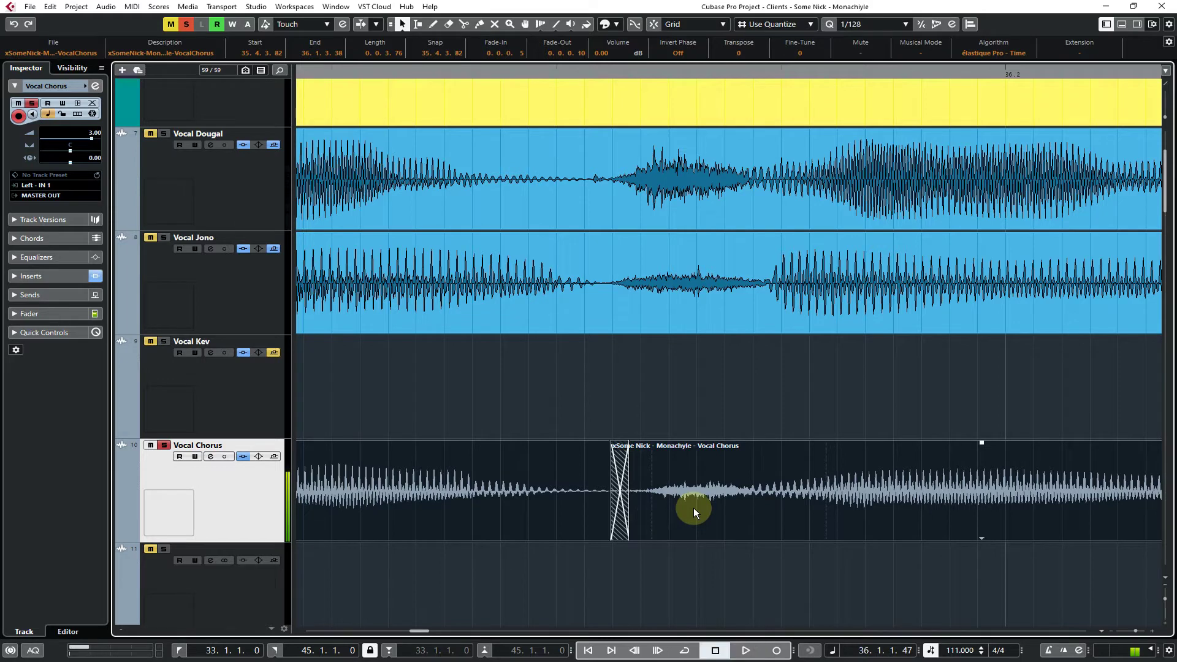
pyautogui.press('space')
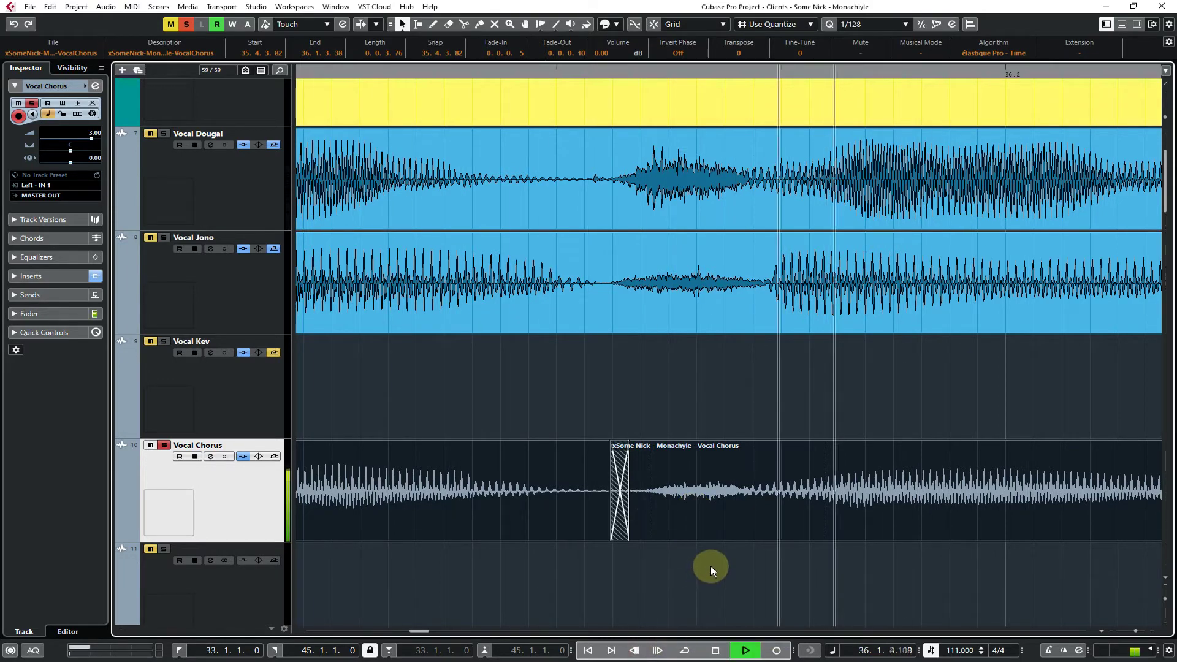
pyautogui.press('space')
pyautogui.press('space')
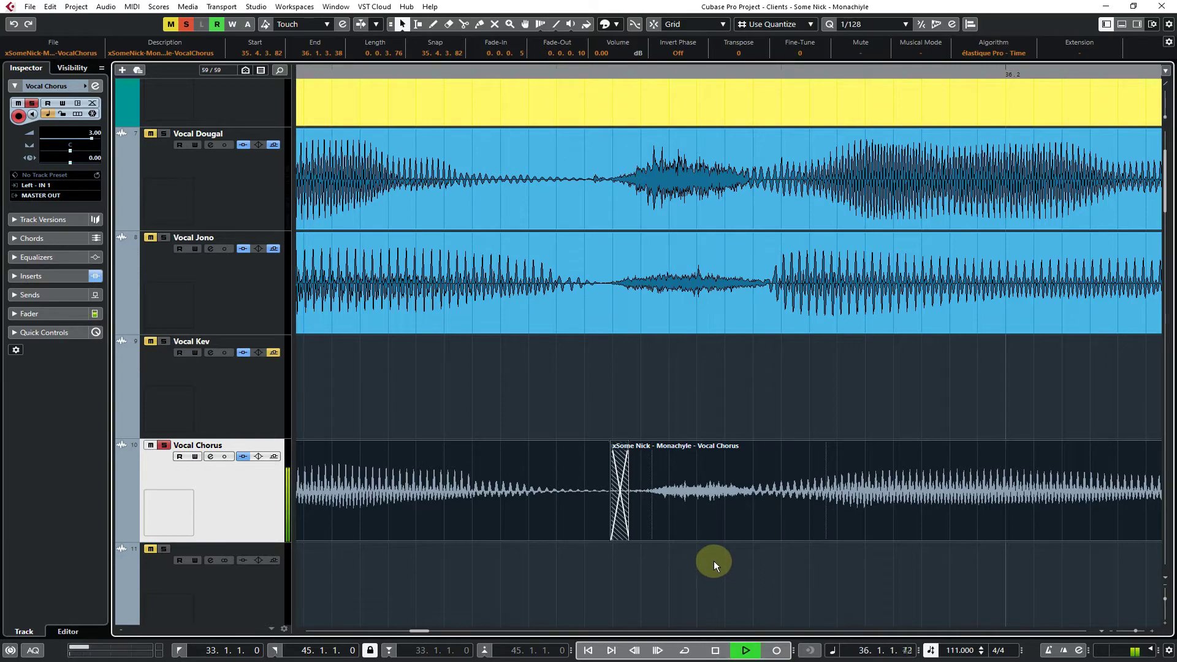
# Move the clip before beat 36.3 to Vocal Kev with its start extended to 36.2.2.25, and extend the previous Vocal Chorus clip to 36.2.2.111
pyautogui.moveTo(863, 407); pyautogui.dragTo(657, 395)
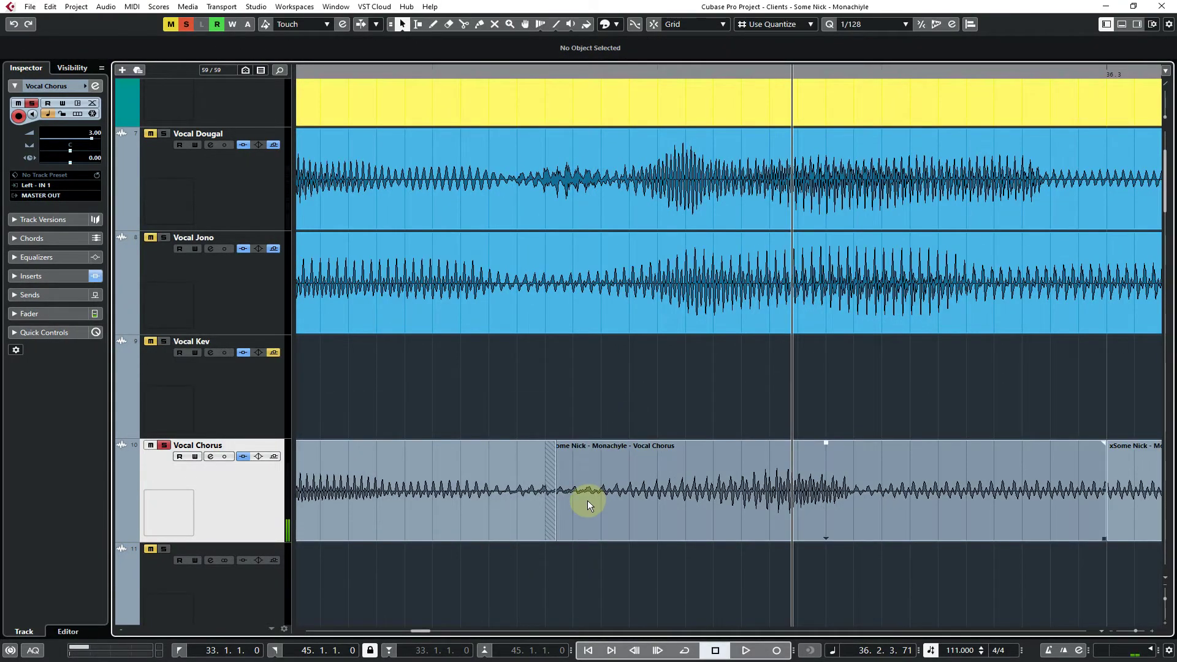
pyautogui.moveTo(587, 500); pyautogui.dragTo(482, 436)
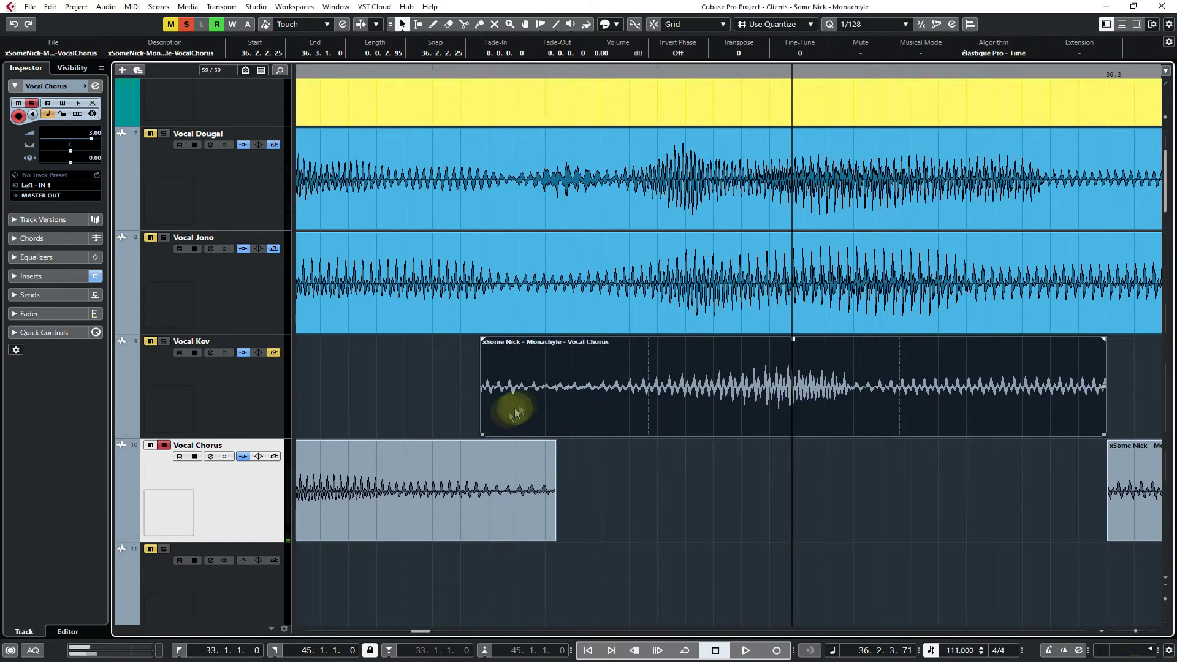
pyautogui.click(569, 446)
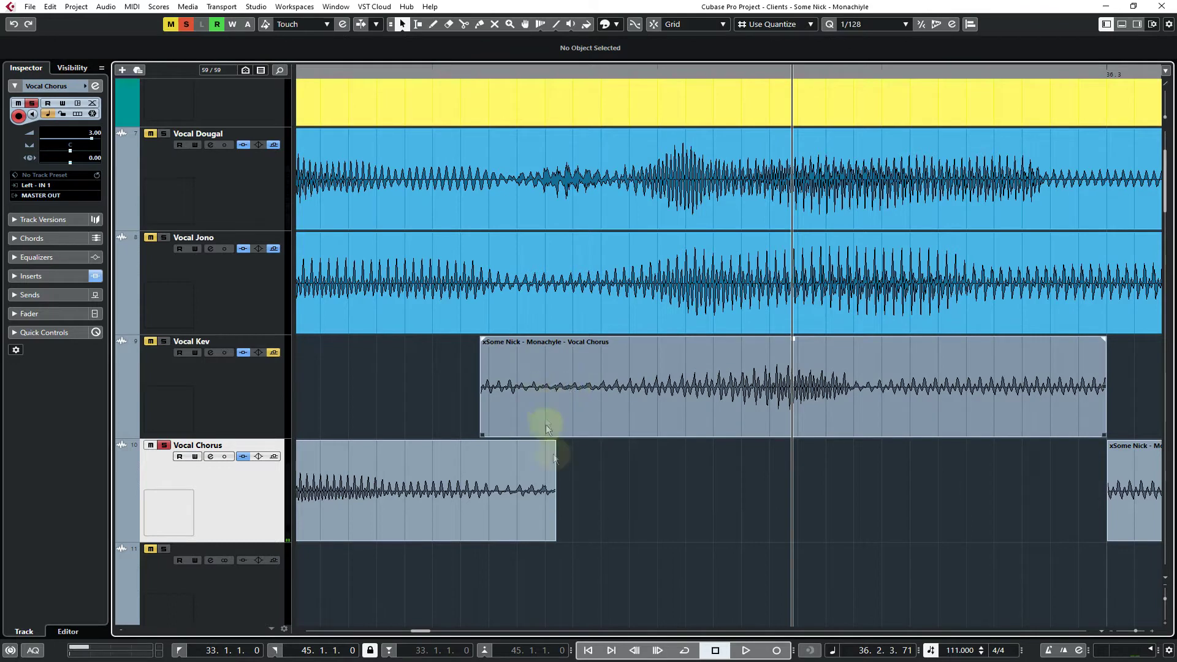
pyautogui.moveTo(556, 540); pyautogui.dragTo(640, 539)
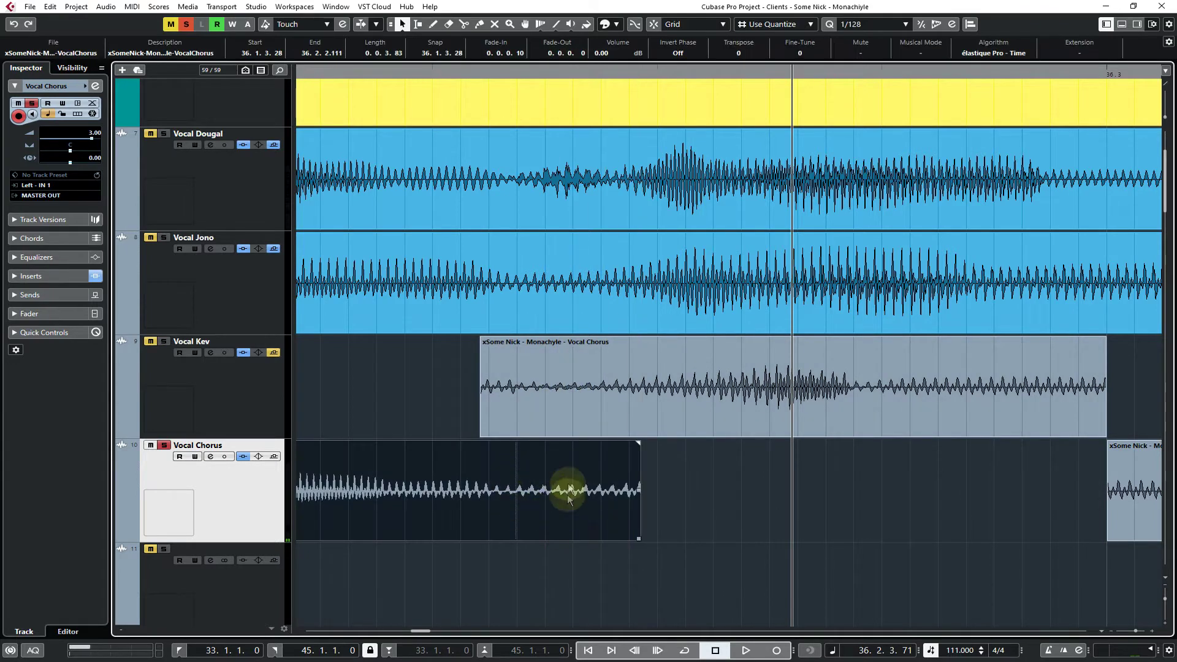
# Compare the Vocal Kev clip with Vocal Dougal and move it back onto Vocal Chorus, starting at 36.2.2.37
pyautogui.click(694, 487)
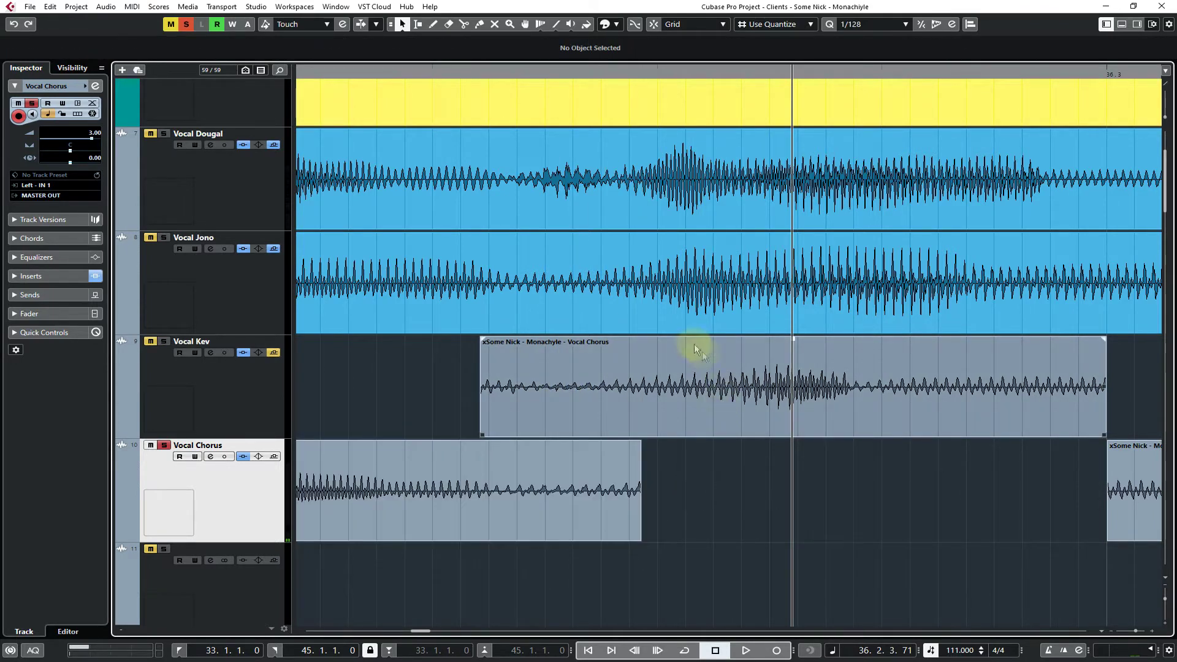
pyautogui.click(689, 391)
pyautogui.scroll(-5, 690, 397)
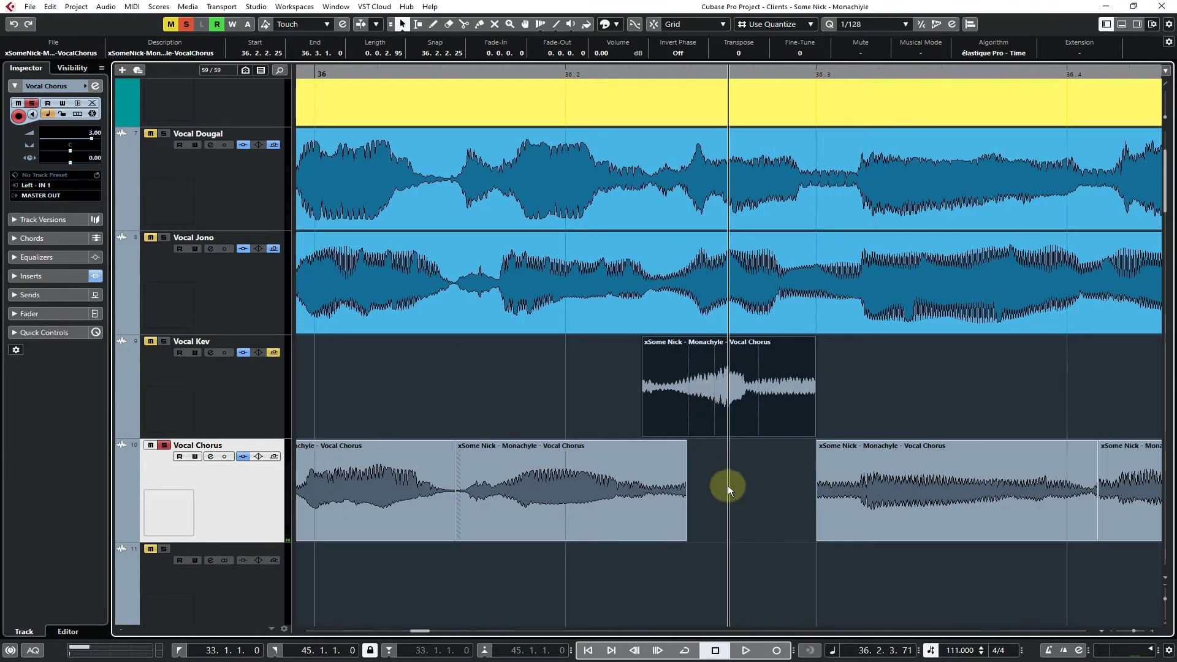
pyautogui.click(728, 487)
pyautogui.click(715, 399)
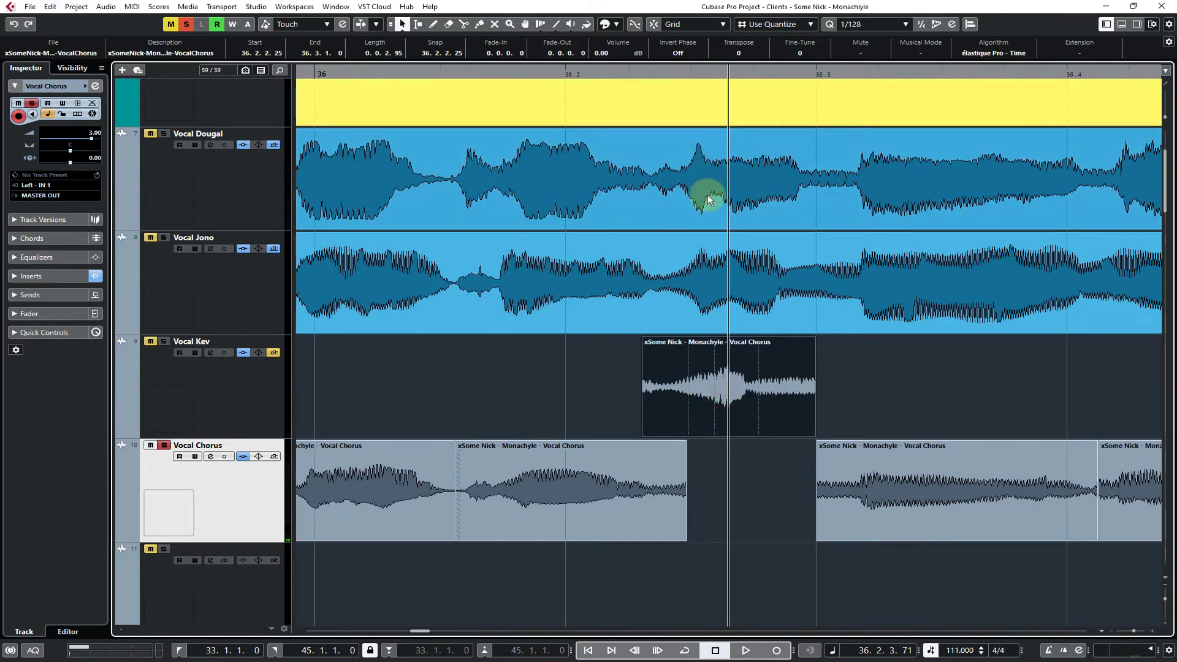
pyautogui.click(695, 181)
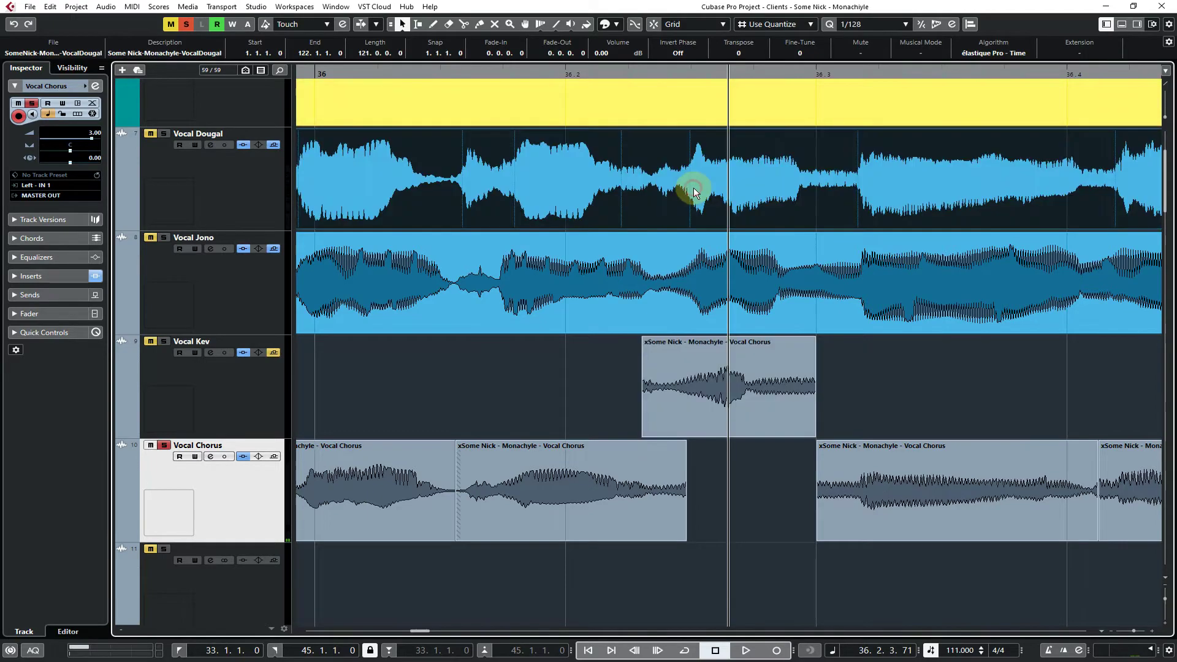
pyautogui.click(715, 490)
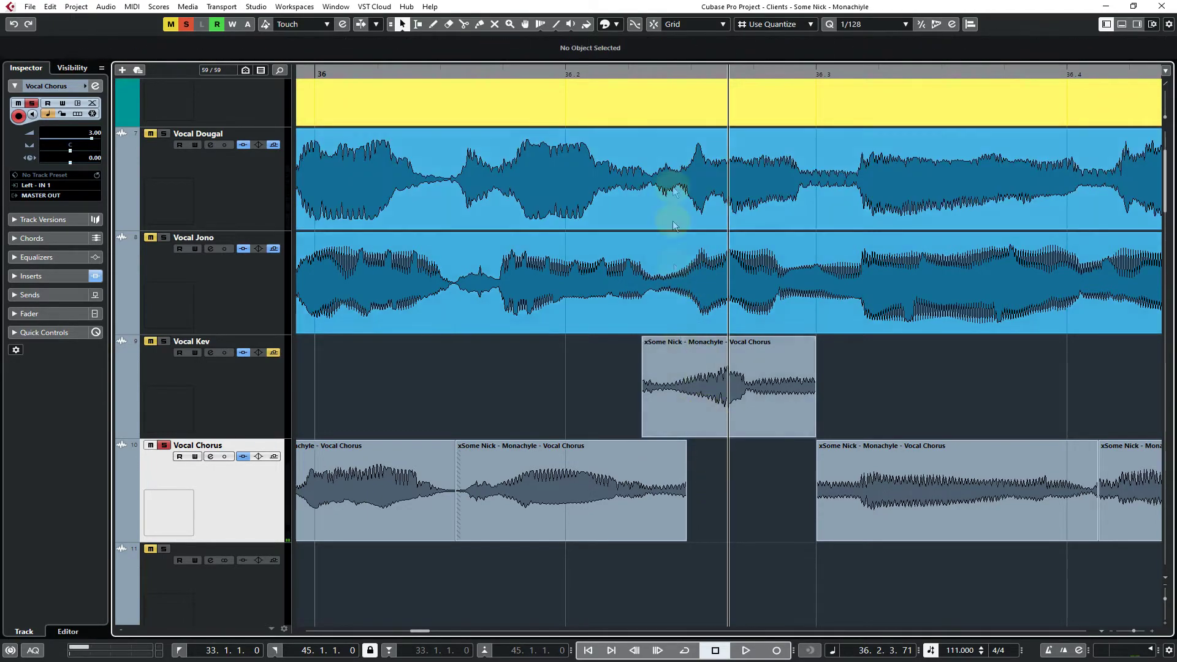
pyautogui.click(679, 76)
pyautogui.moveTo(679, 76); pyautogui.dragTo(680, 102)
pyautogui.moveTo(731, 402); pyautogui.dragTo(751, 498)
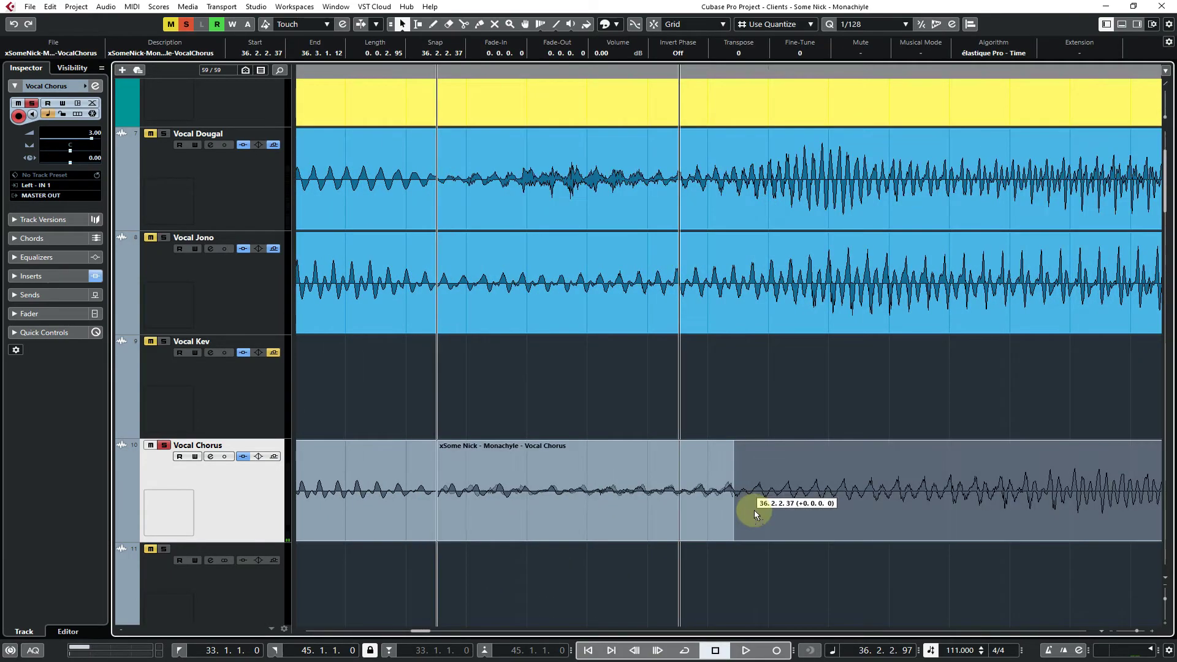
# Solo Vocal Dougal alongside Vocal Chorus and play both back to check the clip's timing before beat 36.3
pyautogui.click(167, 137)
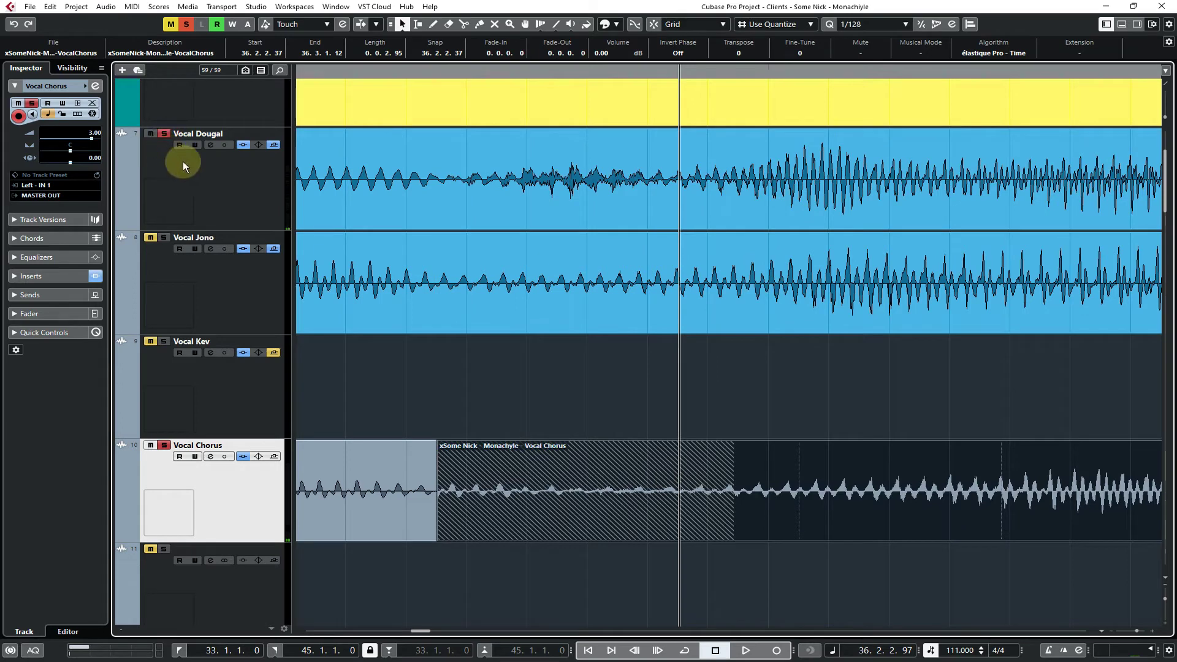
pyautogui.press('space')
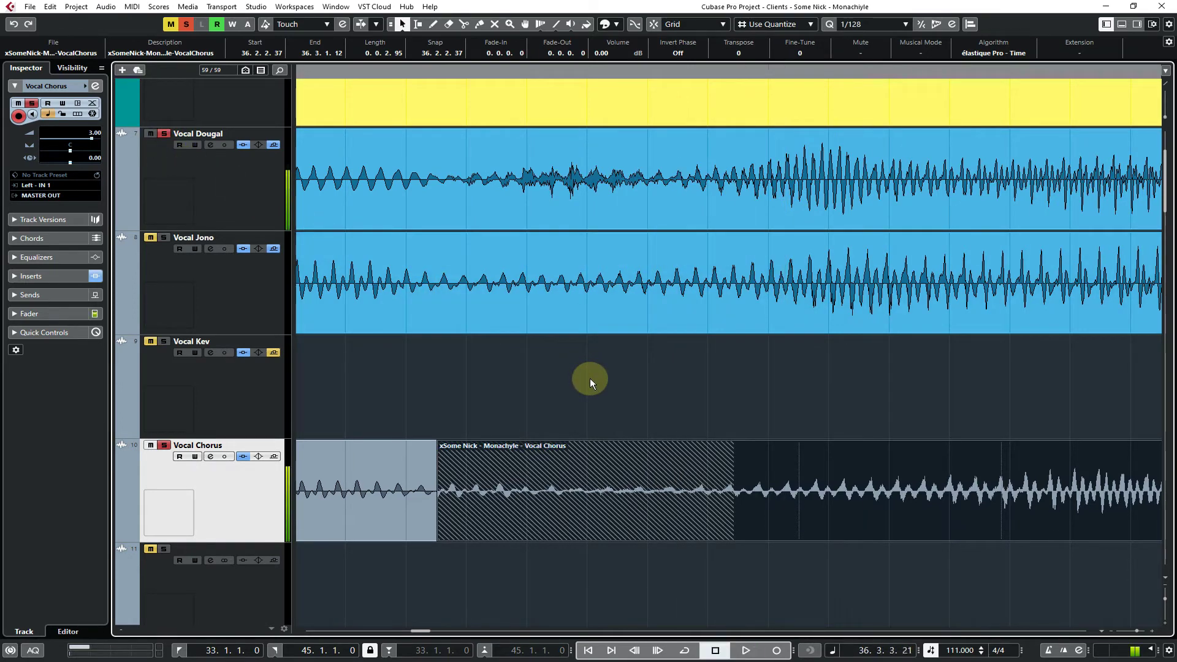
pyautogui.press('space')
# Move the overlapping Vocal Chorus clip earlier to start at 36.2.2.29 and play it back against Vocal Dougal
pyautogui.click(735, 376)
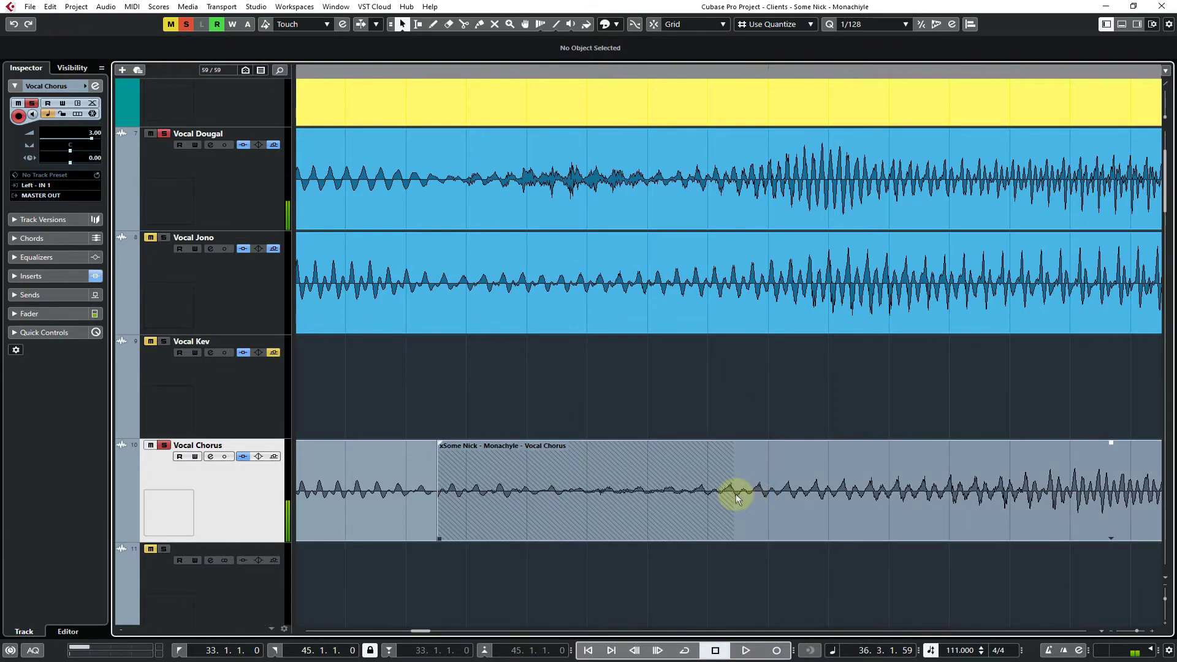
pyautogui.moveTo(736, 494); pyautogui.dragTo(692, 493)
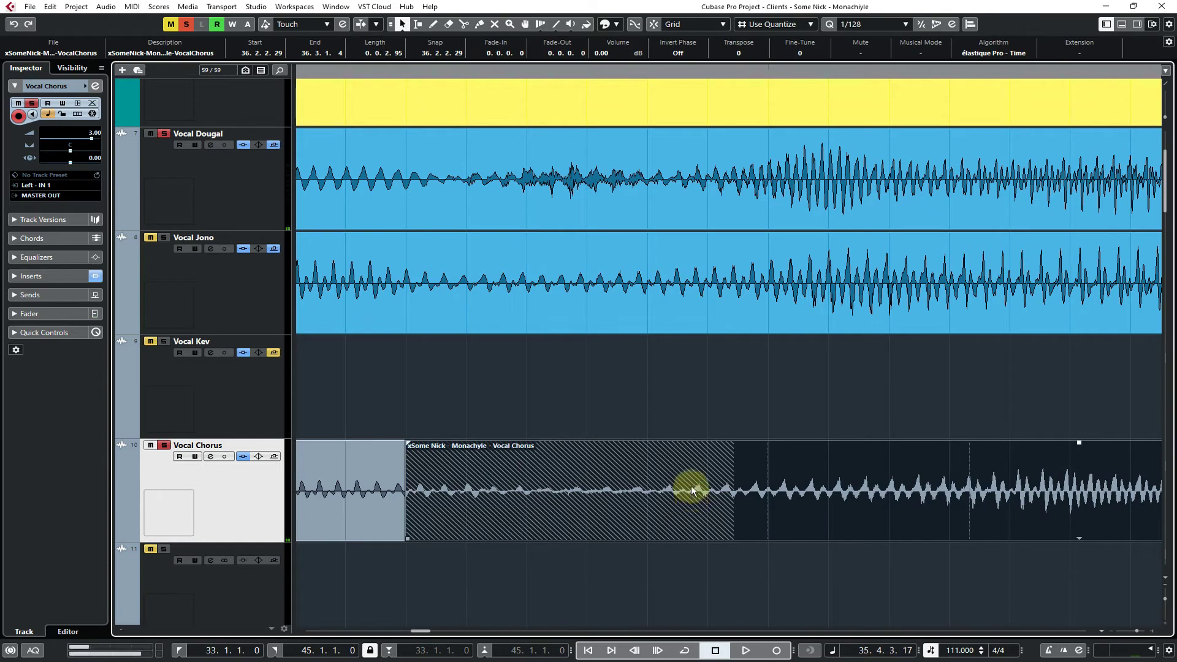
pyautogui.press('space')
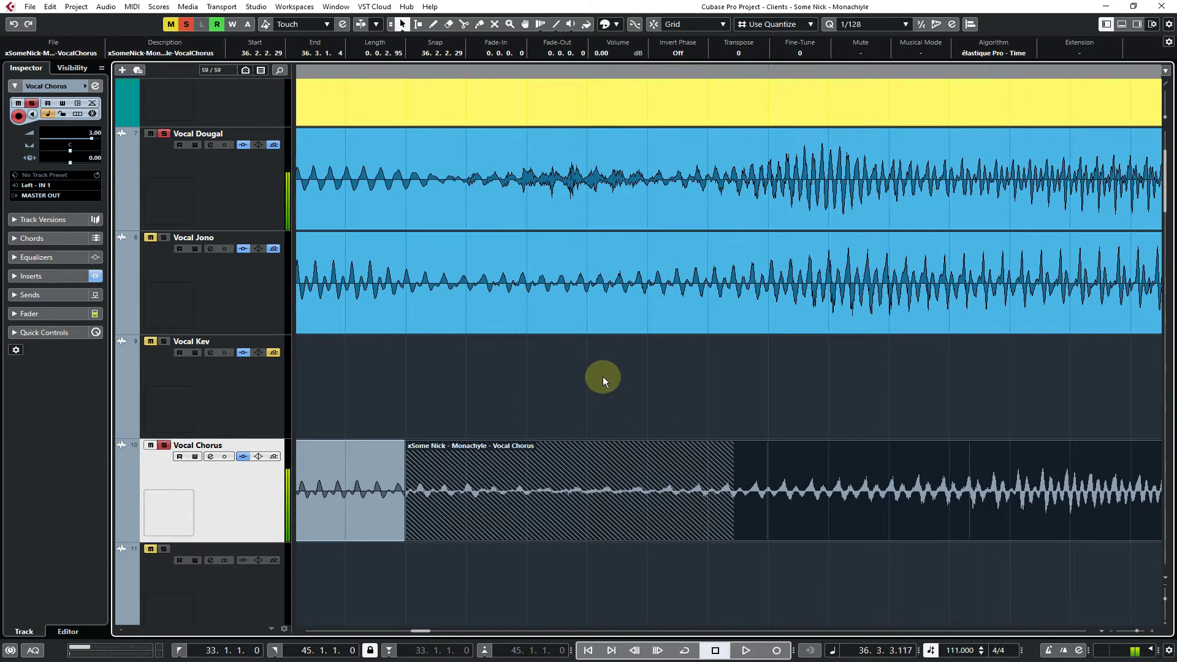
# Move the clip starting at 36.2.2.29 up to Vocal Kev and extend its start back to 36.2.2.15
pyautogui.moveTo(535, 484); pyautogui.dragTo(560, 392)
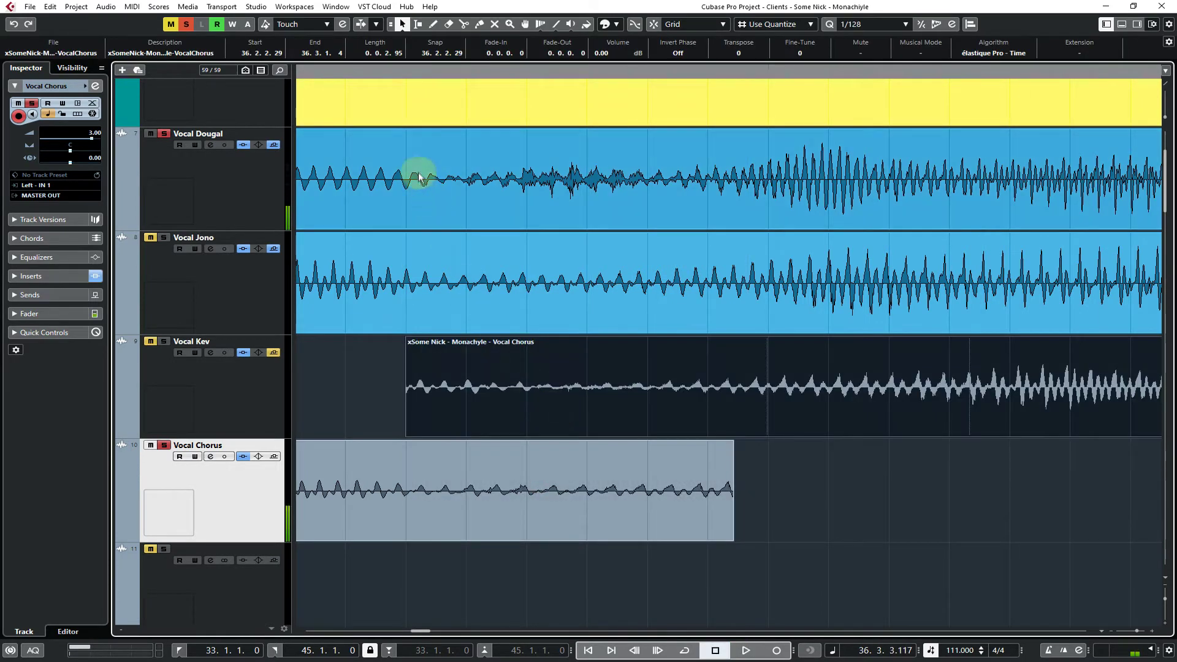
pyautogui.moveTo(406, 435); pyautogui.dragTo(313, 433)
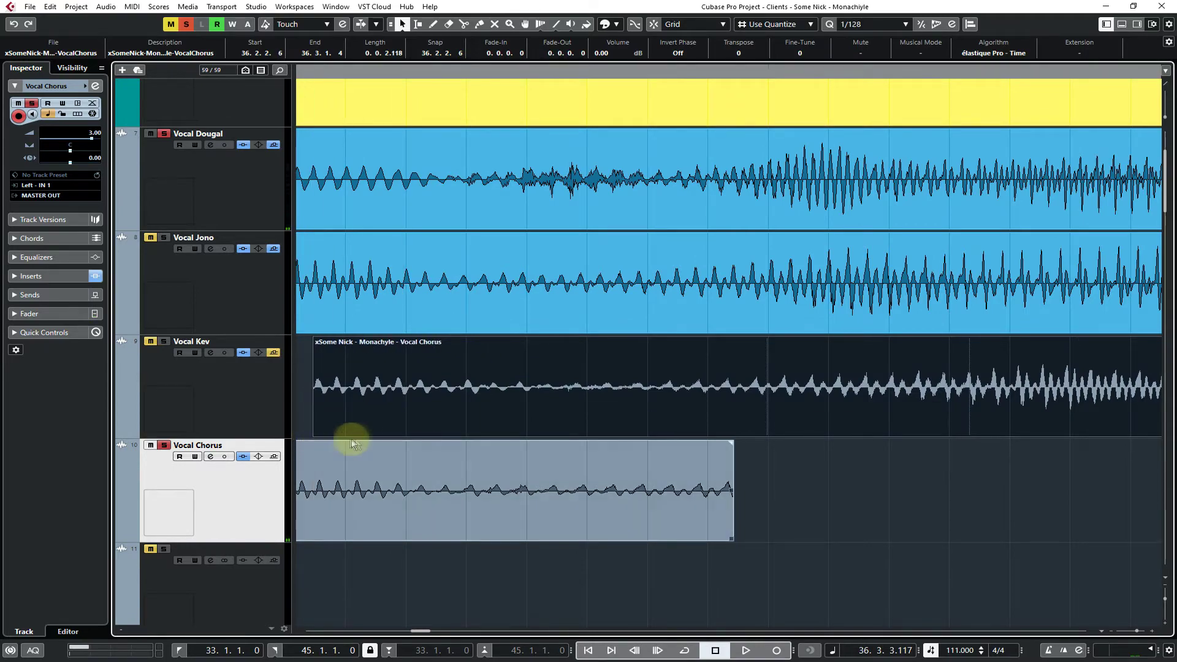
pyautogui.press('g')
pyautogui.press('g')
pyautogui.press('g')
pyautogui.press('g')
pyautogui.press('g')
pyautogui.press('g')
pyautogui.press('g')
pyautogui.press('g')
pyautogui.press('g')
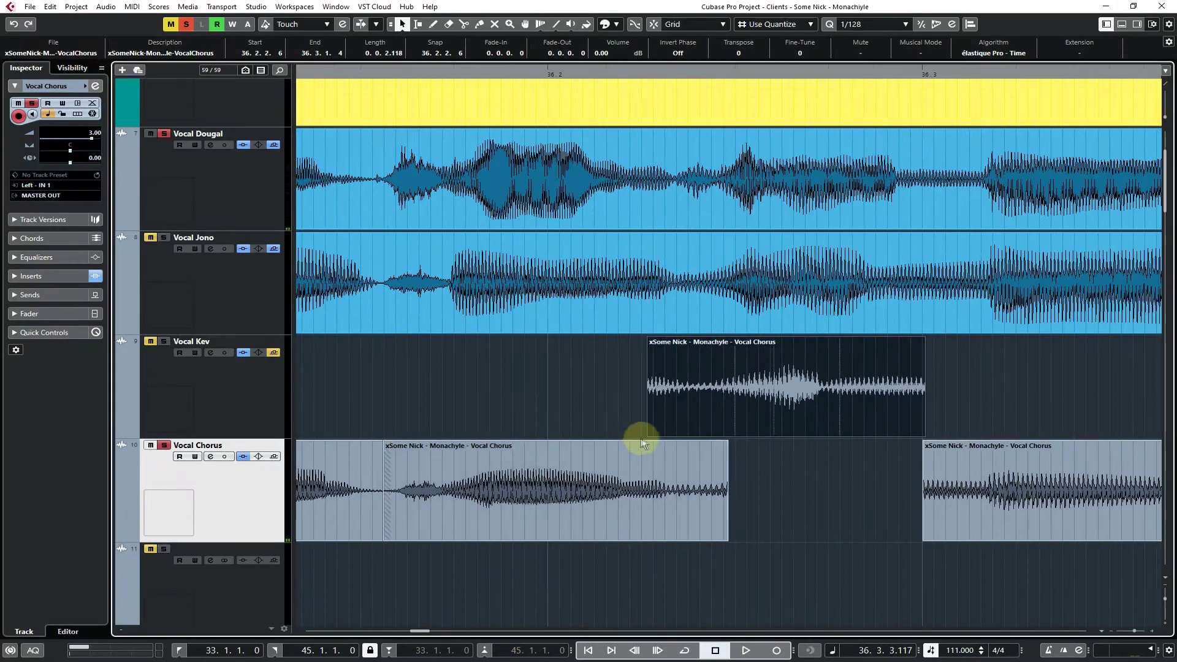
pyautogui.moveTo(649, 434)
pyautogui.mouseDown()
pyautogui.moveTo(332, 438)
pyautogui.moveTo(441, 415)
pyautogui.moveTo(656, 415)
pyautogui.mouseUp()
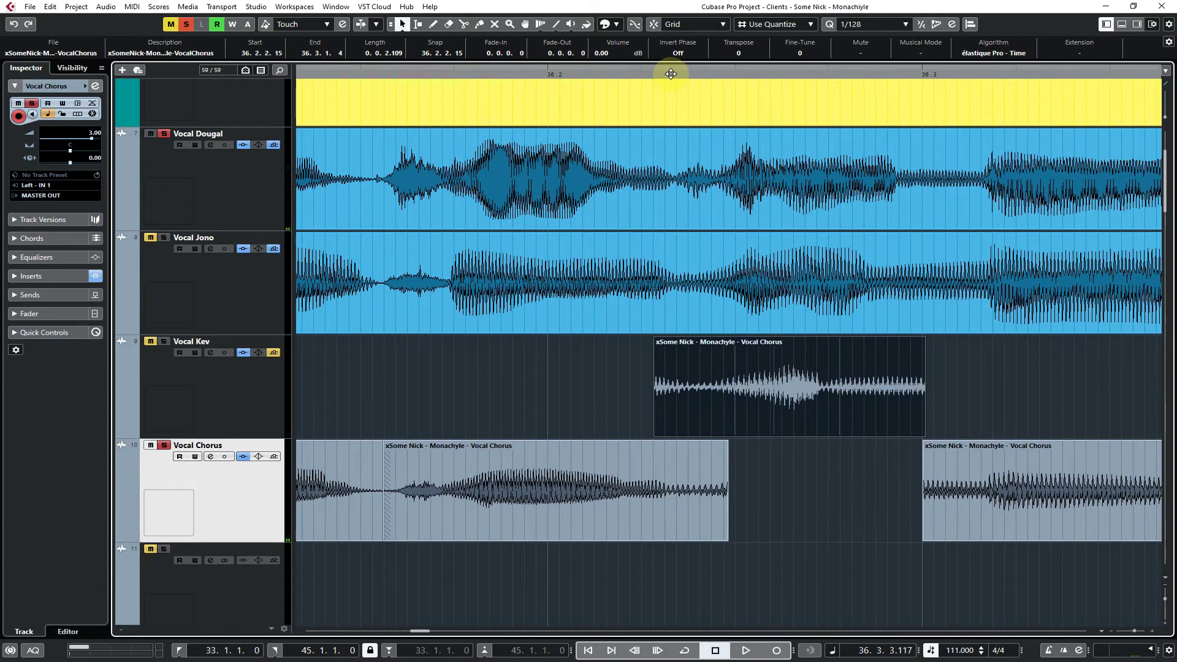
# Trim the clip's start to 36.2.2.16 to line up with the Vocal Chorus waveform, leaving the clip on Vocal Kev
pyautogui.moveTo(670, 71); pyautogui.dragTo(652, 102)
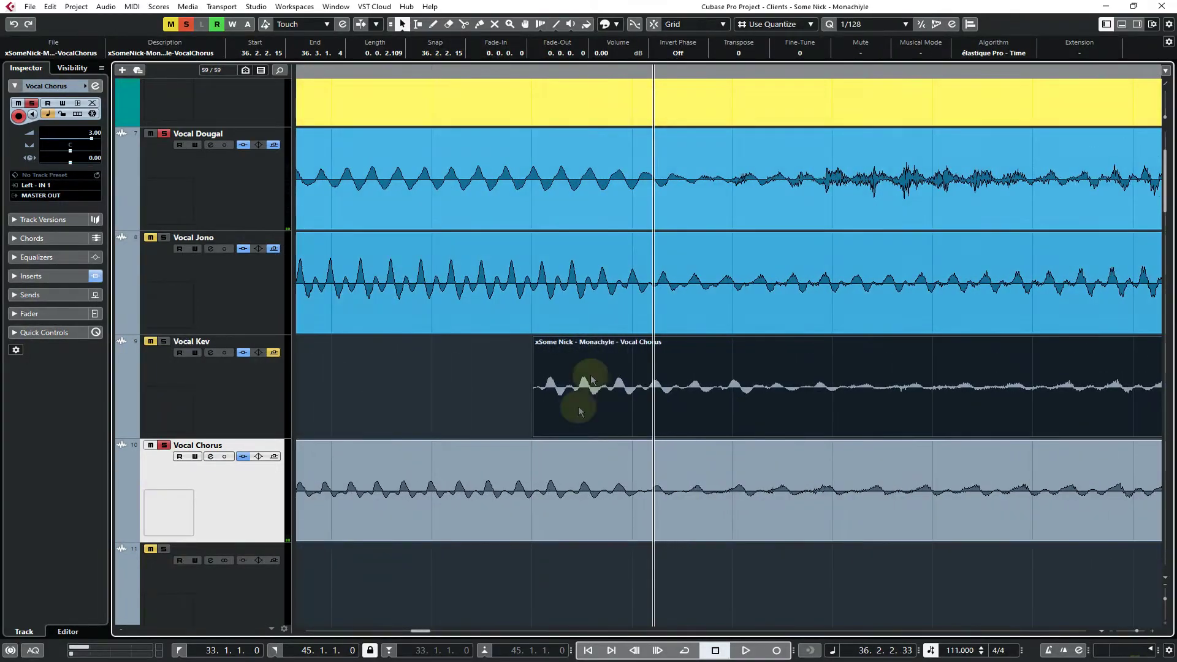
pyautogui.moveTo(528, 73); pyautogui.dragTo(526, 86)
pyautogui.moveTo(629, 392); pyautogui.dragTo(633, 531)
pyautogui.moveTo(544, 539); pyautogui.dragTo(569, 540)
pyautogui.moveTo(625, 515); pyautogui.dragTo(635, 405)
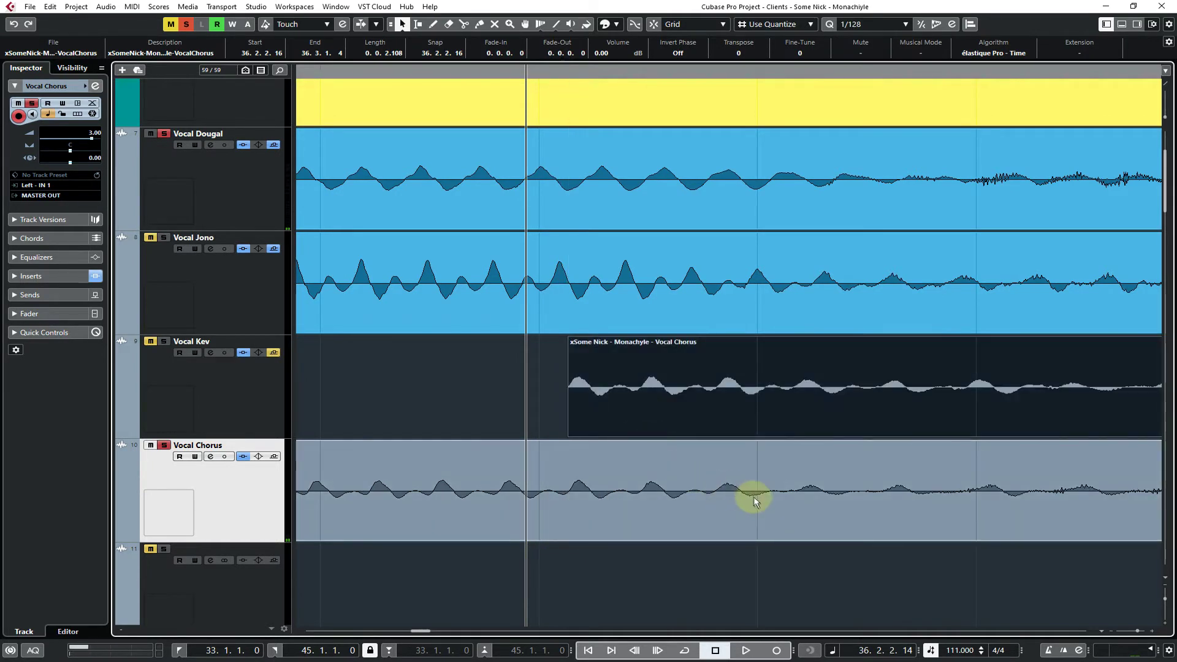
# Split the Vocal Chorus clip at 36.2.2.30 and delete the part after the cut
pyautogui.click(764, 511)
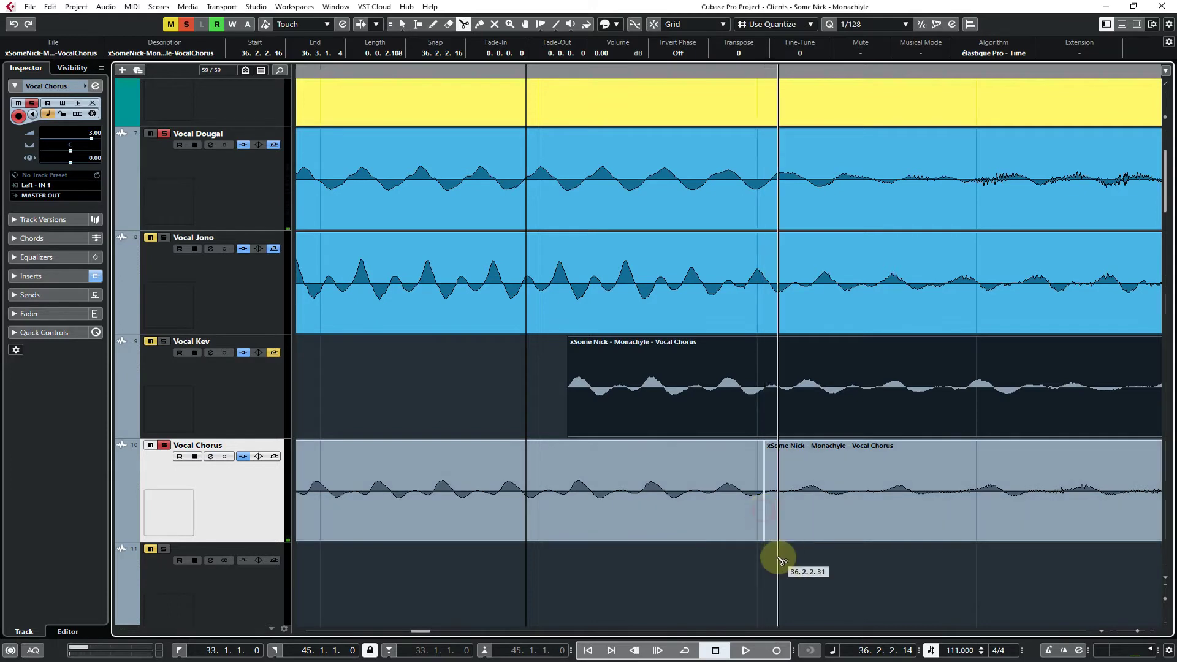
pyautogui.press('1')
pyautogui.click(788, 505)
pyautogui.press('Delete')
# Move the Vocal Kev clip straight down onto Vocal Chorus and crossfade it with the preceding clip over 0.0.0.14
pyautogui.moveTo(693, 403); pyautogui.dragTo(694, 501)
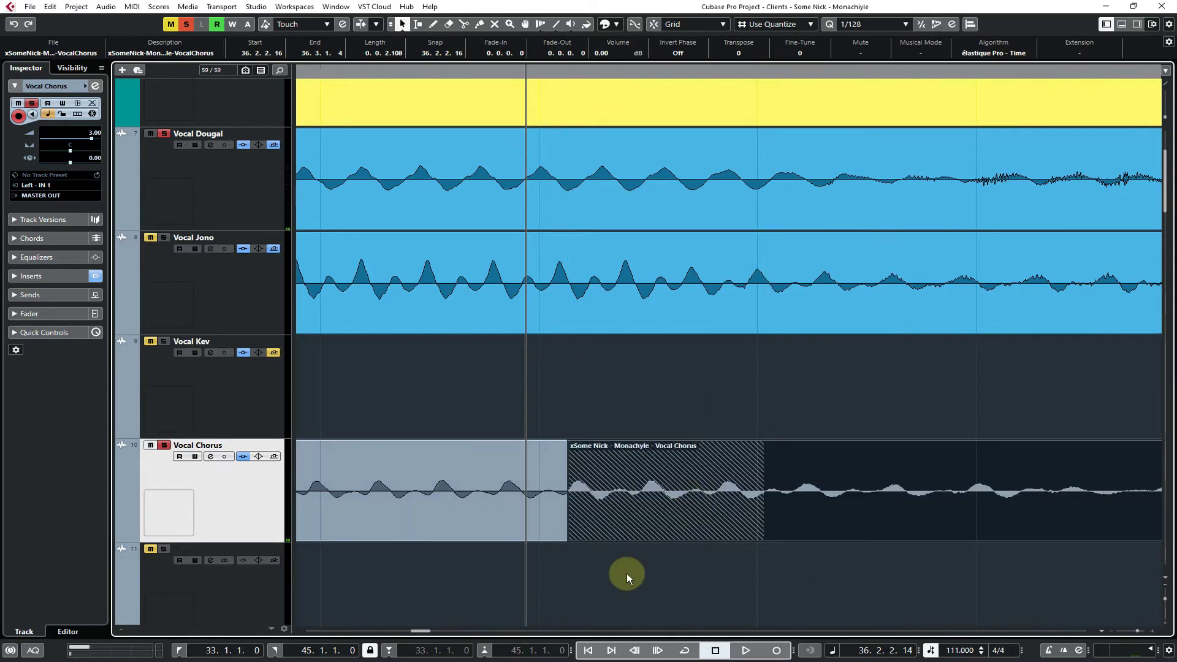
pyautogui.click(659, 491)
pyautogui.press('x')
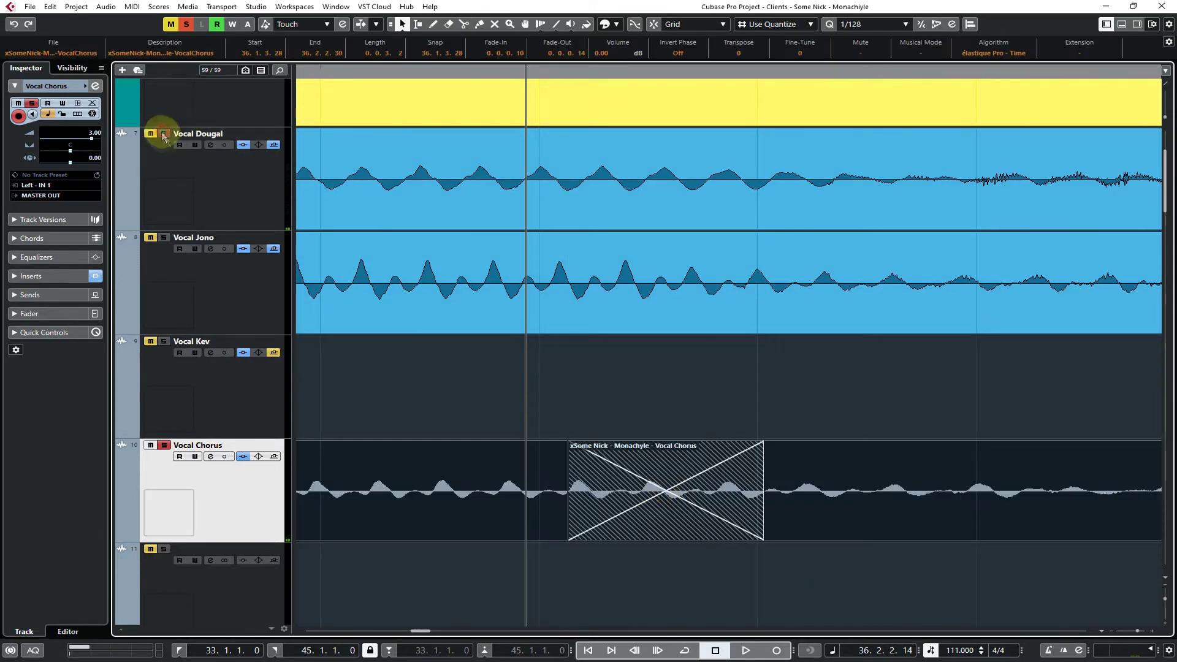
# Play back Vocal Chorus without Vocal Dougal through bar 36 up to beat 36.3 to check the new crossfade
pyautogui.press('g')
pyautogui.press('g')
pyautogui.press('g')
pyautogui.press('g')
pyautogui.press('g')
pyautogui.press('g')
pyautogui.press('g')
pyautogui.press('g')
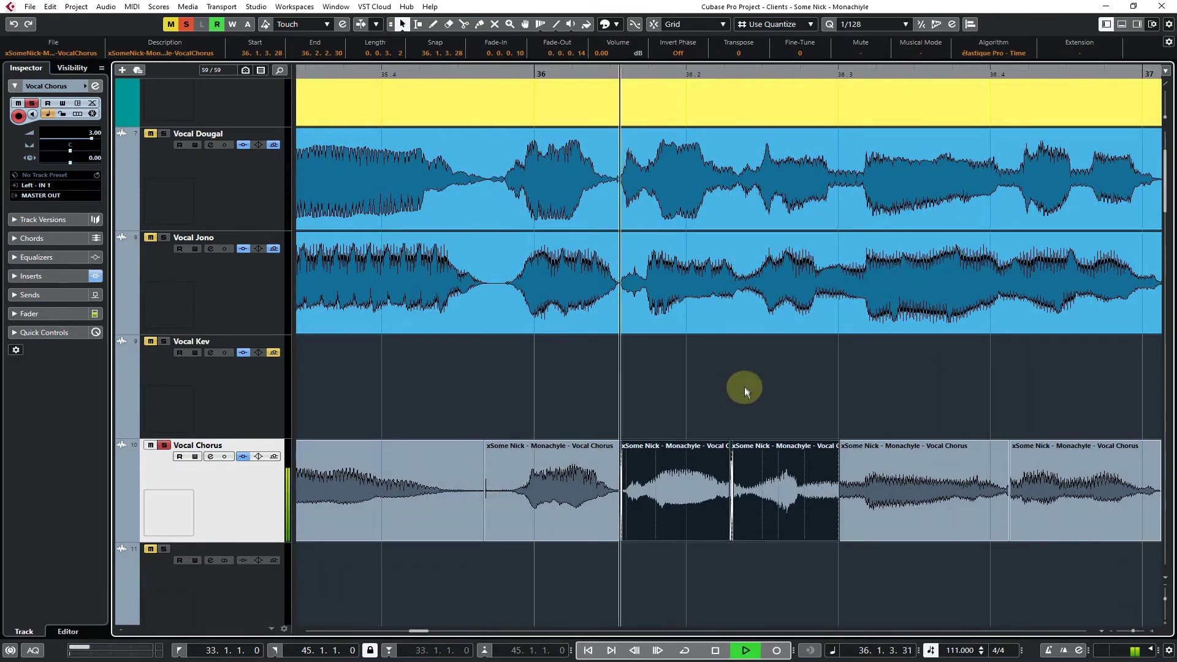
pyautogui.press('space')
# Move the Vocal Chorus clip at beat 36.3 straight up to Vocal Kev and extend its start back to 36.2.4.46
pyautogui.click(710, 391)
pyautogui.moveTo(874, 514); pyautogui.dragTo(867, 417)
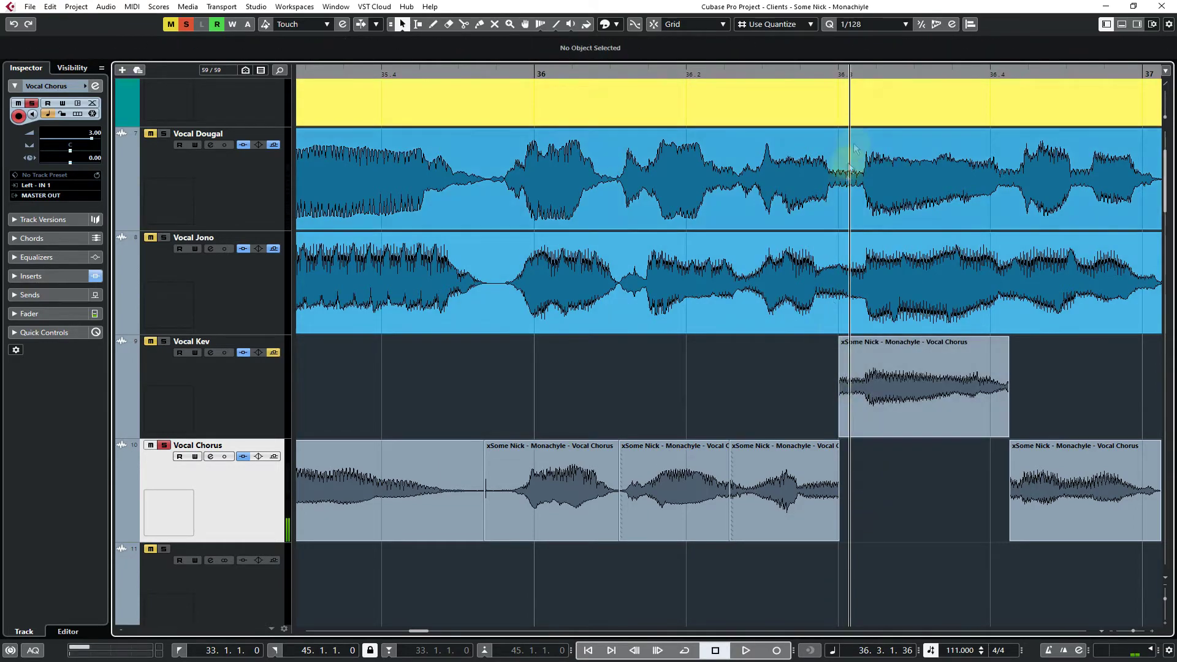
pyautogui.moveTo(846, 69); pyautogui.dragTo(845, 101)
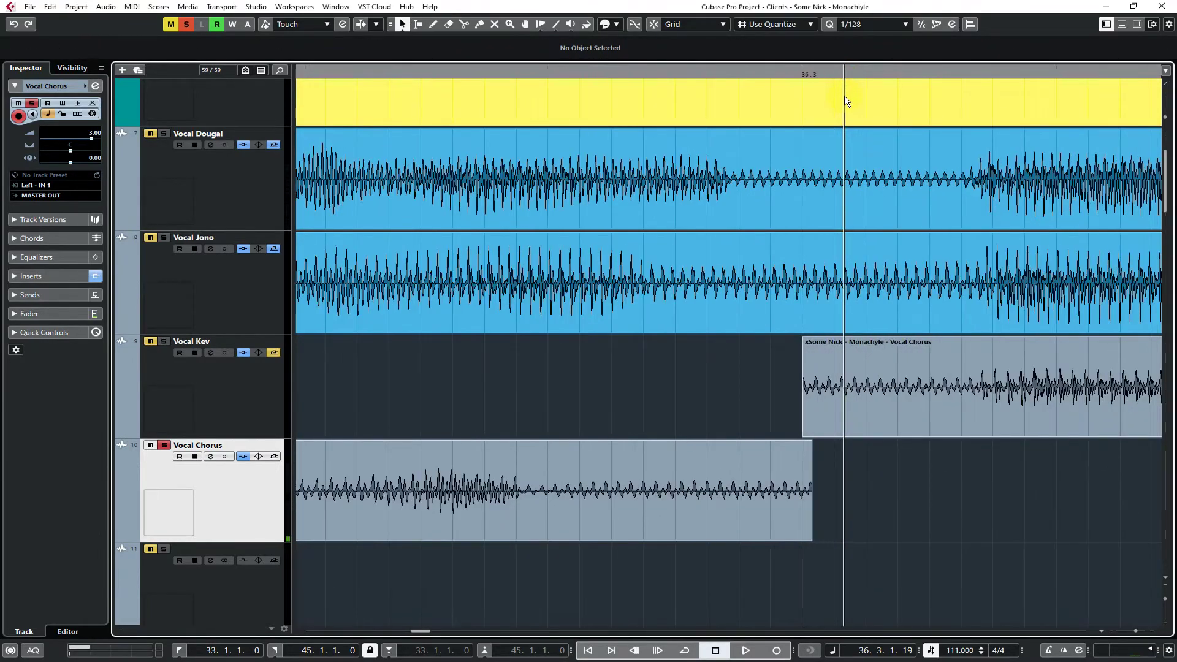
pyautogui.moveTo(804, 438); pyautogui.dragTo(648, 429)
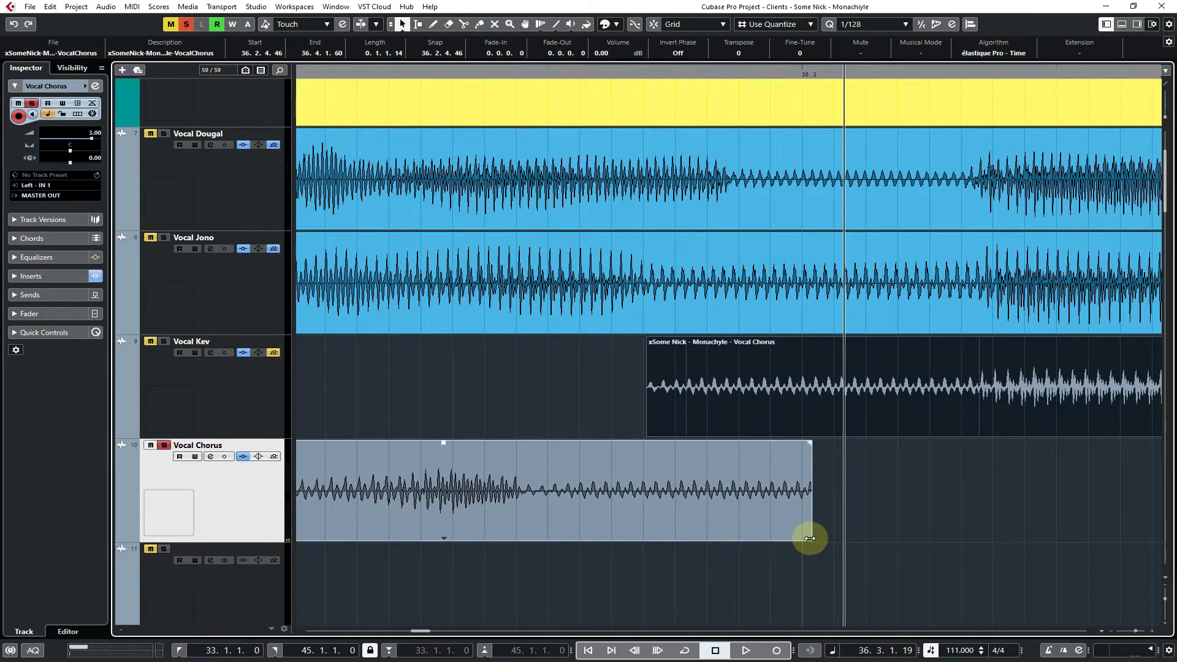
# Extend the end of the preceding Vocal Chorus clip to 36.3.1.27 and nudge the Vocal Kev clip to start at 36.2.4.45
pyautogui.moveTo(809, 539); pyautogui.dragTo(857, 530)
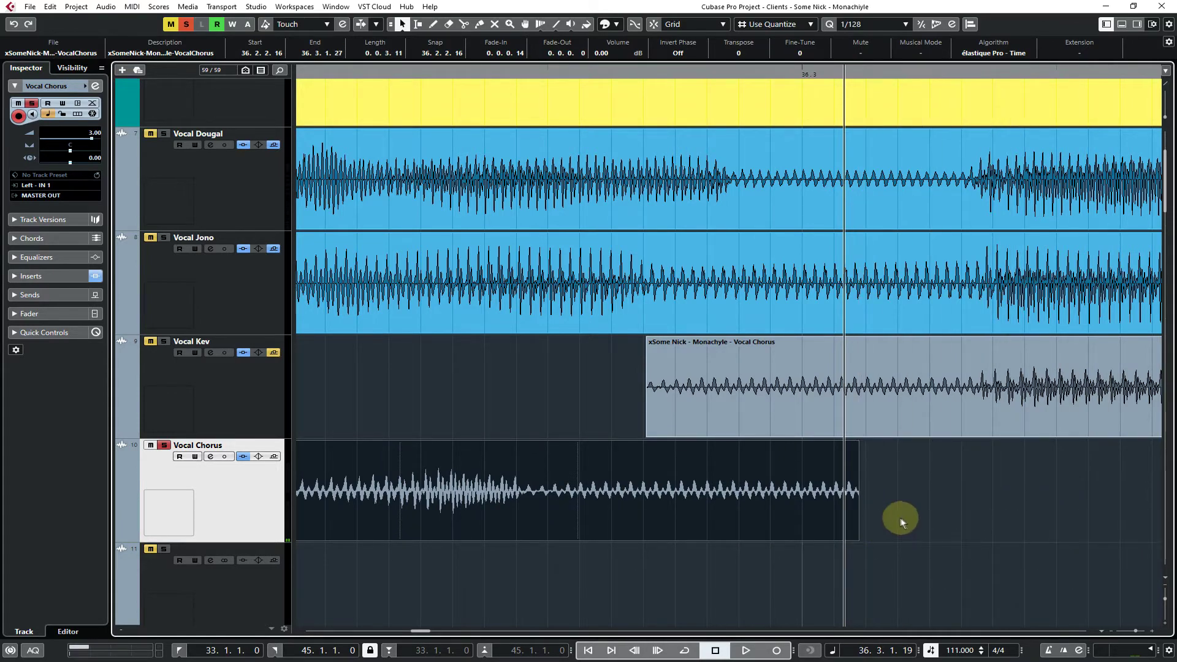
pyautogui.scroll(5, 900, 517)
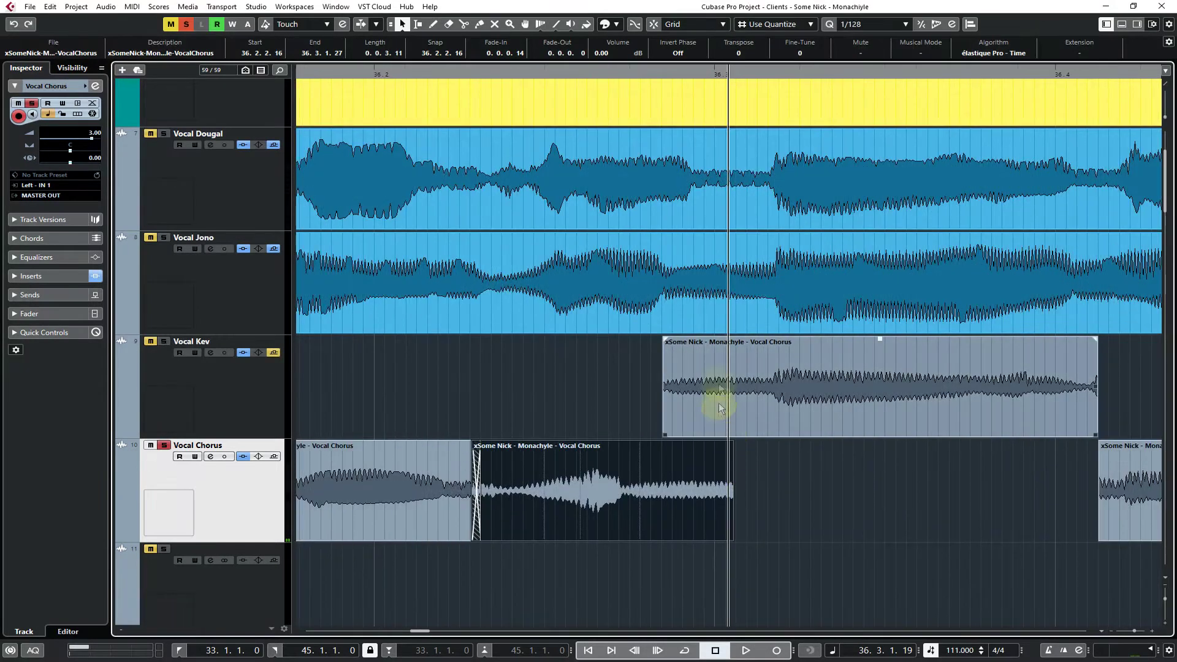
pyautogui.moveTo(735, 71); pyautogui.dragTo(875, 116)
pyautogui.moveTo(569, 417); pyautogui.dragTo(598, 402)
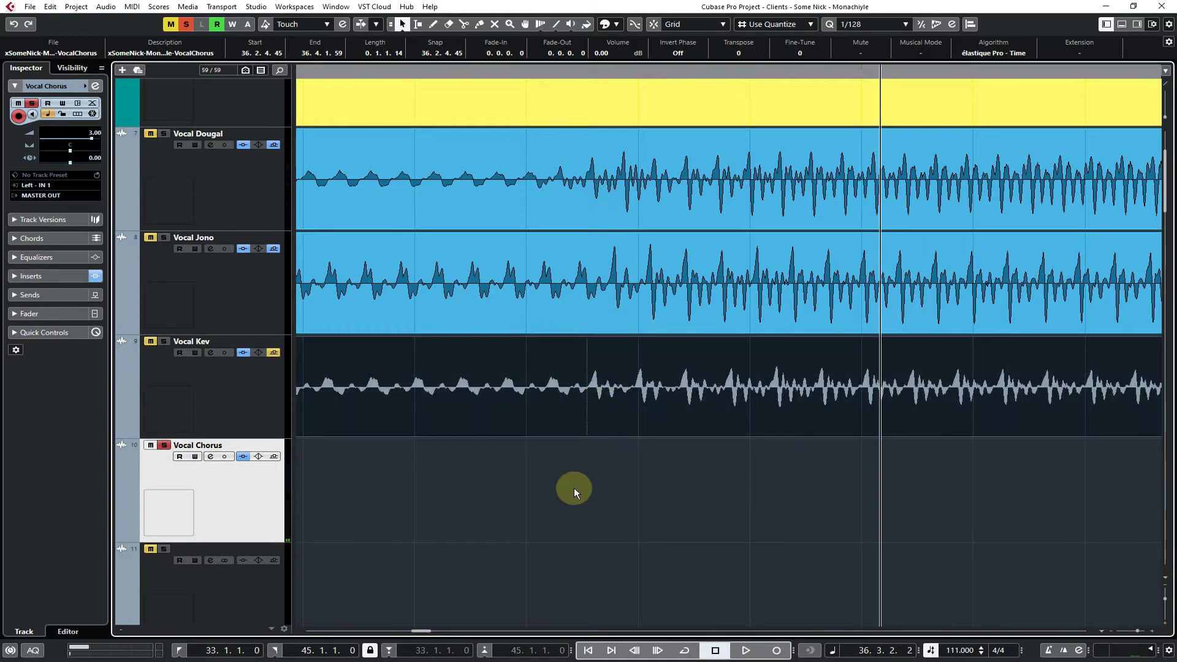
# Trim the Vocal Kev clip's start to shorten the overlap, and trim the preceding Vocal Chorus clip's end to 36.3.1.14
pyautogui.scroll(-2, 574, 487)
pyautogui.scroll(-3, 473, 467)
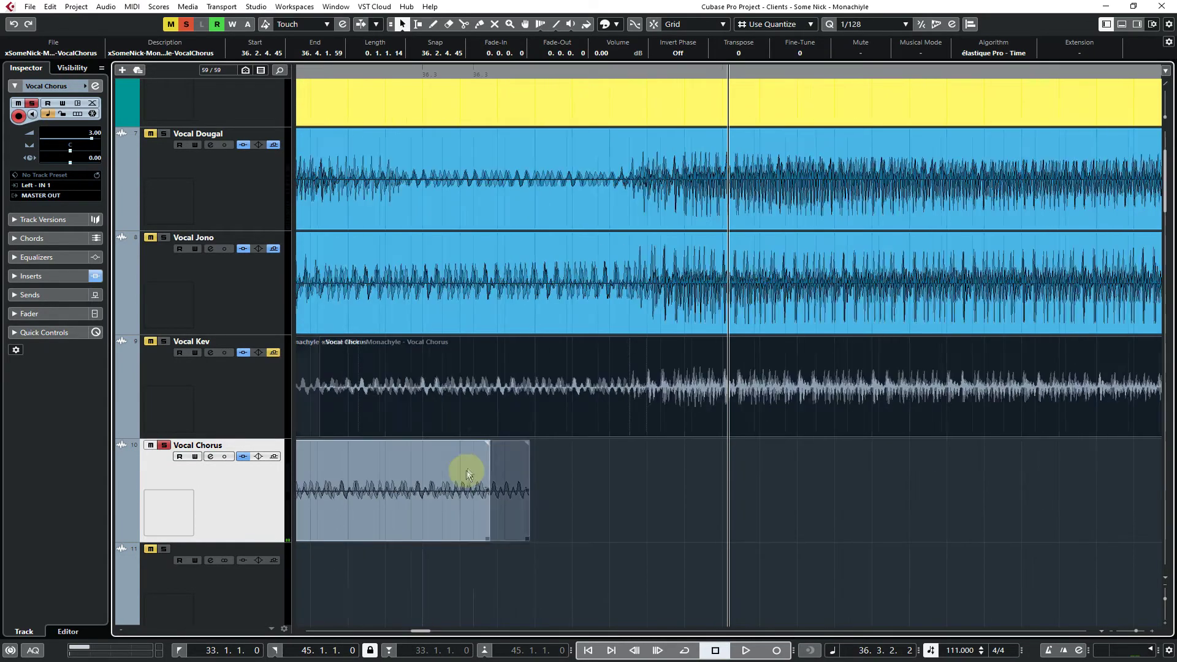
pyautogui.click(502, 405)
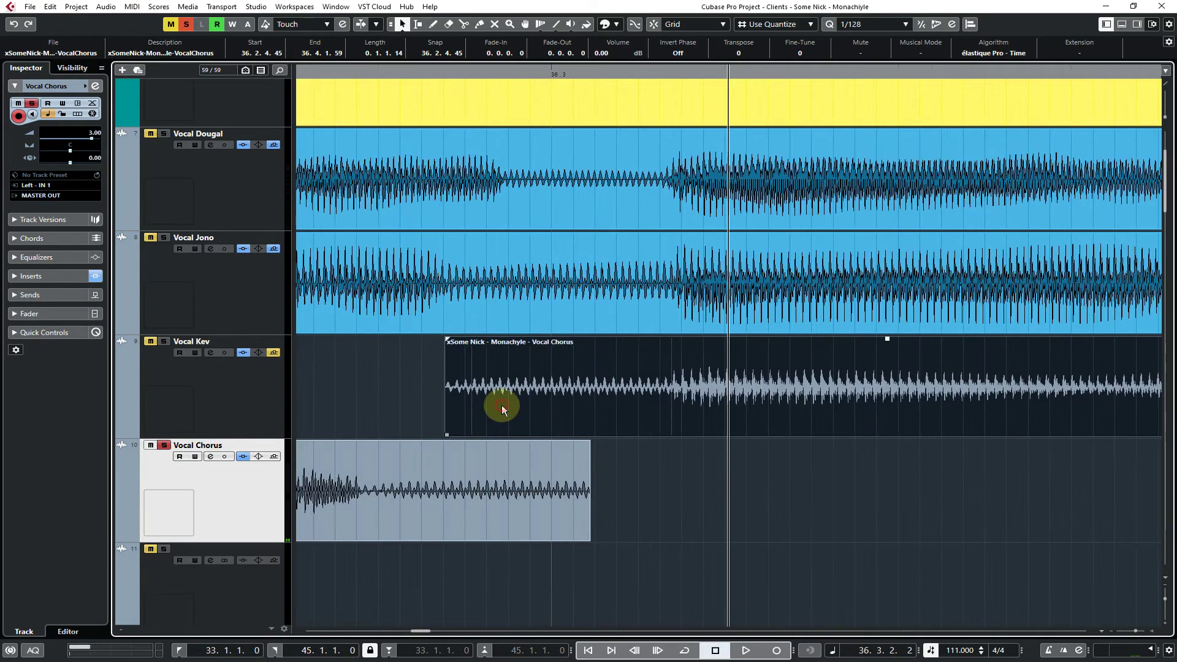
pyautogui.click(444, 436)
pyautogui.moveTo(446, 436); pyautogui.dragTo(513, 429)
pyautogui.click(447, 484)
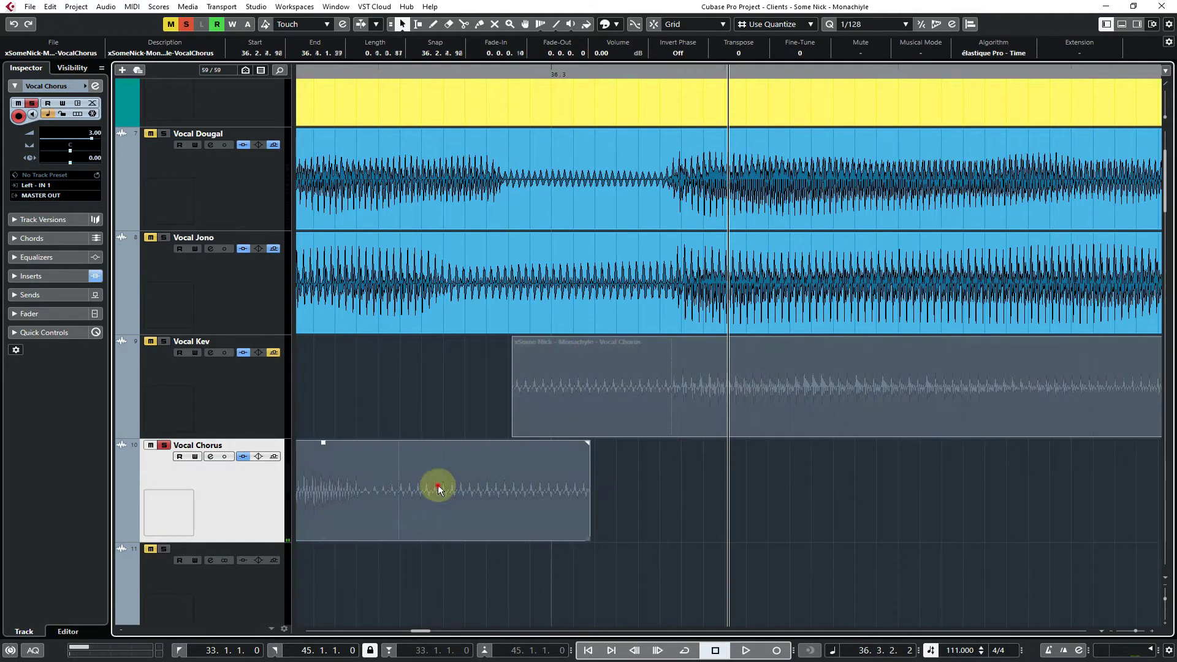
pyautogui.click(597, 538)
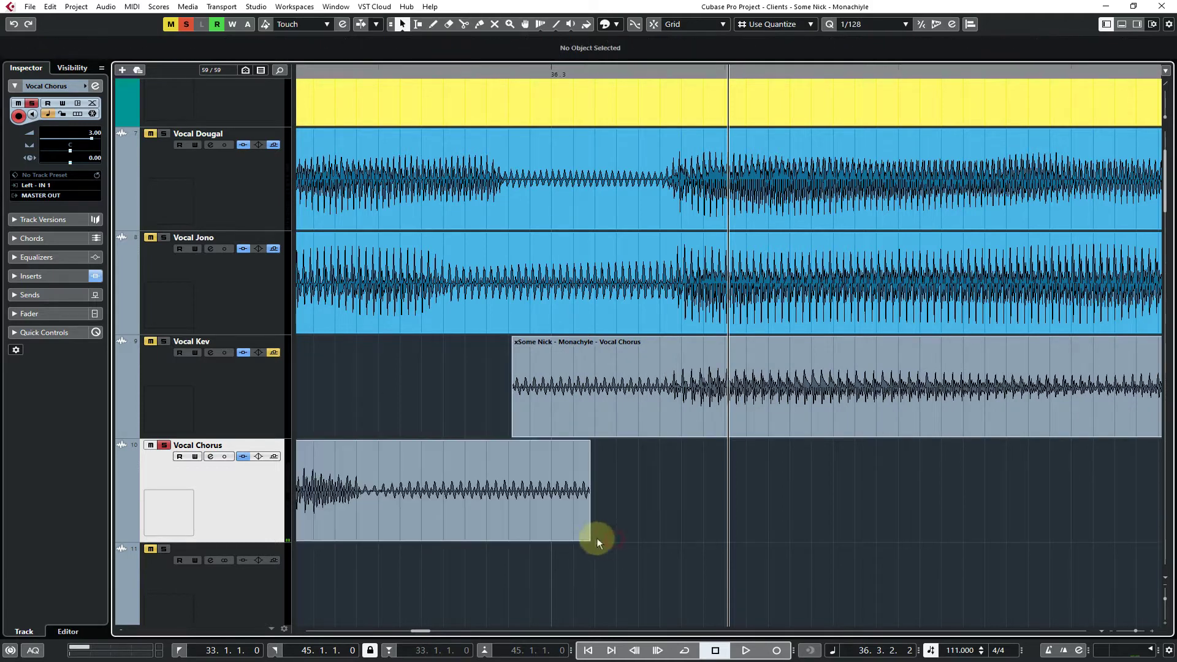
pyautogui.moveTo(586, 538); pyautogui.dragTo(569, 538)
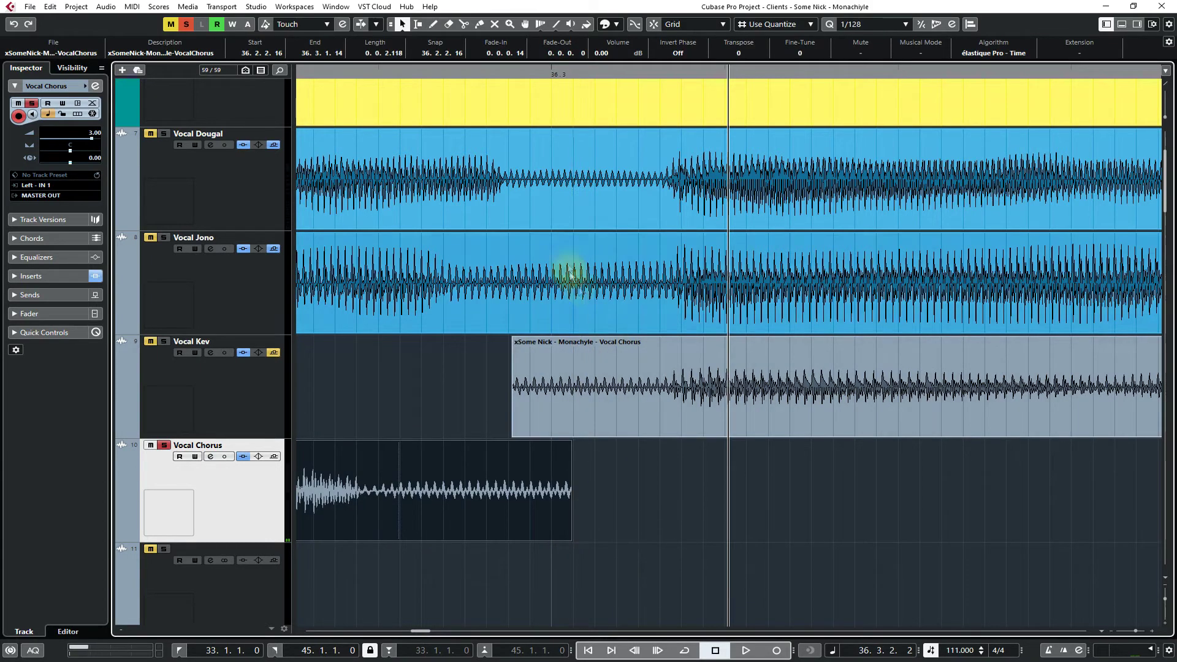
# Nudge the Vocal Kev clip to start at 36.2.4.91, aligning the note after beat 36.3 with Vocal Dougal
pyautogui.moveTo(671, 76); pyautogui.dragTo(682, 109)
pyautogui.moveTo(678, 370)
pyautogui.mouseDown()
pyautogui.moveTo(672, 165)
pyautogui.moveTo(700, 192)
pyautogui.moveTo(704, 381)
pyautogui.moveTo(694, 383)
pyautogui.mouseUp()
pyautogui.press('g')
pyautogui.press('g')
pyautogui.press('g')
pyautogui.press('g')
pyautogui.press('g')
pyautogui.press('g')
pyautogui.press('g')
pyautogui.press('g')
pyautogui.press('g')
pyautogui.press('g')
pyautogui.press('g')
pyautogui.press('g')
pyautogui.press('g')
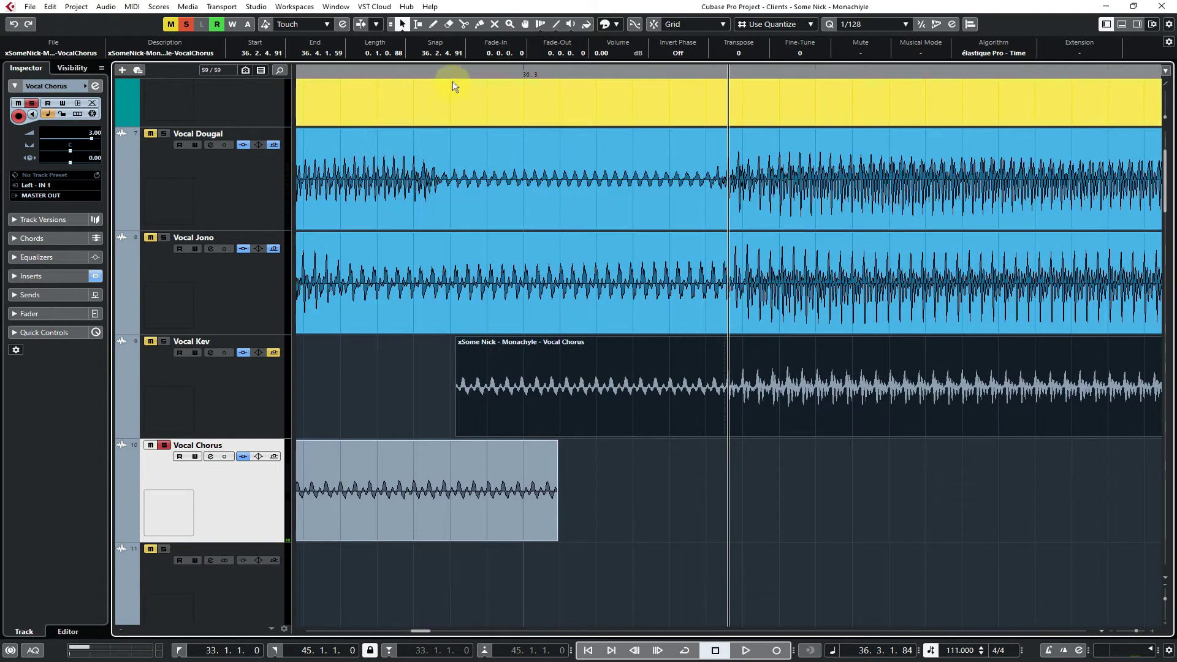
# Move the Vocal Kev clip down onto Vocal Chorus at 36.2.4.90, matching its waveform cycles to the preceding clip
pyautogui.click(451, 87)
pyautogui.press('h')
pyautogui.press('h')
pyautogui.press('h')
pyautogui.press('h')
pyautogui.press('h')
pyautogui.press('h')
pyautogui.press('h')
pyautogui.press('h')
pyautogui.moveTo(448, 93); pyautogui.dragTo(449, 99)
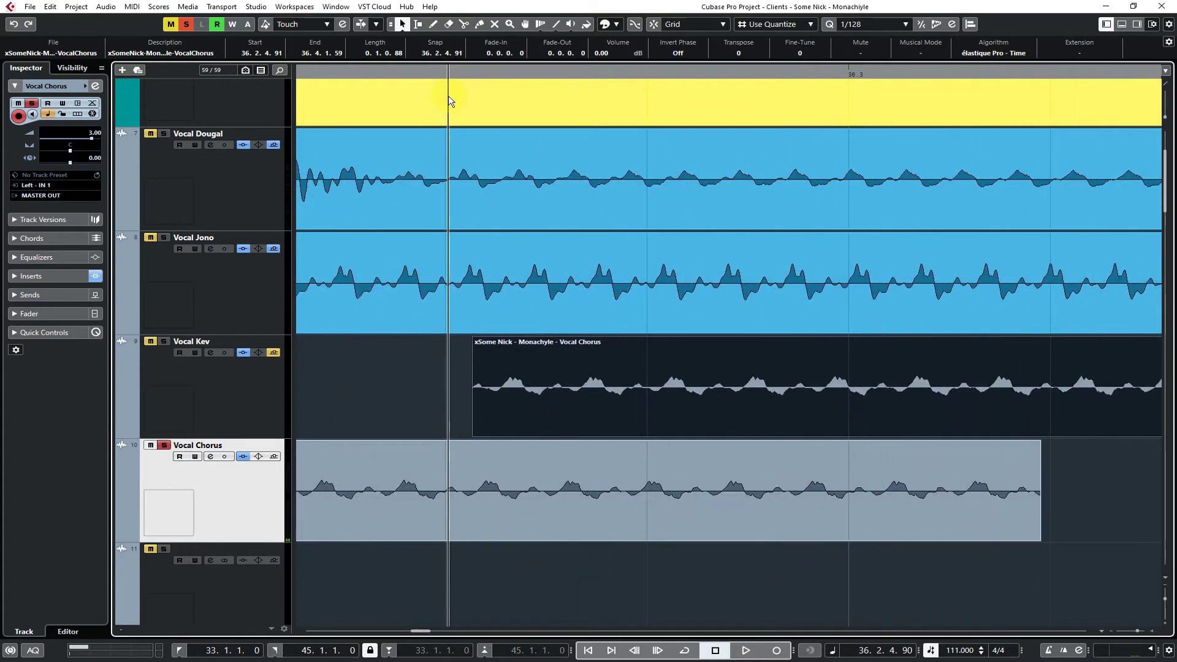
pyautogui.click(441, 396)
pyautogui.moveTo(576, 386); pyautogui.dragTo(553, 506)
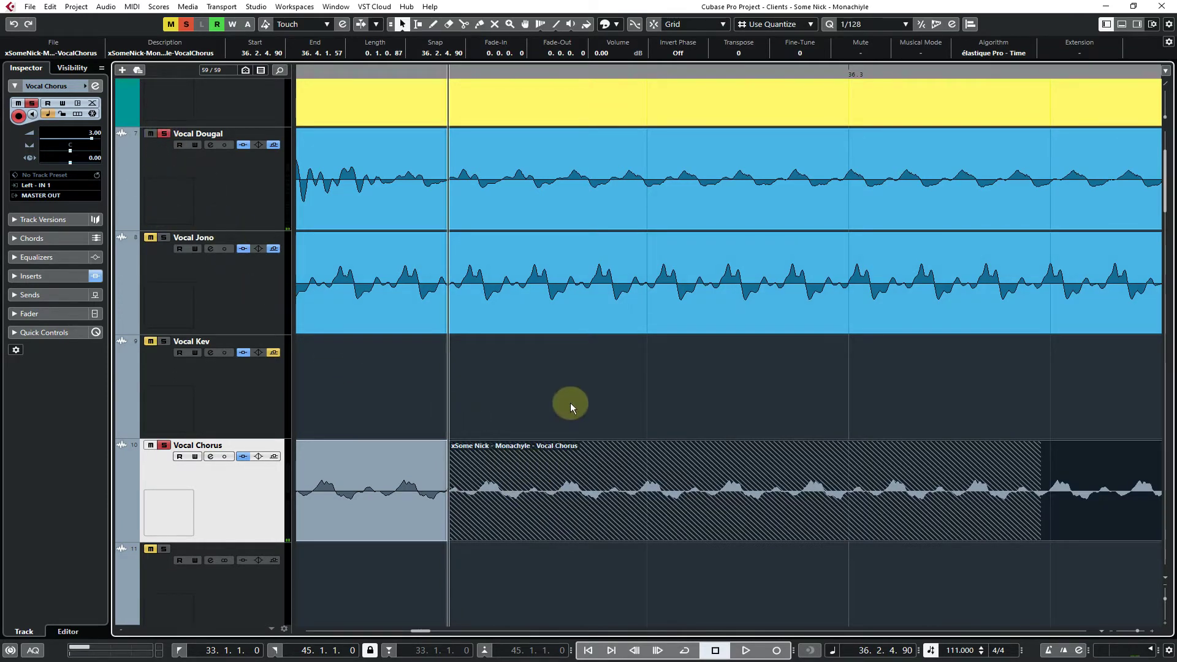
# Play back bar 36 of Vocal Chorus together with Vocal Dougal to check the timing of the moved clip
pyautogui.press('space')
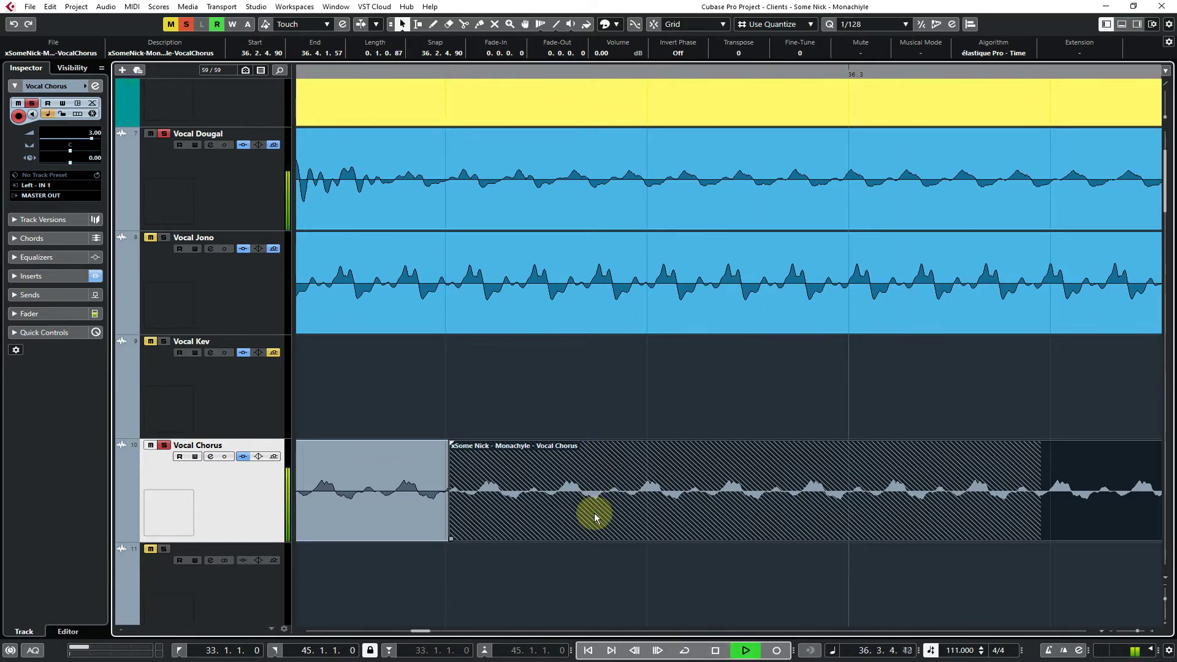
pyautogui.press('space')
pyautogui.press('g')
pyautogui.press('g')
pyautogui.press('g')
pyautogui.press('g')
pyautogui.press('g')
pyautogui.press('g')
pyautogui.press('g')
pyautogui.press('g')
pyautogui.press('g')
pyautogui.press('g')
pyautogui.press('g')
pyautogui.press('g')
pyautogui.press('g')
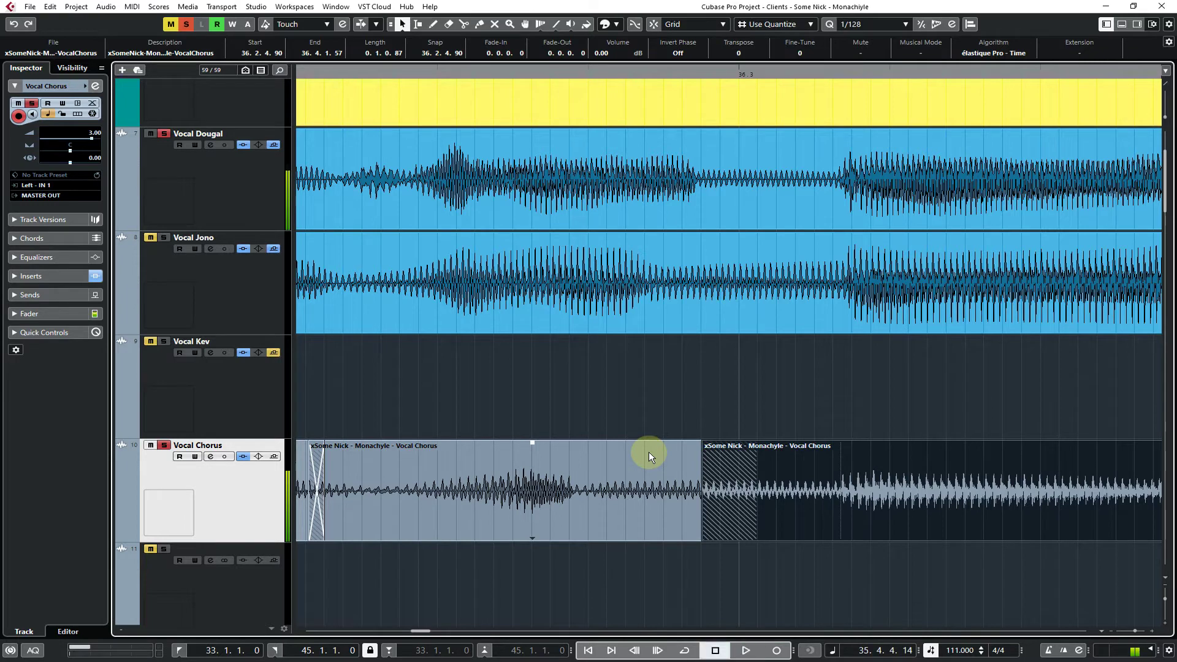
pyautogui.press('space')
pyautogui.click(762, 509)
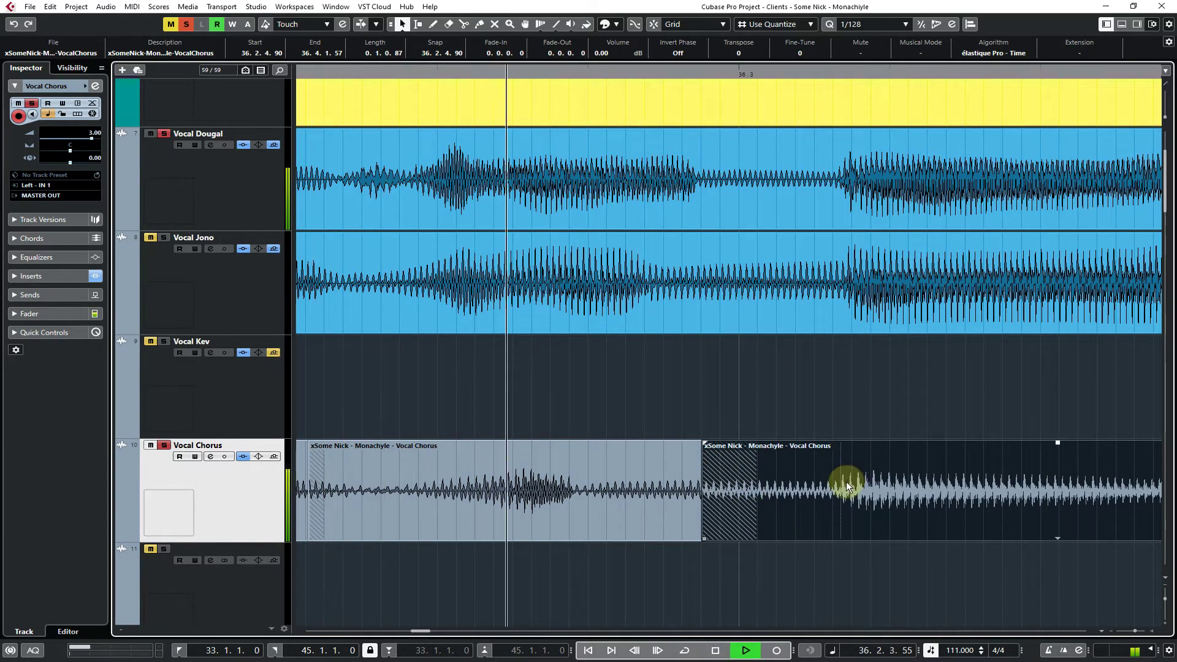
pyautogui.press('space')
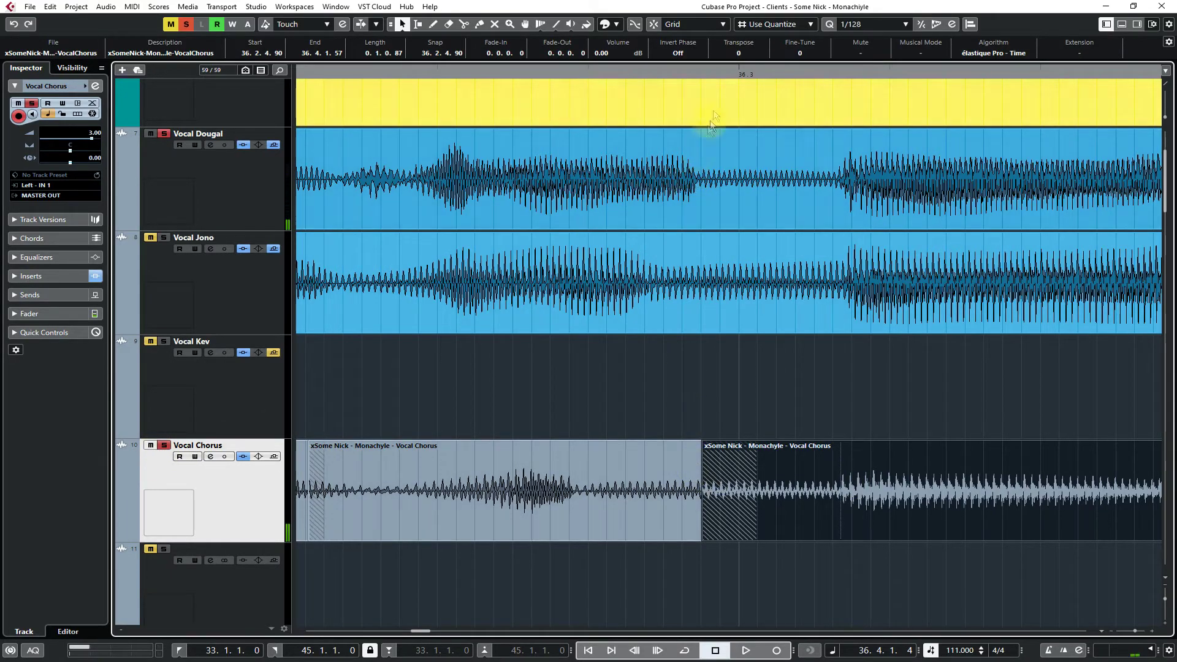
# Extend the preceding Vocal Chorus clip's end to 36.3.1.0 and crossfade it with the following clip over 0.0.0.30
pyautogui.moveTo(722, 74); pyautogui.dragTo(715, 102)
pyautogui.click(599, 402)
pyautogui.click(603, 500)
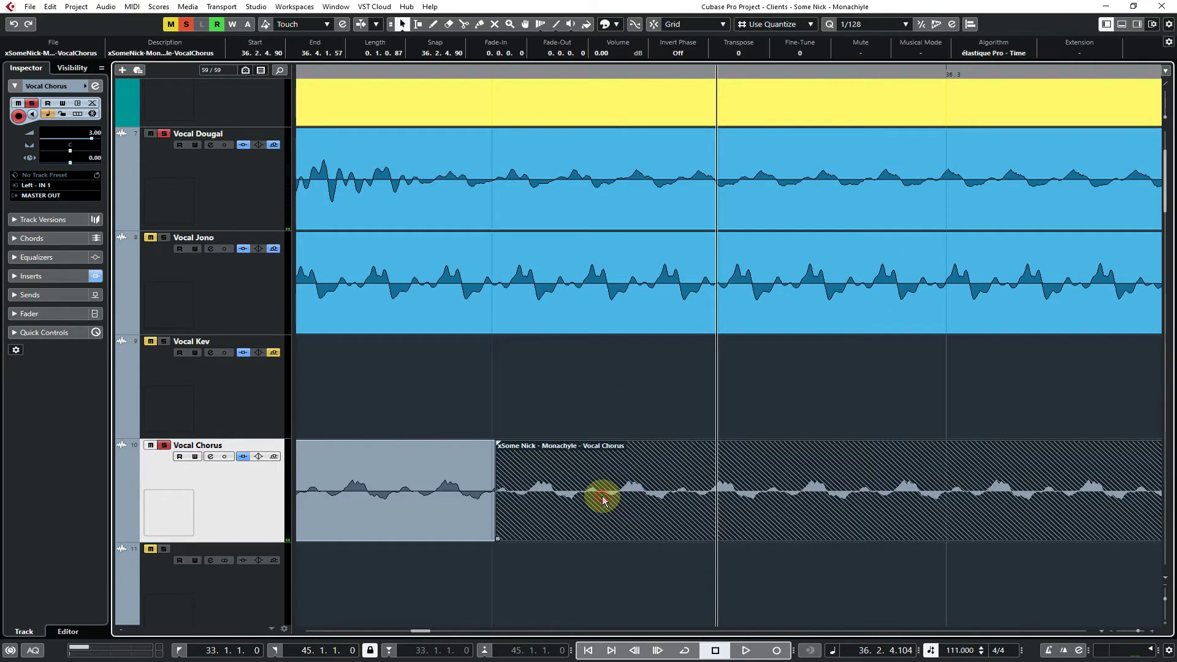
pyautogui.moveTo(602, 499); pyautogui.dragTo(603, 518)
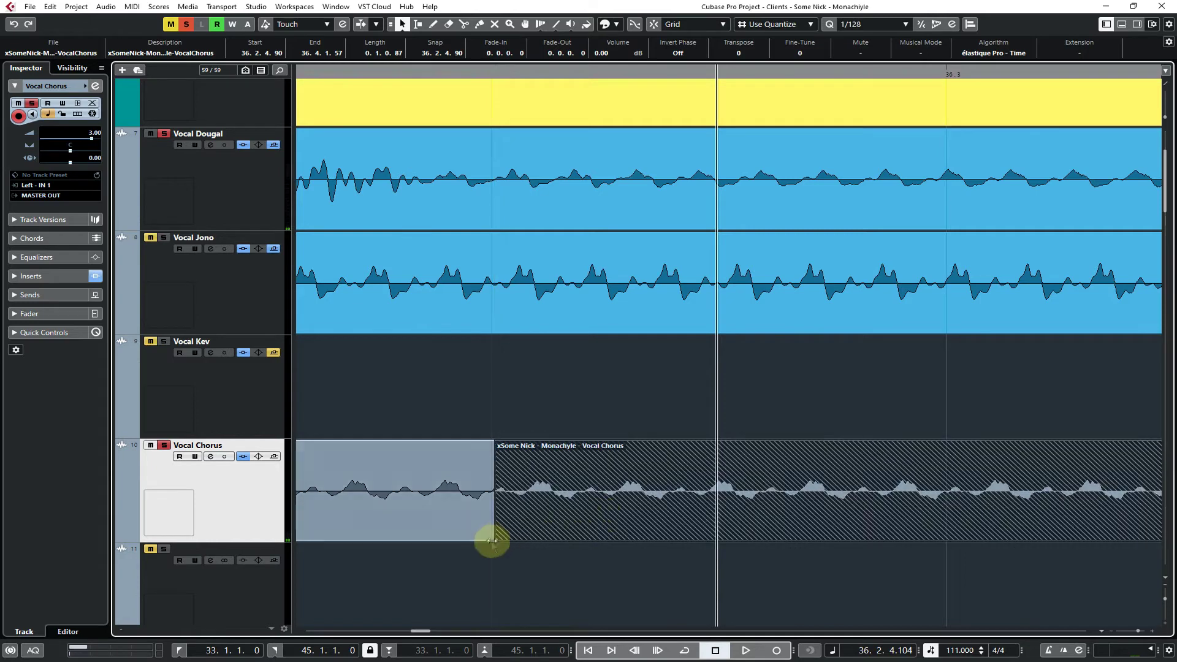
pyautogui.moveTo(497, 538); pyautogui.dragTo(893, 537)
pyautogui.moveTo(758, 586); pyautogui.dragTo(774, 506)
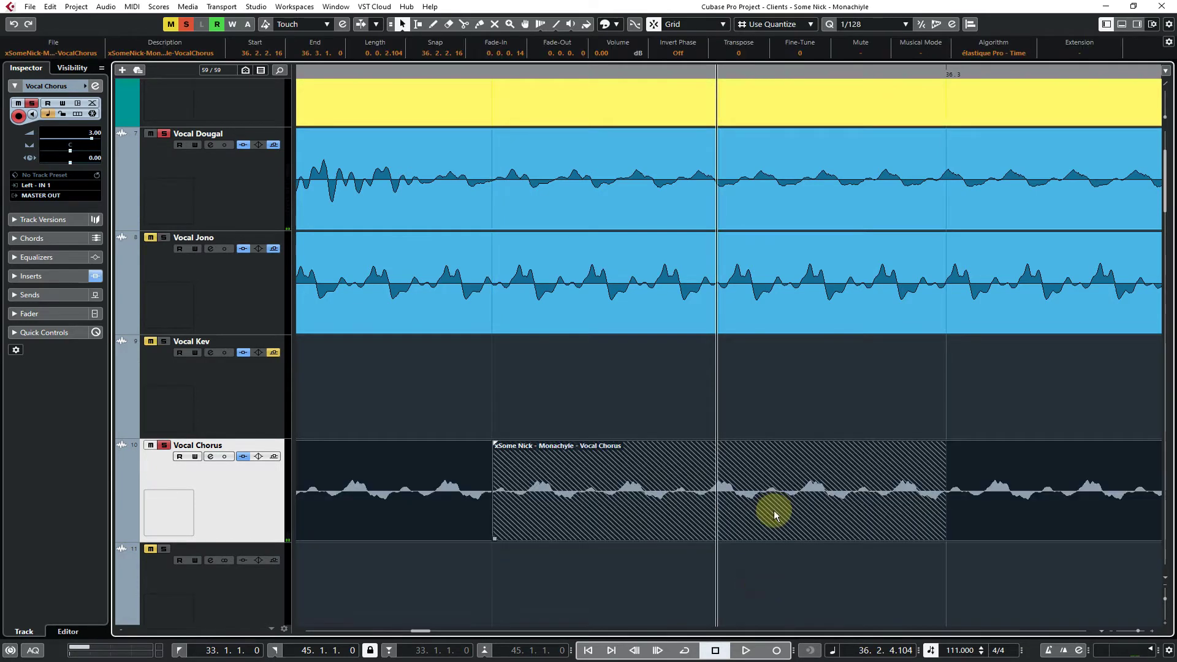
pyautogui.press('x')
# Play back bar 36 of Vocal Chorus without Vocal Dougal to check the crossfade before beat 36.3
pyautogui.press('g')
pyautogui.press('g')
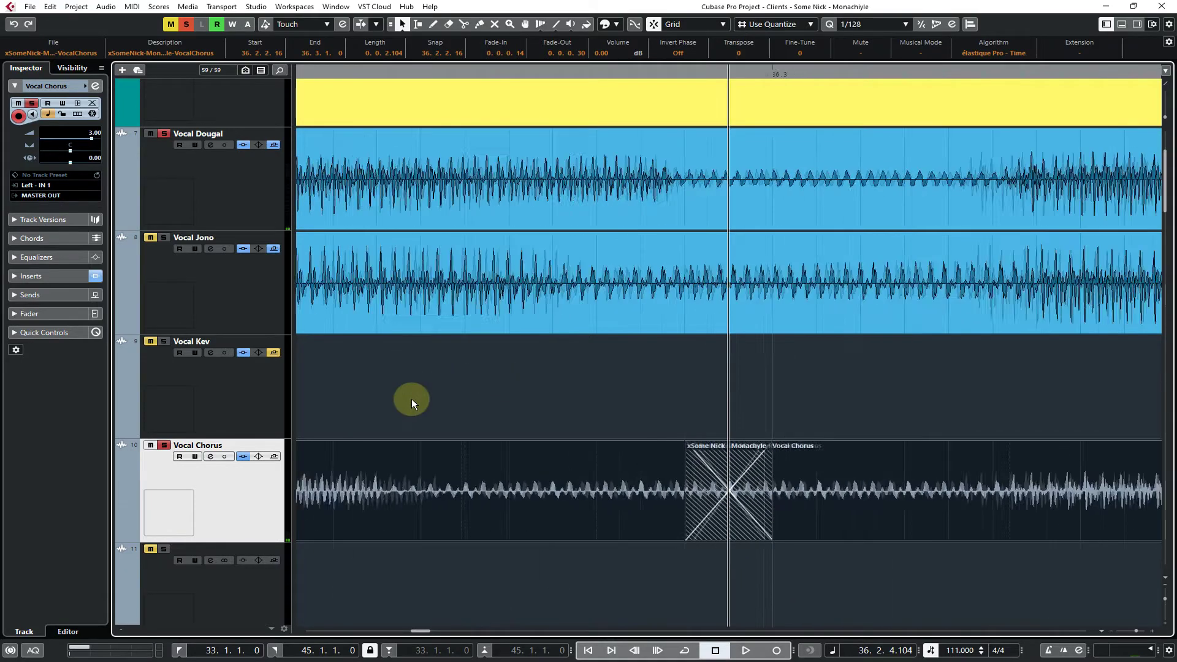
pyautogui.press('g')
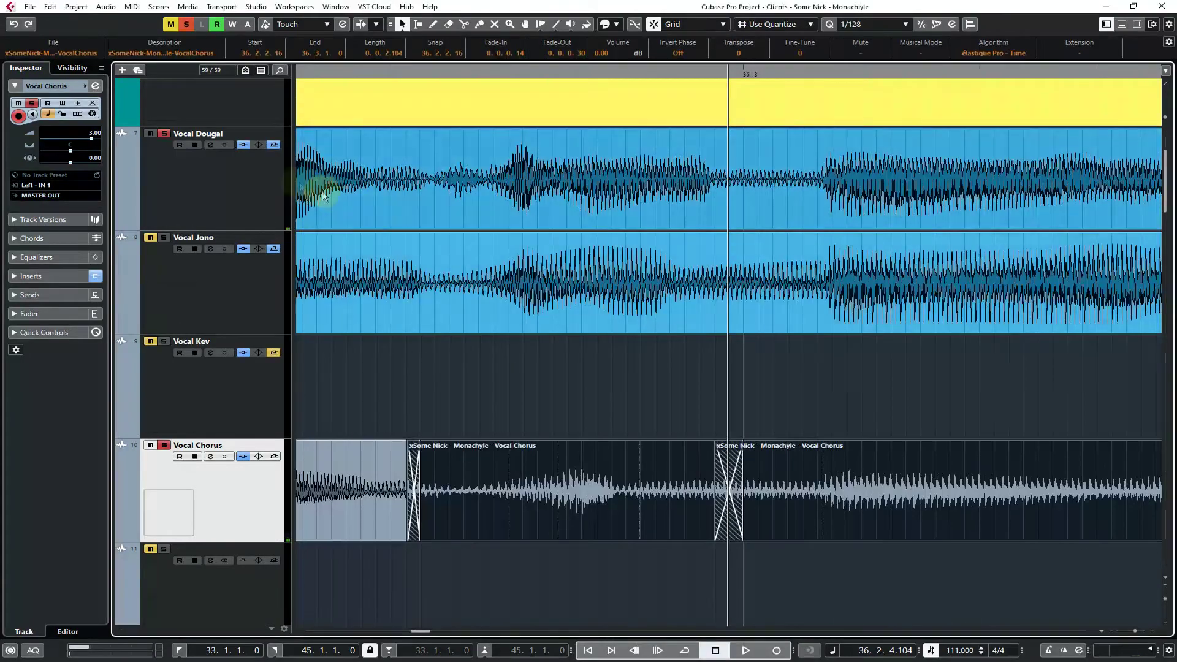
pyautogui.click(164, 133)
pyautogui.press('KP_Subtract')
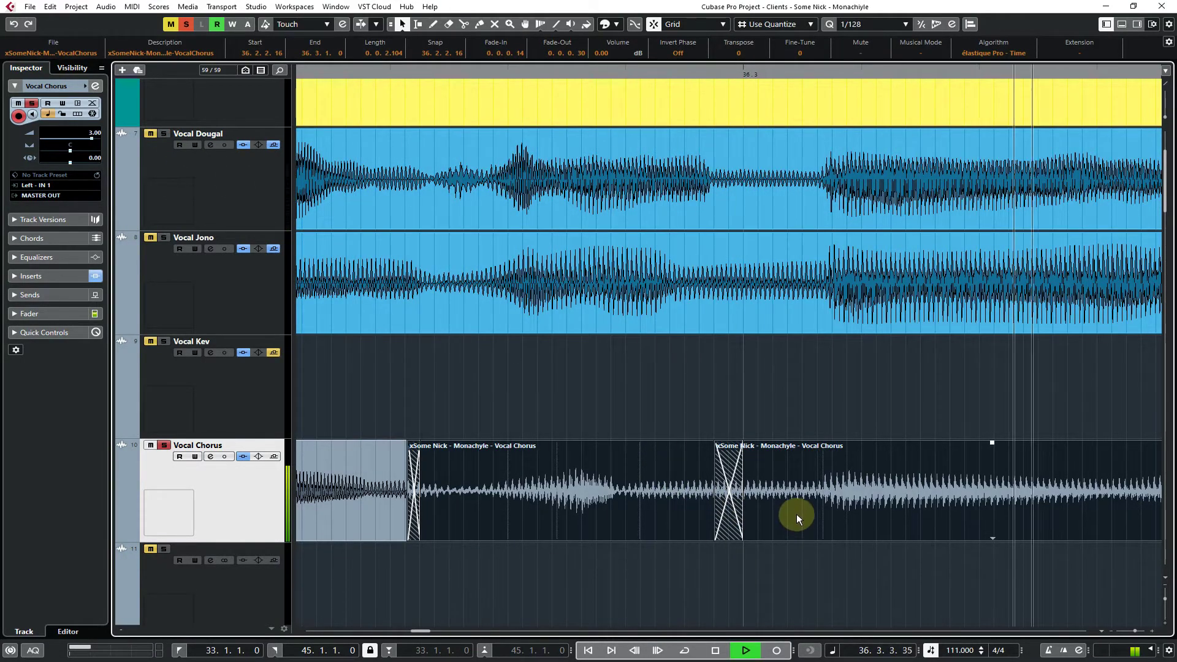
pyautogui.press('space')
pyautogui.press('space')
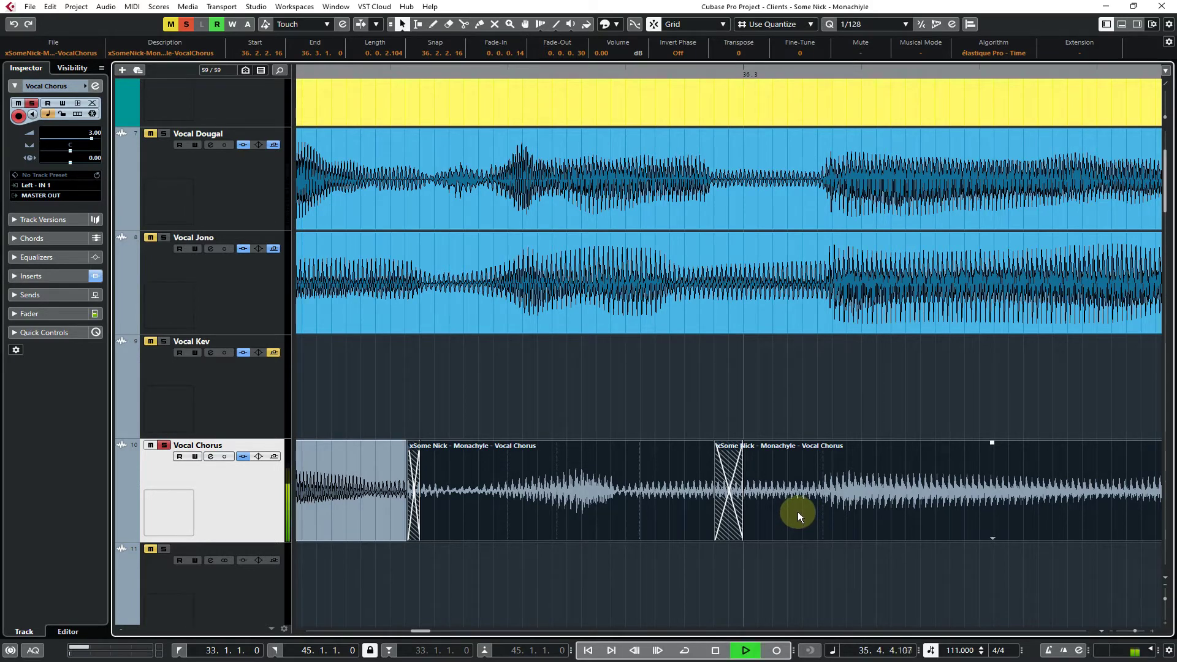
pyautogui.press('space')
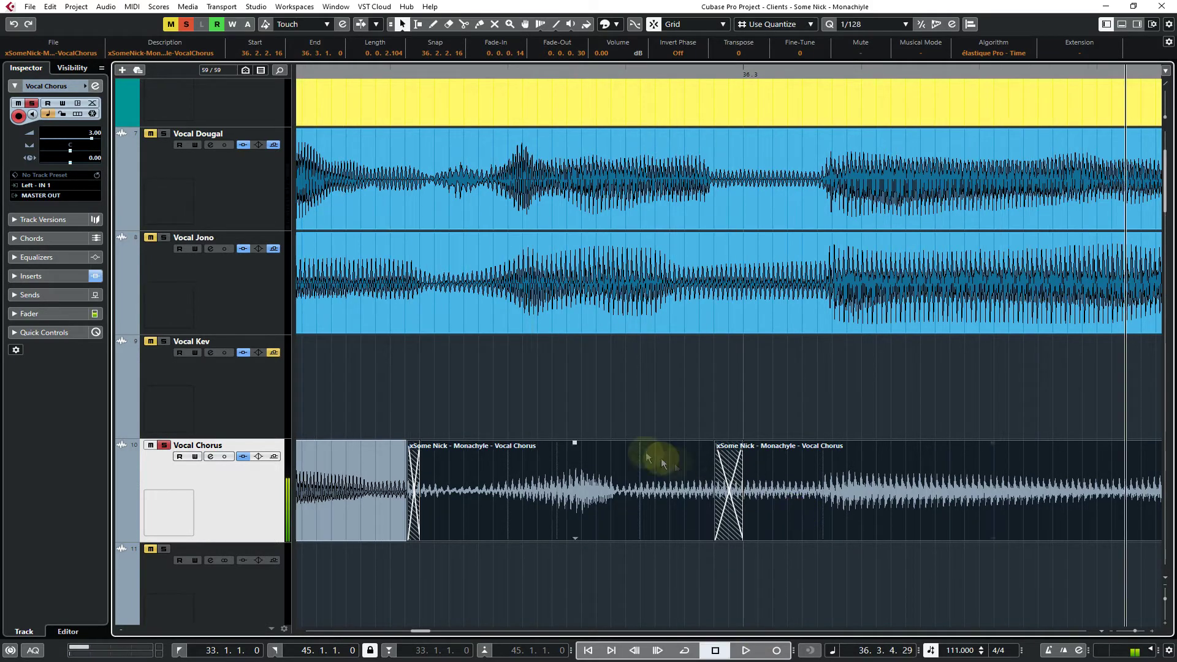
# Play back bar 36 with Vocal Dougal soloed alongside Vocal Chorus, and again in the full mix with all solos off
pyautogui.click(164, 135)
pyautogui.click(456, 342)
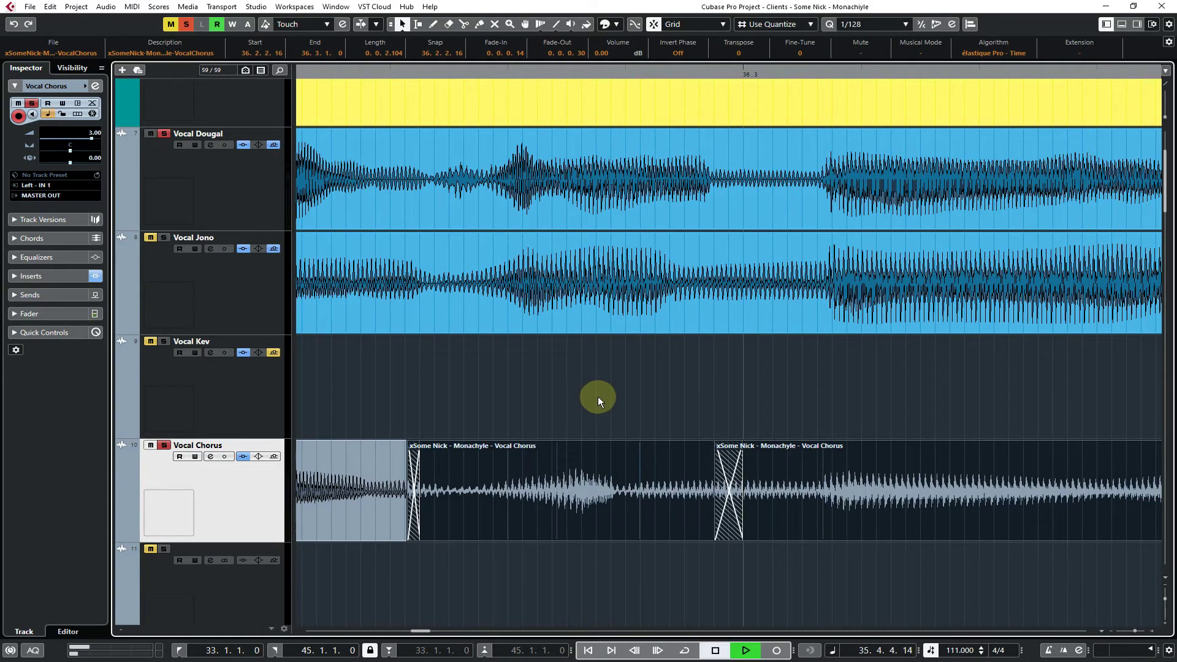
pyautogui.press('space')
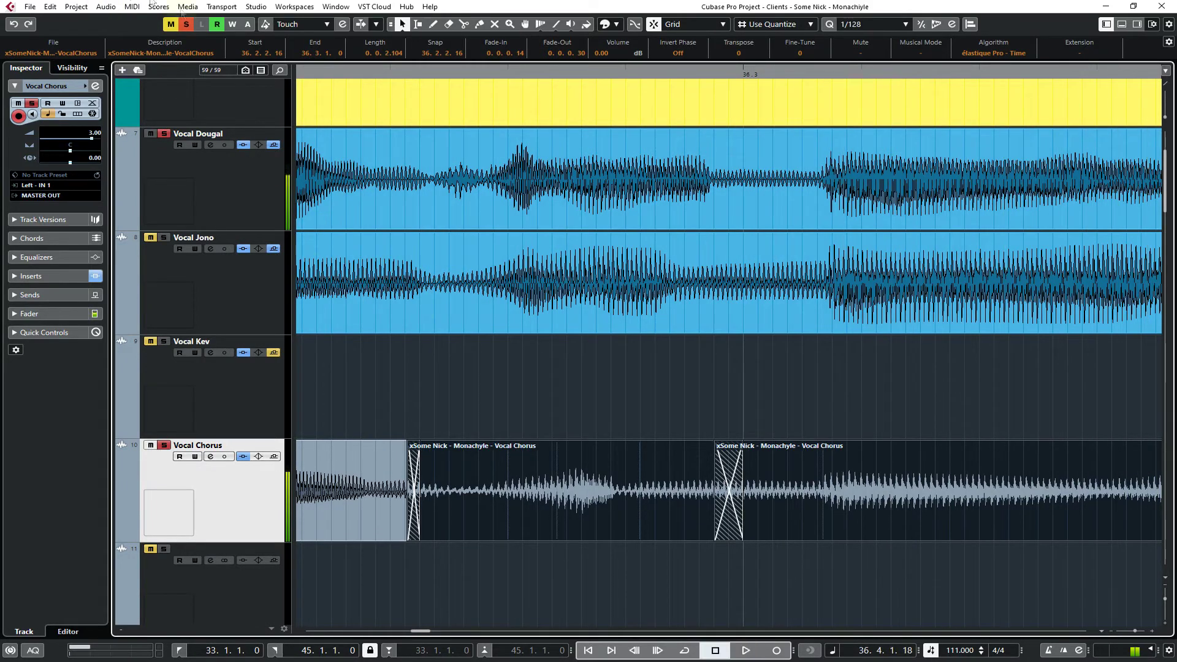
pyautogui.click(186, 25)
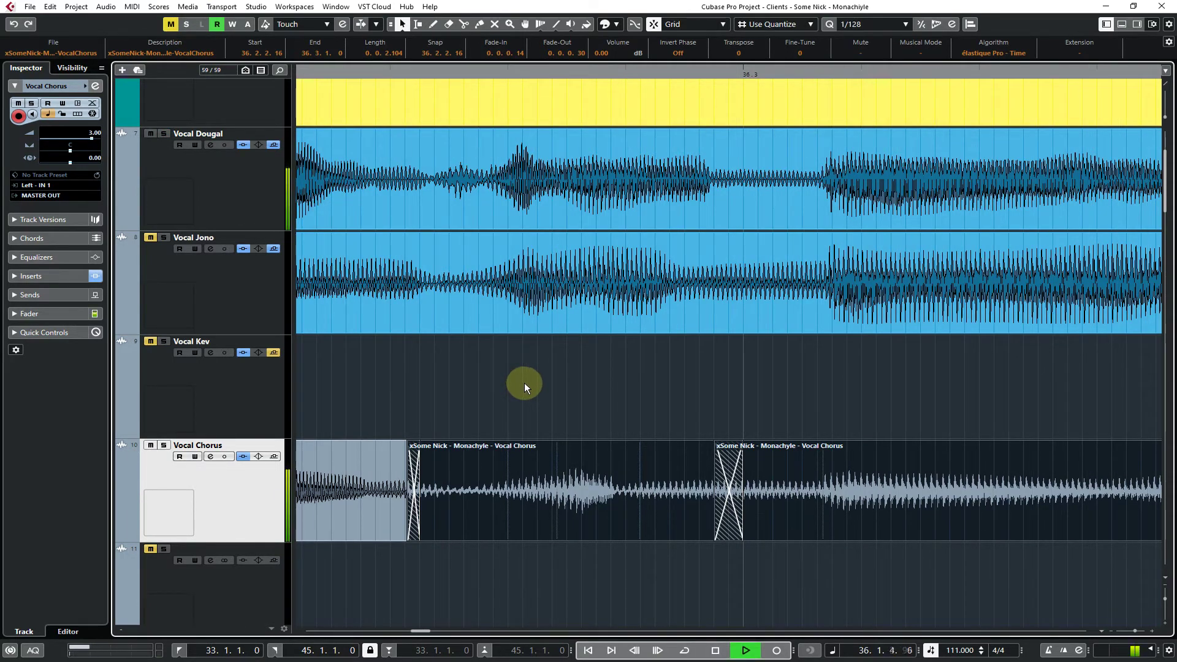
pyautogui.press('space')
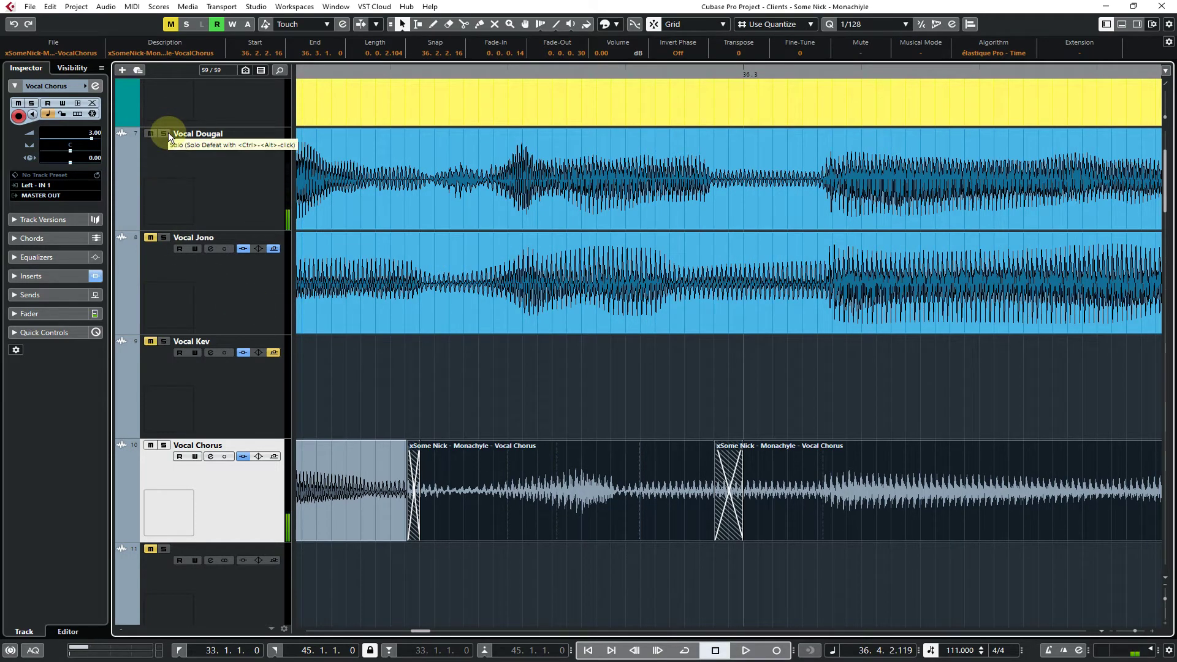
# Solo Vocal Chorus alone and undo the crossfade at the join just before beat 36.3
pyautogui.click(170, 447)
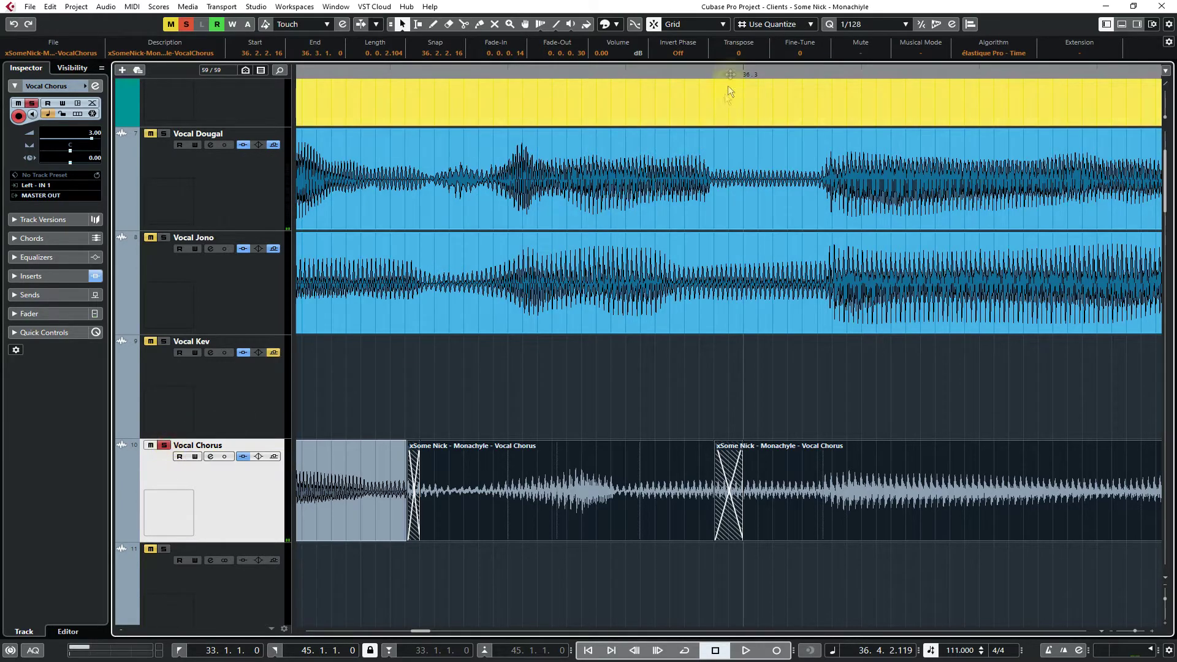
pyautogui.moveTo(747, 72); pyautogui.dragTo(706, 130)
pyautogui.hotkey('ctrl', 'z')
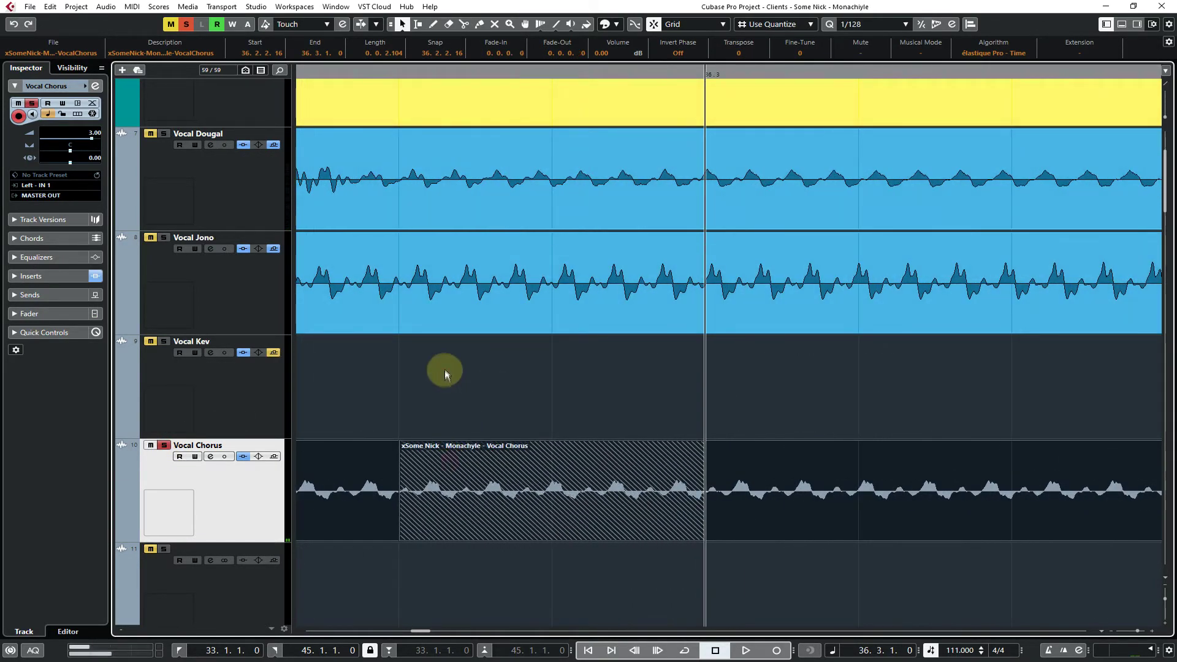
# Slip the audio inside the clip after the join slightly to match the preceding clip's waveform, keeping the 0.0.0.30 overlap
pyautogui.click(438, 365)
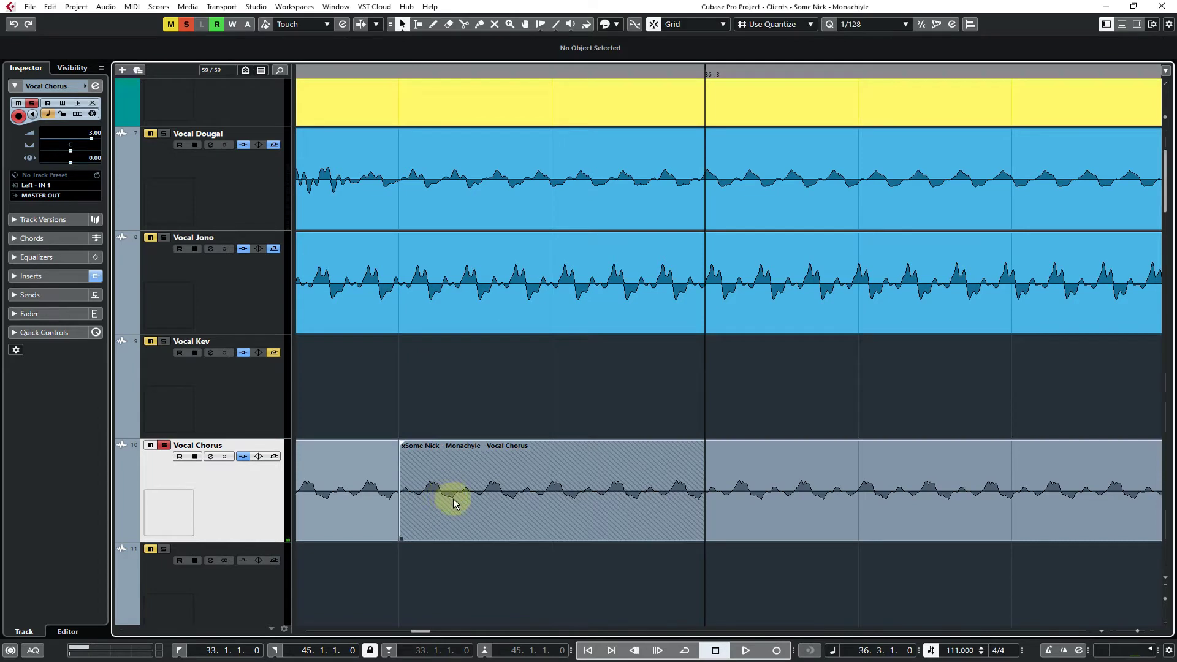
pyautogui.moveTo(453, 502); pyautogui.dragTo(516, 509)
pyautogui.moveTo(464, 538); pyautogui.dragTo(448, 537)
pyautogui.moveTo(418, 578); pyautogui.dragTo(449, 507)
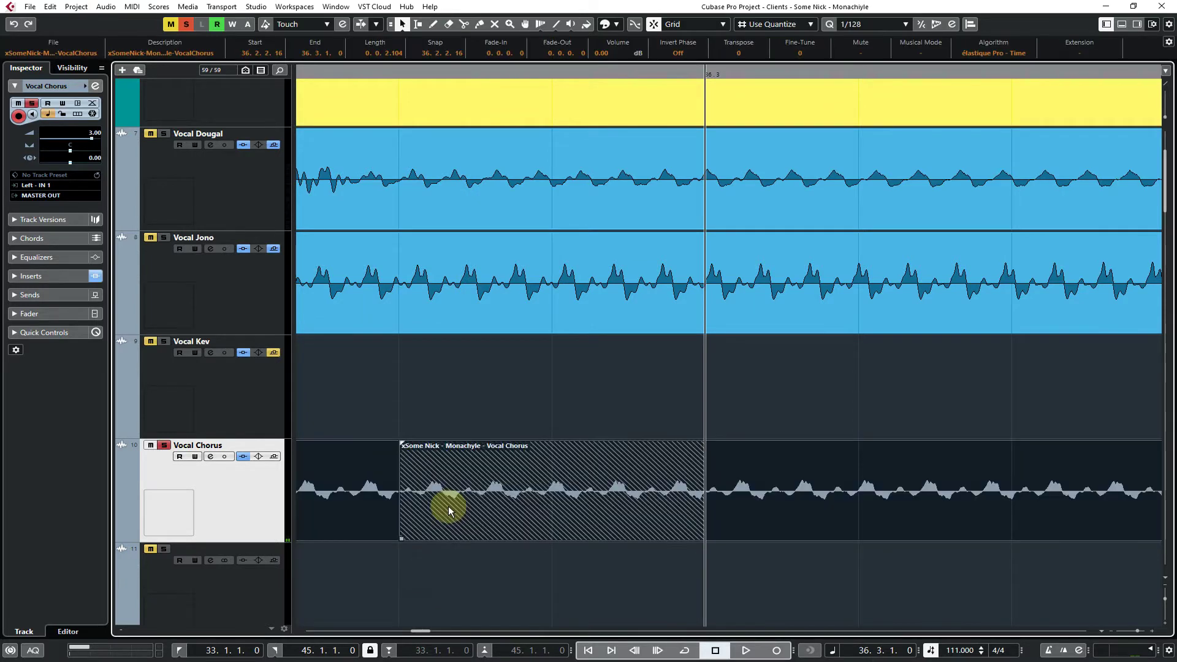
# Crossfade the two Vocal Chorus clips over the overlap before beat 36.3 and play the join back with Vocal Dougal
pyautogui.press('x')
pyautogui.press('space')
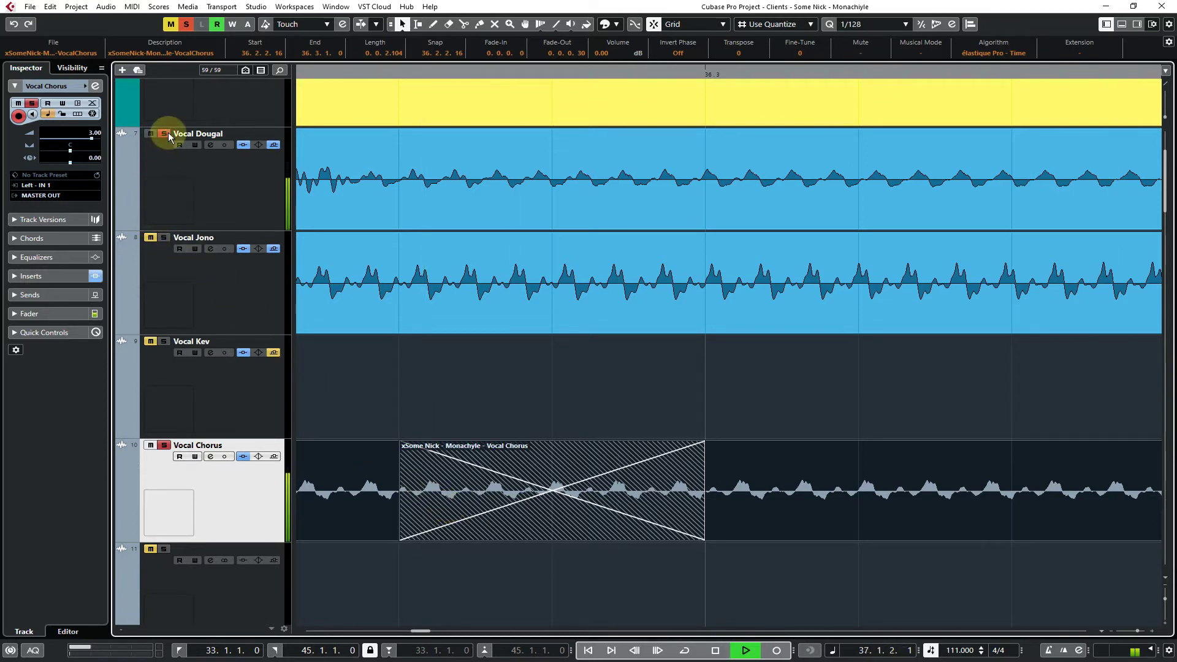
# Turn off all track solos and play back the crossfaded join around beat 36.3 in the full mix
pyautogui.click(186, 25)
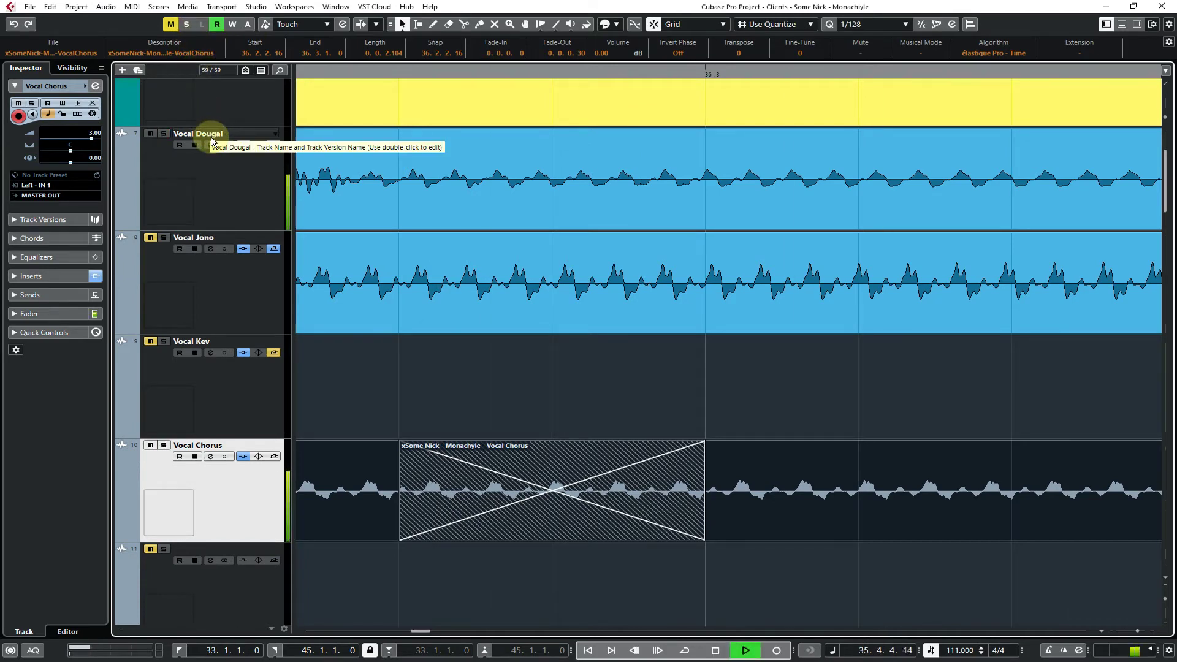
pyautogui.press('space')
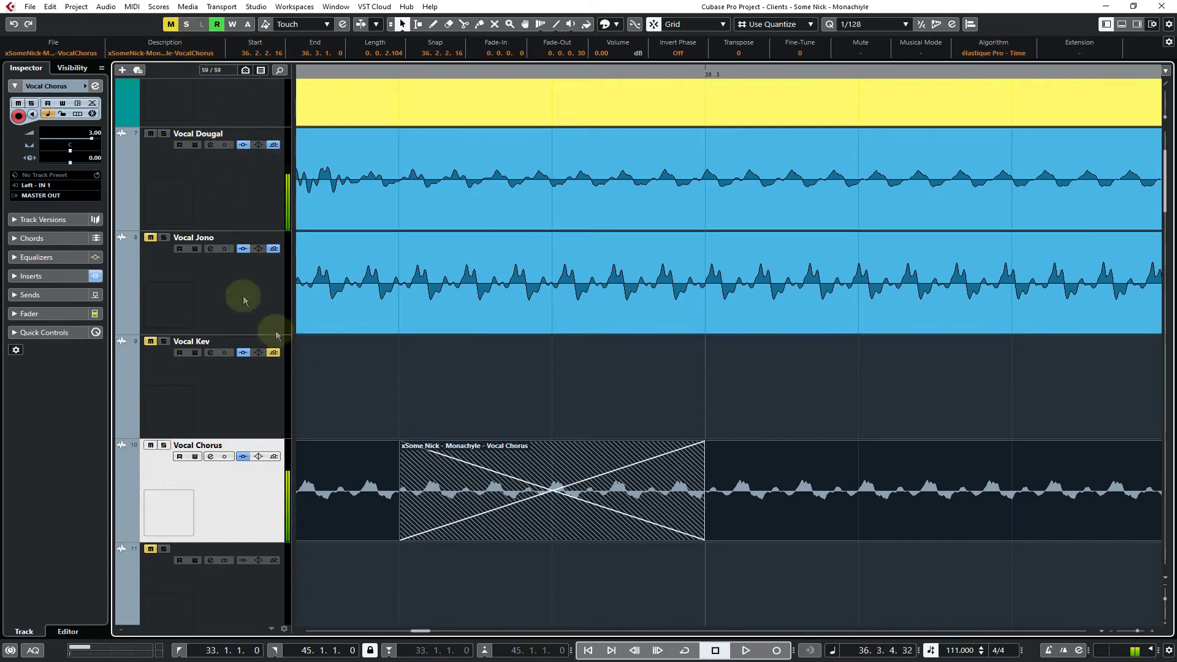
pyautogui.click(347, 359)
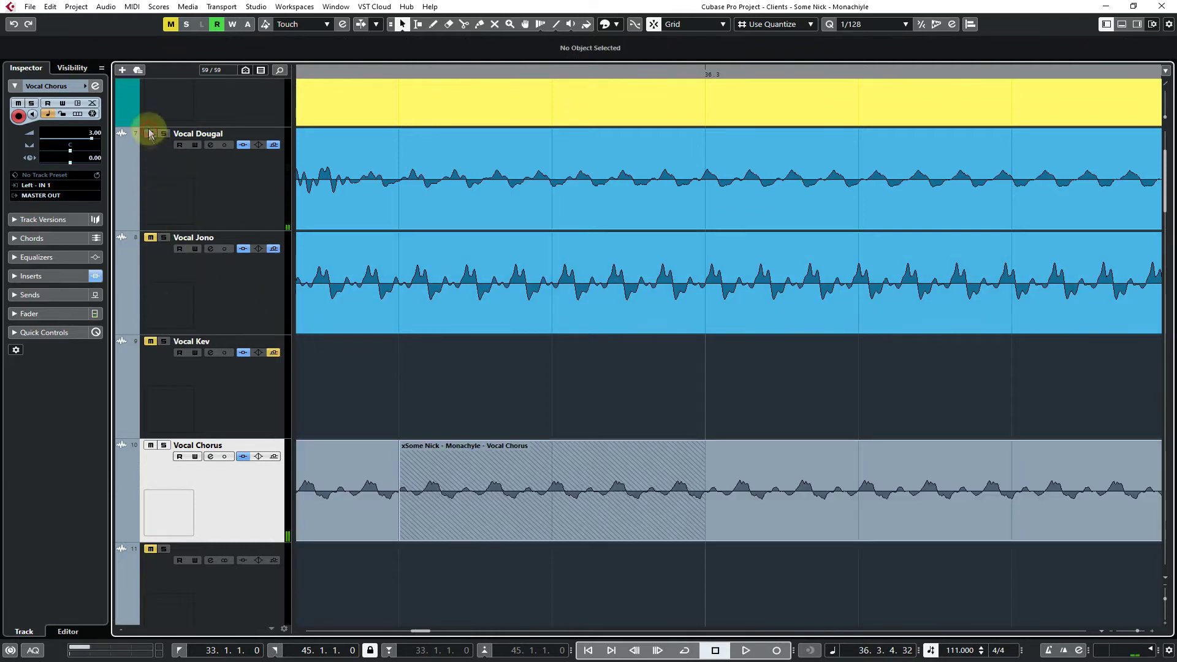
# Solo Vocal Chorus and play back the comped phrase from just after beat 36.2 to just before bar 37
pyautogui.click(166, 446)
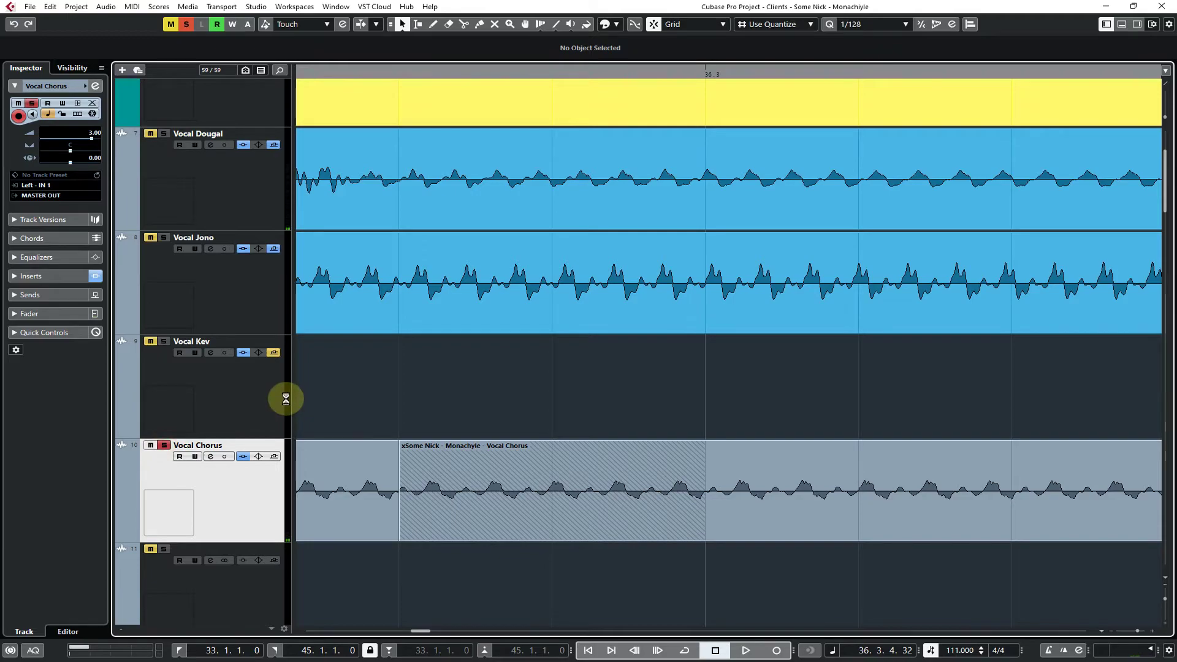
pyautogui.press('g')
pyautogui.press('g')
pyautogui.press('g')
pyautogui.press('g')
pyautogui.press('g')
pyautogui.press('g')
pyautogui.press('g')
pyautogui.press('g')
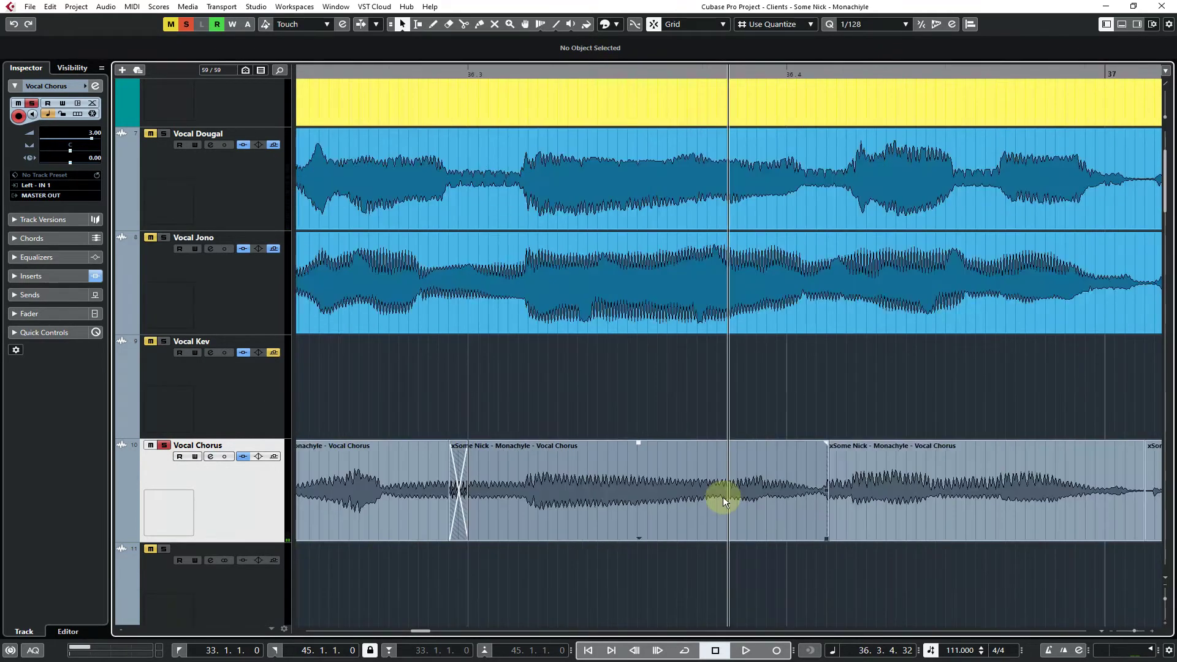
pyautogui.click(362, 73)
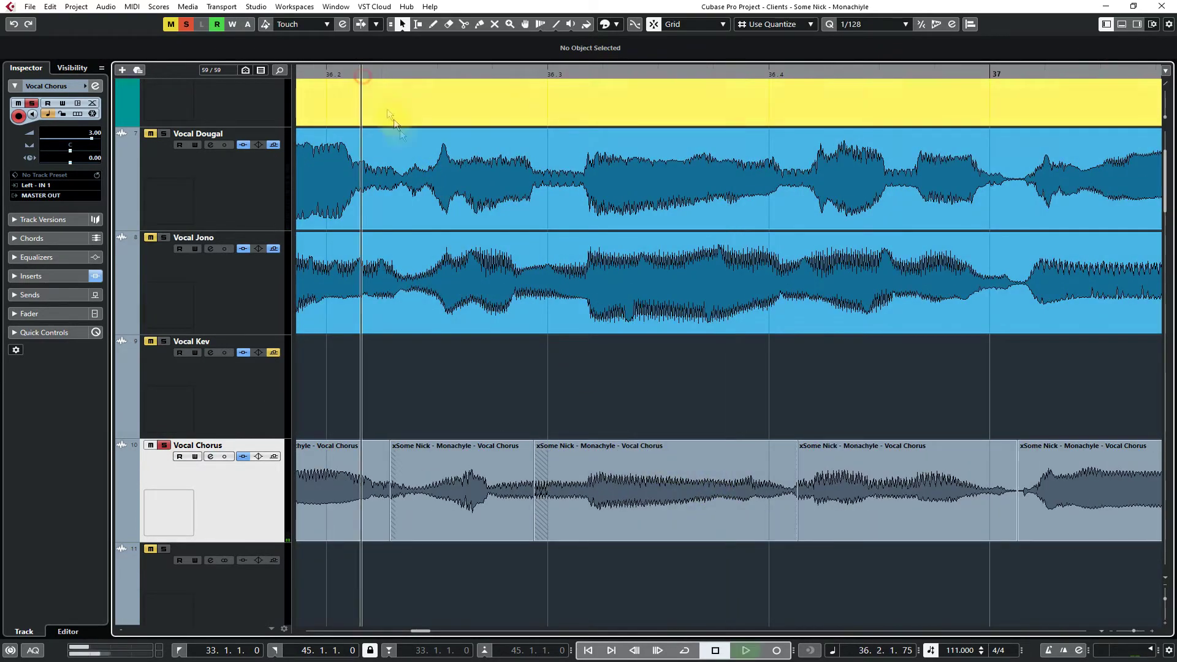
pyautogui.press('space')
pyautogui.press('space')
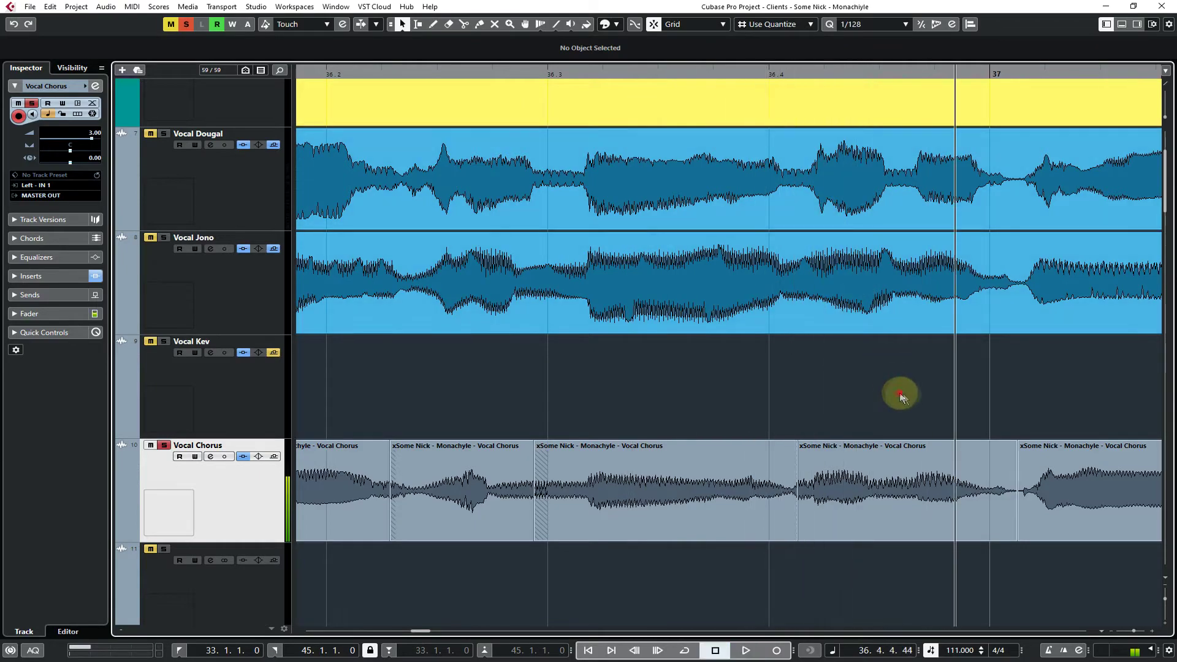
# Move the Vocal Chorus clip that starts just after beat 36.4 onto the Vocal Kev track and trim its start to just before the word's onset
pyautogui.moveTo(899, 392); pyautogui.dragTo(754, 387)
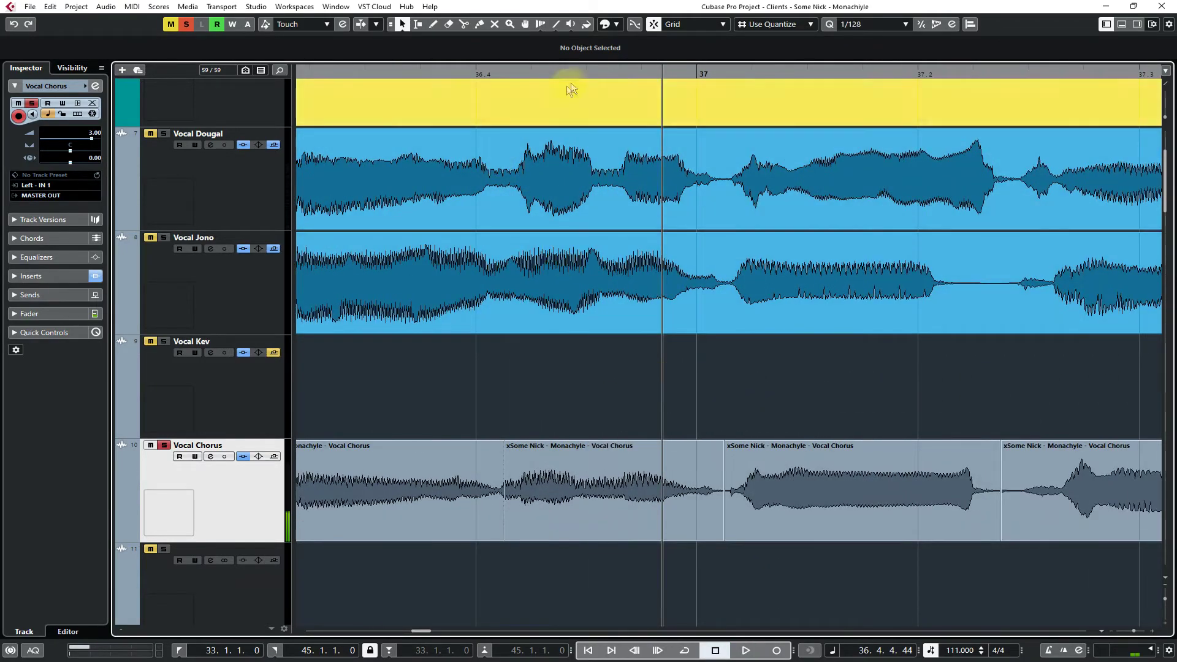
pyautogui.moveTo(514, 76); pyautogui.dragTo(507, 347)
pyautogui.moveTo(506, 456); pyautogui.dragTo(393, 440)
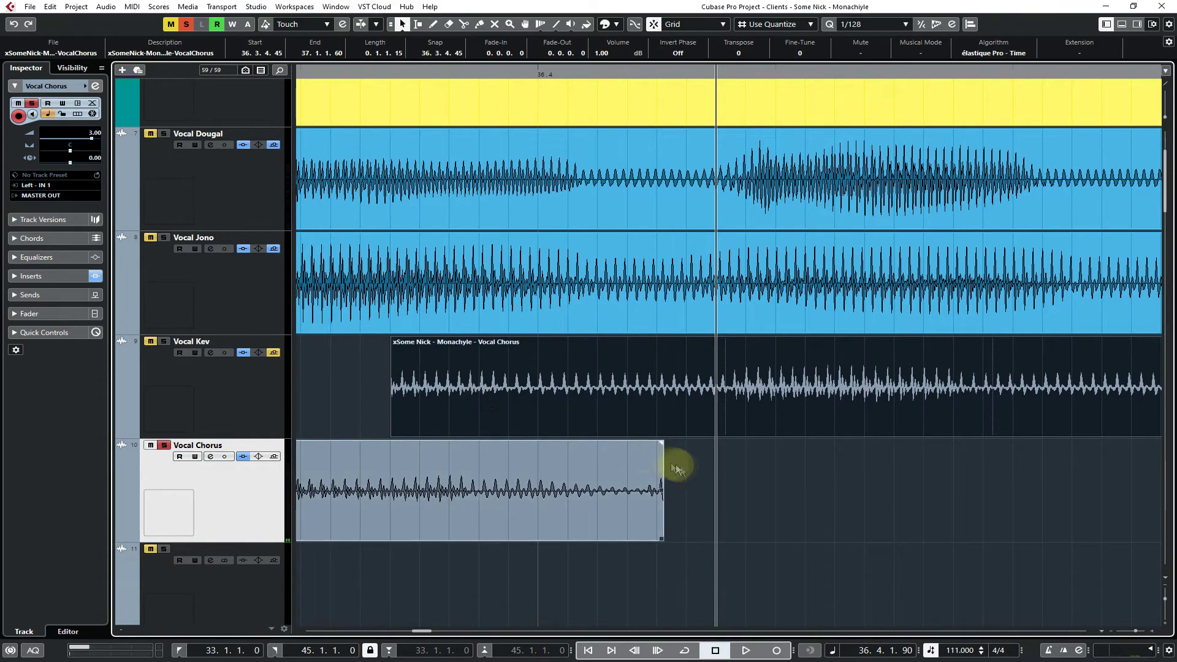
pyautogui.click(743, 491)
pyautogui.moveTo(577, 418); pyautogui.dragTo(515, 406)
pyautogui.moveTo(394, 435); pyautogui.dragTo(698, 420)
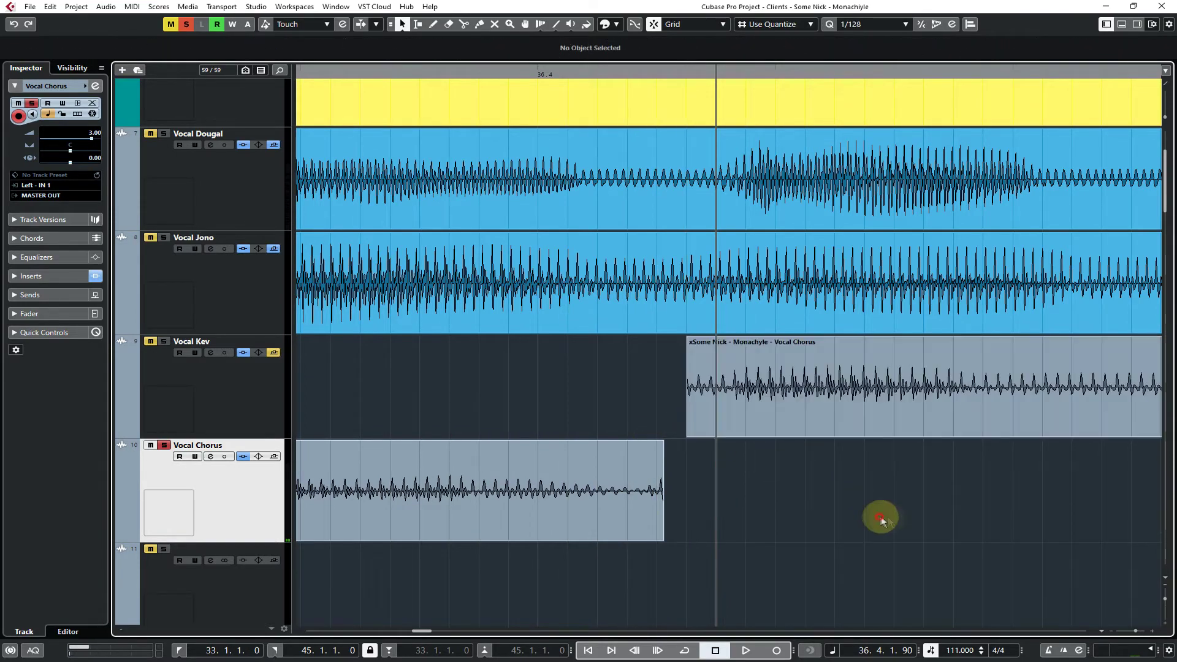
# Compare the clip's note onsets with Vocal Dougal and move the clip back onto Vocal Chorus, starting at 36.4.1.76
pyautogui.moveTo(883, 519)
pyautogui.mouseDown()
pyautogui.moveTo(1163, 526)
pyautogui.moveTo(883, 516)
pyautogui.mouseUp()
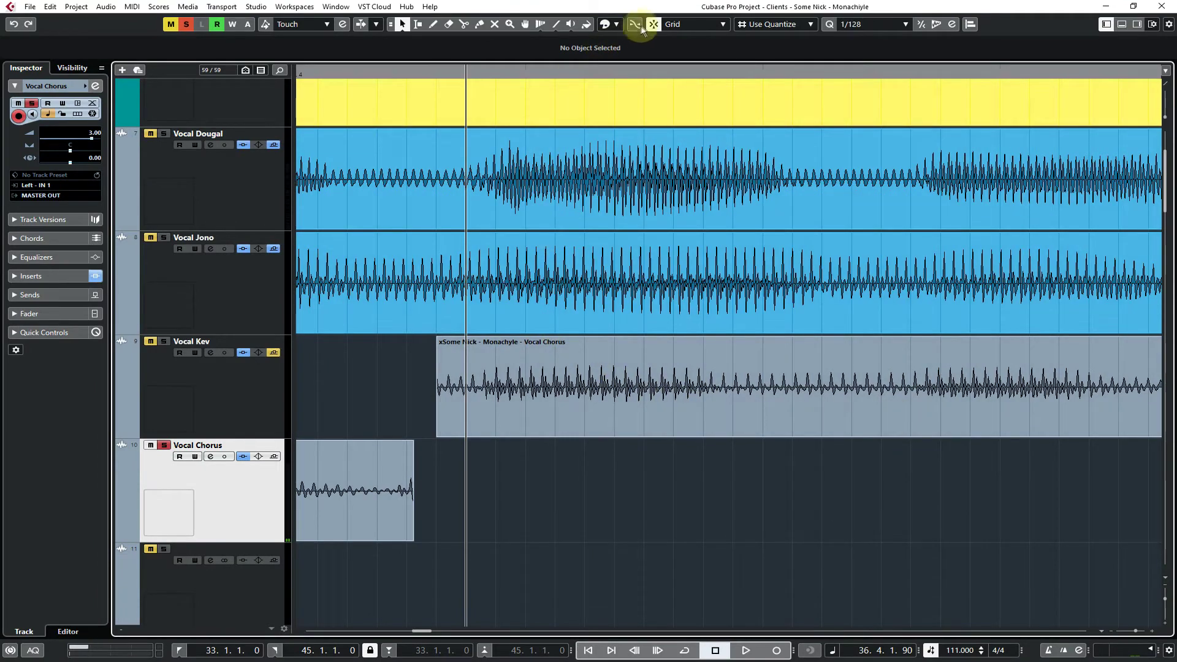
pyautogui.moveTo(454, 71); pyautogui.dragTo(454, 83)
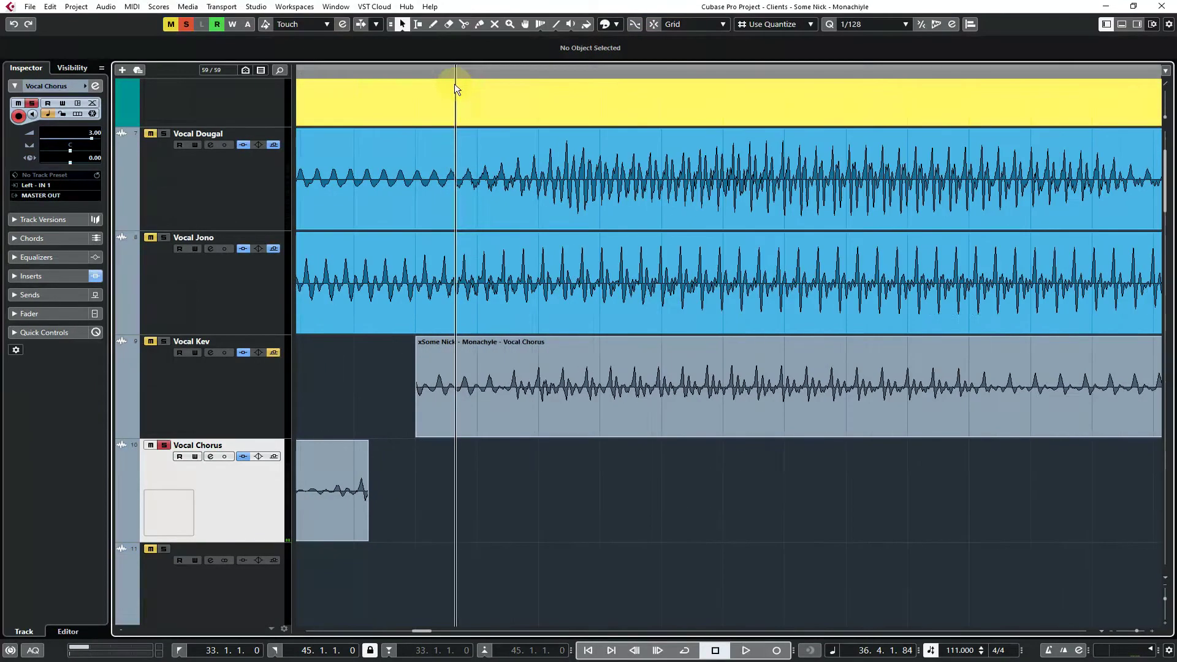
pyautogui.moveTo(697, 491); pyautogui.dragTo(895, 492)
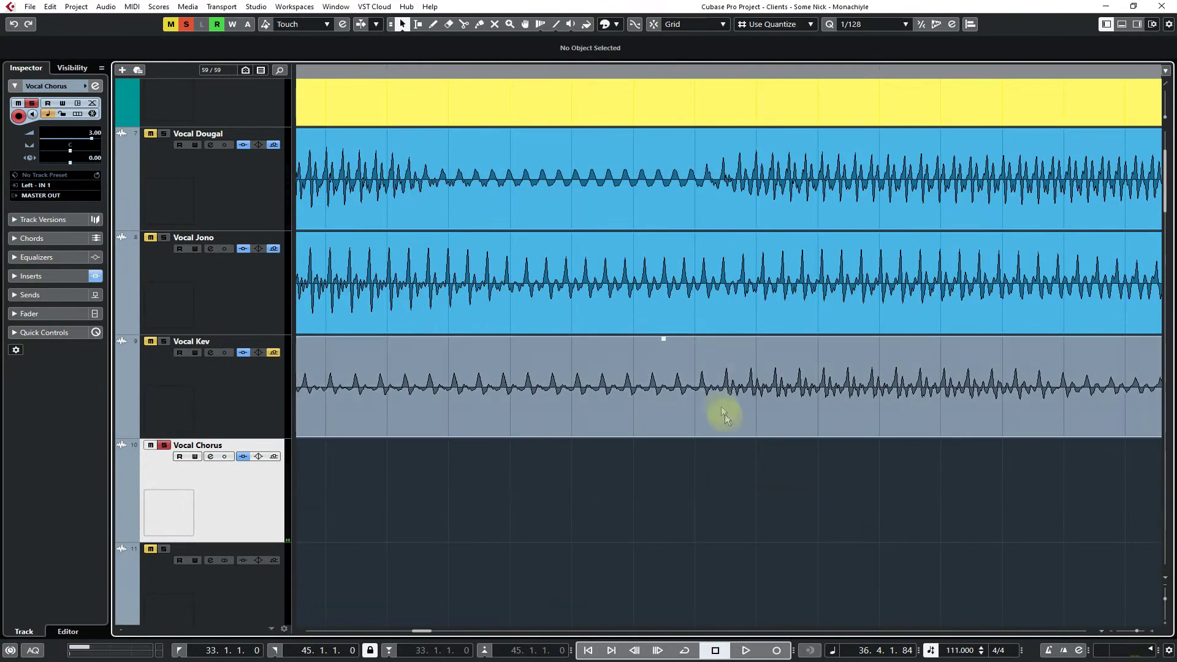
pyautogui.moveTo(705, 392); pyautogui.dragTo(657, 452)
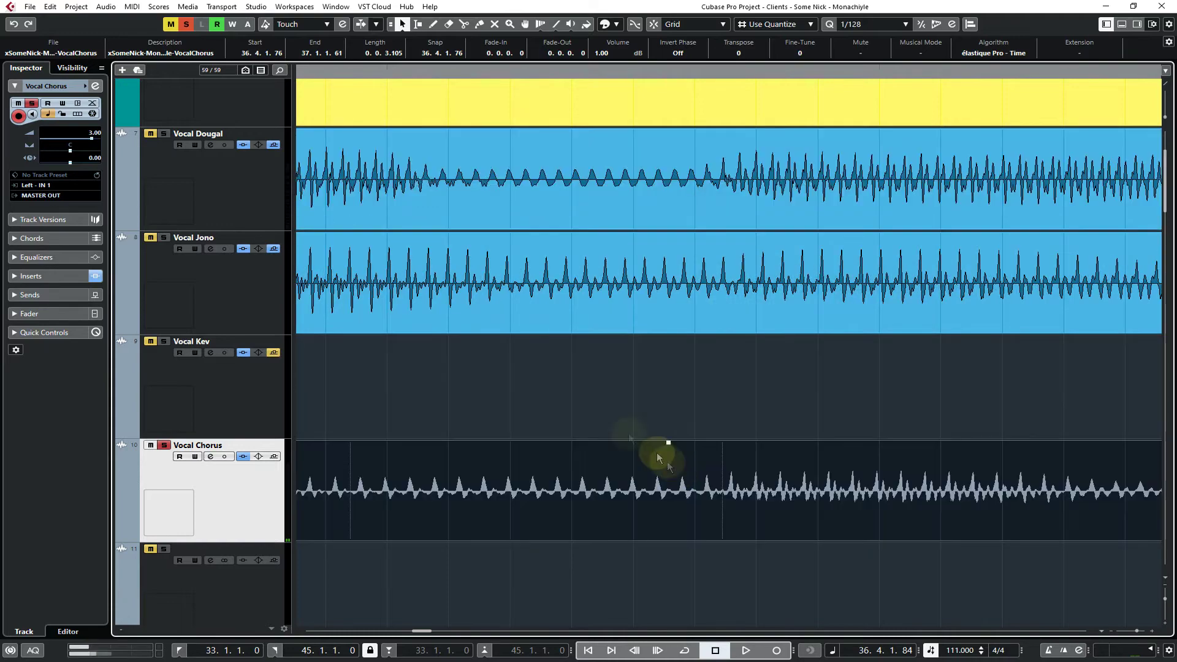
# Solo Vocal Dougal alongside Vocal Chorus and play back from just after beat 36.2 past the start of bar 37
pyautogui.press('h')
pyautogui.press('h')
pyautogui.press('h')
pyautogui.press('h')
pyautogui.press('h')
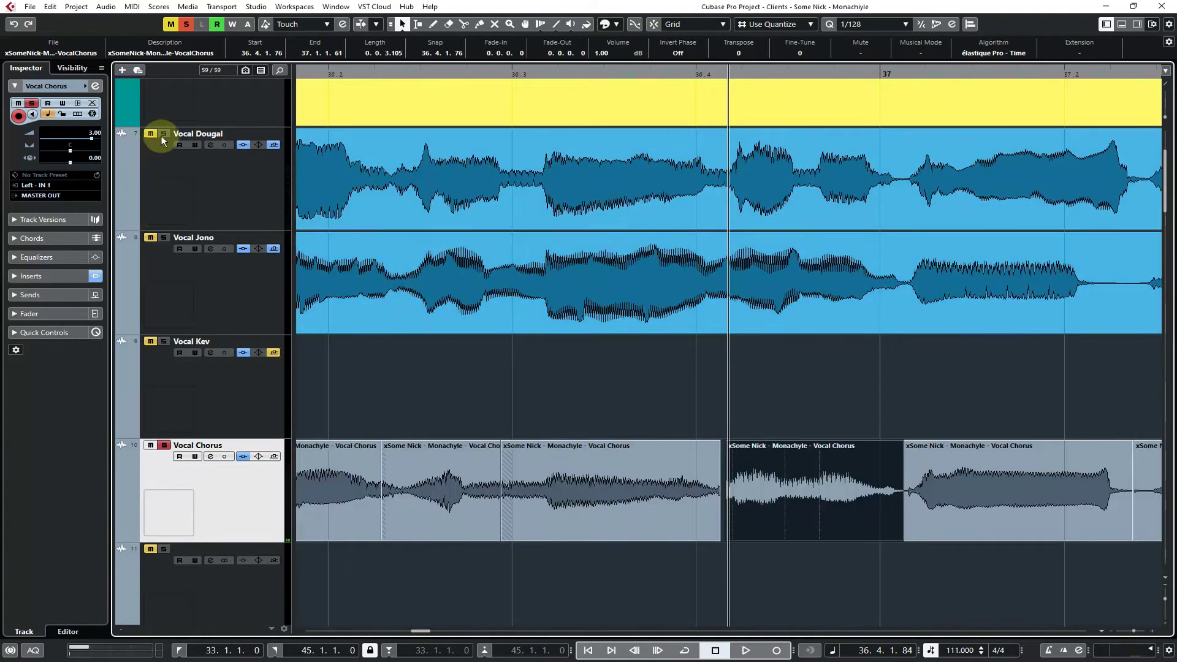
pyautogui.click(163, 133)
pyautogui.click(354, 74)
pyautogui.press('space')
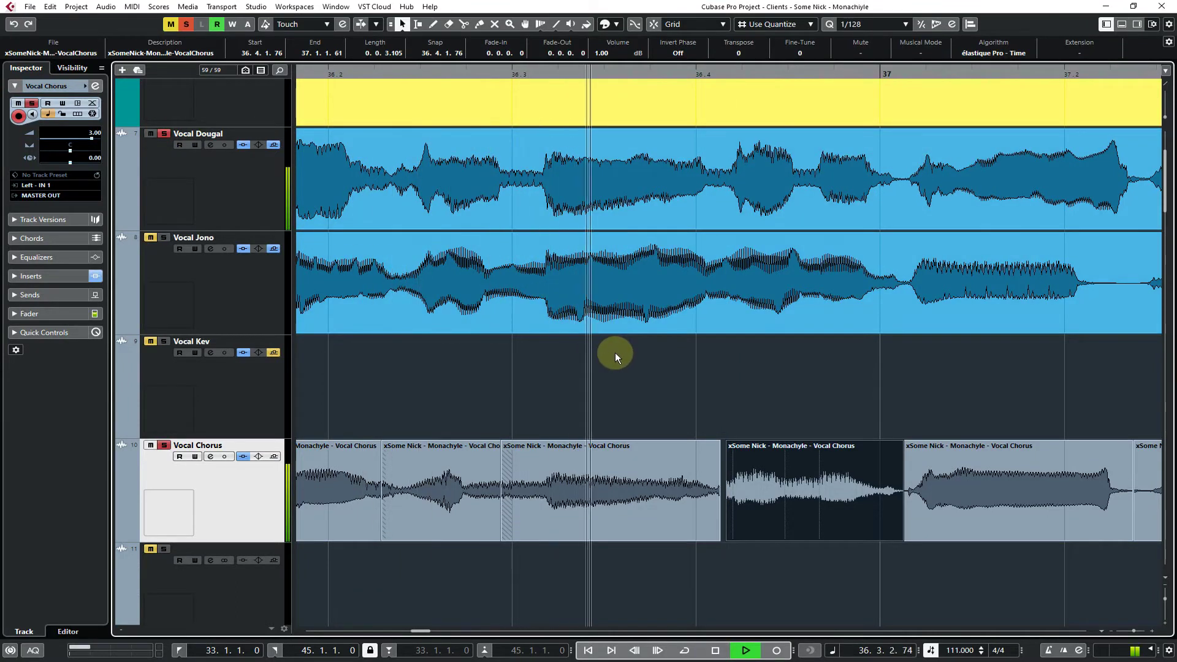
pyautogui.press('space')
# Trim the end of the Vocal Chorus clip before the gap to 36.4.1.52 and play the gap back with Vocal Dougal
pyautogui.click(710, 554)
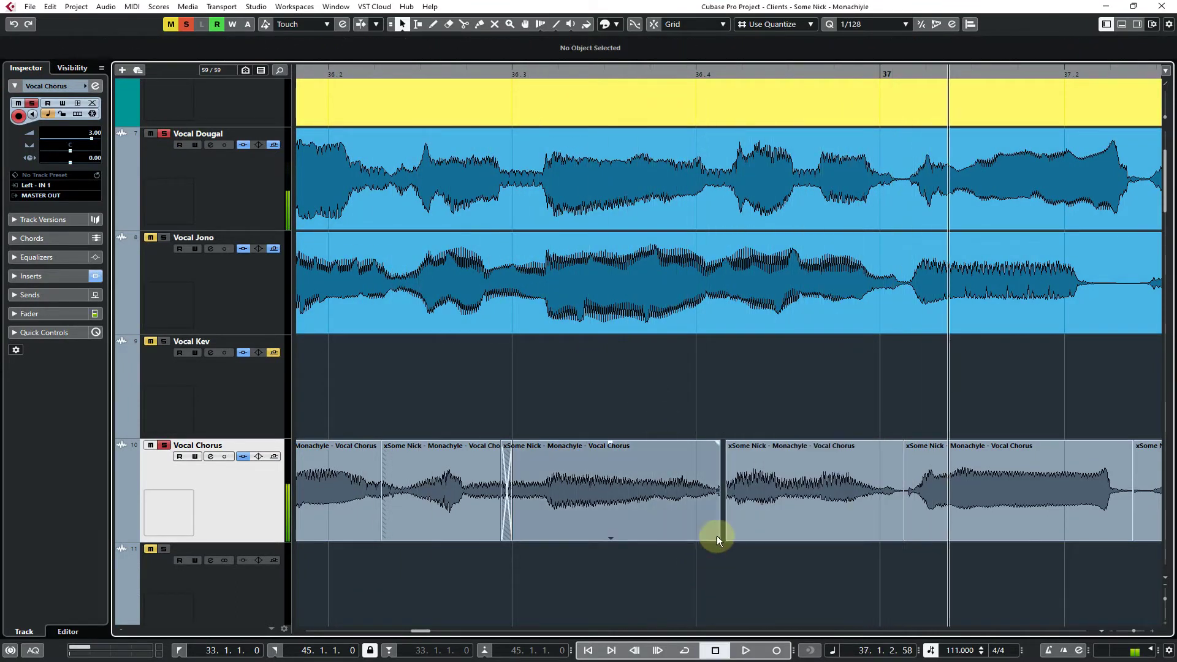
pyautogui.moveTo(715, 540); pyautogui.dragTo(710, 540)
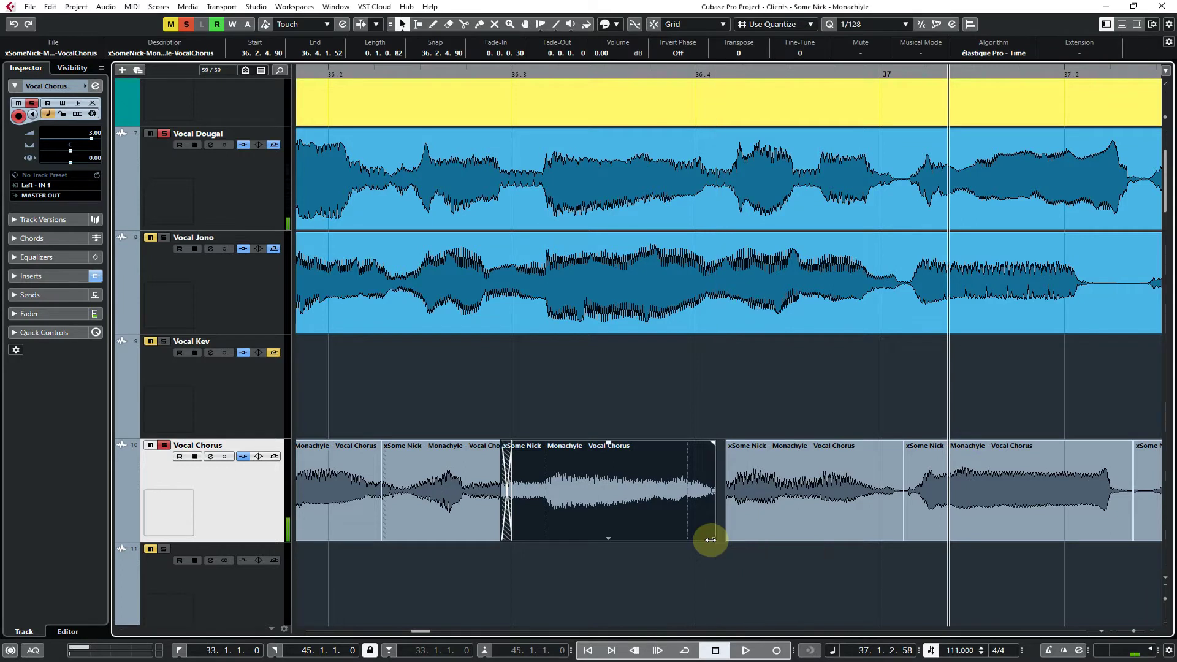
pyautogui.moveTo(727, 539)
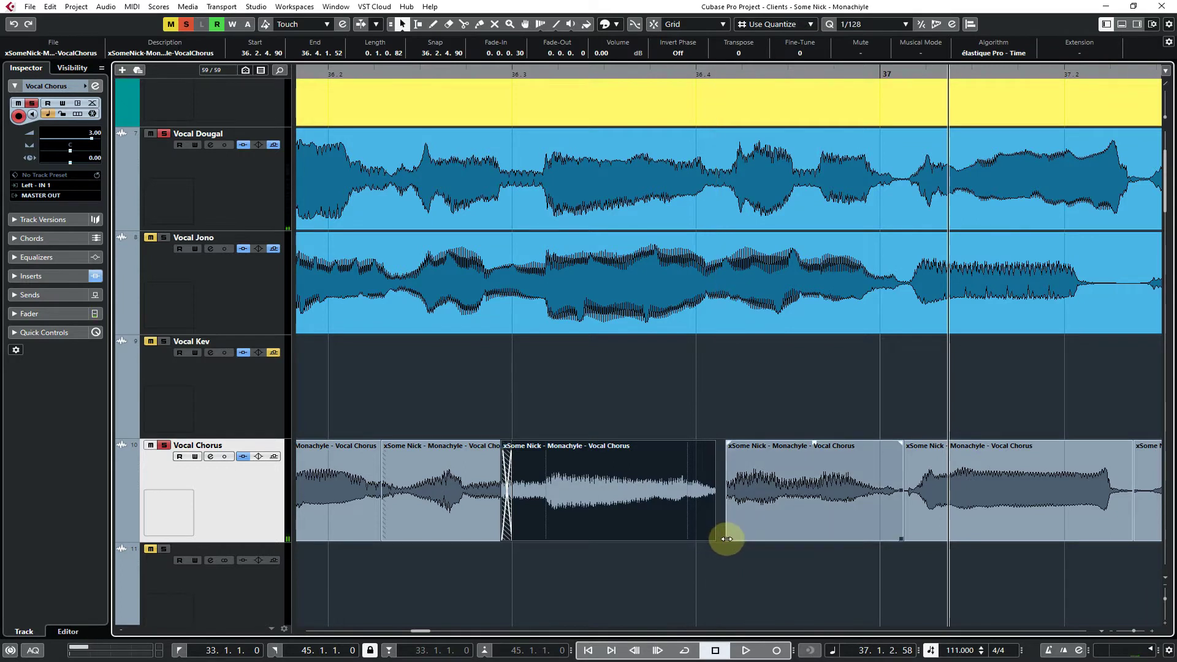
pyautogui.press('space')
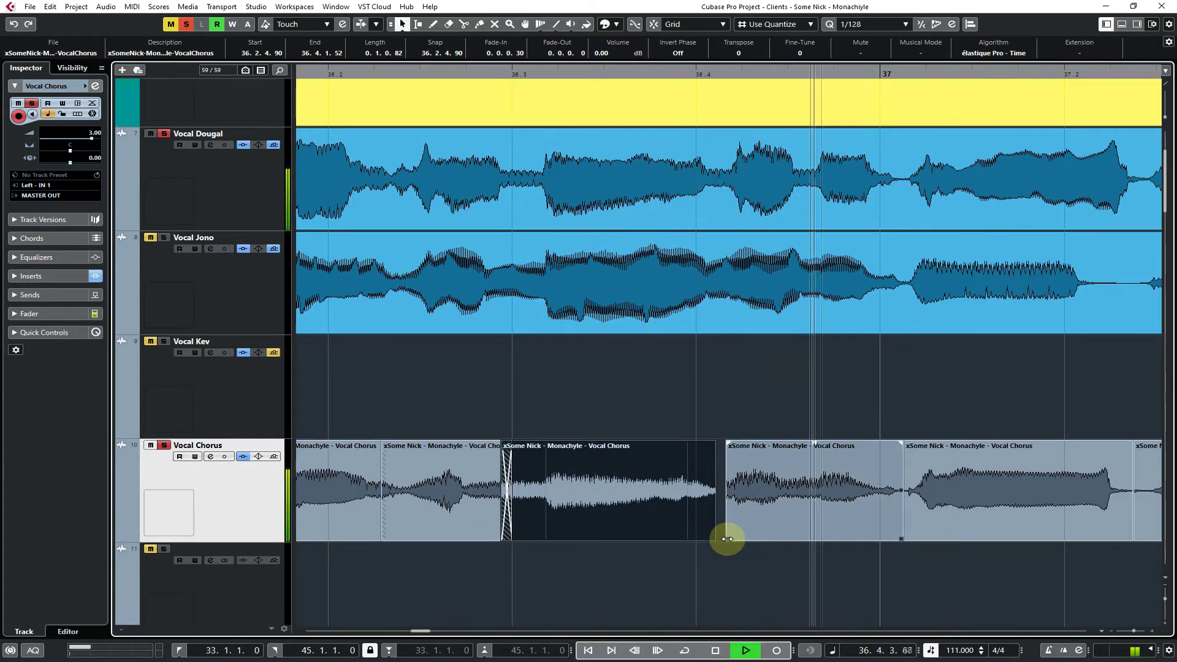
pyautogui.press('space')
pyautogui.press('space')
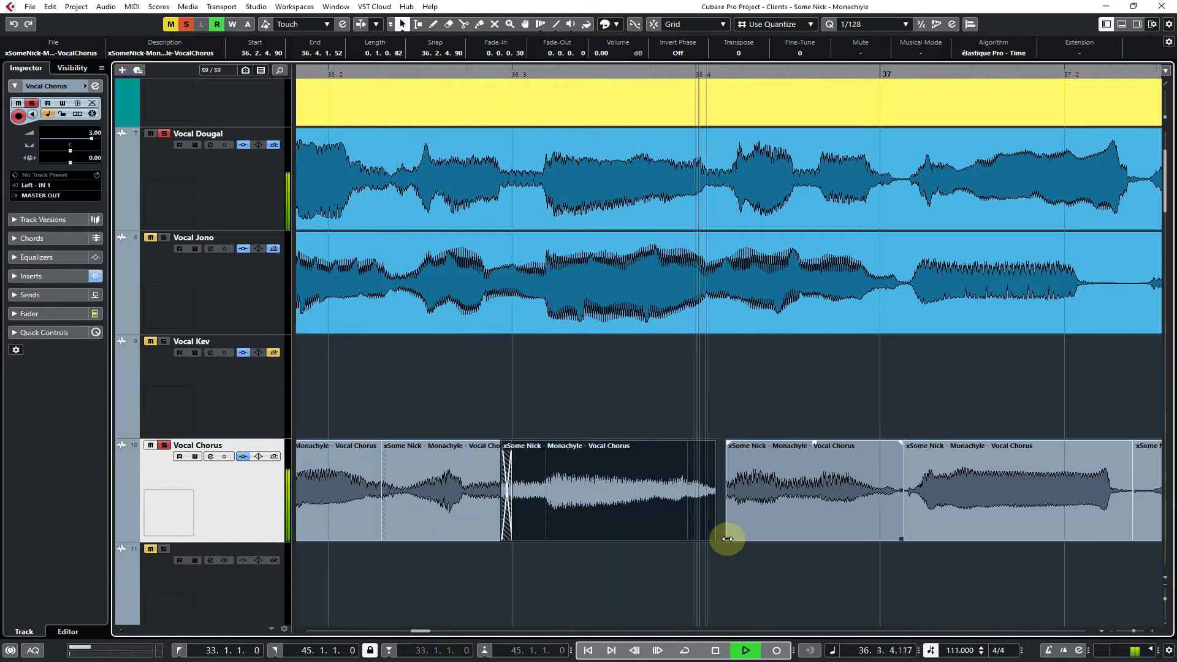
pyautogui.press('space')
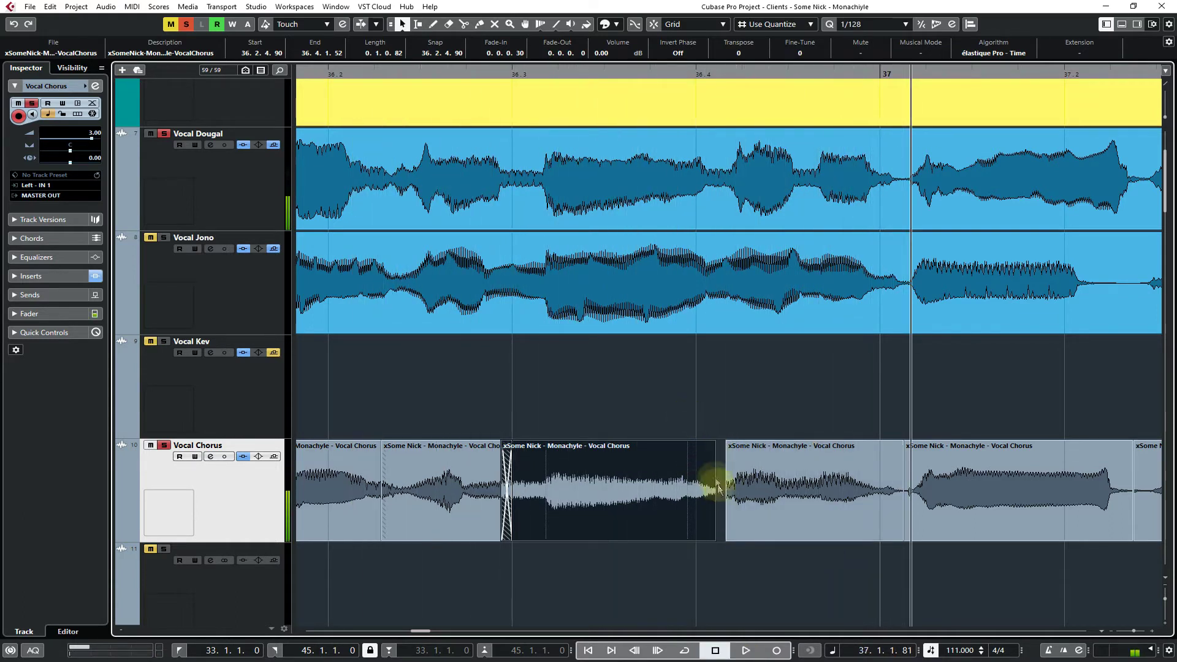
pyautogui.click(672, 410)
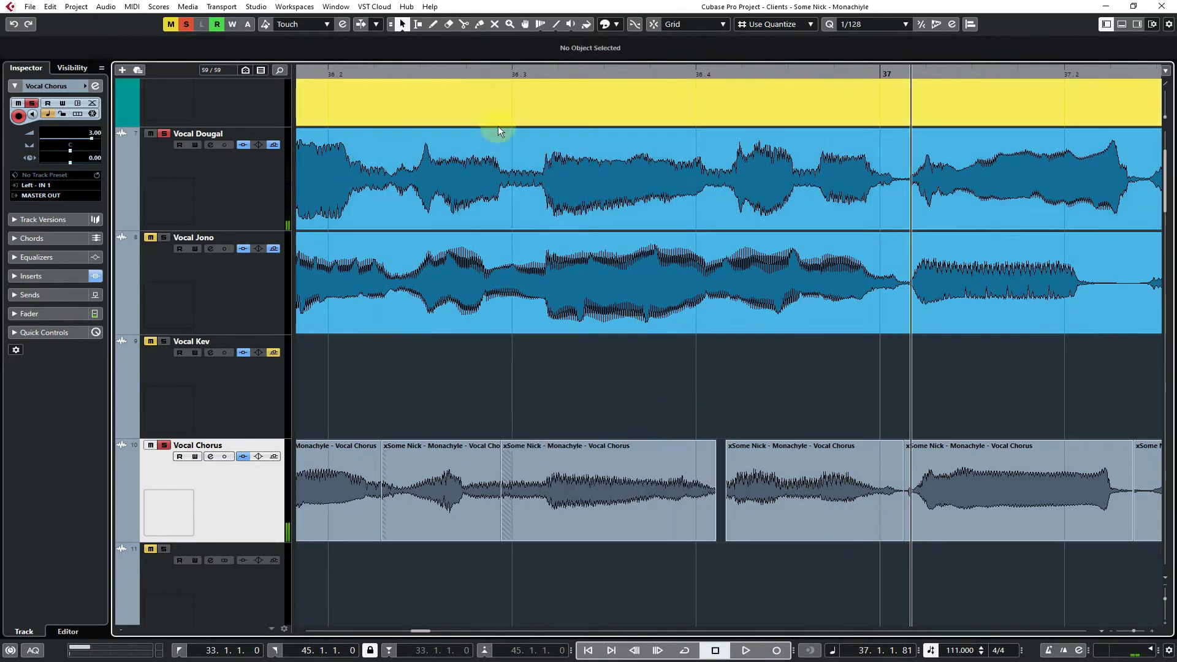
# With Vocal Chorus alone soloed, extend the start of the clip after the gap back to 36.3.4.74 and play back the overlap
pyautogui.moveTo(727, 75); pyautogui.dragTo(724, 106)
pyautogui.click(734, 498)
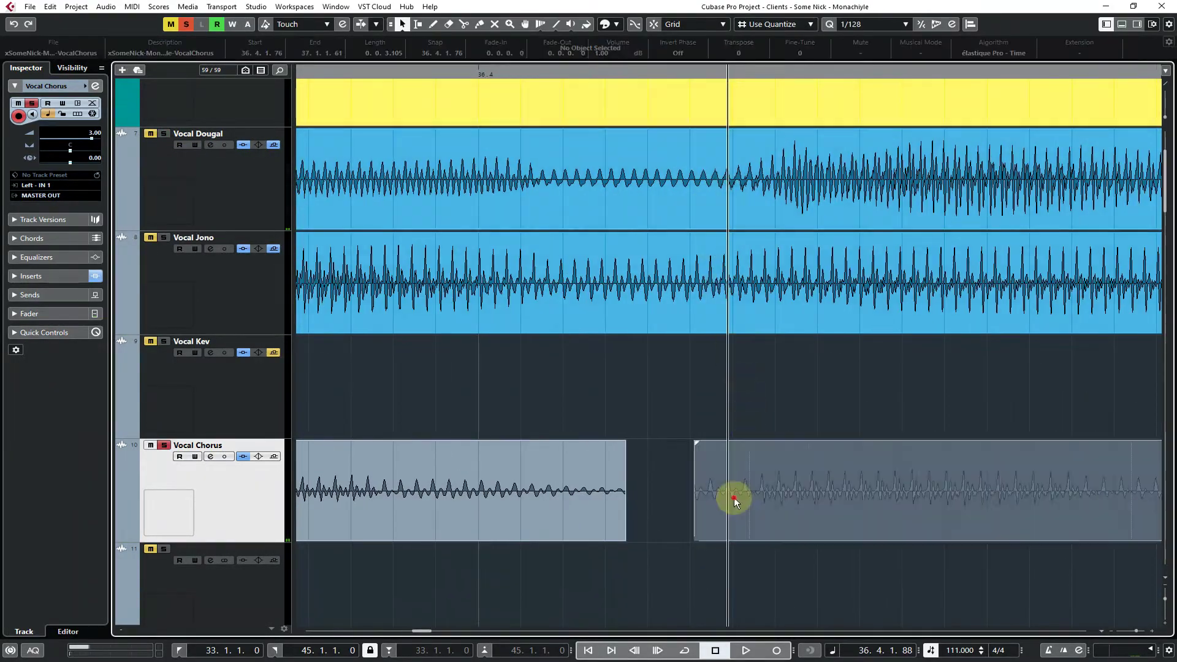
pyautogui.moveTo(700, 539); pyautogui.dragTo(350, 553)
pyautogui.press('space')
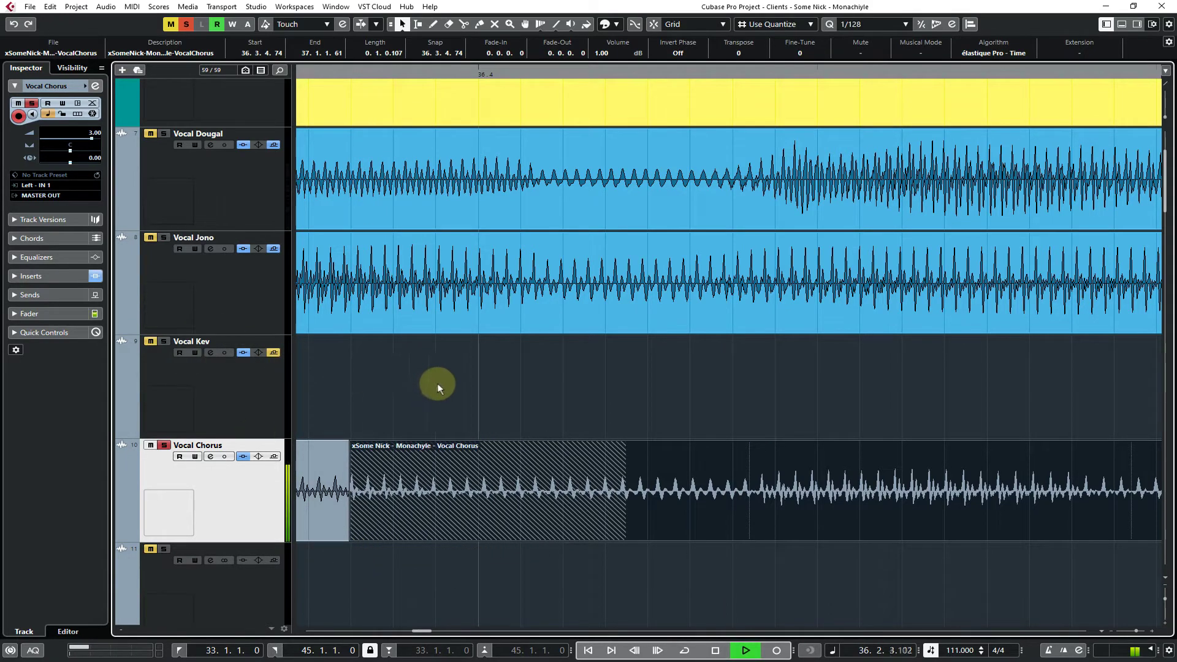
pyautogui.press('space')
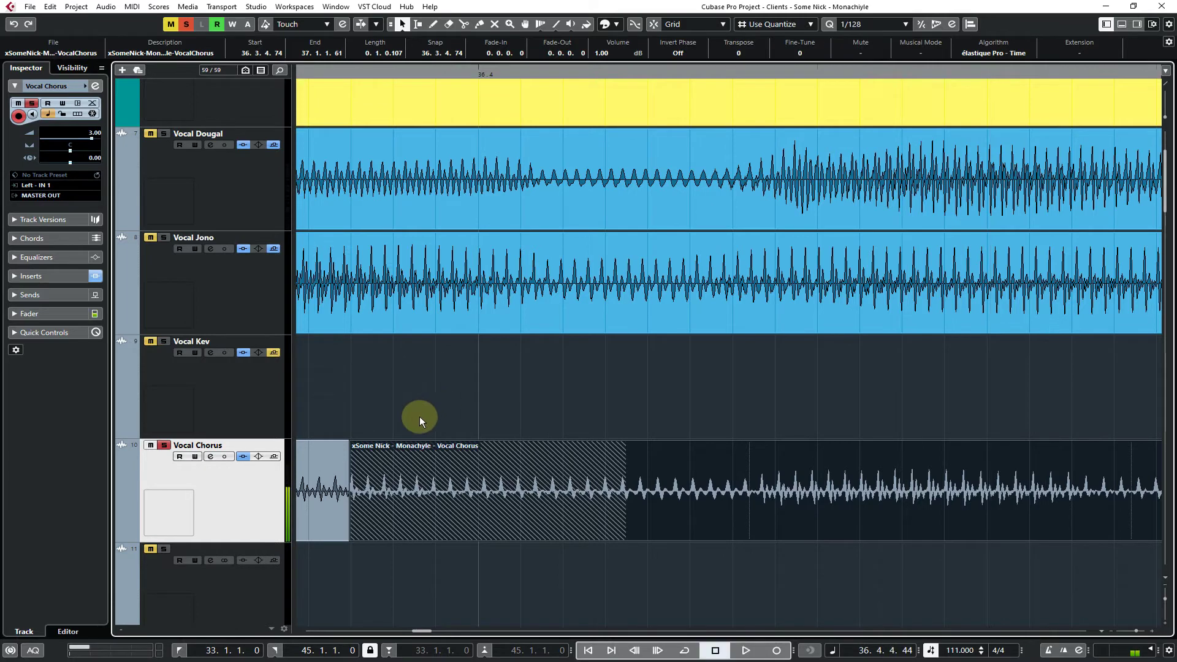
pyautogui.click(424, 567)
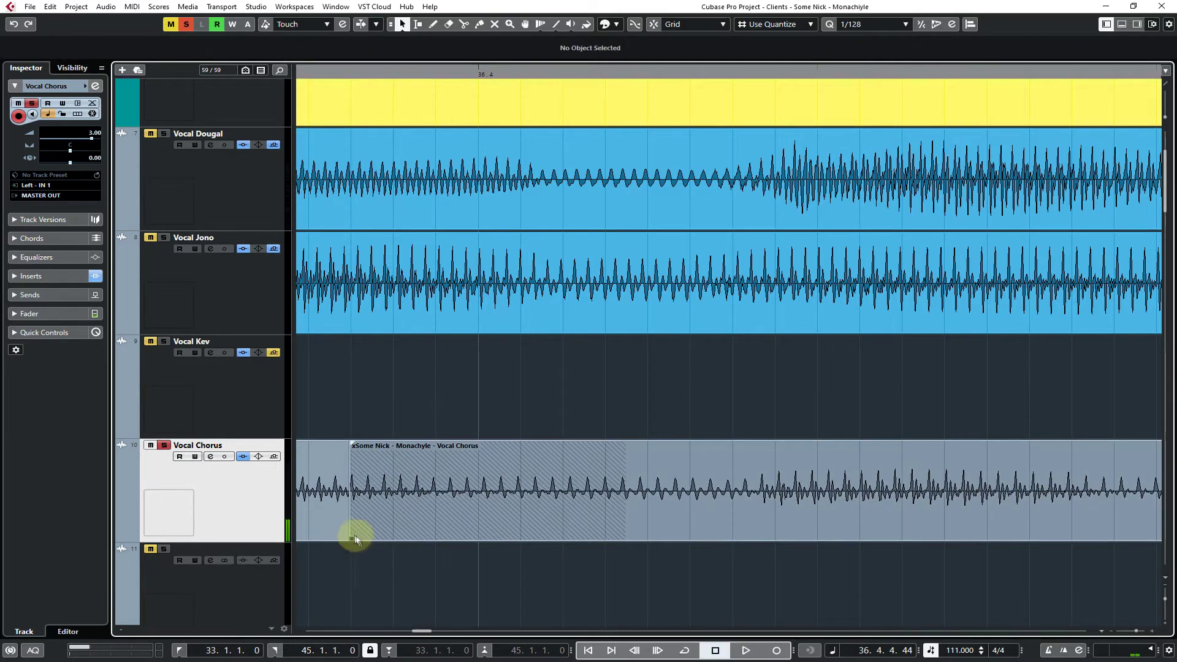
# Try trimming the overlapping clip's start back to after beat 36.4 and splitting the preceding clip just before beat 36.4
pyautogui.moveTo(350, 537); pyautogui.dragTo(754, 537)
pyautogui.click(604, 524)
pyautogui.moveTo(429, 570)
pyautogui.mouseDown()
pyautogui.moveTo(350, 583)
pyautogui.moveTo(446, 583)
pyautogui.mouseUp()
pyautogui.keyDown('alt'); pyautogui.click(764, 508); pyautogui.keyUp('alt')
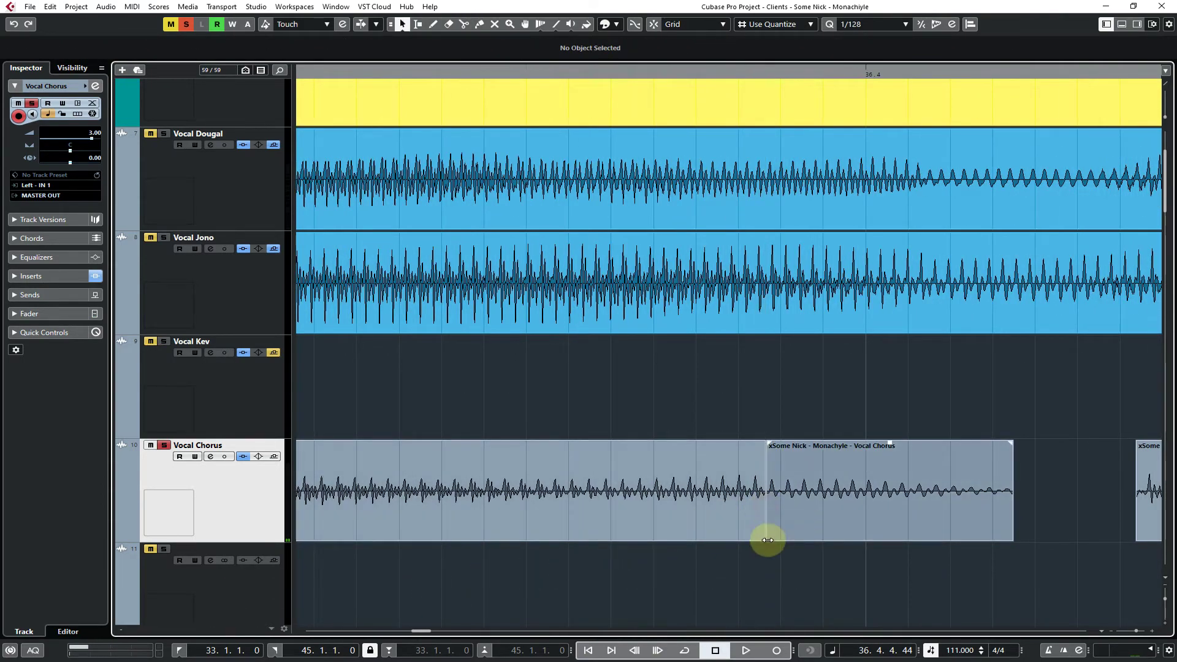
# Try to close the gap by extending the start of the split-off piece and shifting it up to the following clip
pyautogui.moveTo(767, 539); pyautogui.dragTo(494, 542)
pyautogui.moveTo(550, 519); pyautogui.dragTo(685, 520)
pyautogui.click(1147, 555)
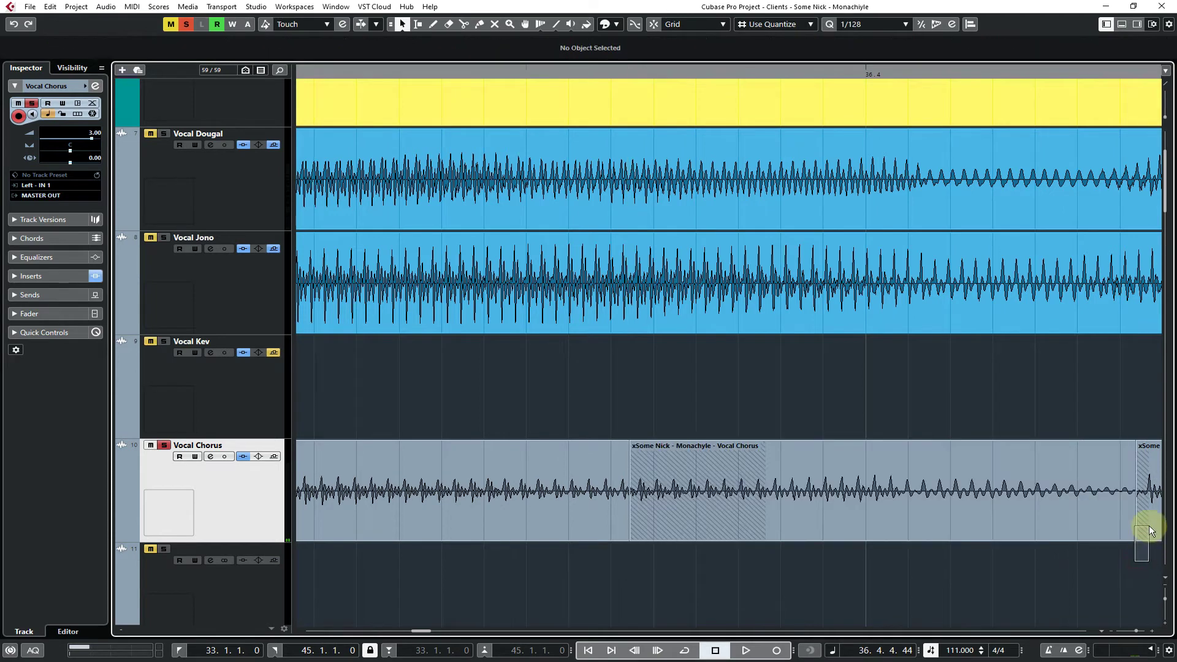
pyautogui.moveTo(1150, 531); pyautogui.dragTo(1150, 531)
pyautogui.click(686, 571)
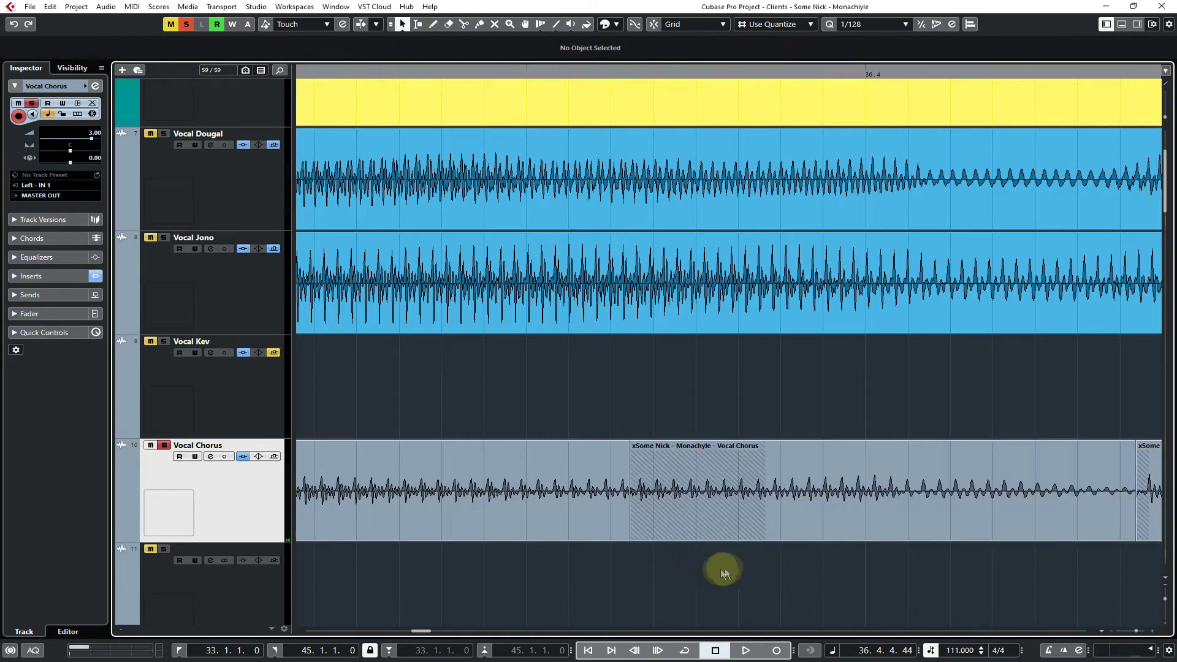
# Undo the shift, the extension, the split and the last trim around beat 36.4
pyautogui.hotkey('ctrl', 'z')
pyautogui.hotkey('ctrl', 'z')
pyautogui.hotkey('ctrl', 'z')
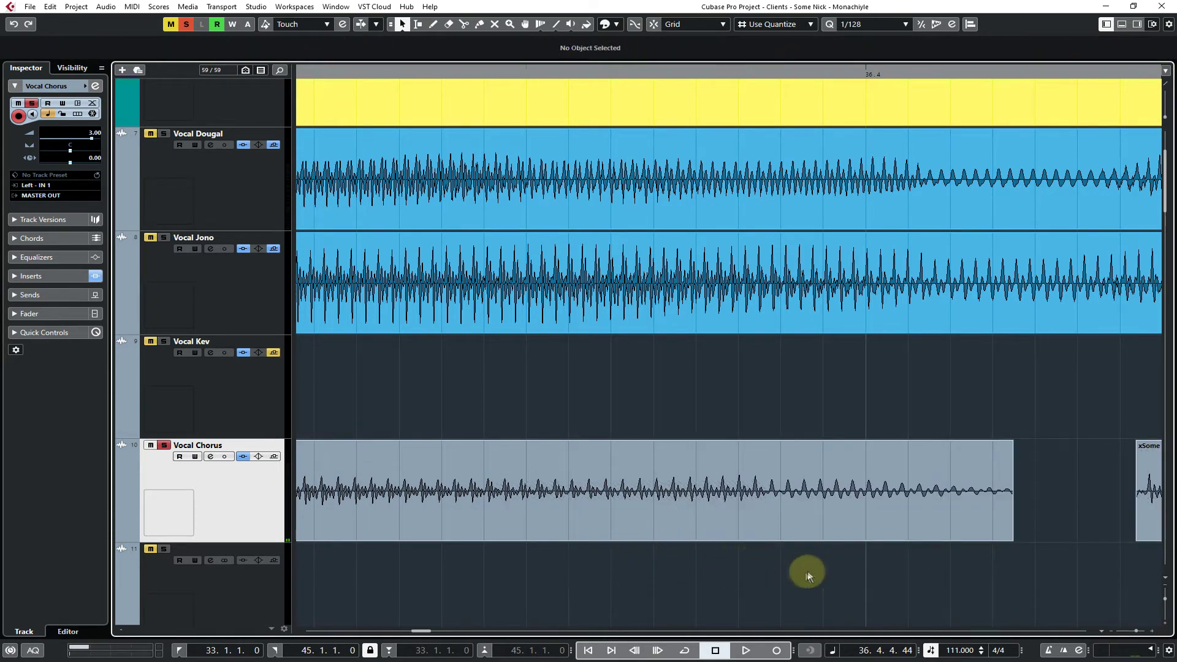
pyautogui.hotkey('ctrl', 'z')
# Move the overlapping clip onto the Vocal Kev track, above the preceding clip's waveform, and extend its start to 36.3.4.73
pyautogui.moveTo(904, 397); pyautogui.dragTo(938, 401)
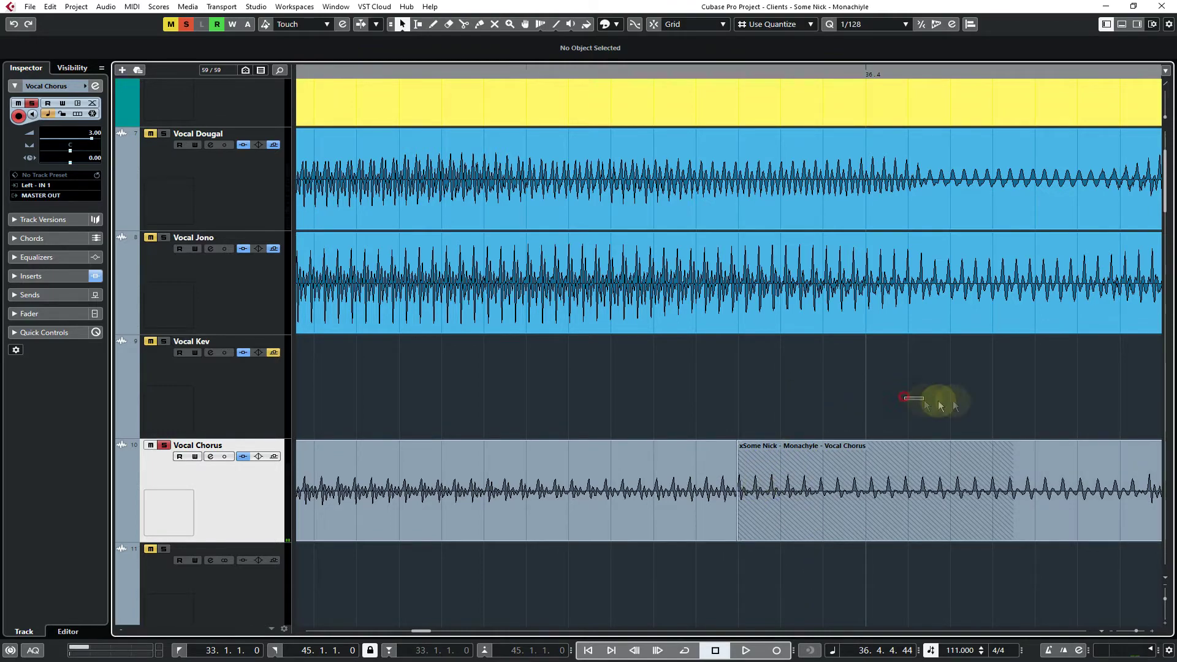
pyautogui.moveTo(1159, 399); pyautogui.dragTo(974, 401)
pyautogui.moveTo(608, 482); pyautogui.dragTo(608, 397)
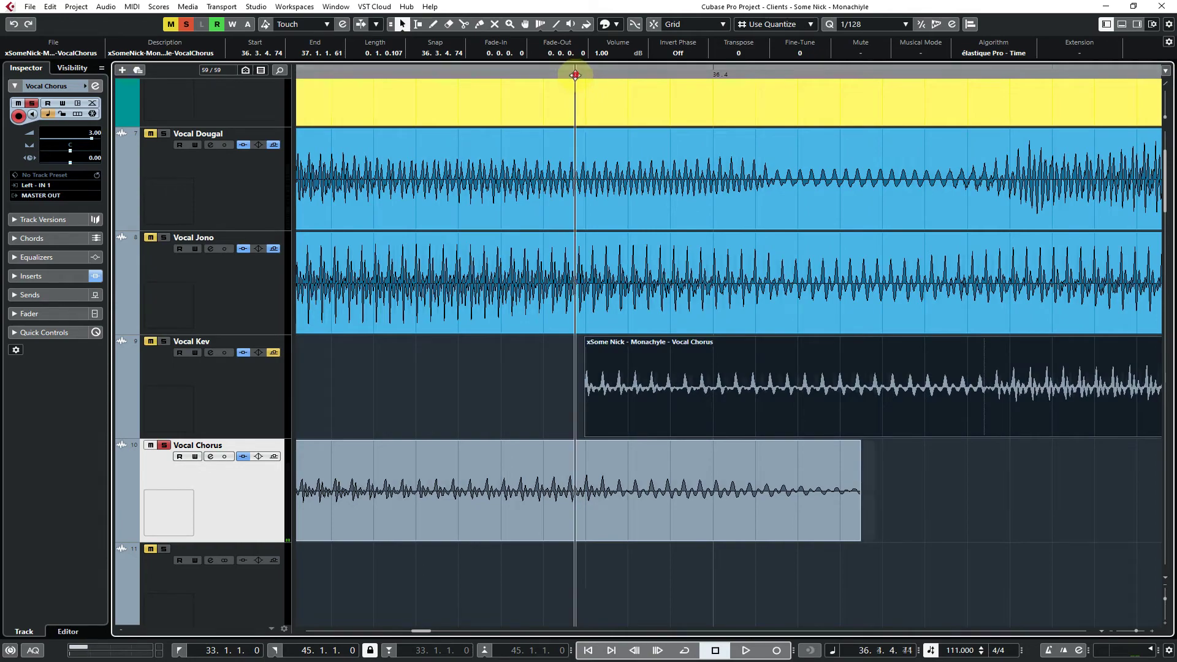
pyautogui.moveTo(574, 75); pyautogui.dragTo(616, 337)
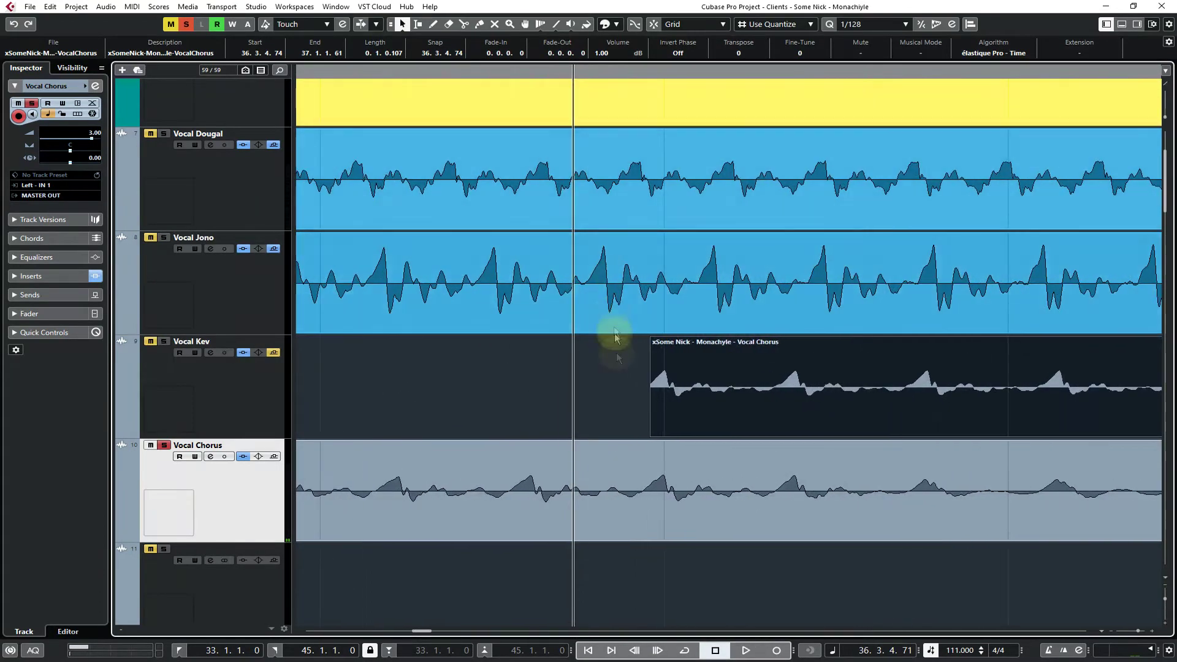
pyautogui.click(614, 409)
pyautogui.moveTo(648, 432); pyautogui.dragTo(618, 435)
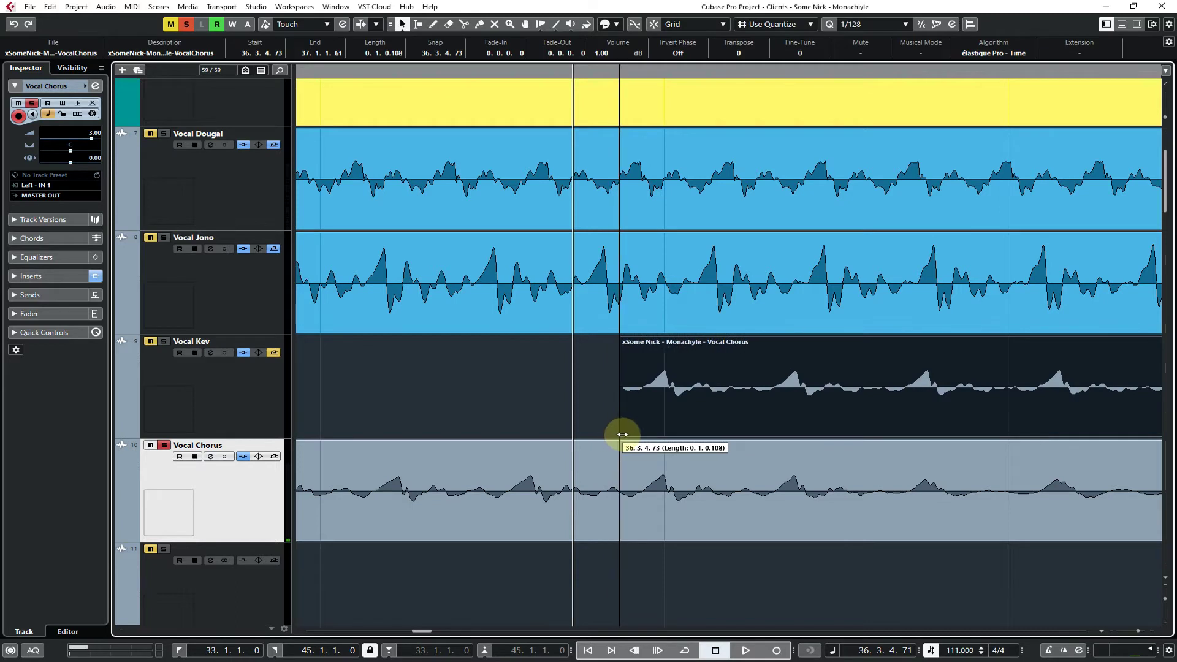
# Return the lifted clip to Vocal Chorus, set the preceding clip's end to 36.3.4.81 and crossfade the overlap
pyautogui.moveTo(702, 401); pyautogui.dragTo(704, 507)
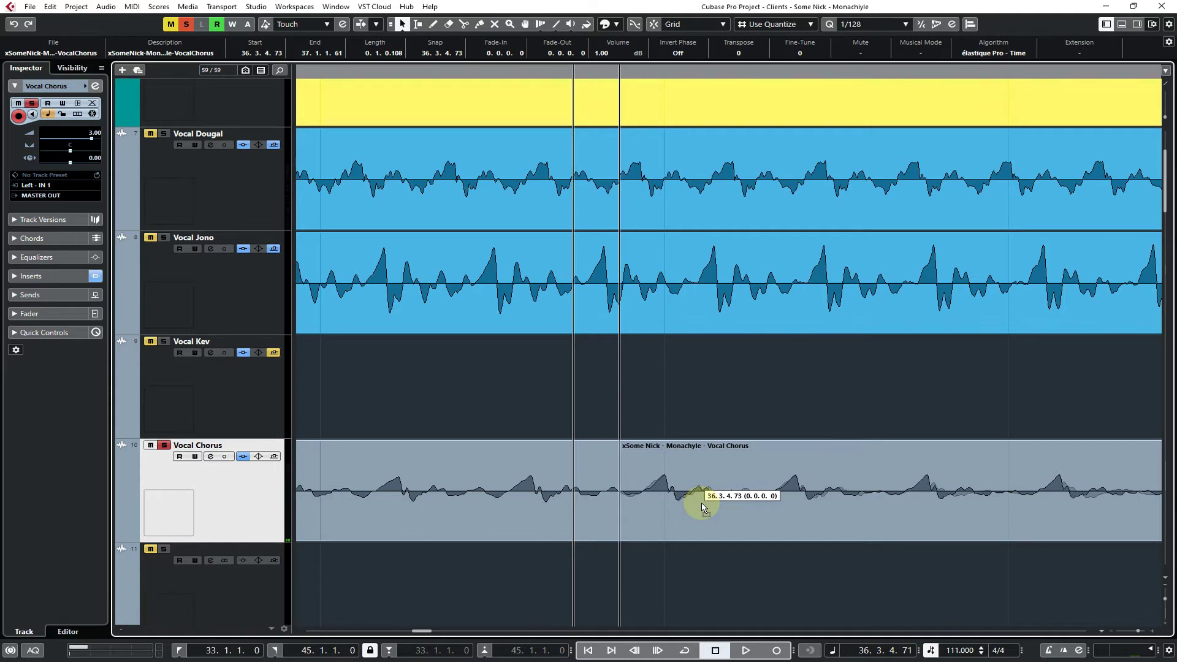
pyautogui.moveTo(702, 506)
pyautogui.mouseDown()
pyautogui.moveTo(615, 542)
pyautogui.moveTo(744, 511)
pyautogui.moveTo(748, 433)
pyautogui.moveTo(806, 413)
pyautogui.moveTo(807, 491)
pyautogui.moveTo(853, 517)
pyautogui.moveTo(852, 414)
pyautogui.moveTo(937, 391)
pyautogui.moveTo(940, 481)
pyautogui.moveTo(901, 507)
pyautogui.moveTo(896, 412)
pyautogui.moveTo(872, 517)
pyautogui.moveTo(820, 499)
pyautogui.mouseUp()
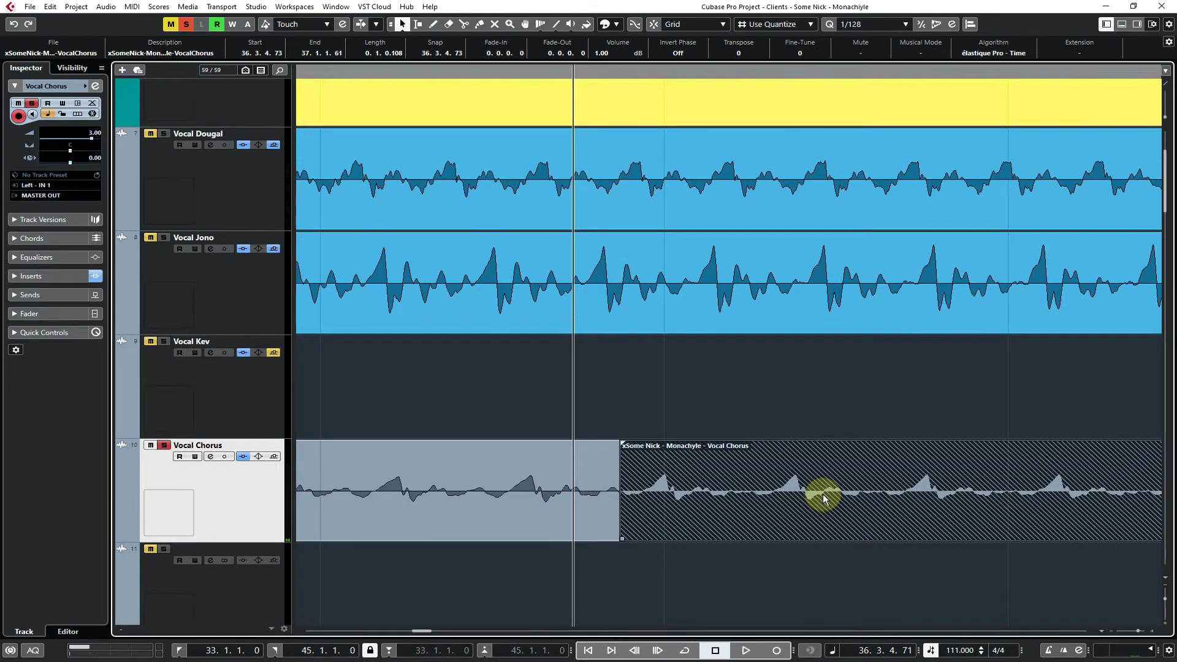
pyautogui.moveTo(613, 538); pyautogui.dragTo(823, 541)
pyautogui.moveTo(672, 587); pyautogui.dragTo(737, 492)
pyautogui.press('x')
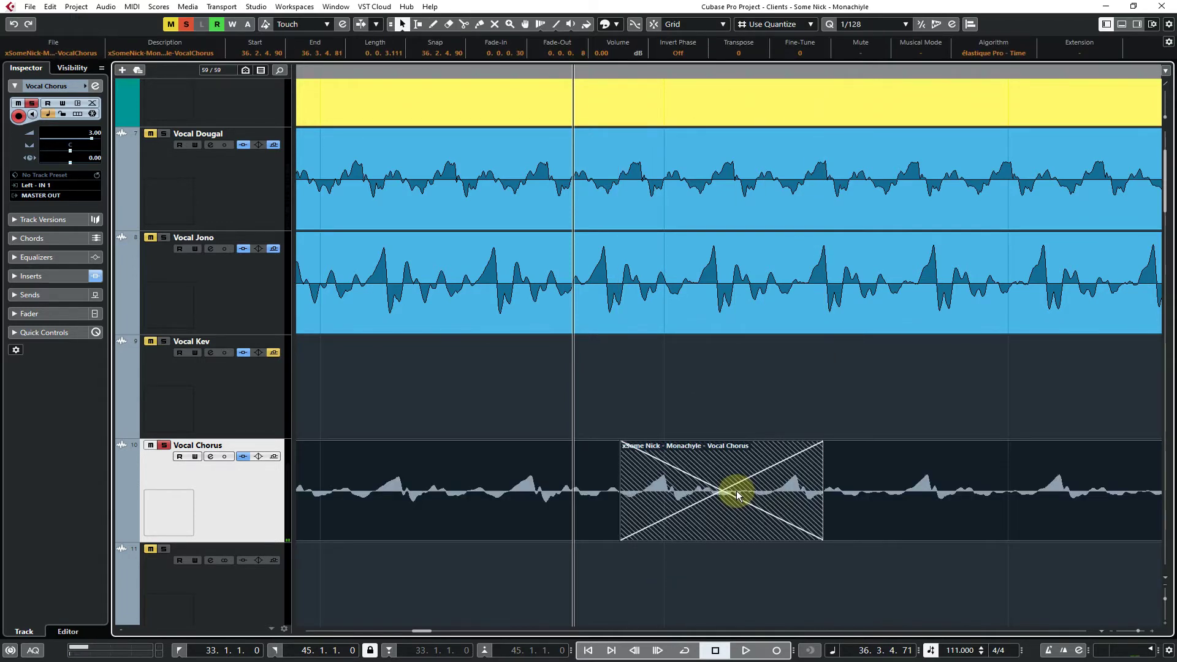
# Audition the crossfaded join near 36.4, first alone and again from about bar 36 with Vocal Dougal soloed
pyautogui.press('space')
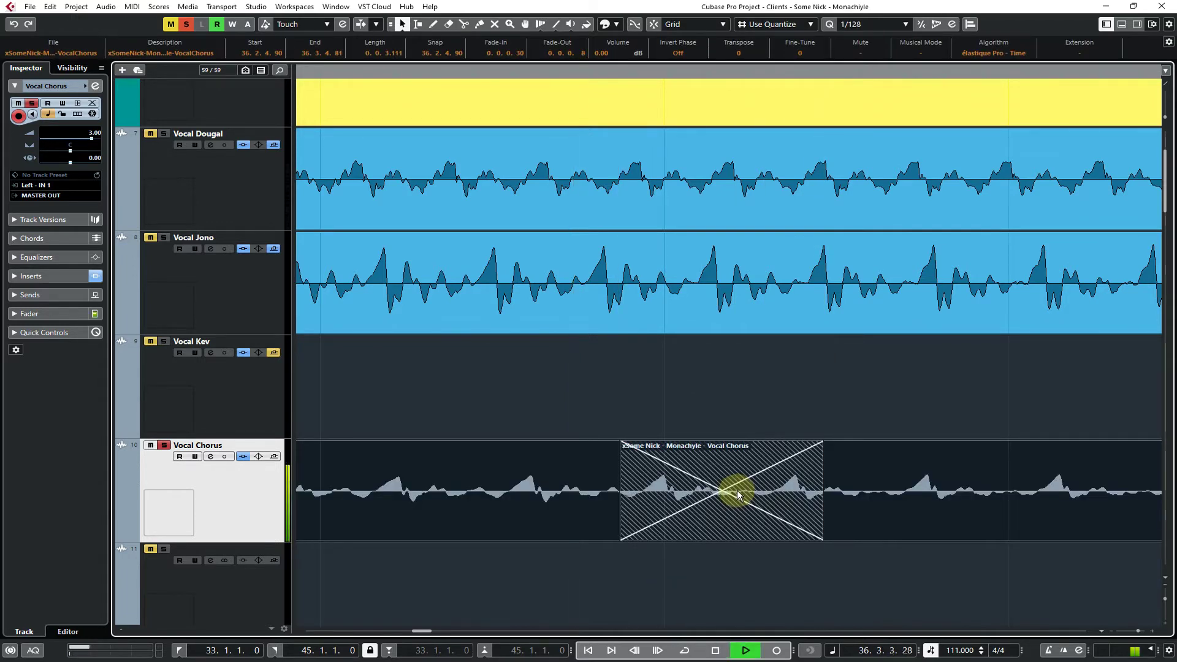
pyautogui.press('space')
pyautogui.press('g')
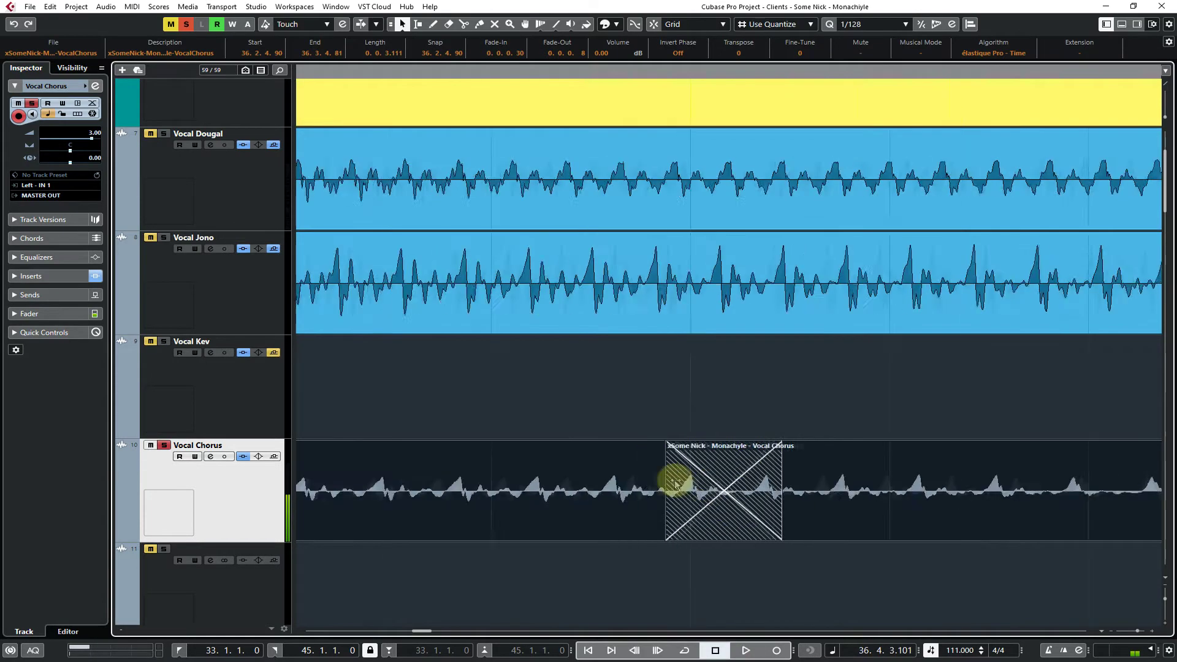
pyautogui.press('h')
pyautogui.click(599, 394)
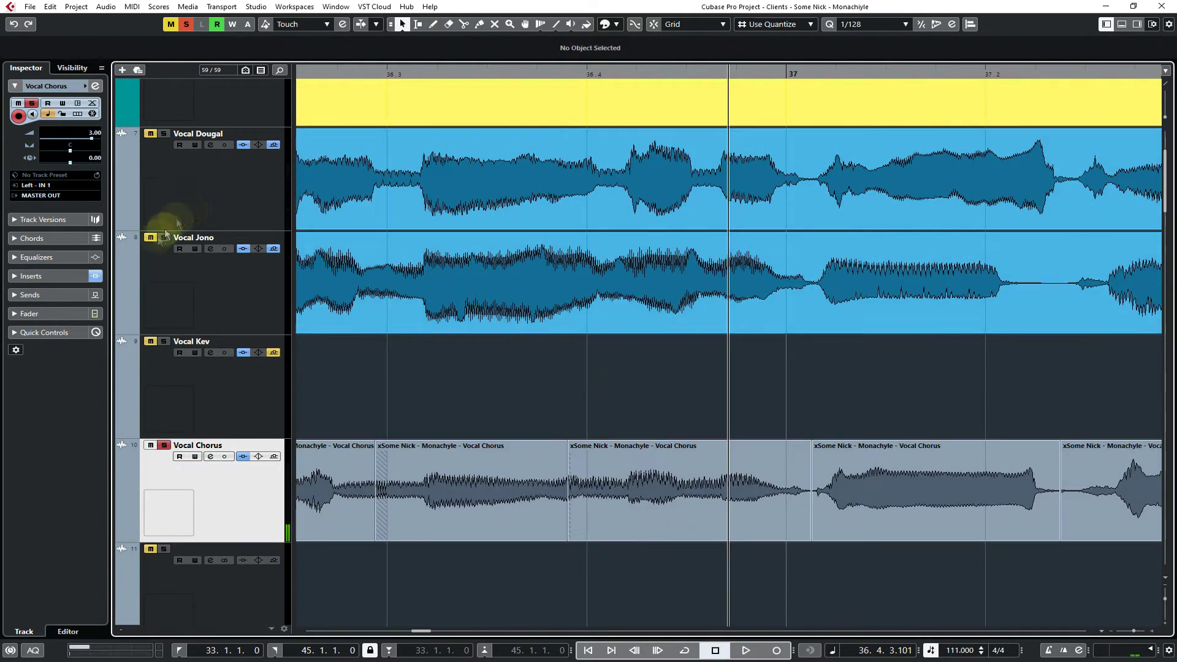
pyautogui.moveTo(305, 77); pyautogui.dragTo(349, 113)
pyautogui.press('space')
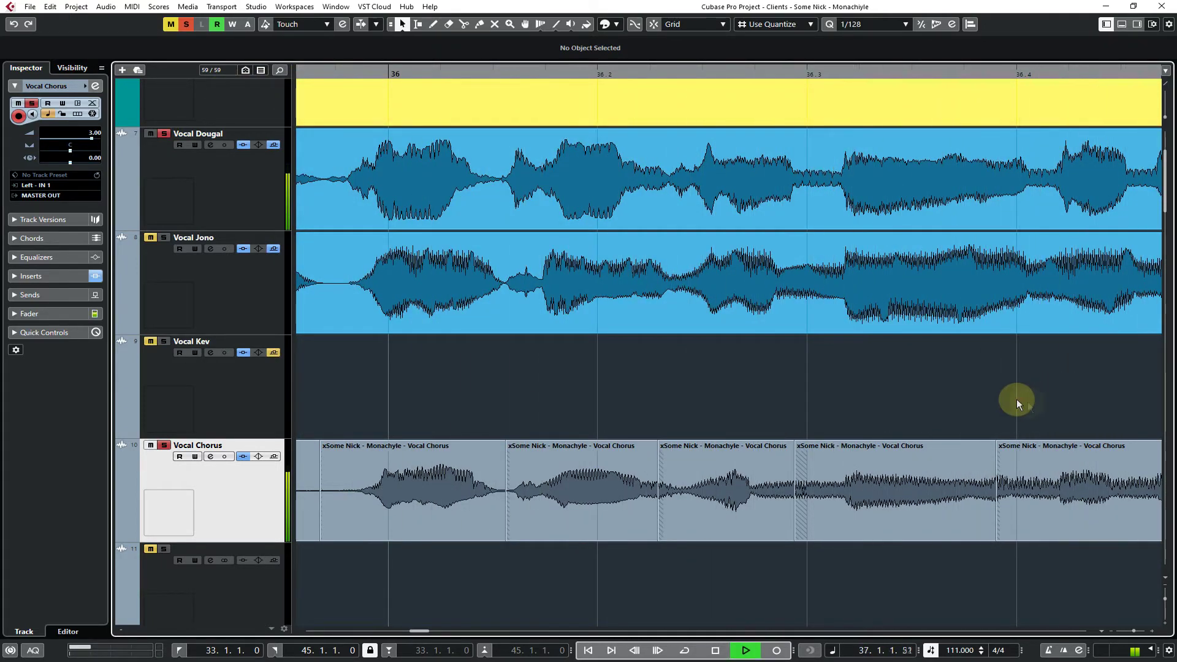
pyautogui.press('space')
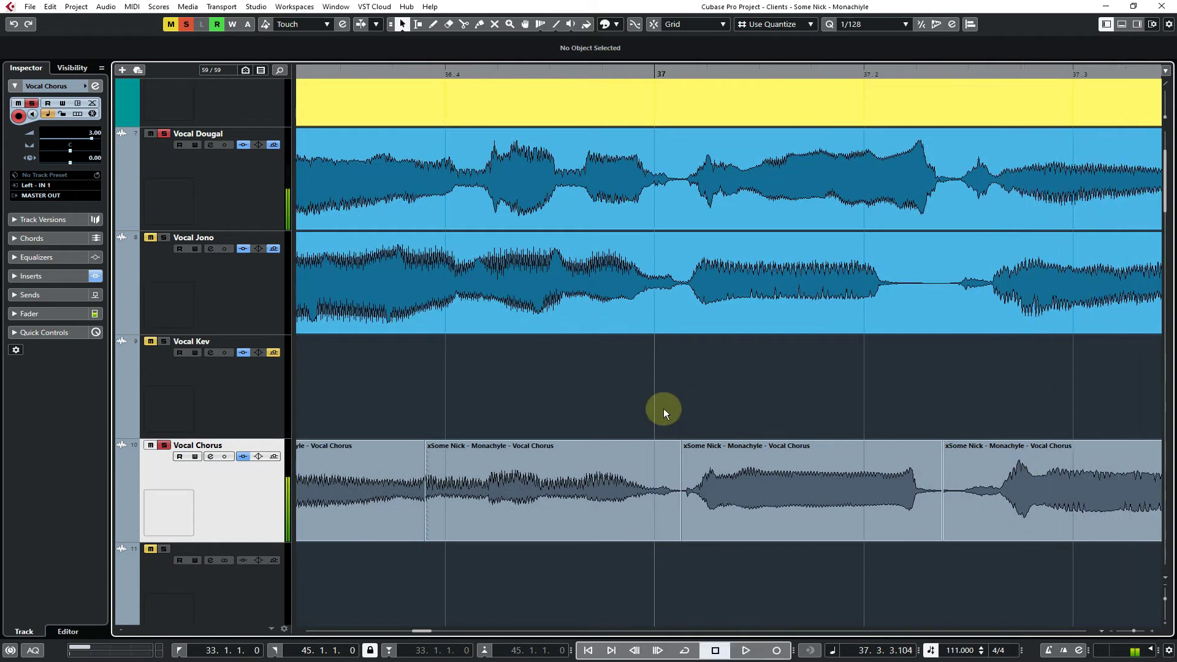
# Align the Vocal Chorus clip just after bar 37 with the Vocal Dougal onset, starting the clip at 37.1.1.63
pyautogui.click(742, 175)
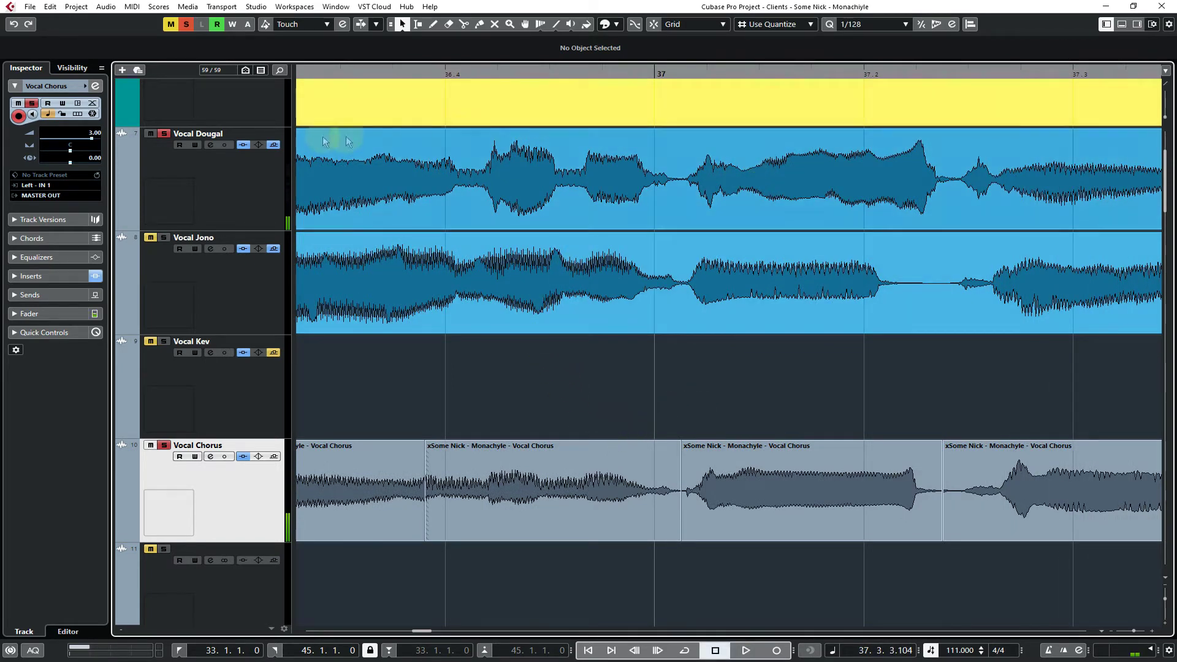
pyautogui.click(706, 70)
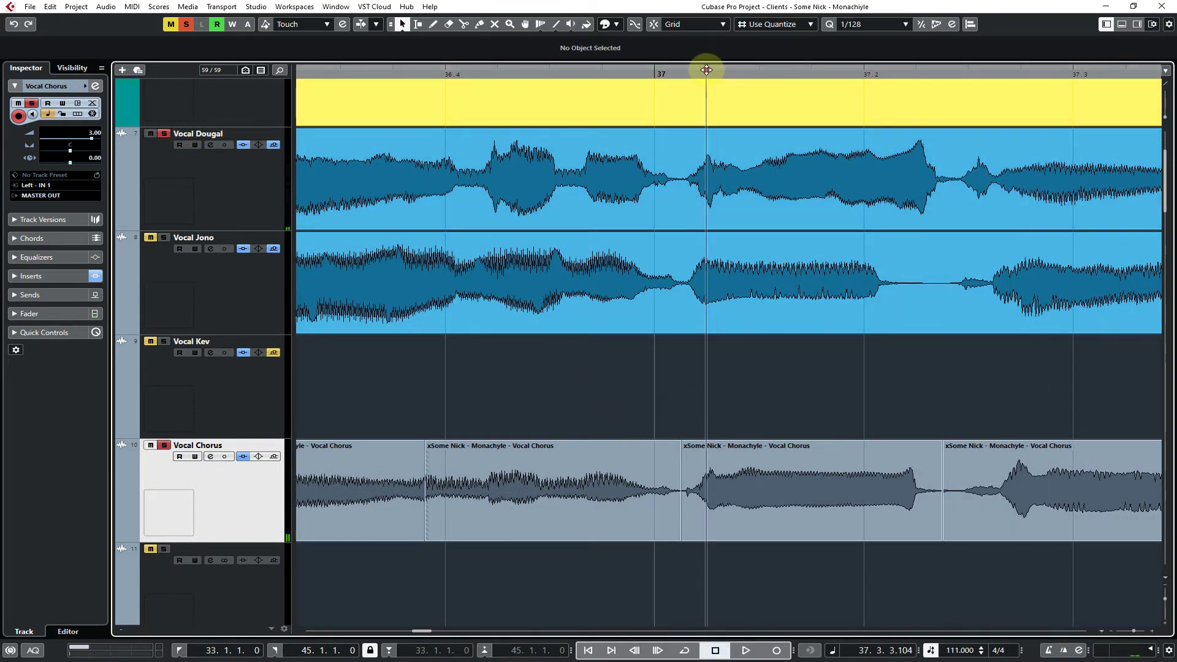
pyautogui.moveTo(706, 70); pyautogui.dragTo(703, 101)
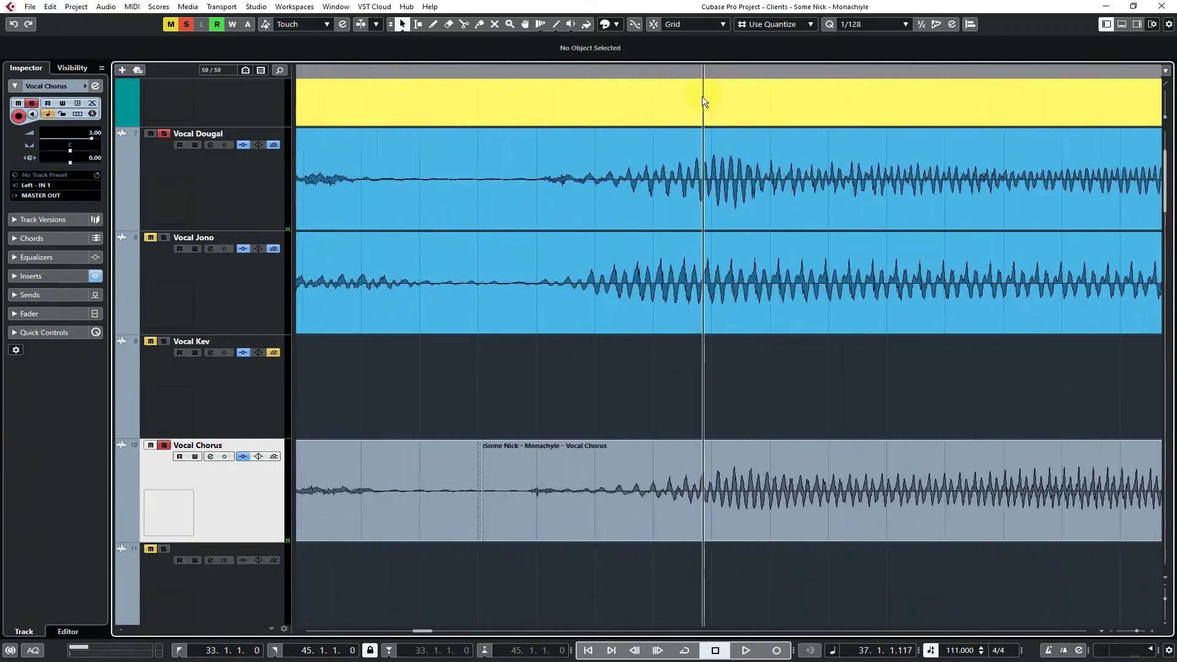
pyautogui.click(604, 342)
pyautogui.moveTo(570, 494)
pyautogui.mouseDown()
pyautogui.moveTo(582, 180)
pyautogui.moveTo(573, 480)
pyautogui.mouseUp()
pyautogui.moveTo(482, 539); pyautogui.dragTo(500, 537)
pyautogui.click(546, 492)
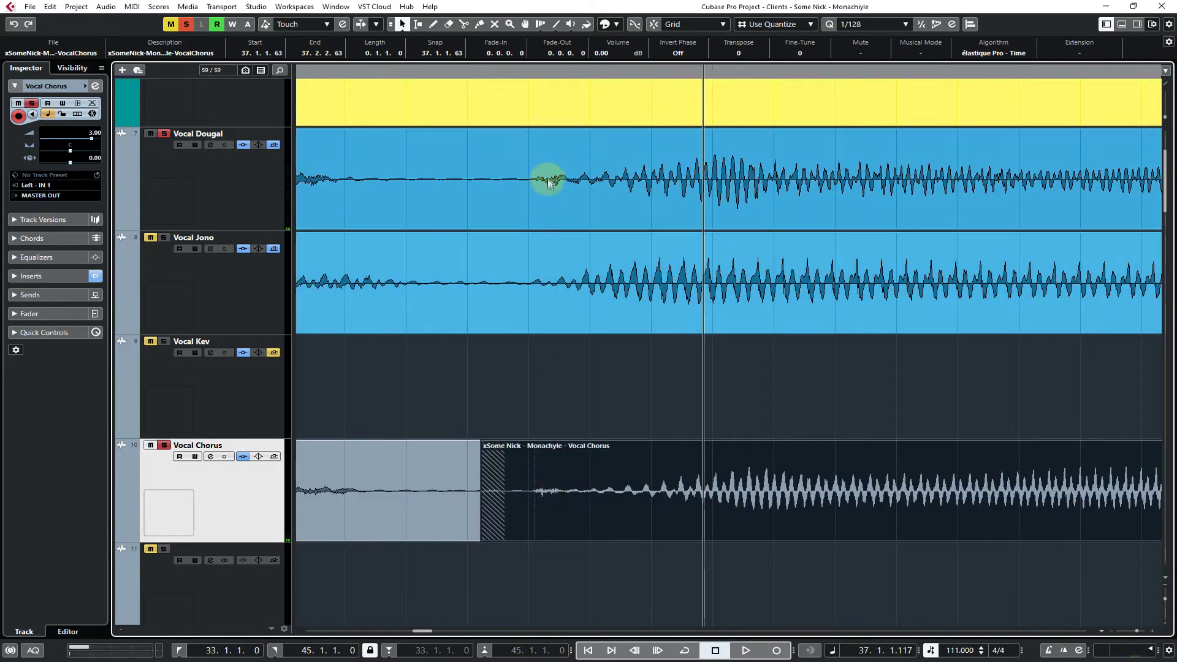
# Trim the start of the clip after bar 37 to 37.1.1.67 and crossfade its overlap with the preceding clip
pyautogui.click(548, 178)
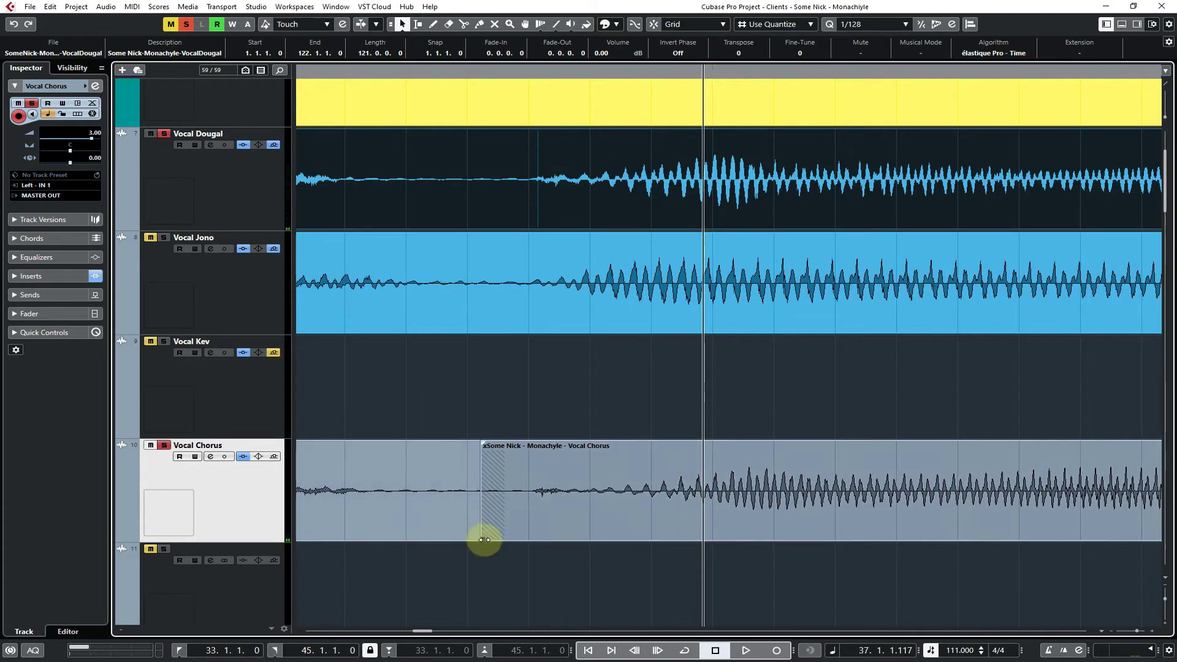
pyautogui.moveTo(484, 544)
pyautogui.mouseDown()
pyautogui.moveTo(517, 544)
pyautogui.moveTo(471, 543)
pyautogui.moveTo(539, 546)
pyautogui.moveTo(500, 542)
pyautogui.mouseUp()
pyautogui.moveTo(477, 580); pyautogui.dragTo(559, 499)
pyautogui.press('x')
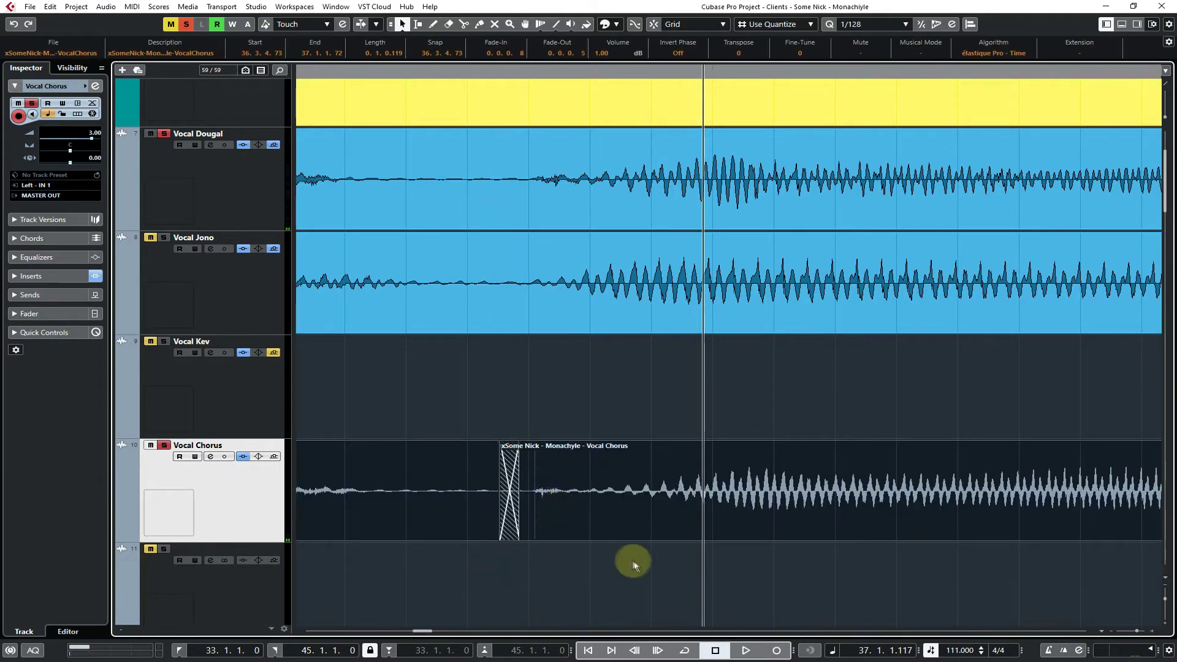
# Lift the clip after 37.2 onto the Vocal Dougal waveform for comparison and return it to Vocal Chorus in alignment
pyautogui.moveTo(634, 564); pyautogui.dragTo(876, 572)
pyautogui.moveTo(955, 579); pyautogui.dragTo(723, 188)
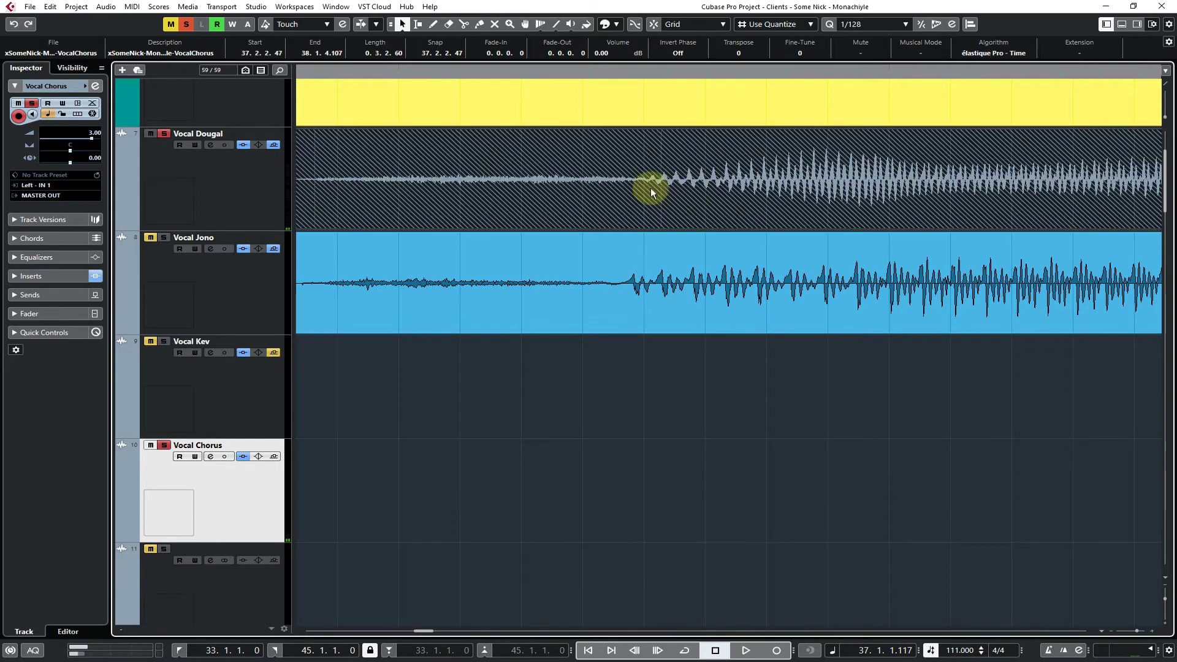
pyautogui.moveTo(649, 187); pyautogui.dragTo(624, 475)
# Extend the end of the clip before the 37.2 join to 37.2.2.75 and crossfade it with the following clip
pyautogui.moveTo(398, 377); pyautogui.dragTo(651, 372)
pyautogui.moveTo(620, 539); pyautogui.dragTo(780, 539)
pyautogui.moveTo(672, 539)
pyautogui.mouseDown()
pyautogui.moveTo(782, 543)
pyautogui.moveTo(675, 545)
pyautogui.mouseUp()
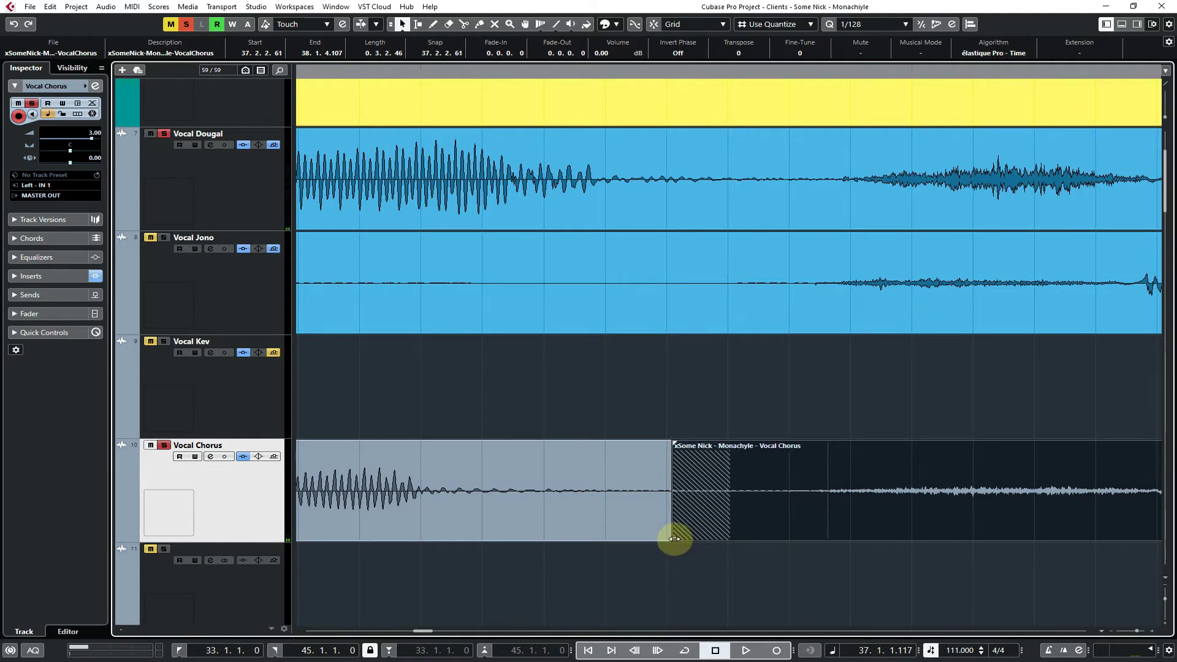
pyautogui.moveTo(664, 539); pyautogui.dragTo(715, 541)
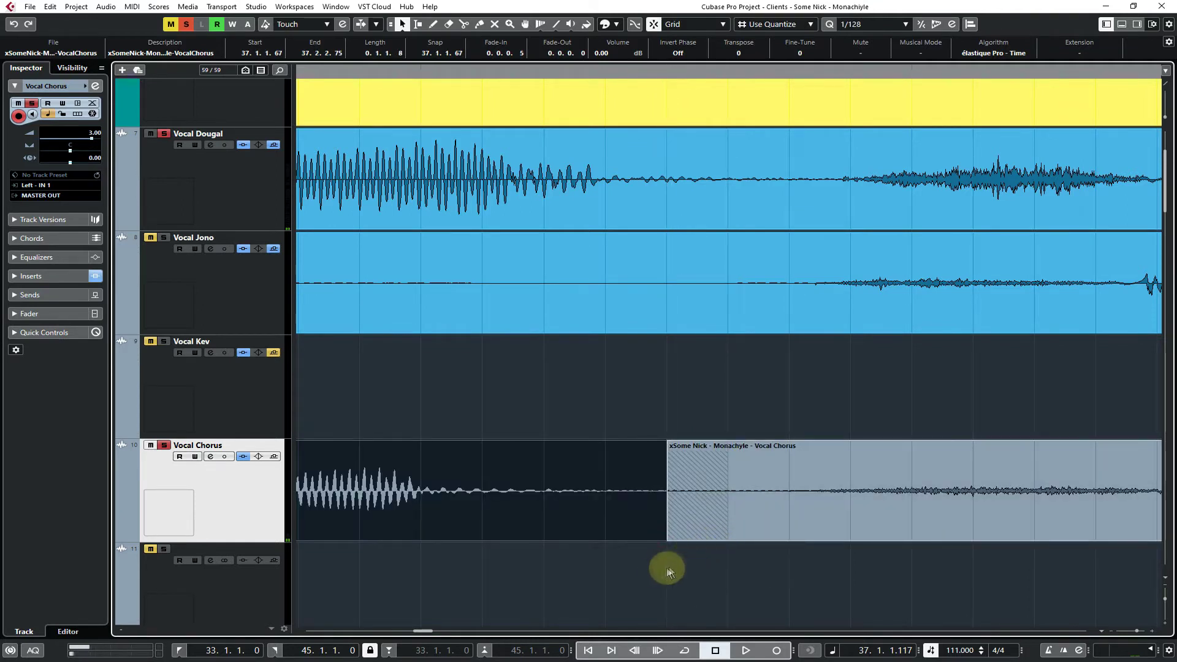
pyautogui.moveTo(658, 572); pyautogui.dragTo(733, 492)
pyautogui.press('x')
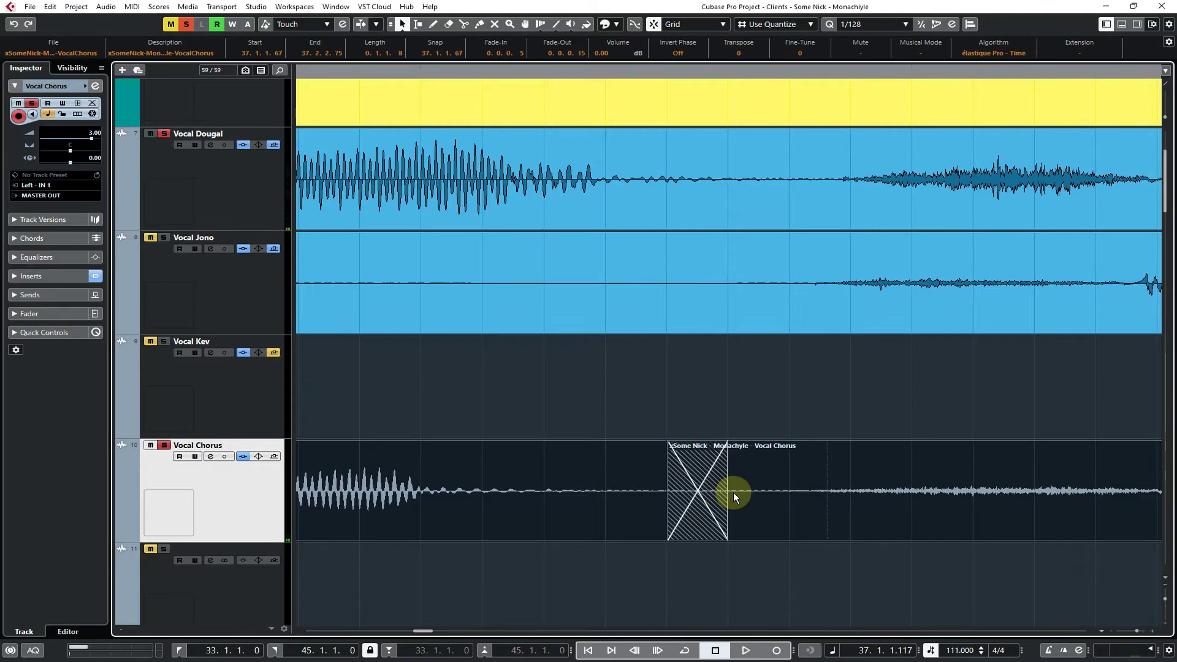
# Audition the edited phrase from bar 36 to bar 38 with and without Vocal Dougal soloed
pyautogui.scroll(-2, 733, 493)
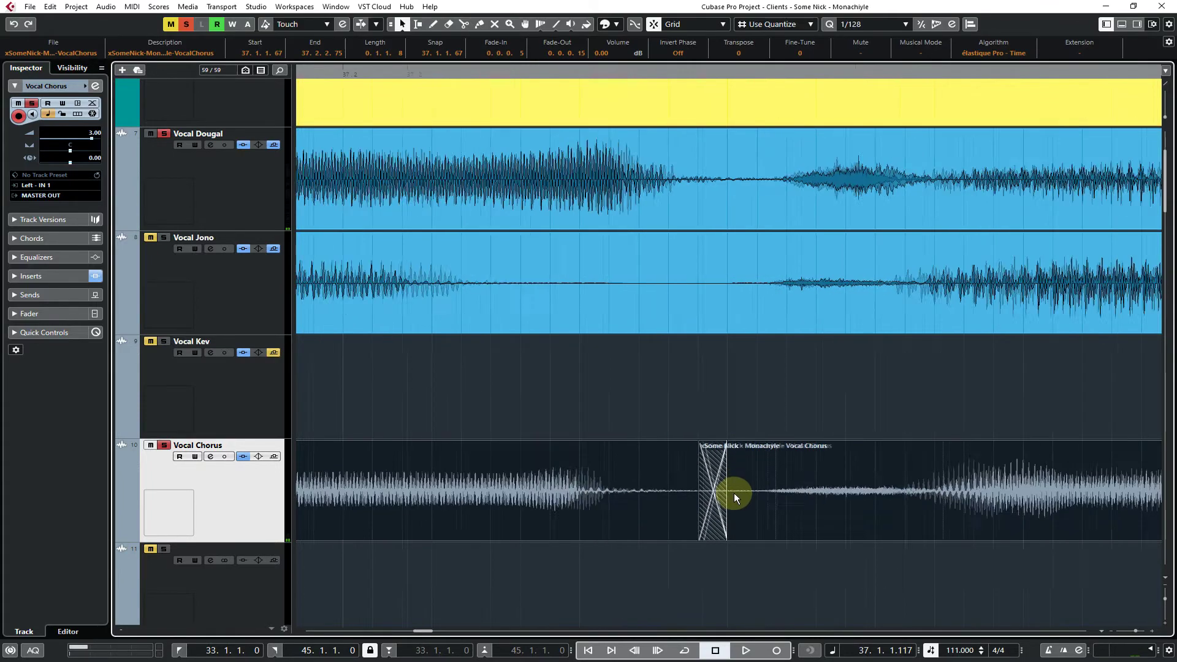
pyautogui.press('g')
pyautogui.press('g')
pyautogui.press('g')
pyautogui.press('g')
pyautogui.press('g')
pyautogui.press('g')
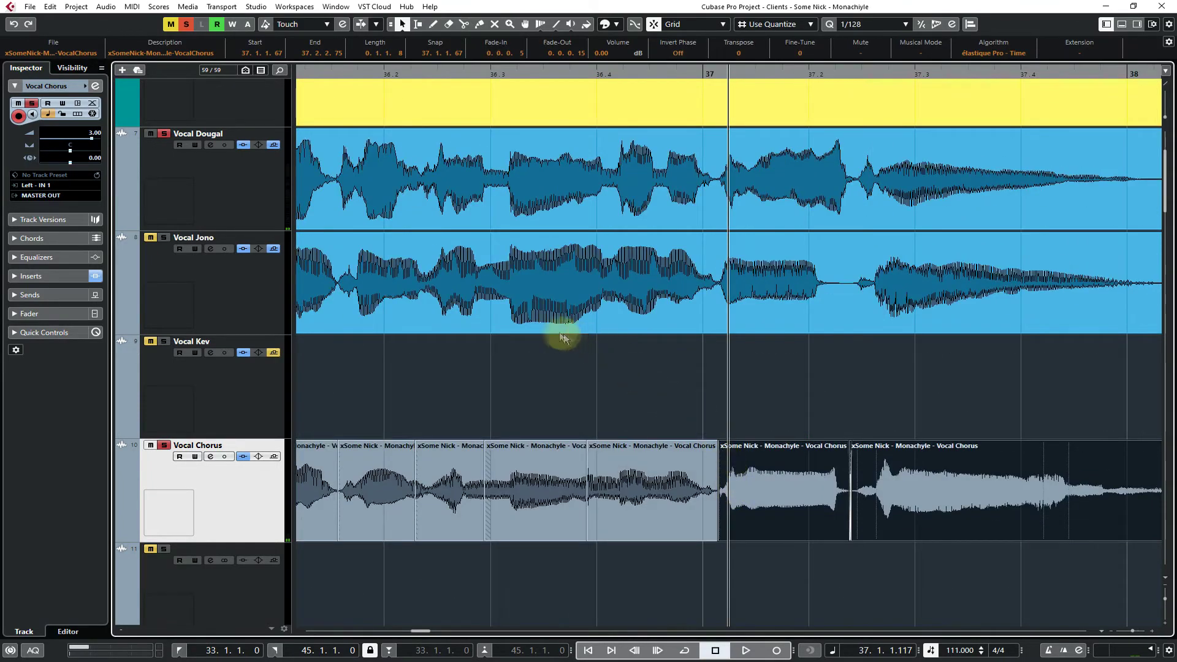
pyautogui.click(468, 73)
pyautogui.press('space')
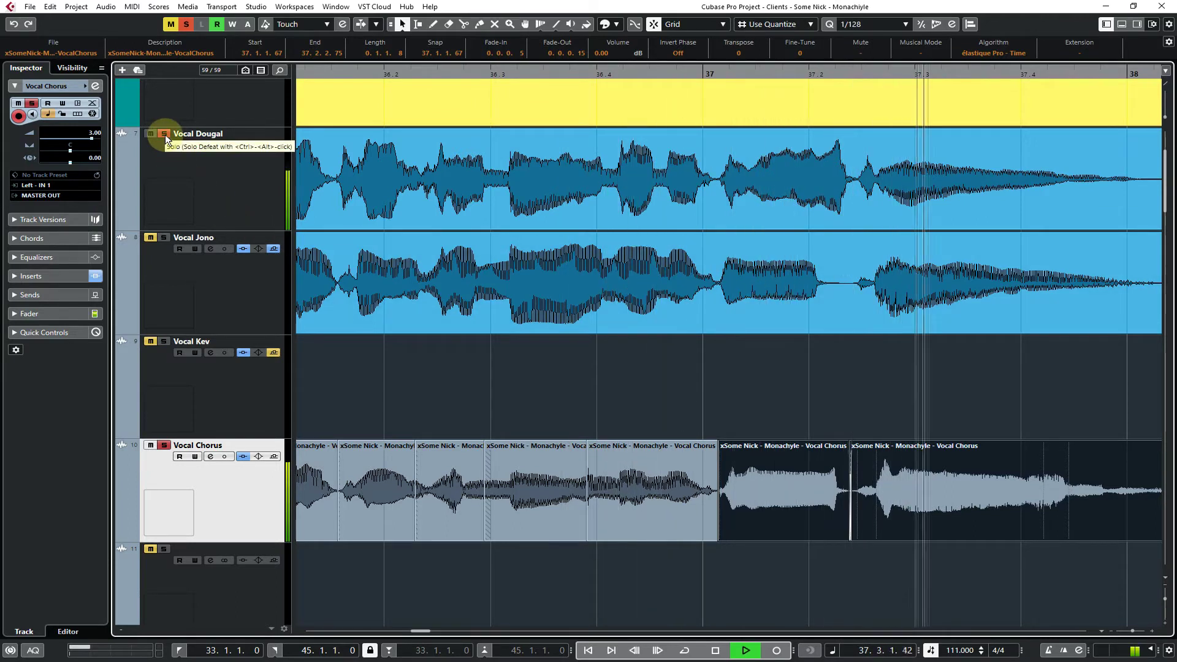
pyautogui.press('space')
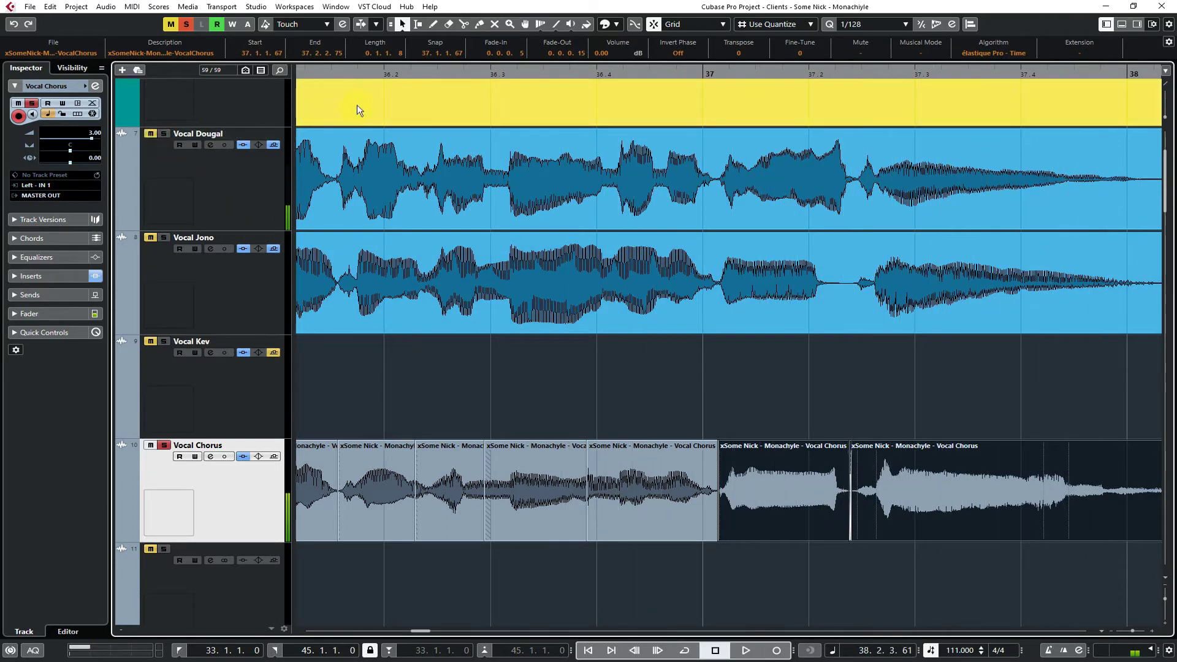
pyautogui.click(322, 74)
pyautogui.press('space')
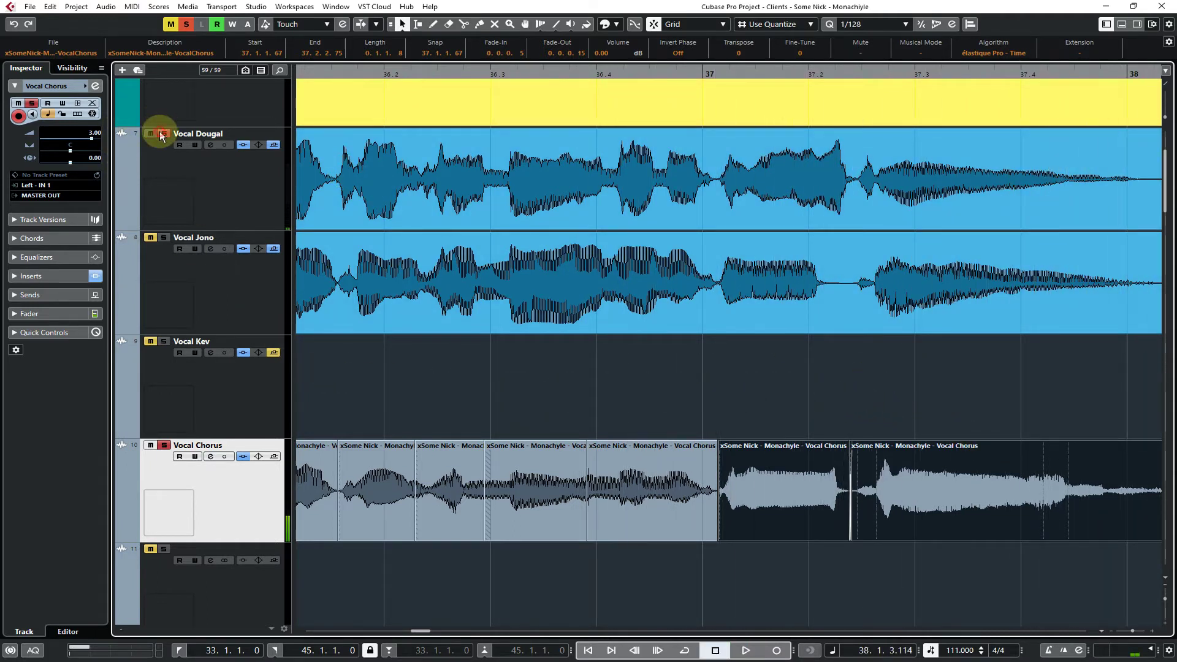
# Play the comped Vocal Chorus from bar 34 together with Vocal Dougal to check the timing of the whole first phrase
pyautogui.press('g')
pyautogui.press('g')
pyautogui.press('g')
pyautogui.press('g')
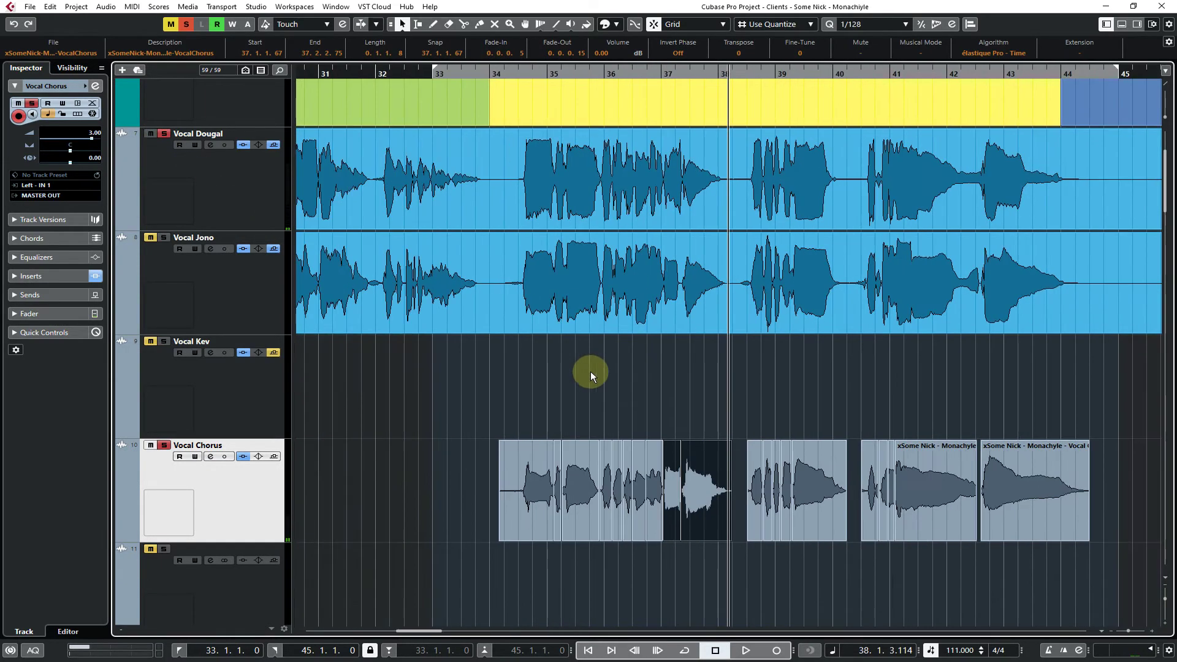
pyautogui.click(484, 72)
pyautogui.press('space')
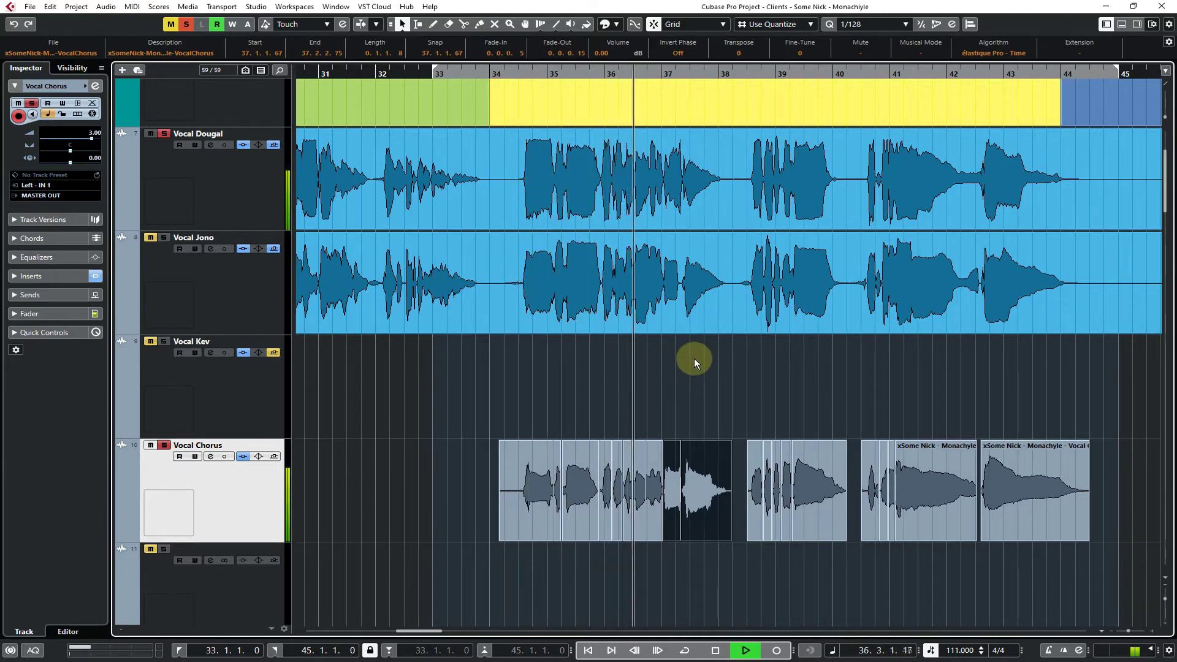
pyautogui.click(516, 111)
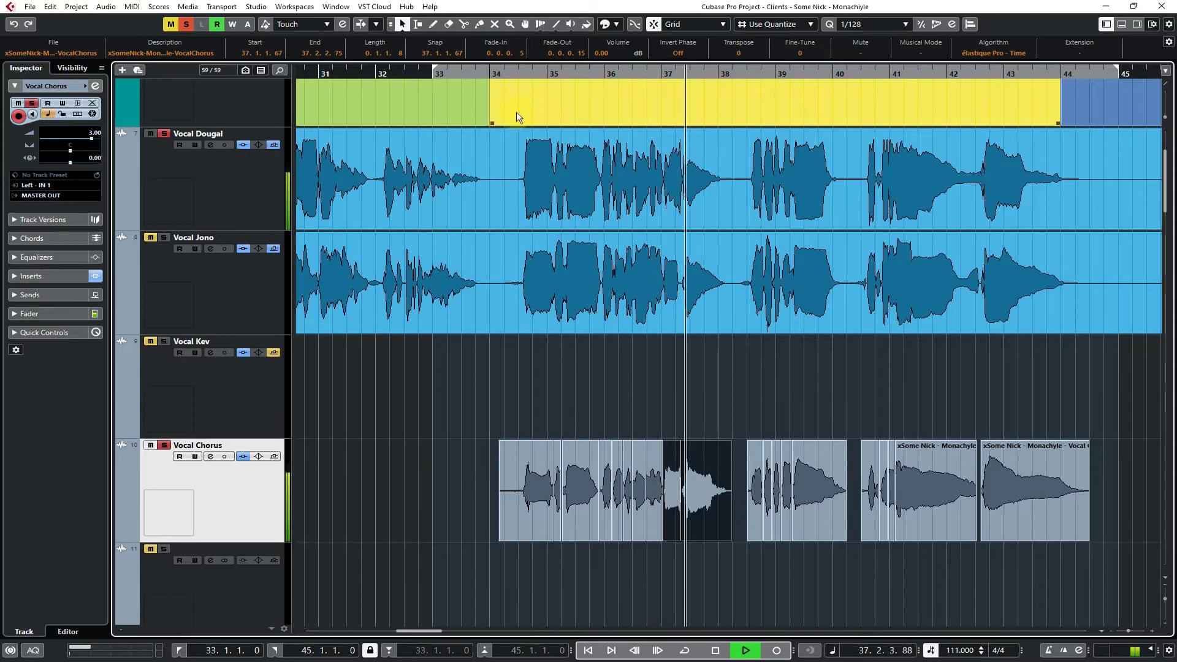
pyautogui.click(499, 74)
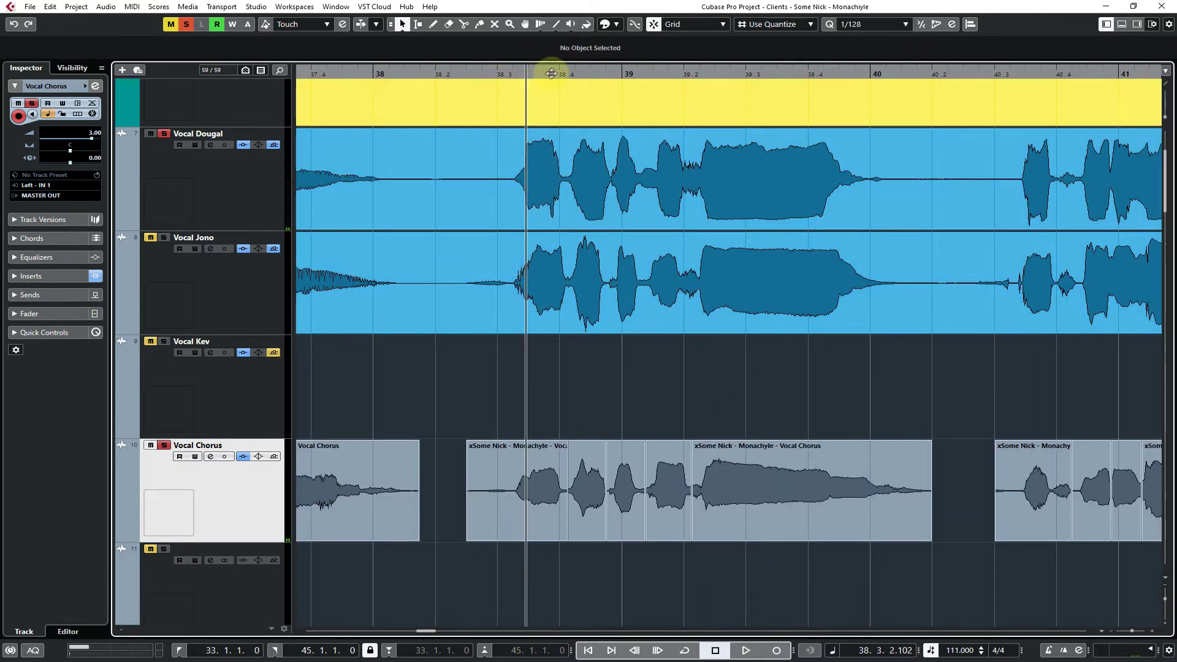
# Audition the phrase starting around 38.3 and try lifting its second clip onto the Vocal Kev track, undoing the move
pyautogui.moveTo(542, 73); pyautogui.dragTo(429, 91)
pyautogui.press('space')
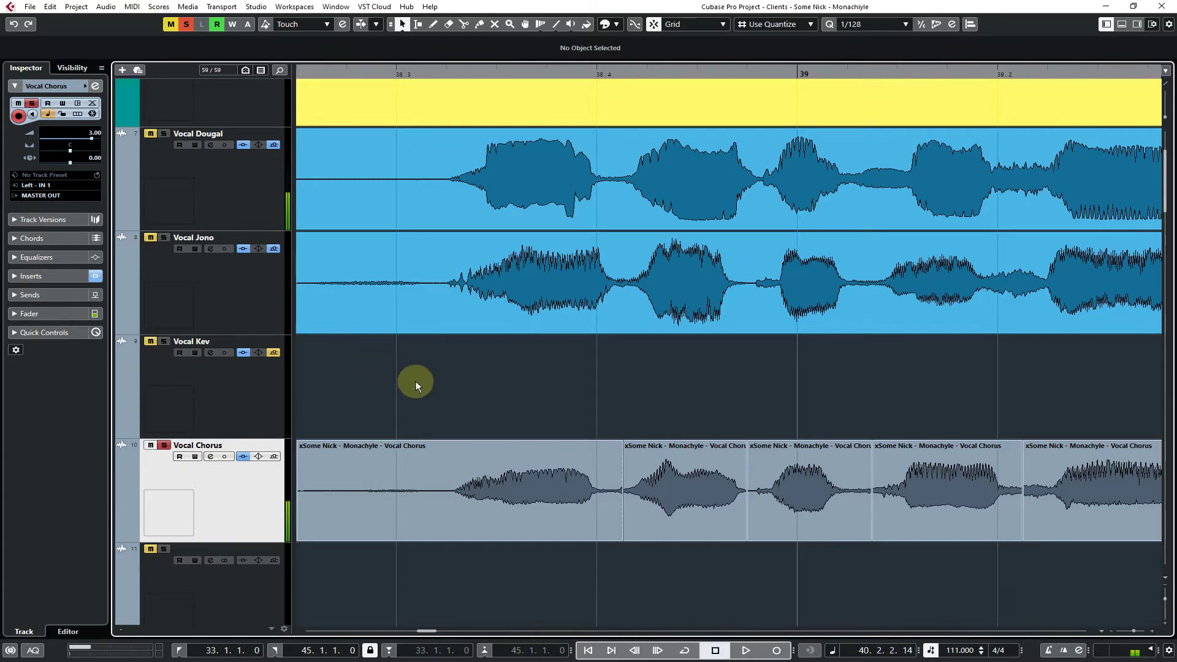
pyautogui.moveTo(667, 517); pyautogui.dragTo(674, 408)
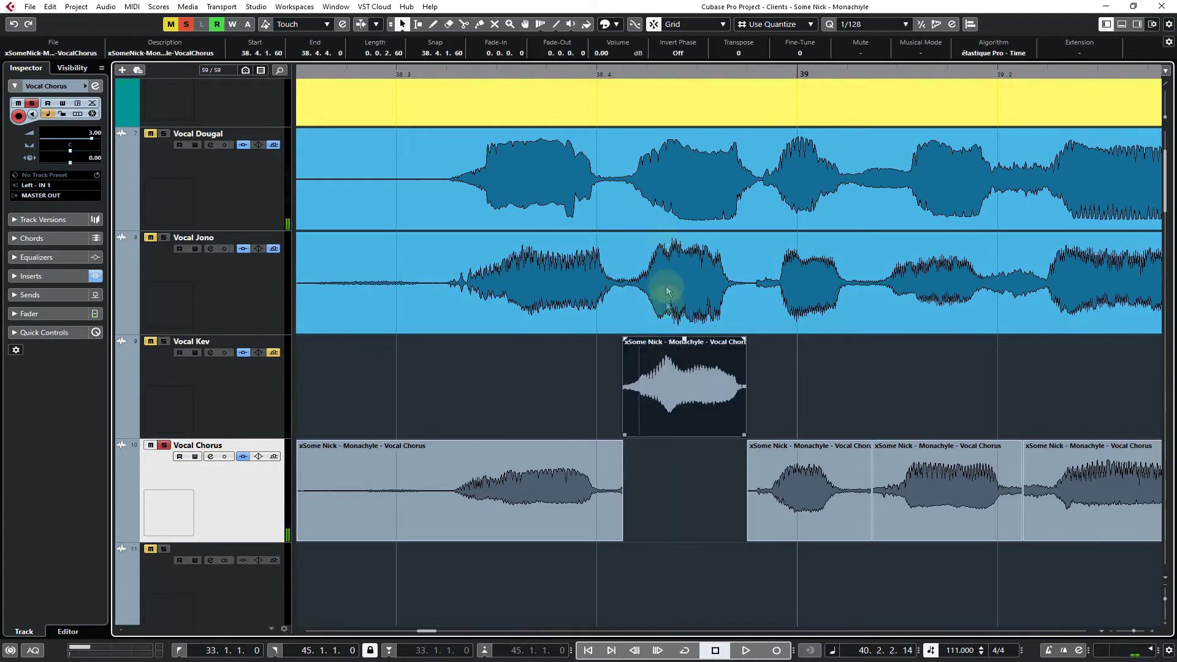
pyautogui.hotkey('ctrl', 'z')
# Trim the start of the second clip in the bar 38 phrase to 38.4.1.62
pyautogui.moveTo(631, 74); pyautogui.dragTo(613, 149)
pyautogui.moveTo(591, 493); pyautogui.dragTo(570, 520)
pyautogui.click(570, 558)
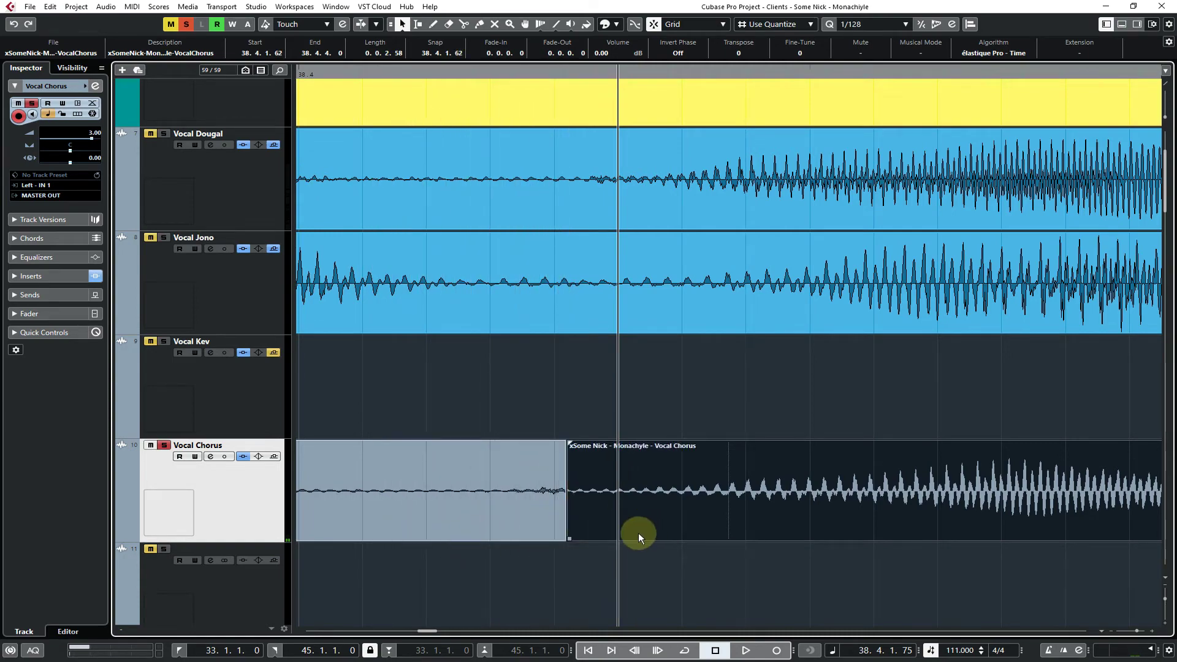
# Compare the Vocal Chorus notes around 38.4 with the matching Vocal Dougal waveform
pyautogui.press('g')
pyautogui.press('g')
pyautogui.press('g')
pyautogui.press('g')
pyautogui.press('g')
pyautogui.press('g')
pyautogui.press('g')
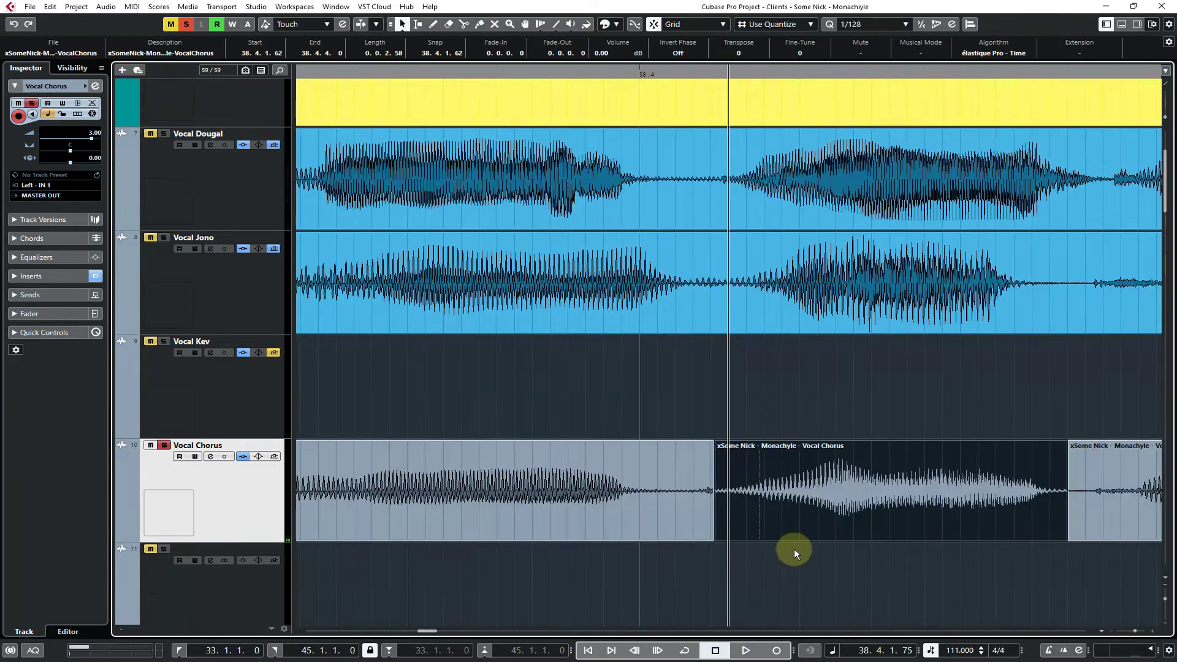
pyautogui.click(872, 188)
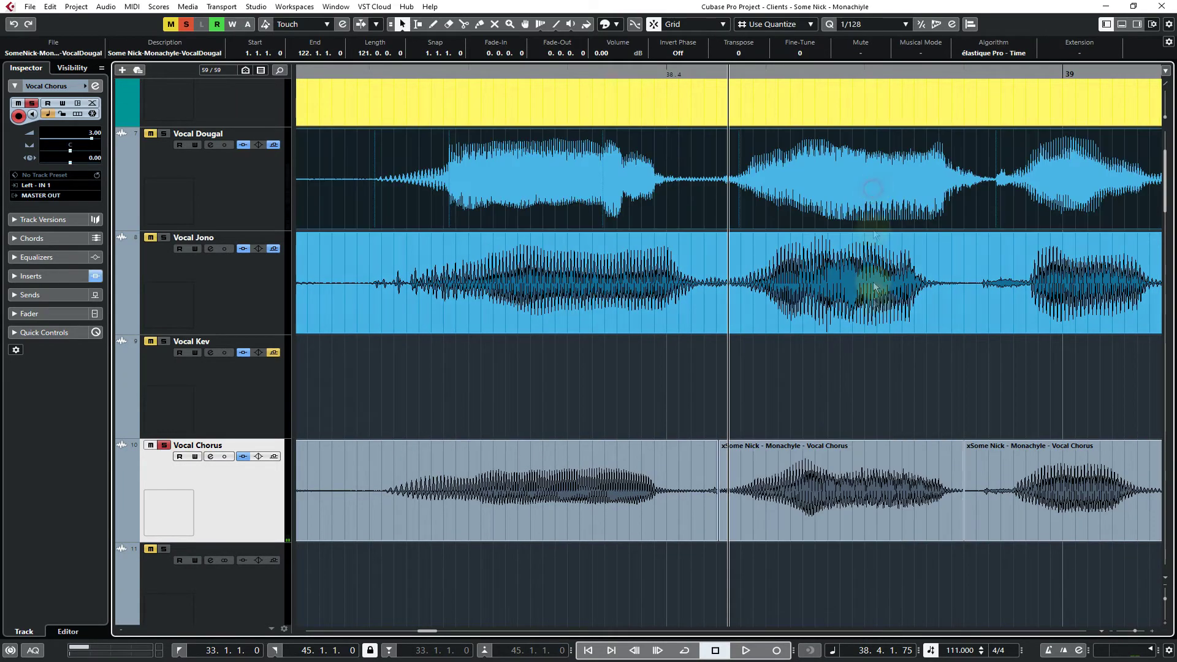
pyautogui.click(848, 505)
pyautogui.click(830, 156)
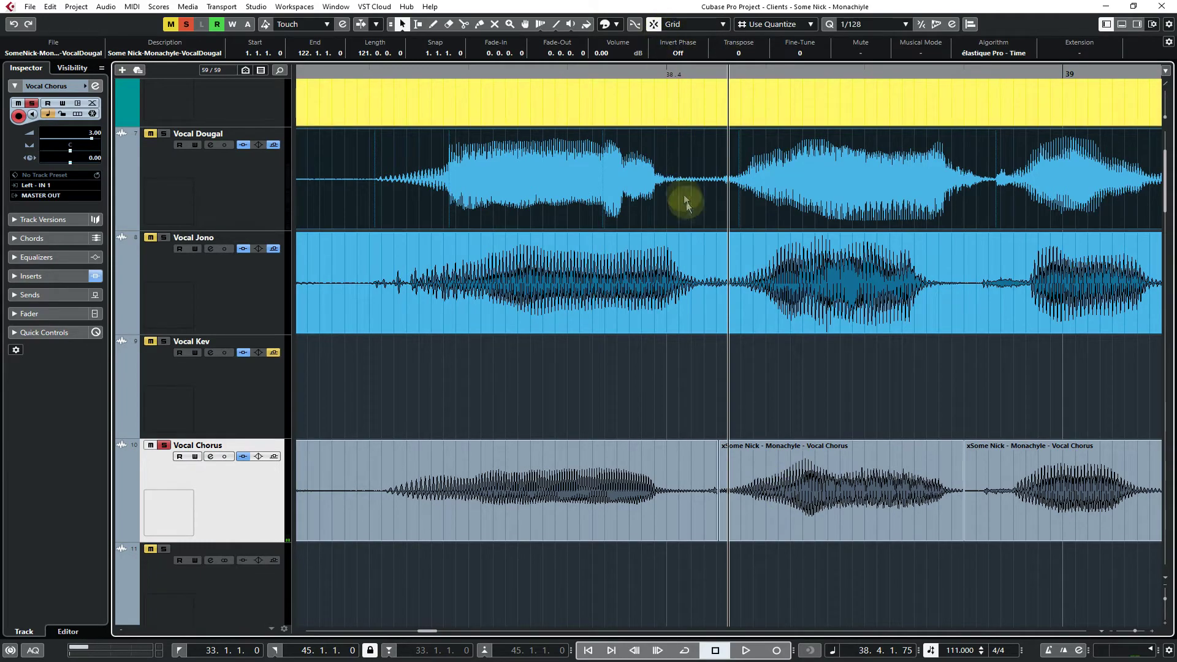
# Extend the start of the clip after 38.4 to 38.4.1.45 over the preceding clip and audition it with Vocal Dougal soloed
pyautogui.press('h')
pyautogui.press('h')
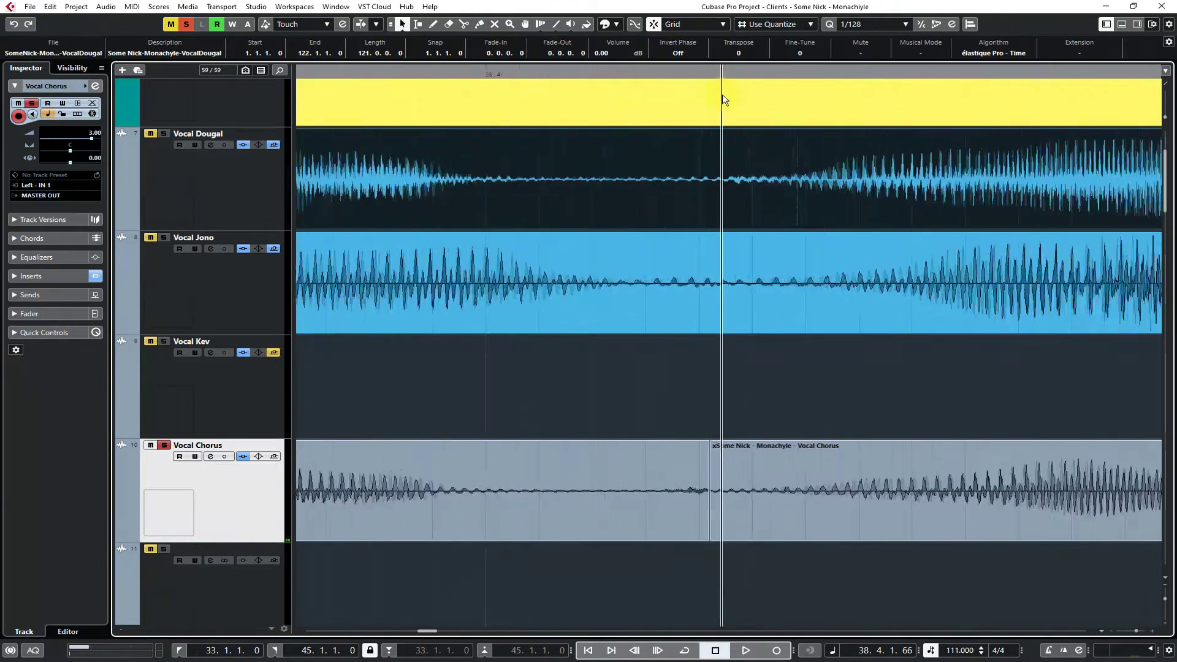
pyautogui.press('h')
pyautogui.click(629, 538)
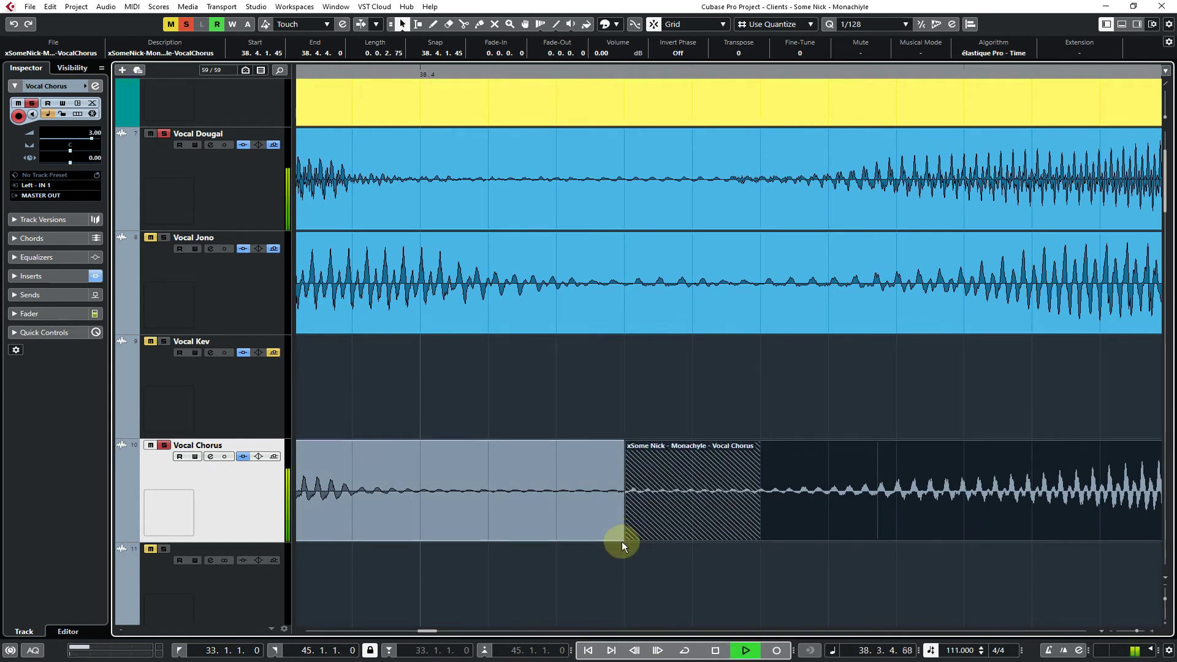
pyautogui.press('space')
pyautogui.click(621, 545)
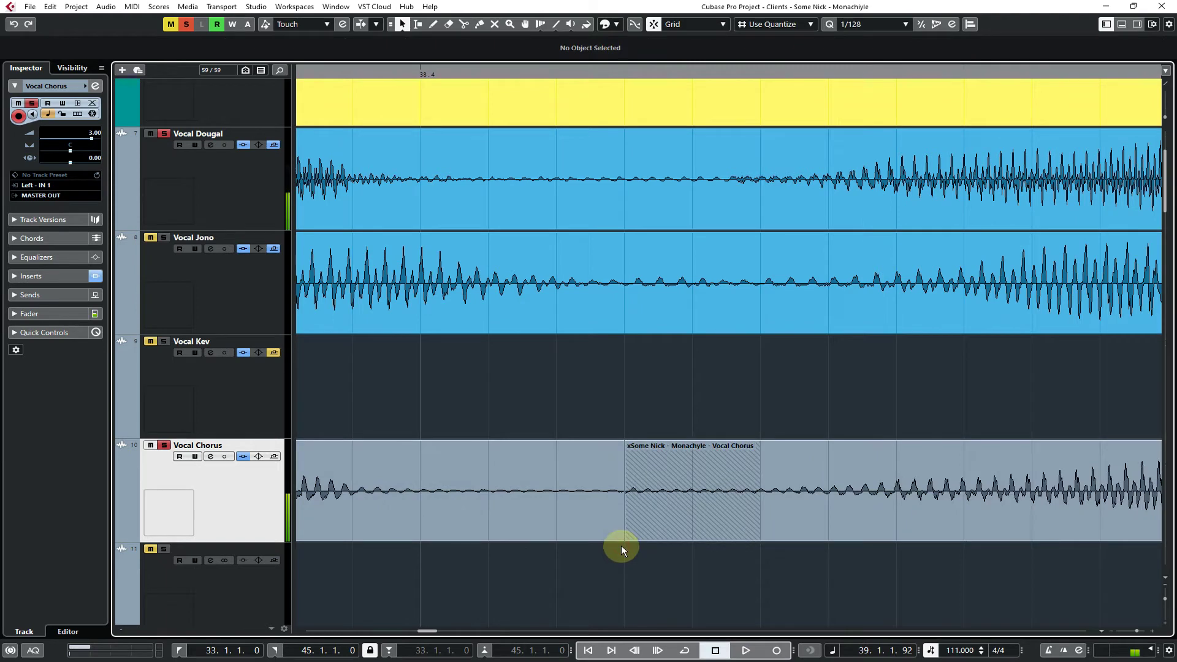
# Move the clip after 38.4 onto the Vocal Kev track and trim the preceding clip's end to 38.4.1.49
pyautogui.moveTo(636, 525); pyautogui.dragTo(643, 422)
pyautogui.click(715, 536)
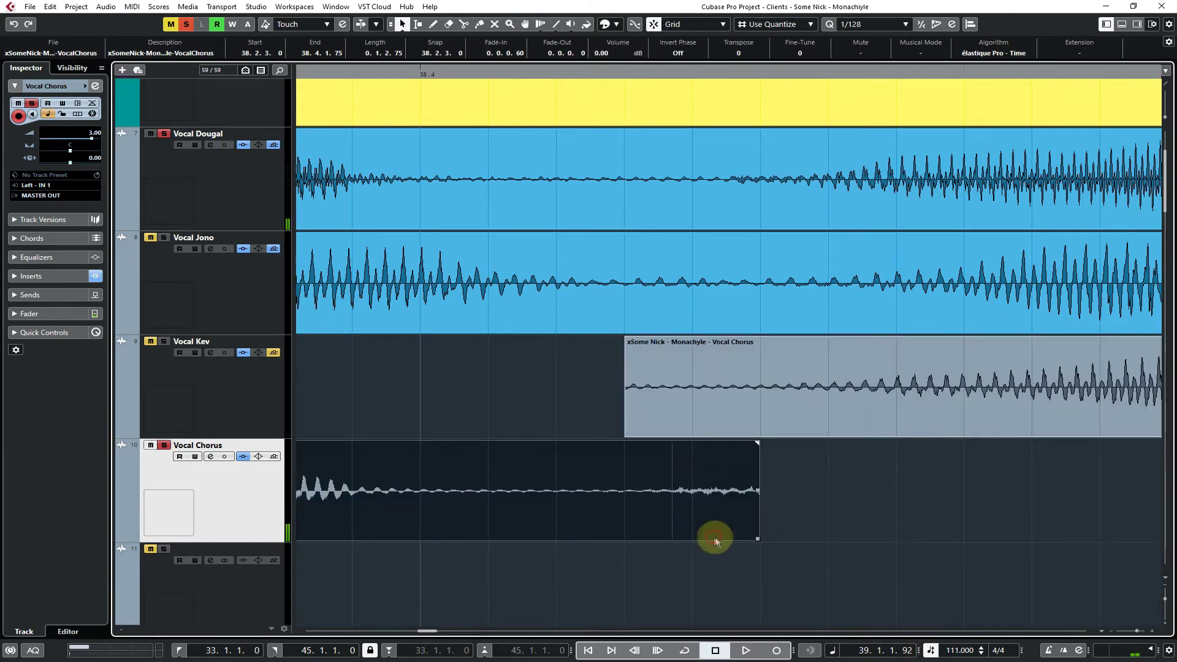
pyautogui.moveTo(757, 538); pyautogui.dragTo(638, 532)
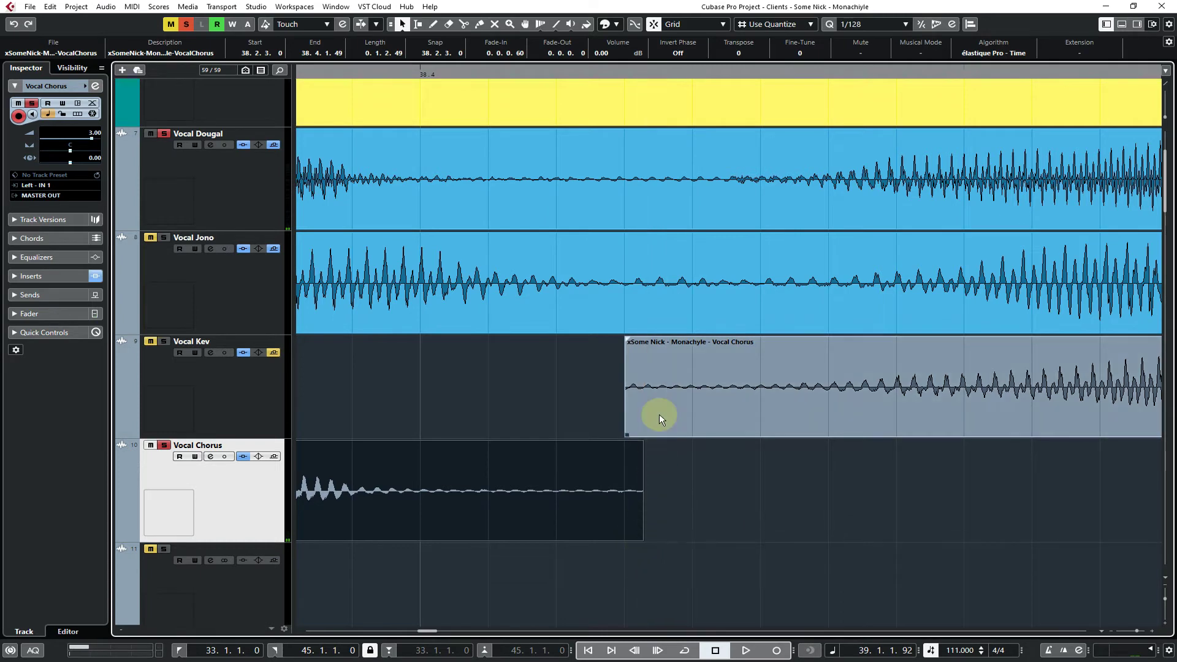
# Place the trimmed clip back on the Vocal Chorus track starting at 38.4.1.45 and crossfade its overlap with the preceding clip
pyautogui.moveTo(657, 413); pyautogui.dragTo(657, 453)
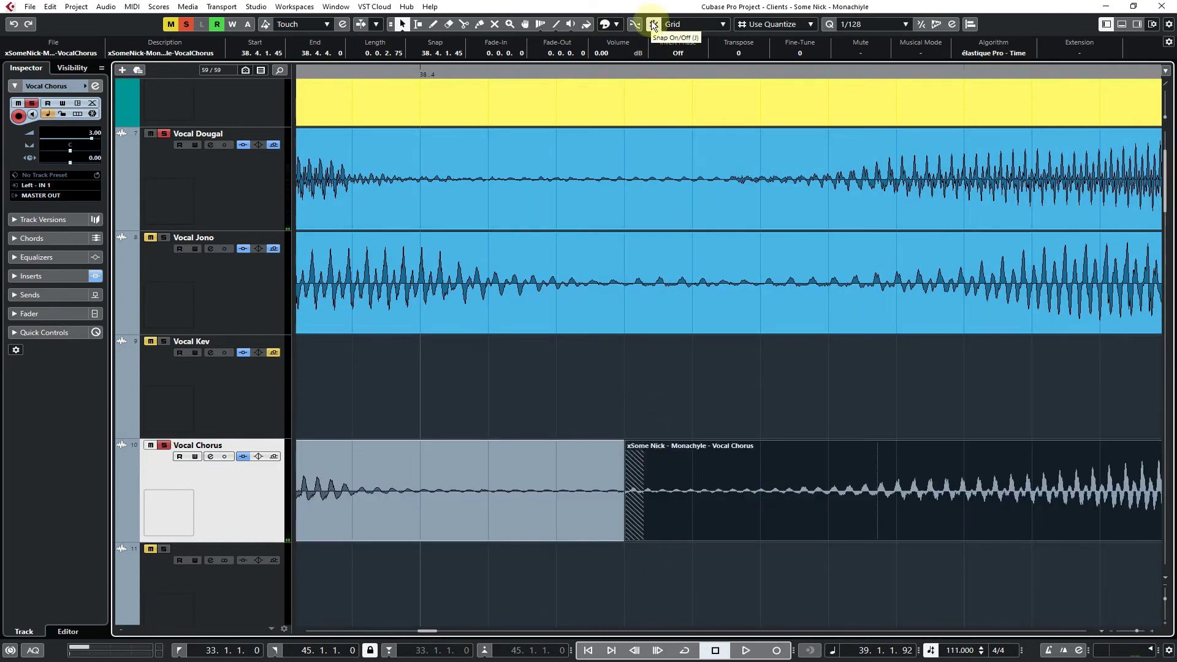
pyautogui.click(623, 554)
pyautogui.moveTo(625, 539)
pyautogui.mouseDown()
pyautogui.moveTo(474, 531)
pyautogui.moveTo(625, 532)
pyautogui.mouseUp()
pyautogui.press('x')
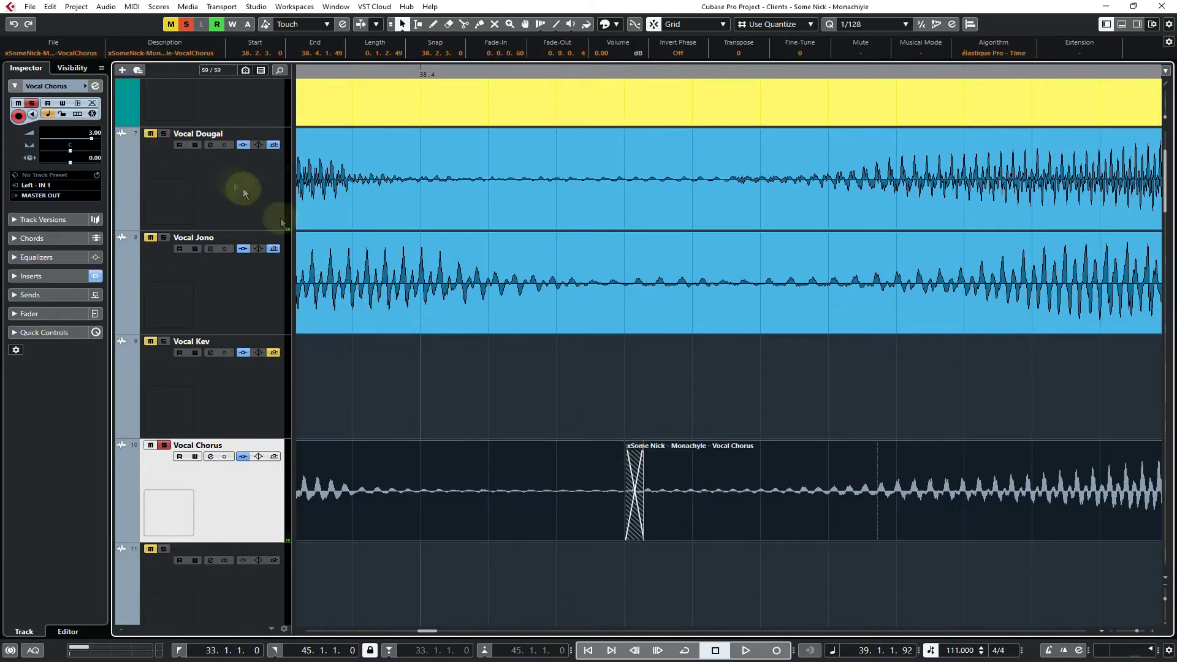
# Play the crossfaded passage with Vocal Chorus on its own, and again with the track 7 vocal soloed alongside it
pyautogui.press('space')
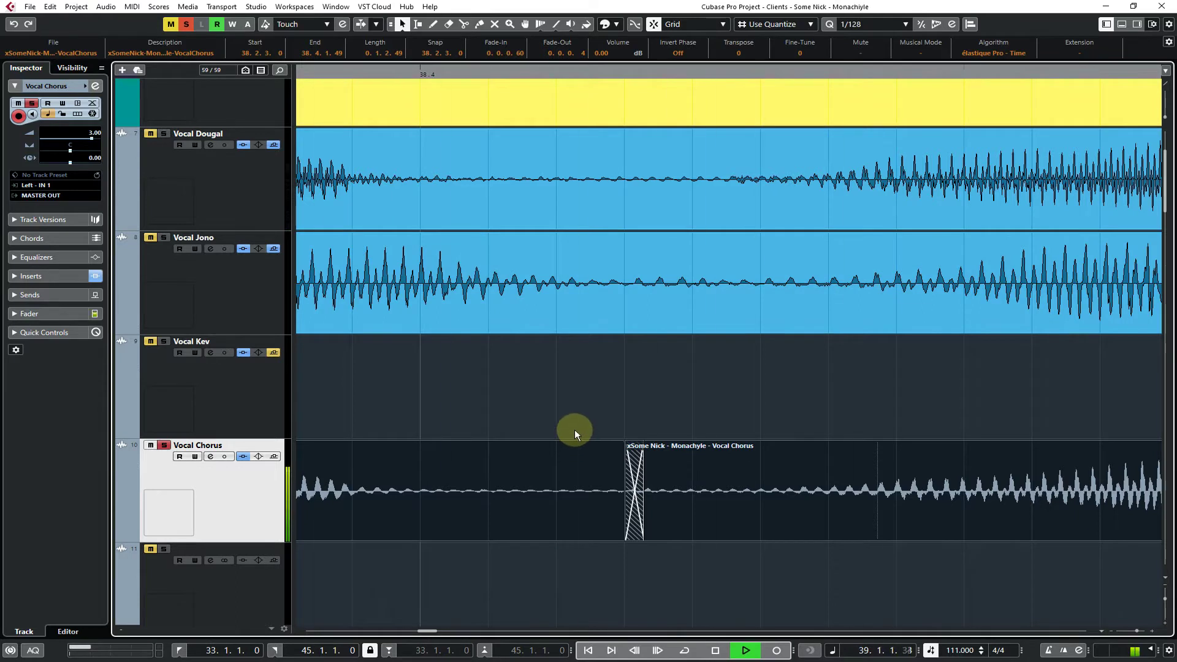
pyautogui.press('space')
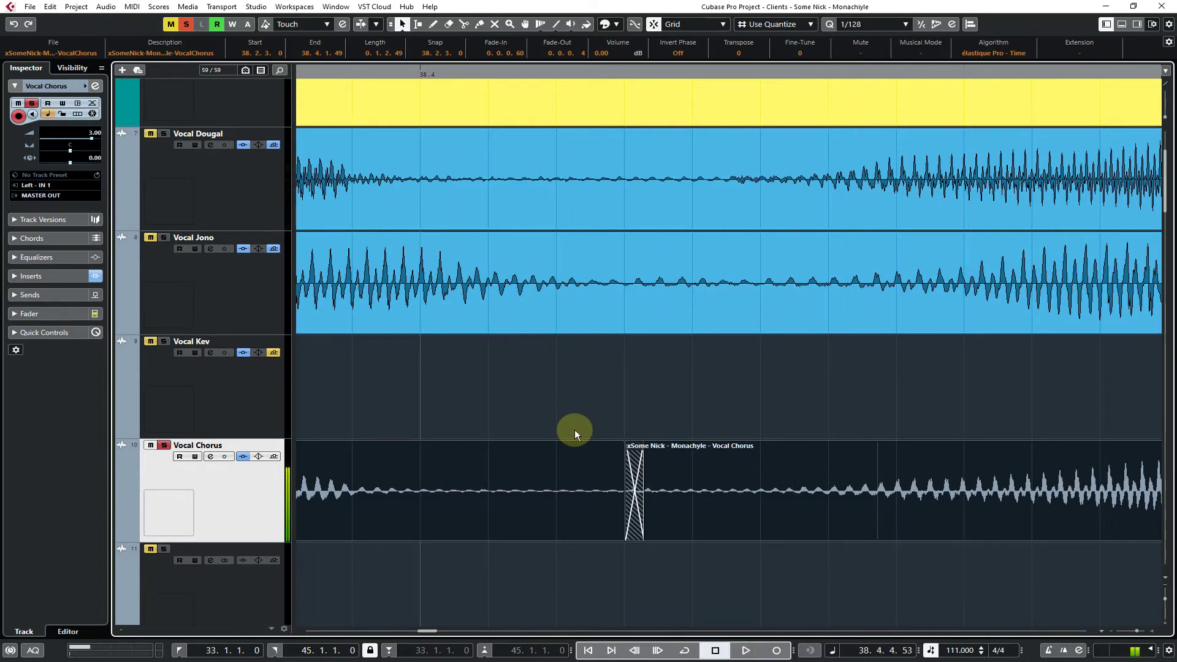
pyautogui.click(480, 287)
pyautogui.press('space')
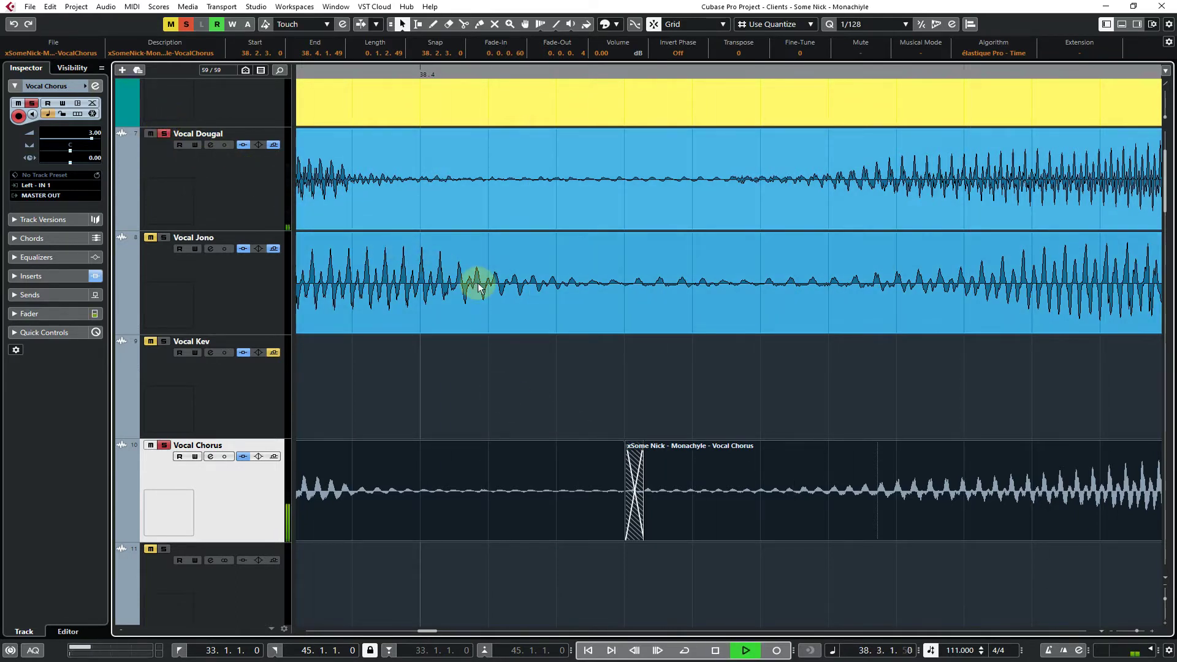
pyautogui.click(620, 339)
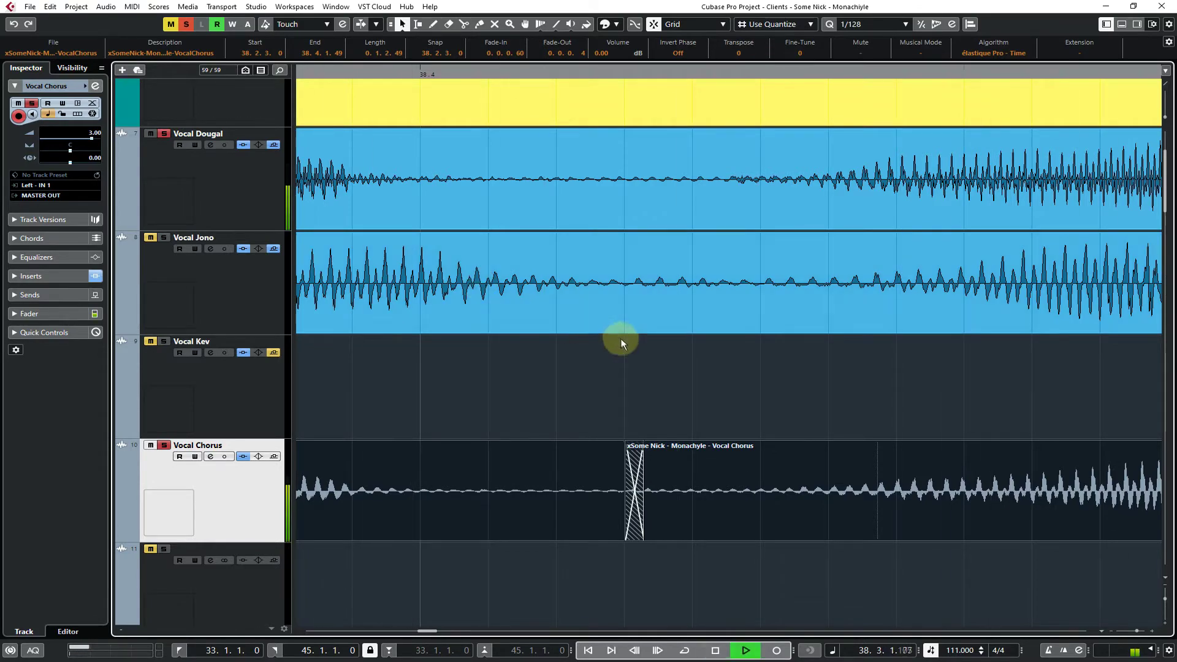
pyautogui.press('space')
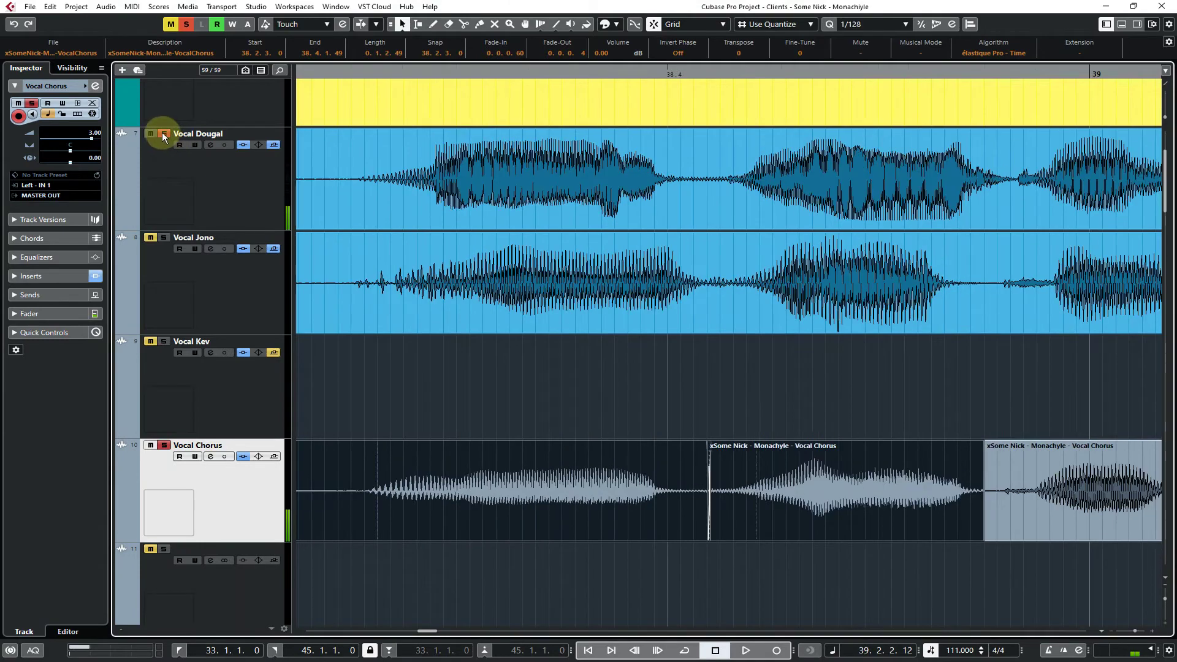
# Unsolo the track 7 vocal, deselect the clips and play the Vocal Chorus from before beat 38.4 past bar 39
pyautogui.click(163, 133)
pyautogui.click(698, 363)
pyautogui.click(304, 74)
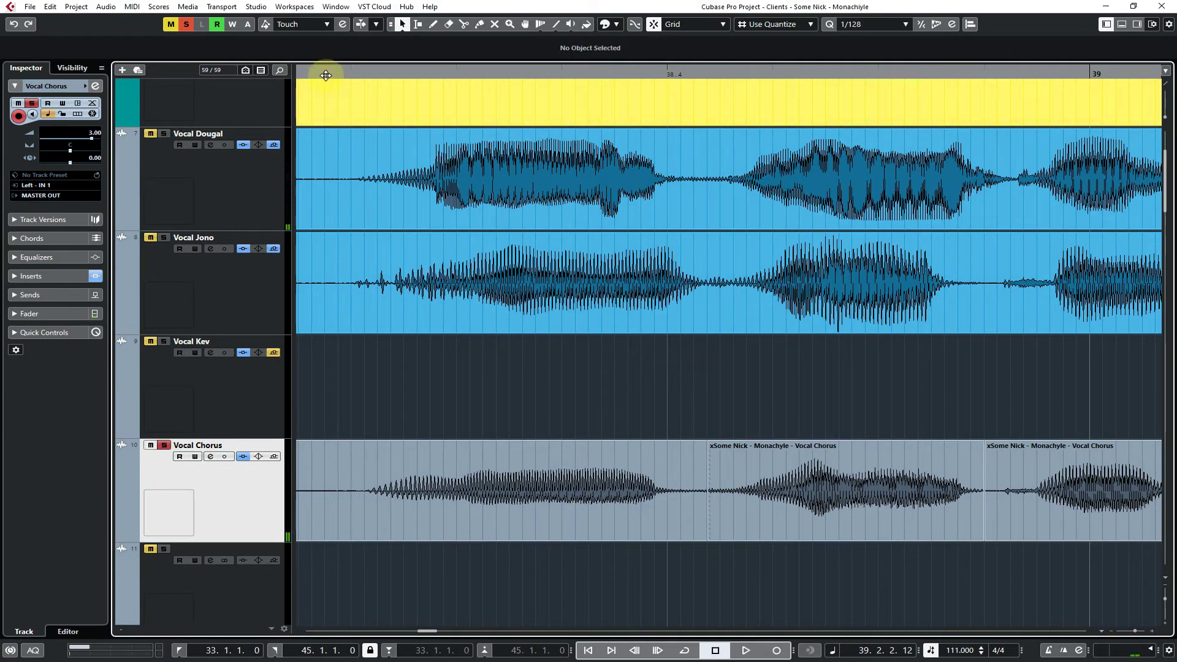
pyautogui.press('space')
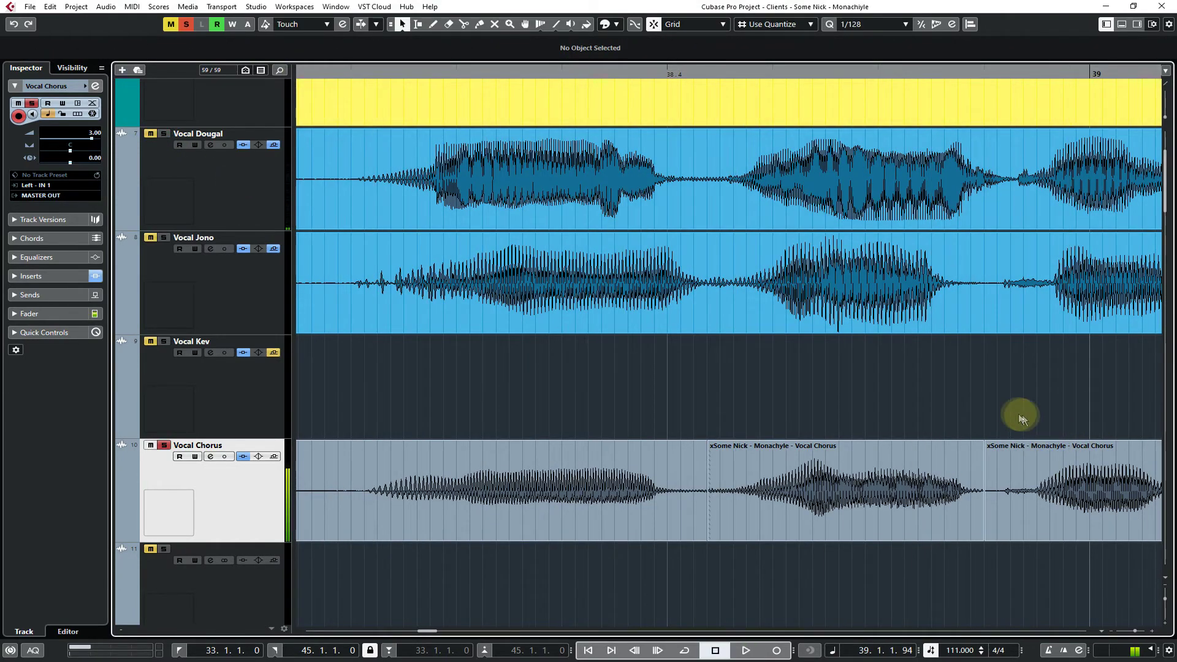
pyautogui.press('space')
# Turn snapping off and shift the Vocal Chorus clip just before bar 39 to start at 38.4.4.6, aligned with the track 7 vocal
pyautogui.click(638, 490)
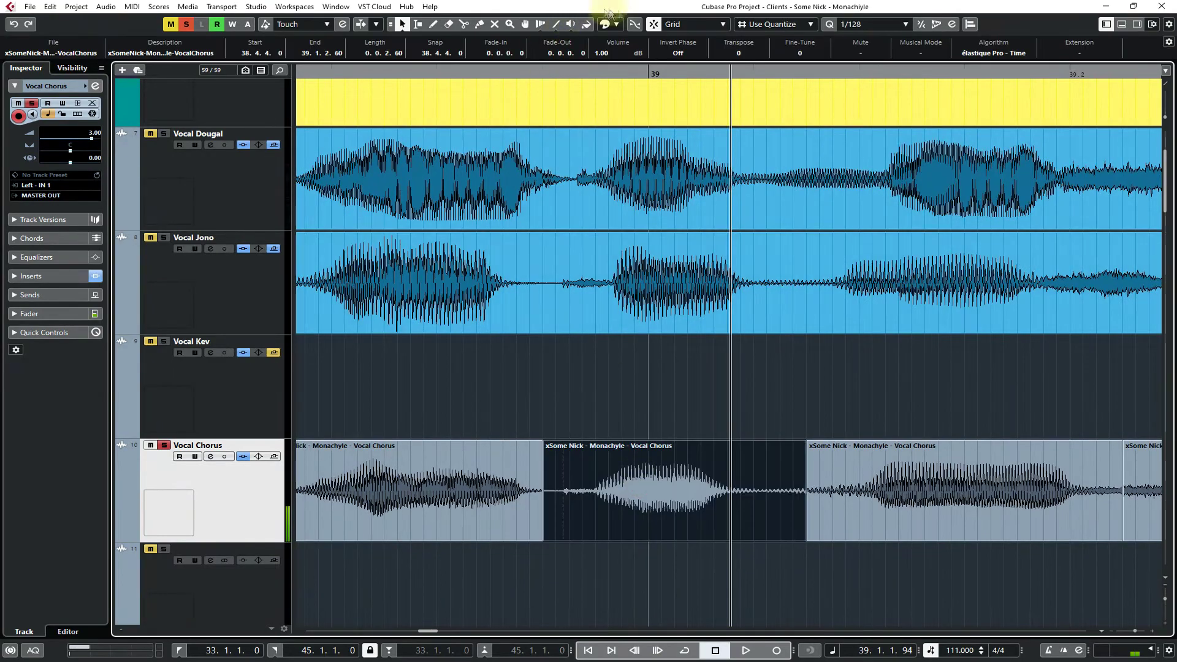
pyautogui.click(653, 28)
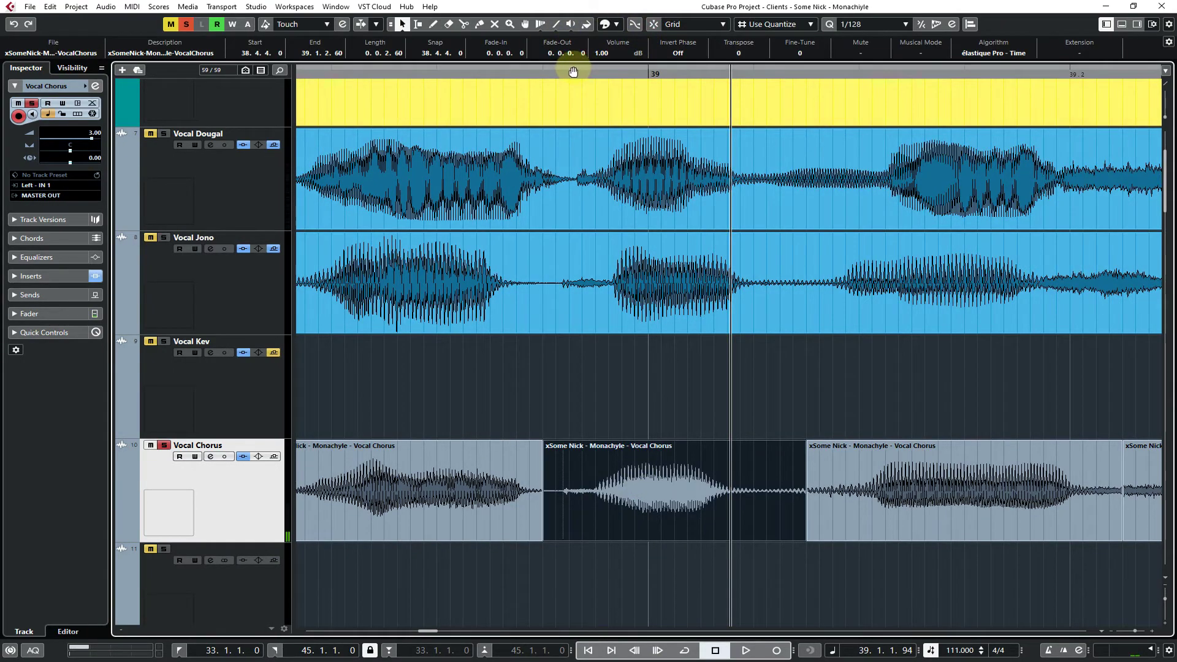
pyautogui.moveTo(563, 72); pyautogui.dragTo(562, 93)
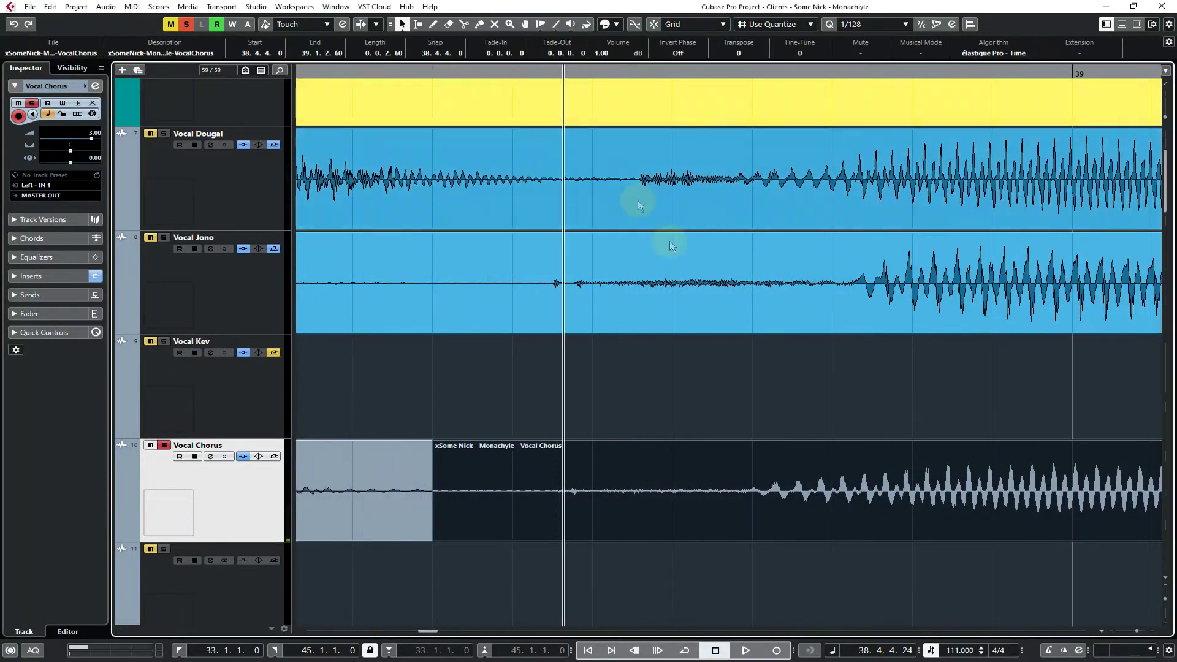
pyautogui.moveTo(787, 494); pyautogui.dragTo(647, 403)
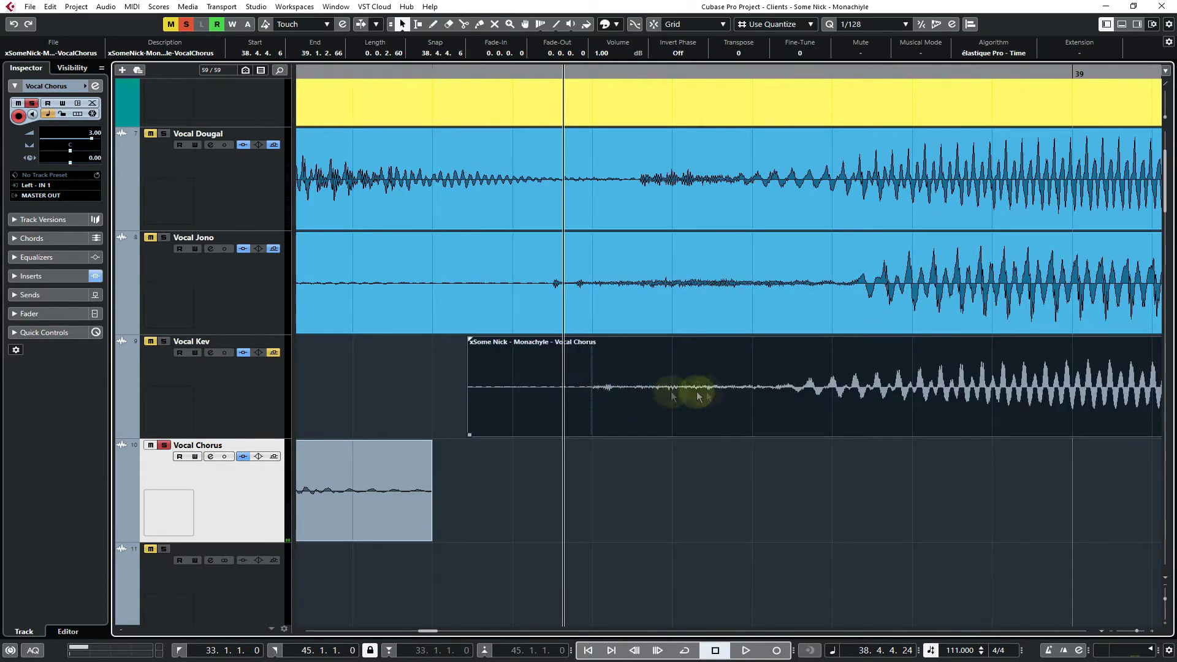
pyautogui.click(653, 178)
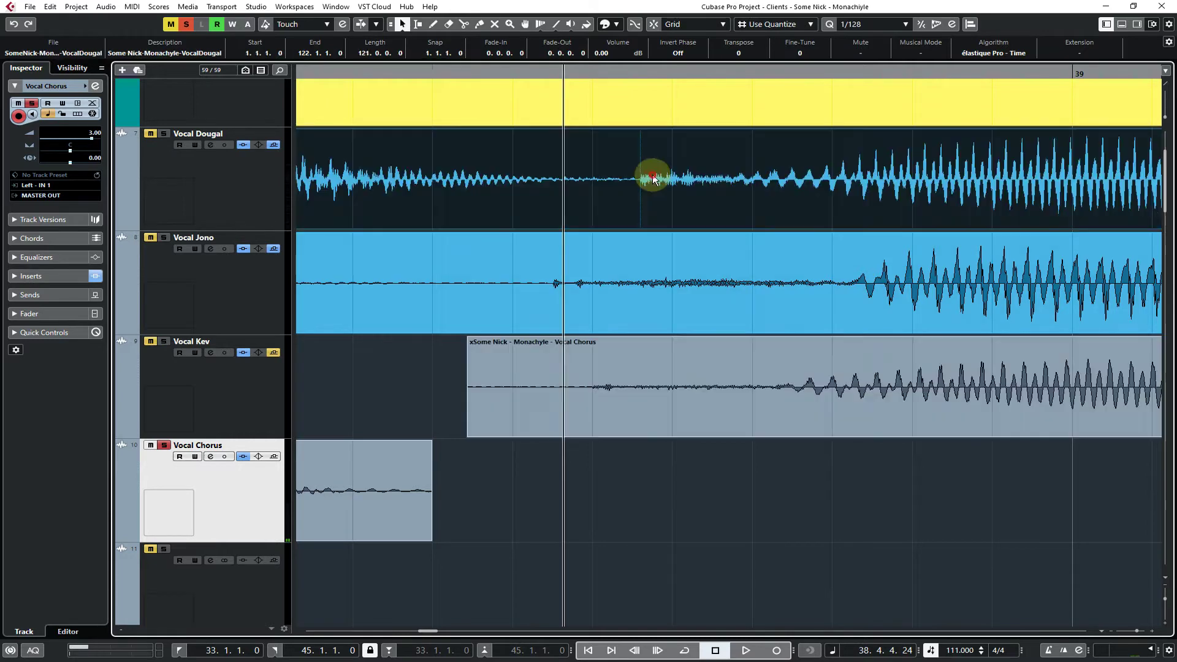
pyautogui.moveTo(819, 402); pyautogui.dragTo(719, 506)
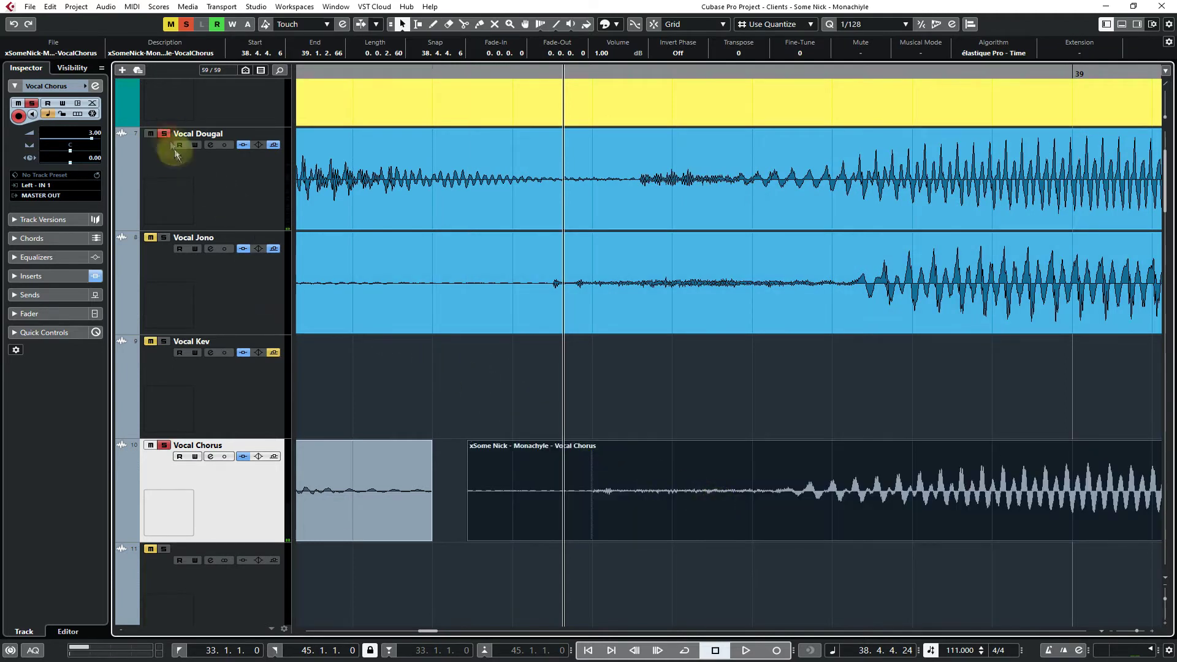
# Play the shifted clip against the track 7 vocal, extend the neighbouring clip edges across the gap before bar 39 and crossfade them
pyautogui.press('space')
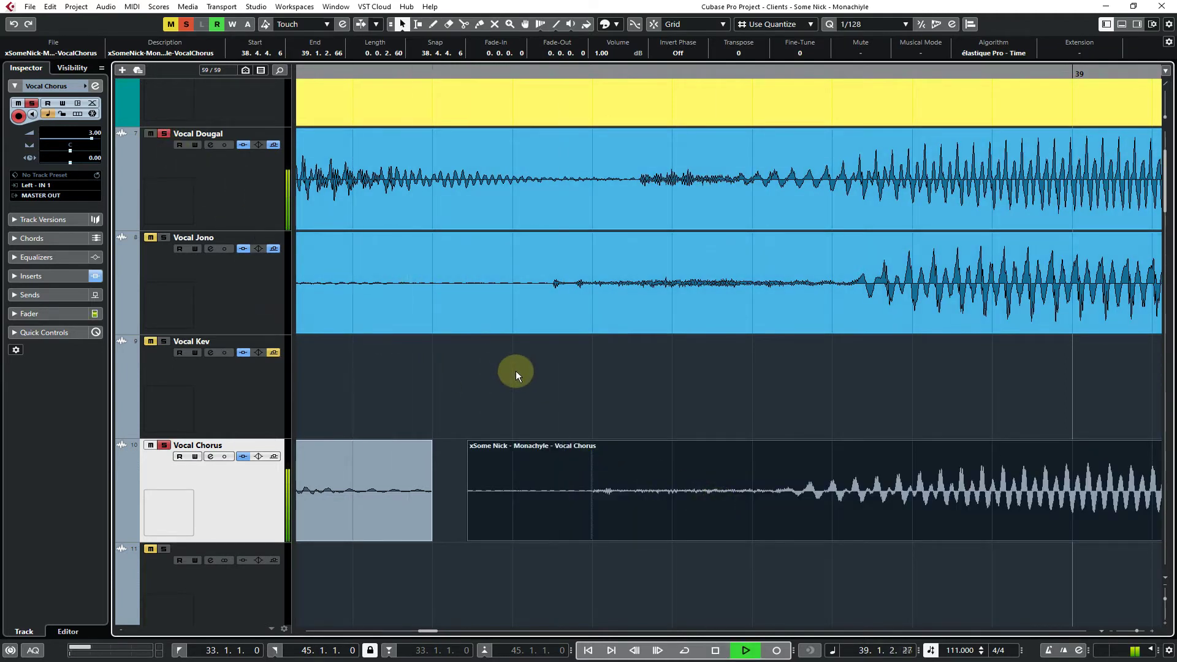
pyautogui.click(516, 370)
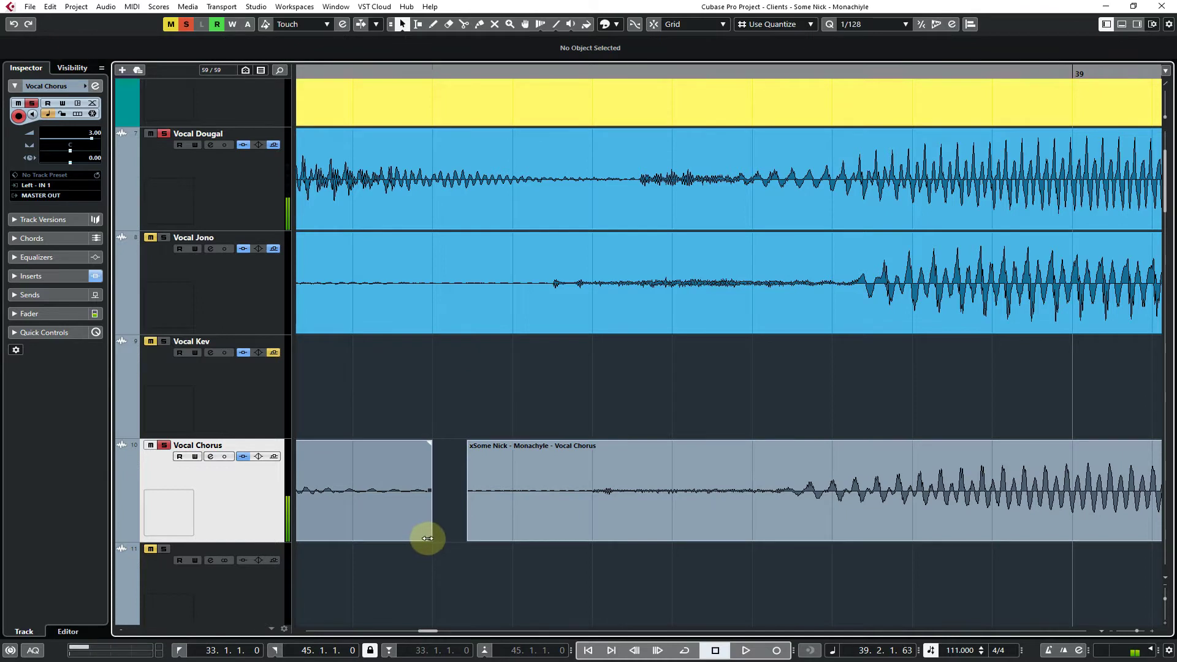
pyautogui.moveTo(427, 538); pyautogui.dragTo(575, 536)
pyautogui.moveTo(471, 537); pyautogui.dragTo(639, 497)
pyautogui.press('x')
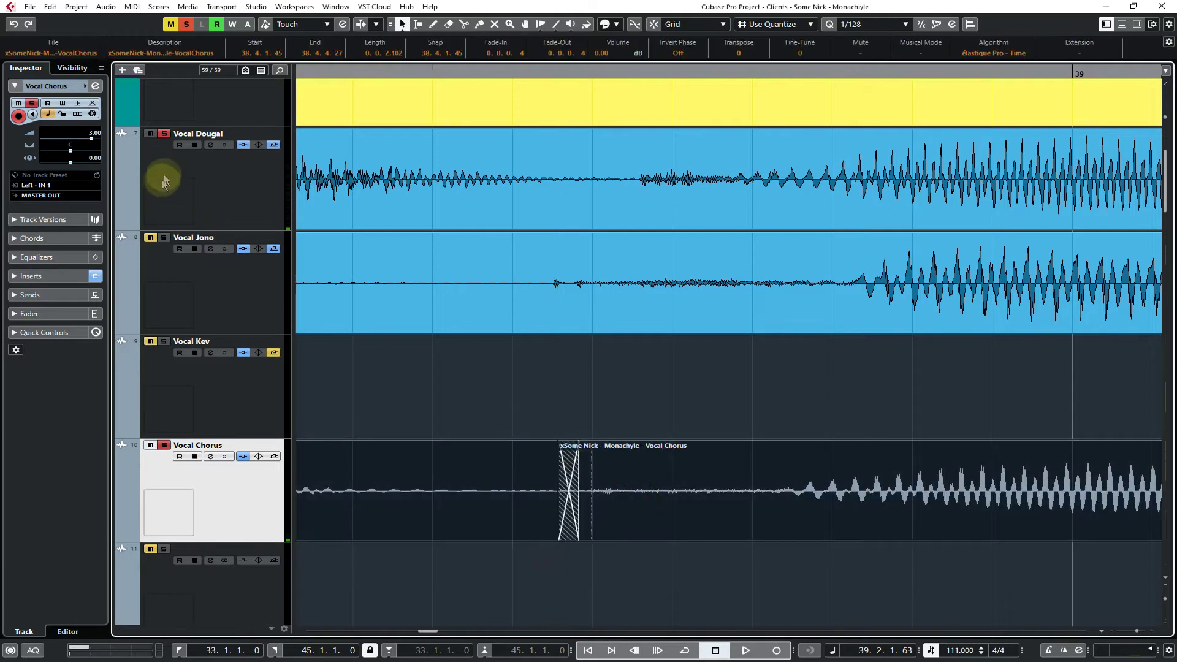
# Audition the crossfade before bar 39 with Vocal Chorus alone, and again with the track 7 vocal soloed
pyautogui.press('space')
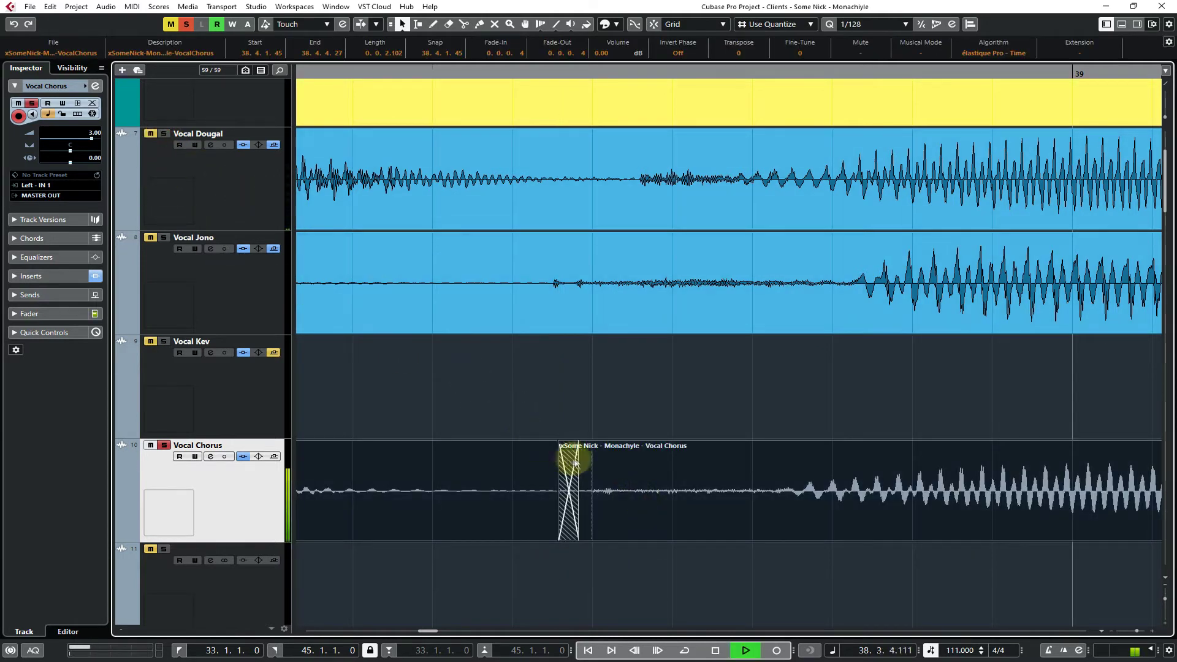
pyautogui.press('space')
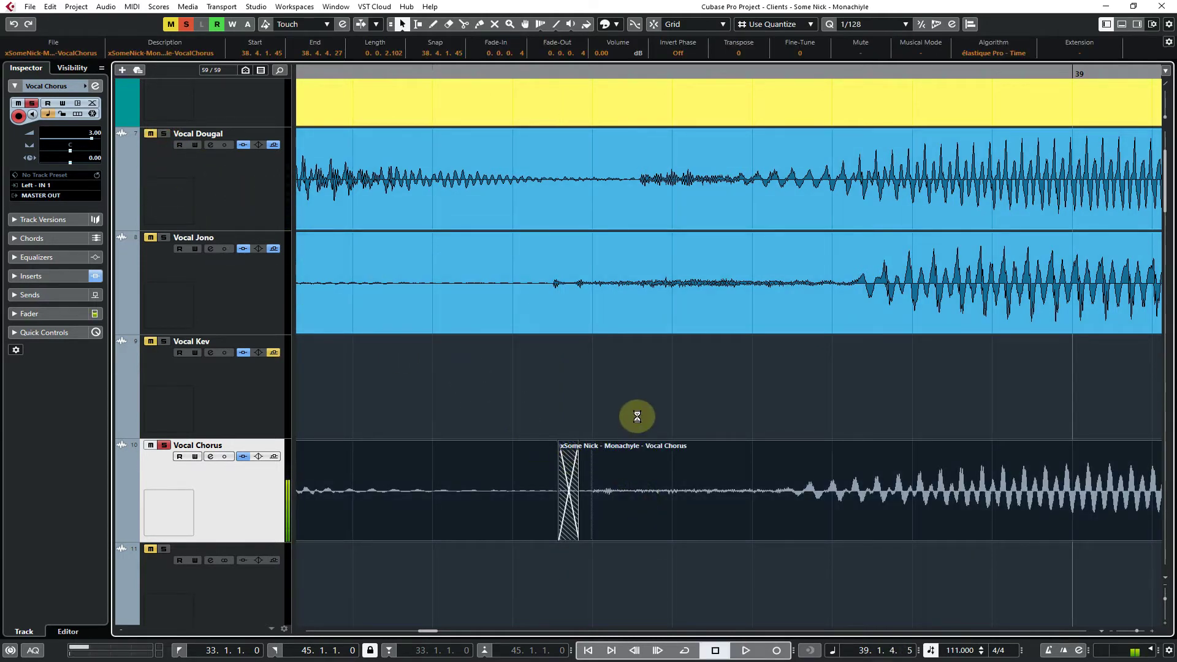
pyautogui.press('KP_0')
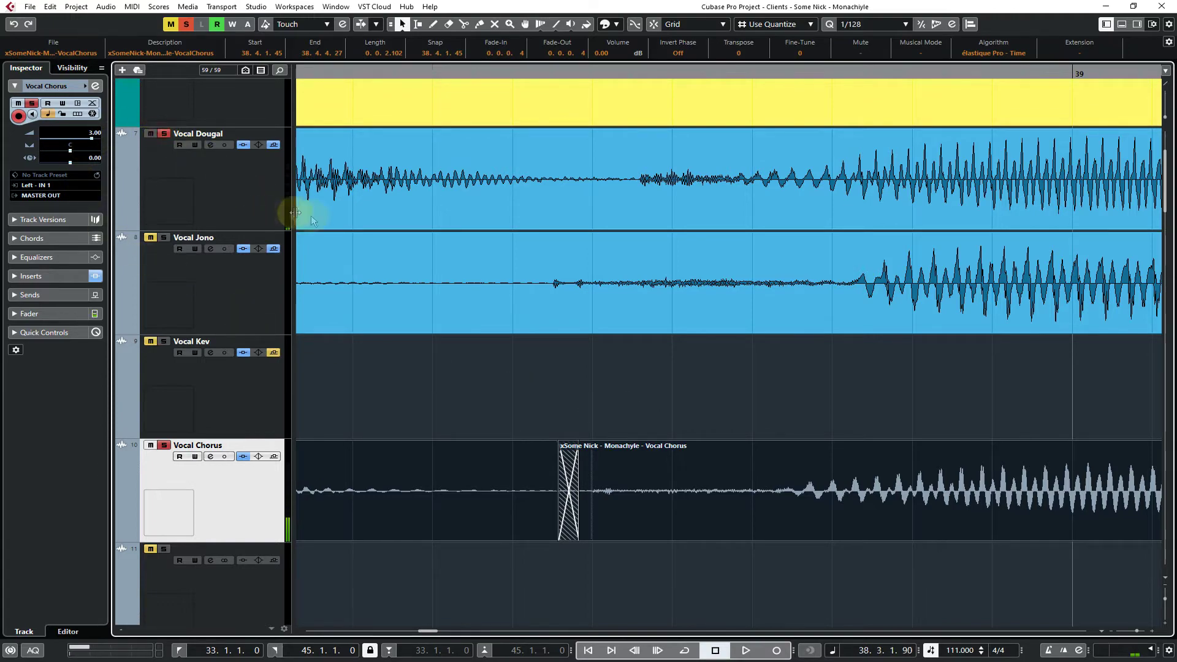
pyautogui.press('space')
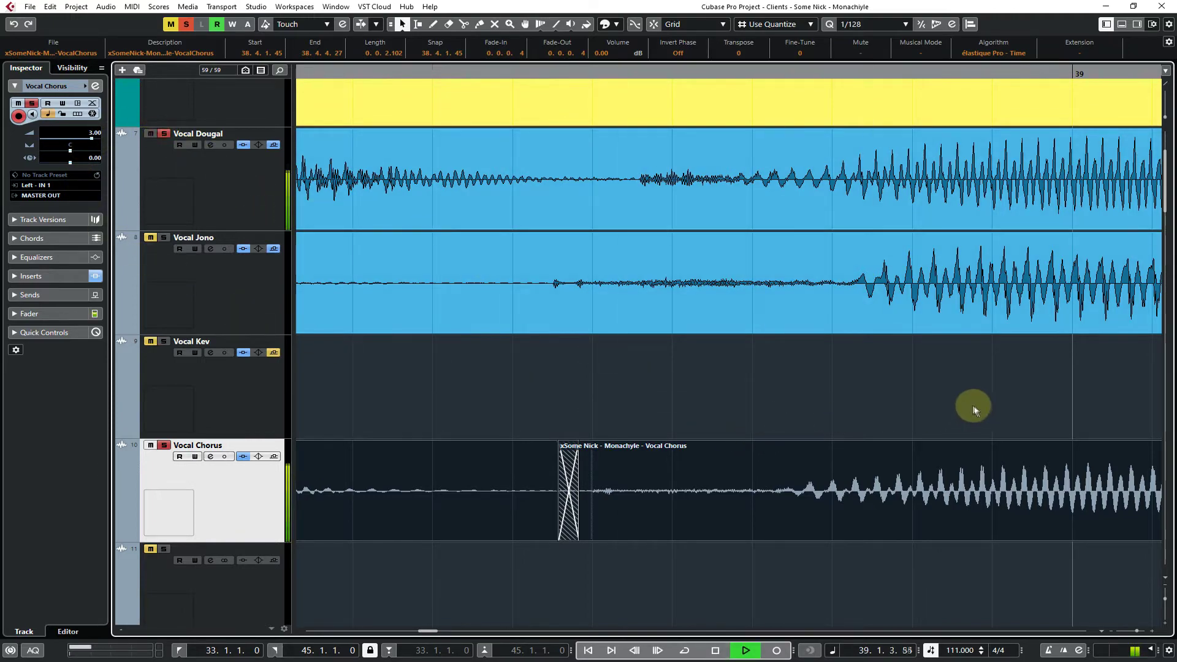
pyautogui.press('space')
# Play the Vocal Chorus clips between bar 39 and beat 39.2 together with the track 7 vocal to check their timing
pyautogui.moveTo(929, 403); pyautogui.dragTo(774, 403)
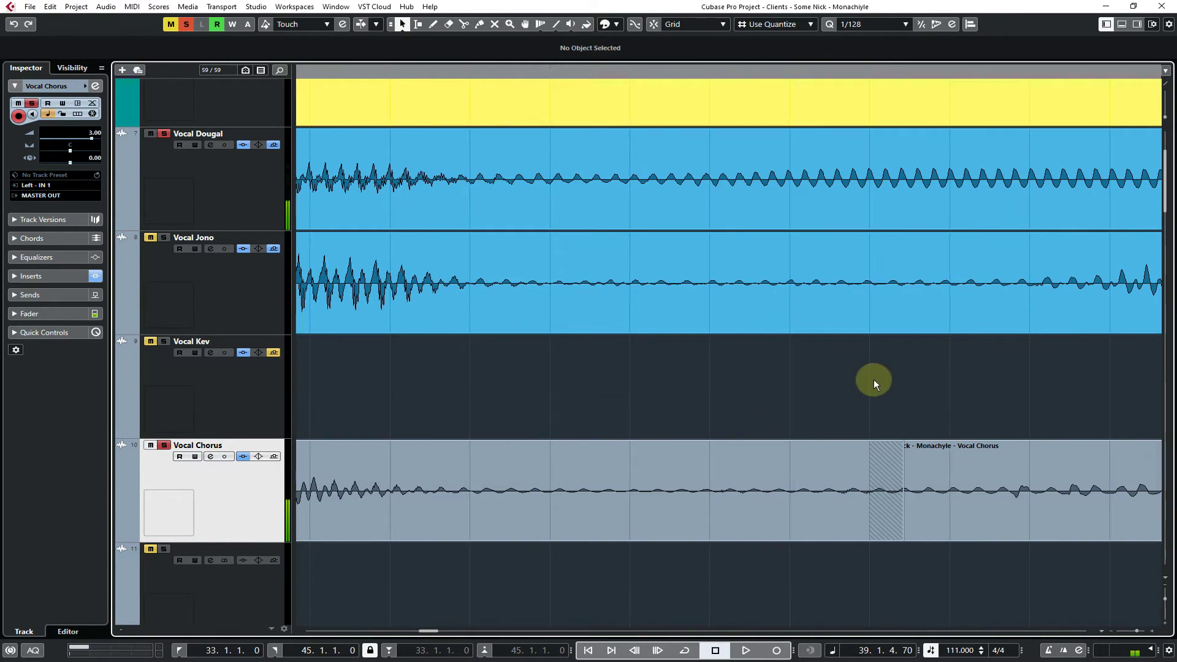
pyautogui.press('g')
pyautogui.press('g')
pyautogui.press('g')
pyautogui.press('g')
pyautogui.press('g')
pyautogui.press('g')
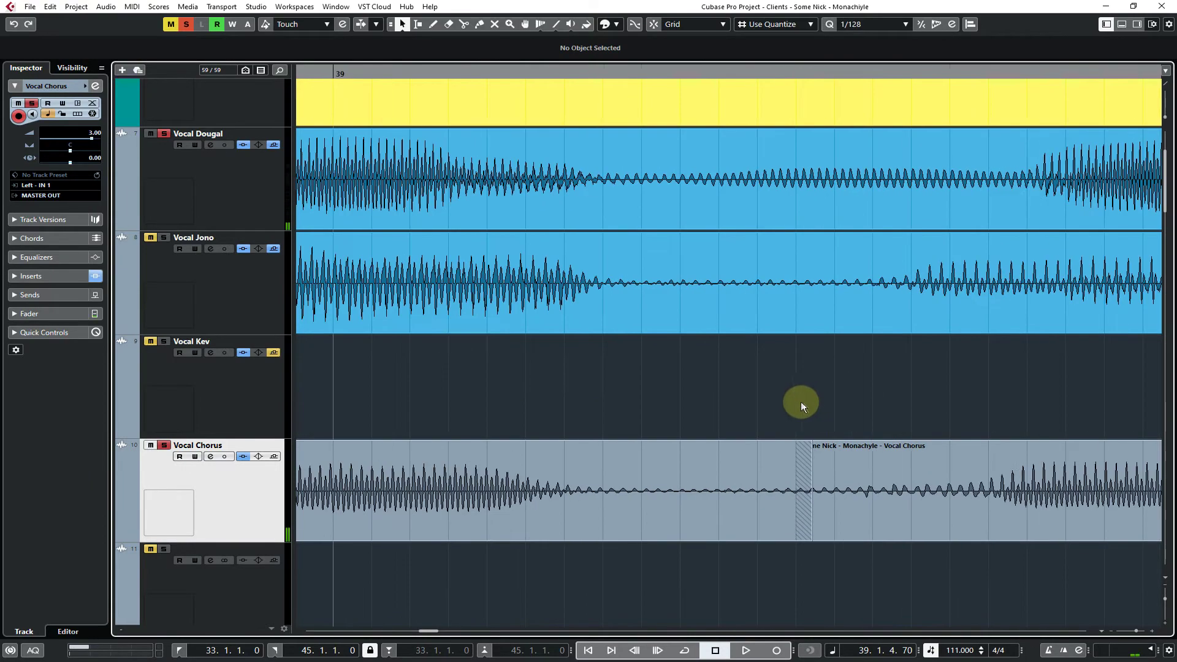
pyautogui.press('h')
pyautogui.press('h')
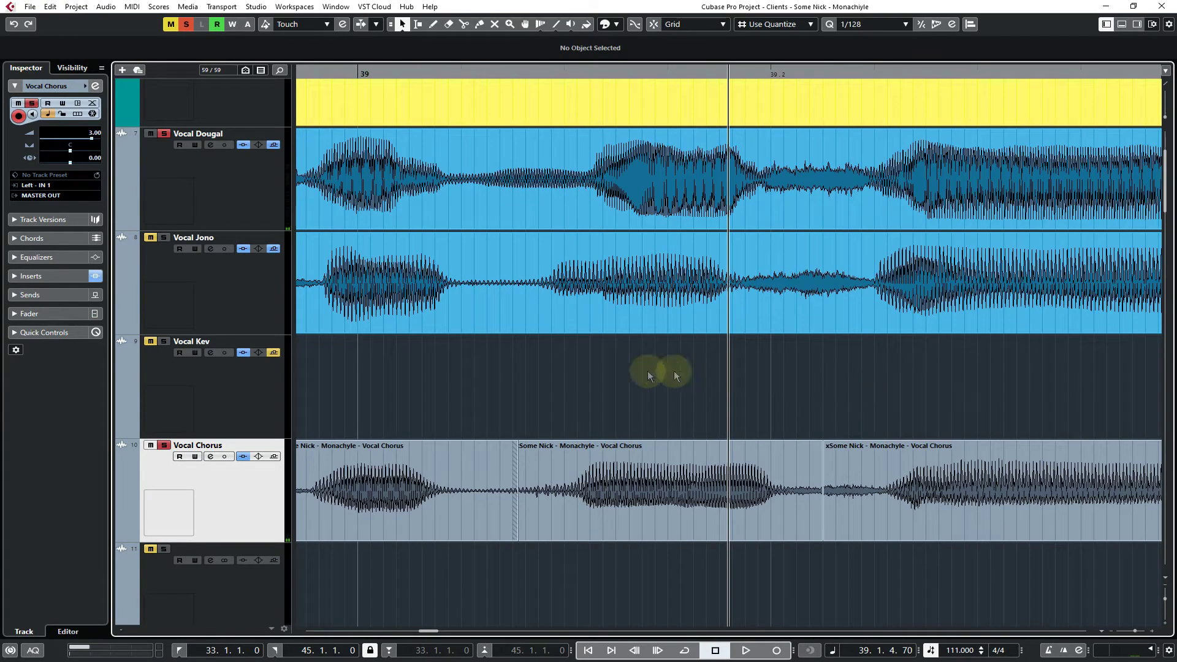
pyautogui.click(417, 77)
pyautogui.press('space')
pyautogui.press('space')
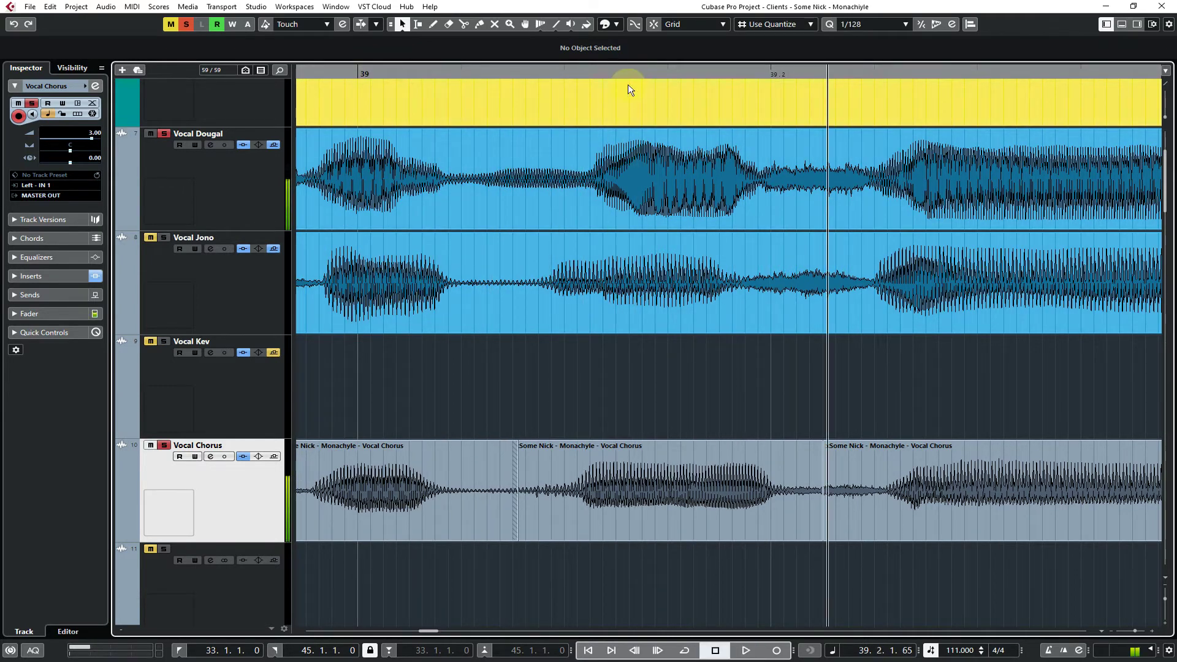
# Shift the Vocal Chorus clip leading into beat 39.2 to start at 39.1.2.62, lining it up with the track 7 vocal
pyautogui.click(658, 492)
pyautogui.moveTo(654, 520); pyautogui.dragTo(612, 421)
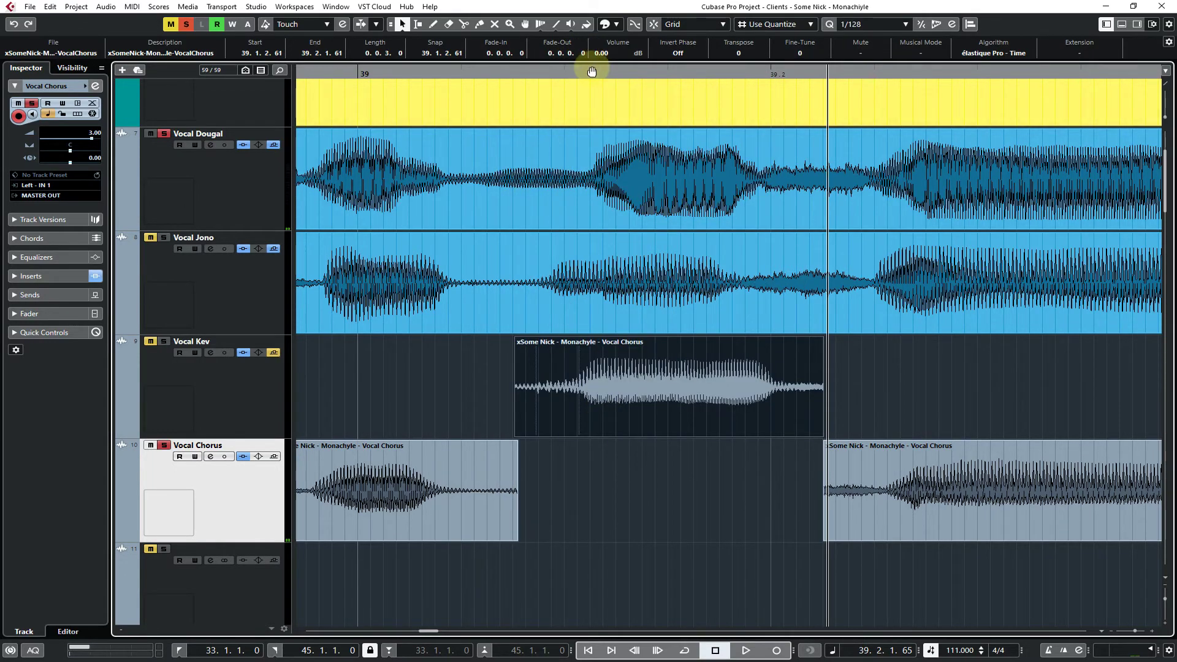
pyautogui.moveTo(591, 72); pyautogui.dragTo(591, 92)
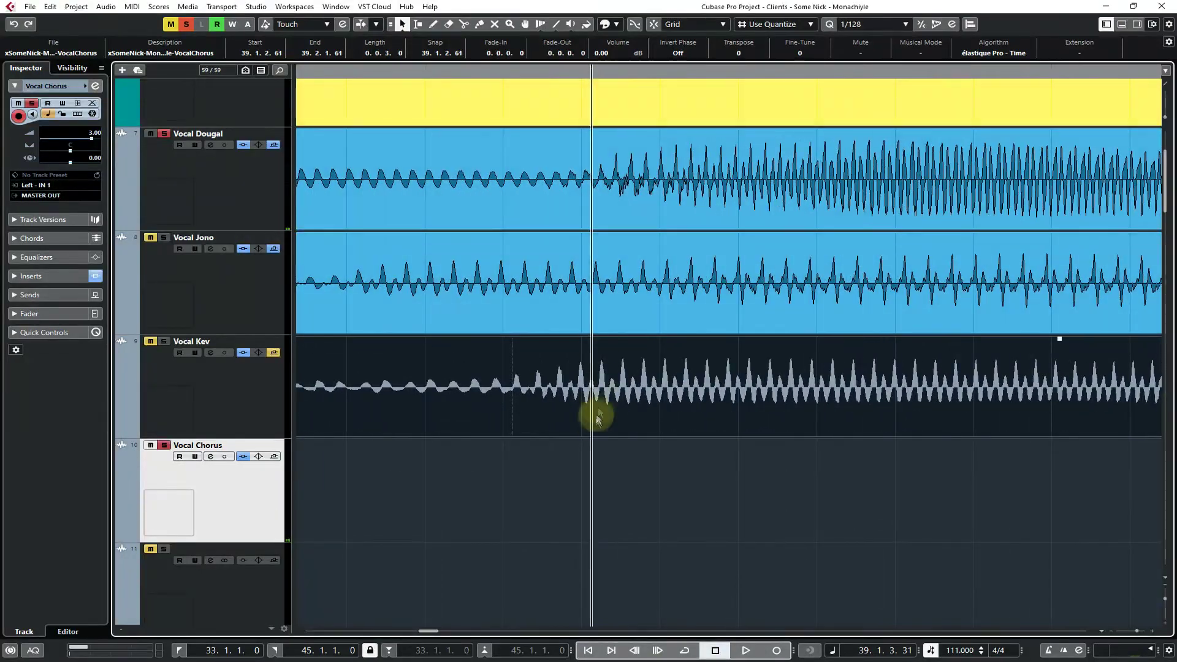
pyautogui.moveTo(598, 417); pyautogui.dragTo(605, 507)
# Play the shifted clip before beat 39.2 repeatedly with the track 7 vocal to judge its timing
pyautogui.press('space')
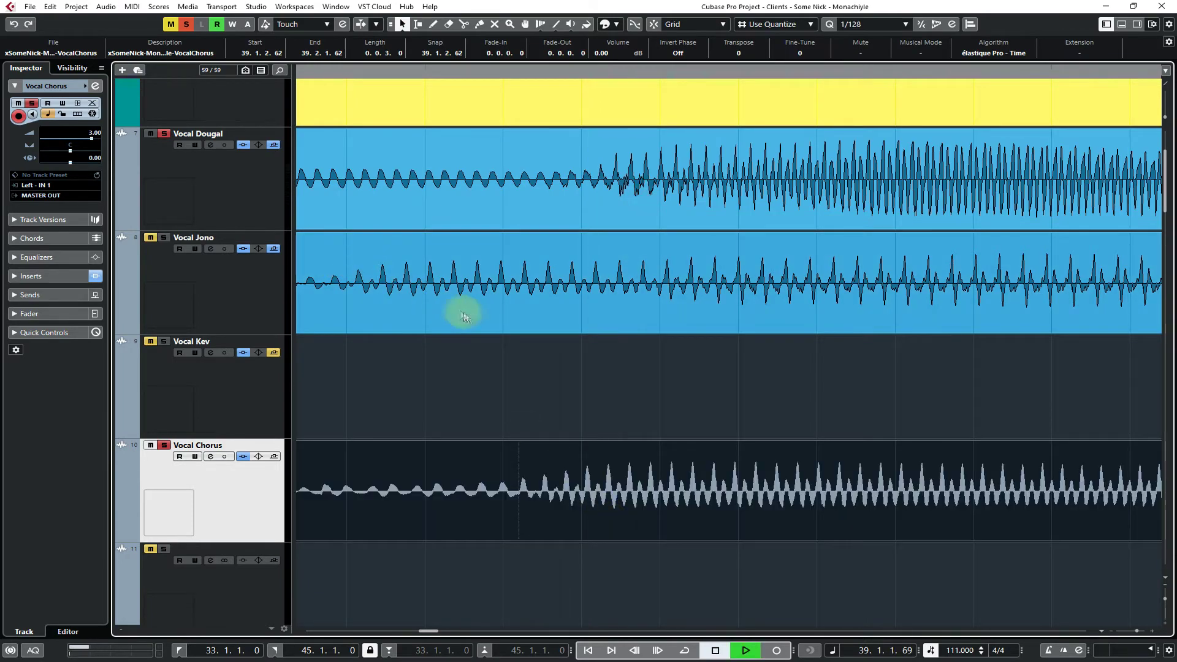
pyautogui.press('space')
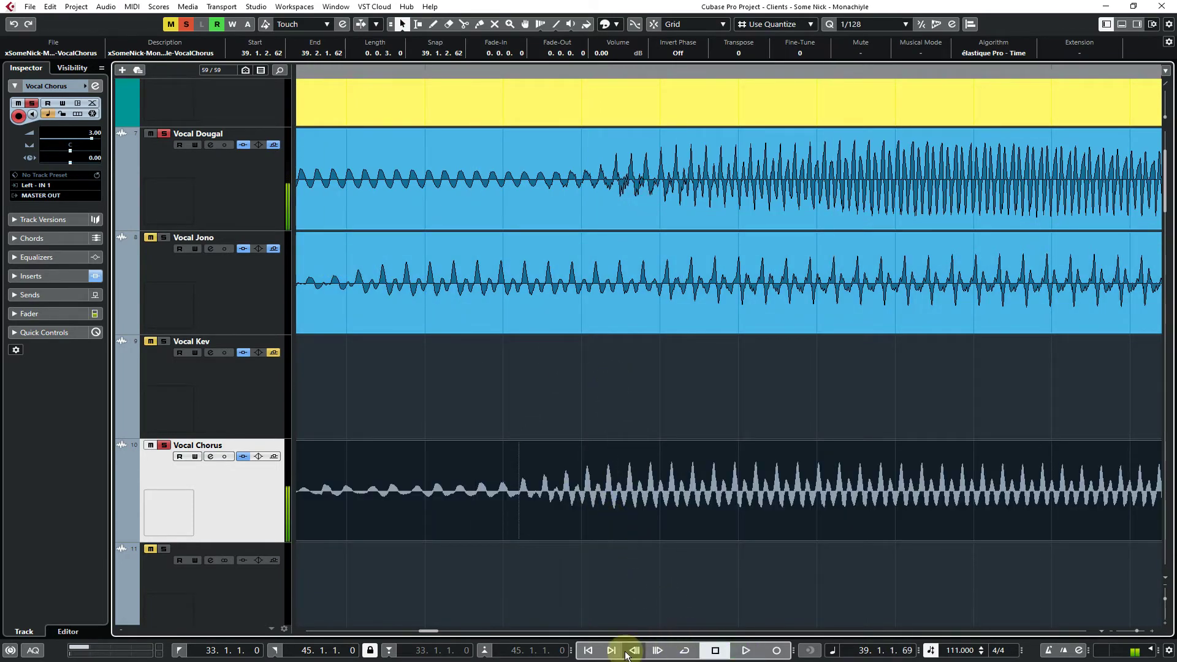
pyautogui.press('space')
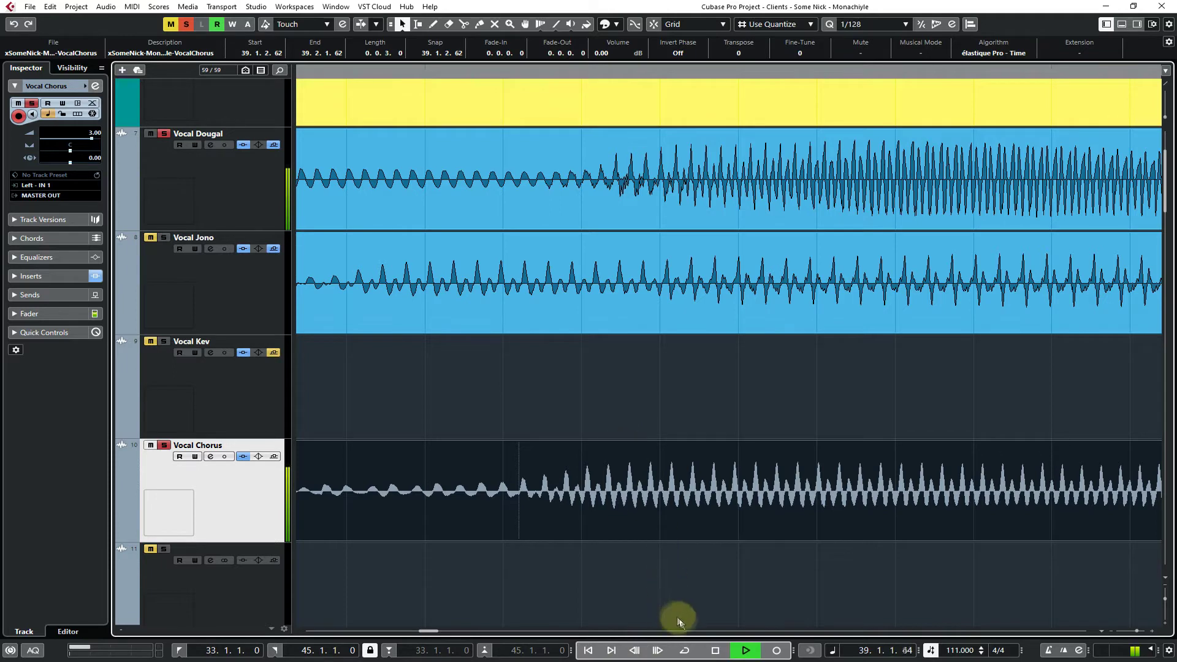
pyautogui.click(715, 650)
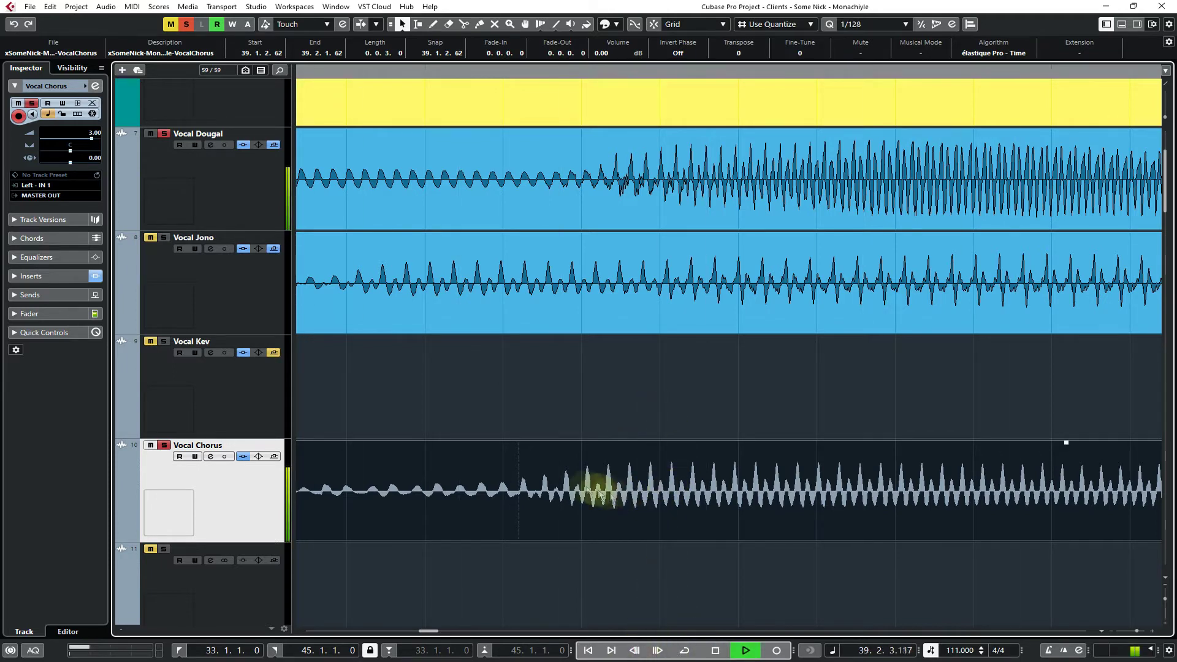
pyautogui.press('space')
# Move the Vocal Chorus clip before beat 39.2 up to track 9 and extend the previous clip's end to 39.1.2.77
pyautogui.moveTo(497, 409); pyautogui.dragTo(758, 385)
pyautogui.moveTo(701, 480); pyautogui.dragTo(702, 402)
pyautogui.moveTo(660, 538); pyautogui.dragTo(718, 534)
pyautogui.click(686, 419)
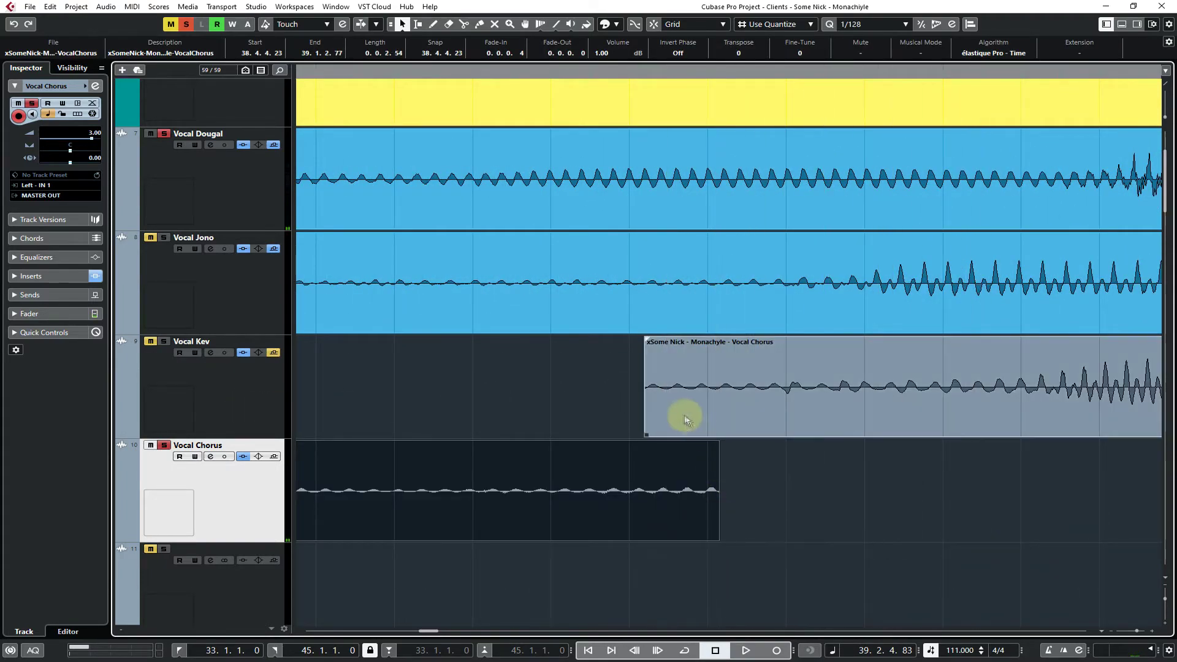
# Extend the lifted clip's start, return it to the Vocal Chorus track at 39.1.2.55 and crossfade the overlap with the previous clip
pyautogui.moveTo(646, 431); pyautogui.dragTo(599, 432)
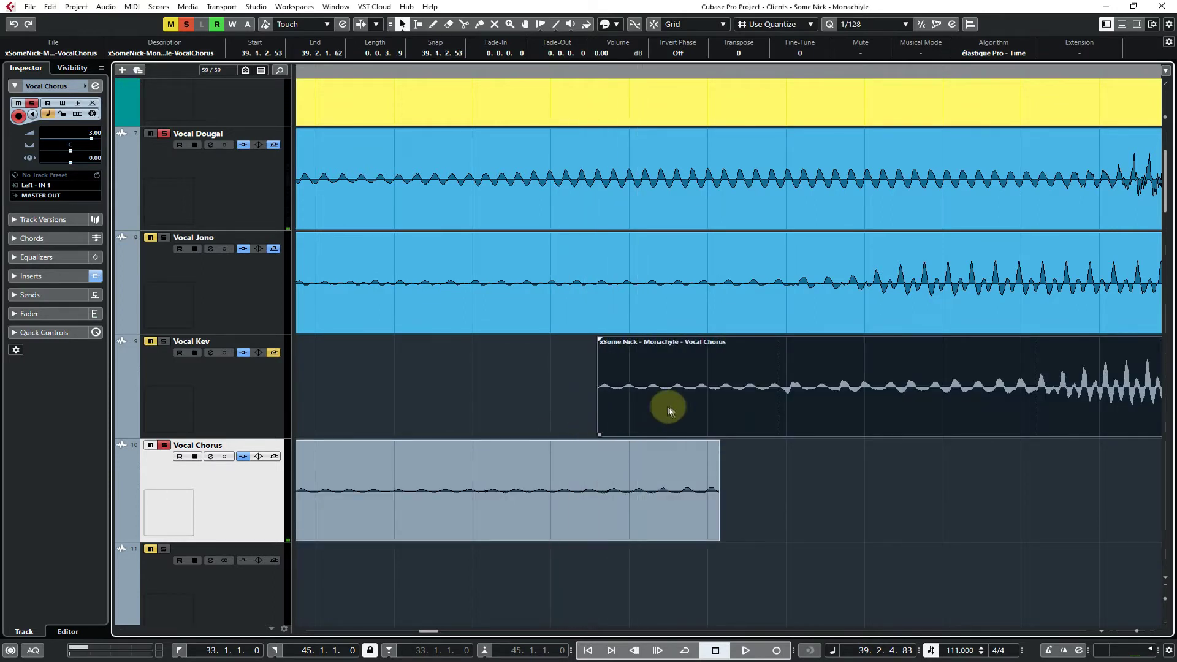
pyautogui.moveTo(674, 423); pyautogui.dragTo(681, 515)
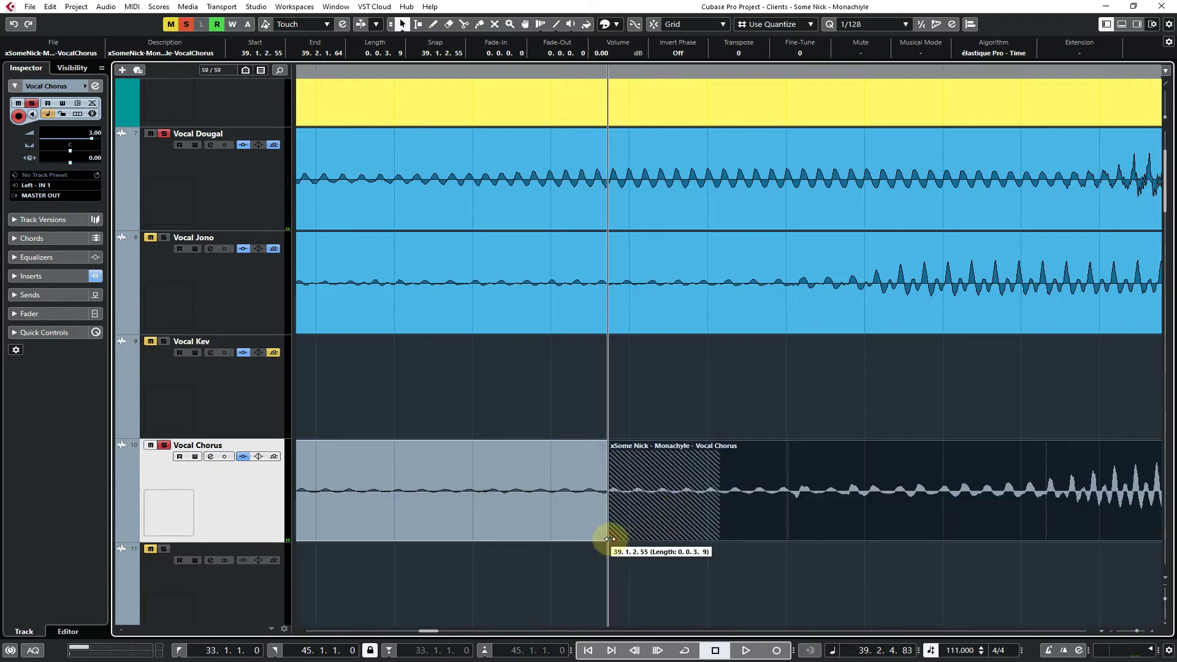
pyautogui.moveTo(607, 537); pyautogui.dragTo(717, 549)
# Audition the crossfade before beat 39.2 with Vocal Chorus alone, and again with the track 7 vocal soloed
pyautogui.click(164, 134)
pyautogui.click(321, 183)
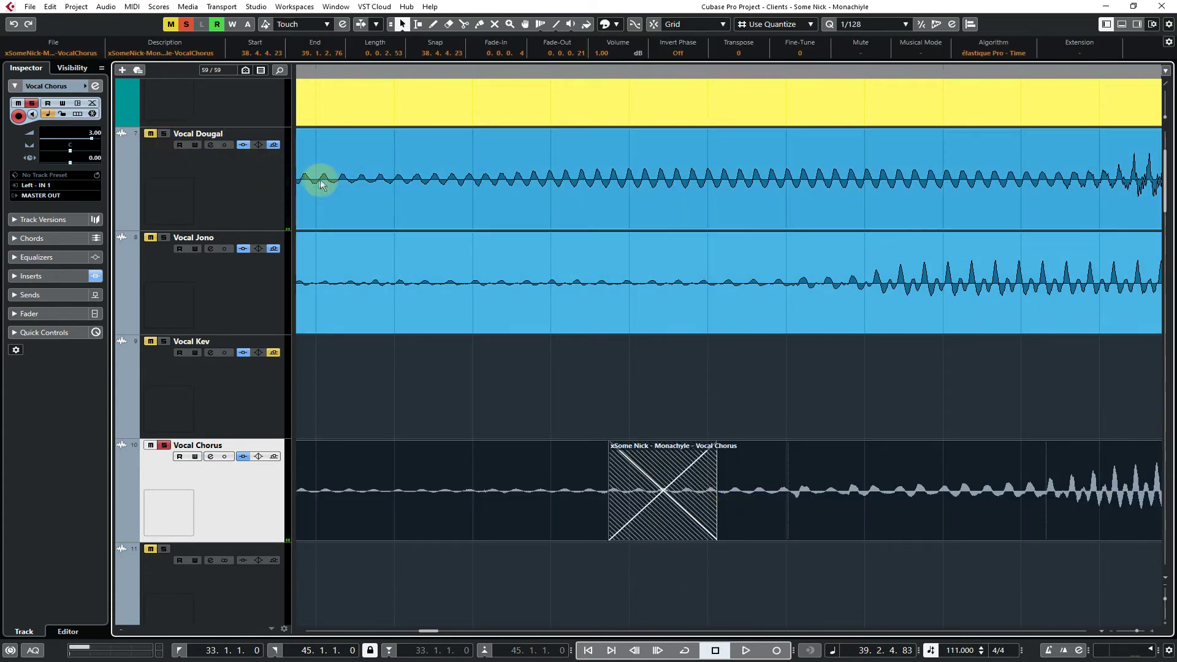
pyautogui.press('space')
pyautogui.click(586, 421)
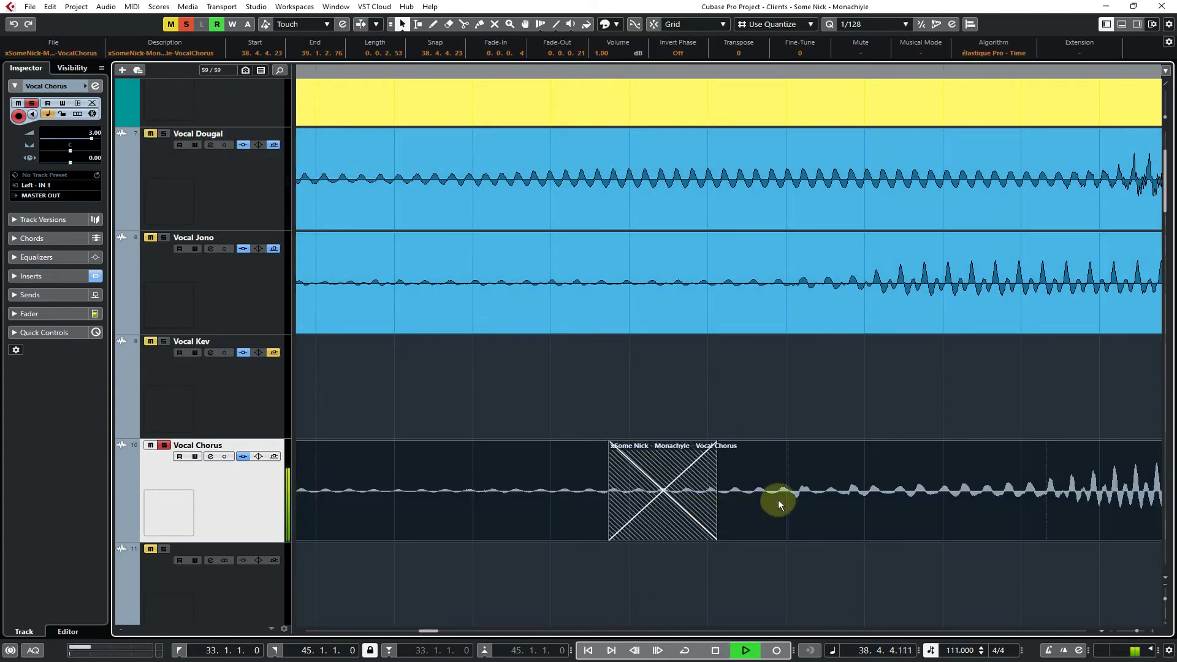
pyautogui.press('space')
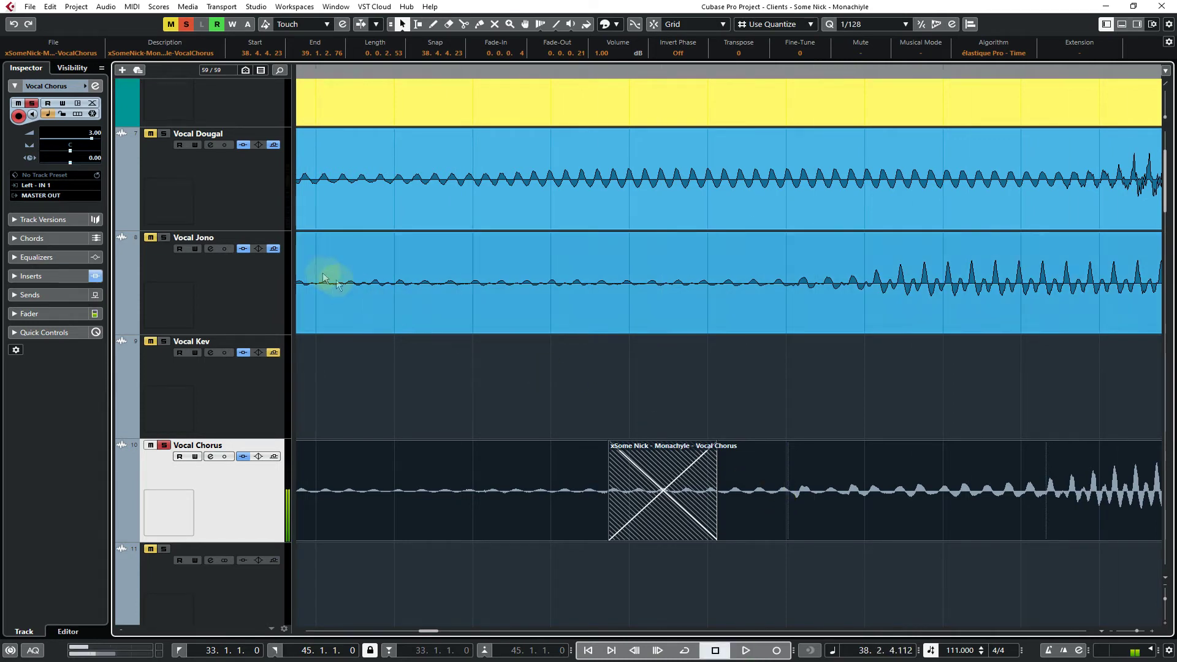
pyautogui.click(164, 133)
pyautogui.press('space')
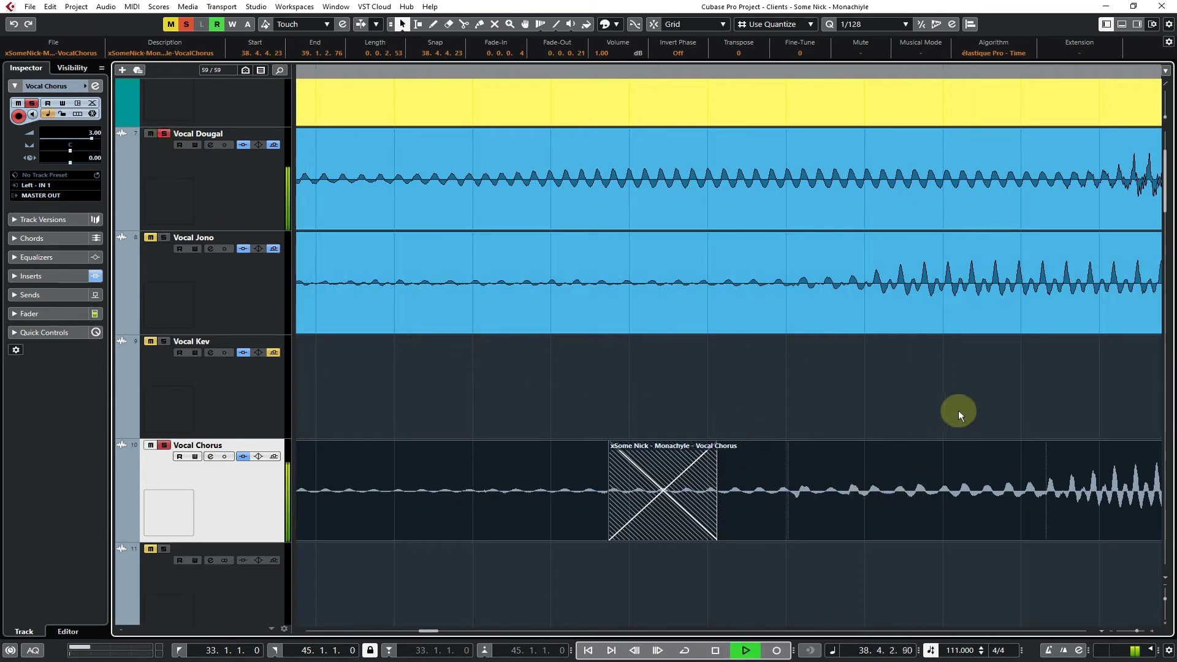
pyautogui.press('space')
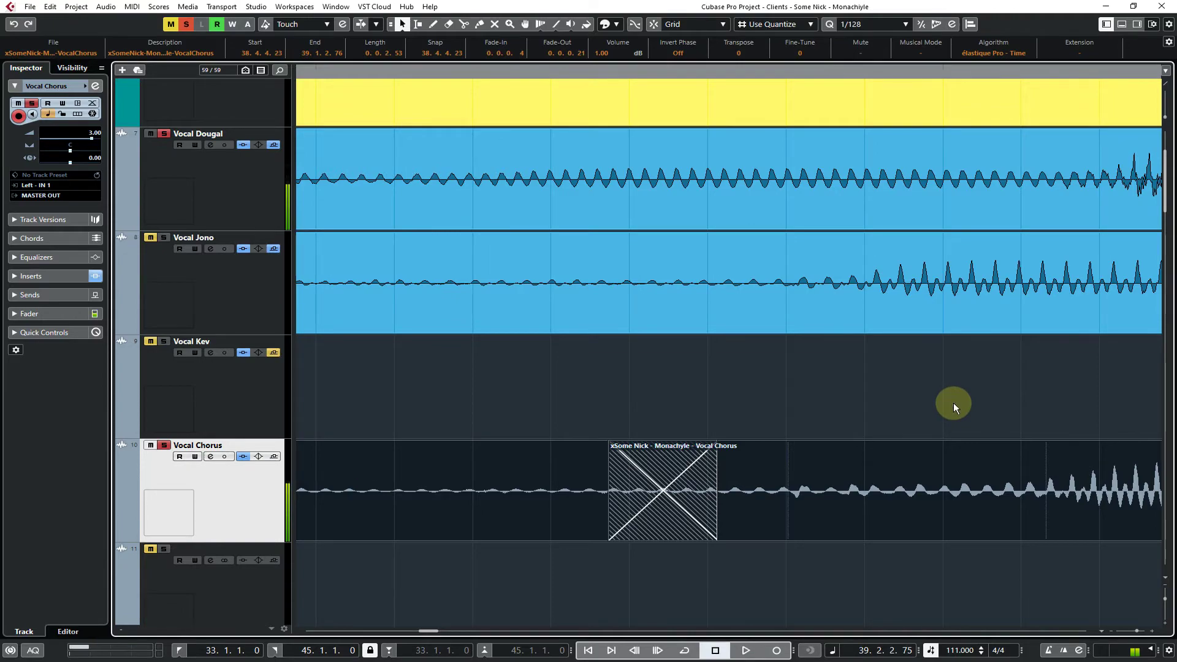
# Shift the Vocal Chorus clip after beat 39.2 to start at 39.2.1.41, lifting it to track 9 and back for alignment
pyautogui.press('g')
pyautogui.press('g')
pyautogui.press('g')
pyautogui.press('g')
pyautogui.press('g')
pyautogui.press('g')
pyautogui.press('g')
pyautogui.press('g')
pyautogui.press('g')
pyautogui.press('g')
pyautogui.press('g')
pyautogui.press('g')
pyautogui.press('g')
pyautogui.press('g')
pyautogui.moveTo(715, 483); pyautogui.dragTo(714, 395)
pyautogui.click(729, 76)
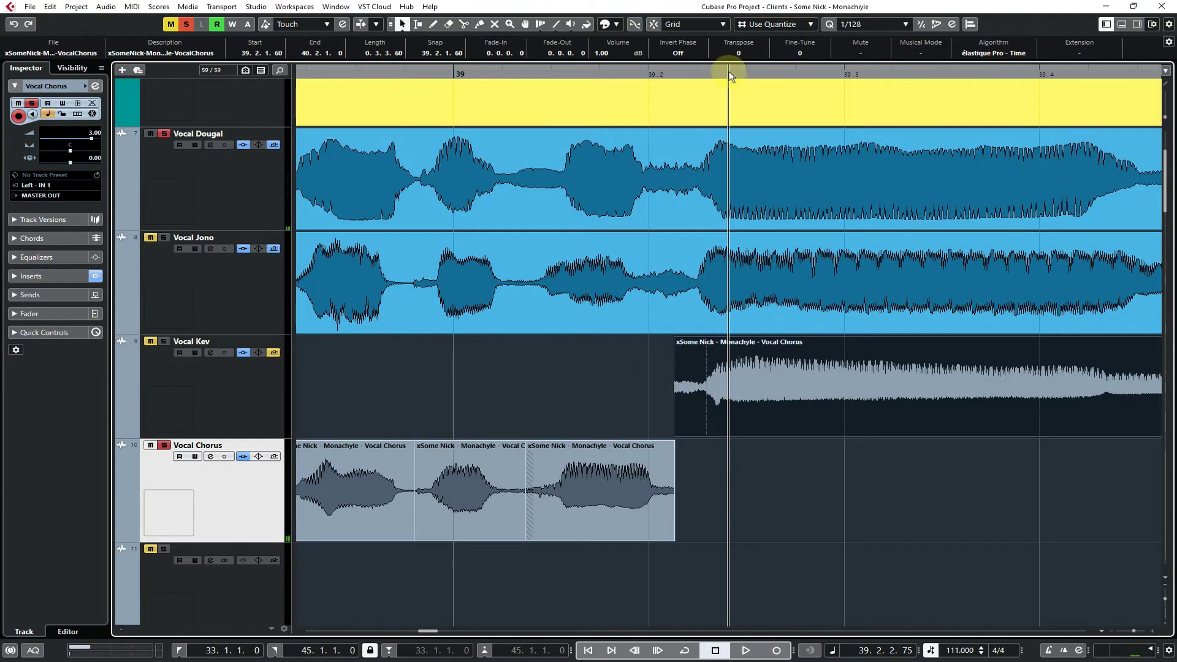
pyautogui.moveTo(718, 73); pyautogui.dragTo(725, 107)
pyautogui.moveTo(520, 483); pyautogui.dragTo(777, 516)
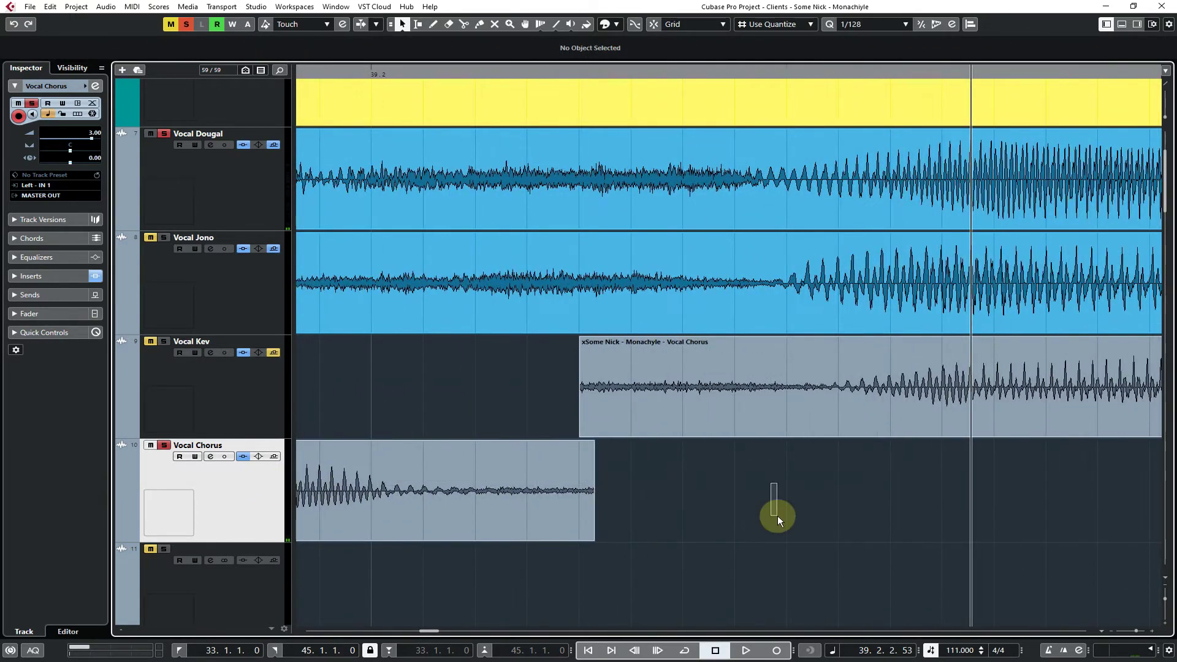
pyautogui.moveTo(886, 410); pyautogui.dragTo(766, 462)
# Play the shifted clip with the track 7 vocal and nudge its start to 39.2.1.44
pyautogui.press('space')
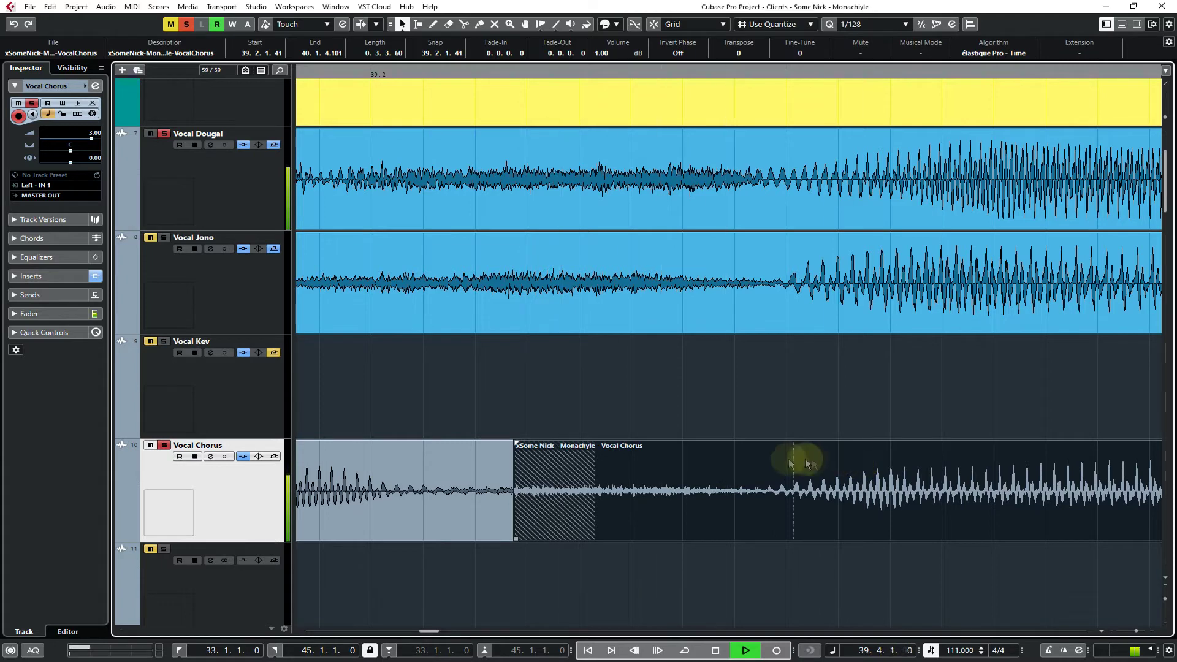
pyautogui.press('space')
pyautogui.moveTo(765, 495); pyautogui.dragTo(731, 520)
pyautogui.click(774, 490)
# Play the nudged clip after beat 39.2 together with the track 7 vocal to check its timing
pyautogui.press('space')
pyautogui.click(657, 387)
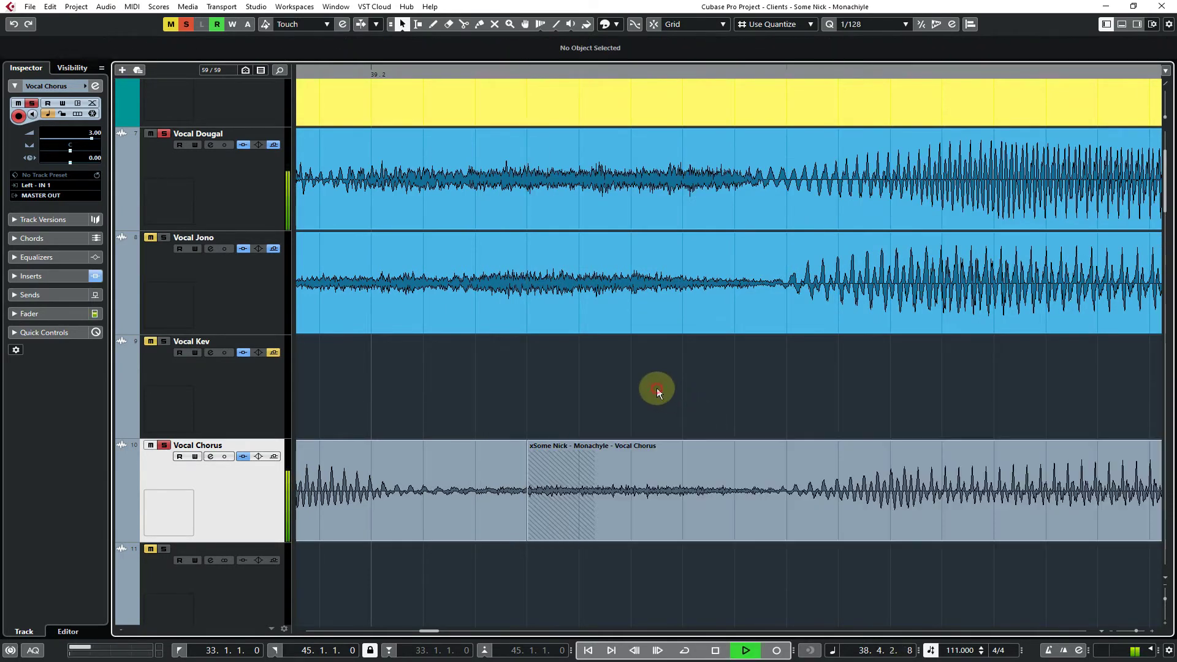
pyautogui.press('space')
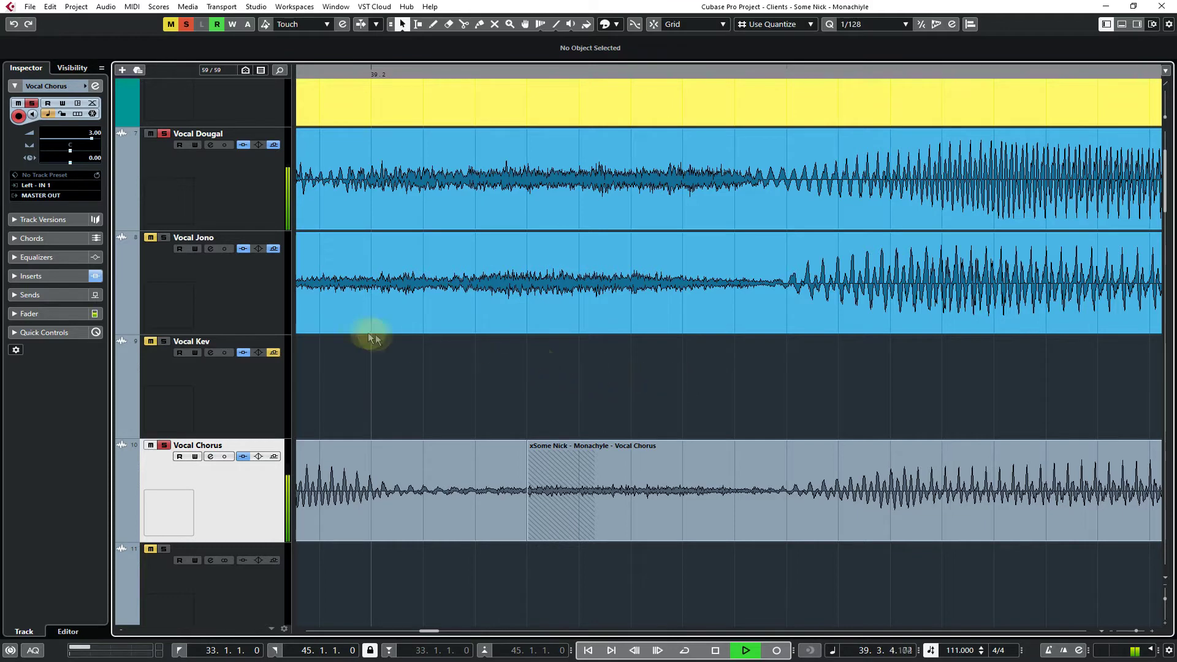
# Trim the clip's start to 39.2.1.117 and extend the previous clip's end to meet it
pyautogui.click(537, 530)
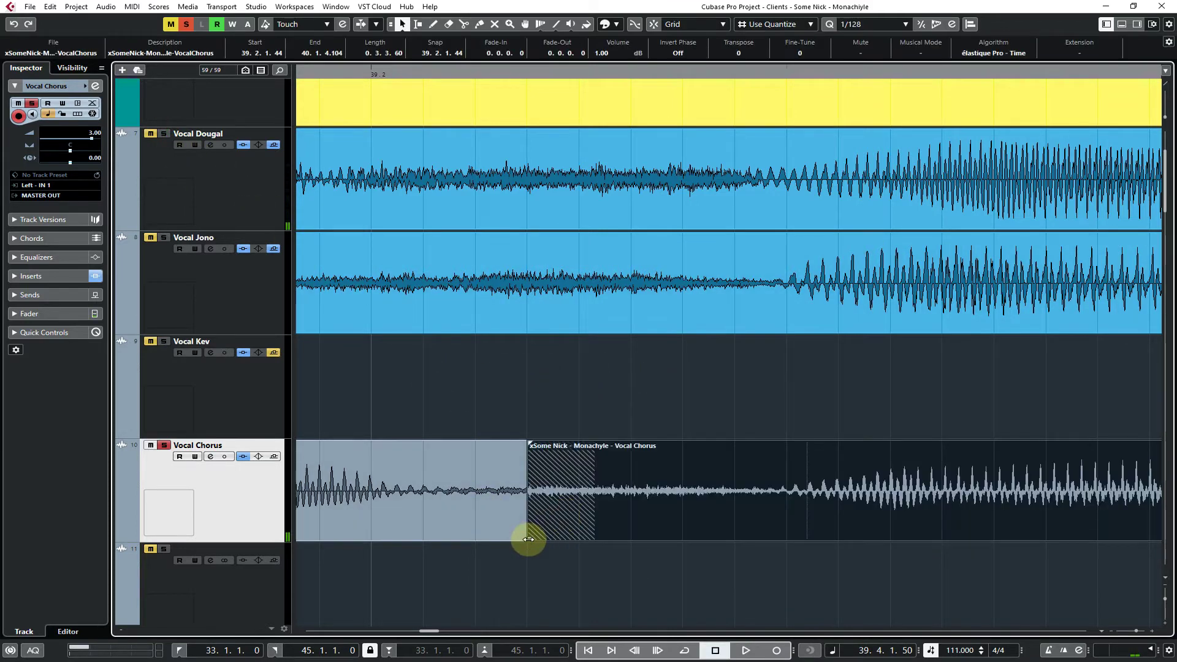
pyautogui.moveTo(528, 540); pyautogui.dragTo(779, 539)
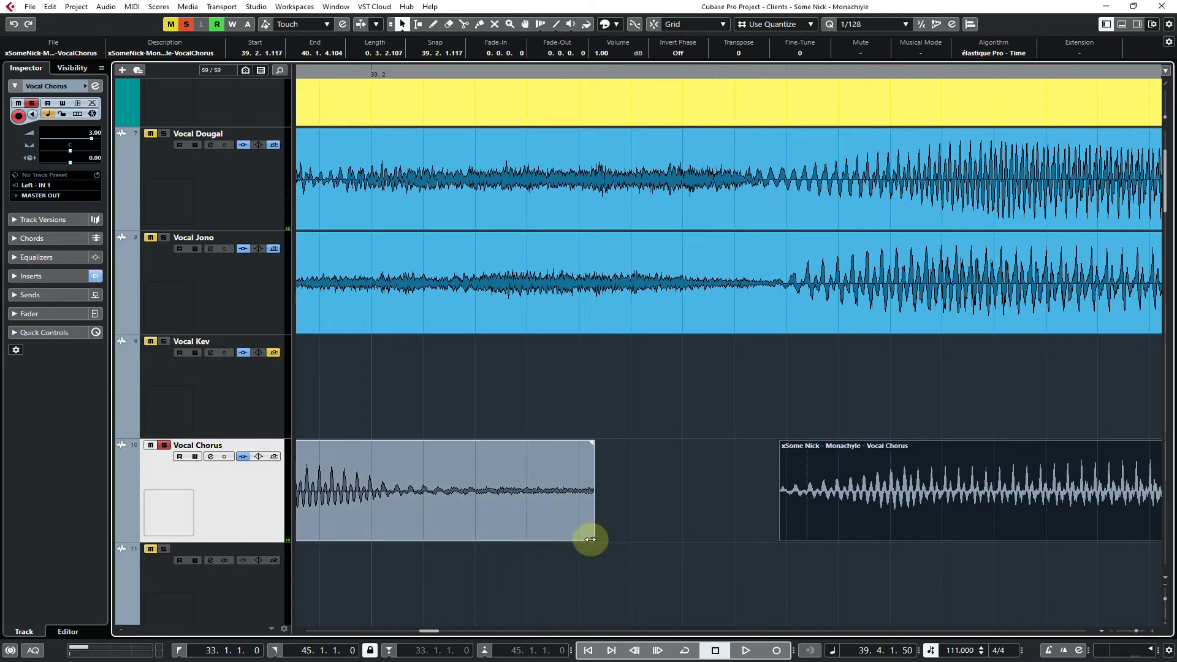
pyautogui.moveTo(593, 540); pyautogui.dragTo(775, 546)
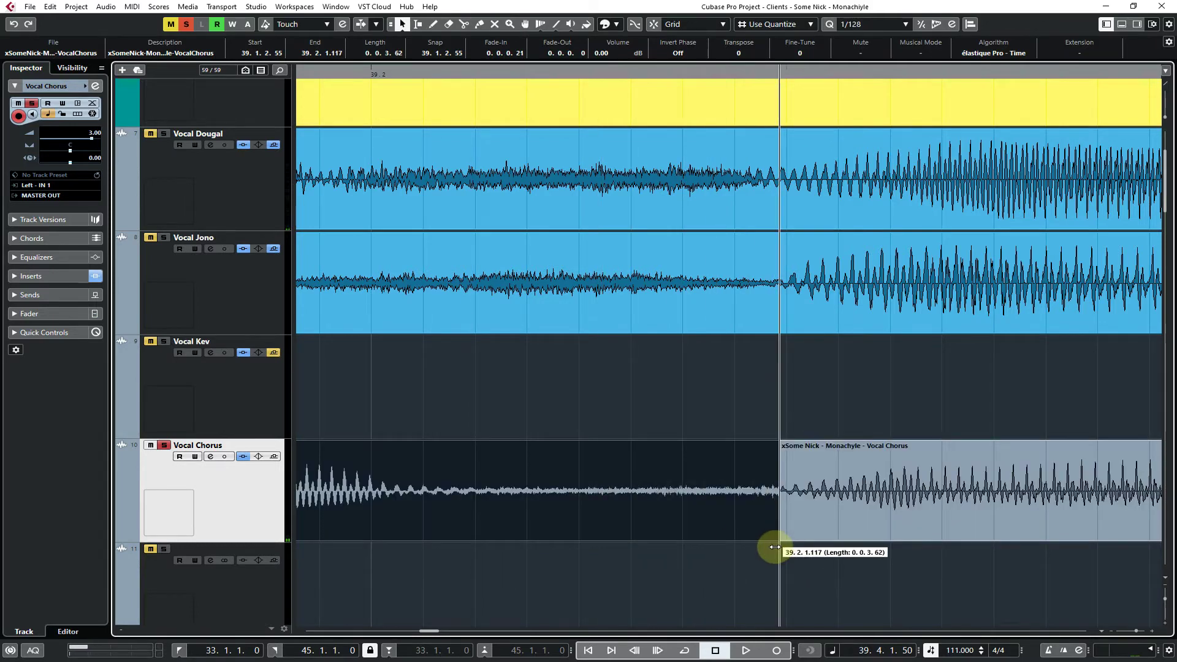
pyautogui.click(756, 560)
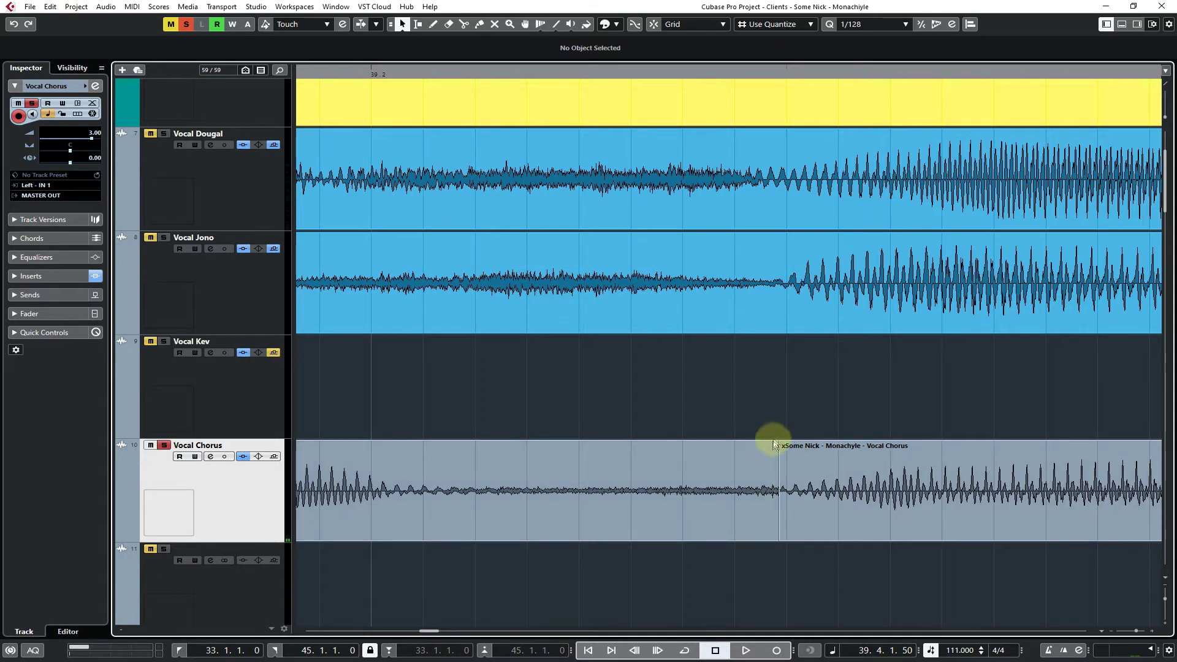
# Try the join between the two clips shortly after beat 39.2, and move it back to just before the next note's onset
pyautogui.moveTo(778, 473); pyautogui.dragTo(429, 512)
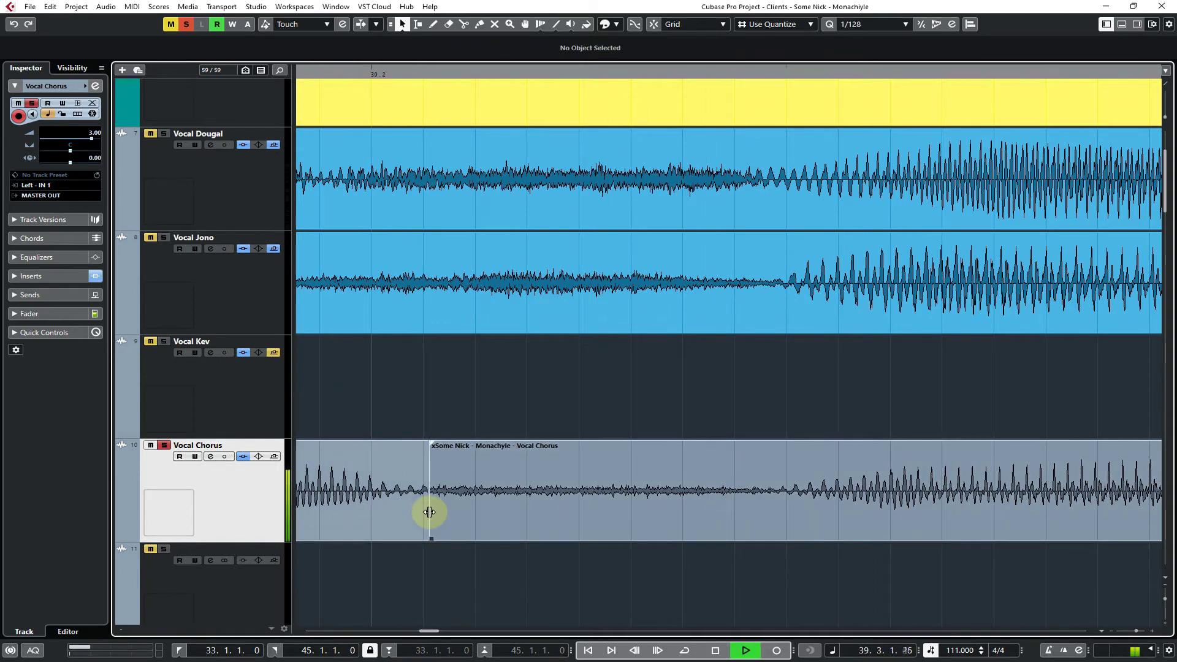
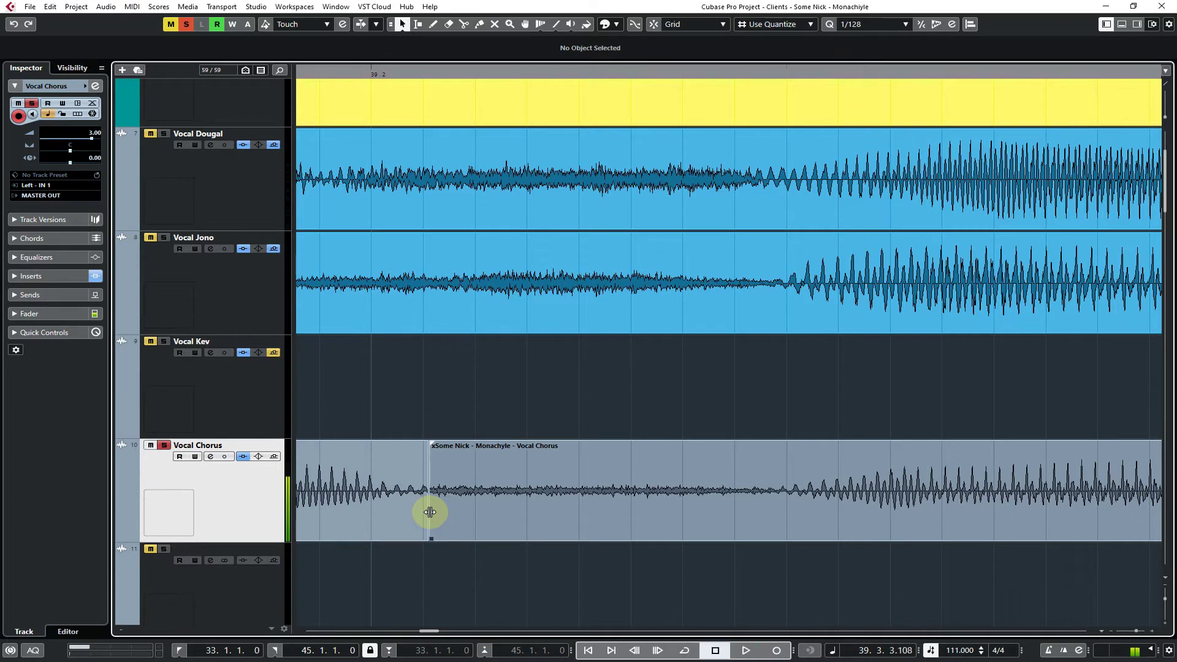
pyautogui.moveTo(430, 511); pyautogui.dragTo(769, 547)
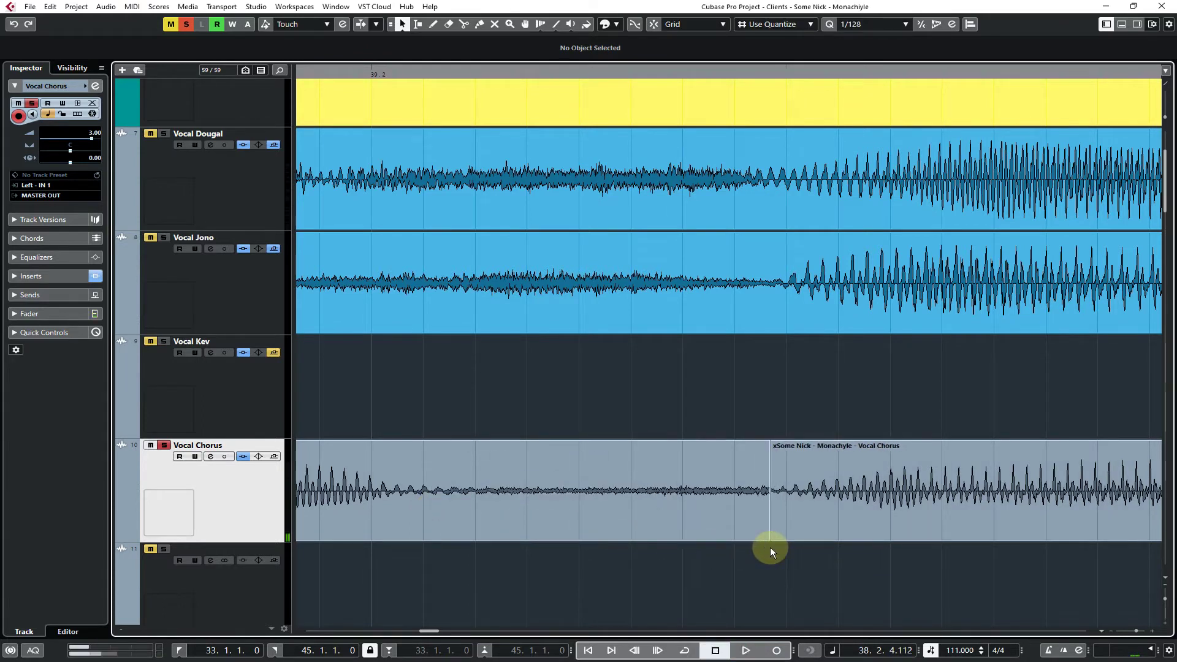
# Audition the join after beat 39.2 with Vocal Chorus alone and with the track 7 vocal, leaving track 7 unsoloed
pyautogui.press('space')
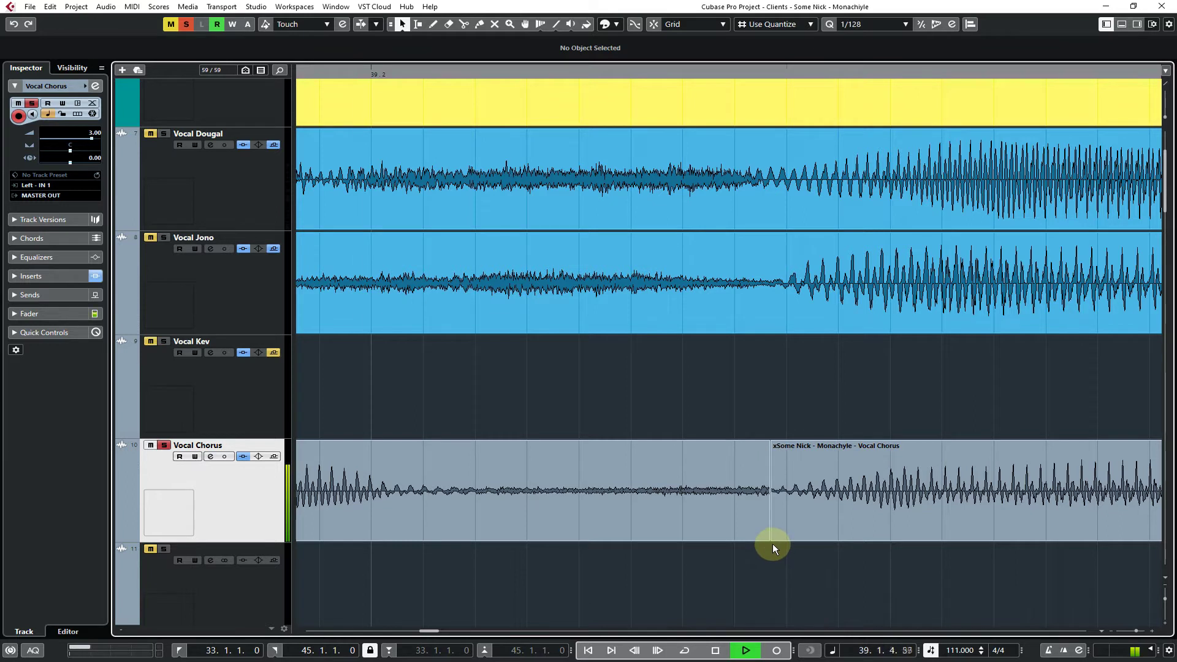
pyautogui.press('space')
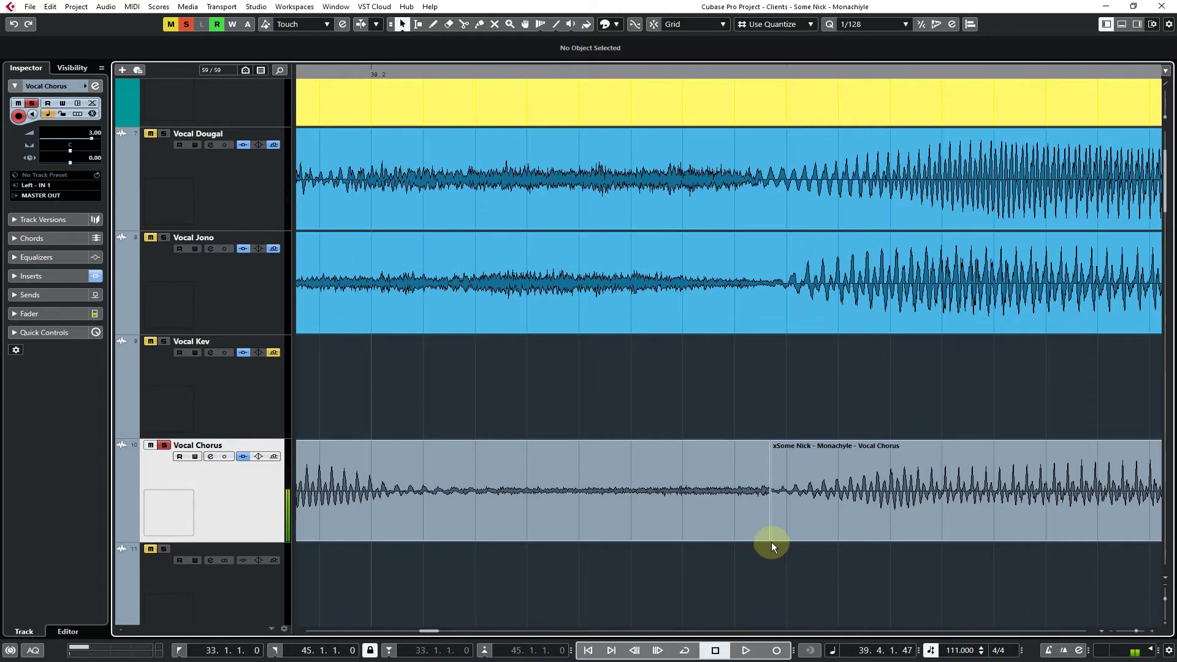
pyautogui.press('space')
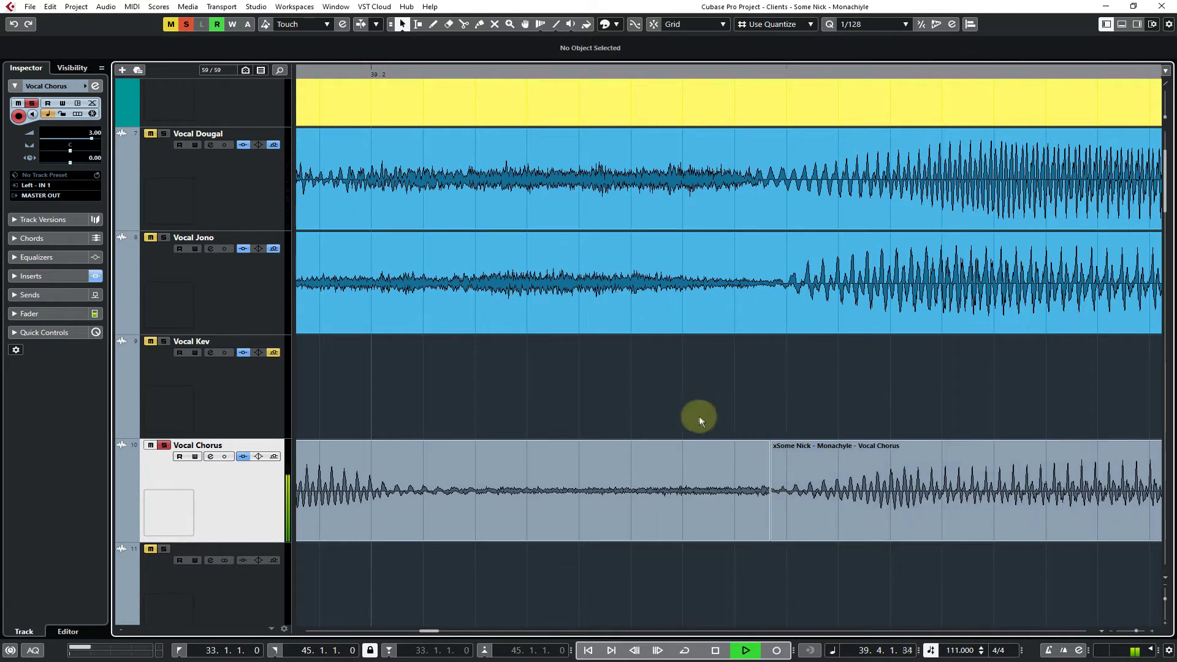
pyautogui.press('space')
pyautogui.press('space')
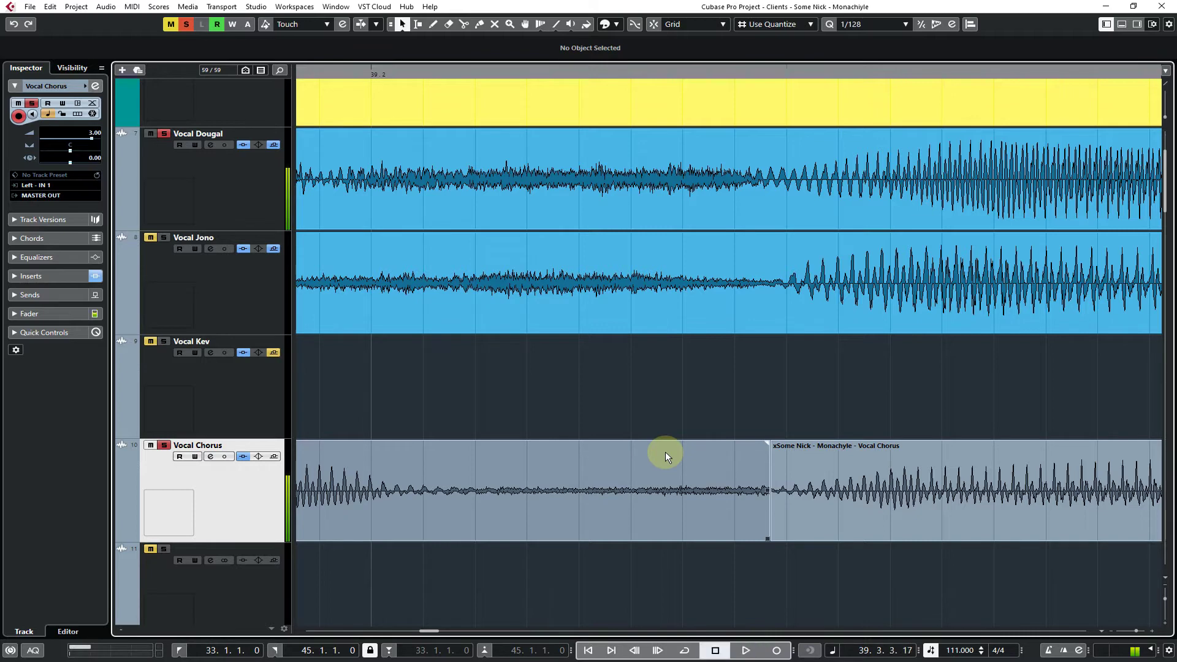
pyautogui.click(164, 133)
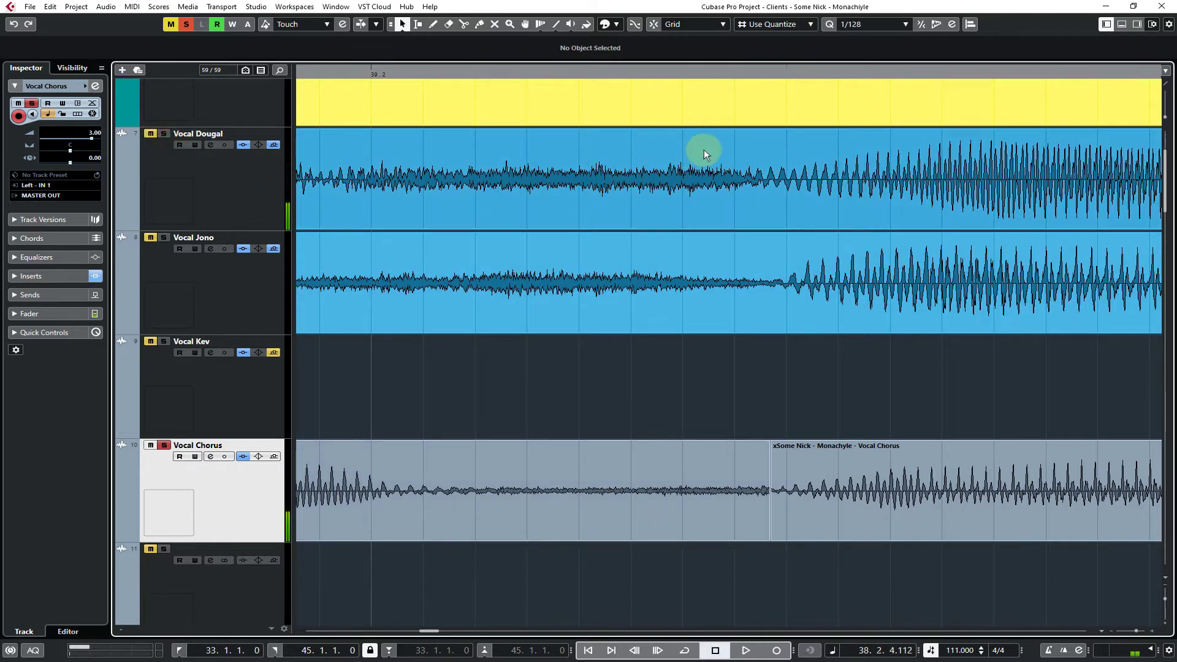
# Move the join between the two Vocal Chorus clips after beat 39.2 to 39.2.1.115
pyautogui.moveTo(776, 71); pyautogui.dragTo(777, 111)
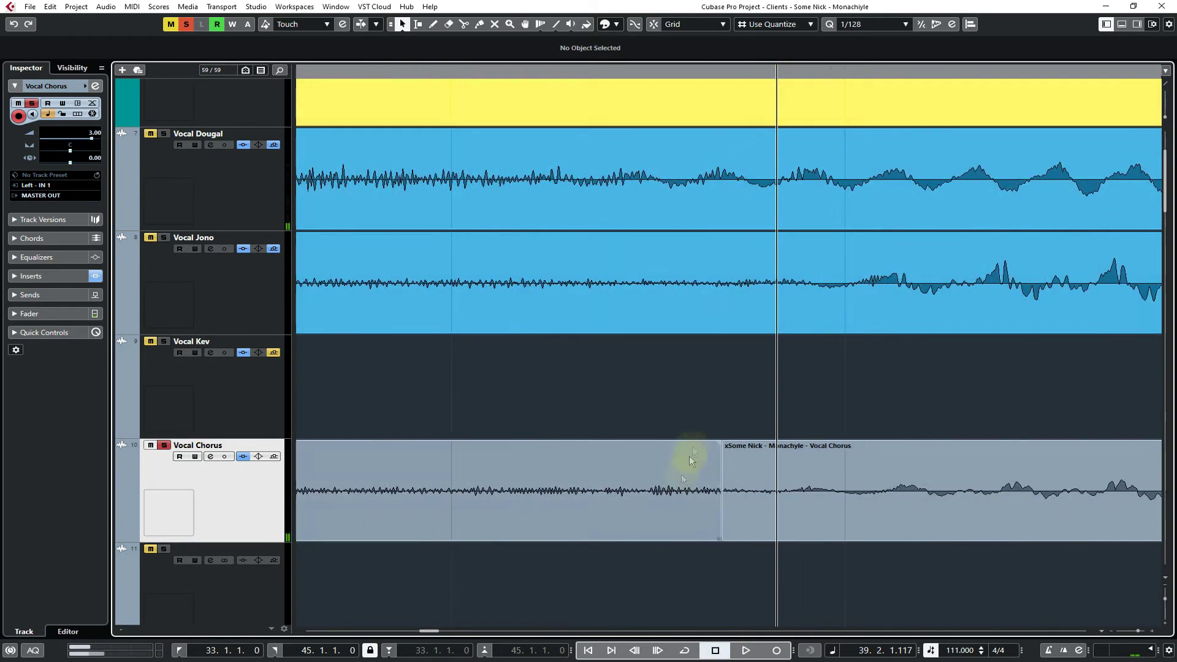
pyautogui.moveTo(718, 507); pyautogui.dragTo(731, 529)
pyautogui.click(728, 527)
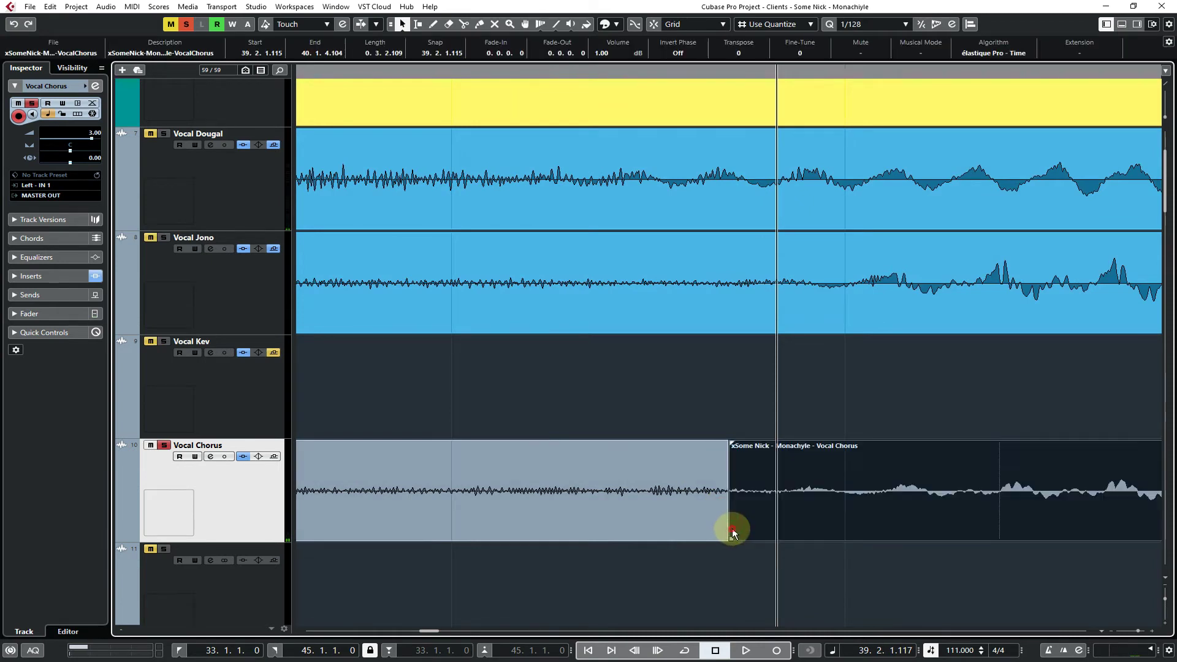
# Extend the later clip's start slightly over the previous clip after beat 39.2 and crossfade the overlap
pyautogui.moveTo(731, 539); pyautogui.dragTo(705, 544)
pyautogui.click(752, 498)
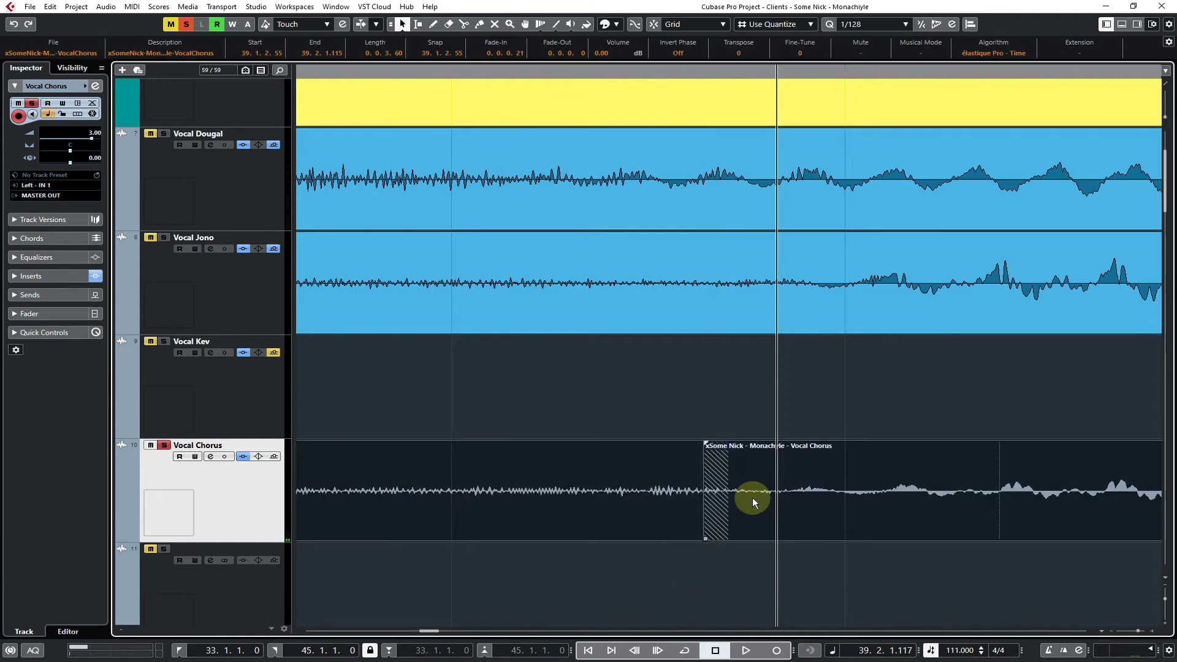
pyautogui.press('x')
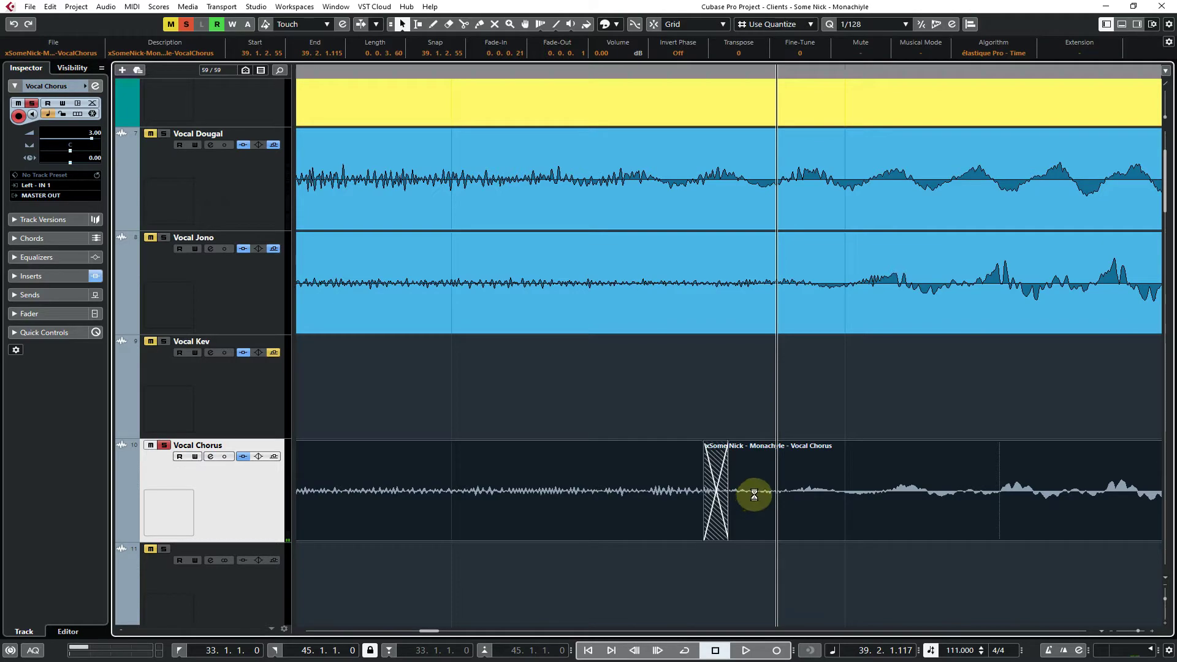
# Play the phrase through the new crossfade after beat 39.2 with Vocal Chorus alone, and with the track 7 vocal soloed
pyautogui.press('g')
pyautogui.press('g')
pyautogui.press('g')
pyautogui.press('g')
pyautogui.press('g')
pyautogui.press('g')
pyautogui.press('g')
pyautogui.press('g')
pyautogui.press('g')
pyautogui.press('g')
pyautogui.press('g')
pyautogui.press('g')
pyautogui.press('g')
pyautogui.press('g')
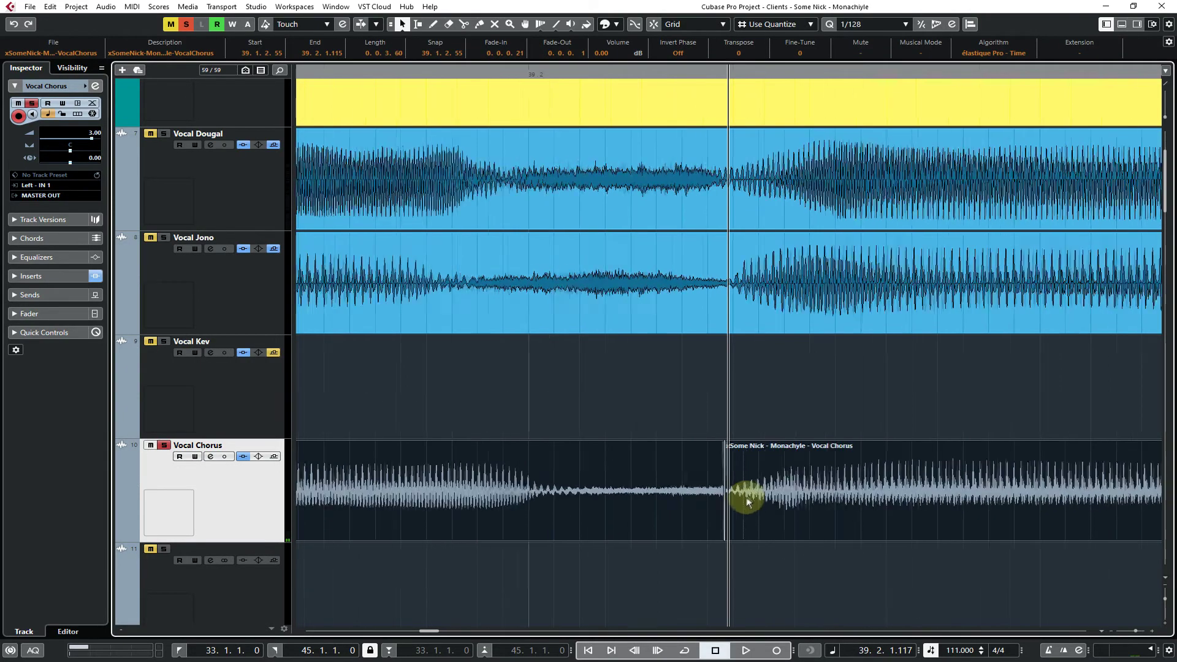
pyautogui.press('h')
pyautogui.press('h')
pyautogui.press('h')
pyautogui.press('h')
pyautogui.press('h')
pyautogui.press('h')
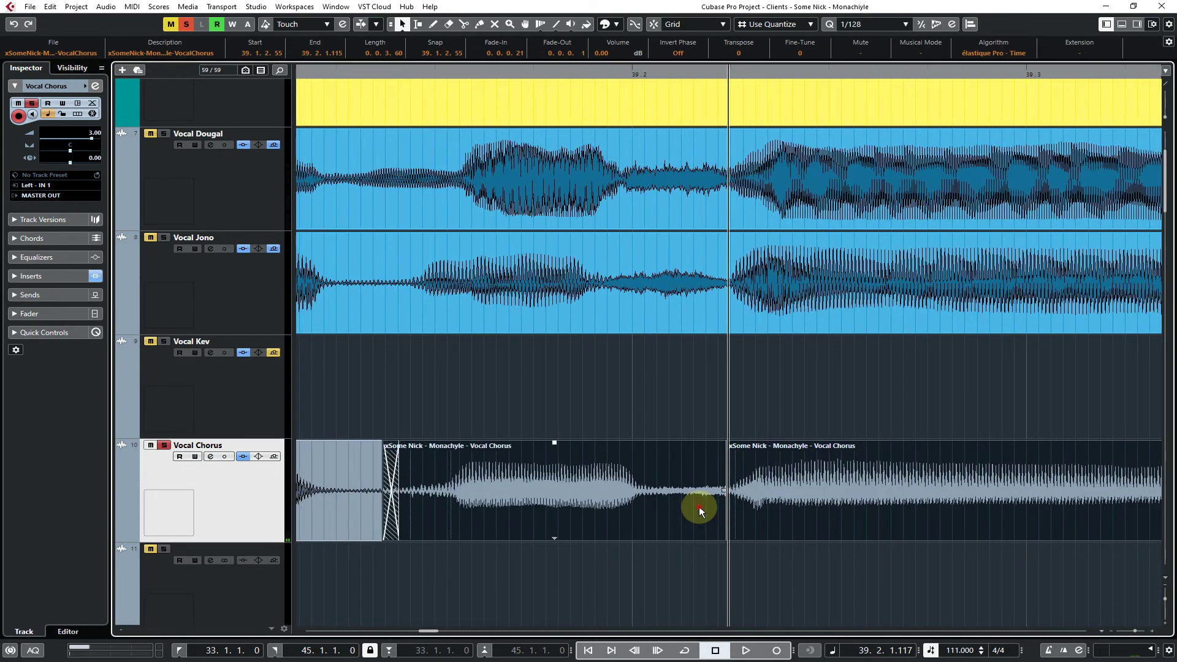
pyautogui.click(699, 506)
pyautogui.click(613, 395)
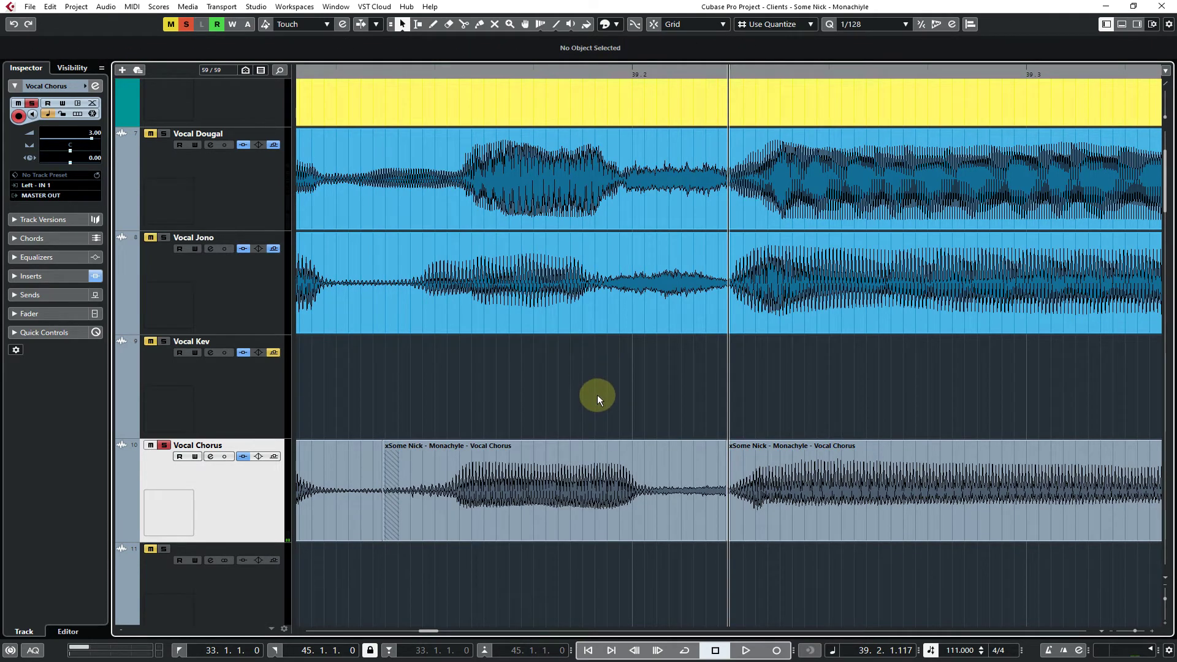
pyautogui.press('KP_Subtract')
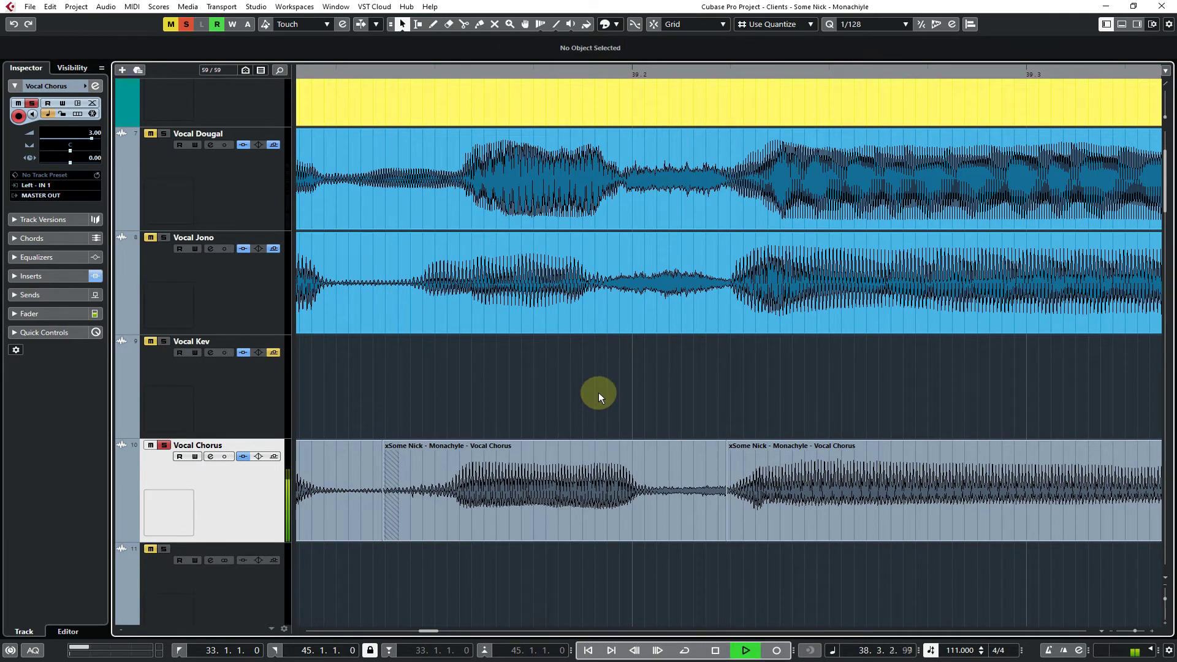
pyautogui.click(163, 133)
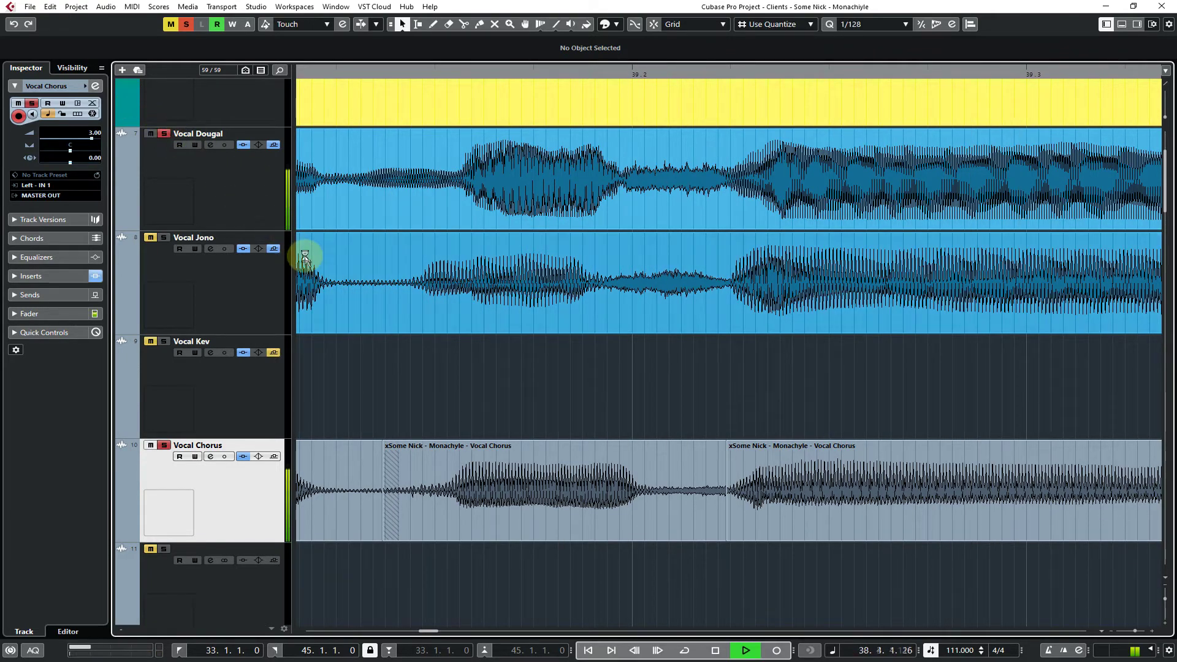
# Examine the Vocal Chorus clips between bars 37 and 43 against the track 7 vocal during playback
pyautogui.press('g')
pyautogui.press('g')
pyautogui.press('g')
pyautogui.press('g')
pyautogui.press('g')
pyautogui.press('g')
pyautogui.press('g')
pyautogui.press('g')
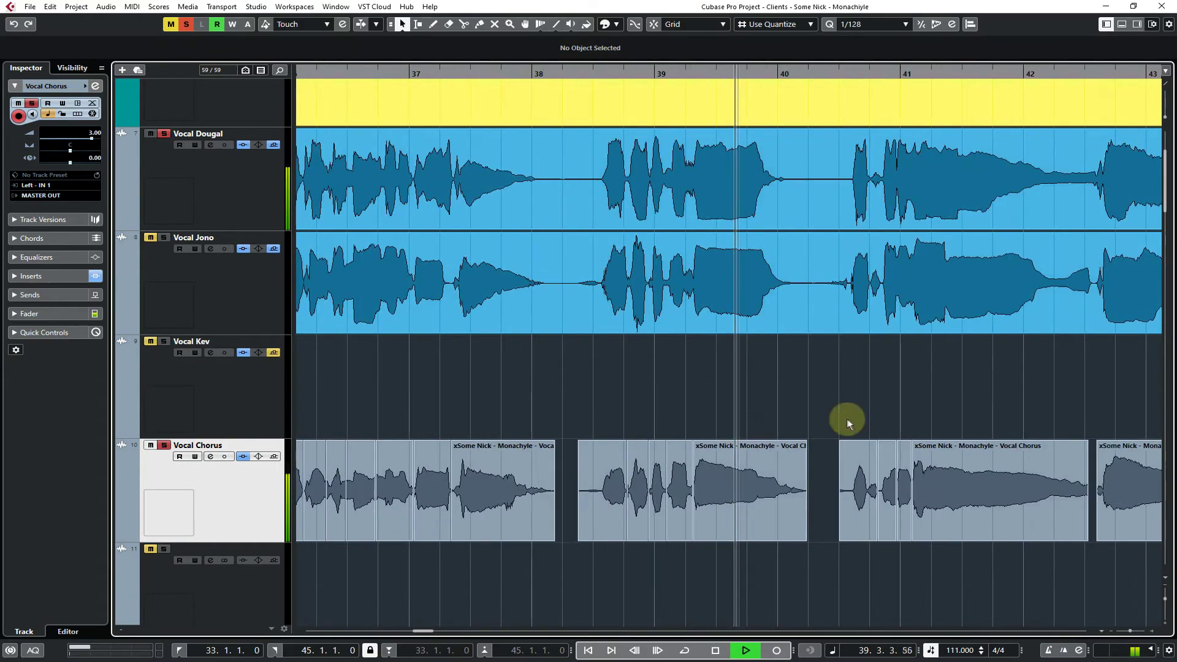
# Play the tail of the Vocal Chorus clip around bar 40 with the track 7 vocal soloed, checking how the endings line up
pyautogui.press('space')
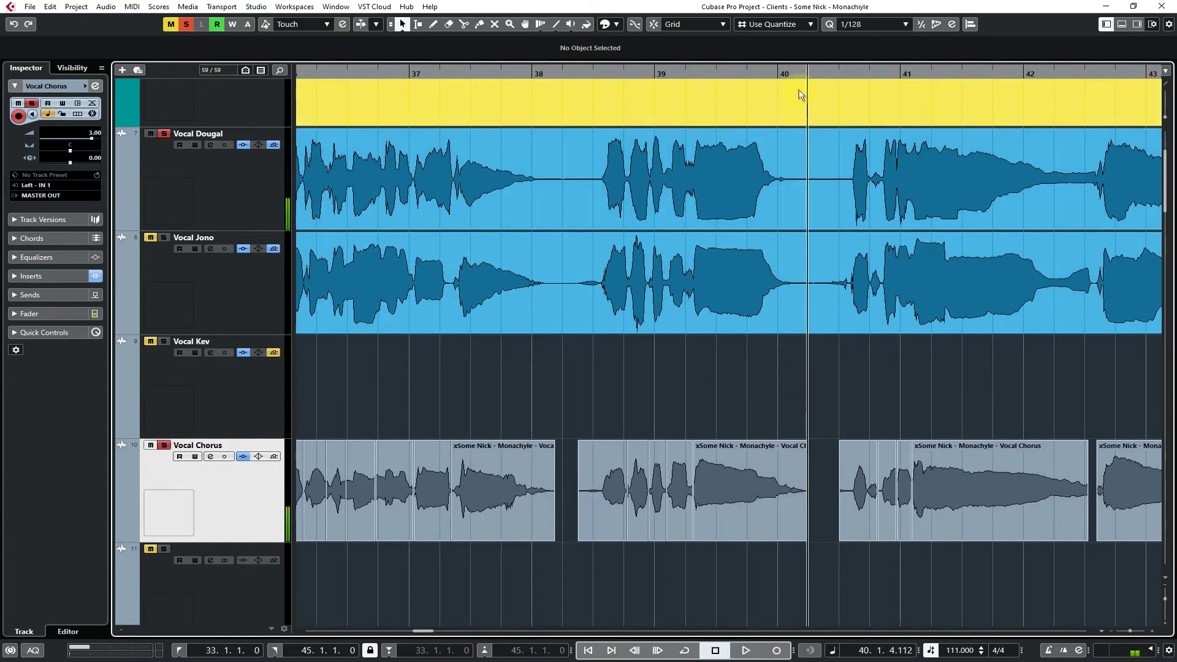
pyautogui.moveTo(790, 75); pyautogui.dragTo(789, 100)
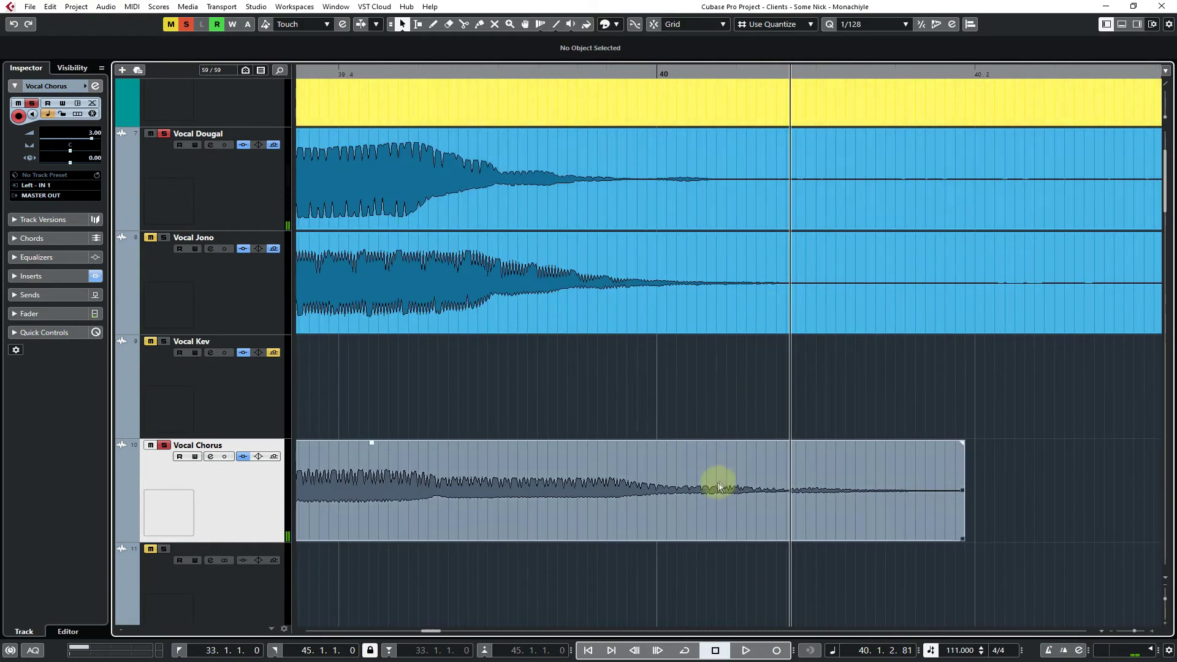
pyautogui.click(736, 487)
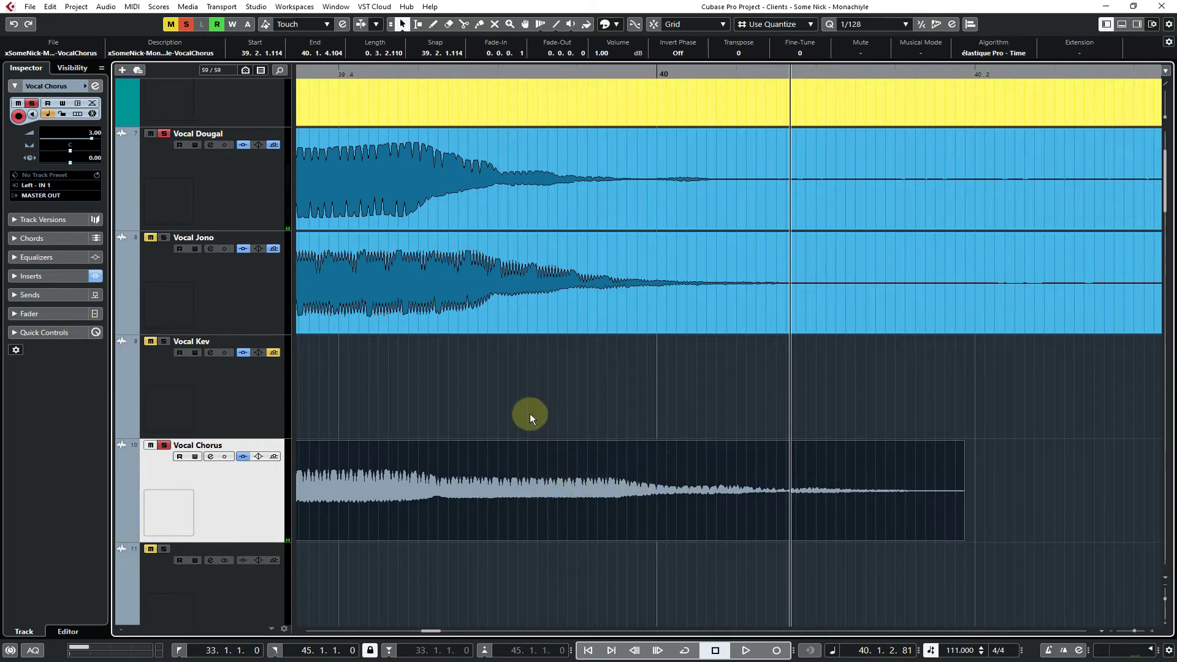
pyautogui.click(163, 134)
pyautogui.click(632, 475)
pyautogui.press('space')
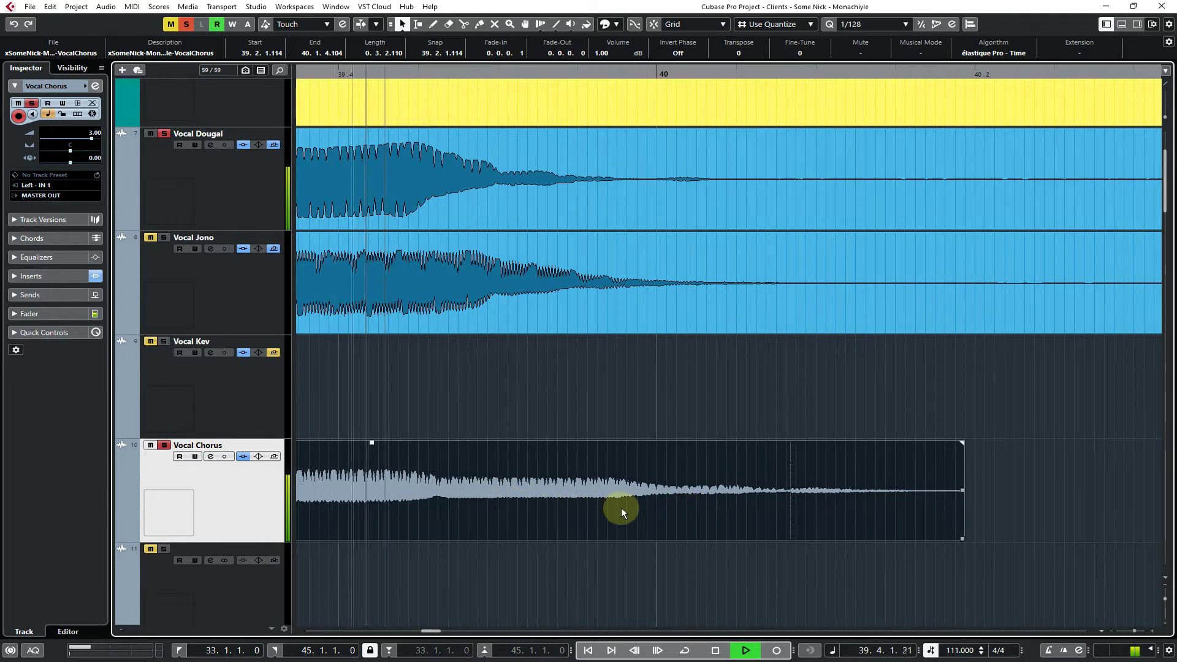
pyautogui.press('space')
# Split the Vocal Chorus clip at bar 40 and play the tail beyond the cut
pyautogui.press('3')
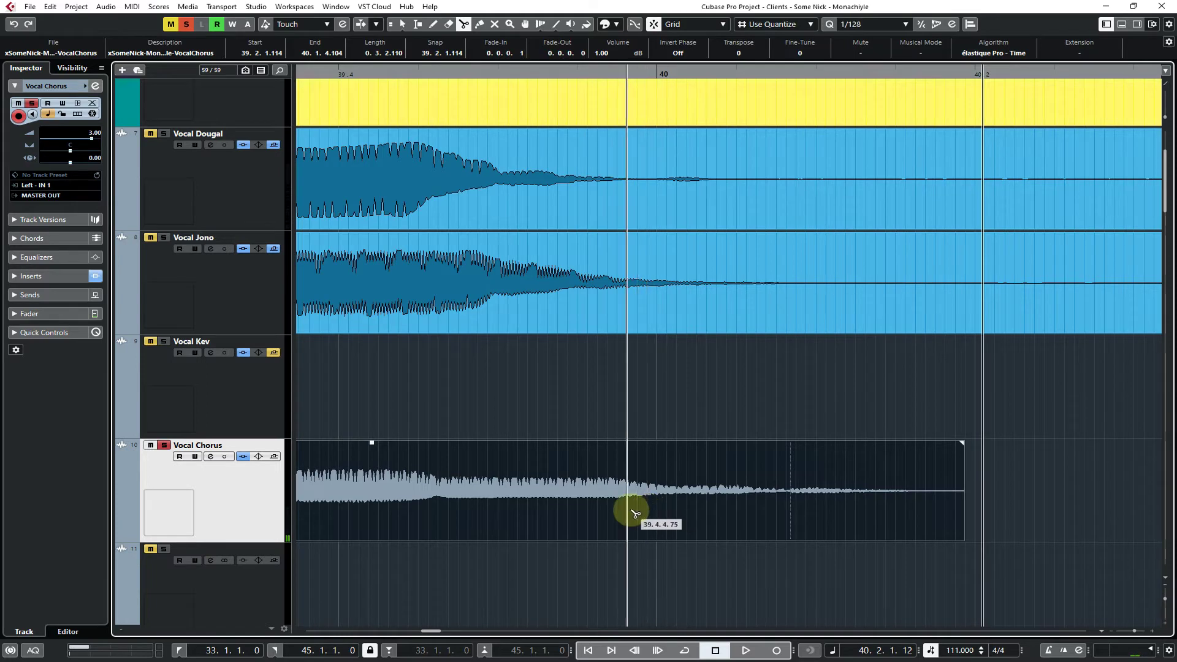
pyautogui.click(656, 508)
pyautogui.click(690, 570)
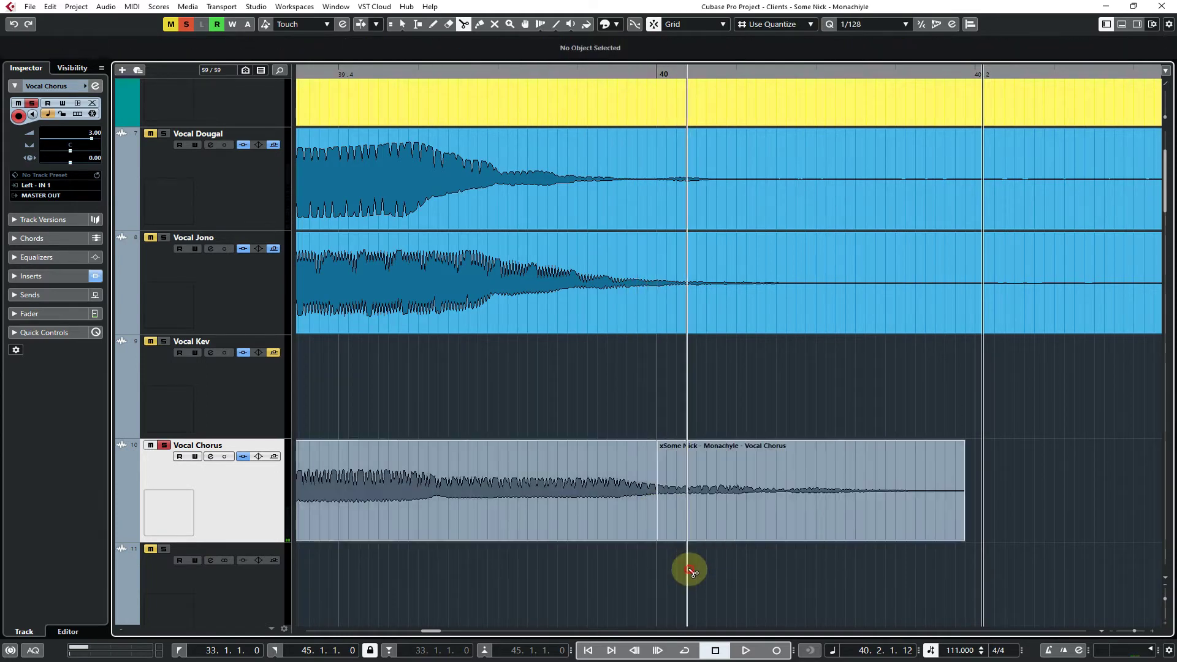
pyautogui.doubleClick(657, 75)
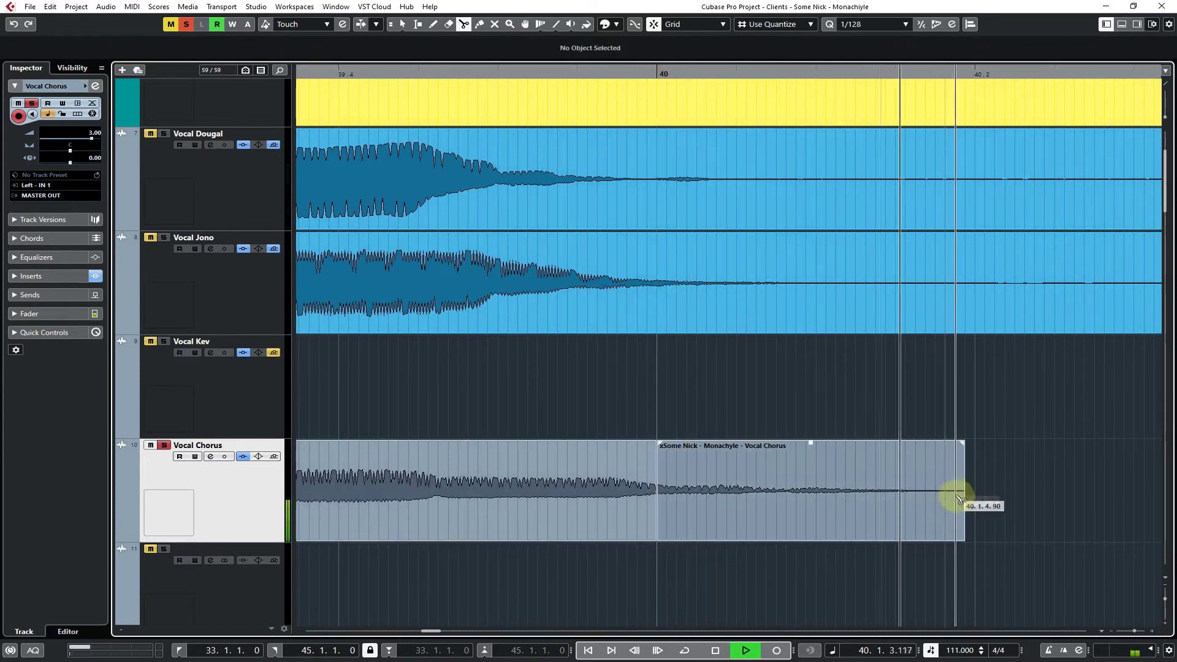
pyautogui.press('space')
pyautogui.click(795, 73)
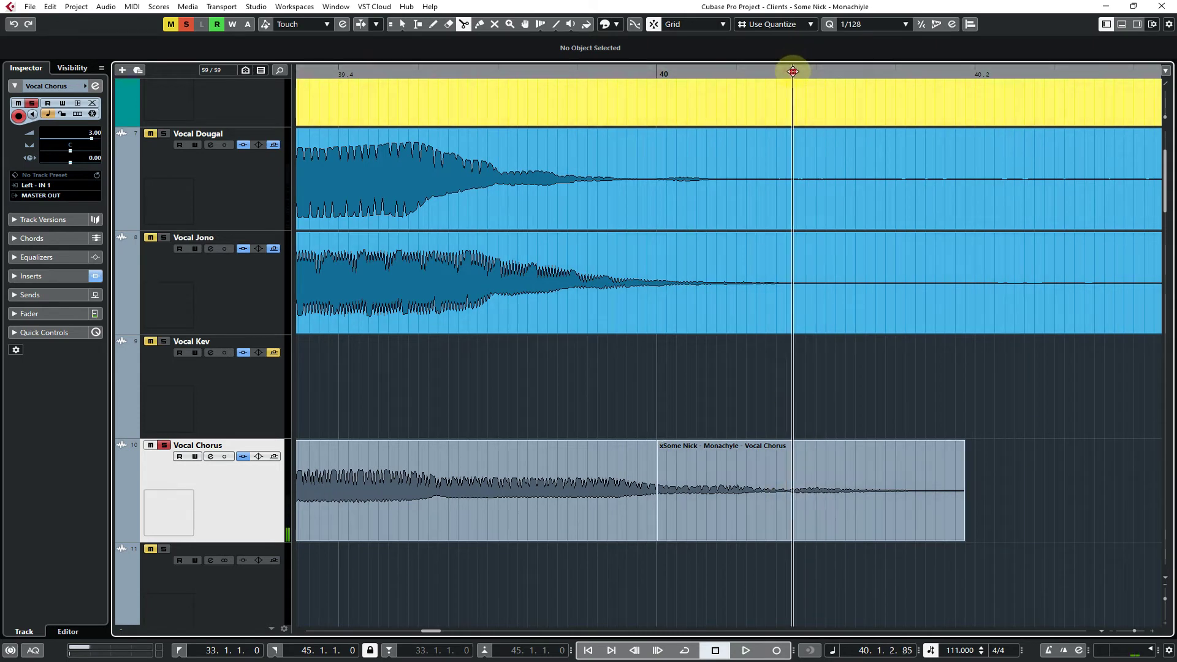
pyautogui.press('space')
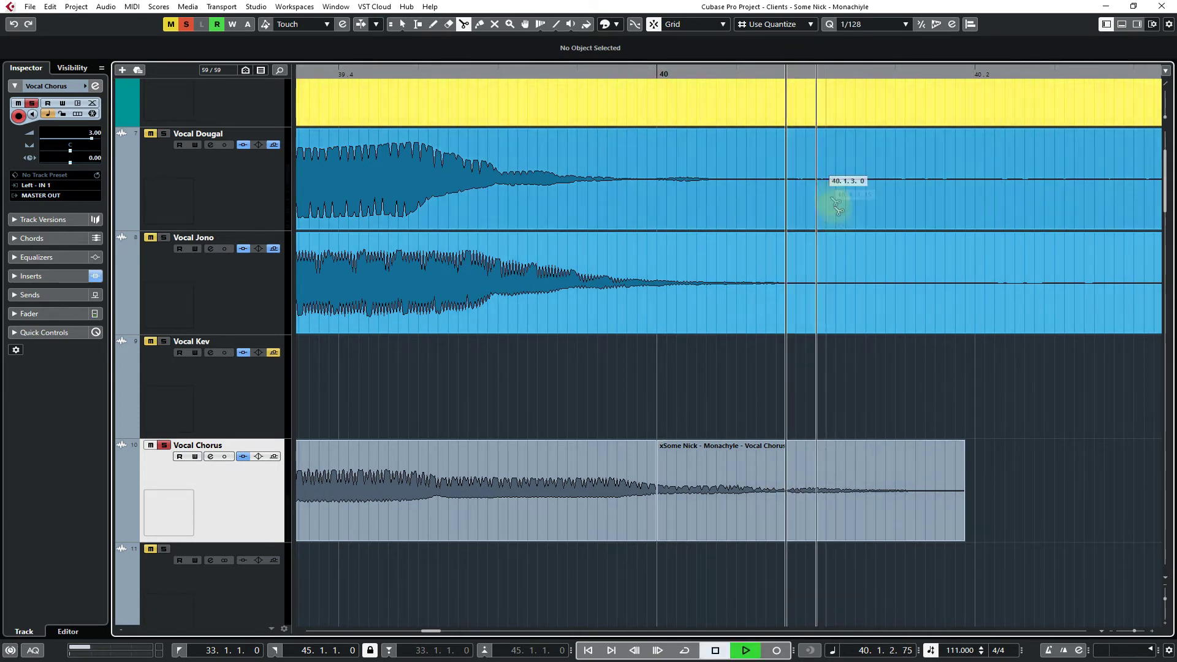
# Split the tail again at about 40.1.2.85 and delete the section between the two cuts
pyautogui.click(795, 507)
pyautogui.press('1')
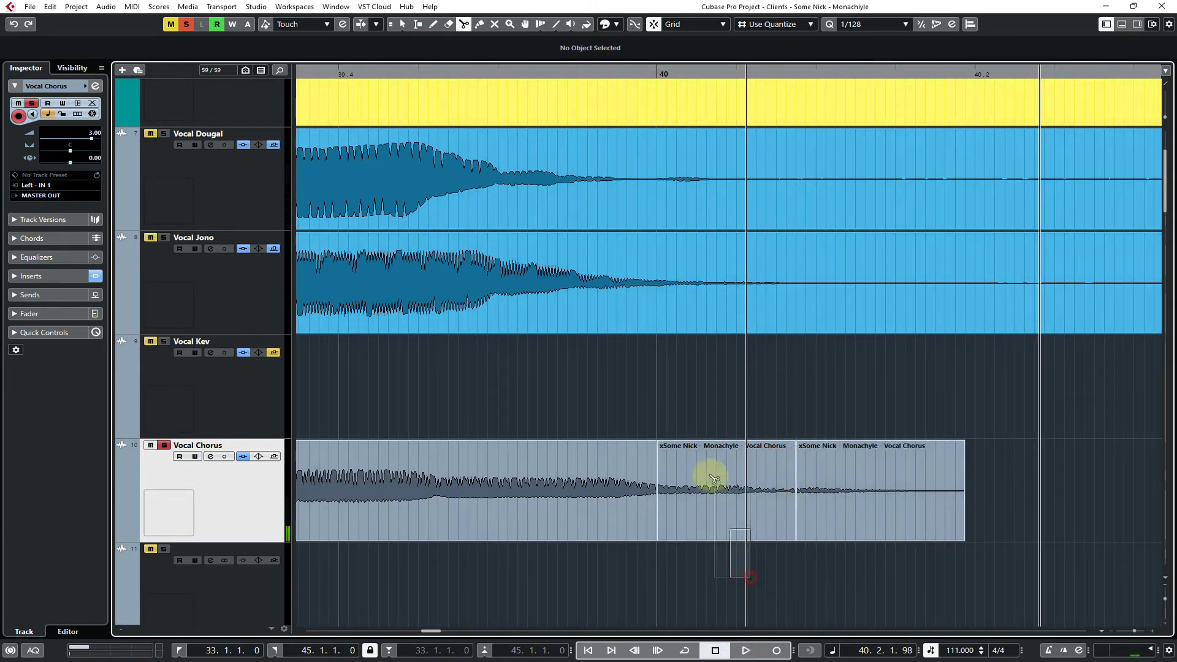
pyautogui.click(712, 476)
pyautogui.press('Delete')
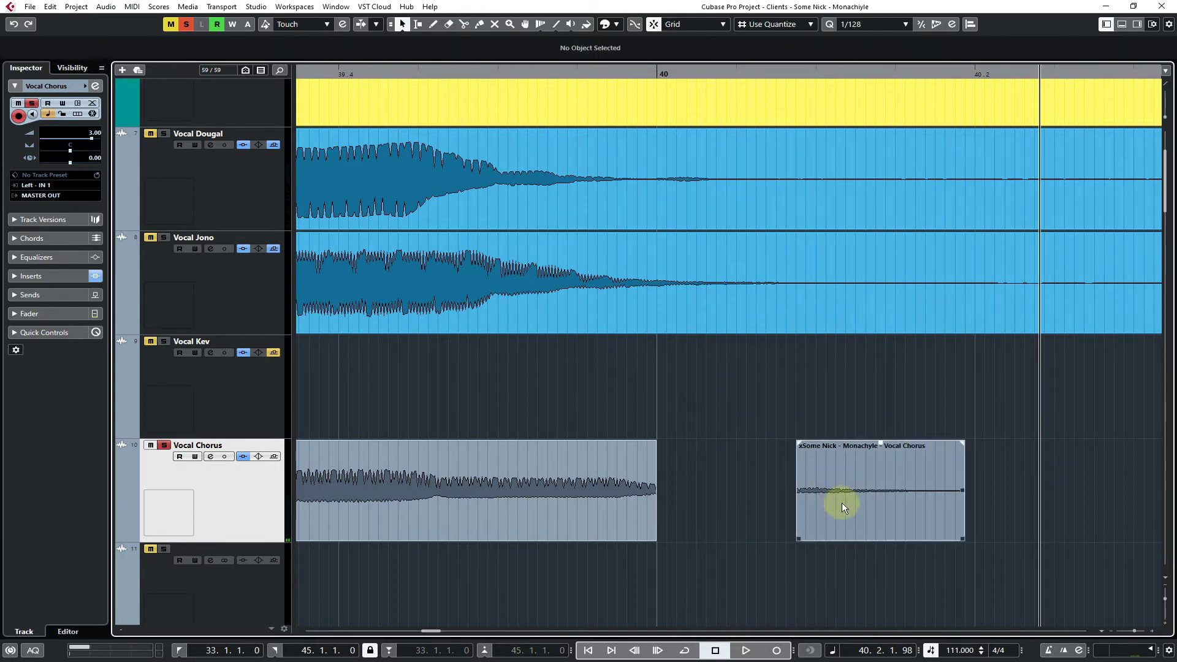
# Move the remaining tail clip earlier by way of track 9, so it overlaps the previous Vocal Chorus clip from 39.4.3.119
pyautogui.moveTo(841, 503); pyautogui.dragTo(638, 427)
pyautogui.moveTo(565, 71); pyautogui.dragTo(650, 29)
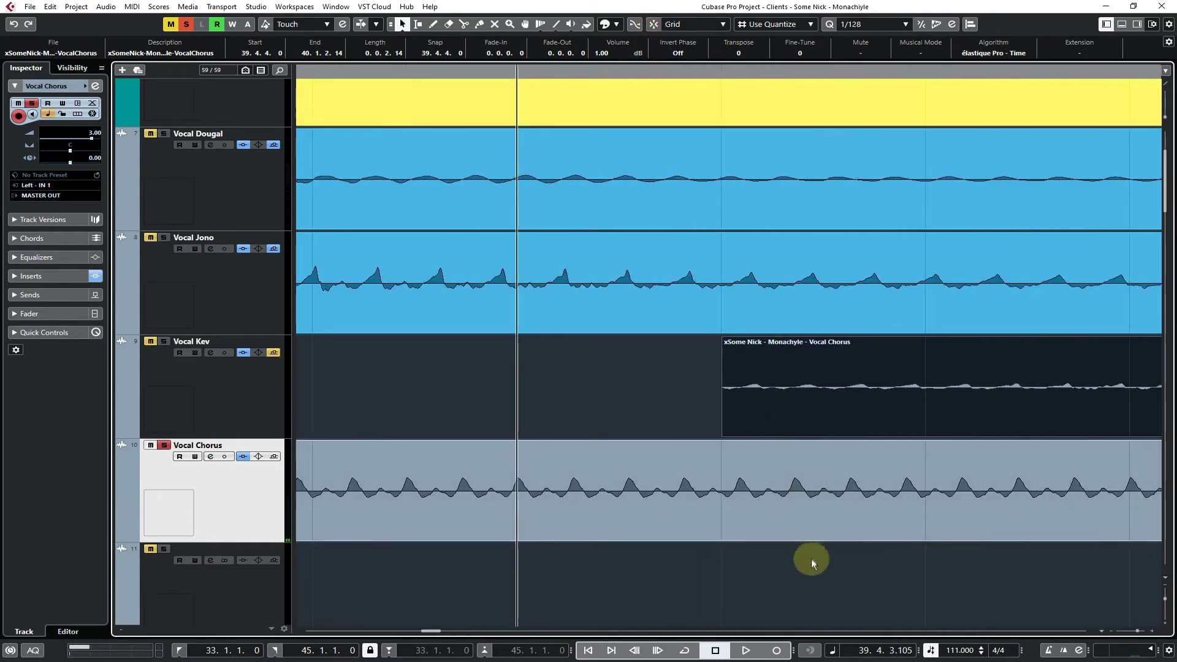
pyautogui.moveTo(924, 374); pyautogui.dragTo(924, 476)
# Shift the tail clip to start at 39.4.3.75 and crossfade it with the previous clip, which is trimmed to end at 39.4.4.0
pyautogui.press('g')
pyautogui.press('g')
pyautogui.press('g')
pyautogui.press('g')
pyautogui.press('g')
pyautogui.press('g')
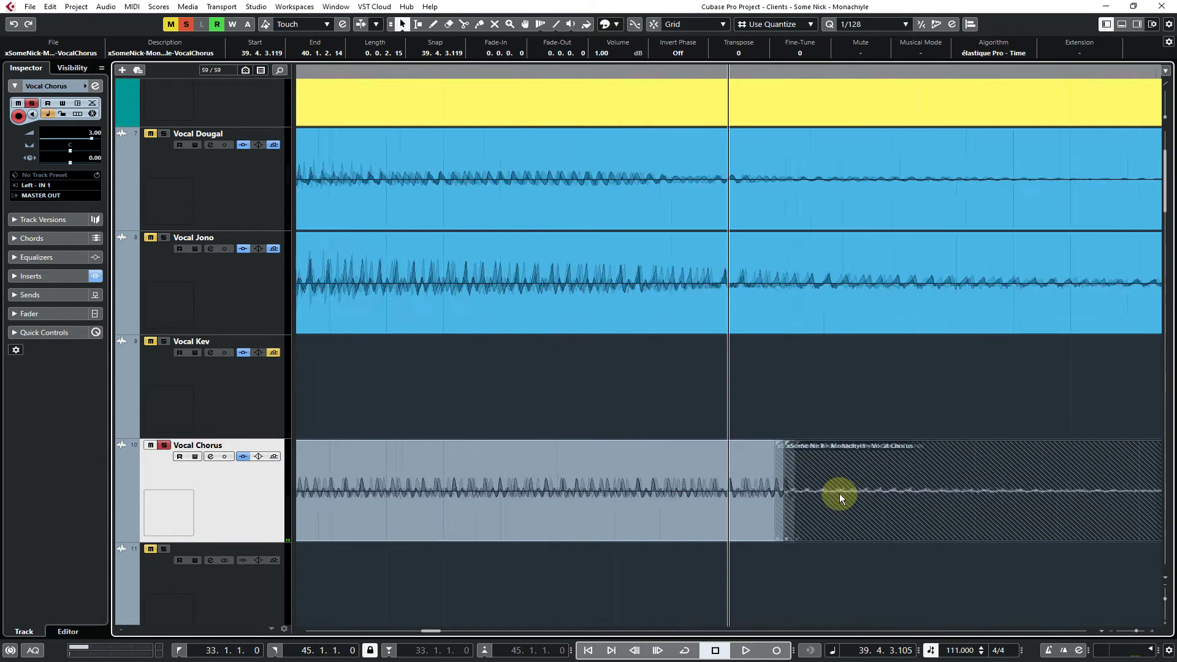
pyautogui.press('g')
pyautogui.press('g')
pyautogui.press('g')
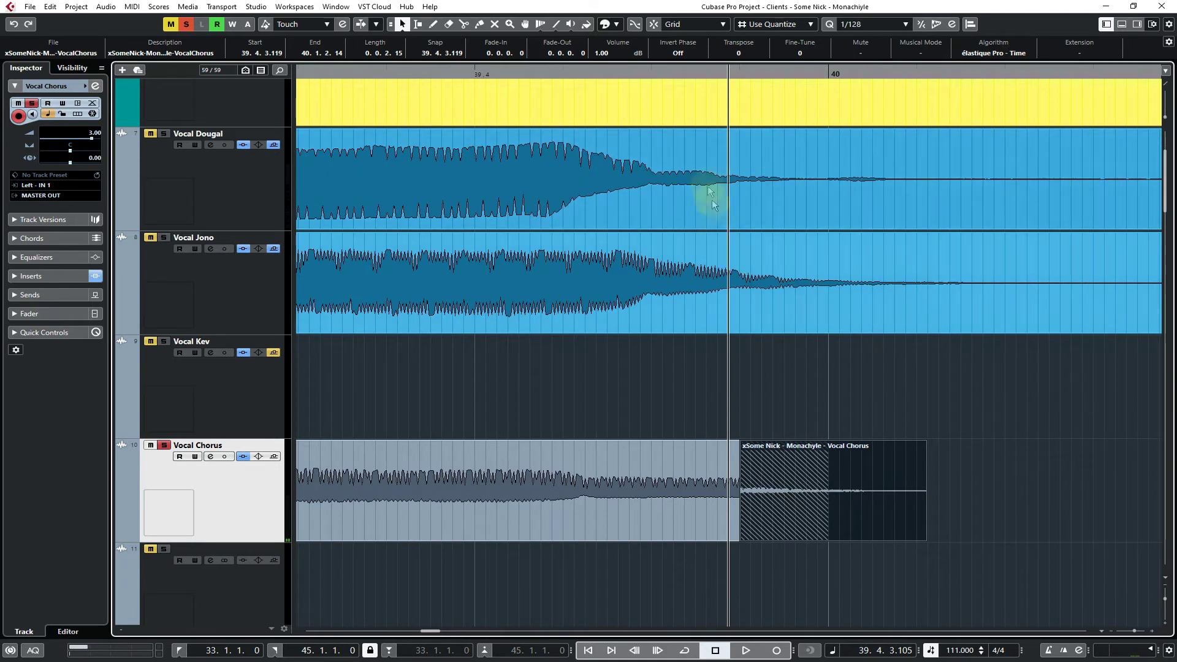
pyautogui.click(712, 182)
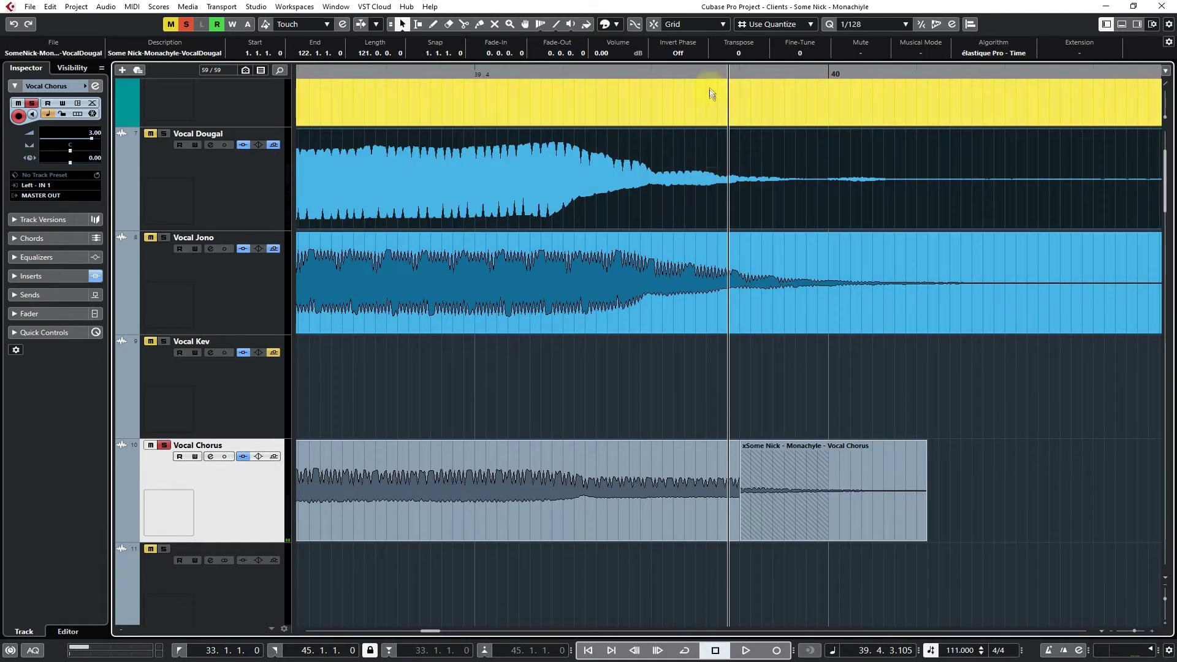
pyautogui.click(708, 72)
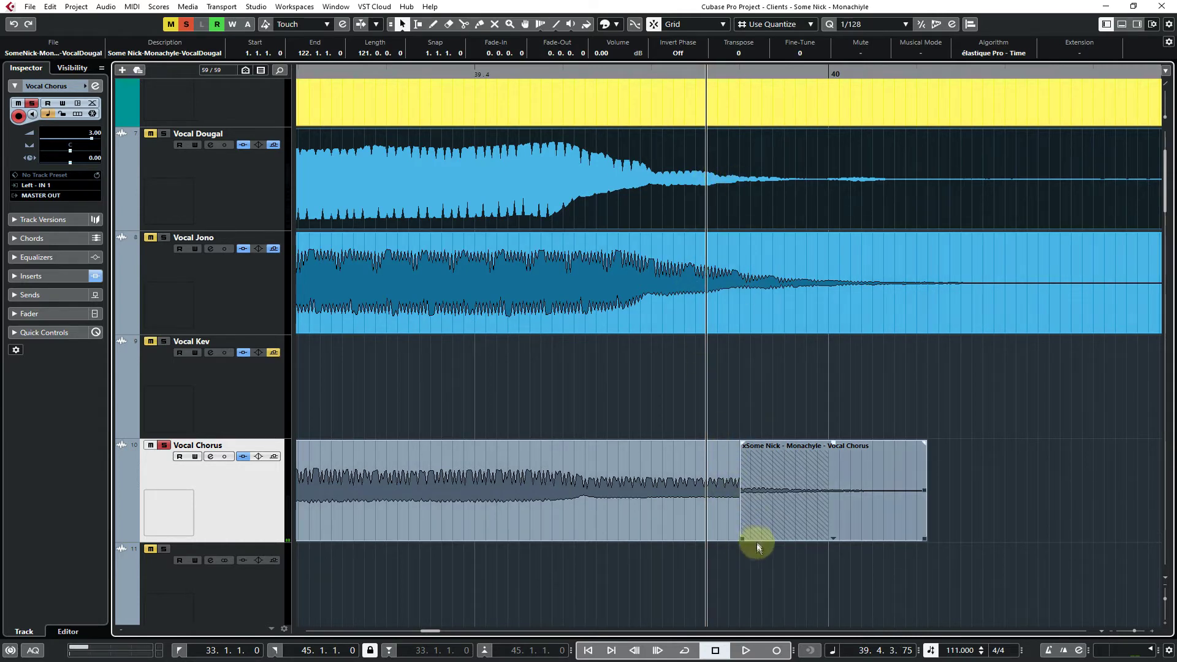
pyautogui.moveTo(742, 538); pyautogui.dragTo(711, 535)
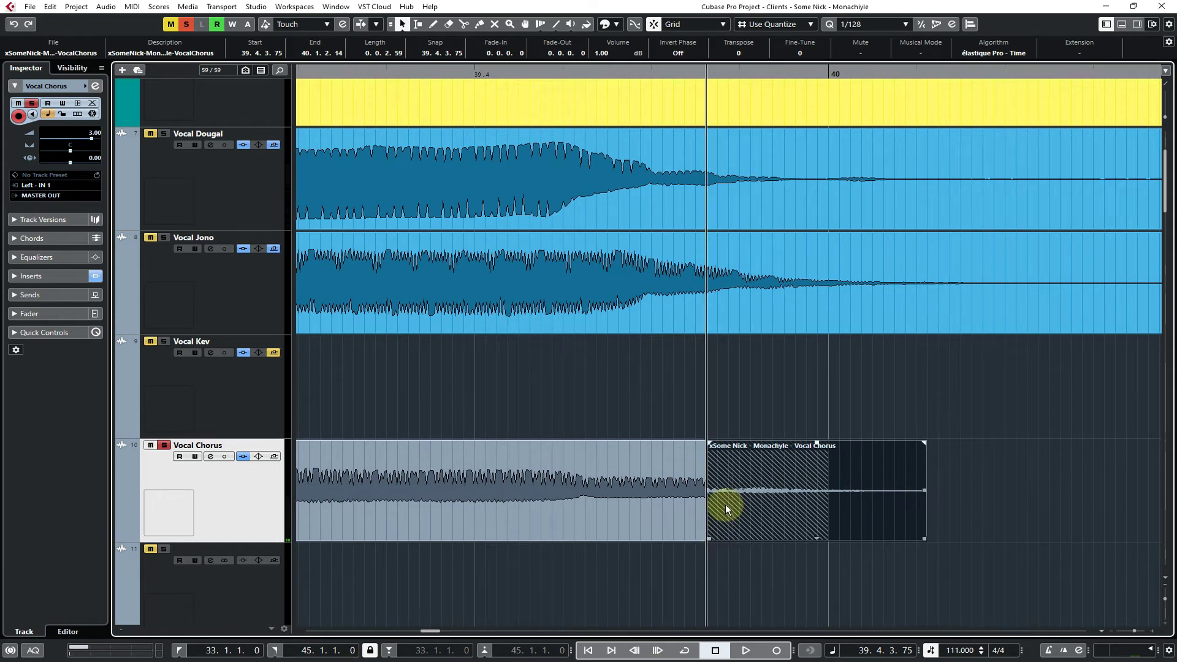
pyautogui.hotkey('ctrl', 'z')
pyautogui.click(757, 558)
pyautogui.moveTo(763, 528); pyautogui.dragTo(737, 543)
pyautogui.click(701, 573)
pyautogui.moveTo(689, 577); pyautogui.dragTo(749, 514)
pyautogui.press('x')
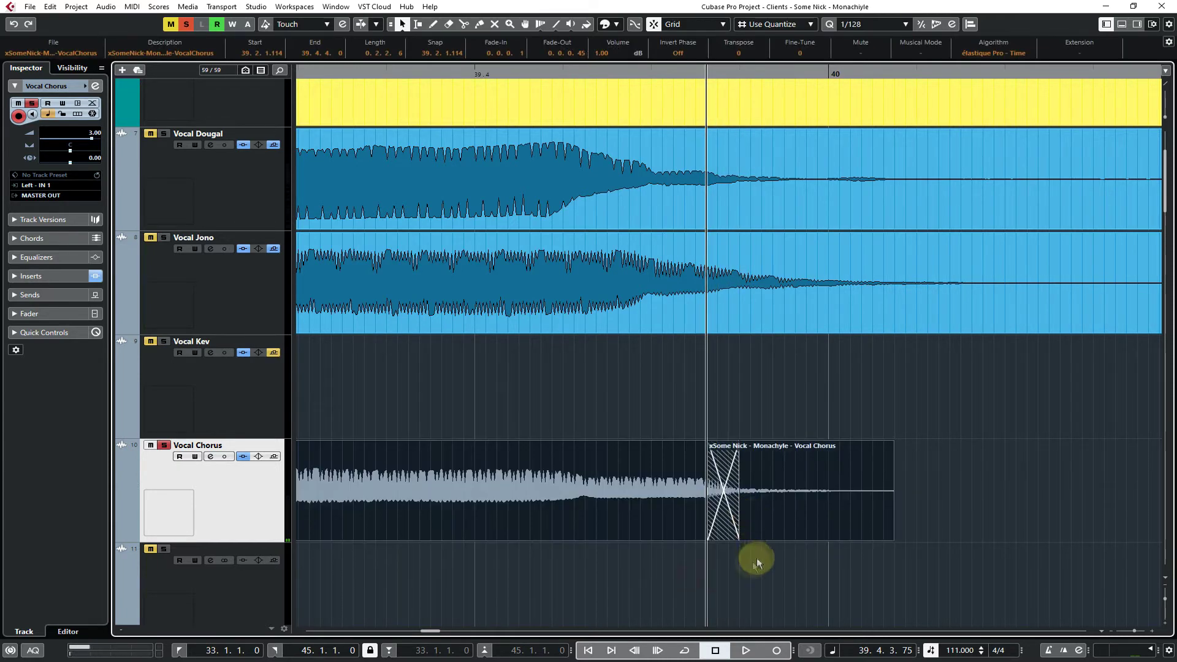
# Play Vocal Chorus through the new crossfade before bar 40
pyautogui.click(743, 565)
pyautogui.press('space')
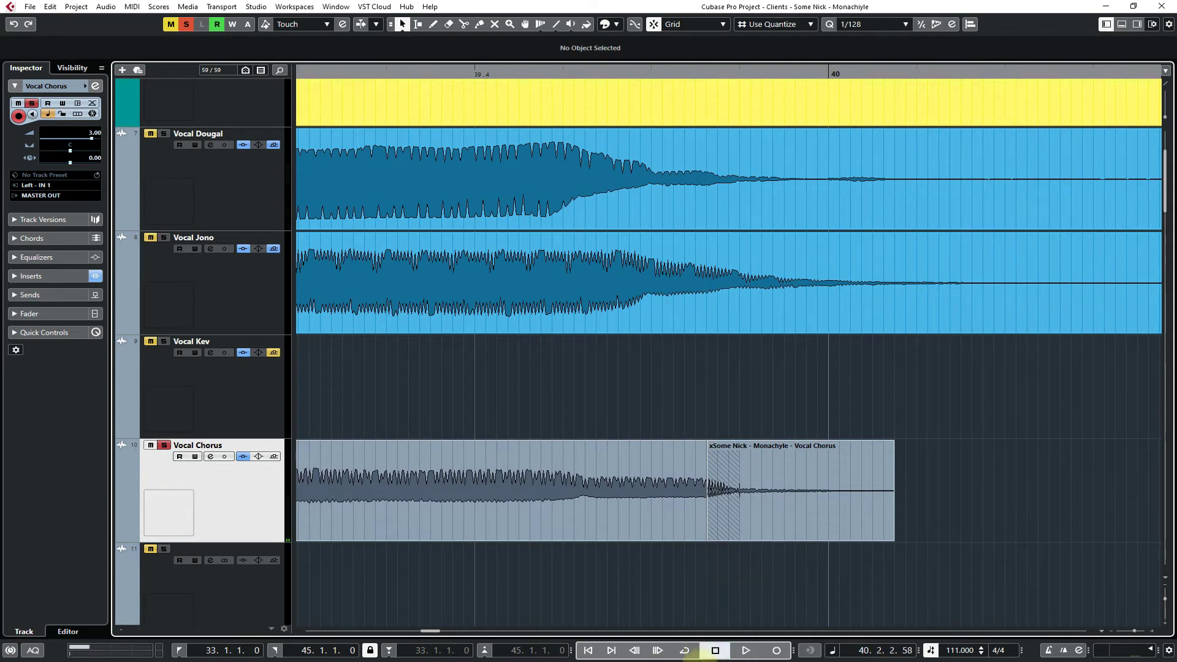
pyautogui.click(714, 650)
pyautogui.click(634, 651)
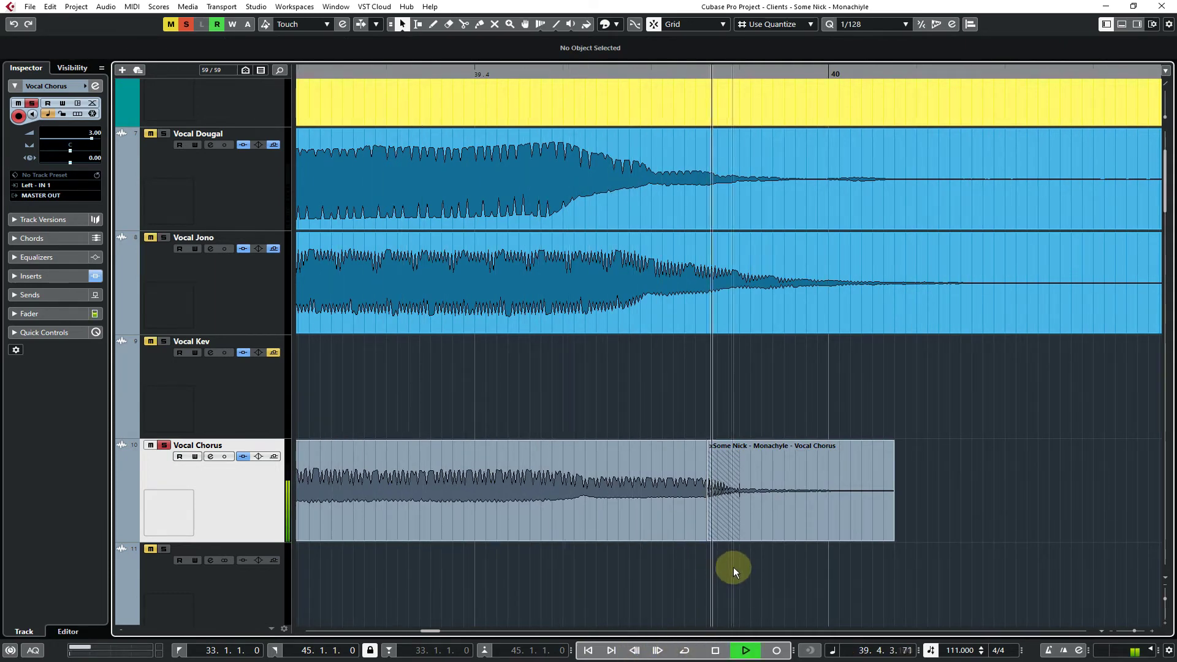
pyautogui.press('space')
# Extend the end of the crossfaded tail clip to 40.2.1.15 and play through the extended tail
pyautogui.click(786, 509)
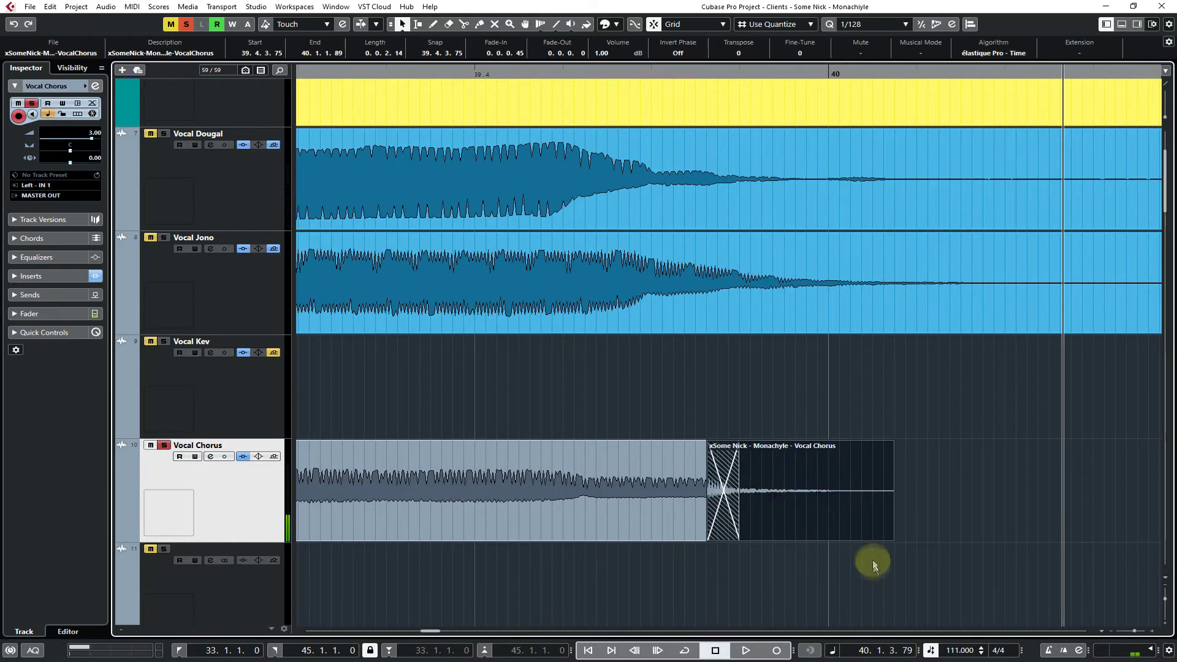
pyautogui.click(924, 497)
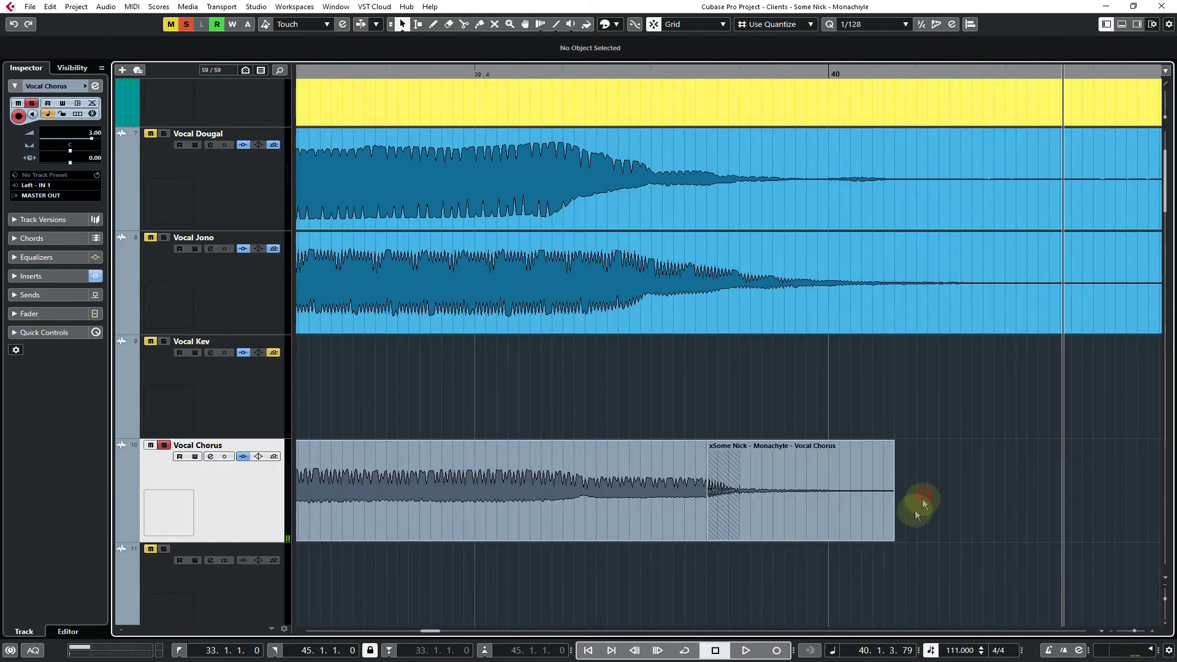
pyautogui.moveTo(893, 541)
pyautogui.mouseDown()
pyautogui.moveTo(1164, 539)
pyautogui.moveTo(912, 536)
pyautogui.mouseUp()
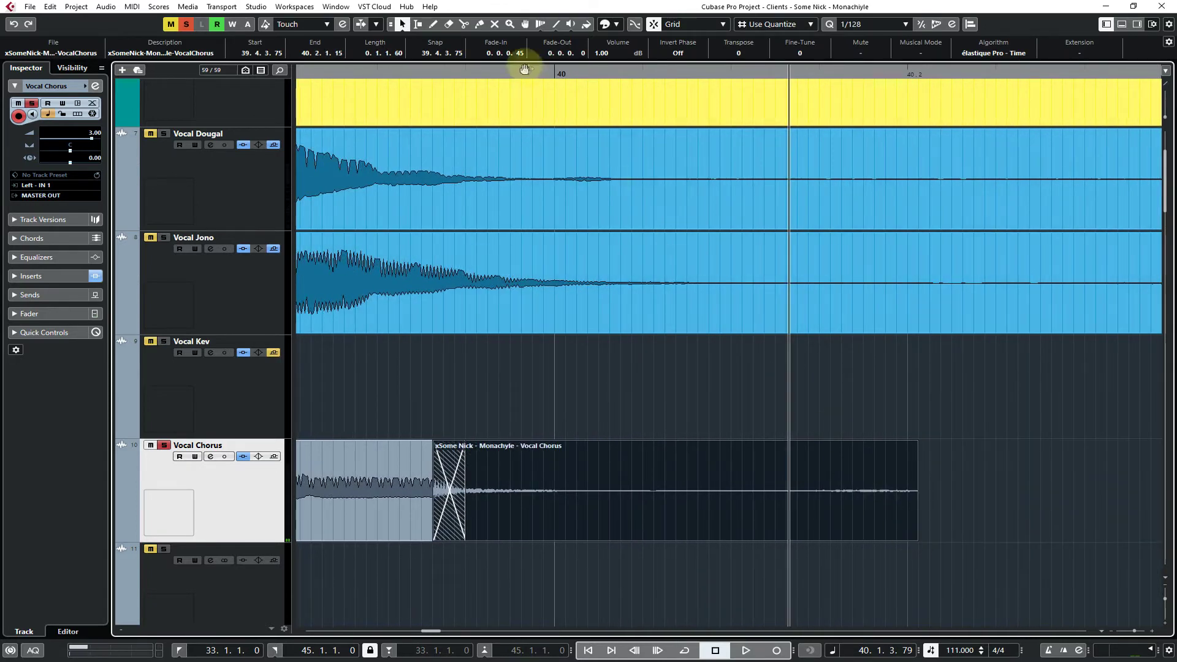
pyautogui.click(434, 72)
pyautogui.press('space')
# Cut the extended tail clip at 40.1.2.15 and delete the part after the cut
pyautogui.click(677, 496)
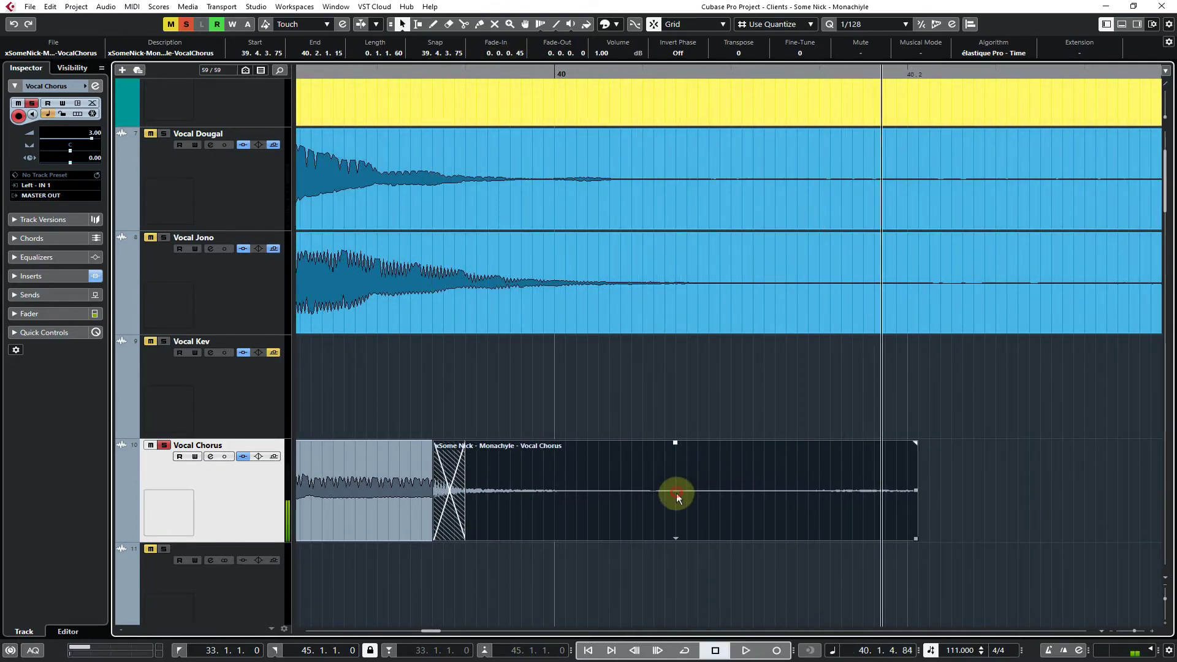
pyautogui.press('3')
pyautogui.click(656, 517)
pyautogui.moveTo(683, 568); pyautogui.dragTo(708, 494)
pyautogui.press('Delete')
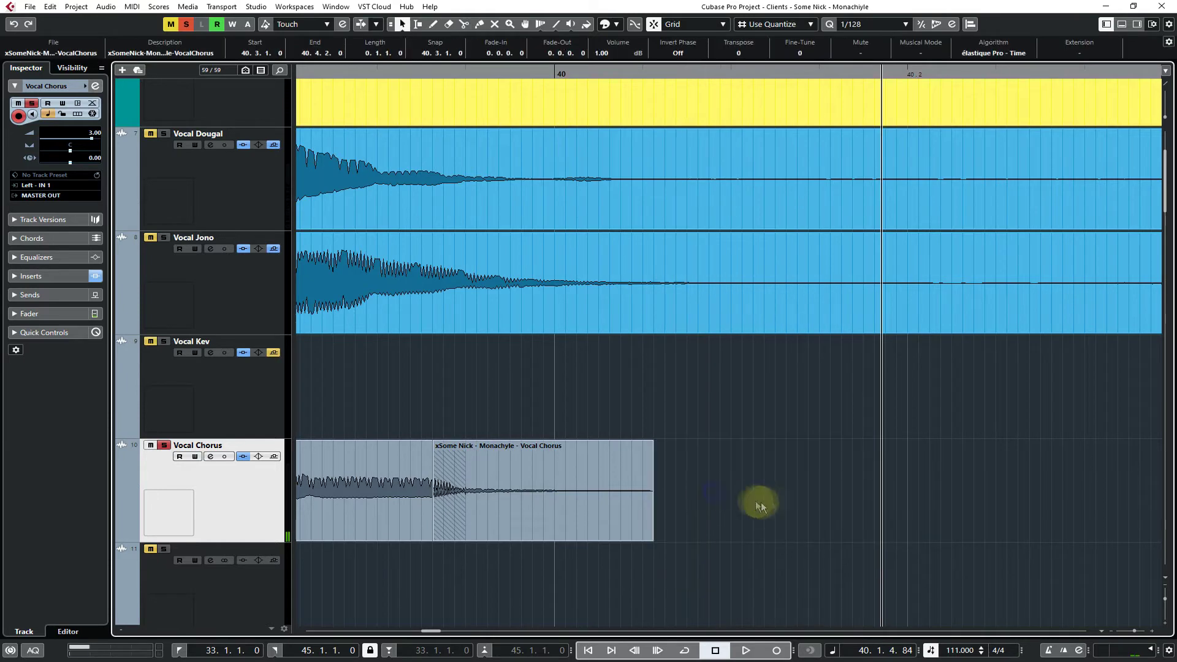
# Add a fade-out of 0.0.0.90 to the tail clip after bar 40
pyautogui.click(629, 490)
pyautogui.press('x')
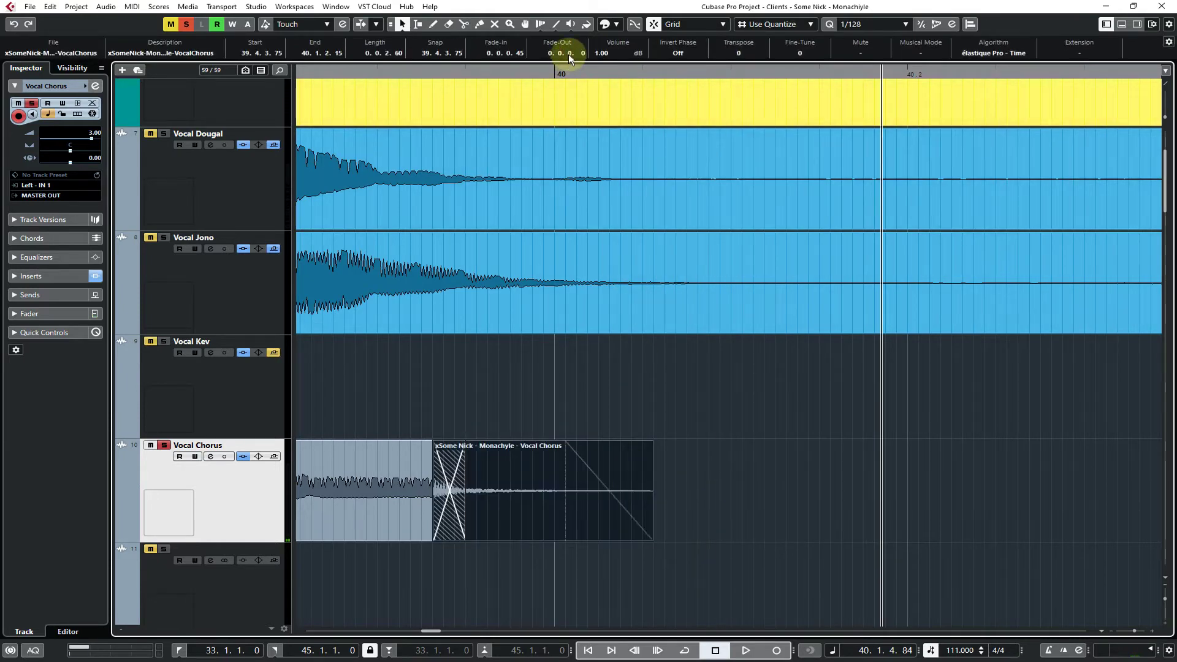
pyautogui.scroll(1, 568, 54)
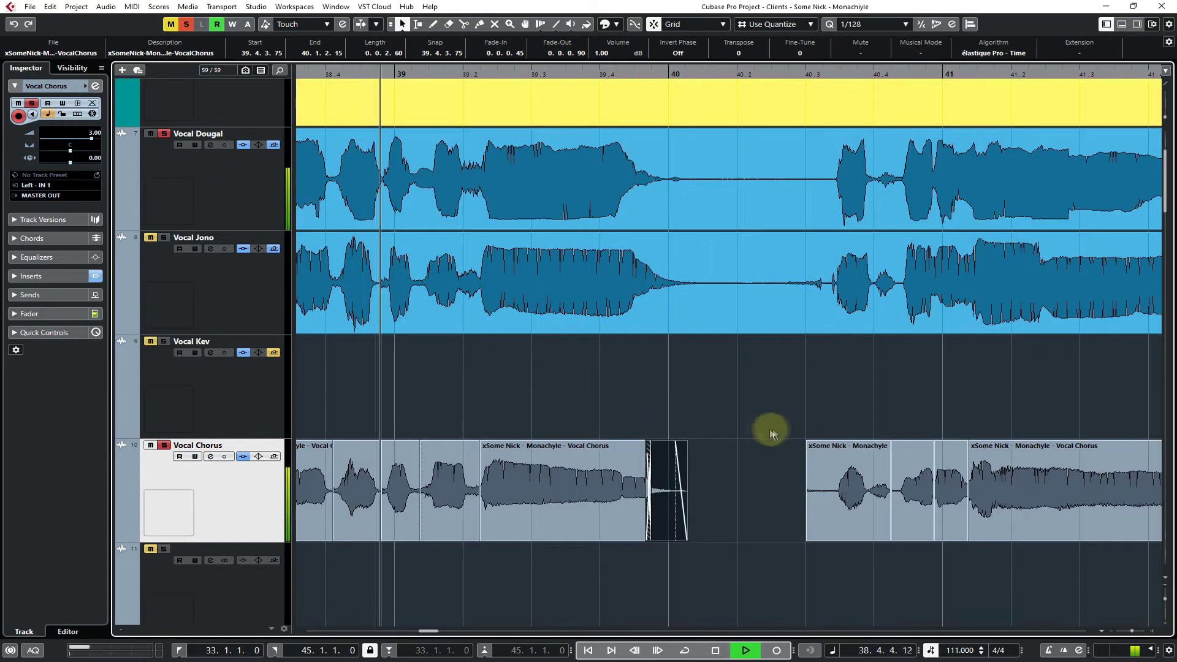
pyautogui.click(735, 399)
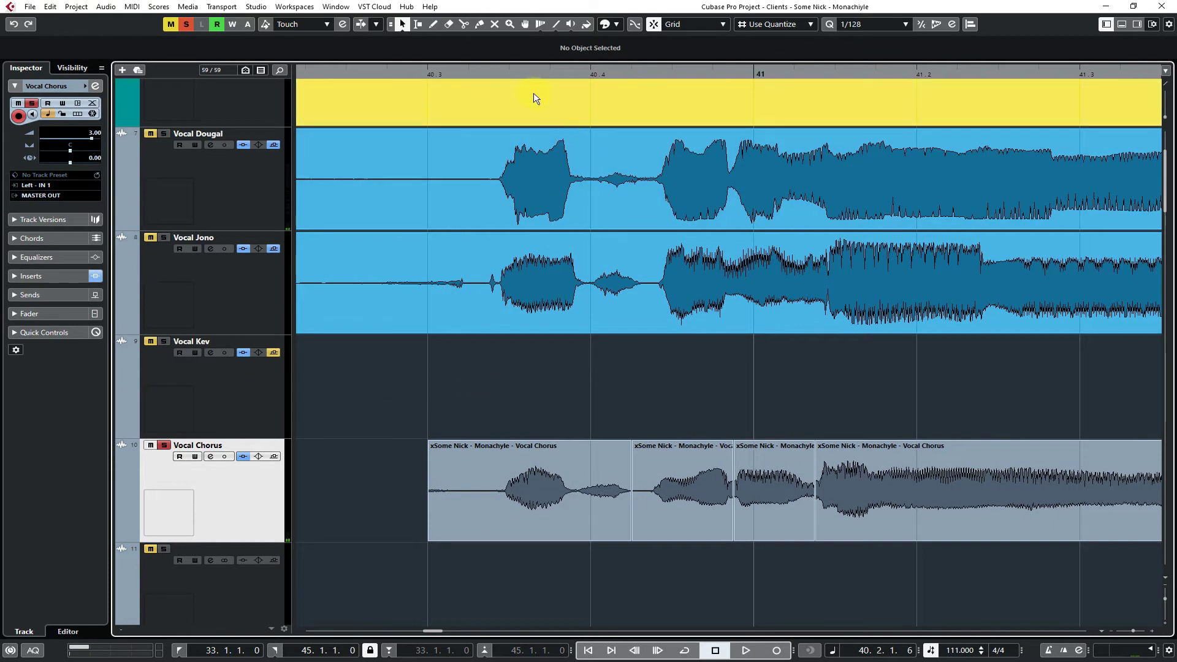
# Shift the Vocal Chorus clip at beat 40.3 slightly later, overlapping the next clip, to align its first word with the track 7 vocal
pyautogui.moveTo(517, 68); pyautogui.dragTo(508, 91)
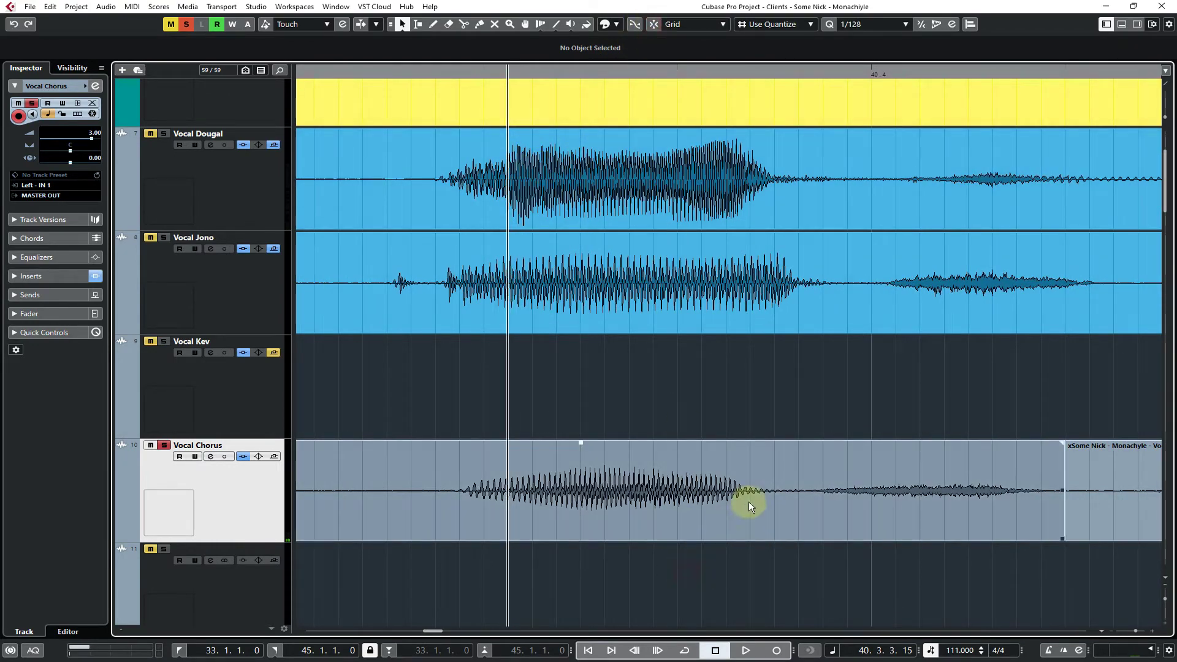
pyautogui.moveTo(740, 512); pyautogui.dragTo(668, 465)
pyautogui.moveTo(402, 393); pyautogui.dragTo(586, 418)
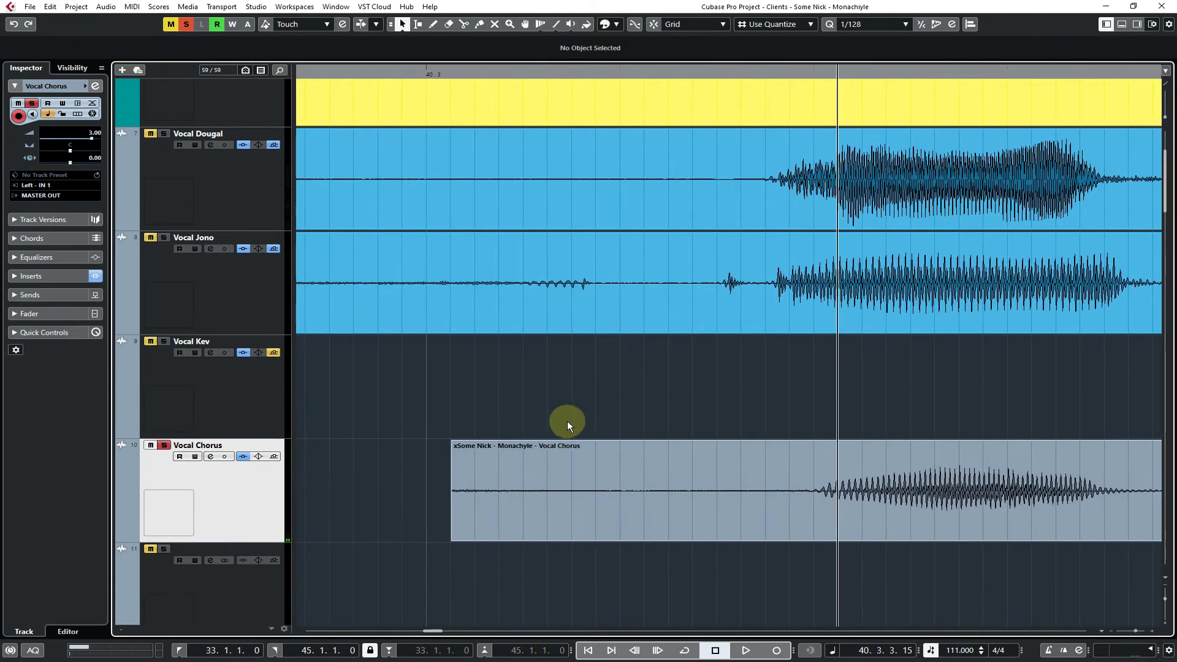
pyautogui.press('g')
pyautogui.press('g')
pyautogui.press('g')
pyautogui.press('g')
pyautogui.press('g')
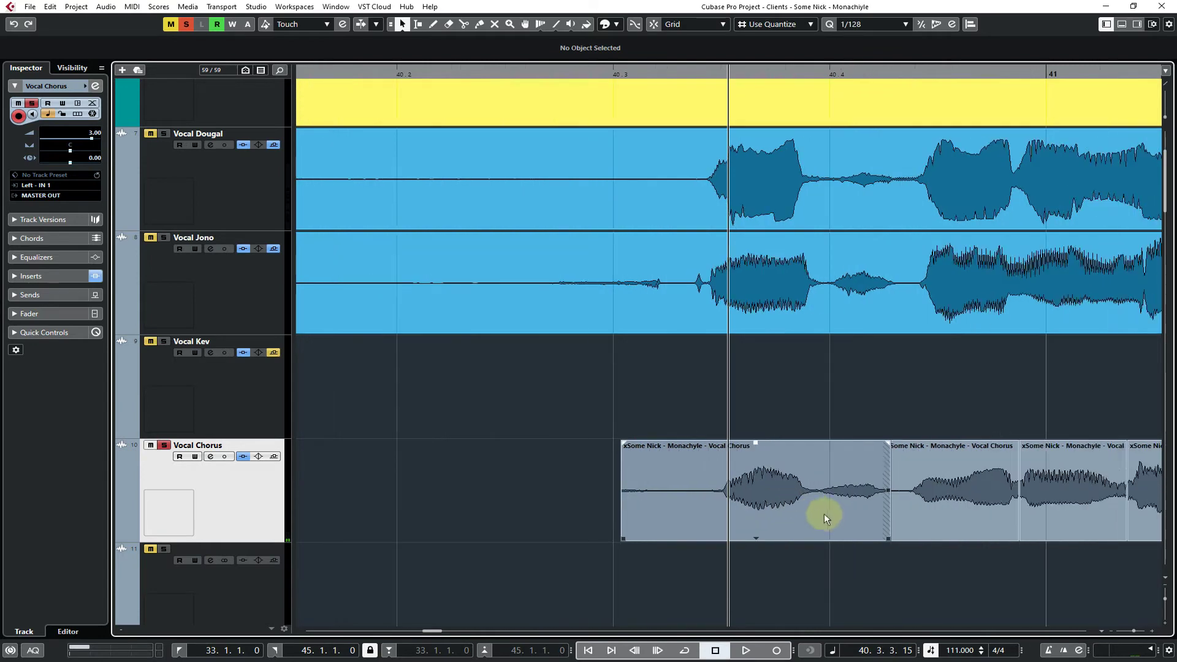
pyautogui.moveTo(835, 520); pyautogui.dragTo(808, 507)
pyautogui.click(809, 392)
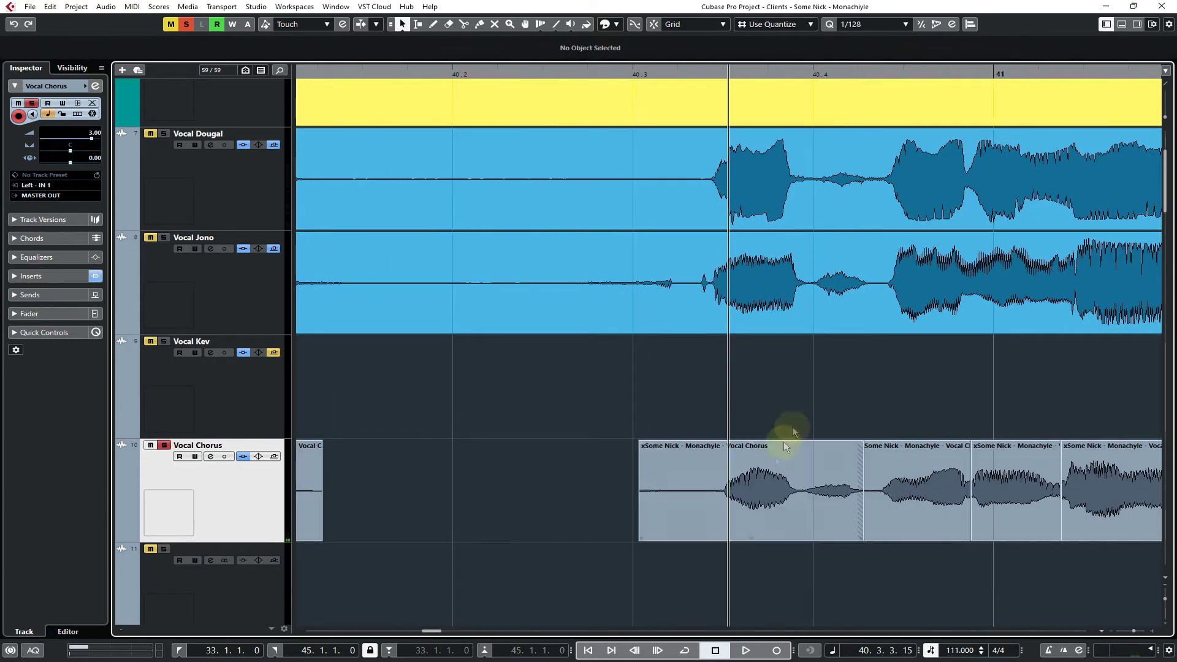
# Extend the start of the shifted clip back to 40.2.2.30 with a 0.1.0.0 fade-in, and start playing the phrase
pyautogui.moveTo(640, 538); pyautogui.dragTo(501, 531)
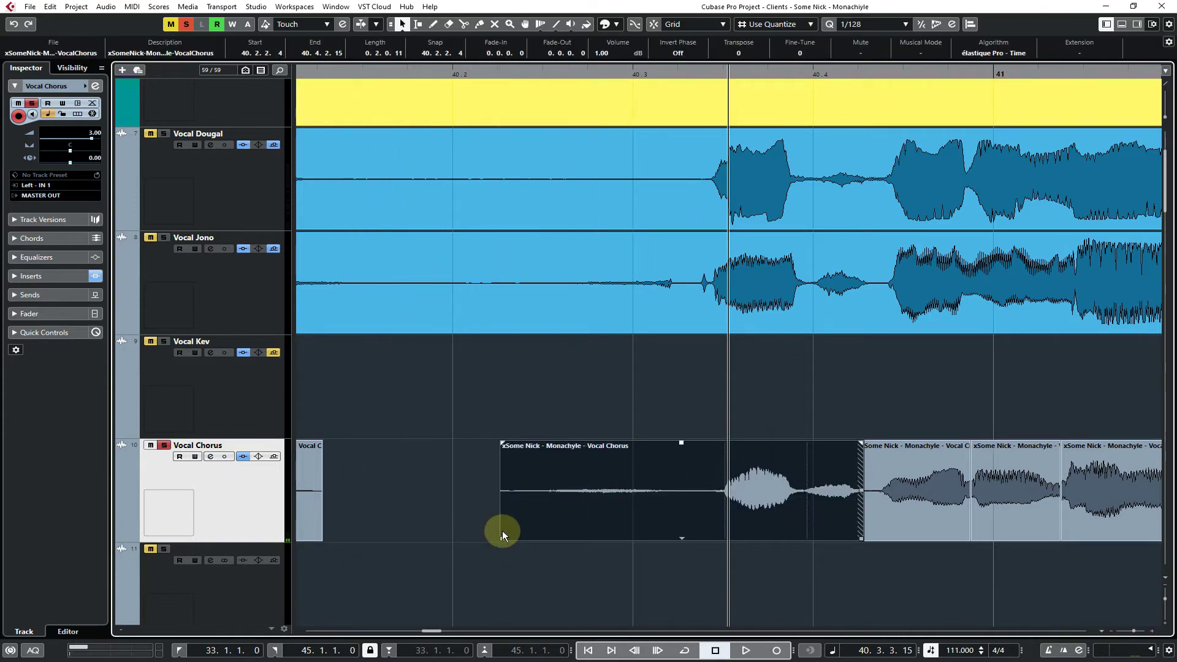
pyautogui.press('j')
pyautogui.moveTo(768, 73); pyautogui.dragTo(769, 84)
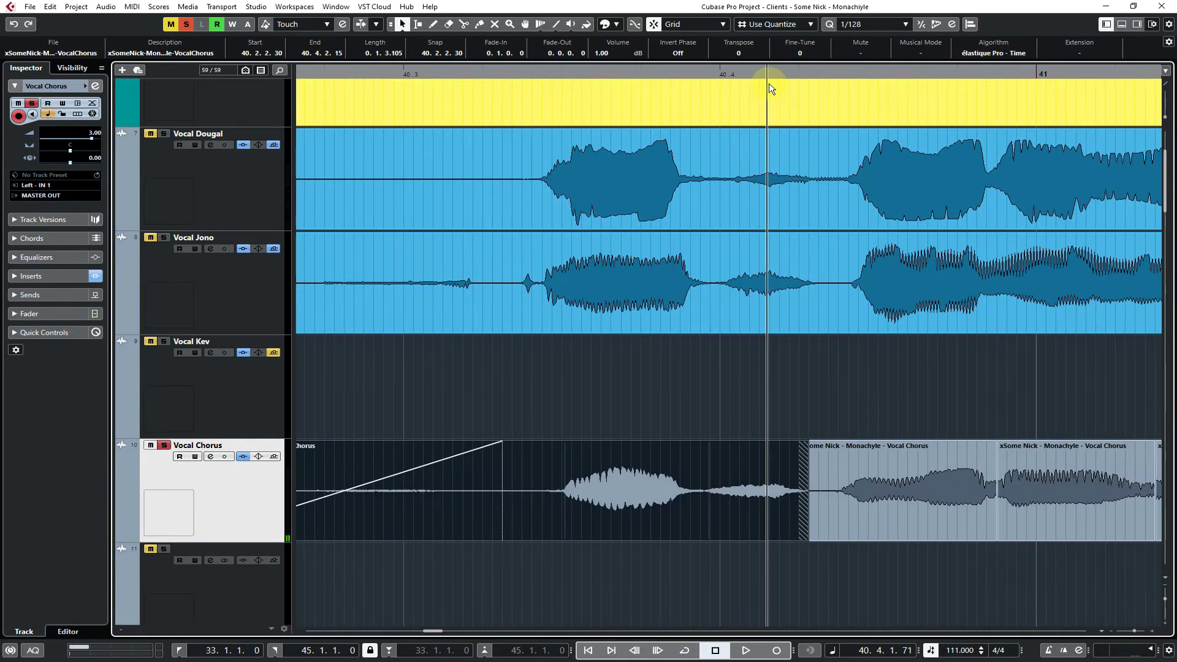
pyautogui.press('space')
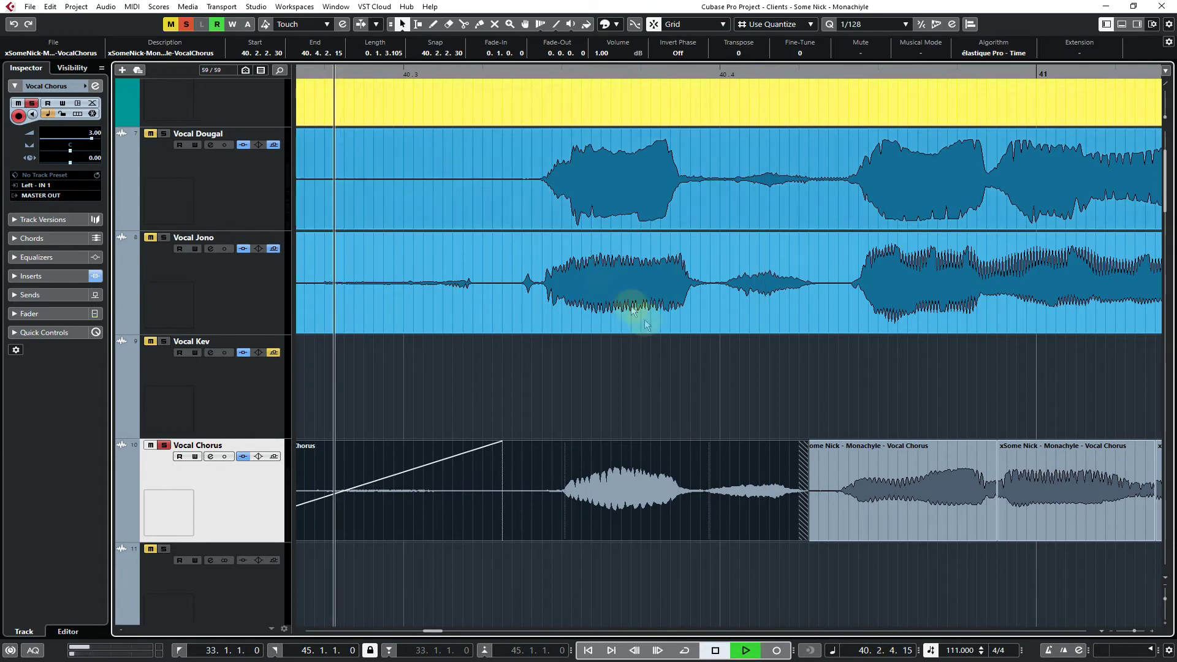
# Cut the Vocal Chorus clip after its first word at 40.3.4.90 and shift the part after the cut to beat 40.4
pyautogui.press('space')
pyautogui.click(669, 384)
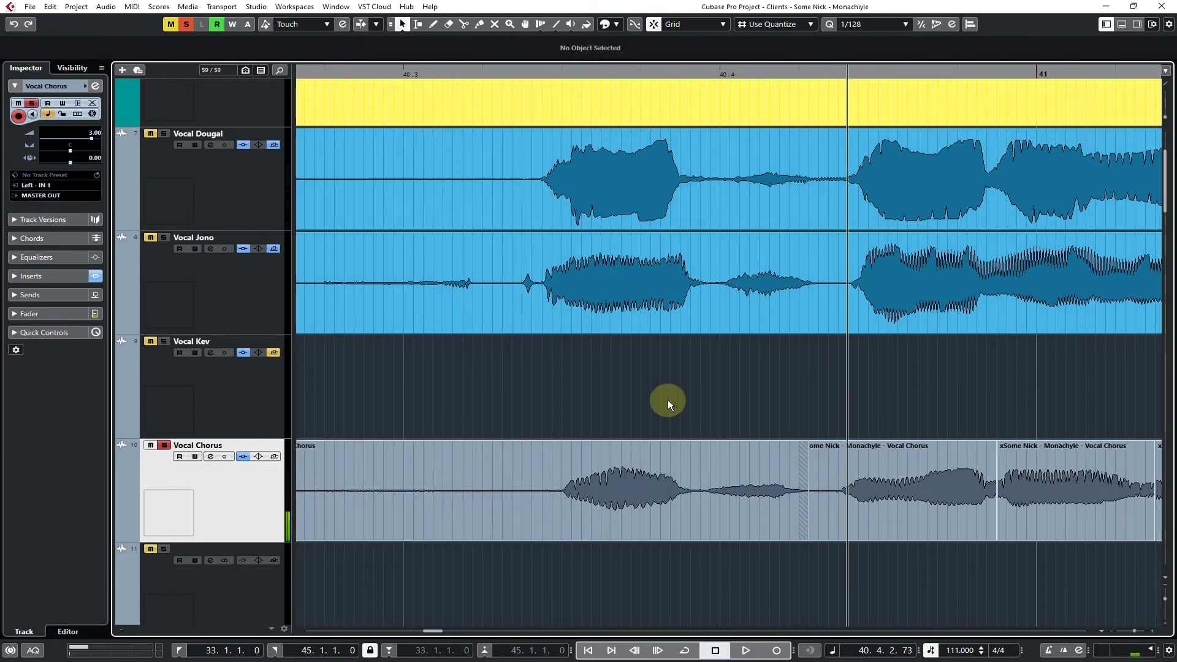
pyautogui.click(724, 527)
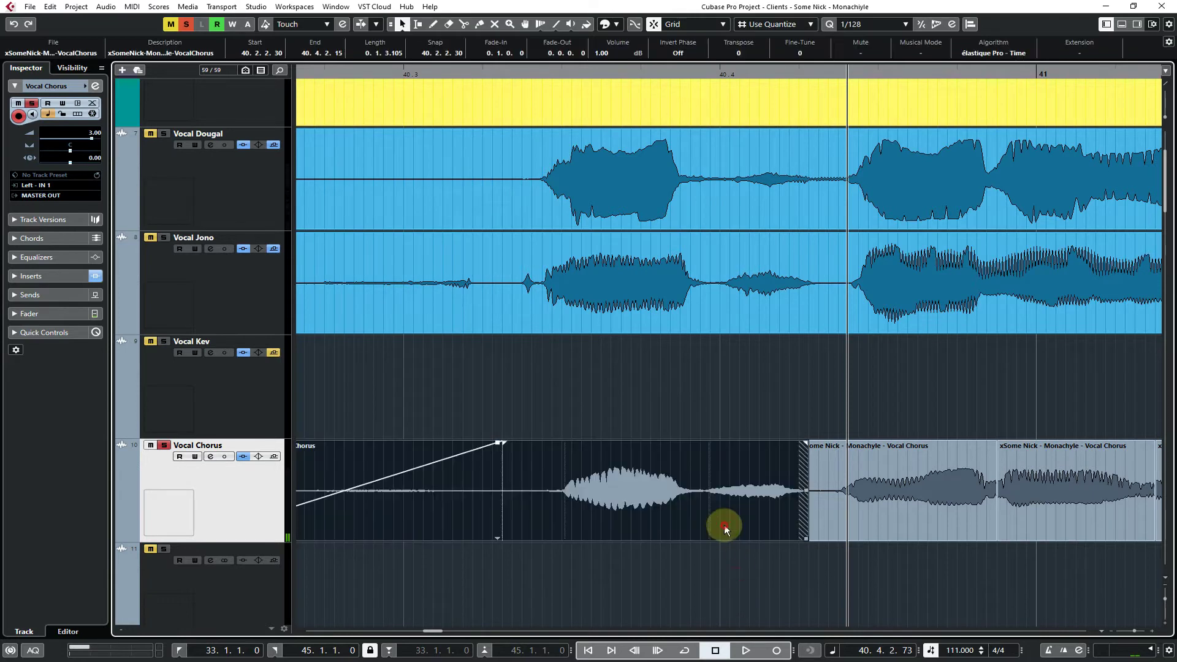
pyautogui.keyDown('alt'); pyautogui.click(703, 520); pyautogui.keyUp('alt')
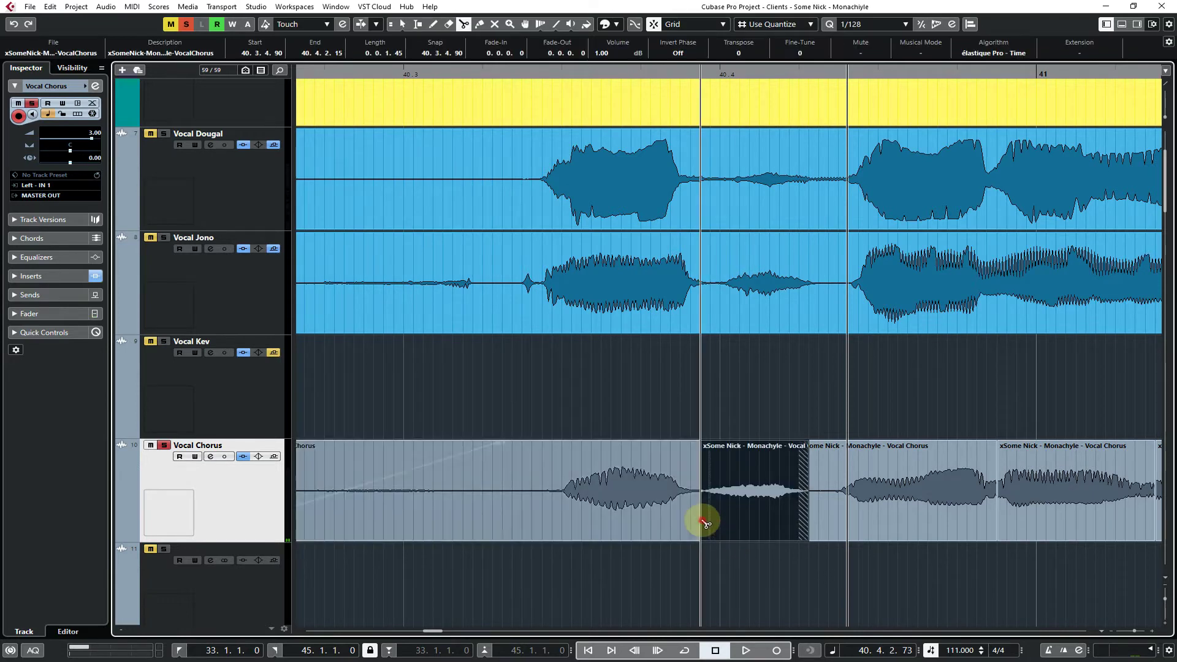
pyautogui.click(715, 583)
pyautogui.moveTo(743, 531); pyautogui.dragTo(748, 504)
pyautogui.click(728, 565)
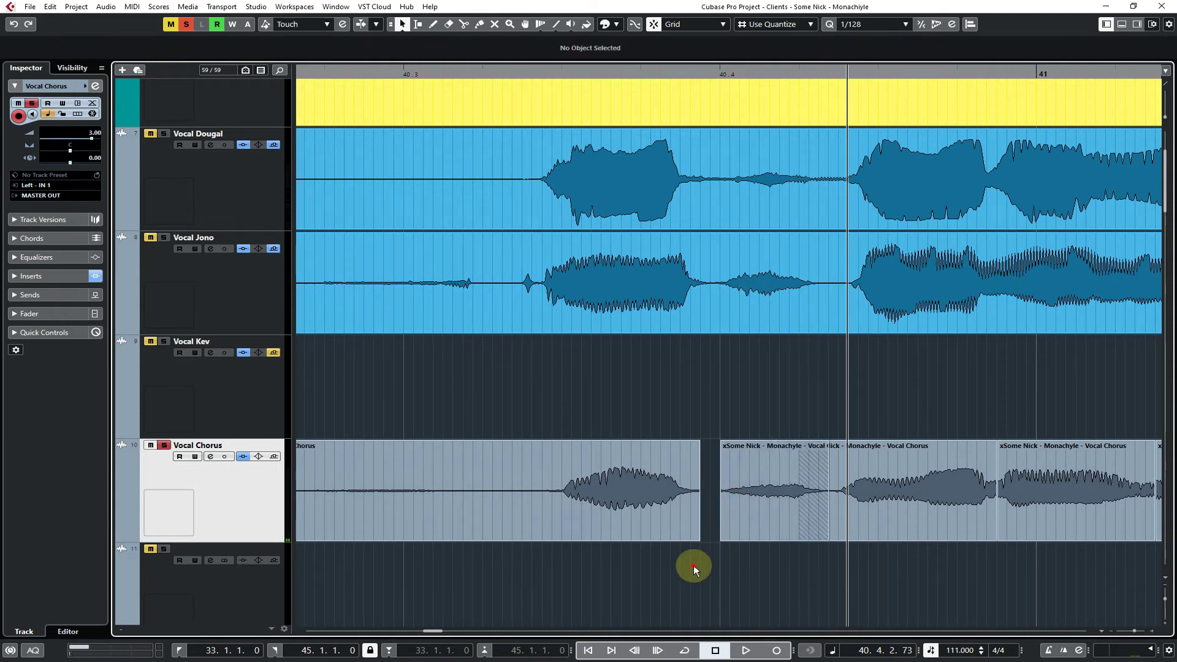
# Extend the shifted piece's start back over the sung word with the piece on track 9, and play the phrase
pyautogui.moveTo(739, 534); pyautogui.dragTo(582, 432)
pyautogui.click(567, 489)
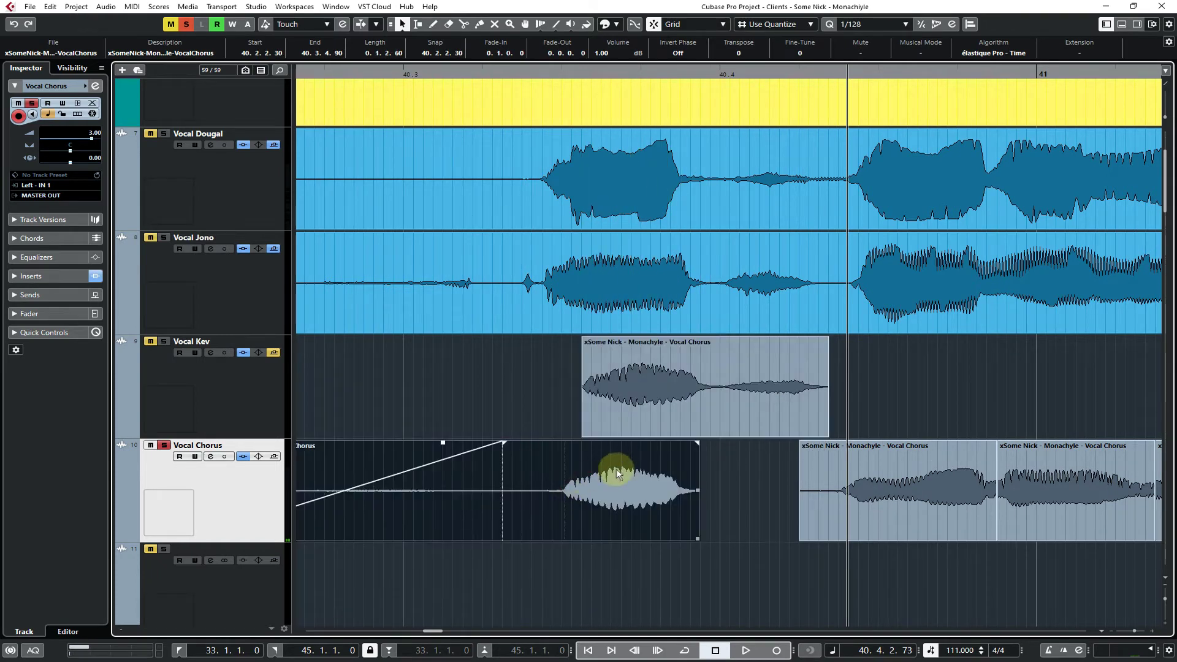
pyautogui.click(536, 72)
pyautogui.press('space')
pyautogui.press('space')
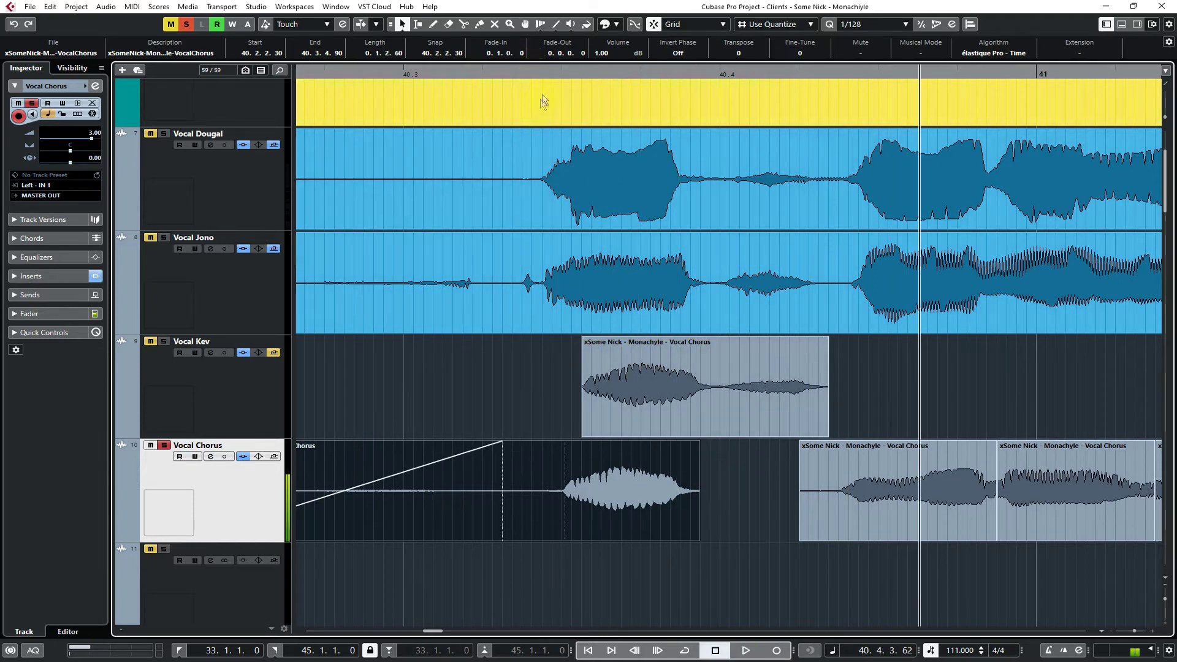
pyautogui.click(540, 74)
pyautogui.press('space')
pyautogui.press('space')
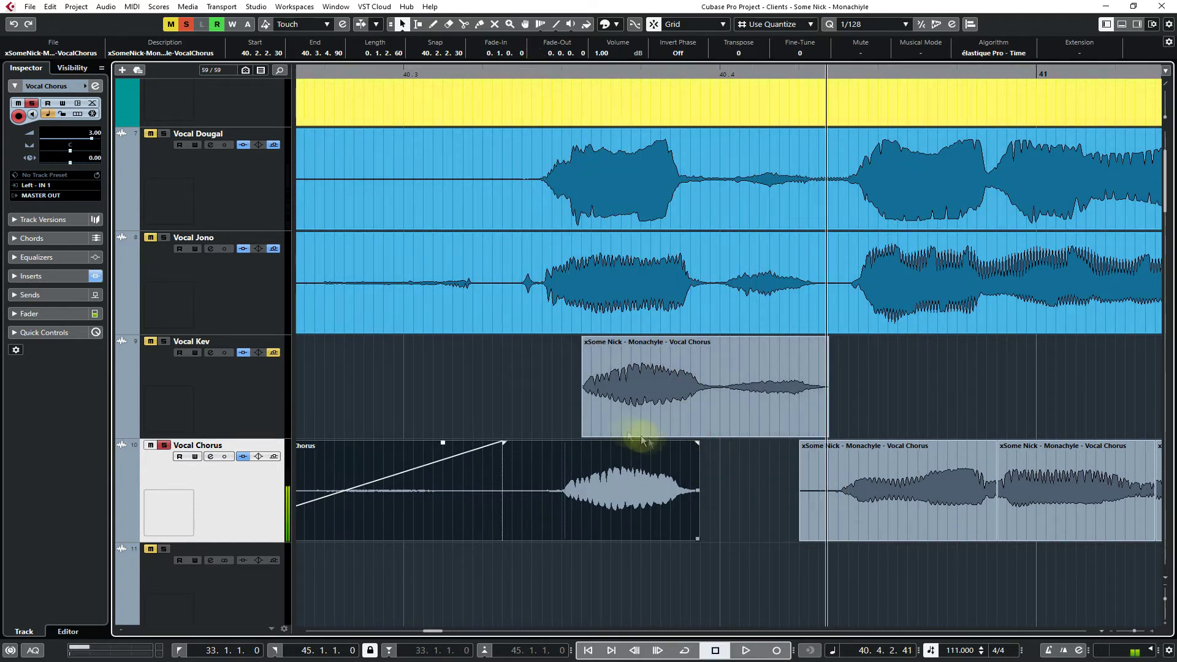
# Trim the track 9 clip's start to 40.3.3.95 and the preceding Vocal Chorus clip's end to 40.3.3.111
pyautogui.moveTo(584, 434); pyautogui.dragTo(626, 434)
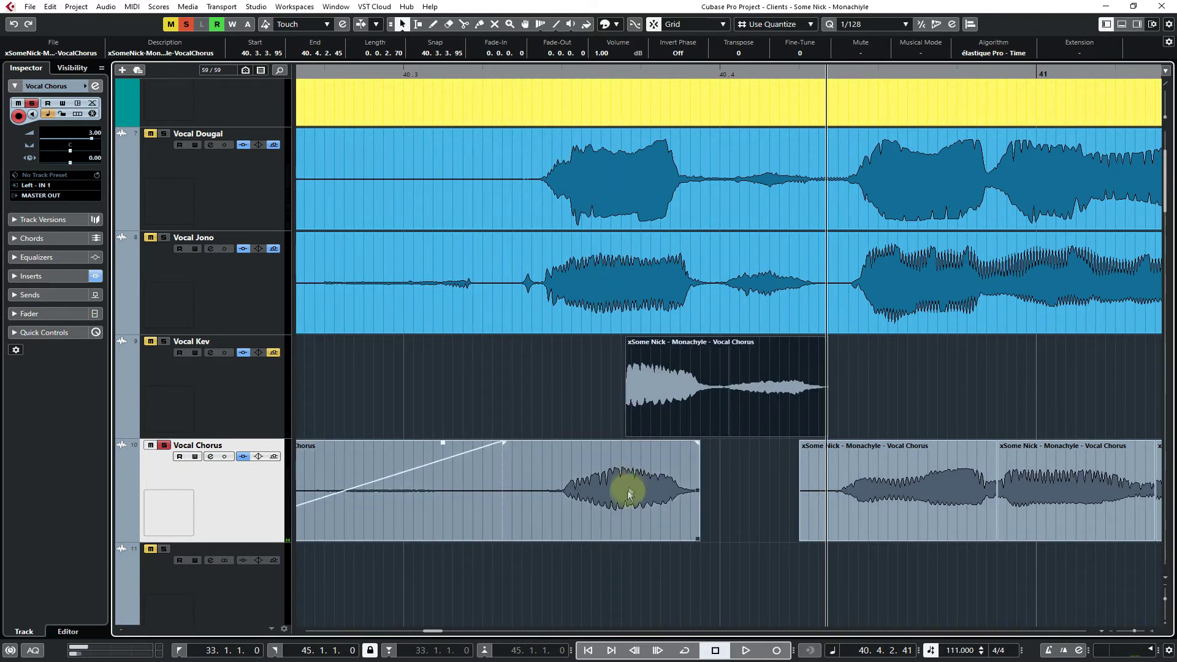
pyautogui.click(628, 493)
pyautogui.moveTo(696, 537); pyautogui.dragTo(632, 531)
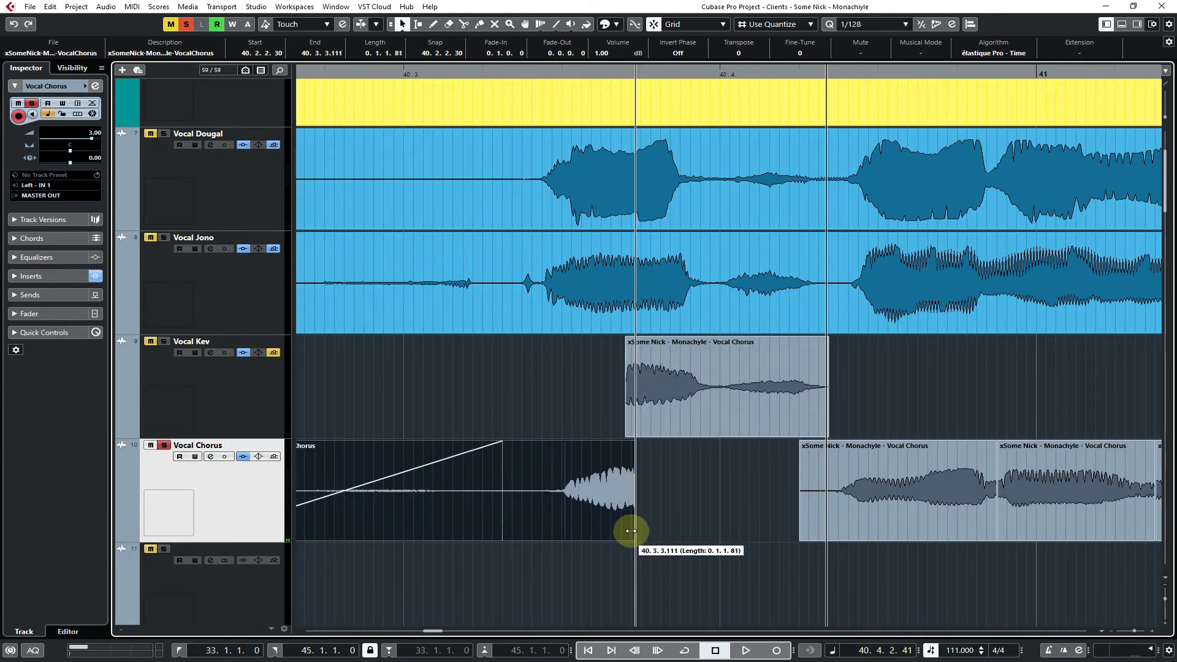
pyautogui.click(668, 490)
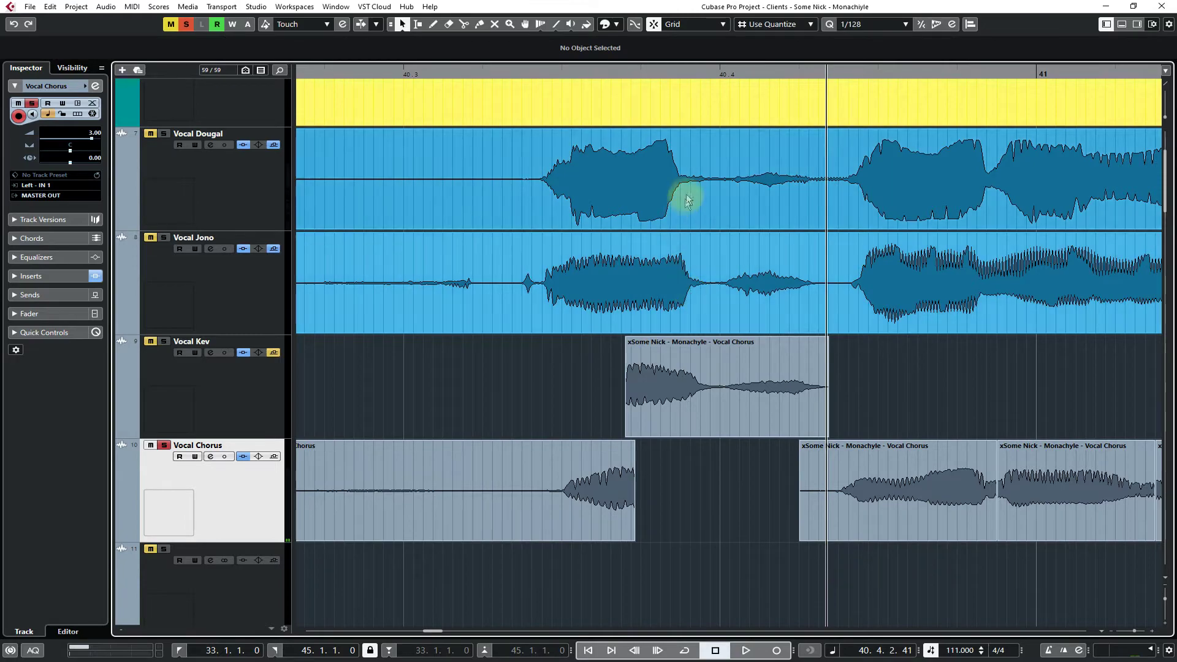
# With snapping off, extend the first Vocal Chorus clip's end to 40.3.3.112 and move the track 9 clip back onto Vocal Chorus
pyautogui.moveTo(621, 70); pyautogui.dragTo(649, 119)
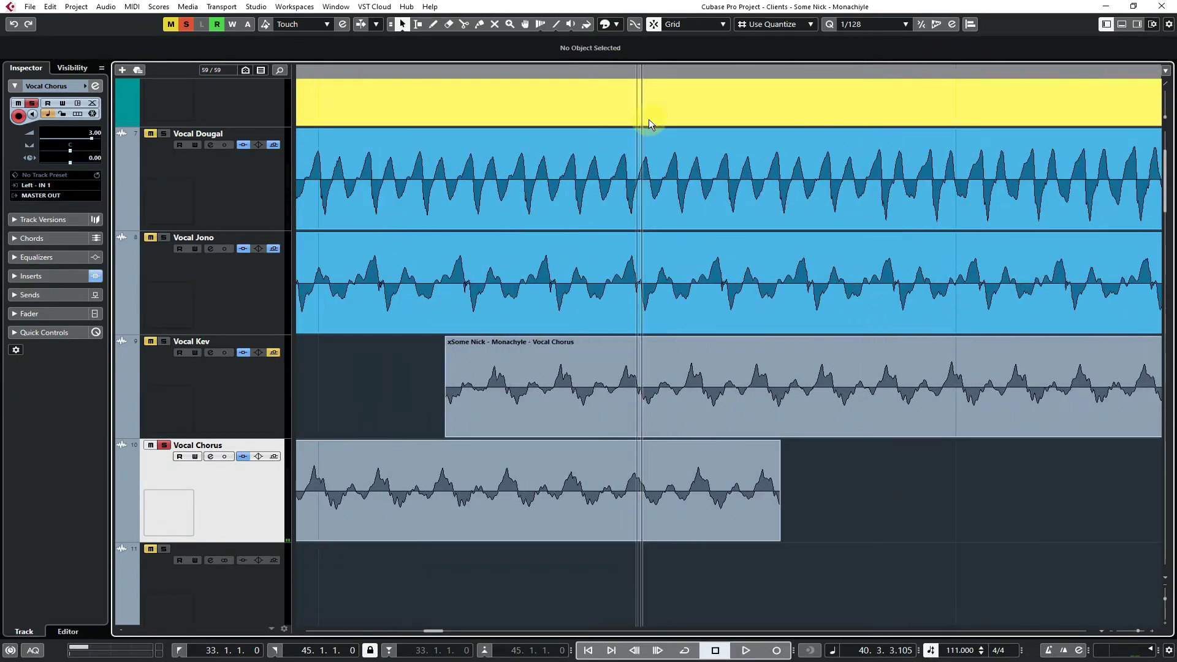
pyautogui.click(654, 25)
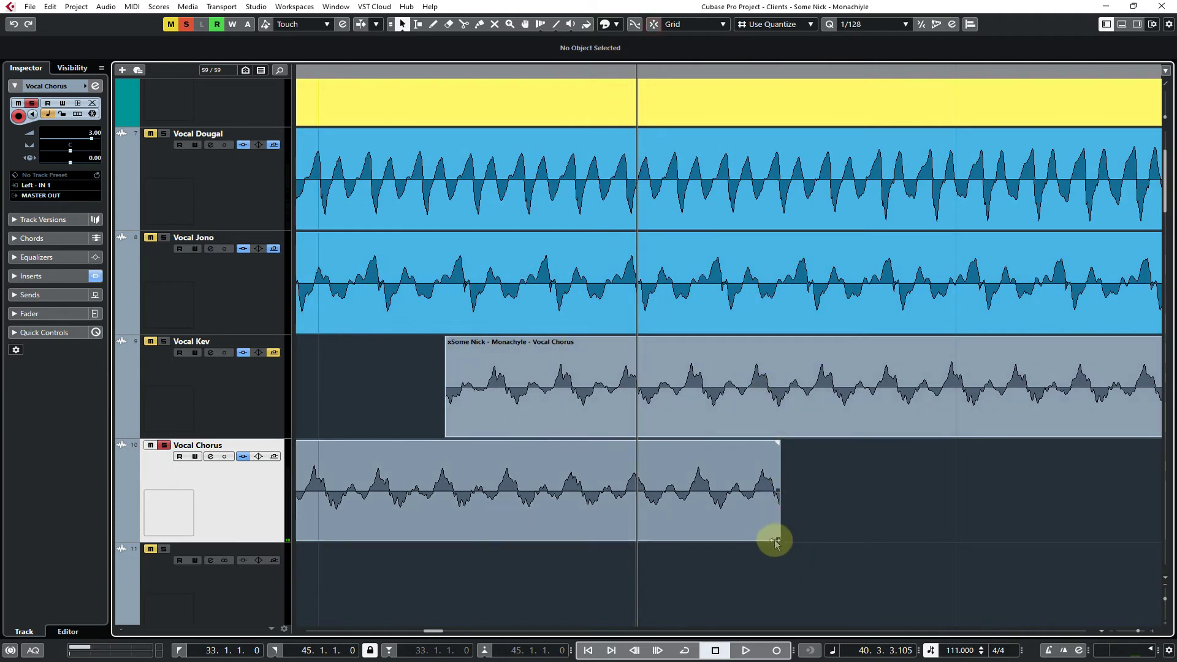
pyautogui.moveTo(778, 539)
pyautogui.mouseDown()
pyautogui.moveTo(801, 541)
pyautogui.moveTo(792, 542)
pyautogui.mouseUp()
pyautogui.moveTo(788, 426); pyautogui.dragTo(804, 472)
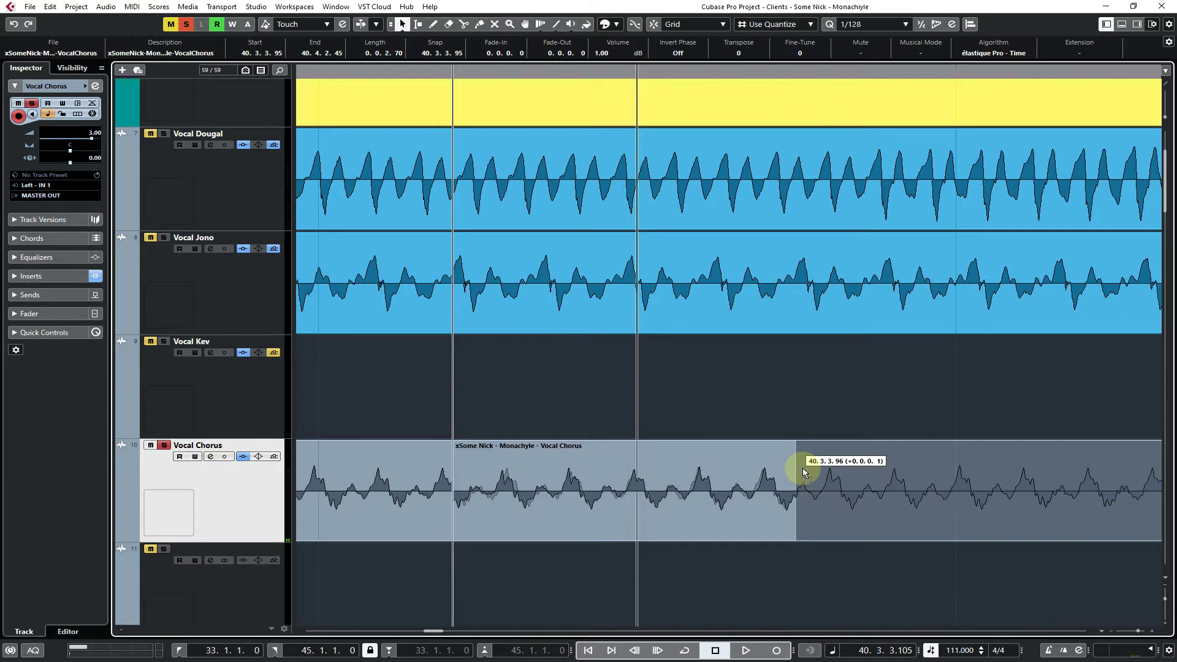
pyautogui.moveTo(802, 470); pyautogui.dragTo(802, 470)
# Trim the returned clip's start to 40.3.3.100, then crossfade the overlap over 0.0.0.12 and play the join
pyautogui.moveTo(456, 538); pyautogui.dragTo(551, 542)
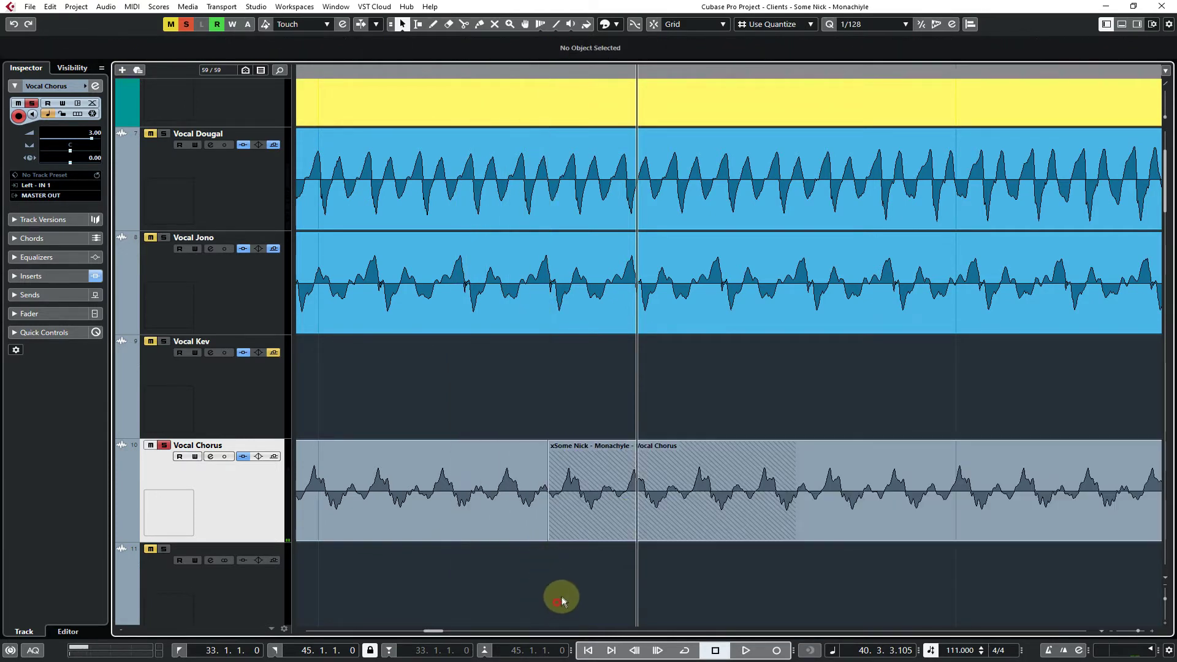
pyautogui.click(632, 521)
pyautogui.press('space')
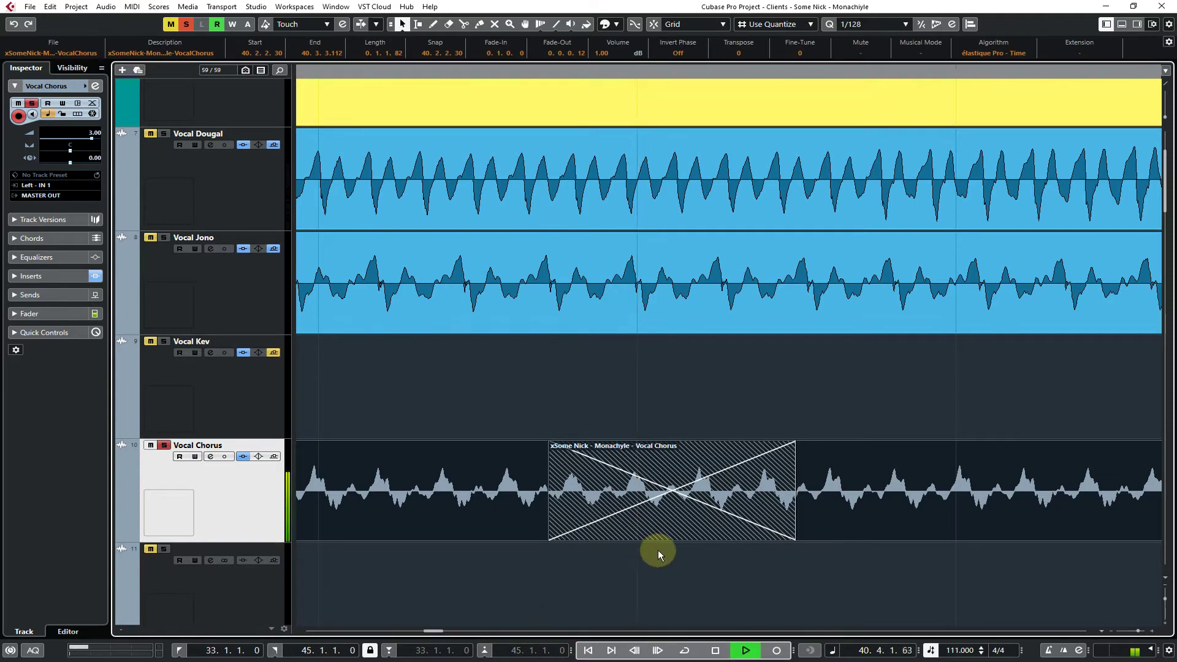
pyautogui.press('space')
# Play the phrase from beat 40.3 to check the crossfaded word, then play it again with track 7 soloed
pyautogui.press('g')
pyautogui.press('g')
pyautogui.press('g')
pyautogui.press('g')
pyautogui.press('g')
pyautogui.press('g')
pyautogui.press('g')
pyautogui.press('g')
pyautogui.press('g')
pyautogui.press('g')
pyautogui.press('g')
pyautogui.press('g')
pyautogui.press('g')
pyautogui.press('g')
pyautogui.press('g')
pyautogui.press('g')
pyautogui.press('g')
pyautogui.press('g')
pyautogui.press('g')
pyautogui.press('g')
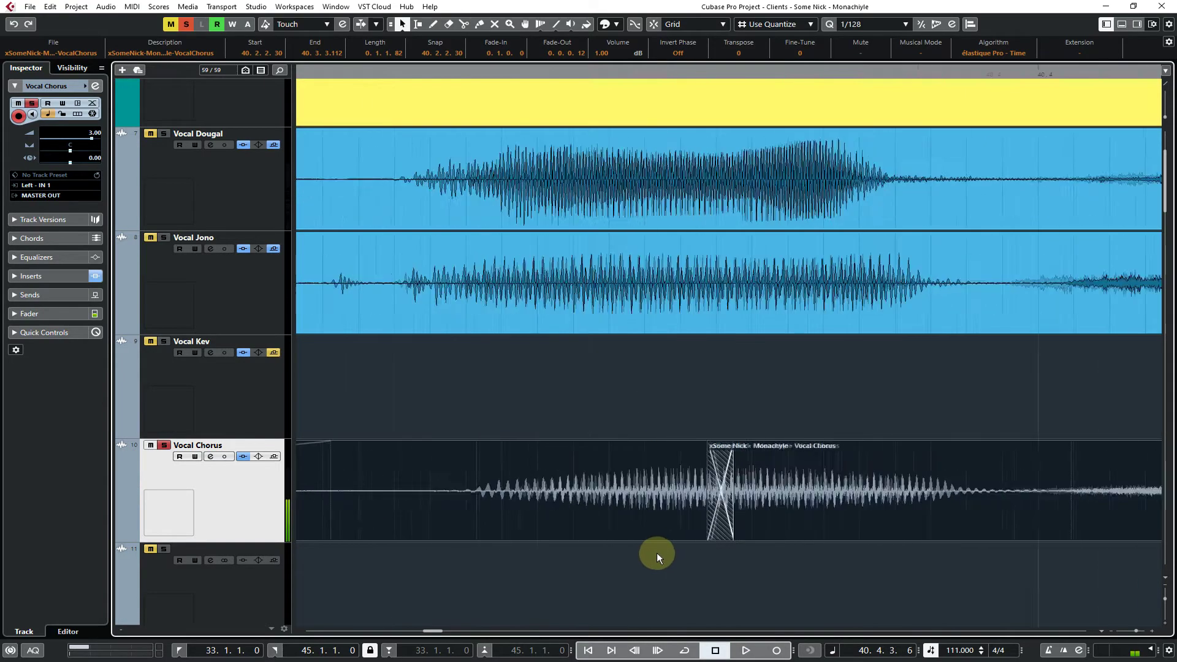
pyautogui.click(616, 510)
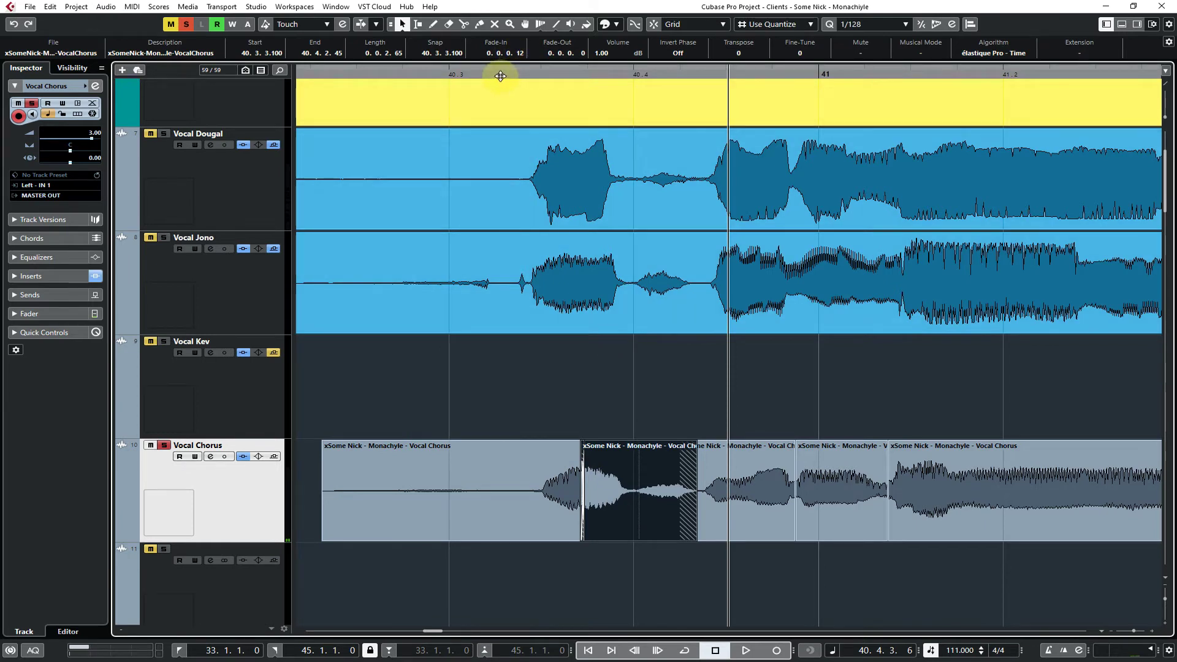
pyautogui.click(500, 76)
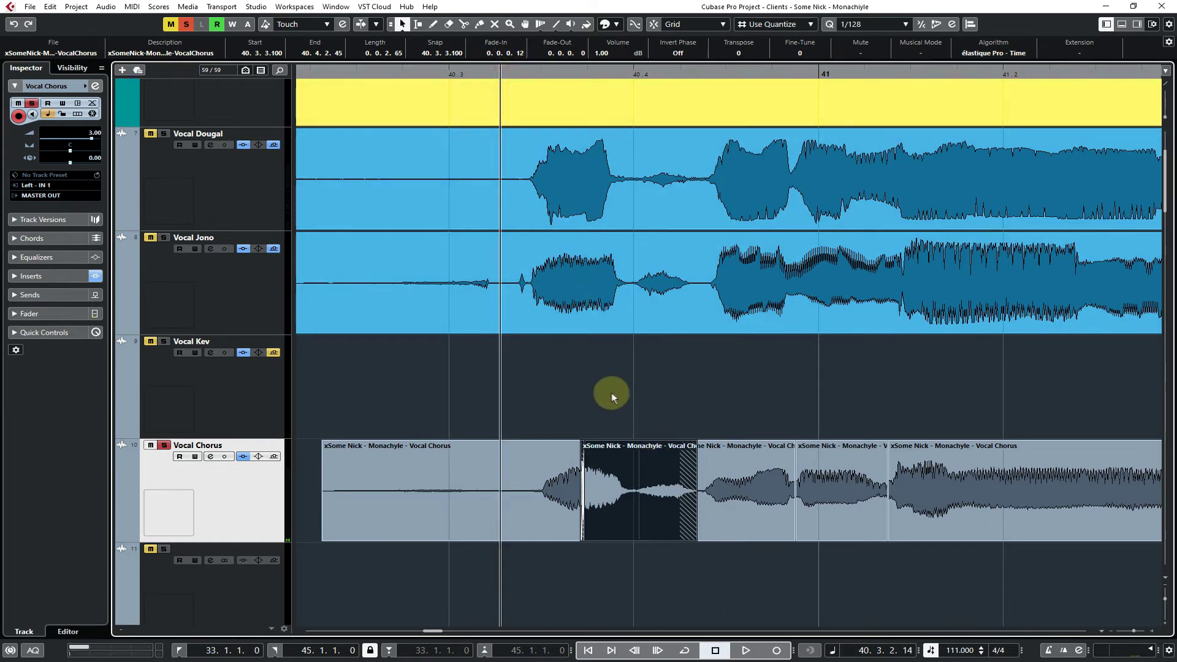
pyautogui.press('space')
pyautogui.press('space')
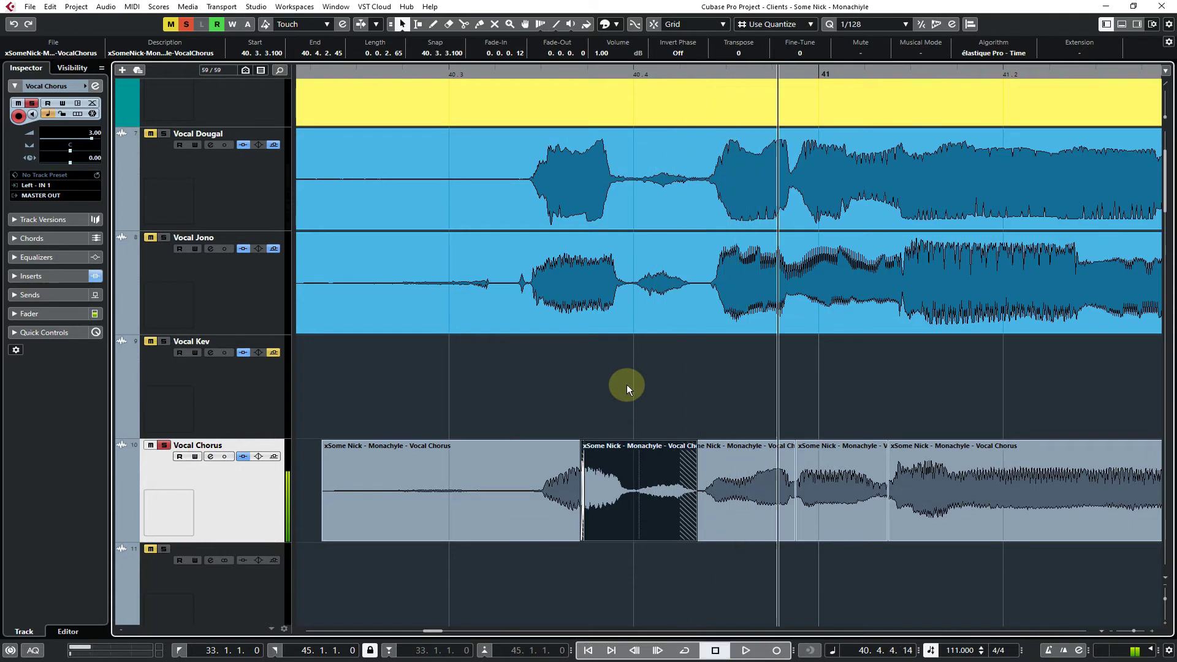
pyautogui.click(630, 385)
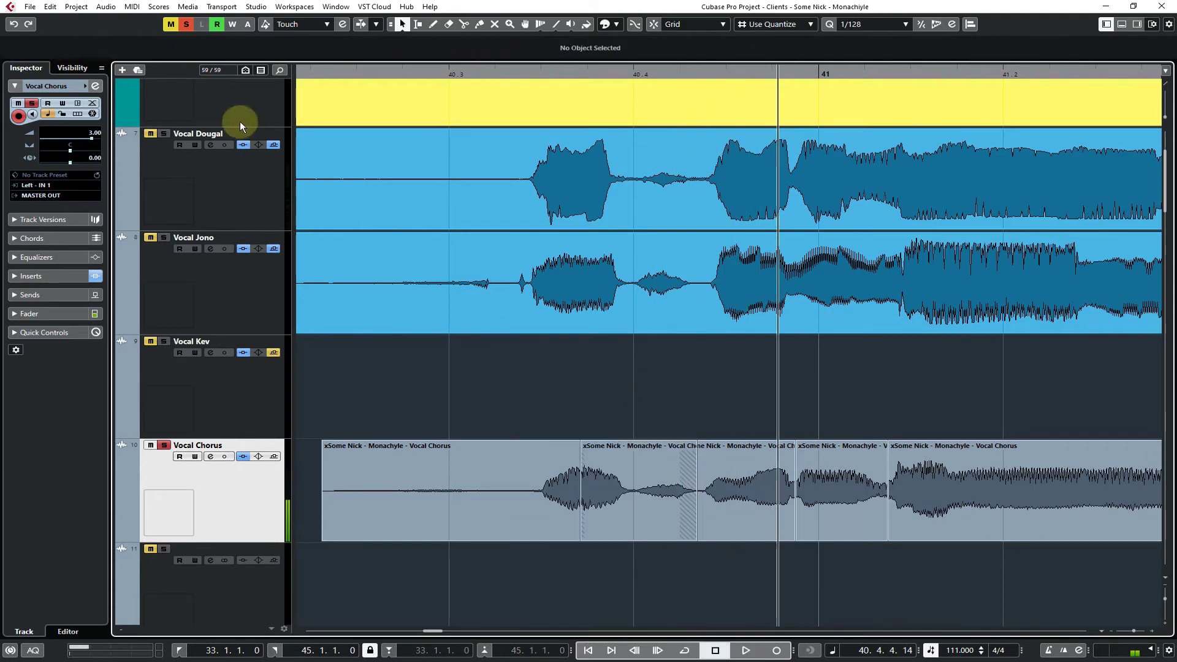
pyautogui.click(165, 134)
pyautogui.press('space')
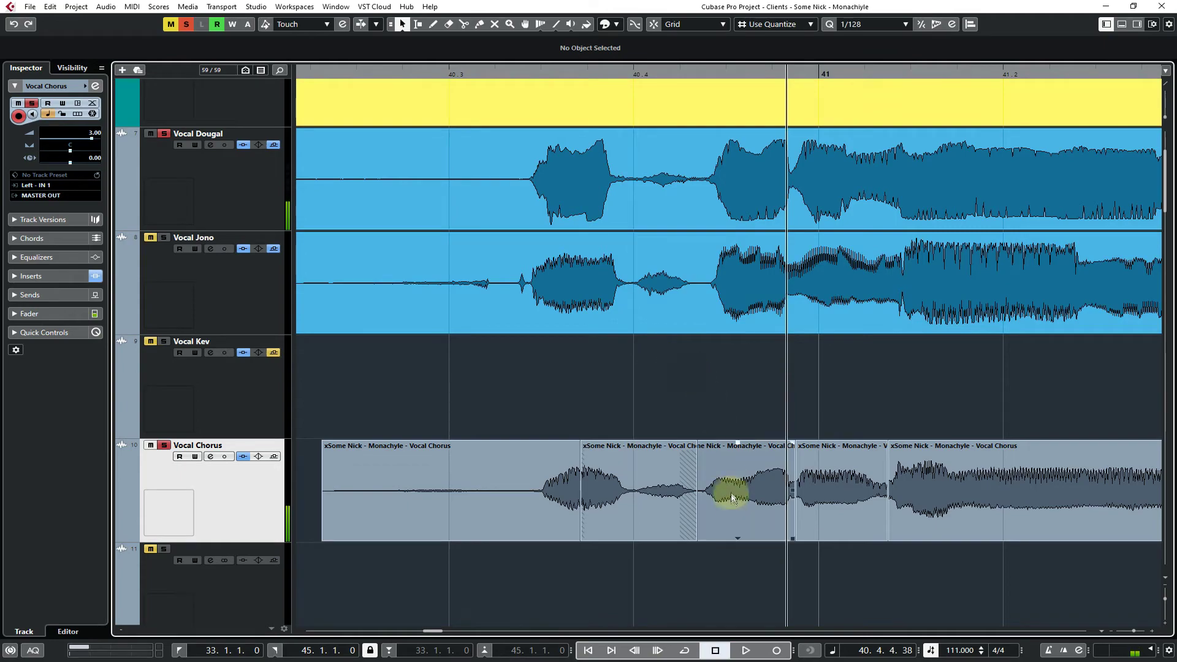
# Move the Vocal Chorus clip after beat 40.4 up to track 9 and shift it slightly later to start at 40.4.2.1
pyautogui.moveTo(762, 71); pyautogui.dragTo(762, 96)
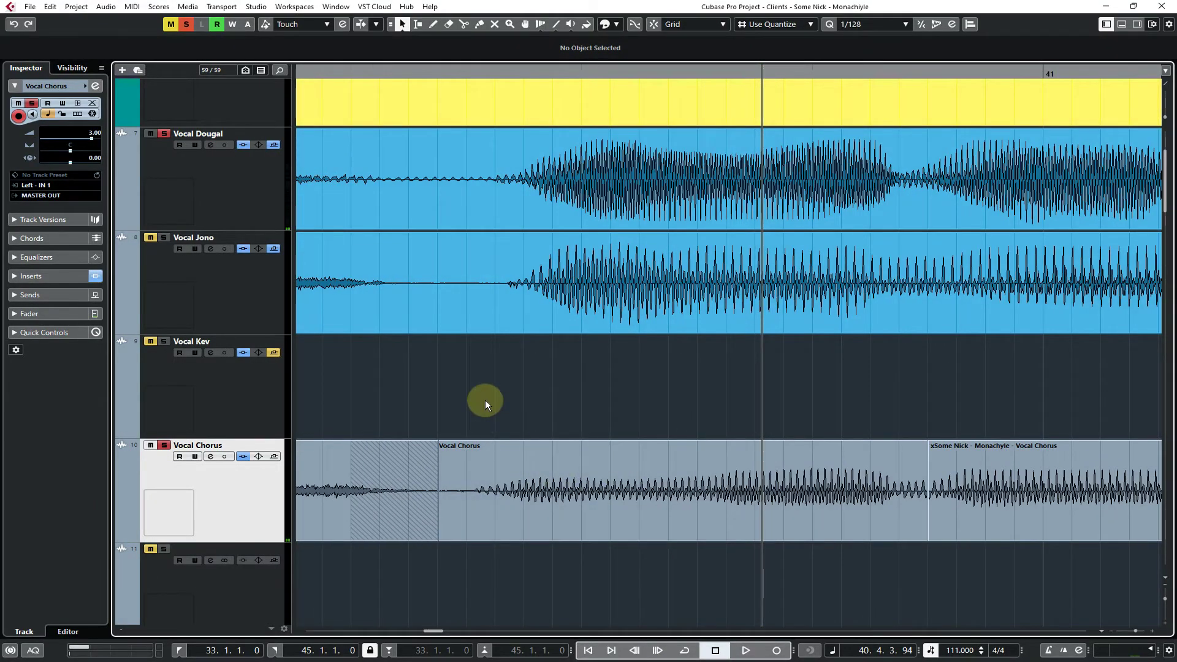
pyautogui.moveTo(513, 482); pyautogui.dragTo(526, 405)
pyautogui.click(581, 481)
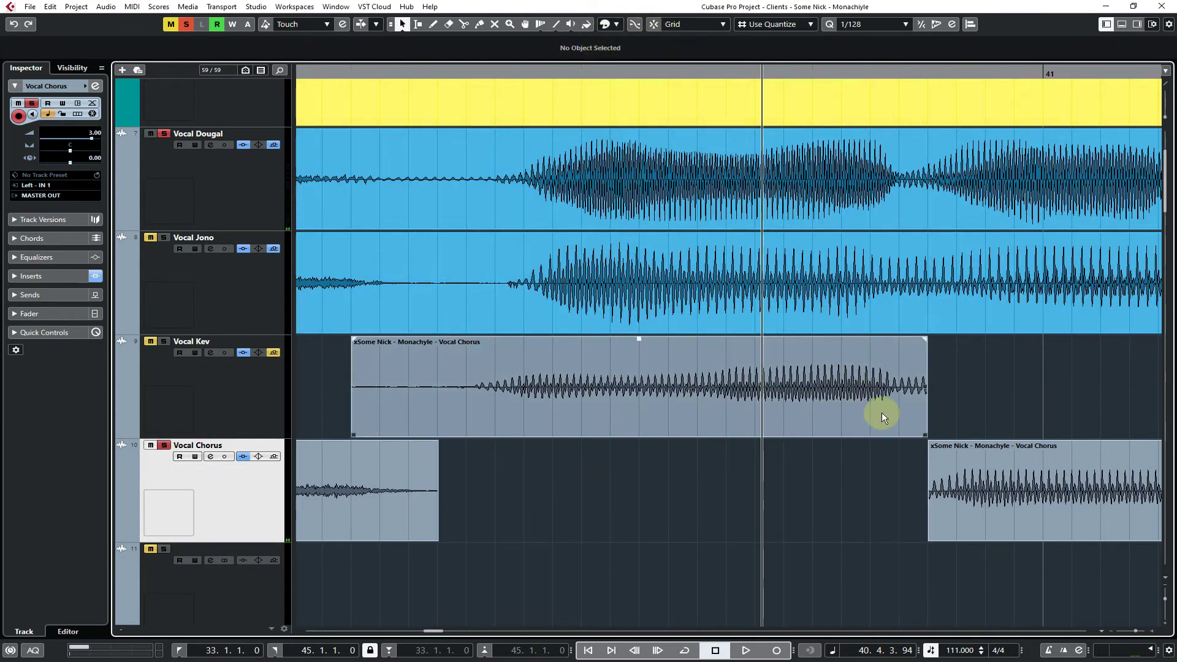
pyautogui.moveTo(882, 412); pyautogui.dragTo(631, 386)
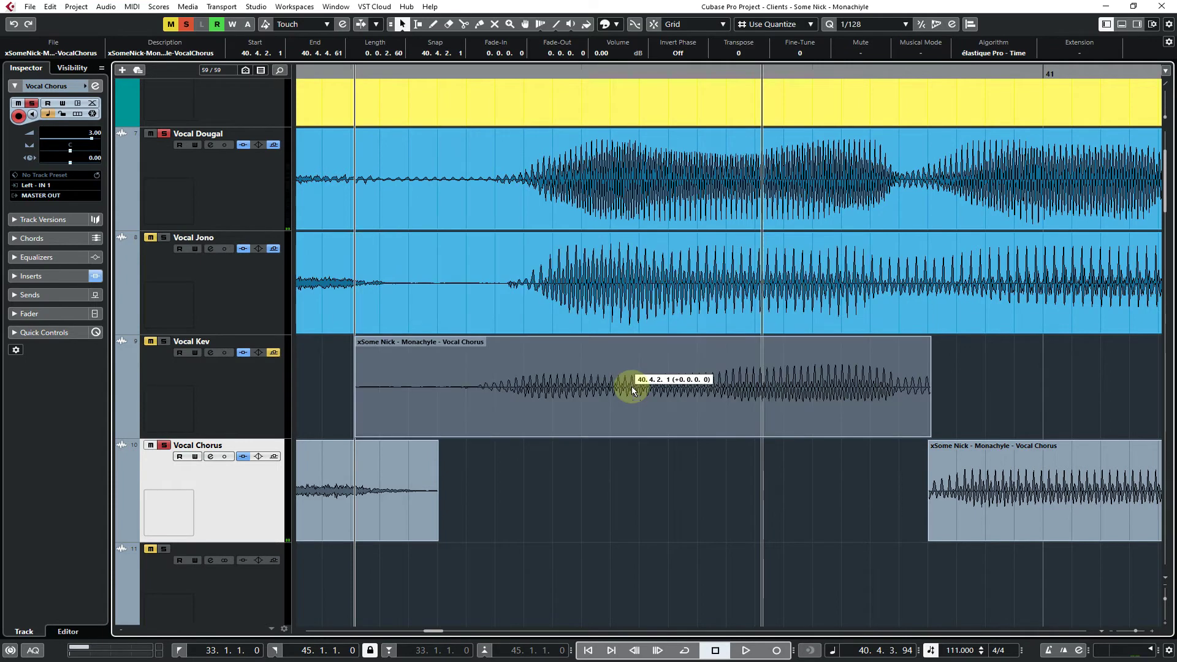
pyautogui.click(499, 480)
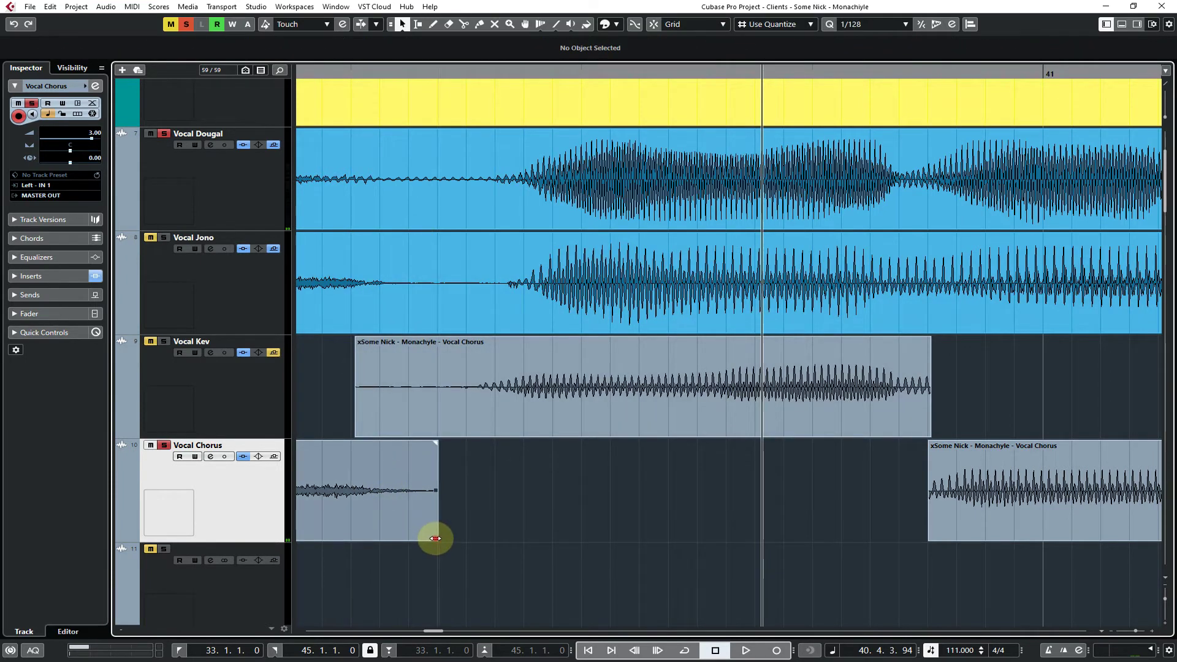
# Extend the preceding clip's end to 40.4.2.54 and return the track 9 clip to Vocal Chorus with its start trimmed to a short overlap
pyautogui.moveTo(435, 539)
pyautogui.mouseDown()
pyautogui.moveTo(526, 546)
pyautogui.moveTo(453, 546)
pyautogui.mouseUp()
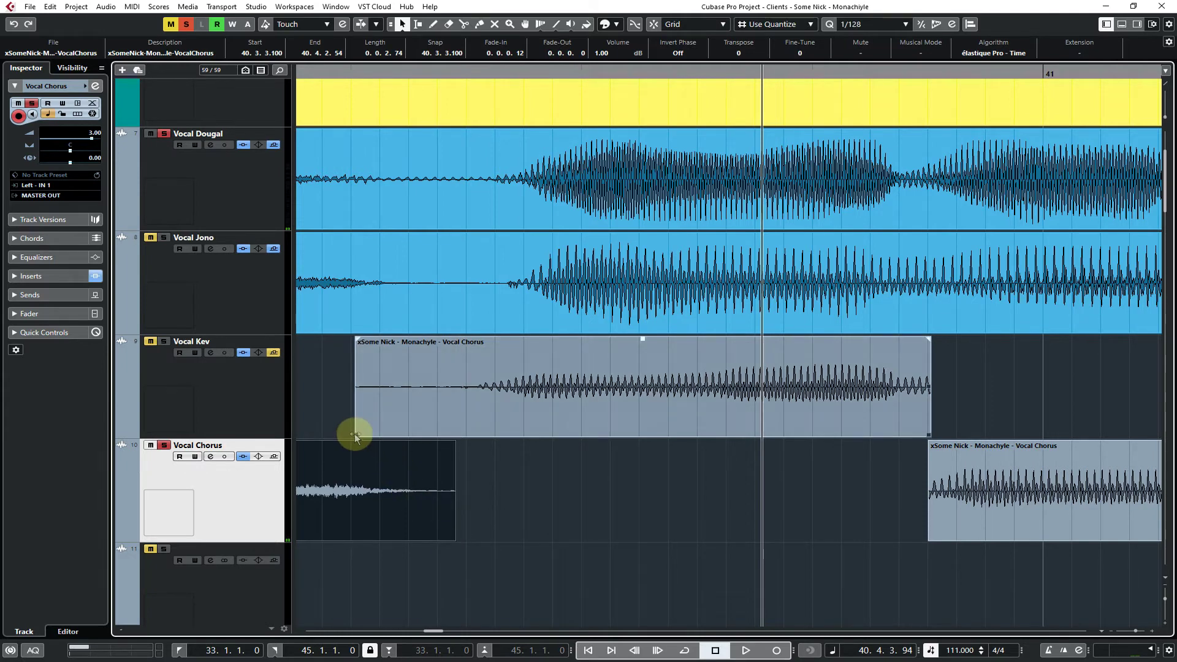
pyautogui.moveTo(354, 434); pyautogui.dragTo(473, 519)
# Crossfade the two overlapping clips over 0.0.0.8, then play them and unsolo track 7
pyautogui.moveTo(420, 575); pyautogui.dragTo(506, 482)
pyautogui.press('x')
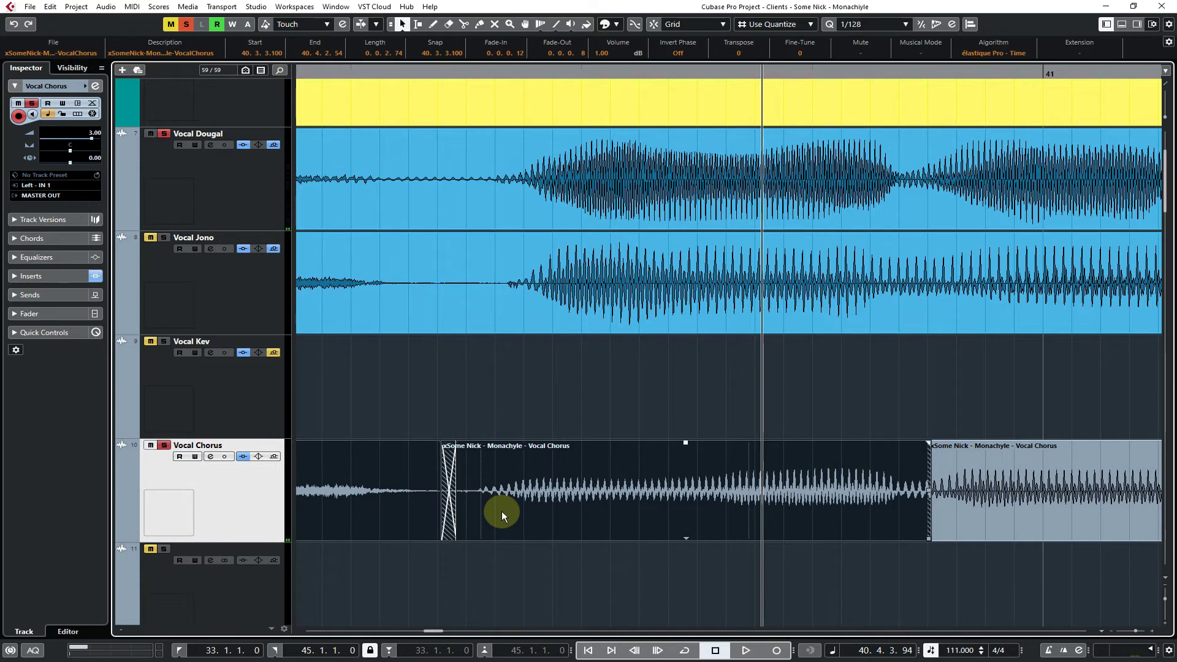
pyautogui.press('space')
pyautogui.press('space')
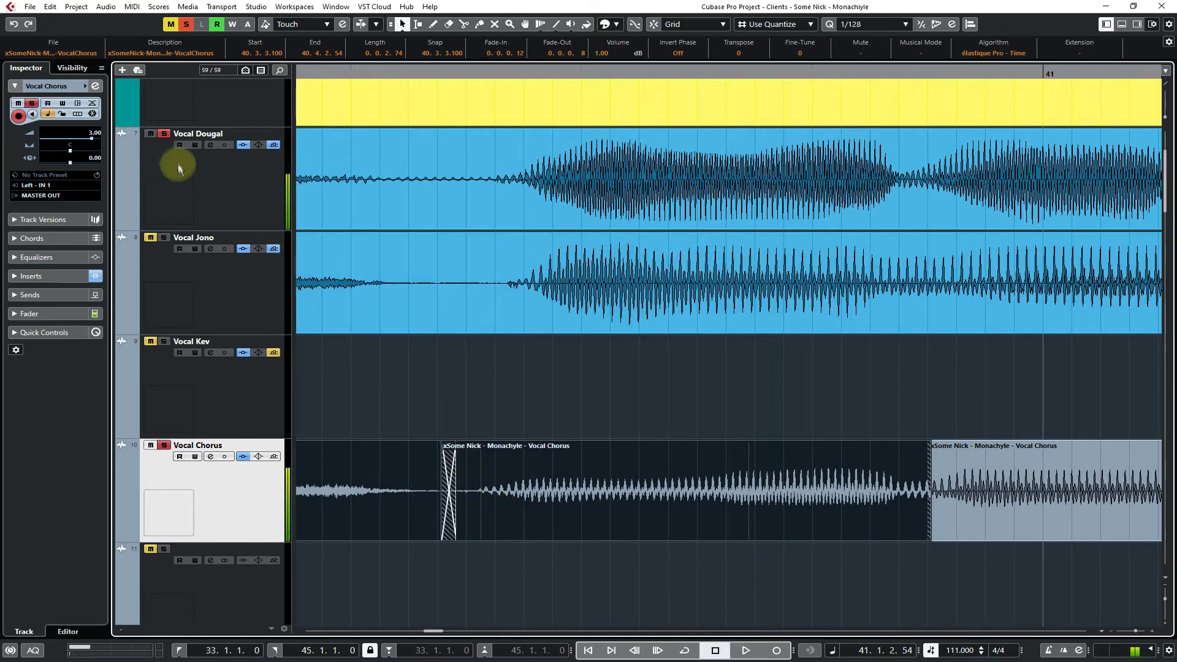
pyautogui.click(163, 135)
# Shift the next Vocal Chorus clip, just before bar 41, slightly earlier to start at 40.4.4.56, overlapping the preceding clip
pyautogui.click(725, 503)
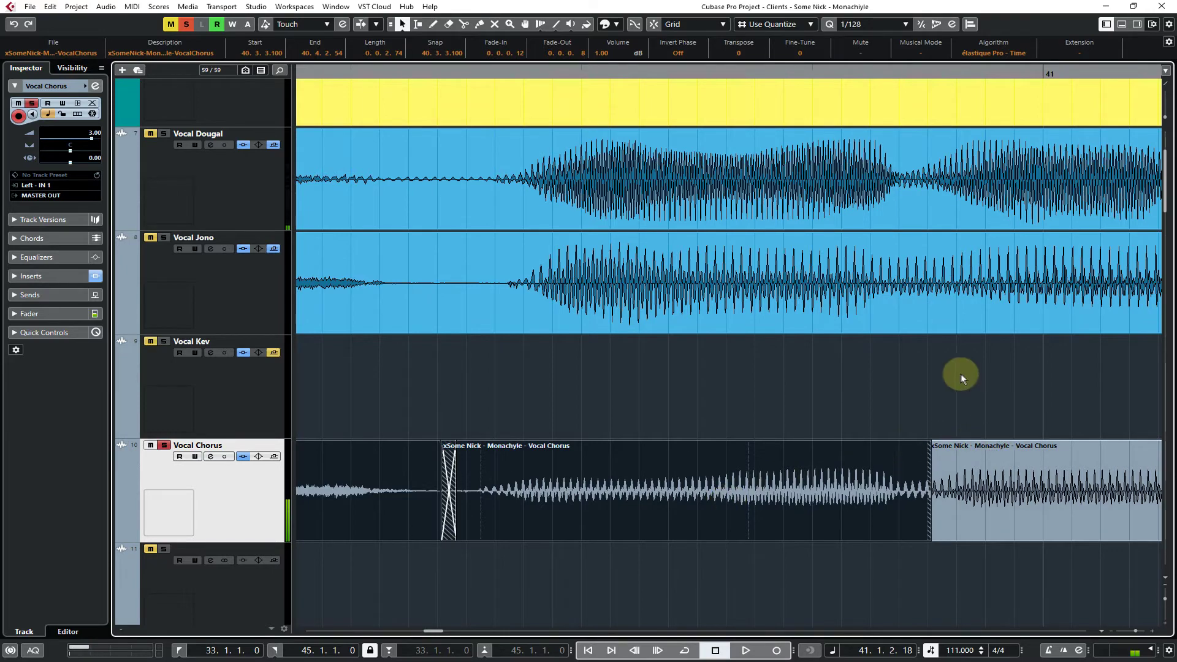
pyautogui.moveTo(960, 373); pyautogui.dragTo(1109, 389)
pyautogui.moveTo(657, 512); pyautogui.dragTo(651, 402)
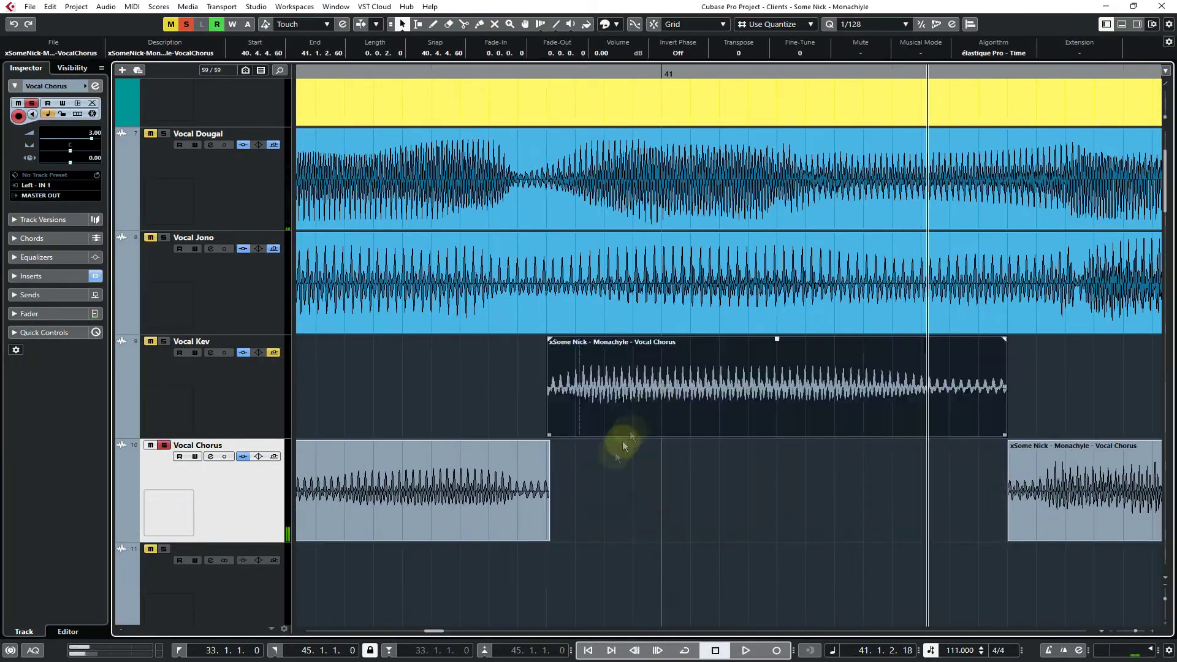
pyautogui.click(613, 484)
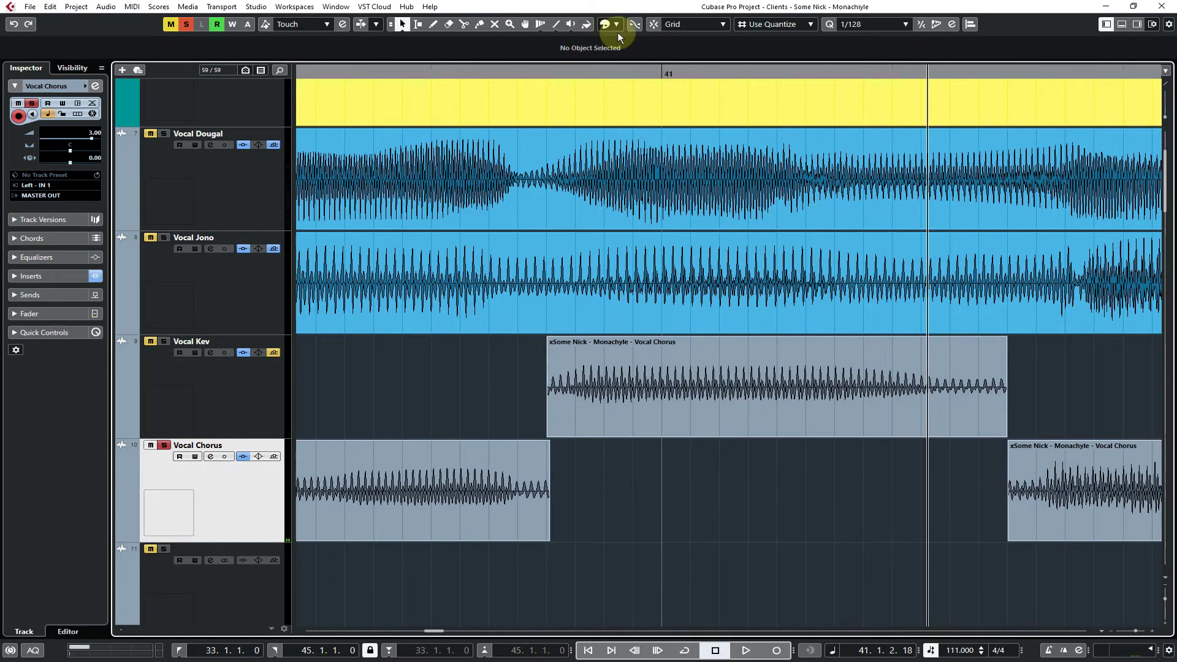
pyautogui.click(611, 382)
pyautogui.moveTo(524, 72); pyautogui.dragTo(524, 86)
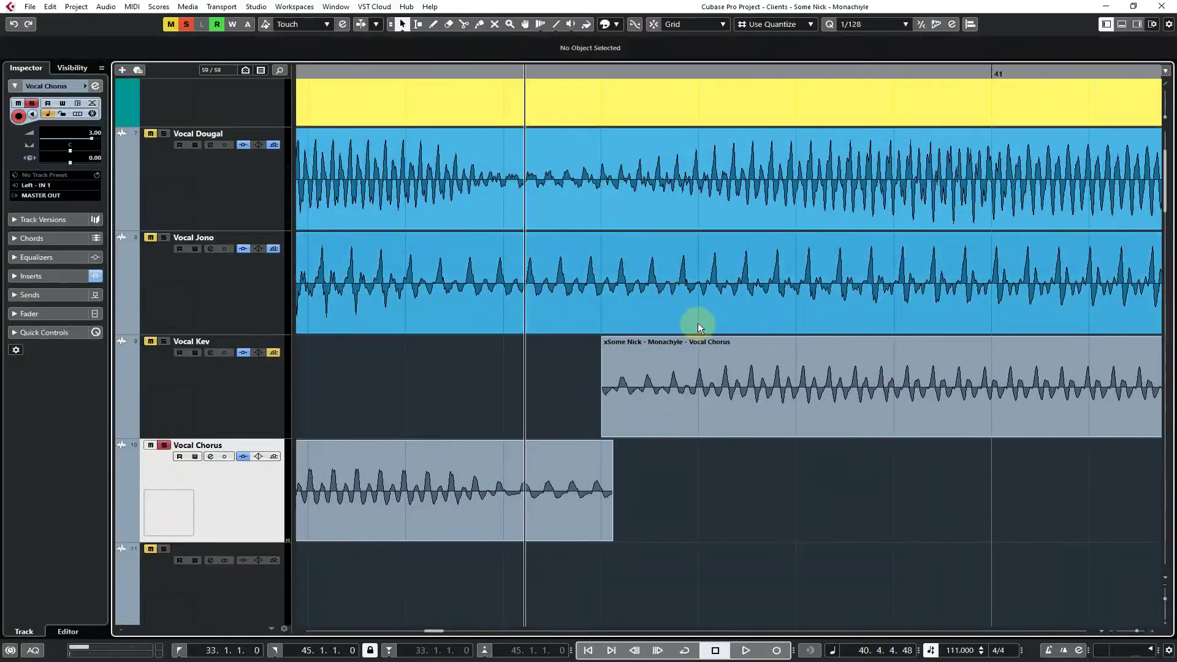
pyautogui.moveTo(732, 389); pyautogui.dragTo(712, 500)
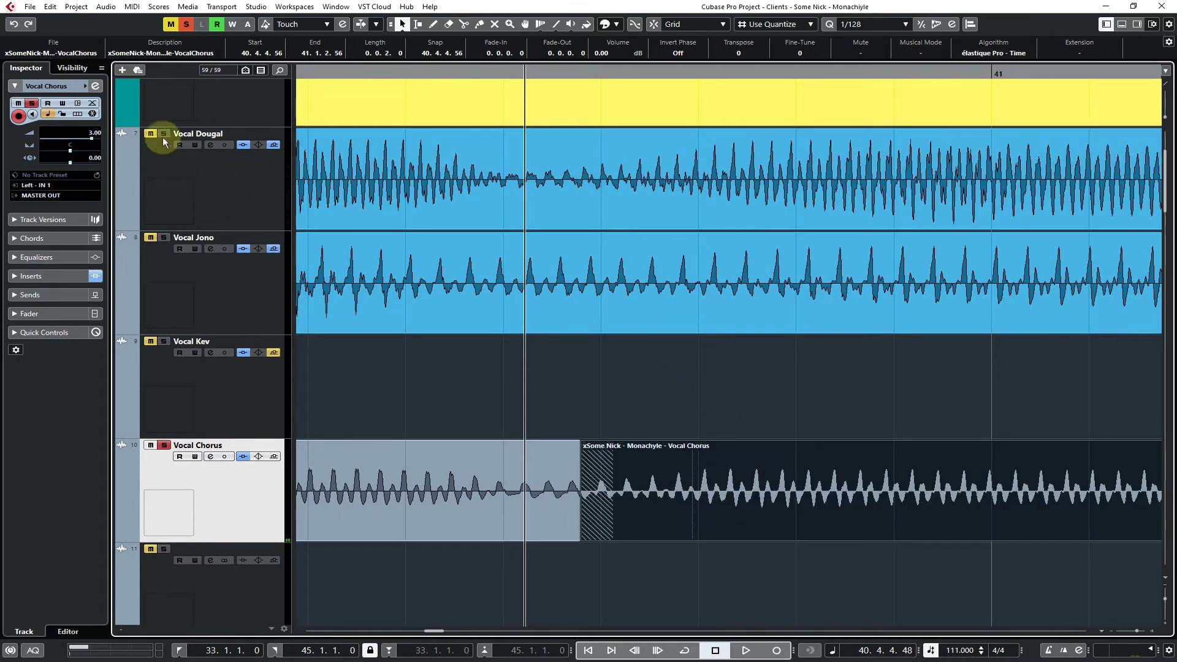
# Play the shifted clip with track 7 soloed, then move it back up to track 9 at the same position
pyautogui.press('space')
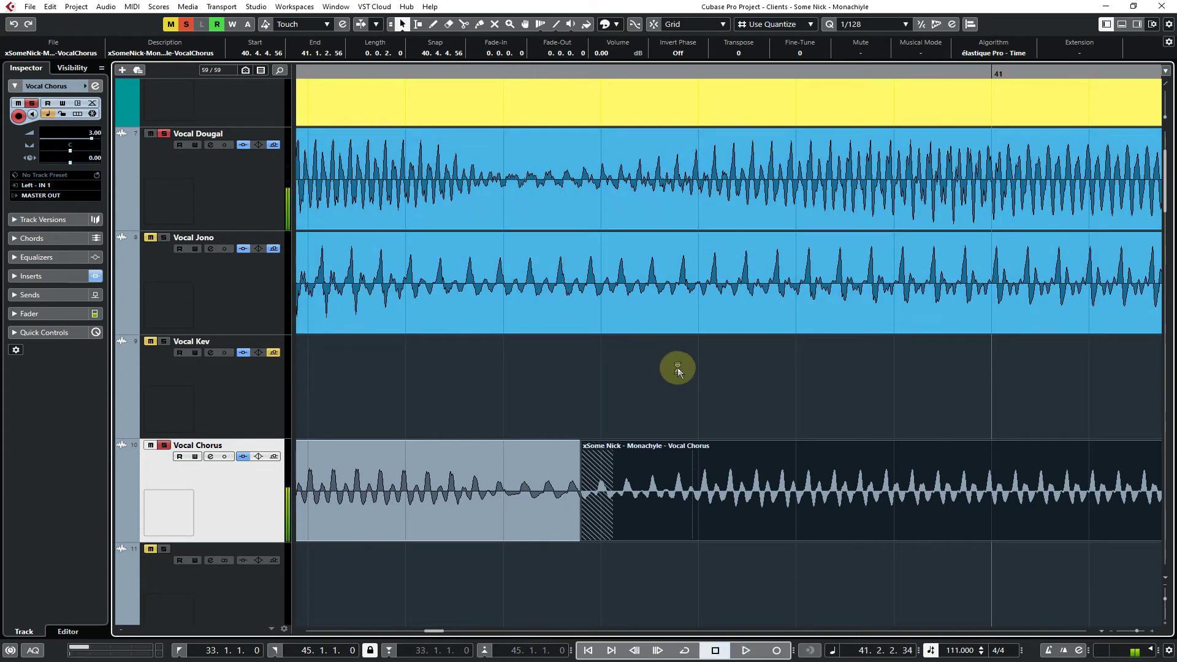
pyautogui.click(683, 383)
pyautogui.moveTo(683, 475); pyautogui.dragTo(693, 414)
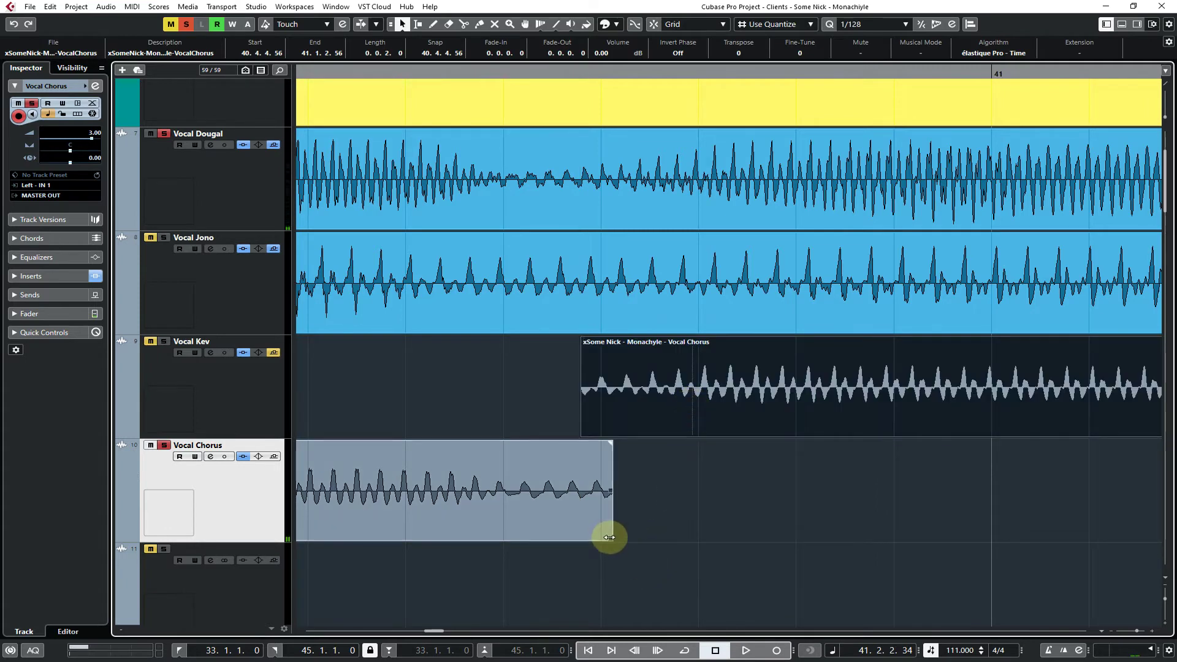
# Extend the Vocal Chorus clip's end to 40.4.4.64 and the track 9 clip's start back to 40.4.4.43
pyautogui.moveTo(608, 537); pyautogui.dragTo(630, 519)
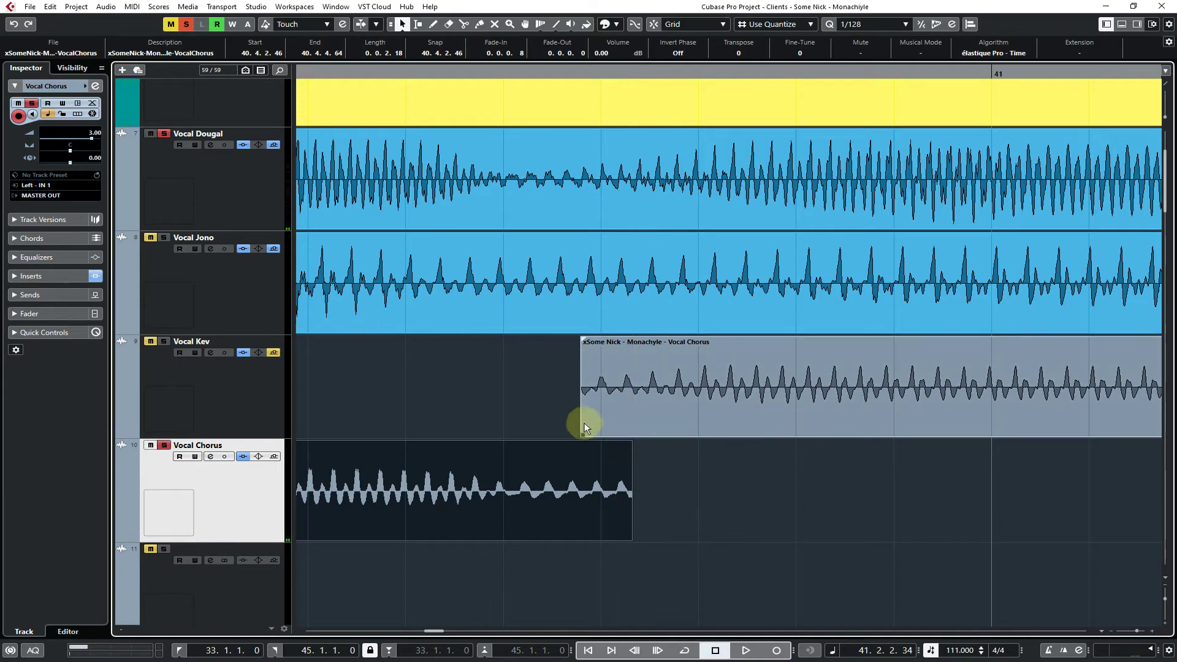
pyautogui.moveTo(582, 429); pyautogui.dragTo(496, 429)
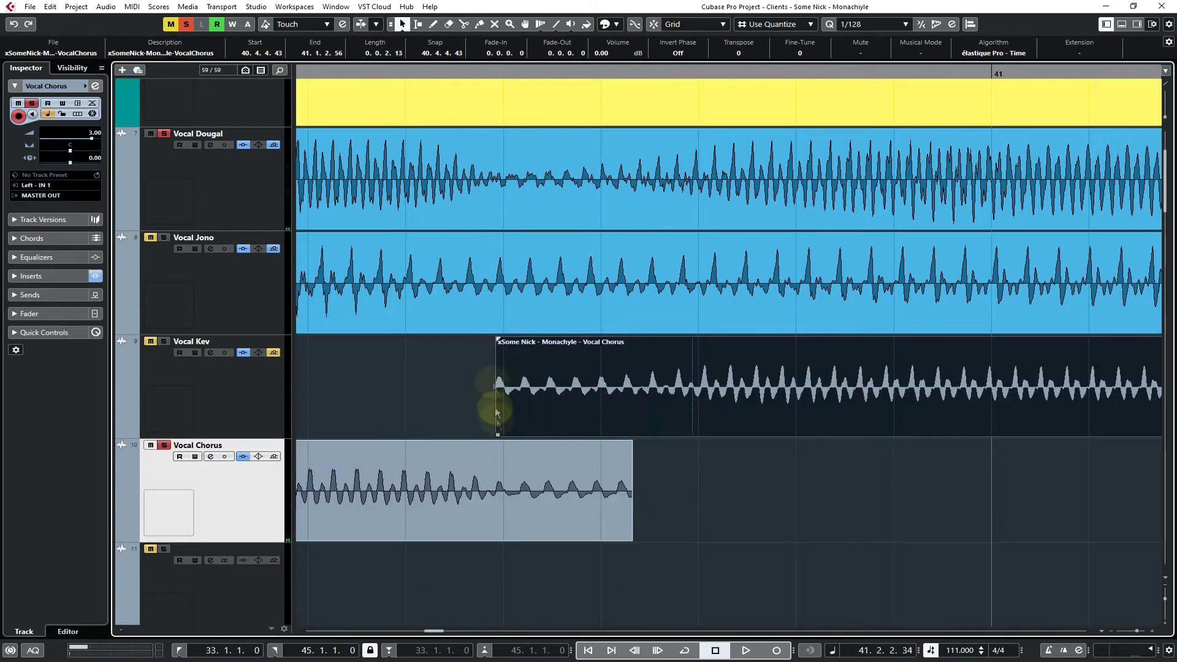
pyautogui.click(502, 74)
pyautogui.moveTo(501, 74); pyautogui.dragTo(502, 89)
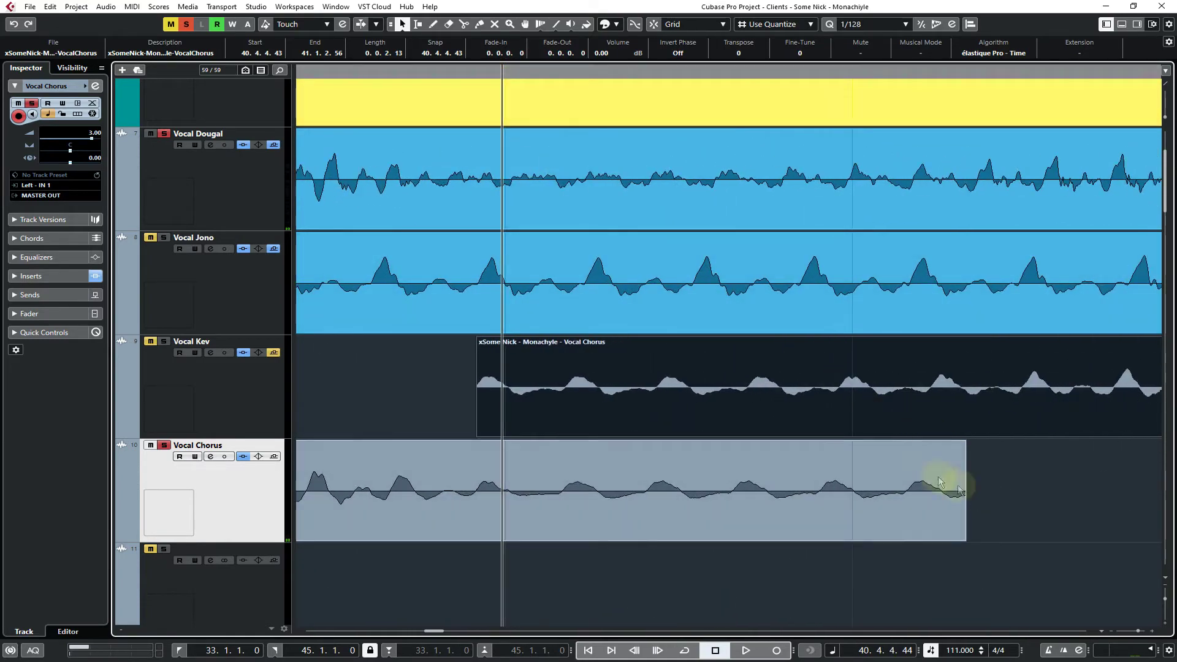
# Extend the track 9 clip's start to 40.4.4.42 while it lies over the Vocal Chorus clip, then return it to track 9
pyautogui.moveTo(695, 403); pyautogui.dragTo(696, 502)
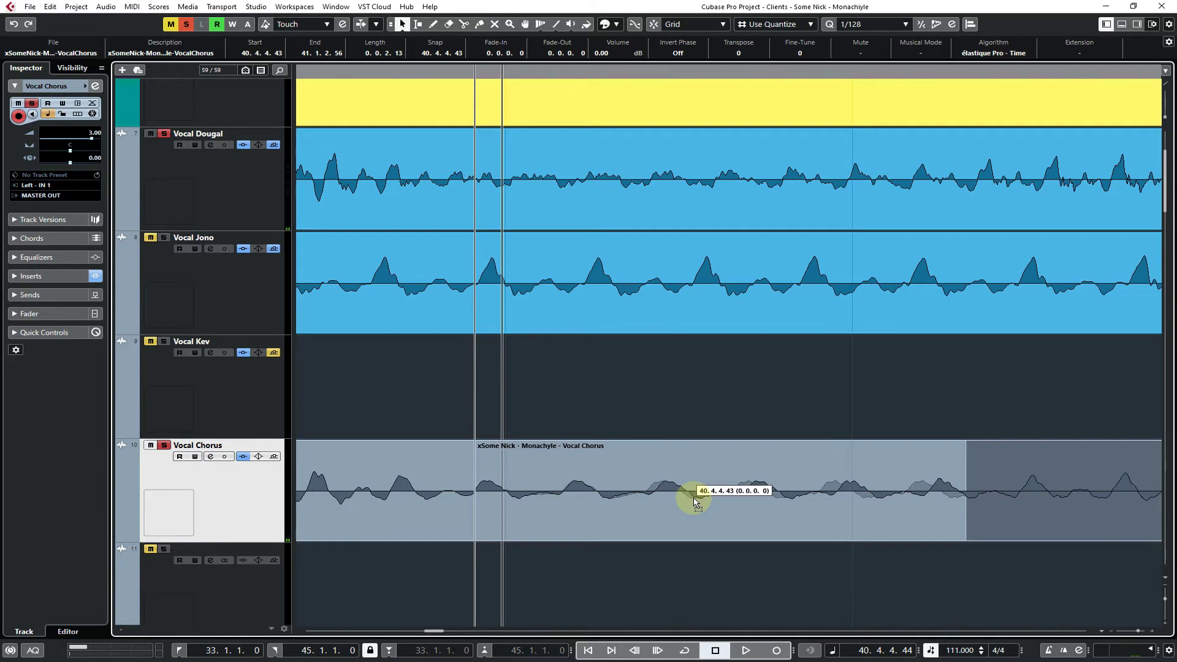
pyautogui.moveTo(695, 501); pyautogui.dragTo(696, 501)
pyautogui.moveTo(476, 539)
pyautogui.mouseDown()
pyautogui.moveTo(441, 540)
pyautogui.moveTo(456, 539)
pyautogui.mouseUp()
pyautogui.moveTo(596, 509); pyautogui.dragTo(728, 413)
# Split the preceding Vocal Chorus clip at 40.4.4.51 and delete the part after the cut
pyautogui.press('3')
pyautogui.click(647, 507)
pyautogui.press('1')
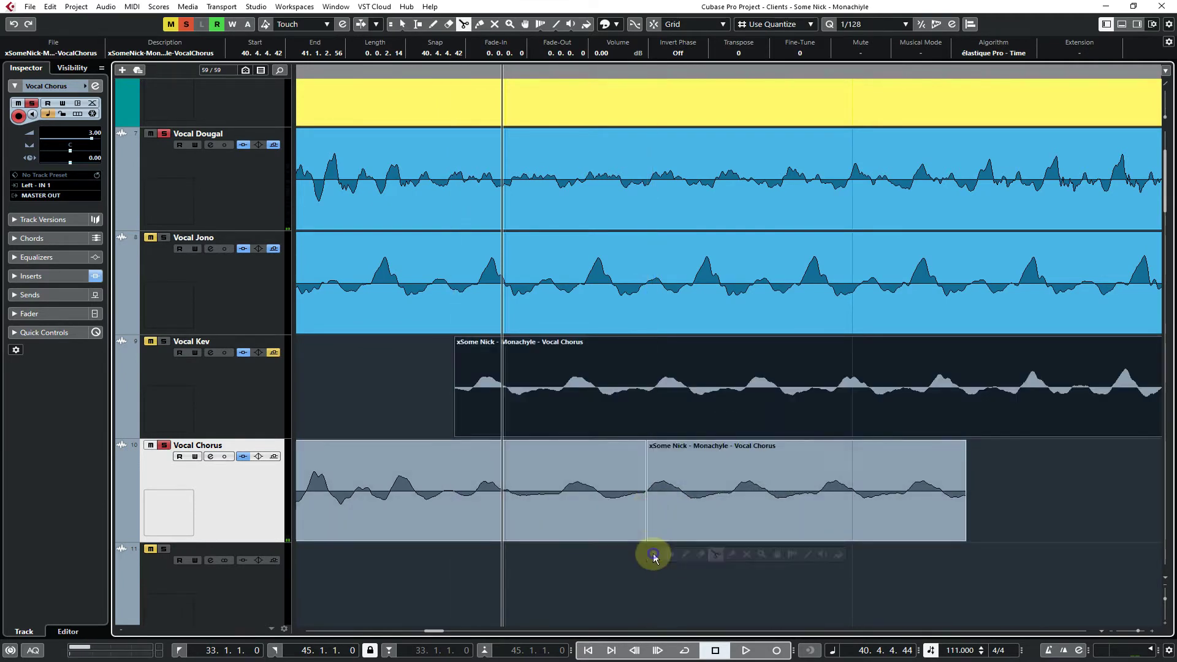
pyautogui.click(665, 494)
pyautogui.press('Delete')
# Move the track 9 clip down to Vocal Chorus with a 0.0.0.9 crossfade over the overlap, and play it with track 7 unsoloed
pyautogui.moveTo(630, 389); pyautogui.dragTo(625, 478)
pyautogui.moveTo(557, 561); pyautogui.dragTo(574, 498)
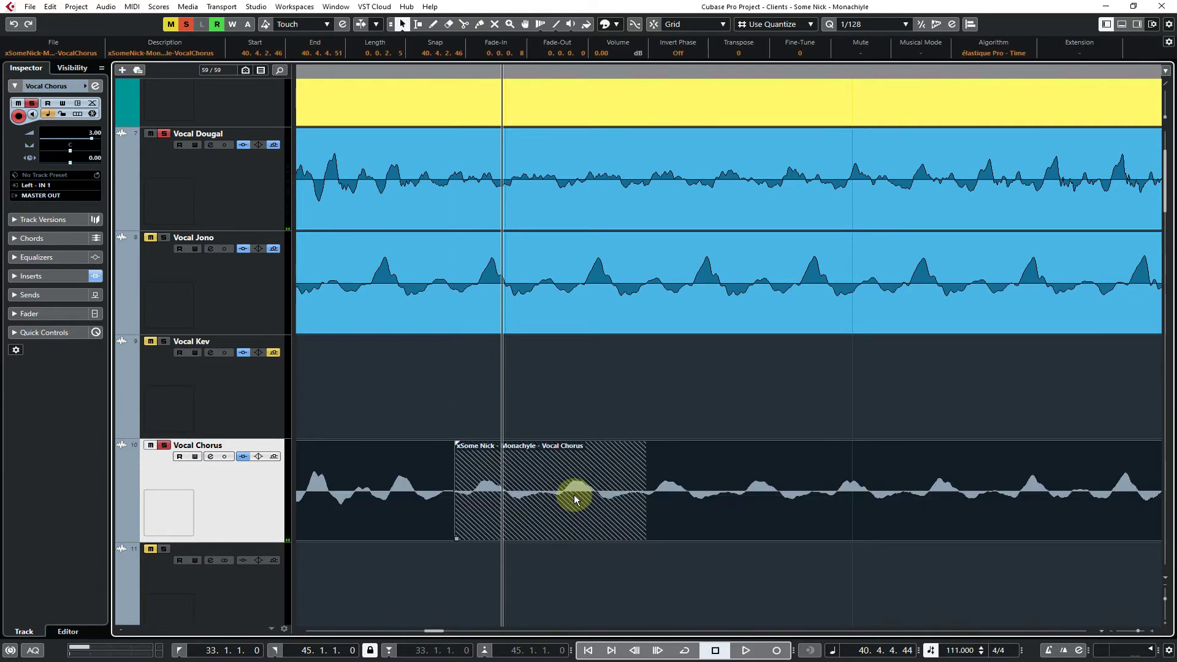
pyautogui.click(164, 134)
pyautogui.press('space')
pyautogui.click(481, 276)
pyautogui.click(629, 371)
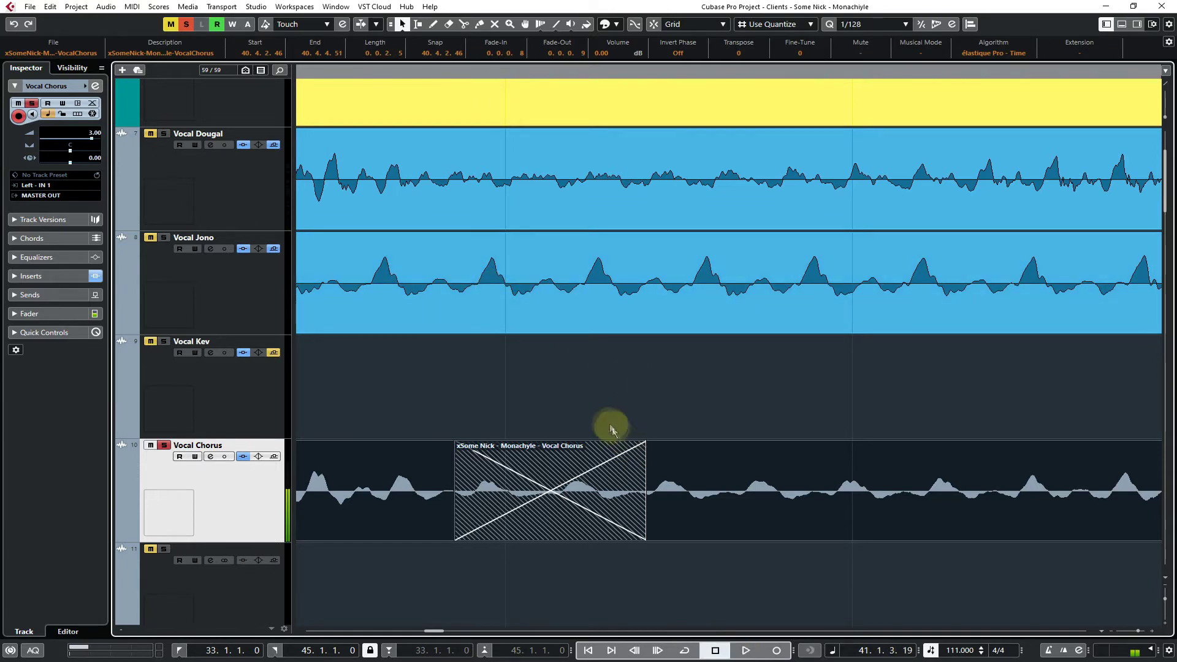
pyautogui.click(601, 402)
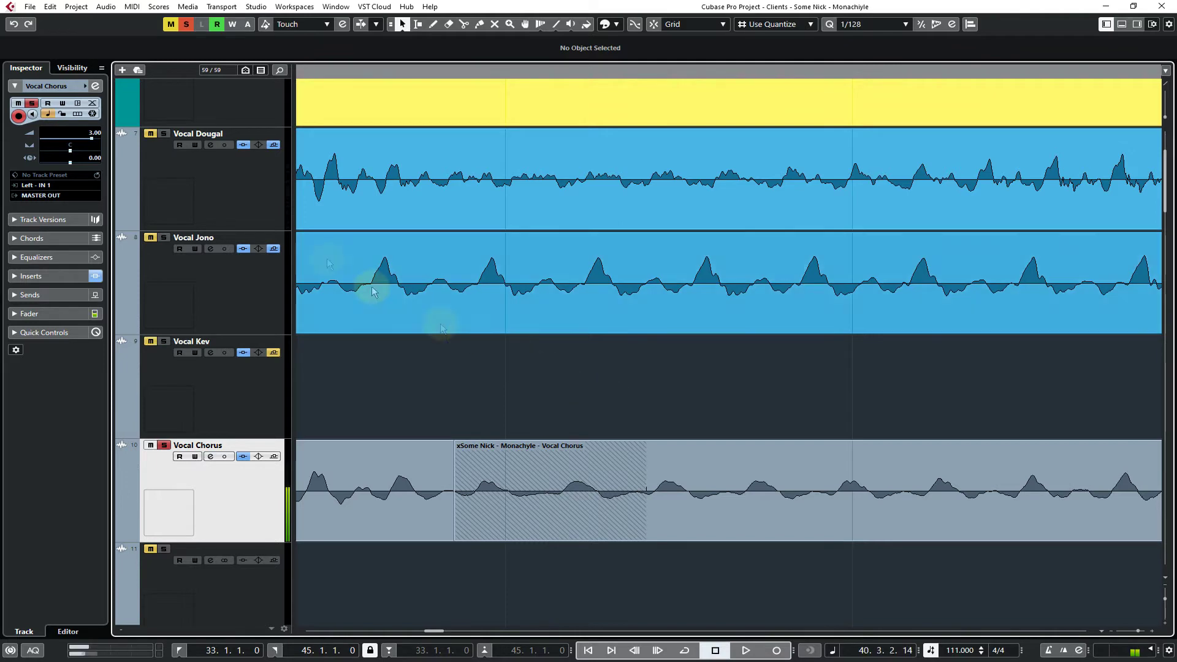
# Play the crossfaded join with track 7 soloed again
pyautogui.click(165, 135)
pyautogui.click(368, 265)
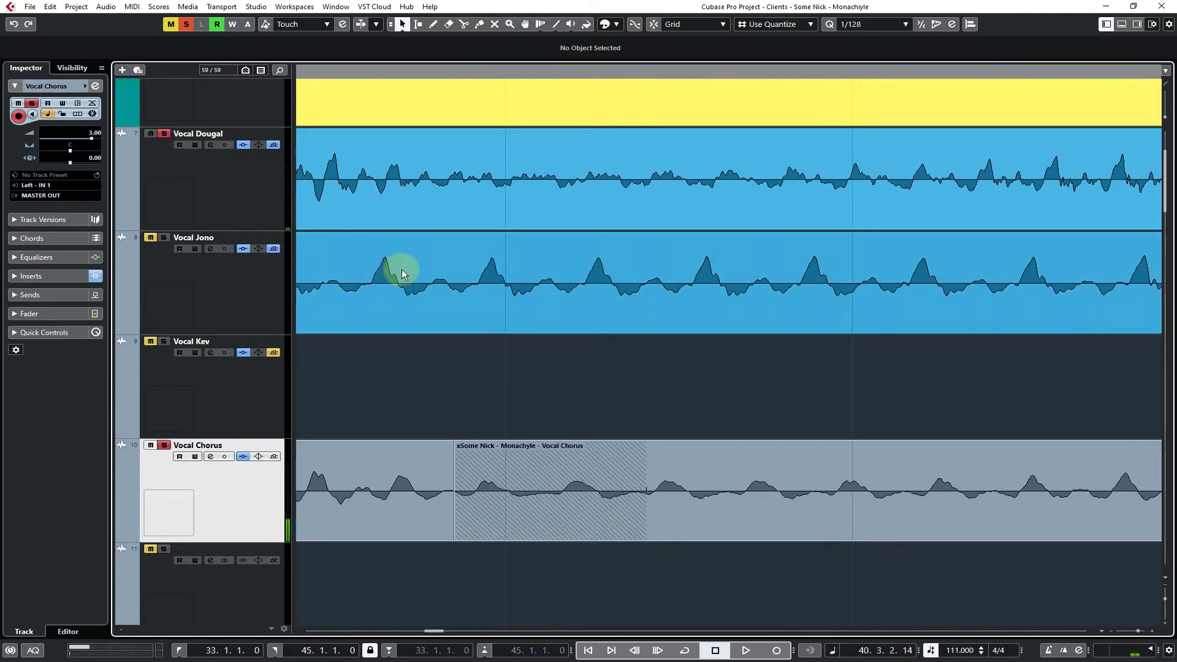
pyautogui.press('space')
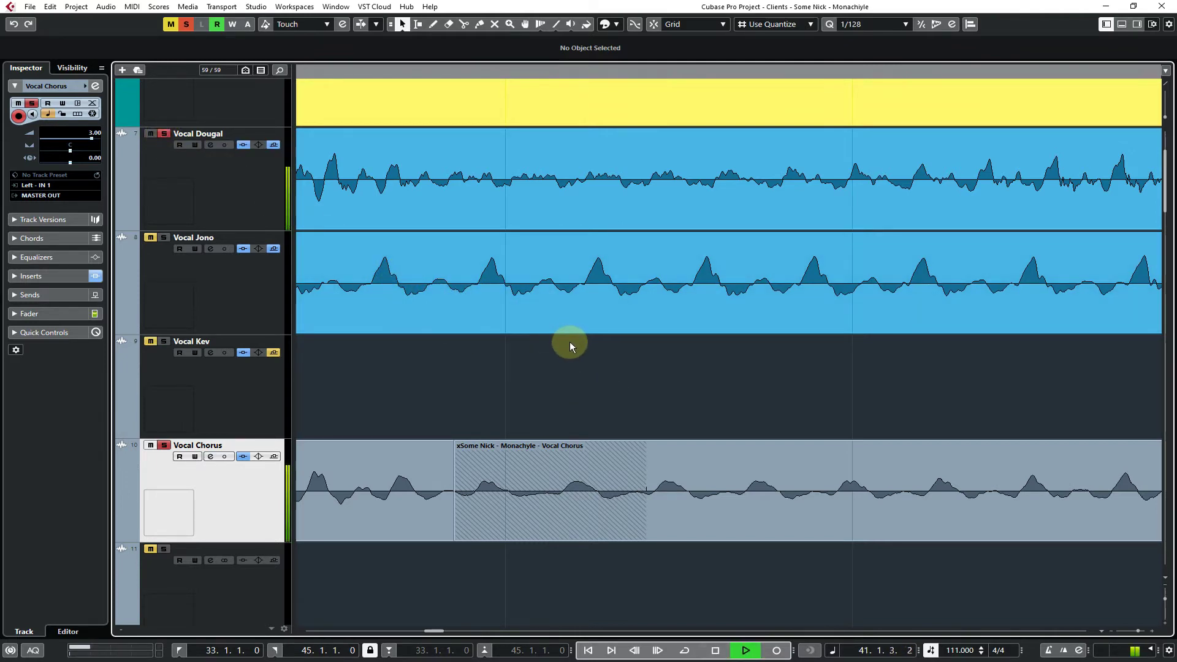
# Compare the phrase around bar 41 by playing track 7 alone and then Vocal Chorus alone
pyautogui.press('g')
pyautogui.press('g')
pyautogui.press('g')
pyautogui.press('g')
pyautogui.press('g')
pyautogui.press('g')
pyautogui.press('g')
pyautogui.press('g')
pyautogui.press('g')
pyautogui.press('g')
pyautogui.press('g')
pyautogui.press('g')
pyautogui.press('g')
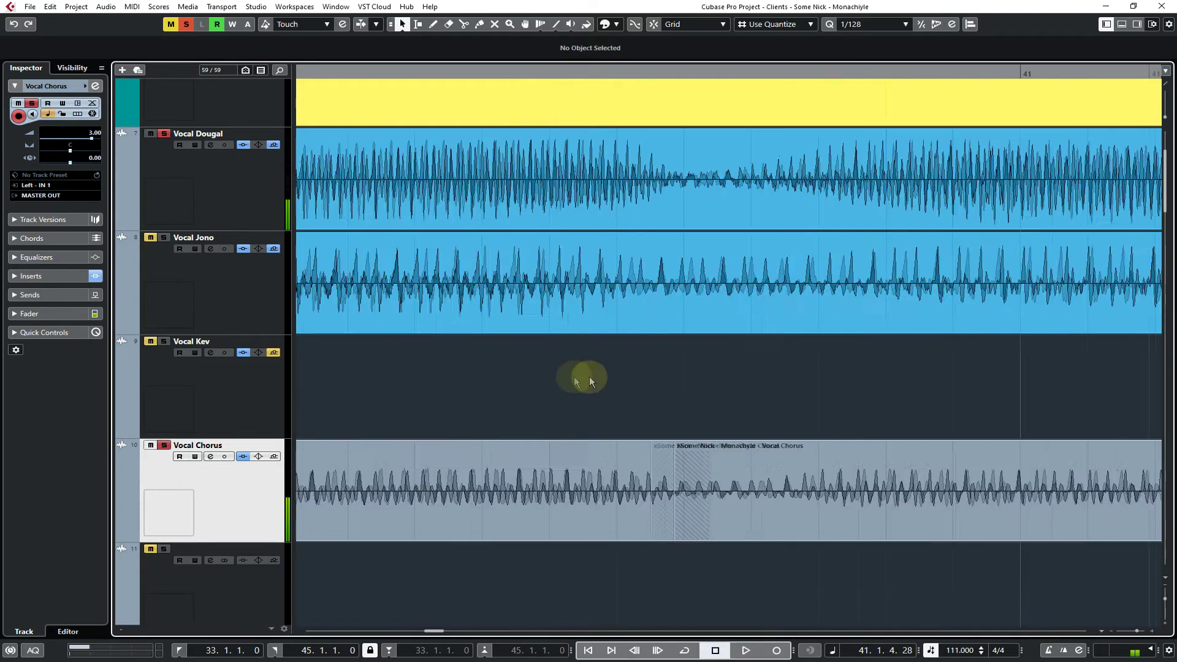
pyautogui.press('h')
pyautogui.press('h')
pyautogui.press('h')
pyautogui.press('h')
pyautogui.press('h')
pyautogui.press('h')
pyautogui.press('h')
pyautogui.press('h')
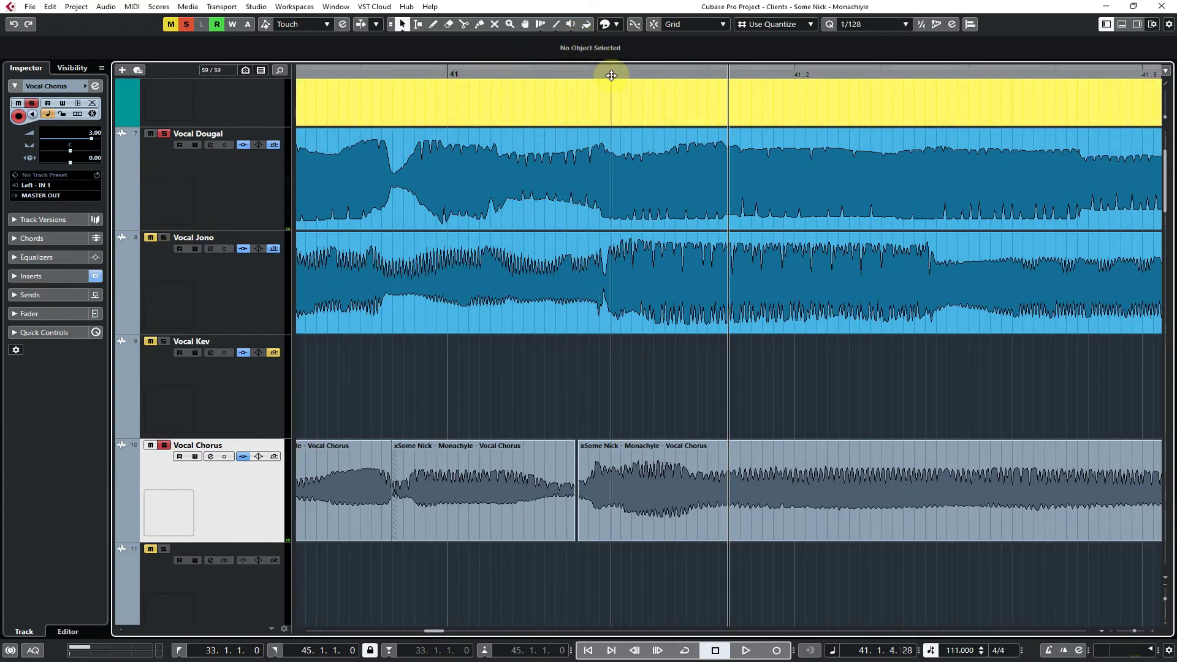
pyautogui.moveTo(610, 72)
pyautogui.mouseDown()
pyautogui.moveTo(616, 98)
pyautogui.moveTo(616, 74)
pyautogui.mouseUp()
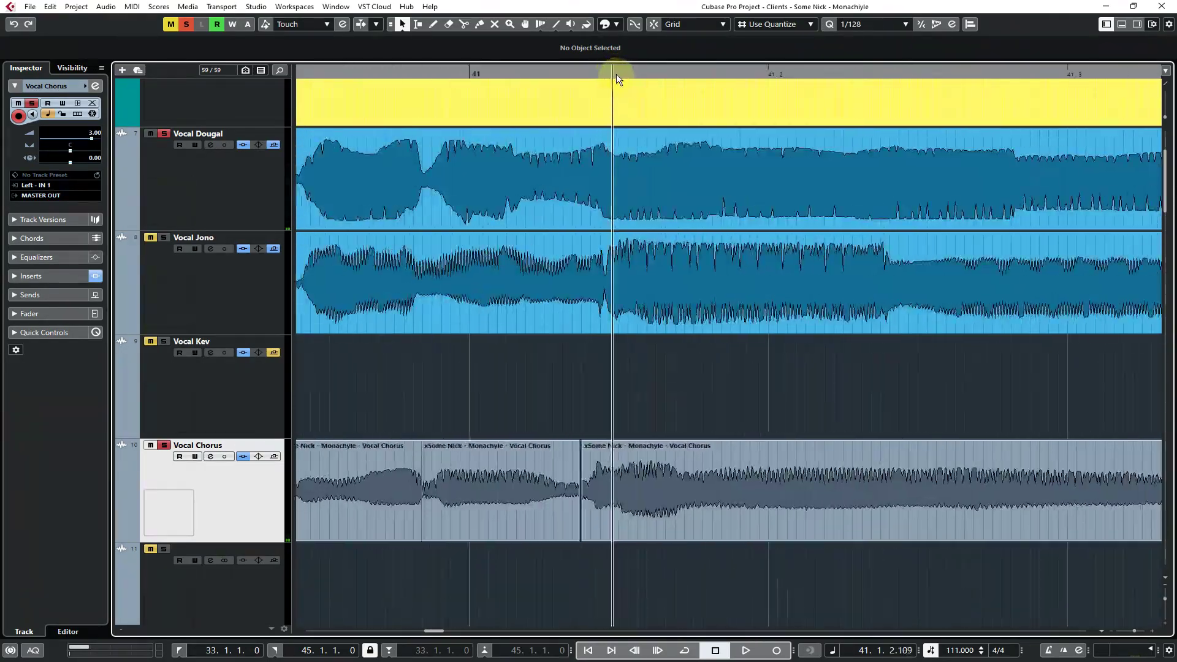
pyautogui.moveTo(373, 370); pyautogui.dragTo(281, 394)
pyautogui.click(366, 176)
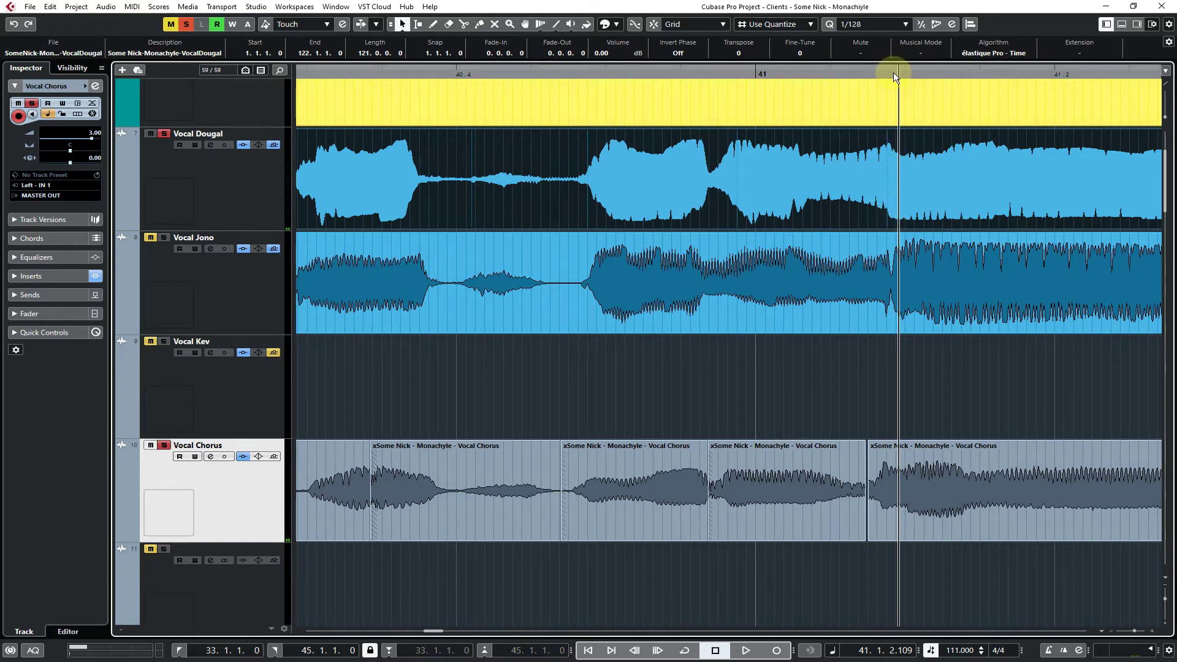
pyautogui.click(569, 72)
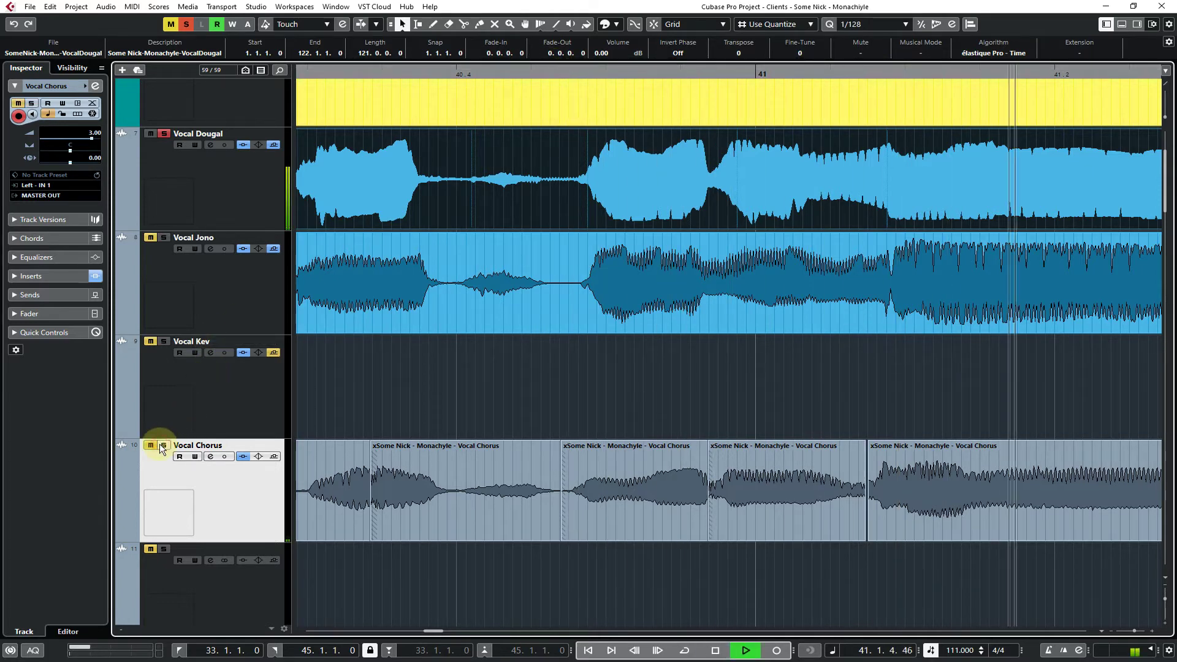
pyautogui.press('space')
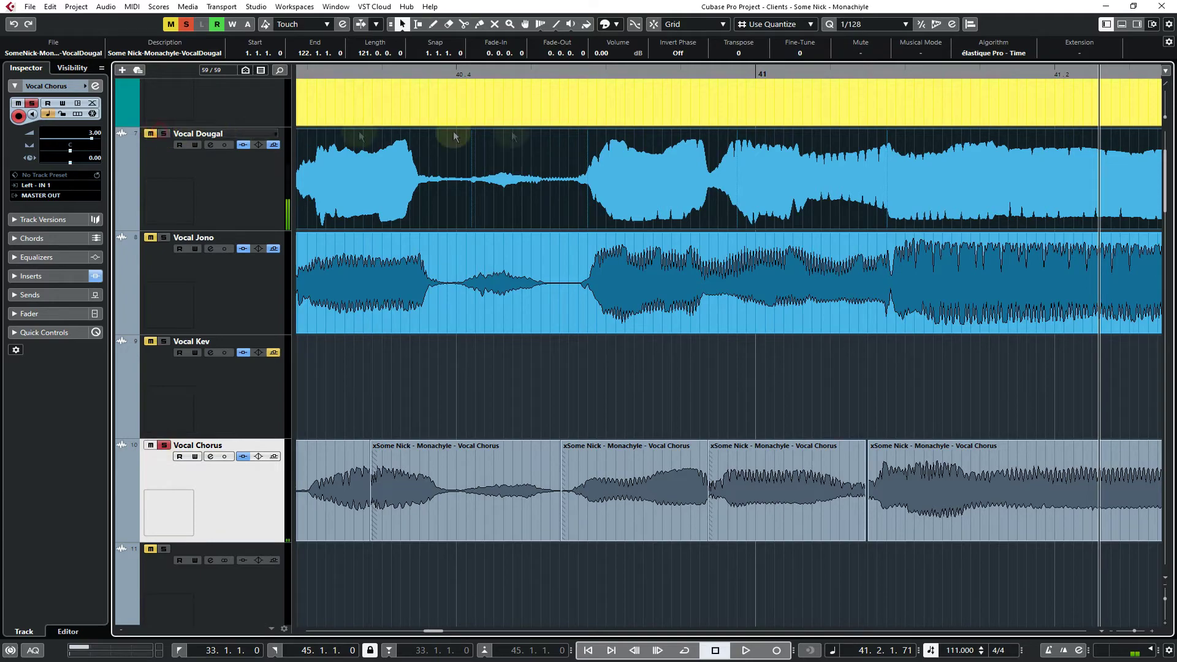
pyautogui.click(577, 71)
pyautogui.press('space')
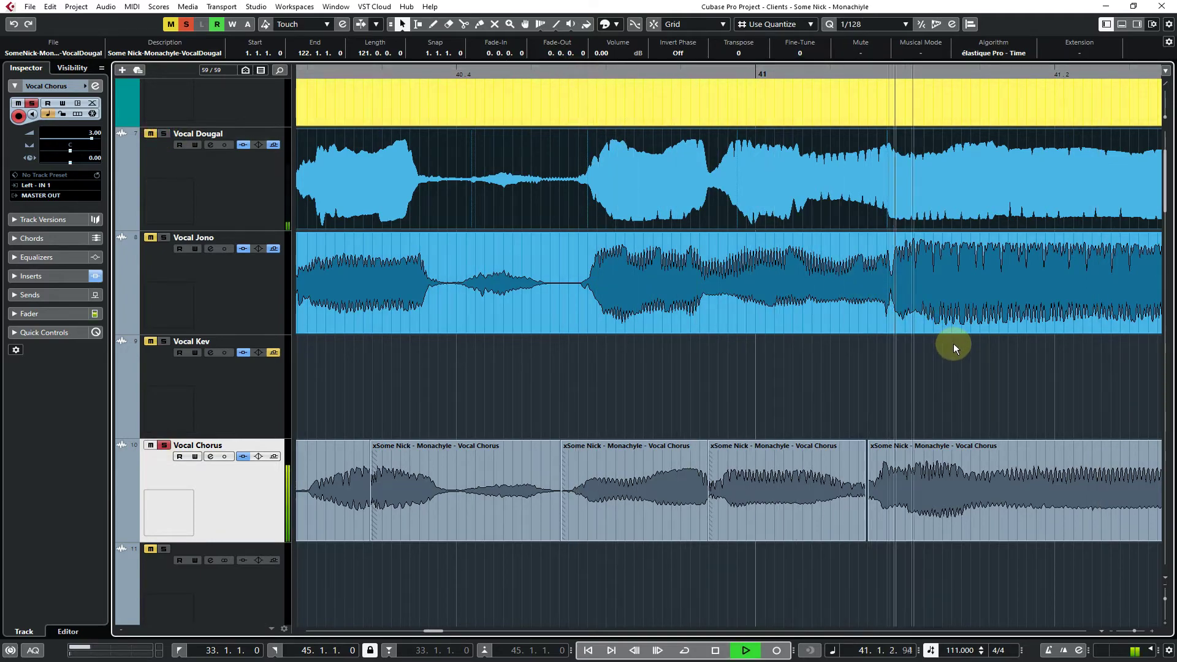
pyautogui.press('space')
# Shift the Vocal Chorus clip after bar 41, starting at 41.1.2.60, slightly later, widening the gap before it
pyautogui.scroll(3, 900, 92)
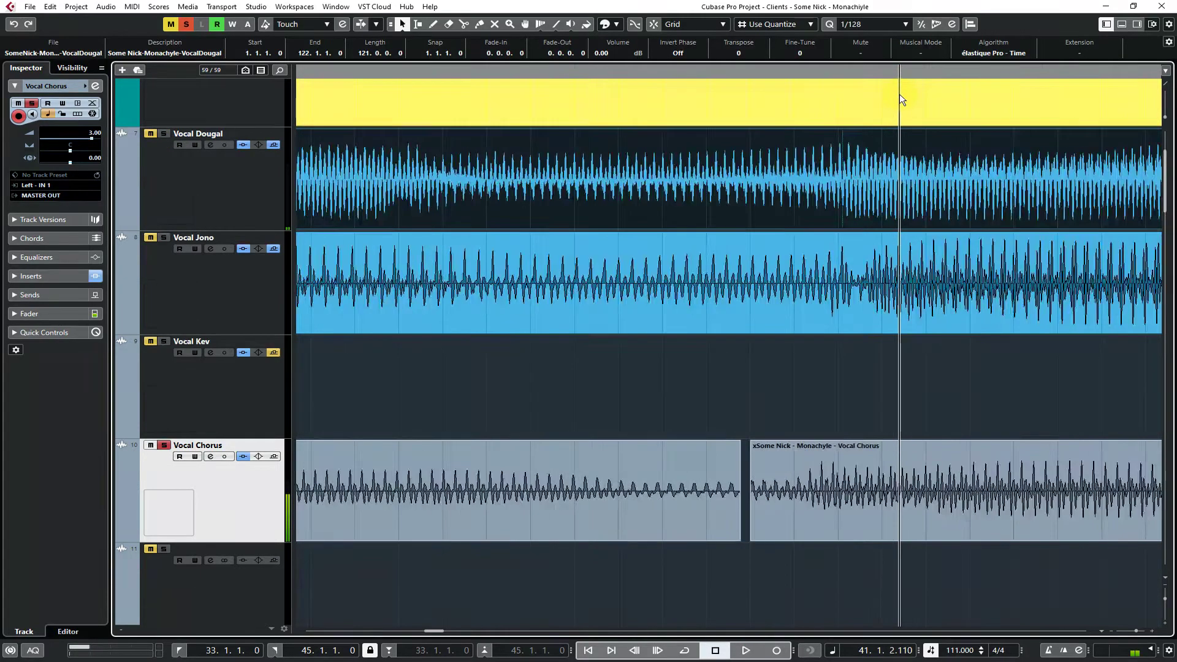
pyautogui.scroll(5, 900, 94)
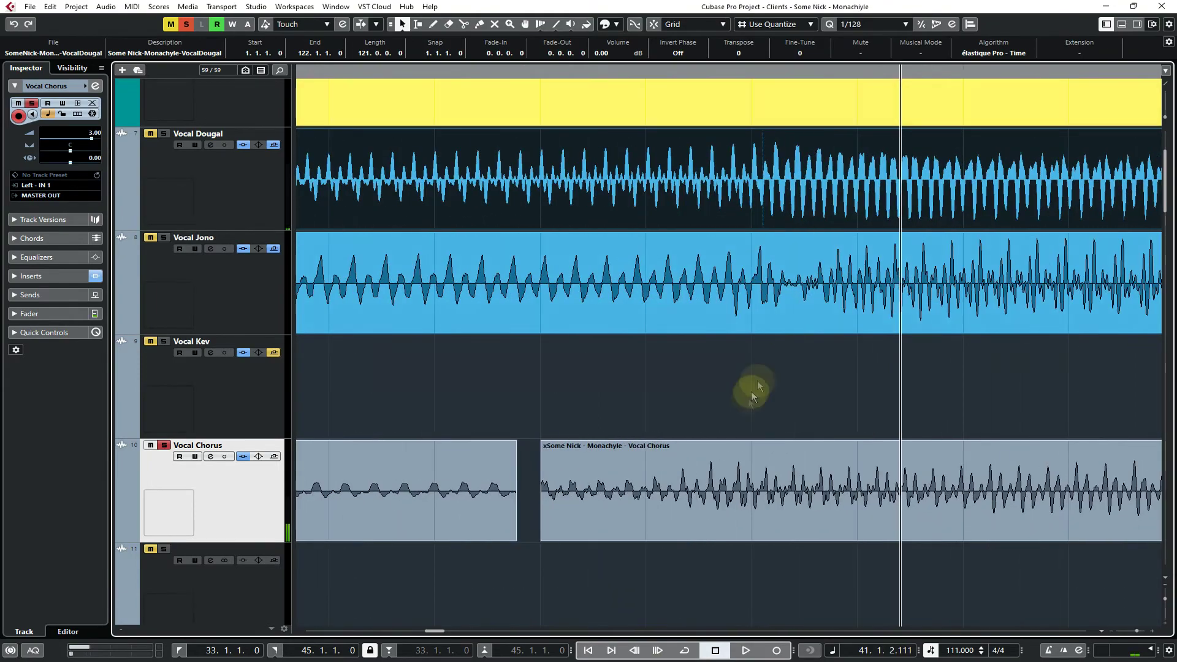
pyautogui.click(709, 477)
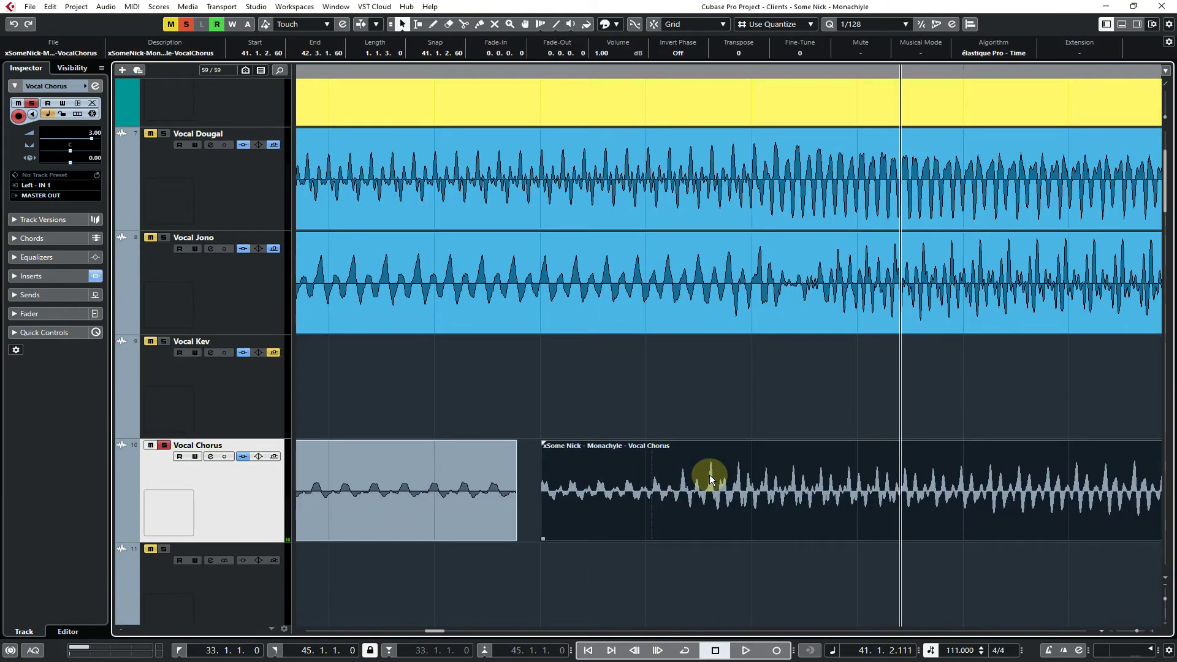
pyautogui.moveTo(714, 465)
pyautogui.mouseDown()
pyautogui.moveTo(759, 184)
pyautogui.moveTo(748, 187)
pyautogui.moveTo(749, 554)
pyautogui.moveTo(737, 550)
pyautogui.mouseUp()
pyautogui.moveTo(693, 595); pyautogui.dragTo(668, 490)
pyautogui.moveTo(415, 393); pyautogui.dragTo(507, 392)
# Extend the preceding clip's end across the gap and move the next clip, trimmed to start at 41.1.2.85, up to track 9
pyautogui.press('g')
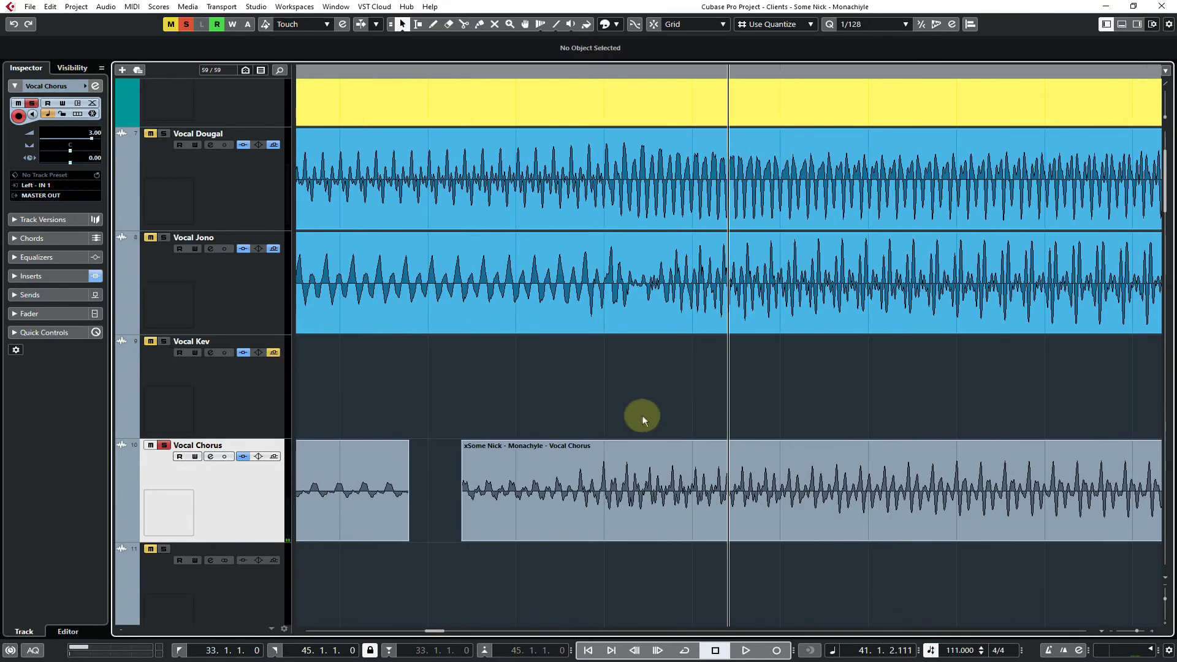
pyautogui.press('g')
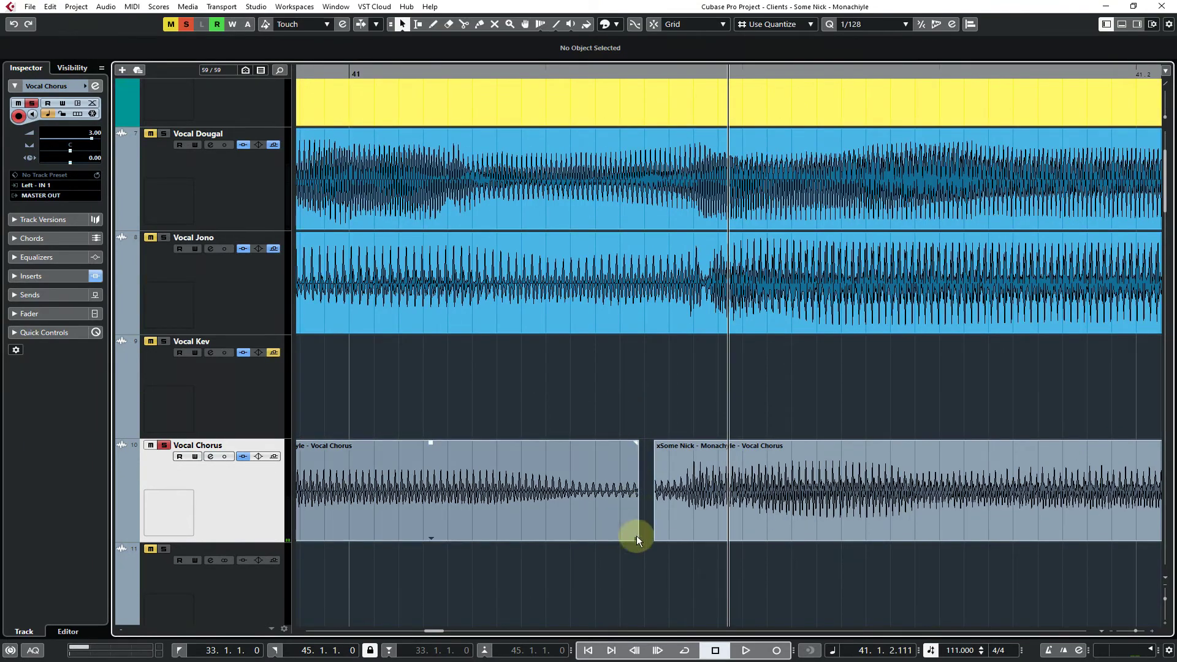
pyautogui.moveTo(636, 536); pyautogui.dragTo(674, 527)
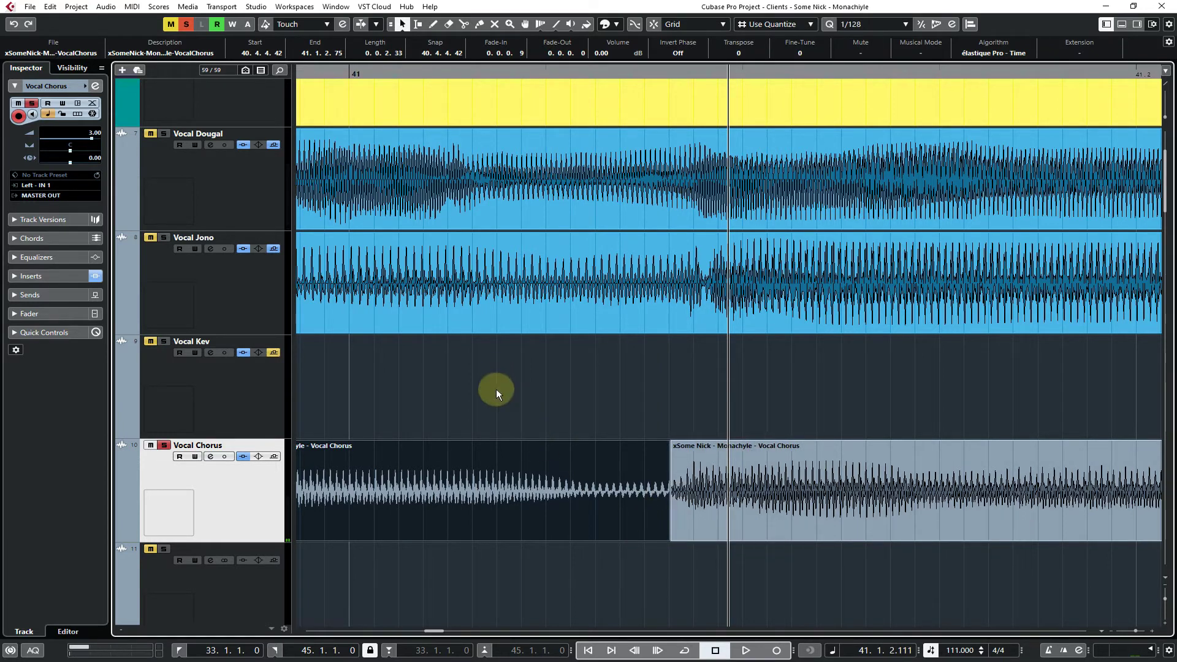
pyautogui.moveTo(670, 508); pyautogui.dragTo(730, 398)
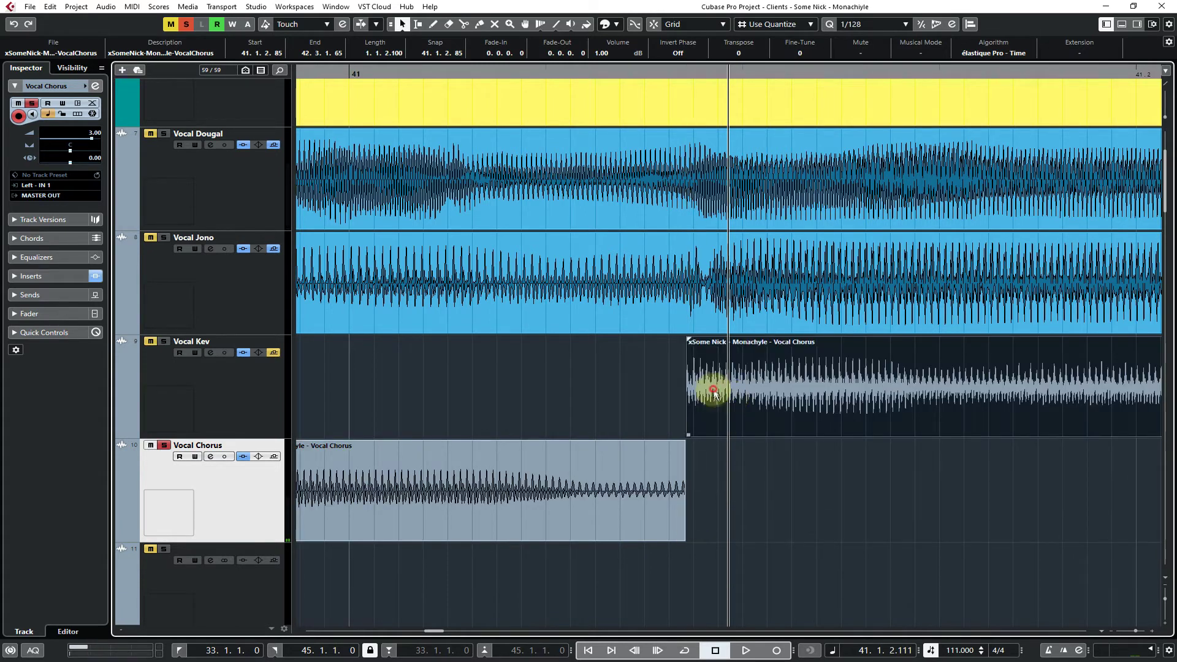
# Play the trimmed clip on Vocal Chorus with track 7 soloed, then move it back up to track 9 at the same position
pyautogui.moveTo(714, 392); pyautogui.dragTo(705, 494)
pyautogui.click(150, 134)
pyautogui.click(164, 133)
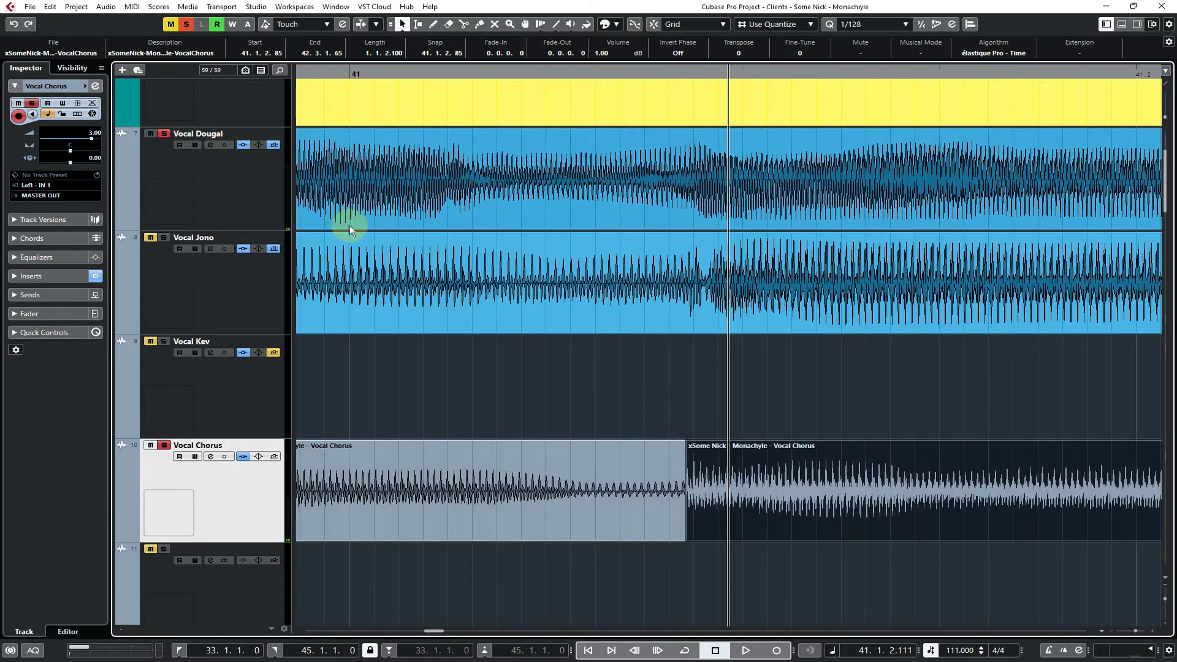
pyautogui.press('space')
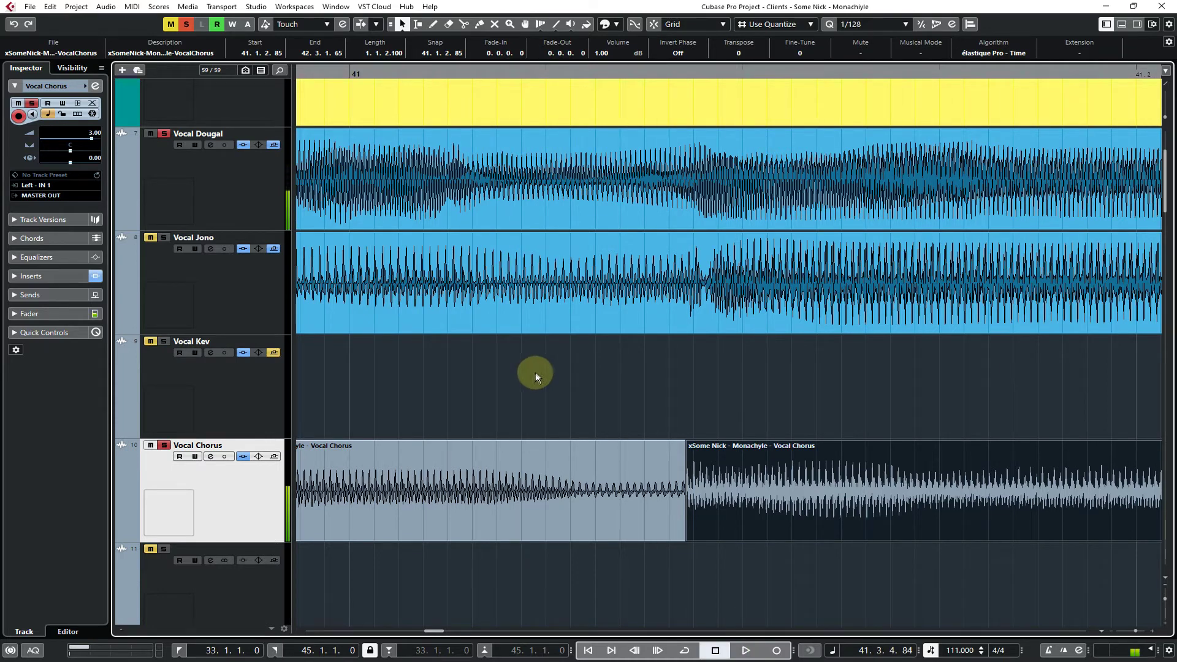
pyautogui.moveTo(697, 451); pyautogui.dragTo(709, 377)
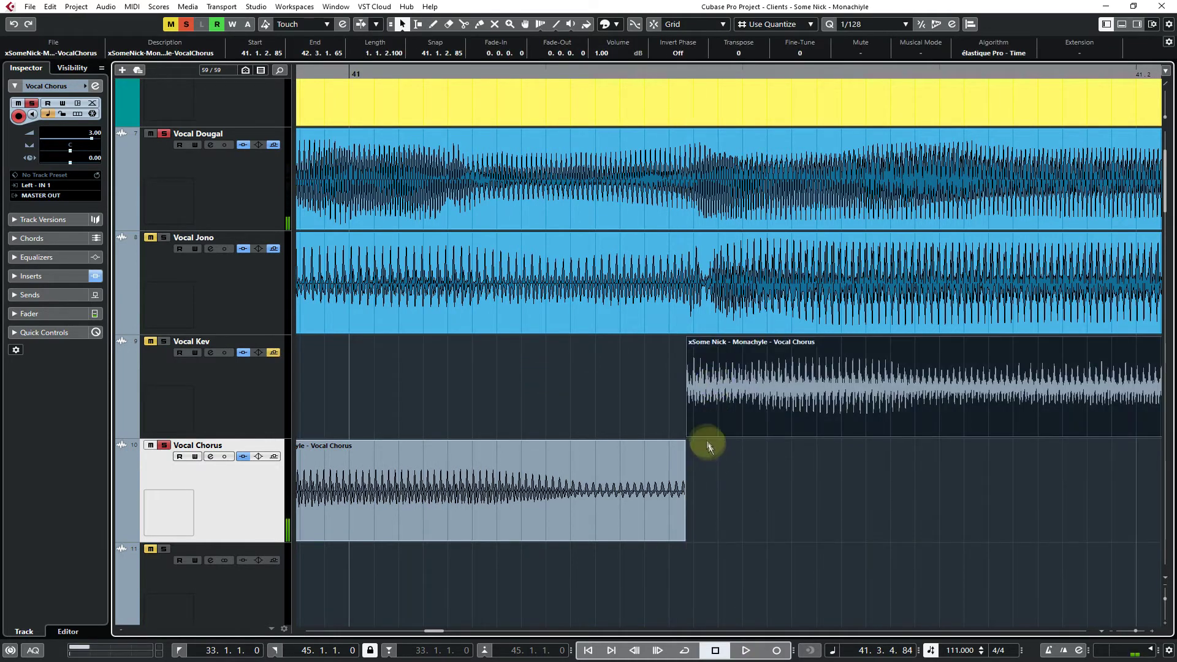
# Extend the track 9 clip's start back to 41.1.2.73 so it overlaps the end of the preceding clip
pyautogui.moveTo(699, 71); pyautogui.dragTo(708, 102)
pyautogui.moveTo(462, 390); pyautogui.dragTo(280, 398)
pyautogui.moveTo(644, 436); pyautogui.dragTo(505, 421)
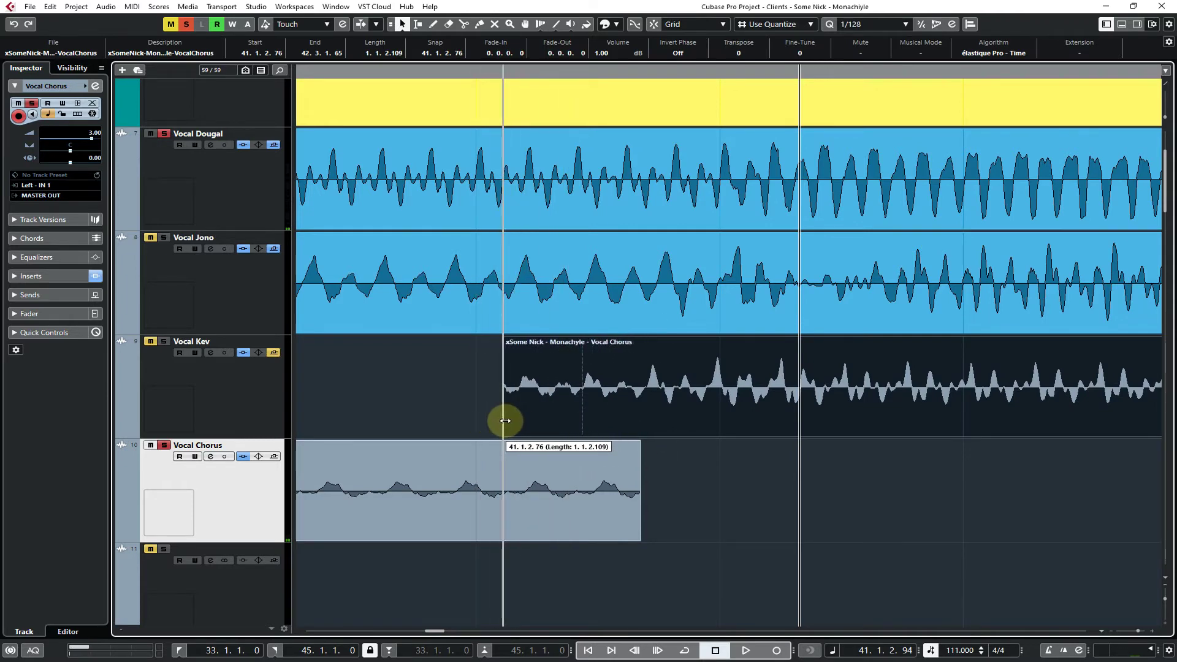
pyautogui.press('g')
pyautogui.press('g')
pyautogui.press('g')
pyautogui.press('g')
pyautogui.press('g')
pyautogui.press('g')
pyautogui.press('g')
pyautogui.press('g')
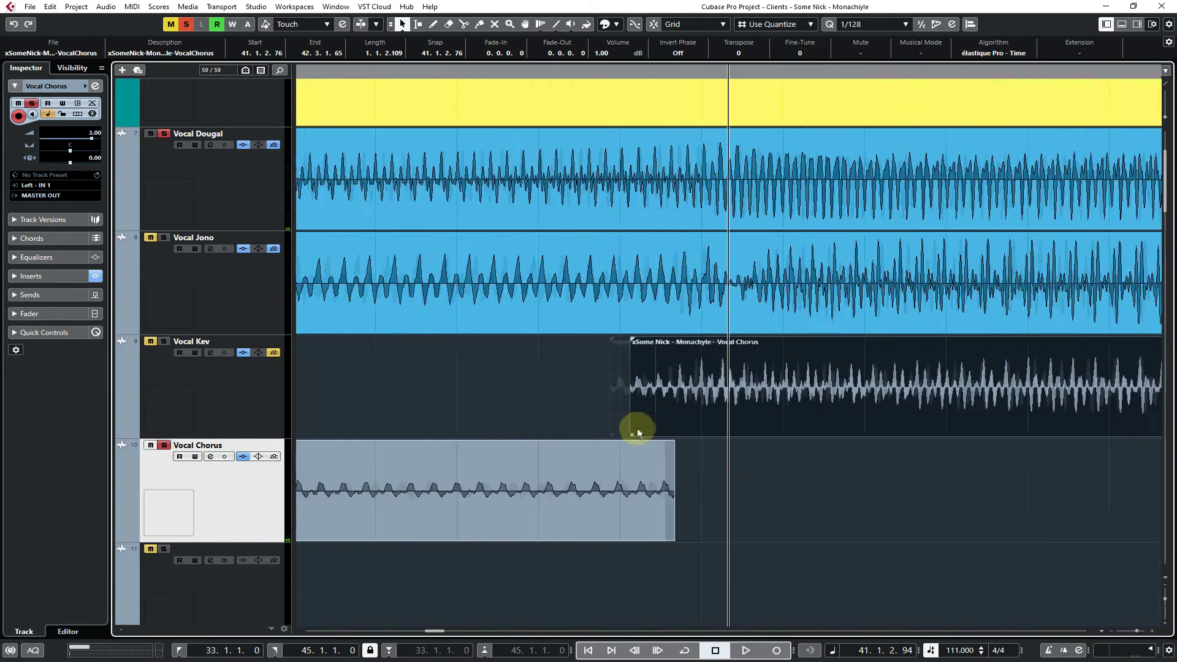
pyautogui.press('g')
pyautogui.moveTo(674, 431)
pyautogui.mouseDown()
pyautogui.moveTo(557, 435)
pyautogui.moveTo(664, 434)
pyautogui.mouseUp()
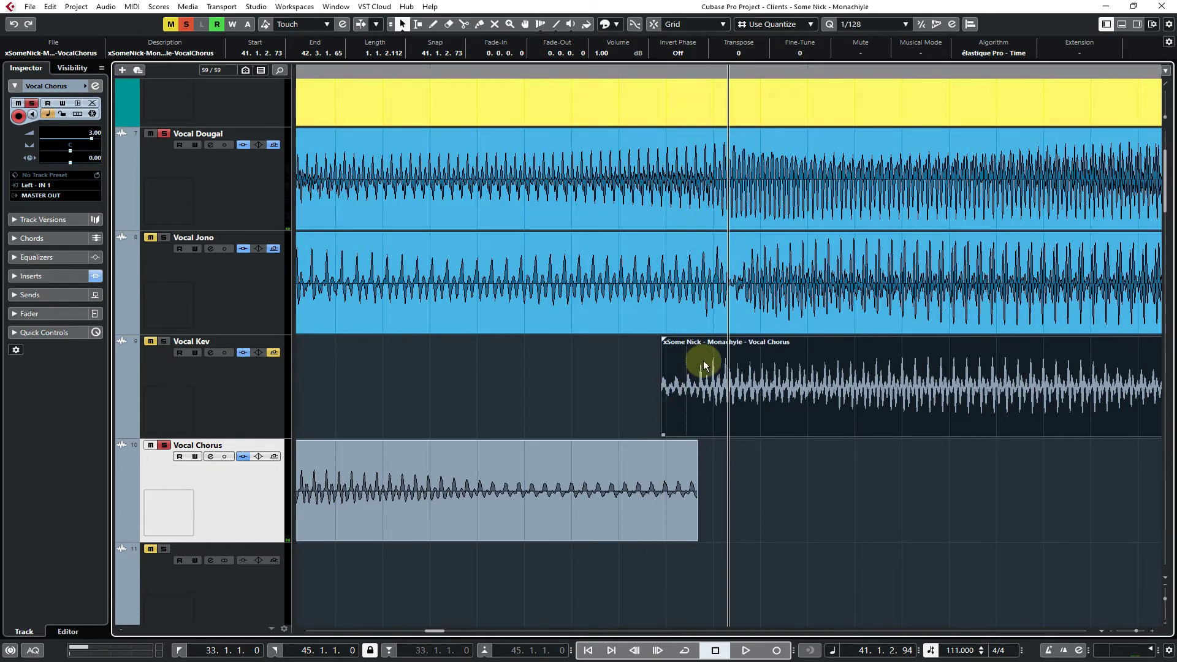
# Try the extended clip on Vocal Chorus by playing it with track 7 soloed, then undo the move
pyautogui.moveTo(704, 367); pyautogui.dragTo(711, 518)
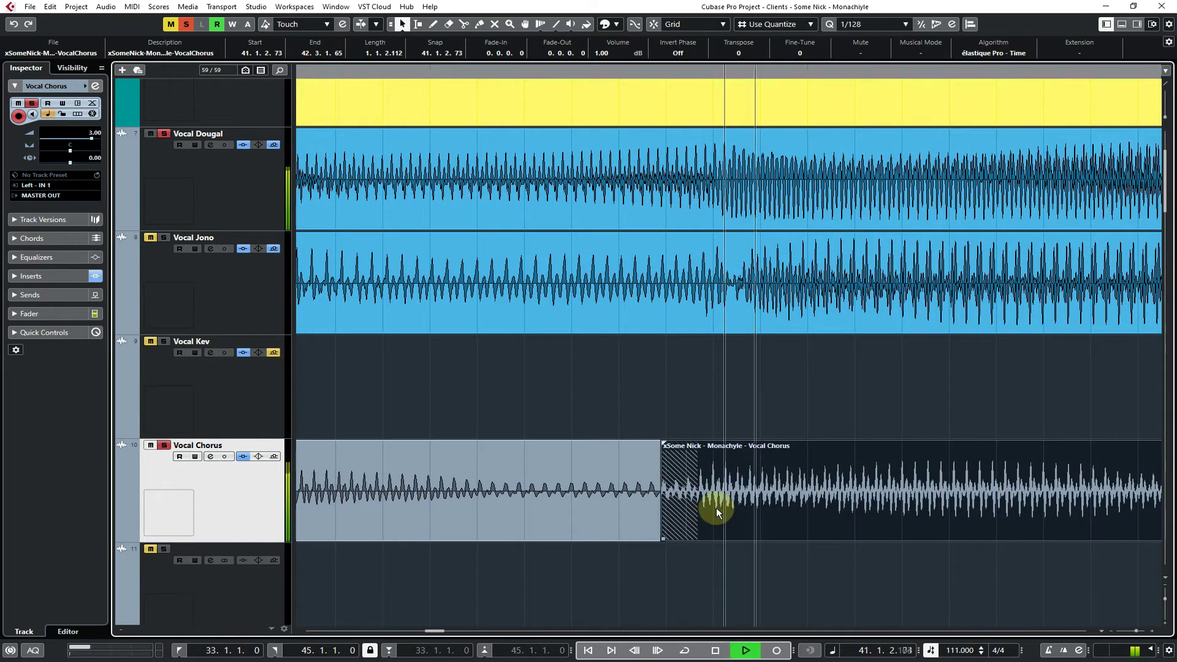
pyautogui.press('space')
pyautogui.hotkey('ctrl', 'z')
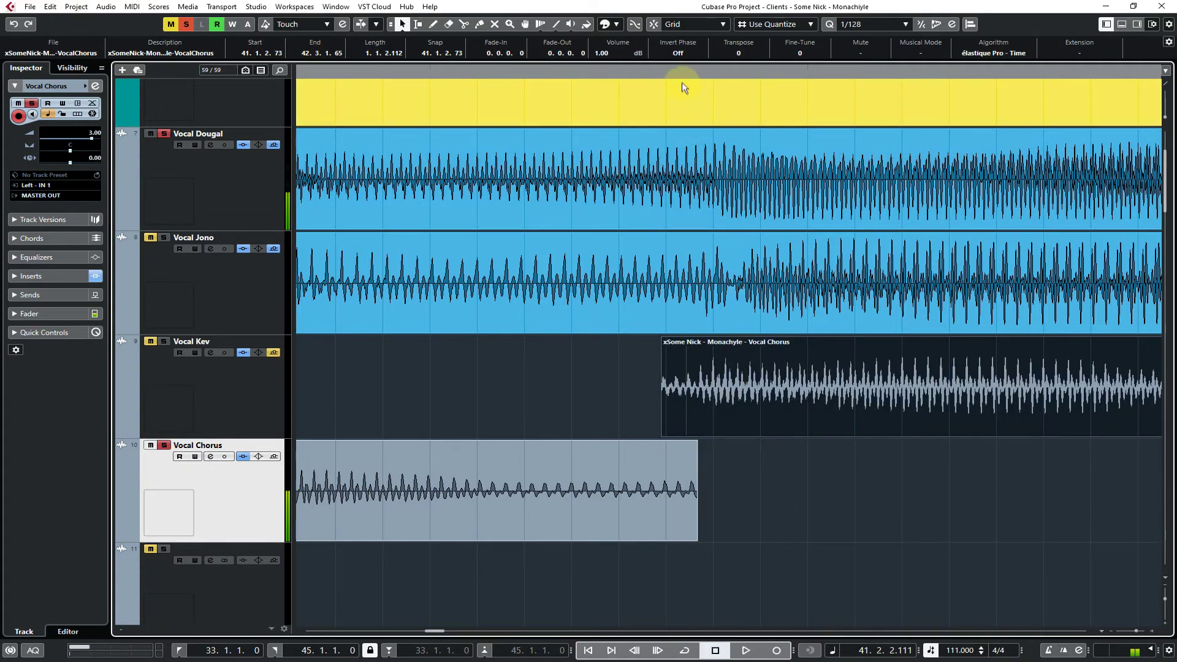
# Move the track 9 clip down to Vocal Chorus one tick later and shorten the preceding clip's end to 41.1.2.79
pyautogui.moveTo(682, 71); pyautogui.dragTo(683, 105)
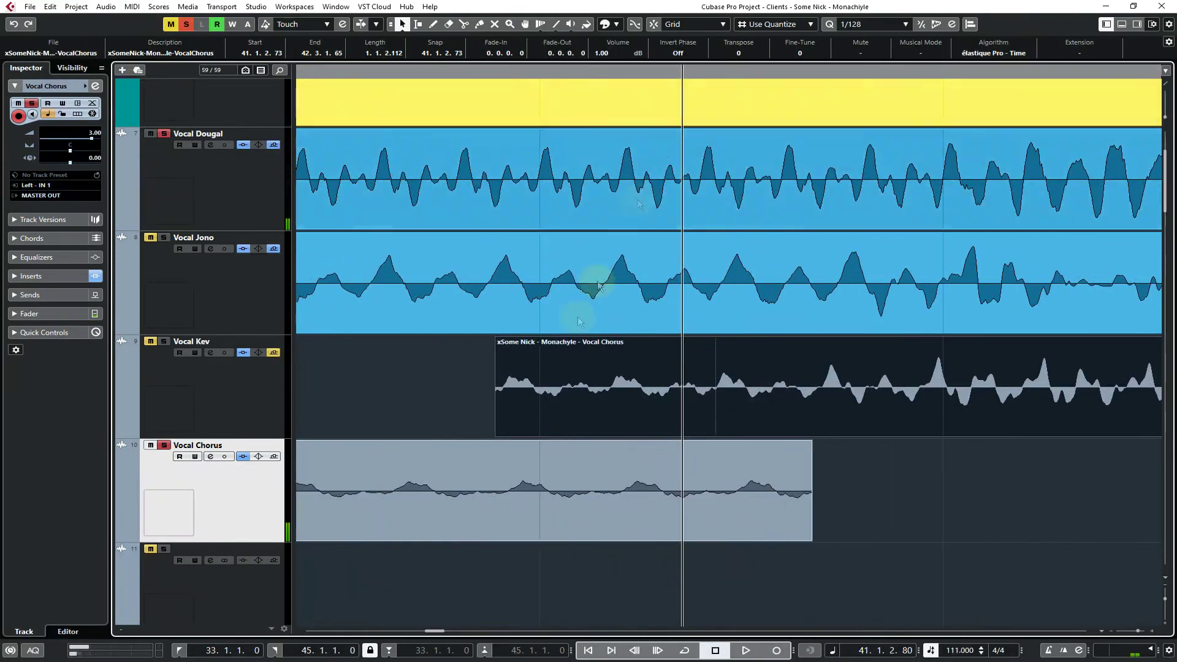
pyautogui.moveTo(602, 406); pyautogui.dragTo(617, 538)
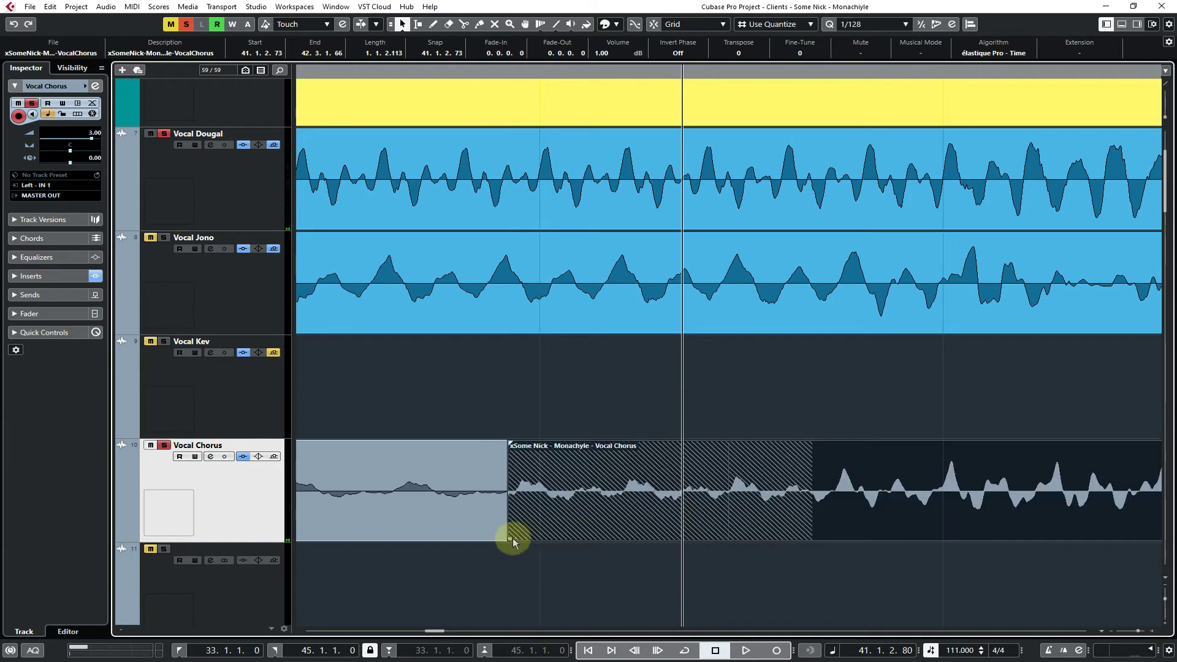
pyautogui.moveTo(511, 540); pyautogui.dragTo(655, 547)
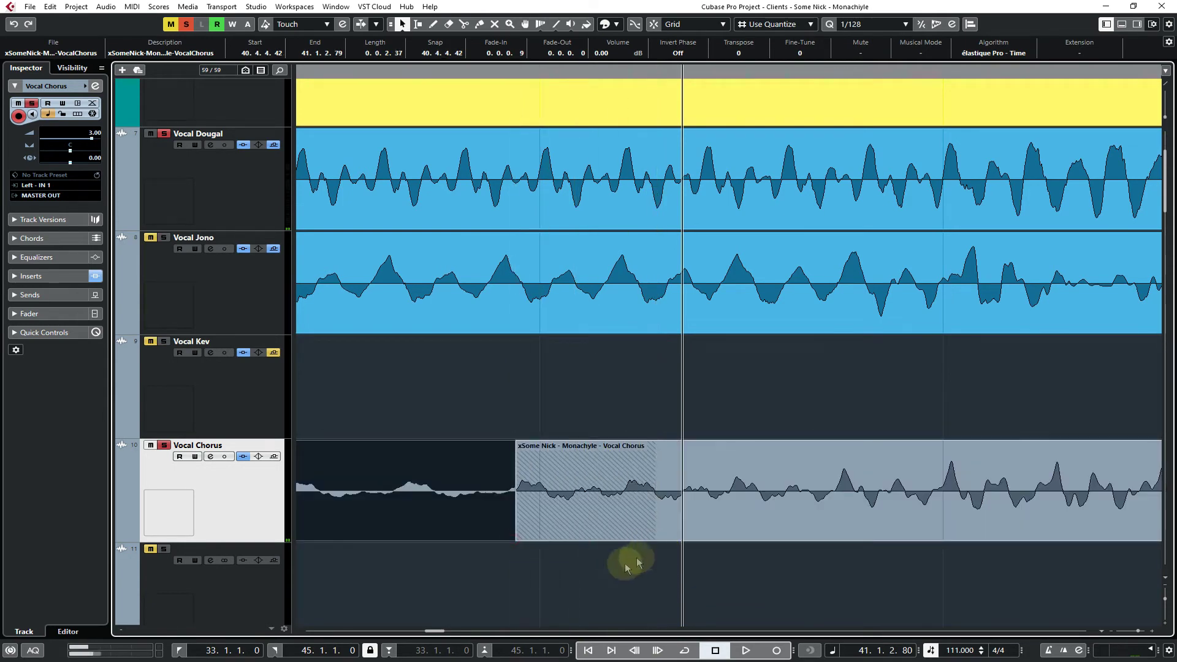
# Crossfade the two overlapping Vocal Chorus clips around 41.1.2.79 and play across the join
pyautogui.moveTo(601, 576); pyautogui.dragTo(648, 517)
pyautogui.press('x')
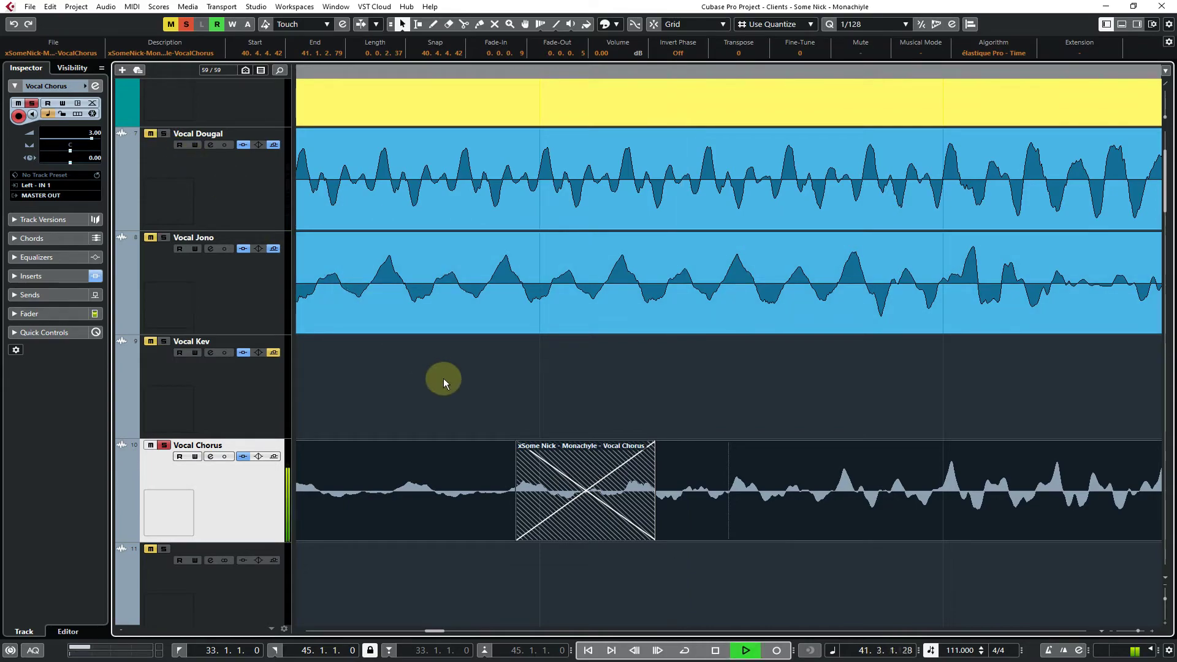
pyautogui.press('space')
# Play Vocal Chorus without track 7 from 40.4.2.71 across the new crossfade
pyautogui.press('g')
pyautogui.press('g')
pyautogui.press('g')
pyautogui.press('g')
pyautogui.press('g')
pyautogui.press('g')
pyautogui.press('g')
pyautogui.press('g')
pyautogui.press('g')
pyautogui.press('g')
pyautogui.press('g')
pyautogui.press('g')
pyautogui.press('g')
pyautogui.press('g')
pyautogui.press('g')
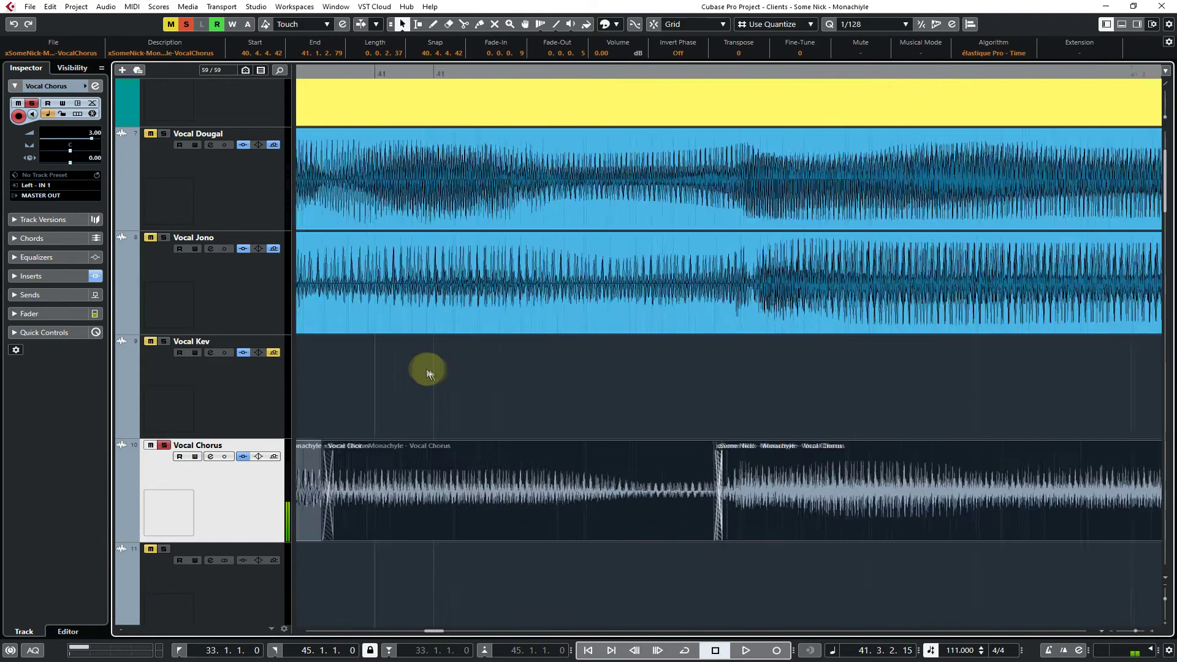
pyautogui.press('h')
pyautogui.press('h')
pyautogui.press('h')
pyautogui.press('h')
pyautogui.press('h')
pyautogui.press('h')
pyautogui.press('h')
pyautogui.press('h')
pyautogui.press('h')
pyautogui.press('h')
pyautogui.press('h')
pyautogui.press('h')
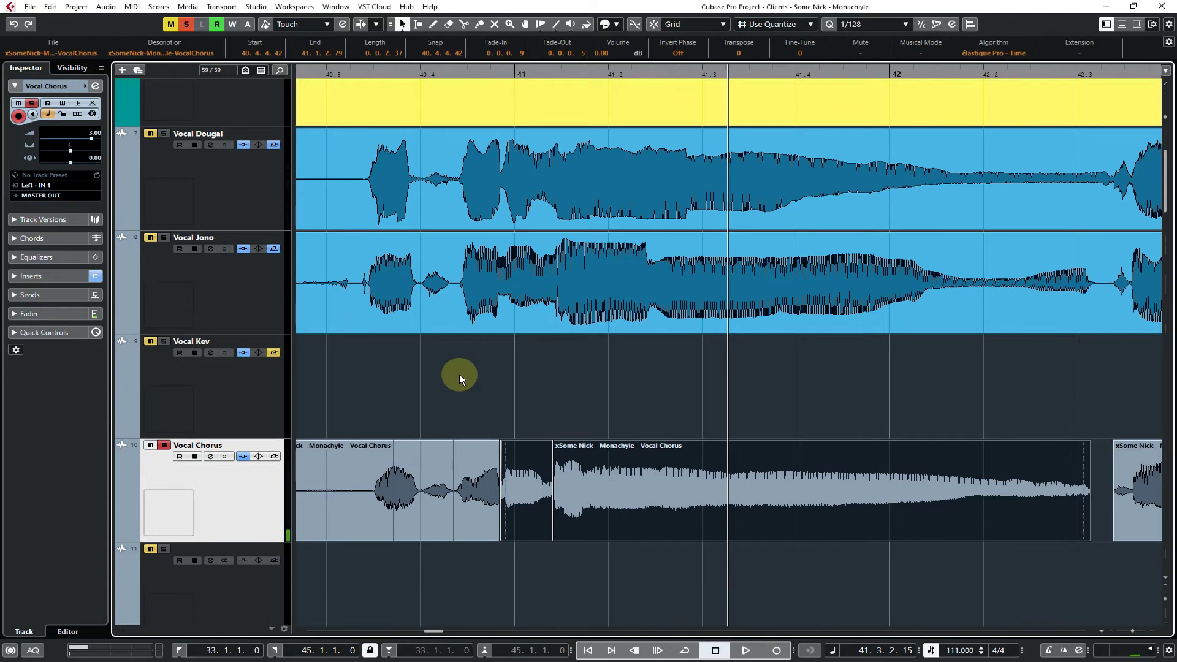
pyautogui.click(459, 374)
pyautogui.press('space')
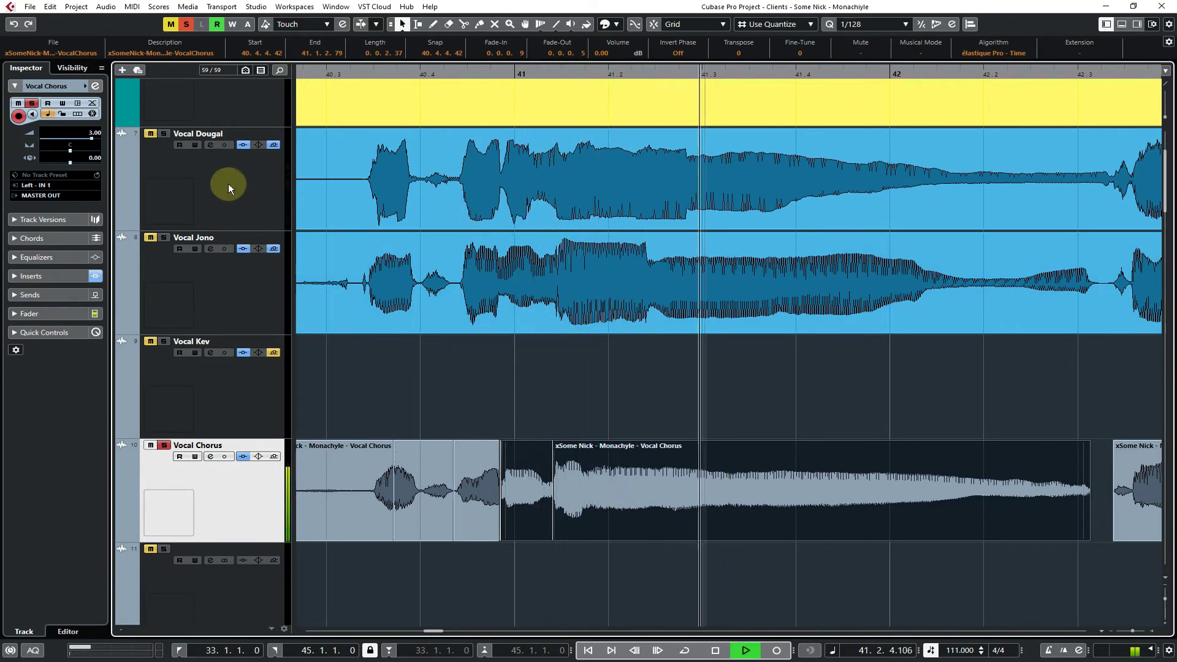
pyautogui.press('space')
pyautogui.click(525, 387)
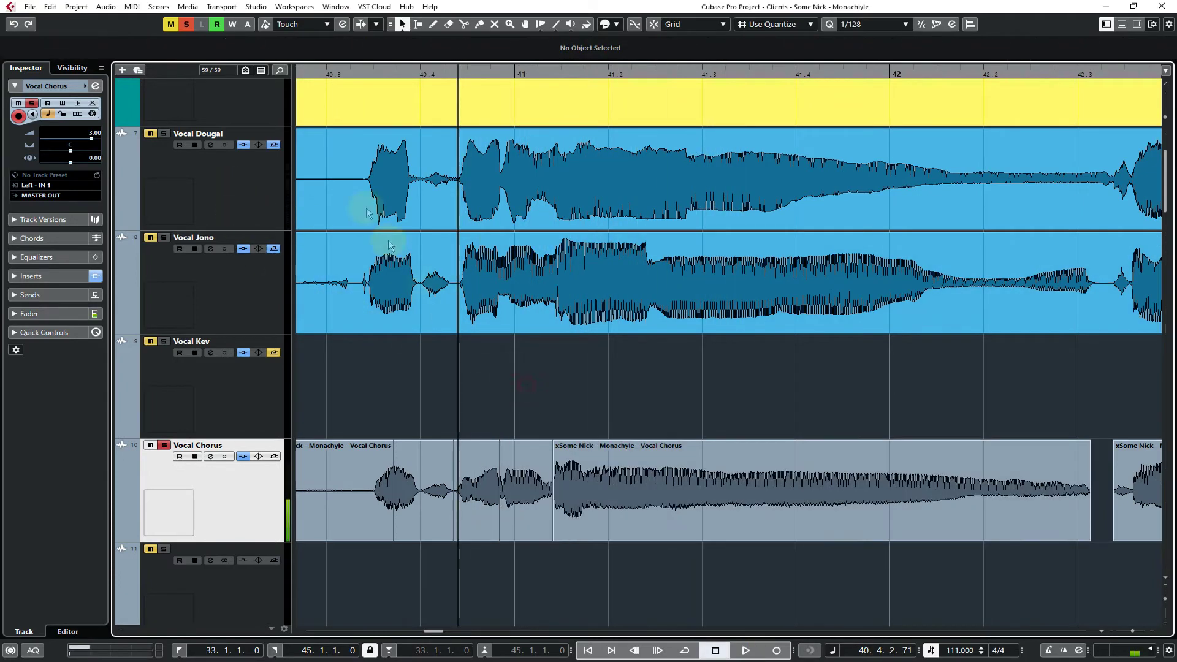
# Solo track 7 and play it together with Vocal Chorus from 40.3.1.111 through the closing phrase
pyautogui.click(349, 72)
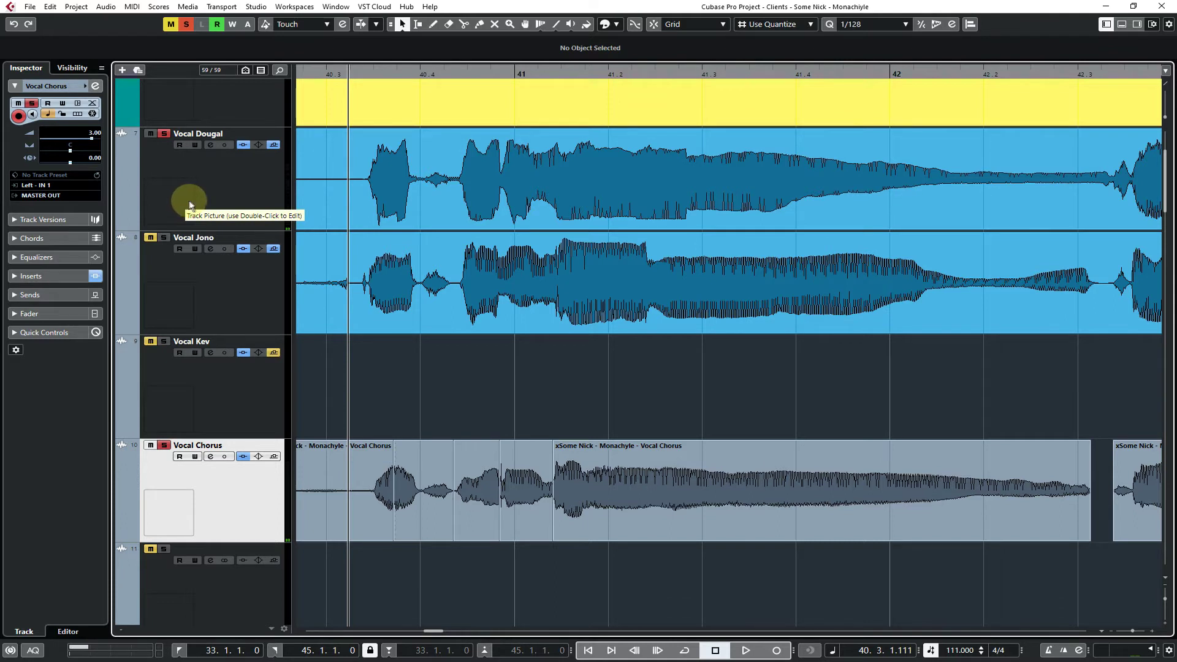
pyautogui.press('space')
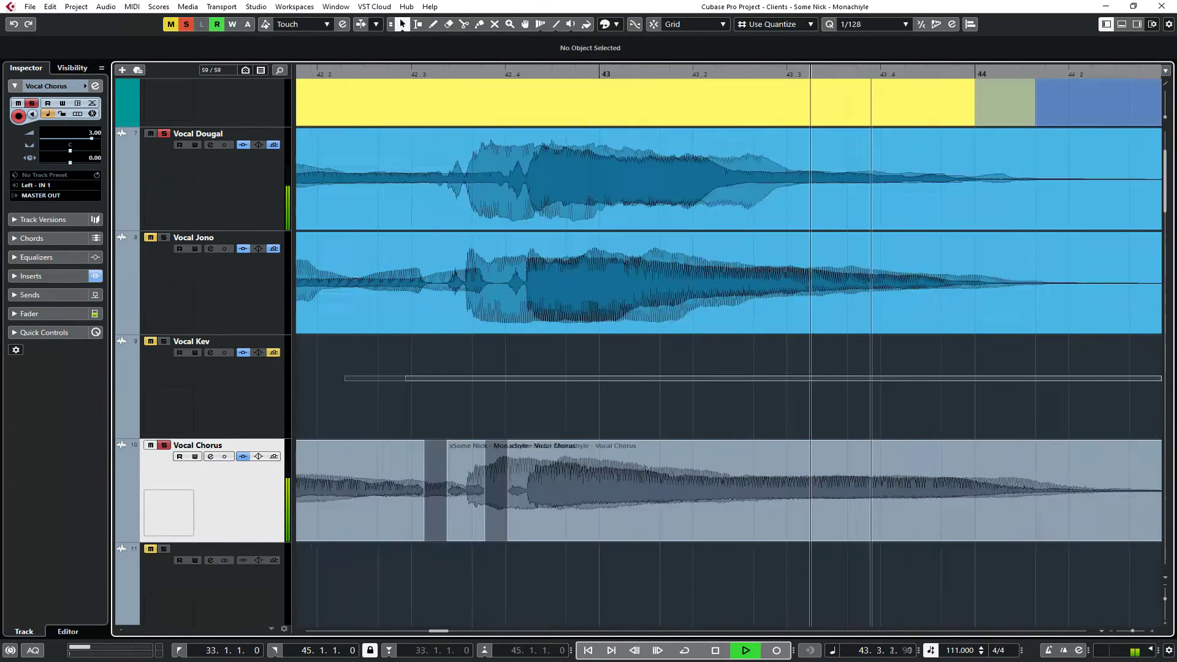
pyautogui.press('space')
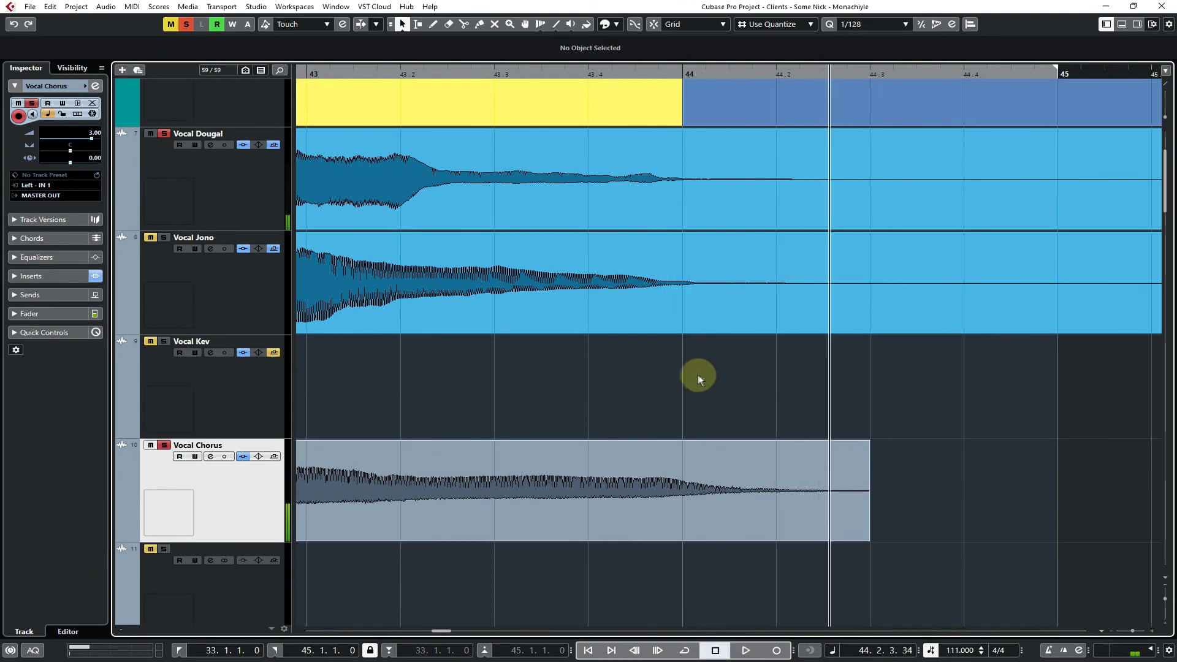
# Compare the Vocal Chorus clip endings around bars 40 and 44 with the track 7 vocal
pyautogui.moveTo(692, 374); pyautogui.dragTo(231, 371)
pyautogui.moveTo(1079, 407); pyautogui.dragTo(1042, 406)
pyautogui.click(697, 497)
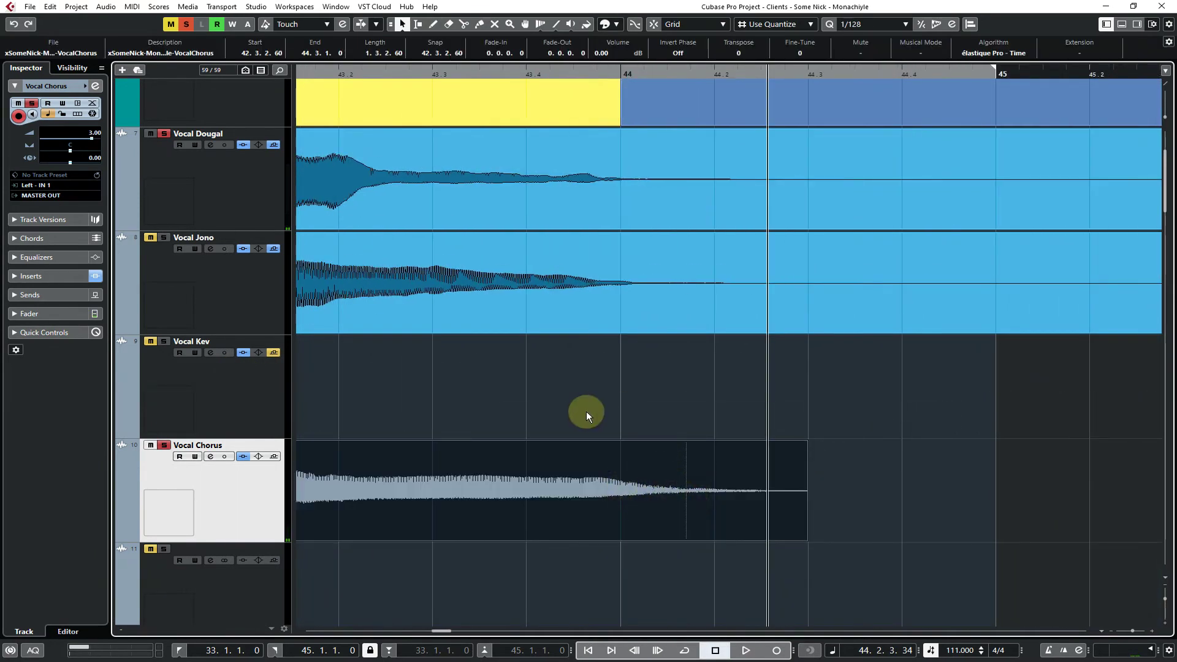
pyautogui.moveTo(586, 411); pyautogui.dragTo(673, 393)
pyautogui.click(805, 505)
pyautogui.click(870, 498)
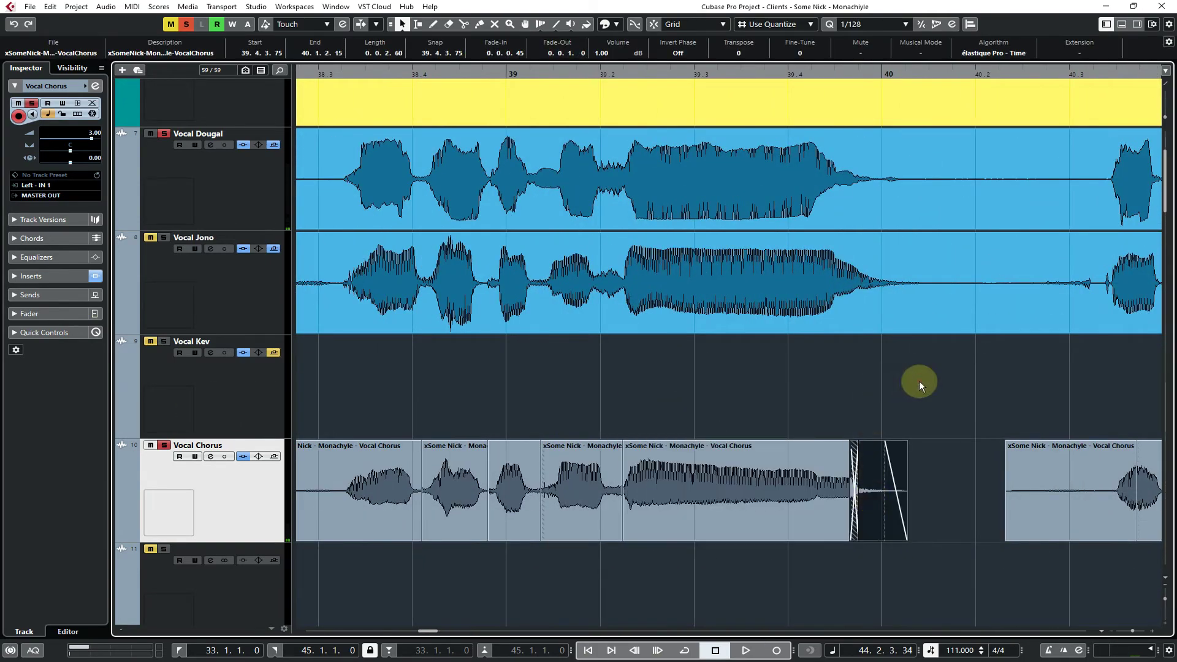
pyautogui.moveTo(918, 384); pyautogui.dragTo(1064, 394)
pyautogui.click(907, 471)
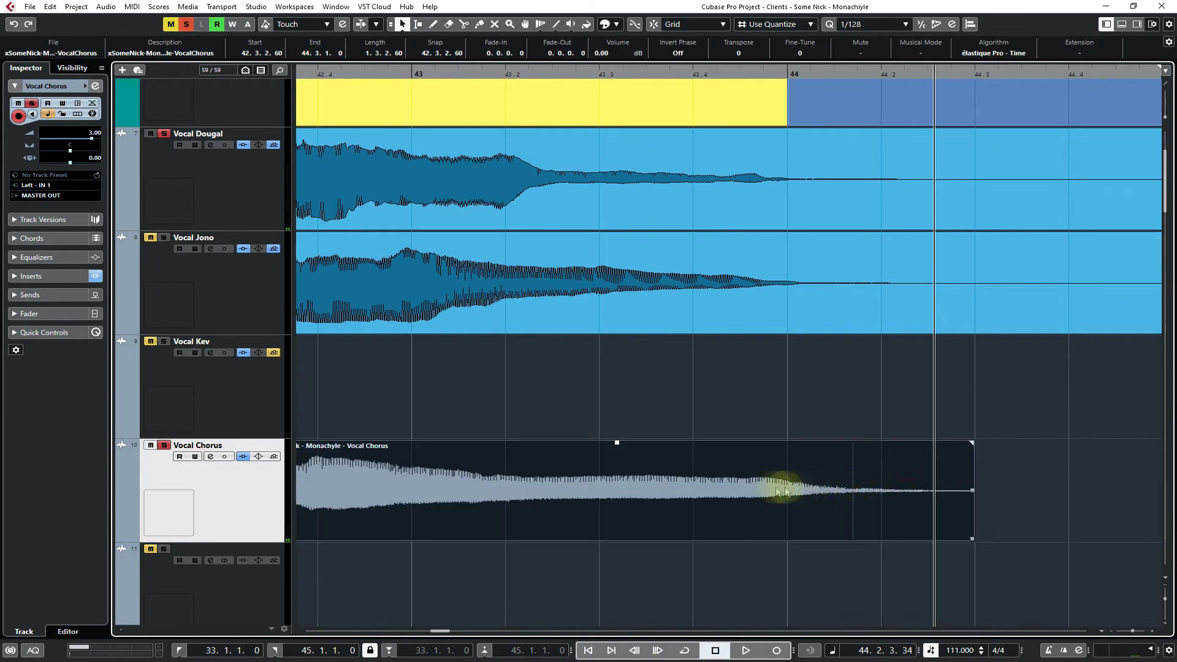
pyautogui.moveTo(619, 370); pyautogui.dragTo(553, 403)
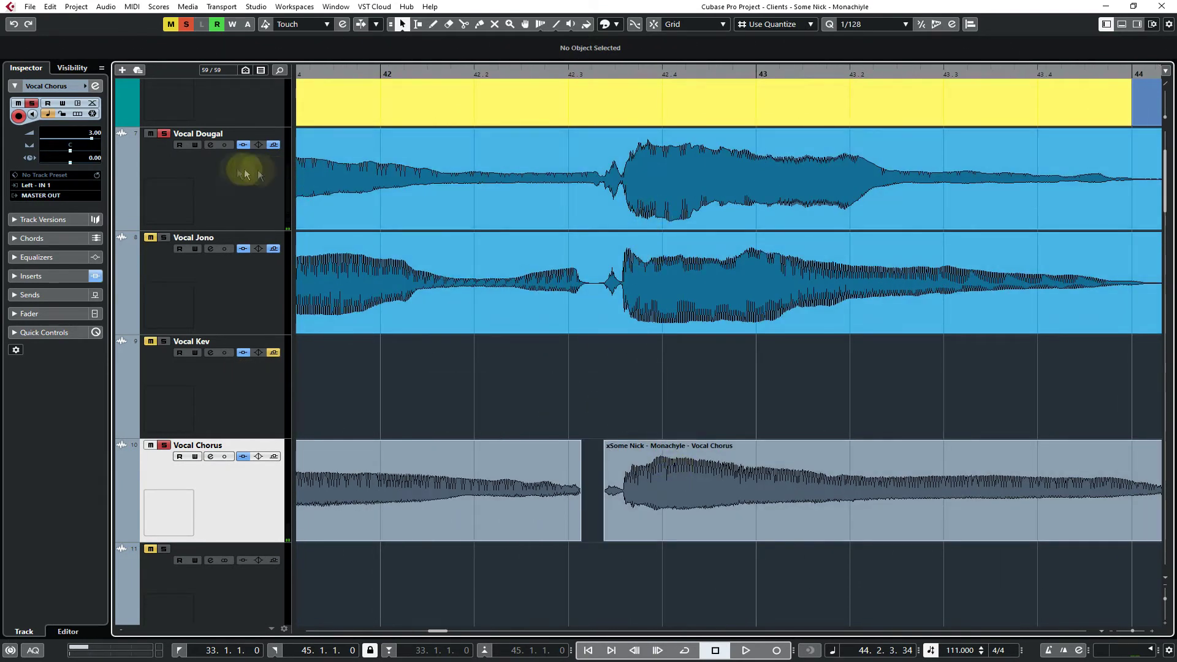
pyautogui.click(211, 178)
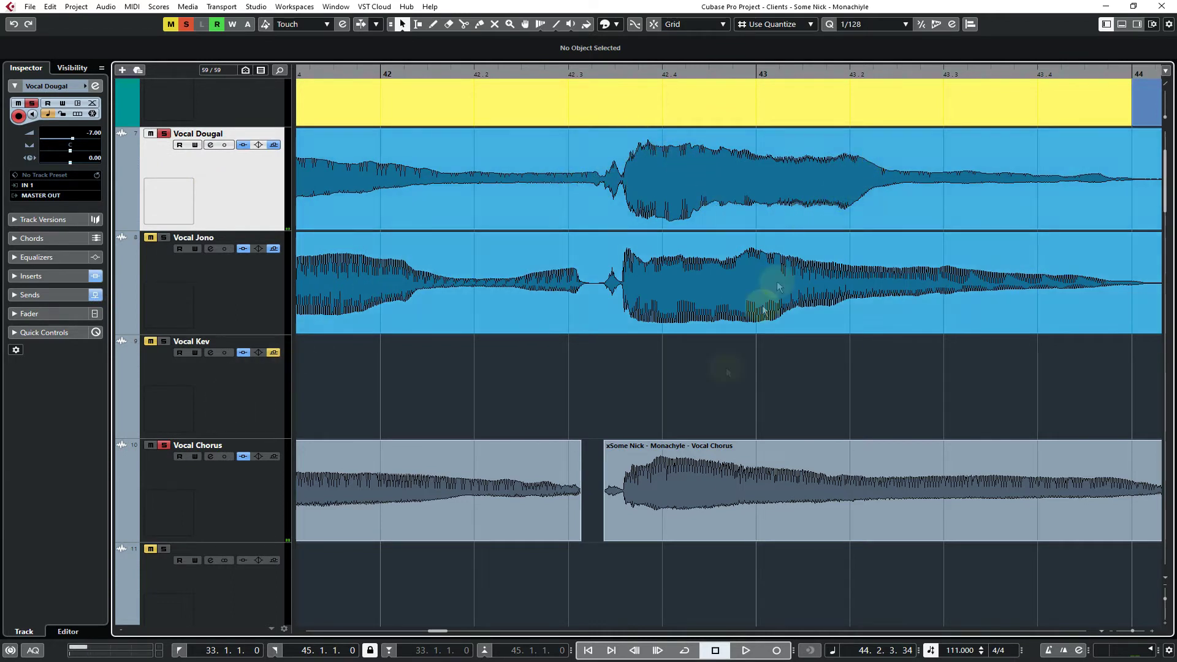
pyautogui.click(659, 499)
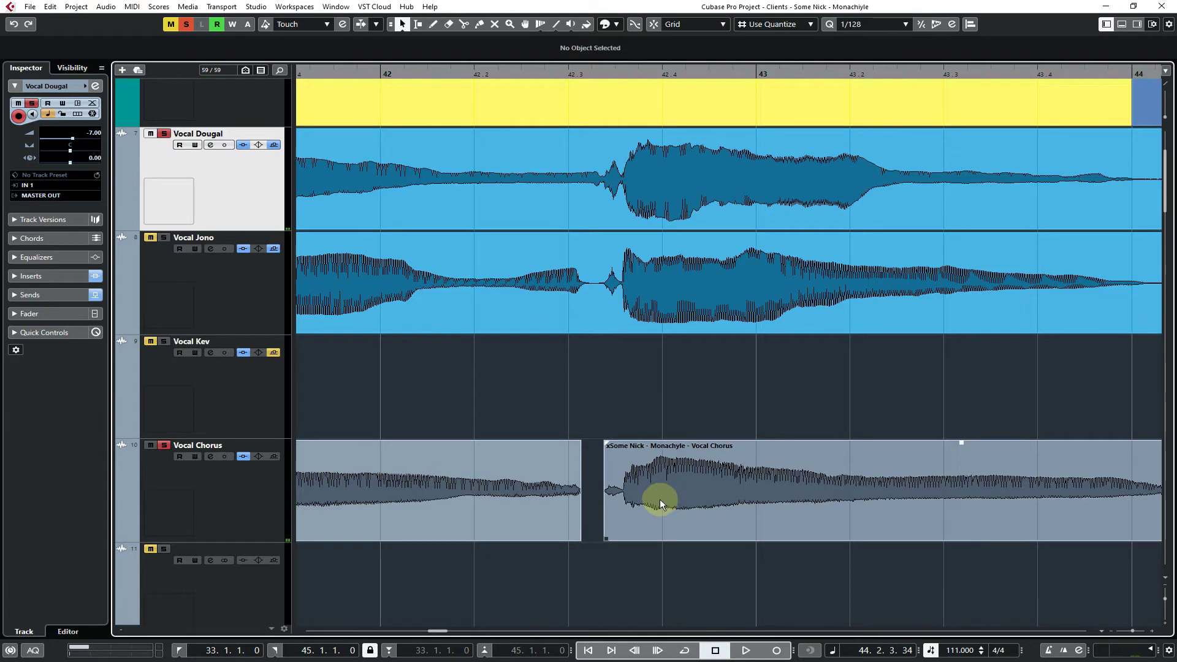
pyautogui.click(220, 515)
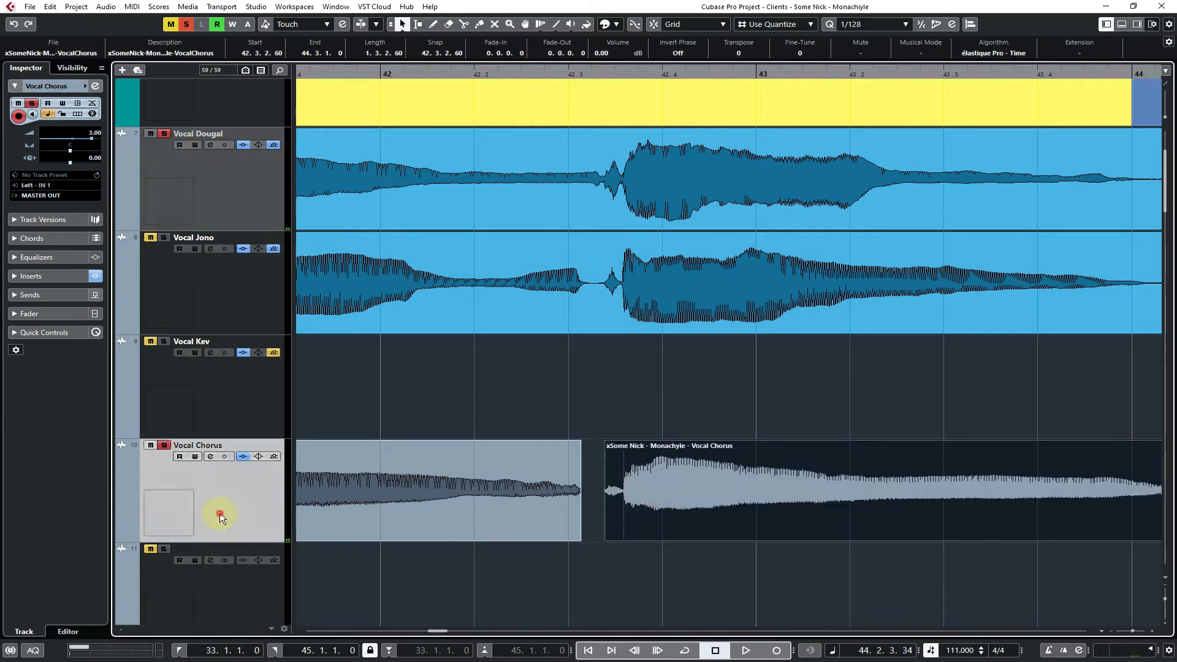
# Unsolo track 7 and play the last Vocal Chorus clip on its own from 42.3.2.66
pyautogui.click(164, 135)
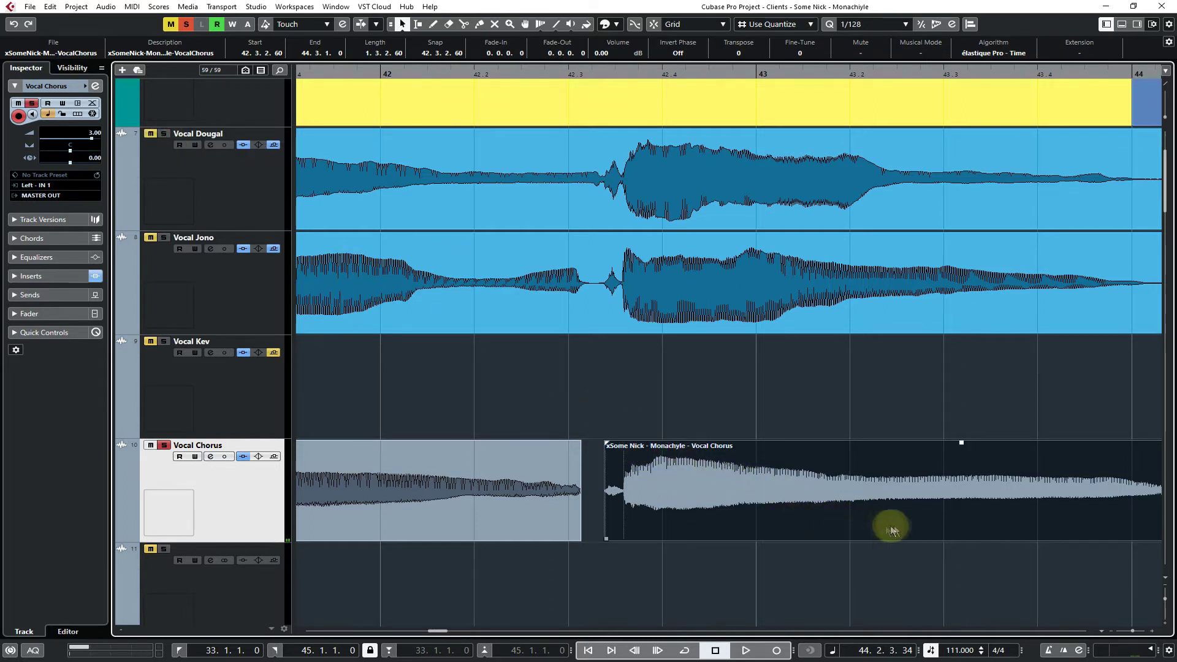
pyautogui.click(1092, 384)
pyautogui.hscroll(4, 1093, 384)
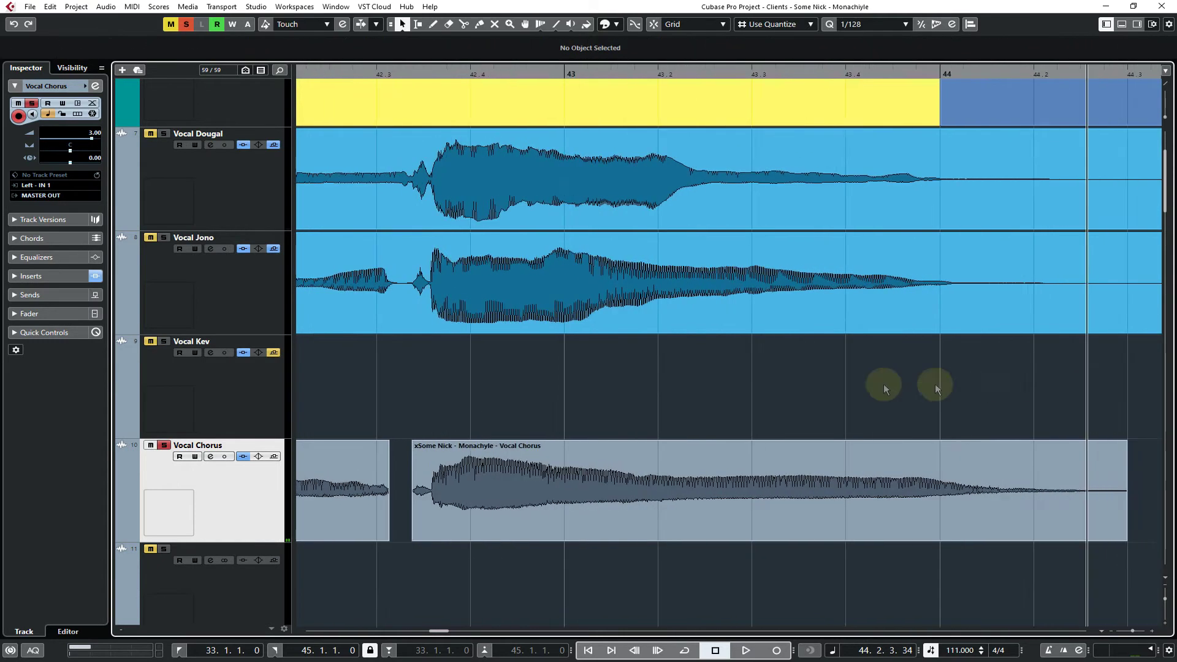
pyautogui.click(697, 504)
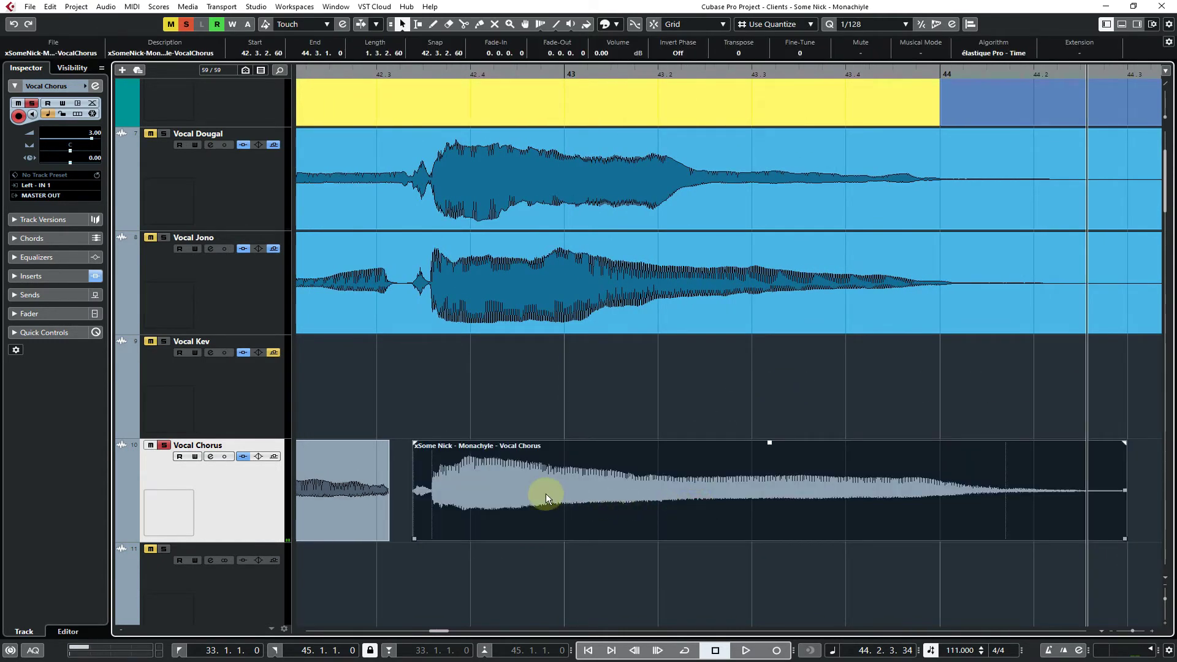
pyautogui.click(413, 74)
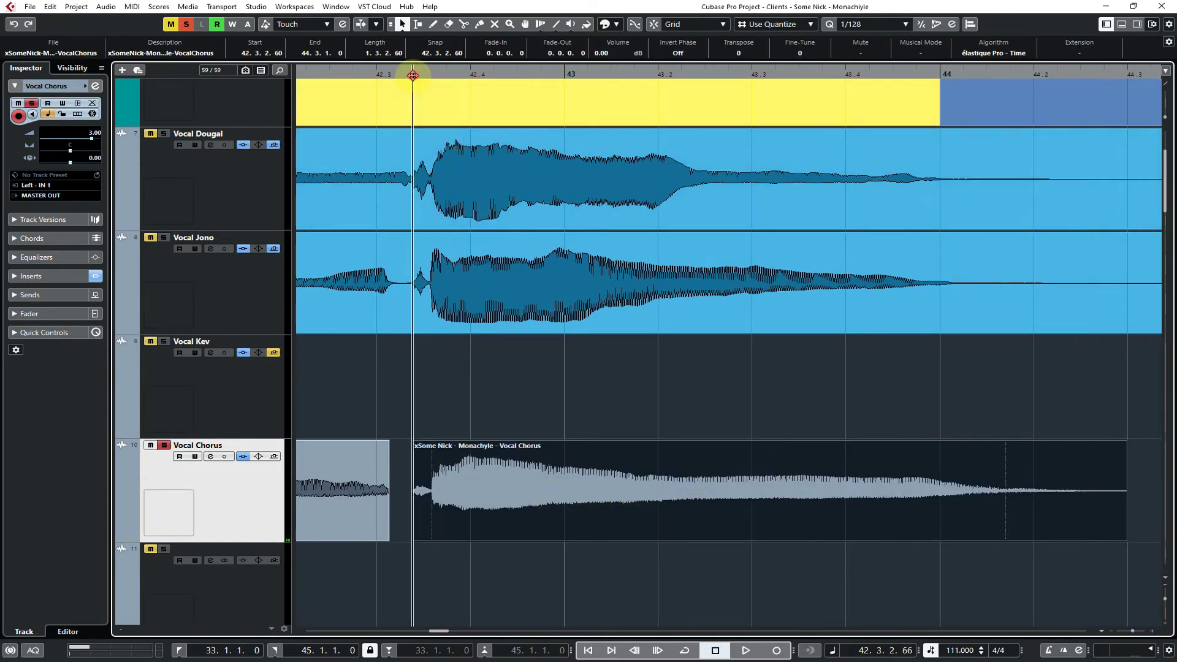
pyautogui.click(491, 391)
pyautogui.press('space')
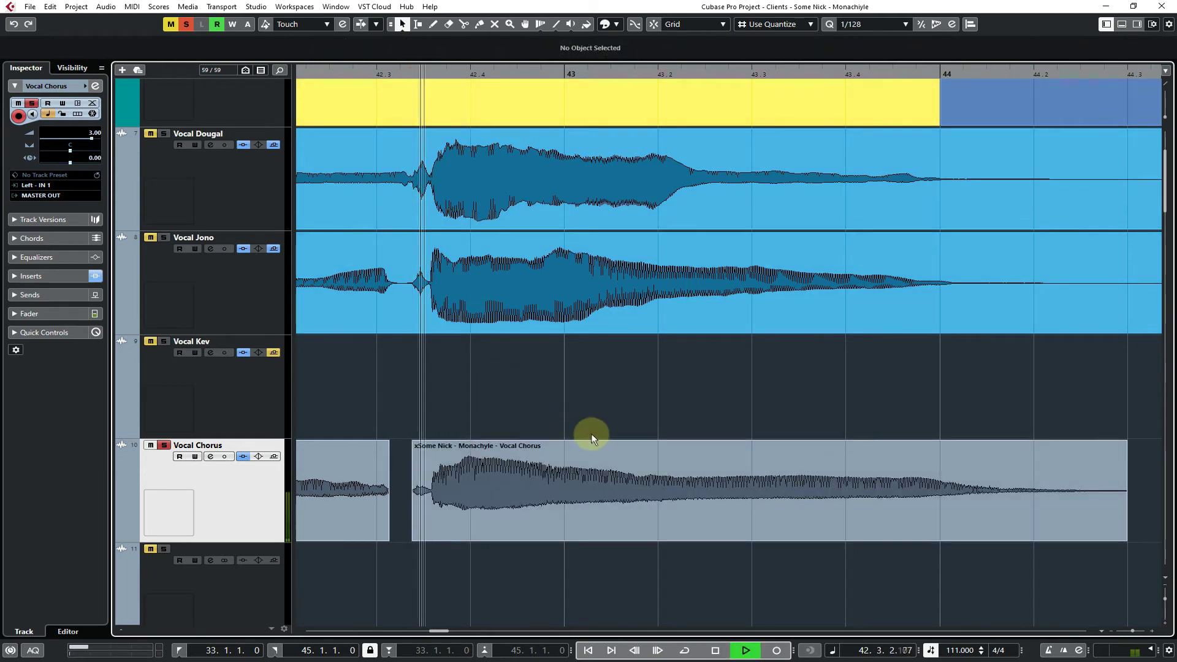
pyautogui.click(591, 460)
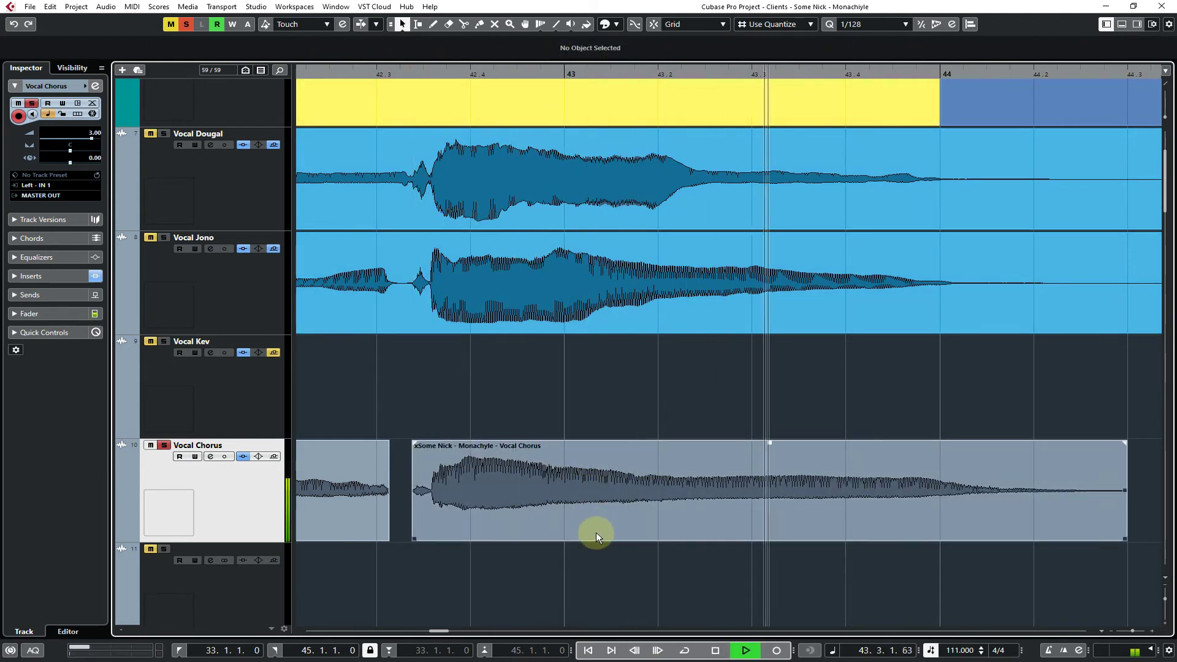
pyautogui.click(614, 398)
pyautogui.press('space')
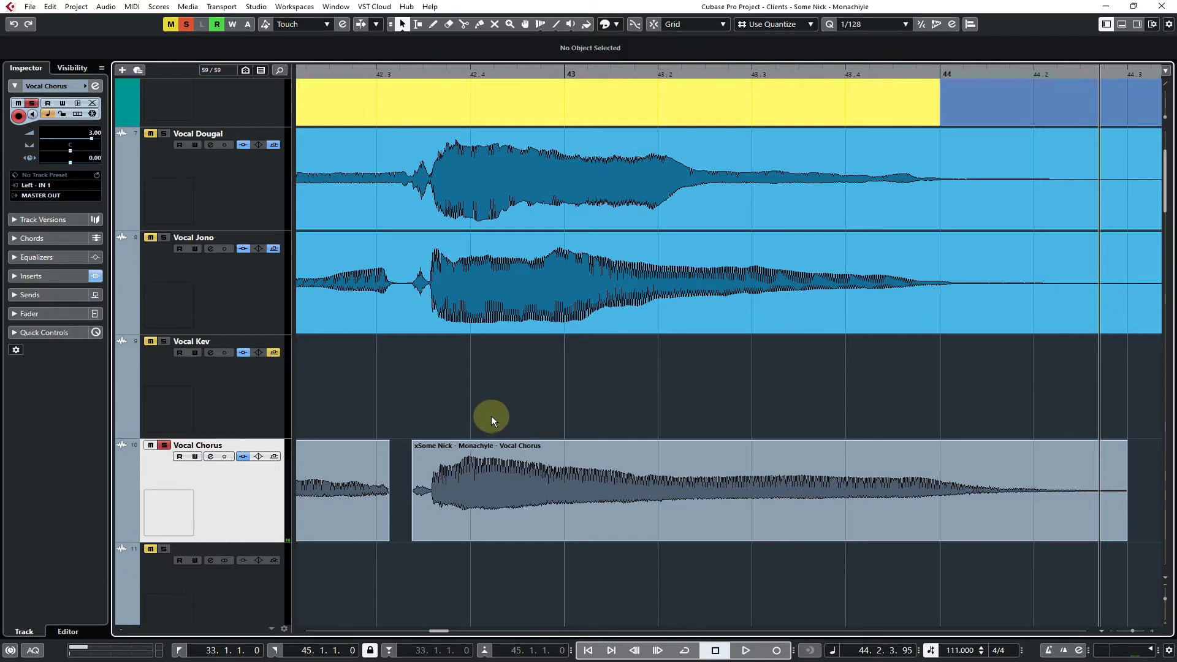
# Solo track 7 again and play the last Vocal Chorus clip against it from just before the clip's start
pyautogui.click(163, 134)
pyautogui.click(402, 78)
pyautogui.press('space')
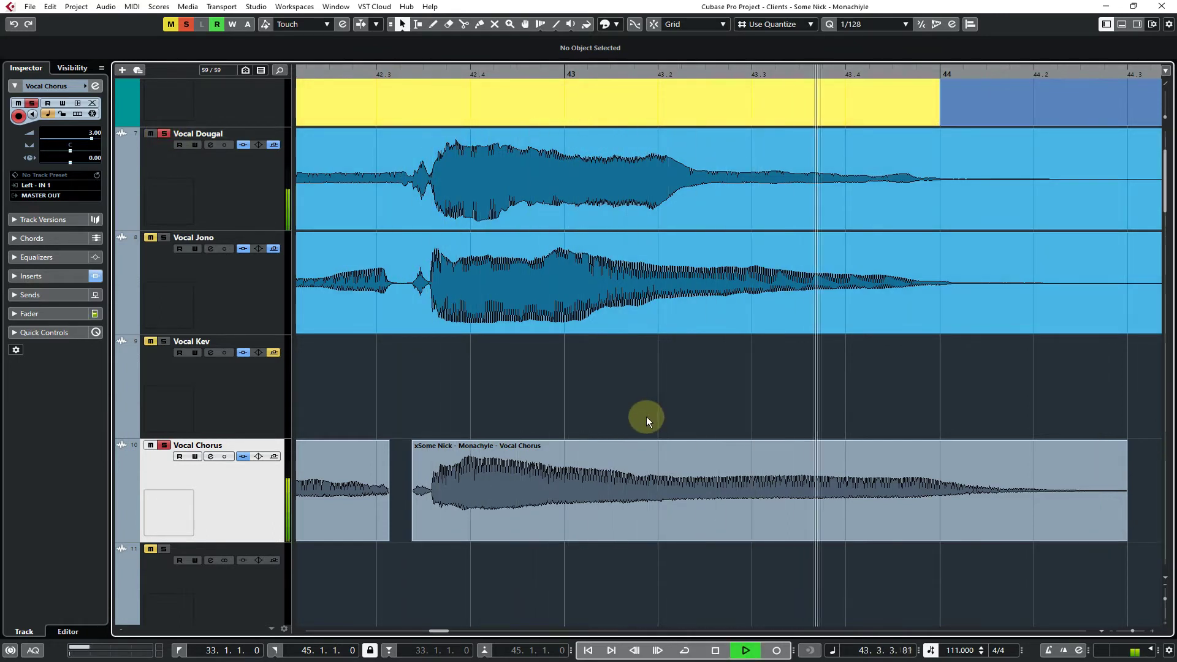
pyautogui.press('space')
pyautogui.click(763, 525)
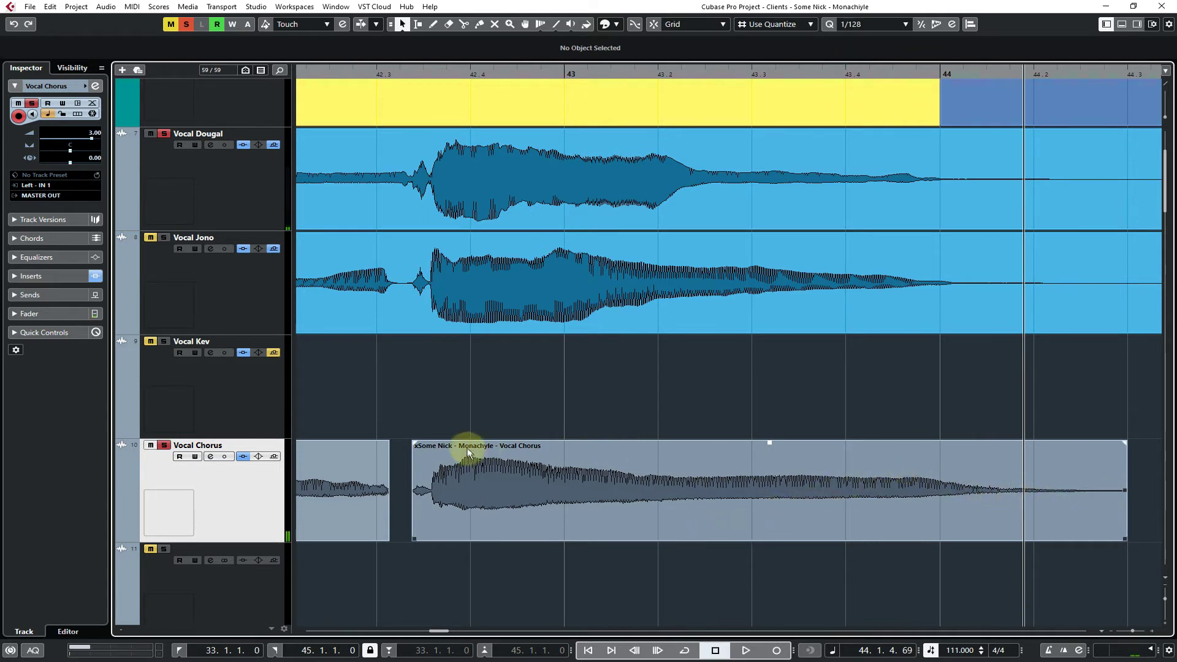
pyautogui.click(456, 412)
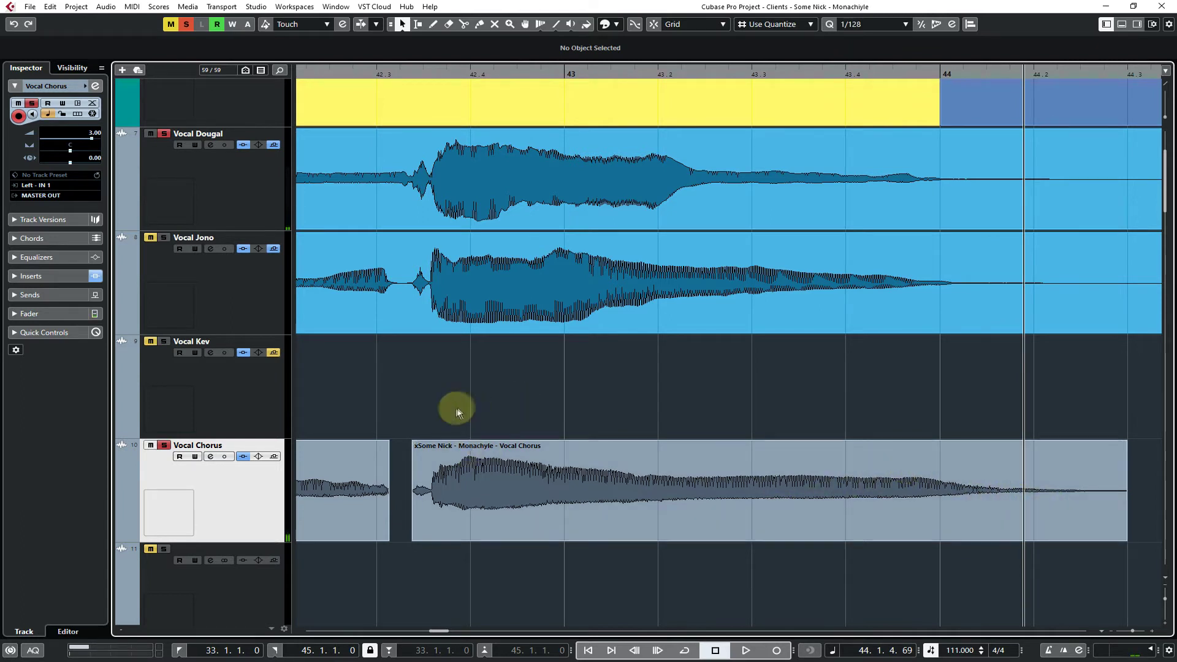
# With track 7 unsoloed, extend the preceding clip's end to 42.3.1.90 and the last clip's start back to 42.3.2.15
pyautogui.click(164, 135)
pyautogui.moveTo(369, 379); pyautogui.dragTo(760, 363)
pyautogui.moveTo(822, 71); pyautogui.dragTo(820, 103)
pyautogui.moveTo(554, 541); pyautogui.dragTo(610, 549)
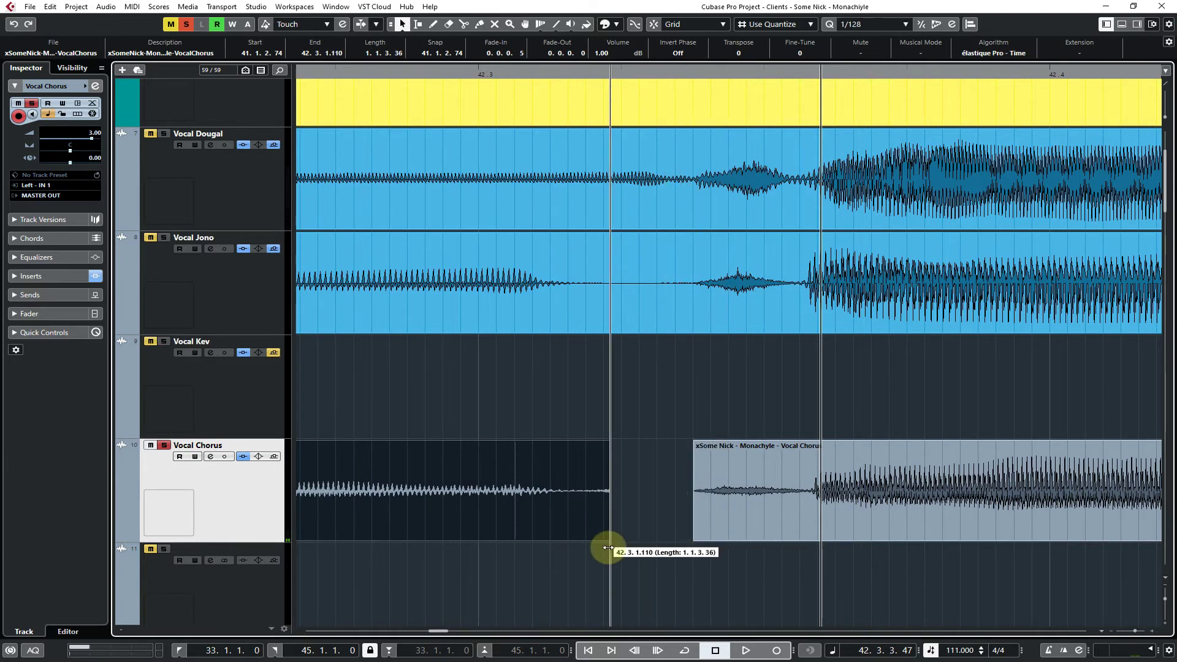
pyautogui.moveTo(689, 539); pyautogui.dragTo(480, 534)
pyautogui.moveTo(607, 537); pyautogui.dragTo(637, 540)
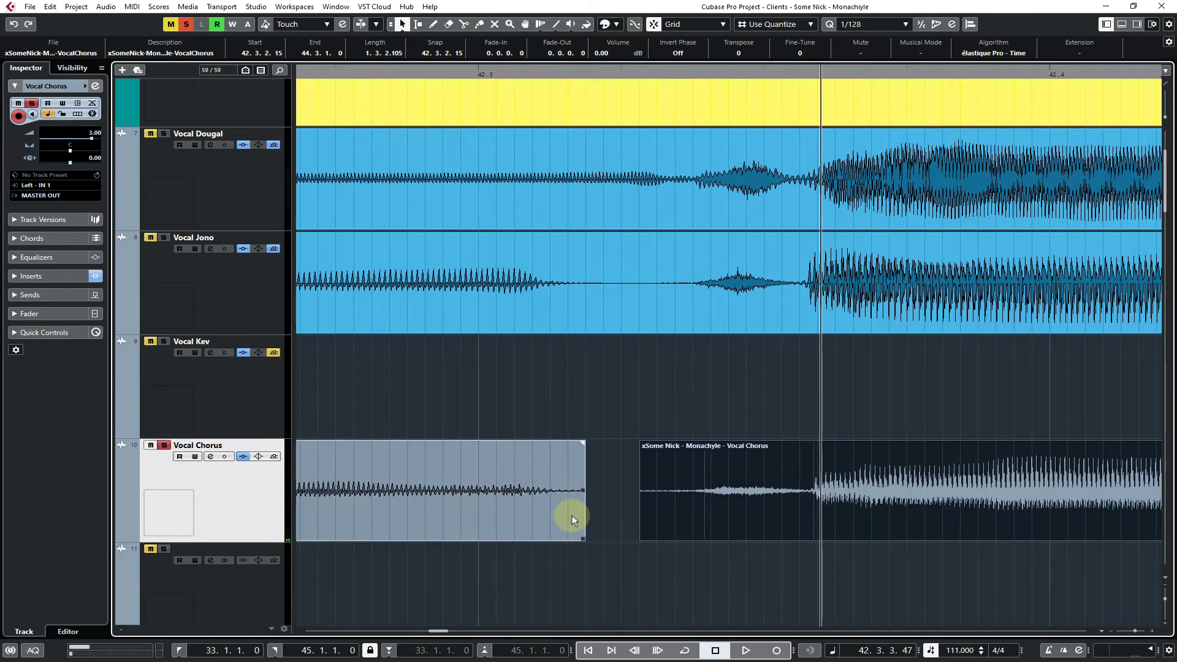
# Add a 0.0.0.15 fade-out to the preceding Vocal Chorus clip and a 0.0.0.25 fade-in to the last one
pyautogui.click(572, 515)
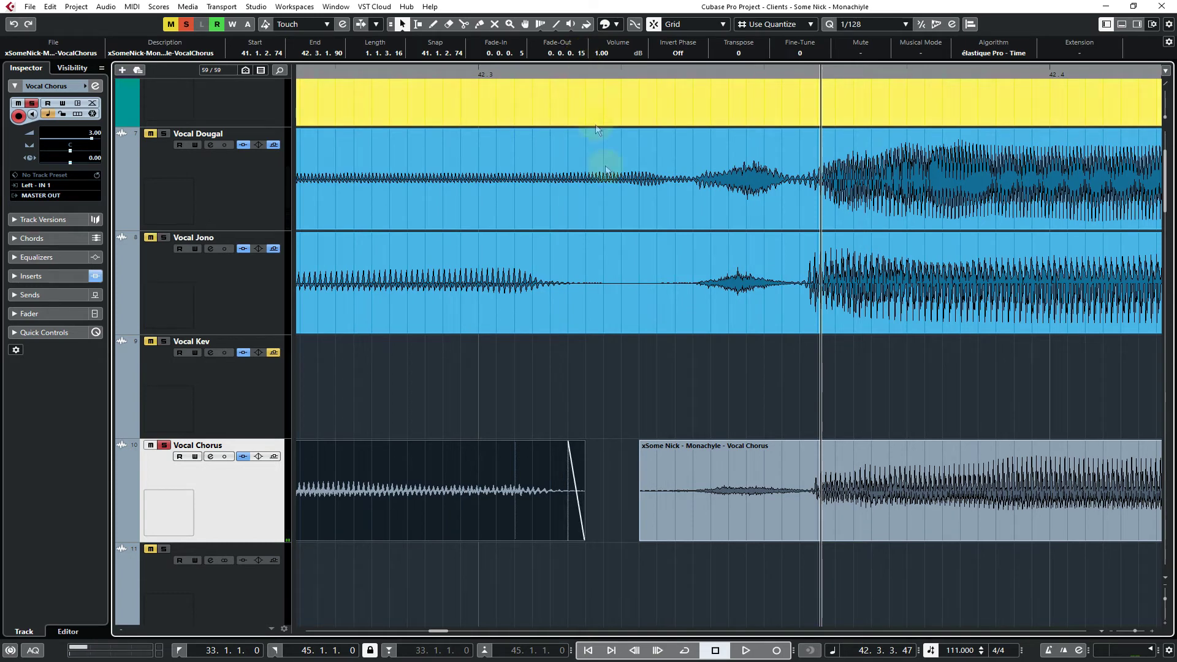
pyautogui.click(657, 494)
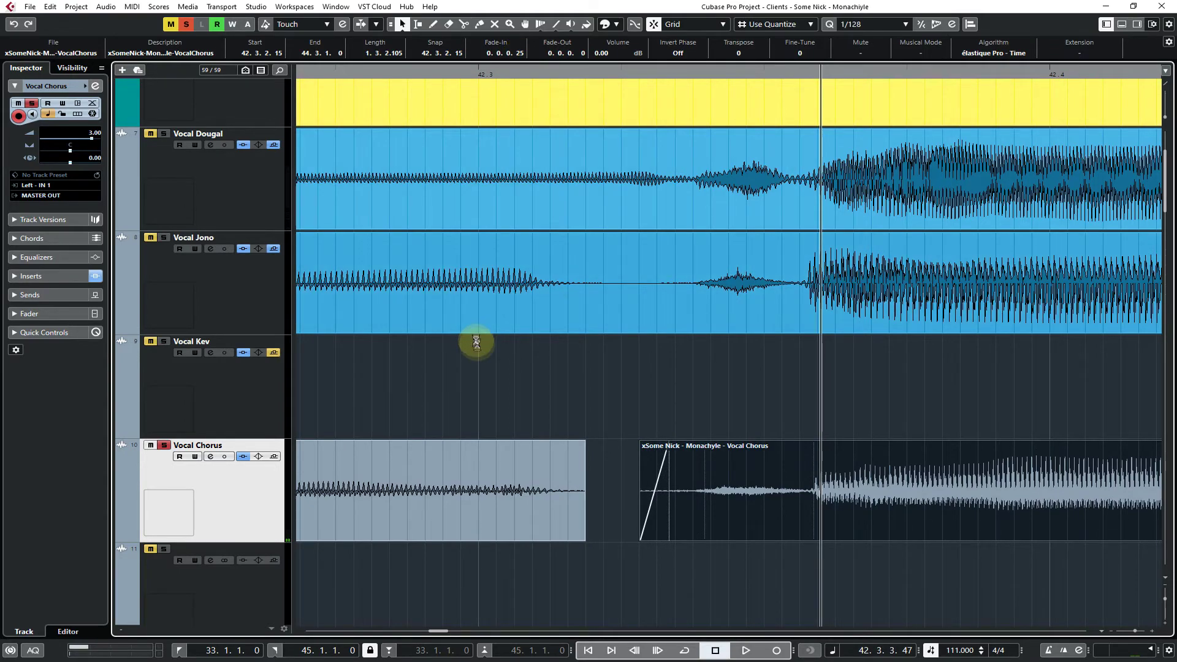
# Play Vocal Chorus on its own from just before 41.4 across the faded gap near 42.3
pyautogui.press('g')
pyautogui.press('g')
pyautogui.press('g')
pyautogui.press('g')
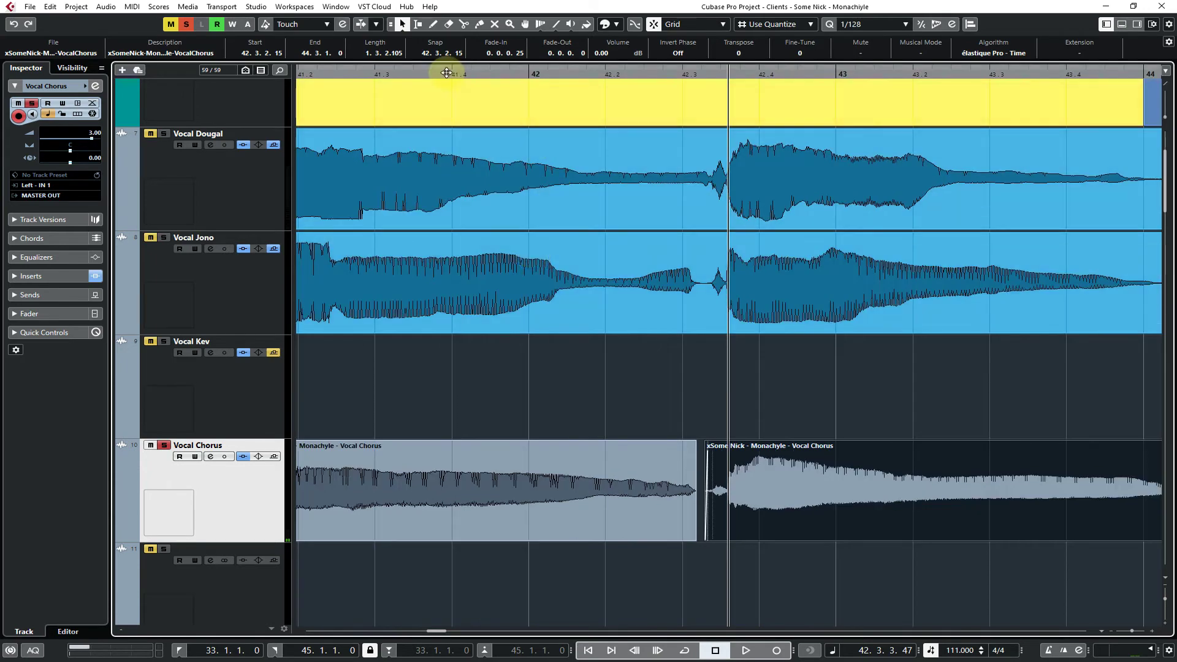
pyautogui.click(447, 72)
pyautogui.press('space')
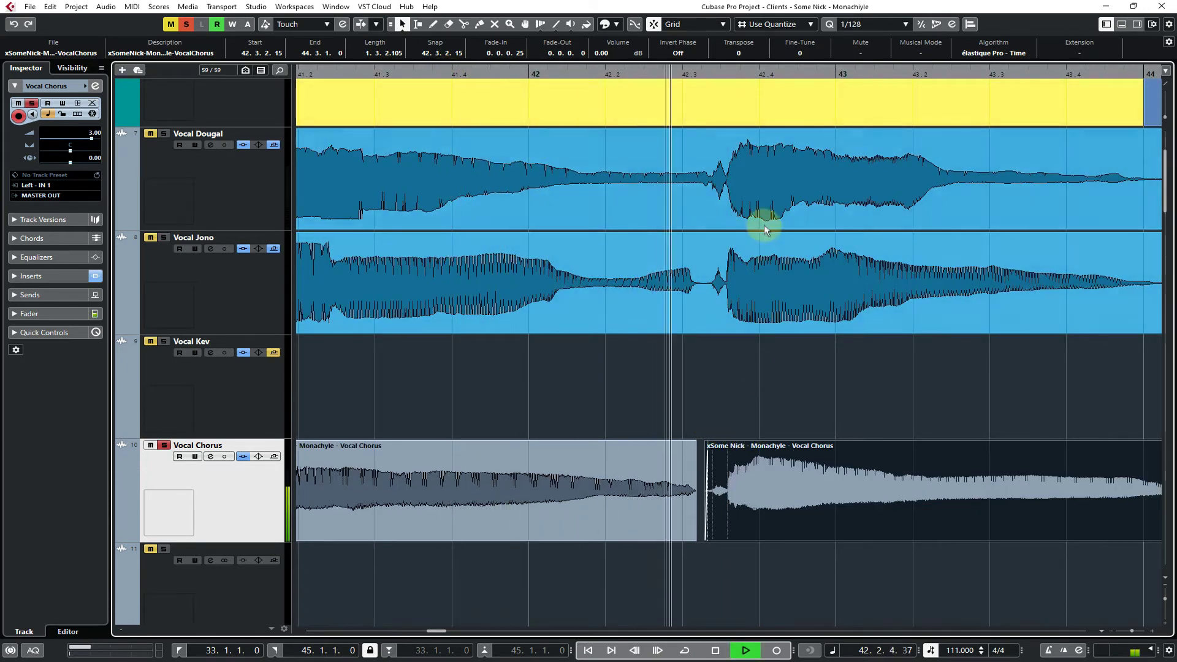
pyautogui.press('space')
# Move the last Vocal Chorus clip two ticks earlier and trim its start to 42.3.2.15
pyautogui.moveTo(735, 73); pyautogui.dragTo(701, 101)
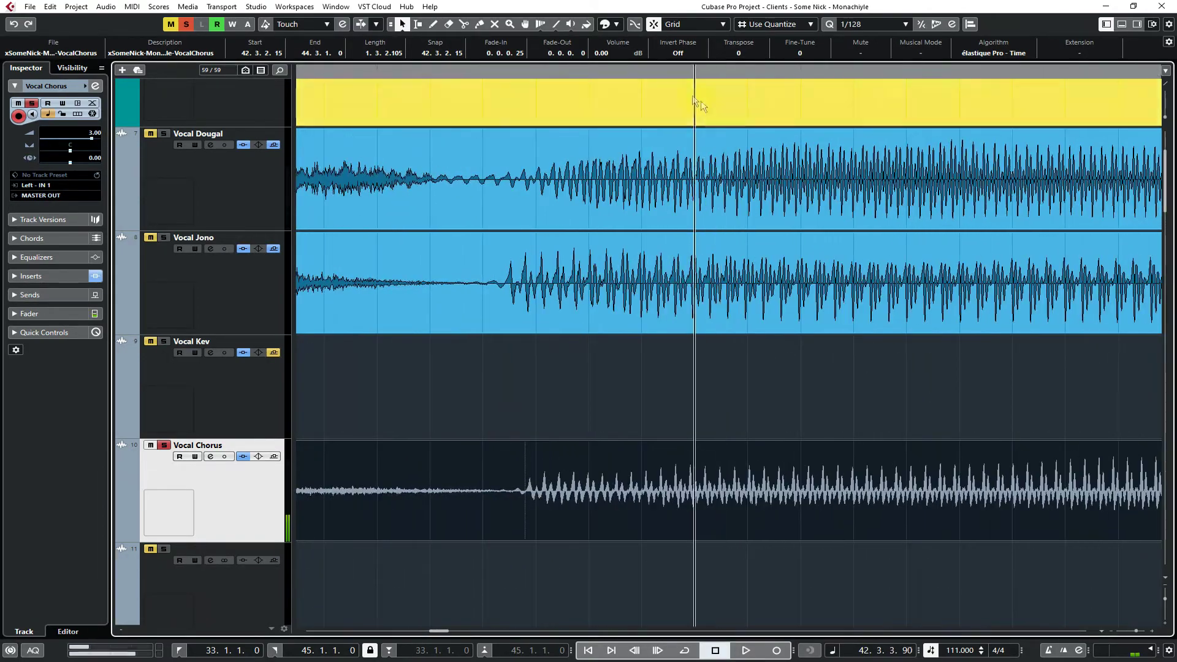
pyautogui.moveTo(551, 490)
pyautogui.mouseDown()
pyautogui.moveTo(553, 212)
pyautogui.moveTo(568, 483)
pyautogui.mouseUp()
pyautogui.moveTo(473, 381); pyautogui.dragTo(541, 388)
pyautogui.click(590, 531)
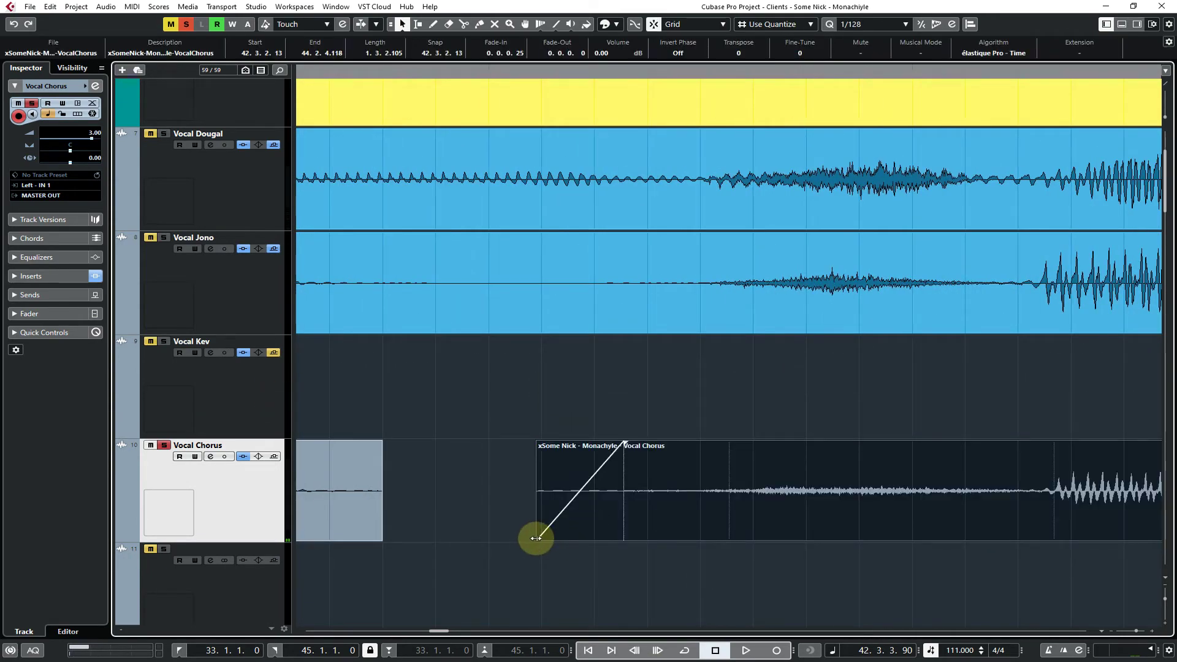
pyautogui.moveTo(535, 538); pyautogui.dragTo(542, 538)
# Solo track 7 and play it together with Vocal Chorus from around 42.2 through the end of the last phrase past bar 44
pyautogui.click(161, 134)
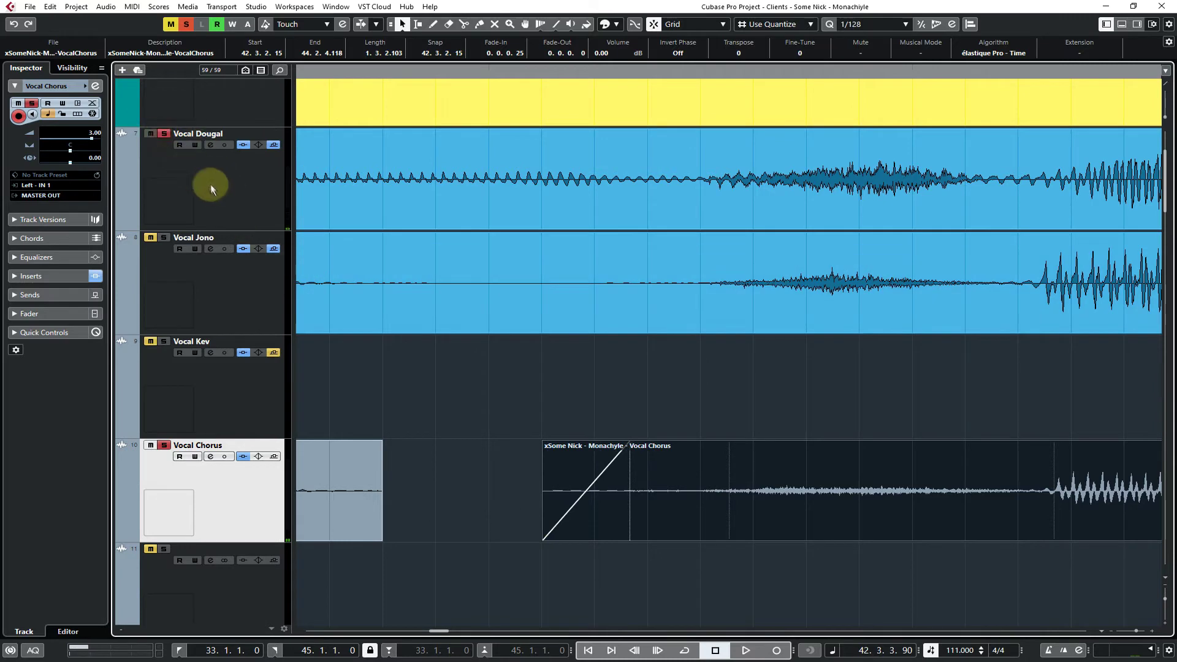
pyautogui.press('space')
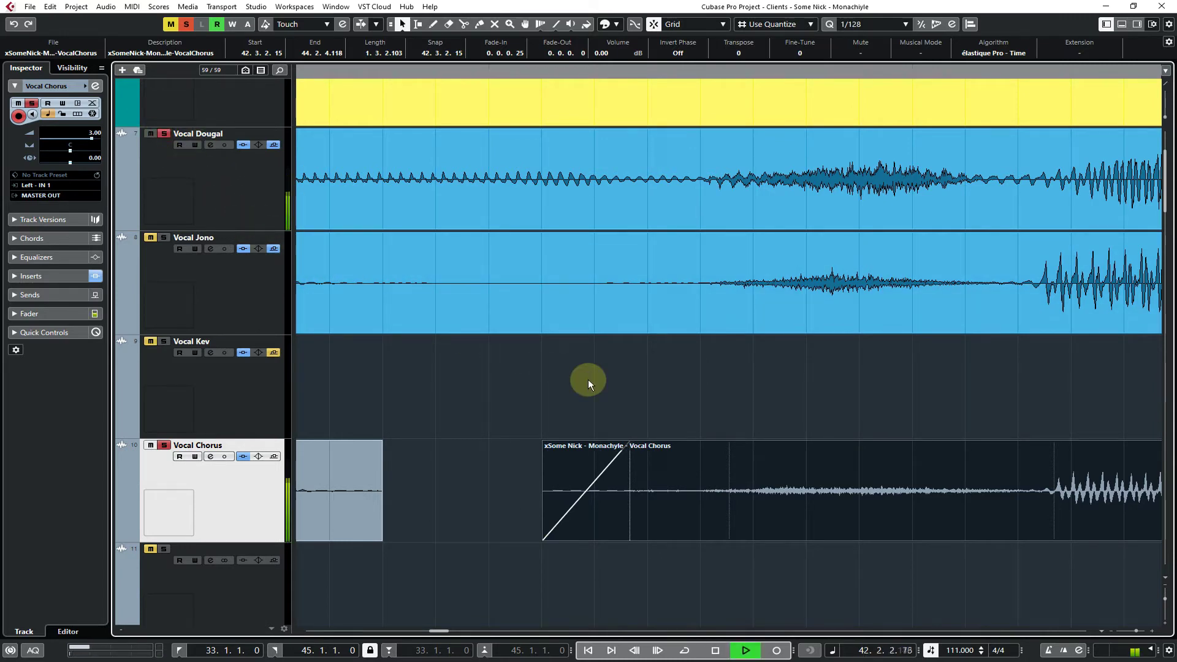
pyautogui.press('g')
pyautogui.press('g')
pyautogui.press('g')
pyautogui.press('g')
pyautogui.press('g')
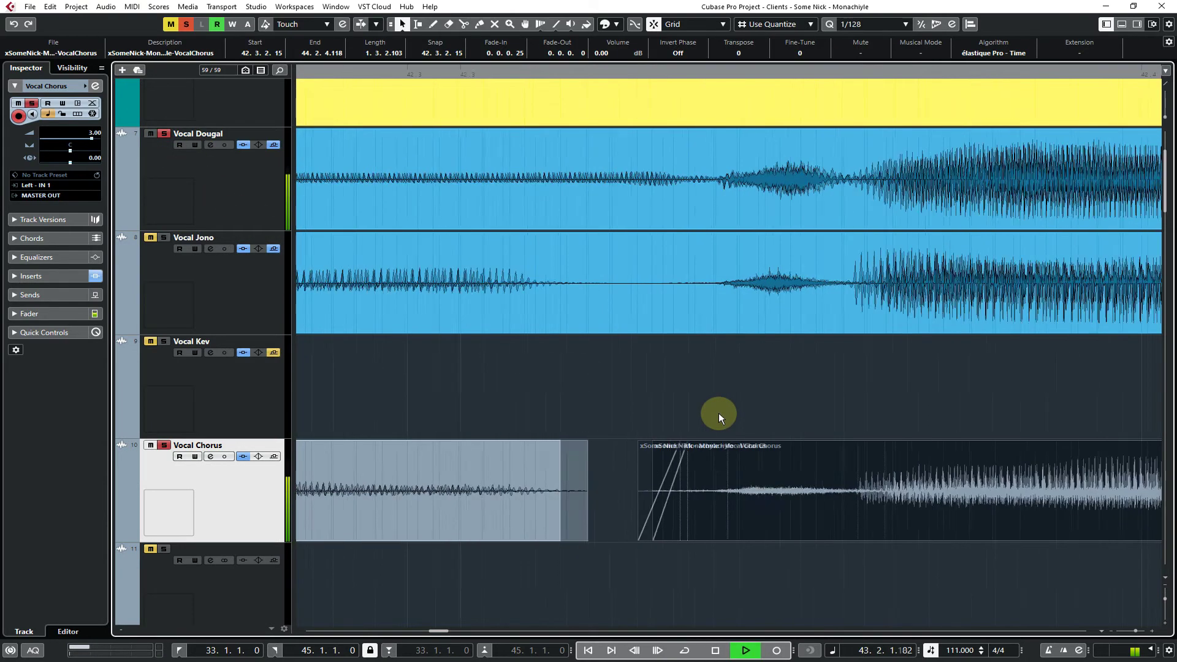
pyautogui.click(858, 354)
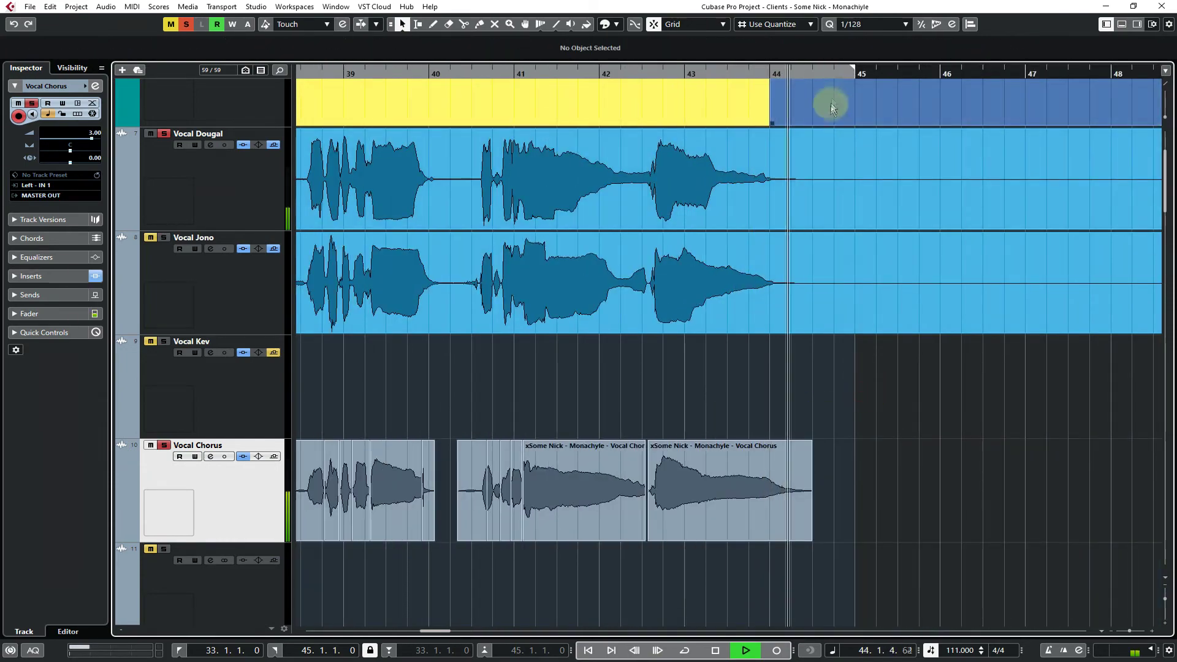
pyautogui.press('space')
# Extend the last Vocal Chorus clip's end to 45.1.1.0 and give it a 0.0.1.0 fade-out
pyautogui.press('h')
pyautogui.press('h')
pyautogui.press('h')
pyautogui.press('h')
pyautogui.press('h')
pyautogui.press('h')
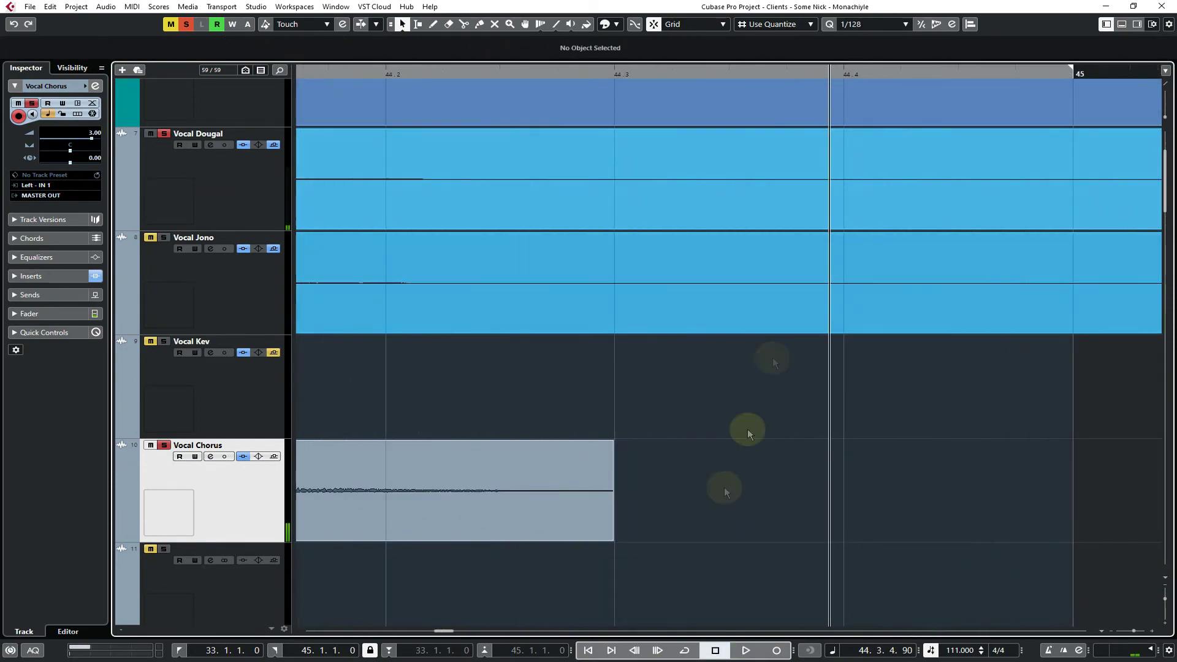
pyautogui.moveTo(610, 543)
pyautogui.moveTo(634, 539); pyautogui.dragTo(1070, 539)
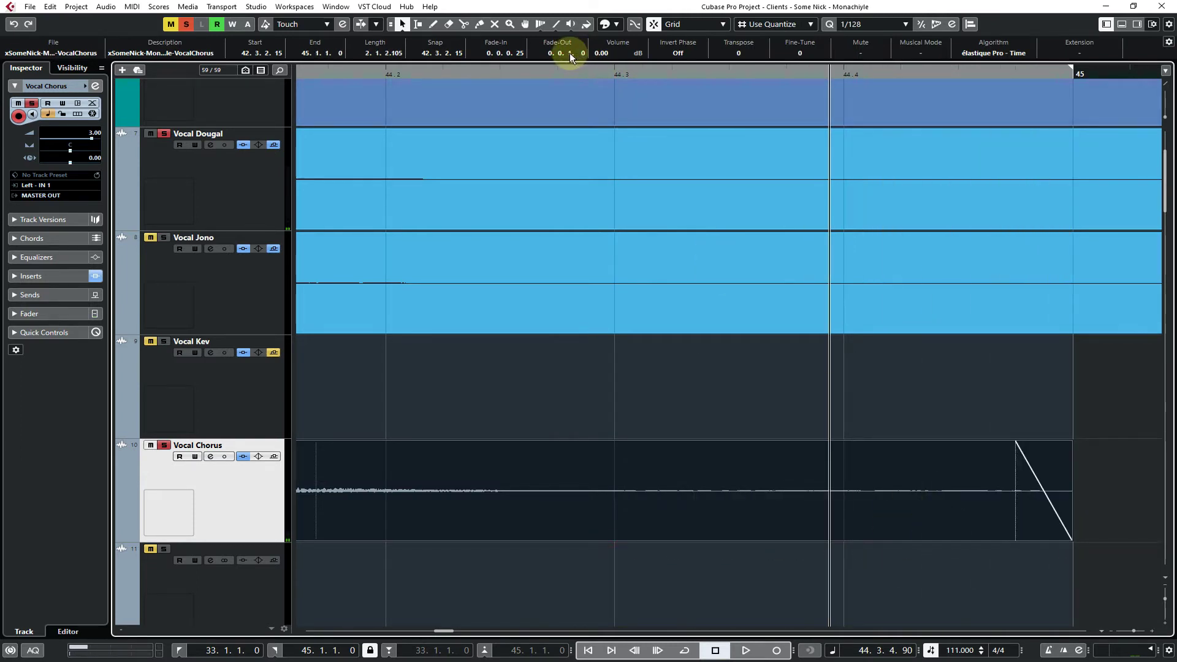
pyautogui.click(557, 384)
# Copy all edited Vocal Chorus clips between bars 34 and 45 to empty track 13, keeping the originals and their timing
pyautogui.press('g')
pyautogui.press('g')
pyautogui.press('g')
pyautogui.press('g')
pyautogui.press('g')
pyautogui.press('g')
pyautogui.press('g')
pyautogui.press('g')
pyautogui.press('g')
pyautogui.press('g')
pyautogui.press('g')
pyautogui.press('g')
pyautogui.press('g')
pyautogui.press('g')
pyautogui.press('g')
pyautogui.press('g')
pyautogui.press('g')
pyautogui.press('g')
pyautogui.press('g')
pyautogui.press('g')
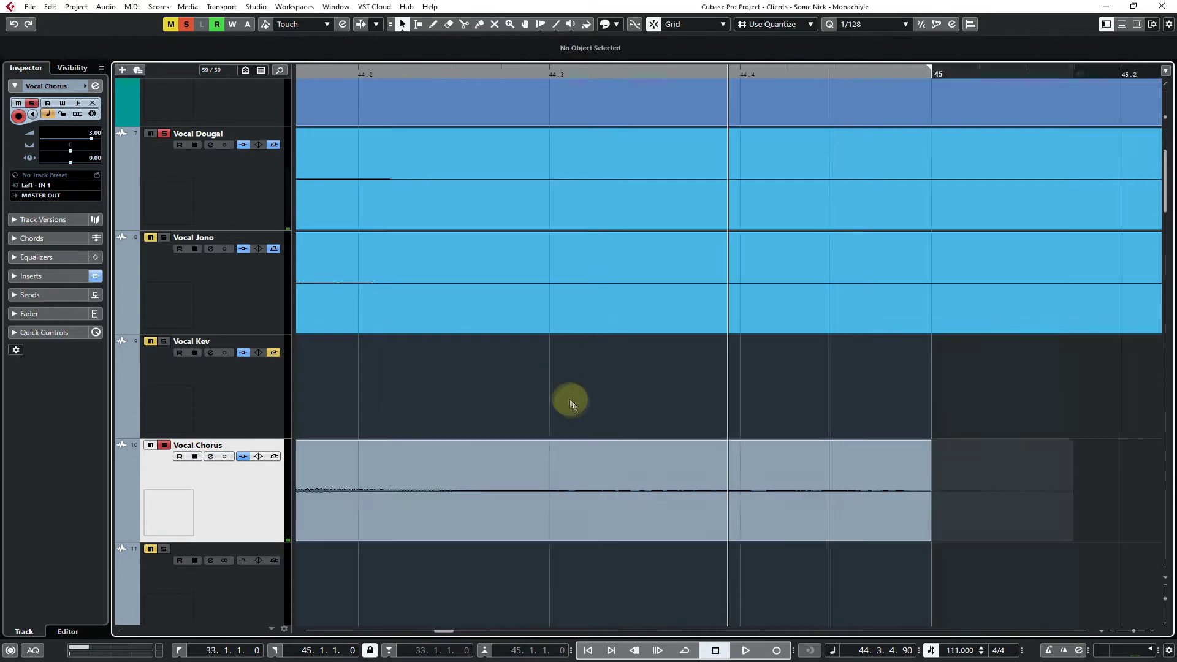
pyautogui.press('g')
pyautogui.press('g')
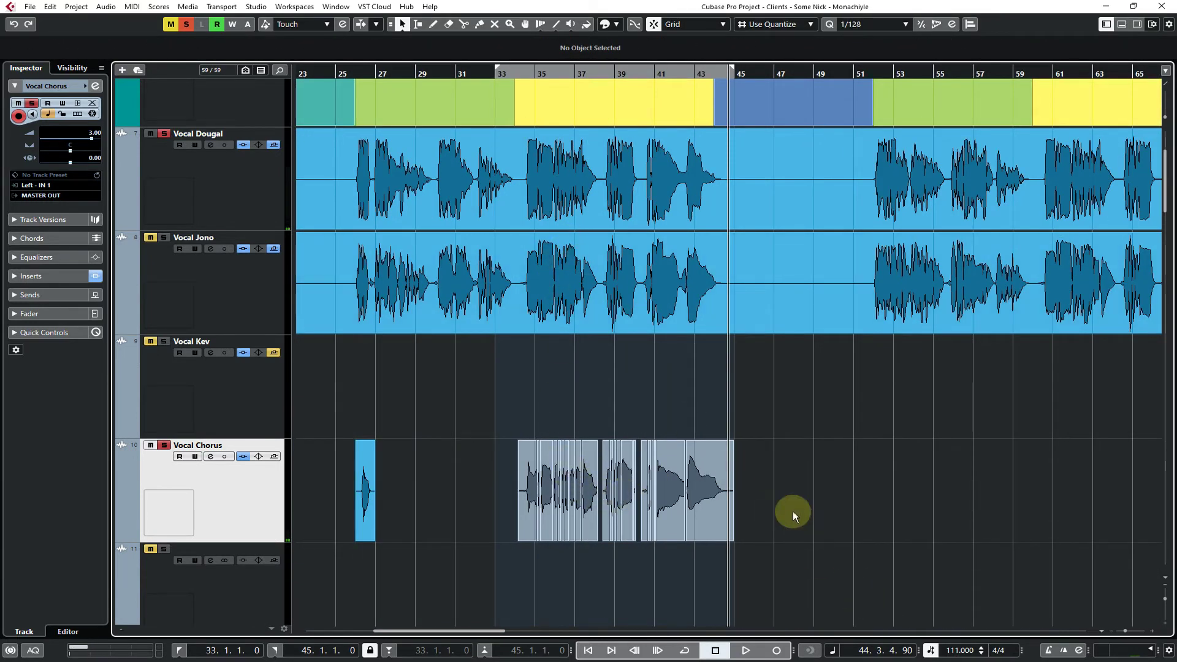
pyautogui.hotkey('alt', 's')
pyautogui.scroll(-3, 751, 524)
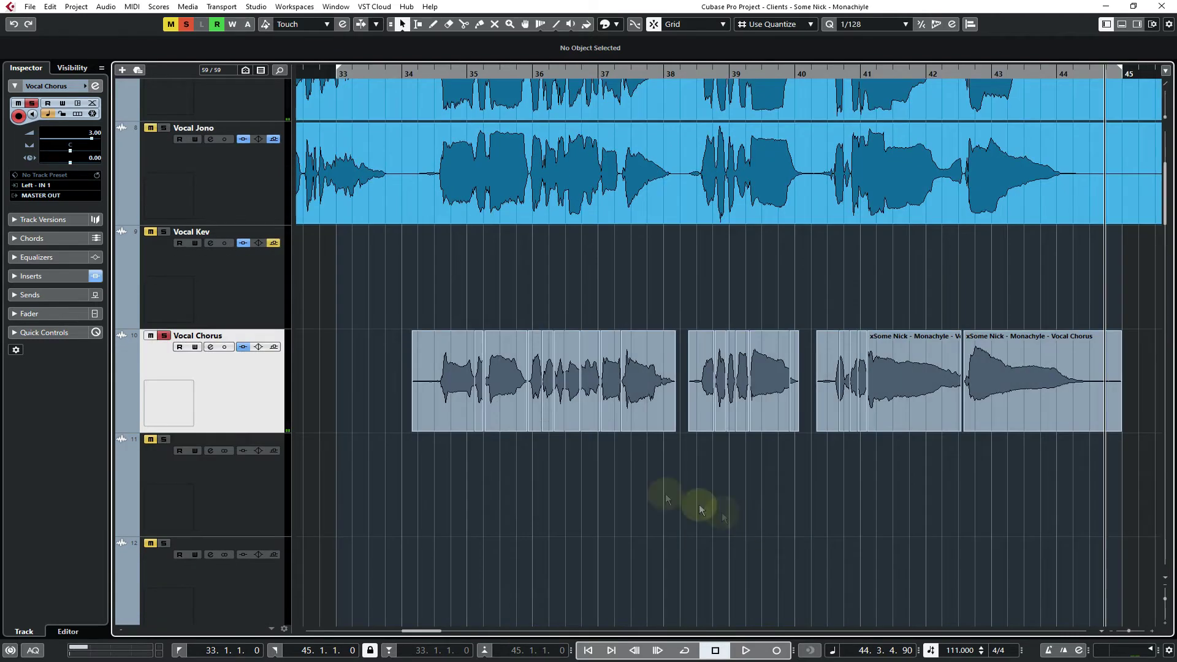
pyautogui.moveTo(423, 472); pyautogui.dragTo(1044, 374)
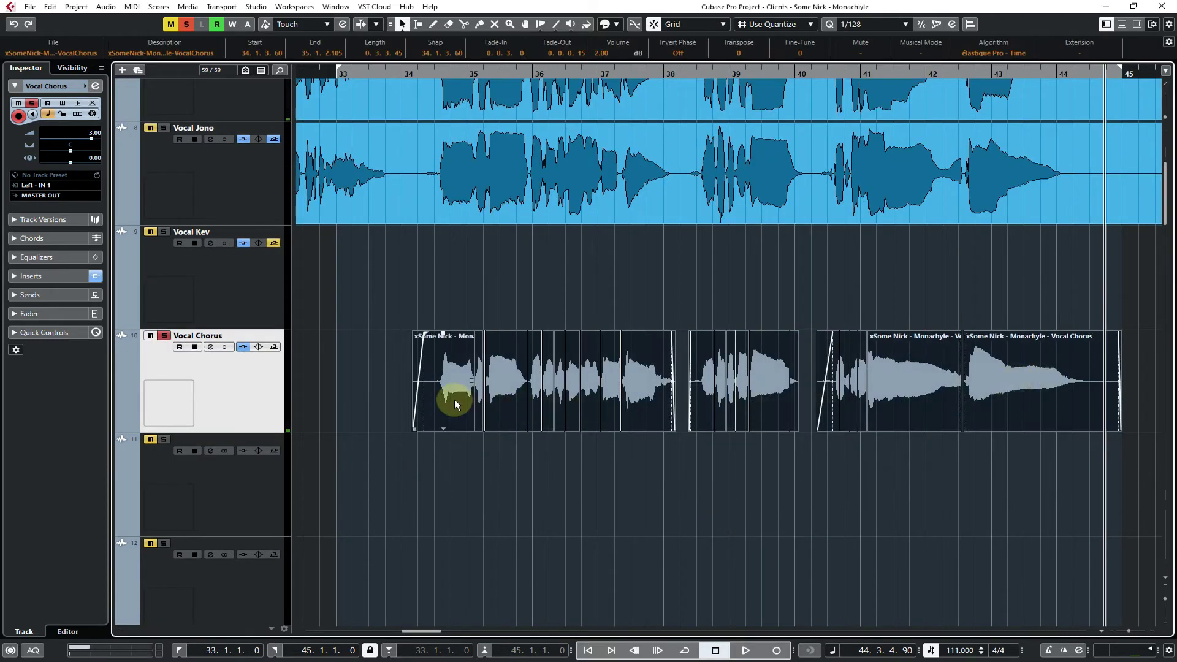
pyautogui.moveTo(454, 402); pyautogui.dragTo(448, 581)
pyautogui.scroll(-3, 455, 490)
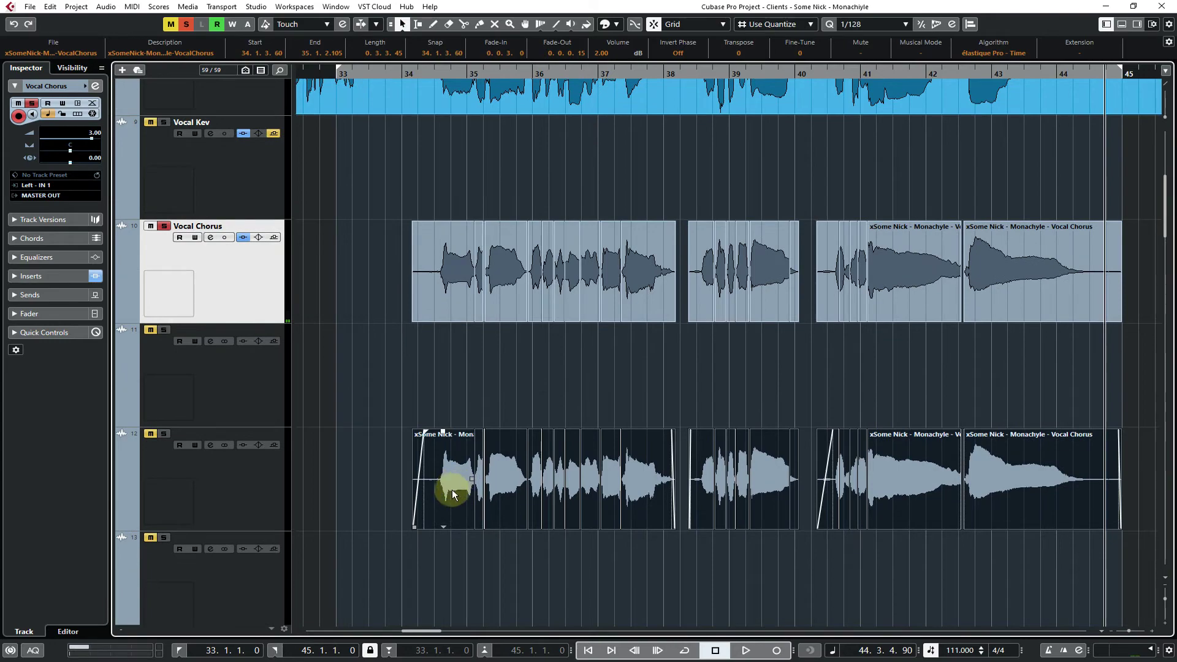
pyautogui.moveTo(451, 489); pyautogui.dragTo(446, 560)
pyautogui.scroll(-4, 471, 459)
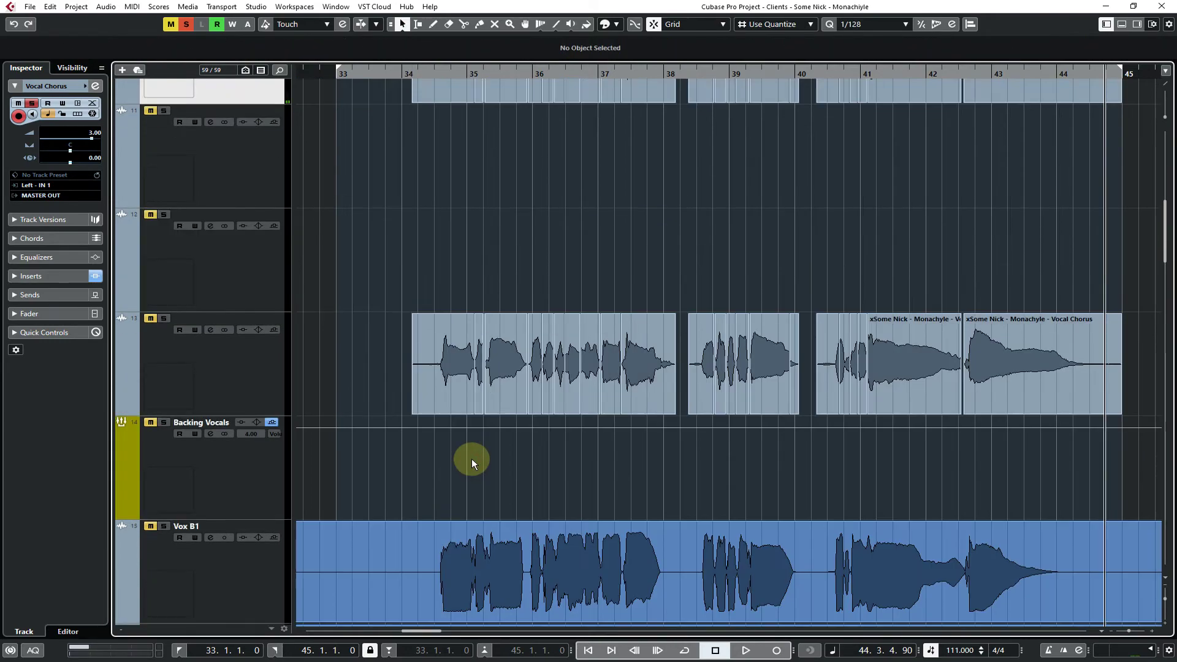
pyautogui.scroll(4, 472, 458)
pyautogui.scroll(2, 472, 458)
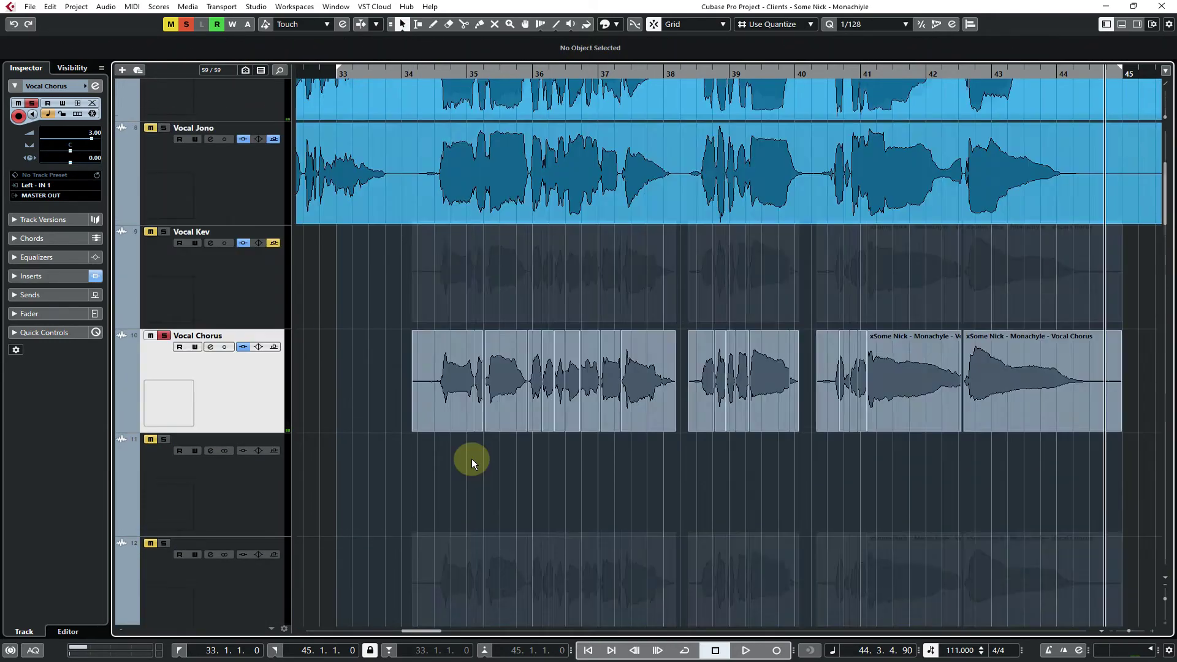
# Copy the short Vocal Chorus clip at bar 26 to track 9 and align its start with 34.1.1.0
pyautogui.moveTo(372, 490); pyautogui.dragTo(1084, 298)
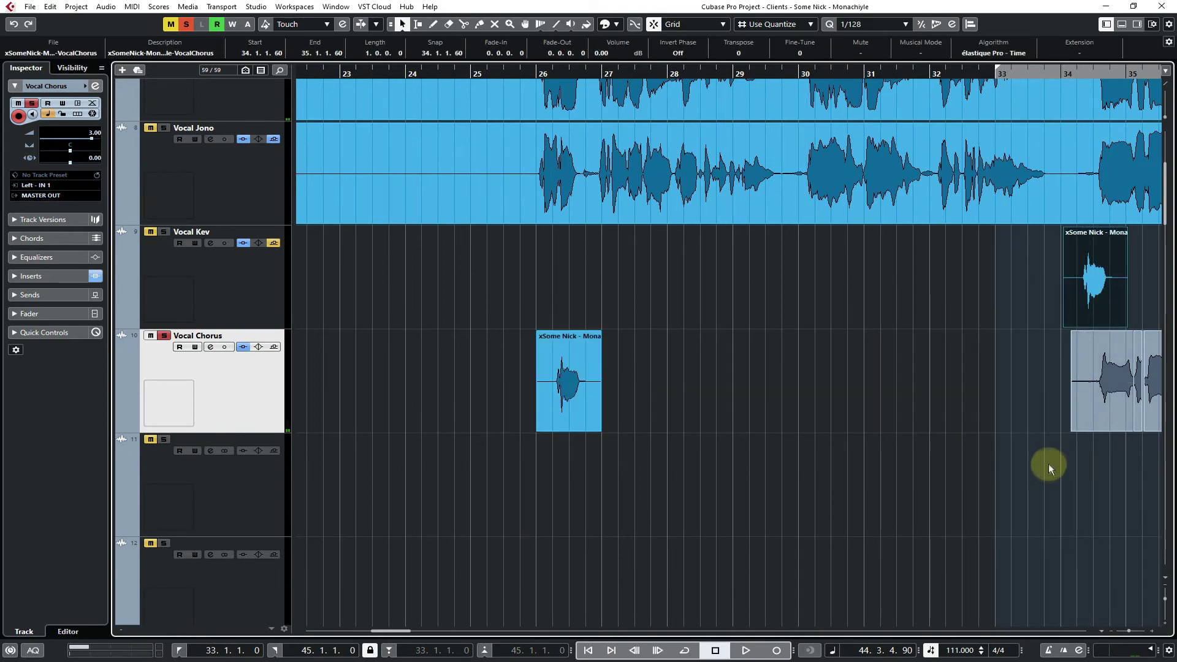
pyautogui.moveTo(1051, 468); pyautogui.dragTo(1164, 478)
pyautogui.moveTo(542, 79); pyautogui.dragTo(532, 110)
pyautogui.moveTo(631, 279); pyautogui.dragTo(601, 282)
# Split the copied clip on track 9 at 34.1.3.60 and delete the part after the cut
pyautogui.press('3')
pyautogui.click(695, 297)
pyautogui.rightClick(575, 406)
pyautogui.click(576, 406)
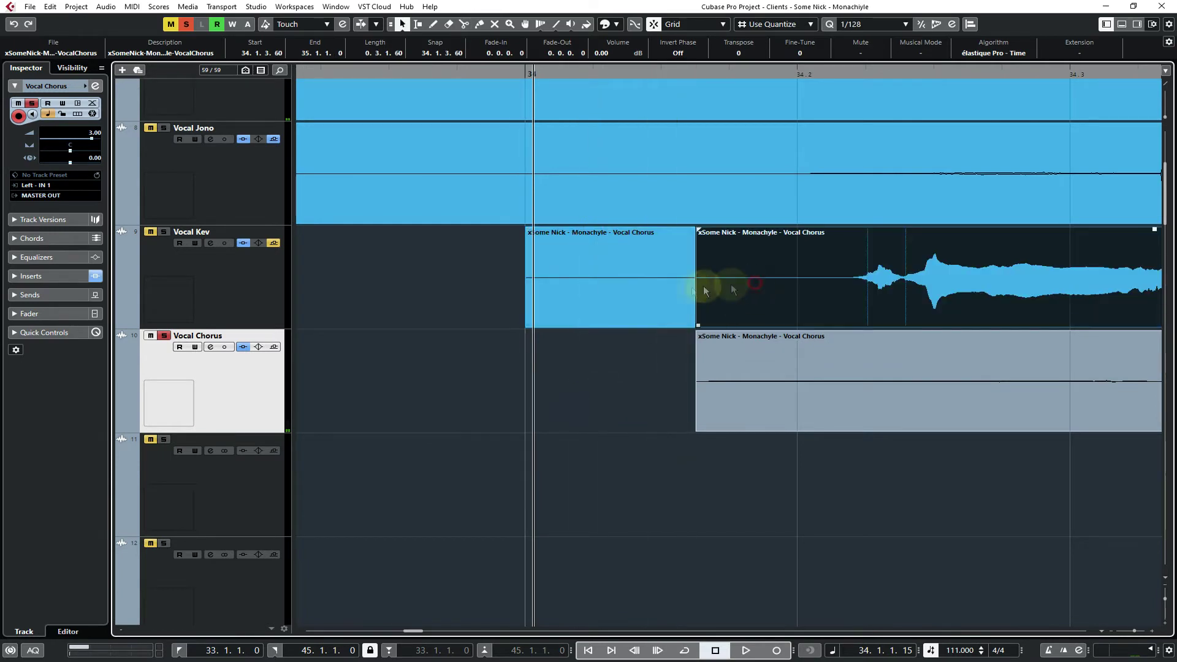
pyautogui.press('Delete')
# Lower the remaining short clip's volume to -60 dB and move it down to Vocal Chorus, starting at 34.1.1.0
pyautogui.click(630, 263)
pyautogui.moveTo(610, 229); pyautogui.dragTo(602, 433)
pyautogui.moveTo(623, 273); pyautogui.dragTo(622, 400)
pyautogui.press('g')
pyautogui.press('g')
pyautogui.press('g')
pyautogui.press('g')
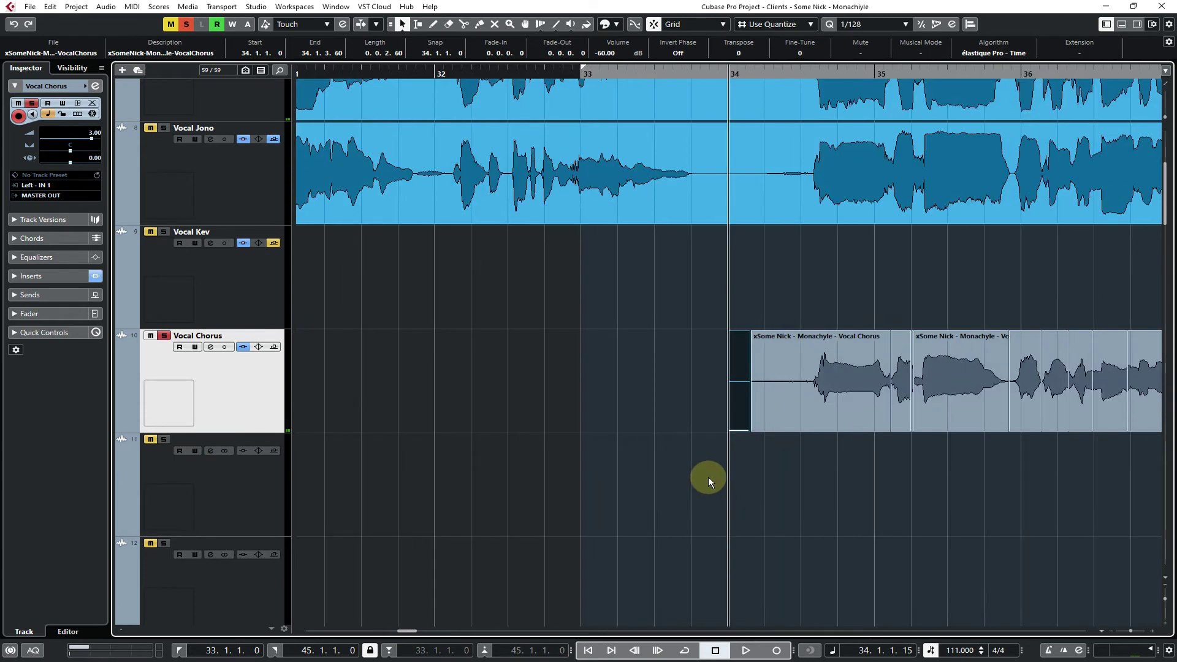
# Change the snap grid type from Use Quantize to Bar
pyautogui.moveTo(734, 73); pyautogui.dragTo(731, 98)
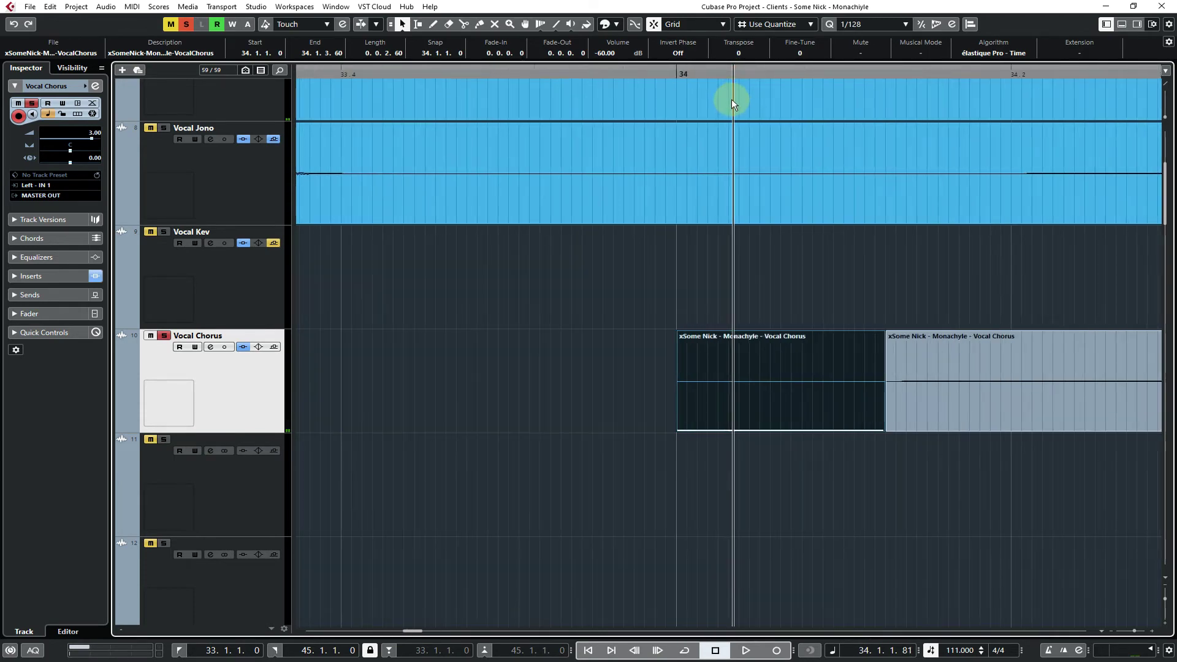
pyautogui.click(774, 24)
pyautogui.click(763, 42)
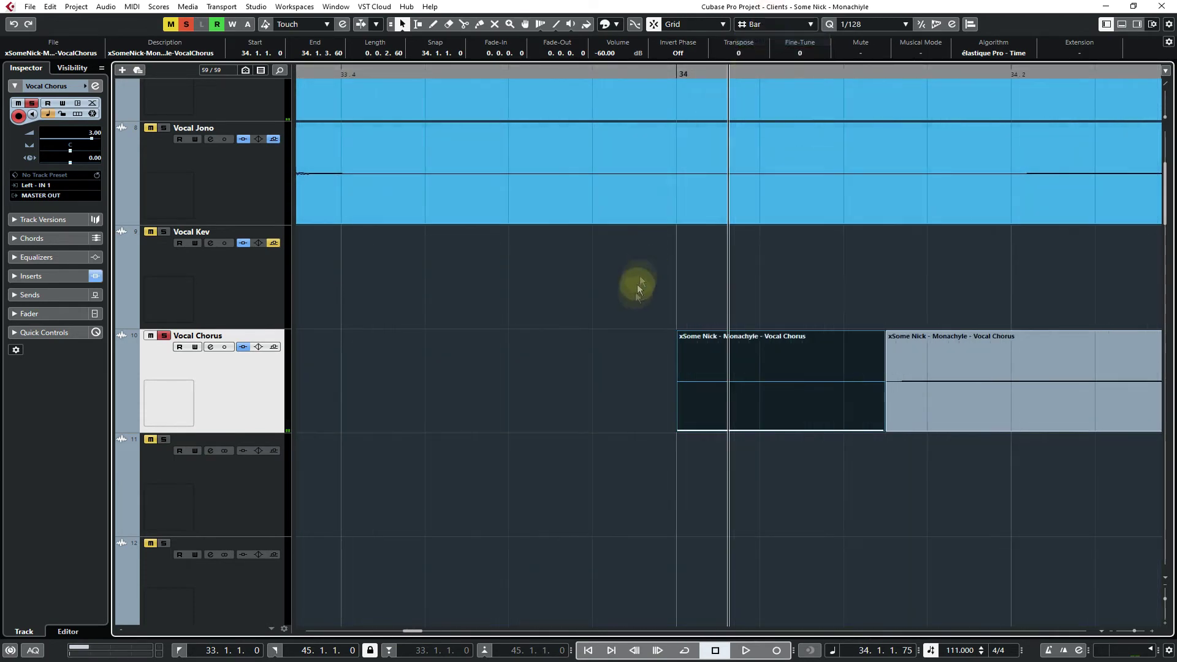
pyautogui.click(603, 362)
# Bounce the silent lead-in and all Vocal Chorus clips from bar 34 to 45 into one event, replacing the originals
pyautogui.press('g')
pyautogui.press('g')
pyautogui.press('g')
pyautogui.press('g')
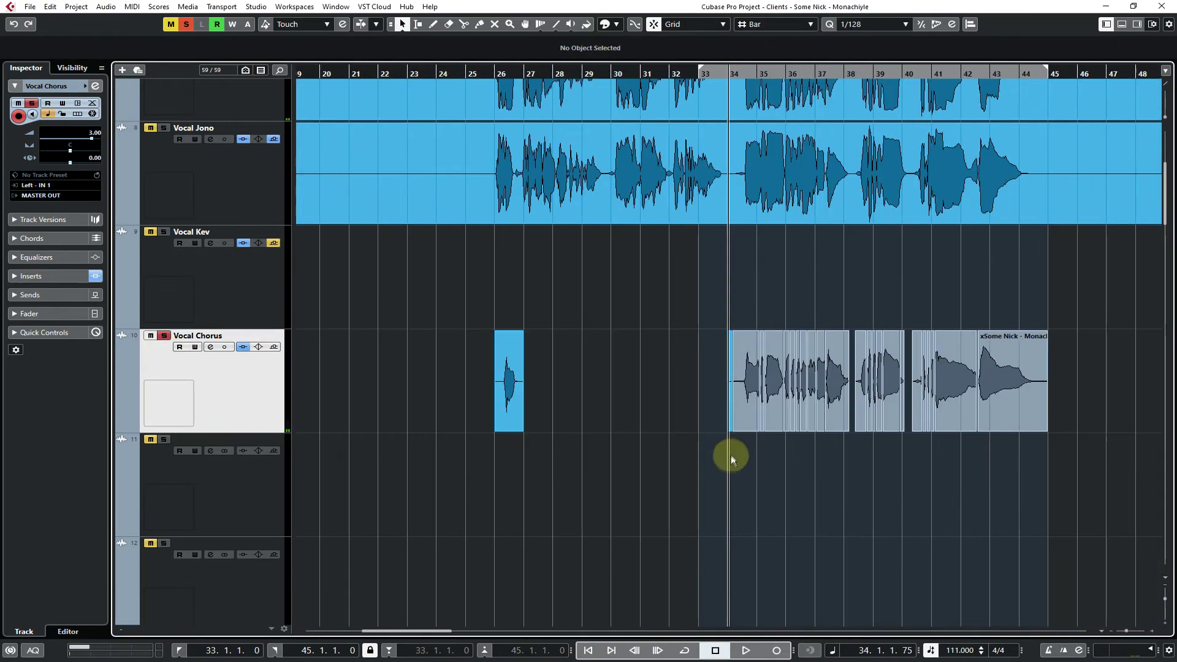
pyautogui.moveTo(716, 392); pyautogui.dragTo(1064, 415)
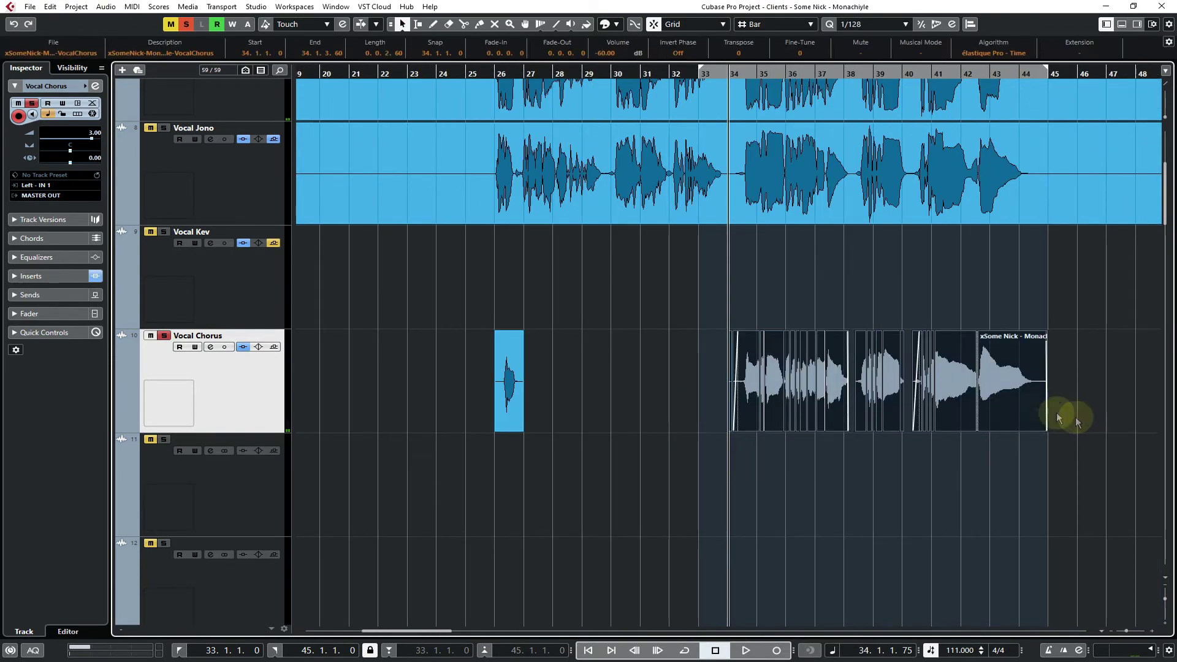
pyautogui.click(98, 12)
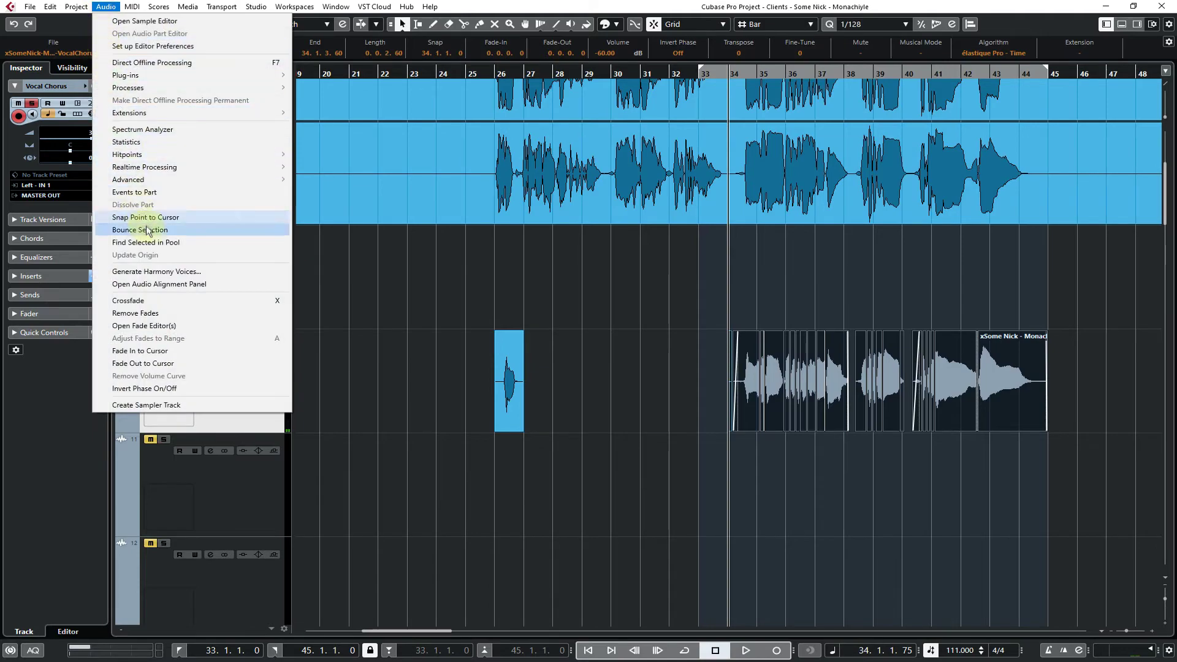
pyautogui.click(152, 229)
pyautogui.click(561, 355)
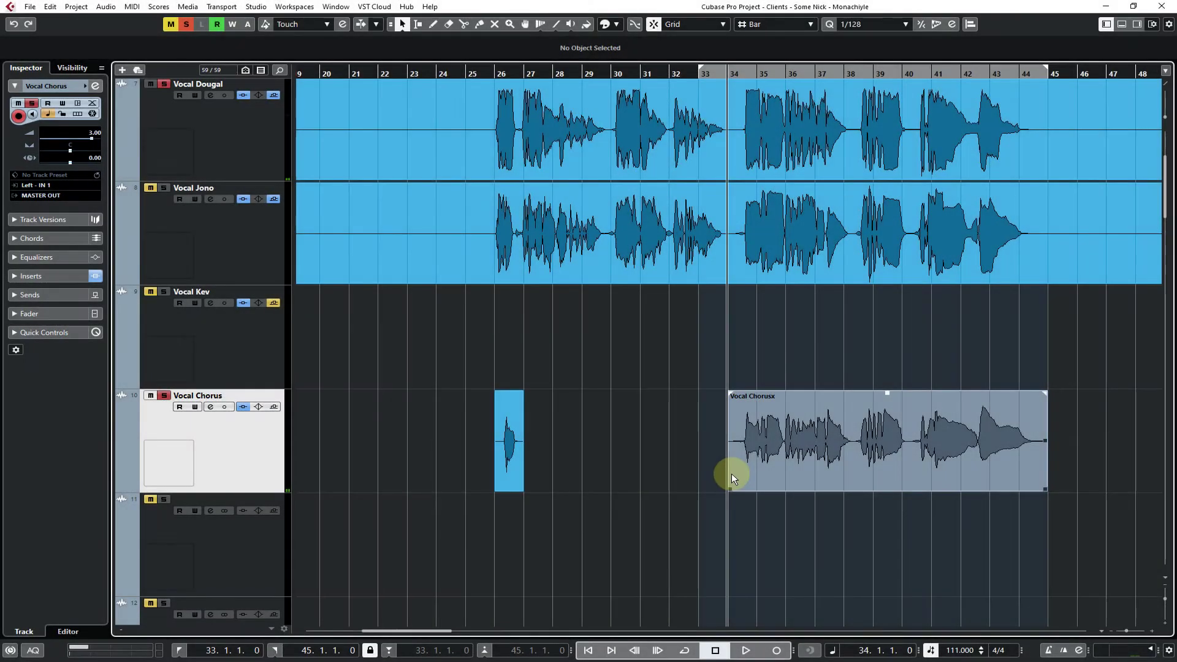
pyautogui.click(726, 477)
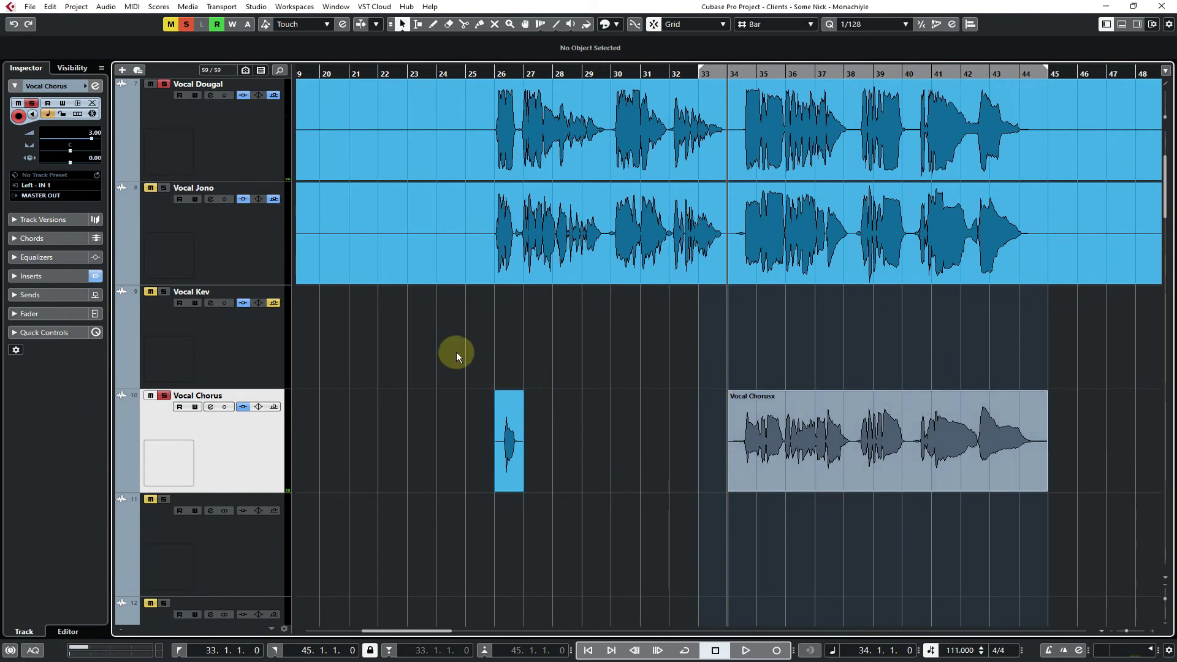
# Open the bounced clip in the sample editor and select its first phrase from 34.1.3.27 to 35.4.3.83
pyautogui.doubleClick(752, 468)
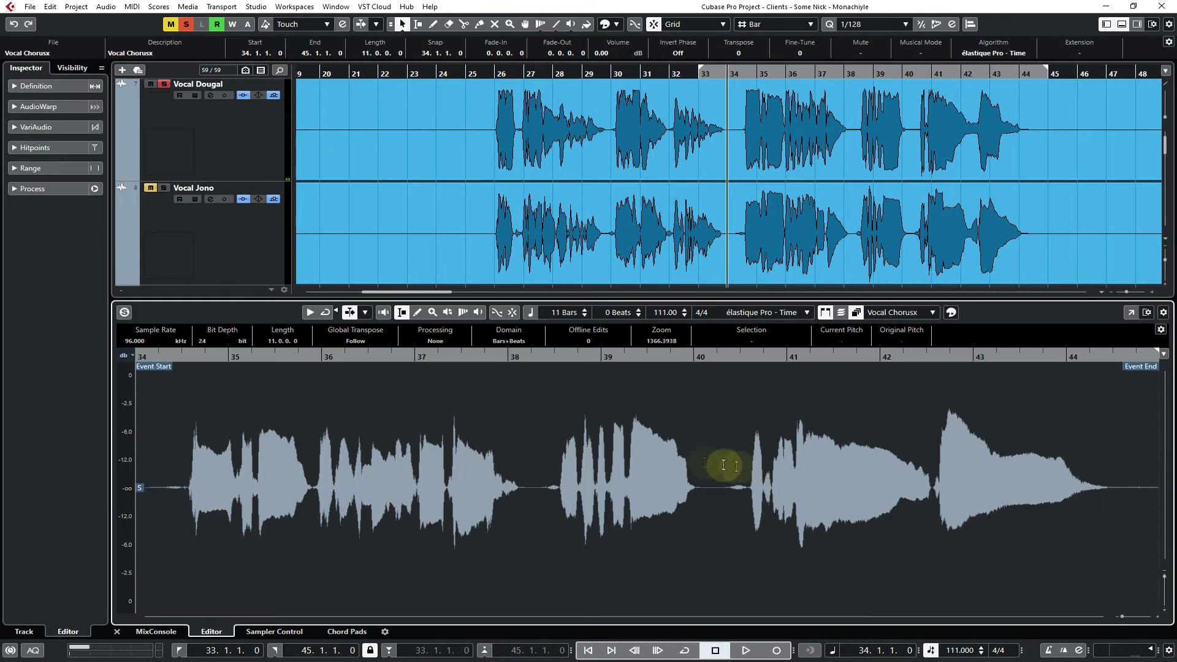
pyautogui.moveTo(251, 356); pyautogui.dragTo(711, 394)
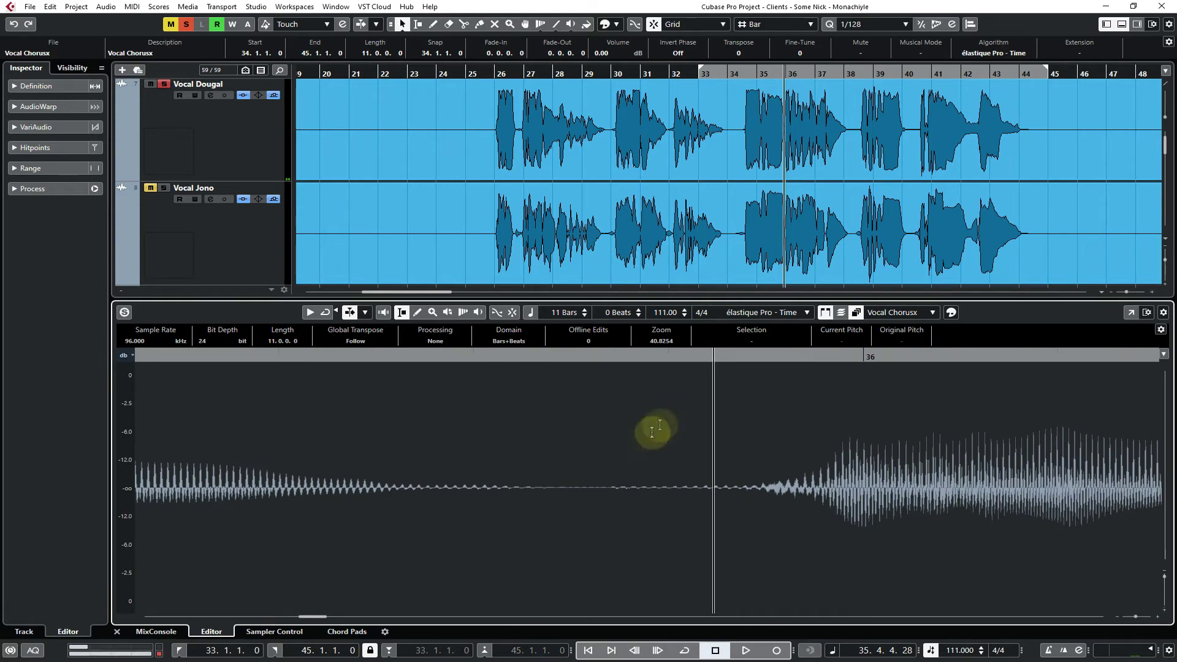
pyautogui.moveTo(608, 488); pyautogui.dragTo(512, 517)
pyautogui.press('g')
pyautogui.press('g')
pyautogui.press('g')
pyautogui.press('g')
pyautogui.press('g')
pyautogui.press('g')
pyautogui.press('g')
pyautogui.press('g')
pyautogui.press('g')
pyautogui.press('g')
pyautogui.press('g')
pyautogui.press('g')
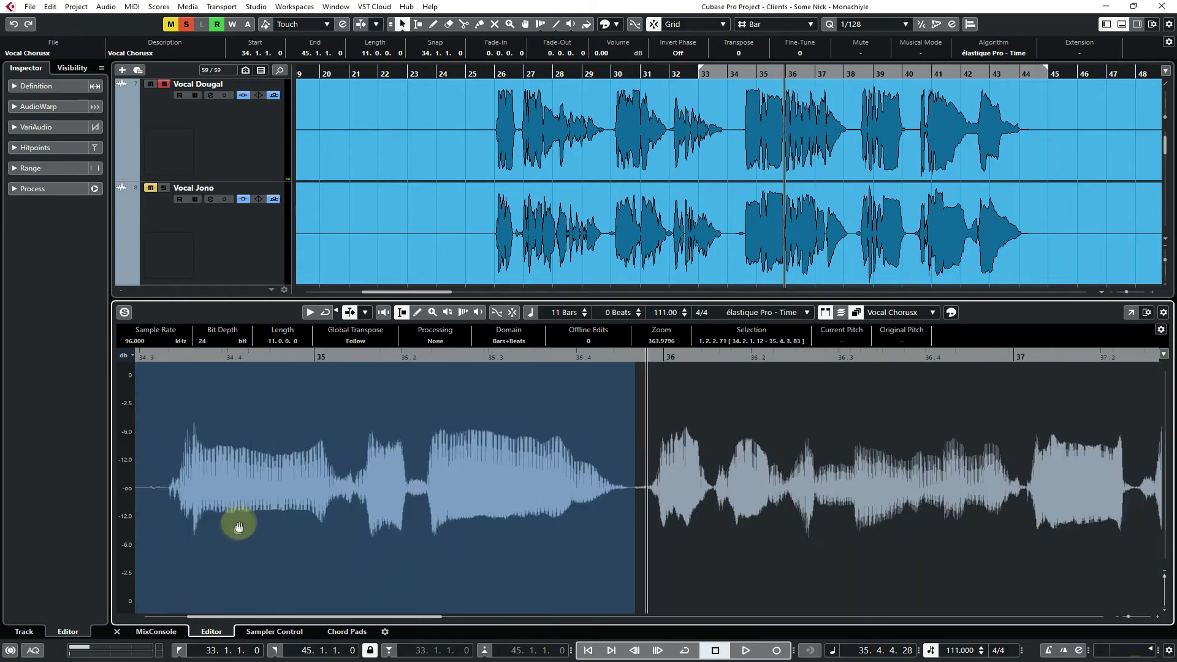
pyautogui.press('g')
pyautogui.press('g')
pyautogui.press('g')
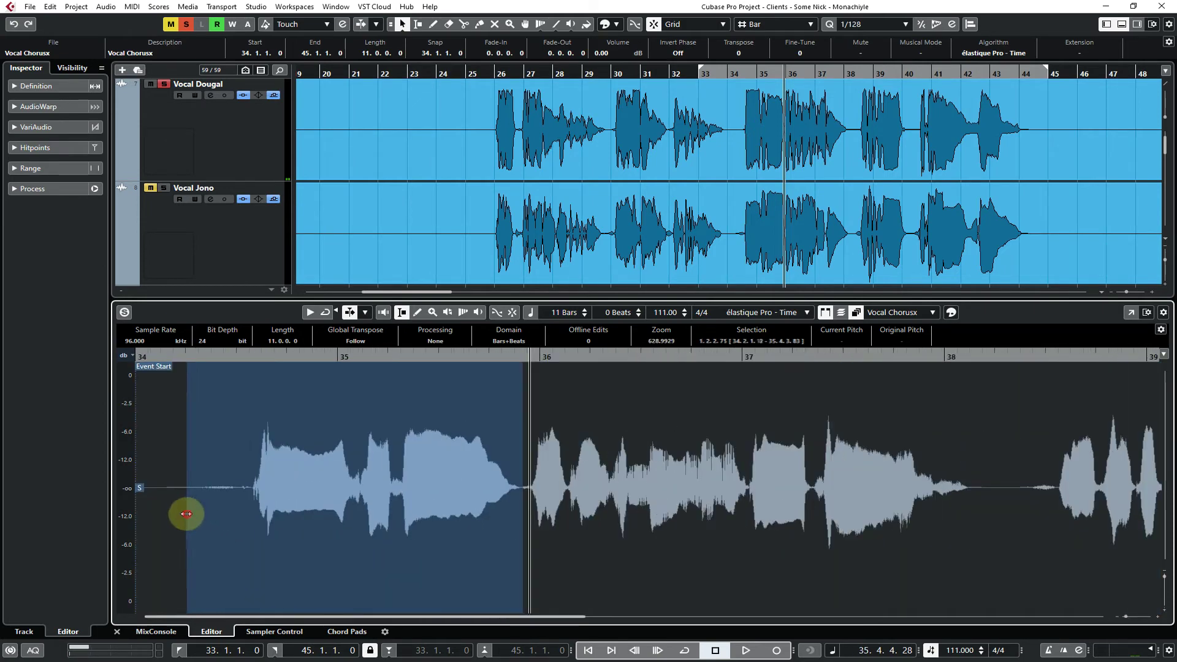
pyautogui.moveTo(186, 514); pyautogui.dragTo(163, 523)
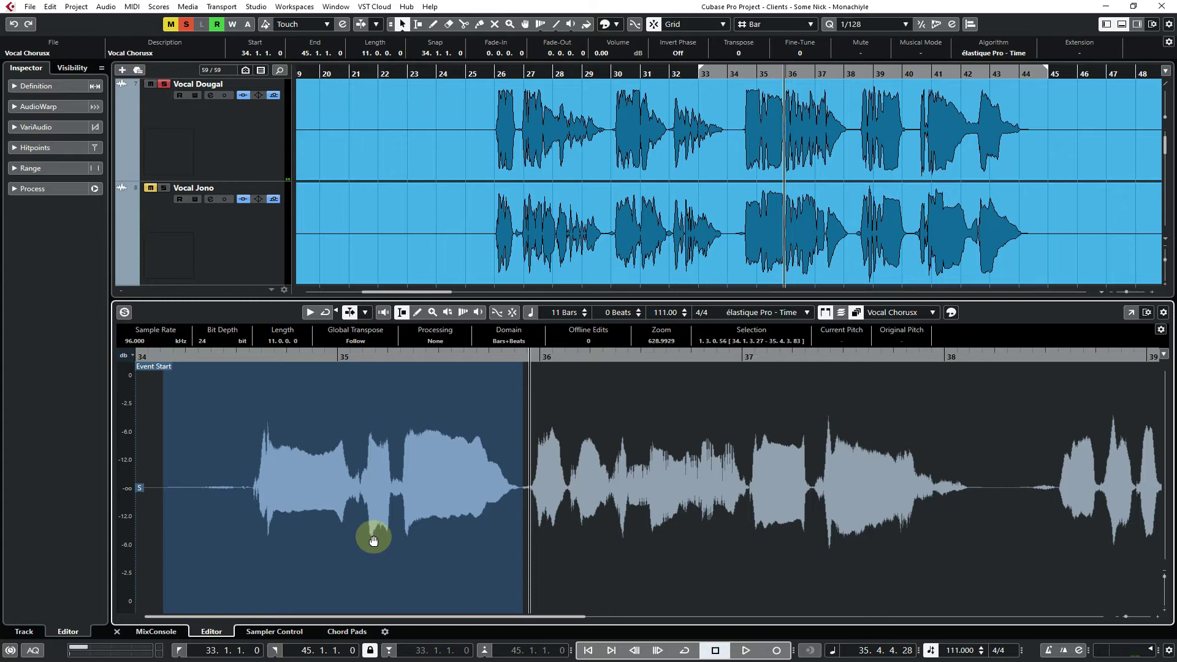
# Load Auto-Tune Pro in Direct Offline Processing for the selected phrase and clear its existing pitch correction objects
pyautogui.press('F7')
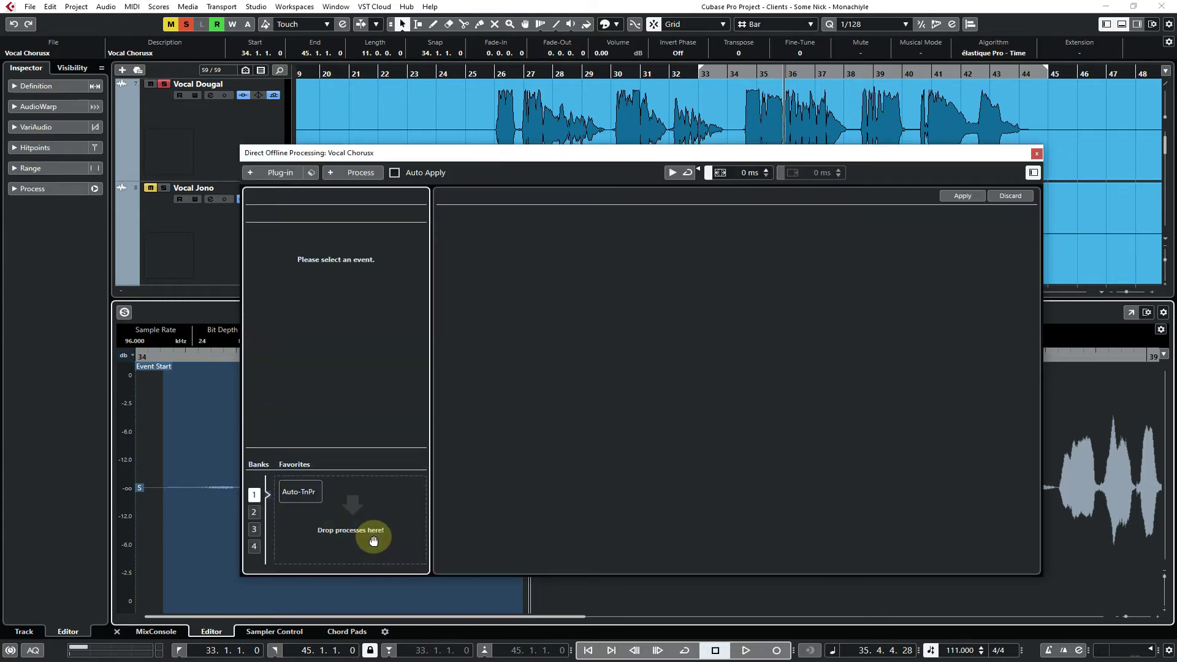
pyautogui.moveTo(373, 540); pyautogui.dragTo(374, 535)
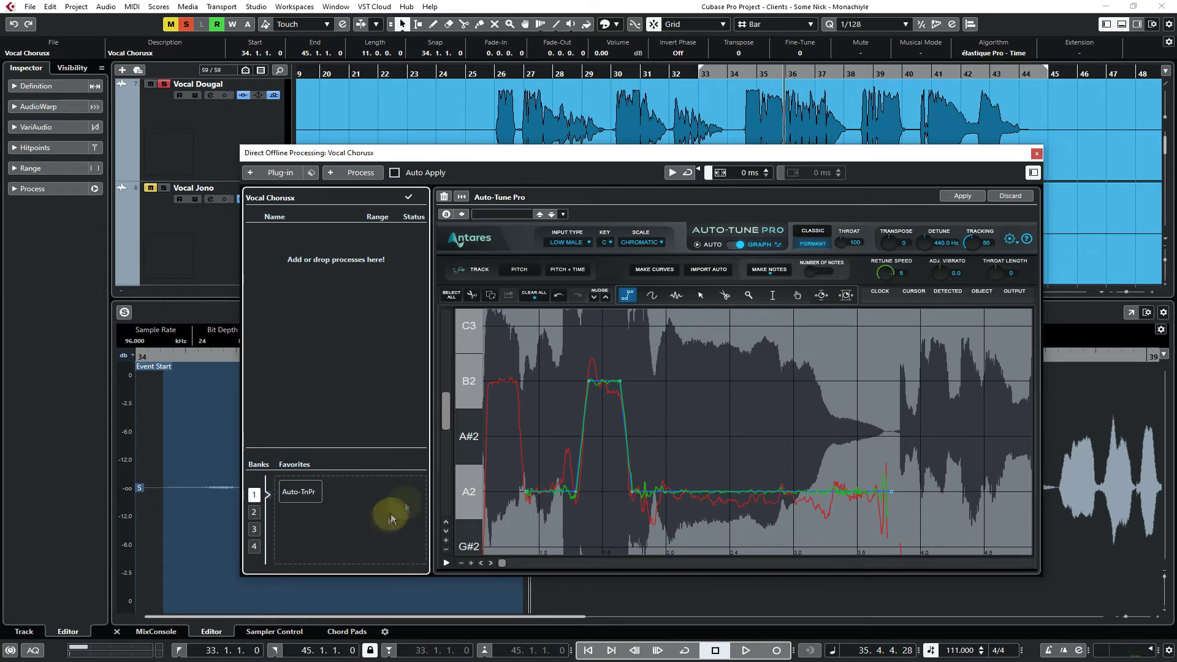
pyautogui.click(535, 300)
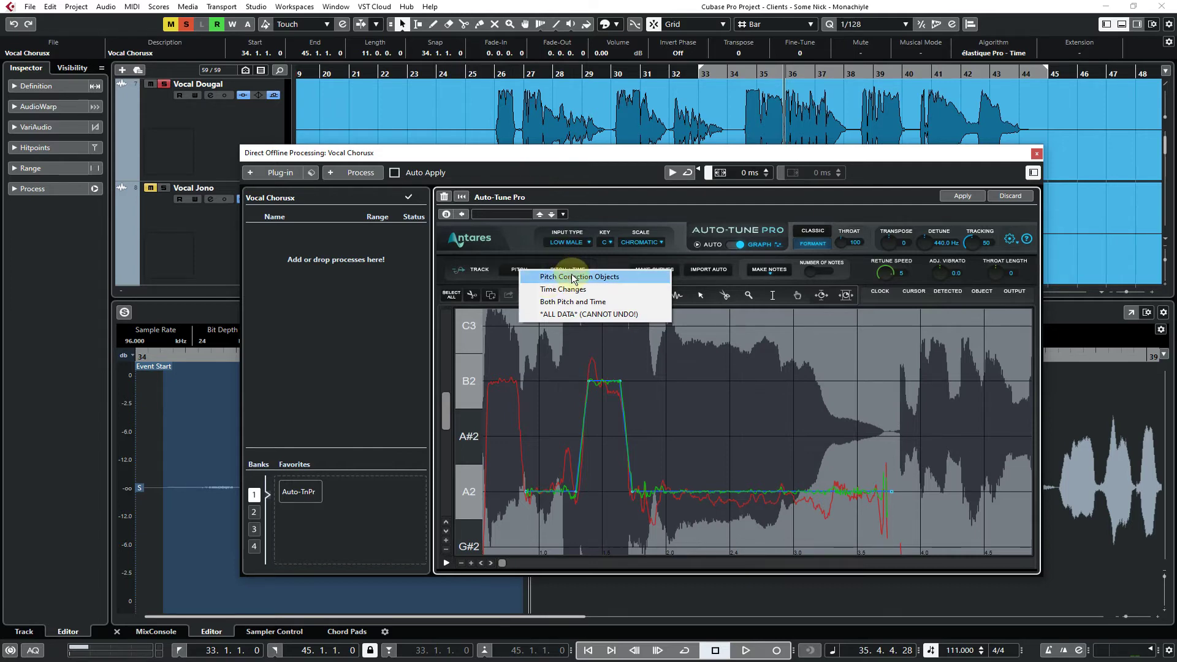
pyautogui.click(574, 277)
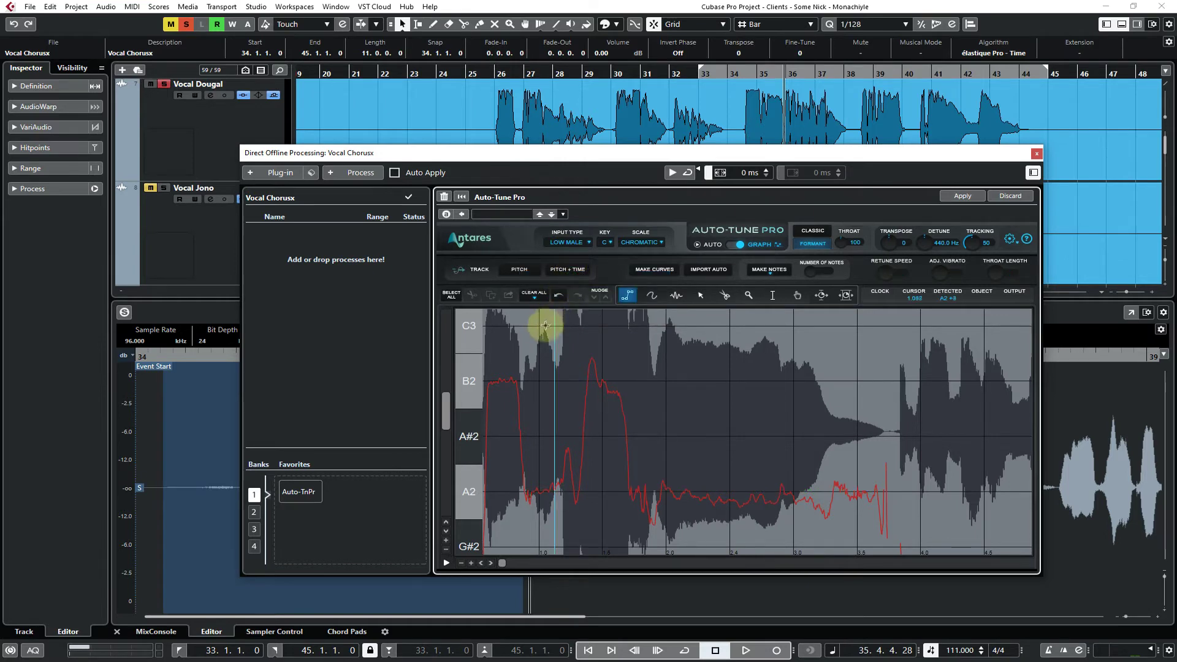
# Keep the input type on Low Male and track the selected phrase's pitch by playing it through
pyautogui.click(583, 247)
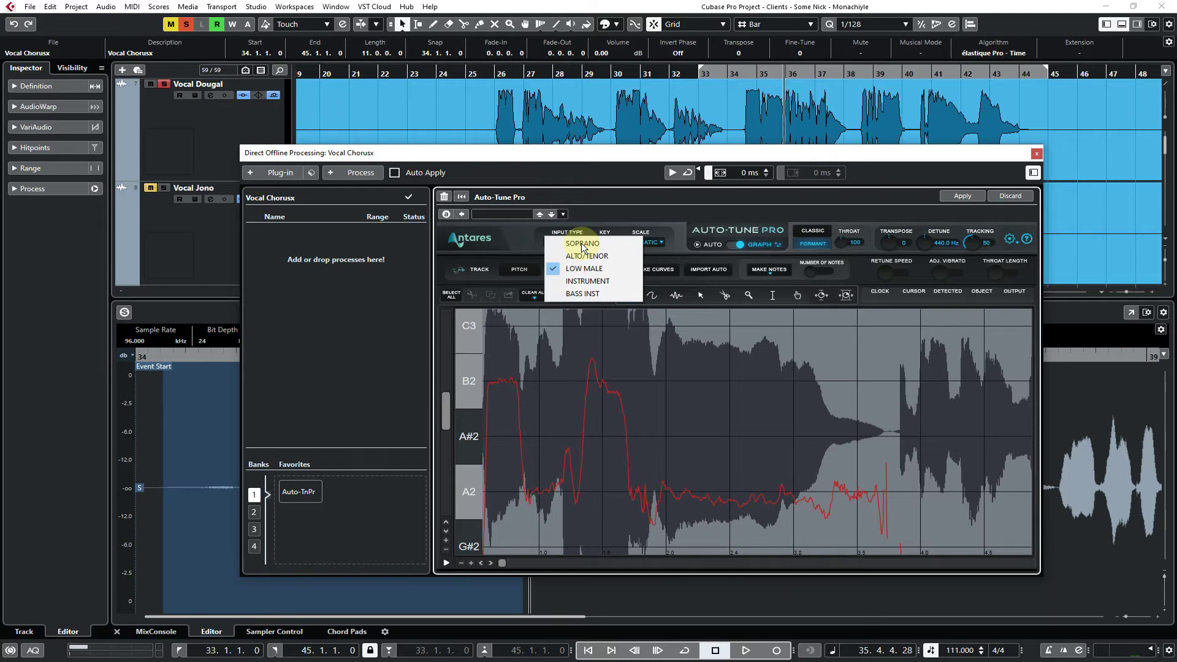
pyautogui.click(577, 270)
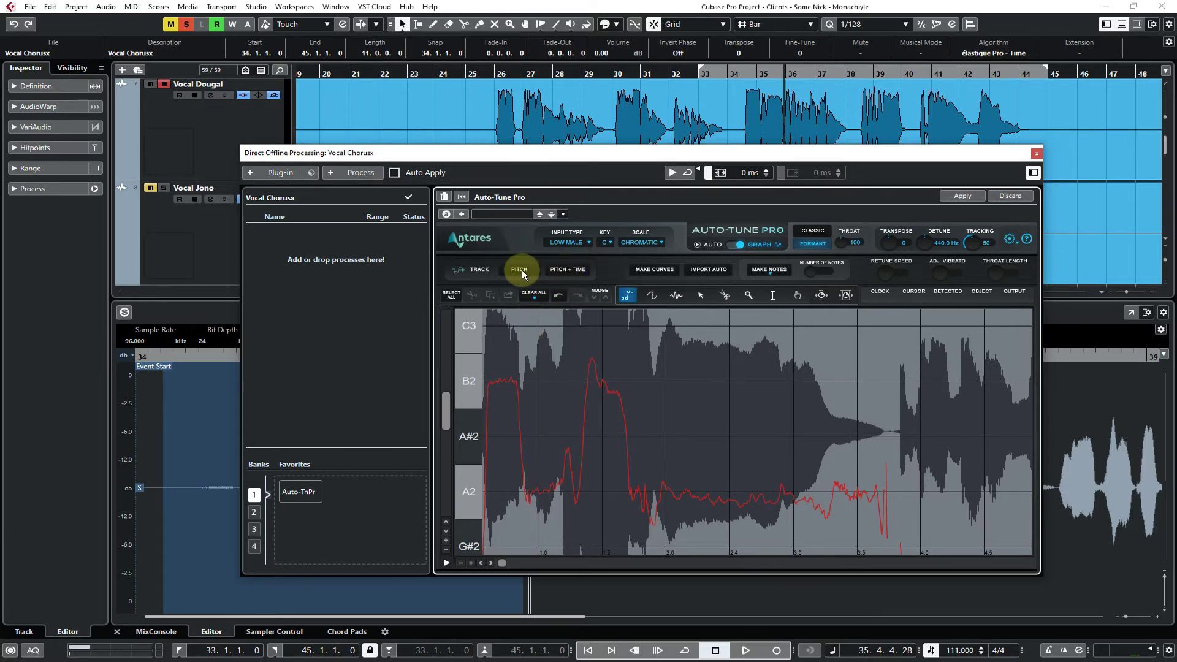
pyautogui.click(568, 244)
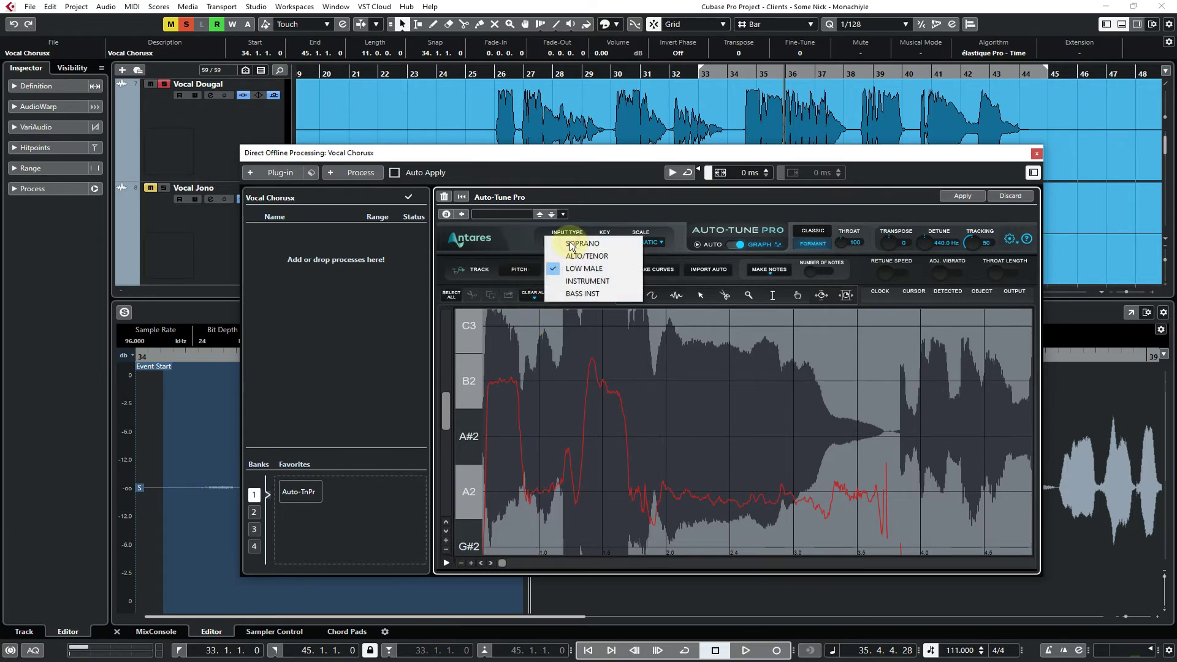
pyautogui.click(581, 275)
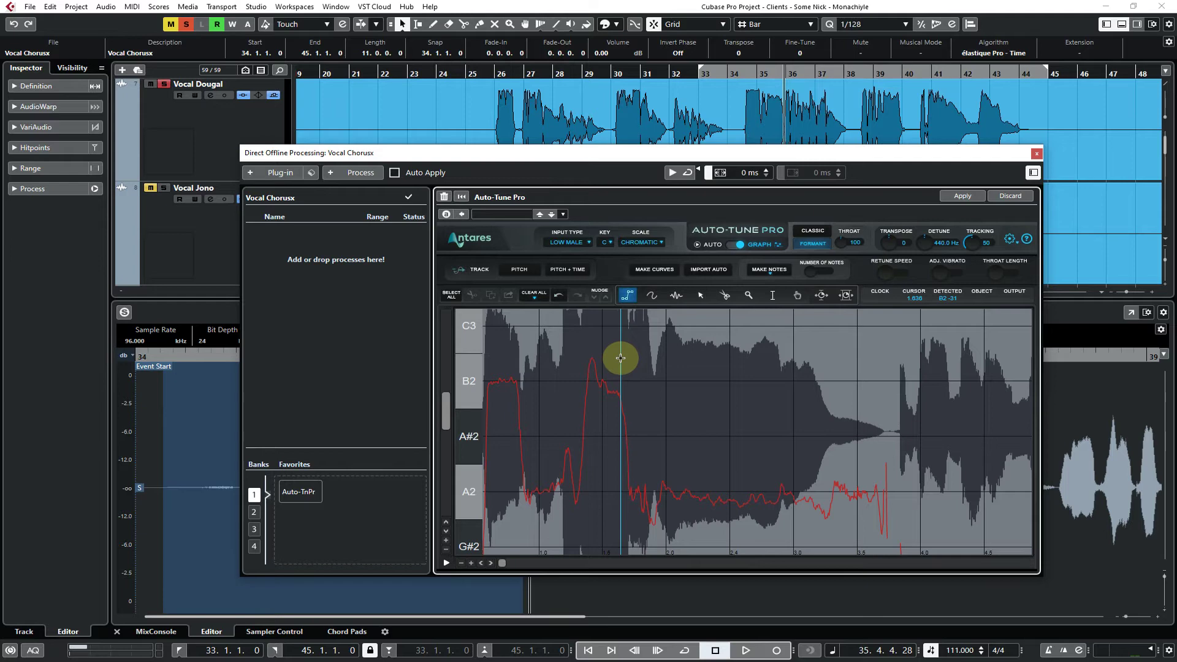
pyautogui.click(519, 269)
pyautogui.click(669, 173)
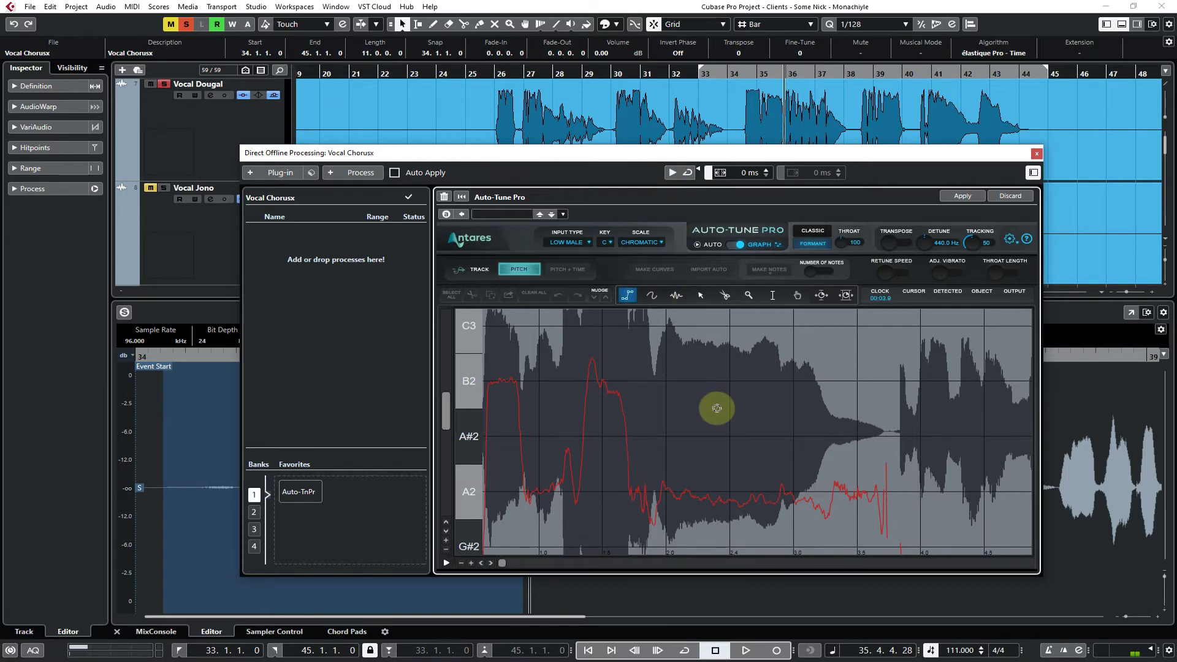
pyautogui.press('space')
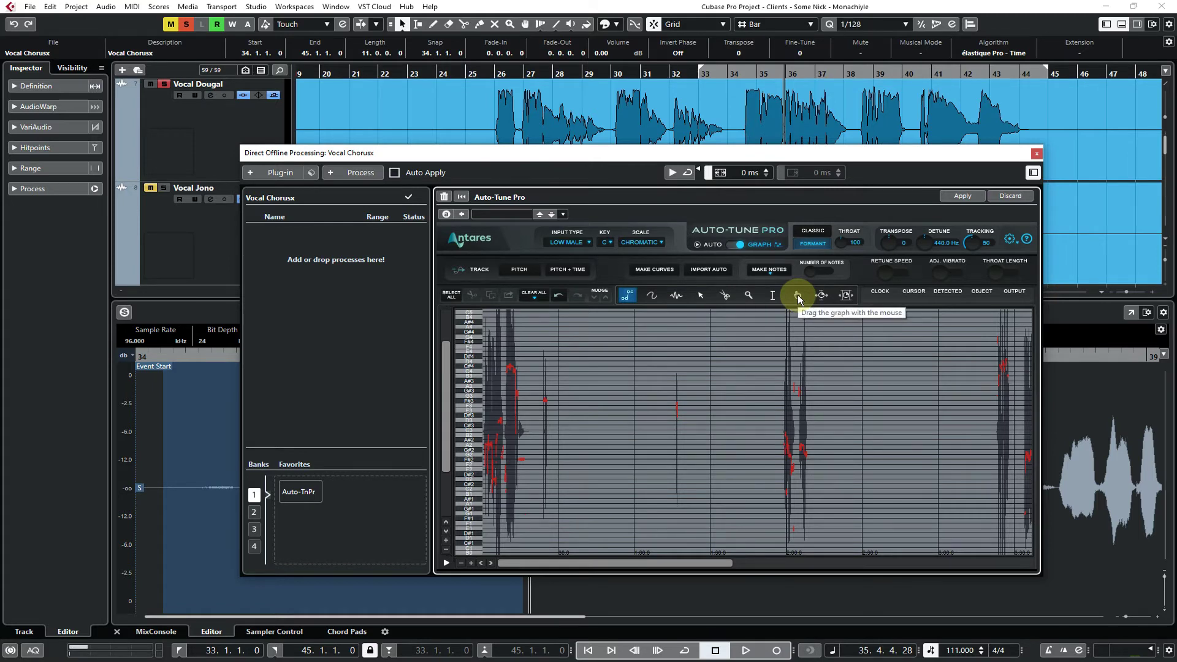
# Audition the phrase and draw a correction line over its first note, rising from G#2 and holding at A2
pyautogui.click(747, 295)
pyautogui.moveTo(510, 436); pyautogui.dragTo(451, 476)
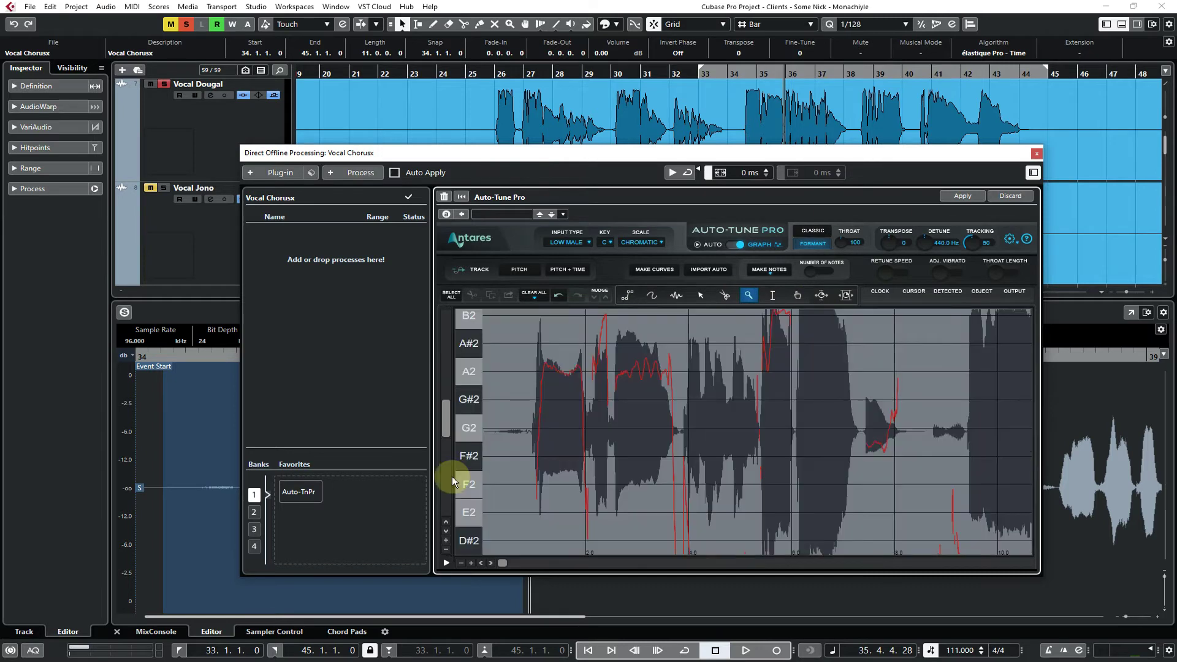
pyautogui.moveTo(513, 311); pyautogui.dragTo(703, 409)
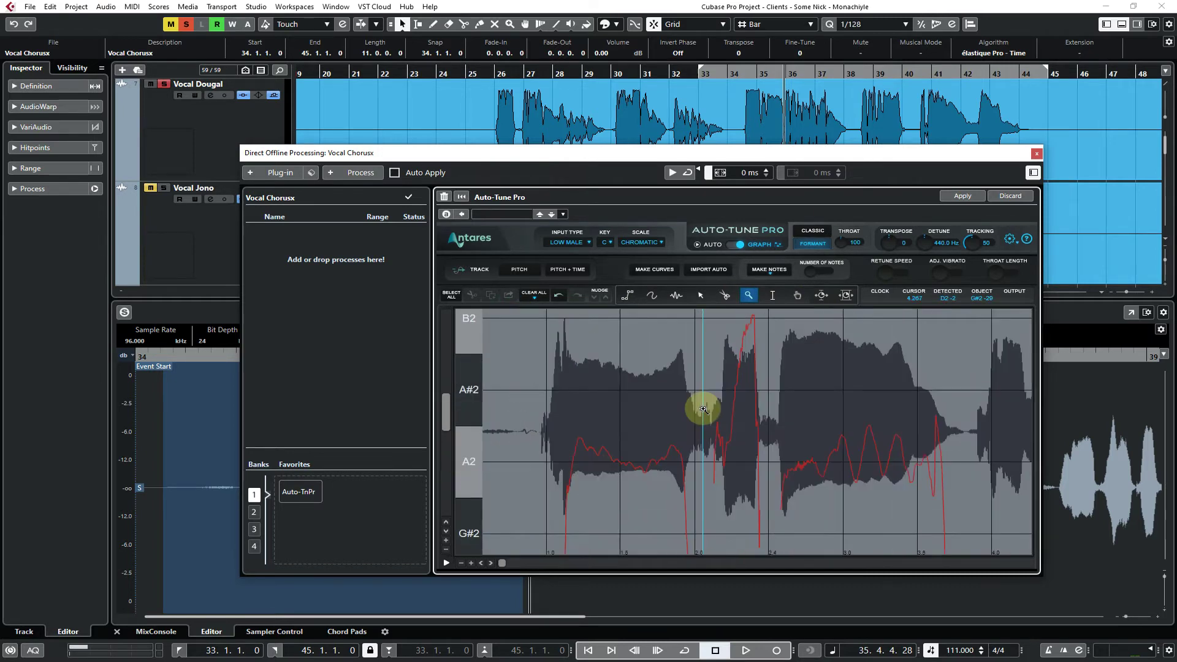
pyautogui.click(673, 172)
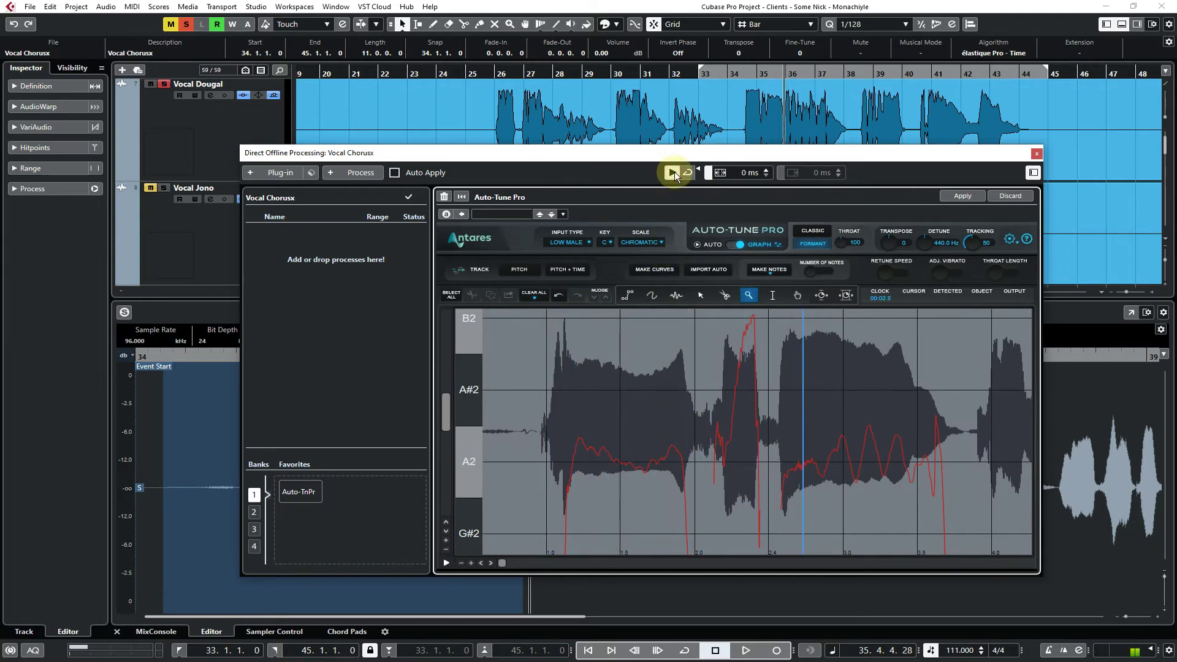
pyautogui.click(673, 172)
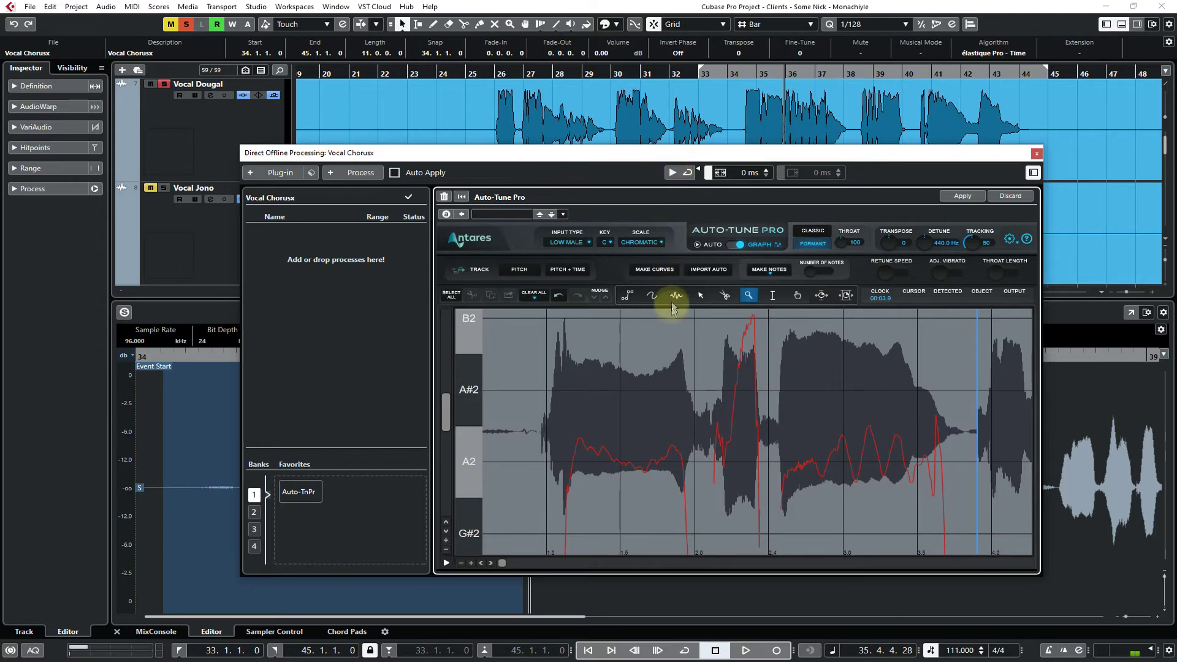
pyautogui.click(626, 295)
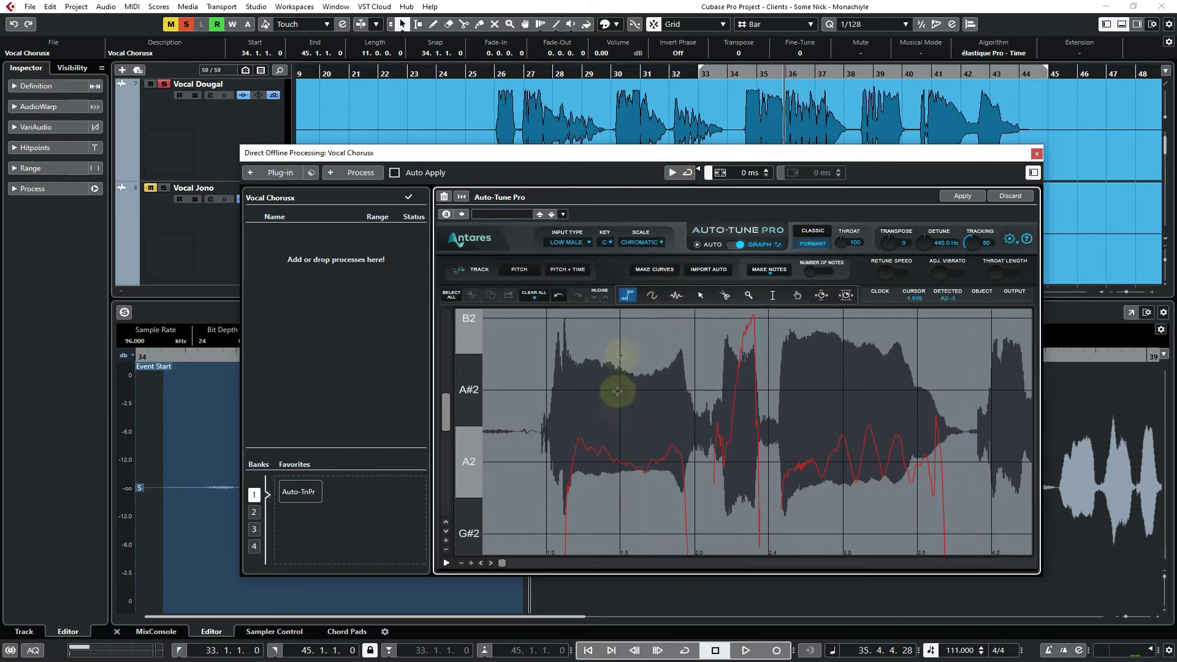
pyautogui.click(565, 536)
pyautogui.click(575, 461)
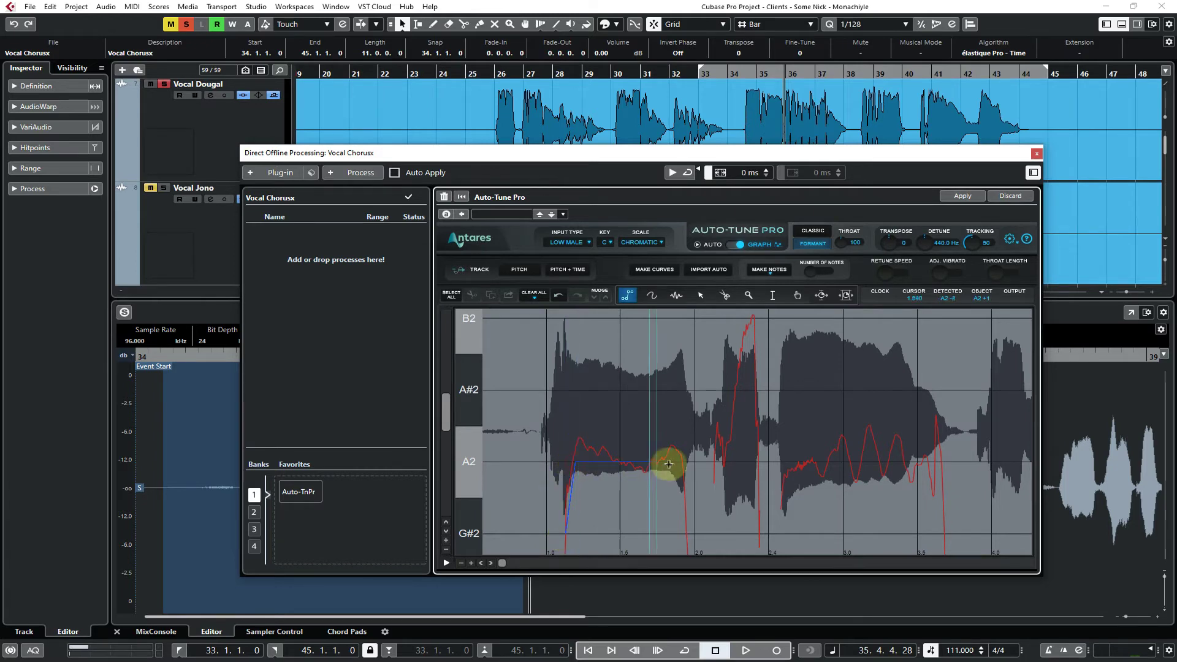
pyautogui.doubleClick(683, 462)
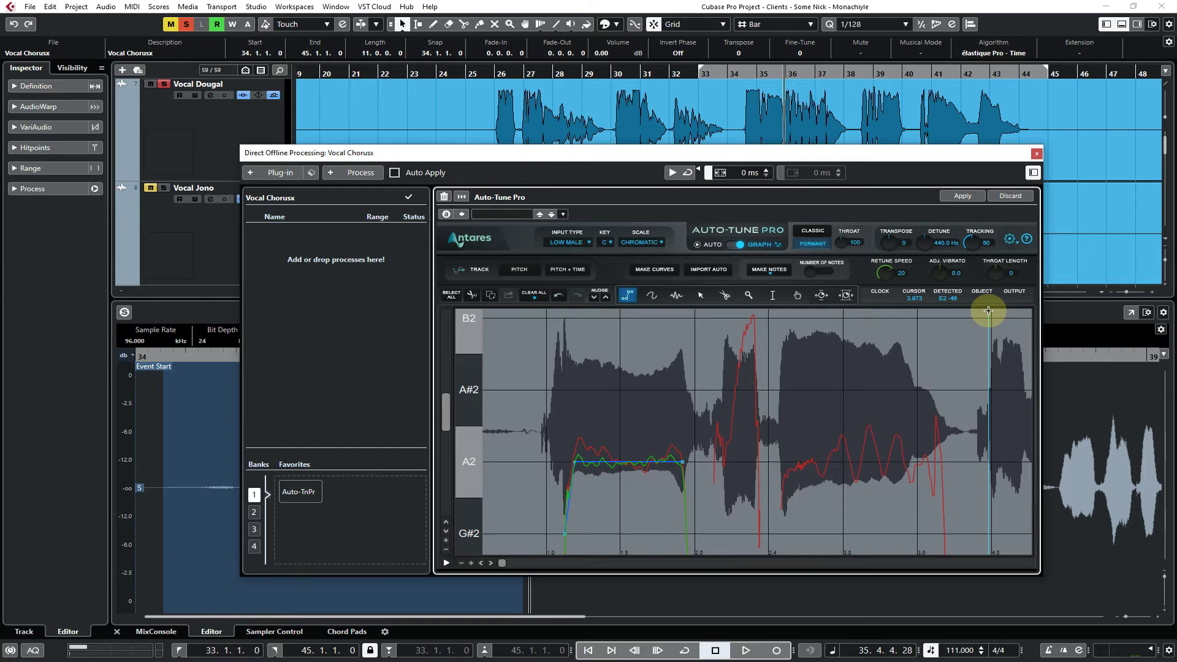
# Lower the start point of the first note's correction line below G#2 to meet the detected pitch curve
pyautogui.click(748, 294)
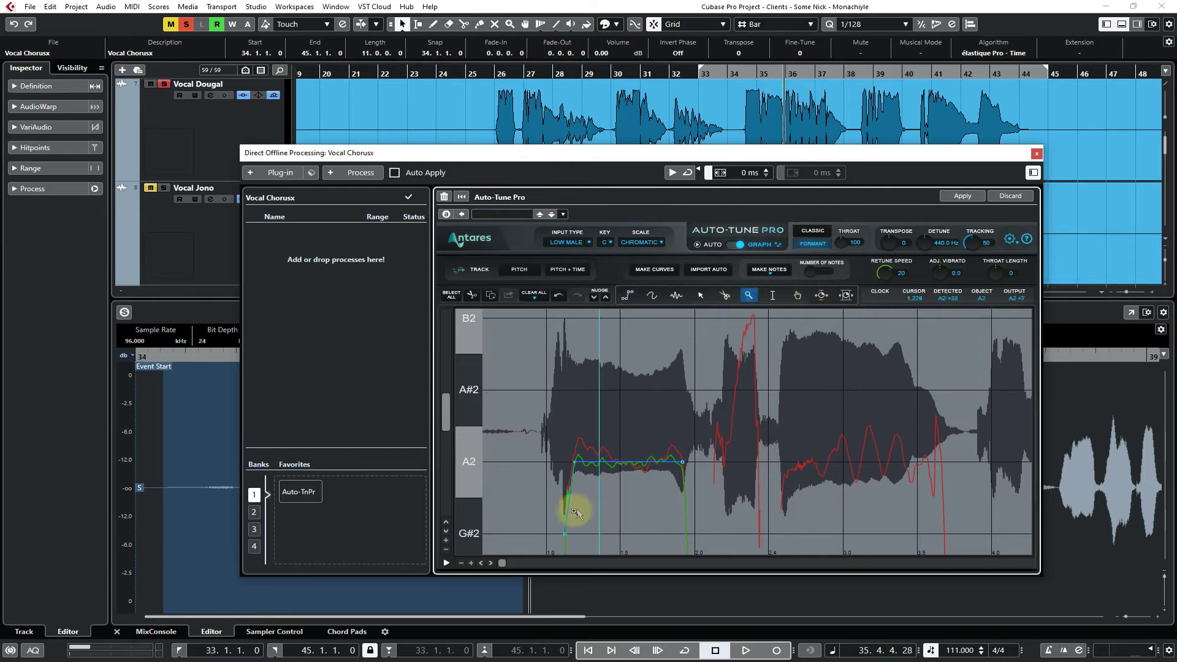
pyautogui.click(581, 545)
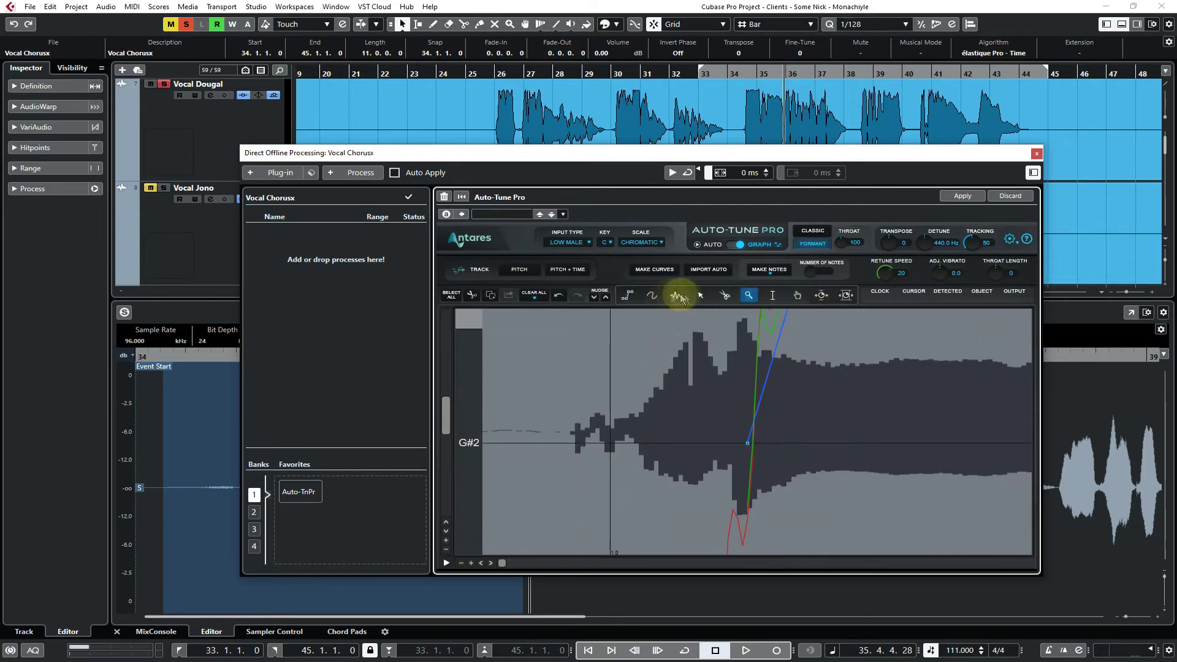
pyautogui.click(700, 295)
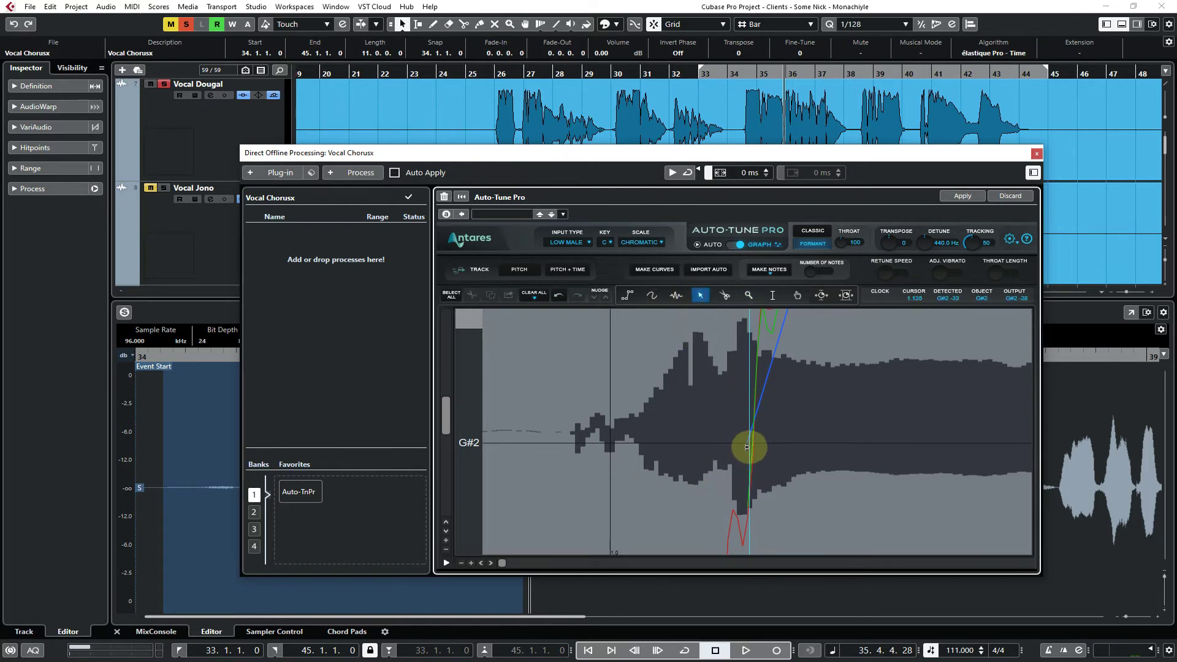
pyautogui.moveTo(746, 447); pyautogui.dragTo(742, 500)
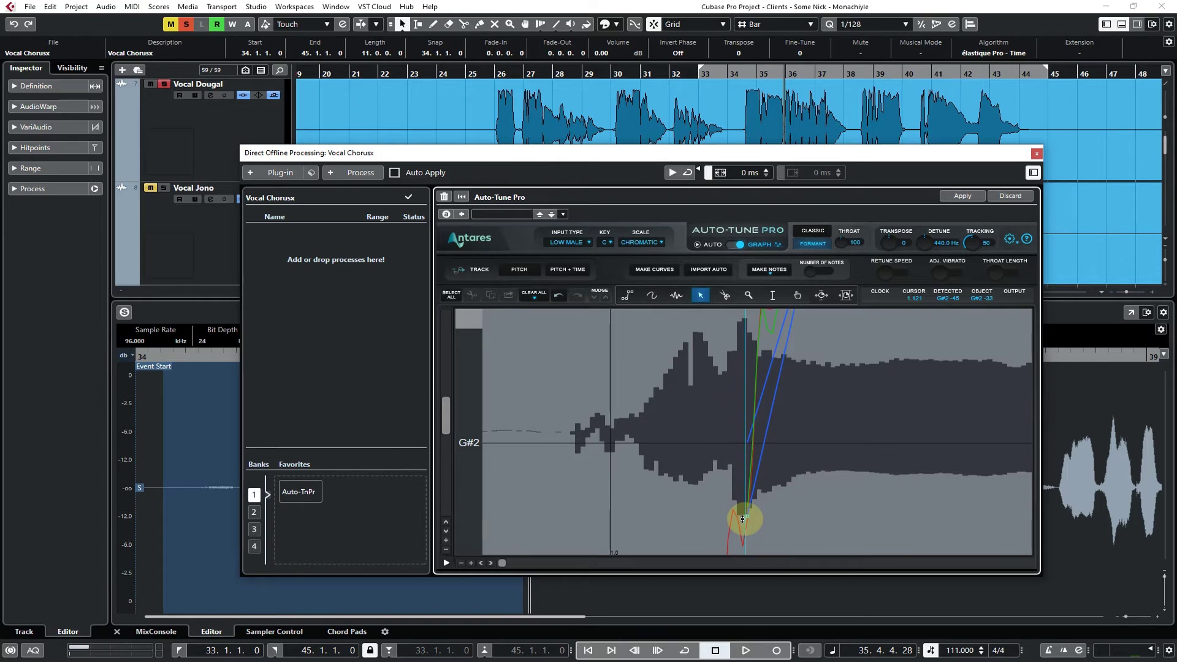
pyautogui.click(750, 294)
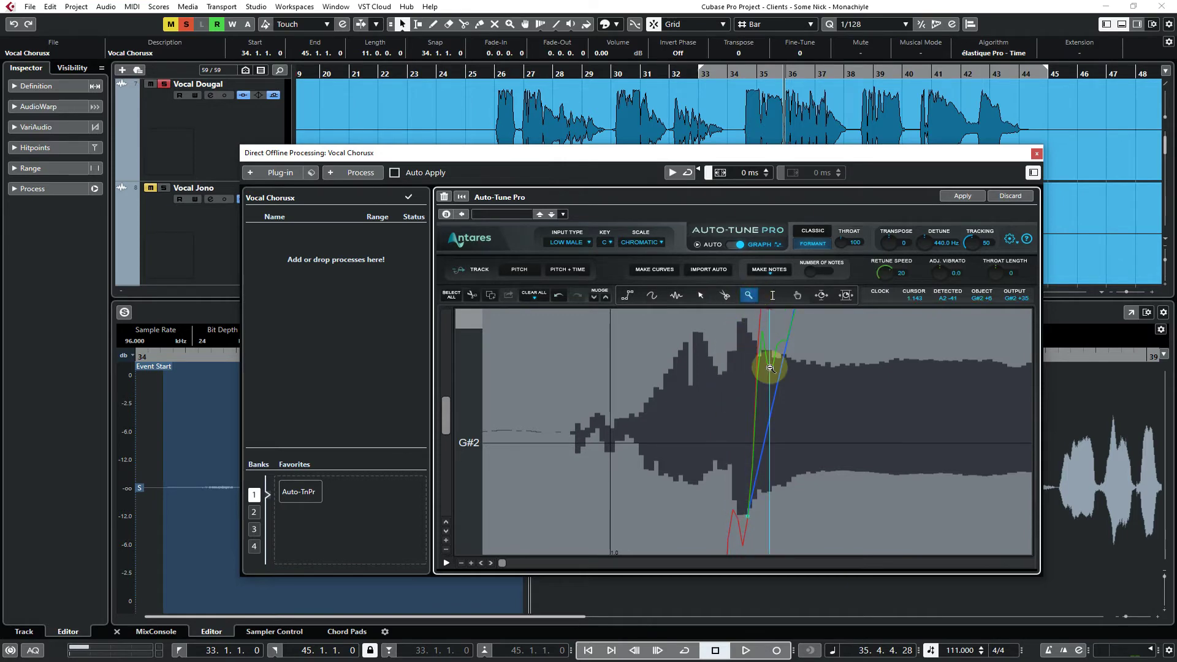
pyautogui.keyDown('alt'); pyautogui.click(770, 368); pyautogui.keyUp('alt')
pyautogui.keyDown('alt'); pyautogui.click(769, 368); pyautogui.keyUp('alt')
pyautogui.keyDown('alt'); pyautogui.click(768, 368); pyautogui.keyUp('alt')
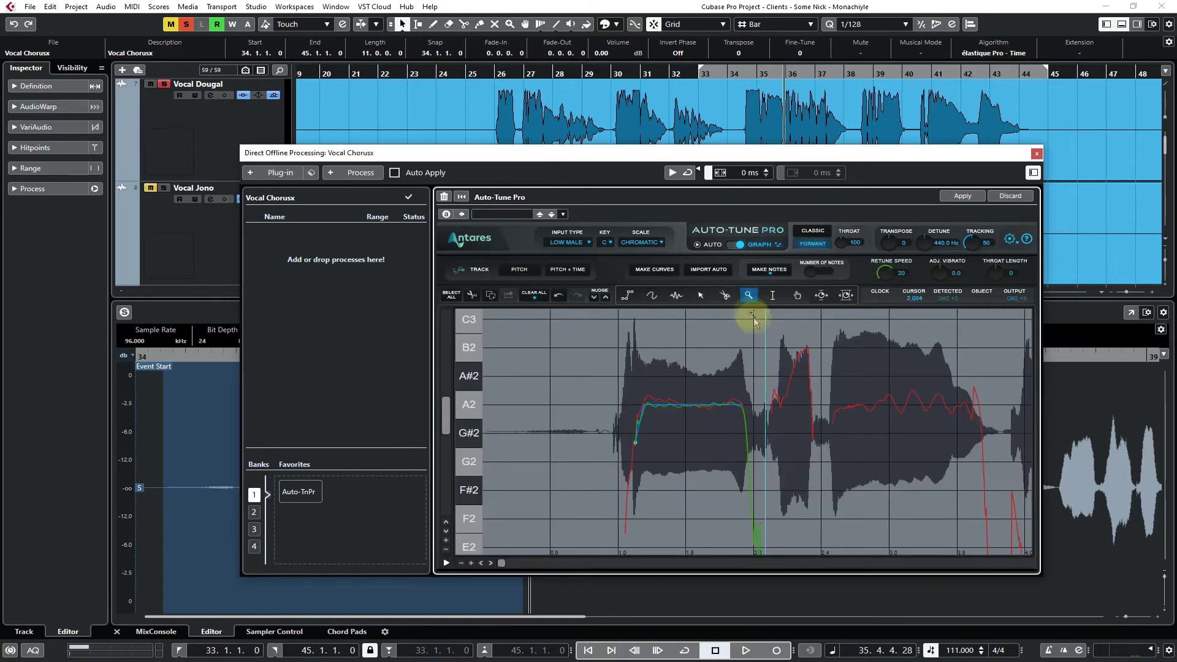
# Draw a correction line over the second note that holds A2, rises to B2 and holds to the note's end
pyautogui.click(671, 174)
pyautogui.moveTo(765, 332); pyautogui.dragTo(880, 465)
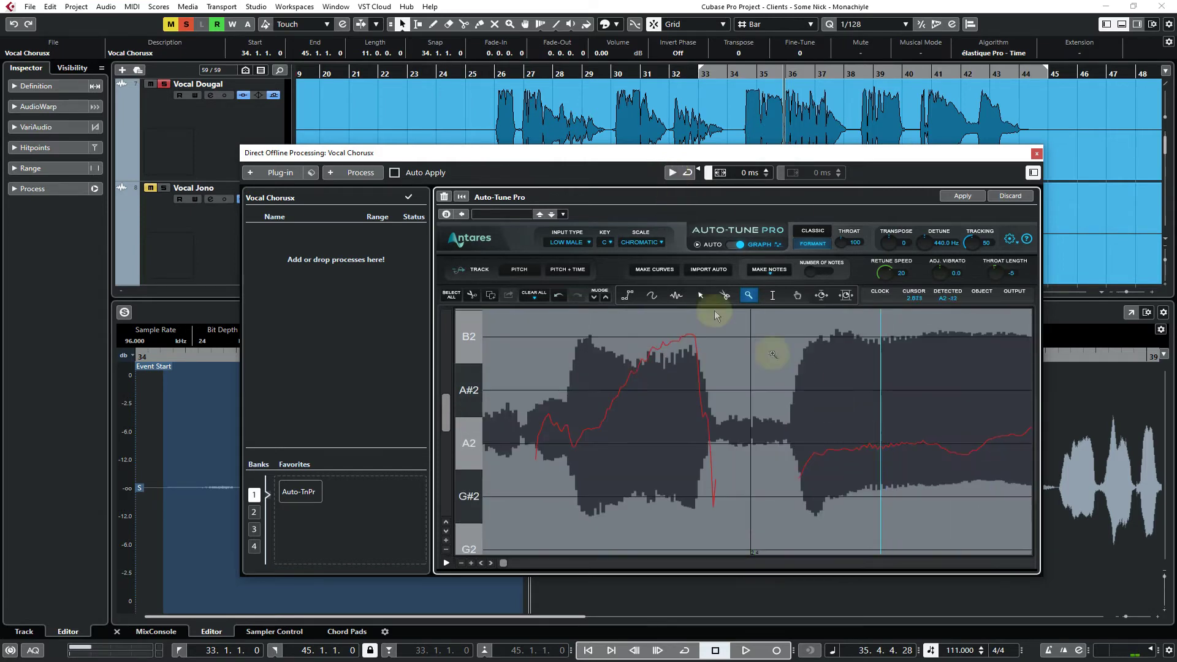
pyautogui.click(626, 295)
pyautogui.click(535, 447)
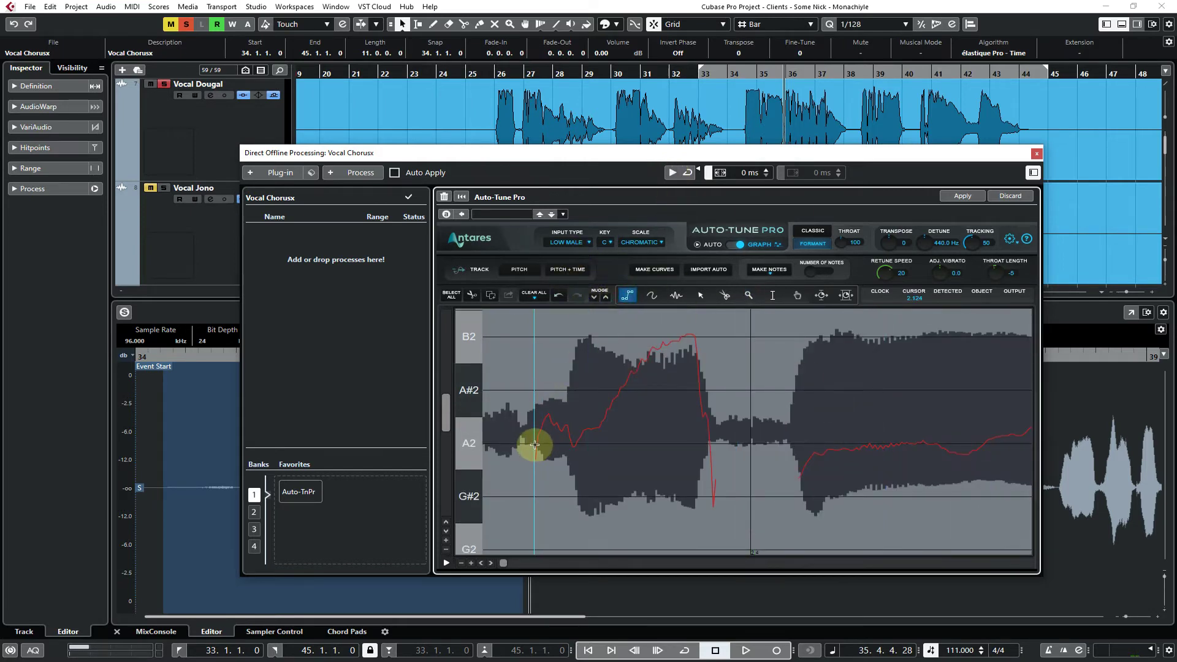
pyautogui.click(595, 446)
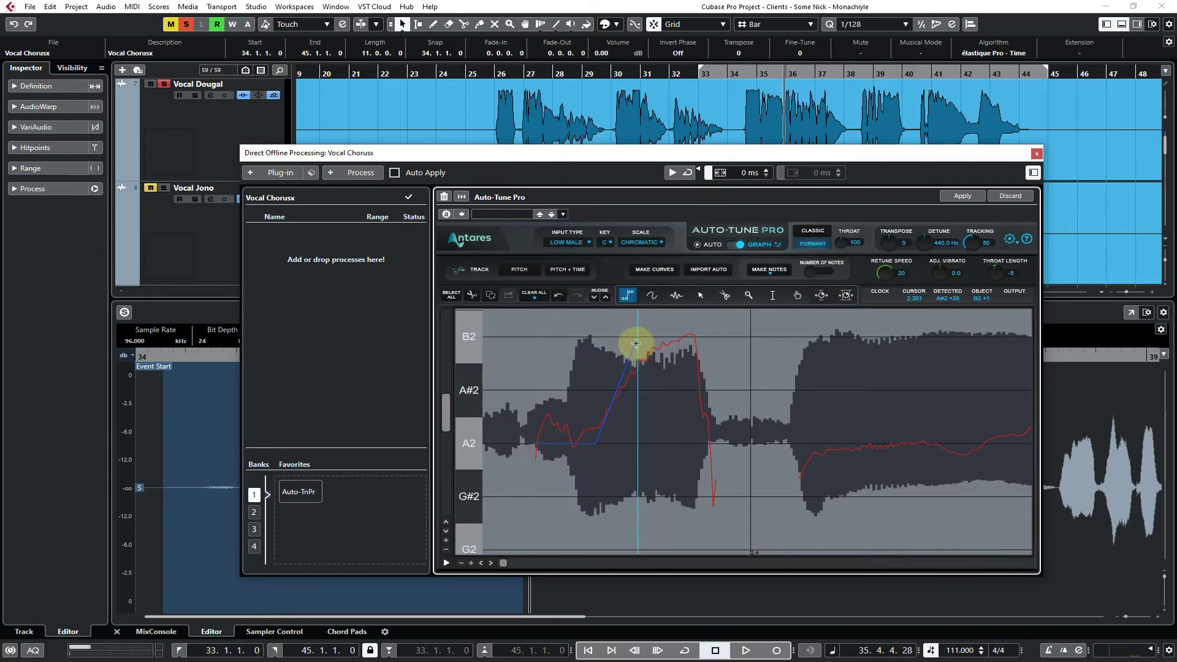
pyautogui.click(625, 337)
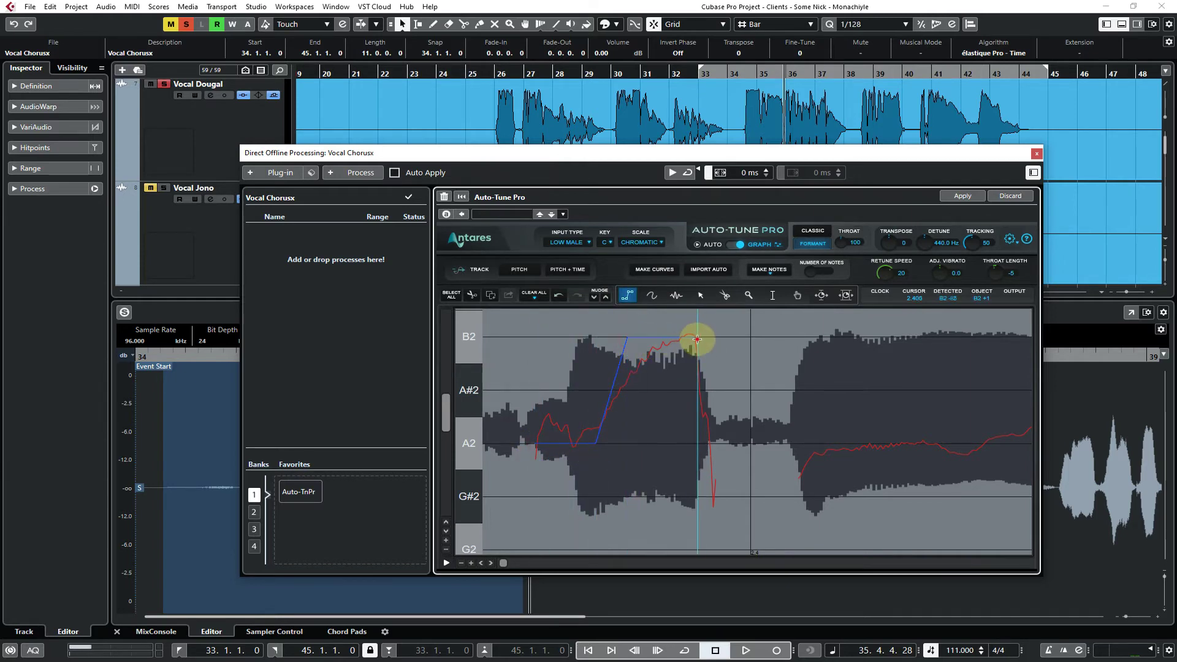
pyautogui.doubleClick(695, 336)
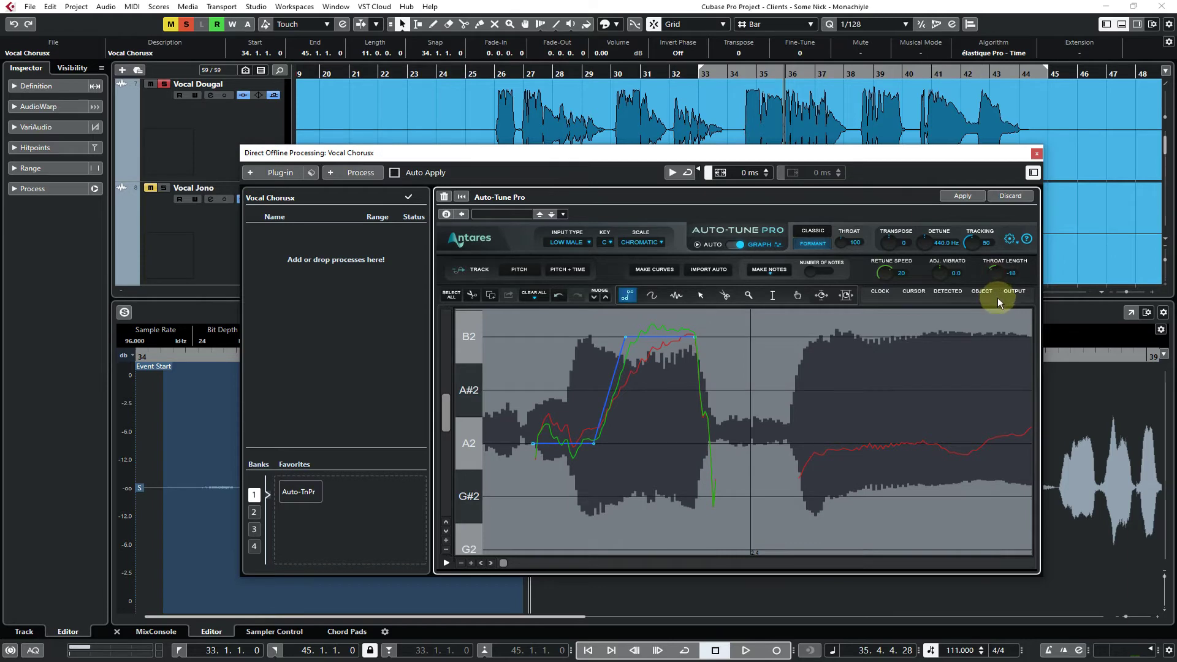
# Audition different throat lengths on the second note's correction line, ending at 7
pyautogui.click(673, 173)
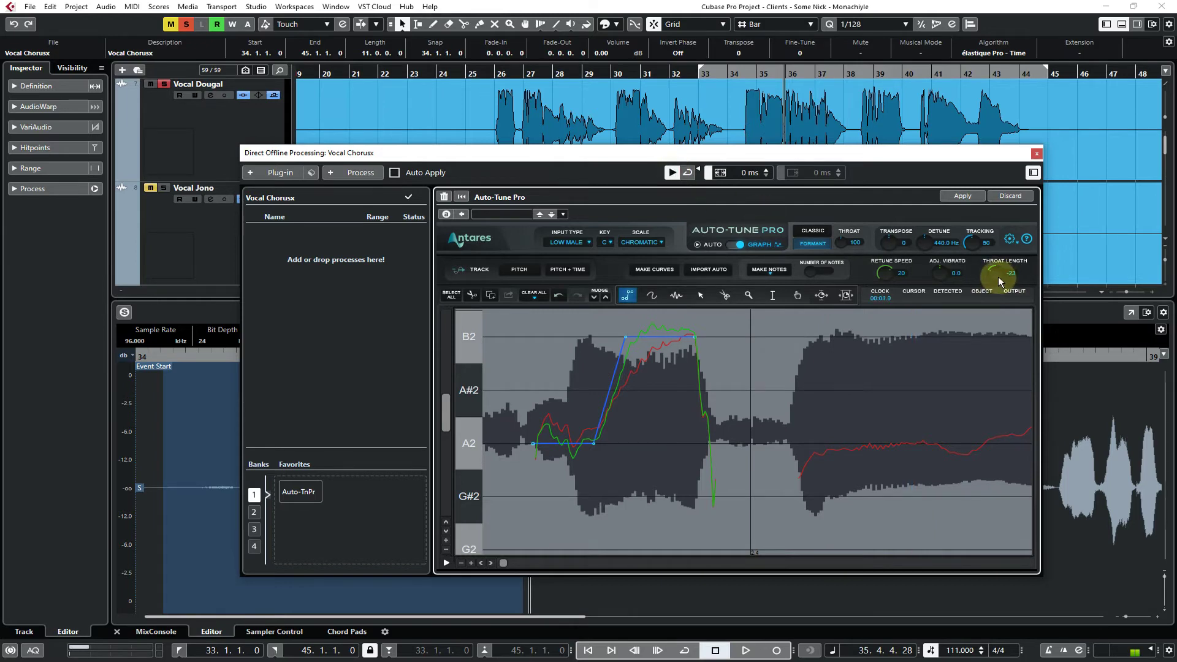
pyautogui.moveTo(998, 277); pyautogui.dragTo(997, 221)
pyautogui.click(672, 173)
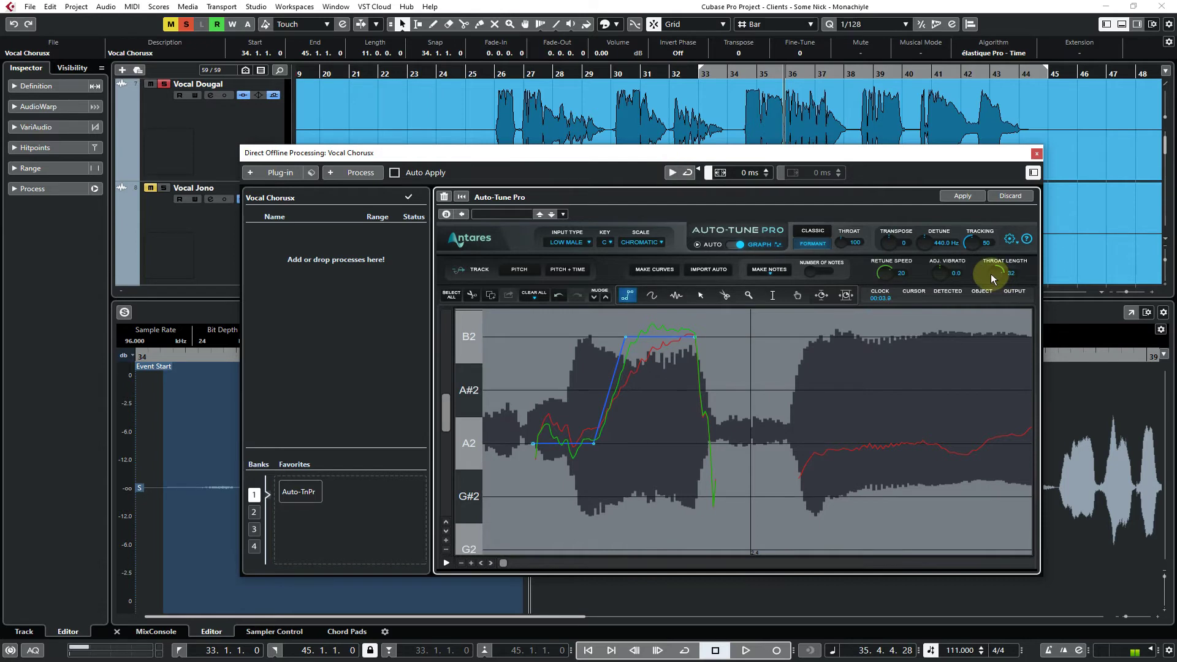
pyautogui.moveTo(993, 278); pyautogui.dragTo(995, 285)
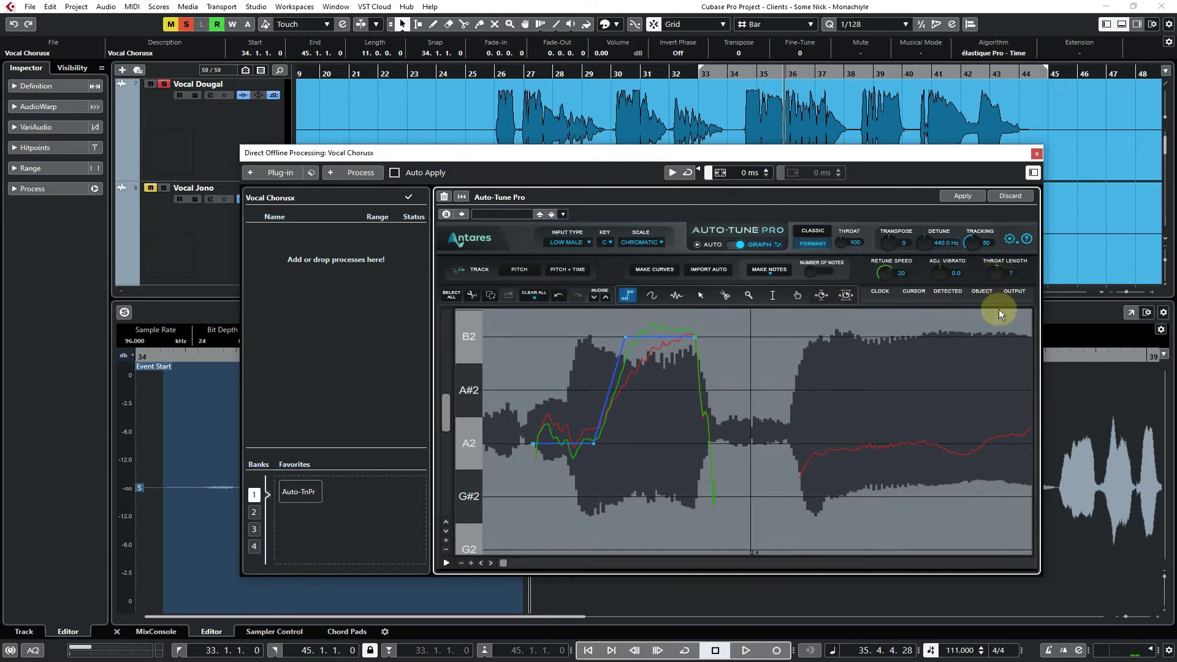
# Cut the second note's correction line, redraw it from A2 up to B2, and shift its A2 bend slightly forward in time
pyautogui.click(750, 297)
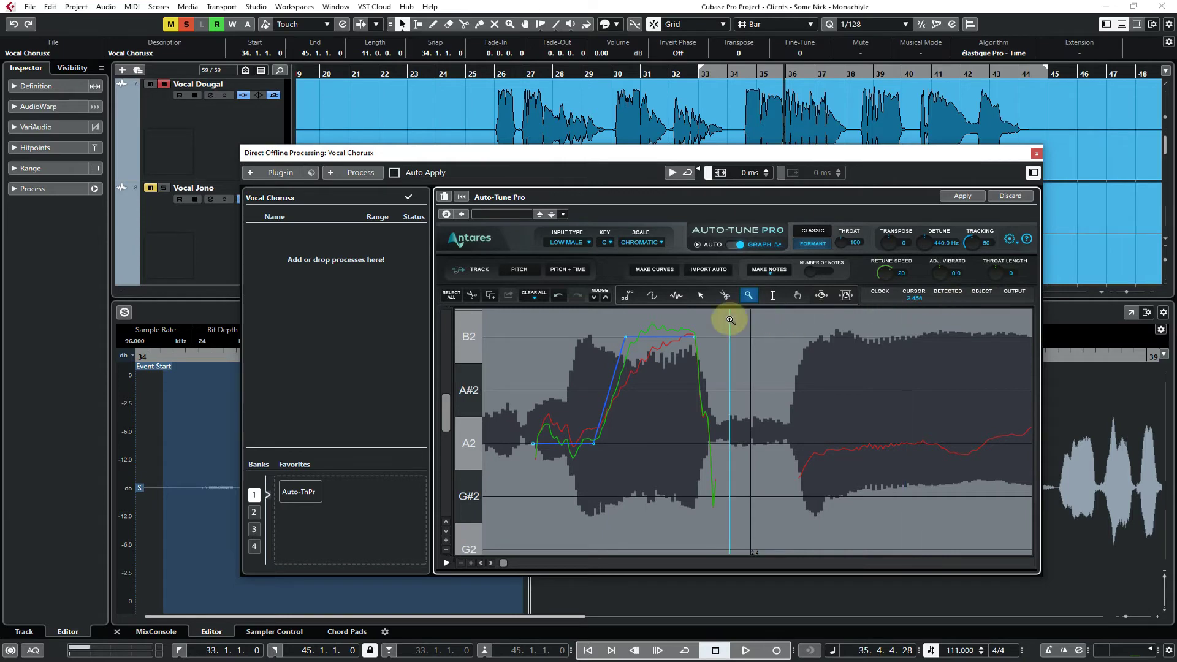
pyautogui.hotkey('ctrl', 'x')
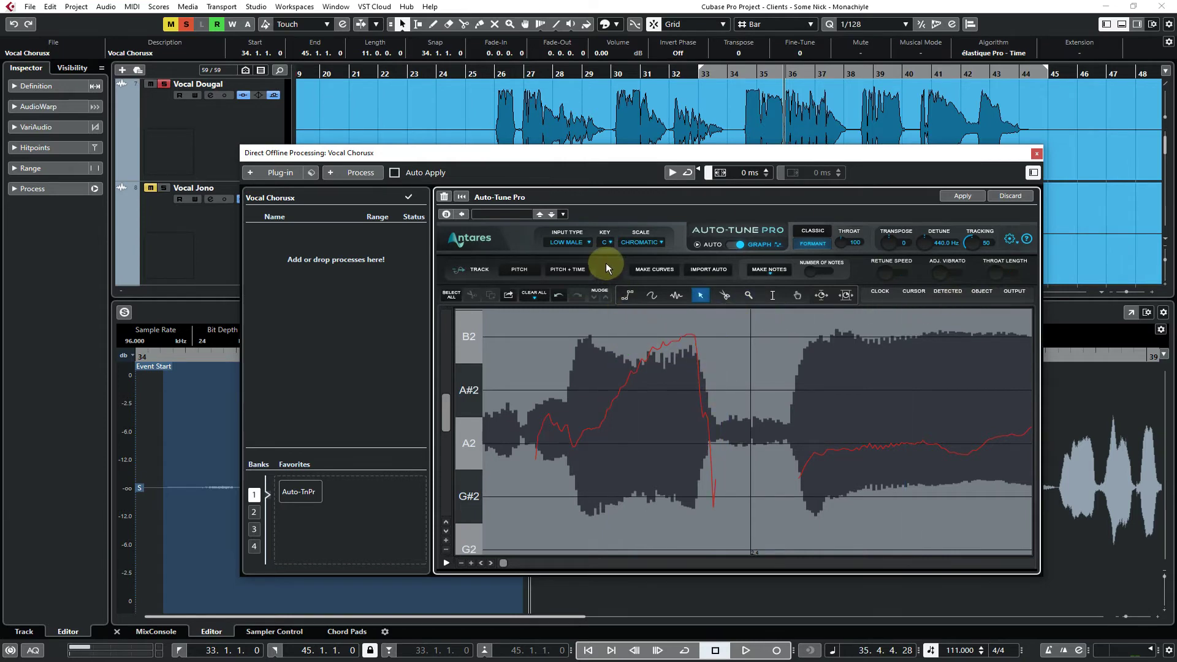
pyautogui.click(625, 297)
pyautogui.click(531, 442)
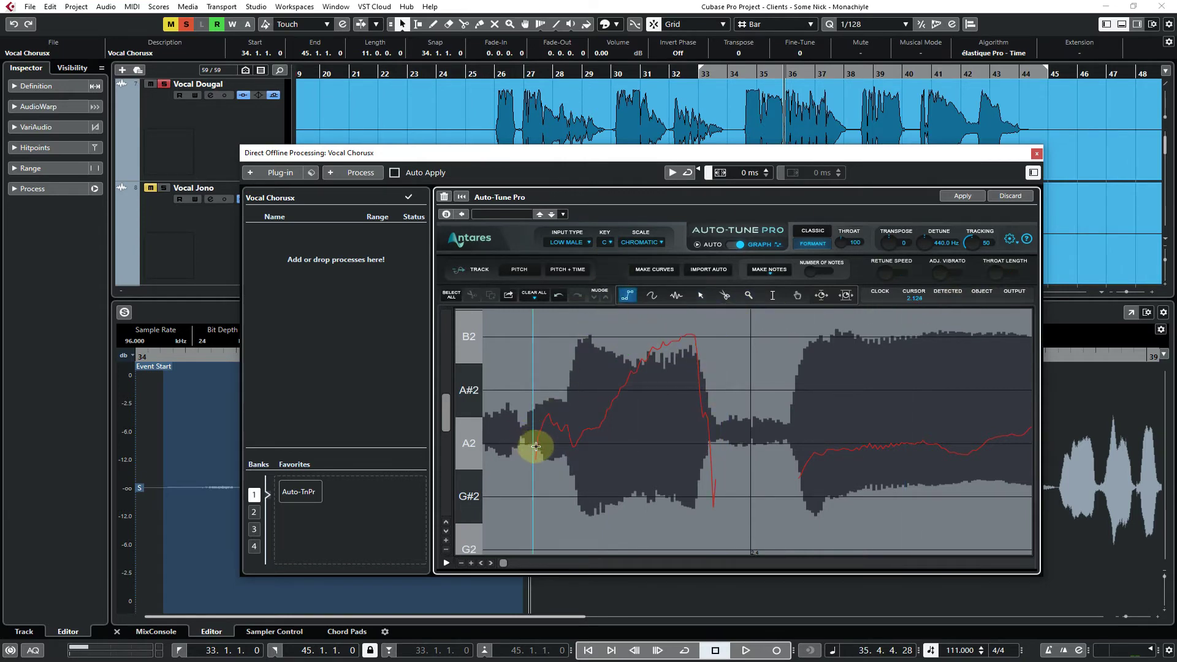
pyautogui.moveTo(535, 446); pyautogui.dragTo(586, 448)
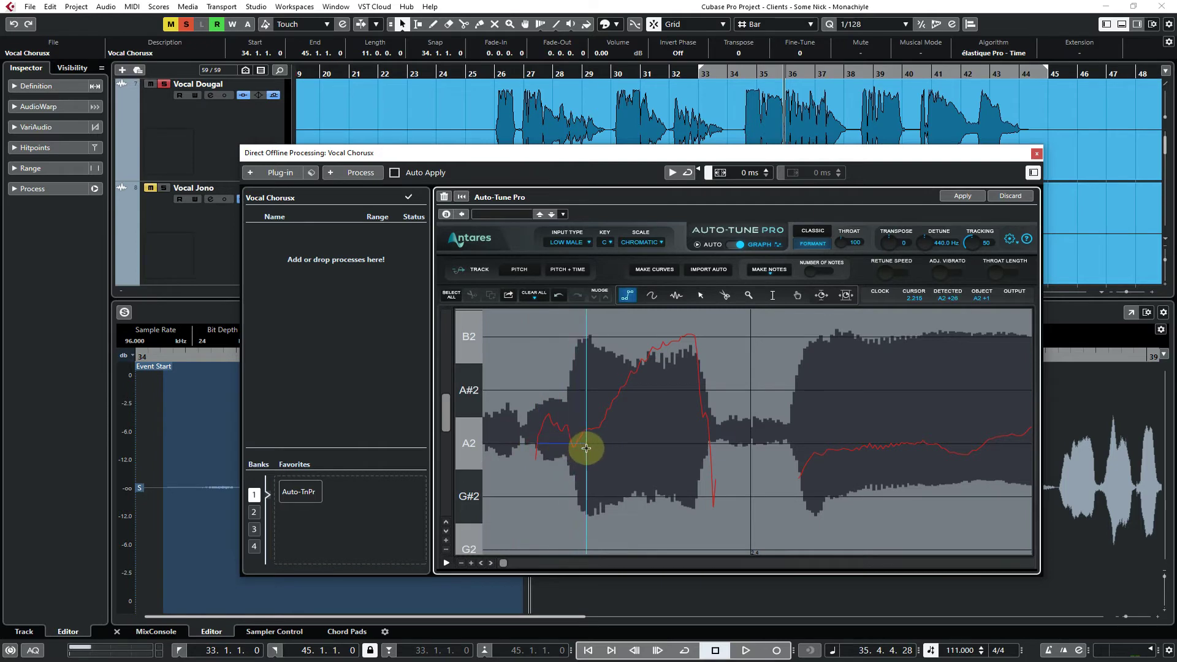
pyautogui.click(589, 448)
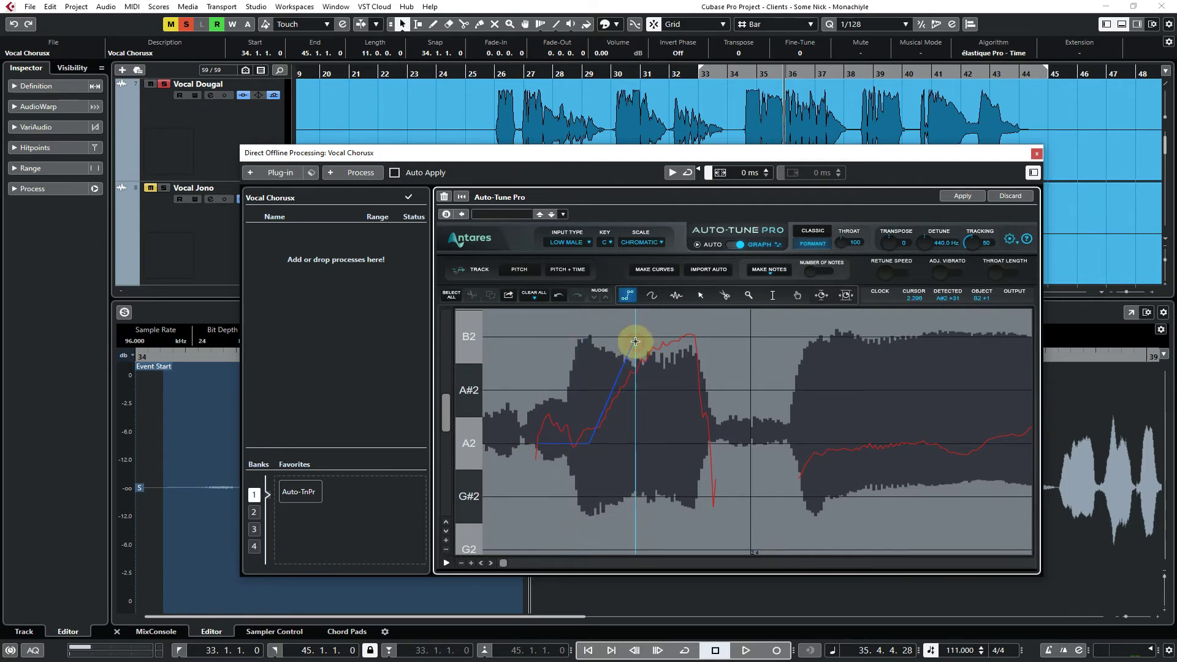
pyautogui.click(635, 341)
pyautogui.doubleClick(697, 337)
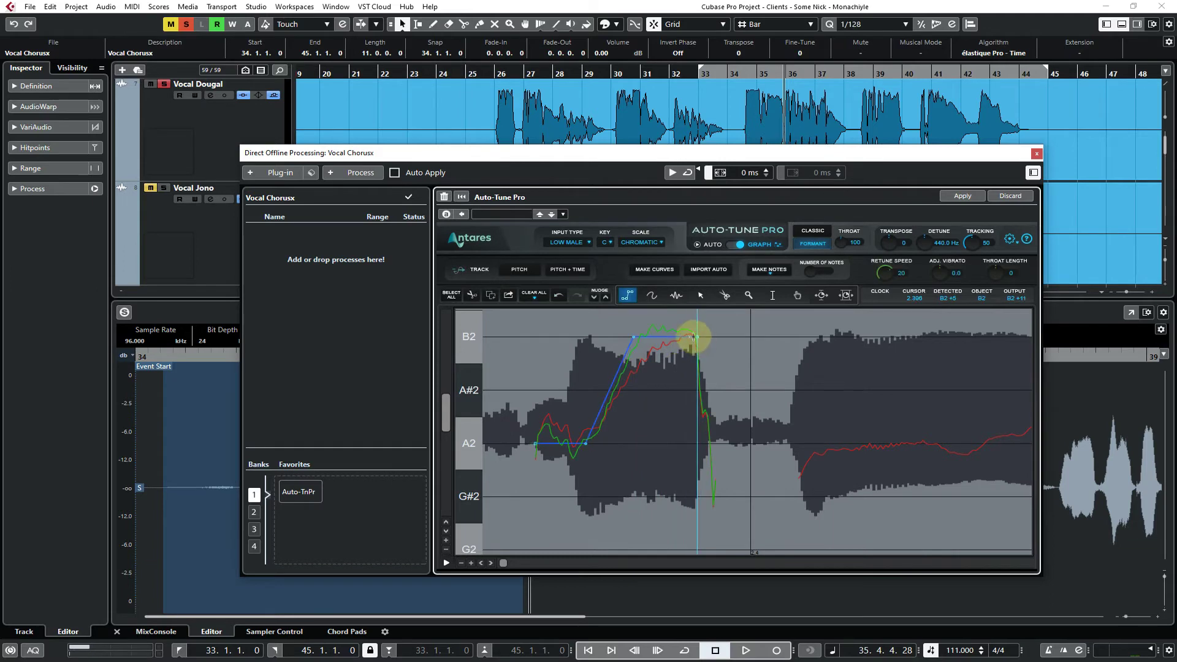
pyautogui.click(699, 296)
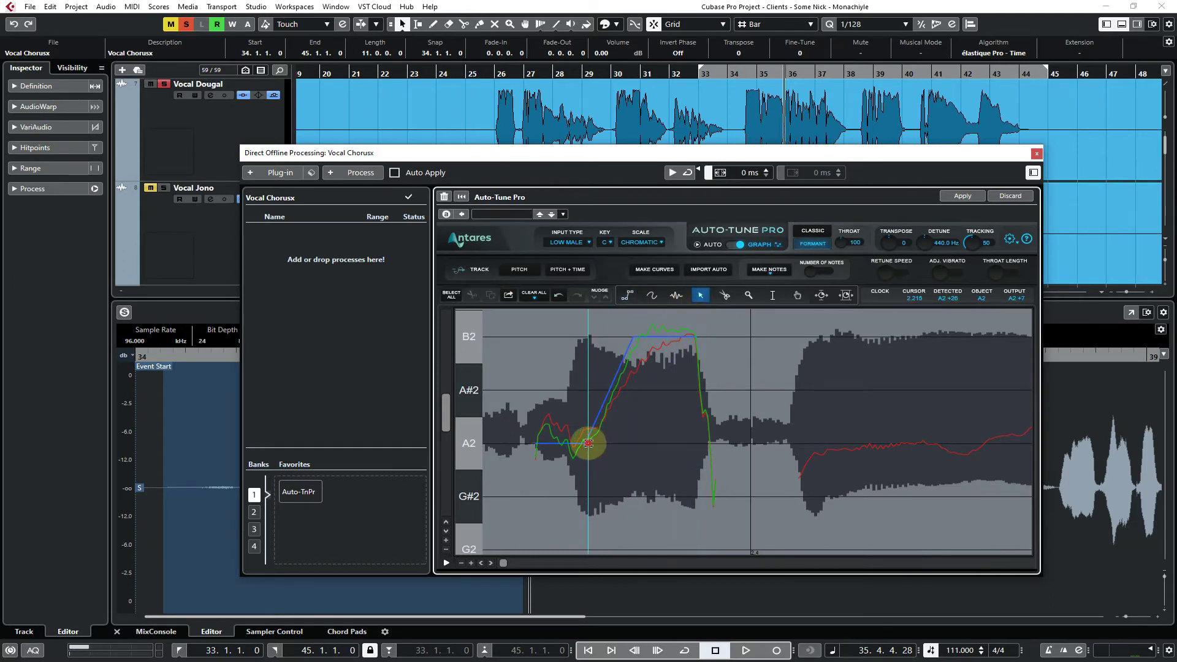
pyautogui.moveTo(588, 443); pyautogui.dragTo(597, 443)
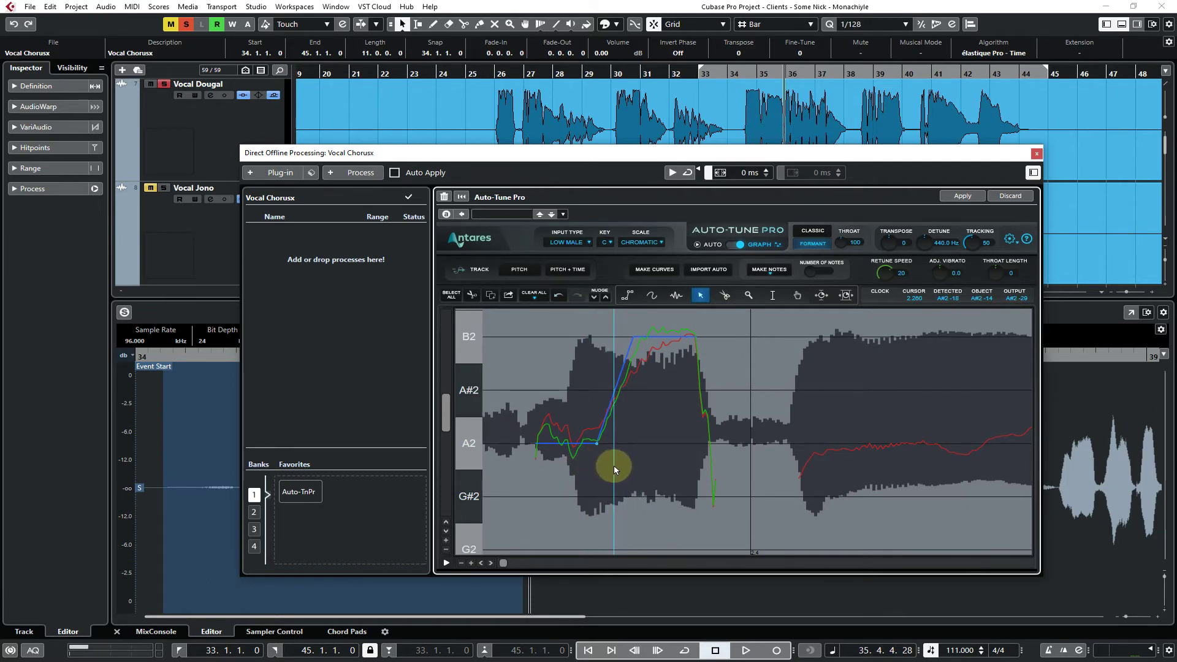
# Audition the phrase, lower the retune speed of the second note's correction line, and audition it again
pyautogui.click(672, 175)
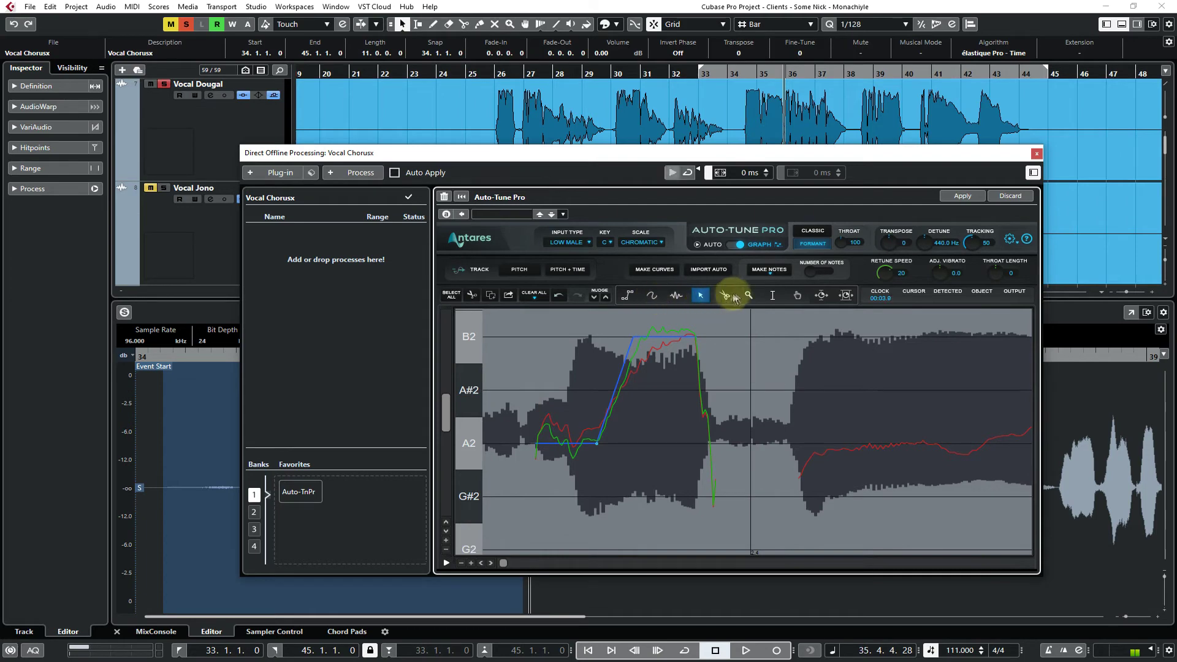
pyautogui.click(524, 350)
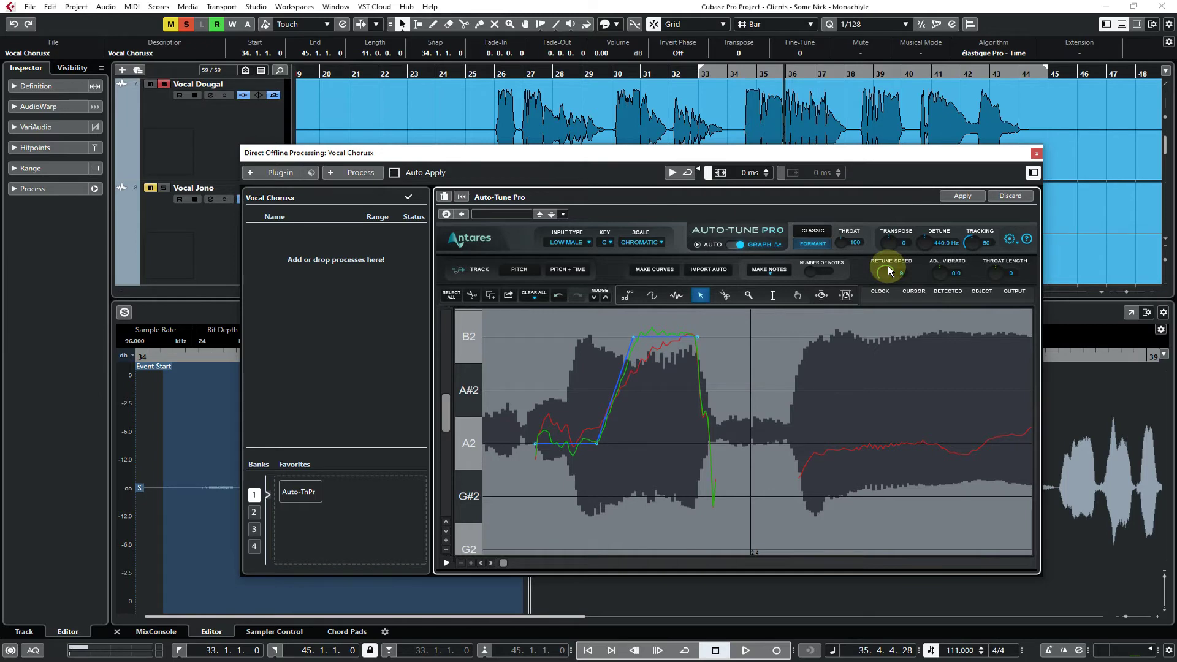
pyautogui.click(672, 173)
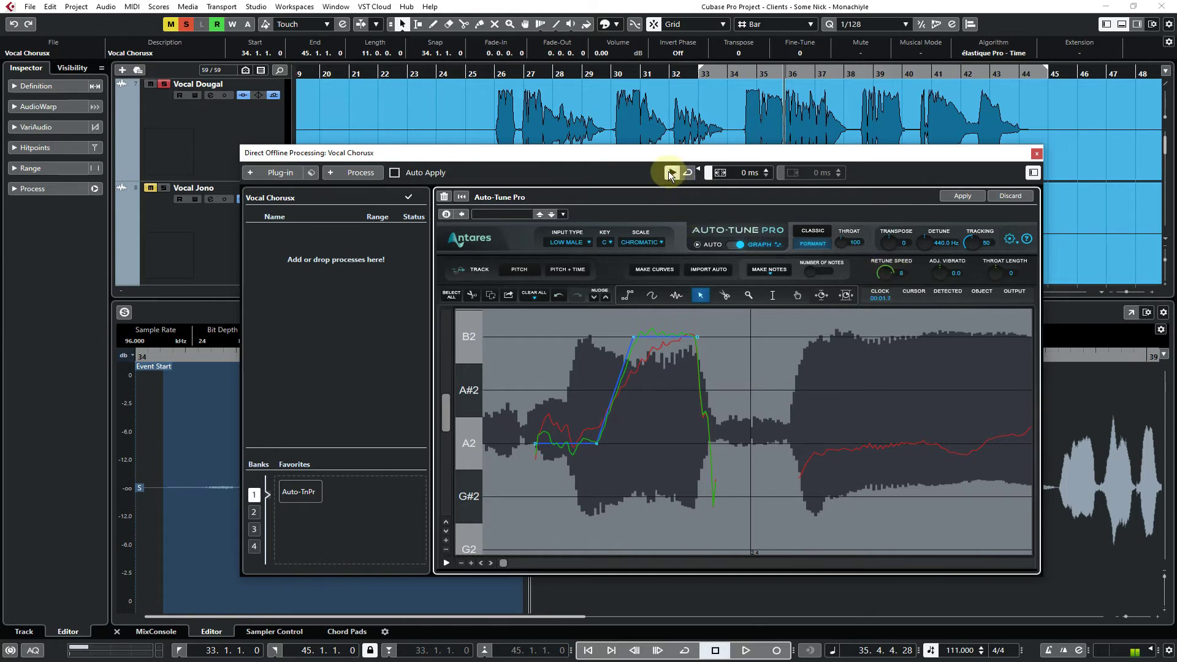
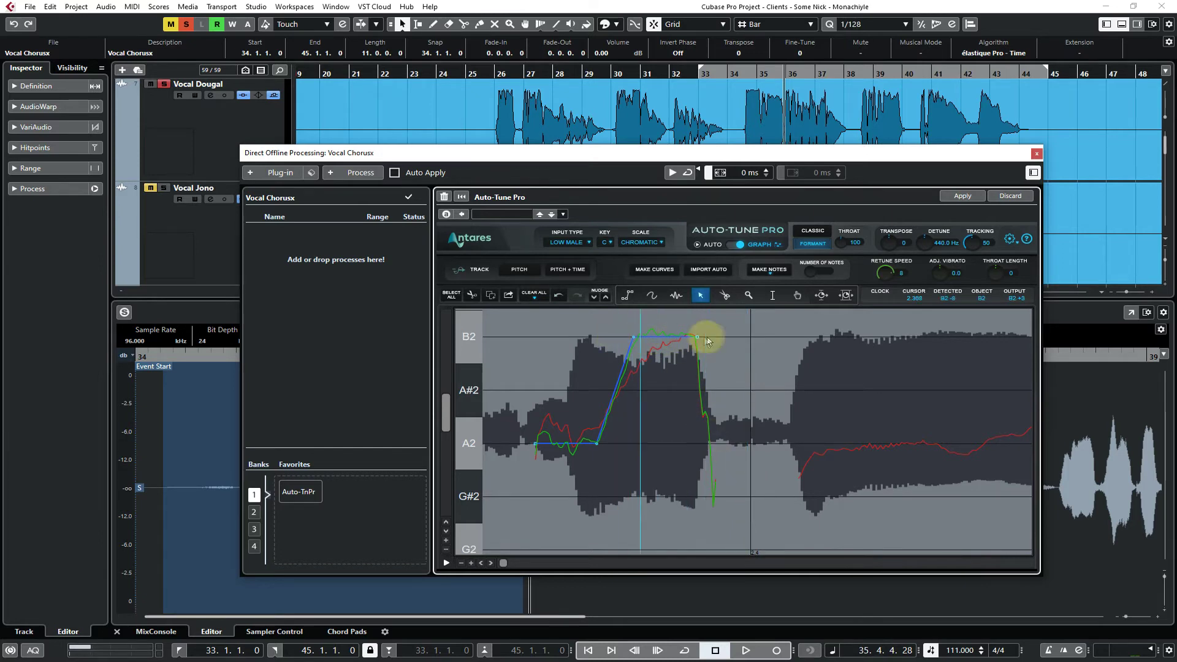
pyautogui.click(672, 173)
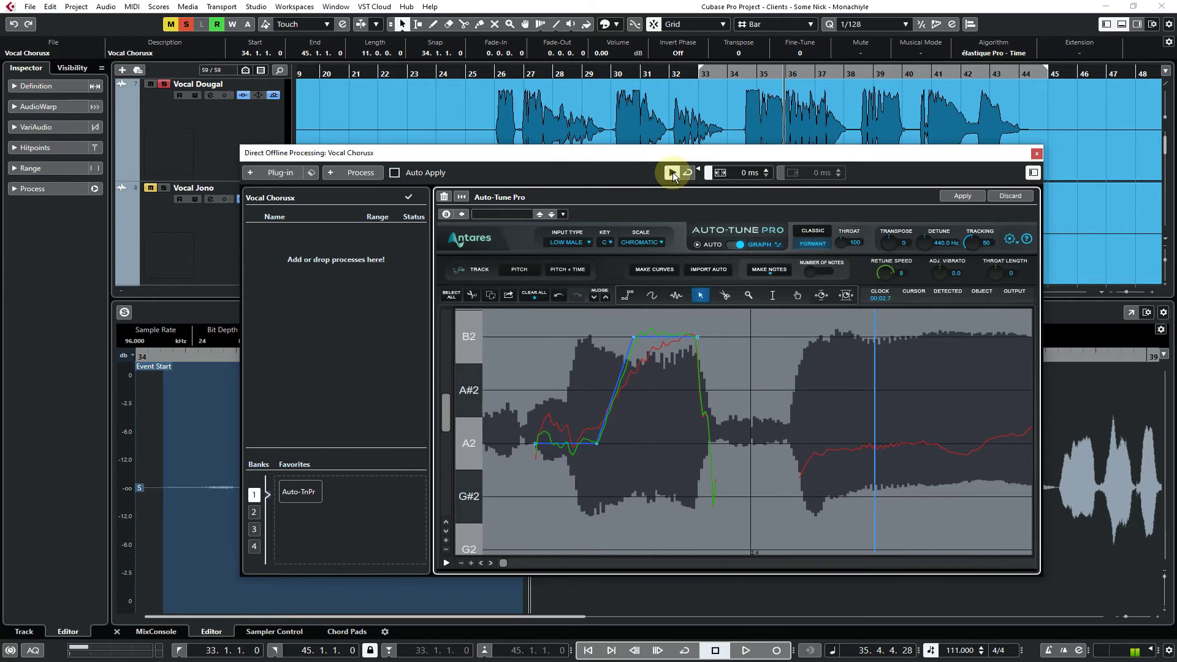
# Draw a flat A2 correction line over the third note's steady opening, then undo it and redraw it from slightly earlier
pyautogui.keyDown('ctrl'); pyautogui.click(792, 419); pyautogui.keyUp('ctrl')
pyautogui.keyDown('ctrl'); pyautogui.click(790, 421); pyautogui.keyUp('ctrl')
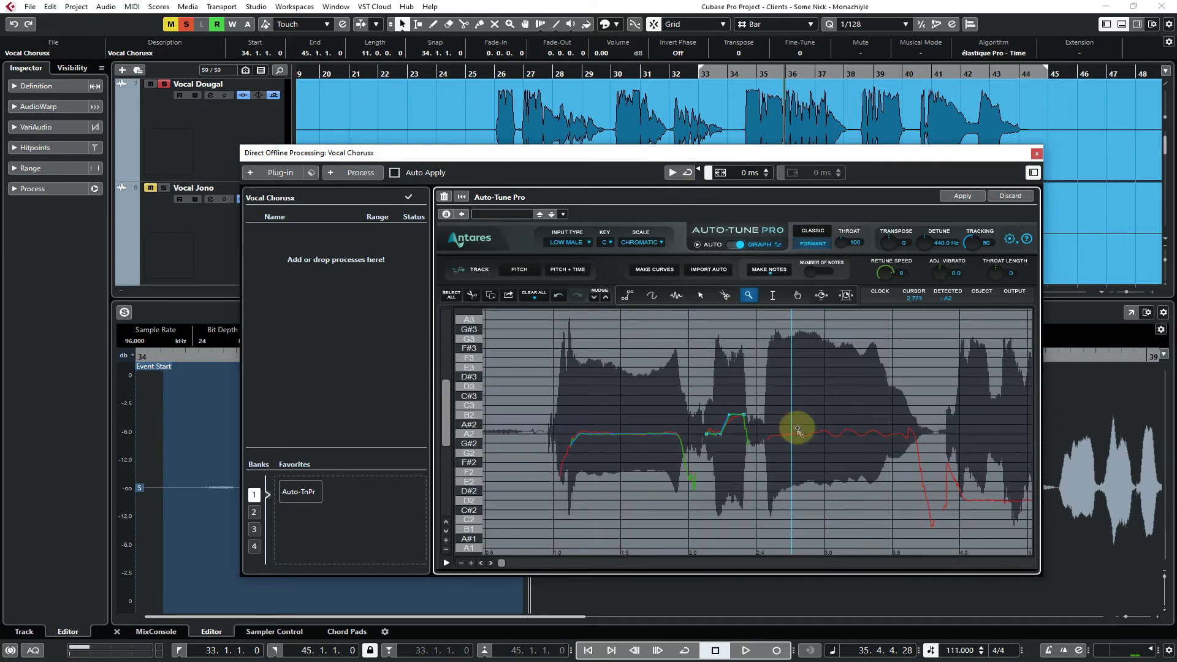
pyautogui.click(930, 468)
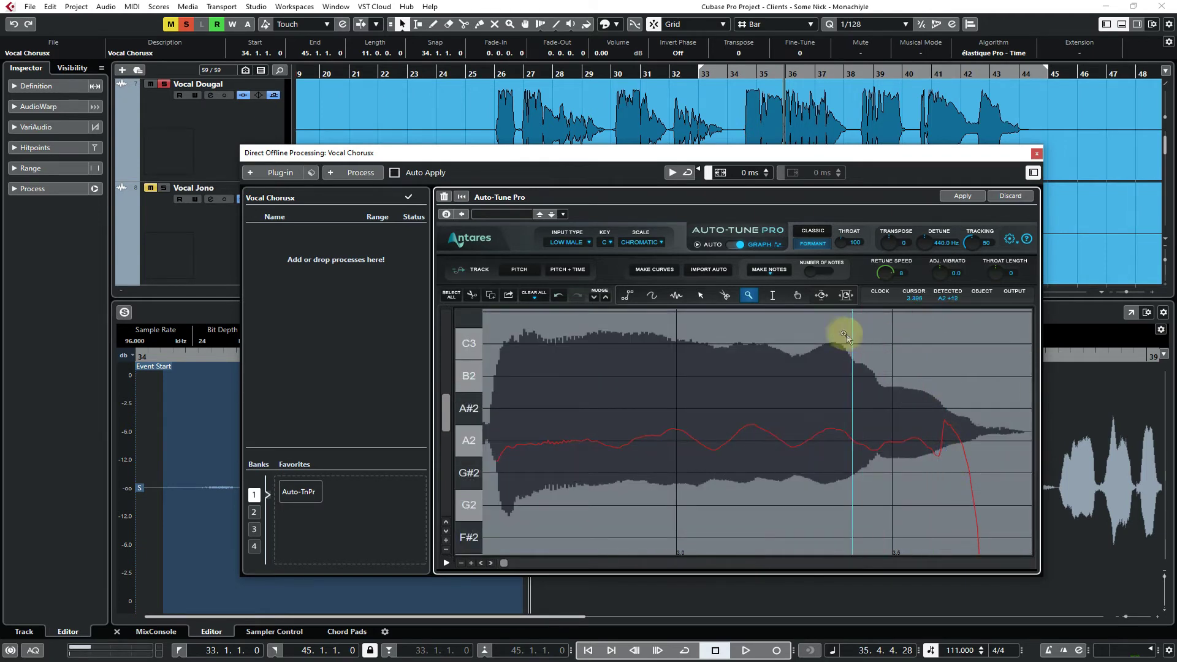
pyautogui.click(624, 294)
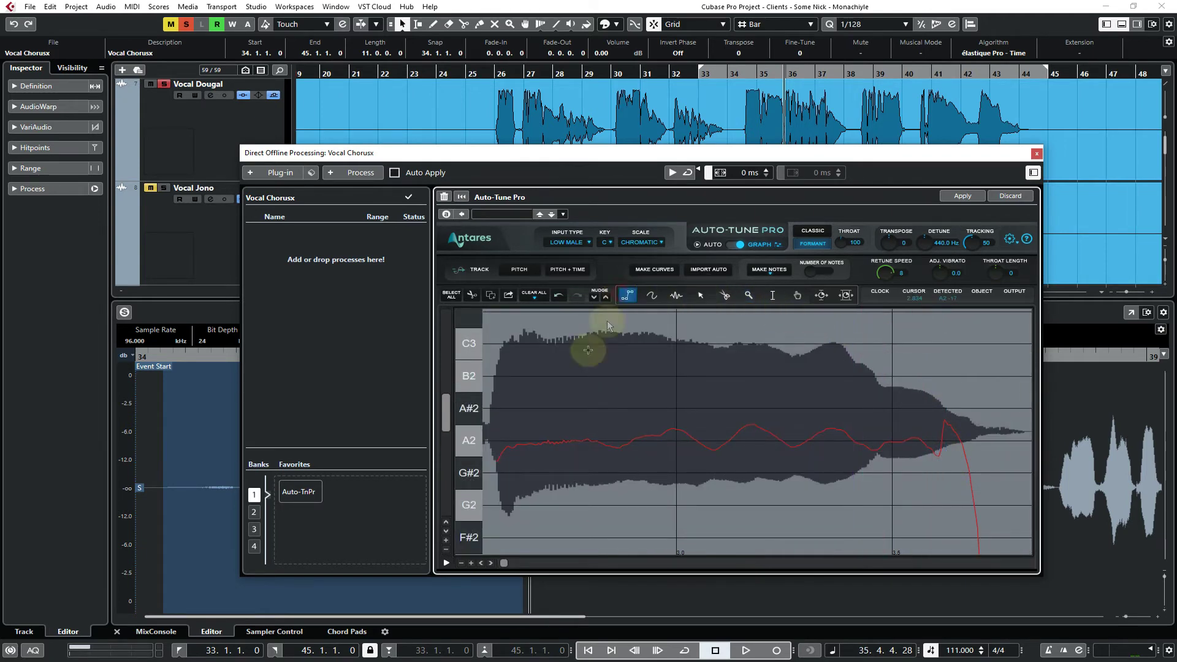
pyautogui.click(506, 441)
pyautogui.doubleClick(581, 442)
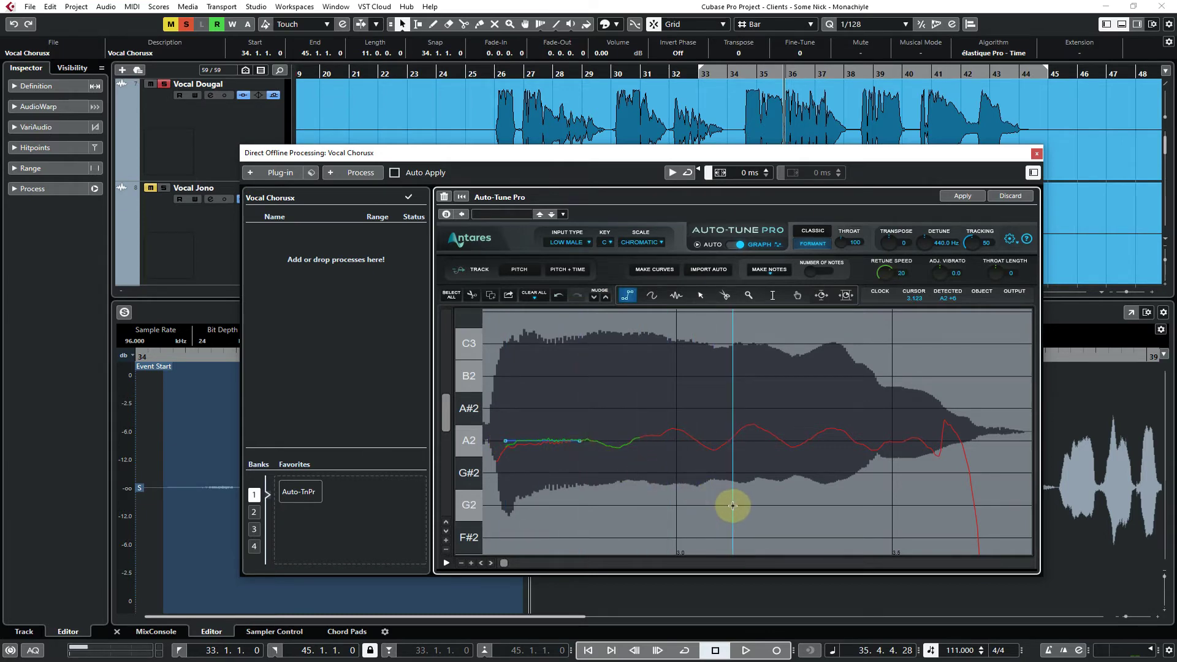
pyautogui.hotkey('ctrl', 'z')
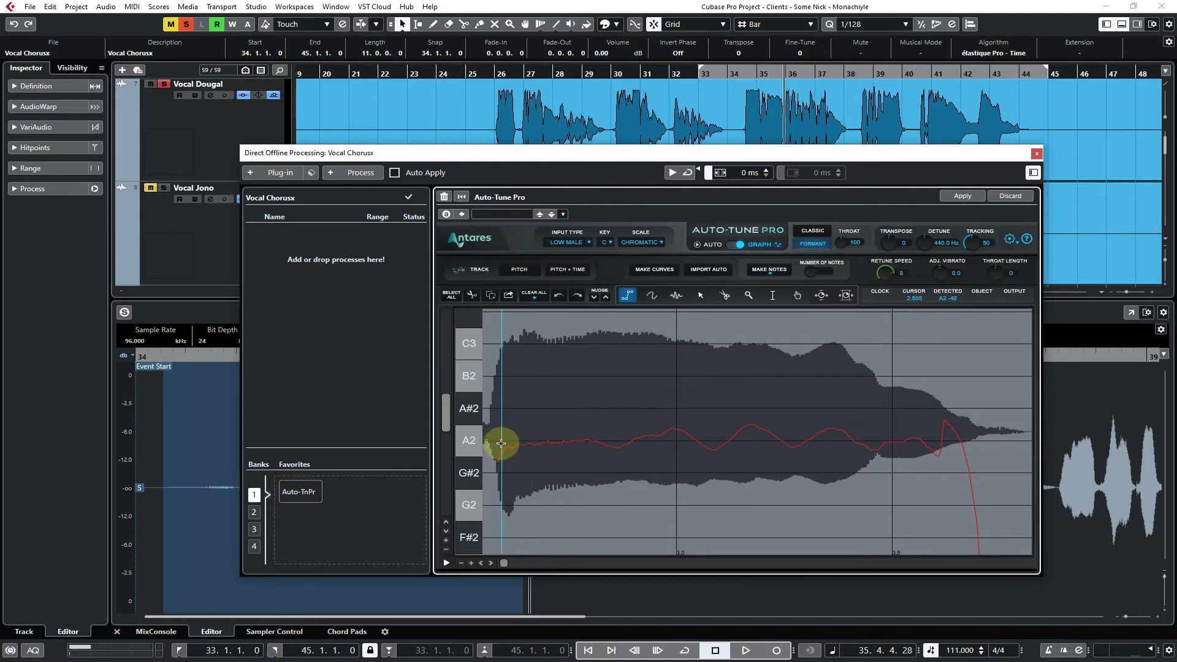
pyautogui.hotkey('ctrl', 'shift', 'z')
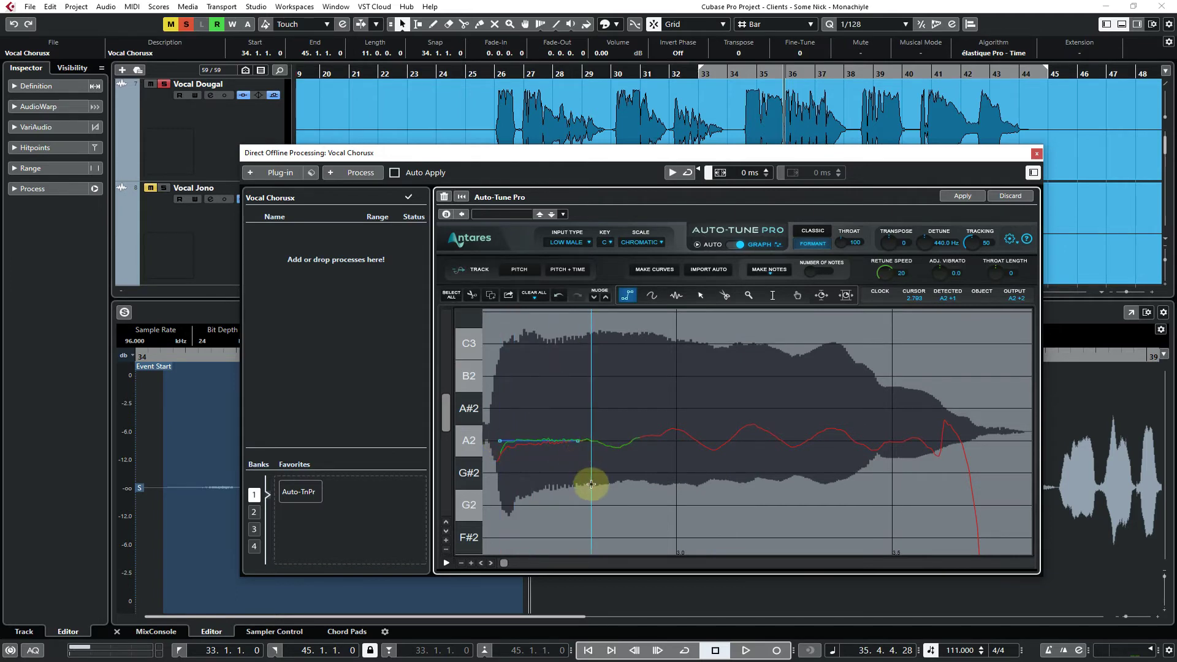
pyautogui.click(888, 441)
pyautogui.doubleClick(962, 442)
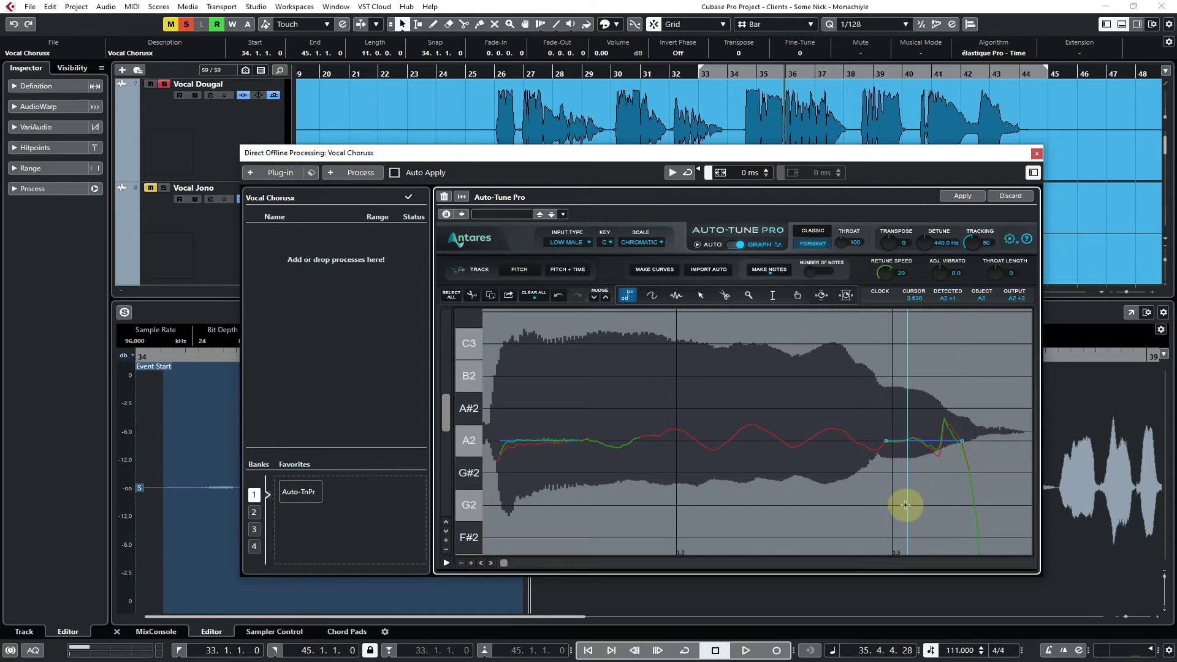
pyautogui.hotkey('ctrl', 'z')
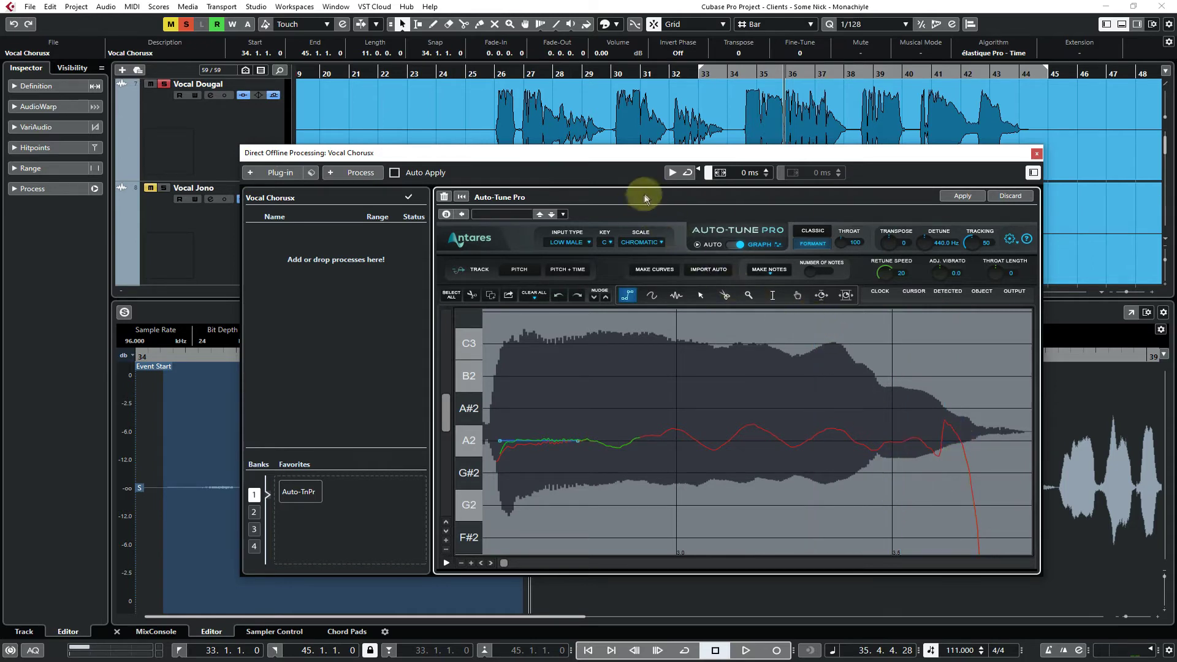
# Audition the phrase with the correction on the third note's opening
pyautogui.click(670, 172)
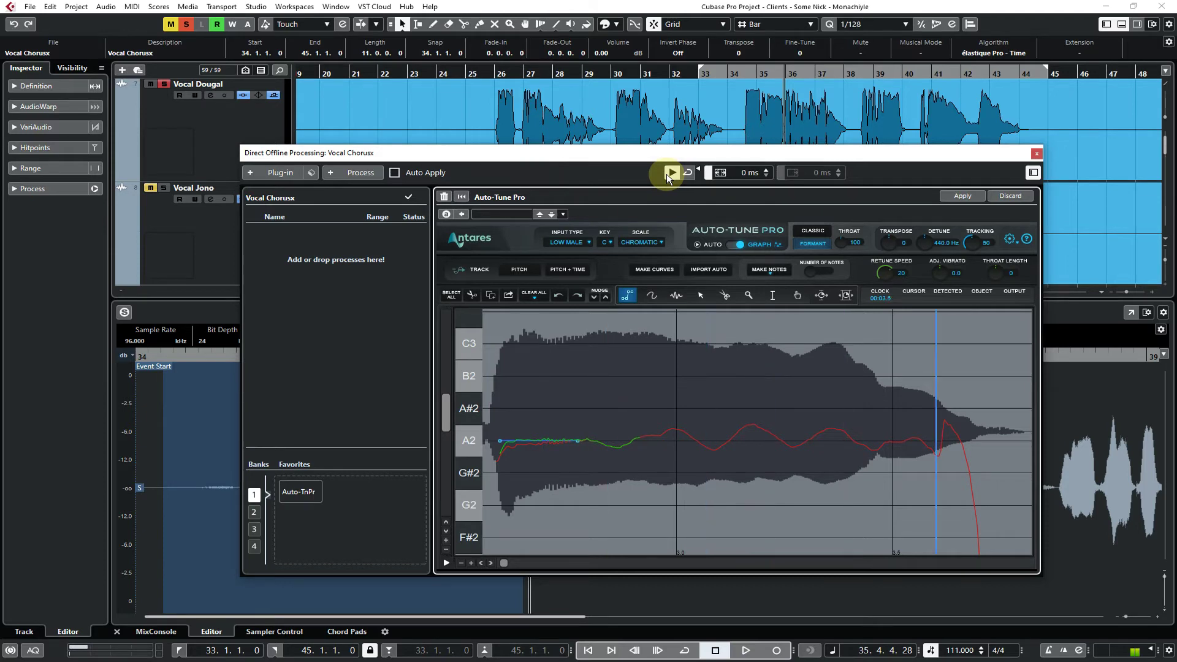
pyautogui.click(670, 174)
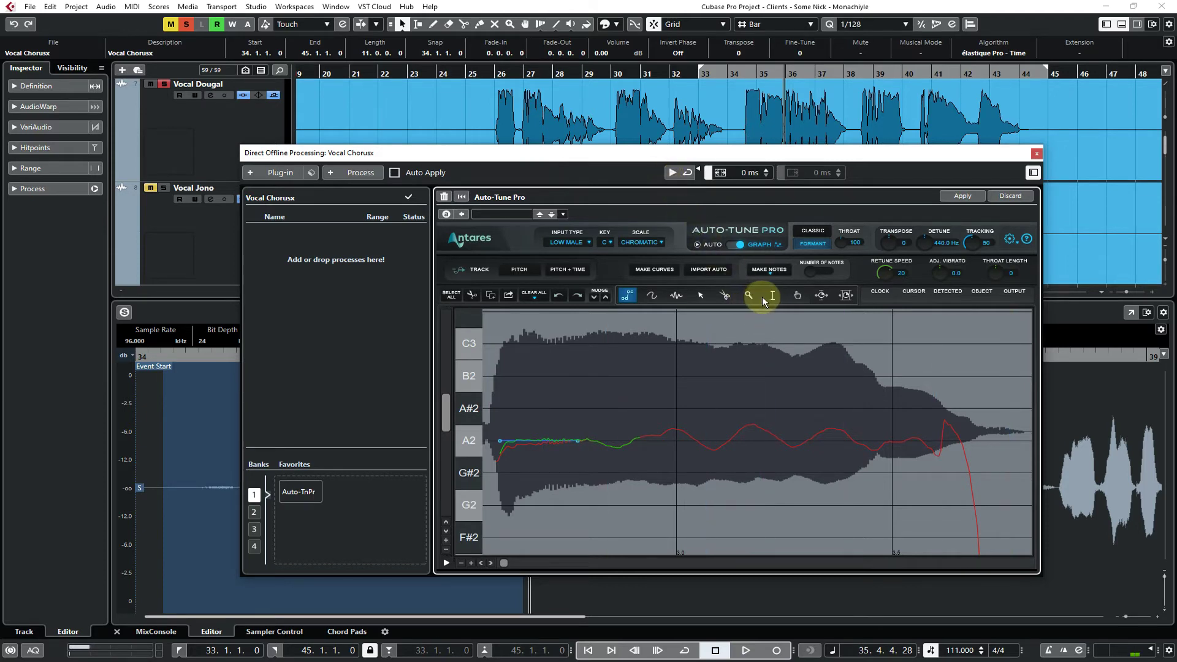
pyautogui.click(671, 172)
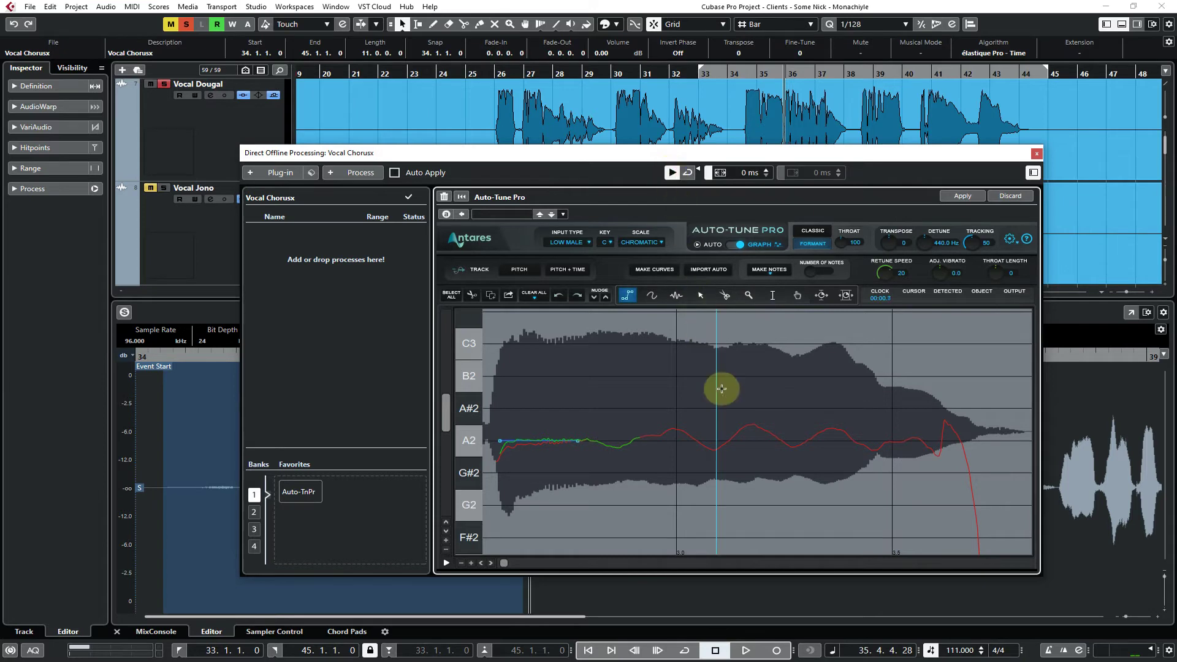
# Select the whole correction line on the first note and delete it
pyautogui.click(749, 298)
pyautogui.click(609, 407)
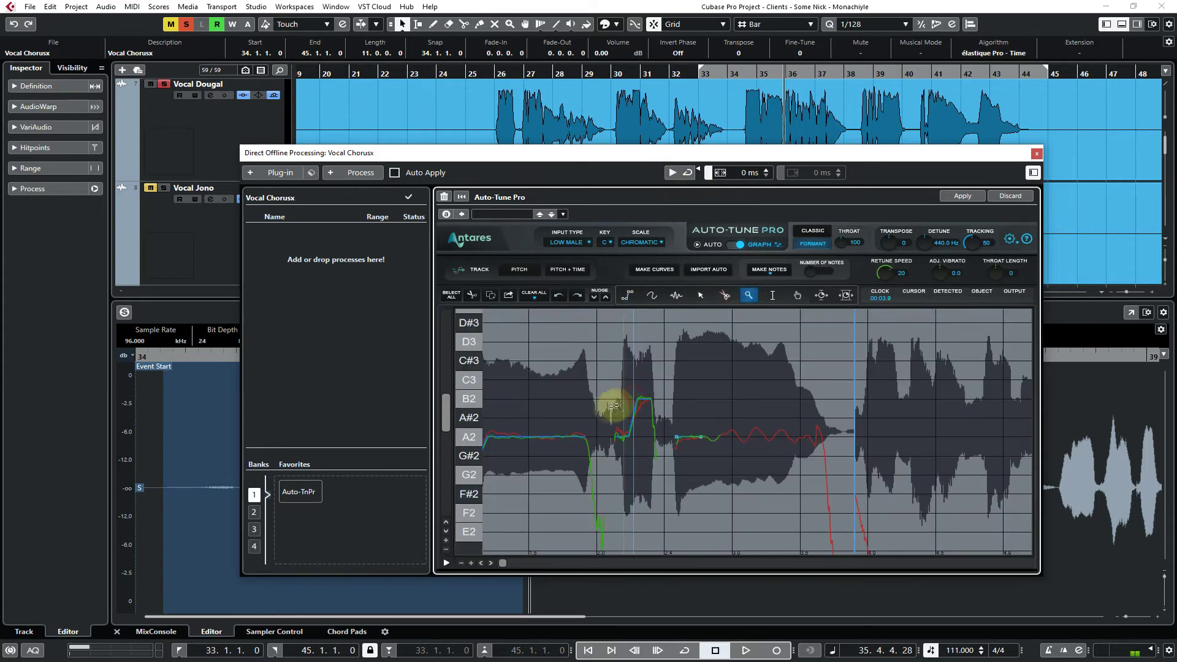
pyautogui.click(554, 412)
pyautogui.moveTo(601, 458); pyautogui.dragTo(619, 488)
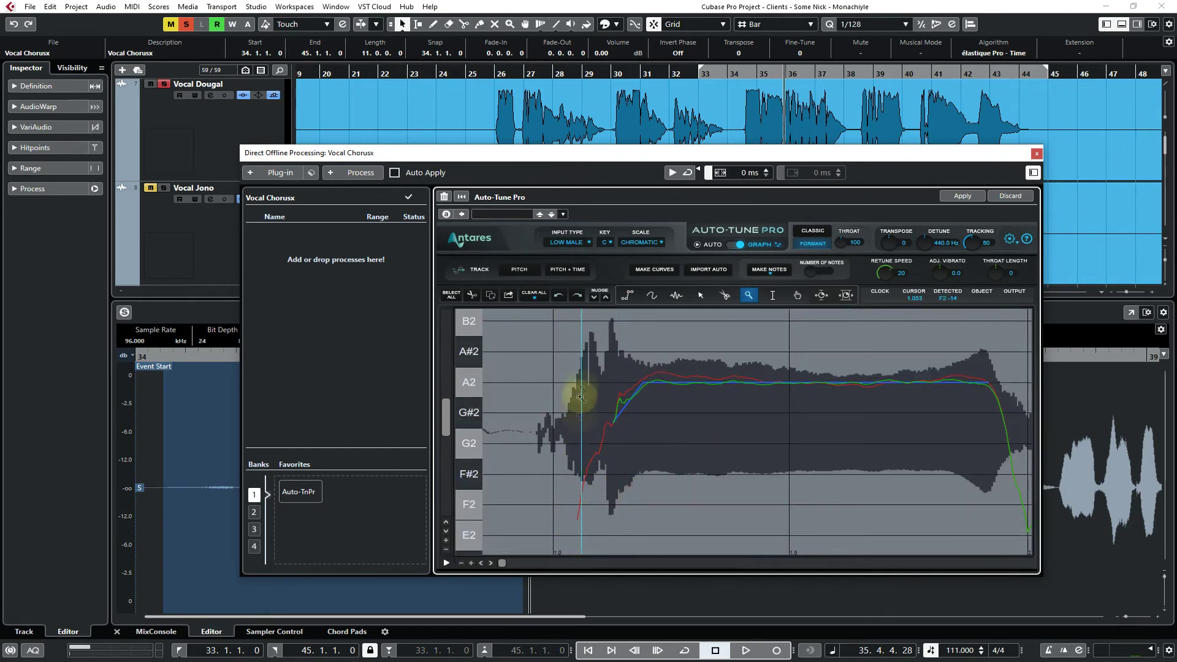
pyautogui.click(701, 296)
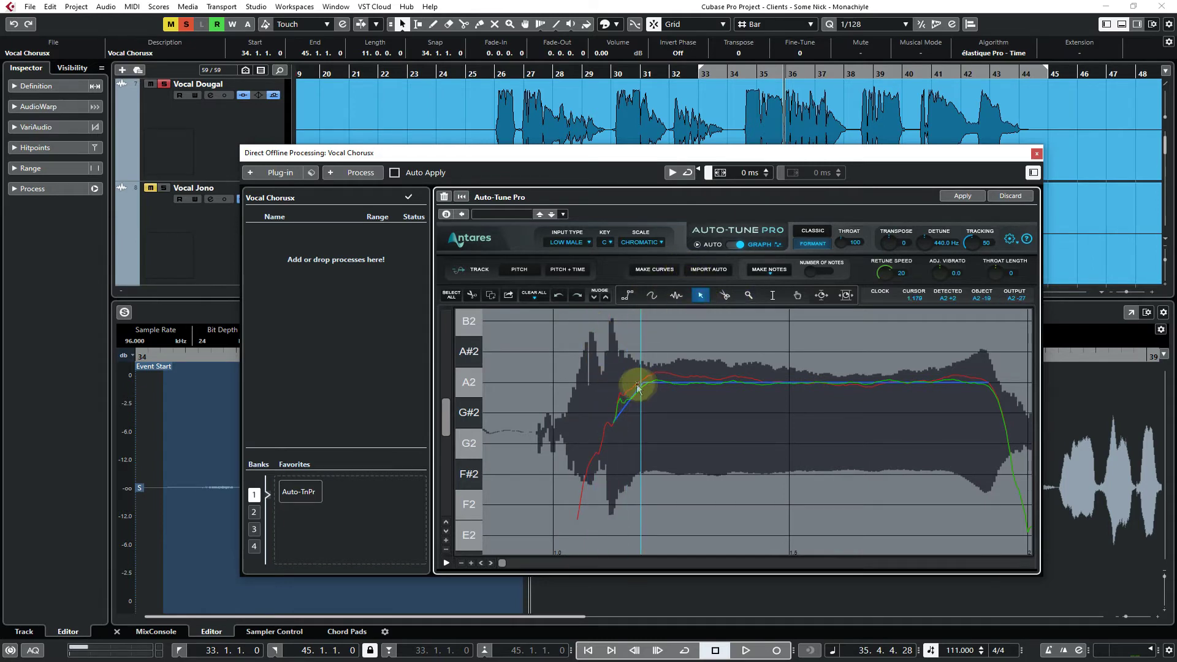
pyautogui.moveTo(590, 376); pyautogui.dragTo(998, 432)
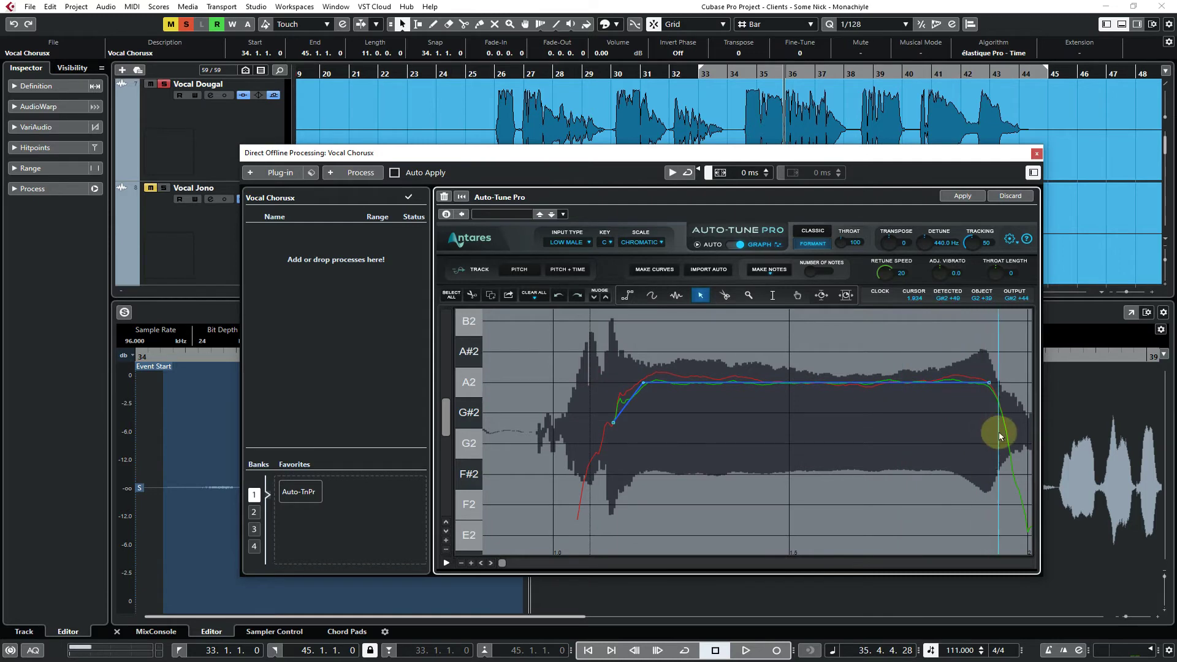
pyautogui.press('Delete')
# Redraw the first note's correction line rising from F2 to A2 and holding to the note's end, and lower its retune speed
pyautogui.click(627, 295)
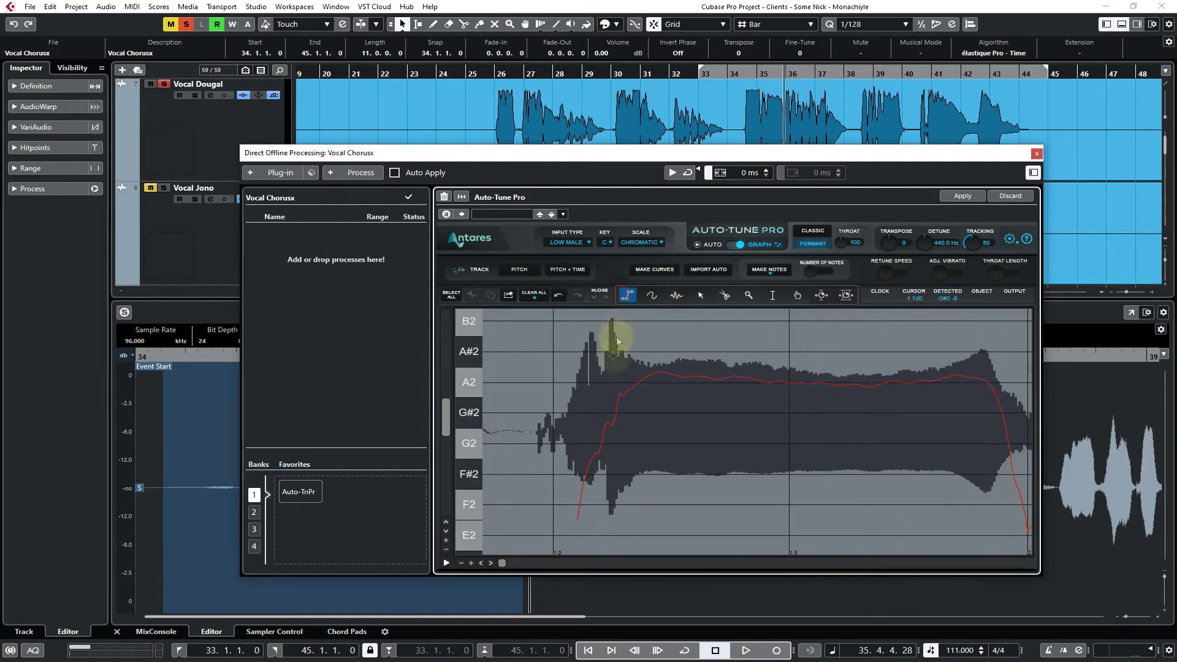
pyautogui.click(580, 504)
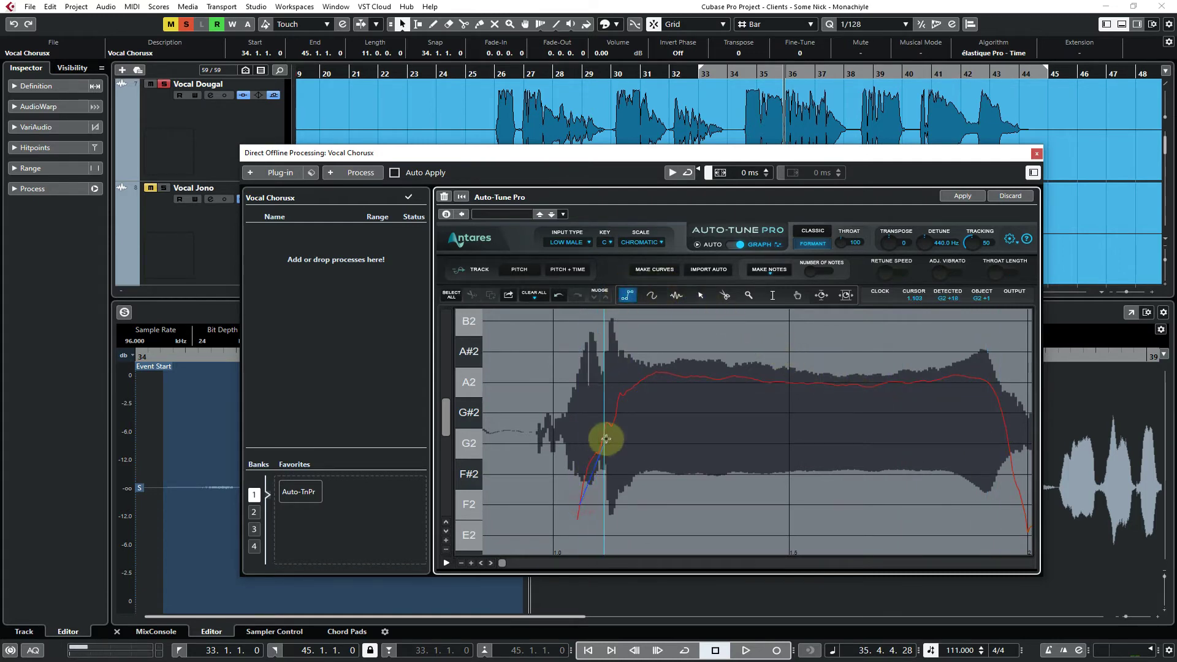
pyautogui.click(621, 383)
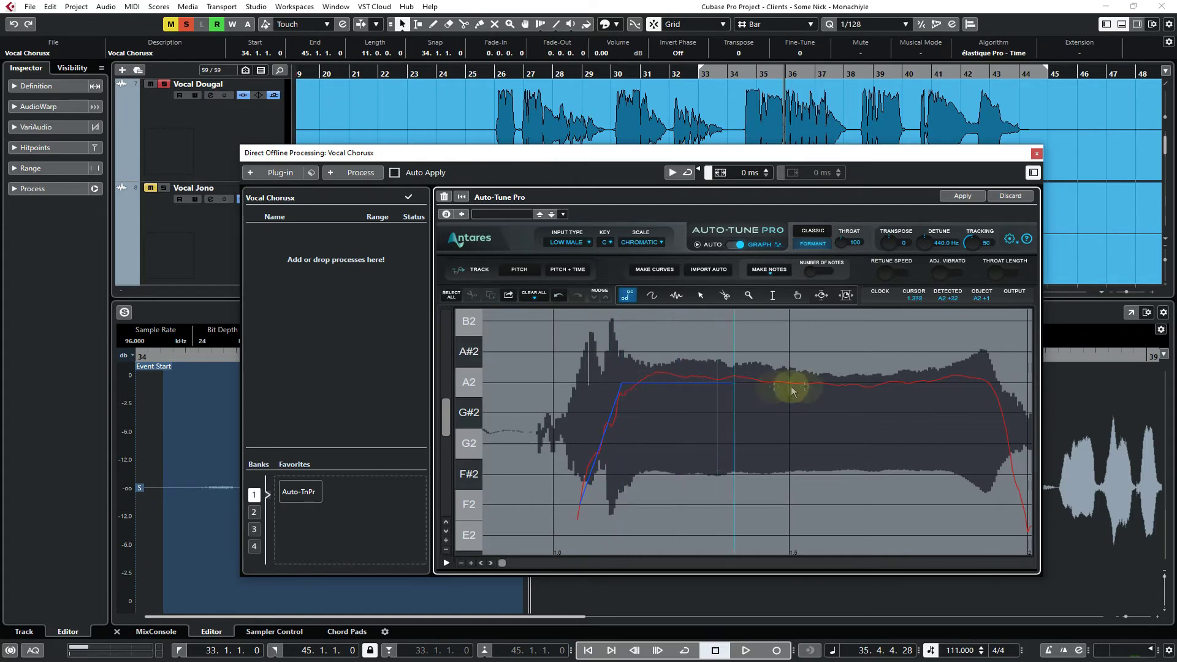
pyautogui.doubleClick(990, 382)
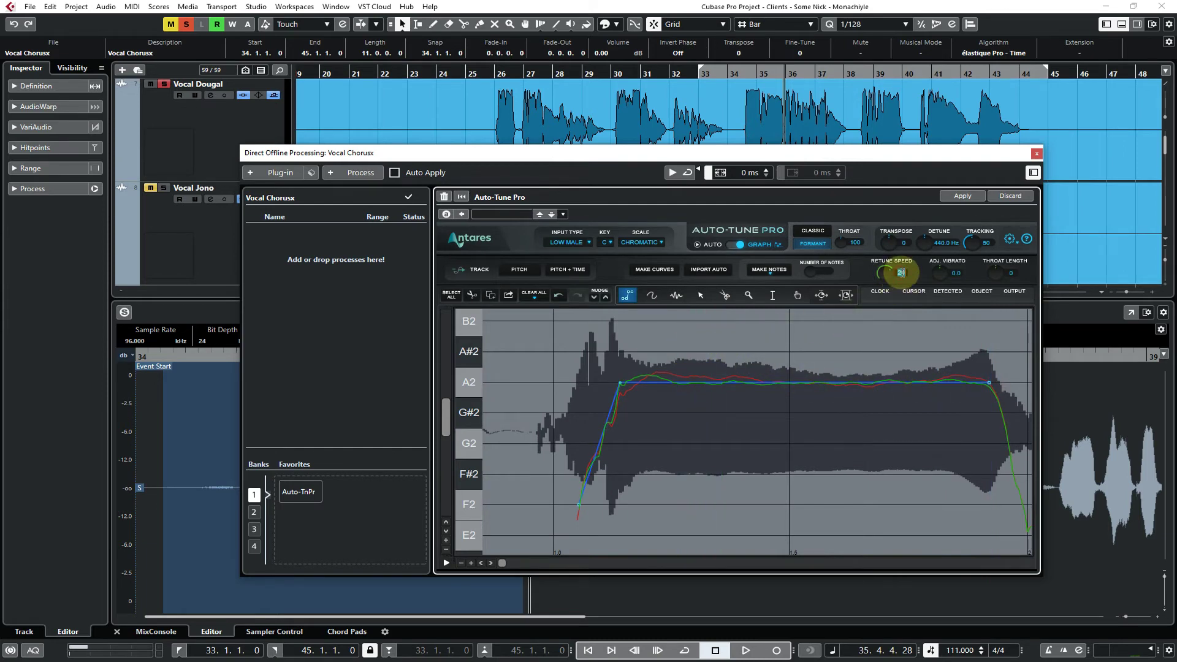
pyautogui.moveTo(901, 272); pyautogui.dragTo(902, 277)
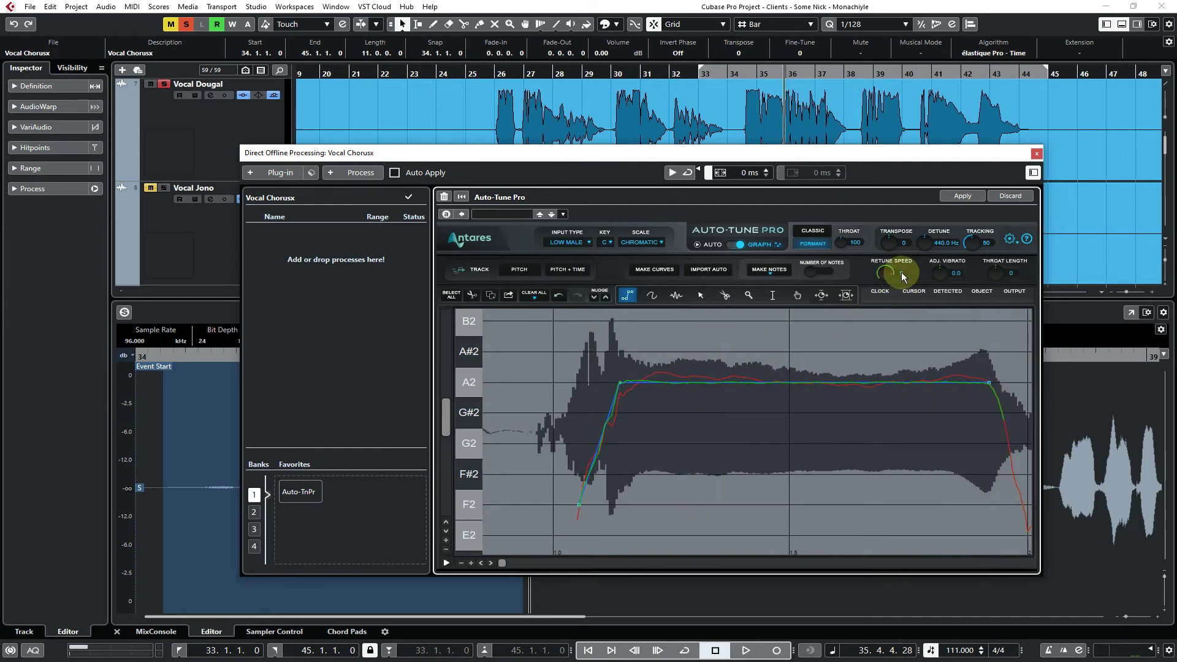
# Lower the start point of the first note's correction line slightly below F2 onto the detected pitch curve
pyautogui.click(748, 295)
pyautogui.moveTo(515, 483); pyautogui.dragTo(612, 522)
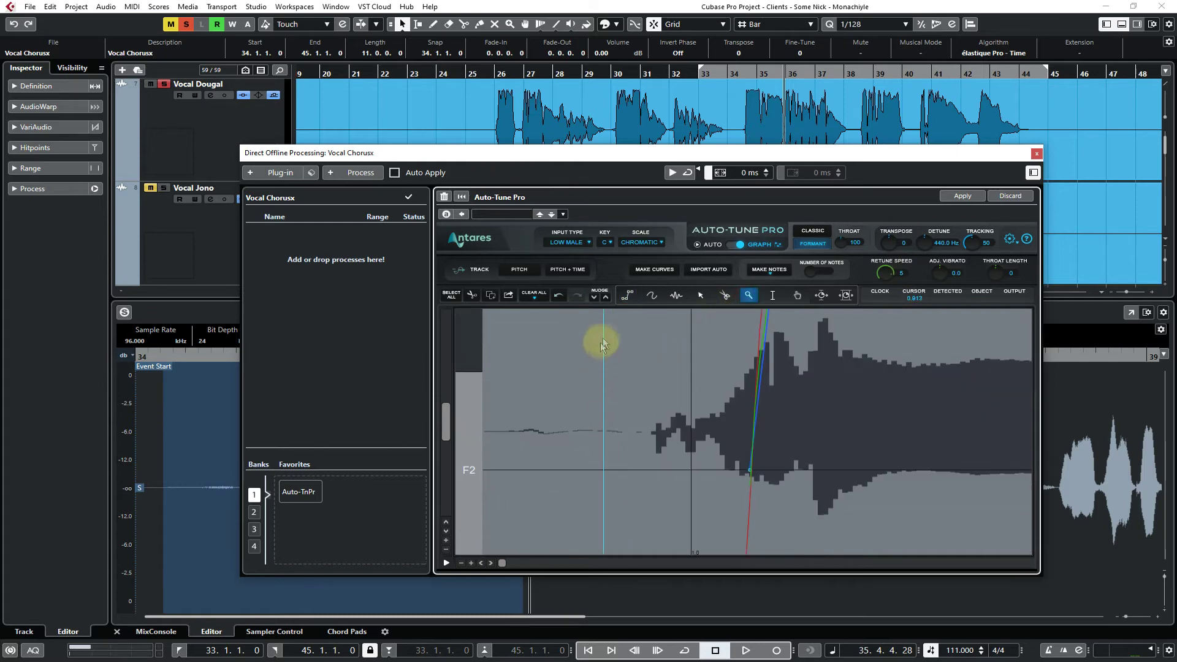
pyautogui.click(701, 294)
pyautogui.click(724, 485)
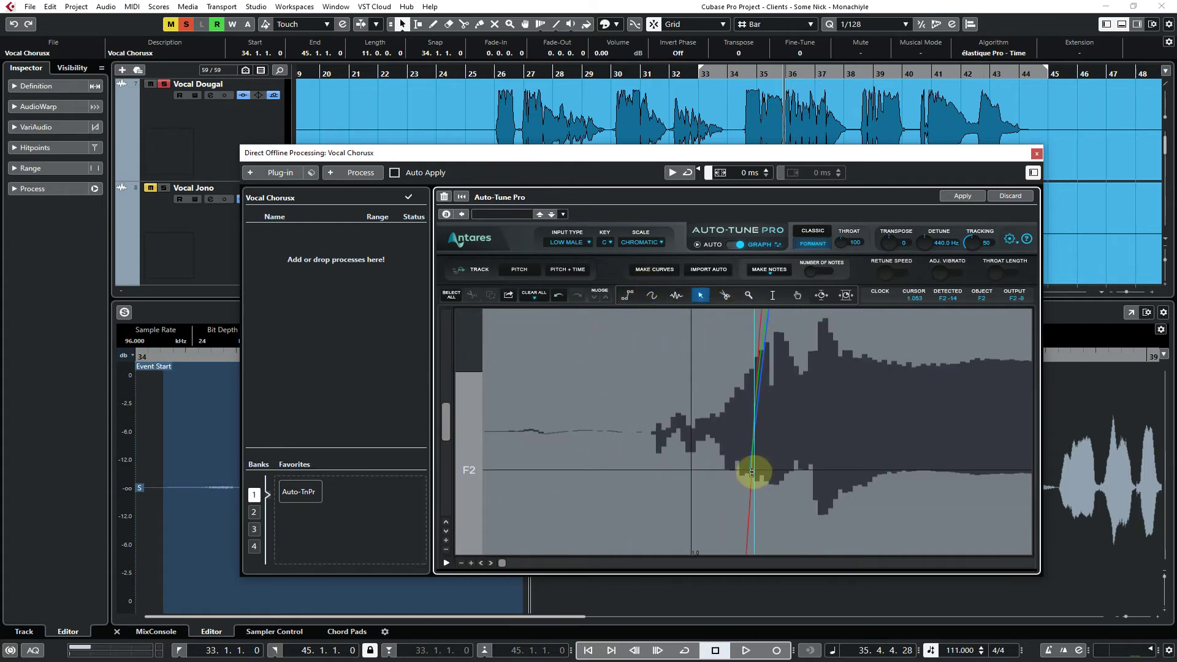
pyautogui.moveTo(755, 472); pyautogui.dragTo(757, 498)
# Bring all three notes back into view and audition the phrase with the redrawn first-note correction
pyautogui.click(749, 294)
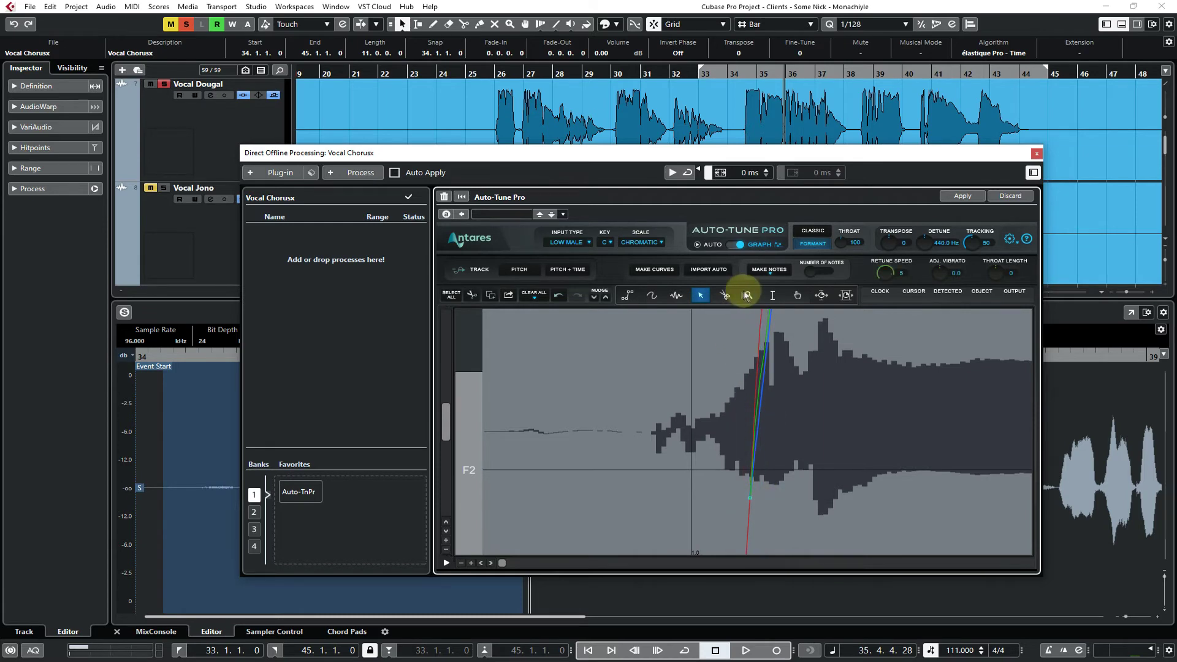
pyautogui.keyDown('ctrl'); pyautogui.click(789, 385); pyautogui.keyUp('ctrl')
pyautogui.keyDown('ctrl'); pyautogui.click(784, 399); pyautogui.keyUp('ctrl')
pyautogui.keyDown('ctrl'); pyautogui.click(790, 402); pyautogui.keyUp('ctrl')
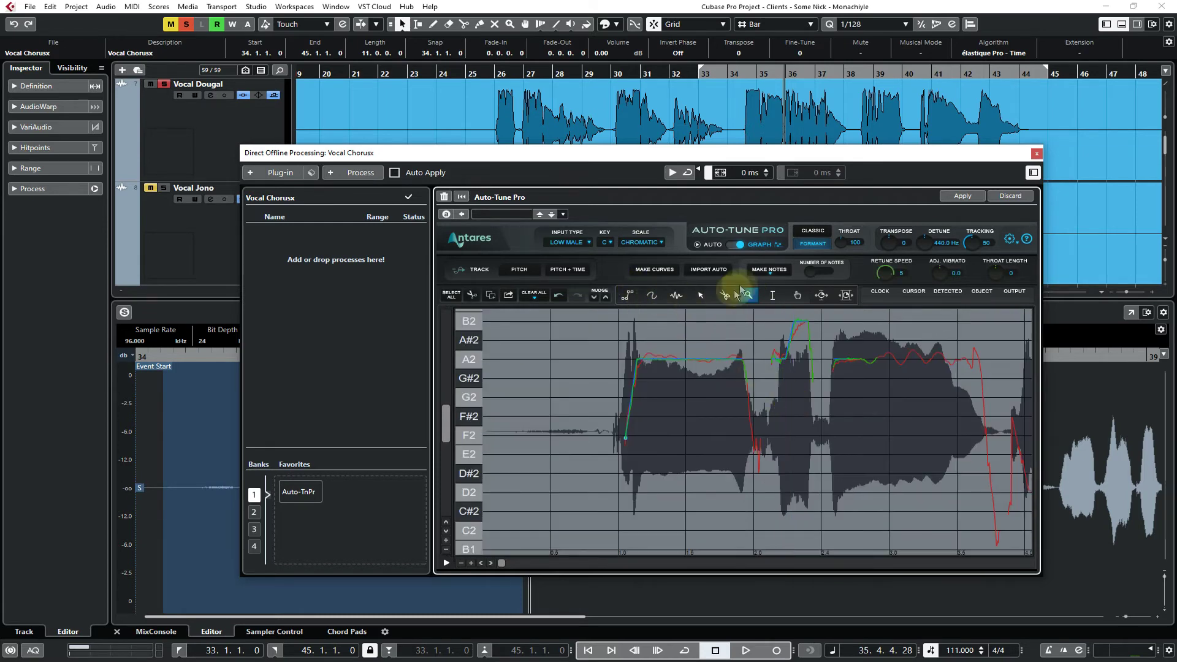
pyautogui.click(672, 172)
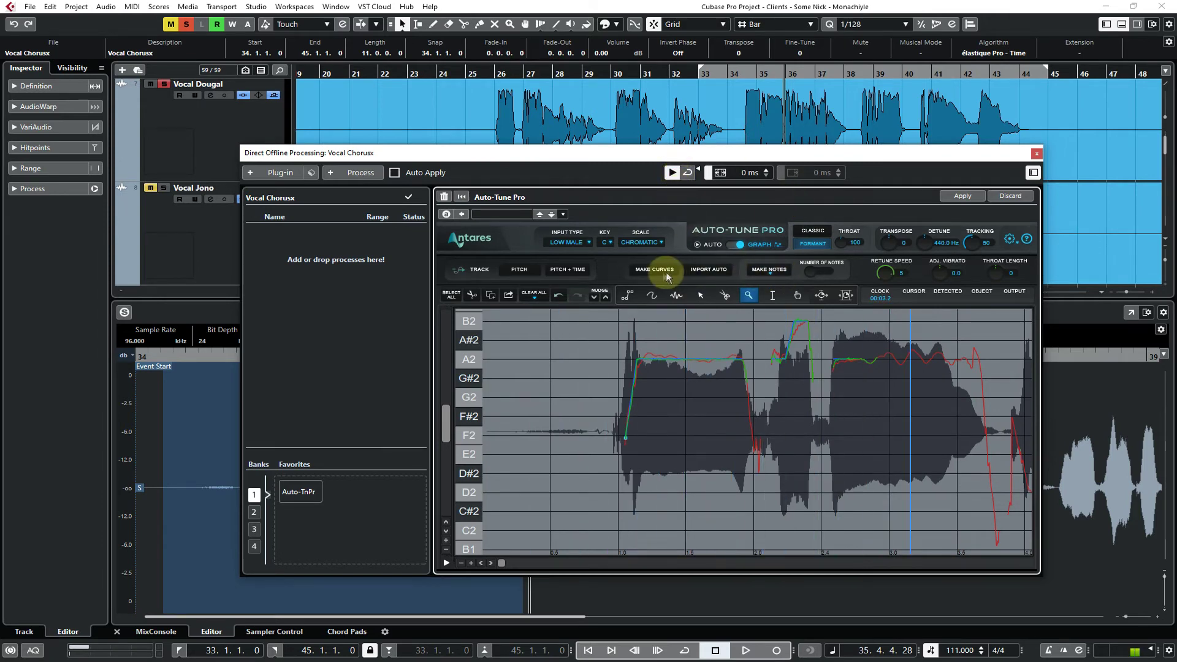
# Select the first note's correction line, set its retune speed to 10, and audition the phrase
pyautogui.click(700, 295)
pyautogui.click(608, 382)
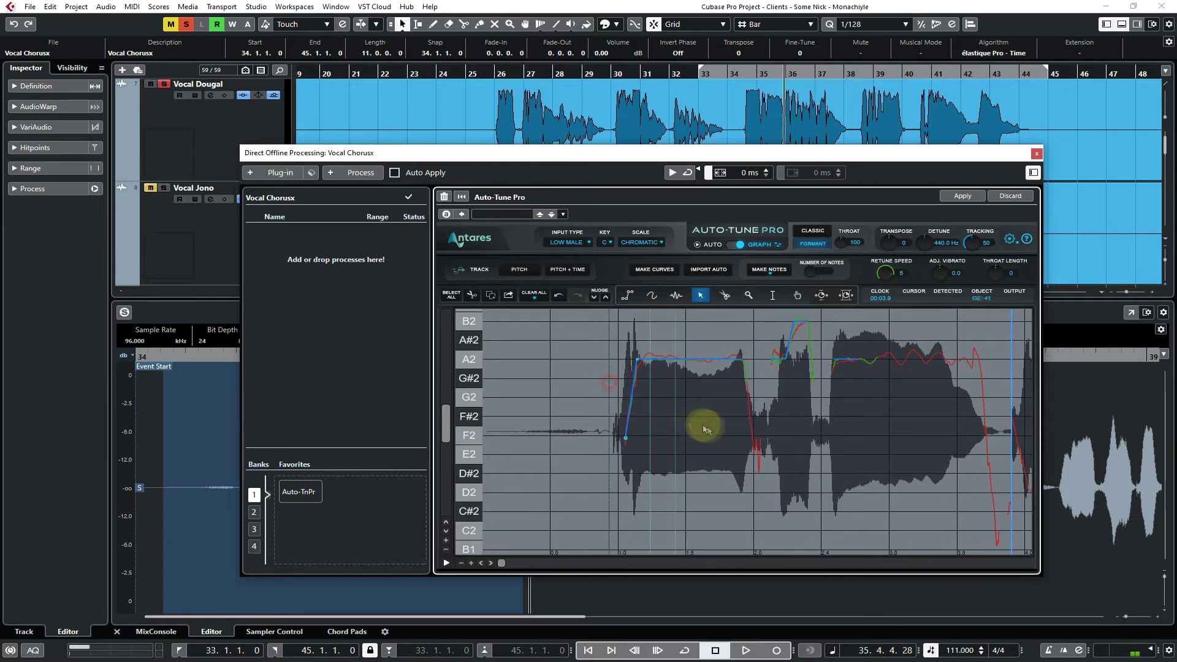
pyautogui.moveTo(703, 425); pyautogui.dragTo(755, 452)
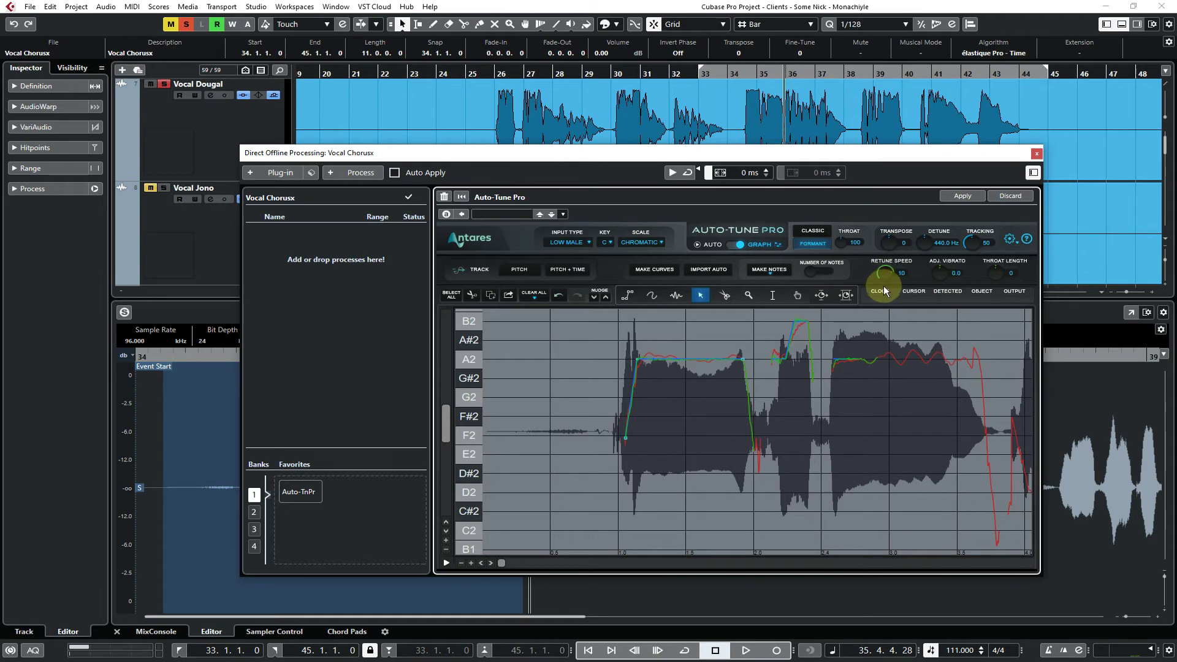
pyautogui.click(672, 174)
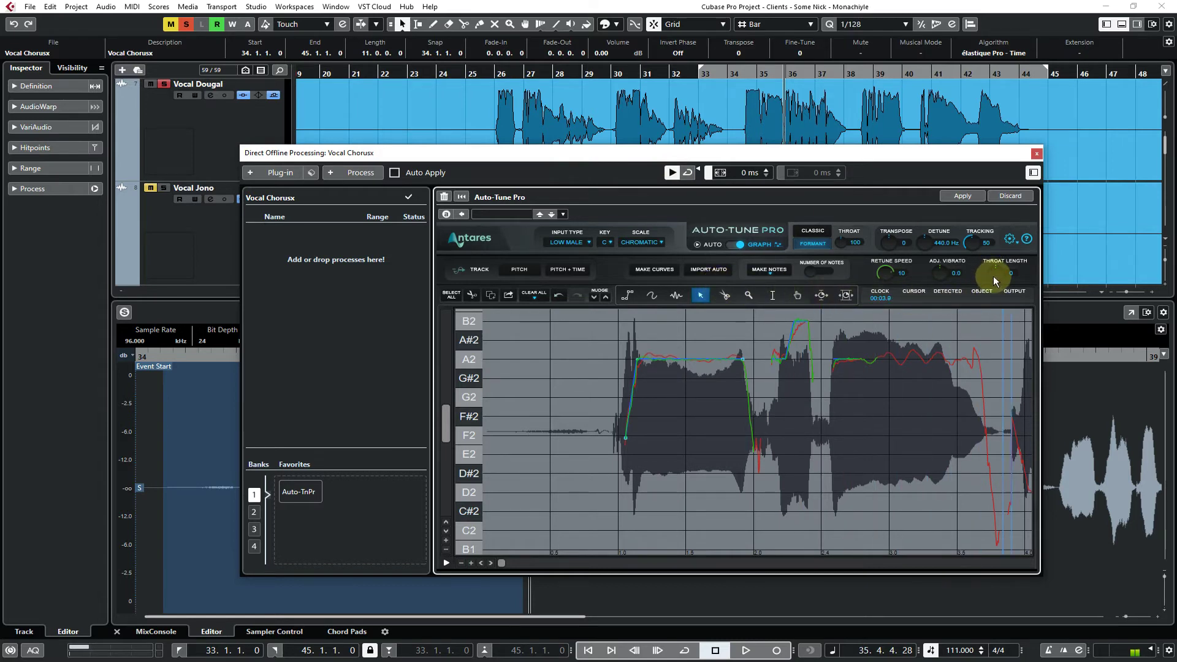
# Set the throat length of the first note's correction line to -3 while auditioning the phrase, and apply the Auto-Tune Pro processing
pyautogui.moveTo(994, 278); pyautogui.dragTo(995, 280)
pyautogui.click(672, 173)
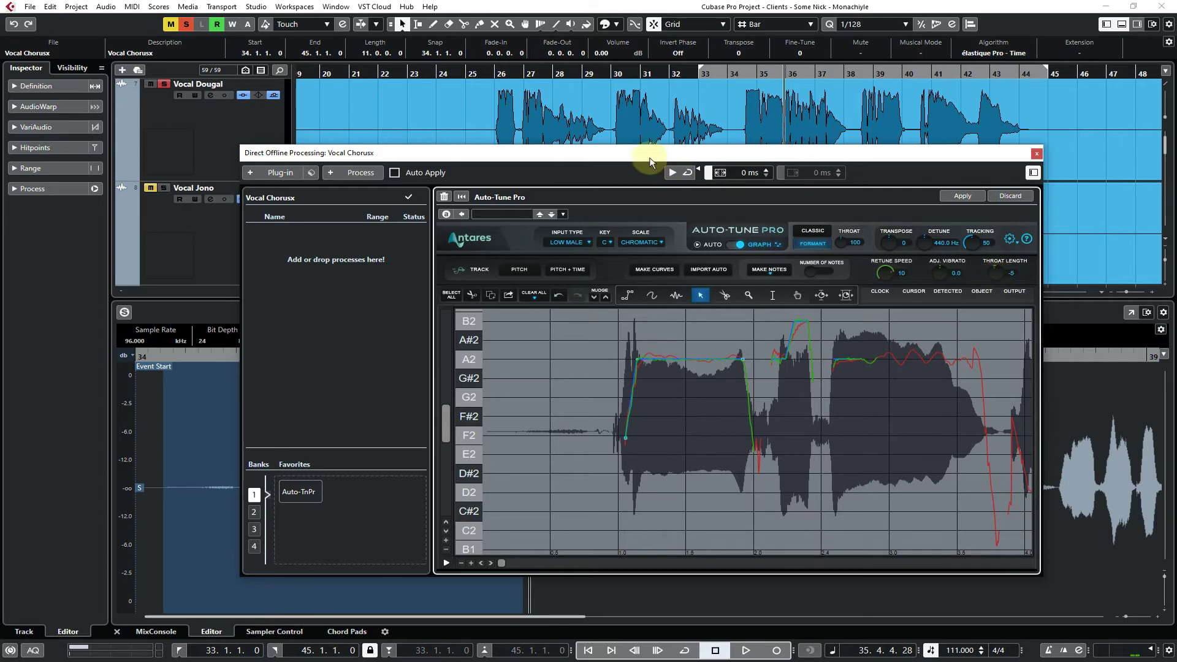
pyautogui.click(672, 172)
pyautogui.click(672, 172)
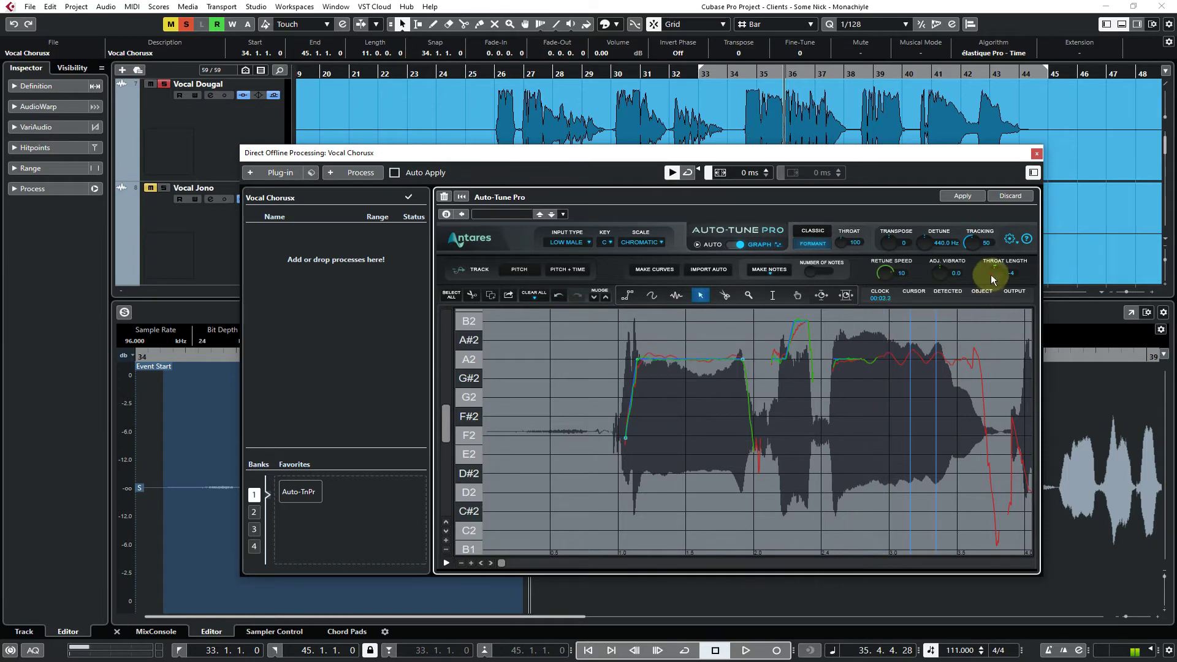
pyautogui.moveTo(991, 275); pyautogui.dragTo(991, 273)
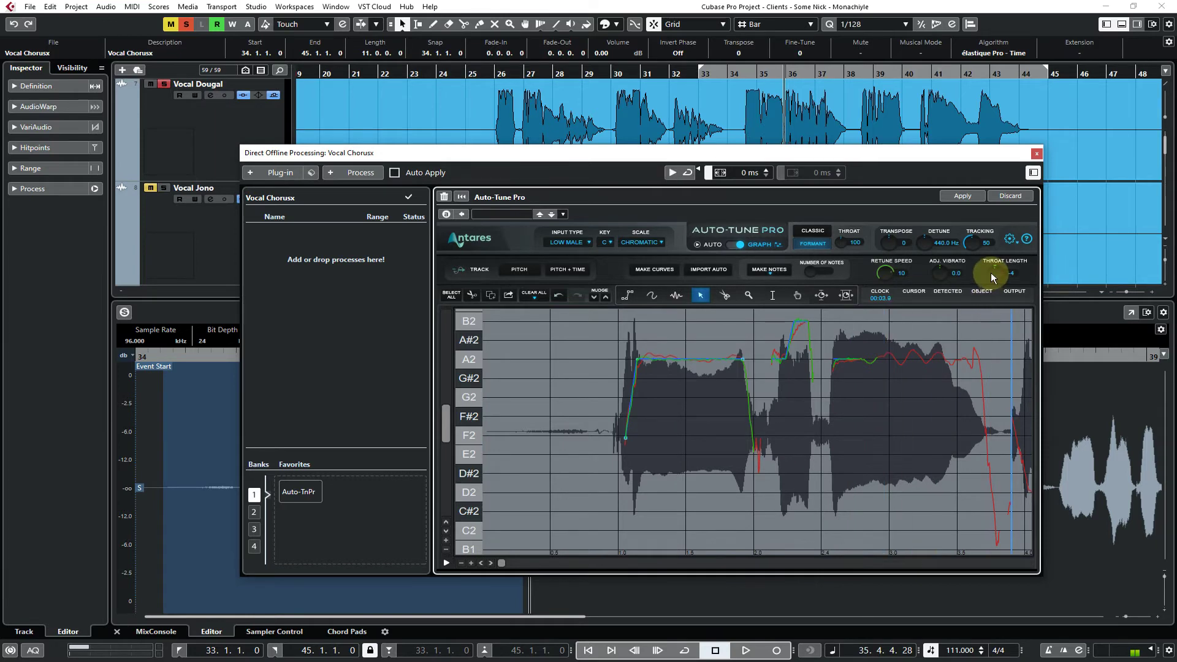
pyautogui.click(962, 195)
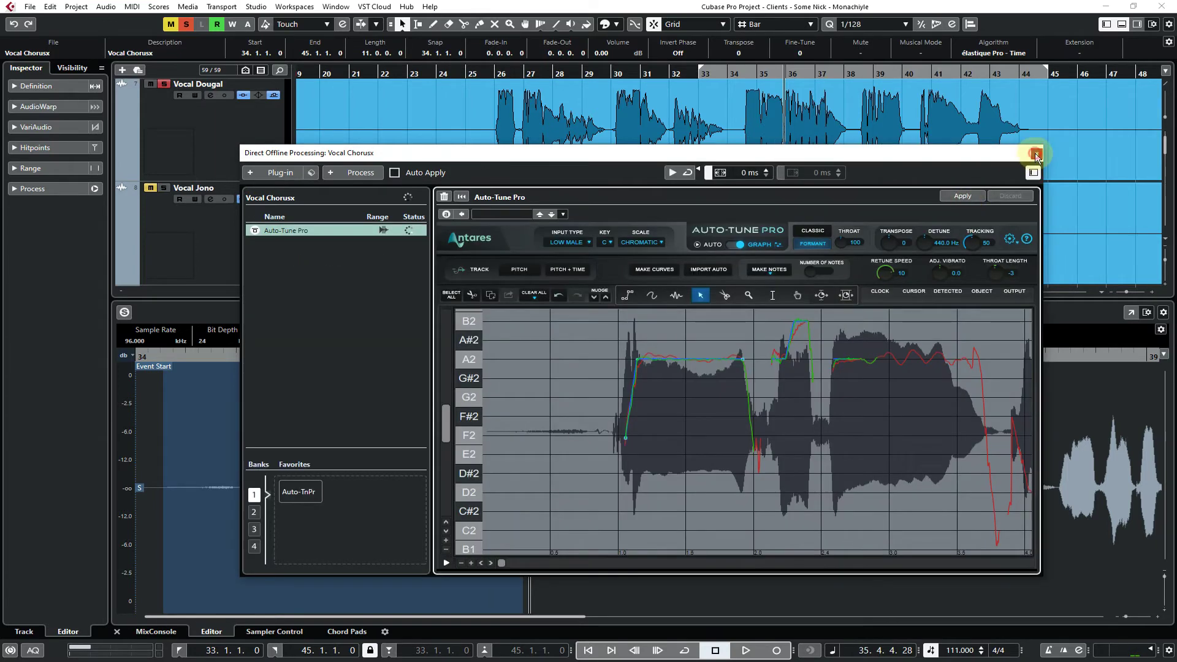
pyautogui.click(1035, 155)
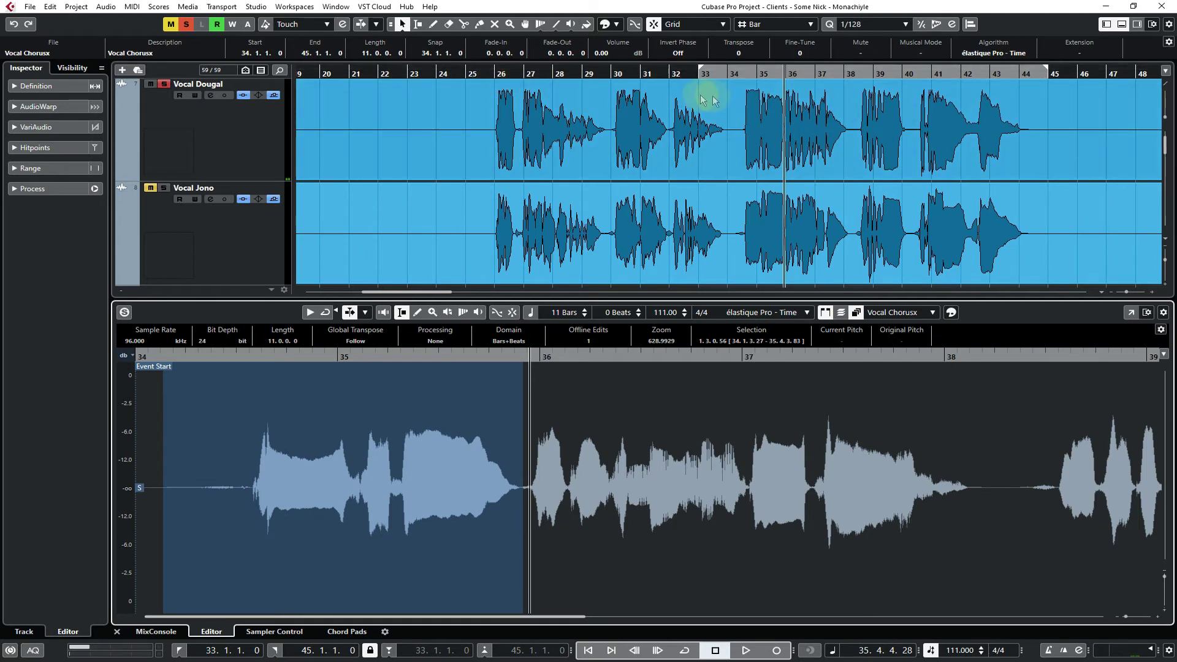
# Place the project cursor at bar 34 and set the snap grid to Use Quantize at 1/16
pyautogui.click(743, 74)
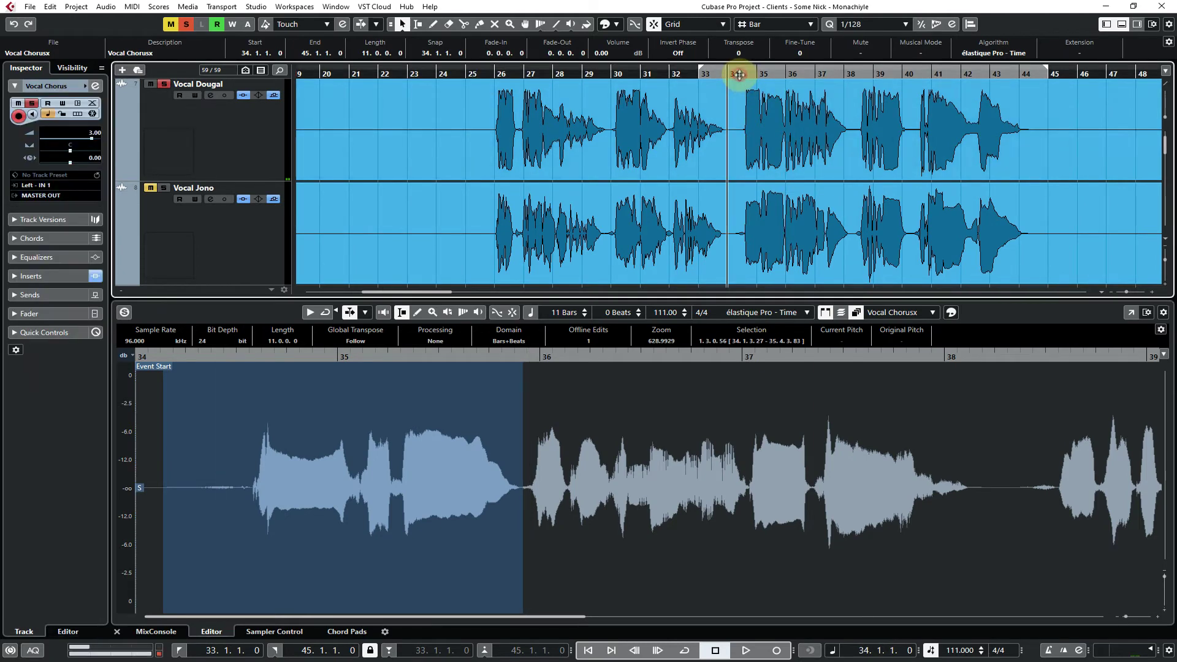
pyautogui.click(777, 28)
pyautogui.click(772, 64)
pyautogui.click(864, 25)
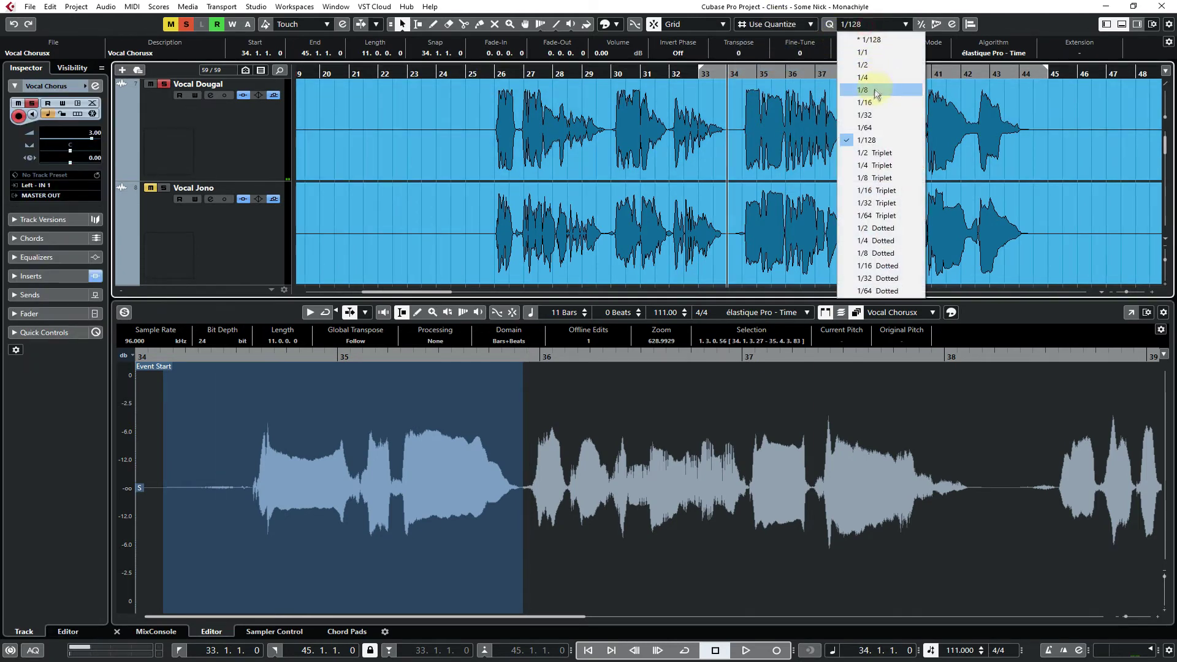
pyautogui.click(873, 102)
# Play the event from bar 34 and select the next phrase, from just before bar 36 to just past bar 38
pyautogui.press('space')
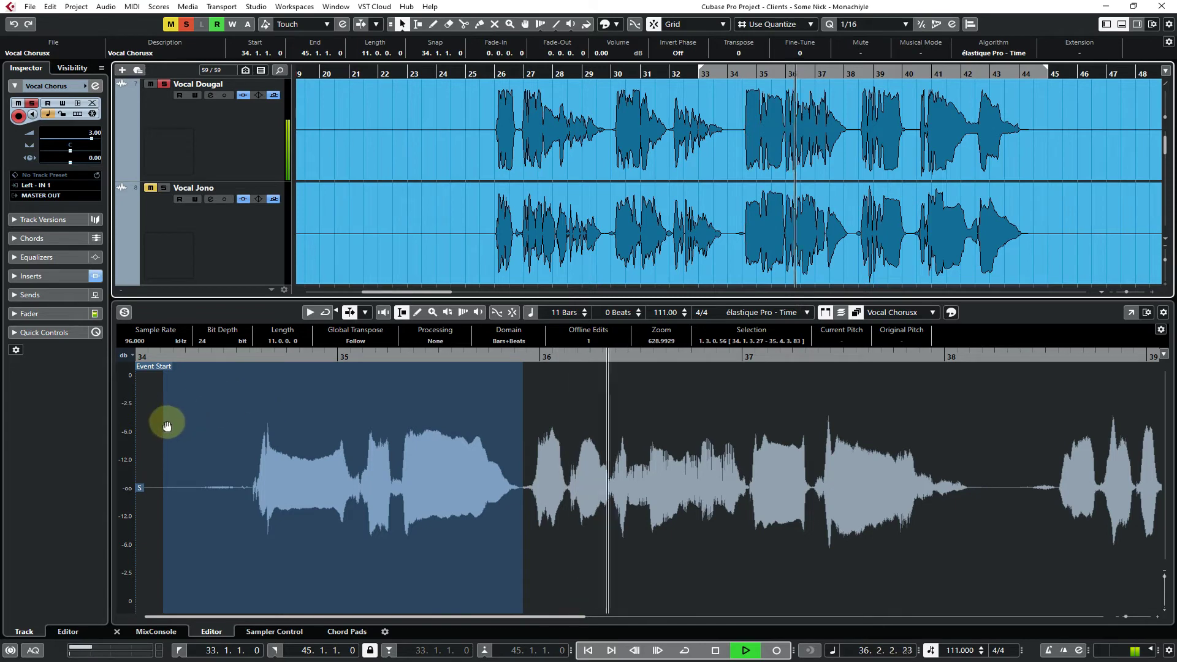
pyautogui.moveTo(163, 421); pyautogui.dragTo(988, 480)
pyautogui.press('space')
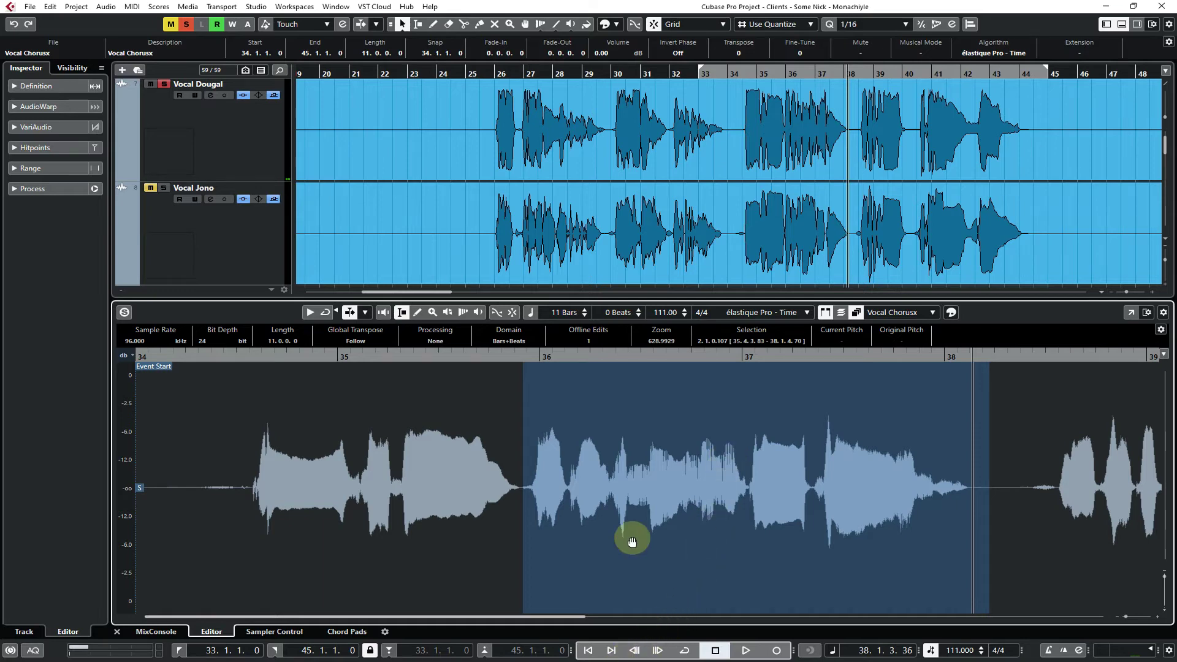
# Clear the old correction data in Auto-Tune Pro's offline processing and track the pitch of the selected phrase
pyautogui.press('F7')
pyautogui.click(531, 296)
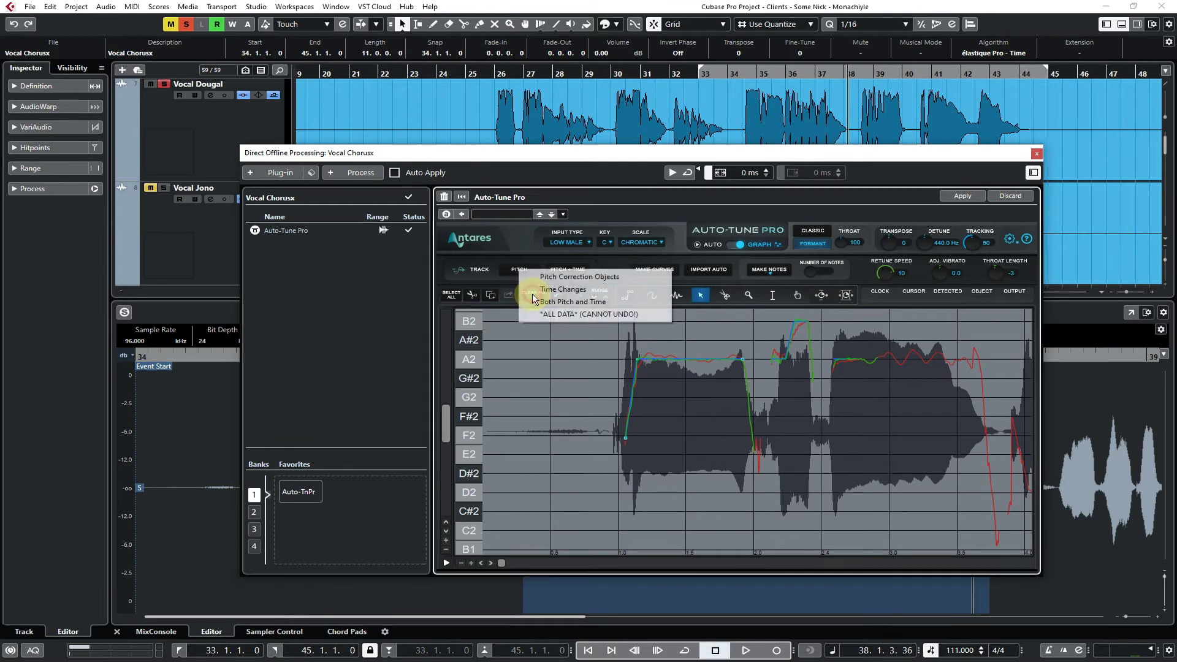
pyautogui.click(532, 276)
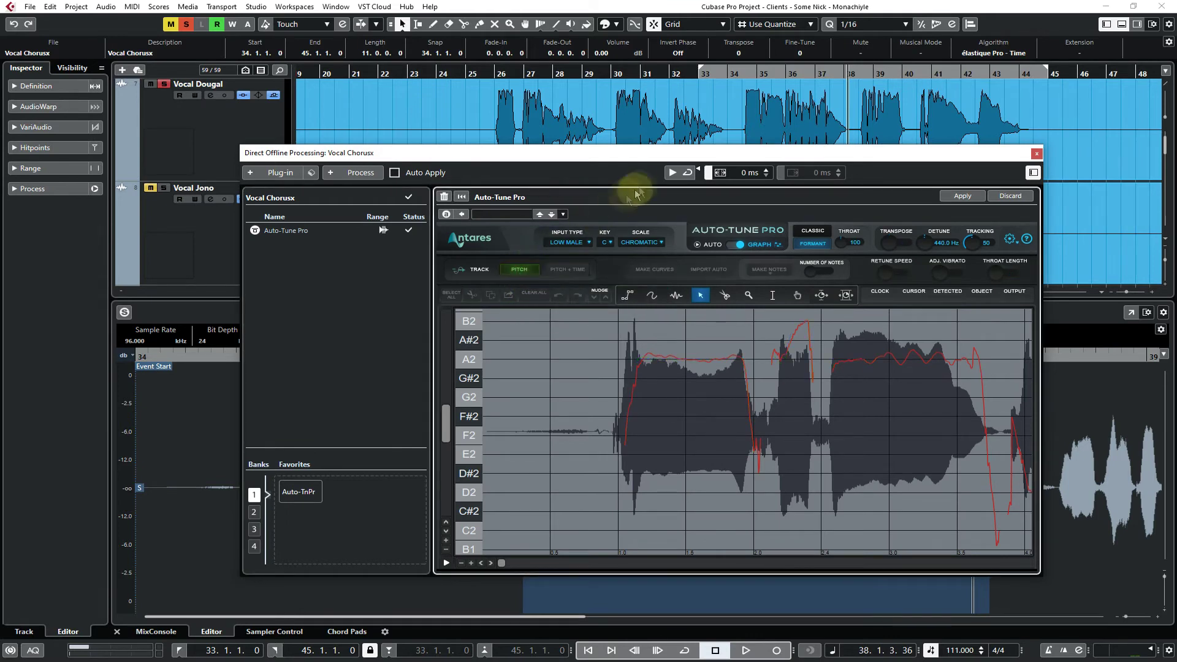
pyautogui.click(671, 173)
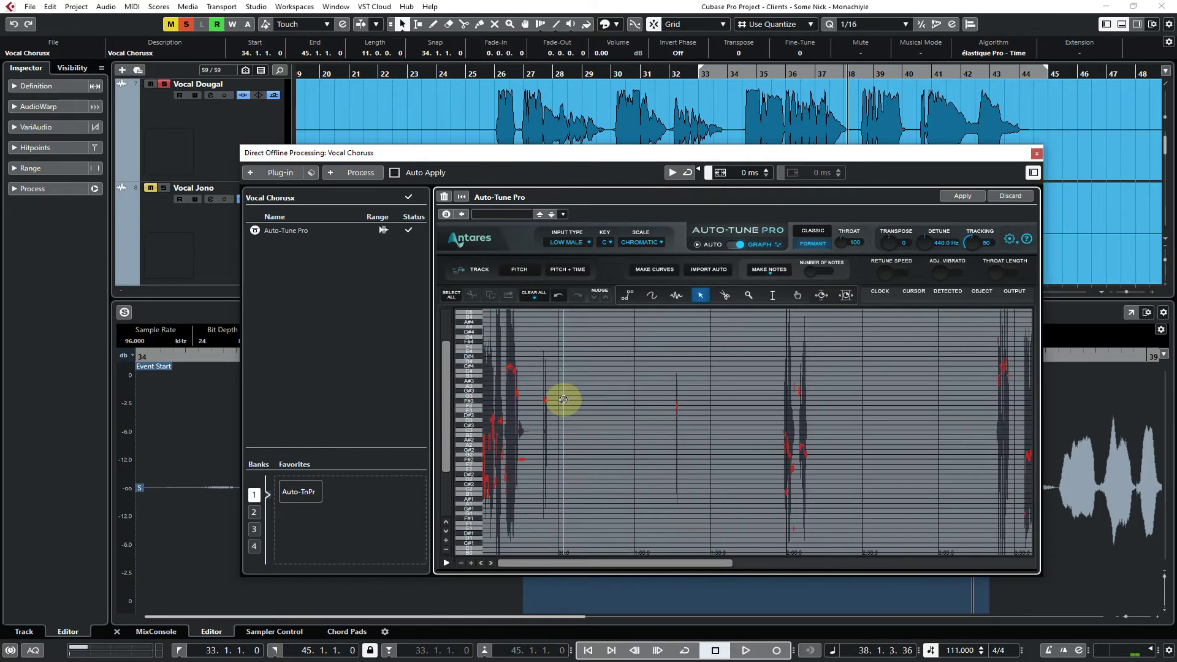
# Examine the opening notes of the newly tracked phrase up close in the pitch graph and audition the phrase
pyautogui.click(748, 295)
pyautogui.moveTo(494, 438); pyautogui.dragTo(466, 464)
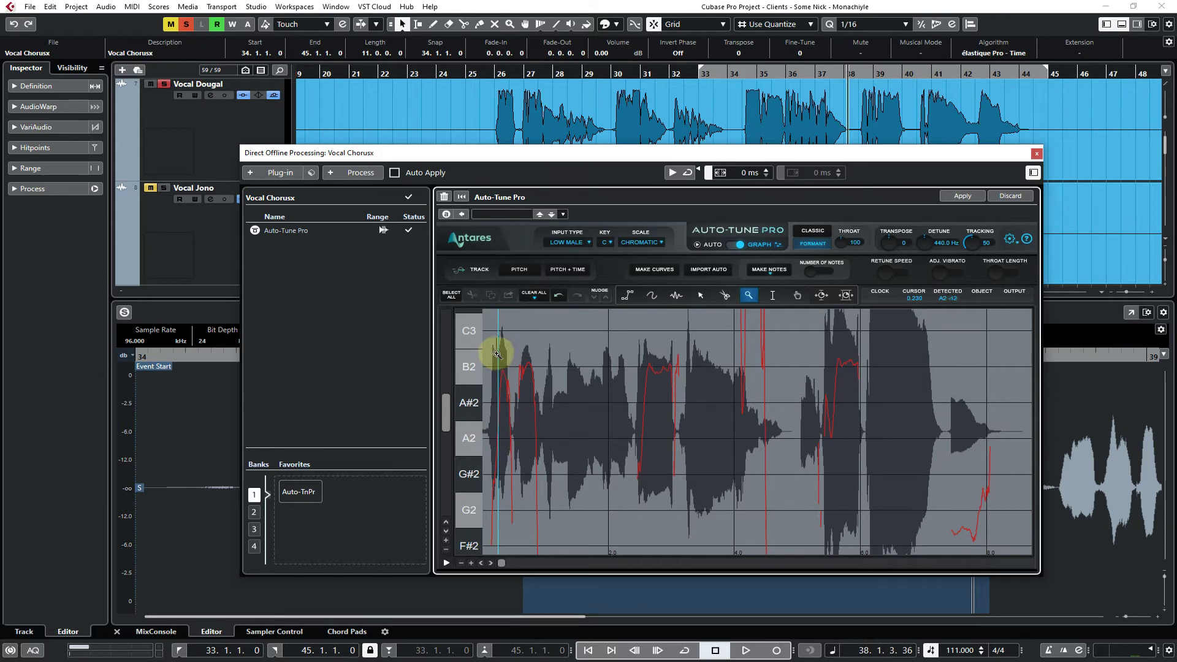
pyautogui.moveTo(476, 341); pyautogui.dragTo(583, 478)
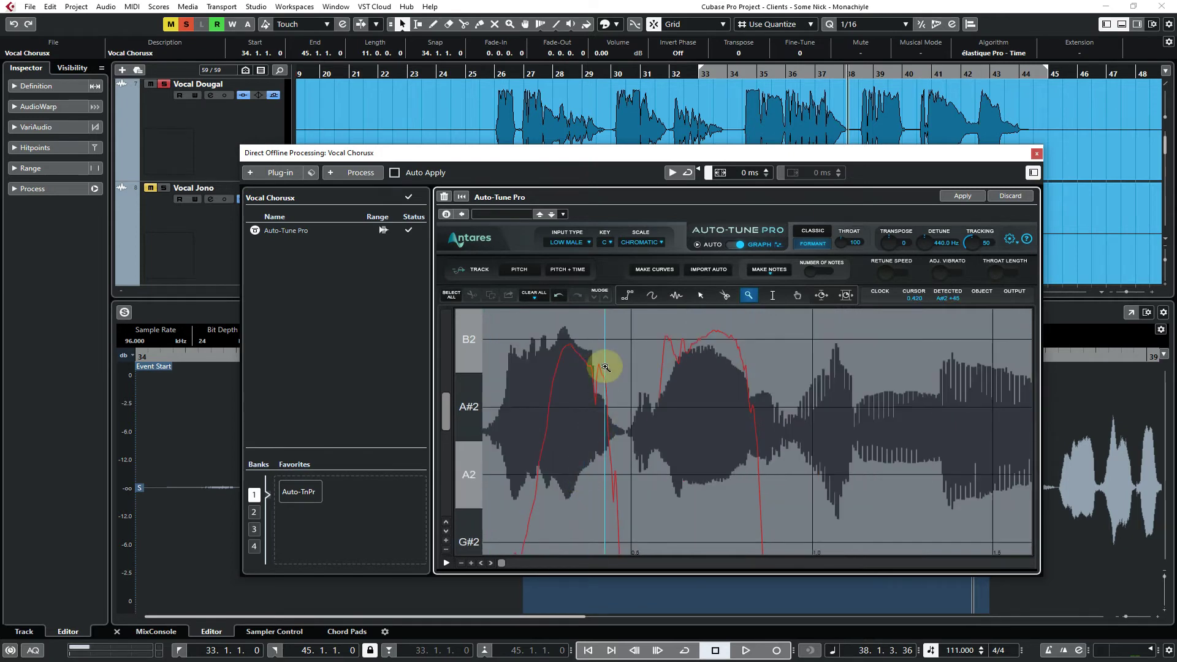
pyautogui.click(578, 474)
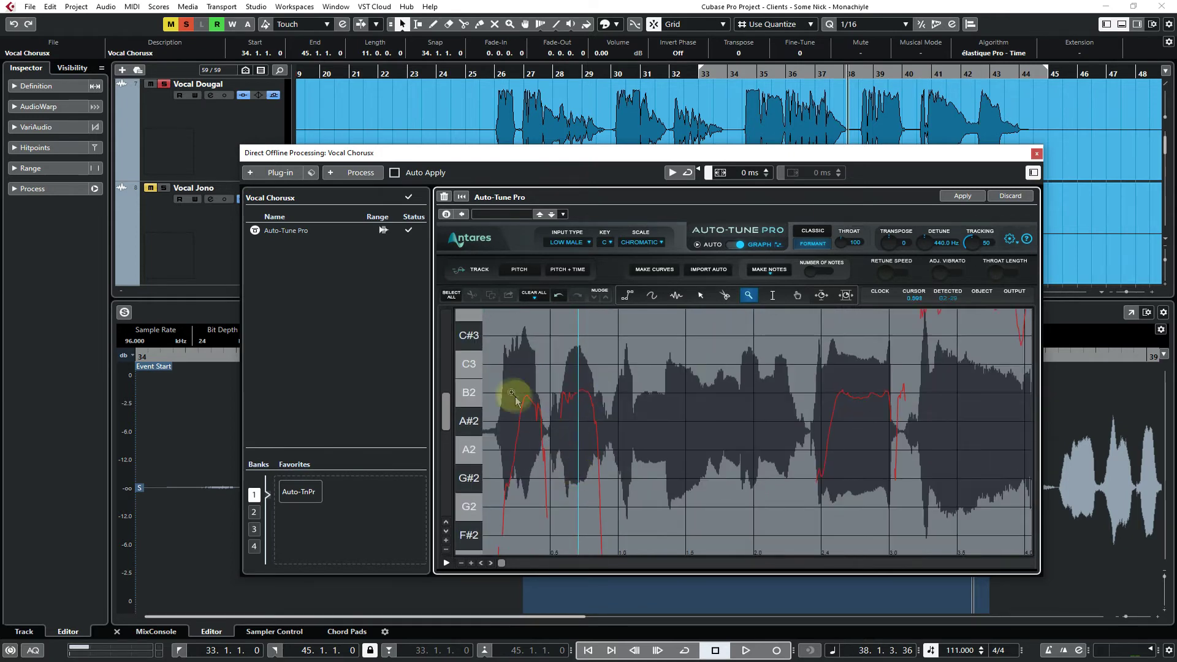
pyautogui.moveTo(498, 374); pyautogui.dragTo(576, 506)
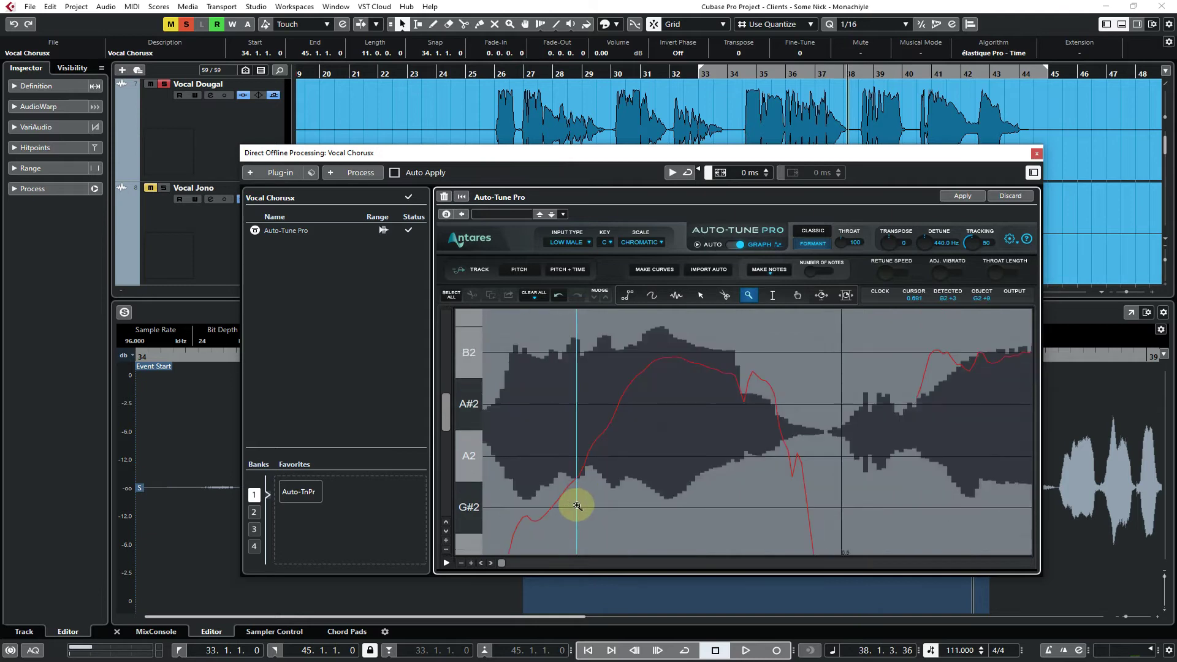
pyautogui.click(601, 389)
pyautogui.click(583, 389)
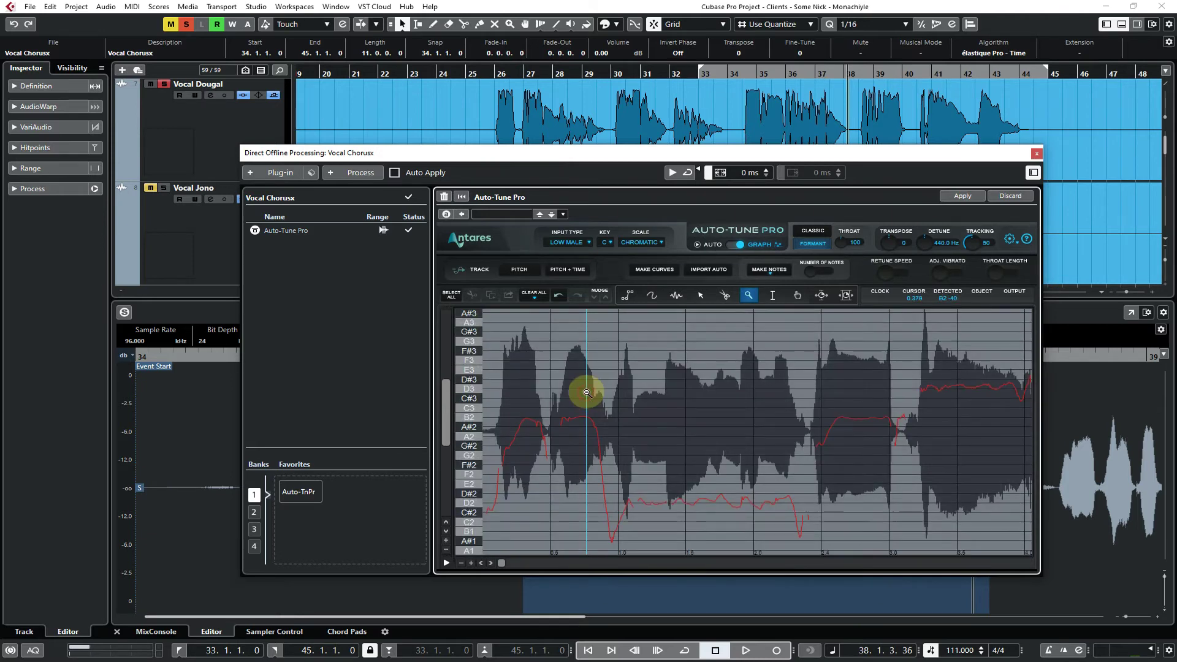
pyautogui.moveTo(496, 400); pyautogui.dragTo(557, 475)
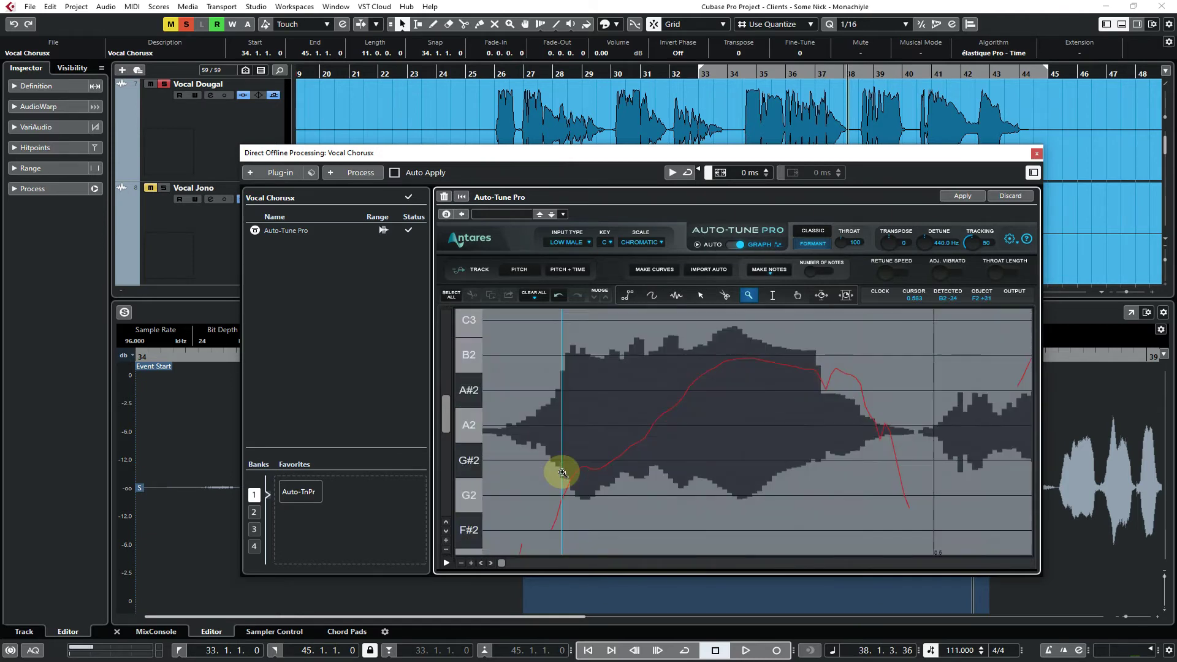
pyautogui.click(711, 435)
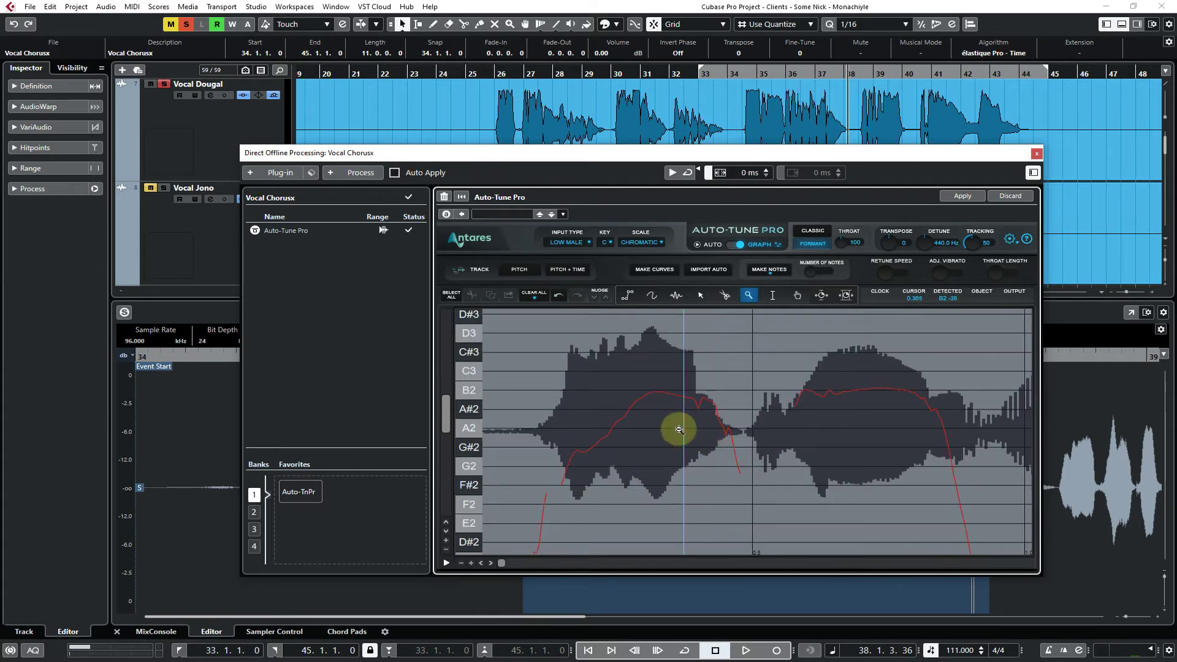
pyautogui.click(664, 444)
pyautogui.click(631, 456)
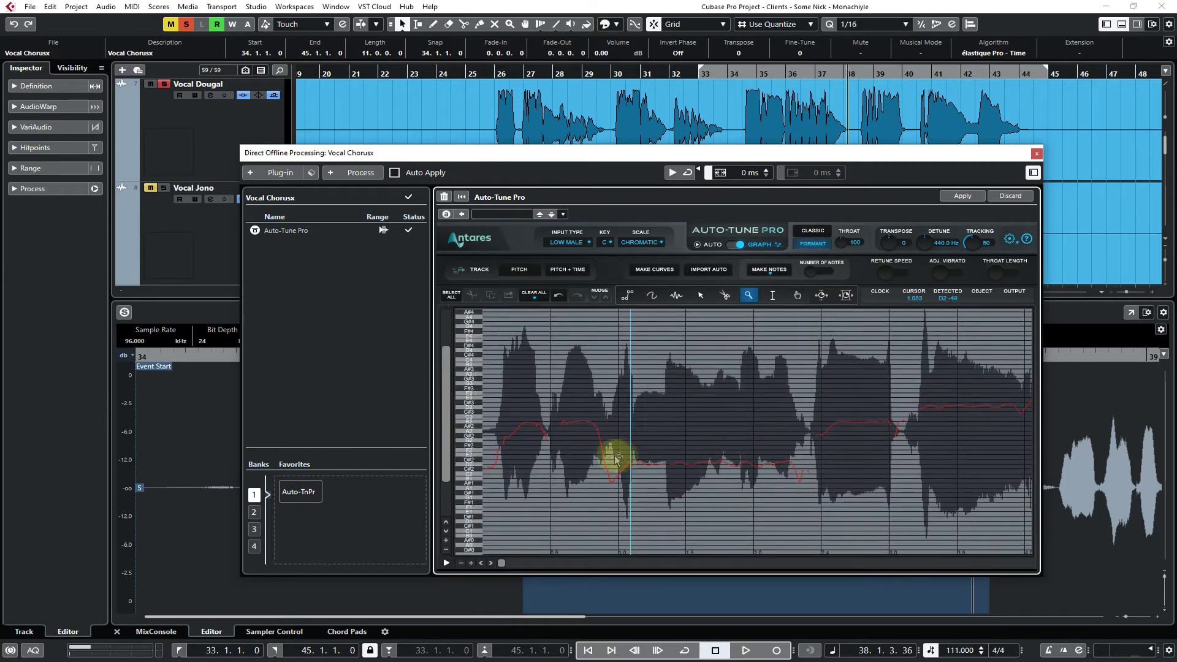
pyautogui.click(557, 451)
pyautogui.moveTo(486, 409); pyautogui.dragTo(559, 480)
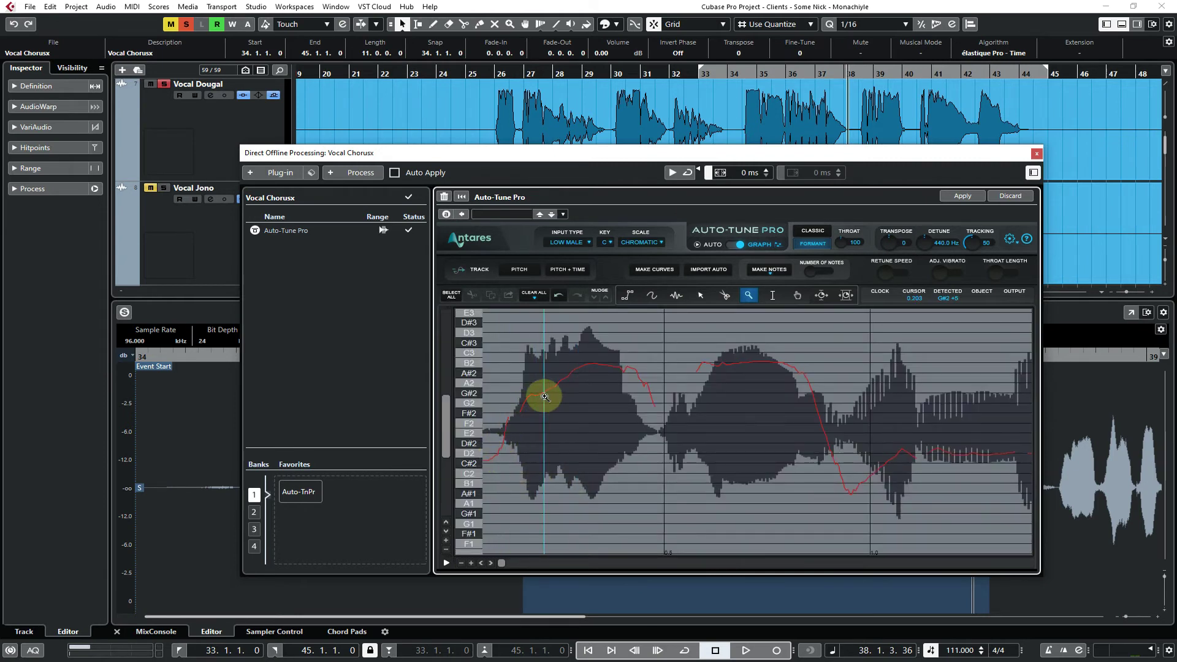
pyautogui.click(671, 172)
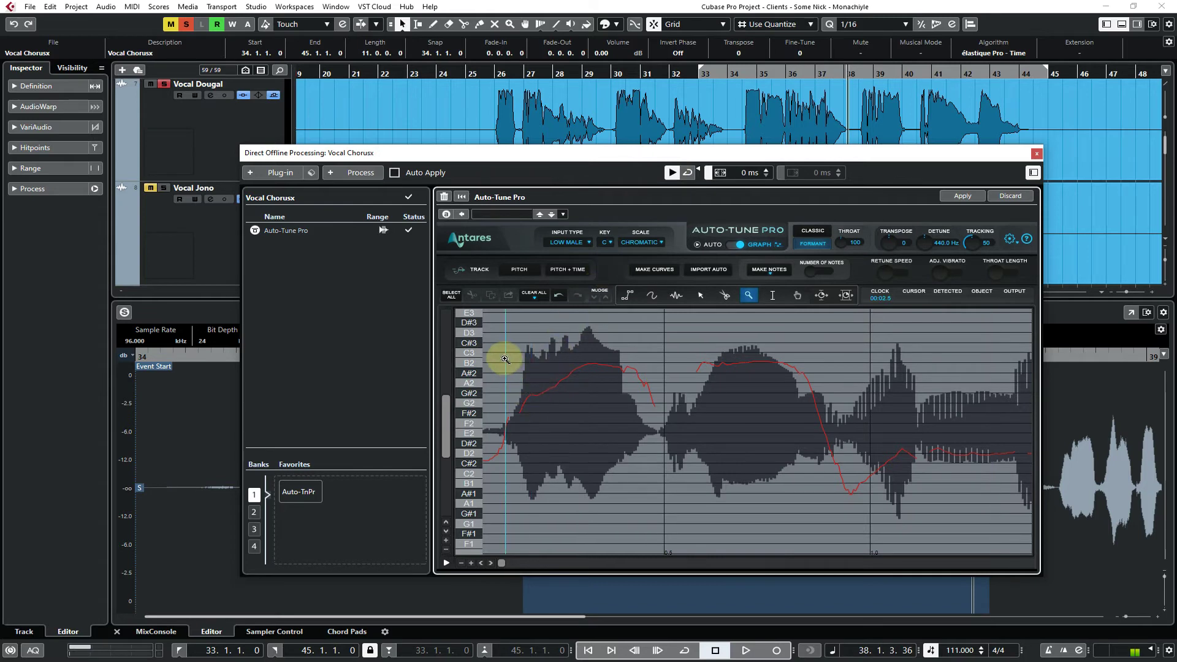
pyautogui.moveTo(503, 350); pyautogui.dragTo(716, 480)
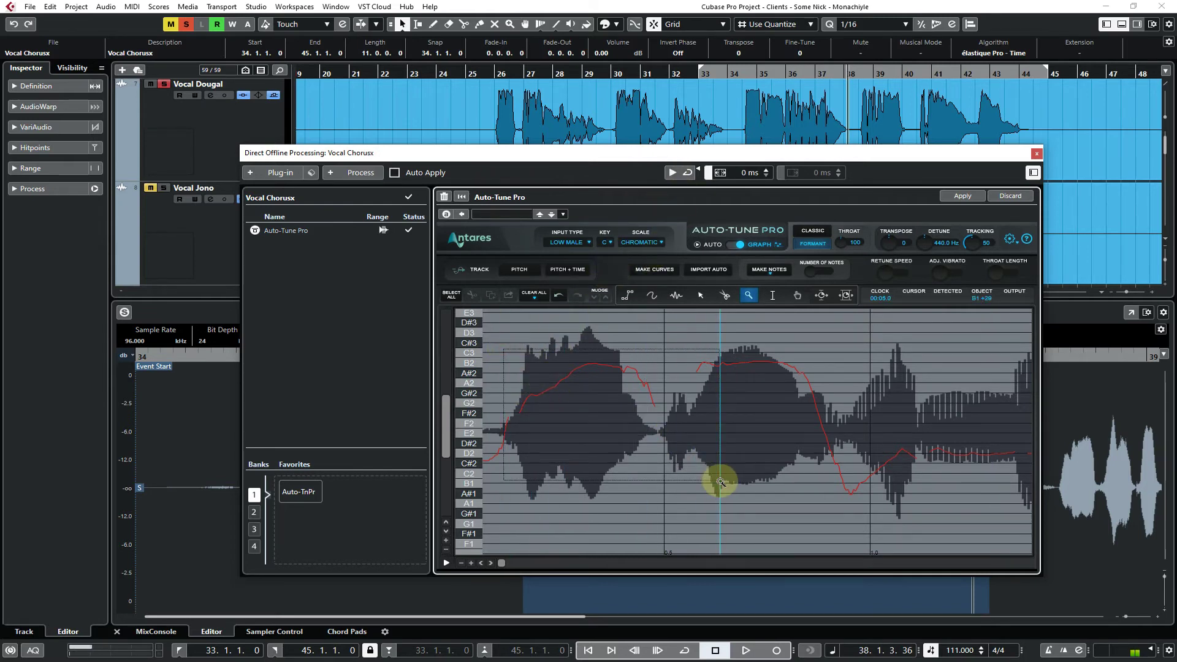
# Try a correction line on the first note rising from F#2 to B2 and holding, lower its retune speed, and audition the phrase
pyautogui.click(627, 295)
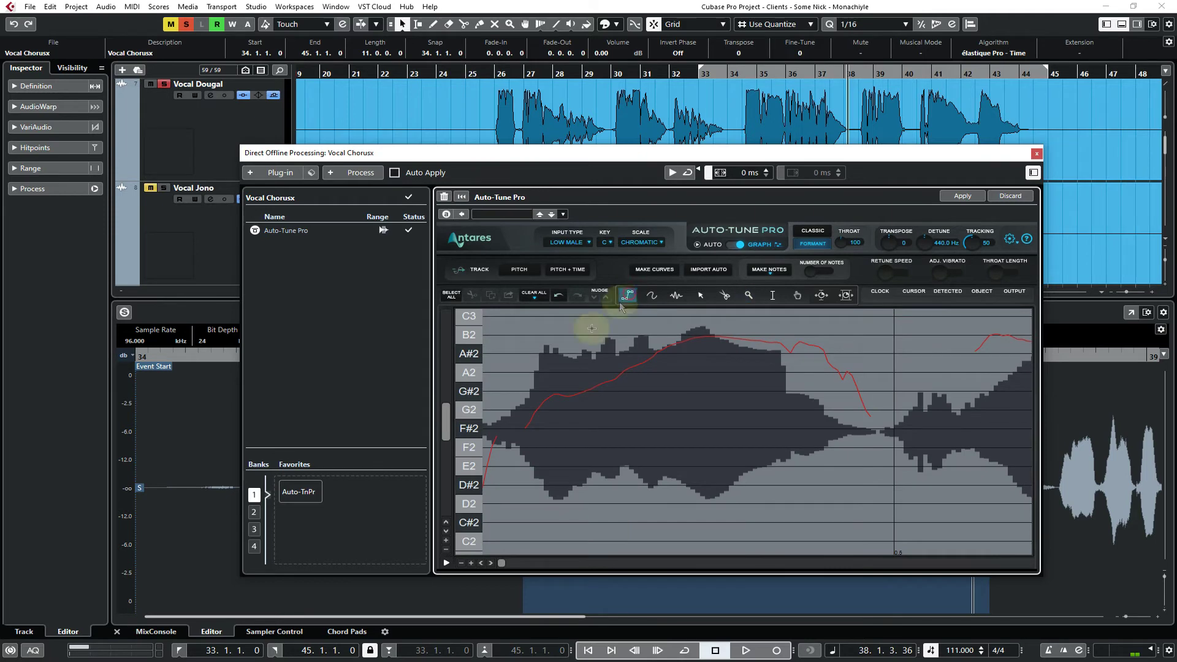
pyautogui.click(524, 429)
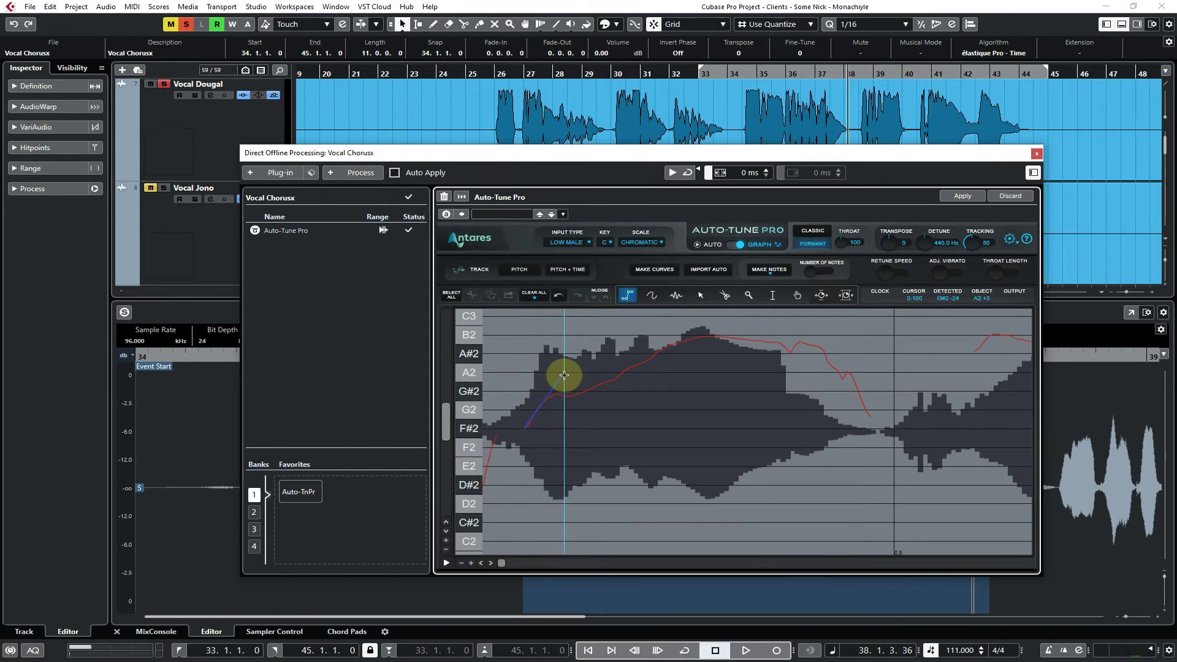
pyautogui.click(581, 342)
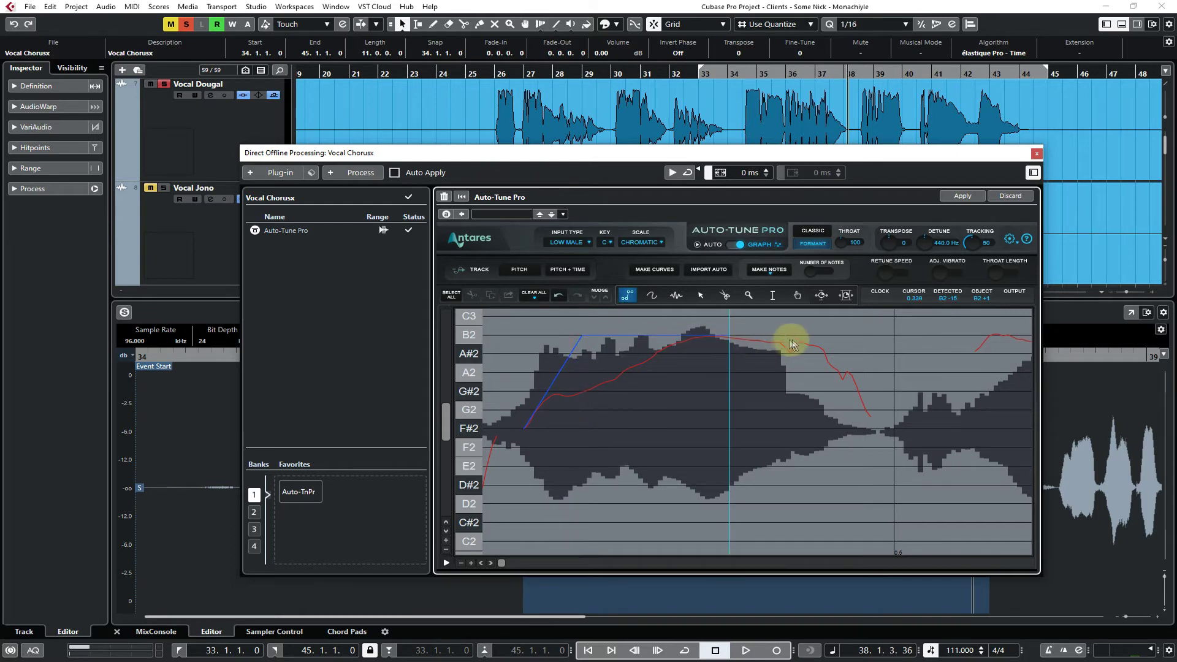
pyautogui.doubleClick(846, 335)
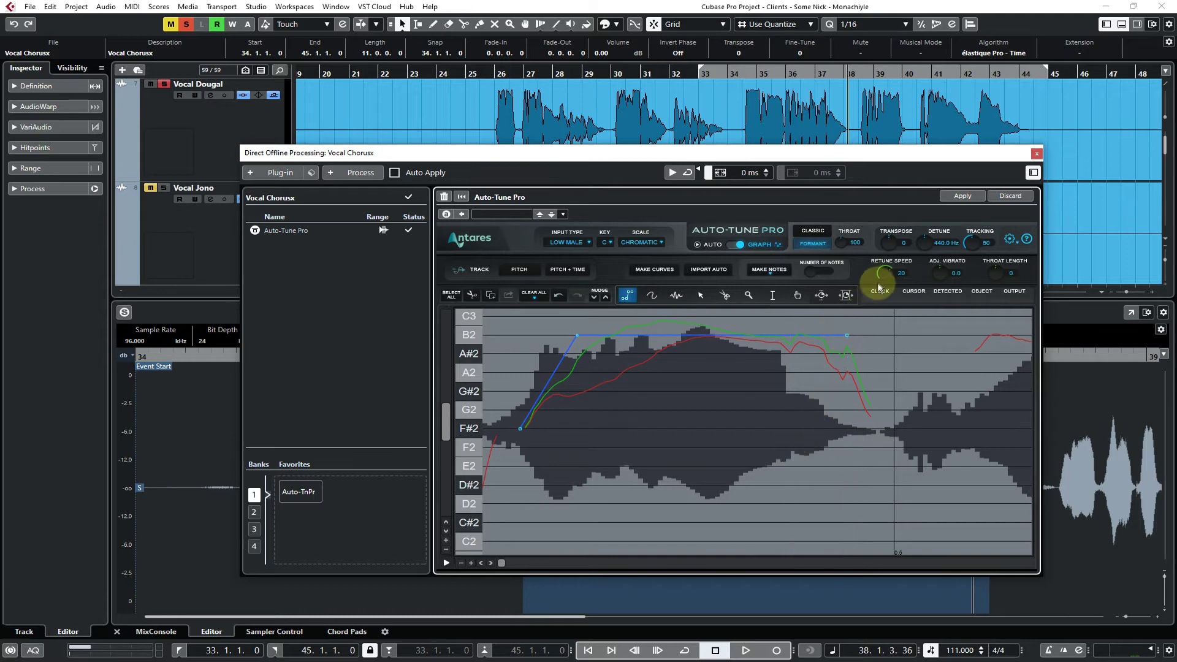
pyautogui.click(678, 171)
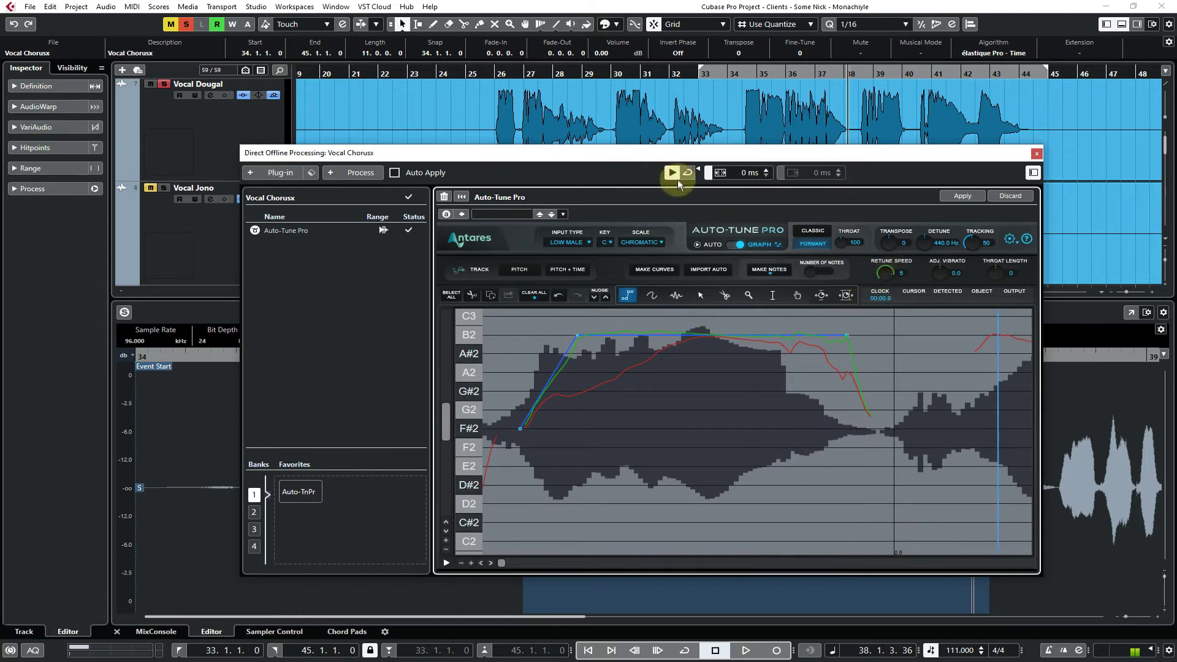
# Lower the start point of the first note's correction line to between F2 and F#2 and audition the phrase
pyautogui.click(642, 429)
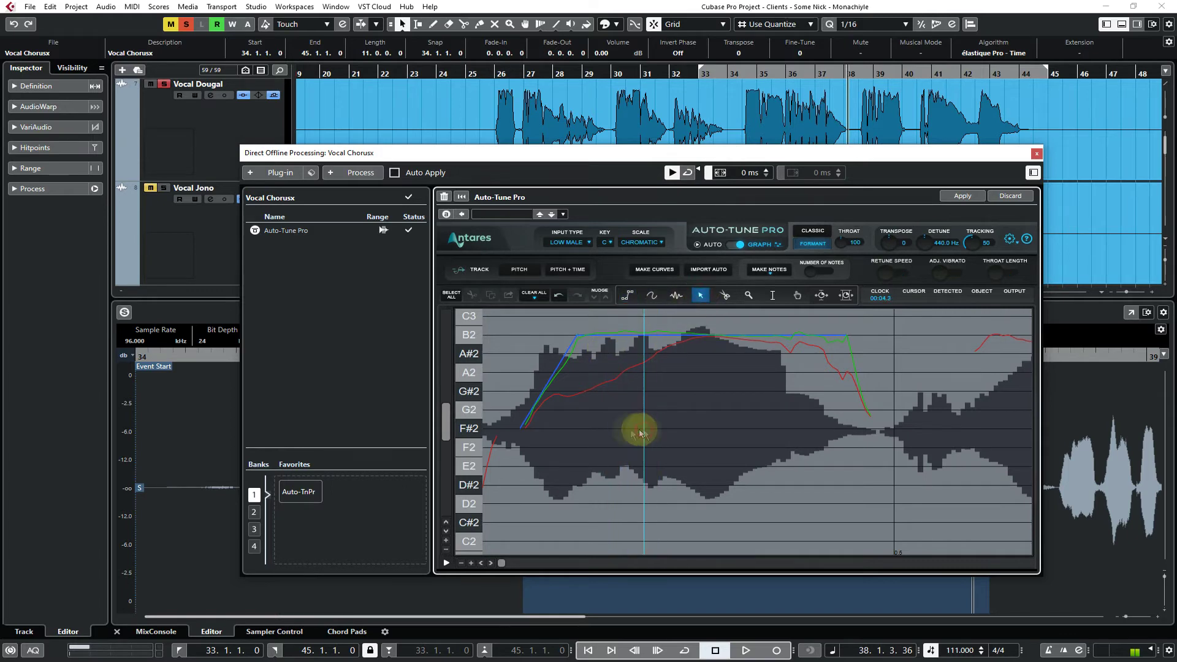
pyautogui.click(518, 440)
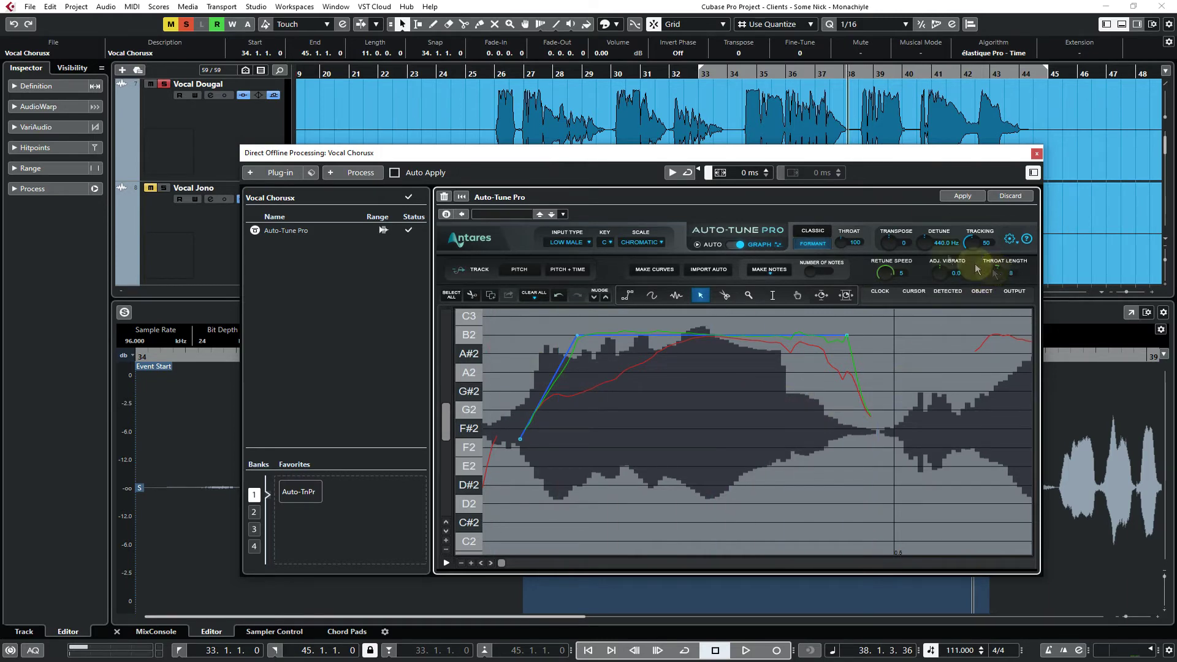
pyautogui.click(671, 173)
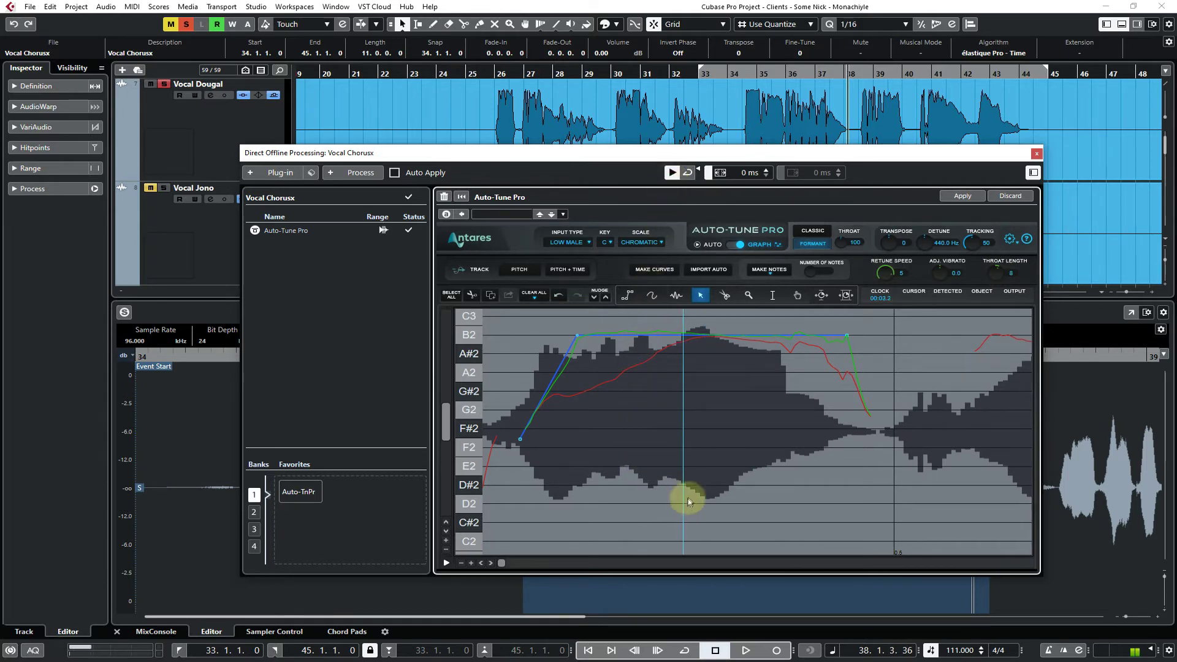
pyautogui.click(672, 173)
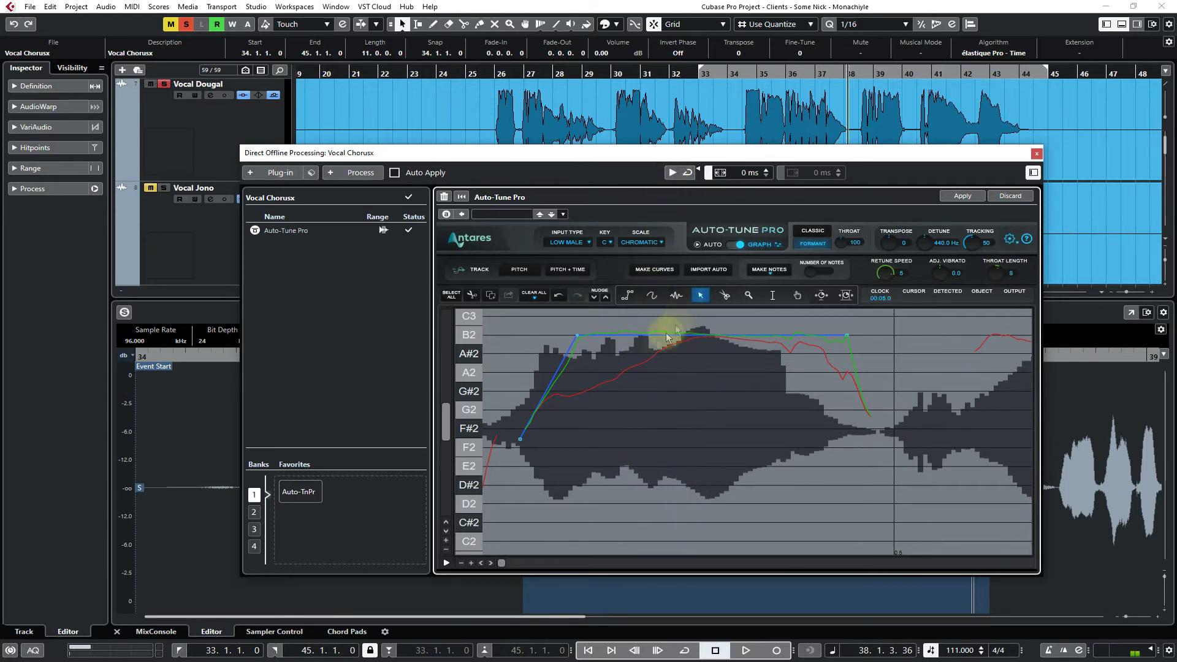
# Delete the first note's correction line
pyautogui.moveTo(513, 372); pyautogui.dragTo(822, 394)
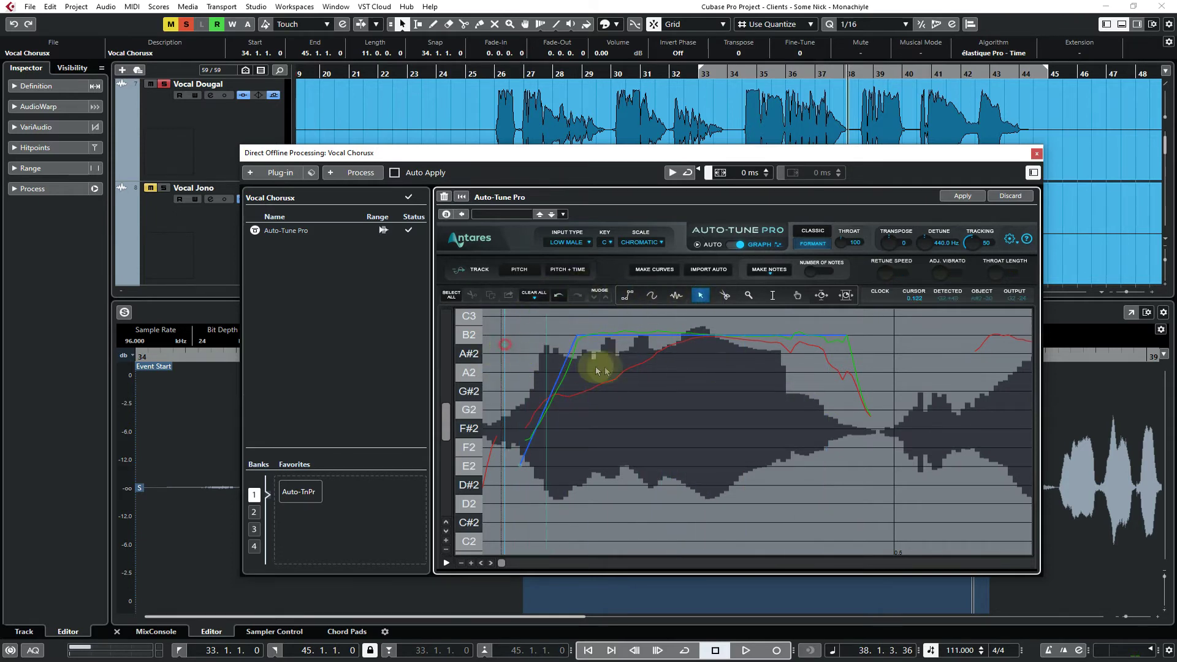
pyautogui.press('Delete')
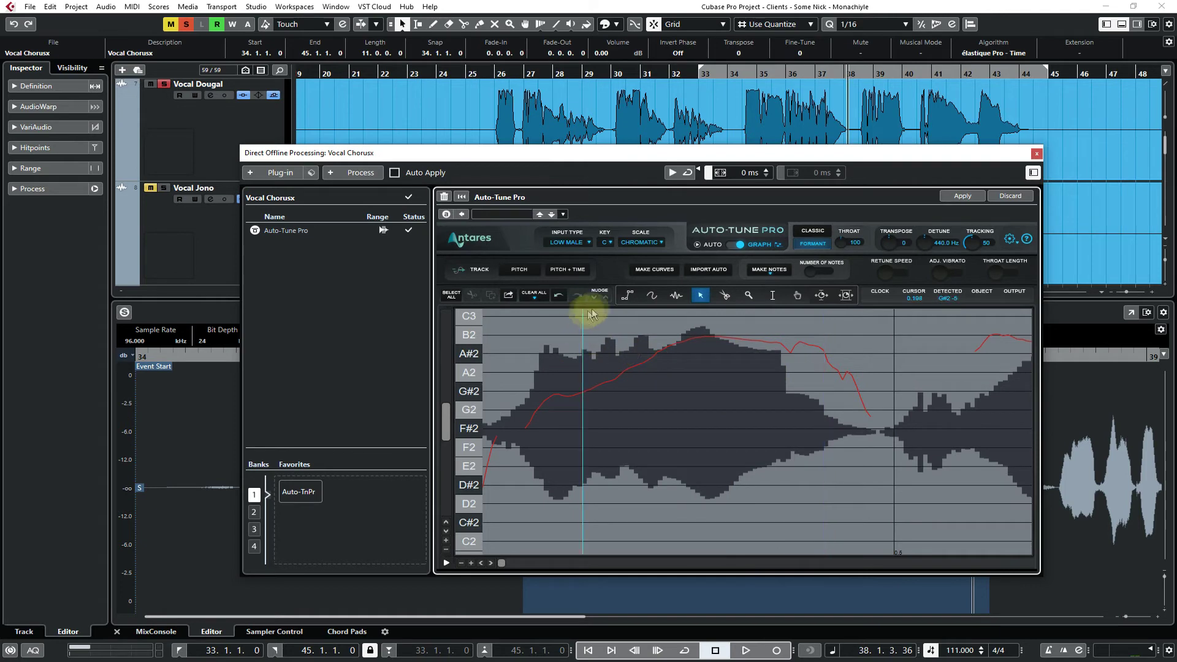
# Draw a correction line on the first note rising from F#2 to B2 and holding on B2 to the note's end
pyautogui.click(627, 295)
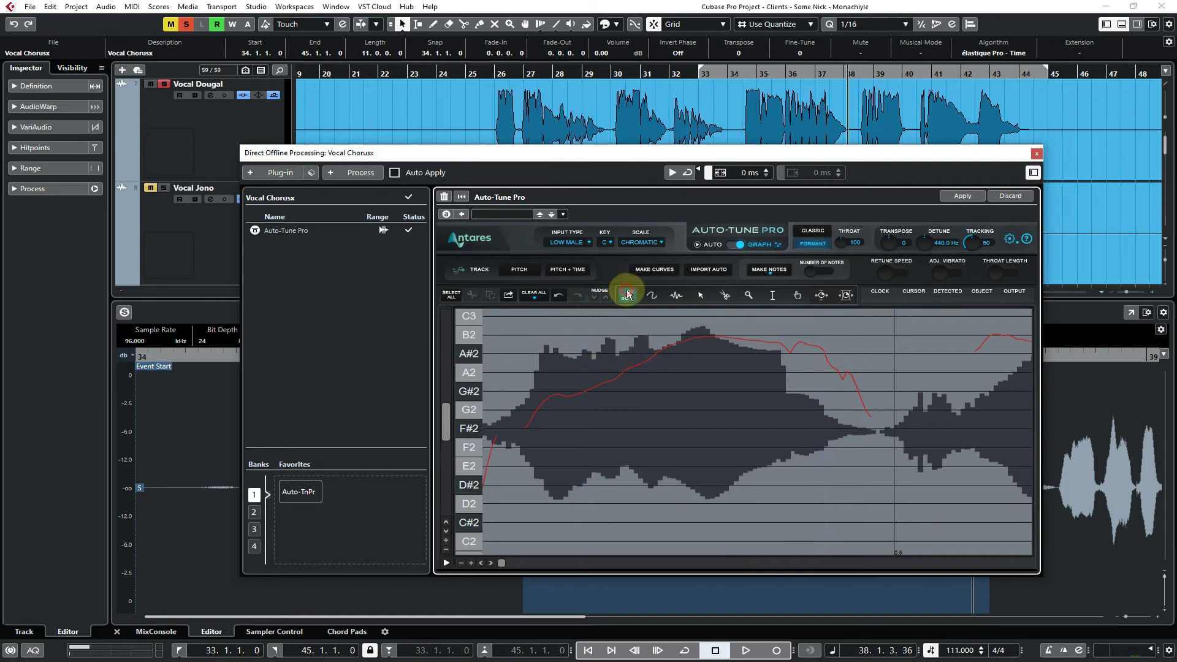
pyautogui.click(523, 430)
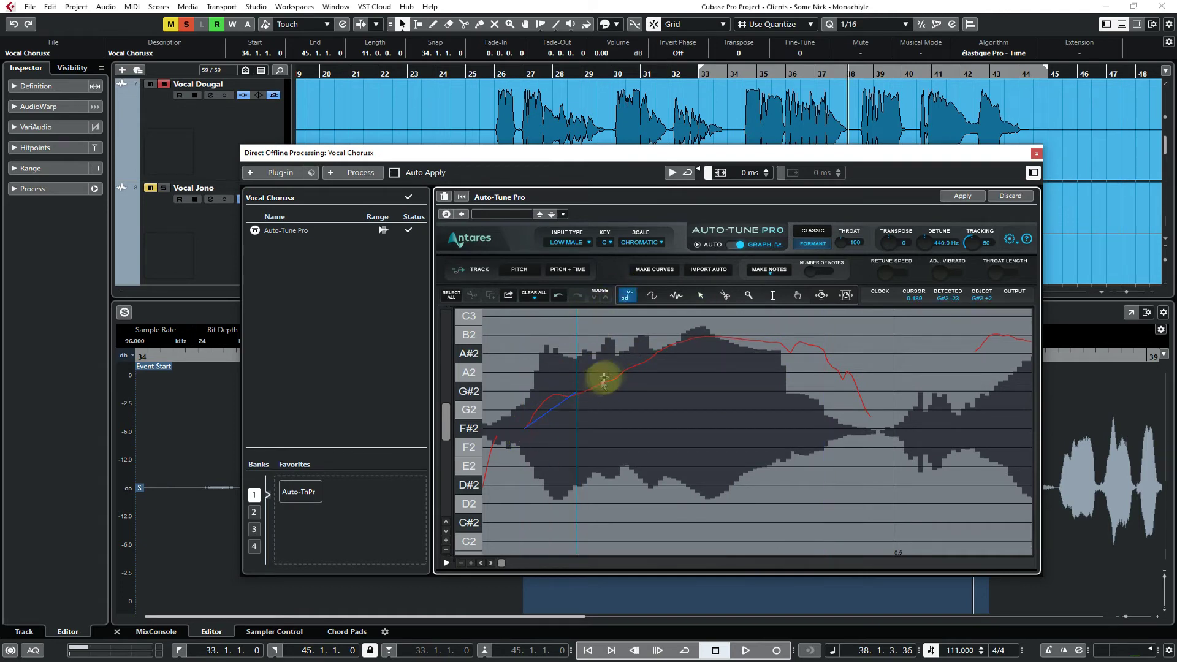
pyautogui.click(656, 340)
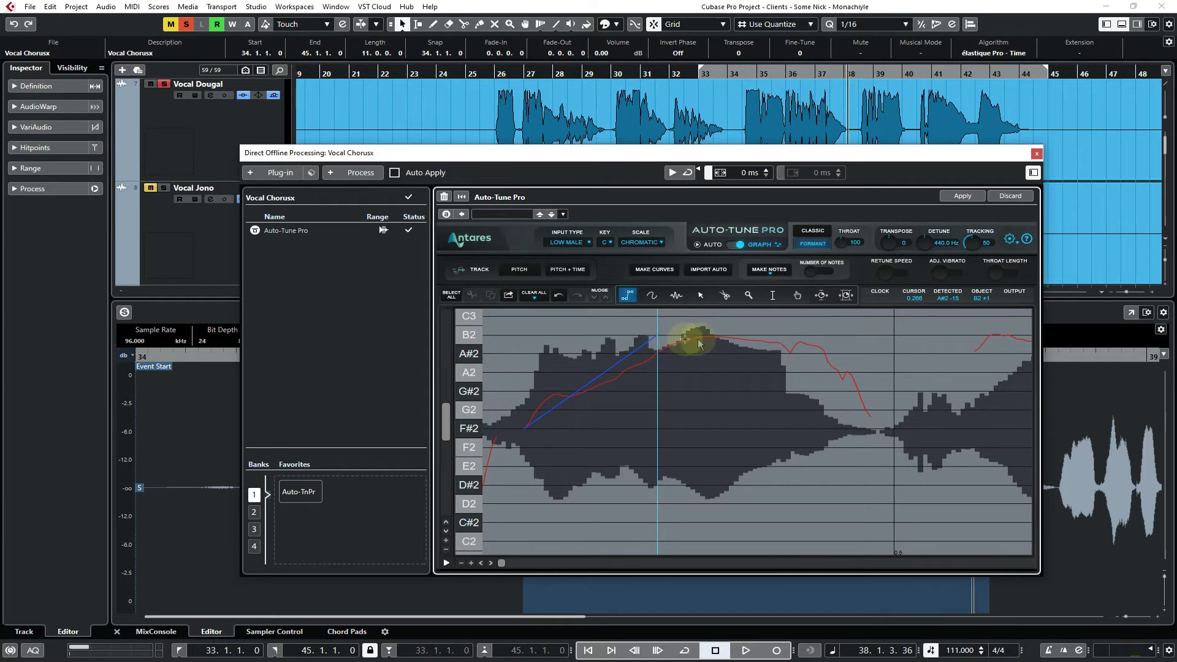
pyautogui.doubleClick(850, 340)
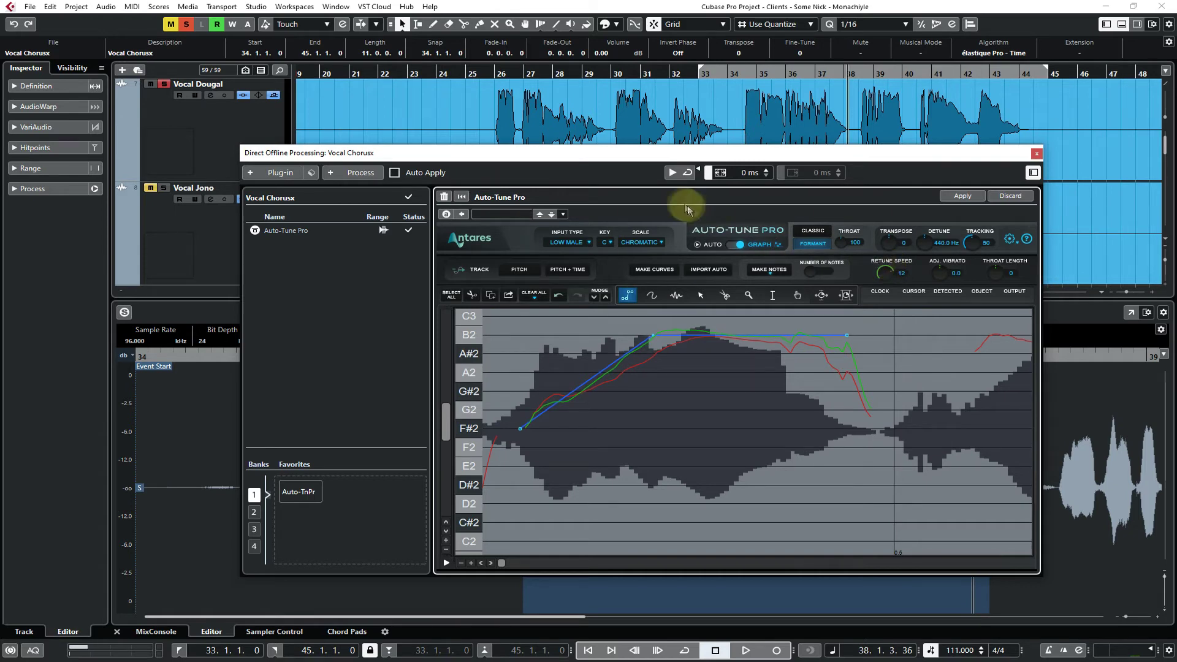
# Set the first note's retune speed to 10 and throat length to 8, auditioning the phrase between adjustments
pyautogui.click(671, 173)
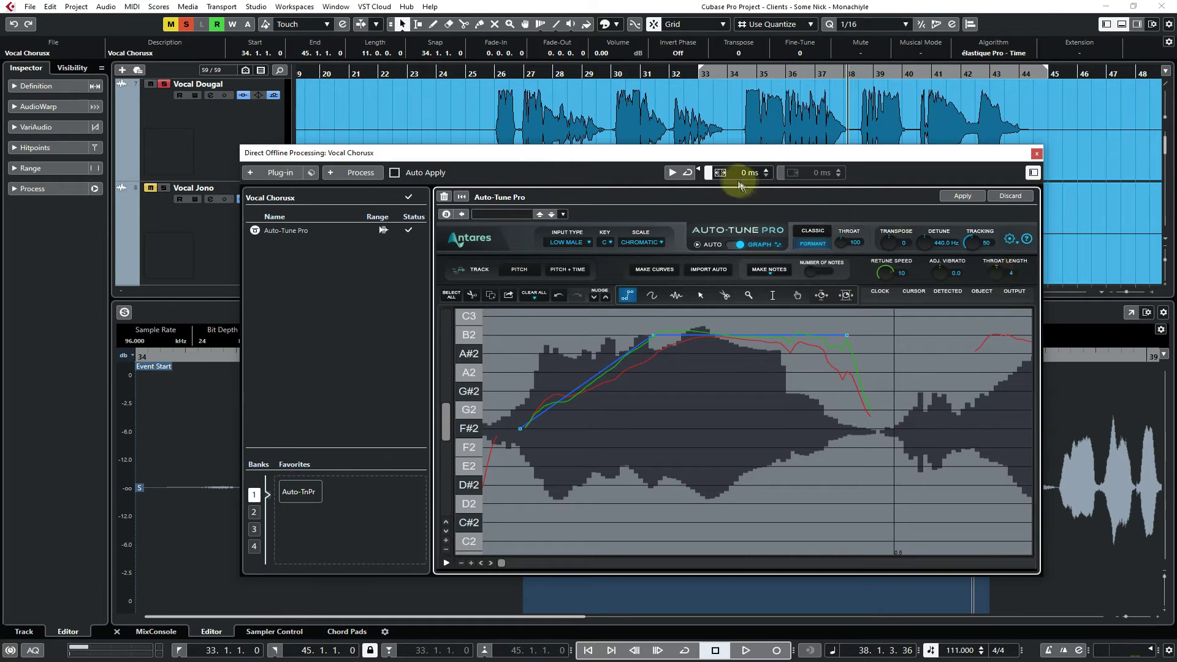
pyautogui.click(669, 174)
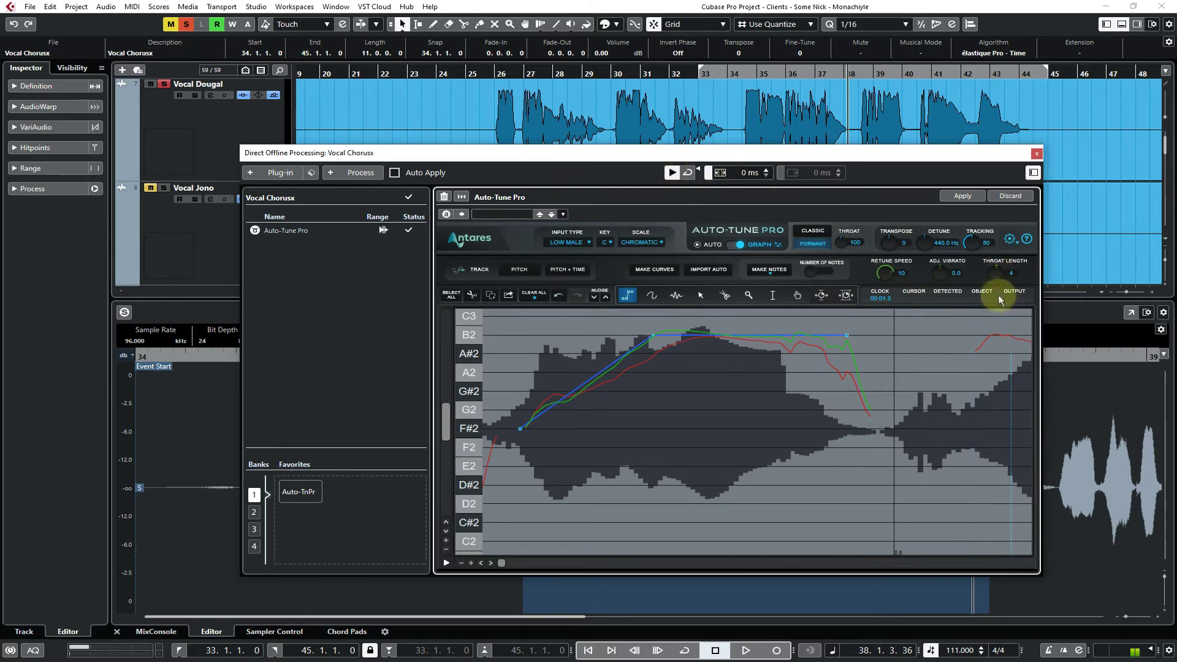
pyautogui.moveTo(999, 289); pyautogui.dragTo(989, 279)
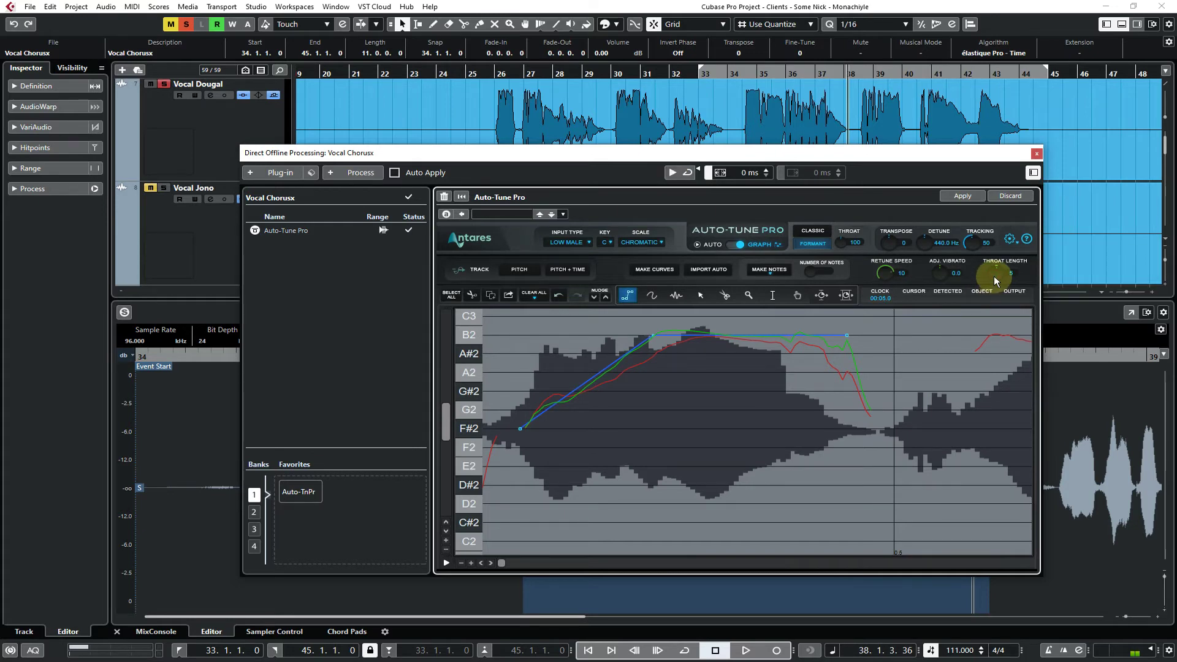
pyautogui.click(673, 173)
pyautogui.click(669, 173)
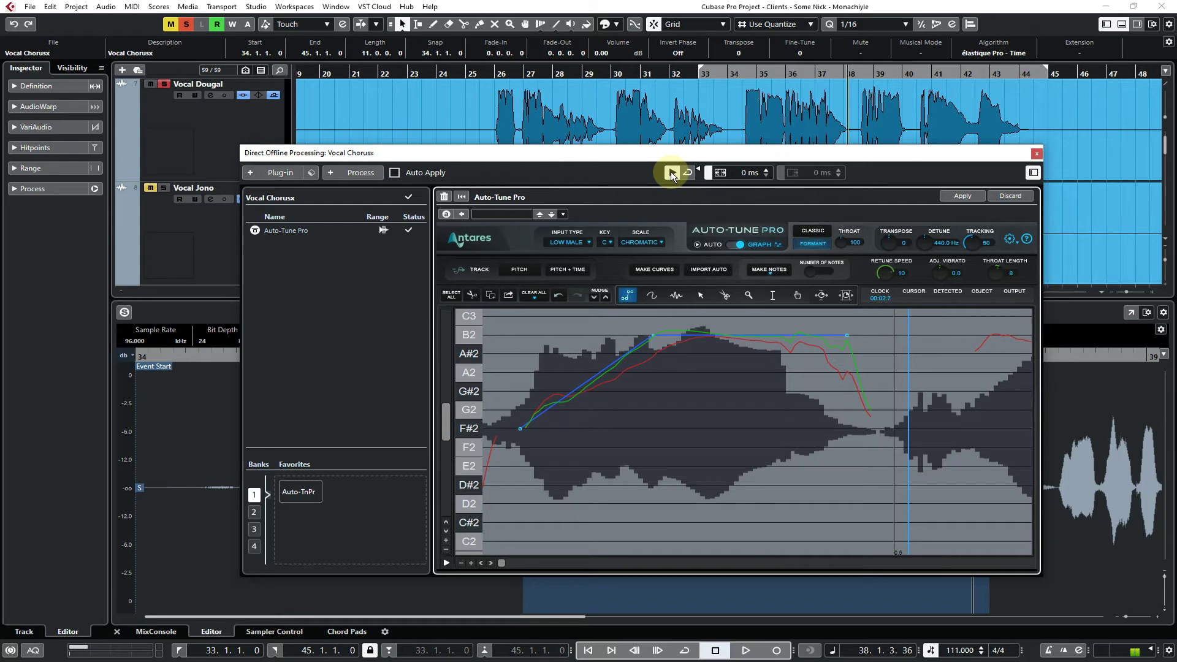
pyautogui.press('space')
pyautogui.click(887, 277)
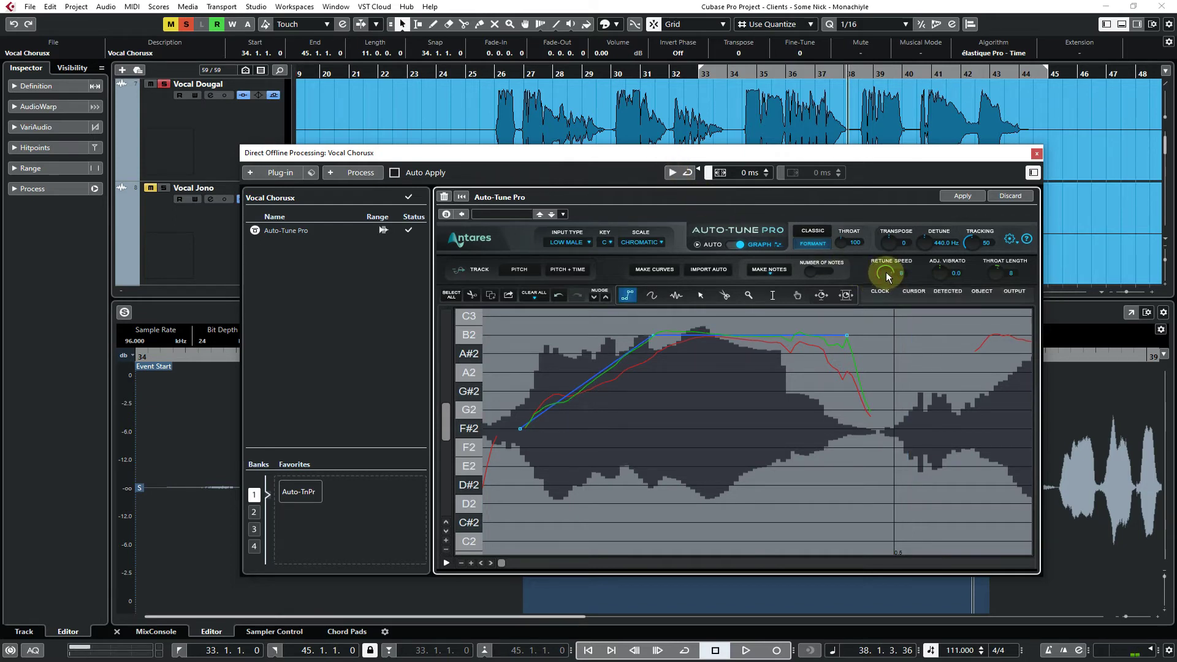
pyautogui.click(671, 174)
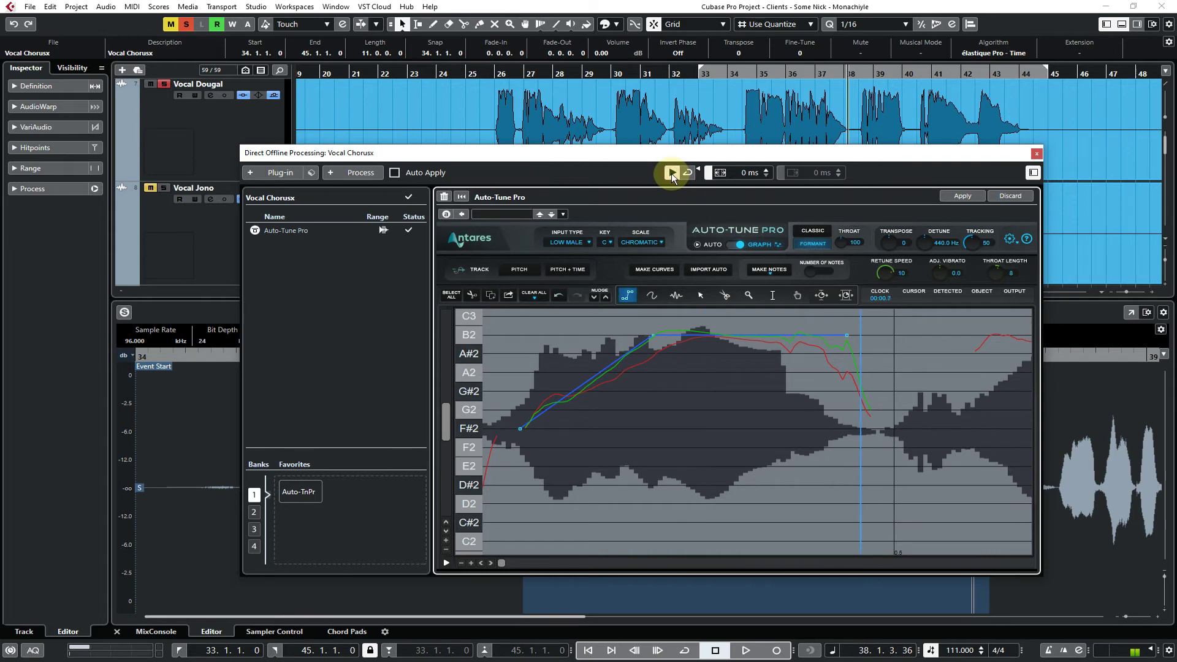
# Draw a flat correction line on B2 across the second note's sustained part and audition the phrase
pyautogui.click(797, 295)
pyautogui.moveTo(953, 399); pyautogui.dragTo(588, 411)
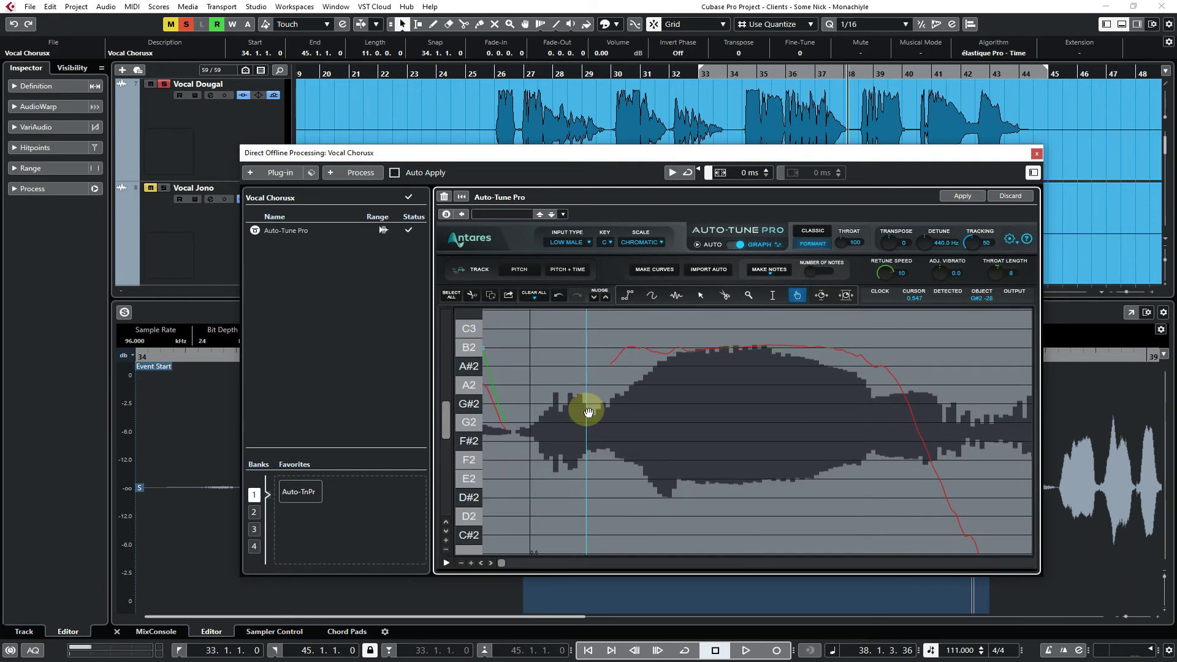
pyautogui.click(627, 295)
pyautogui.moveTo(629, 349); pyautogui.dragTo(880, 348)
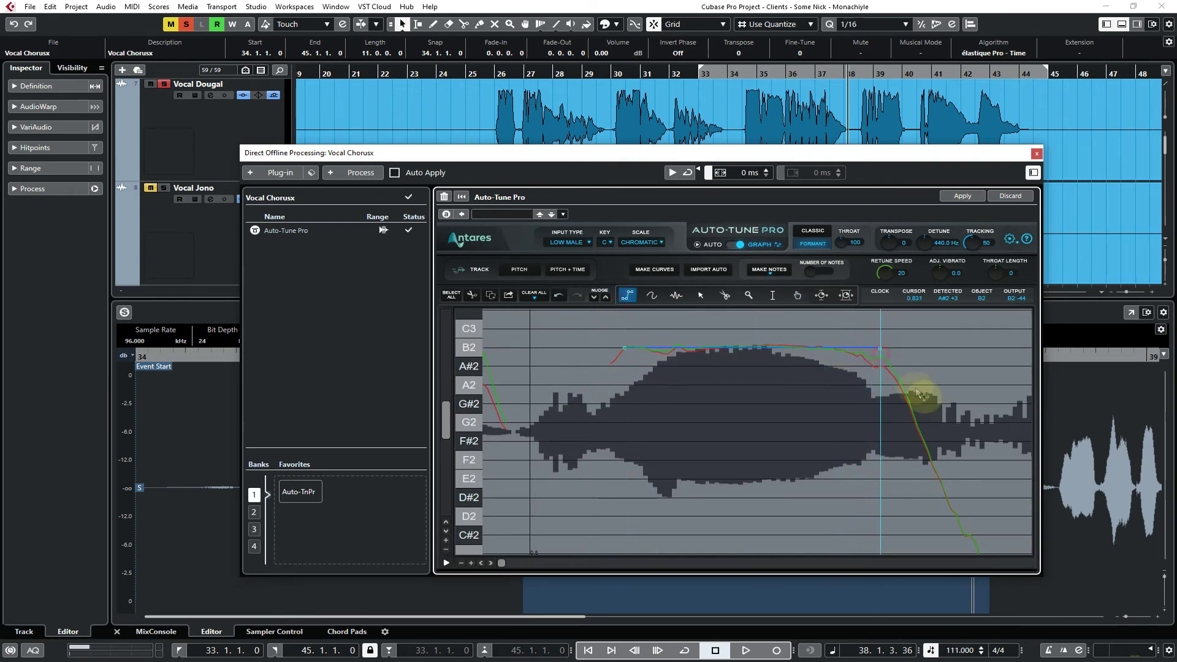
pyautogui.click(673, 174)
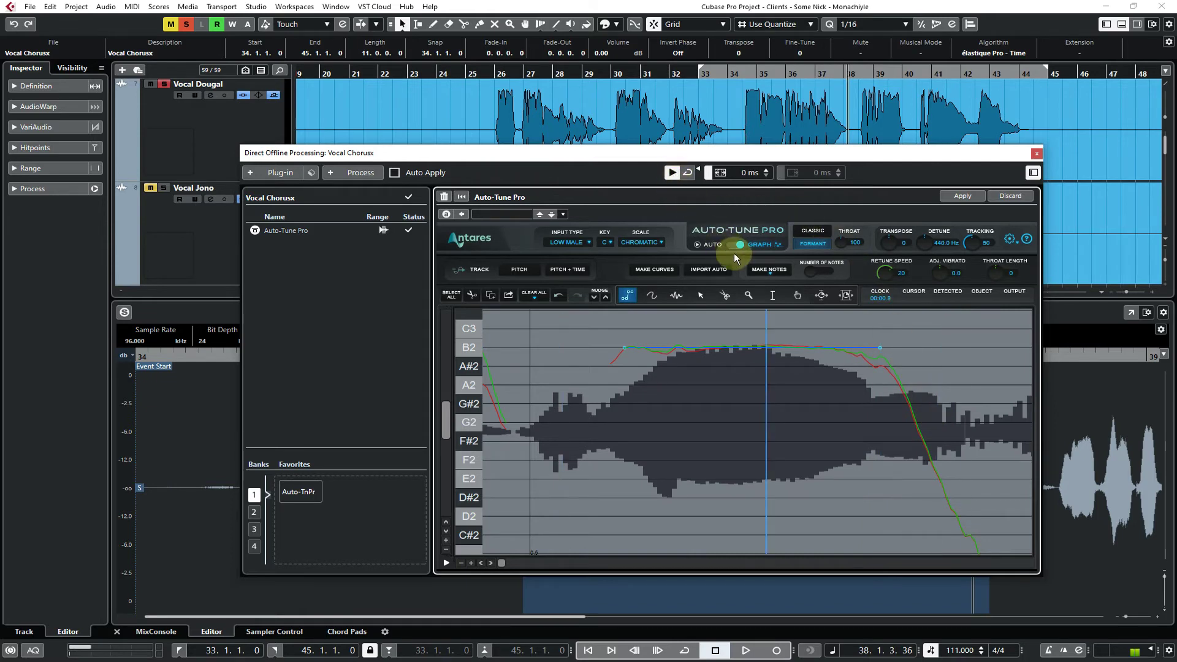
pyautogui.click(701, 295)
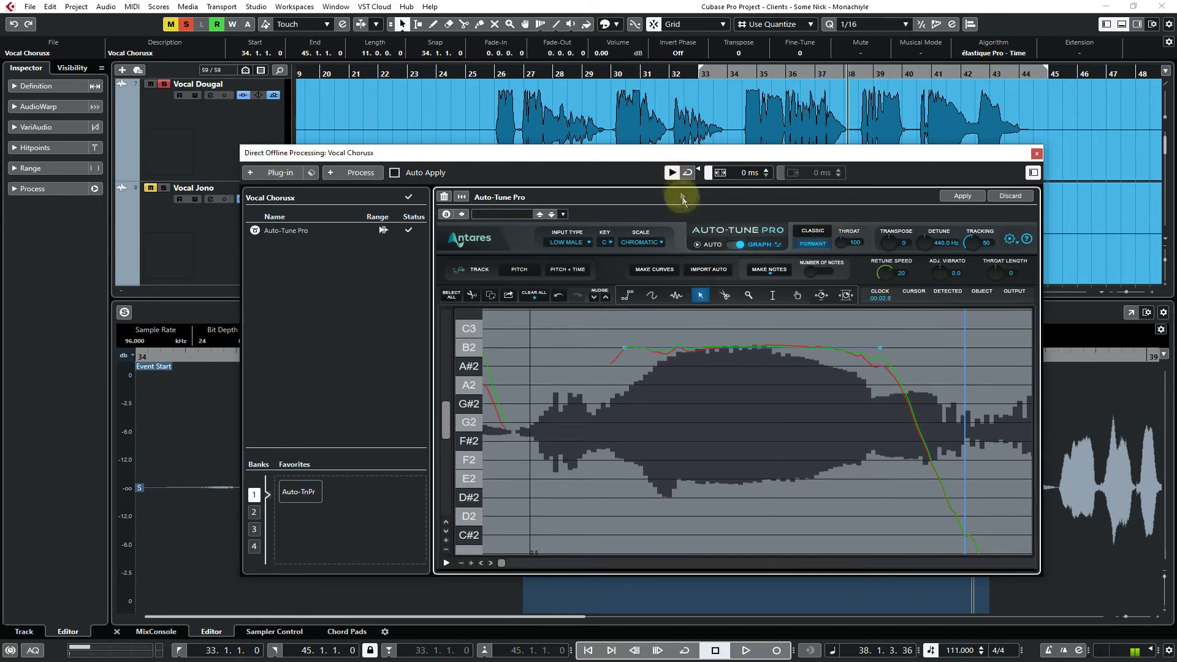
# Preview the vocal, then set the throat length of the first B2 correction line to 7 and preview again
pyautogui.click(673, 173)
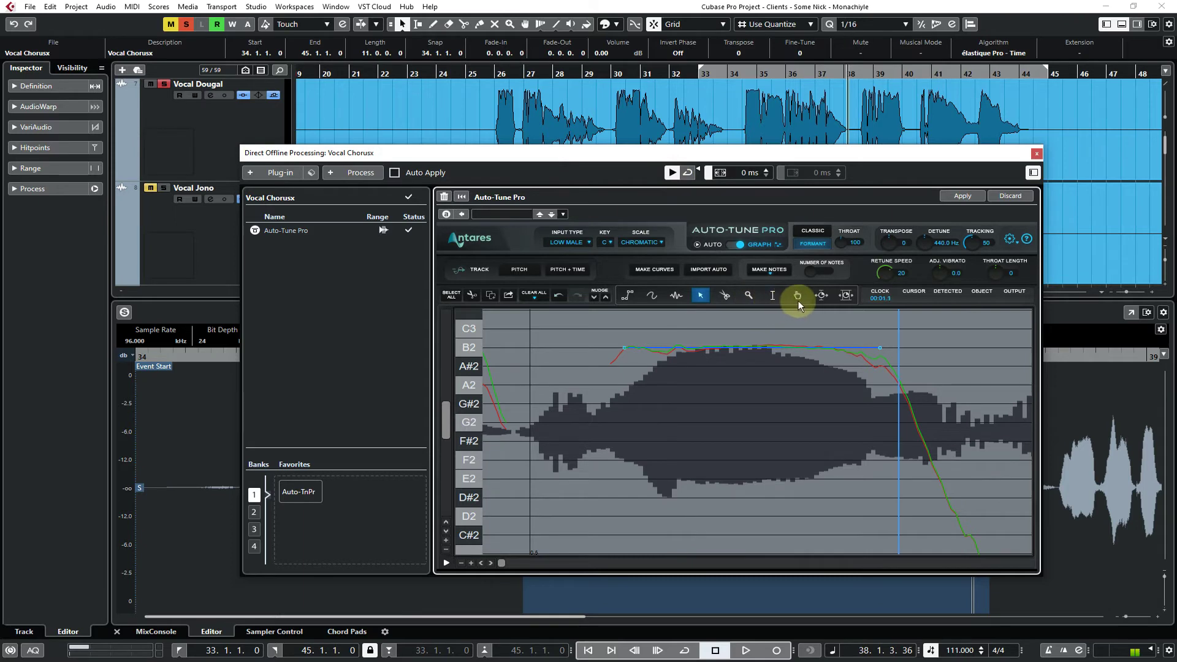
pyautogui.click(748, 295)
pyautogui.doubleClick(748, 295)
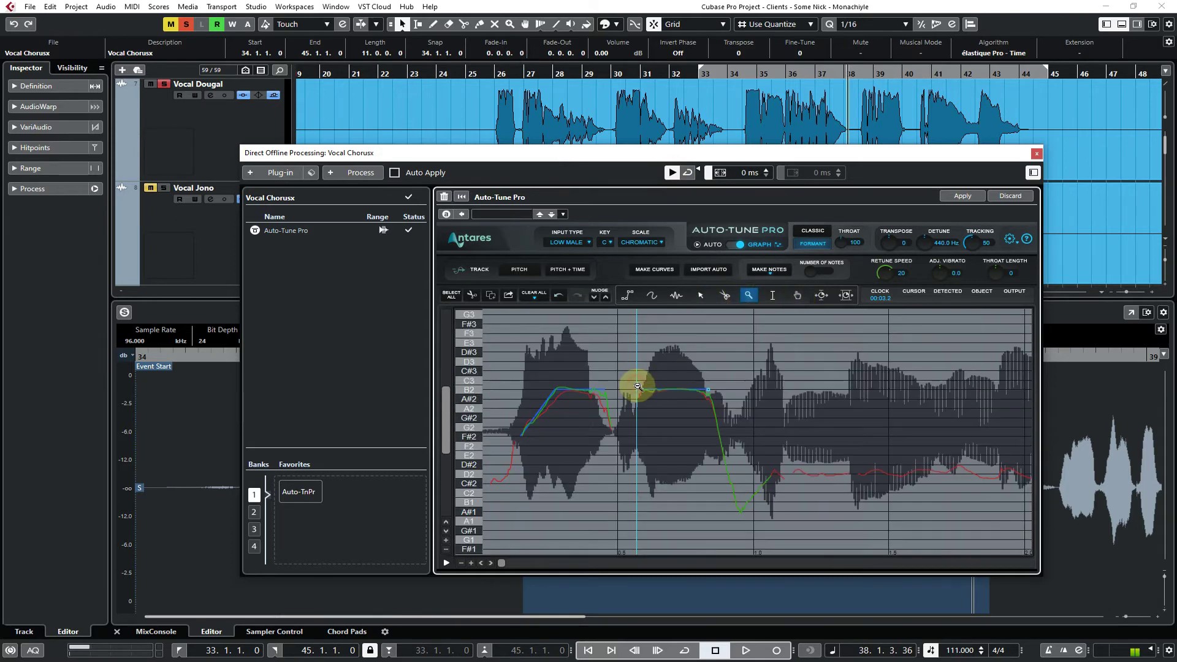
pyautogui.click(700, 297)
pyautogui.moveTo(502, 390); pyautogui.dragTo(619, 435)
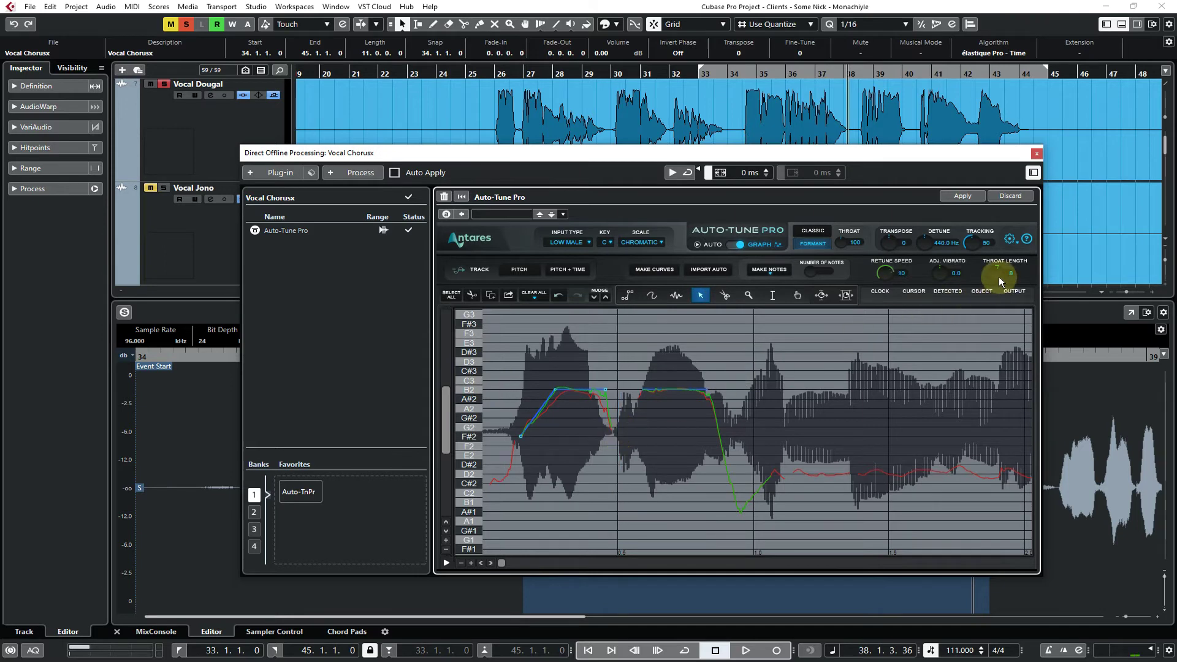
pyautogui.click(672, 173)
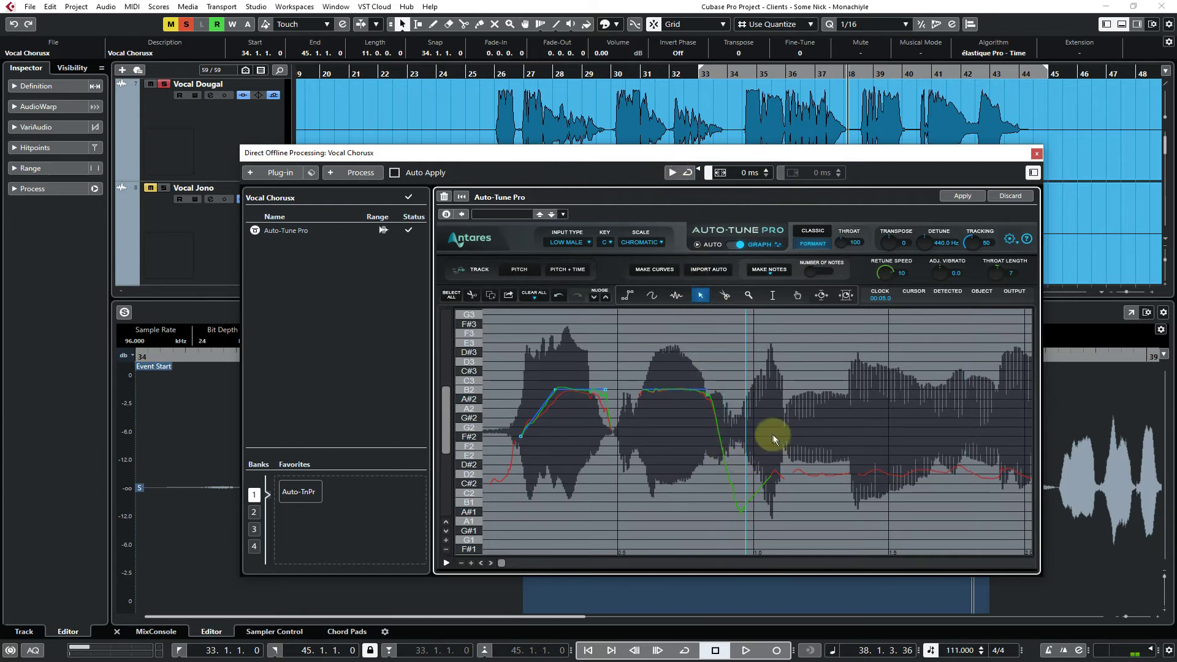
# Draw a correction line over the green dip, flat at B1 from about 0.94 s, rising to D2 and ending near 1.11 s
pyautogui.click(627, 294)
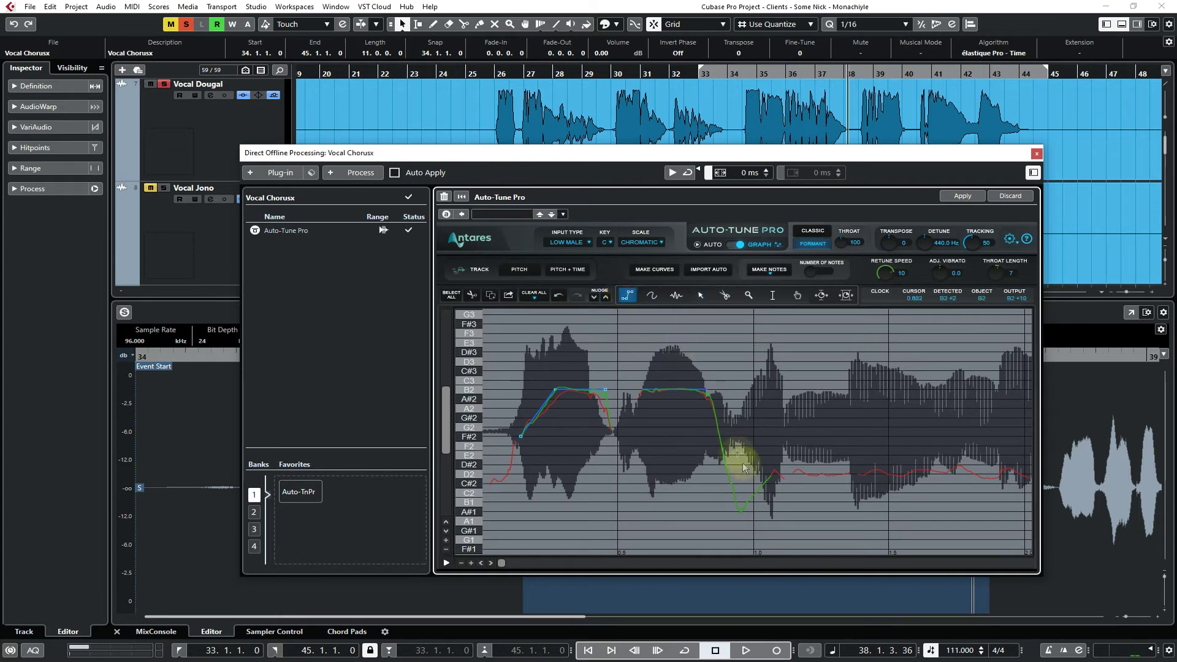
pyautogui.click(748, 296)
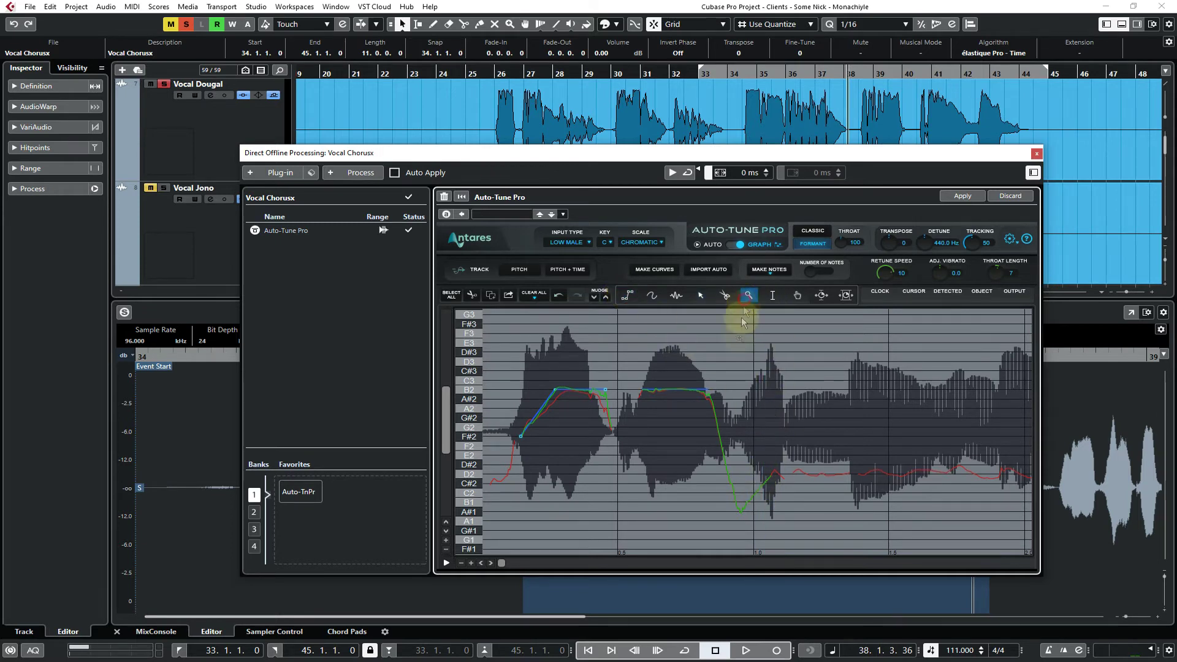
pyautogui.moveTo(716, 454); pyautogui.dragTo(906, 507)
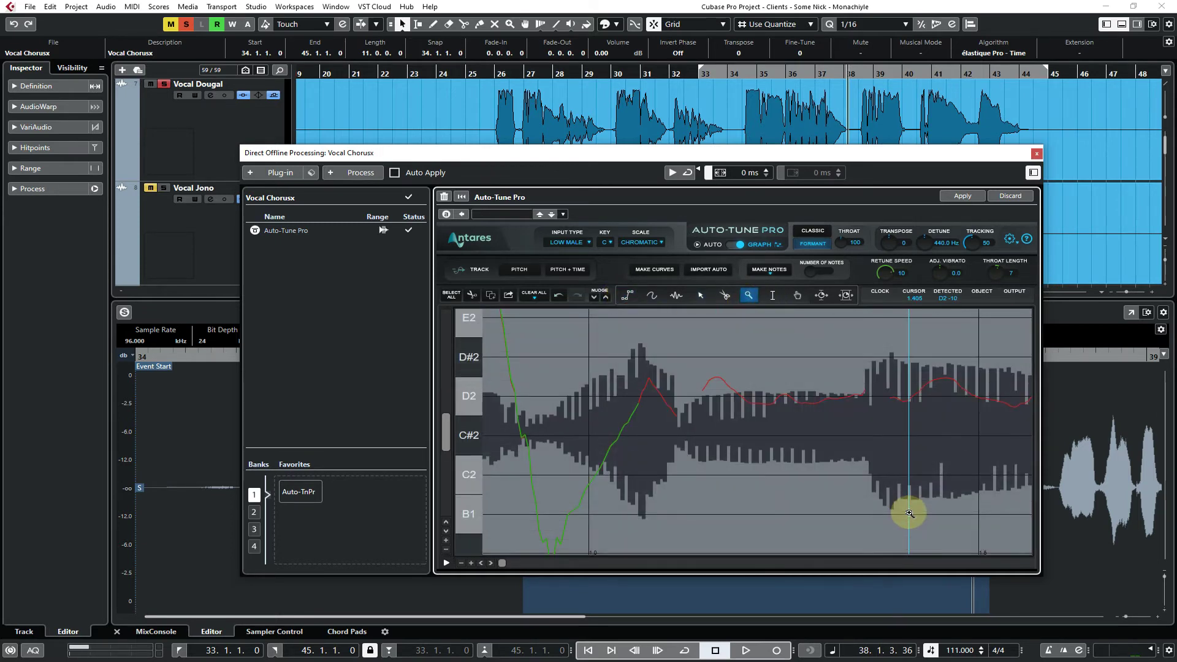
pyautogui.click(626, 296)
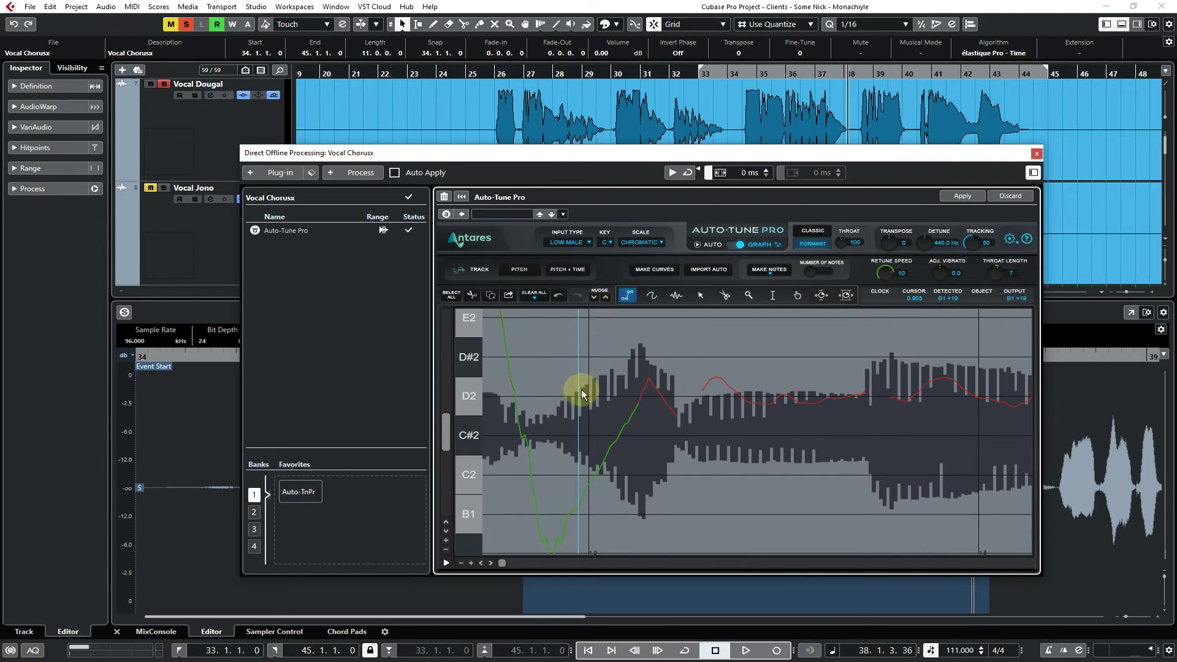
pyautogui.click(539, 515)
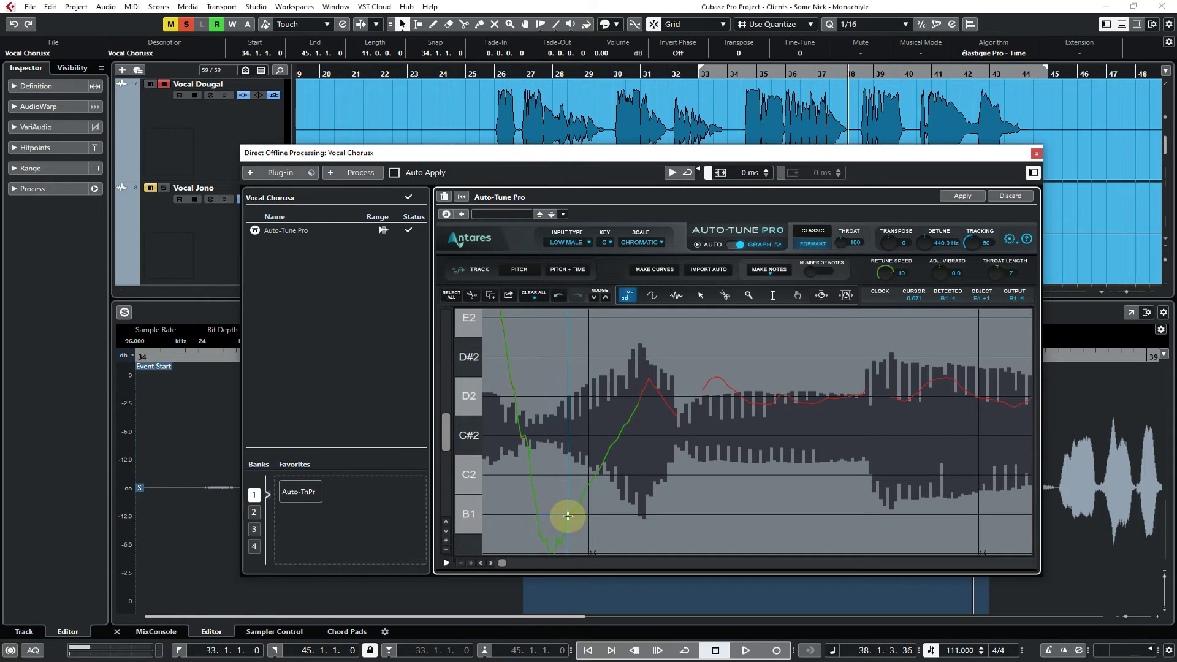
pyautogui.click(568, 515)
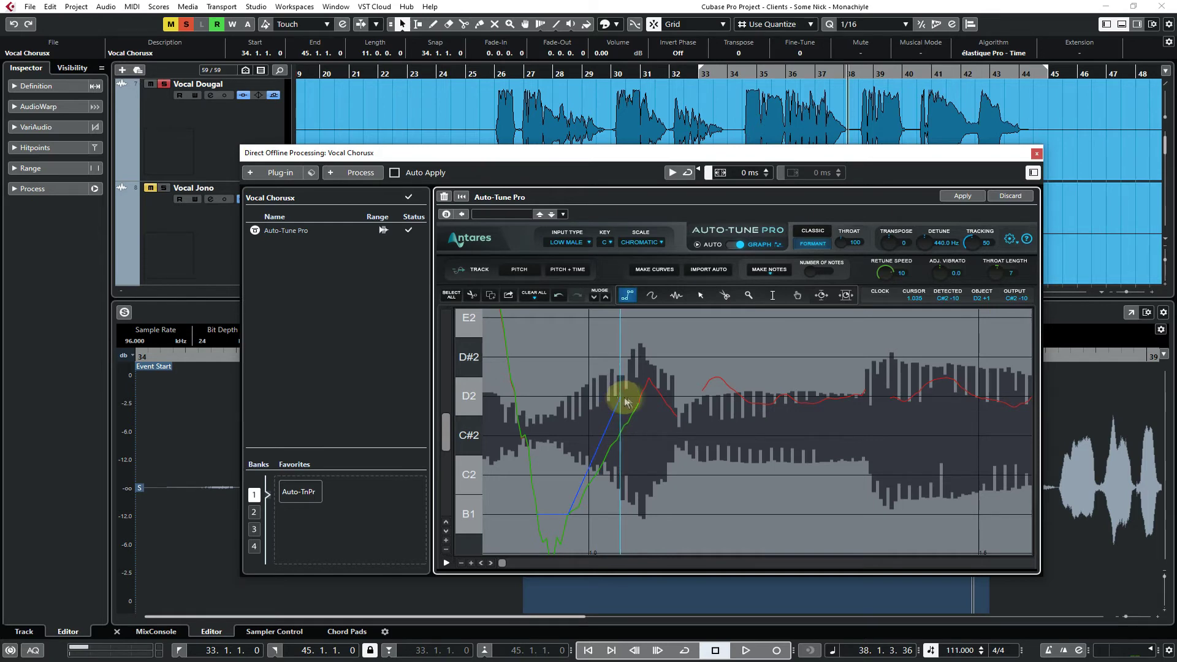
pyautogui.click(622, 397)
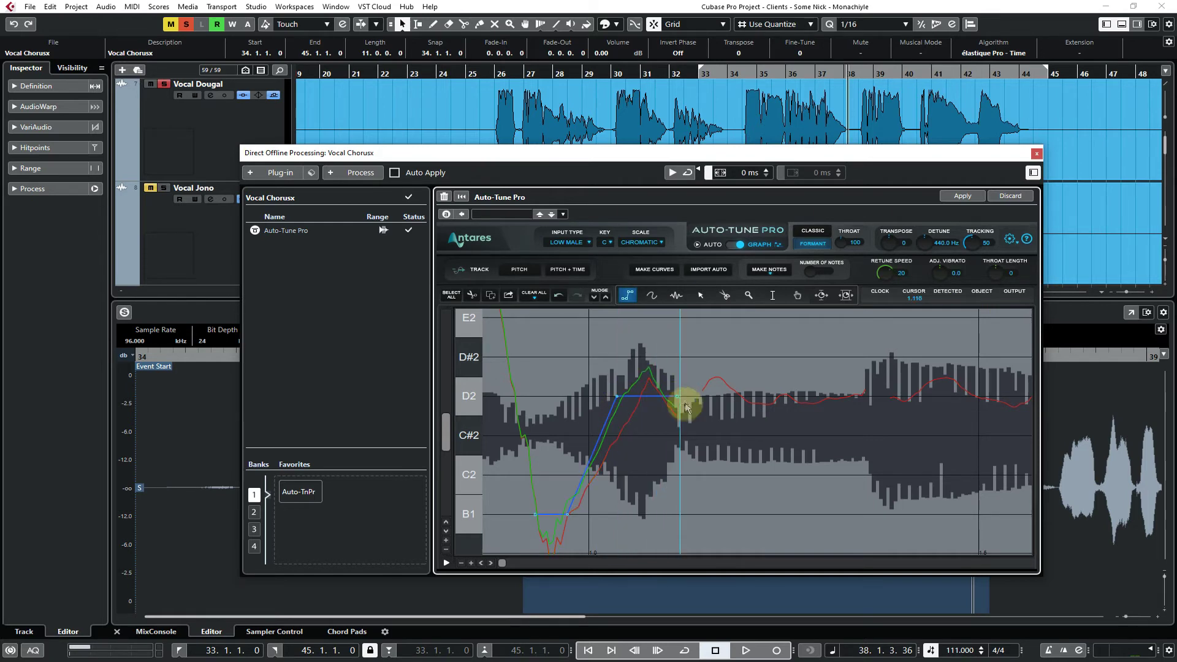
pyautogui.doubleClick(685, 406)
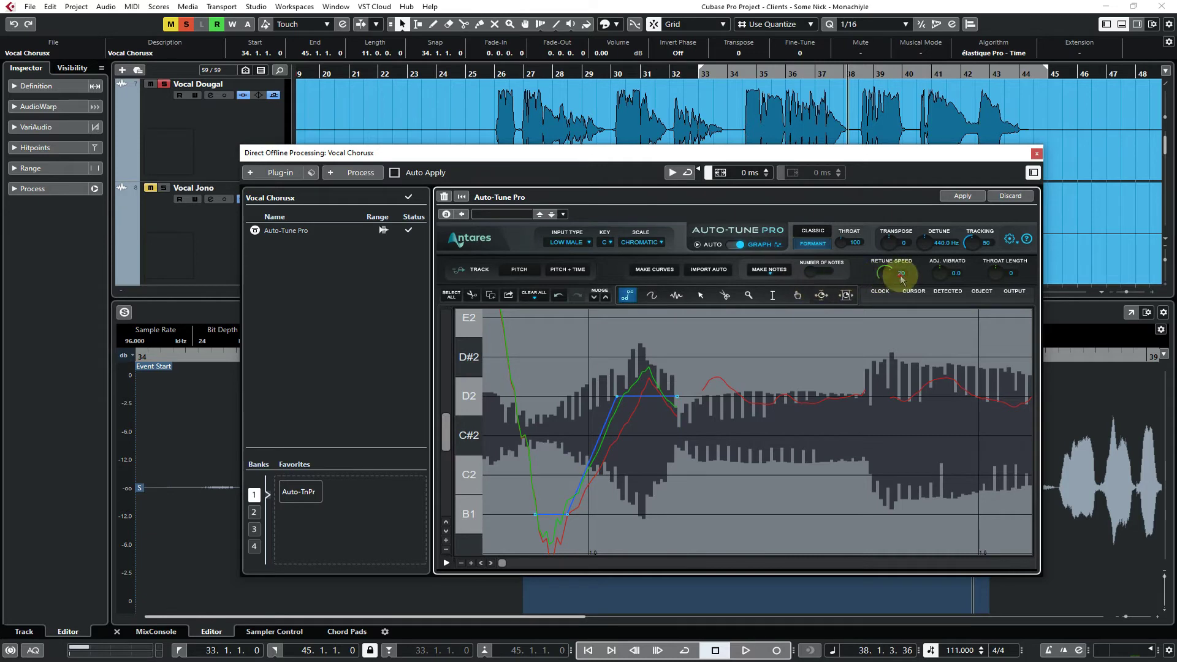
# Set the new B1-to-D2 line's retune speed to 5 and preview the vocal
pyautogui.write('5')
pyautogui.press('Return')
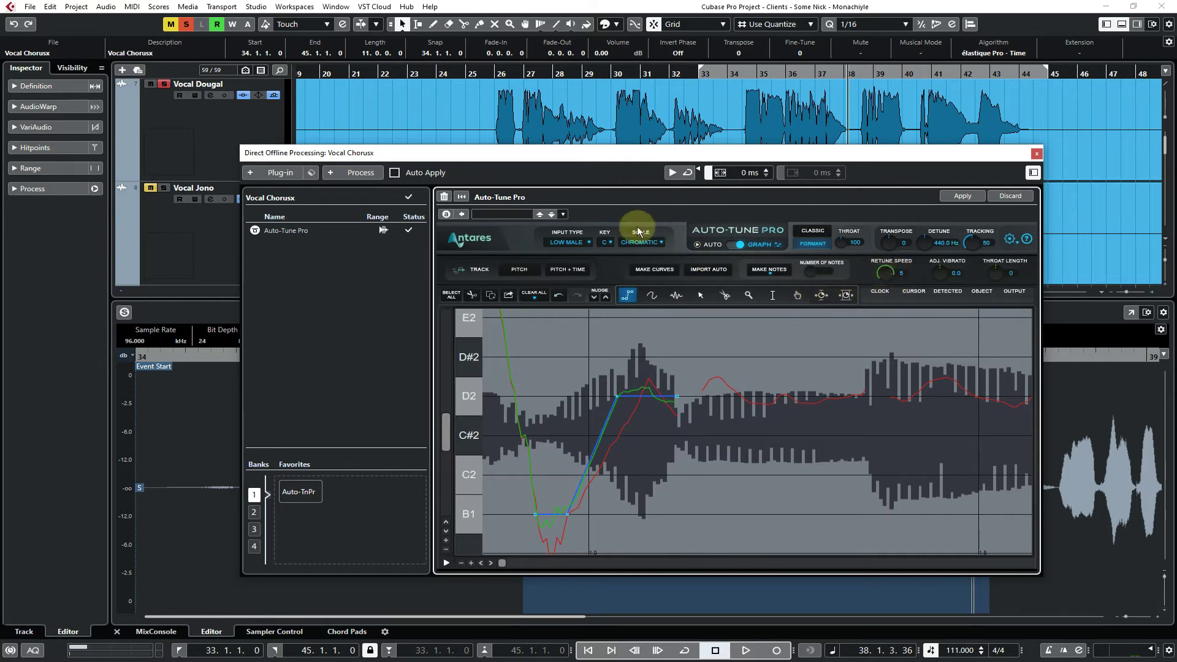
pyautogui.click(678, 172)
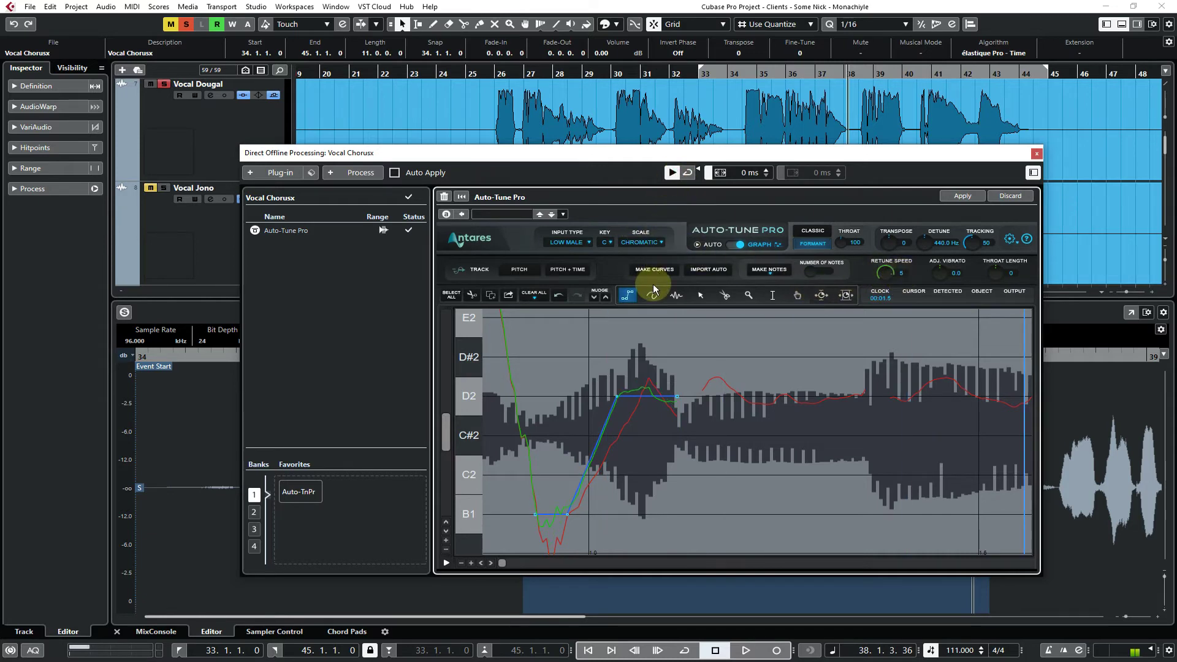
pyautogui.click(671, 173)
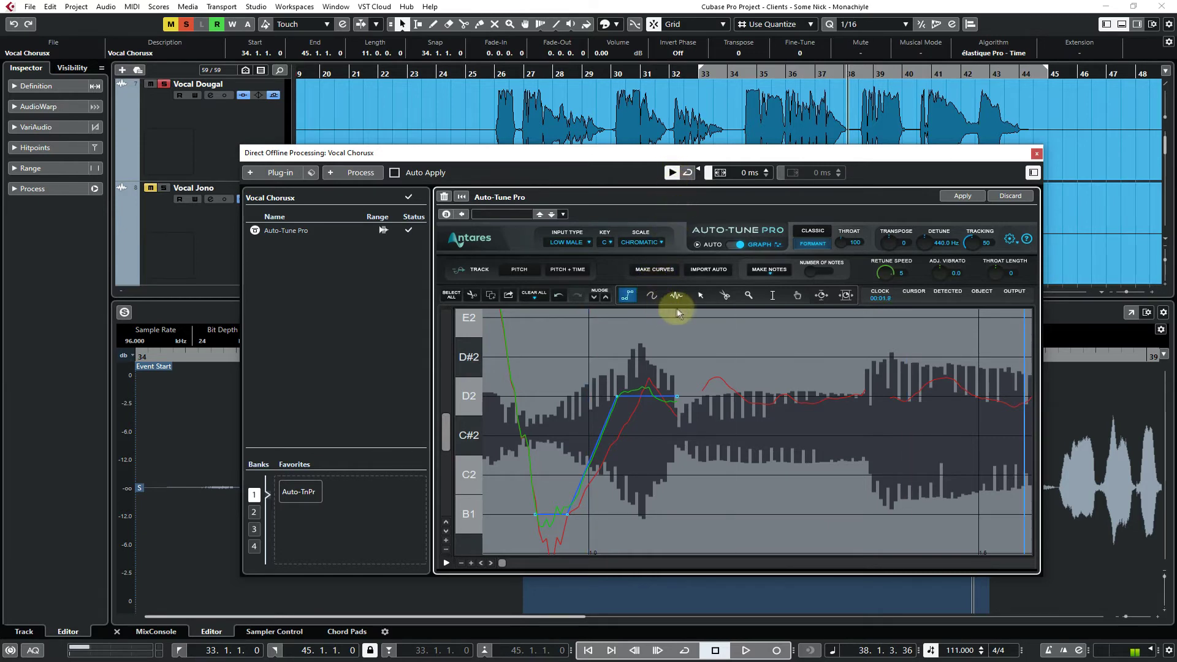
pyautogui.click(671, 172)
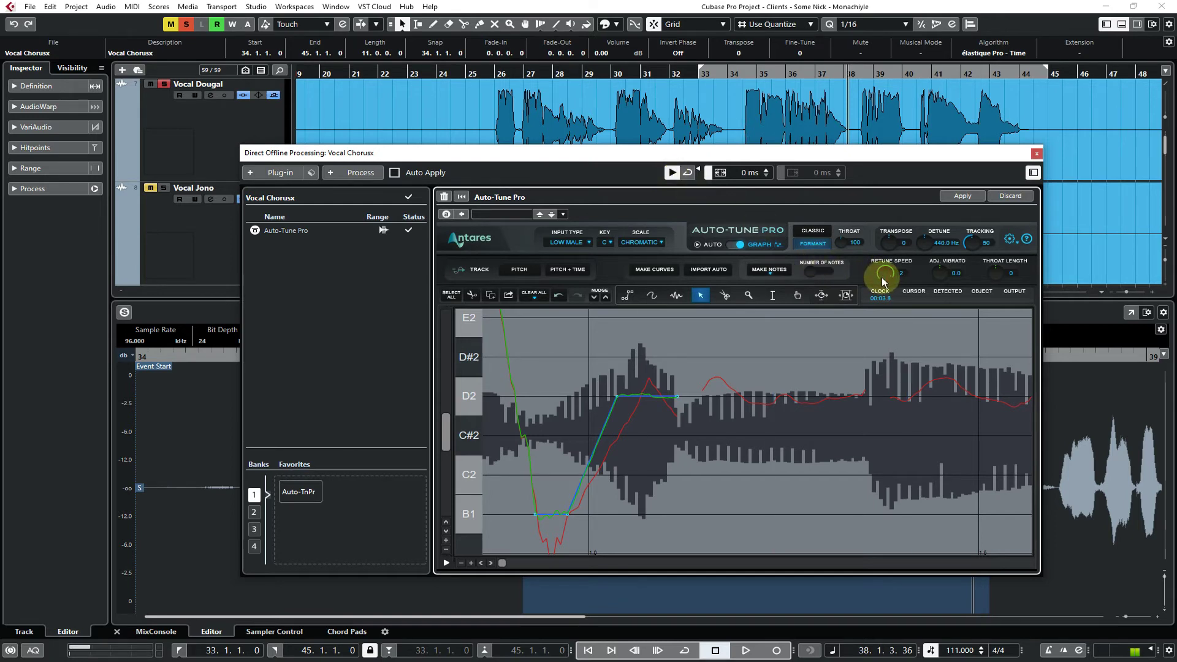
# Set the B1-to-D2 line's retune speed to 3 and throat length to 1, previewing the result
pyautogui.scroll(1, 883, 280)
pyautogui.click(673, 173)
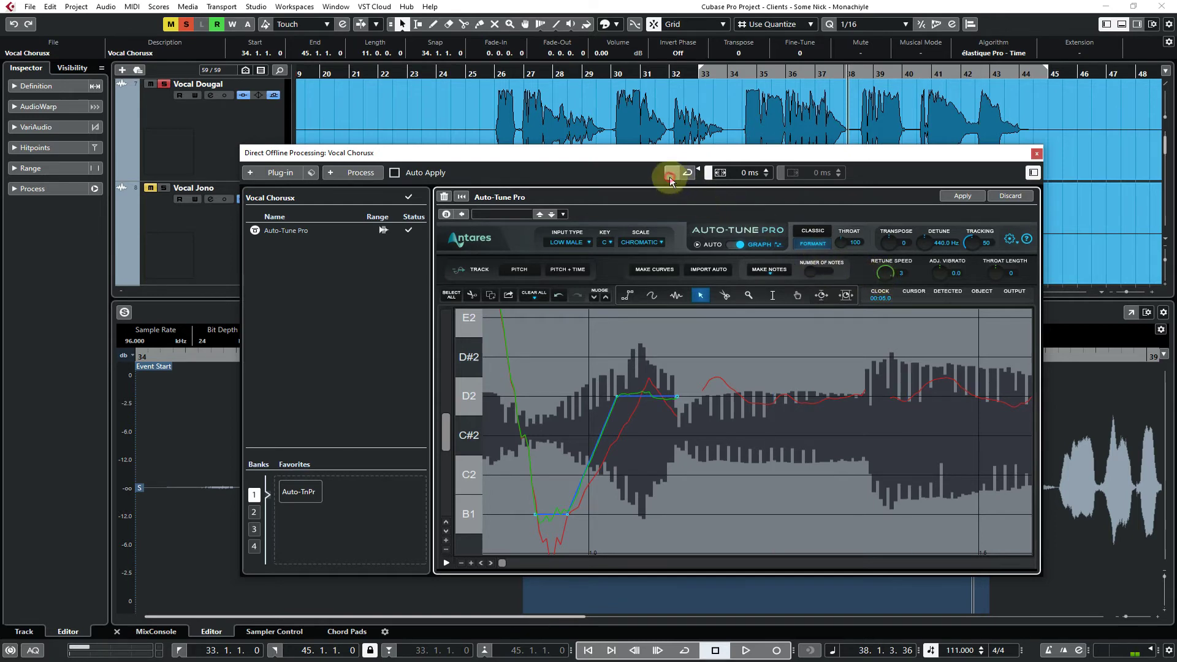
pyautogui.click(670, 172)
pyautogui.click(671, 173)
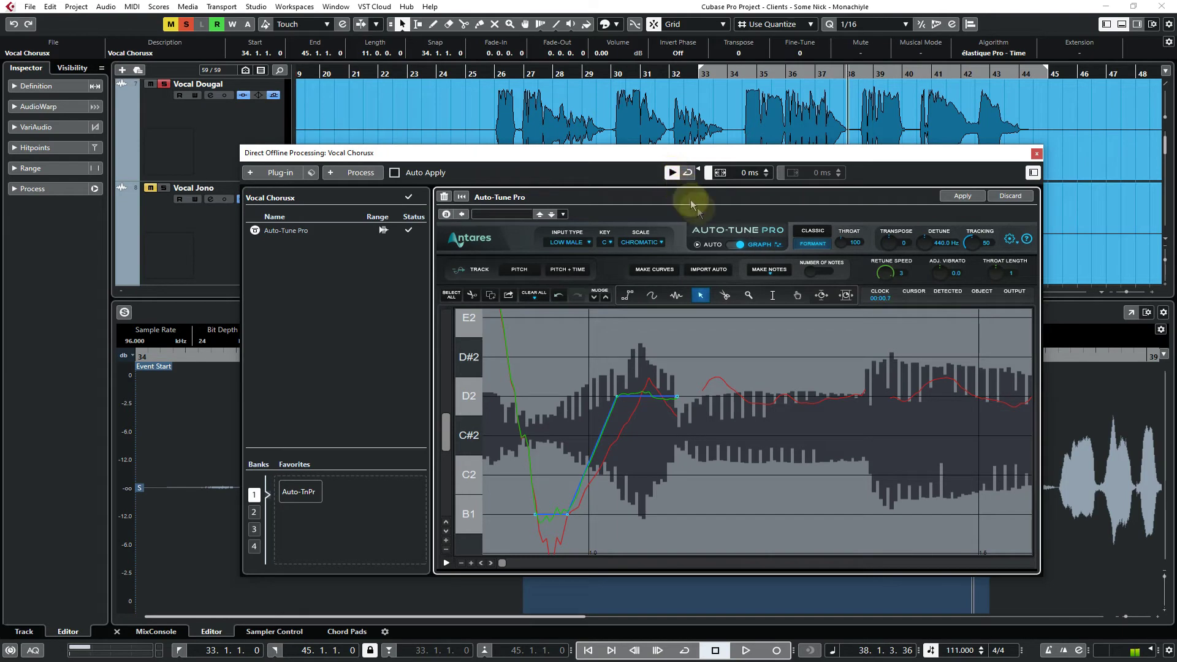
# Draw a flat D2 line from about 1.14 to 1.35 s, set its retune speed to 2 and preview the vocal
pyautogui.click(748, 295)
pyautogui.keyDown('alt'); pyautogui.click(764, 339); pyautogui.keyUp('alt')
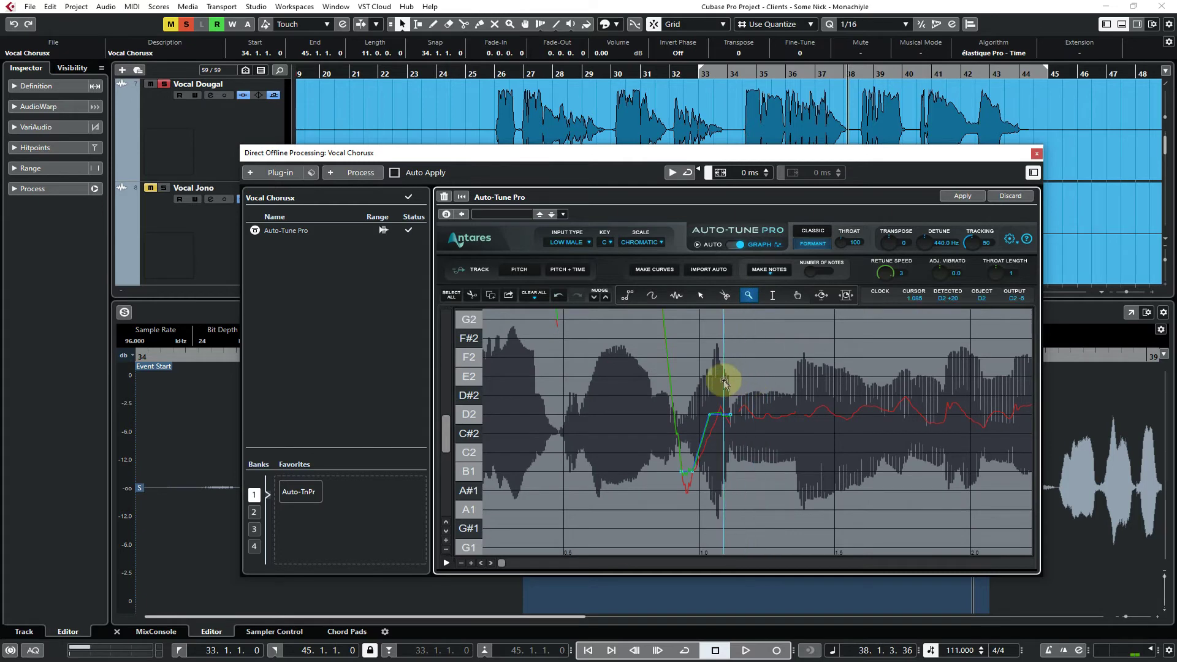
pyautogui.moveTo(725, 384); pyautogui.dragTo(1031, 461)
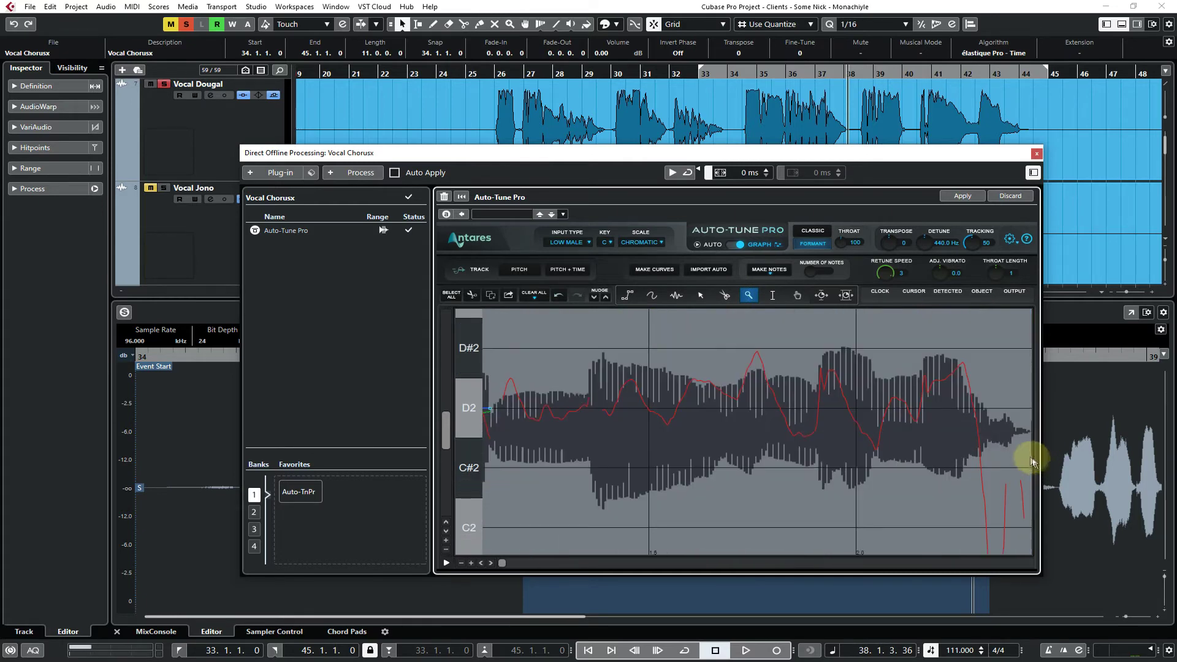
pyautogui.keyDown('ctrl'); pyautogui.click(777, 391); pyautogui.keyUp('ctrl')
pyautogui.moveTo(630, 372); pyautogui.dragTo(849, 469)
pyautogui.click(627, 295)
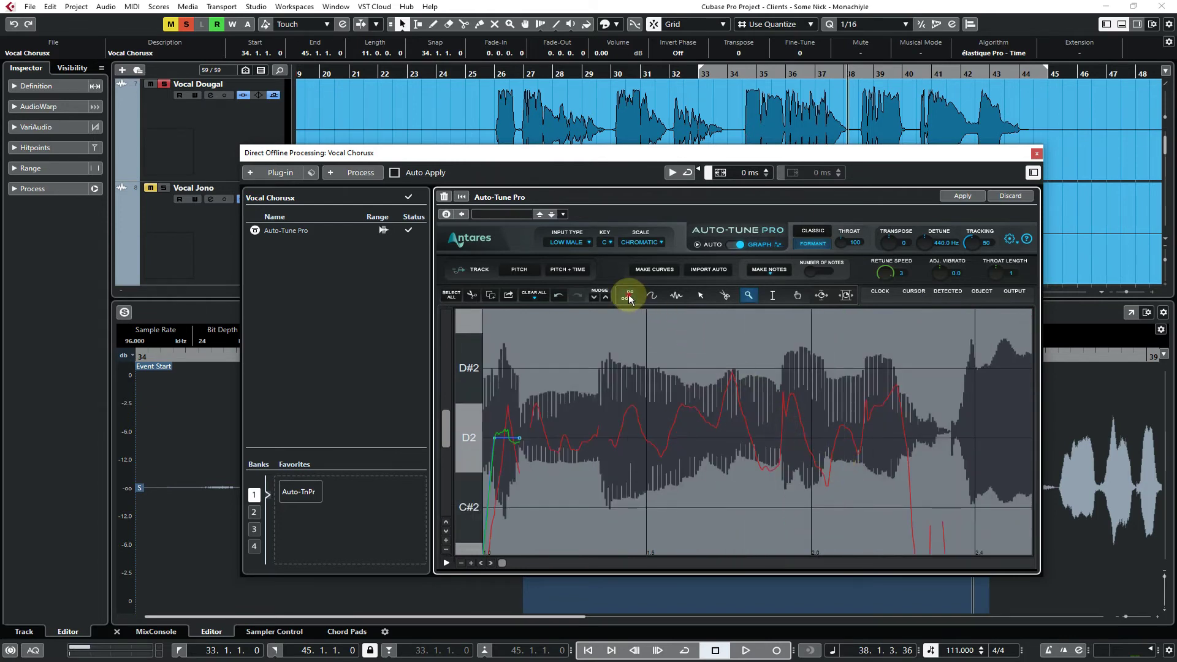
pyautogui.click(527, 437)
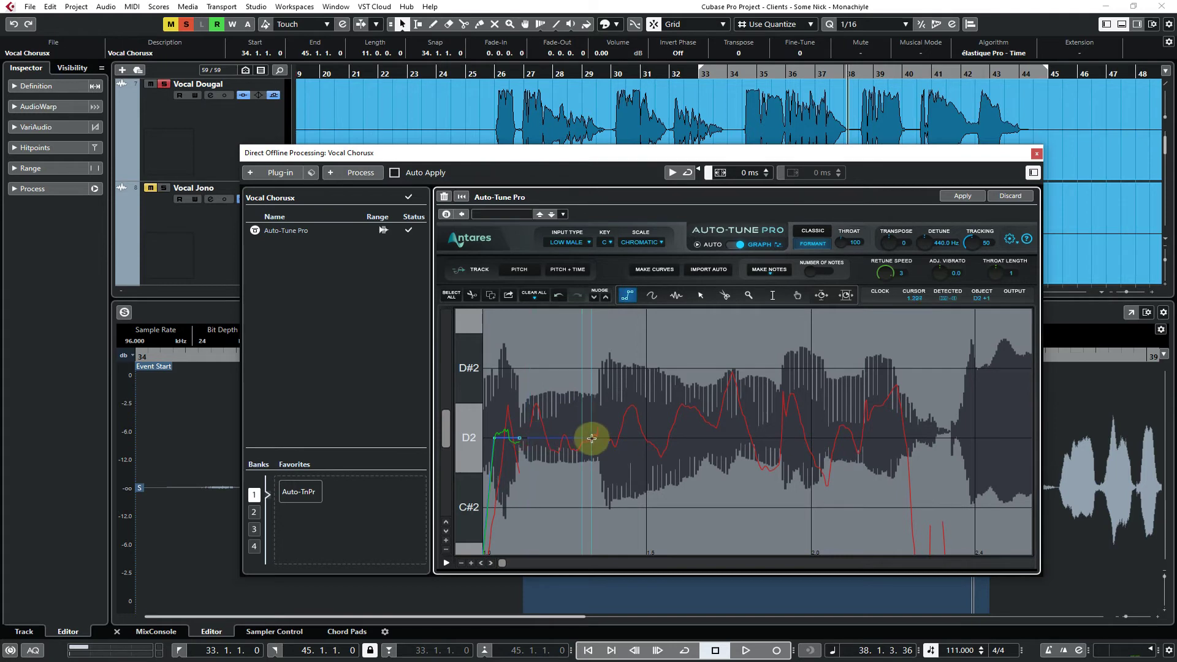
pyautogui.doubleClick(595, 437)
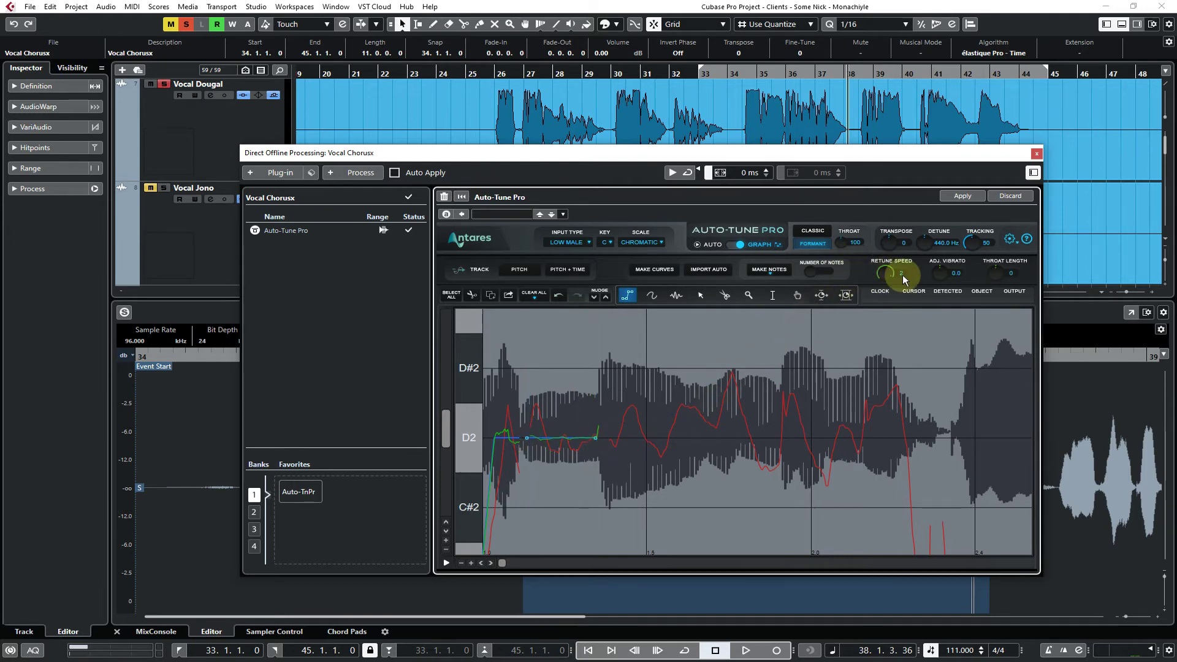
pyautogui.click(672, 173)
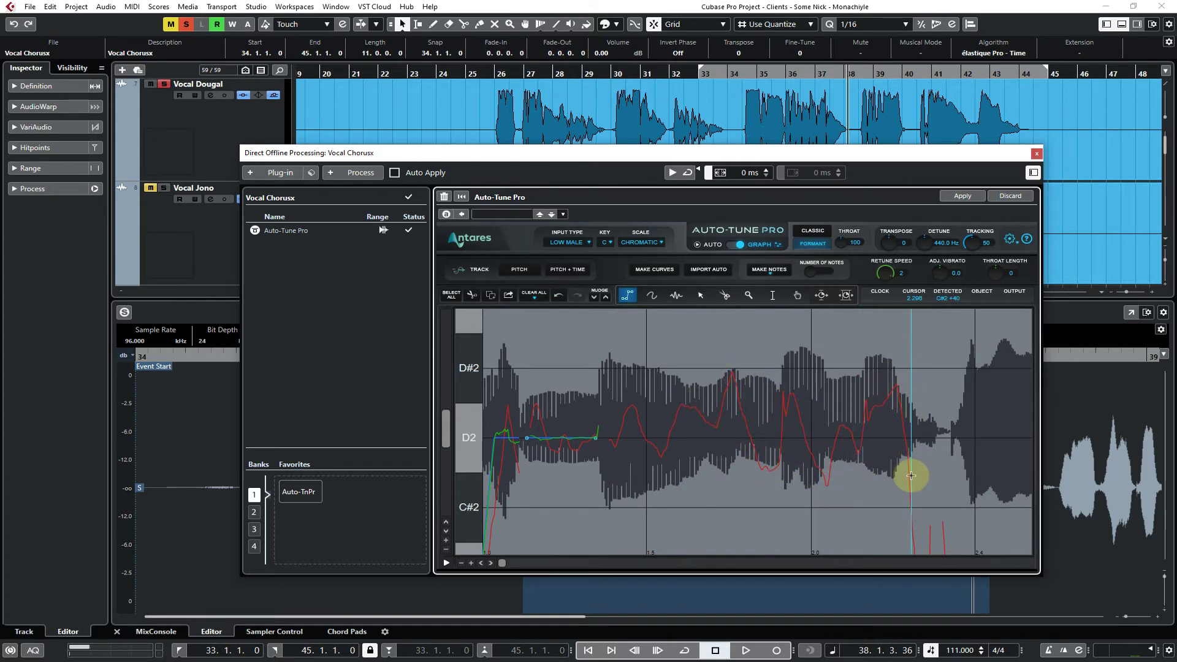
# Draw a correction line from about 1.39 s zigzagging between D2 and D#2 with six peaks, ending in a flat D2 tail at about 2.39 s
pyautogui.click(748, 295)
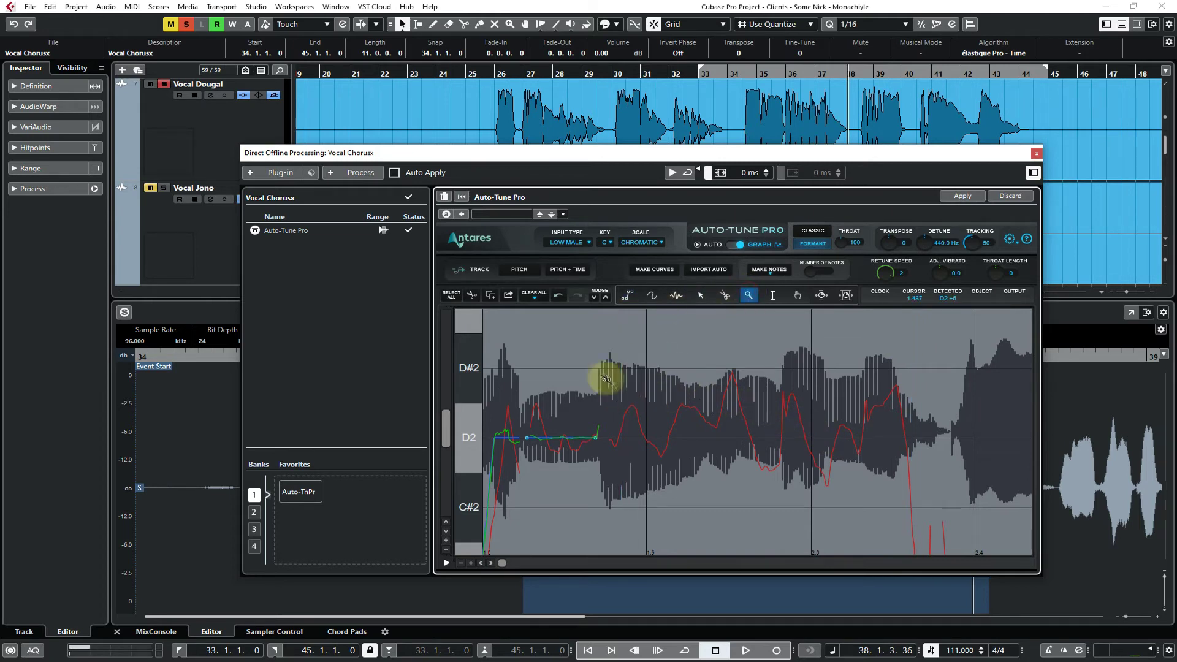
pyautogui.moveTo(587, 357); pyautogui.dragTo(947, 511)
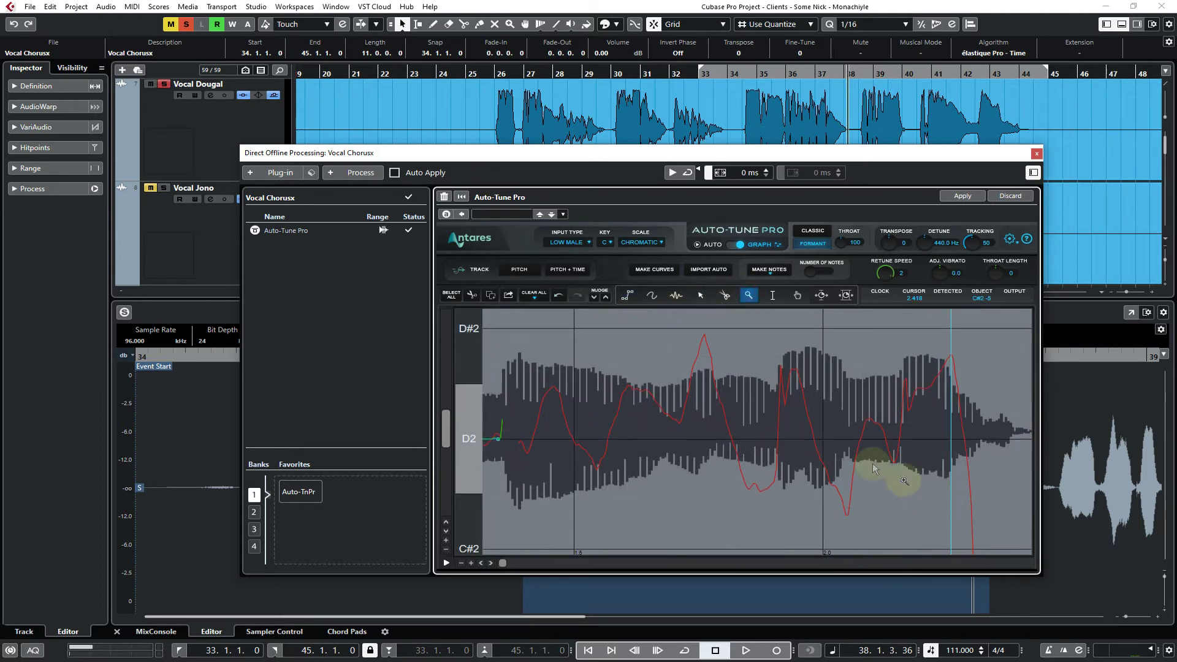
pyautogui.click(626, 296)
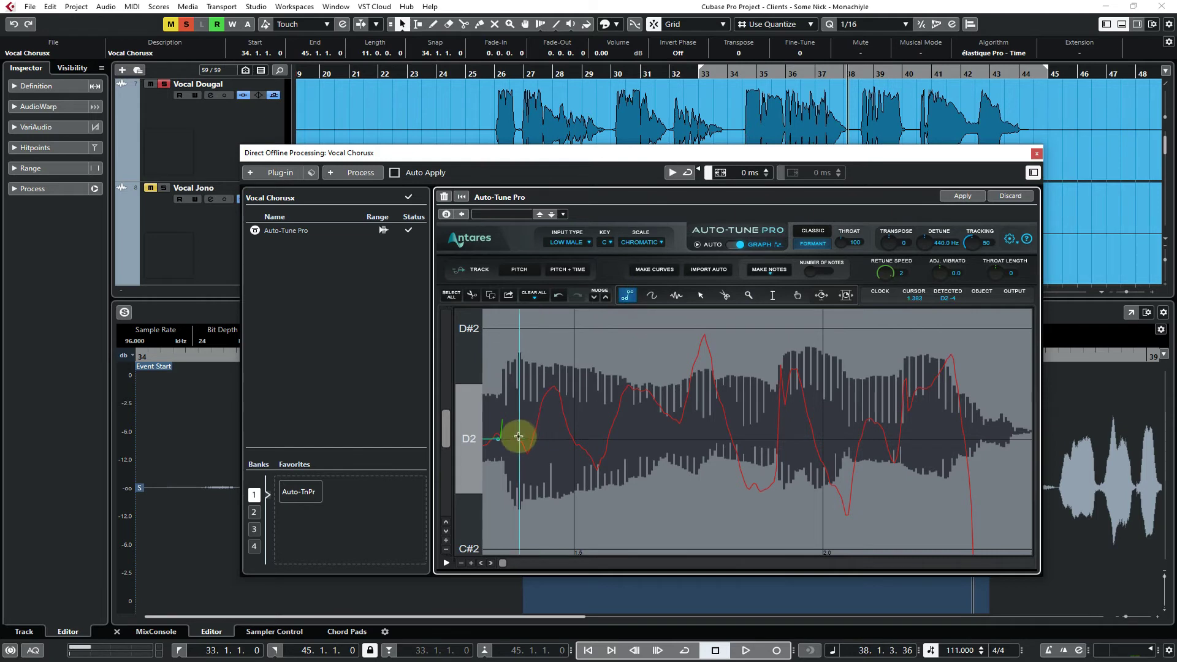
pyautogui.click(524, 441)
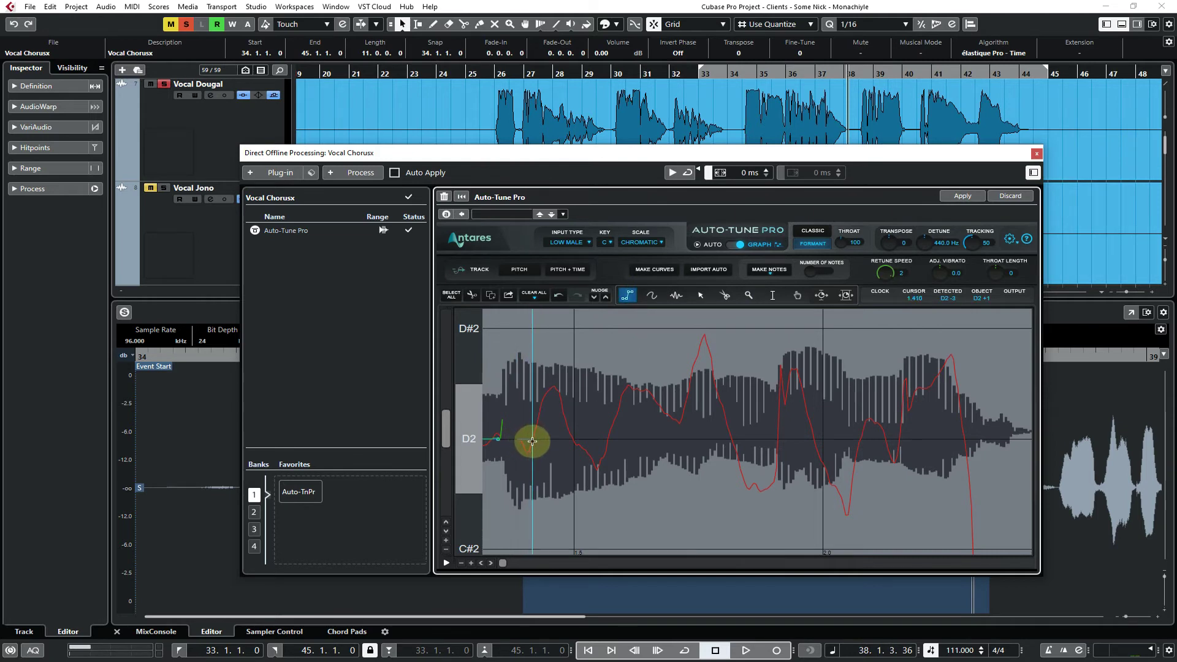
pyautogui.click(554, 334)
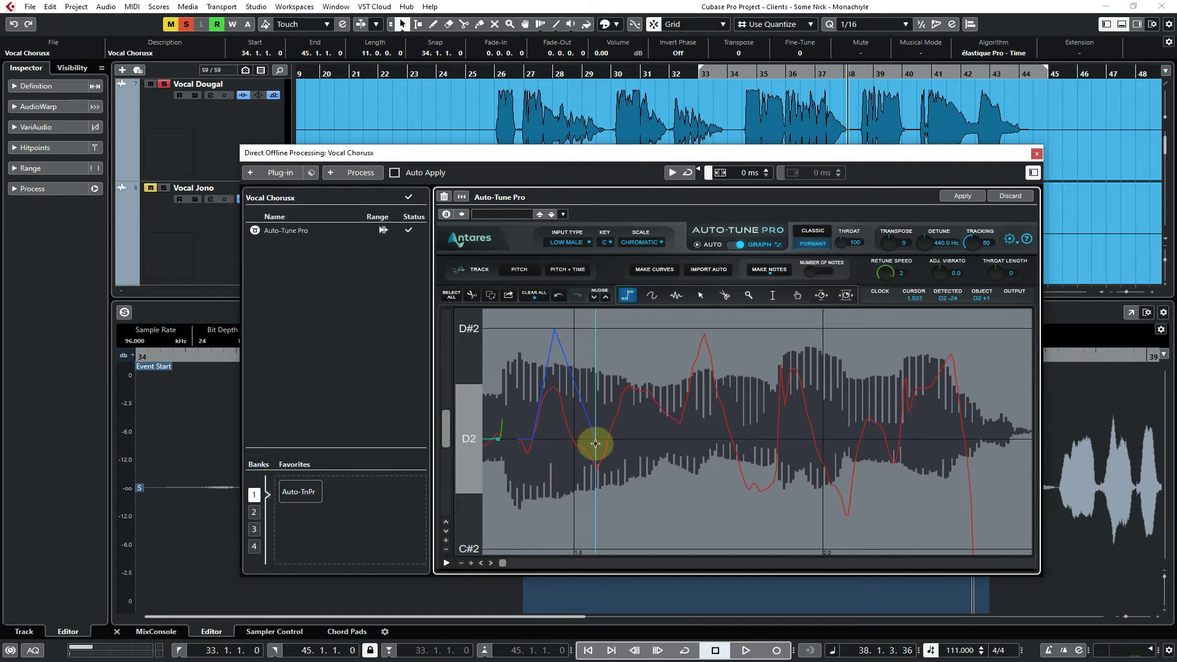
pyautogui.click(595, 441)
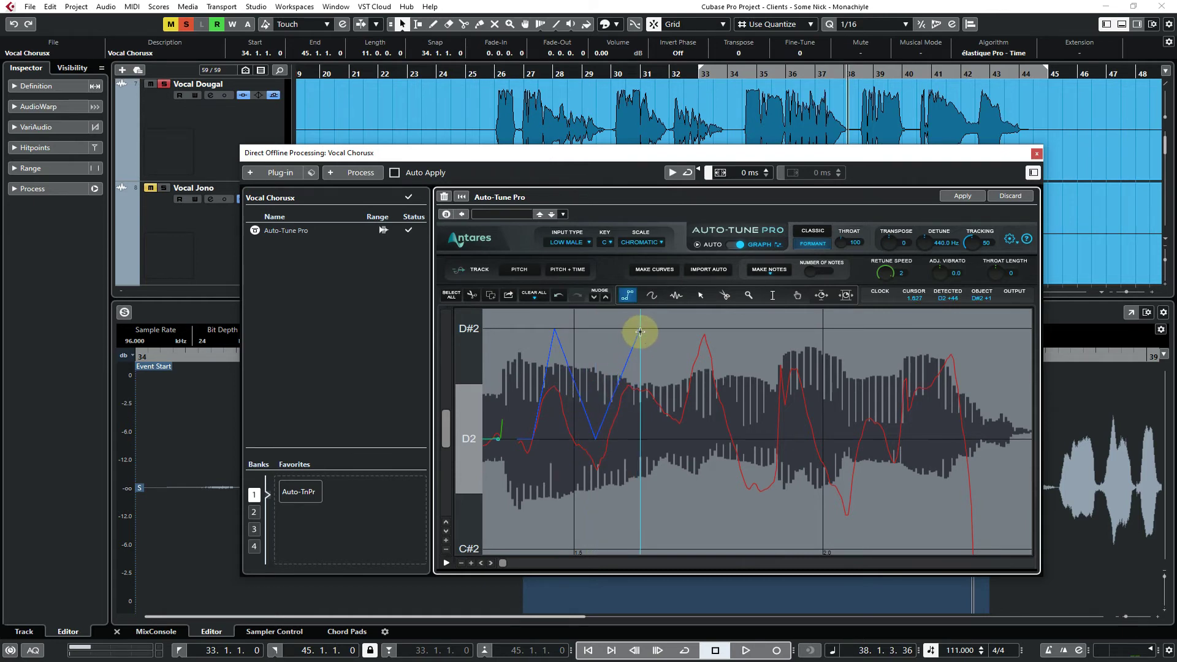
pyautogui.click(639, 331)
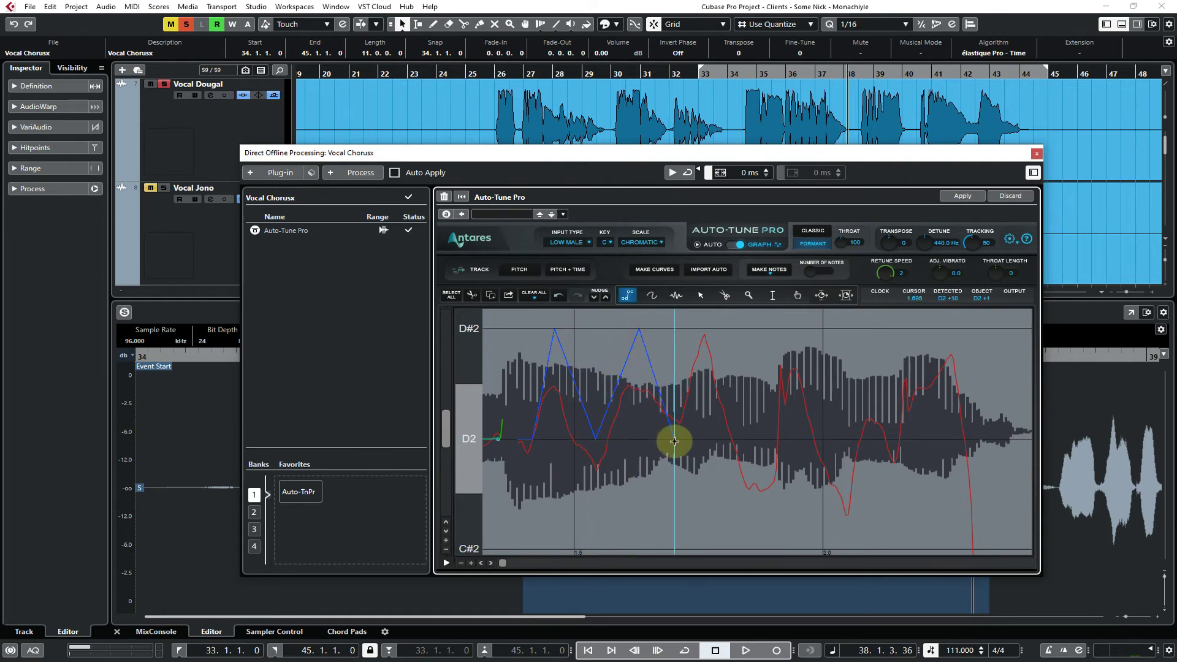
pyautogui.click(673, 440)
pyautogui.click(705, 332)
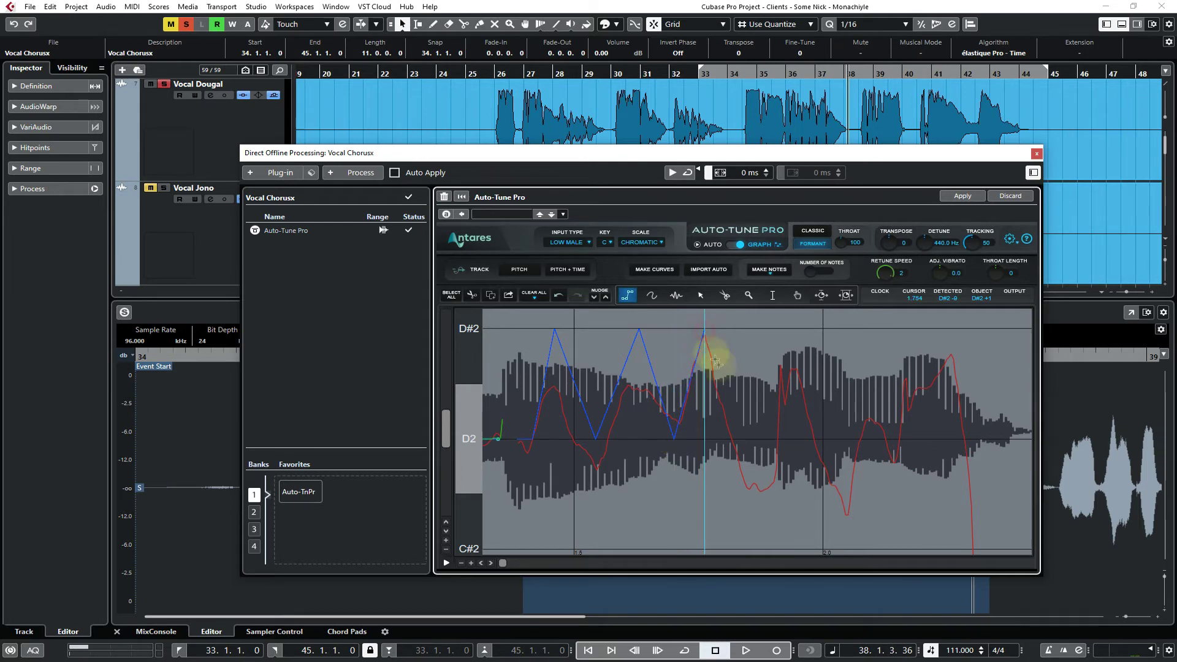
pyautogui.click(753, 441)
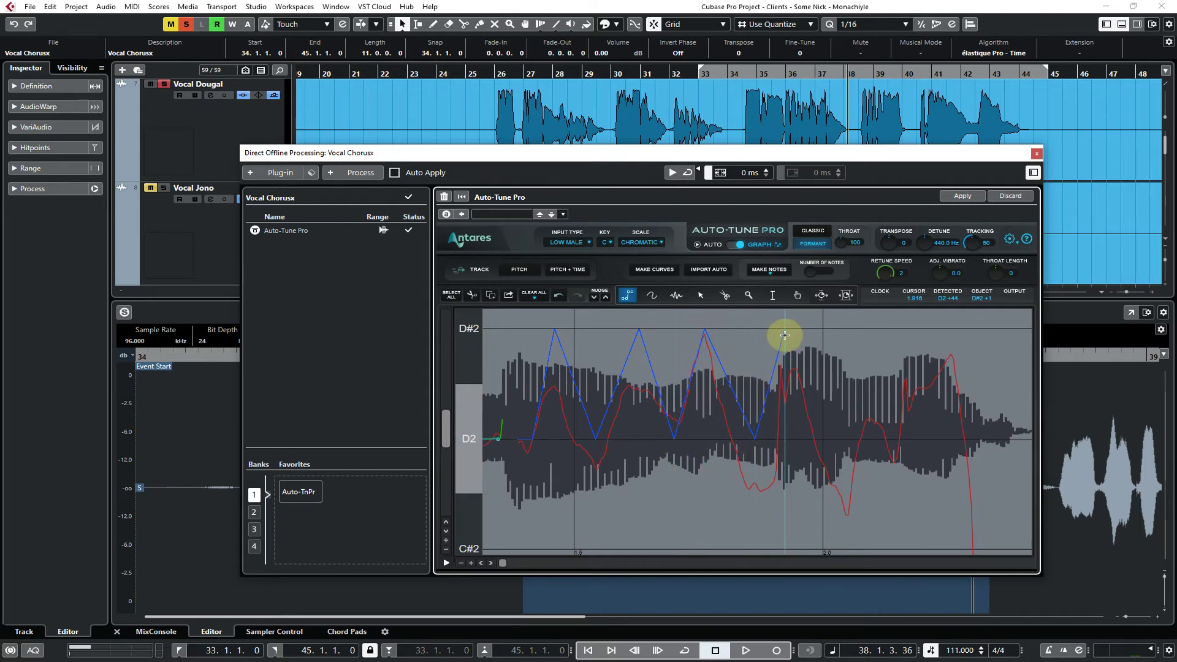
pyautogui.click(788, 330)
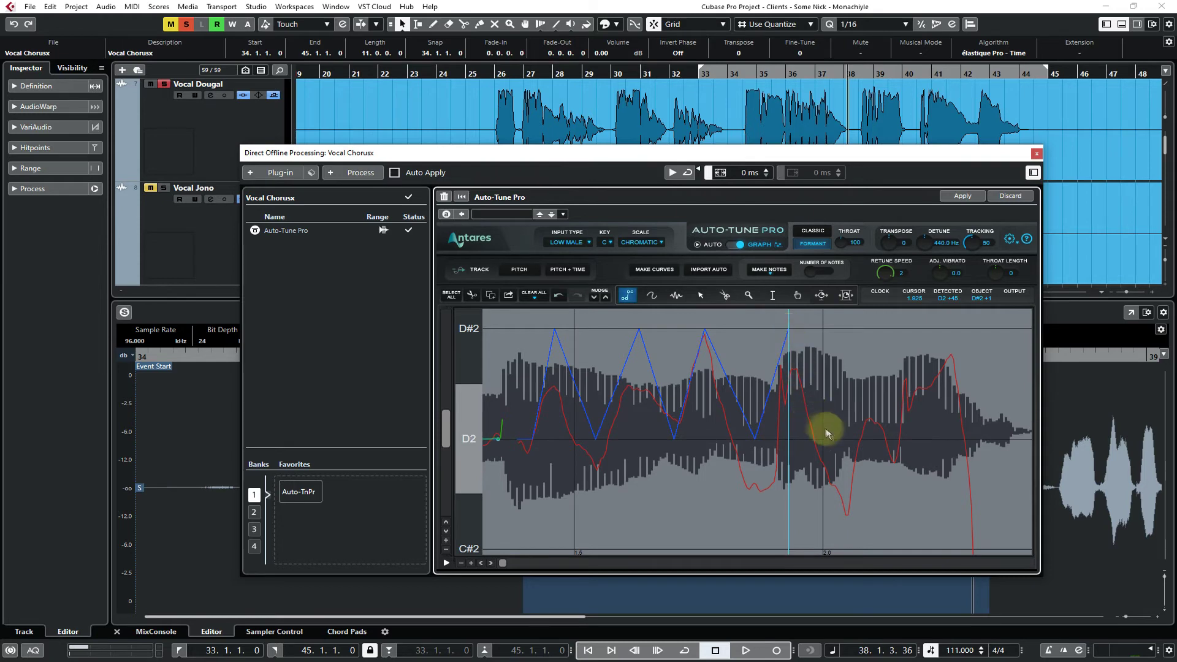
pyautogui.click(839, 441)
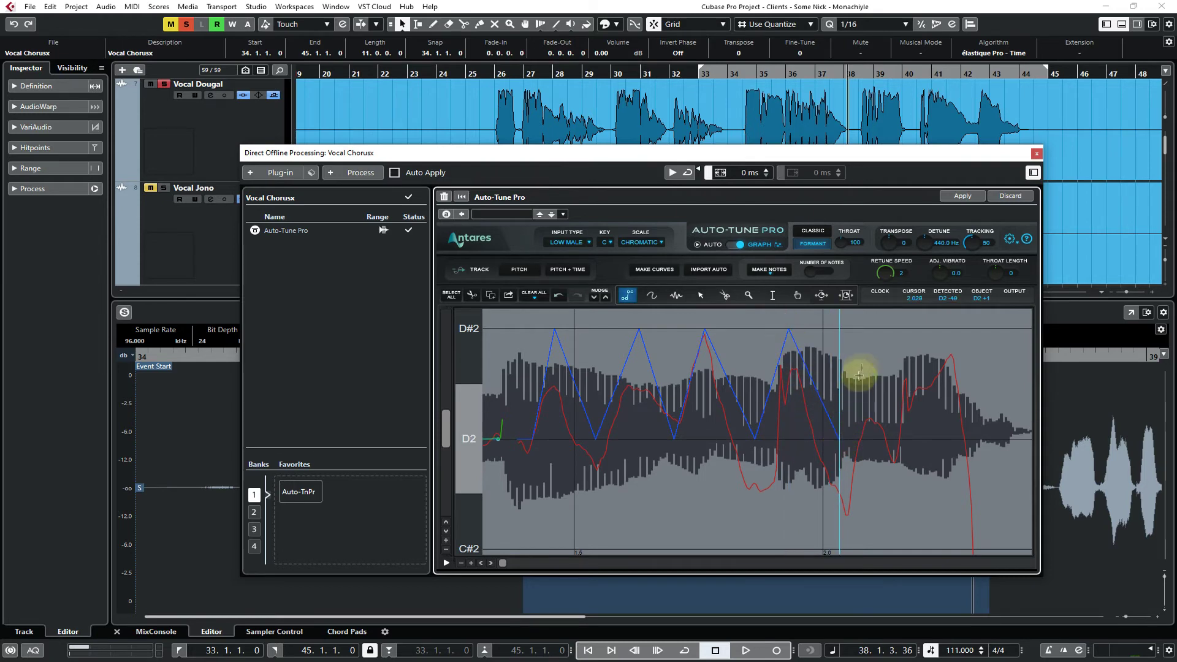
pyautogui.click(868, 331)
pyautogui.click(894, 439)
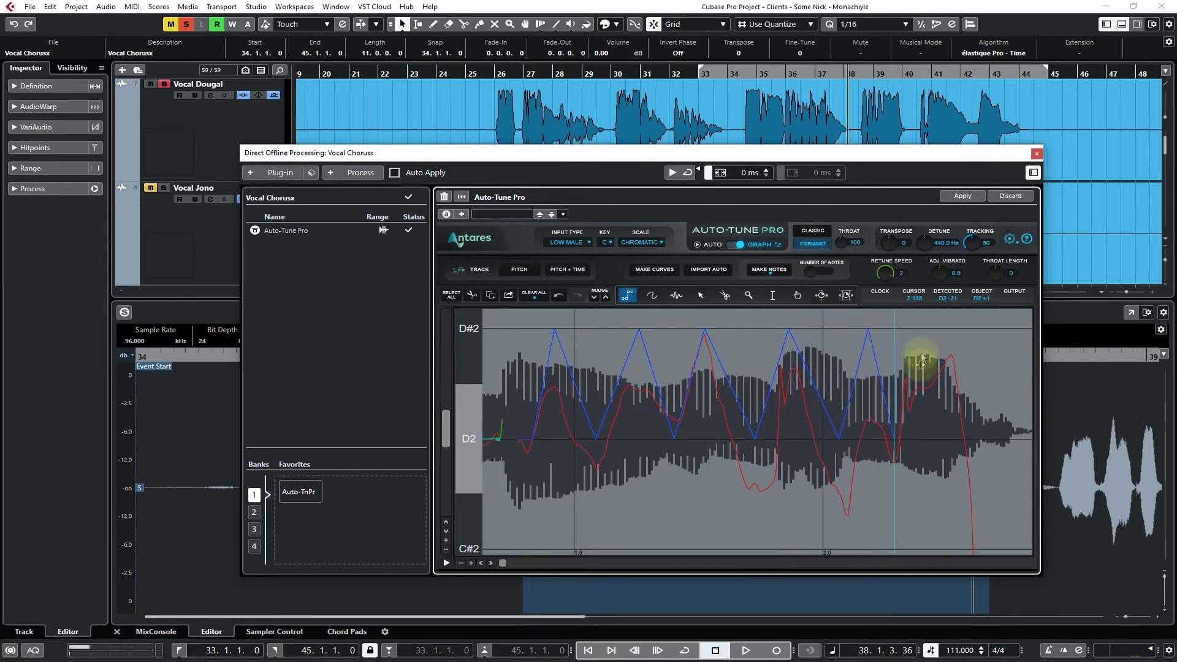
pyautogui.click(931, 337)
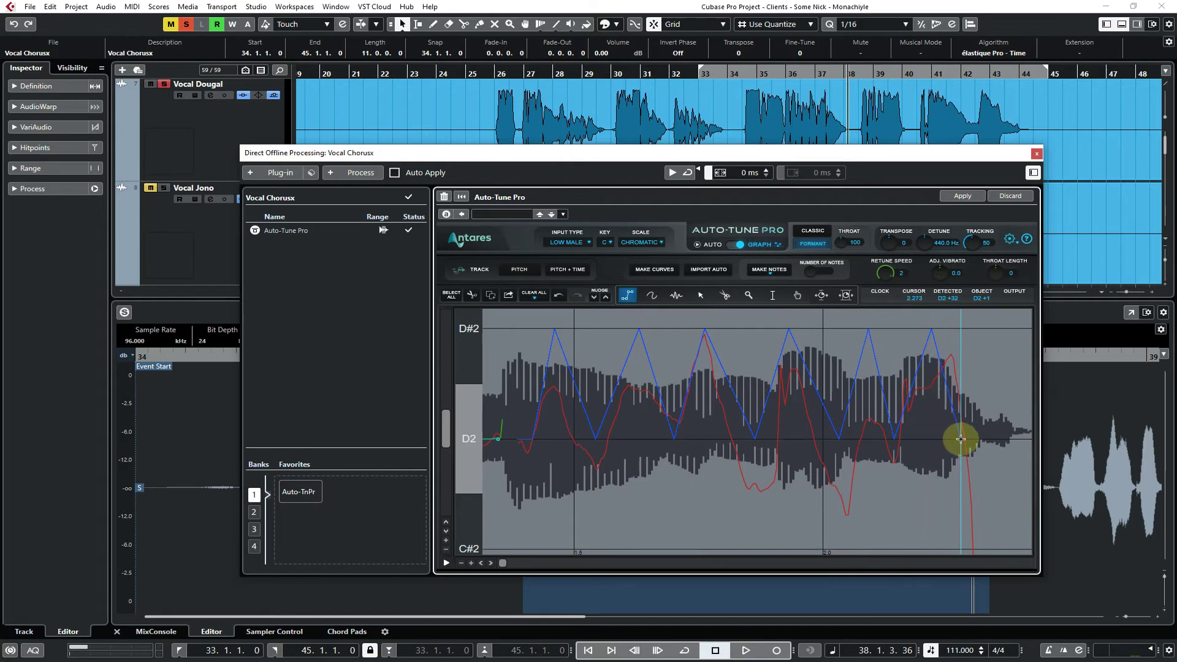
pyautogui.click(961, 439)
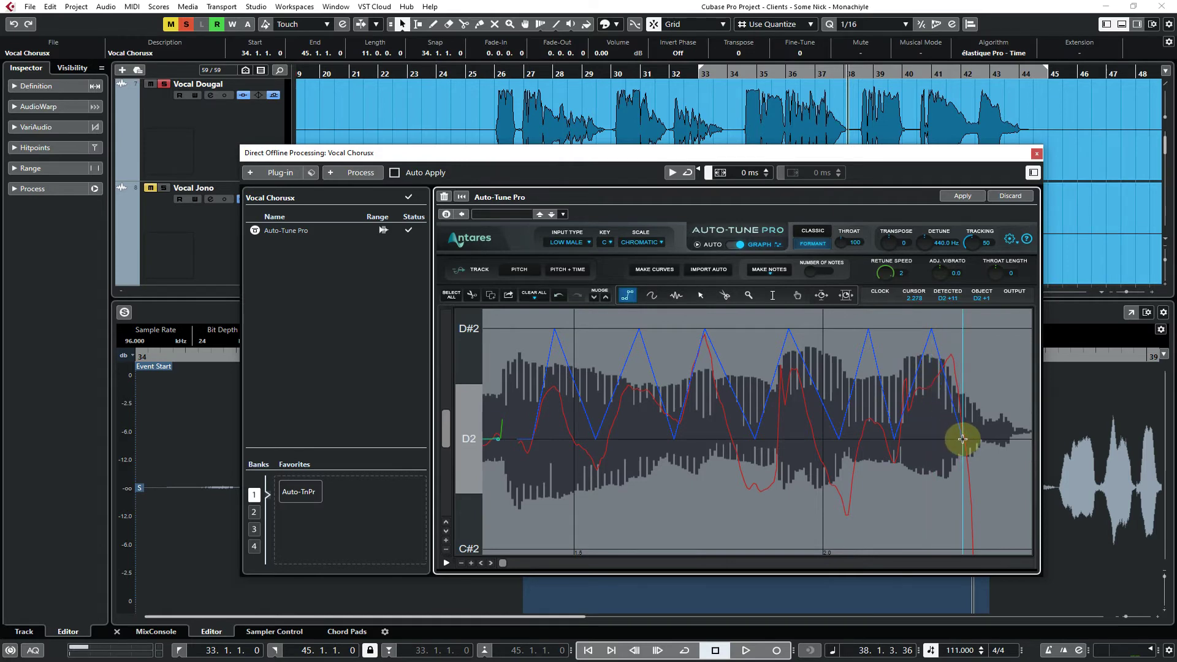
pyautogui.doubleClick(1017, 438)
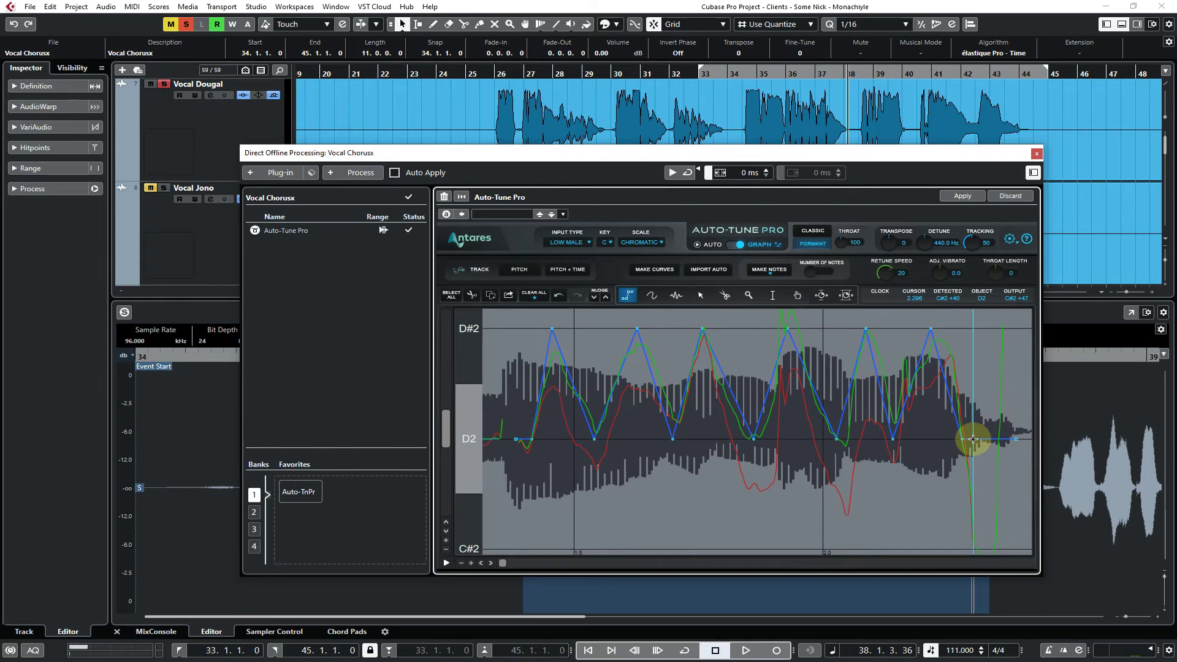
# Delete the flat D2 tail of the zigzag line after about 2.28 s
pyautogui.click(969, 439)
pyautogui.doubleClick(1021, 439)
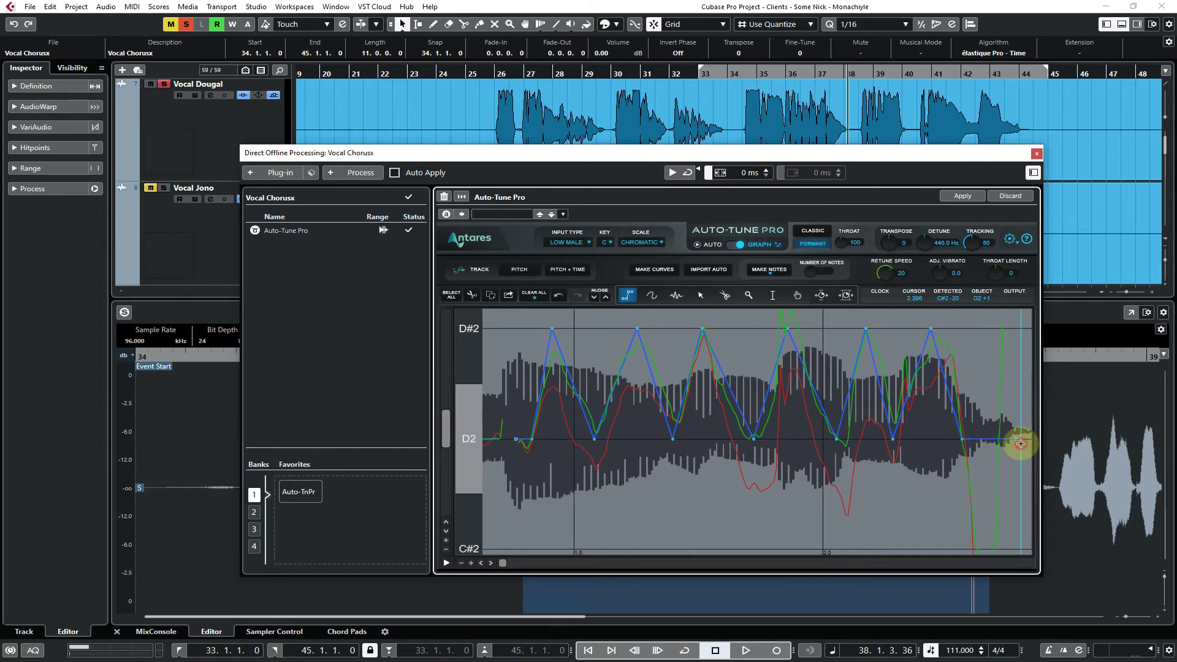
pyautogui.press('Delete')
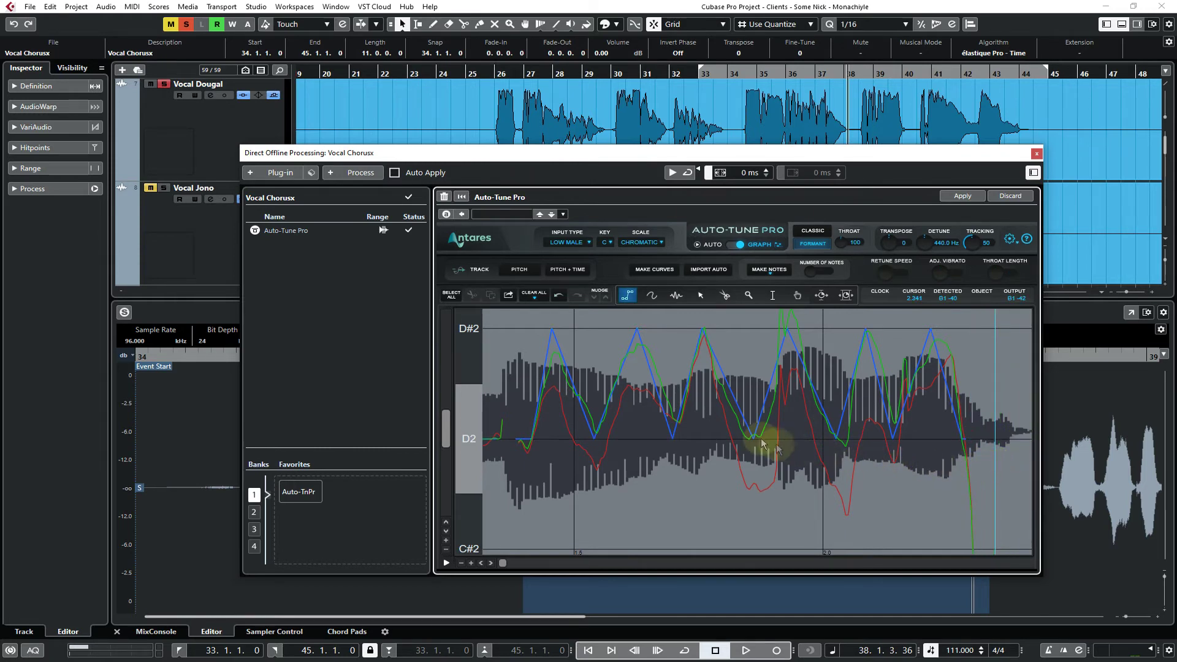
# Select all the zigzag line's peaks and valleys and shift them down about half a semitone so they centre on D2
pyautogui.click(701, 295)
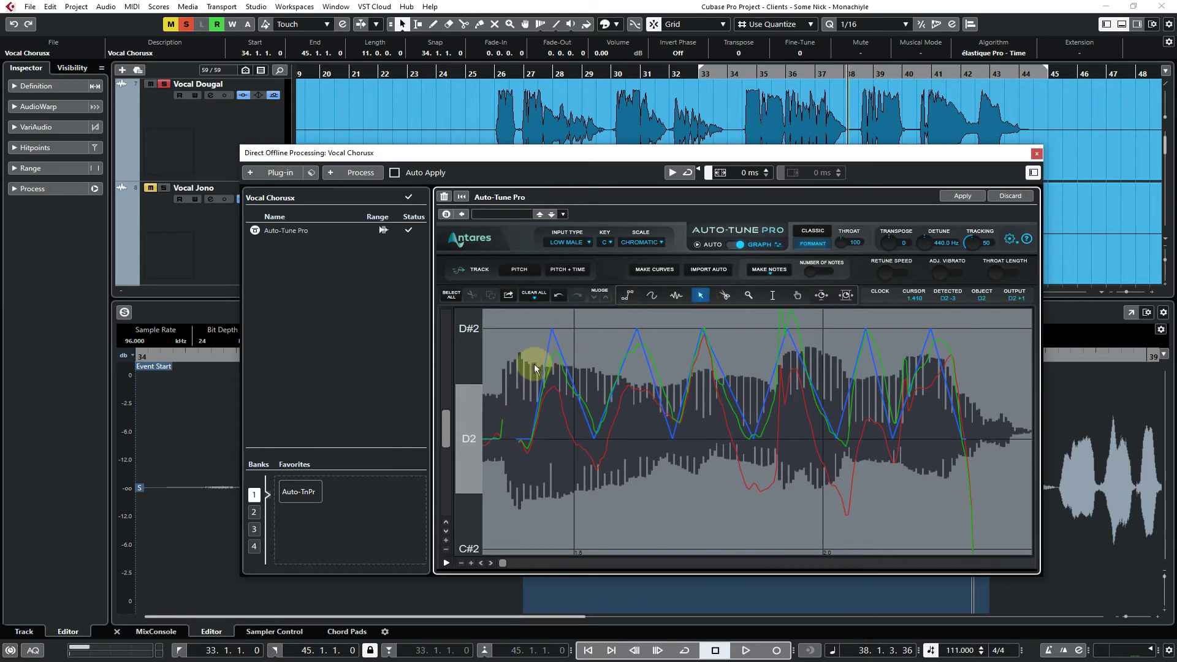
pyautogui.moveTo(535, 367); pyautogui.dragTo(938, 407)
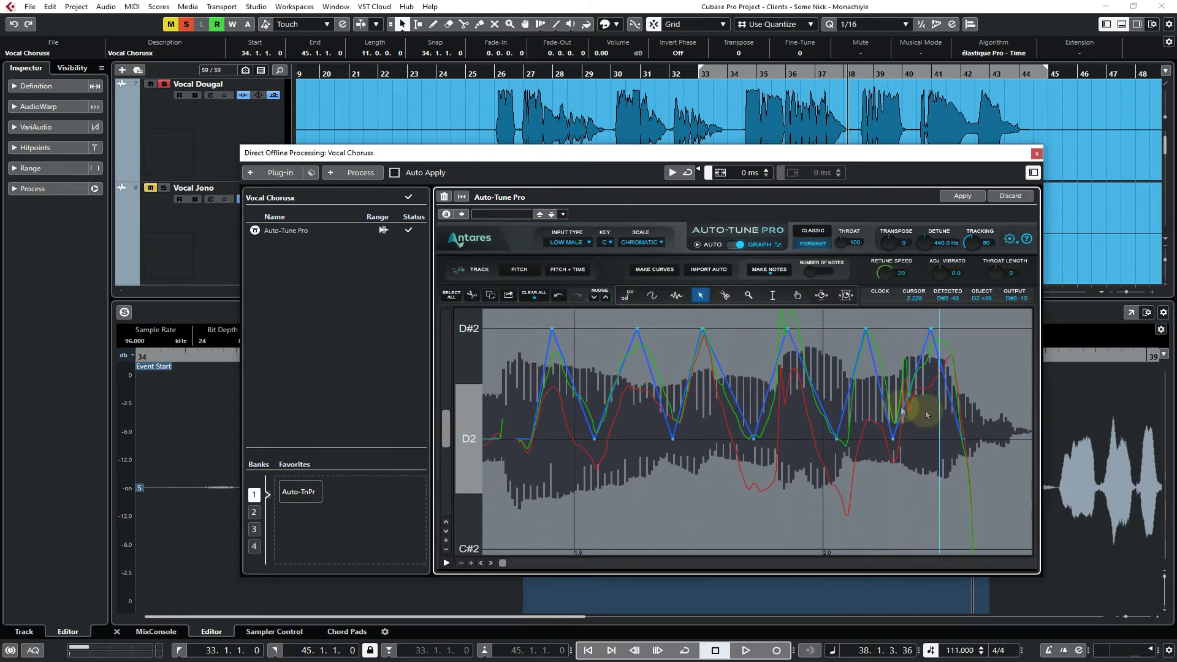
pyautogui.click(626, 381)
pyautogui.click(617, 381)
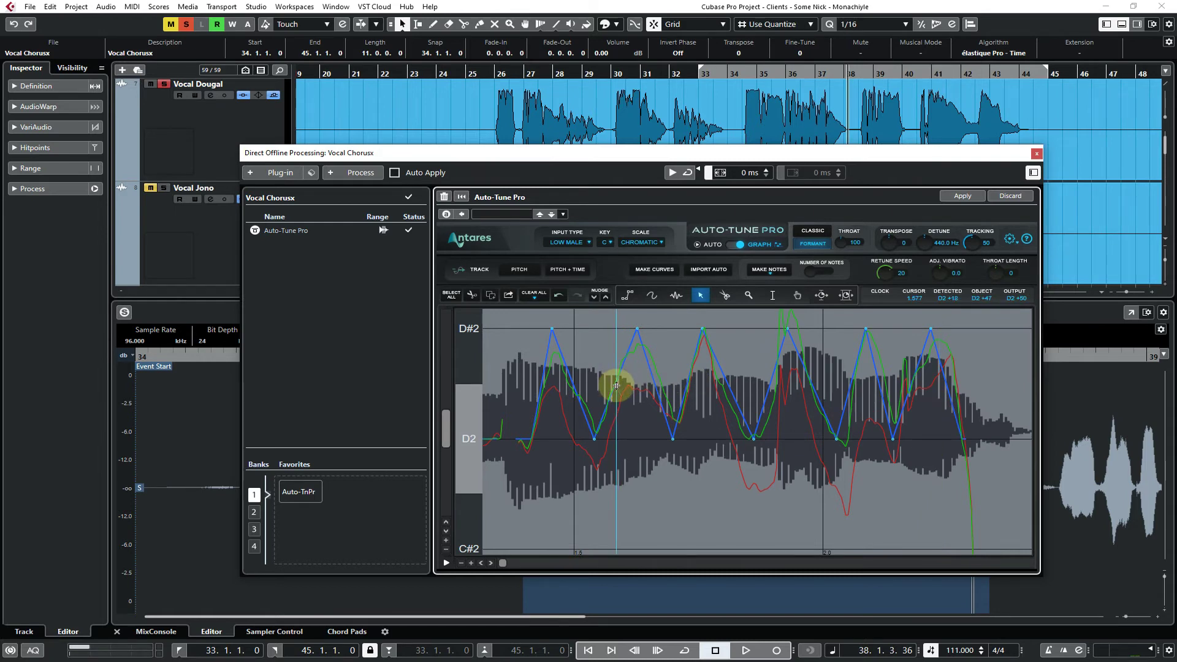
pyautogui.moveTo(616, 386); pyautogui.dragTo(612, 435)
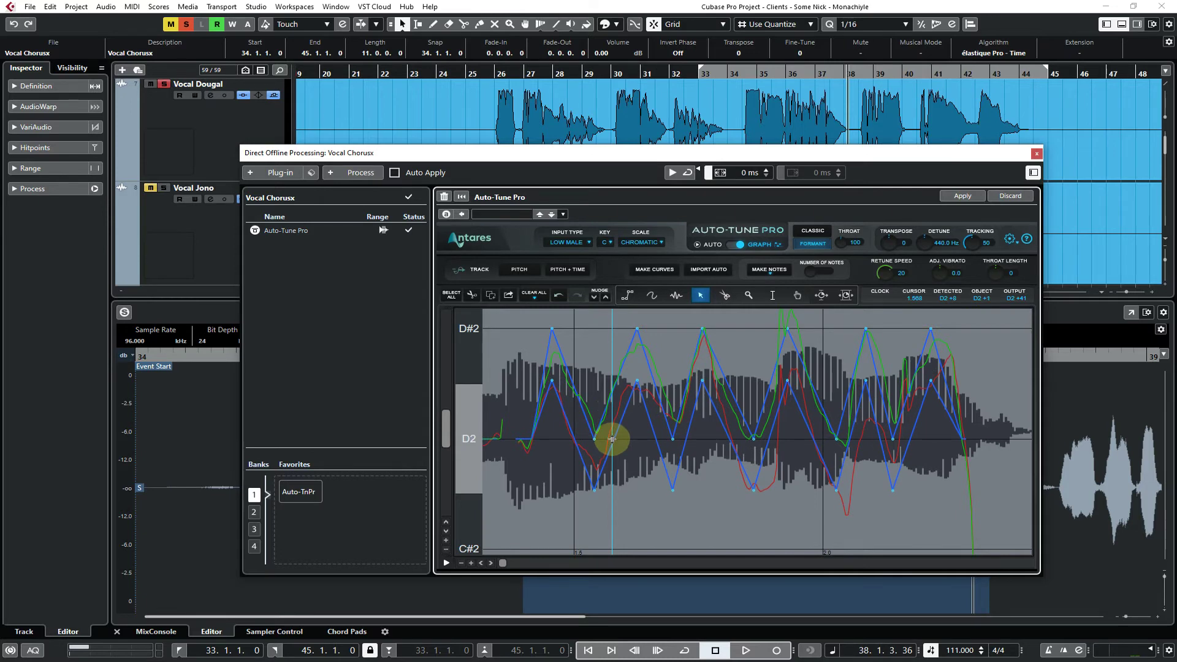
pyautogui.moveTo(612, 438); pyautogui.dragTo(577, 361)
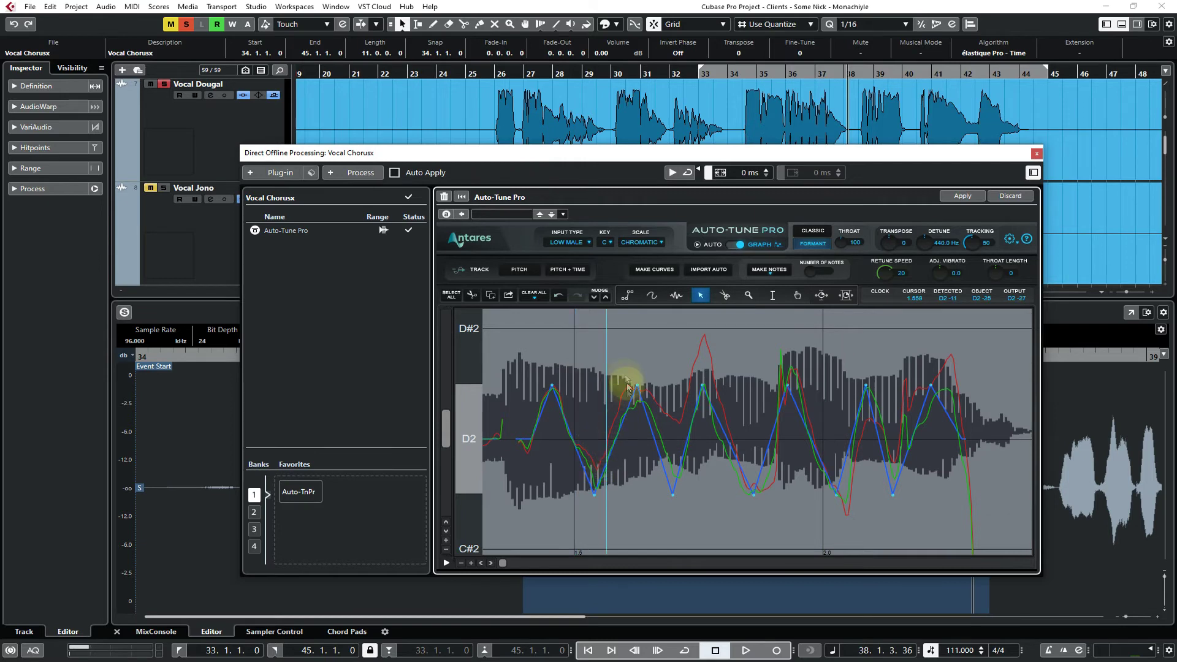
# Raise the zigzag line's second peak to about D#2 -37 and lower its fourth peak to about D2 +18
pyautogui.click(605, 347)
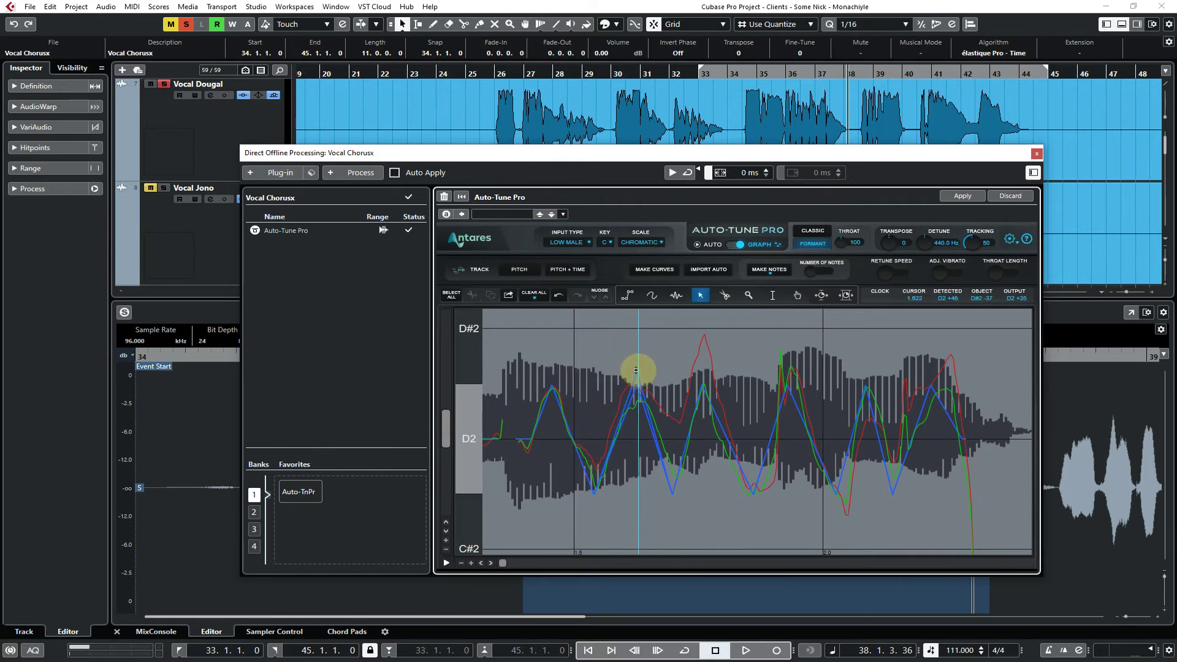
pyautogui.click(635, 366)
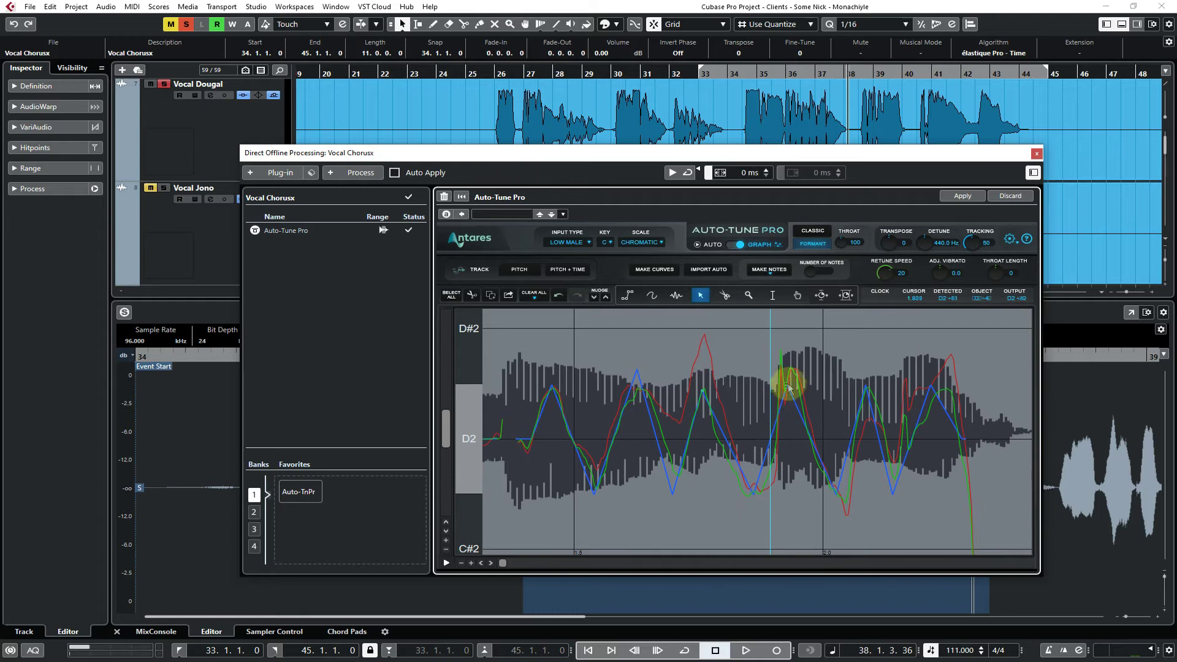
pyautogui.moveTo(788, 391); pyautogui.dragTo(797, 424)
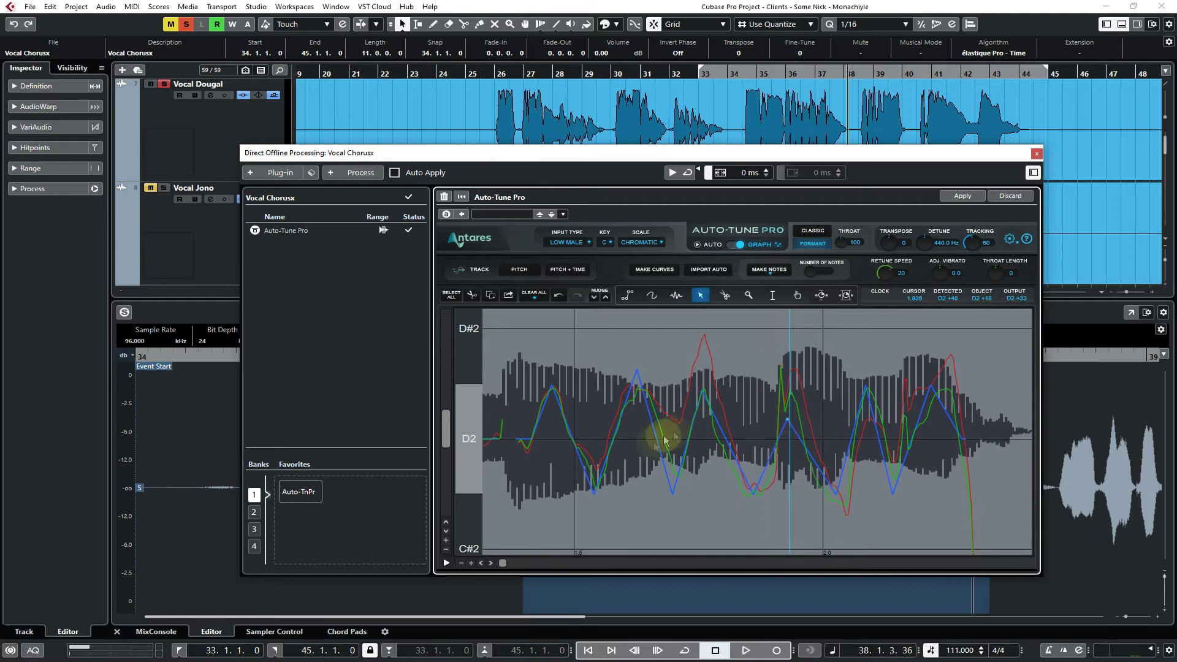
# Lower the zigzag line's second and fifth valleys, raise the third and fourth valleys, and lower the last peak to about D2 +40
pyautogui.moveTo(592, 500); pyautogui.dragTo(593, 498)
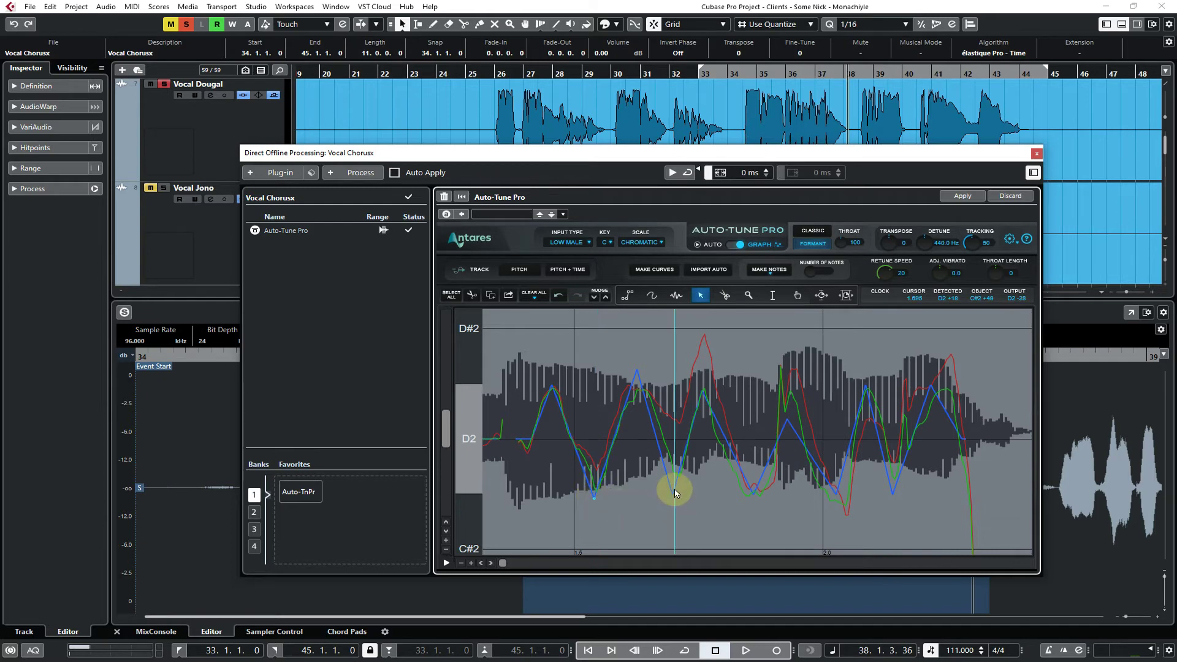
pyautogui.moveTo(671, 495); pyautogui.dragTo(677, 514)
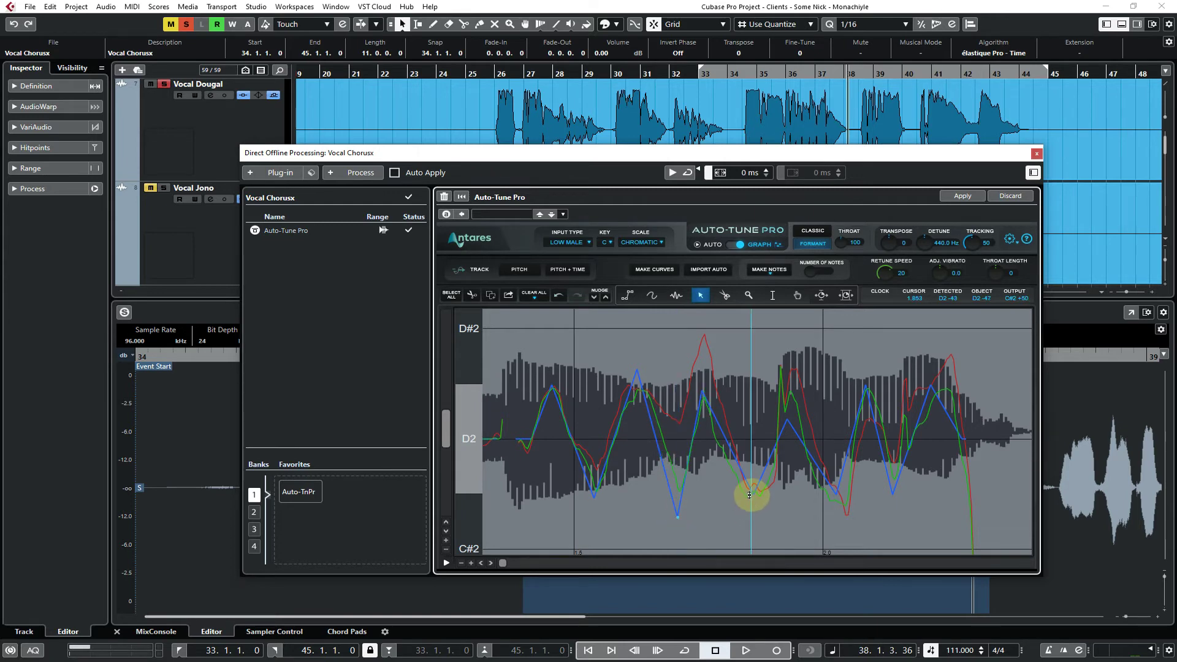
pyautogui.moveTo(753, 493); pyautogui.dragTo(753, 484)
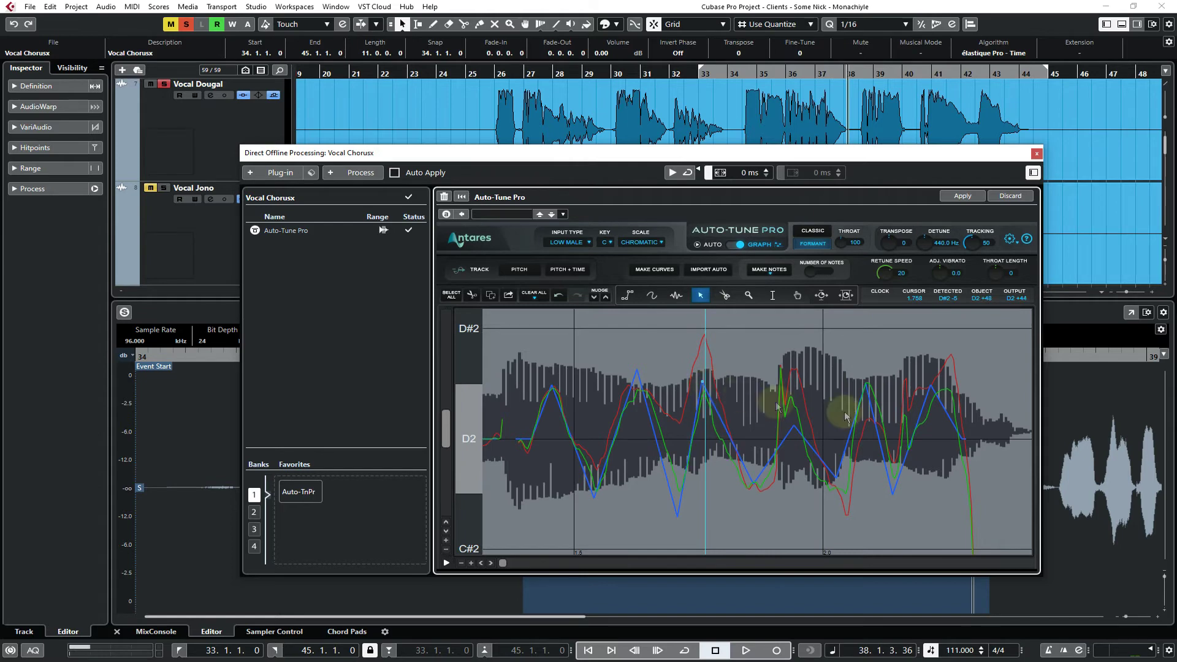
pyautogui.click(929, 395)
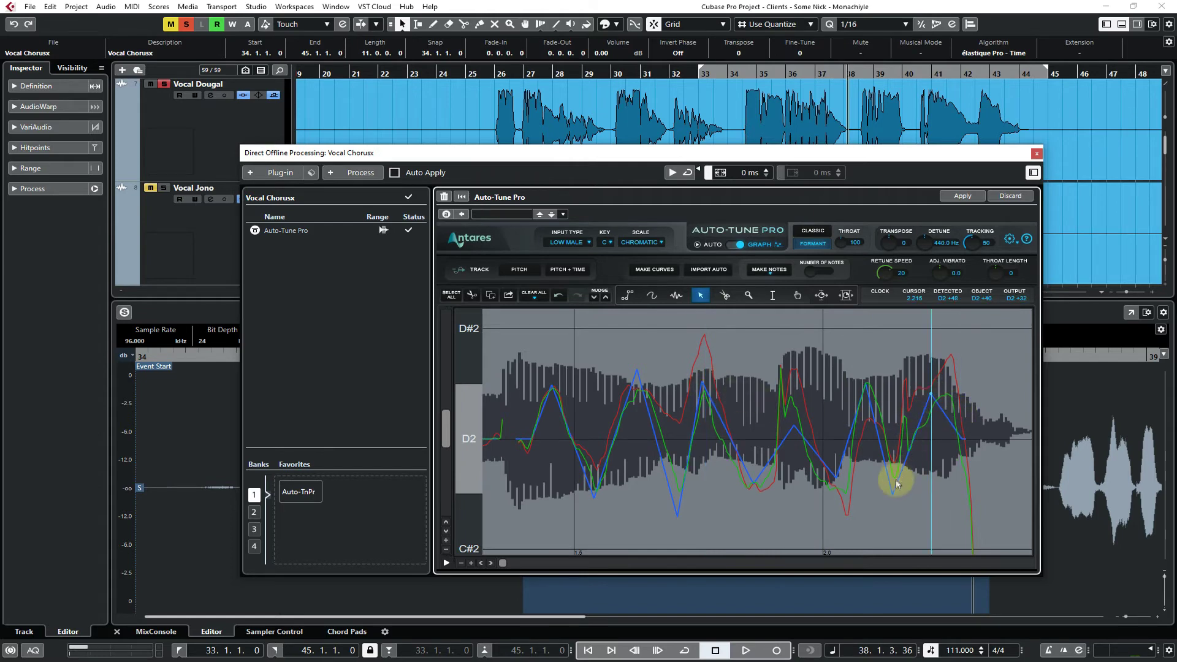
pyautogui.moveTo(893, 496); pyautogui.dragTo(893, 502)
pyautogui.click(836, 478)
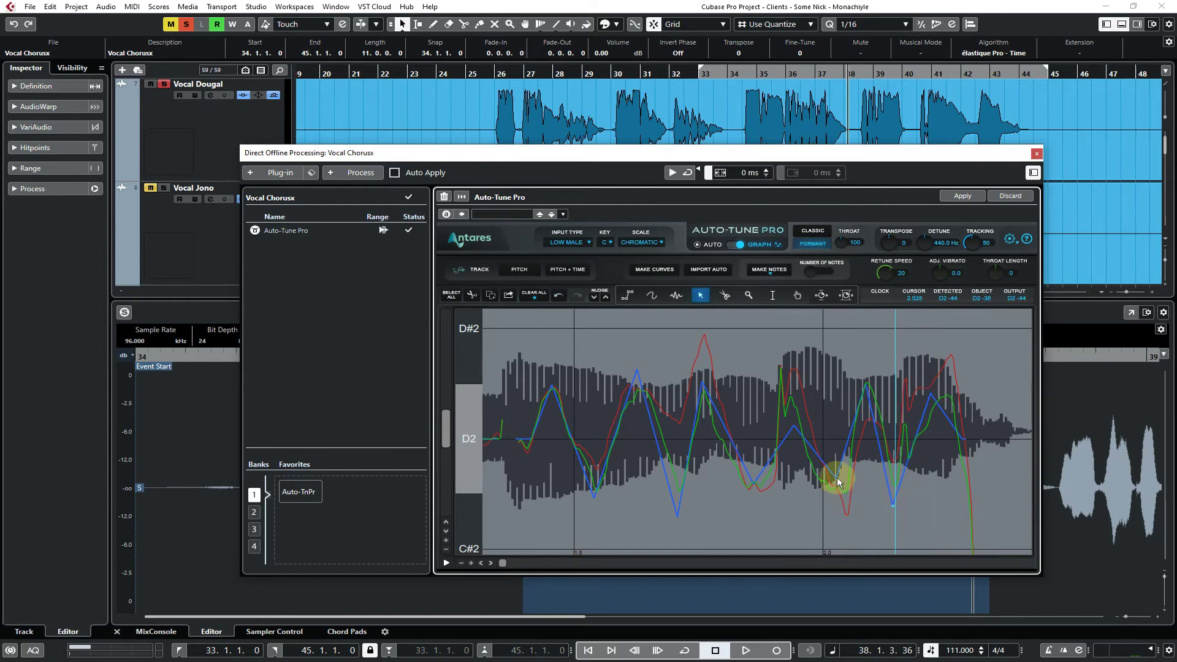
# Preview the vocal repeatedly to check the sound of the zigzag vibrato correction
pyautogui.click(672, 173)
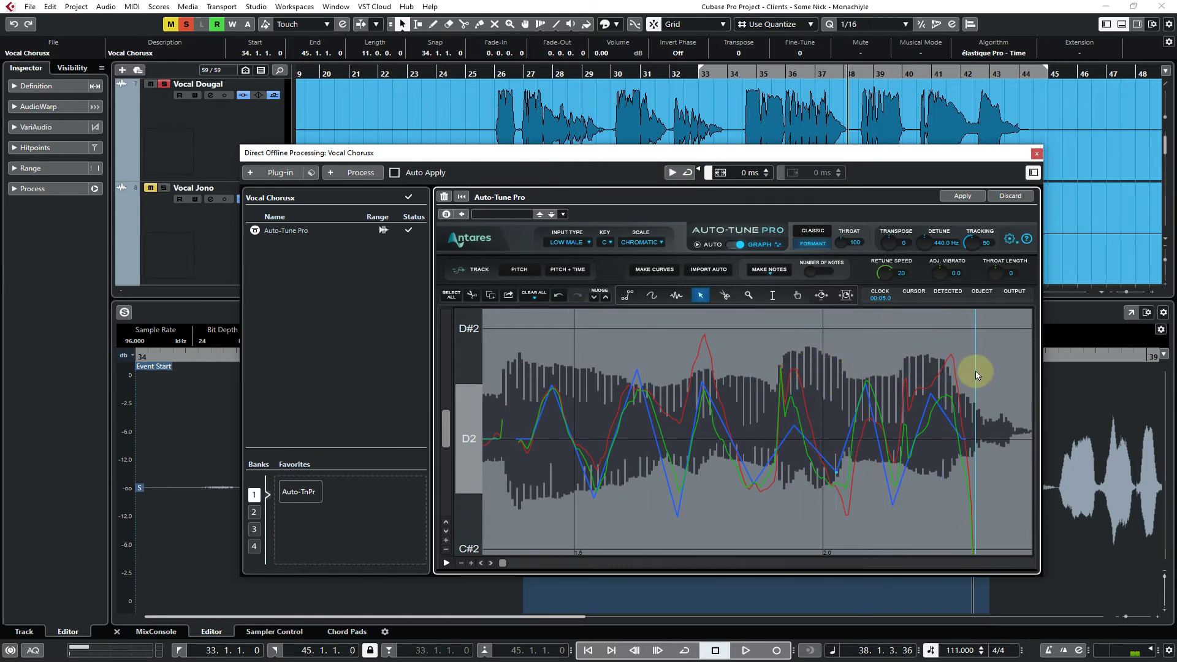
pyautogui.click(671, 174)
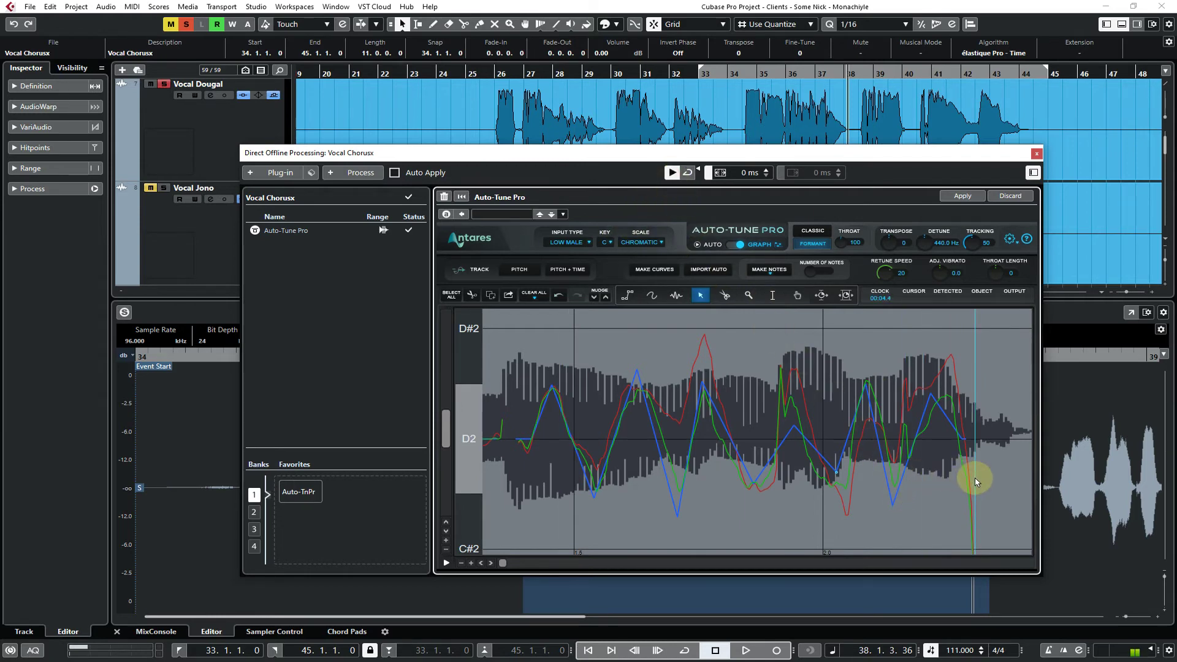
pyautogui.click(671, 173)
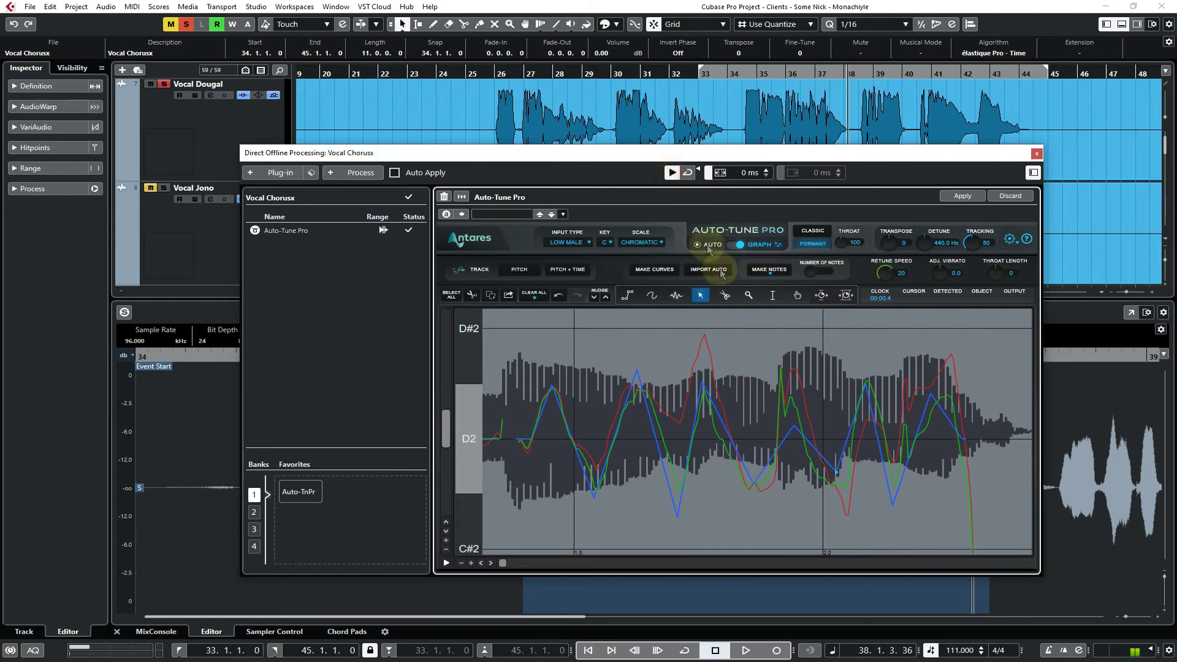
pyautogui.click(749, 295)
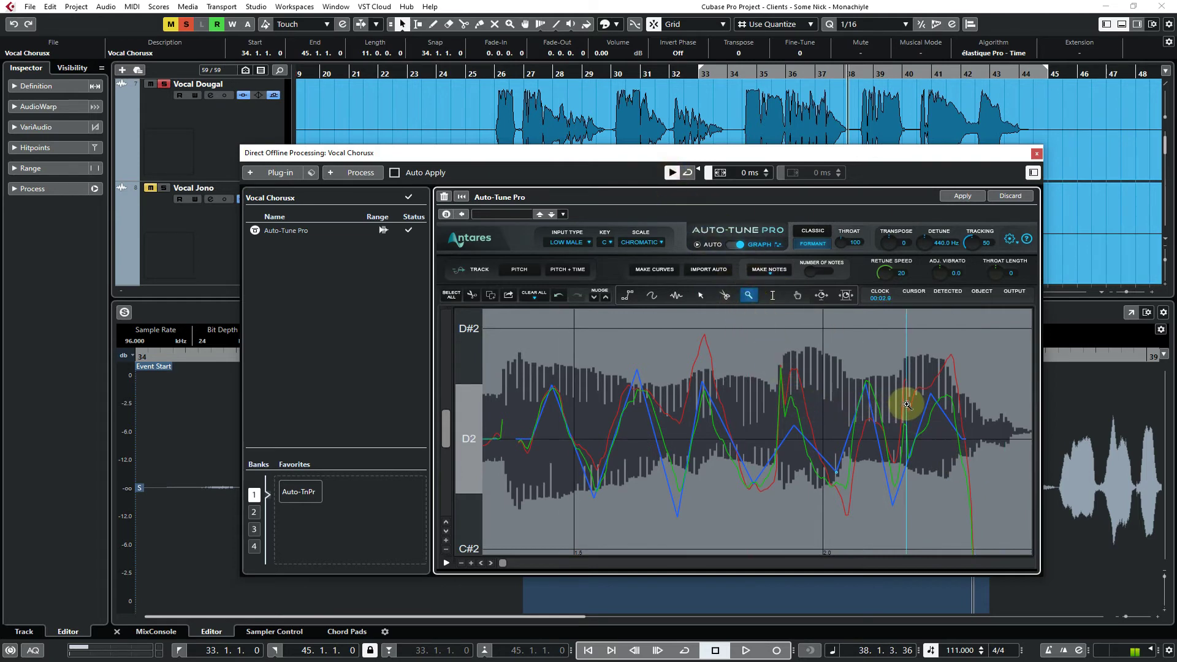
pyautogui.click(701, 296)
pyautogui.click(672, 173)
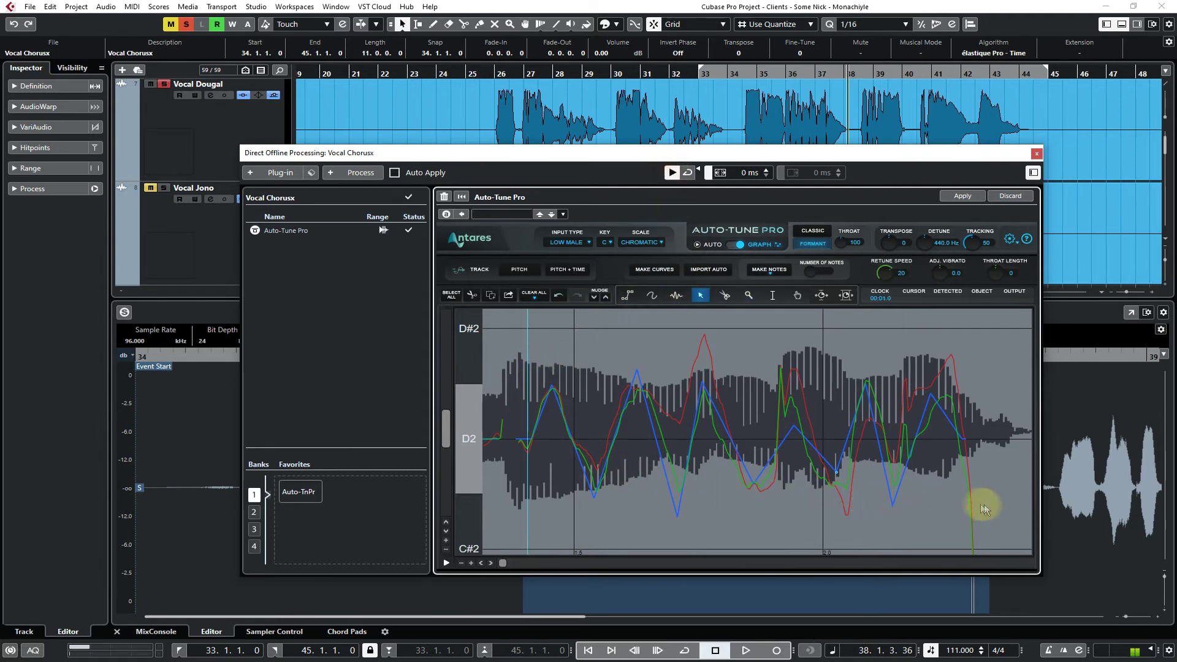
# Select the closing points of the zigzag line and set their throat length to 2, previewing the vocal
pyautogui.moveTo(1000, 485); pyautogui.dragTo(789, 486)
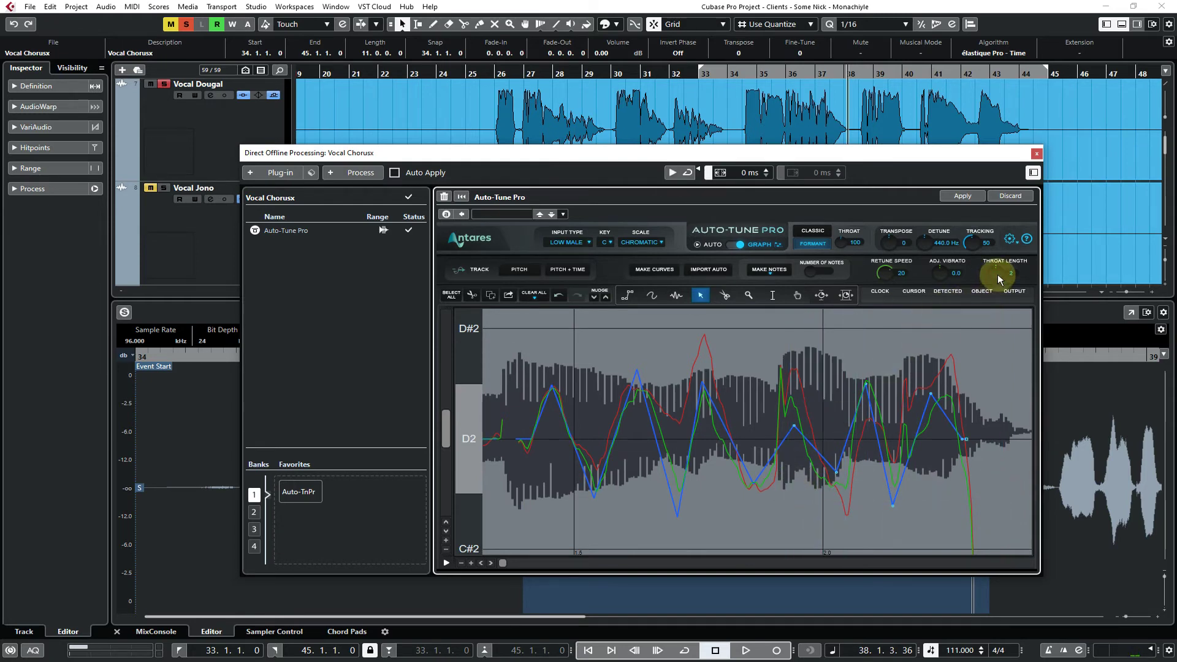
pyautogui.click(671, 173)
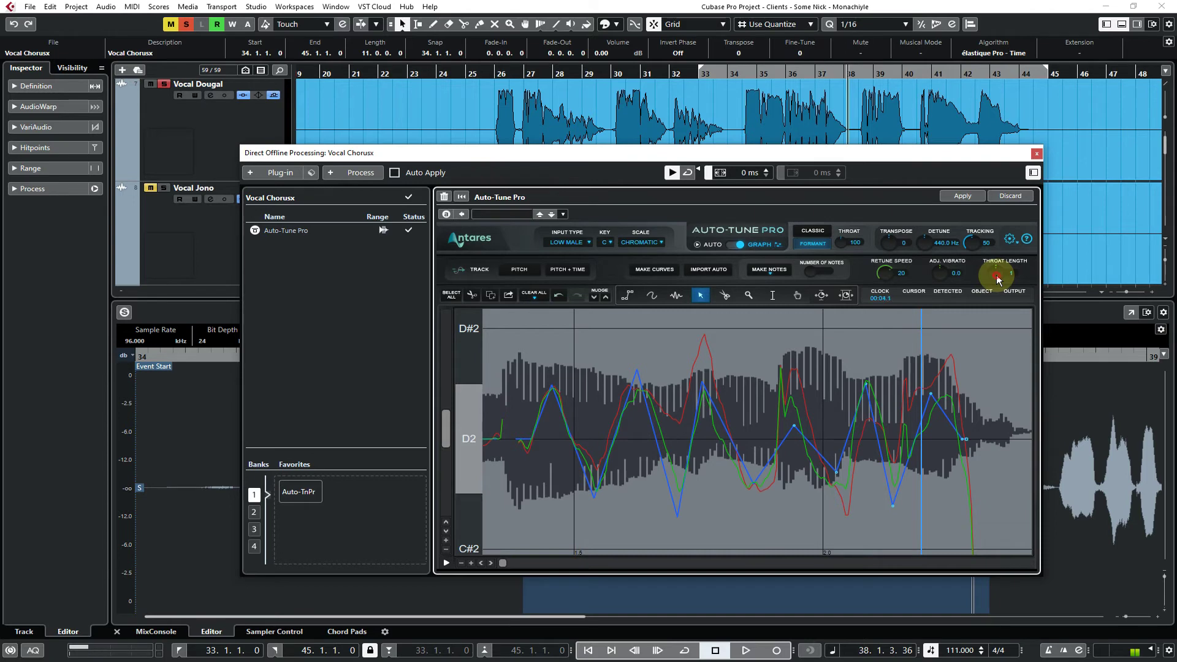
pyautogui.scroll(1, 996, 274)
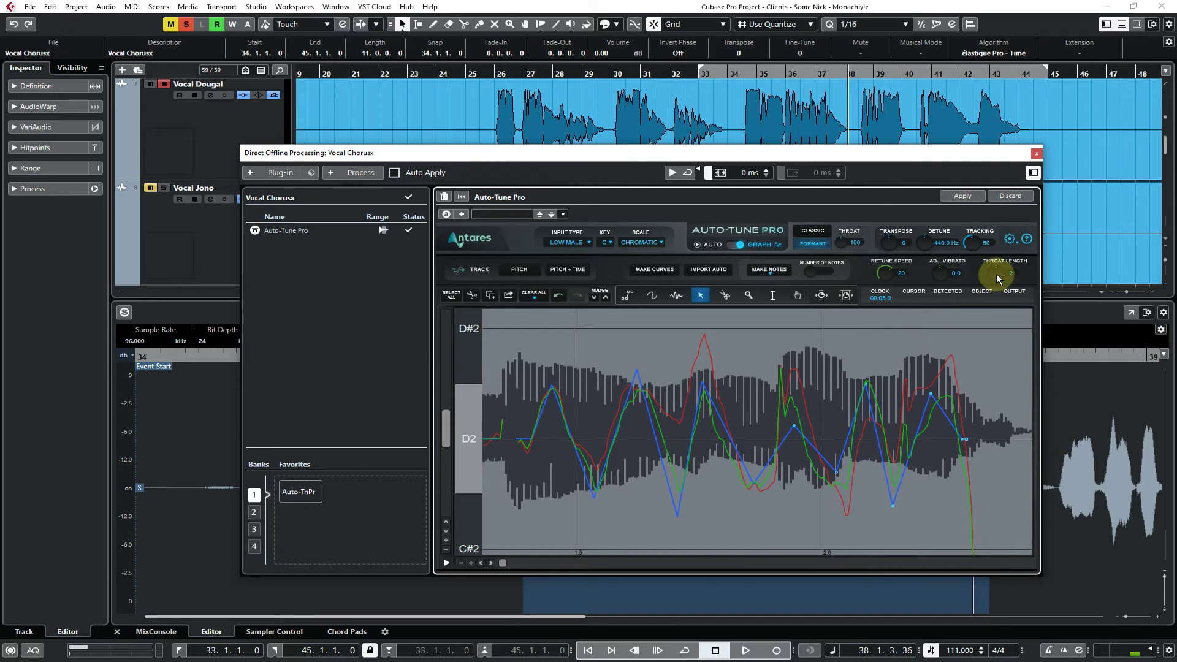
pyautogui.click(671, 172)
# Draw a flat correction line on B2 across the short held note just before the 3.0 s mark
pyautogui.click(748, 295)
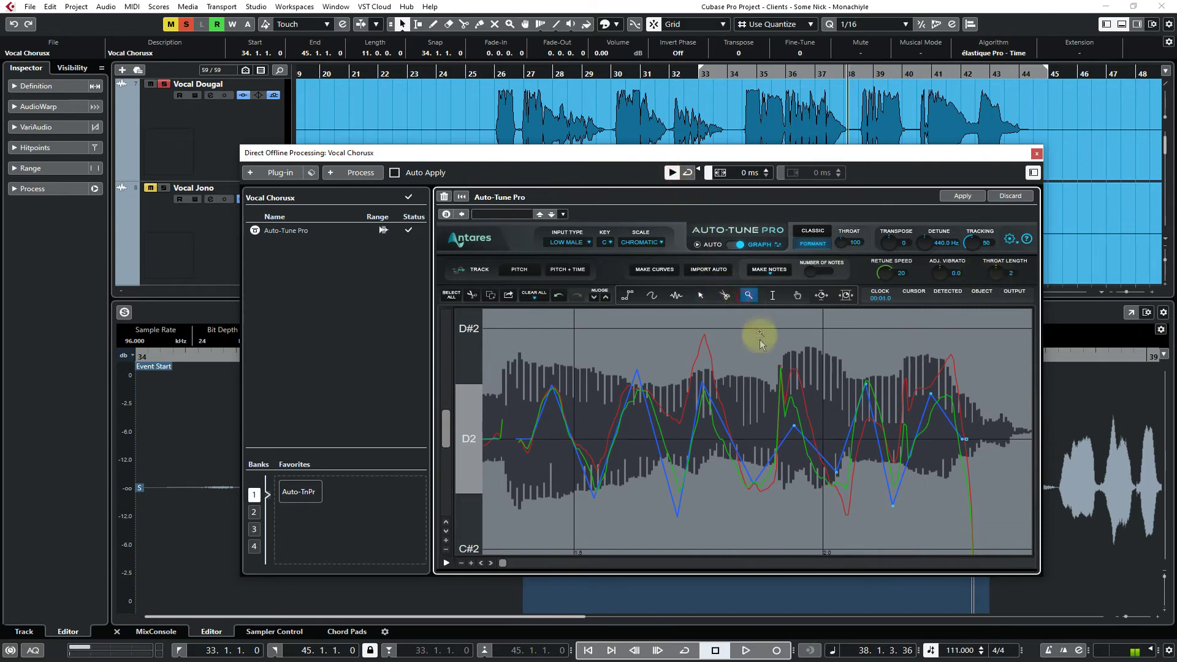
pyautogui.keyDown('alt'); pyautogui.click(763, 395); pyautogui.keyUp('alt')
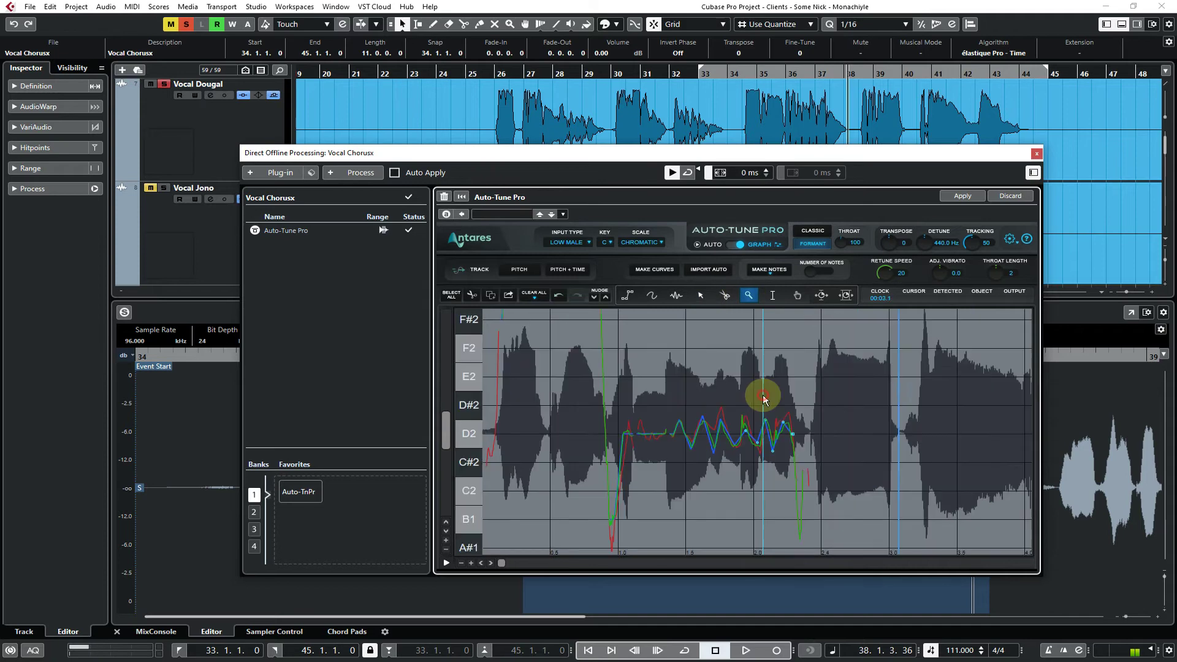
pyautogui.keyDown('alt'); pyautogui.click(773, 410); pyautogui.keyUp('alt')
pyautogui.keyDown('alt'); pyautogui.click(692, 376); pyautogui.keyUp('alt')
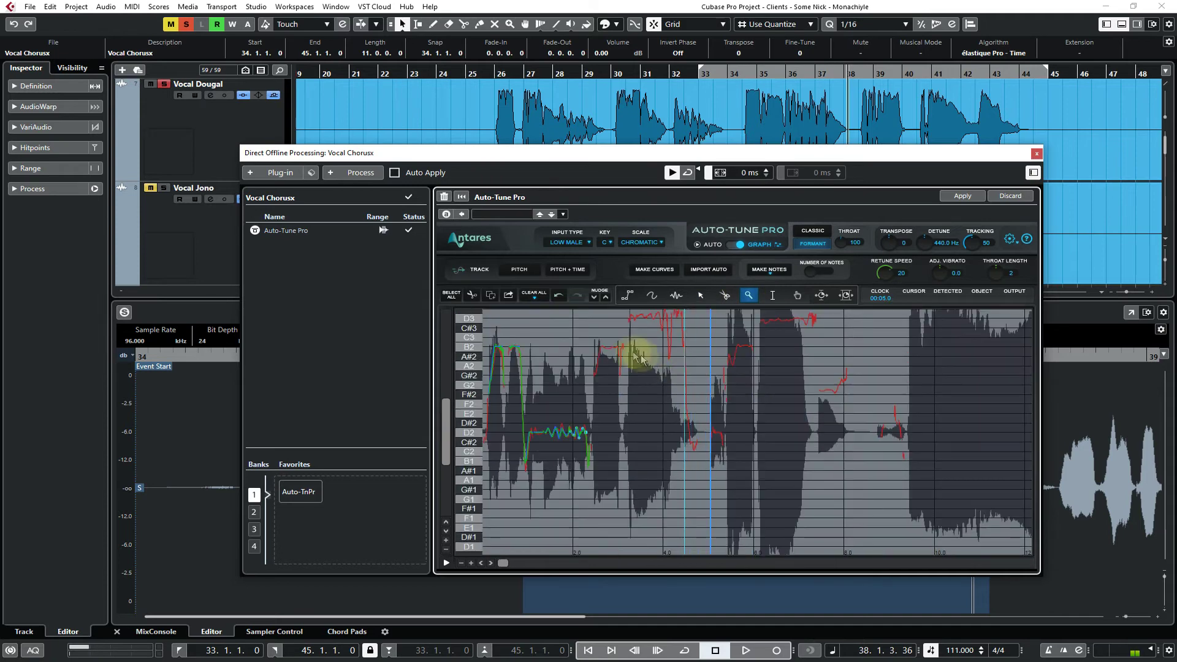
pyautogui.moveTo(579, 319); pyautogui.dragTo(689, 395)
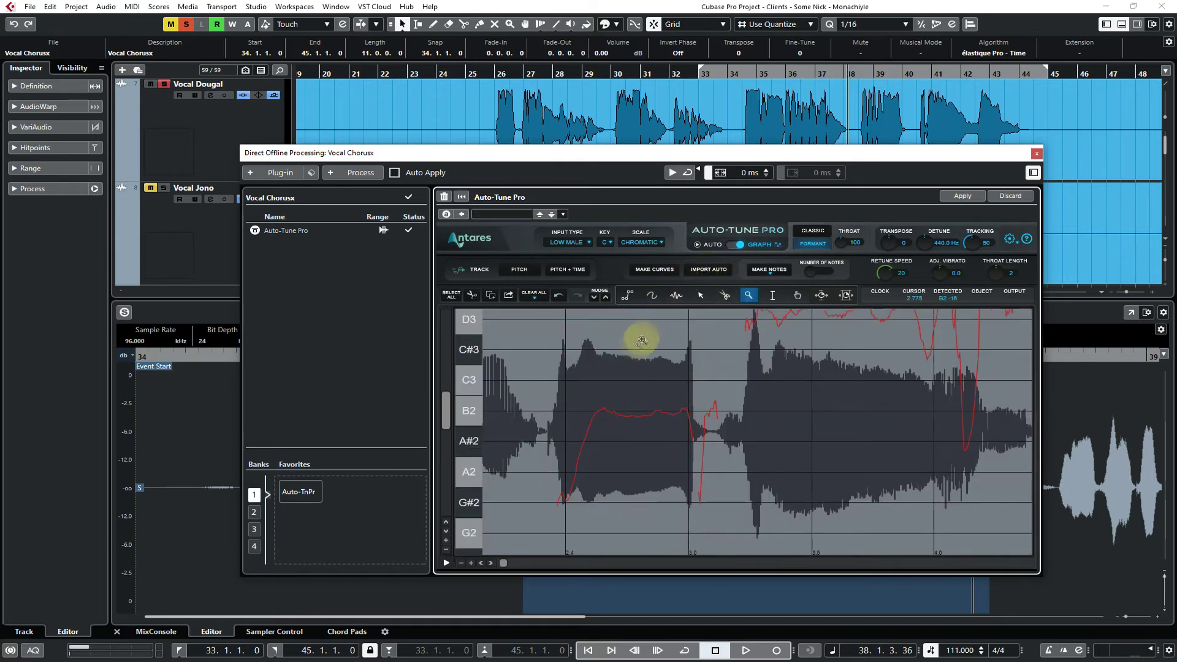
pyautogui.click(627, 294)
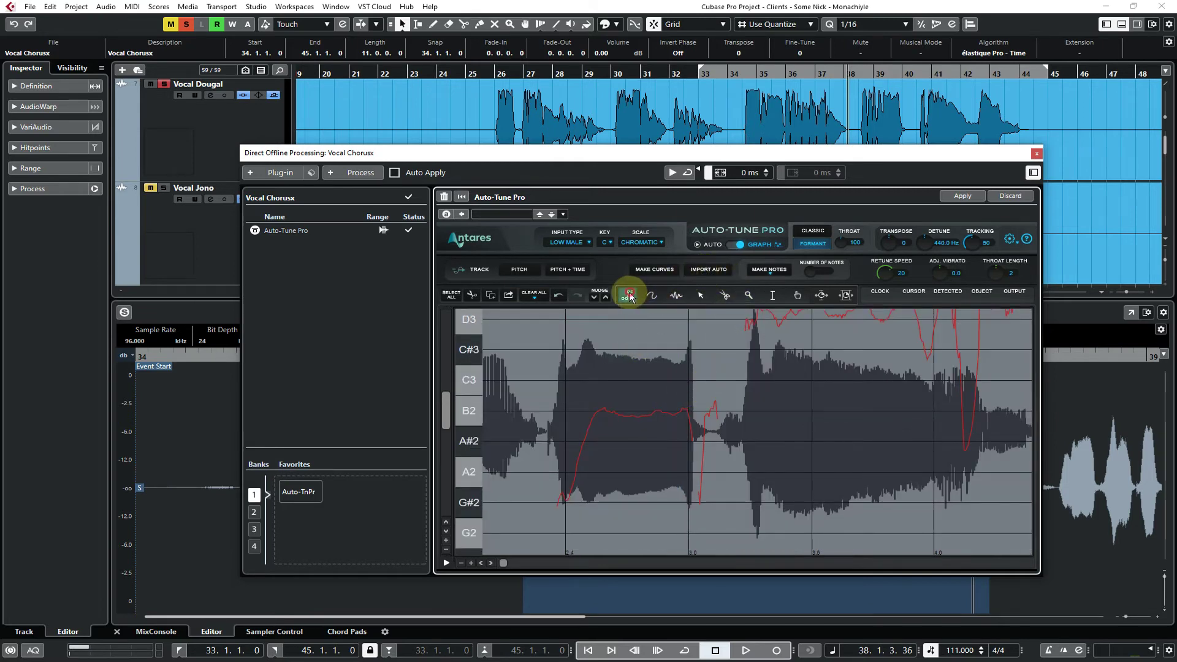
pyautogui.click(603, 410)
pyautogui.doubleClick(679, 411)
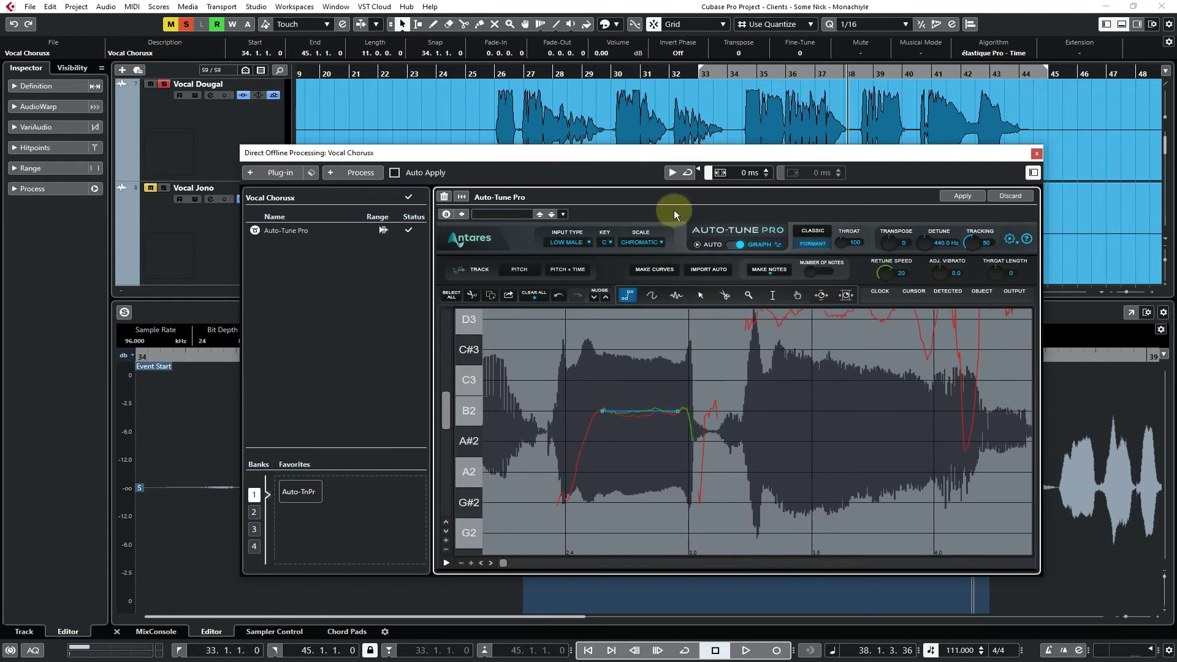
# Preview the vocal with the B2 line and remove that line
pyautogui.click(671, 173)
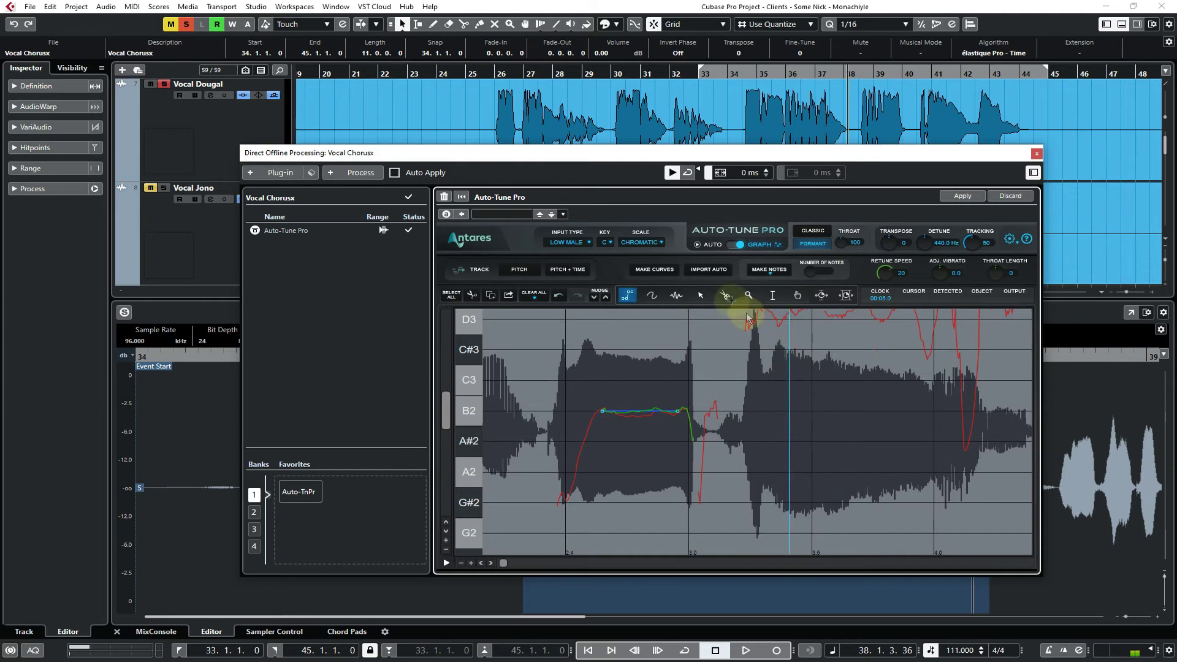
pyautogui.click(672, 173)
pyautogui.click(668, 178)
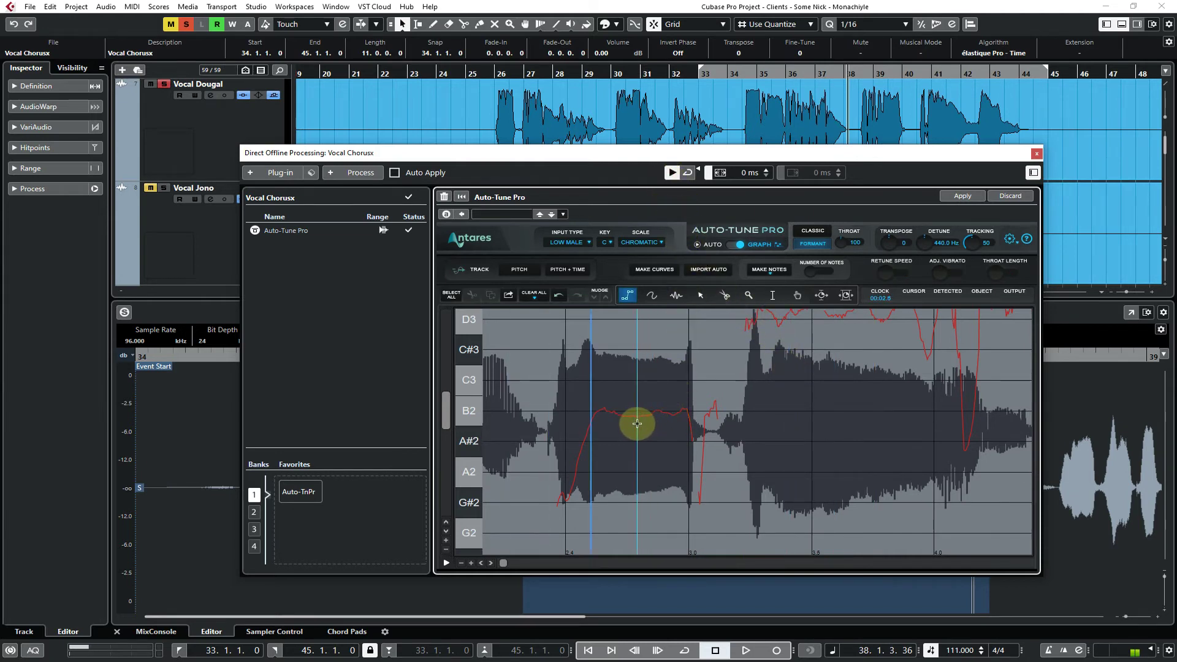
# Redraw the flat B2 correction line slightly longer across the held note and preview it with throat length 0
pyautogui.click(599, 411)
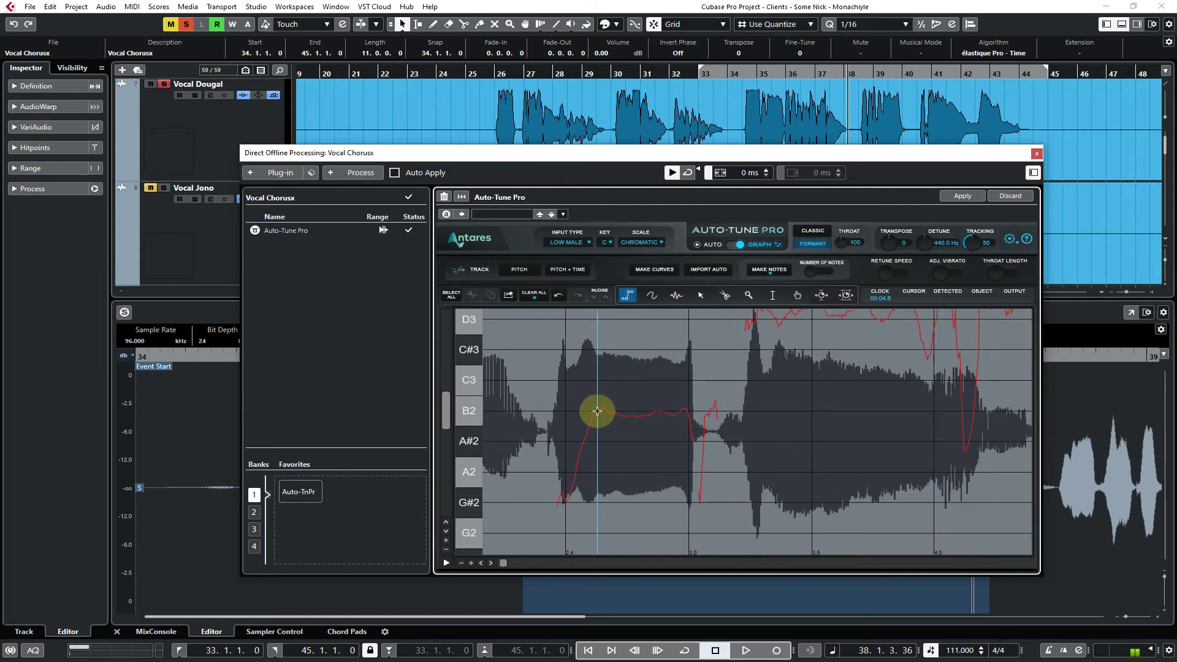
pyautogui.doubleClick(686, 412)
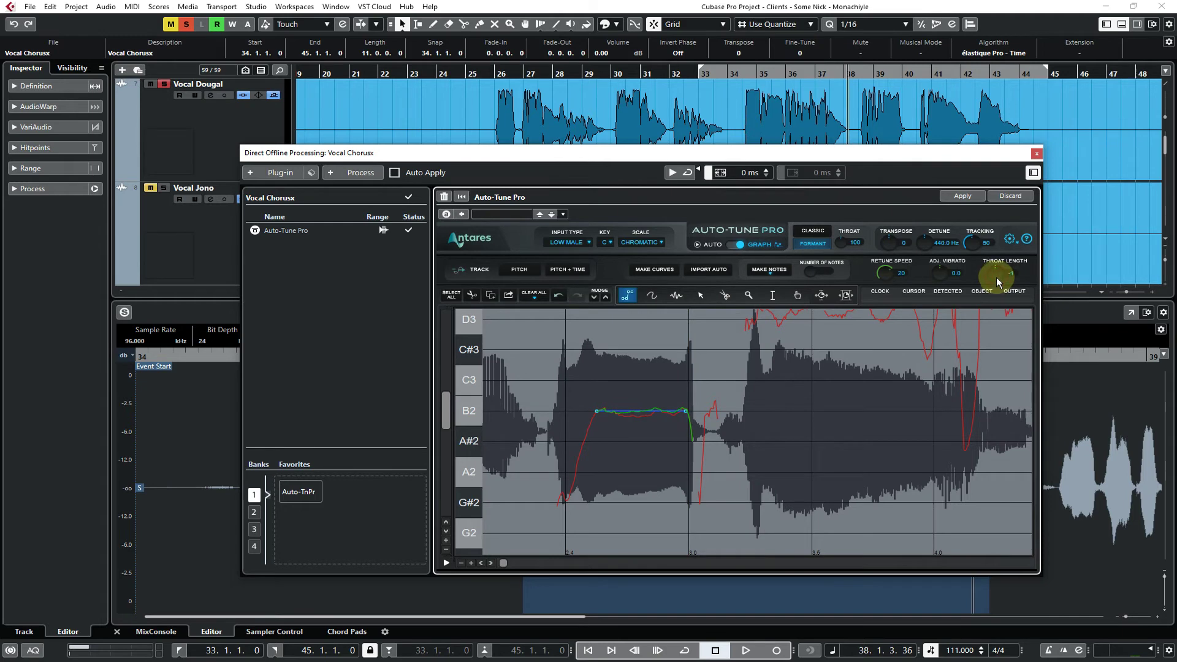
pyautogui.click(672, 172)
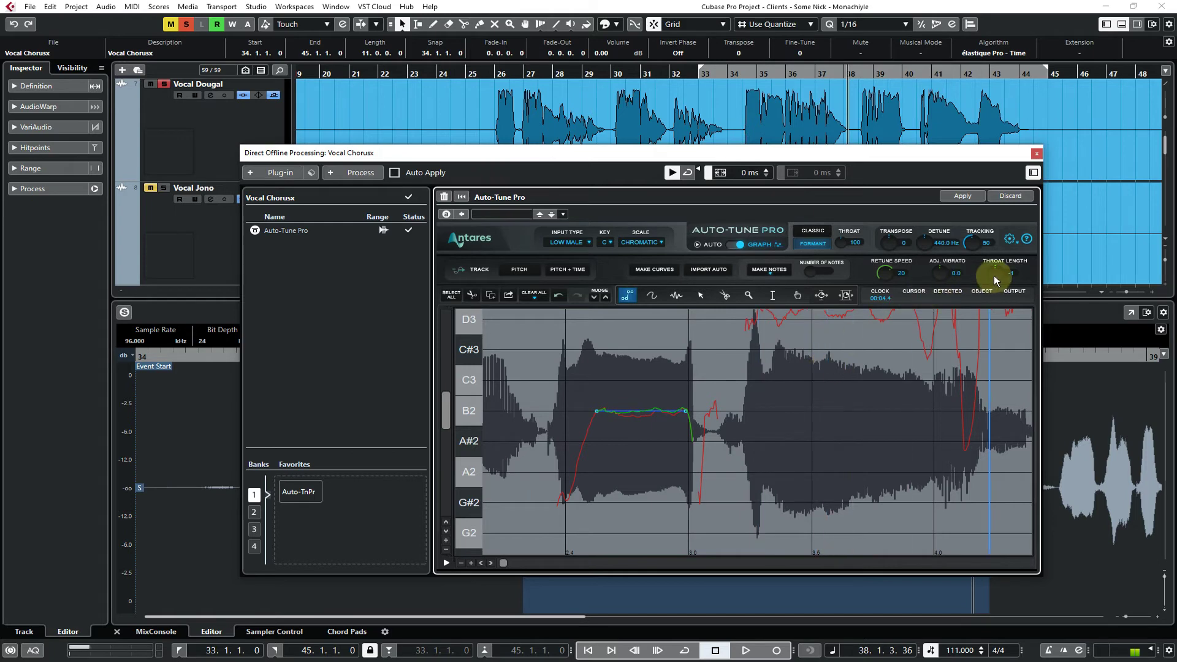
pyautogui.moveTo(994, 274); pyautogui.dragTo(994, 274)
pyautogui.click(672, 172)
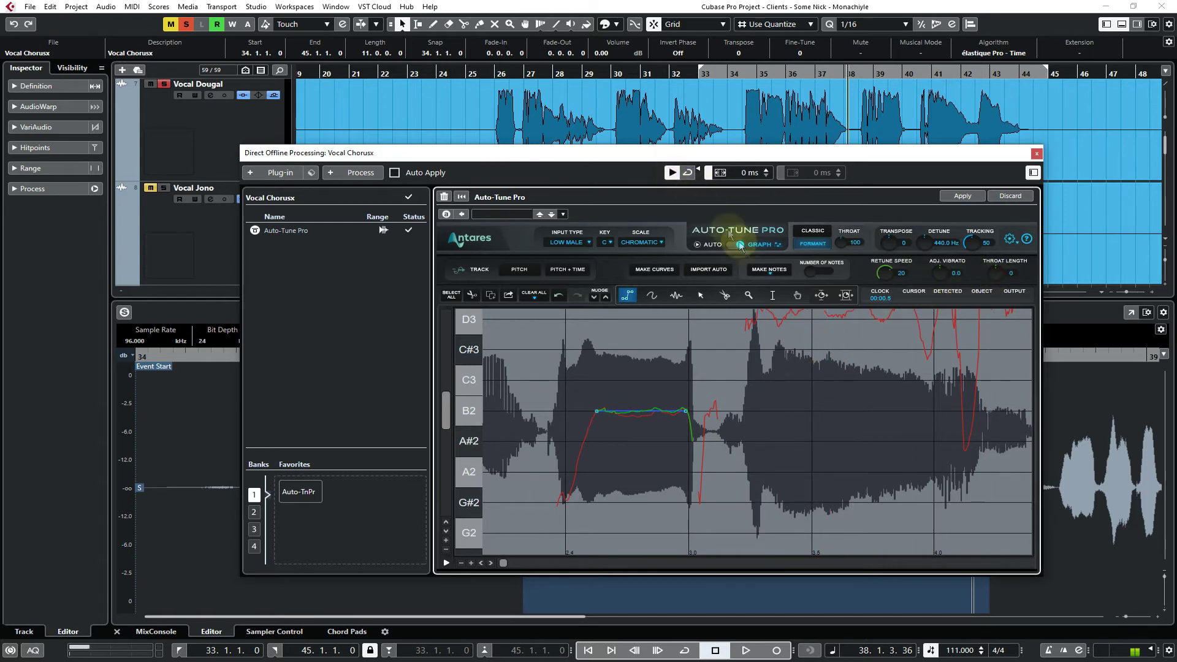
# Draw a flat correction line on D3 over the following long note, from about 3.2 to 3.9 s
pyautogui.click(798, 297)
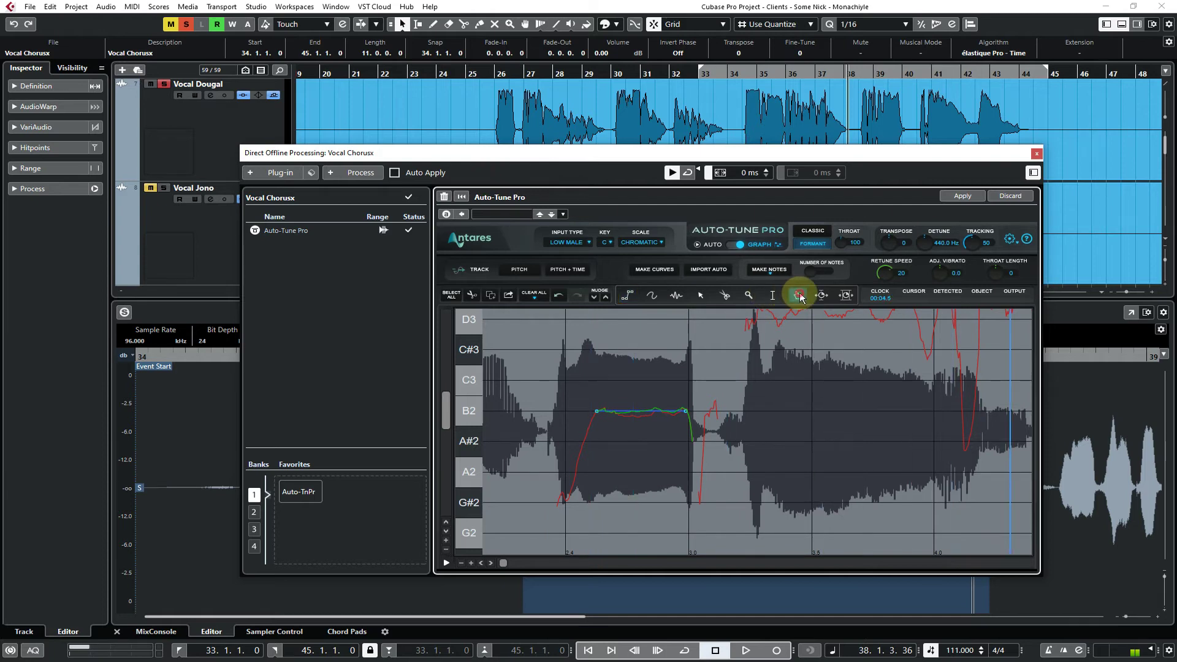
pyautogui.moveTo(776, 428); pyautogui.dragTo(745, 489)
pyautogui.moveTo(799, 402); pyautogui.dragTo(667, 407)
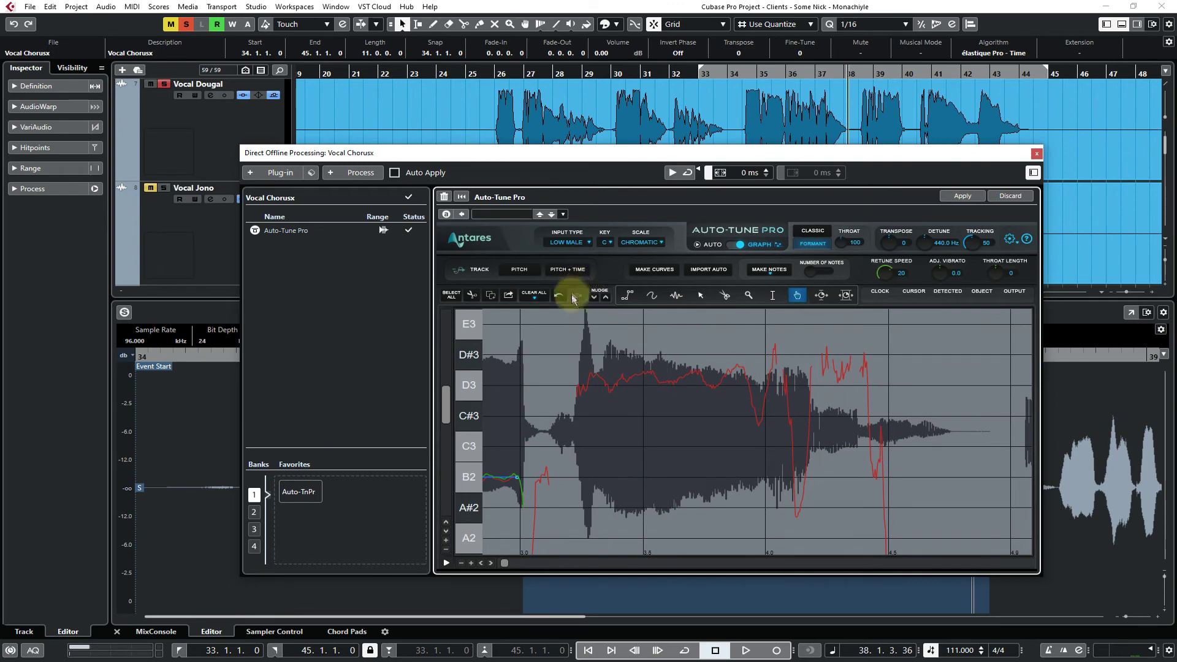
pyautogui.click(627, 295)
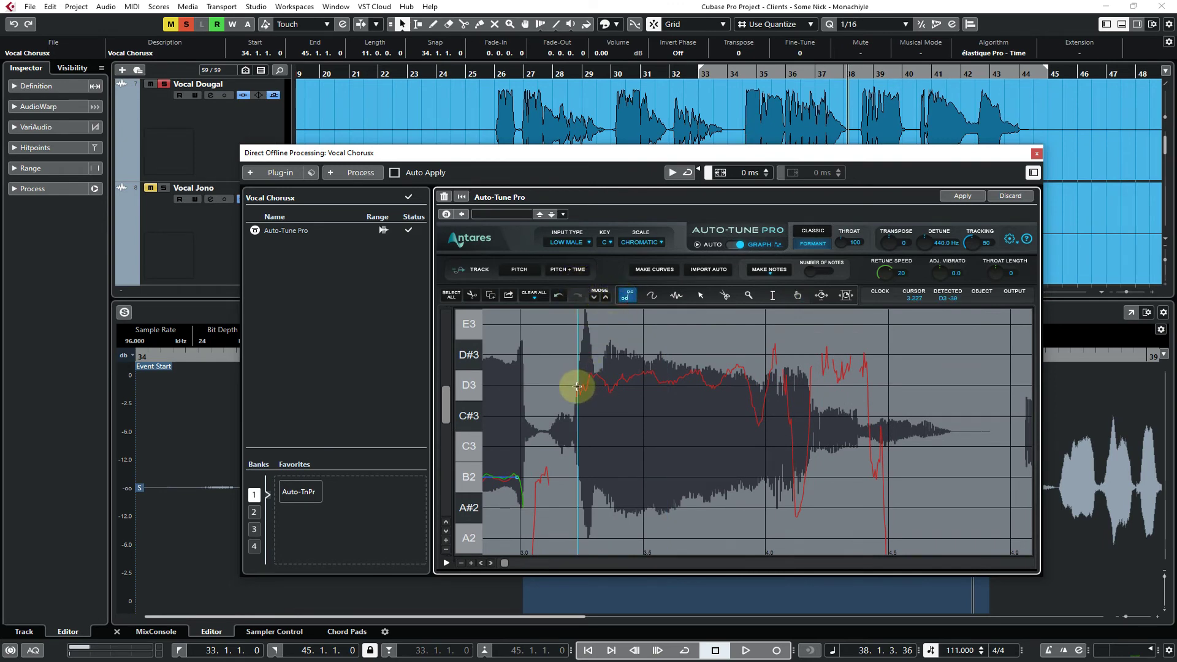
pyautogui.moveTo(577, 386); pyautogui.dragTo(748, 387)
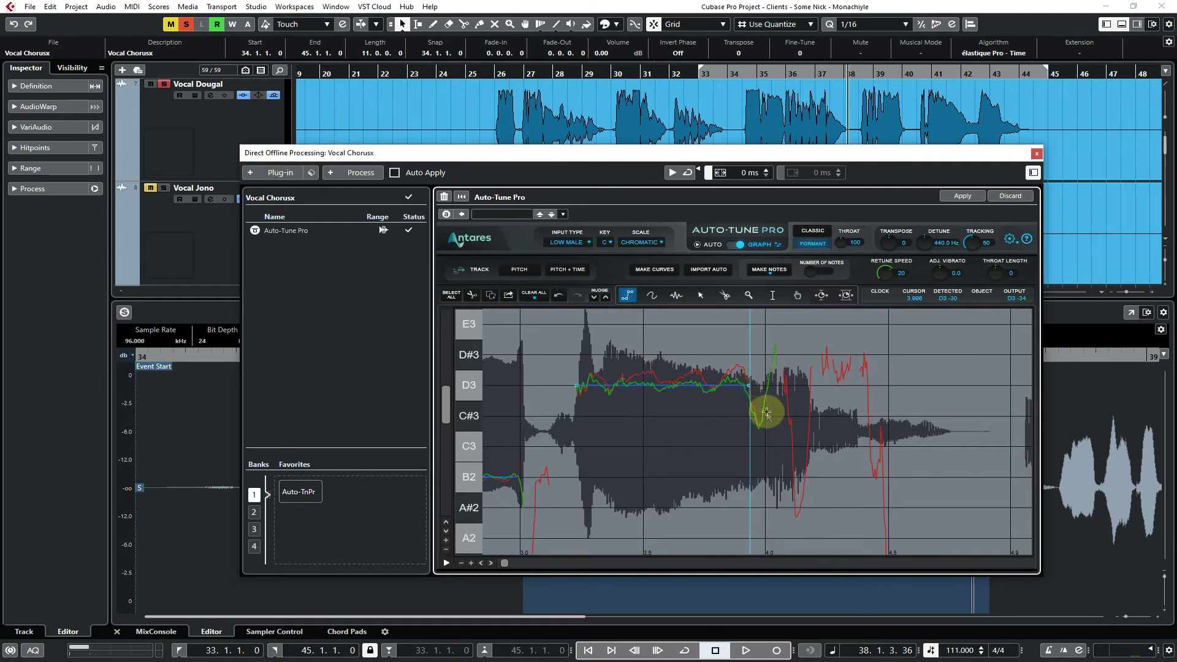
# Set the D3 line's throat length to -1 while previewing the vocal
pyautogui.click(672, 172)
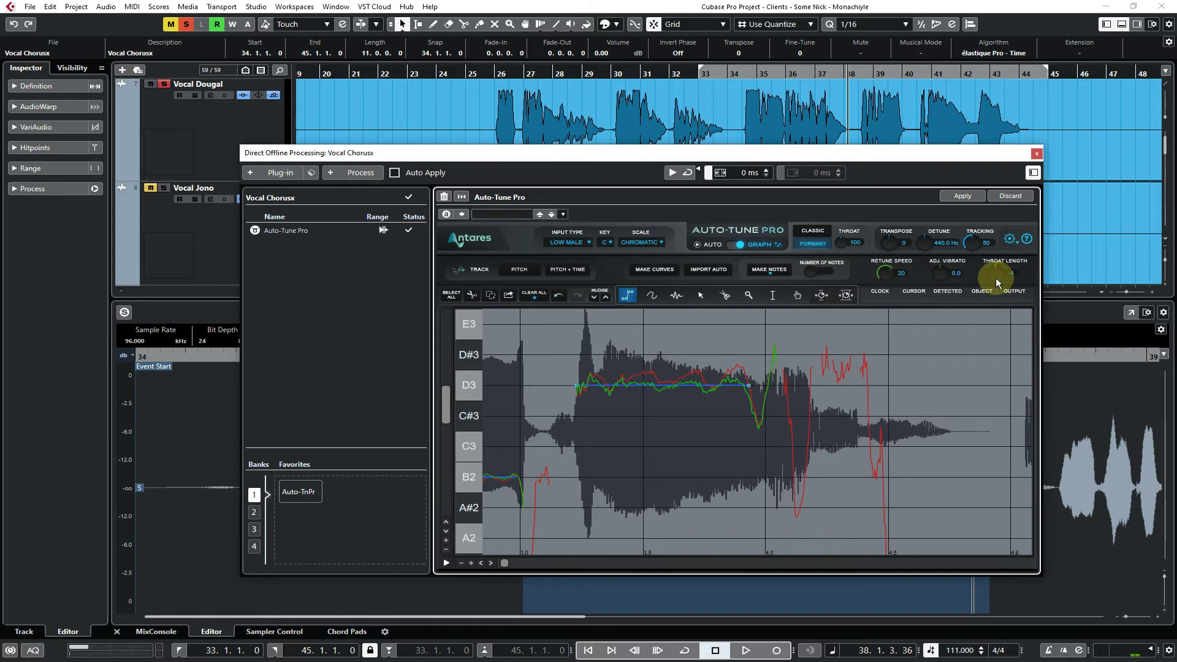
pyautogui.click(672, 172)
pyautogui.moveTo(993, 275); pyautogui.dragTo(993, 274)
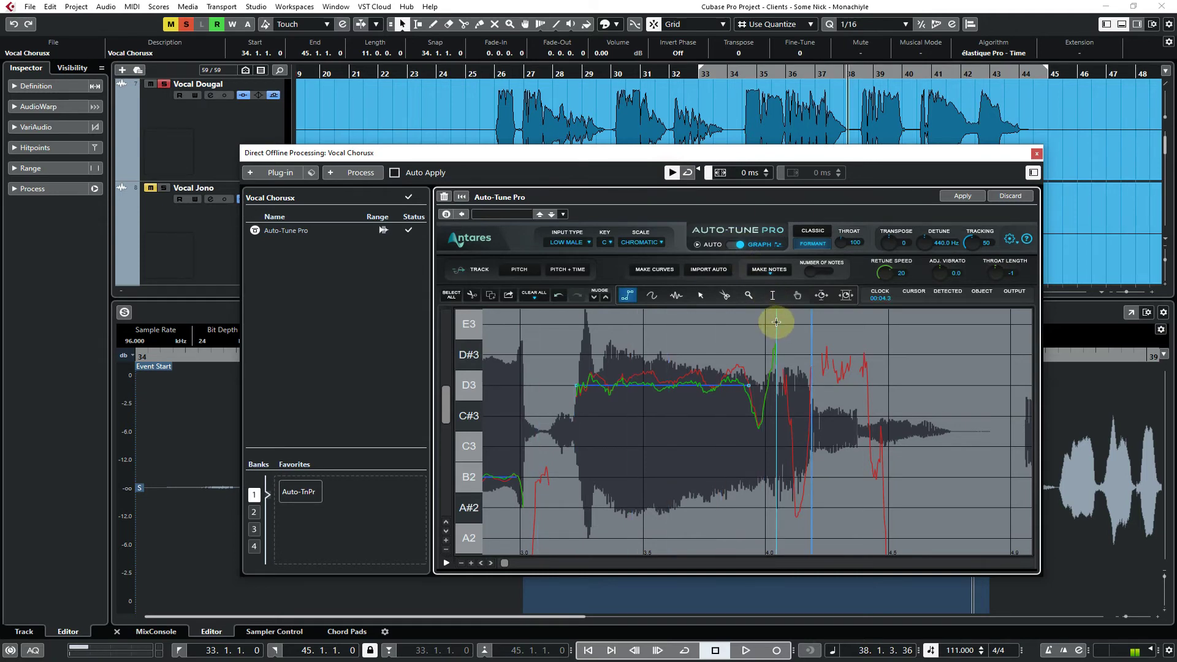
# Apply the Auto-Tune correction to the vocal and play the project back from about bar 34
pyautogui.click(960, 197)
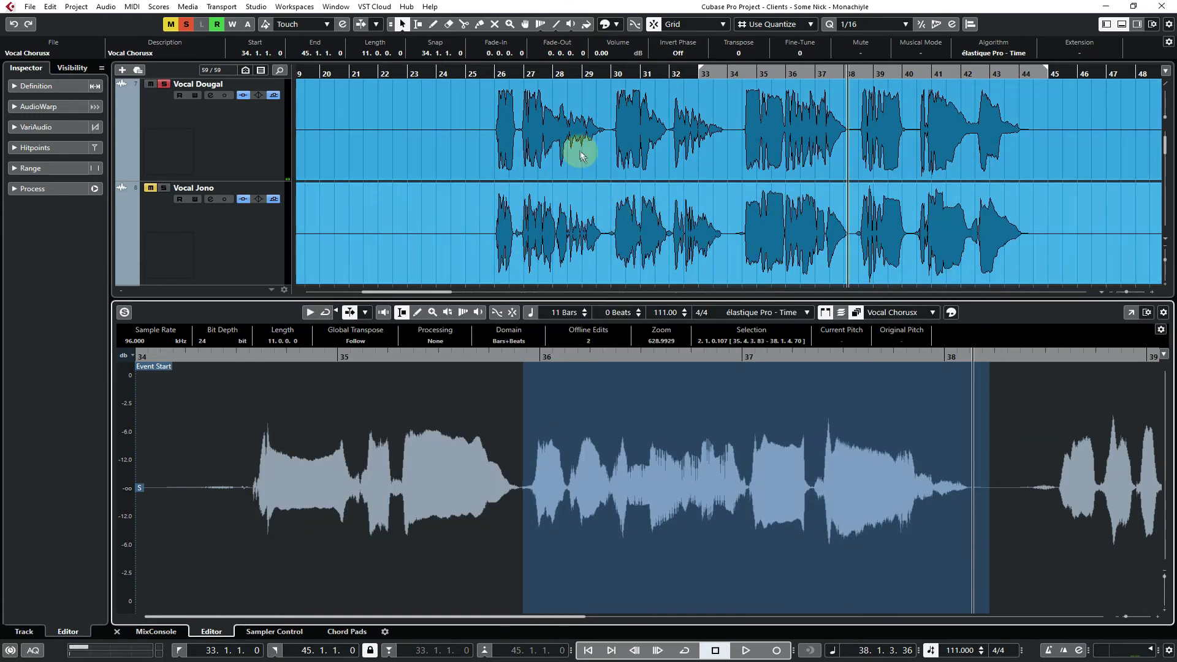
pyautogui.click(738, 75)
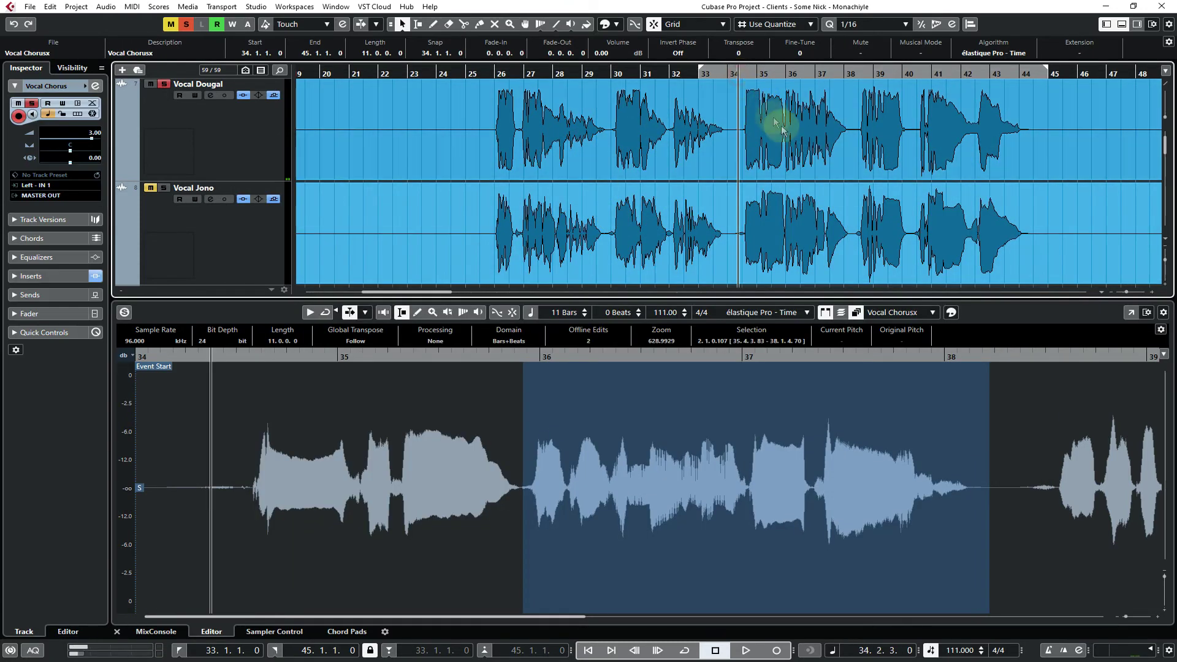
pyautogui.press('space')
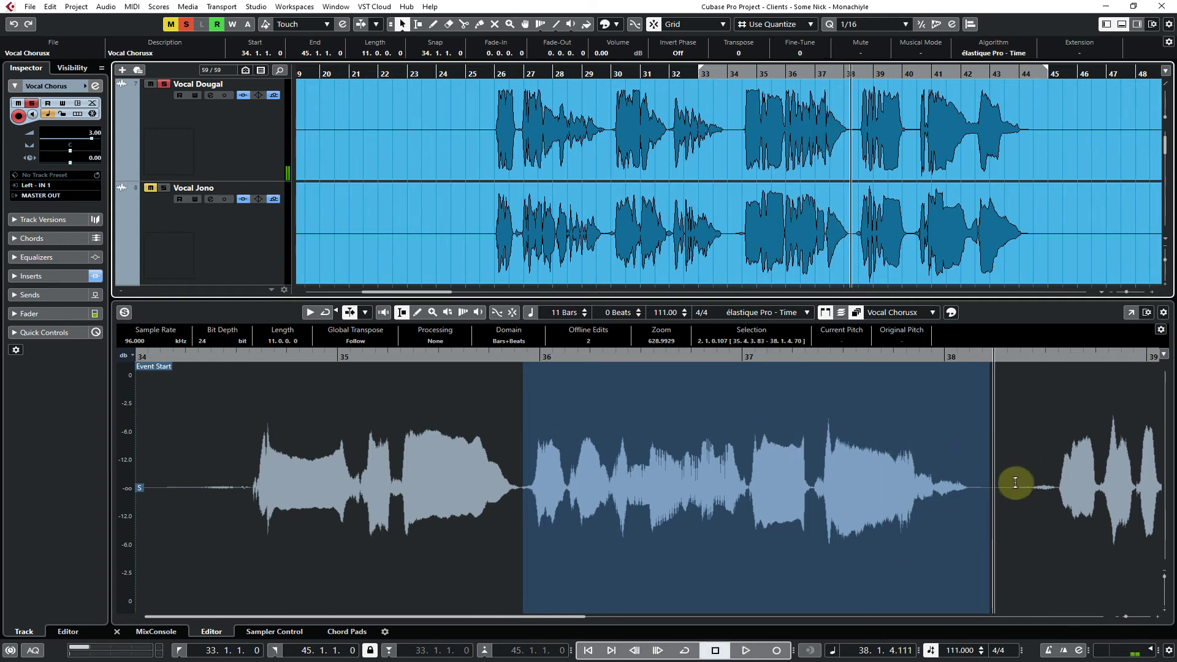
# Select the next vocal phrase, from about bar 38.2 to 40.1, and open Direct Offline Processing for it
pyautogui.moveTo(1017, 481); pyautogui.dragTo(991, 499)
pyautogui.click(643, 357)
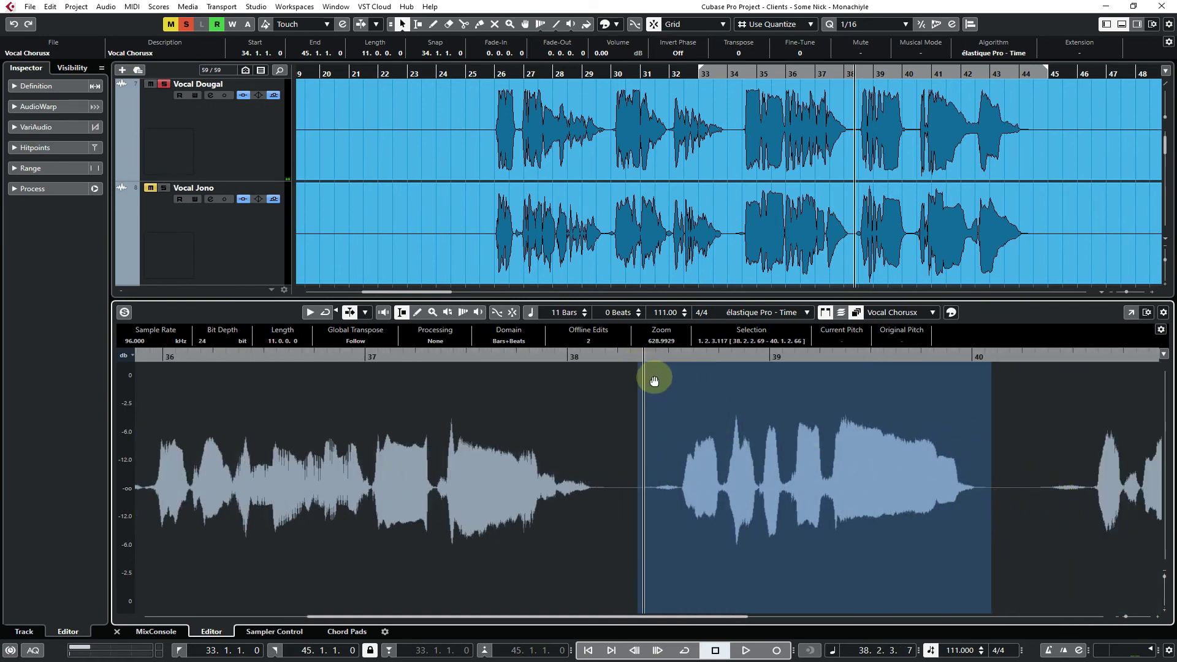
pyautogui.press('F7')
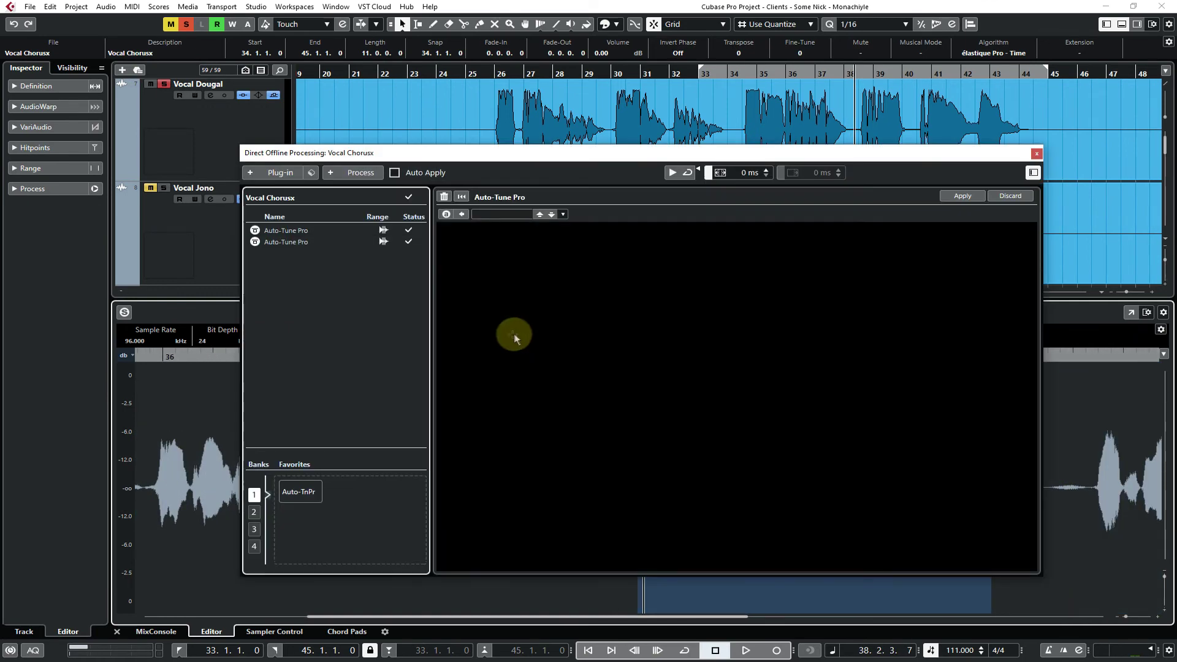
# Clear the previous pitch correction objects and play the selected phrase through to detect its pitch
pyautogui.click(533, 300)
pyautogui.click(543, 289)
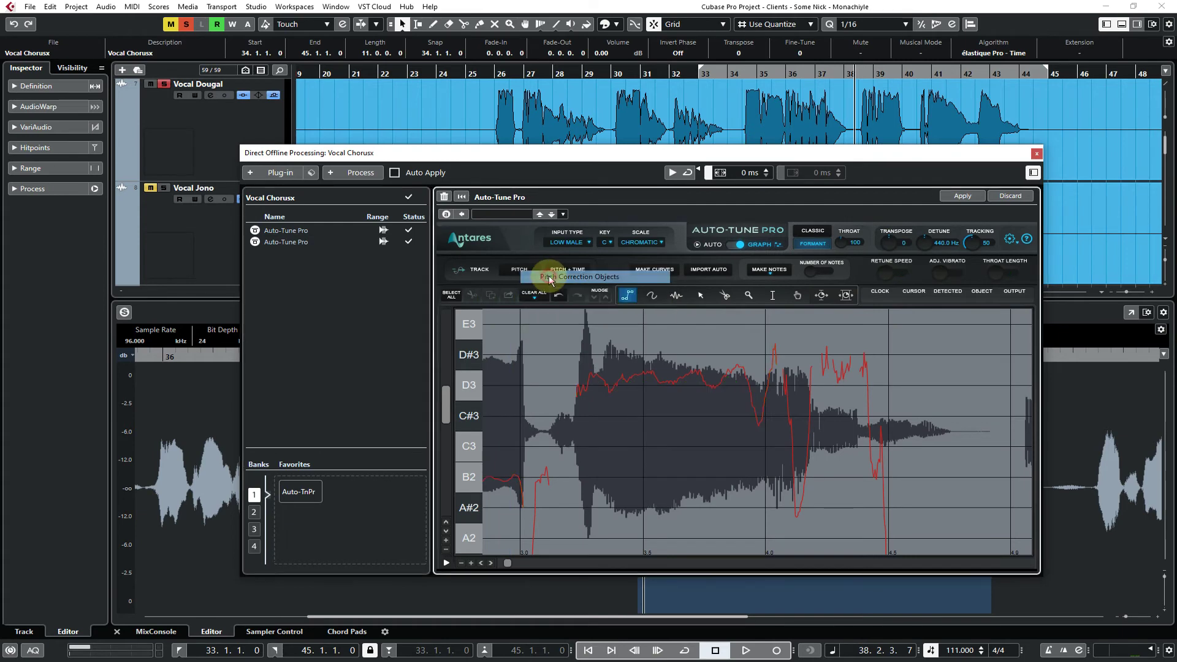
pyautogui.click(671, 172)
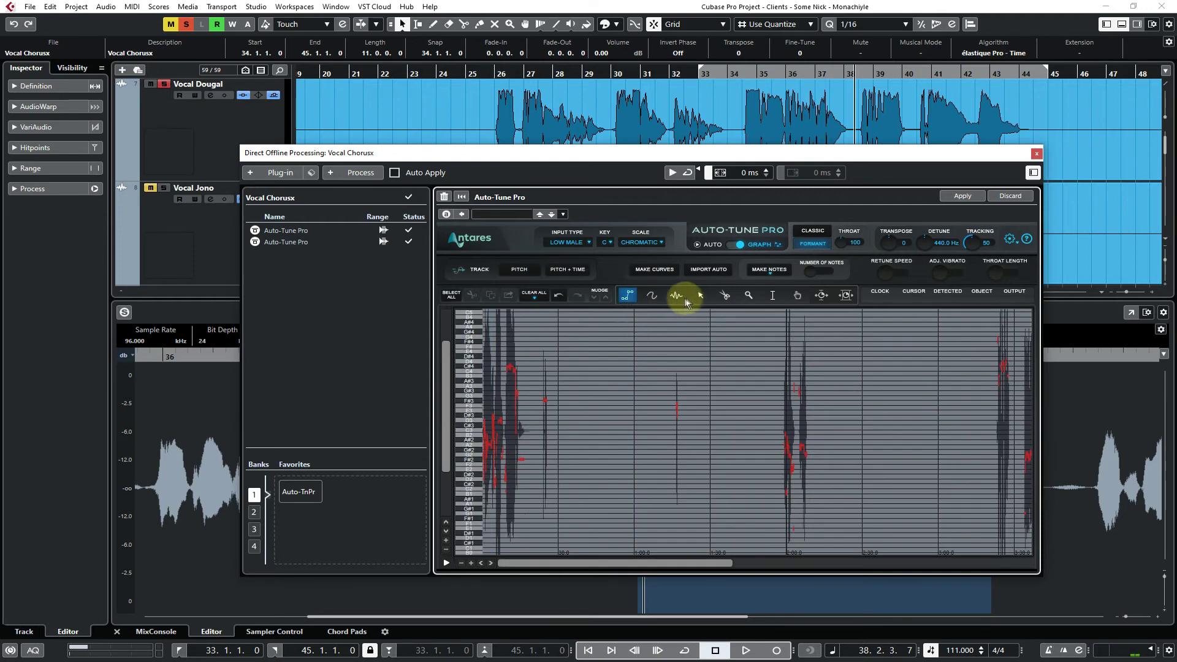
# Draw a flat correction line on D3 over the end of the phrase's first note
pyautogui.click(749, 295)
pyautogui.moveTo(507, 415); pyautogui.dragTo(470, 464)
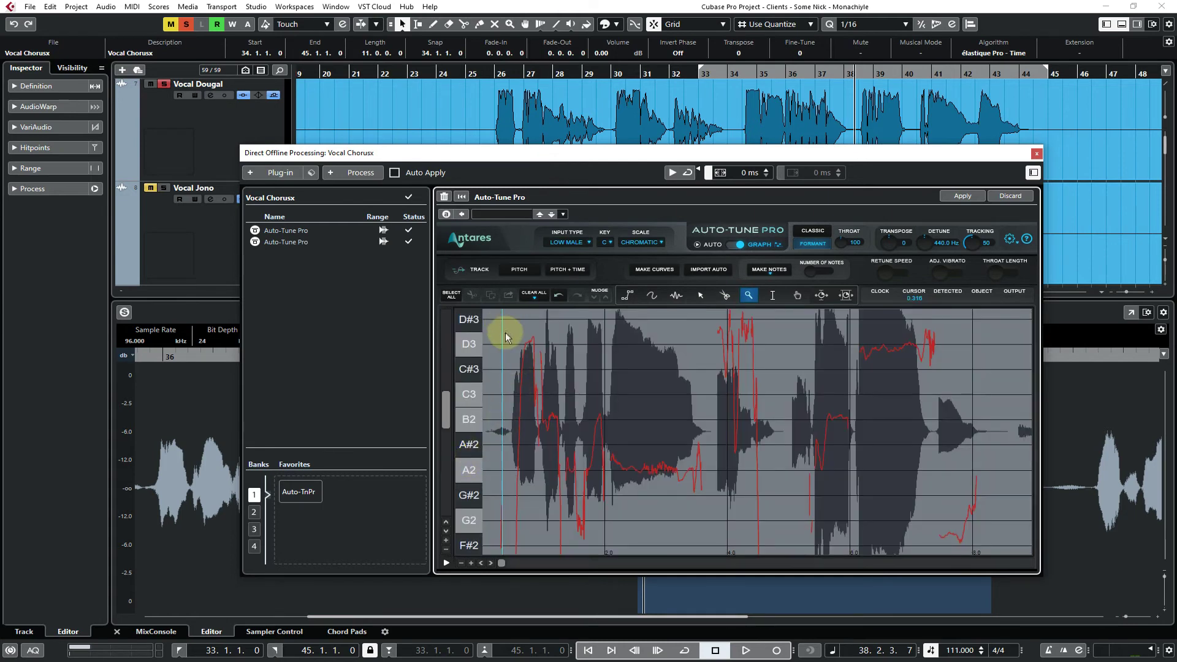
pyautogui.moveTo(506, 337); pyautogui.dragTo(610, 427)
pyautogui.click(626, 297)
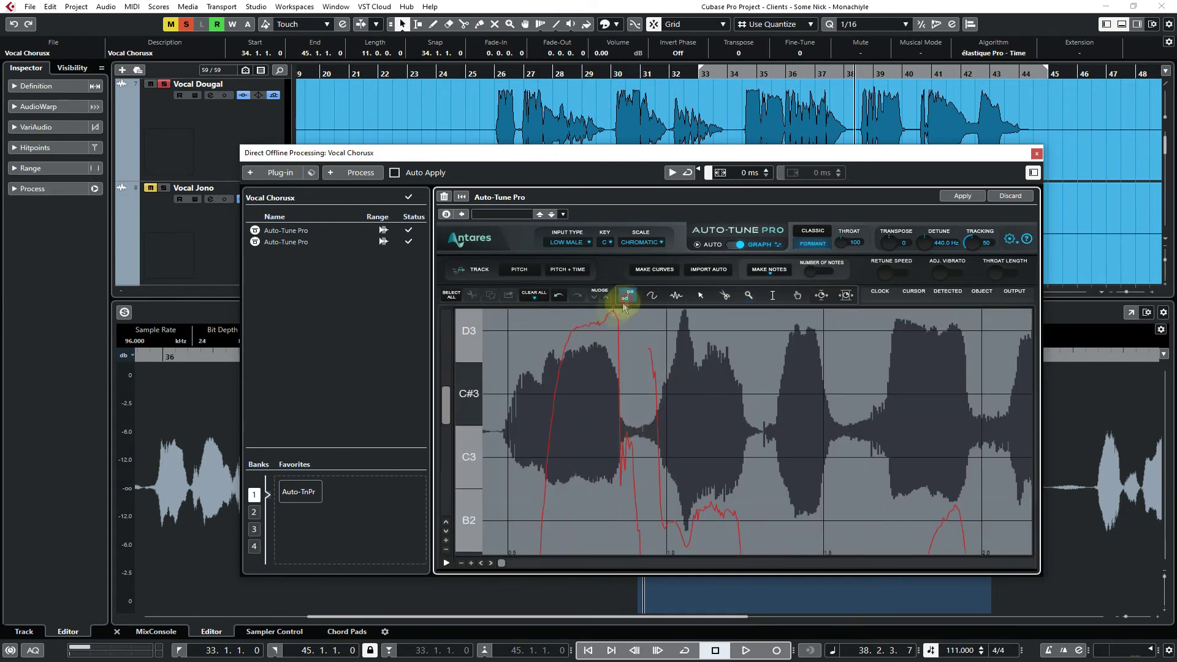
pyautogui.click(572, 331)
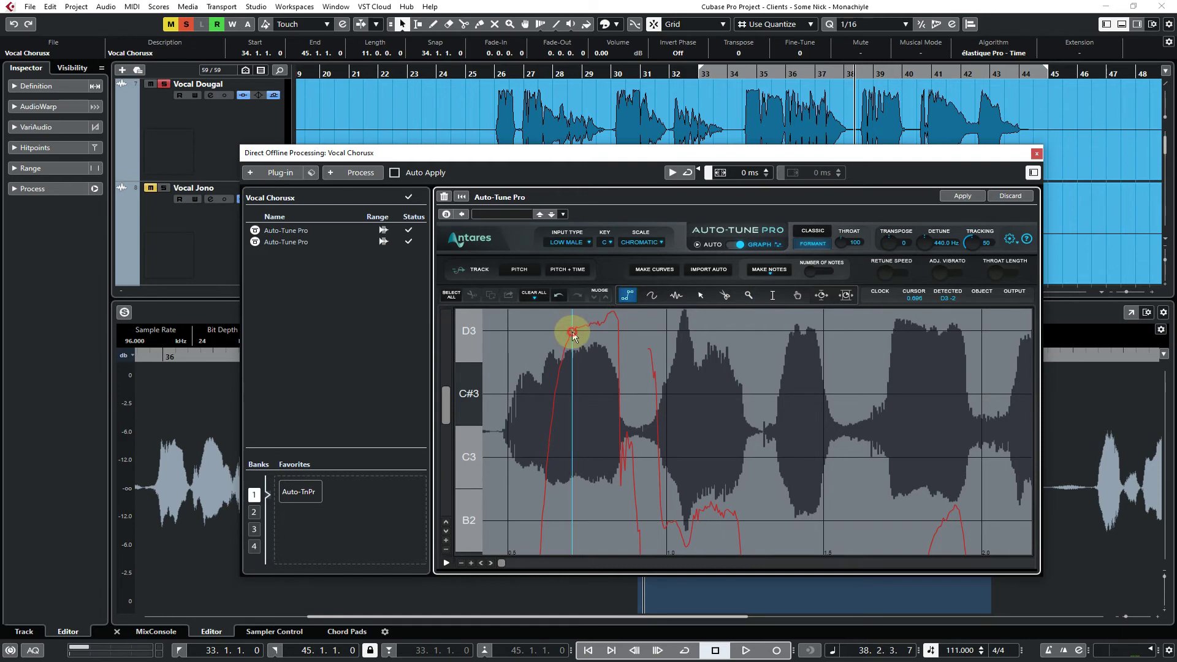
pyautogui.doubleClick(618, 331)
# Set the first note's D3 line to a throat length of -1 while previewing the phrase
pyautogui.click(672, 173)
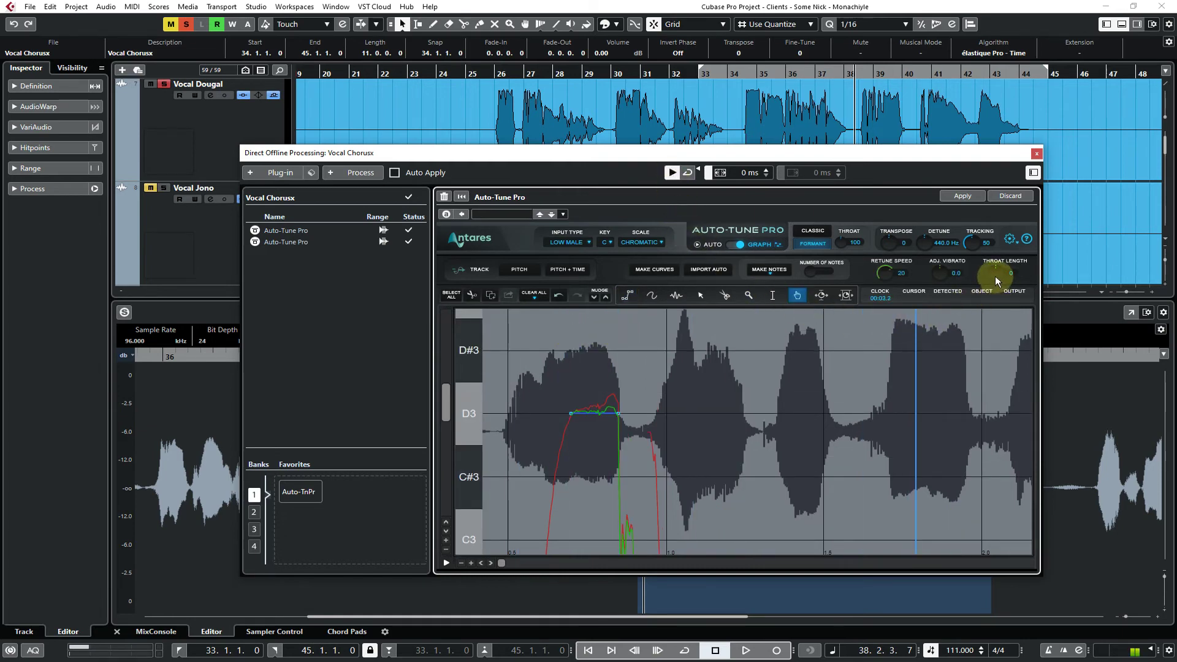
pyautogui.moveTo(994, 274); pyautogui.dragTo(994, 277)
pyautogui.click(668, 169)
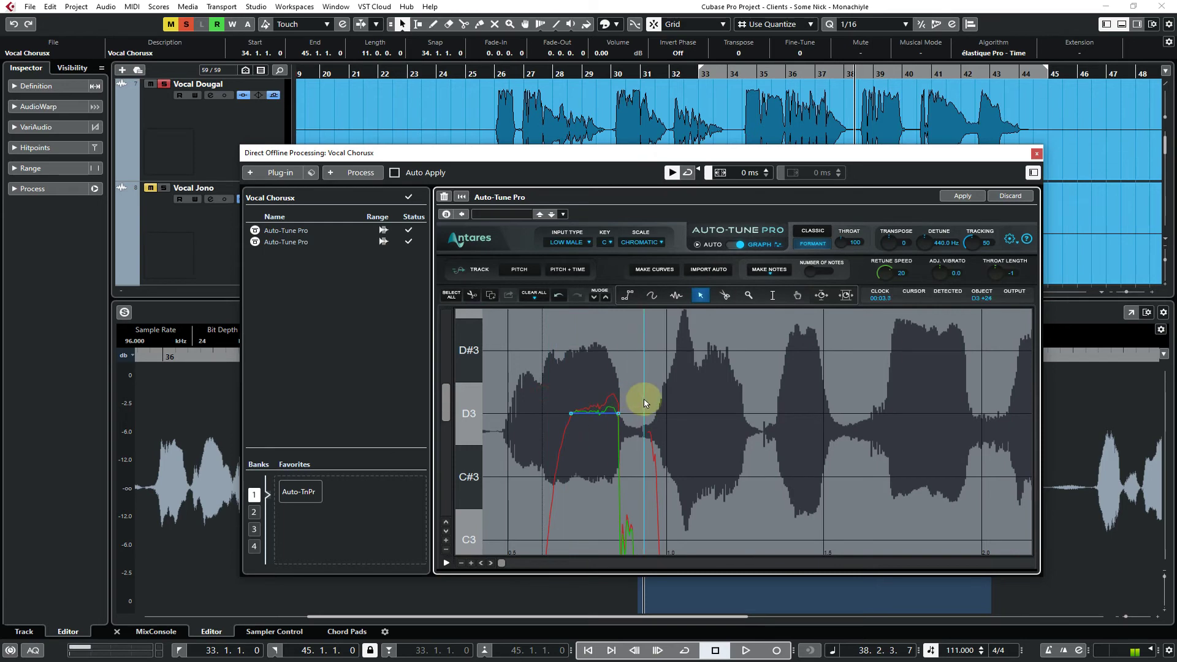
# Remove the D3 correction line from the first note and preview the phrase without it
pyautogui.click(718, 411)
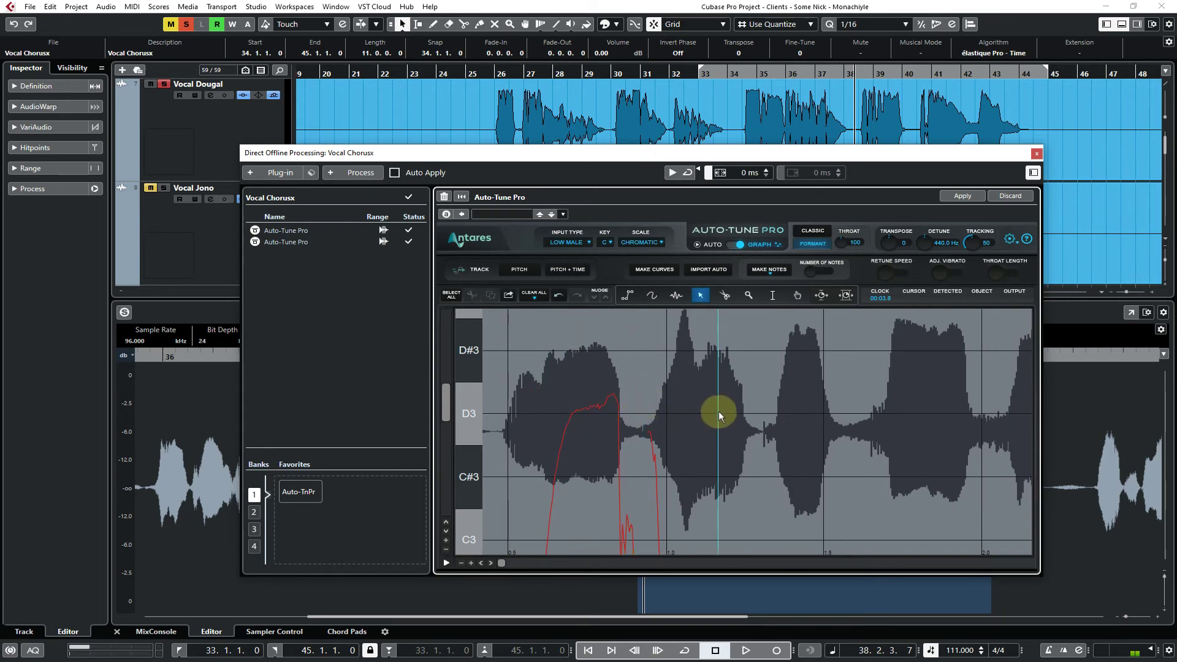
pyautogui.click(670, 173)
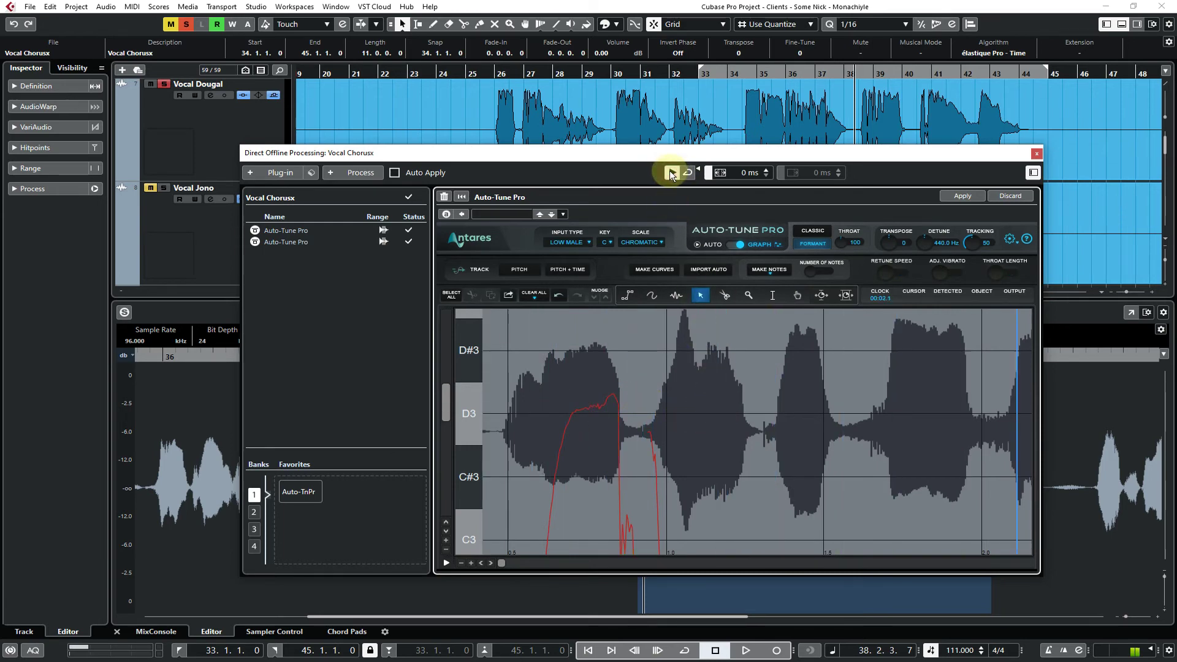
# Redraw a flat D3 correction line over the end of the phrase's first note and preview it
pyautogui.click(626, 296)
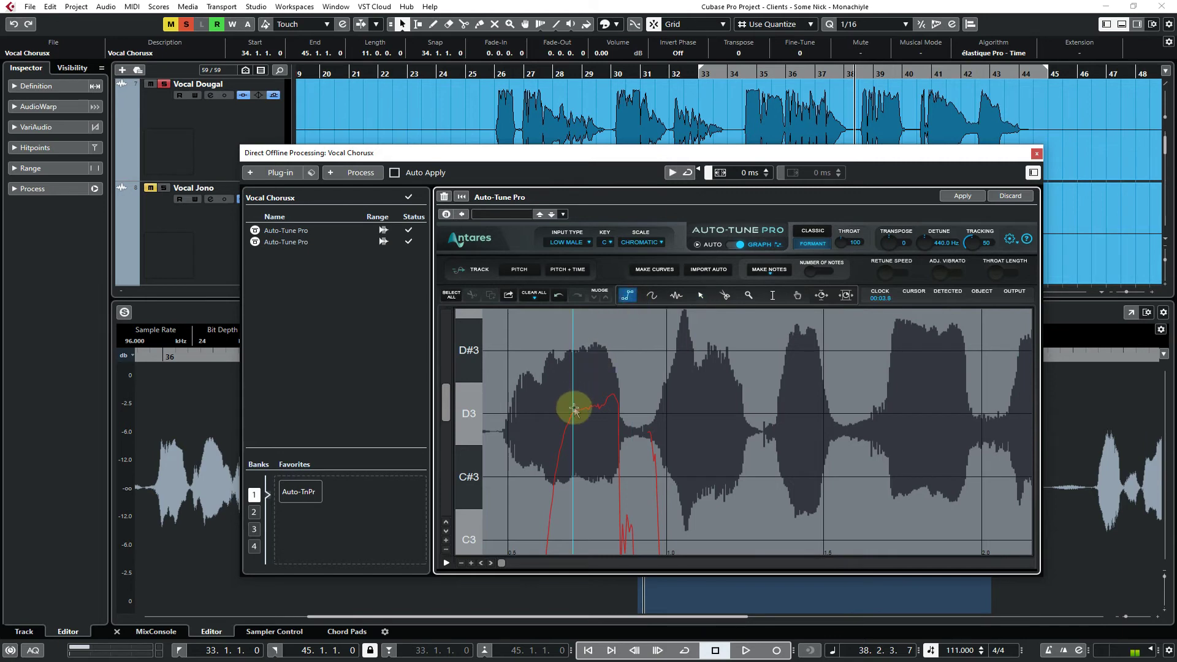
pyautogui.click(573, 415)
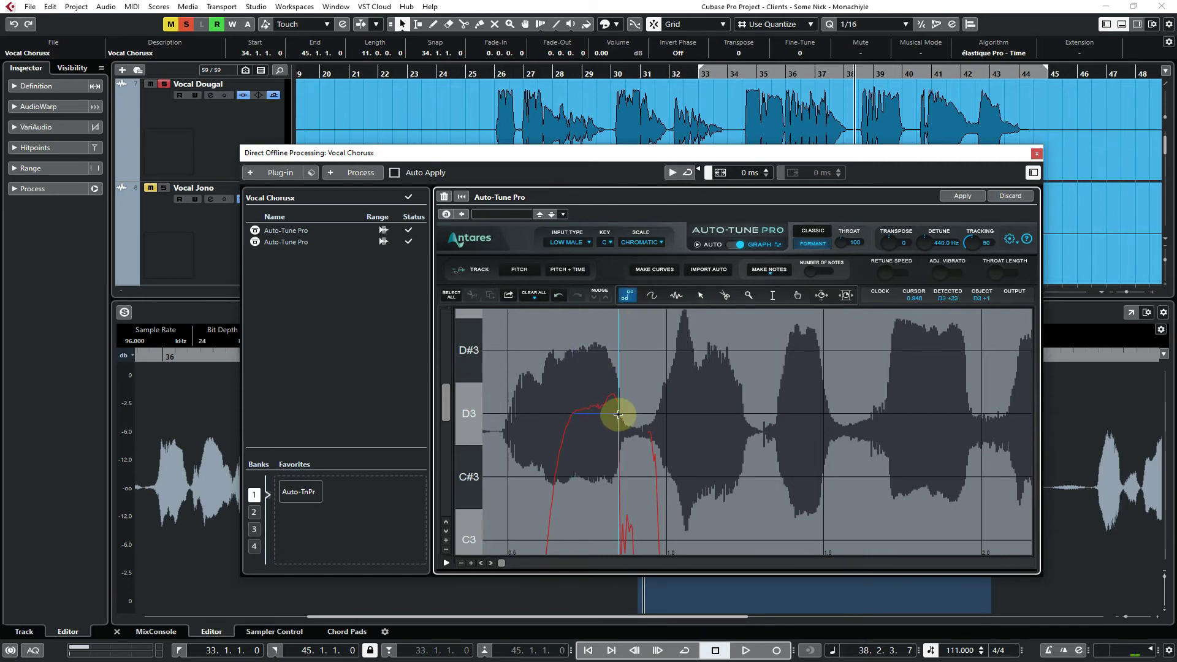
pyautogui.doubleClick(616, 413)
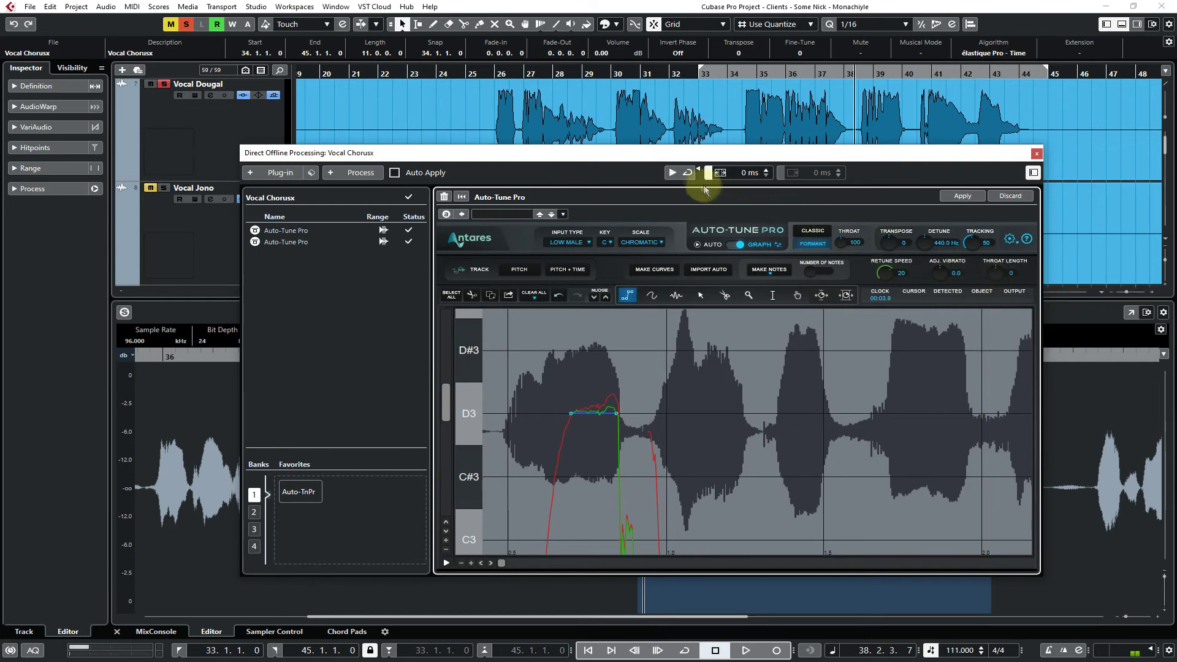
pyautogui.click(673, 173)
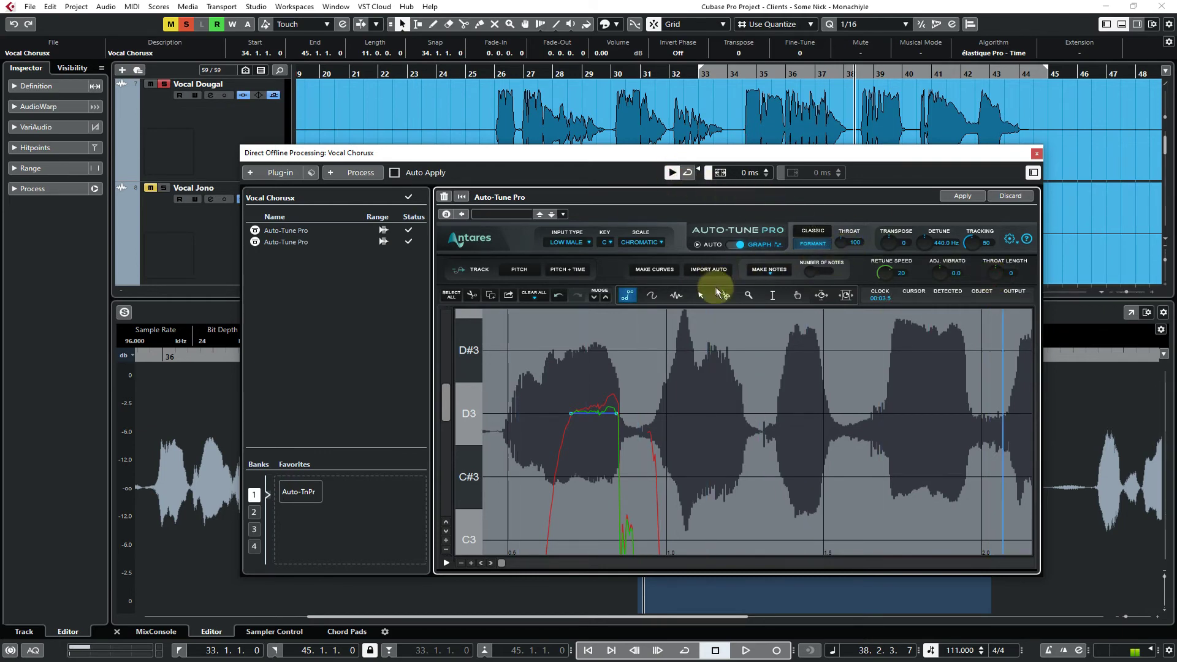
# Draw a flat B2 correction line over the second note and set its retune speed to 12 while previewing
pyautogui.click(796, 296)
pyautogui.moveTo(724, 342); pyautogui.dragTo(712, 294)
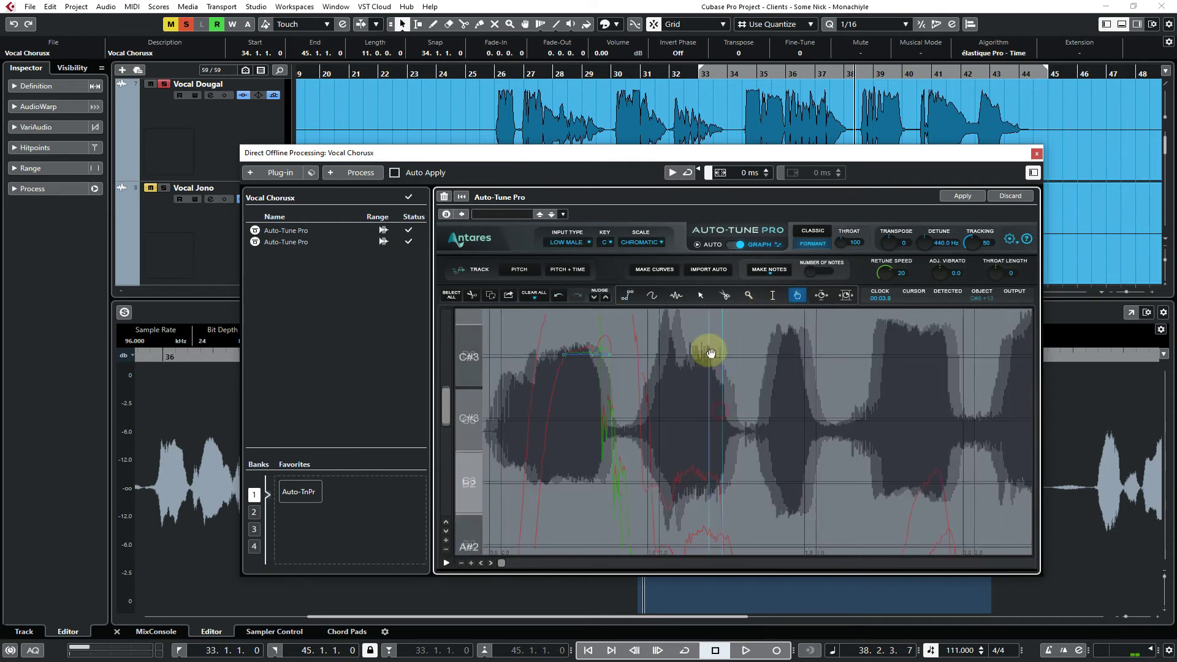
pyautogui.moveTo(711, 414); pyautogui.dragTo(648, 380)
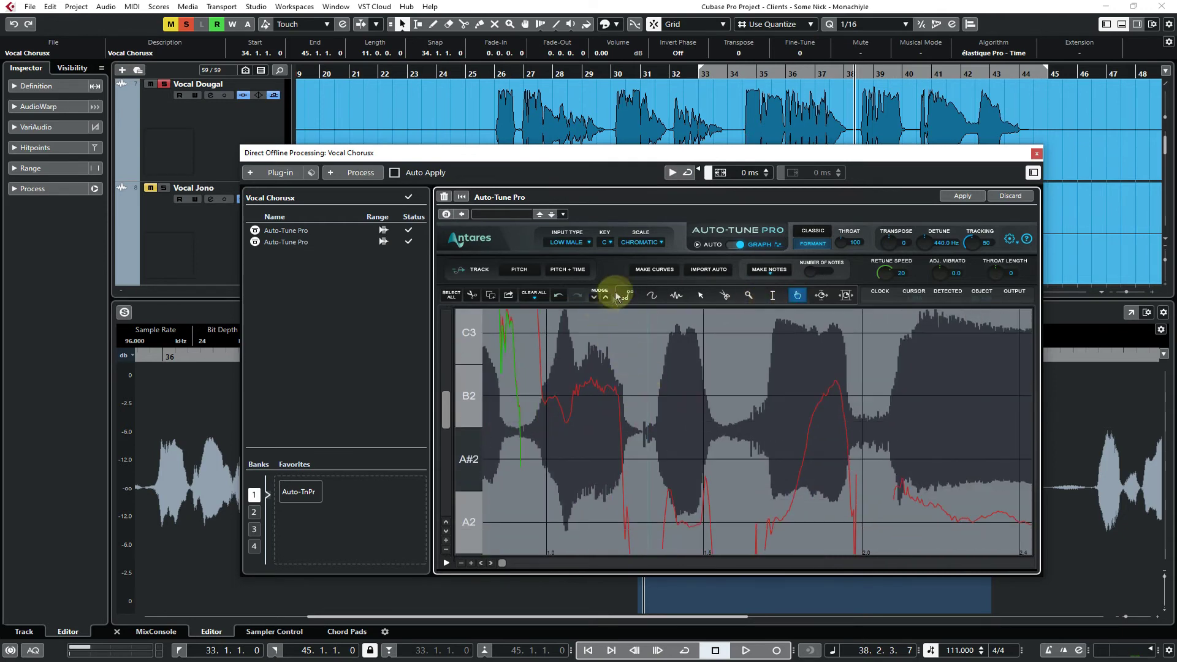
pyautogui.click(626, 294)
pyautogui.moveTo(574, 398); pyautogui.dragTo(616, 395)
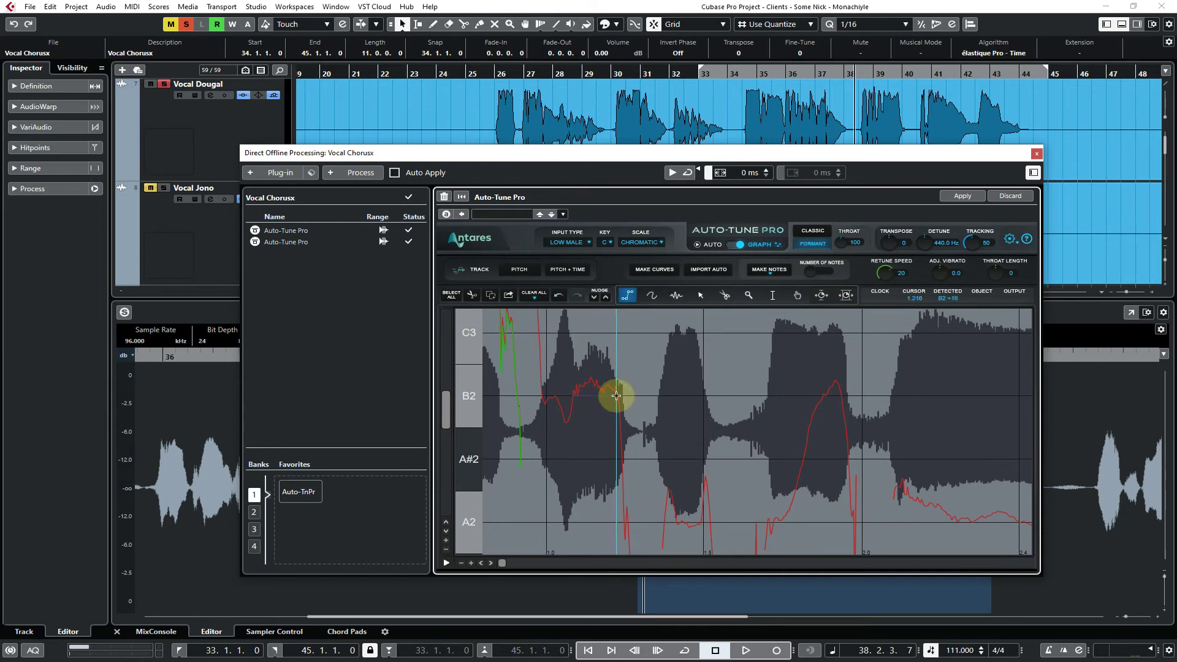
pyautogui.doubleClick(617, 396)
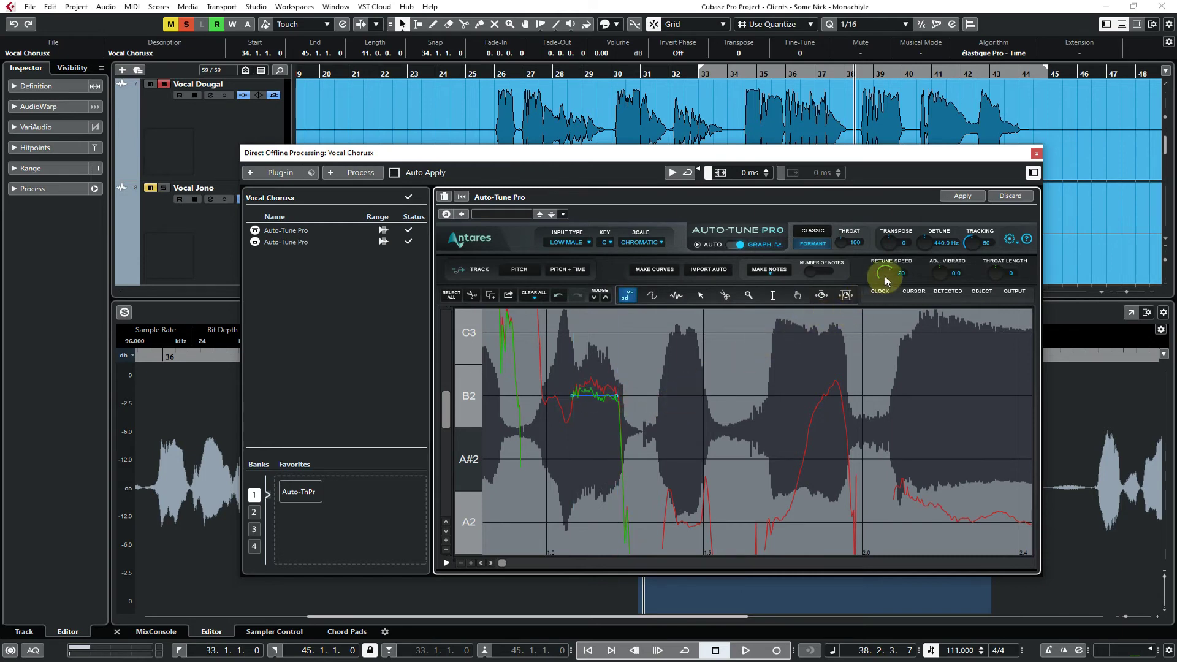
pyautogui.click(673, 173)
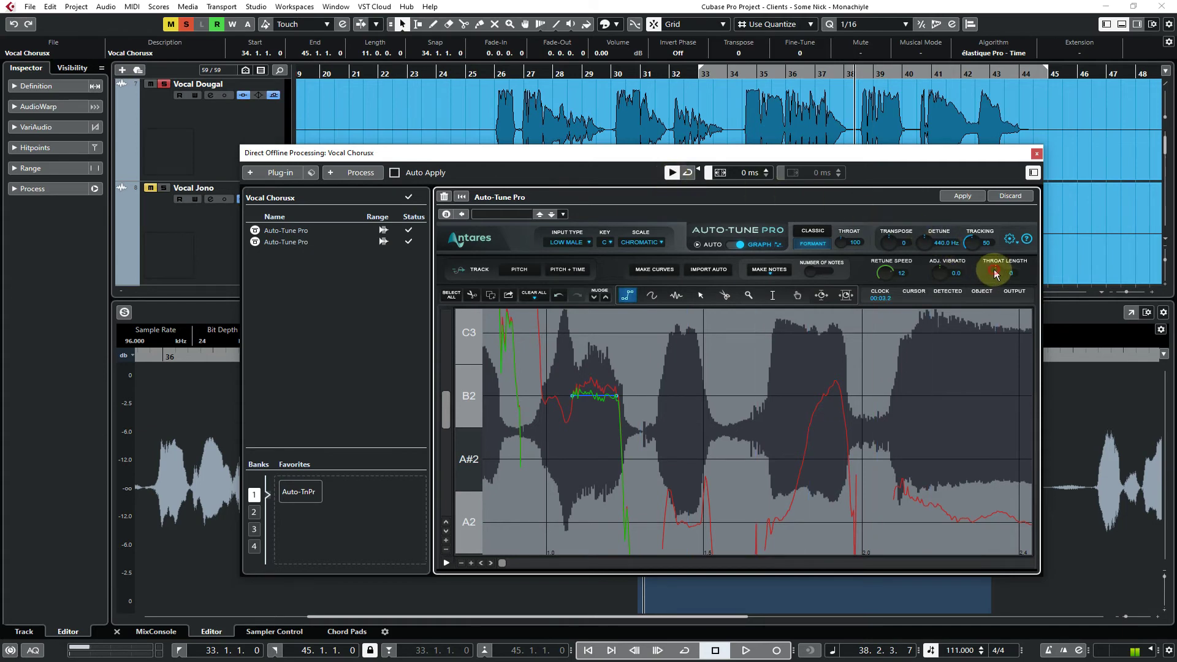
# Draw a flat A2 correction line over the third note with a retune speed of 3 and preview it
pyautogui.click(672, 173)
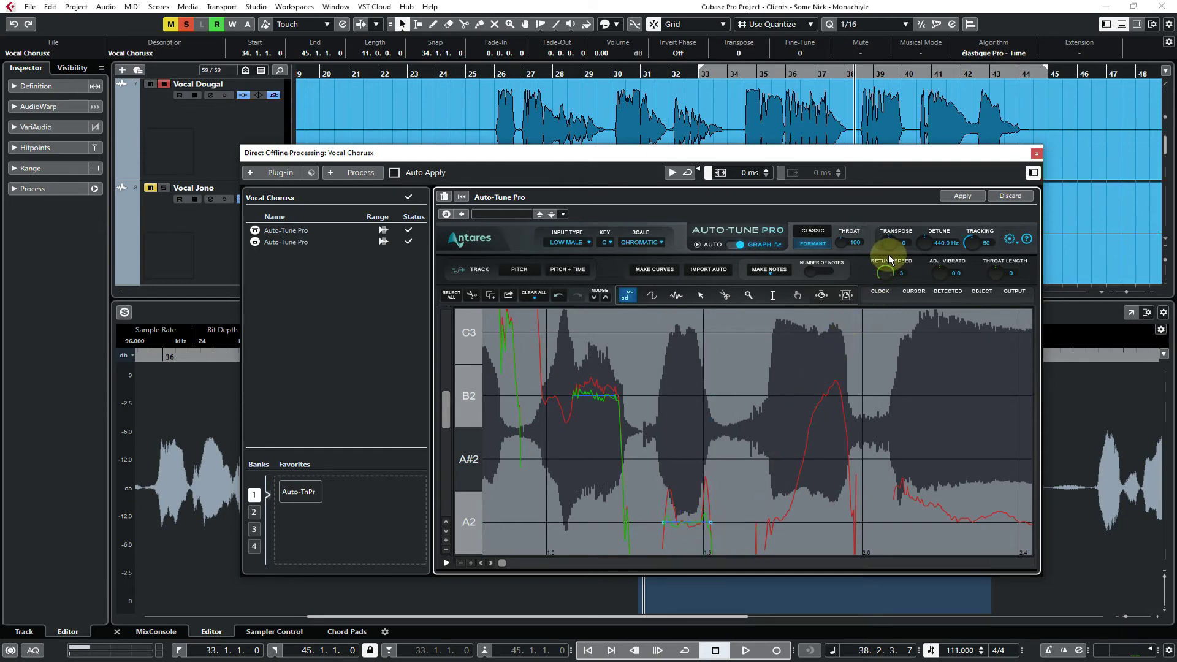
pyautogui.click(673, 173)
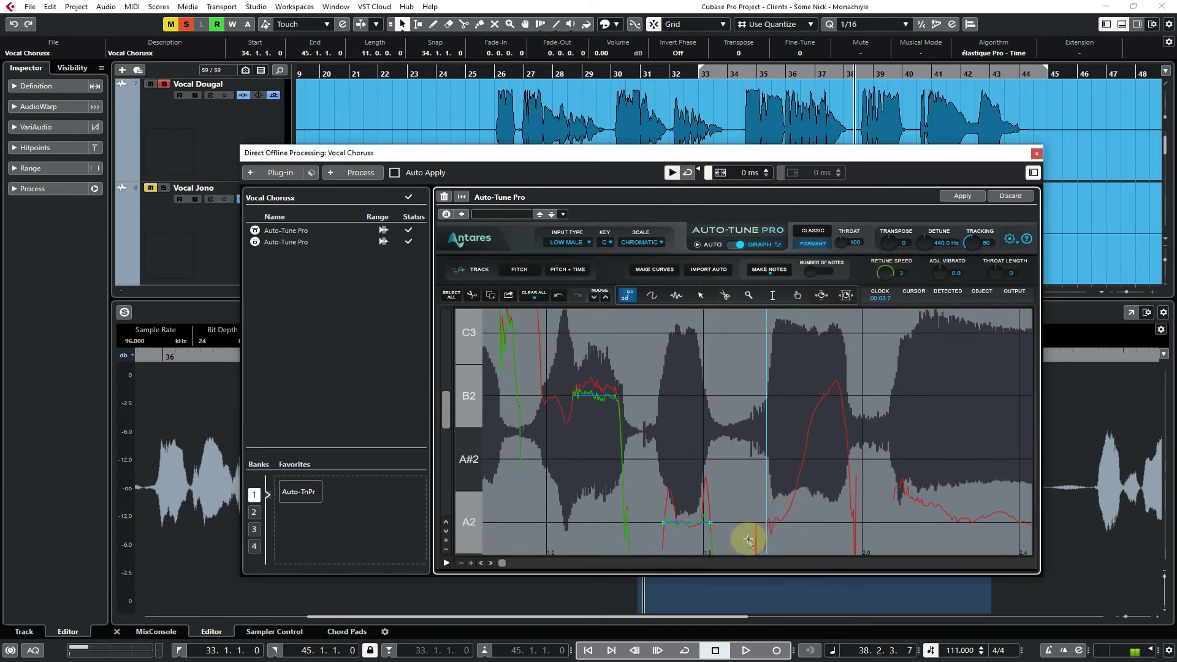
pyautogui.press('space')
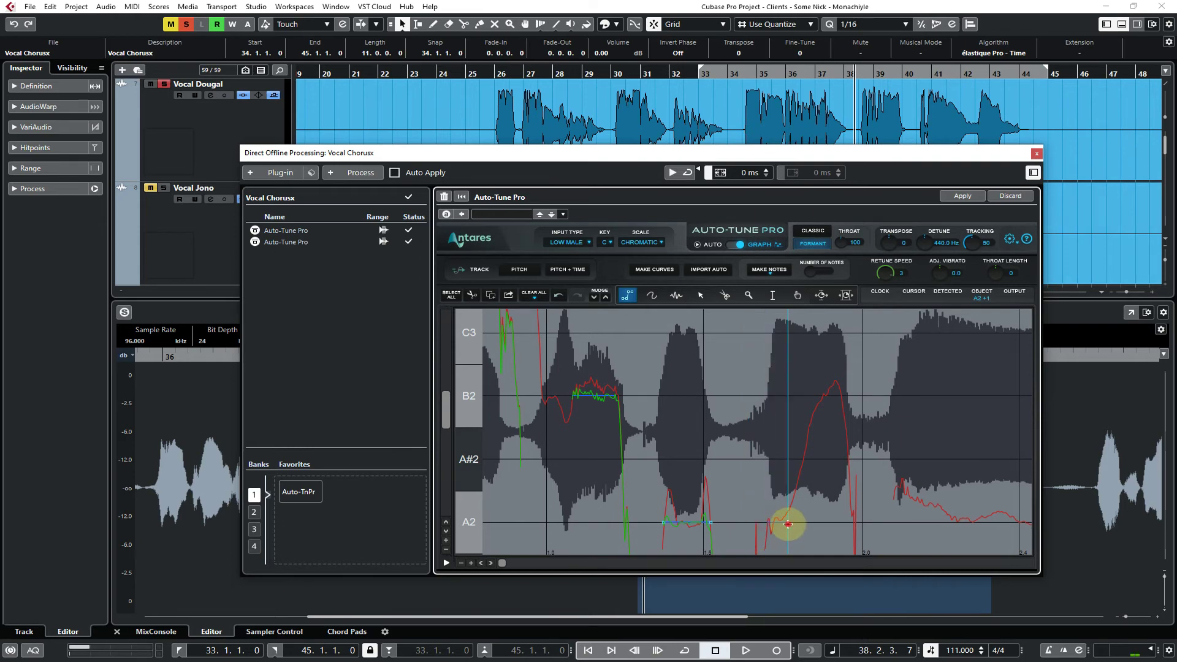
# Draw the fourth note's correction line rising from A2 to B2, with a faster retune speed and a throat length of -1
pyautogui.moveTo(787, 524)
pyautogui.mouseDown()
pyautogui.moveTo(814, 397)
pyautogui.moveTo(840, 395)
pyautogui.mouseUp()
pyautogui.moveTo(881, 288); pyautogui.dragTo(880, 281)
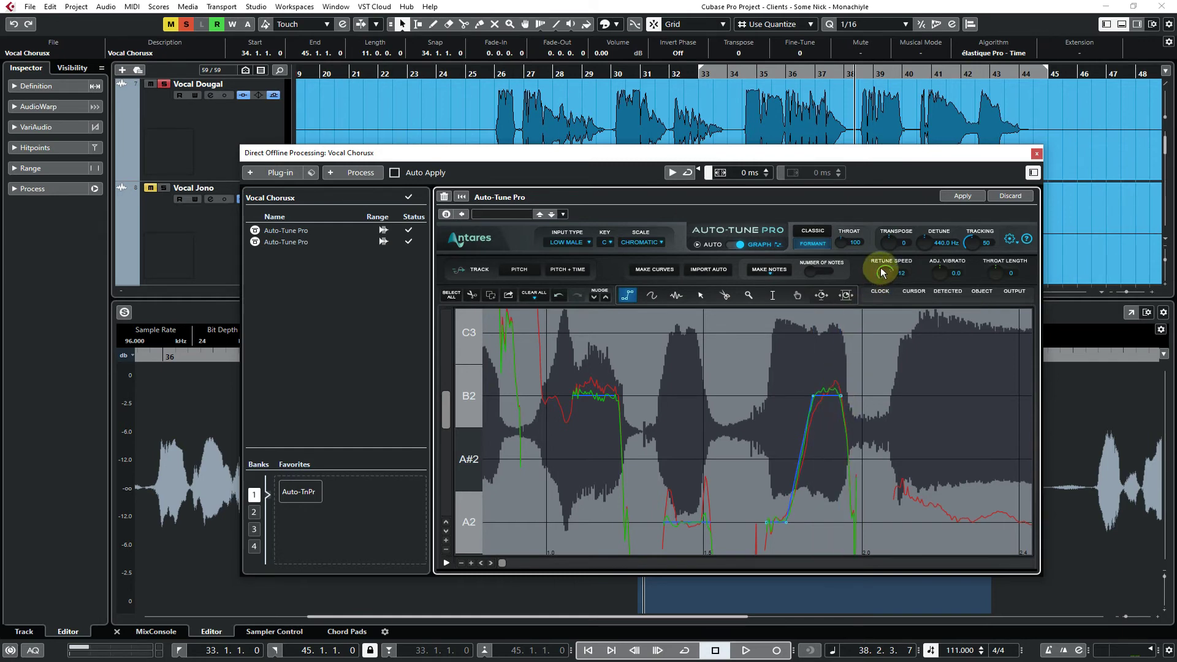
pyautogui.click(681, 173)
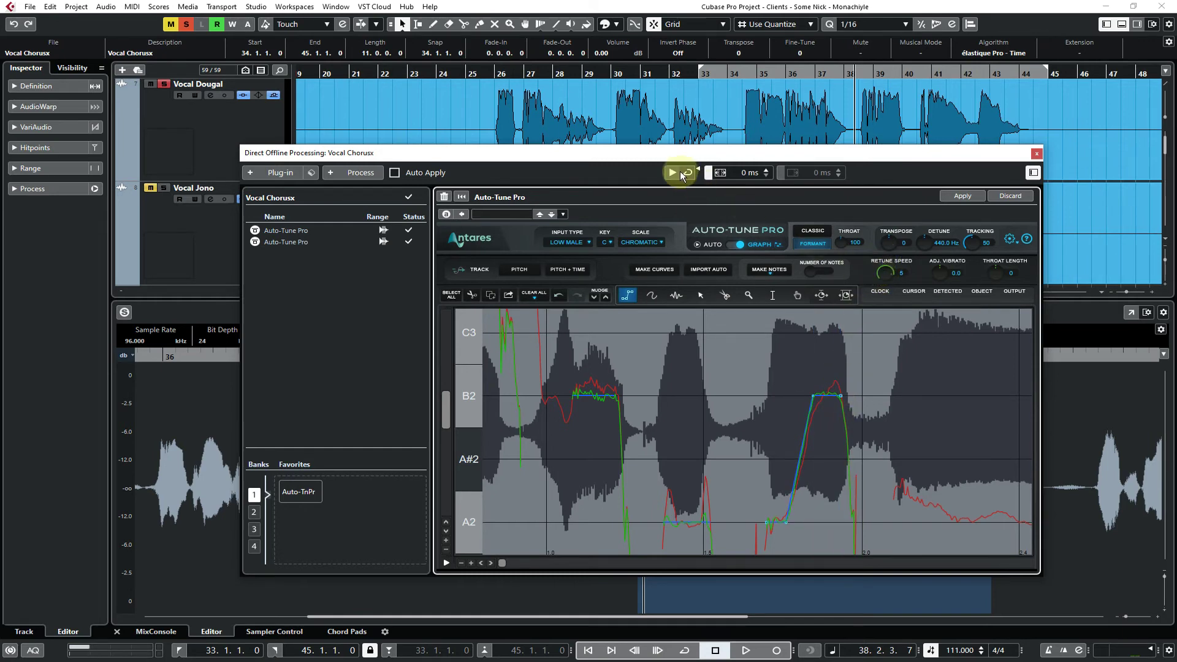
pyautogui.click(723, 300)
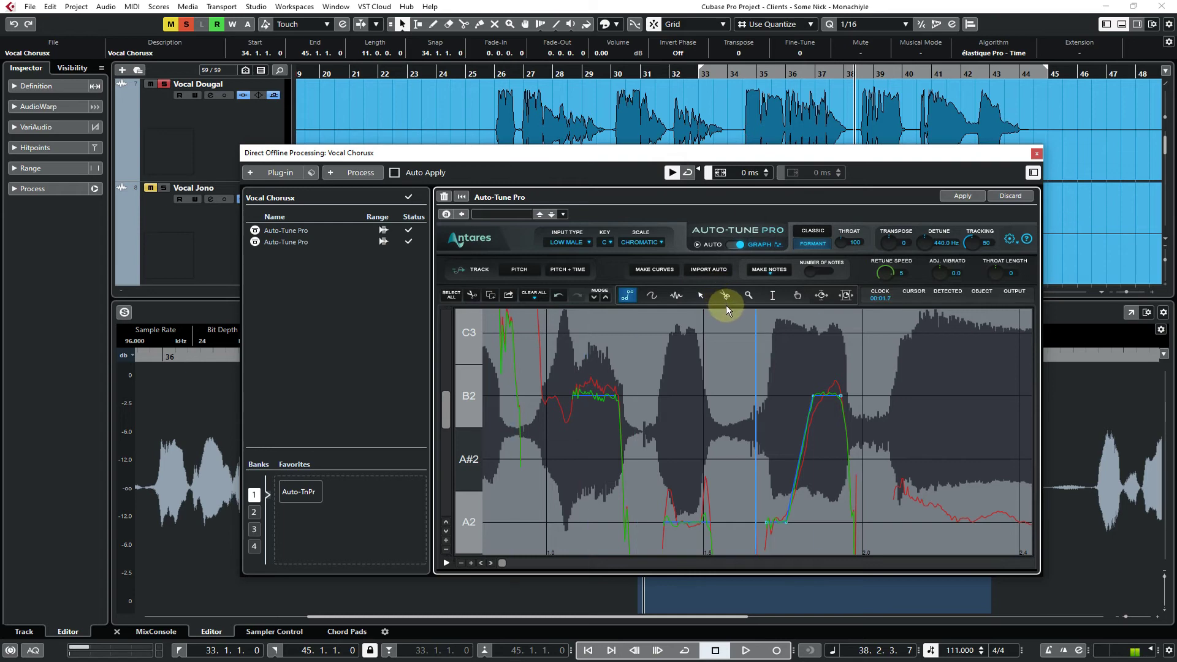
pyautogui.moveTo(995, 282)
pyautogui.mouseDown()
pyautogui.moveTo(978, 275)
pyautogui.moveTo(997, 281)
pyautogui.mouseUp()
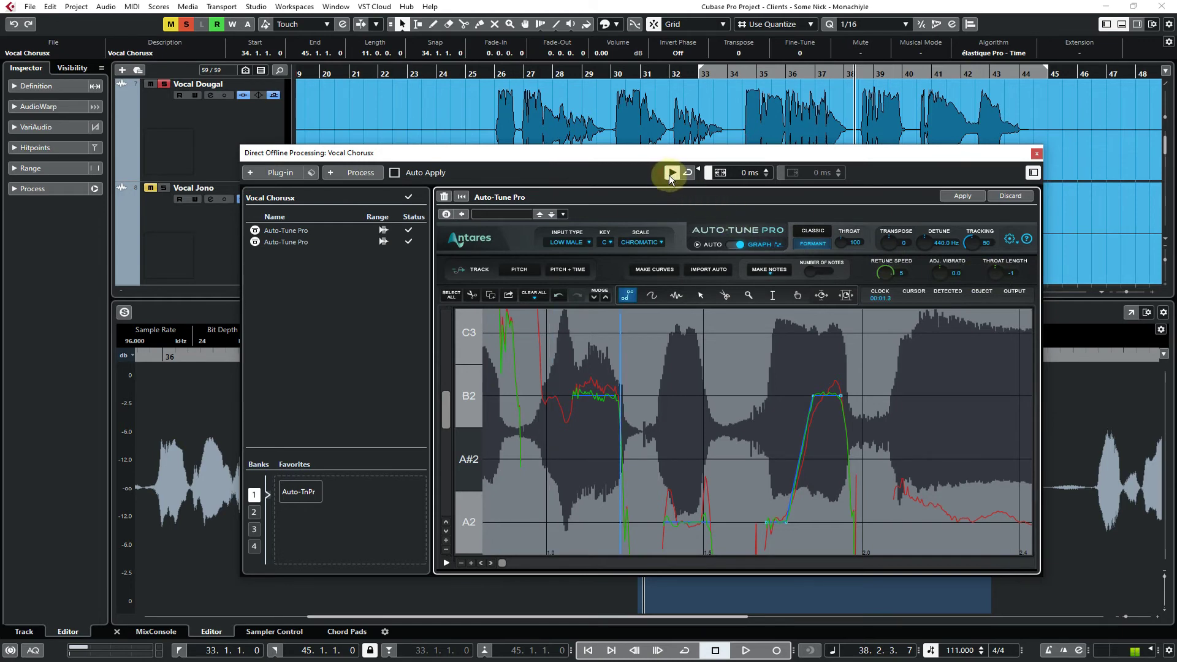
# Draw a flat A2 correction line across the whole of the phrase's long last note
pyautogui.click(797, 294)
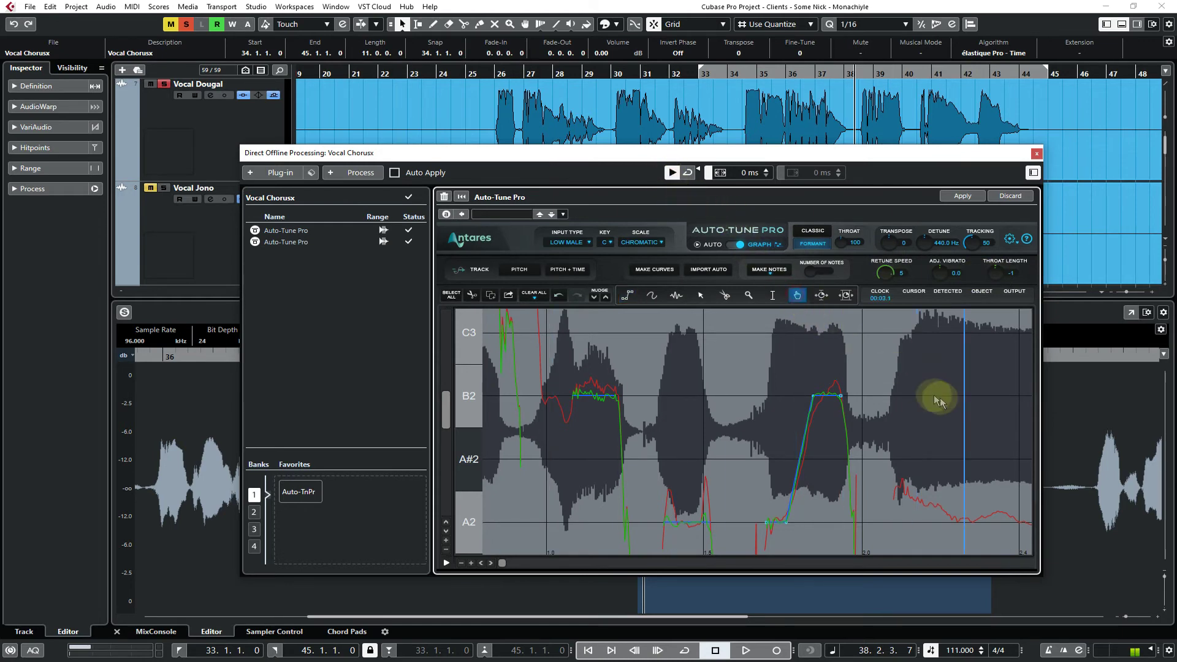
pyautogui.moveTo(938, 402); pyautogui.dragTo(696, 373)
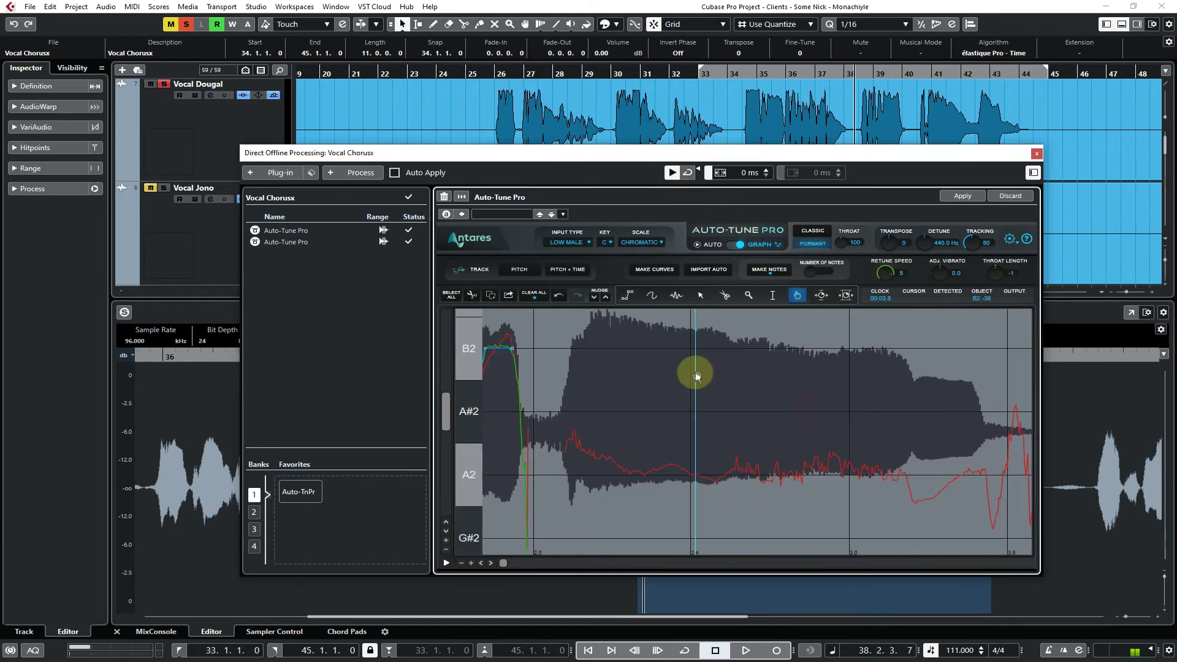
pyautogui.click(624, 295)
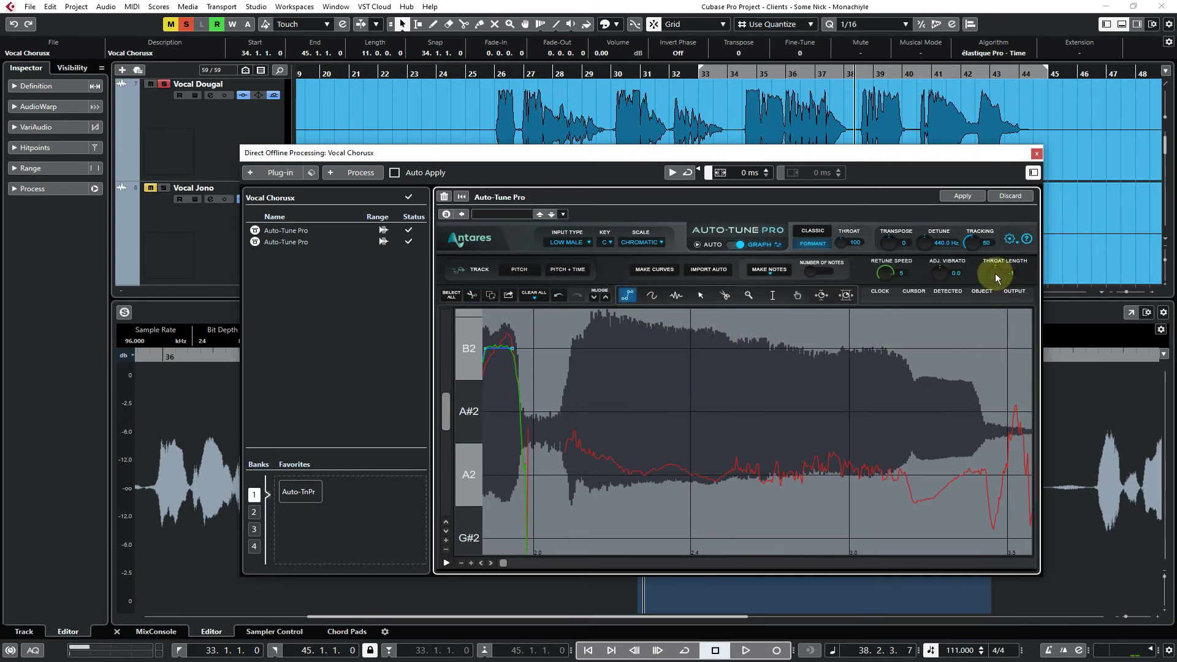
pyautogui.click(563, 473)
pyautogui.click(741, 473)
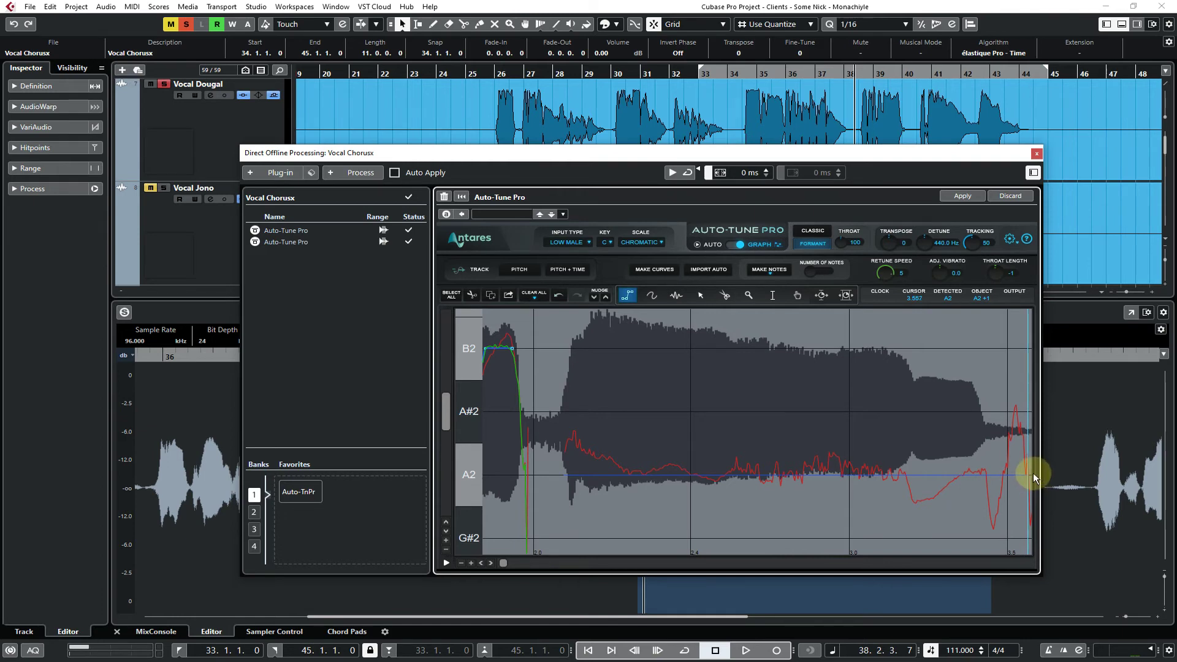
pyautogui.doubleClick(979, 475)
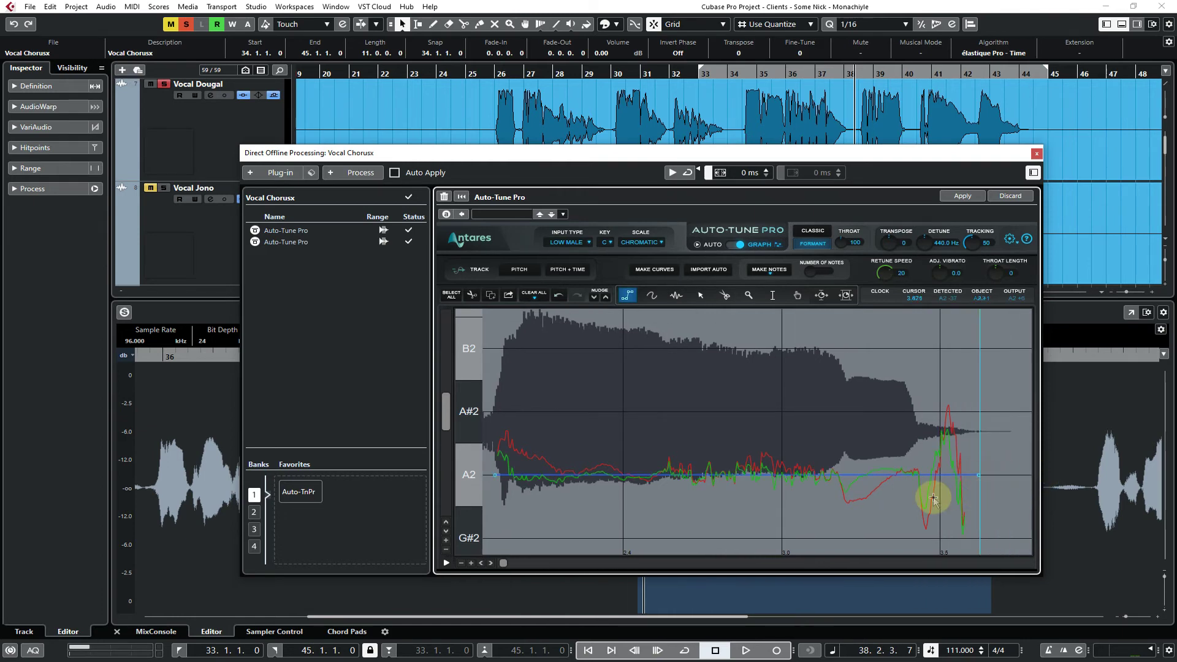
# Set the last note's A2 line to a retune speed of 12 while previewing the phrase
pyautogui.click(672, 172)
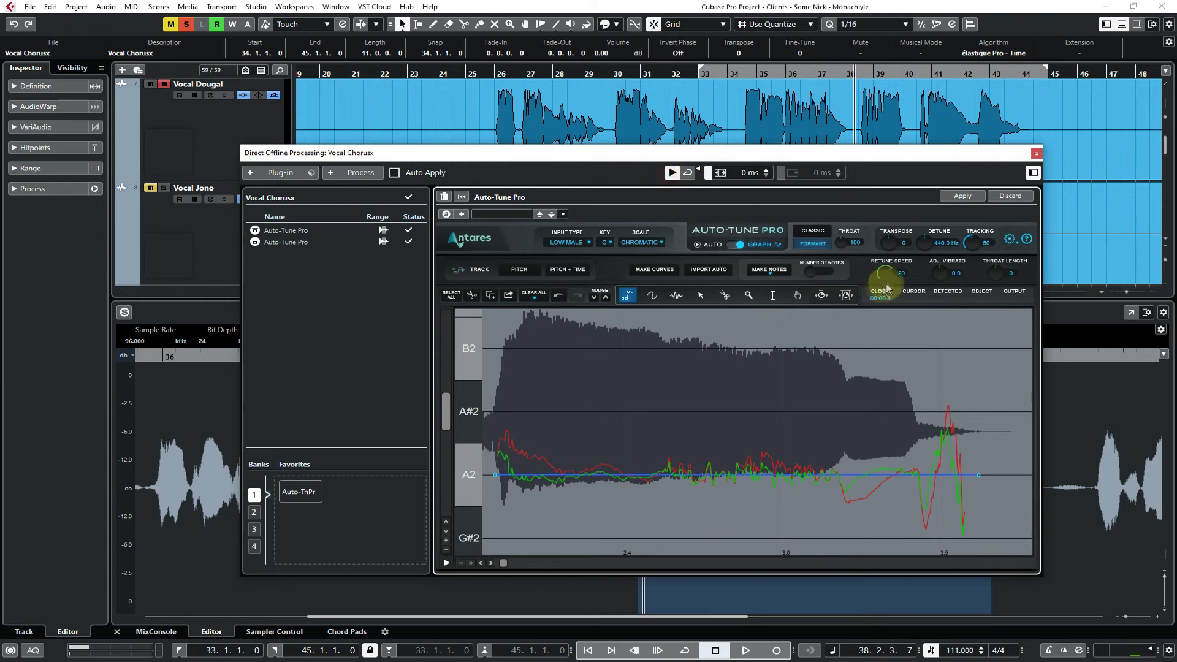
pyautogui.moveTo(886, 265); pyautogui.dragTo(886, 264)
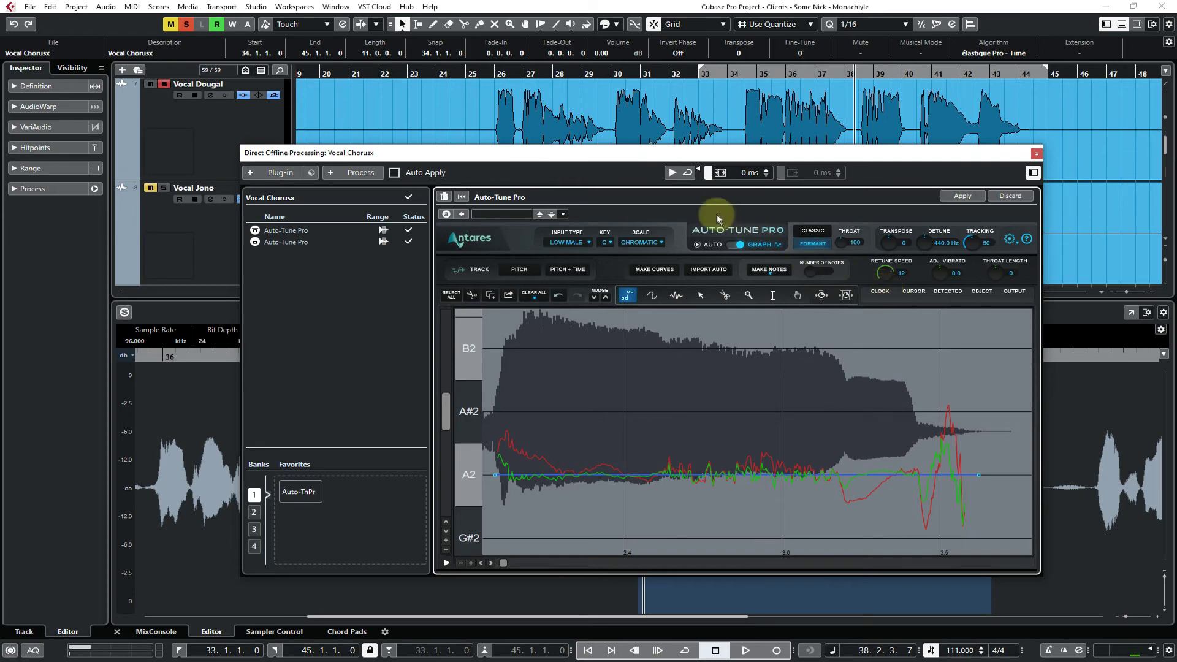
pyautogui.click(671, 173)
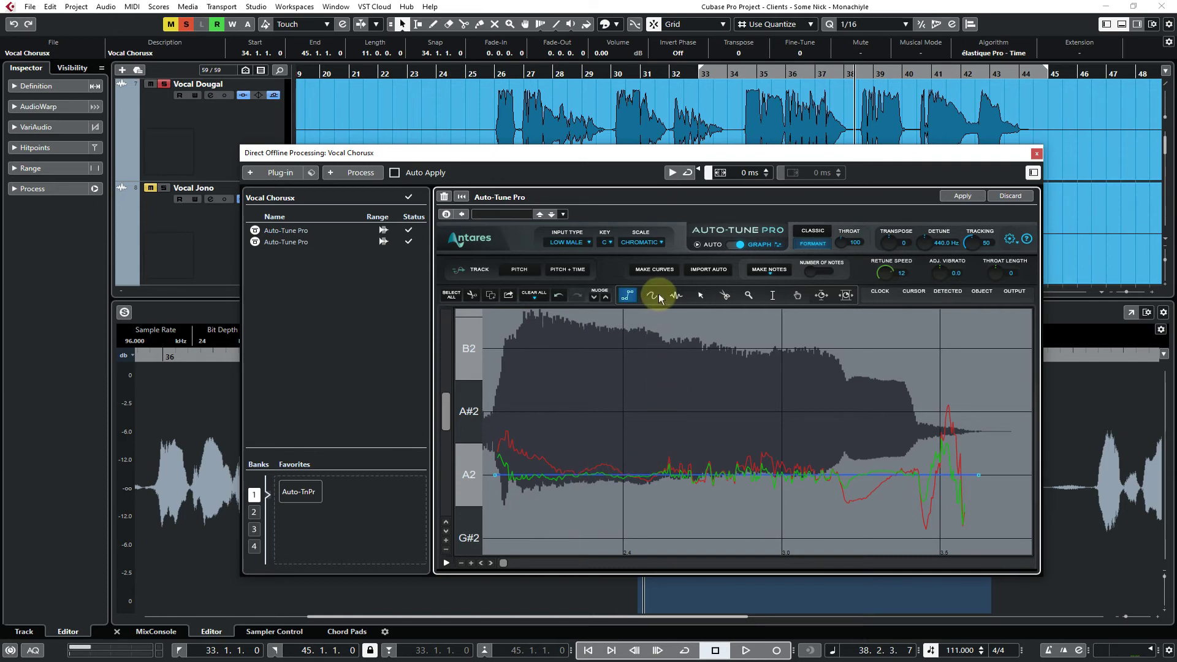
# Split the last note's A2 line after its opening portion and set that first segment's throat length to -1, previewing the phrase
pyautogui.click(701, 296)
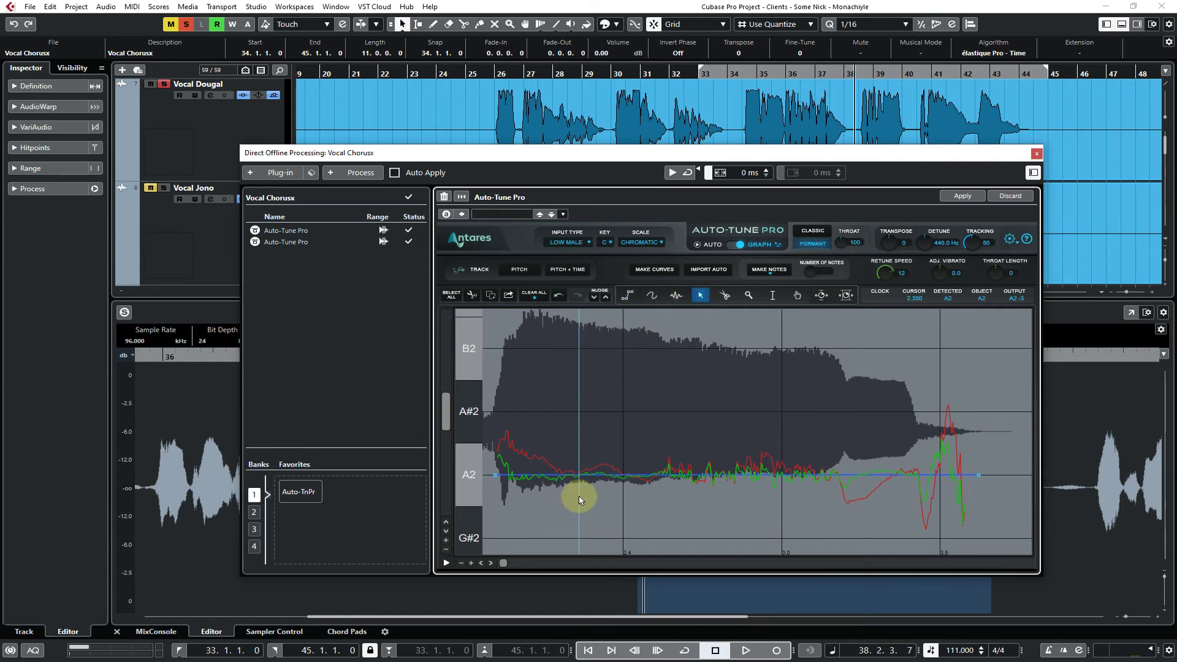
pyautogui.click(578, 494)
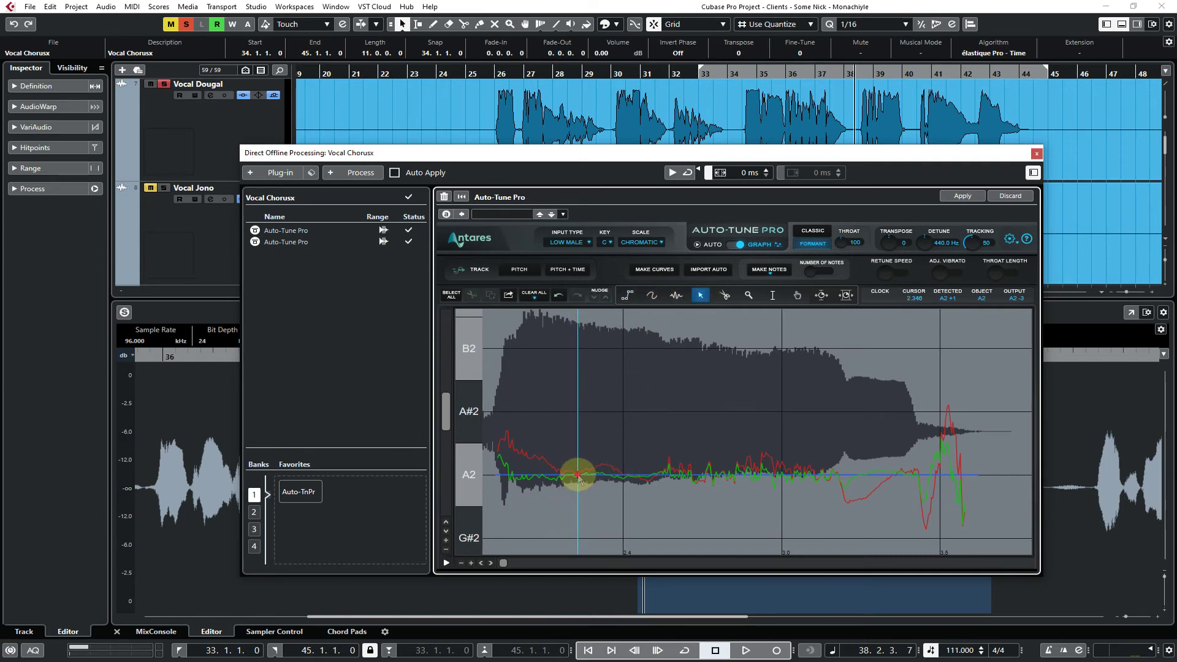
pyautogui.click(580, 475)
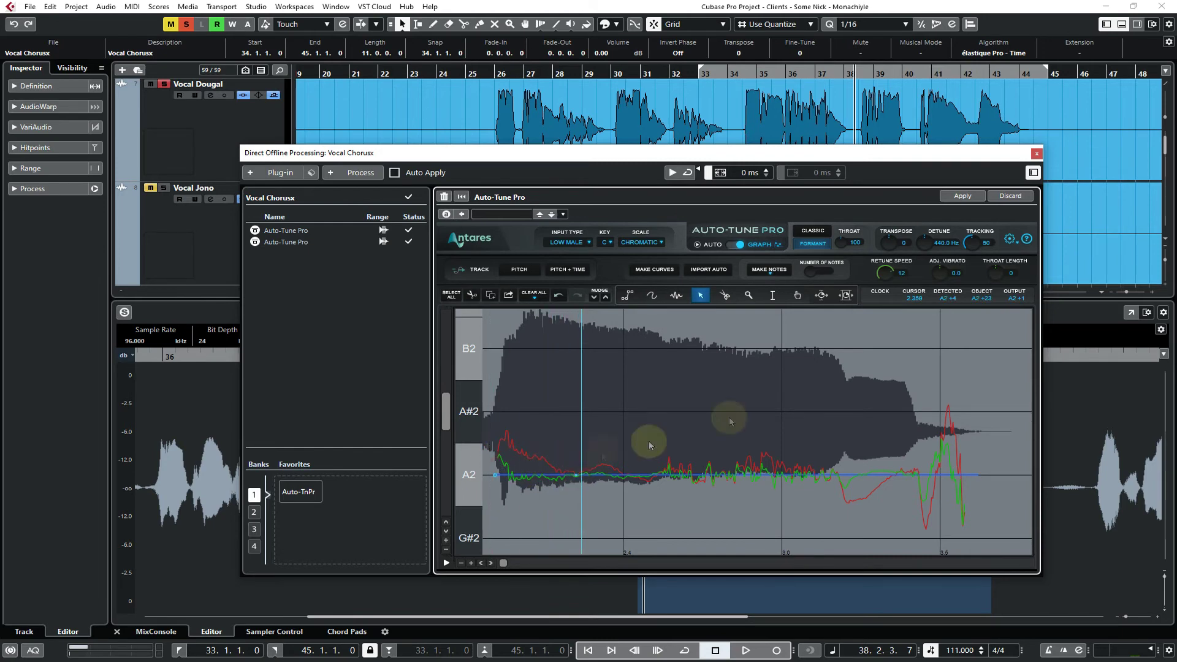
pyautogui.moveTo(998, 277); pyautogui.dragTo(998, 279)
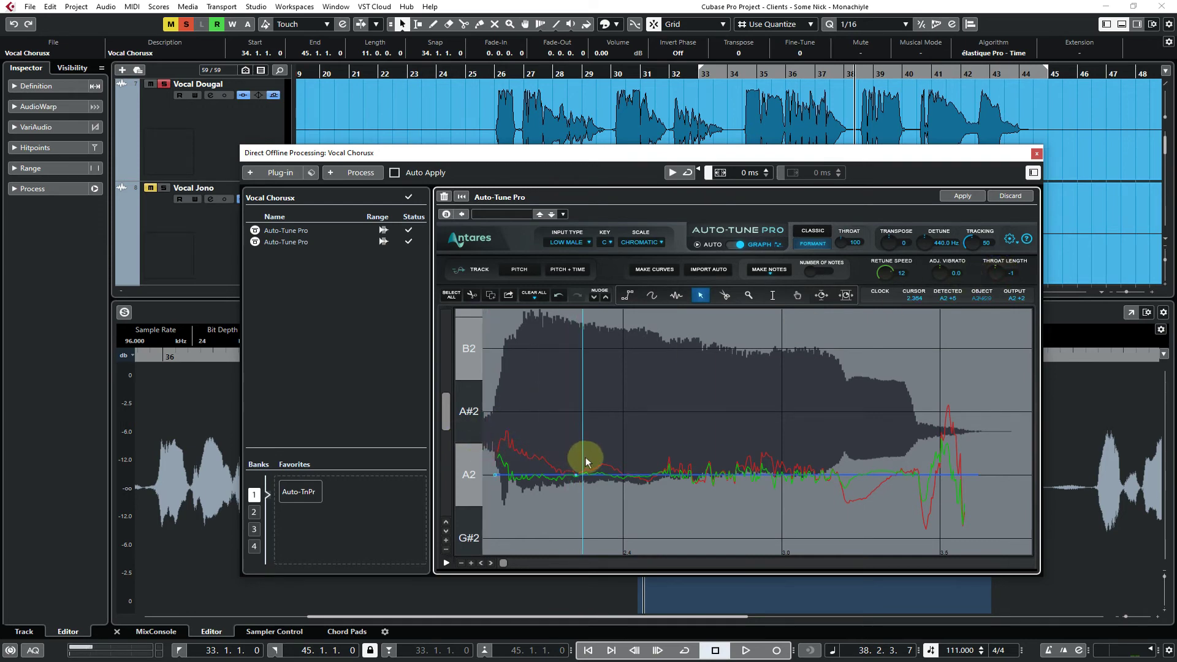
pyautogui.click(671, 172)
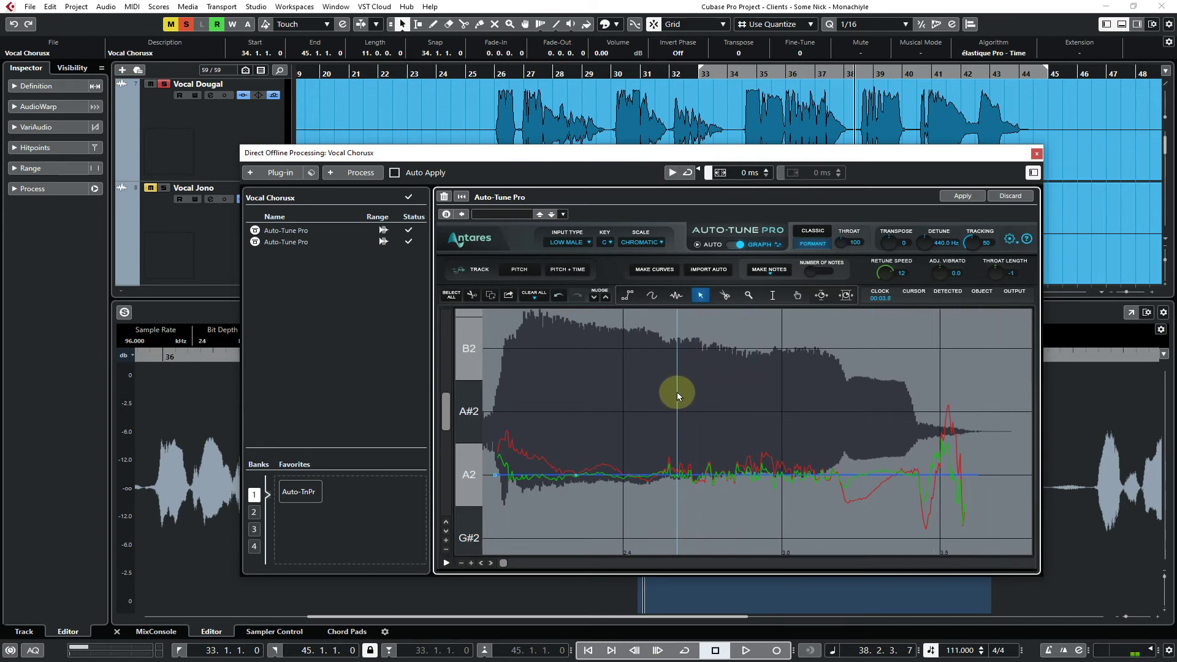
# Apply the Auto-Tune Pro correction, close the offline processing window and play the corrected phrase in the project
pyautogui.click(959, 202)
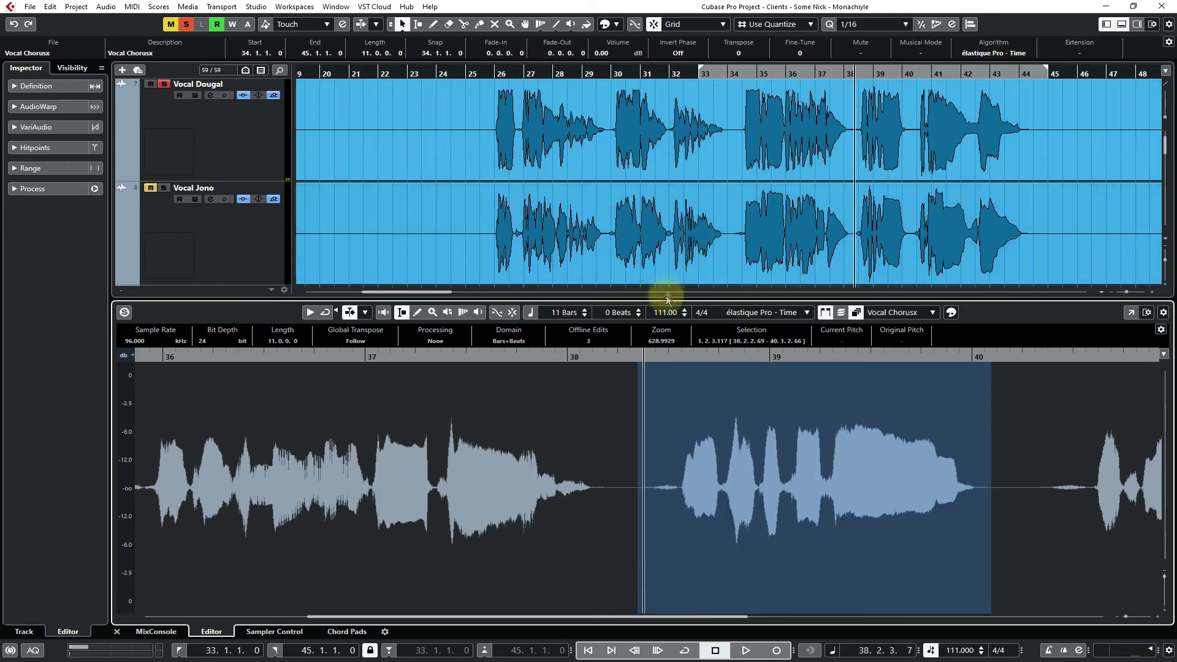
pyautogui.press('space')
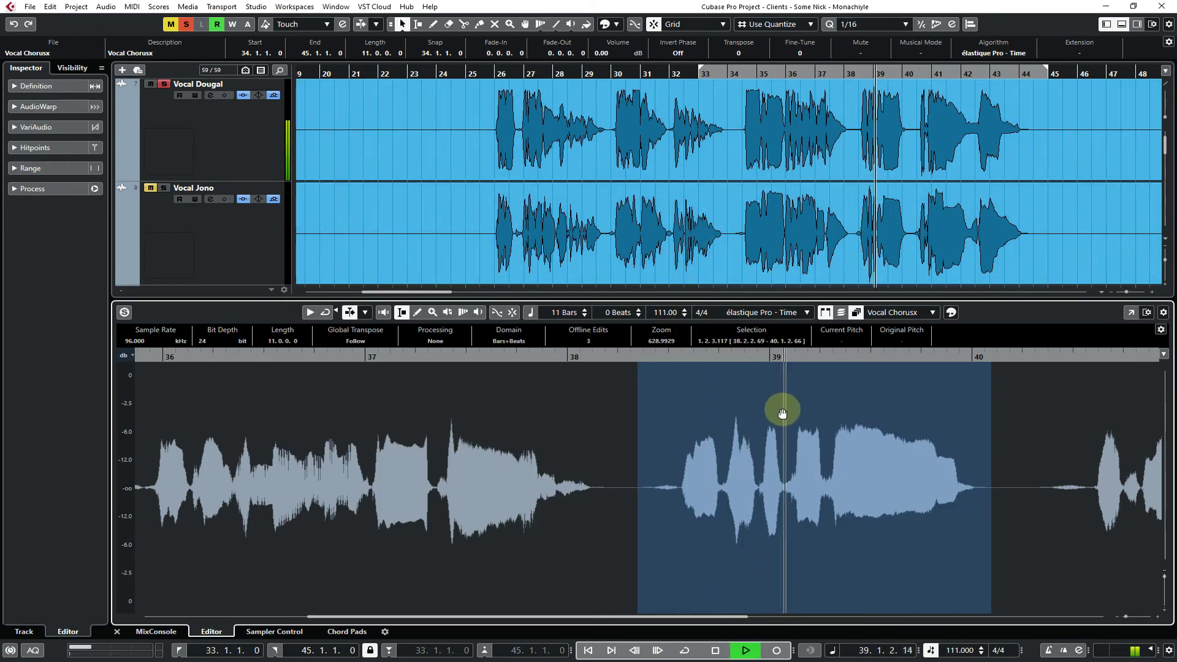
pyautogui.click(637, 361)
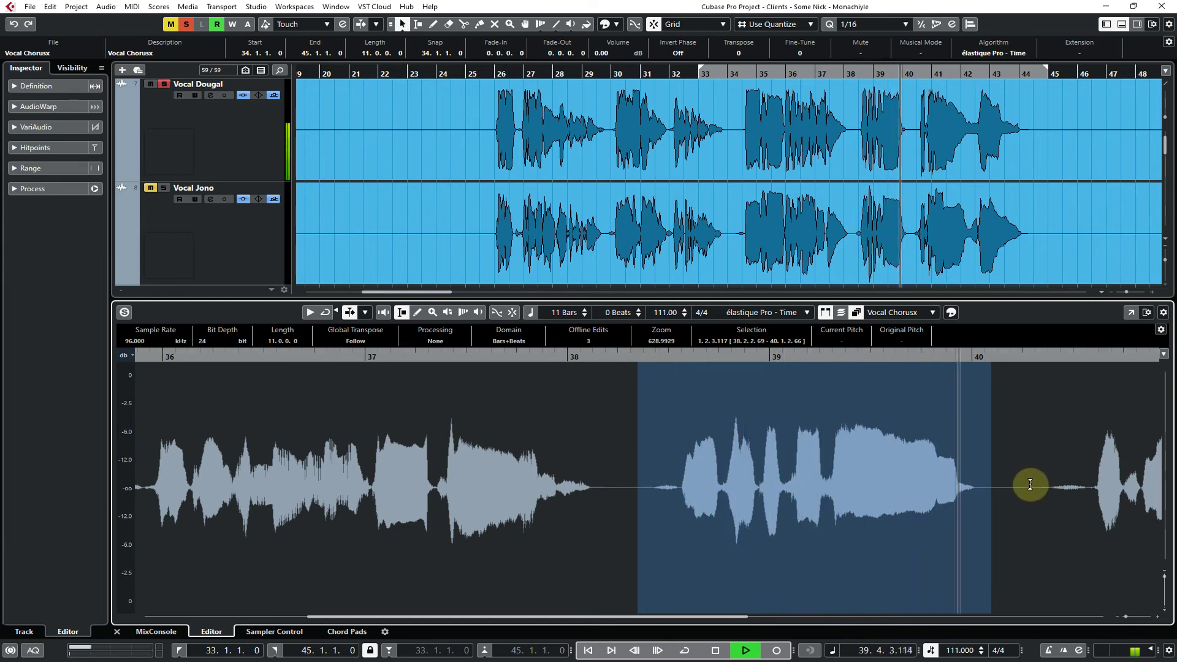
pyautogui.press('space')
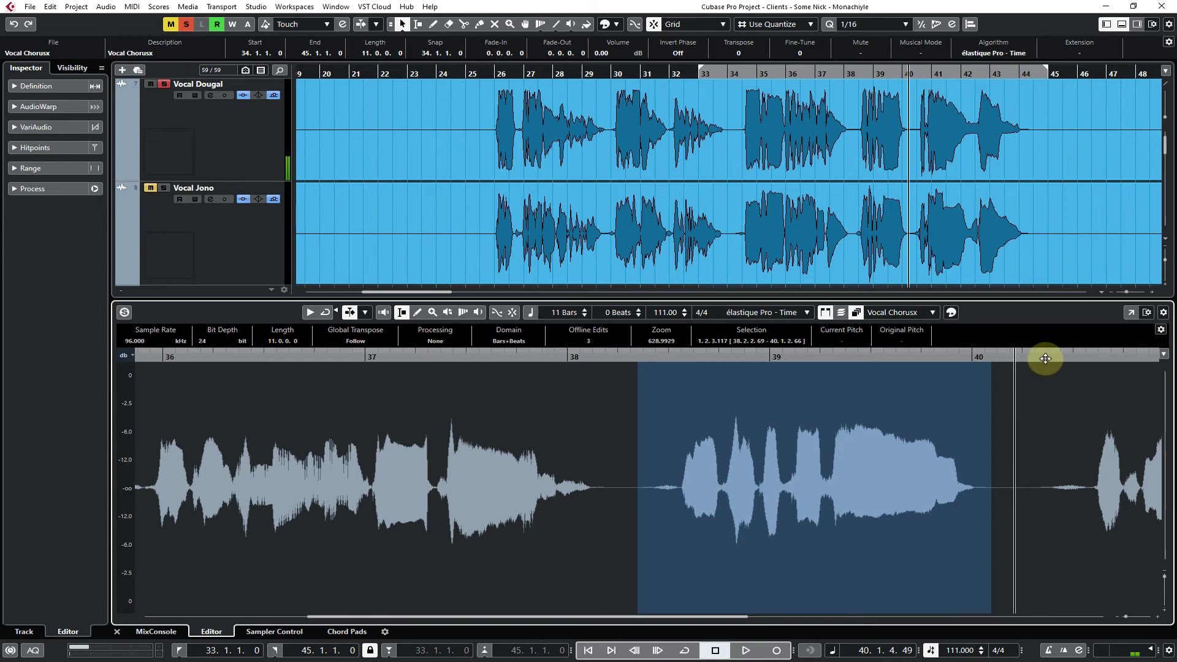
# Select the next vocal phrase in the sample editor, from about bar 40.2 to bar 42.3
pyautogui.moveTo(1045, 359); pyautogui.dragTo(1041, 381)
pyautogui.click(1022, 479)
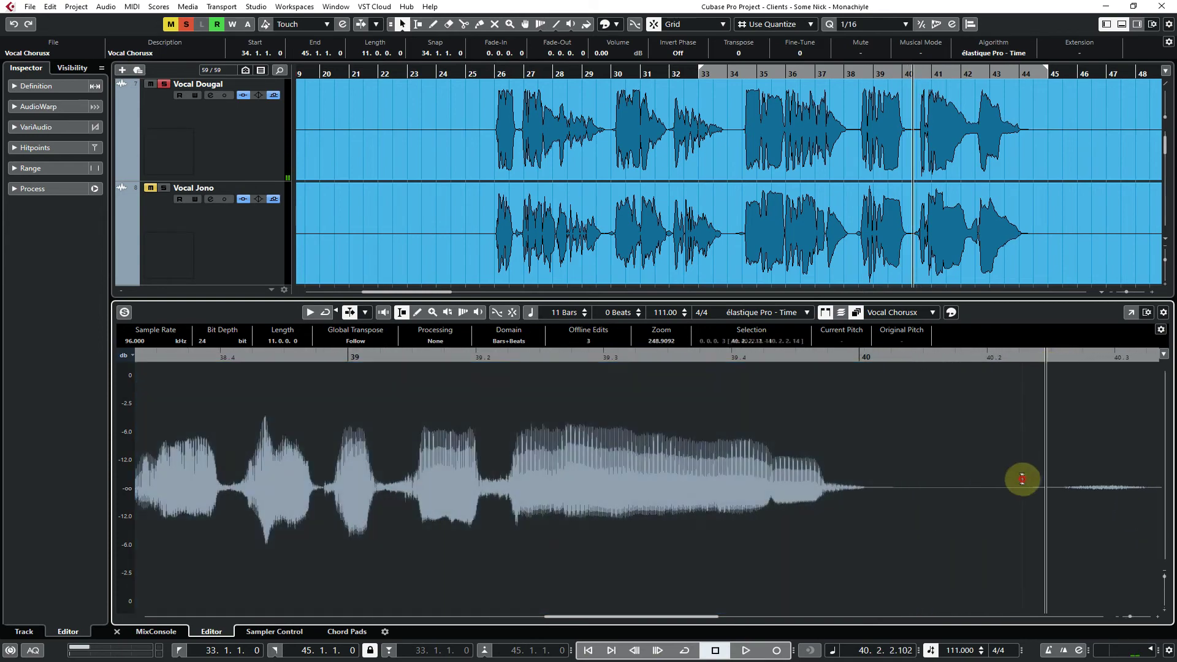
pyautogui.moveTo(1022, 478); pyautogui.dragTo(677, 496)
pyautogui.moveTo(688, 362); pyautogui.dragTo(688, 337)
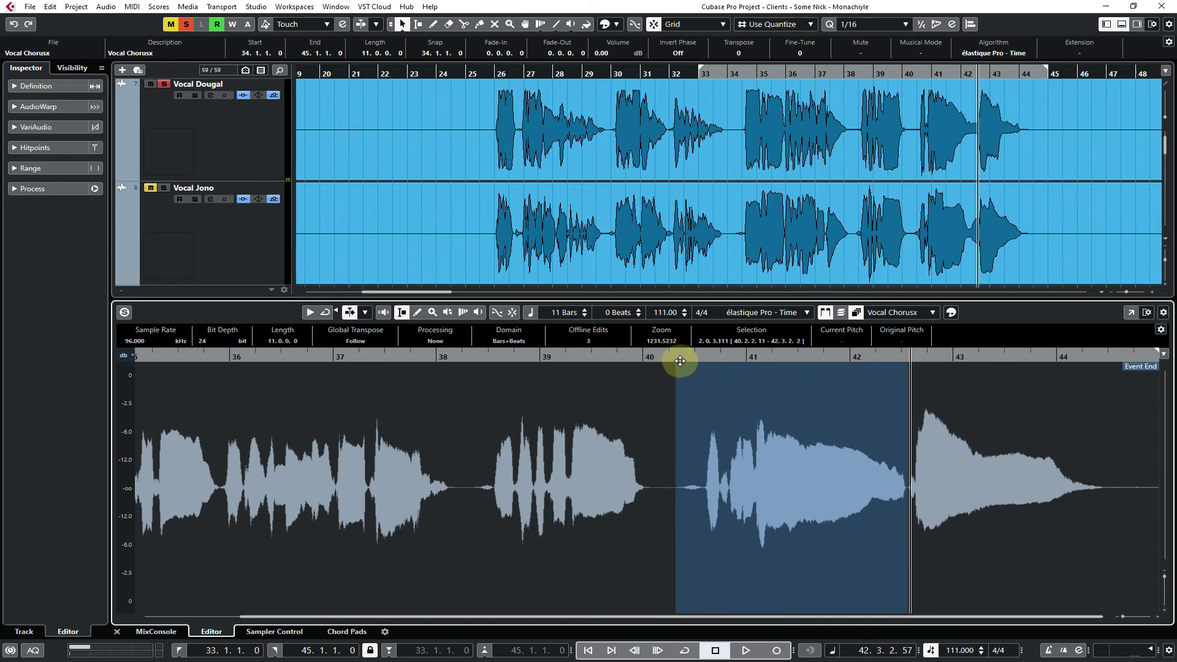
# Open offline processing for the selected phrase, clear the existing Auto-Tune Pro curves and track the pitch of the new phrase
pyautogui.click(678, 358)
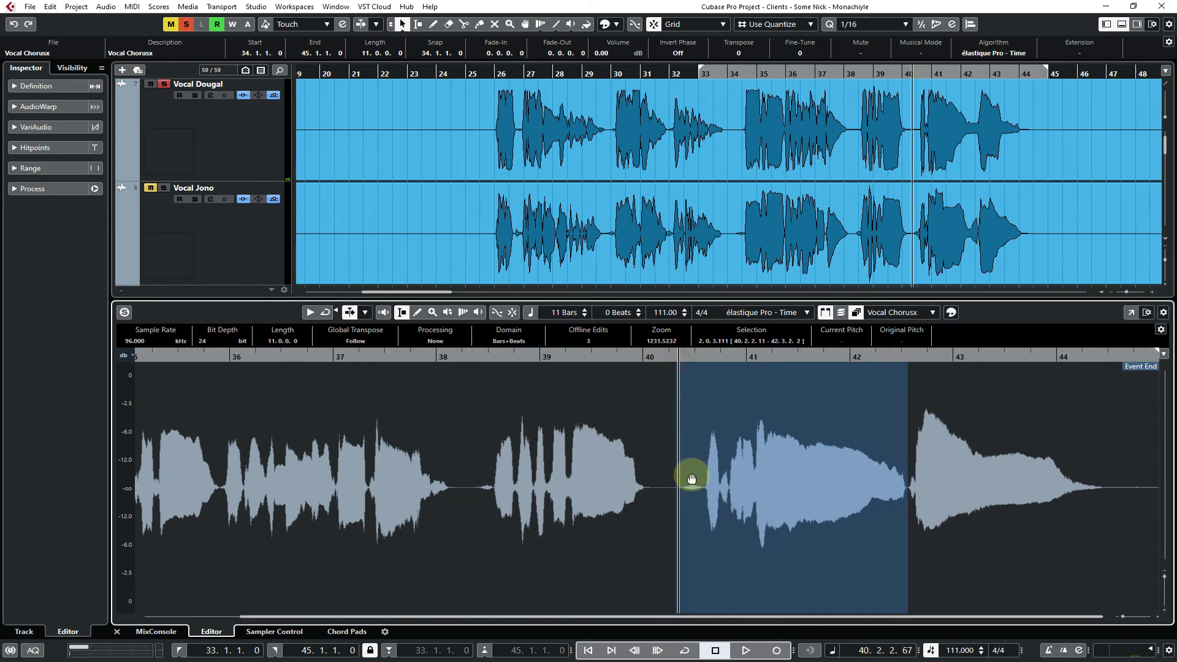
pyautogui.press('F7')
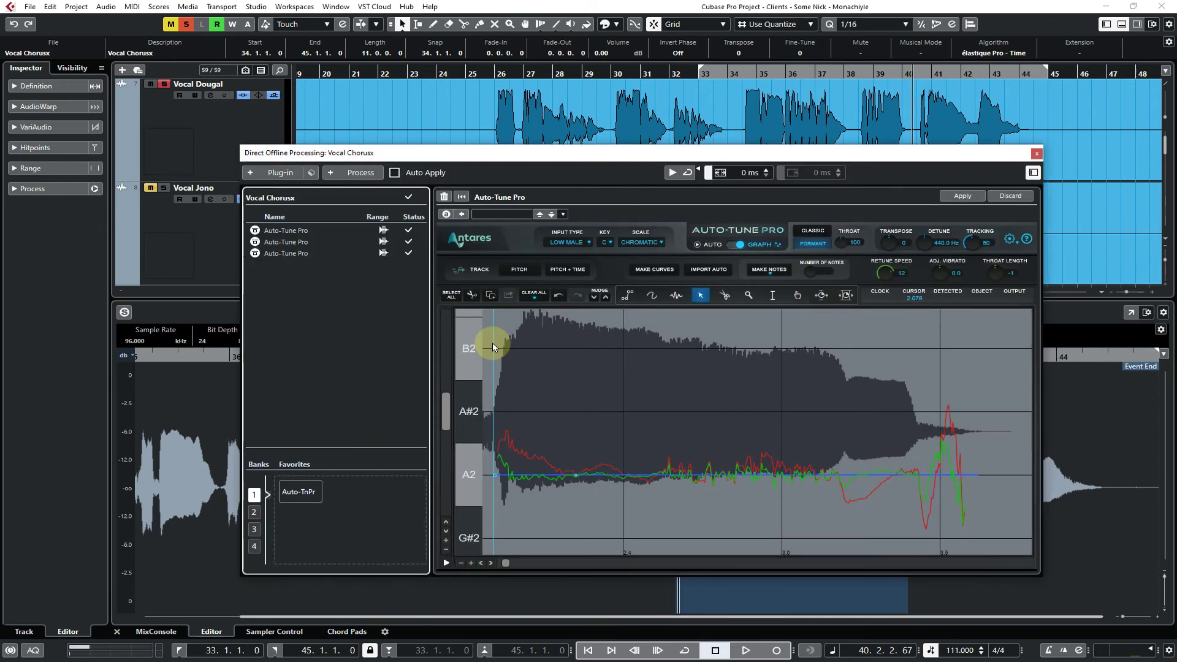
pyautogui.click(533, 295)
pyautogui.click(534, 291)
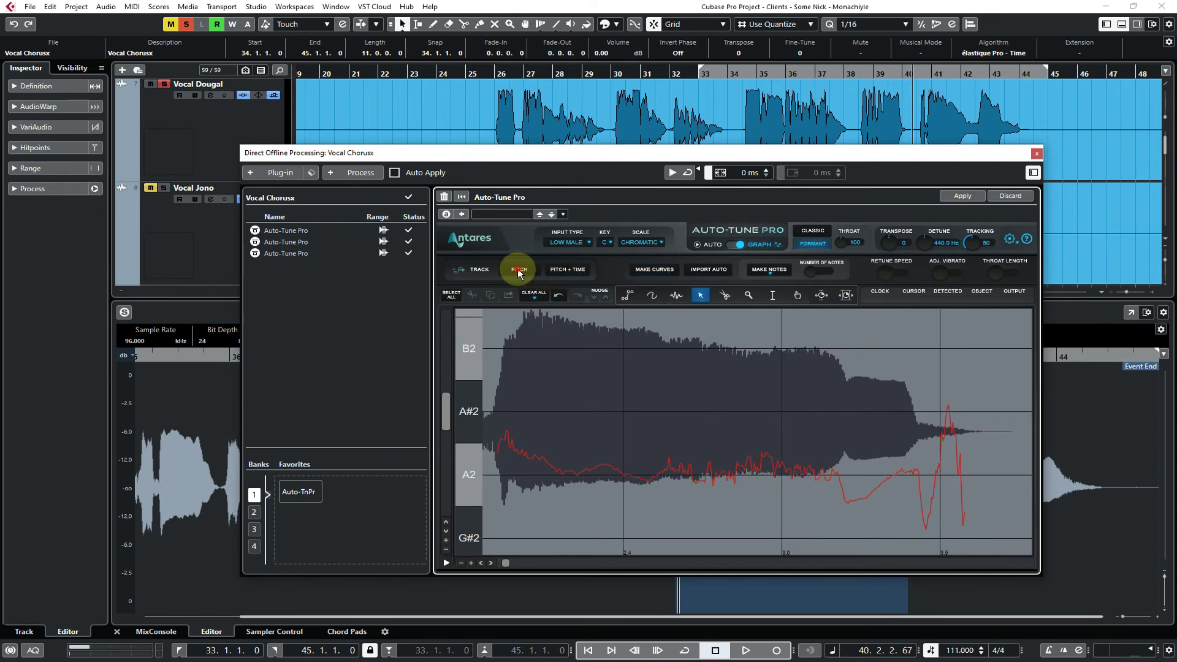
pyautogui.click(673, 173)
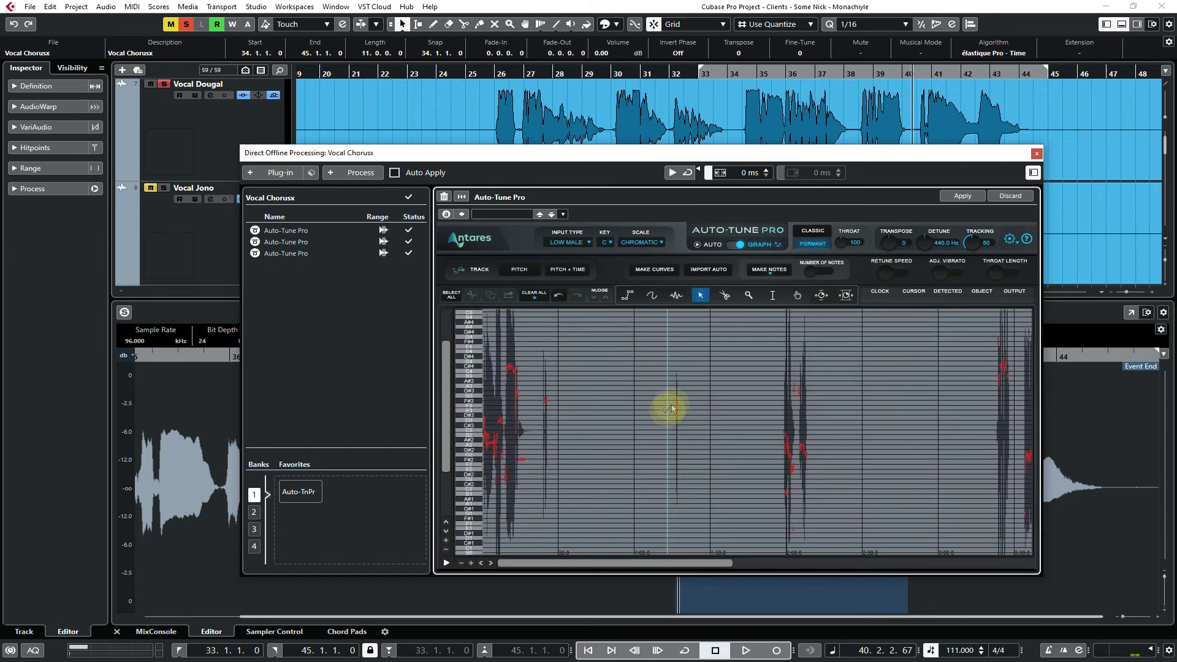
# Draw a flat correction line at D3 across the phrase's first note
pyautogui.click(748, 295)
pyautogui.moveTo(503, 420); pyautogui.dragTo(472, 452)
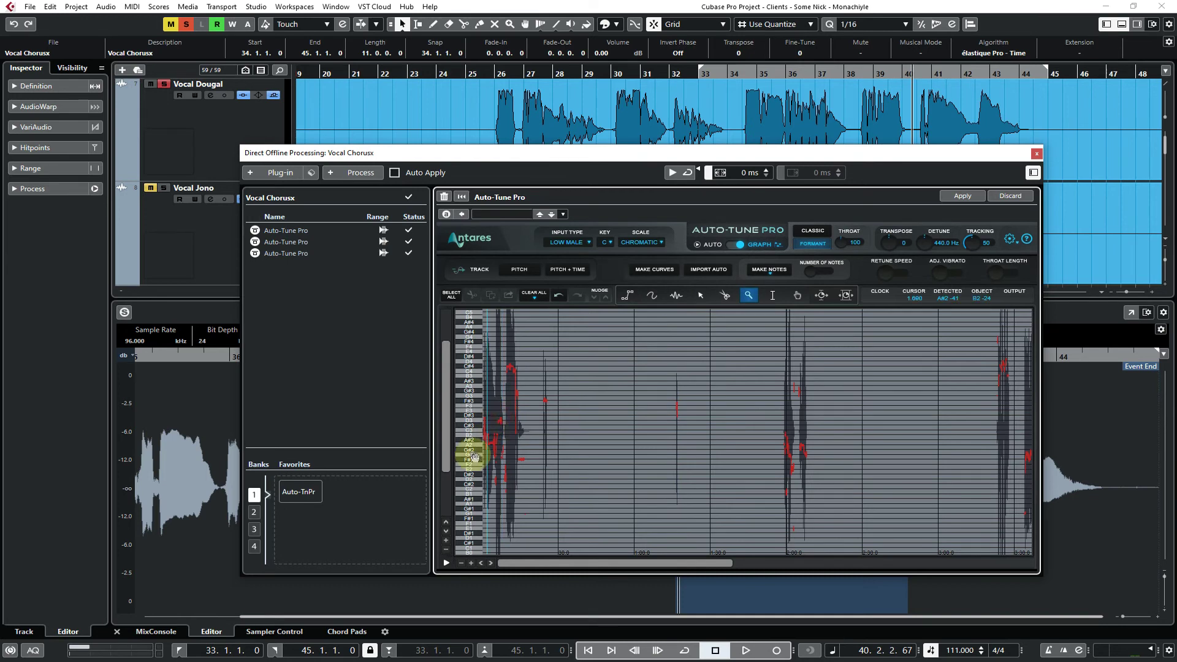
pyautogui.moveTo(512, 323); pyautogui.dragTo(635, 407)
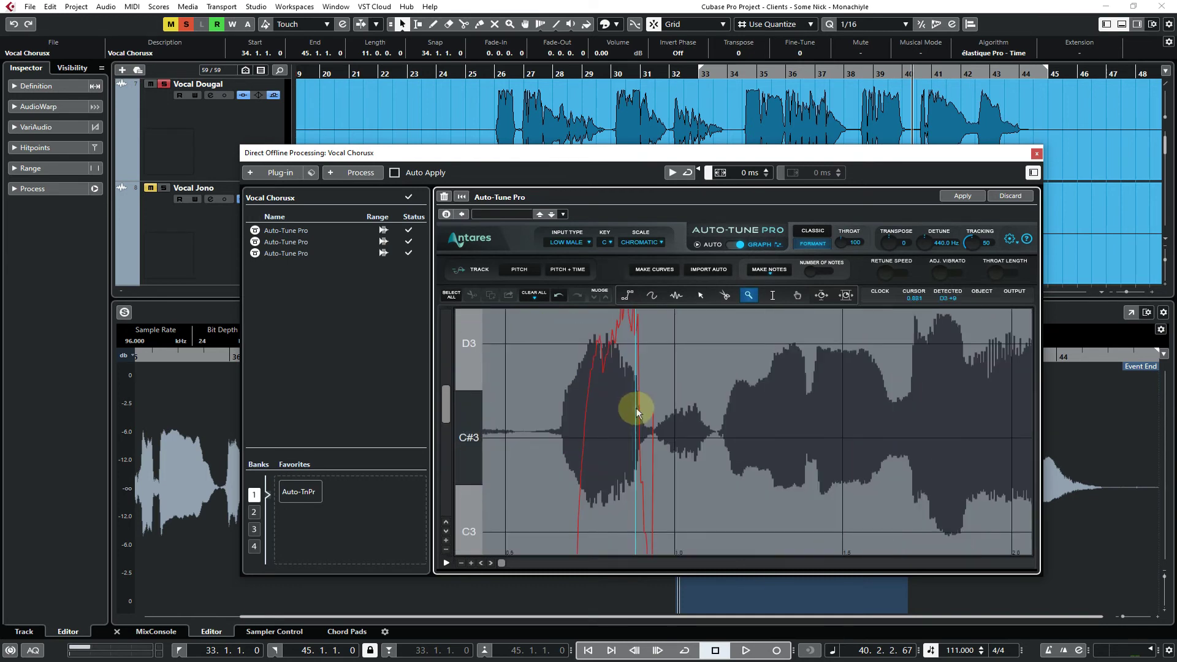
pyautogui.click(797, 294)
pyautogui.moveTo(752, 392); pyautogui.dragTo(792, 409)
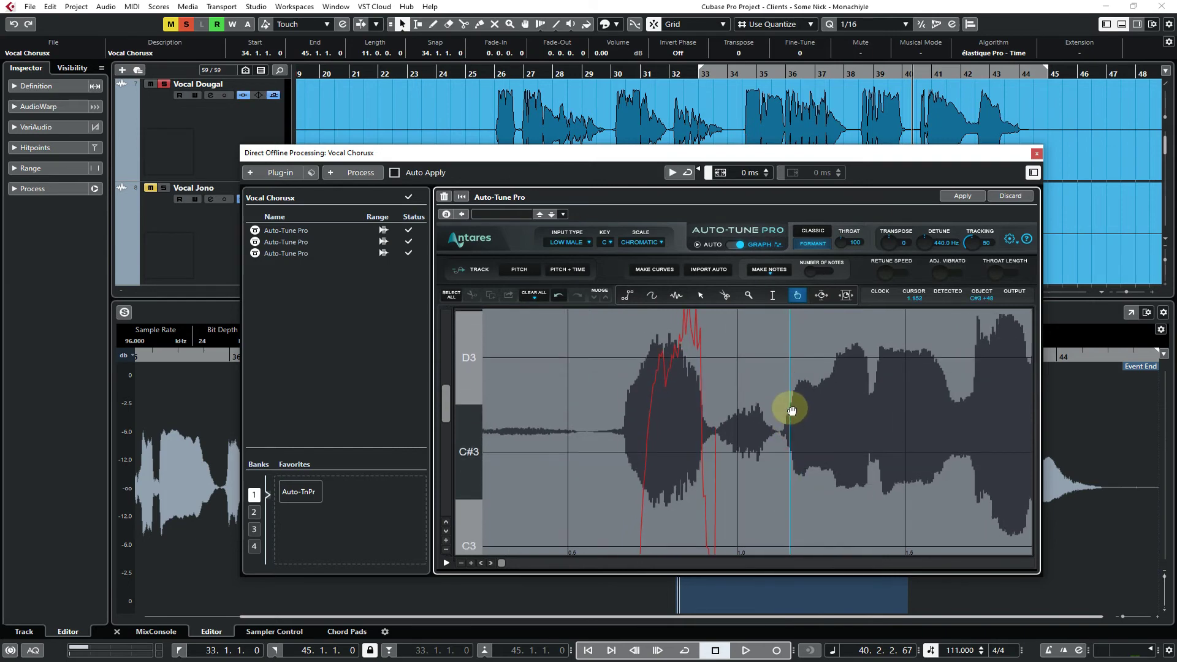
pyautogui.click(629, 295)
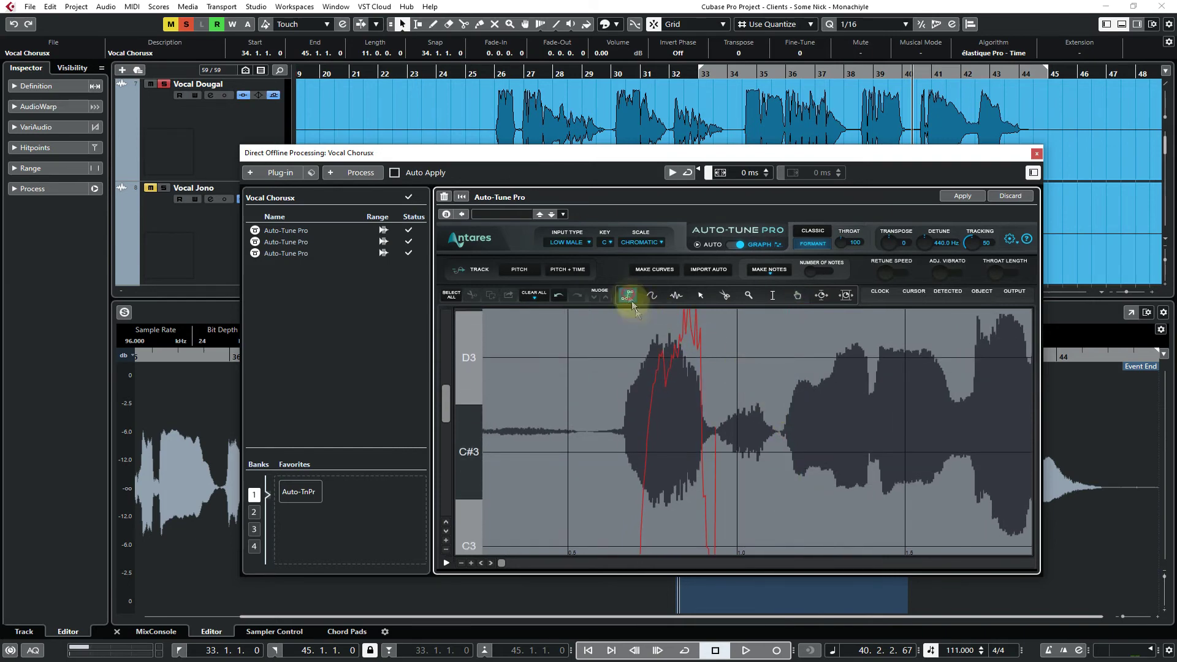
pyautogui.click(659, 356)
pyautogui.doubleClick(701, 356)
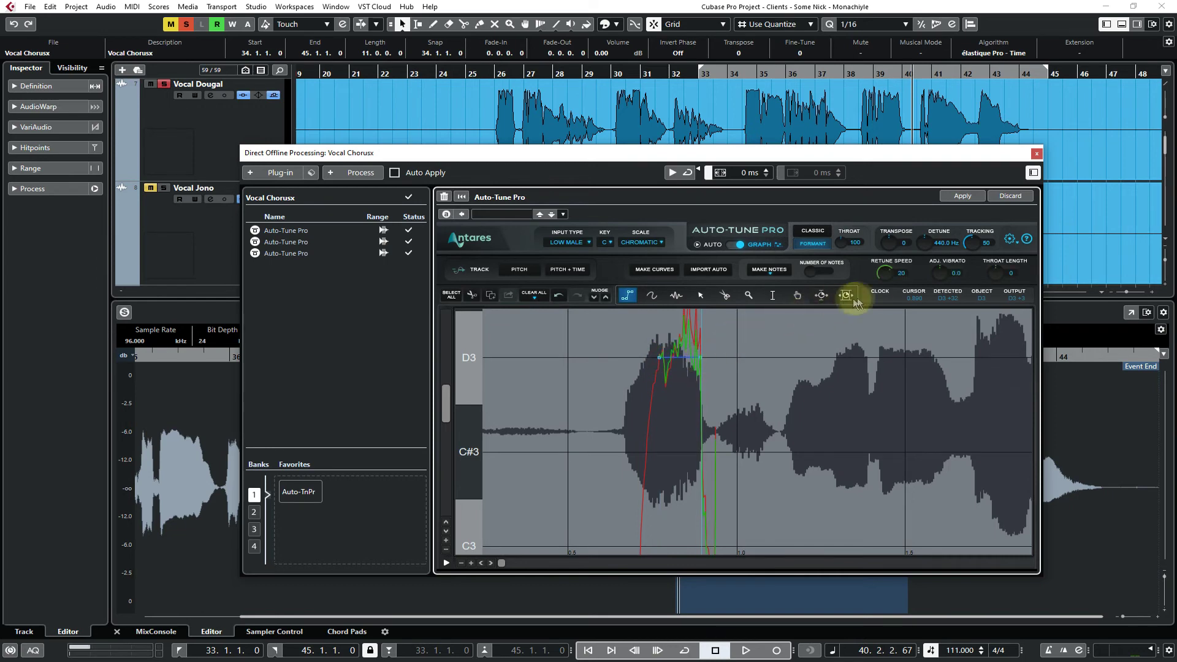
# Set the D3 line's retune speed to 2 and throat length to -1, previewing the phrase
pyautogui.moveTo(886, 272); pyautogui.dragTo(887, 258)
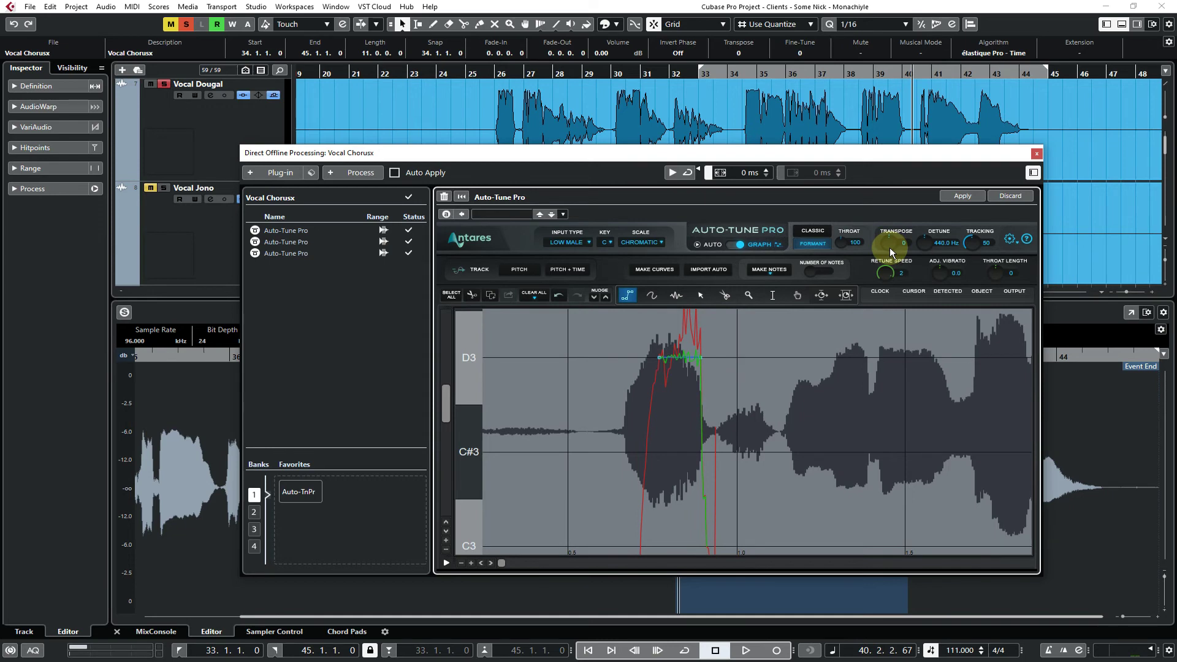
pyautogui.click(675, 172)
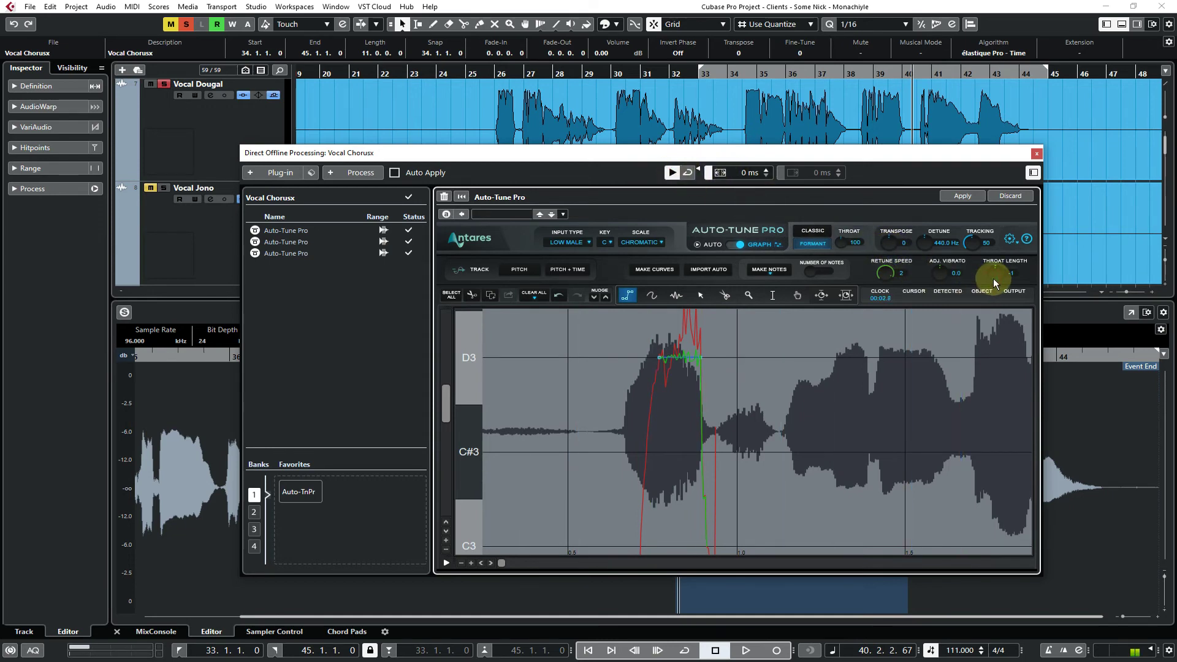
pyautogui.click(671, 174)
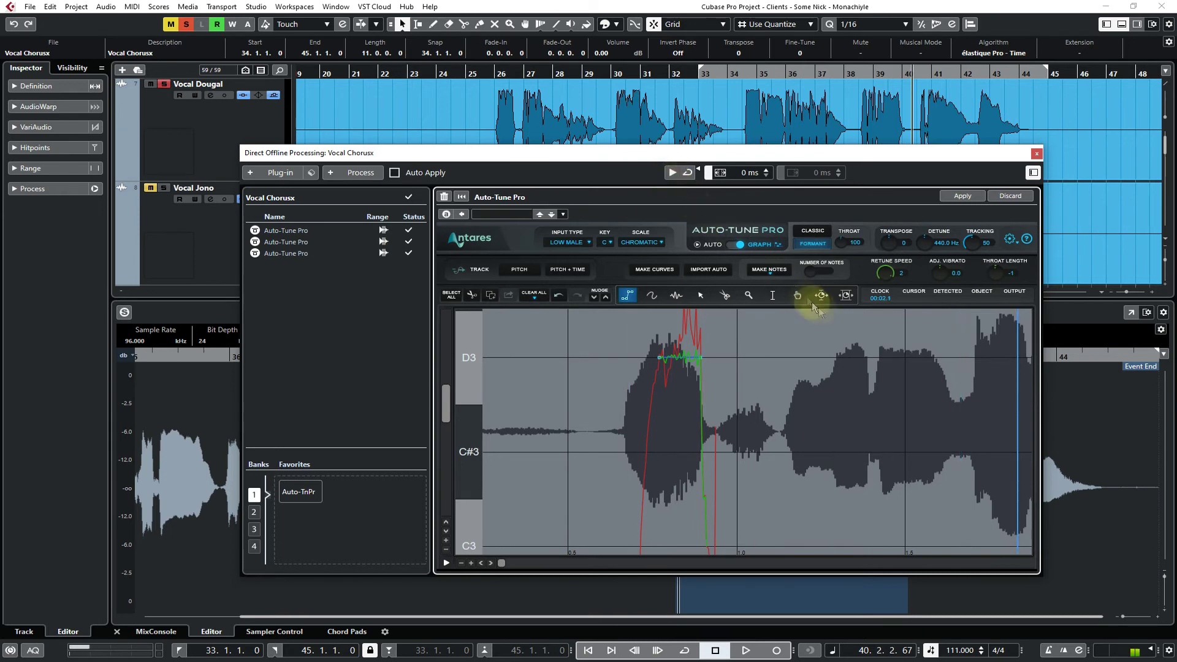
# Draw a correction line on the second note that rises from A#2 to B2 and holds B2 until the pitch drops
pyautogui.click(796, 297)
pyautogui.moveTo(762, 413); pyautogui.dragTo(709, 381)
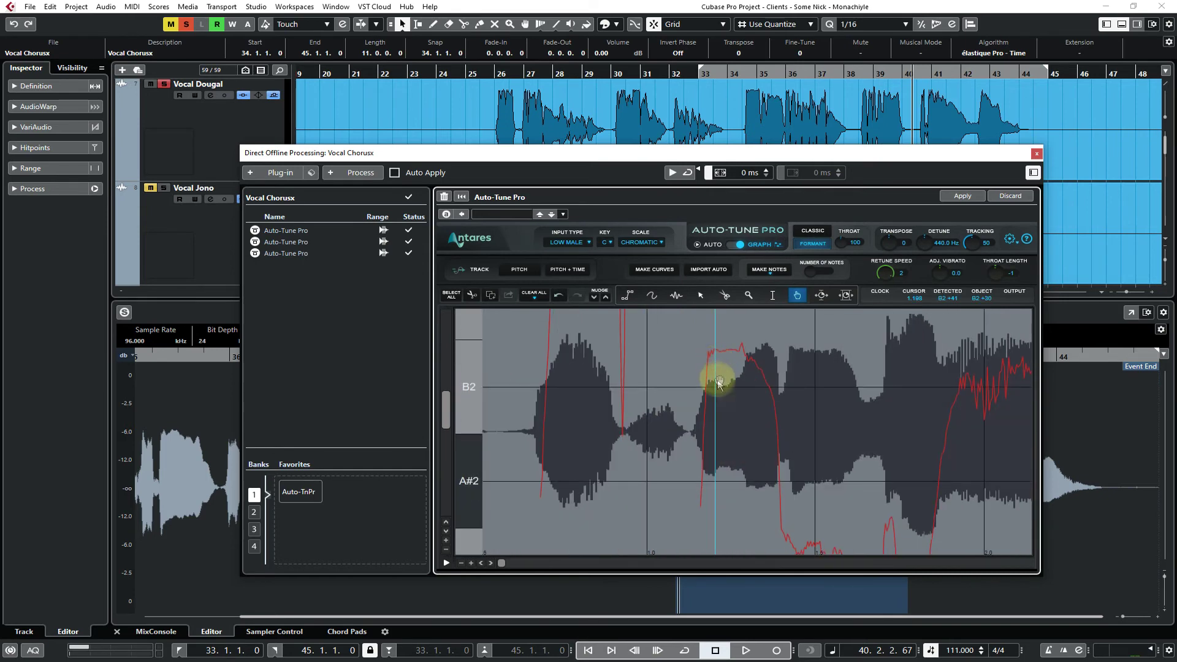
pyautogui.click(635, 297)
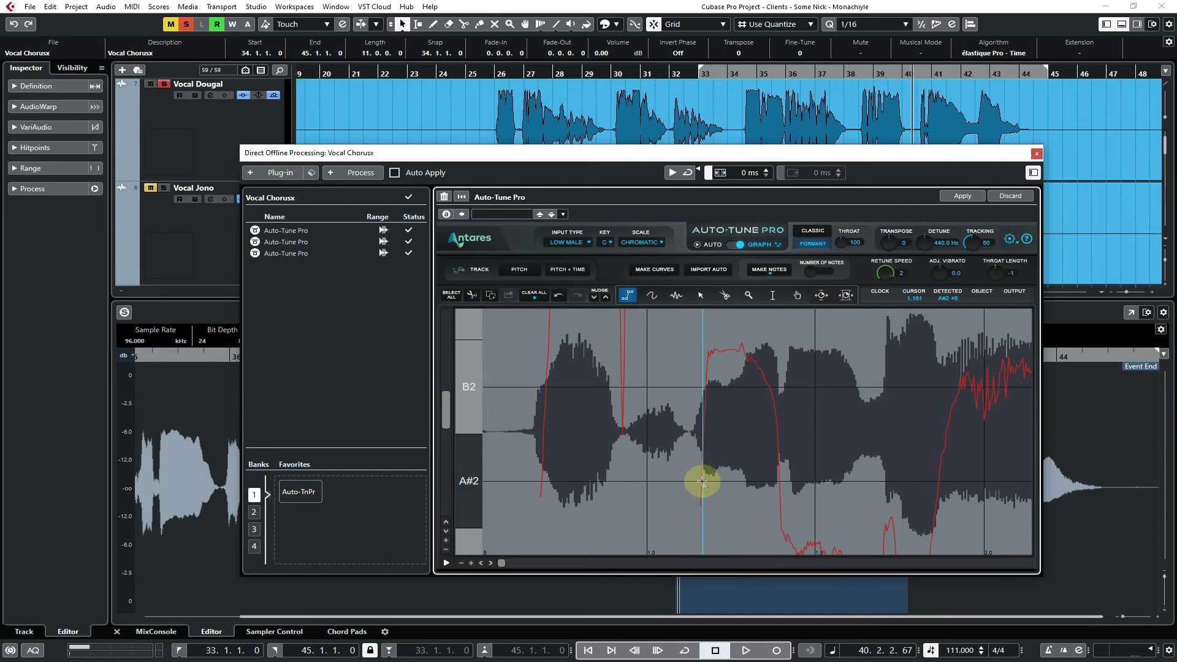
pyautogui.click(709, 385)
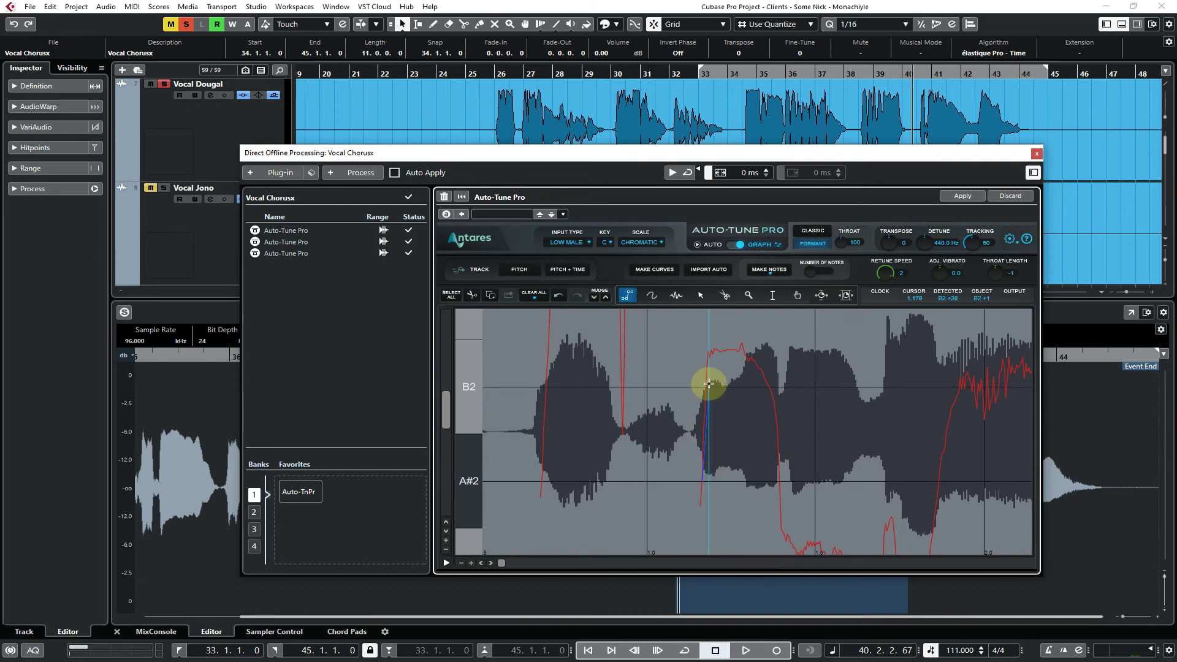
pyautogui.click(709, 386)
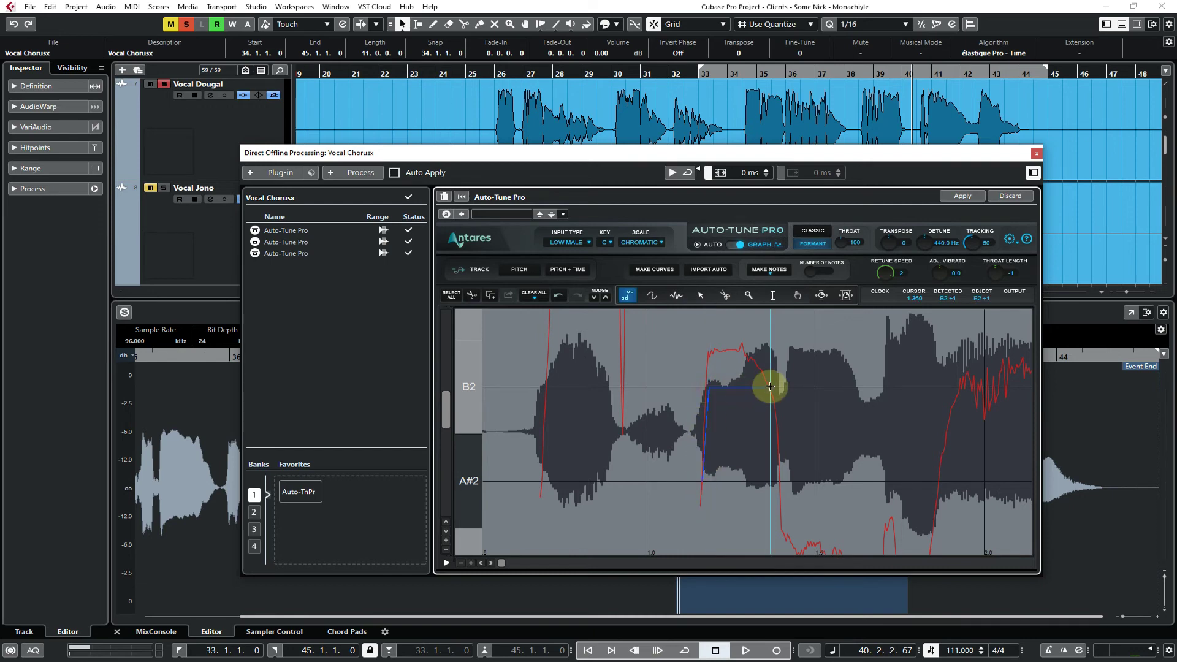
pyautogui.doubleClick(770, 387)
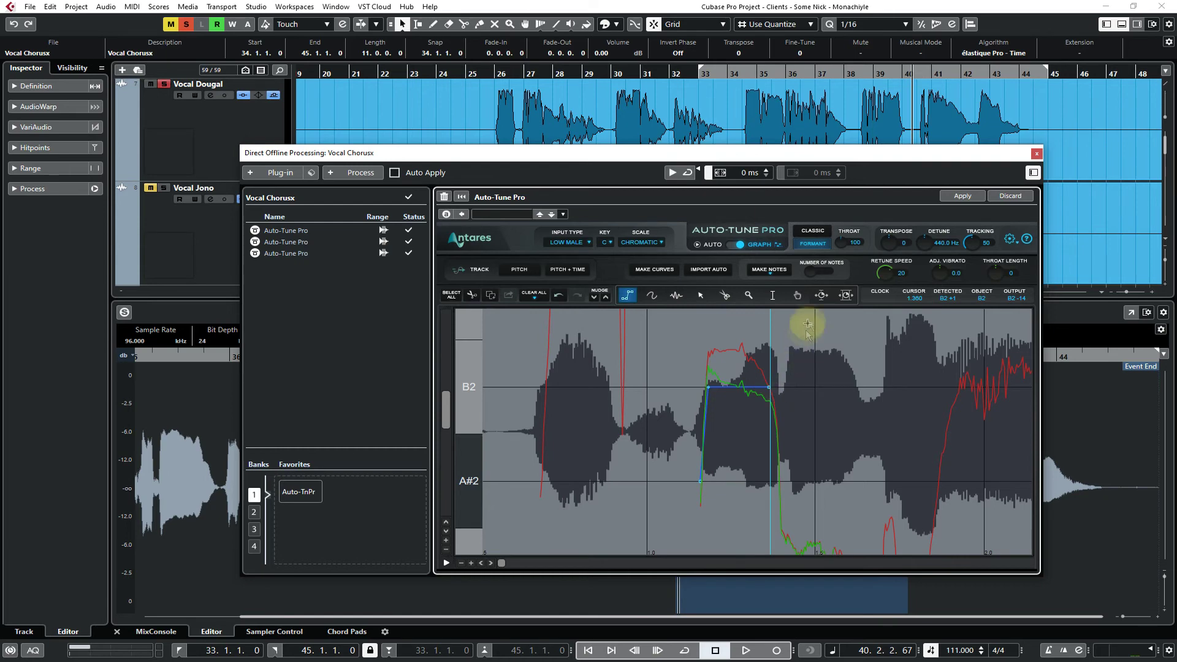
# Lower the start point of the second note's line to the beginning of the detected pitch, slightly below A#2
pyautogui.click(748, 297)
pyautogui.moveTo(684, 448); pyautogui.dragTo(737, 520)
pyautogui.click(700, 294)
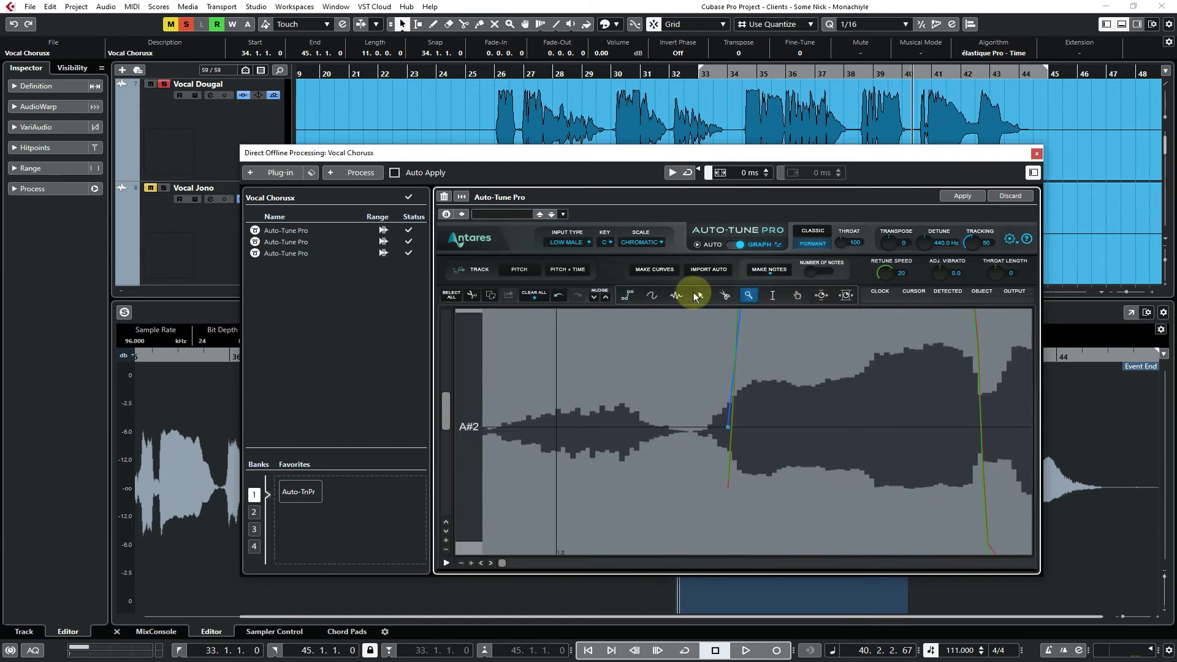
pyautogui.click(725, 426)
pyautogui.moveTo(725, 426); pyautogui.dragTo(719, 479)
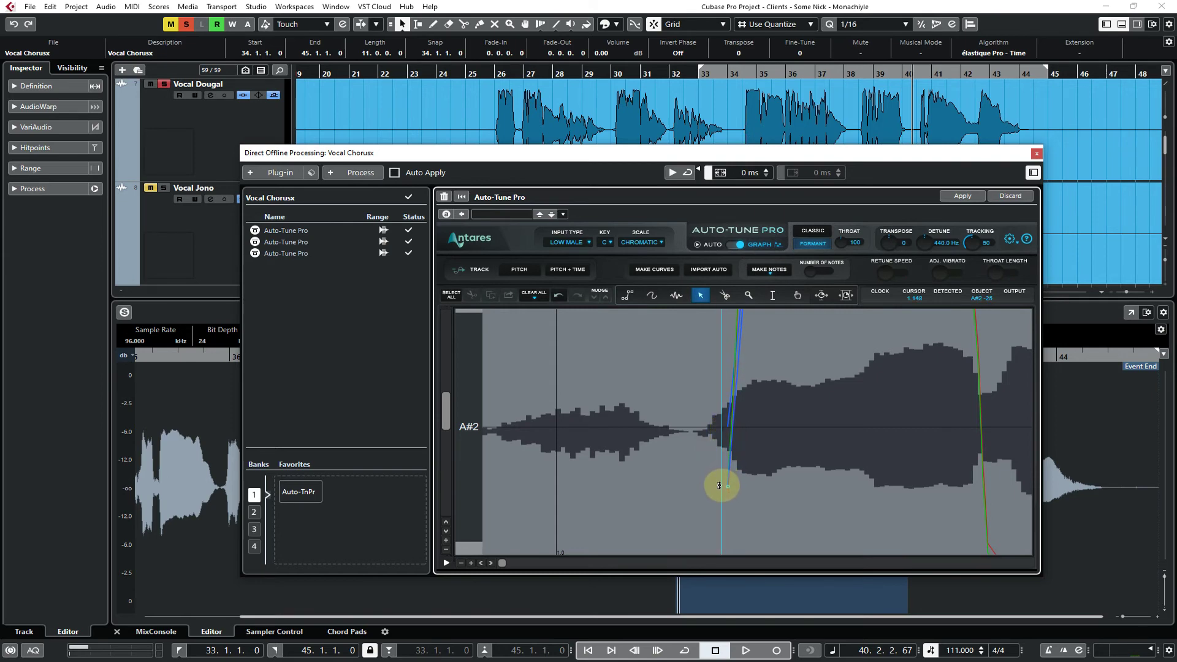
# Tilt the held part of the second note's line from about 12 cents below B2 up to about 20 cents above it
pyautogui.click(748, 294)
pyautogui.click(754, 349)
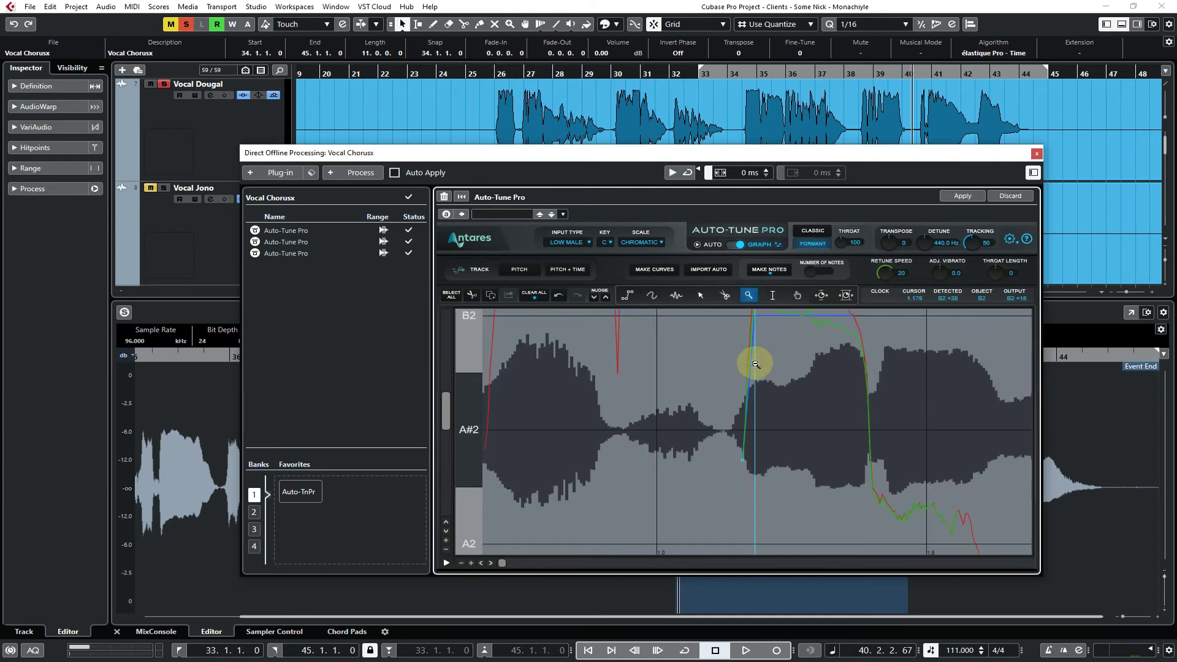
pyautogui.click(755, 364)
pyautogui.moveTo(725, 345); pyautogui.dragTo(856, 416)
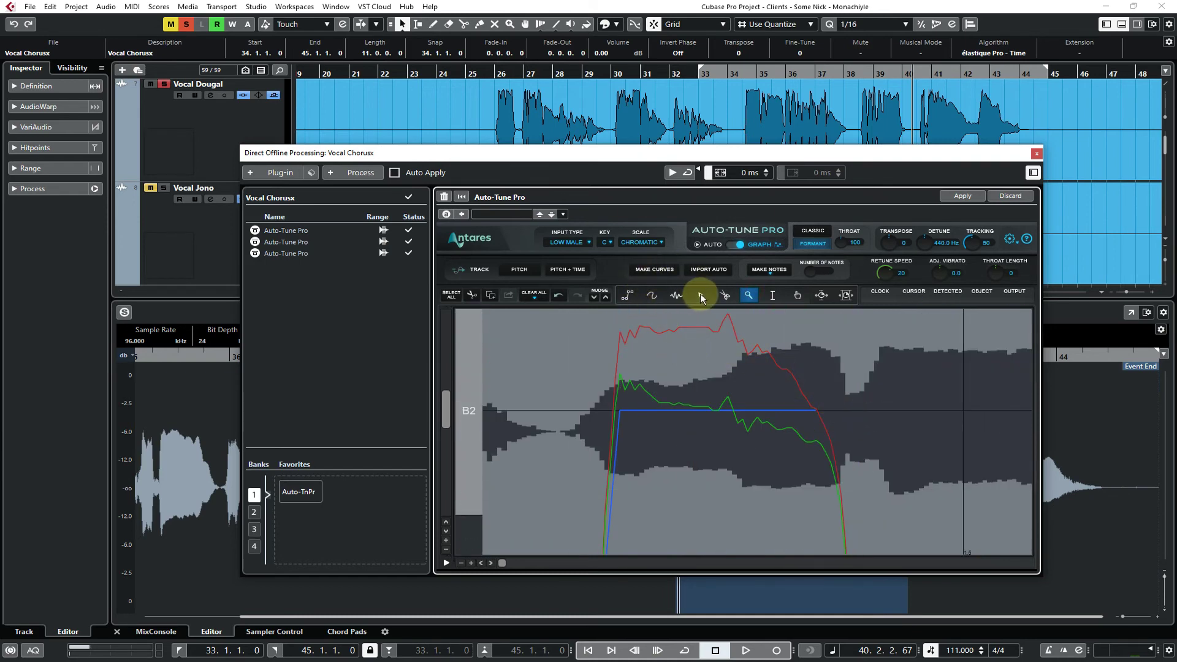
pyautogui.click(701, 295)
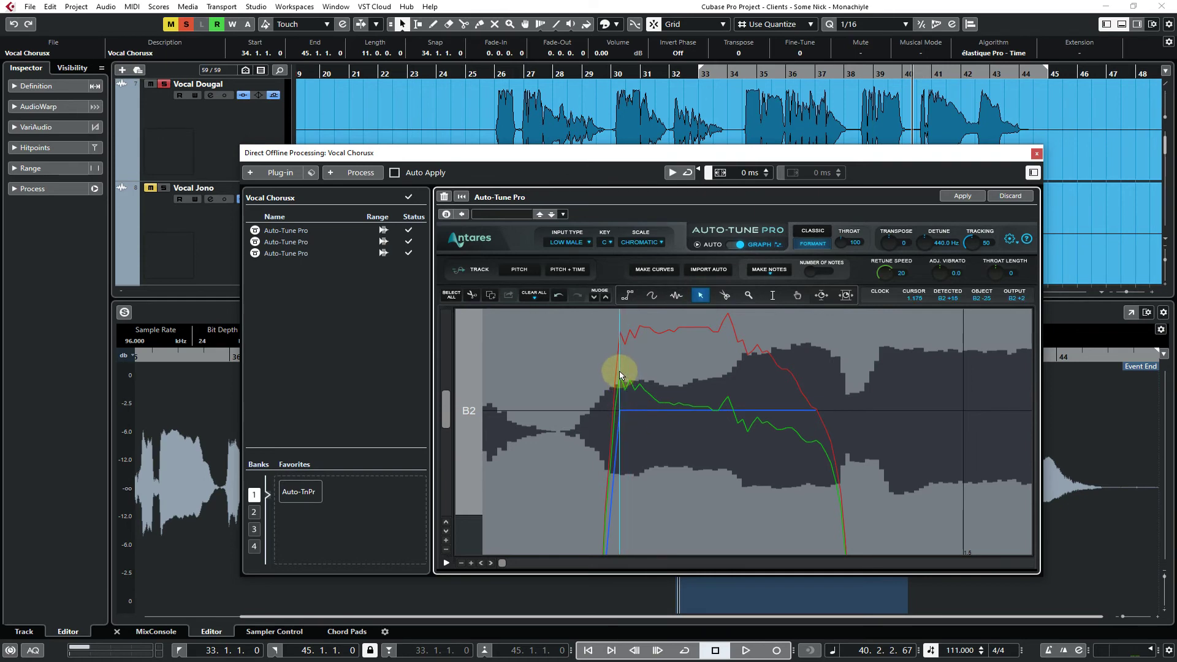
pyautogui.click(835, 445)
pyautogui.click(624, 410)
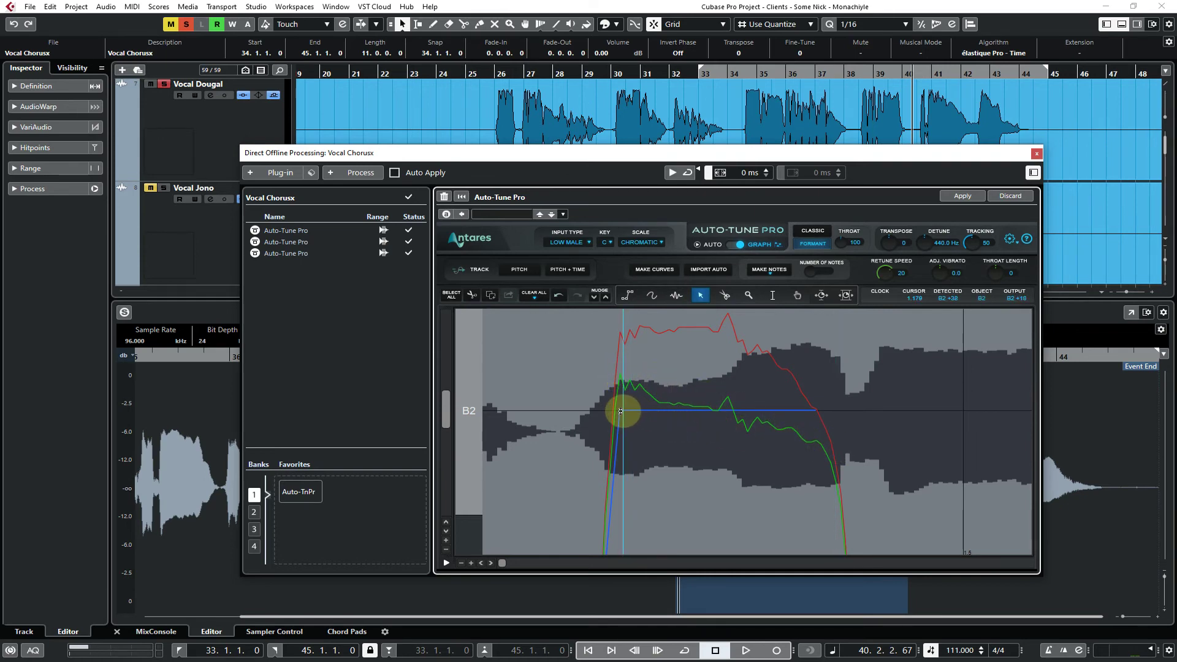
pyautogui.moveTo(621, 411); pyautogui.dragTo(621, 430)
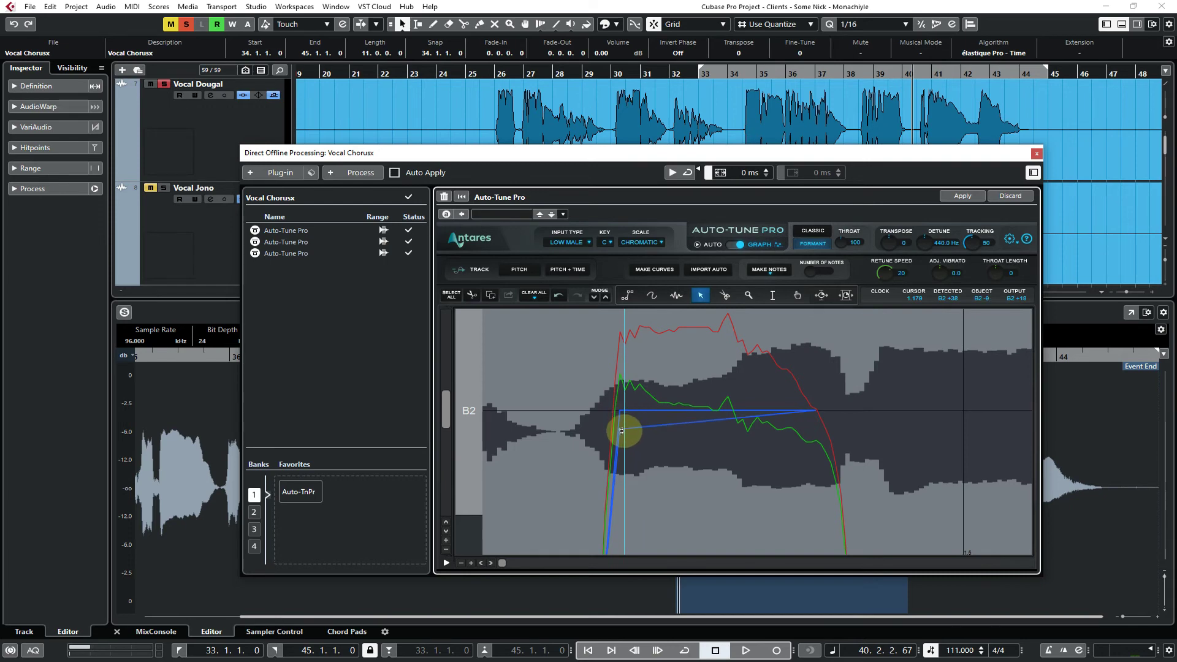
pyautogui.moveTo(815, 408); pyautogui.dragTo(816, 368)
pyautogui.click(622, 433)
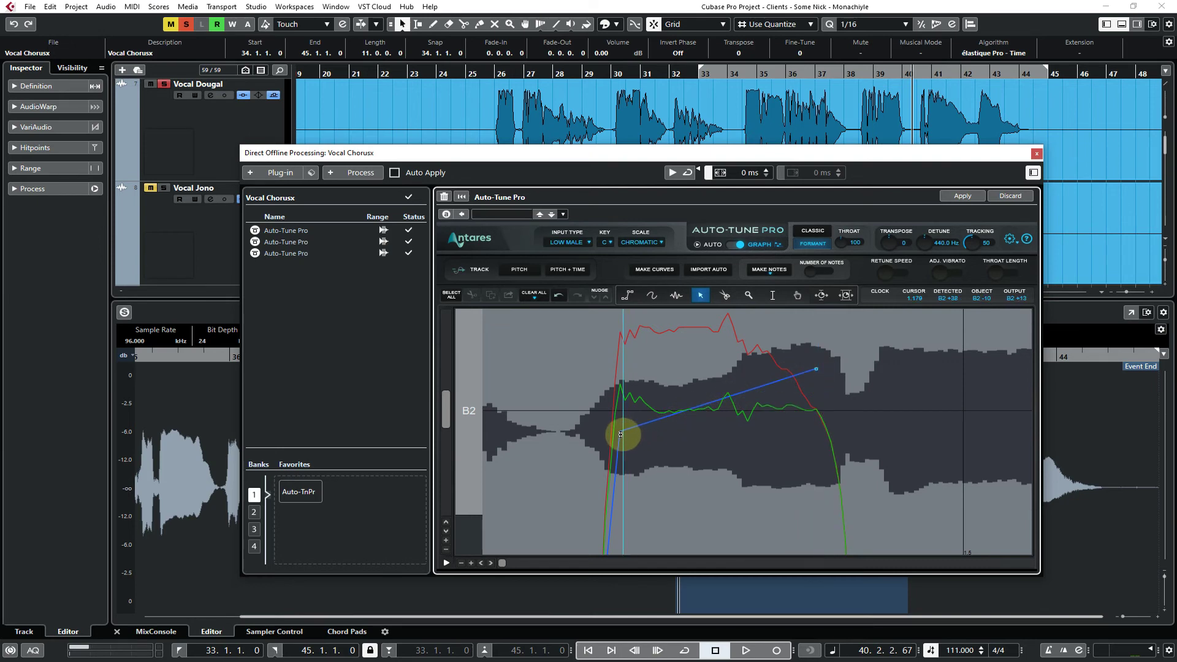
pyautogui.moveTo(621, 439); pyautogui.dragTo(621, 440)
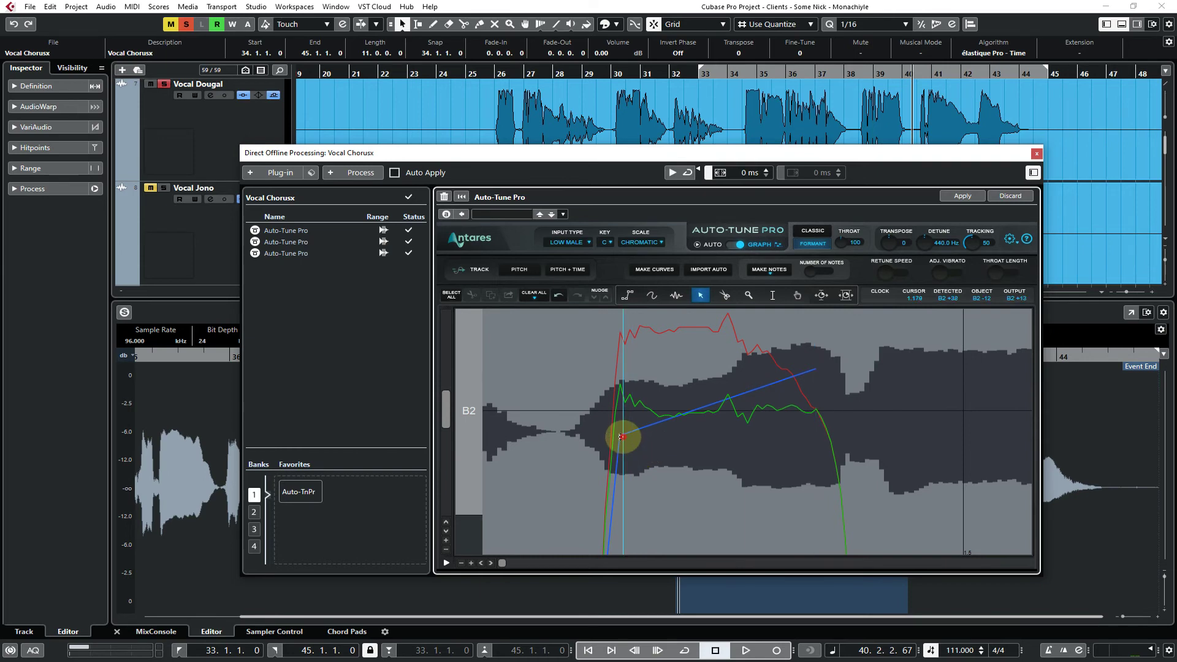
pyautogui.click(815, 371)
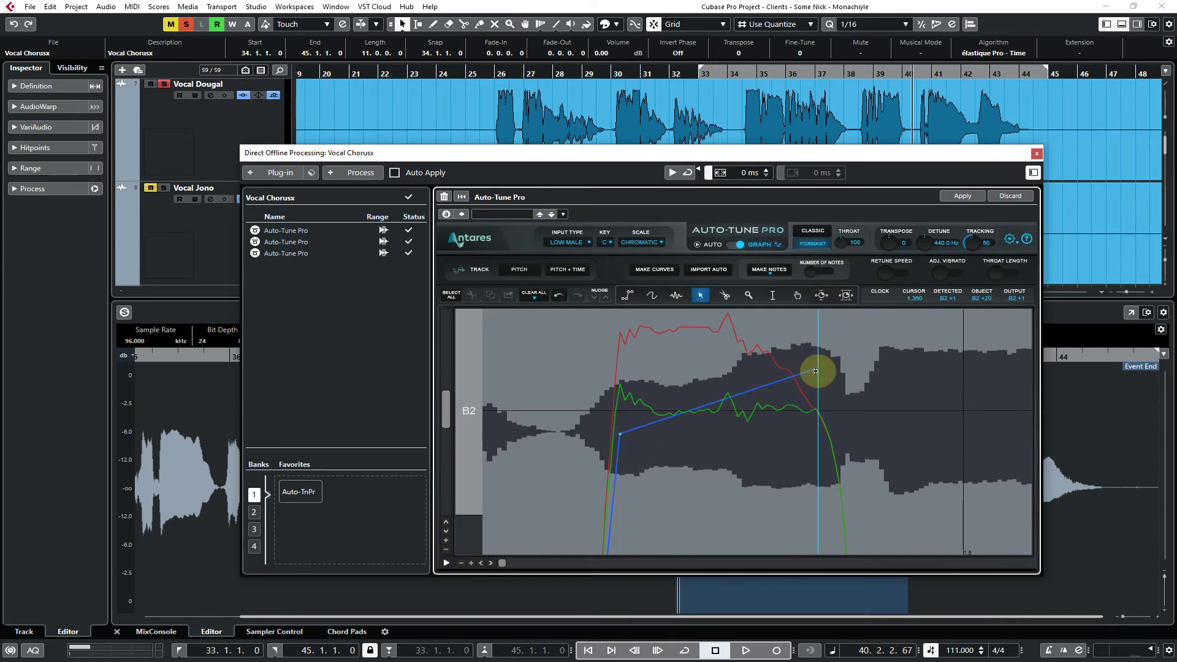
# Preview the phrase, select the second note's entire correction line and adjust its throat length while listening again
pyautogui.click(672, 174)
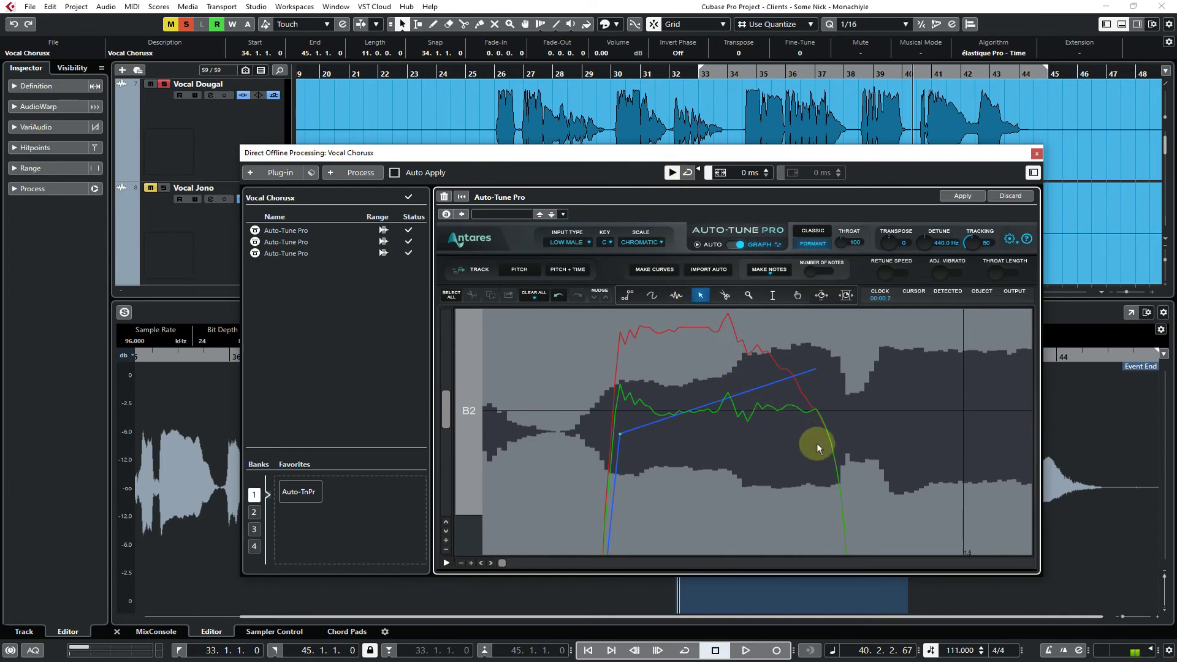
pyautogui.click(749, 294)
pyautogui.click(740, 371)
pyautogui.click(700, 295)
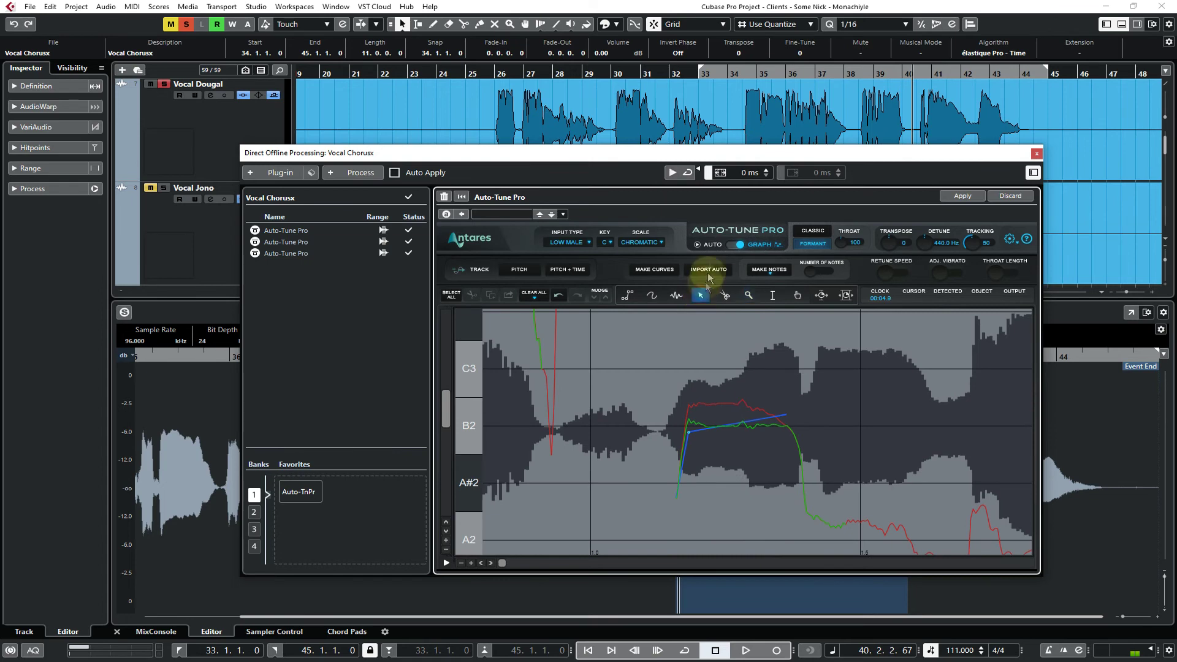
pyautogui.click(671, 173)
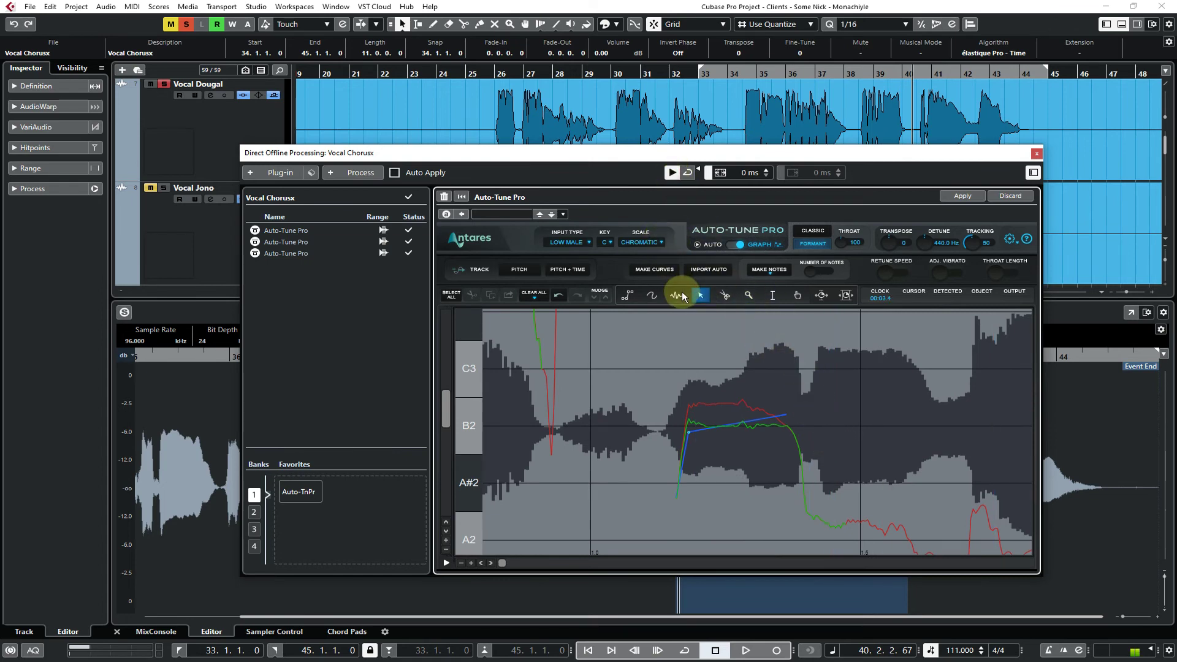
pyautogui.click(671, 173)
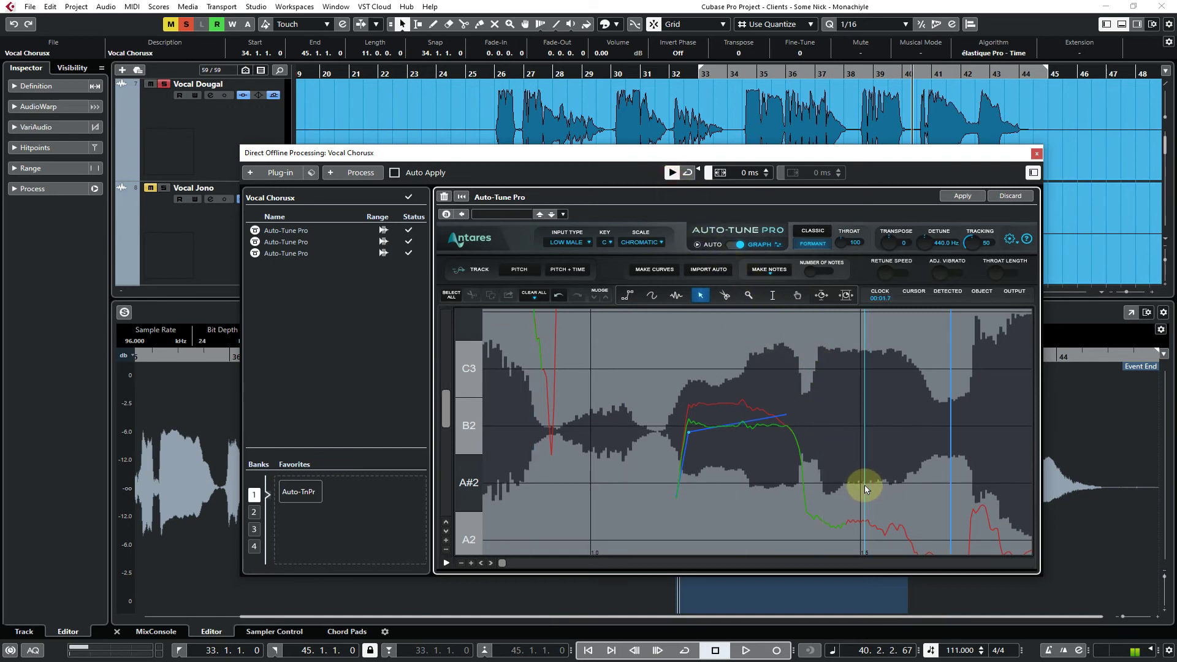
pyautogui.moveTo(666, 383); pyautogui.dragTo(809, 422)
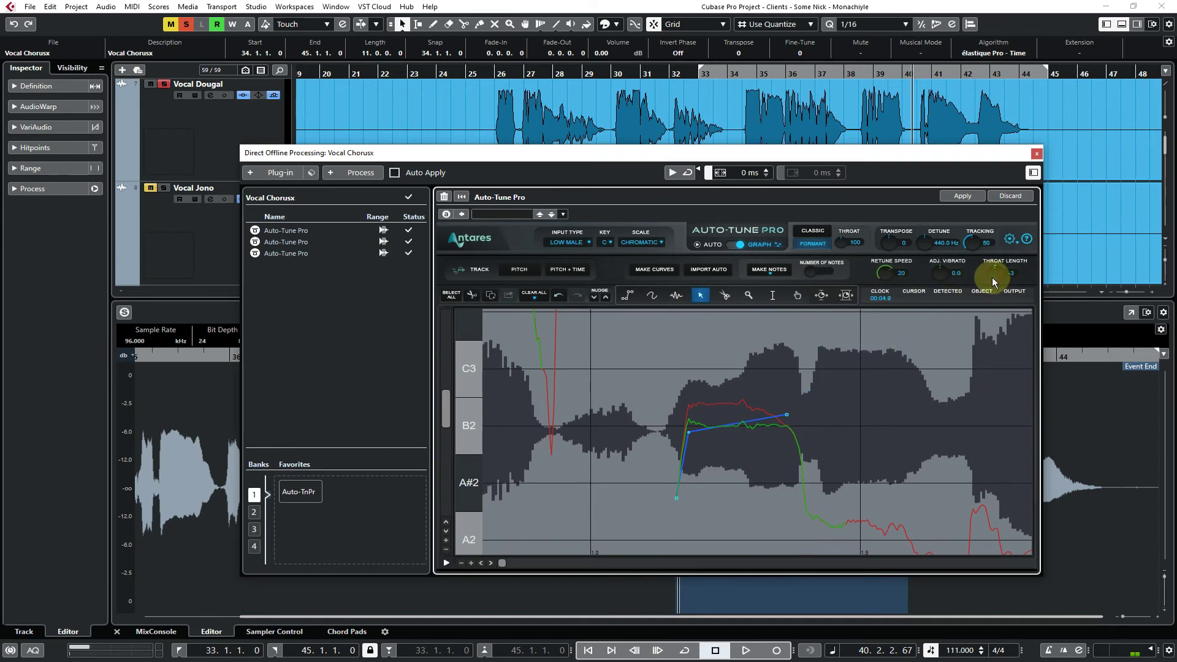
pyautogui.click(667, 173)
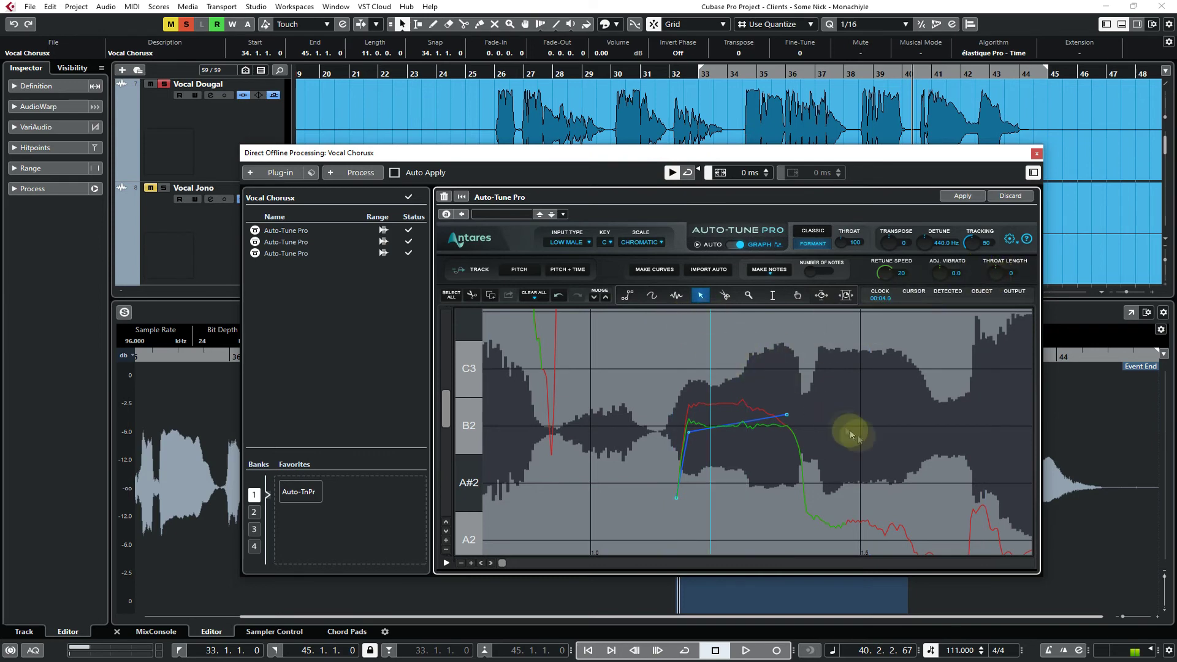
# Draw a correction line on the third note that drops from A#2 to A2 and holds A2 until the pitch climbs again
pyautogui.click(749, 296)
pyautogui.moveTo(788, 481); pyautogui.dragTo(932, 538)
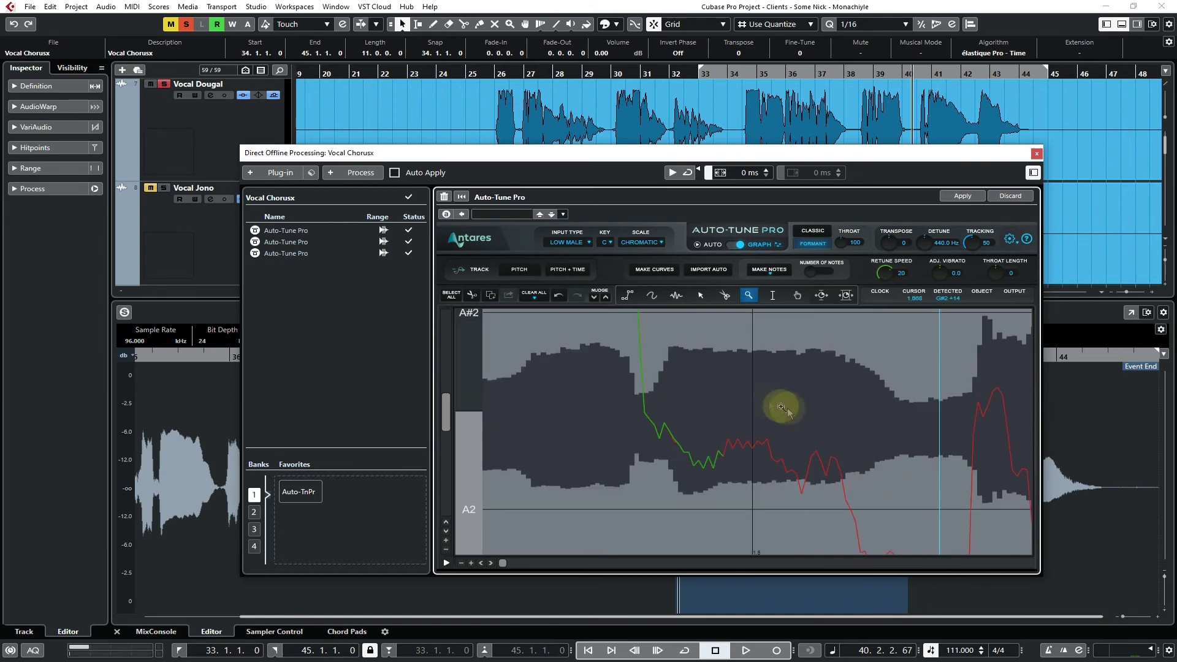
pyautogui.click(628, 297)
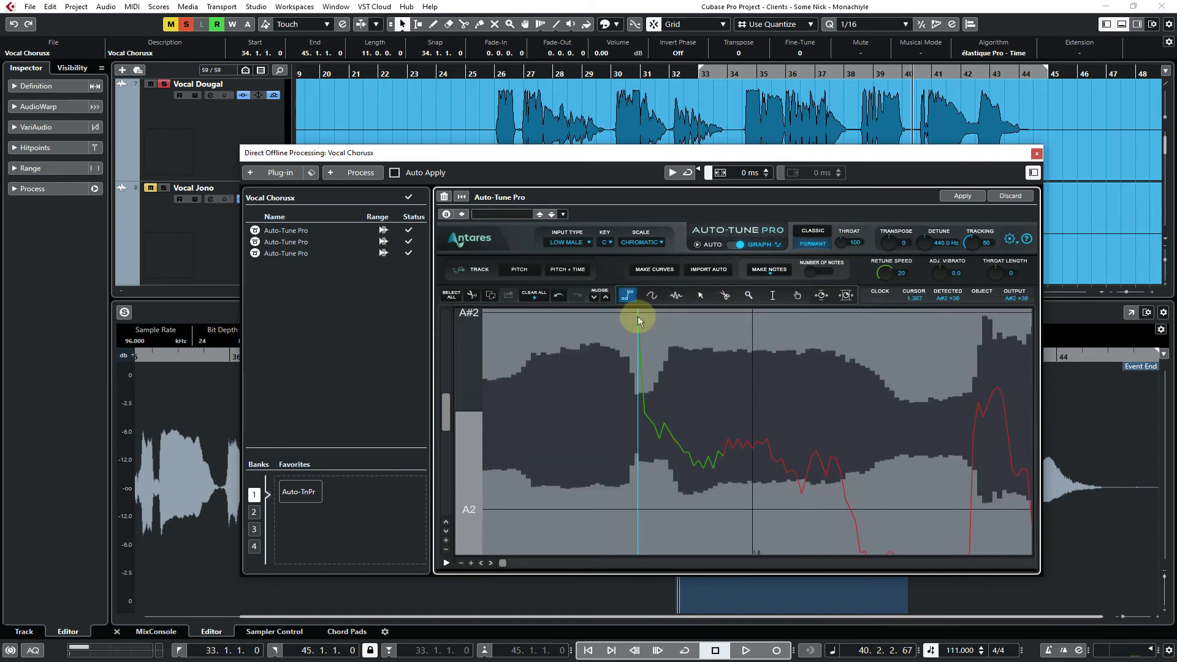
pyautogui.moveTo(637, 314); pyautogui.dragTo(651, 488)
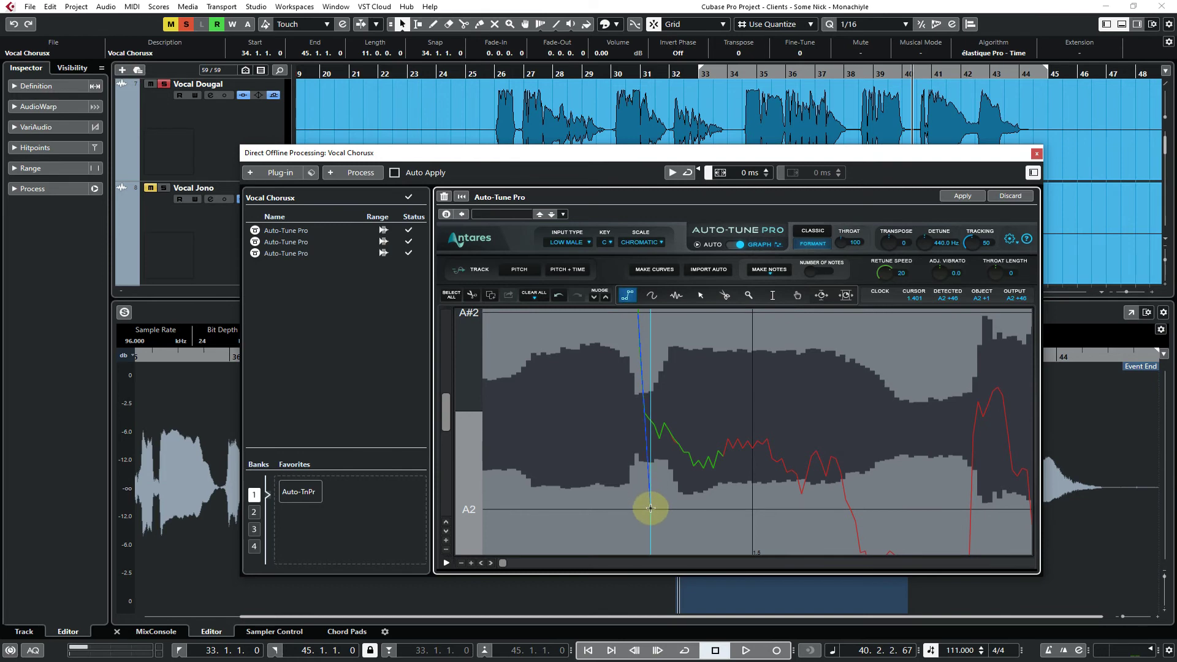
pyautogui.click(650, 509)
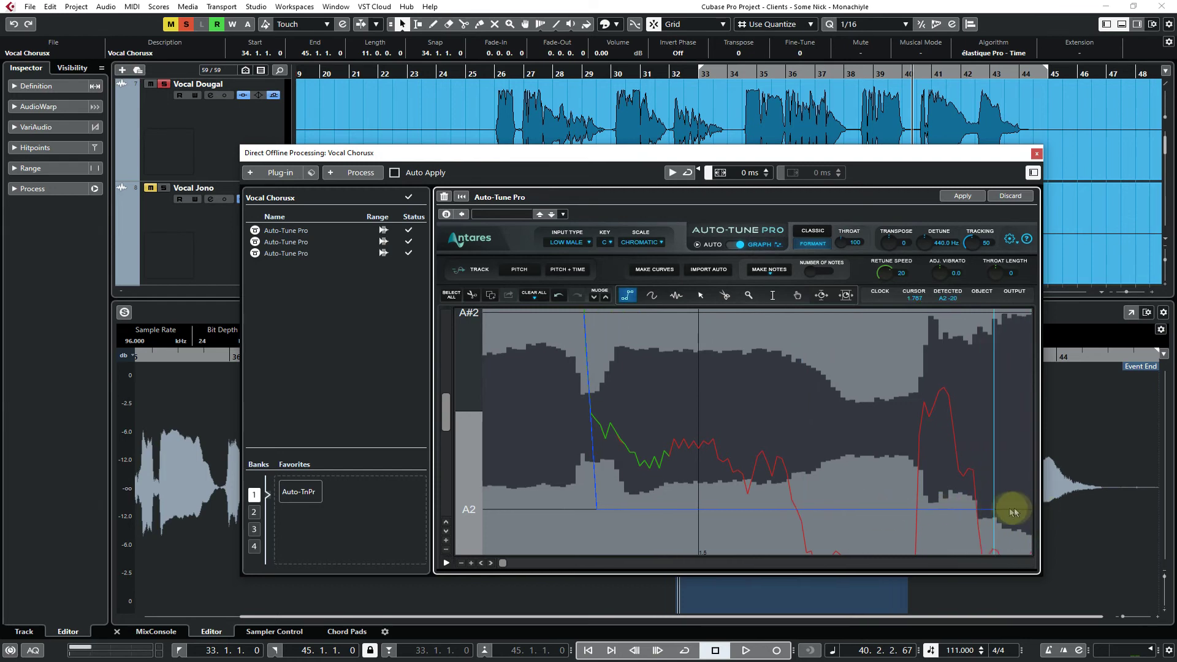
pyautogui.press('Escape')
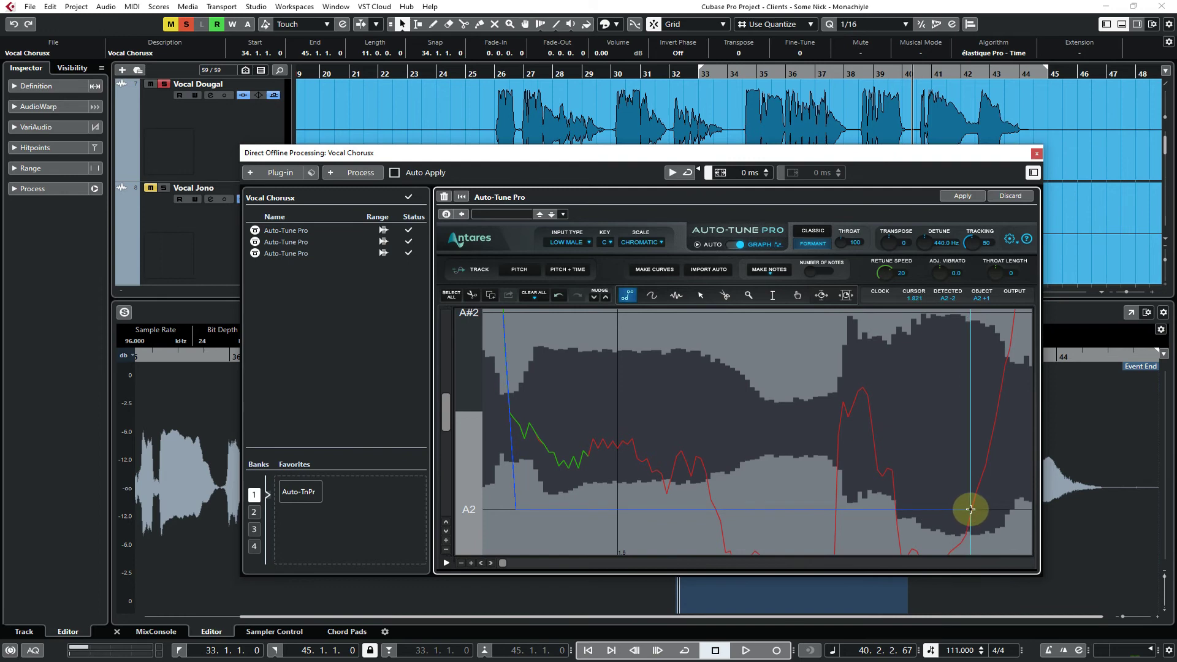
pyautogui.doubleClick(970, 509)
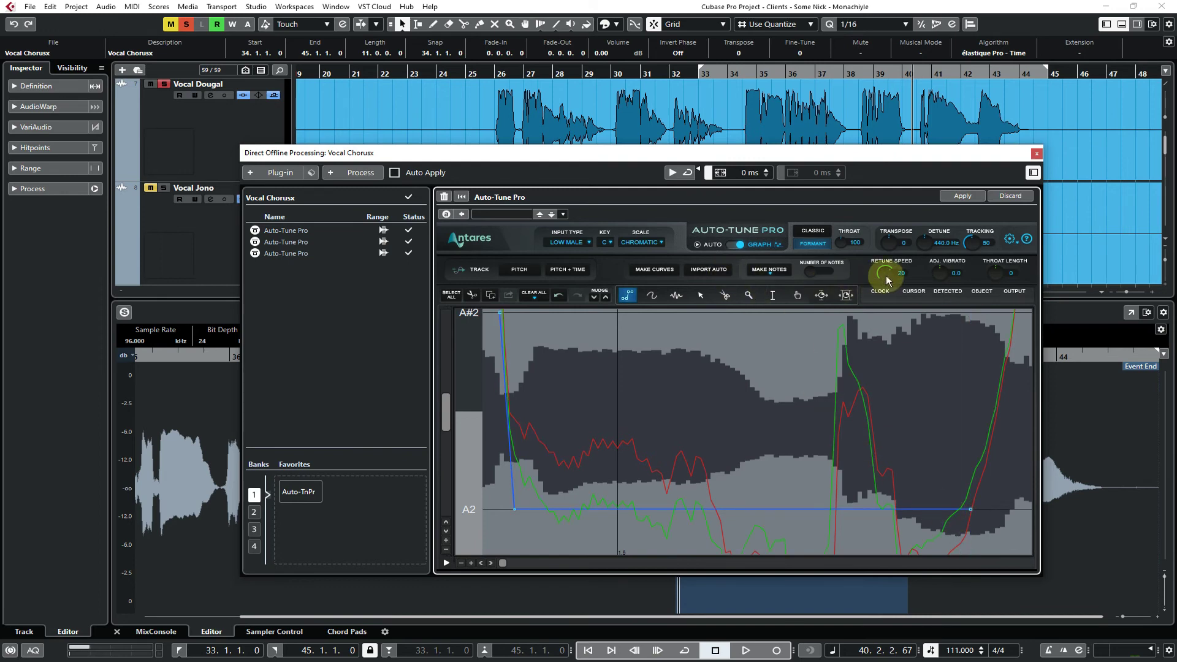
# Set the retune speed of the third note's correction line to 10 and preview the phrase
pyautogui.moveTo(887, 277); pyautogui.dragTo(888, 256)
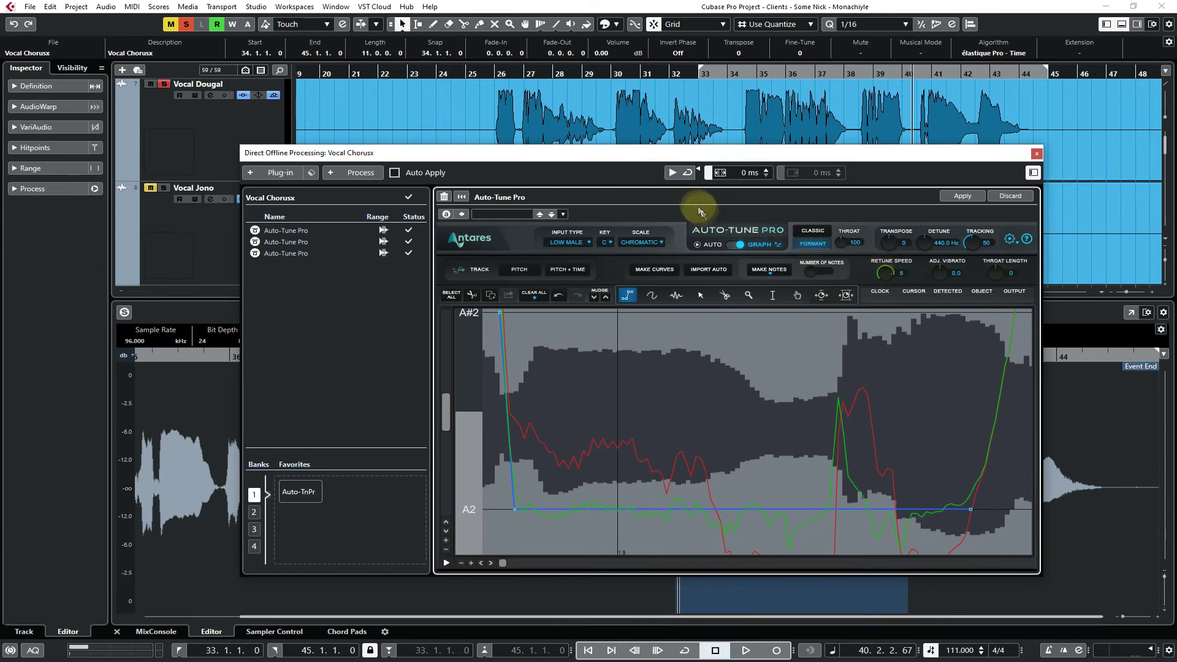
pyautogui.click(750, 297)
pyautogui.keyDown('ctrl'); pyautogui.click(777, 434); pyautogui.keyUp('ctrl')
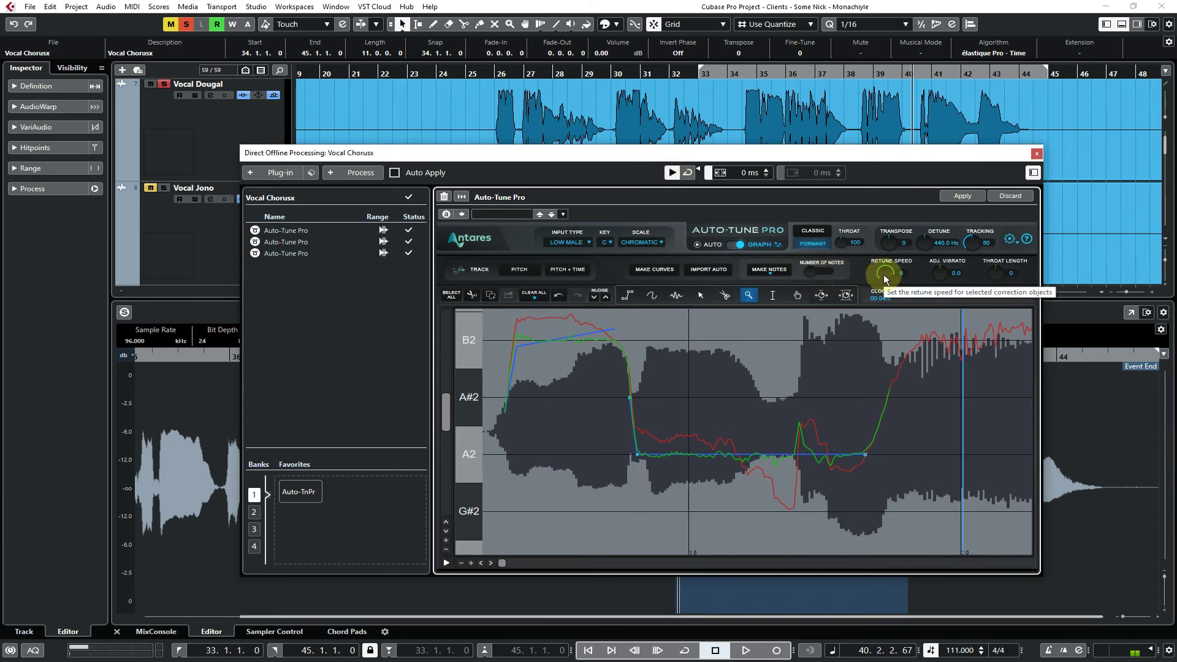
pyautogui.moveTo(884, 274); pyautogui.dragTo(884, 284)
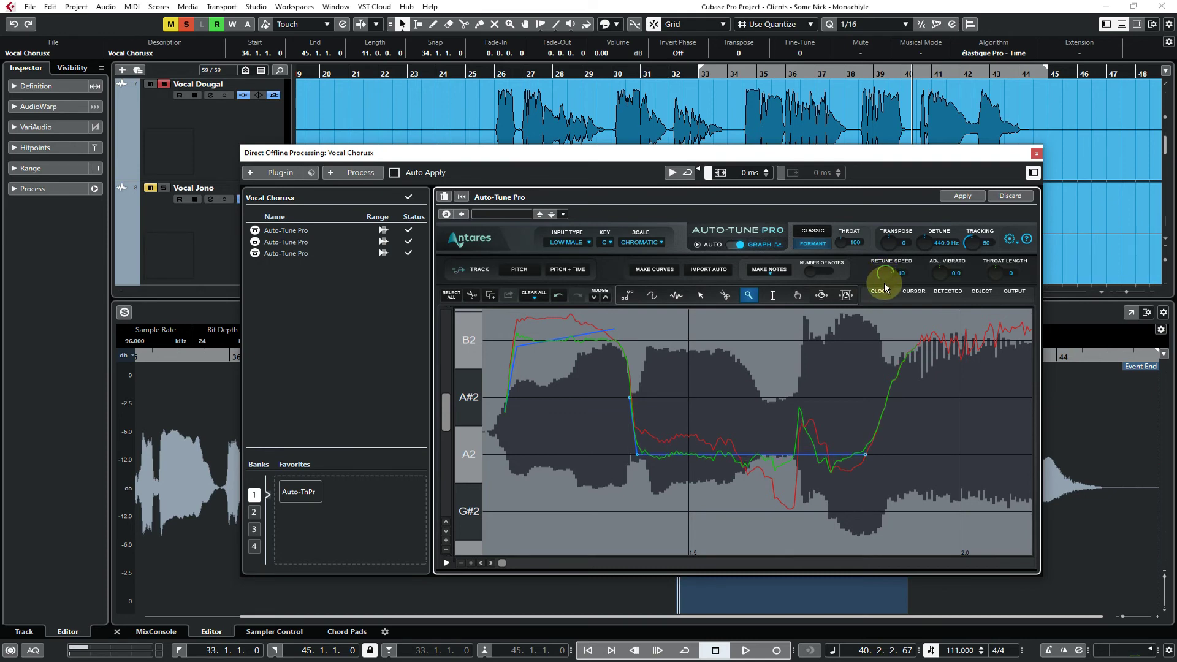
pyautogui.click(669, 173)
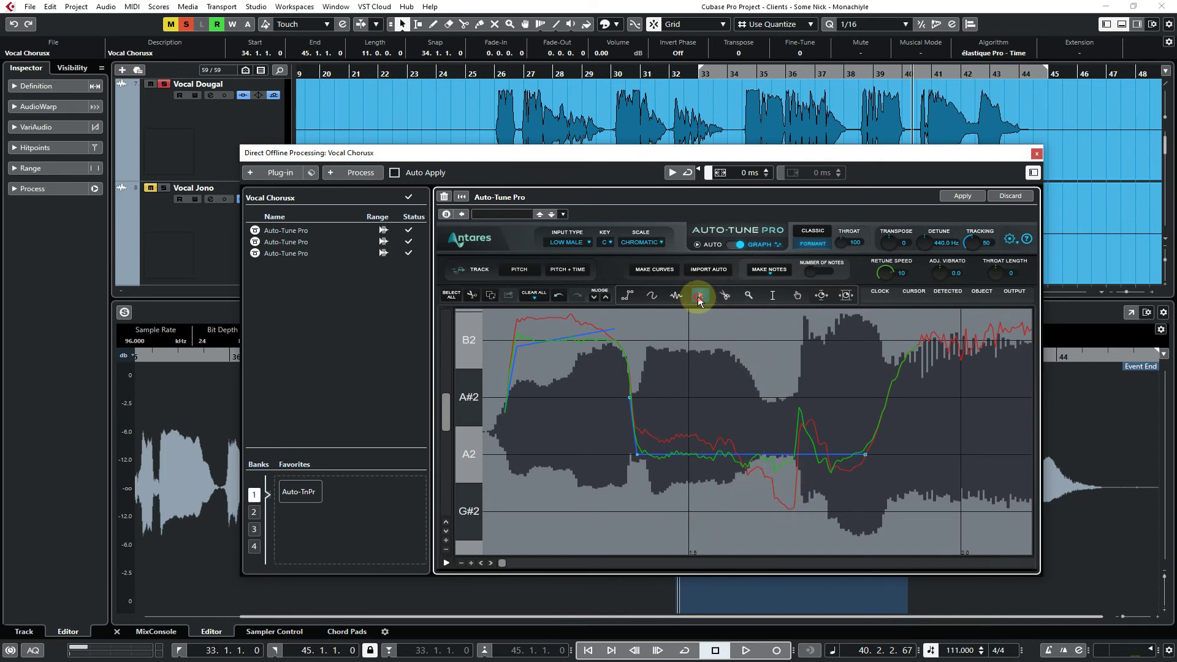
# Shorten the held A2 part so it ends where the waveform dips before the next note, and select the whole line
pyautogui.click(830, 484)
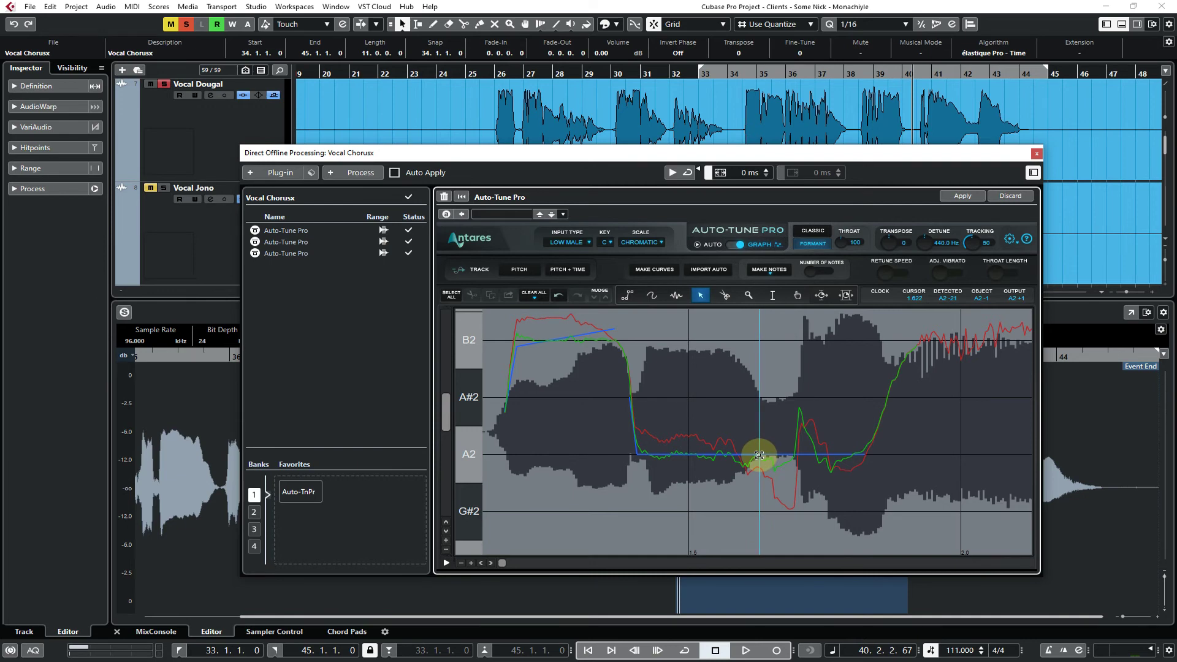
pyautogui.moveTo(758, 454); pyautogui.dragTo(757, 454)
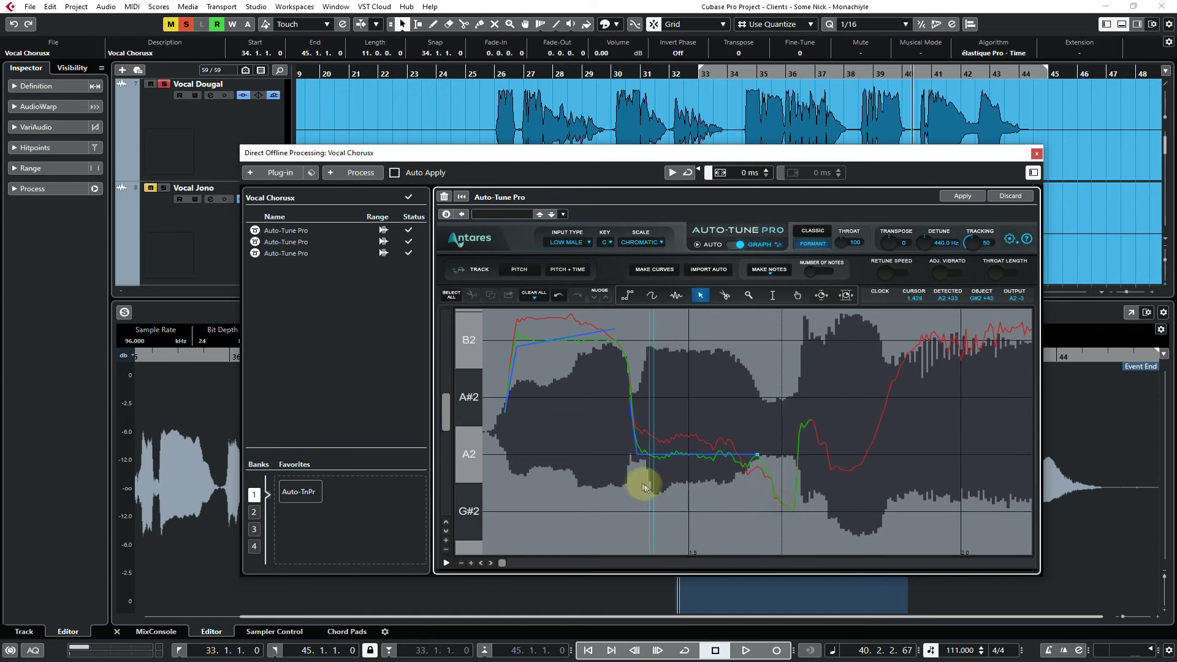
pyautogui.moveTo(623, 478); pyautogui.dragTo(781, 416)
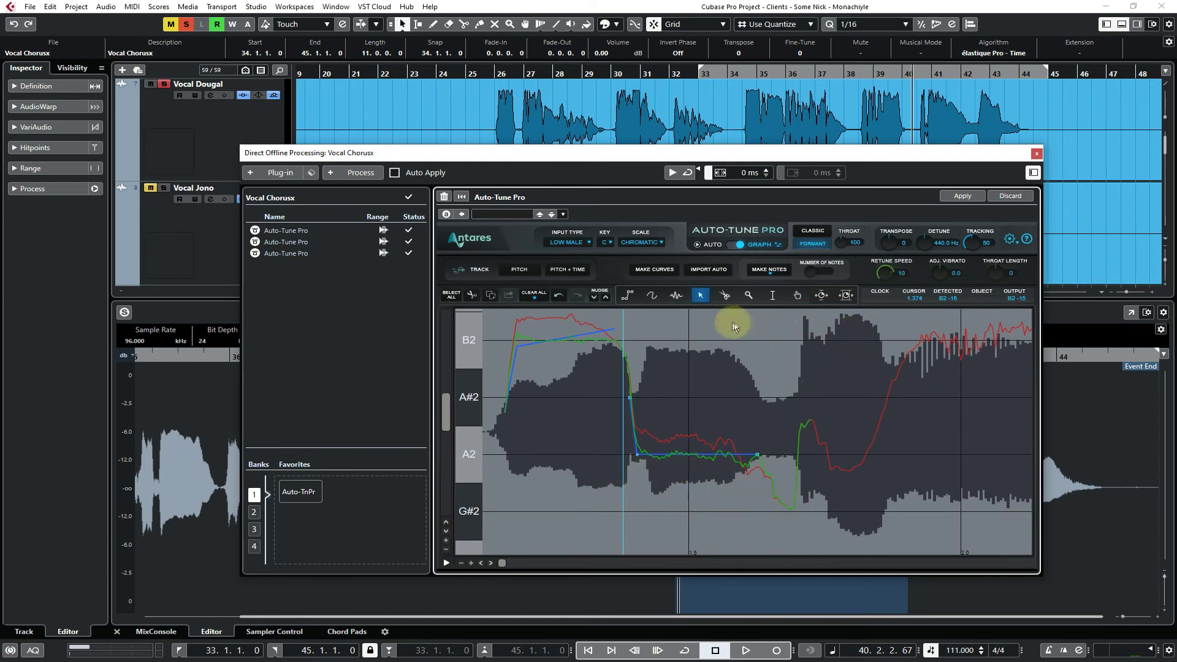
# Raise the start point of the third note's falling line to slightly above A#2
pyautogui.click(748, 295)
pyautogui.click(681, 437)
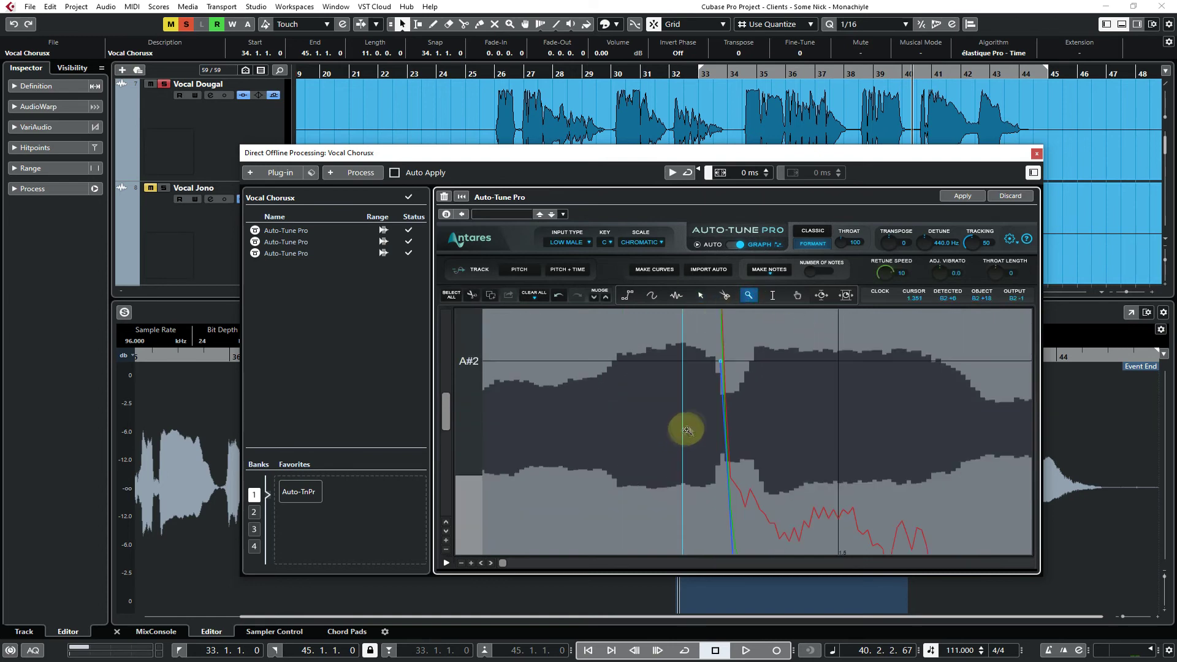
pyautogui.click(700, 295)
pyautogui.click(757, 348)
pyautogui.click(720, 361)
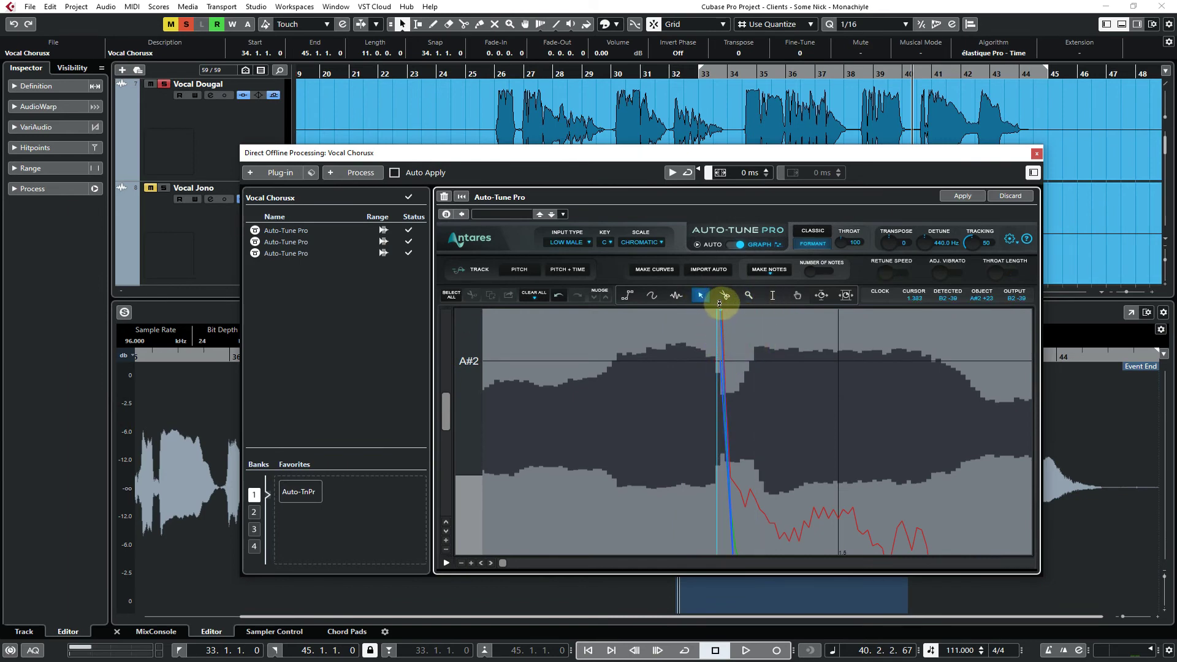
pyautogui.click(797, 295)
pyautogui.moveTo(788, 313); pyautogui.dragTo(804, 434)
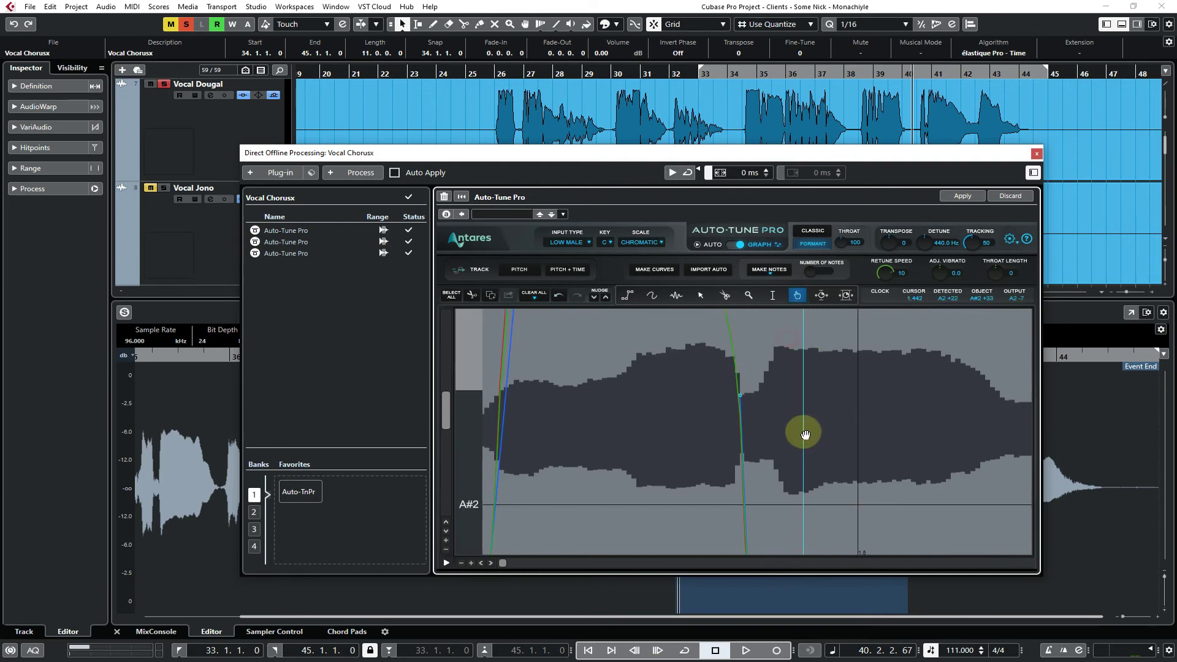
pyautogui.click(700, 295)
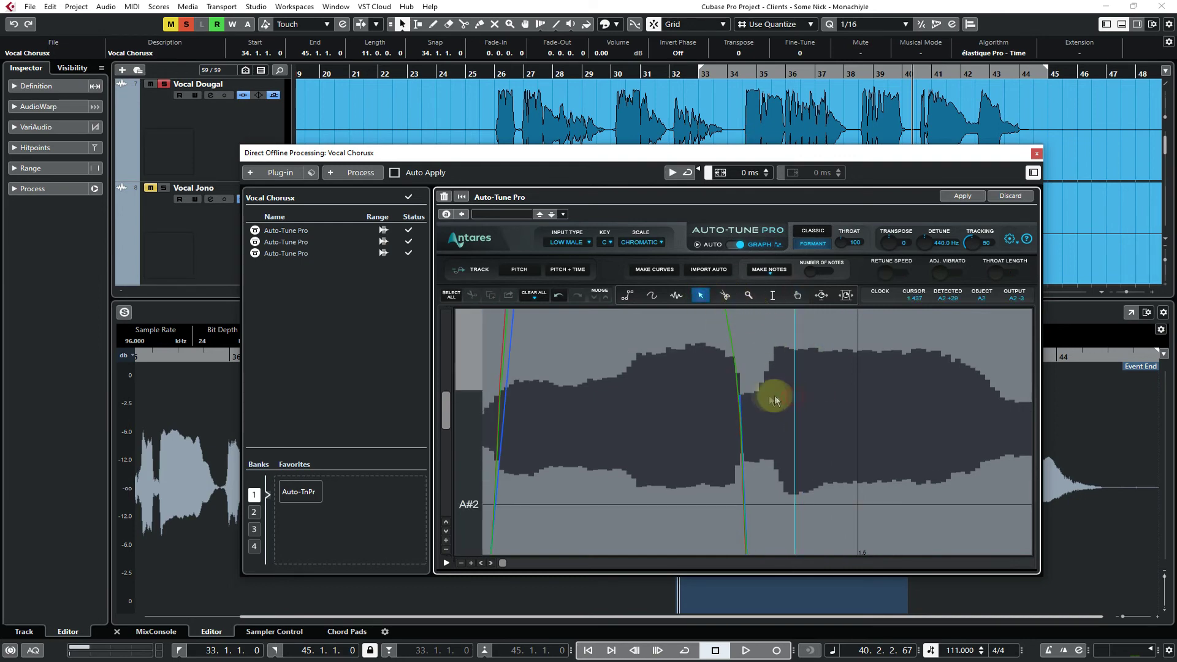
pyautogui.moveTo(742, 393); pyautogui.dragTo(750, 436)
pyautogui.click(748, 295)
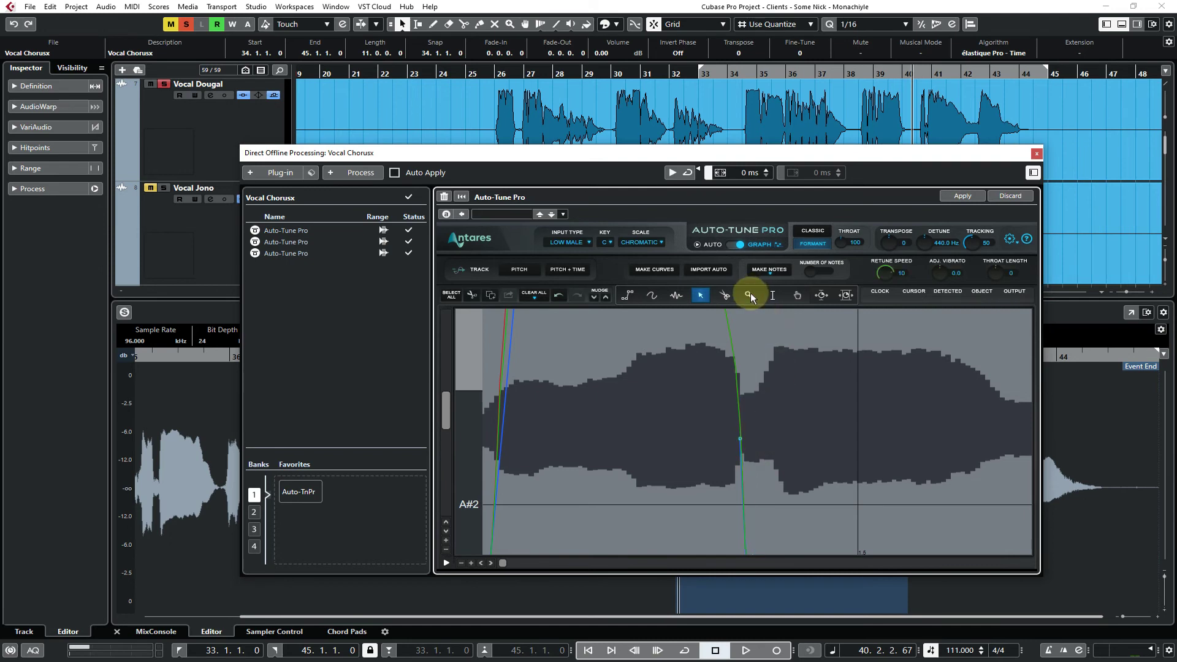
pyautogui.click(819, 476)
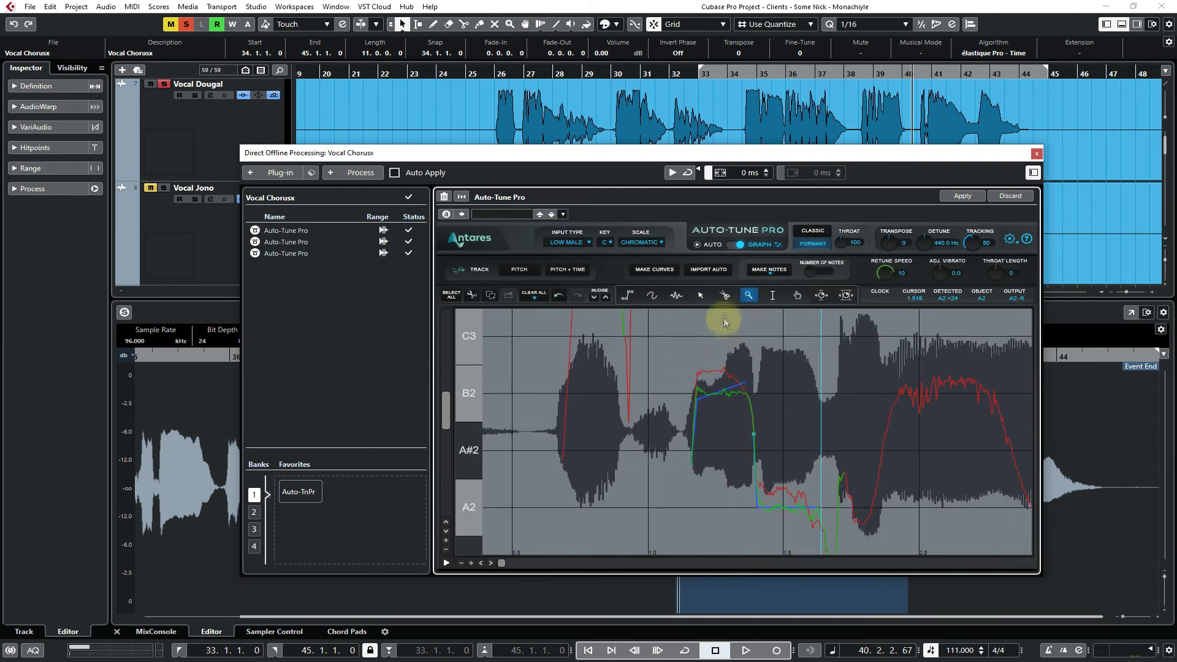
# Select the third note's correction line and set its throat length to -1 while previewing the phrase
pyautogui.click(700, 295)
pyautogui.moveTo(838, 531); pyautogui.dragTo(758, 536)
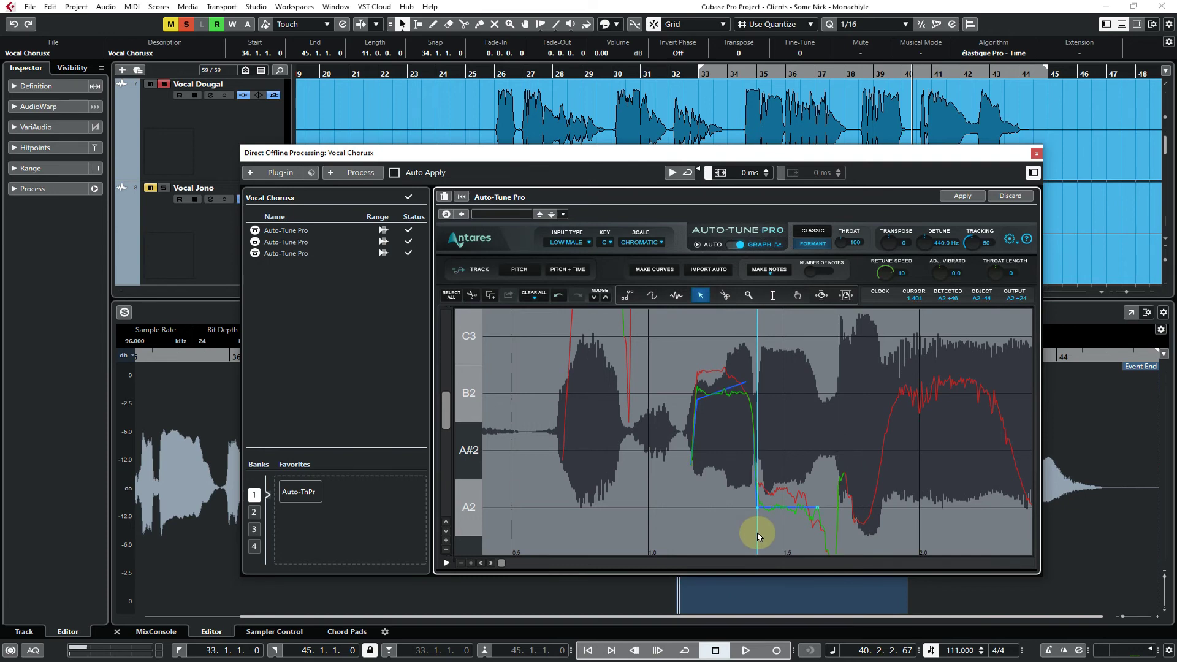
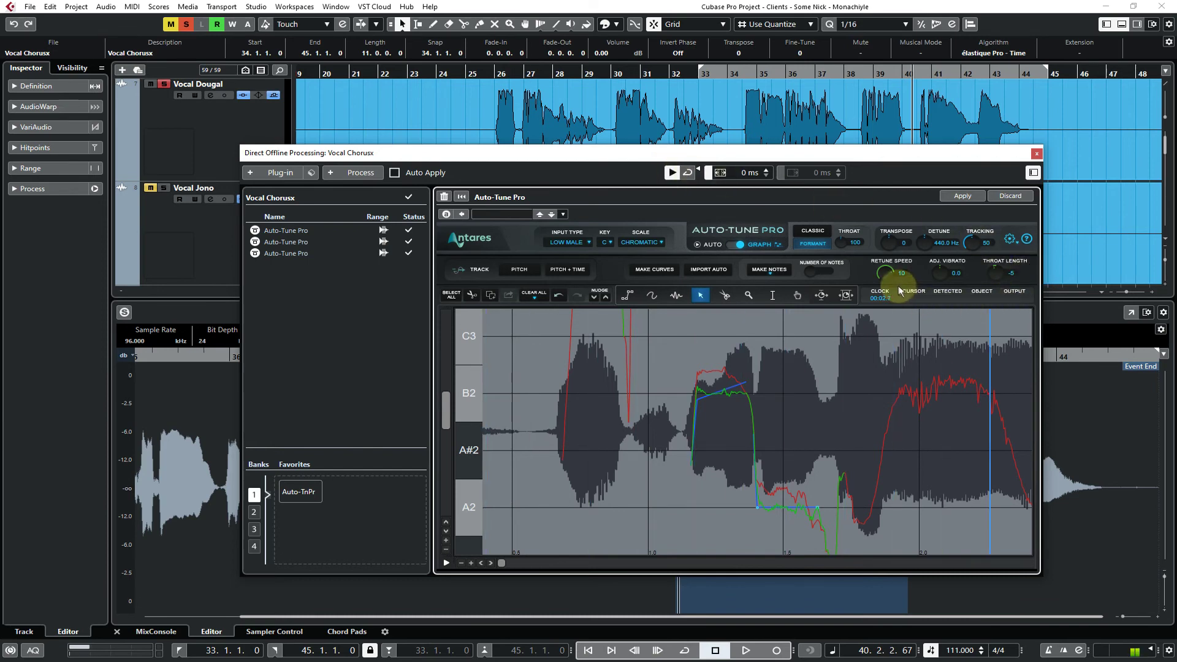
pyautogui.moveTo(999, 274); pyautogui.dragTo(995, 282)
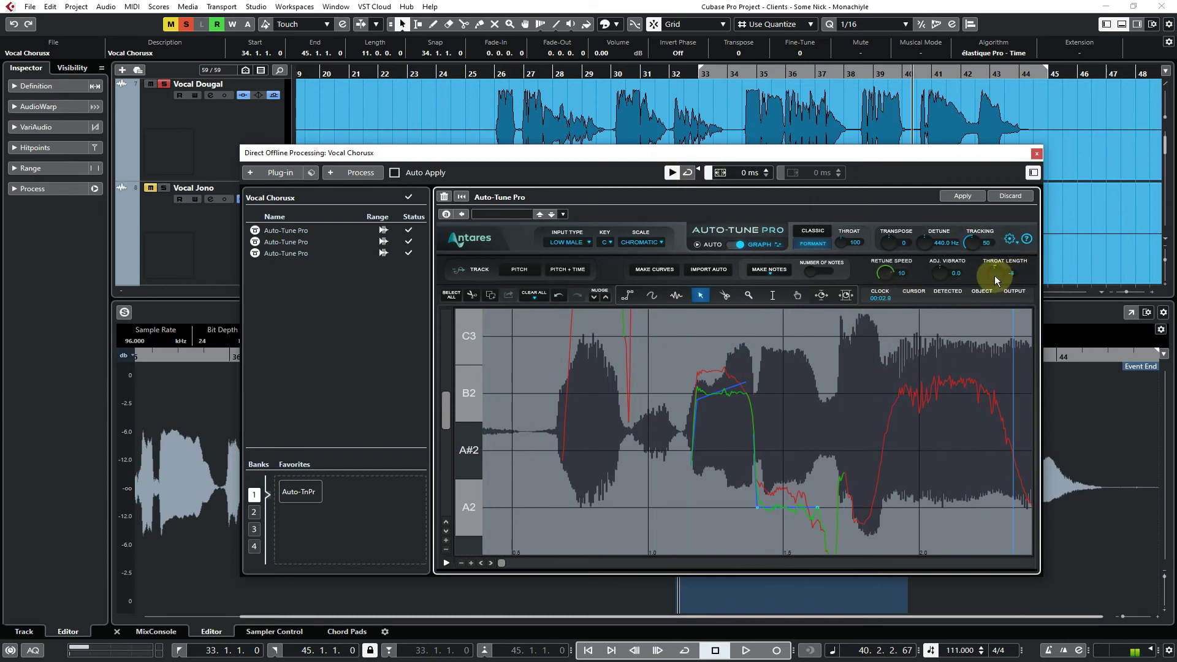
pyautogui.click(672, 174)
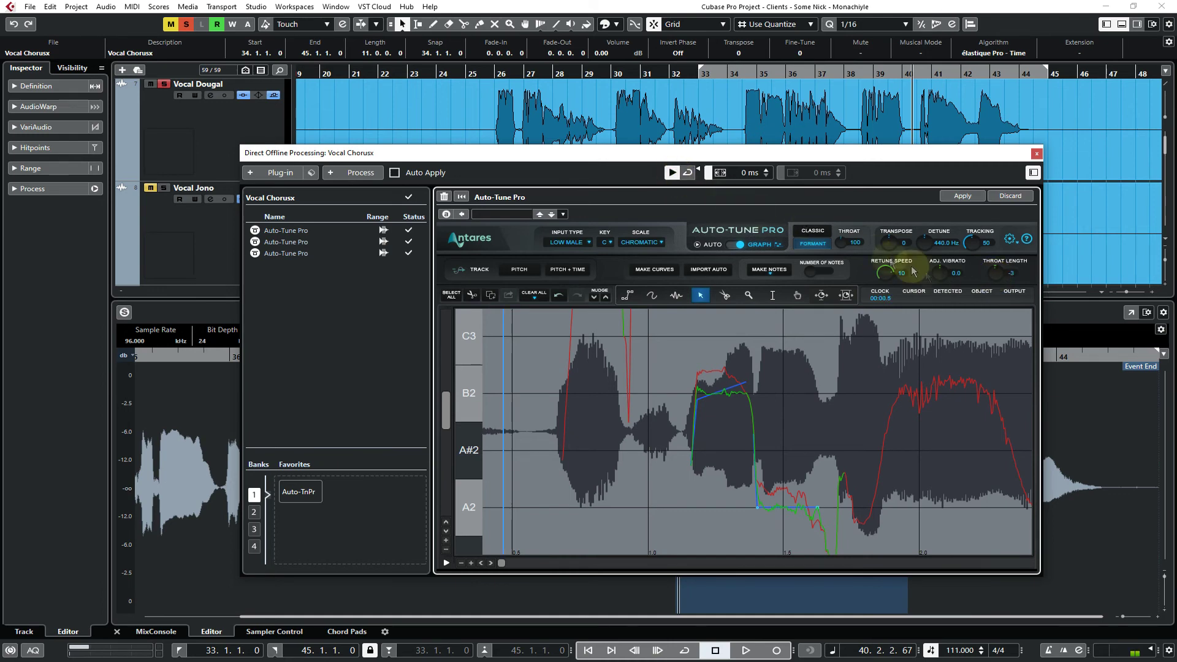
pyautogui.moveTo(996, 276); pyautogui.dragTo(997, 286)
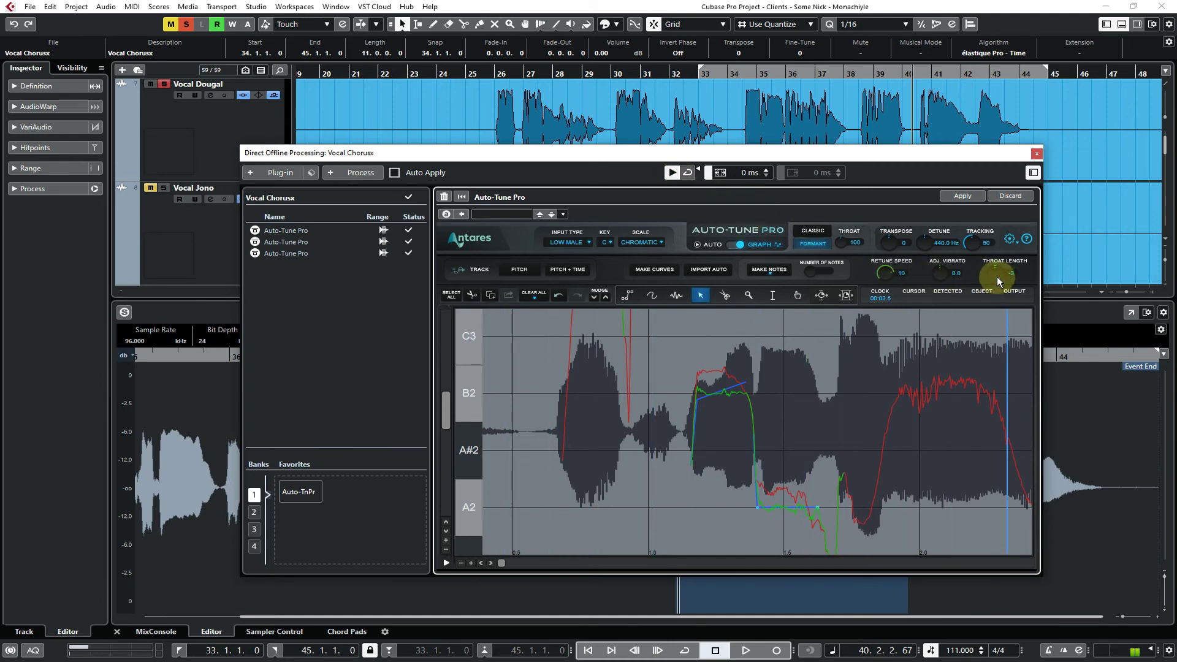
pyautogui.click(671, 175)
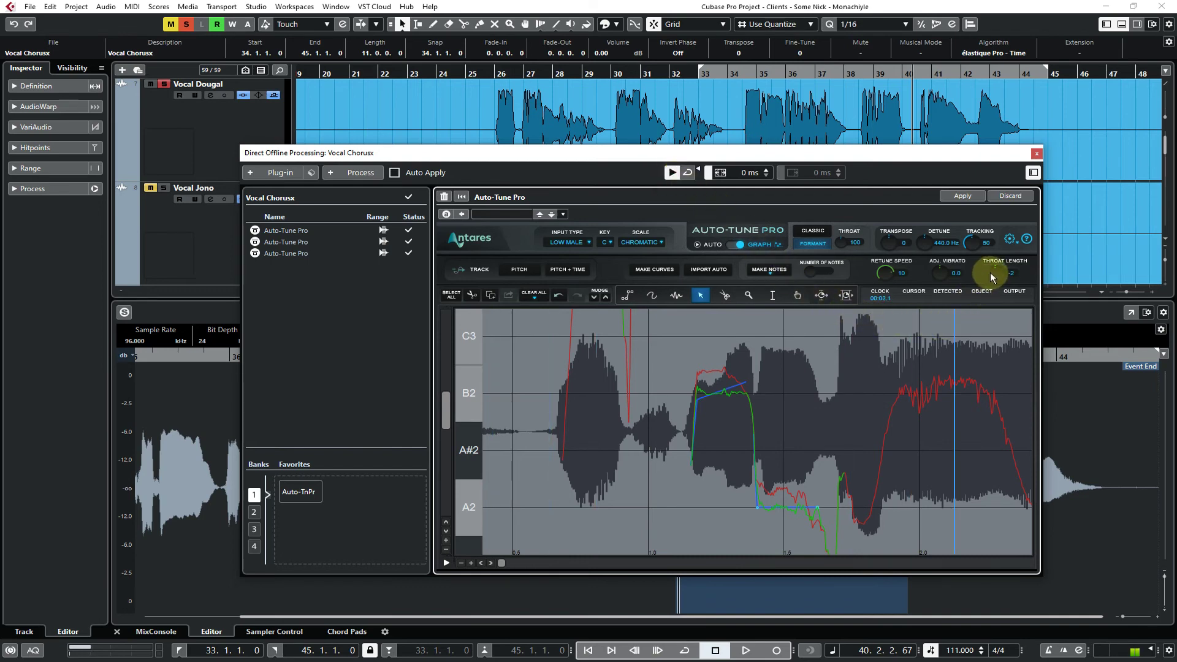
pyautogui.click(671, 174)
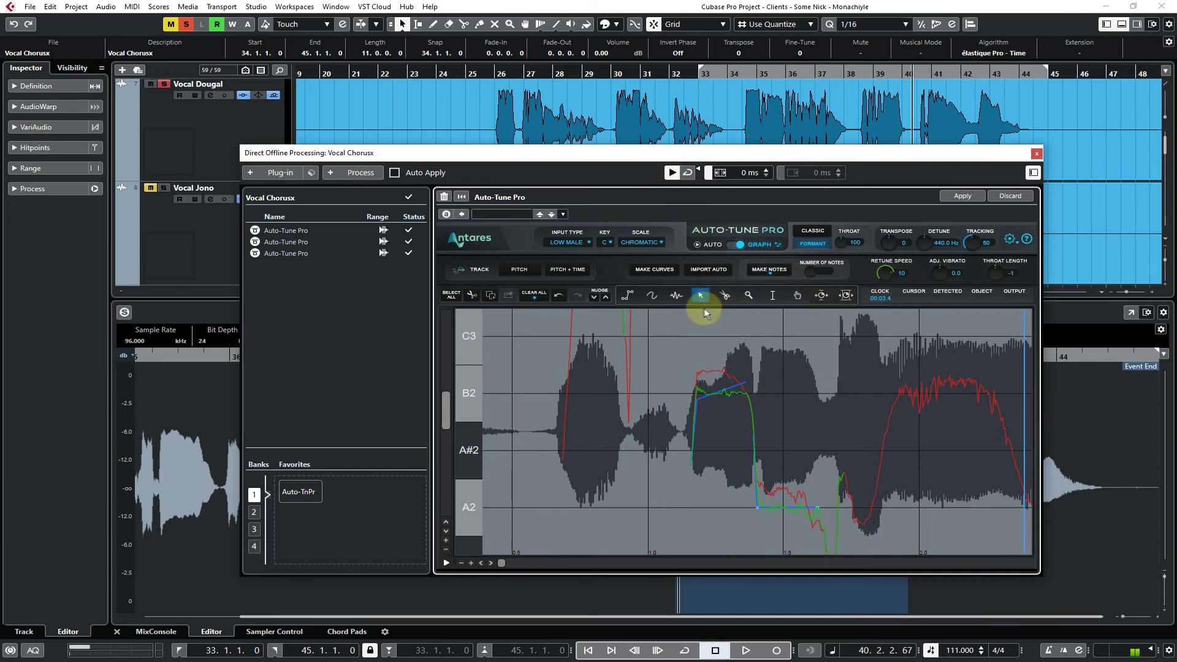
pyautogui.click(838, 492)
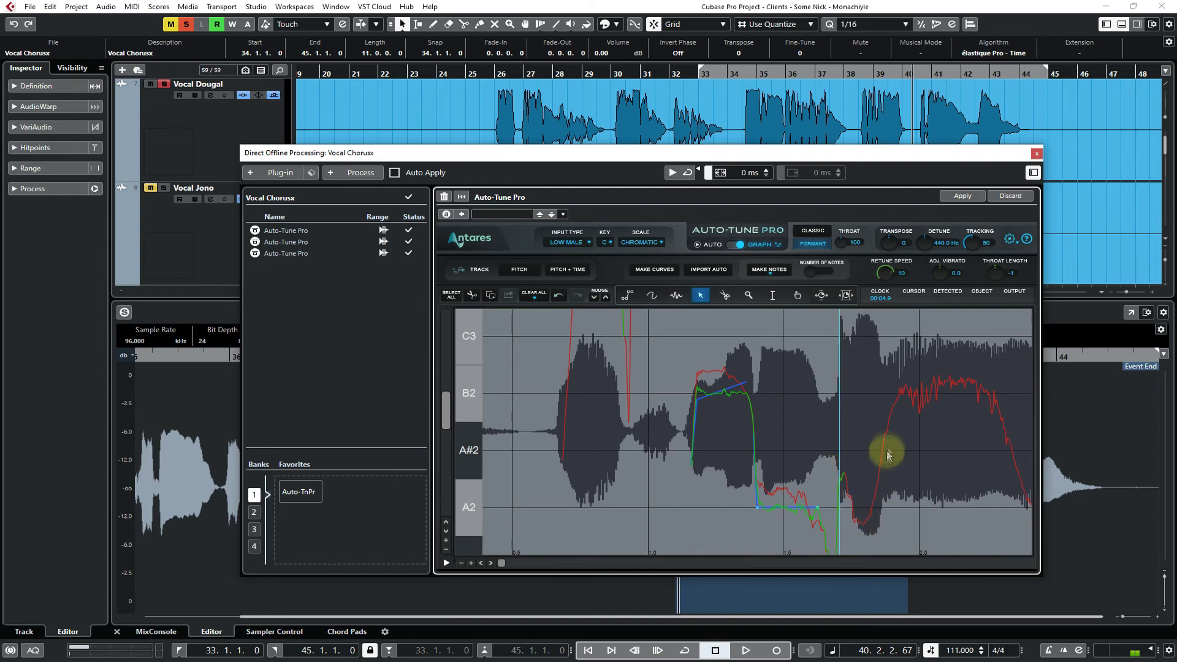
pyautogui.click(906, 389)
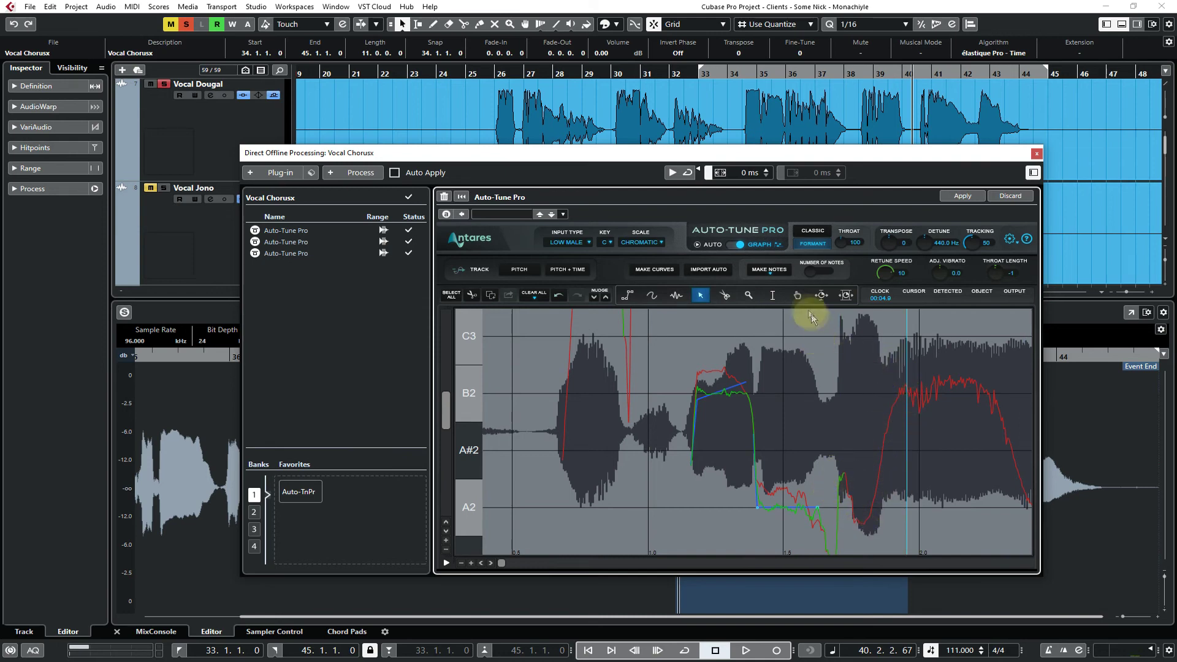
# Draw a correction line on the final long note from B2 down to A2, holding A2 until the vibrato begins
pyautogui.click(797, 295)
pyautogui.moveTo(702, 386); pyautogui.dragTo(610, 323)
pyautogui.click(626, 296)
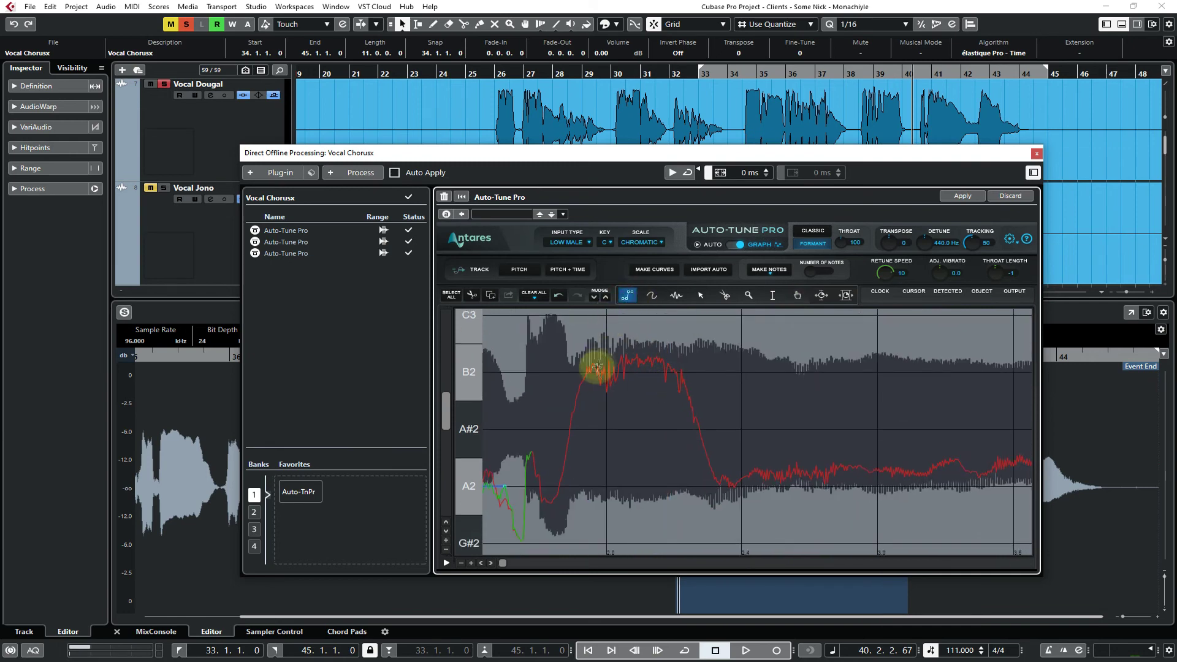
pyautogui.moveTo(586, 374)
pyautogui.mouseDown()
pyautogui.moveTo(681, 372)
pyautogui.moveTo(716, 495)
pyautogui.moveTo(1045, 488)
pyautogui.moveTo(1003, 488)
pyautogui.mouseUp()
pyautogui.click(740, 486)
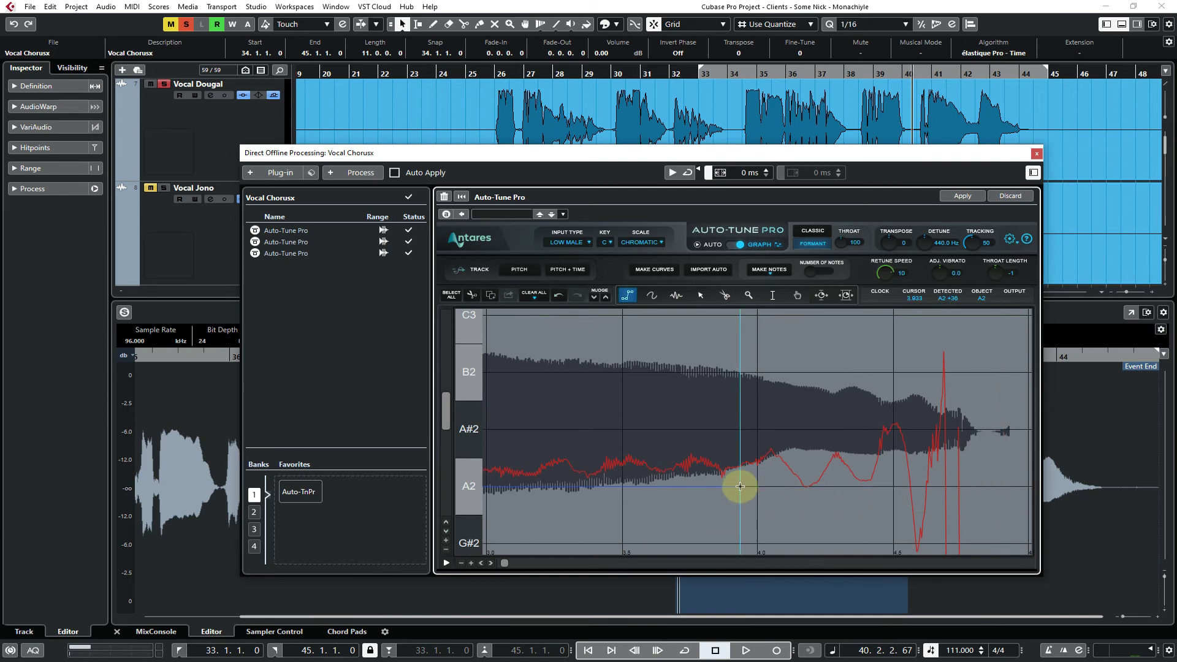
# Continue the last note's correction line over the vibrato, alternating between A#2 peaks and A2 troughs three times, and finish it on a held A2
pyautogui.click(772, 431)
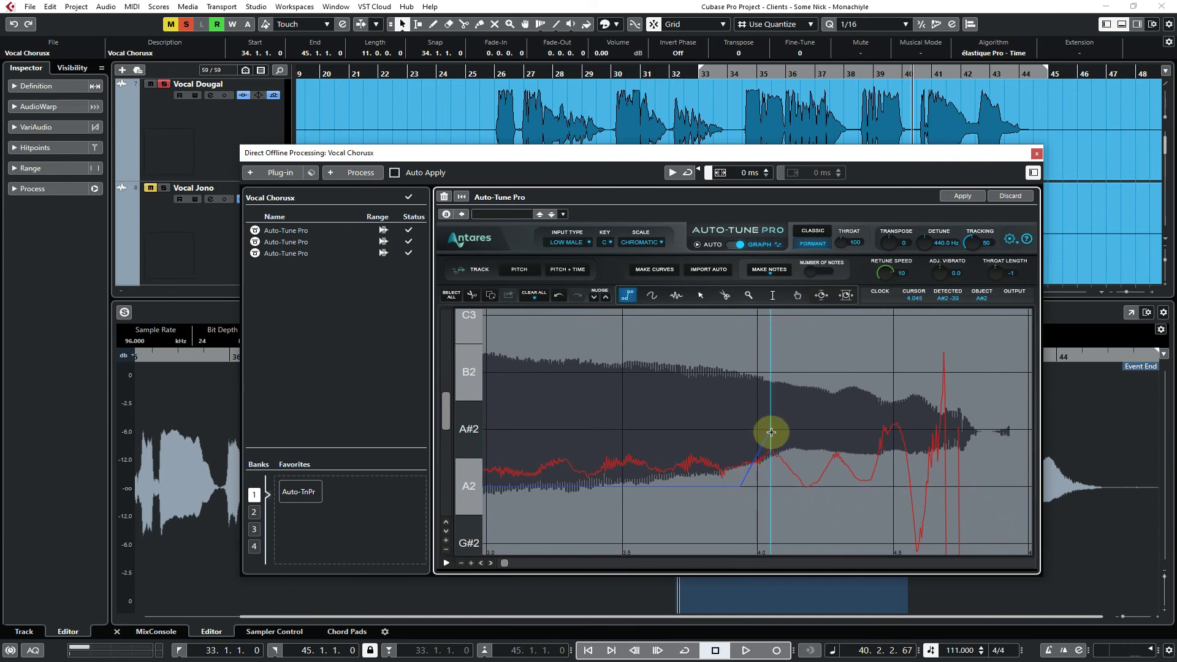
pyautogui.click(806, 487)
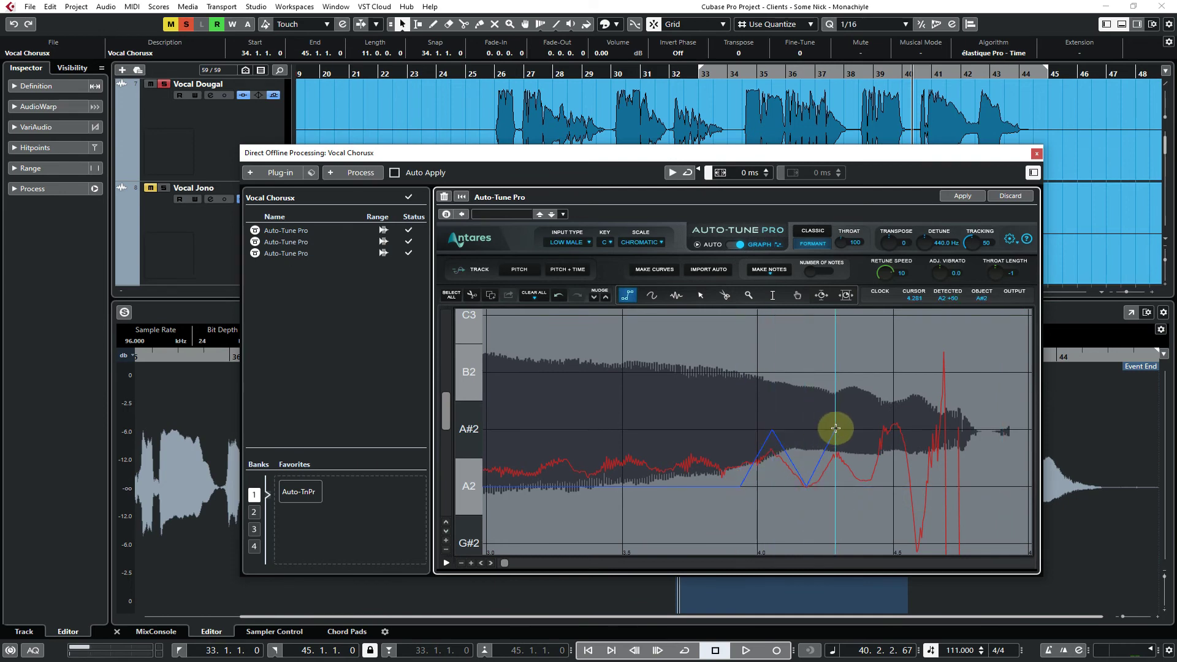
pyautogui.click(835, 428)
pyautogui.click(866, 486)
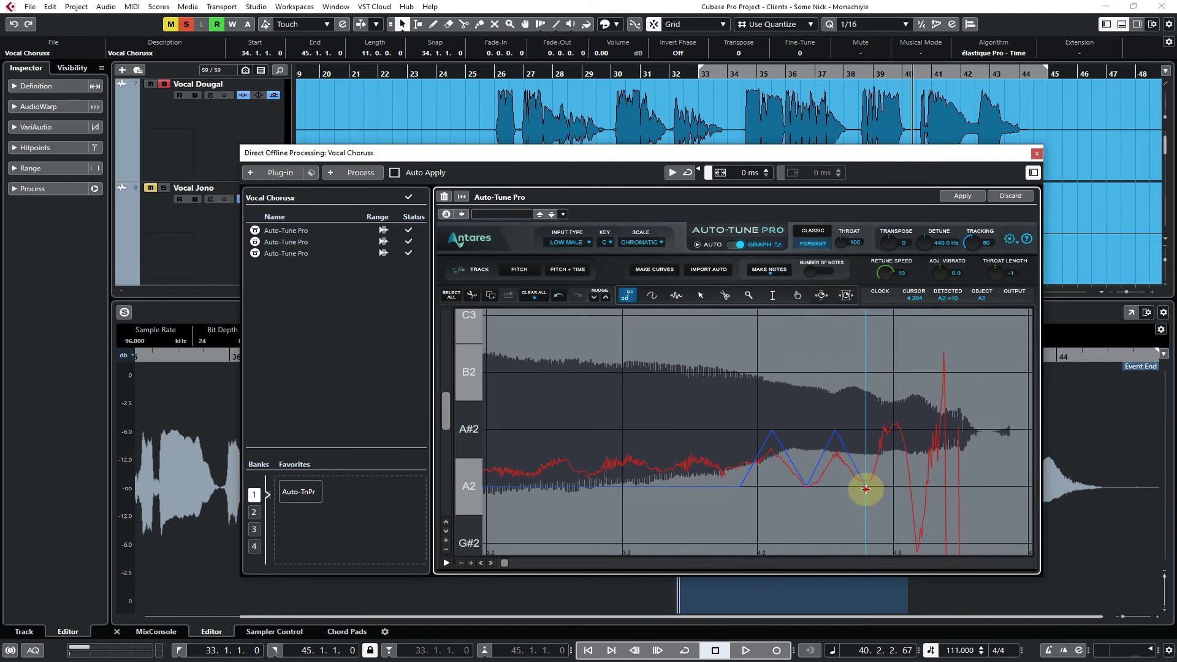
pyautogui.click(889, 432)
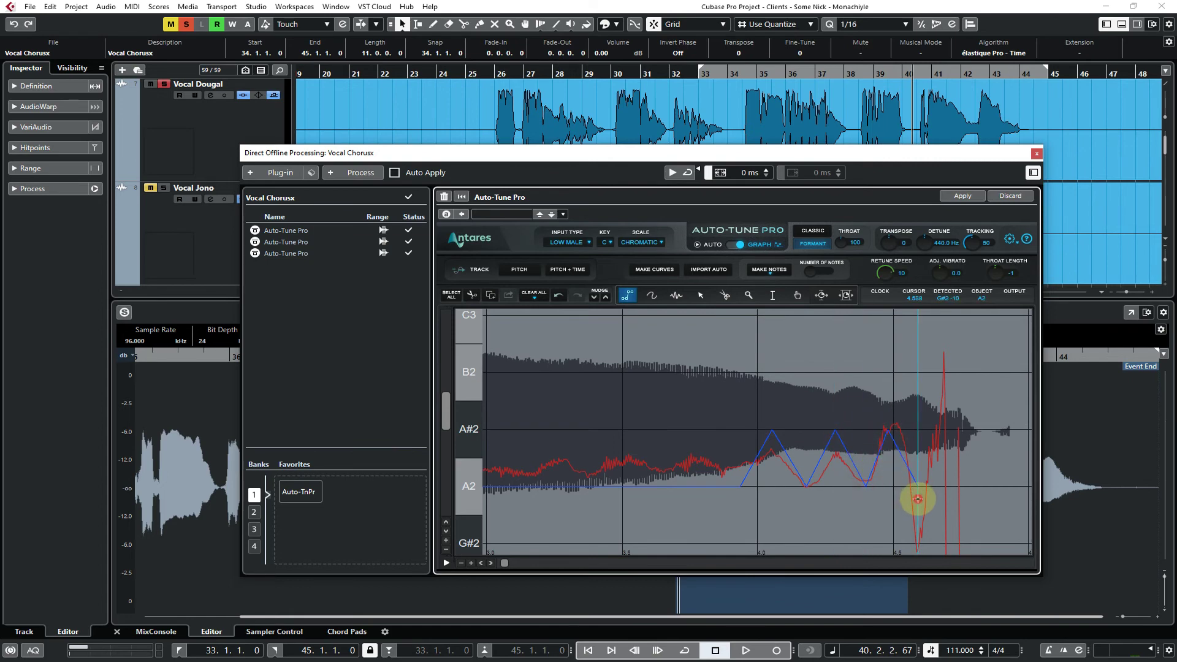
pyautogui.click(918, 498)
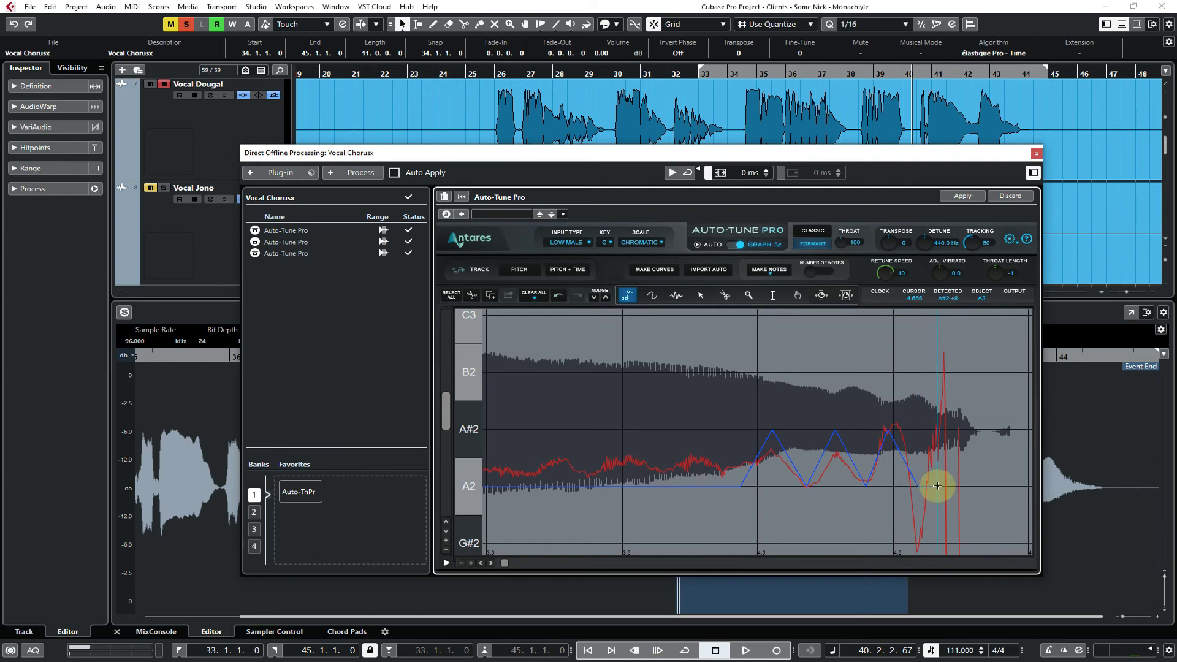
pyautogui.doubleClick(938, 486)
pyautogui.doubleClick(1018, 478)
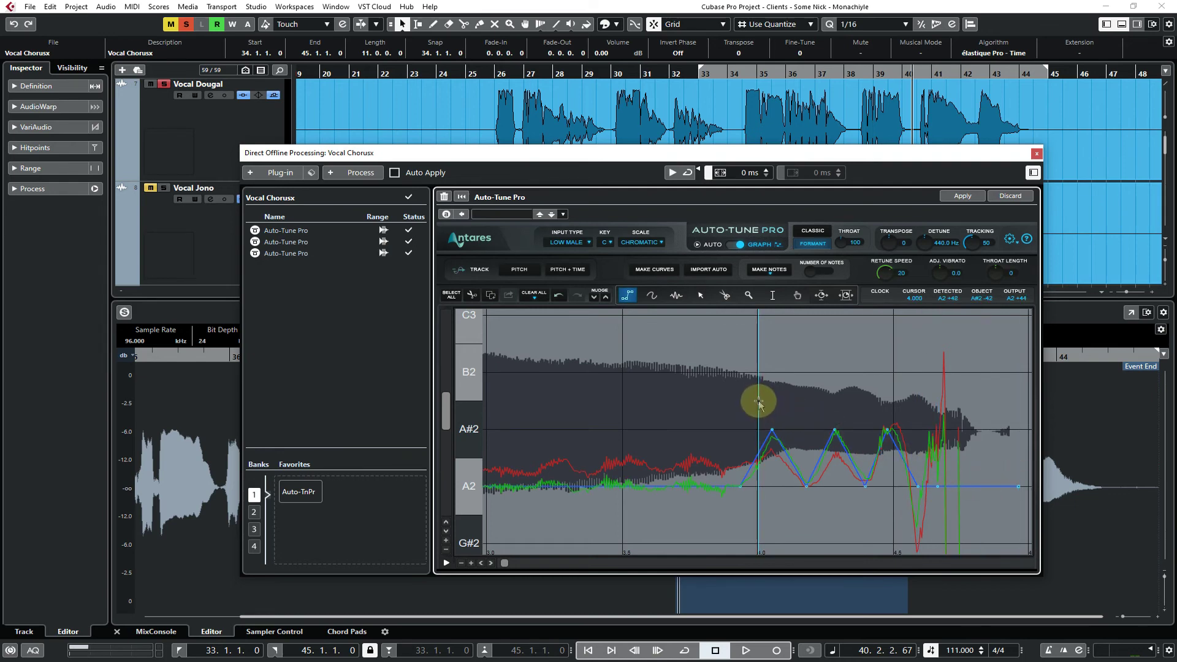
# Widen the last note's fall from B2 to A2 so it starts slightly earlier and ends slightly later along the detected pitch
pyautogui.click(797, 295)
pyautogui.moveTo(675, 393); pyautogui.dragTo(796, 426)
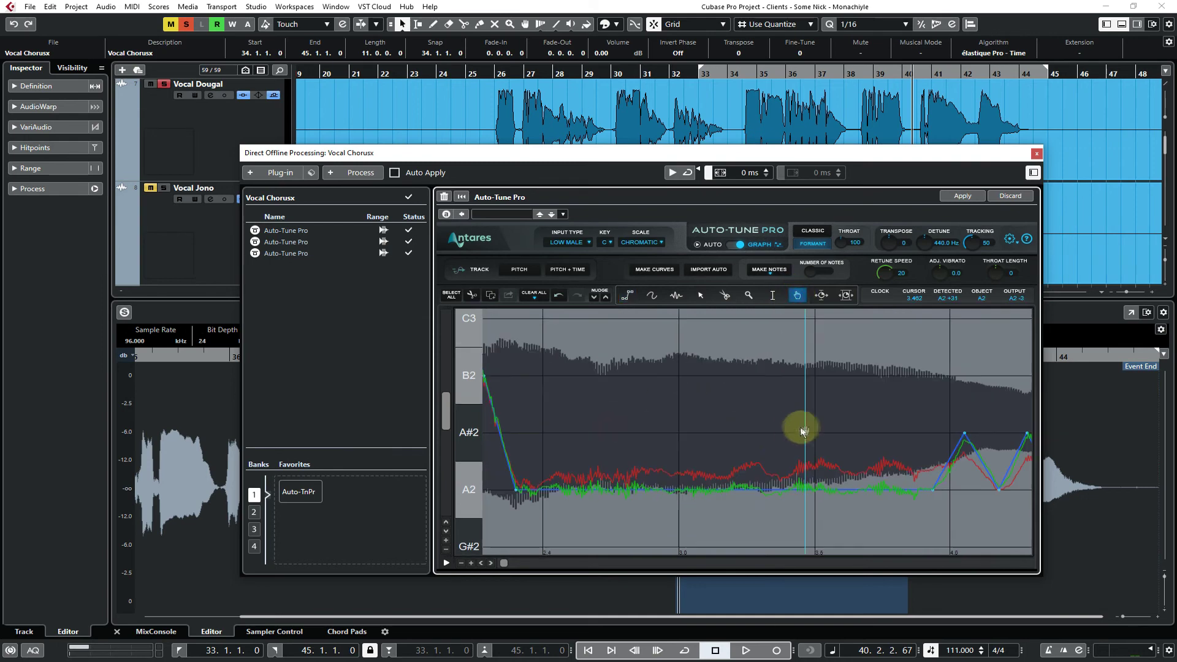
pyautogui.moveTo(678, 420); pyautogui.dragTo(820, 422)
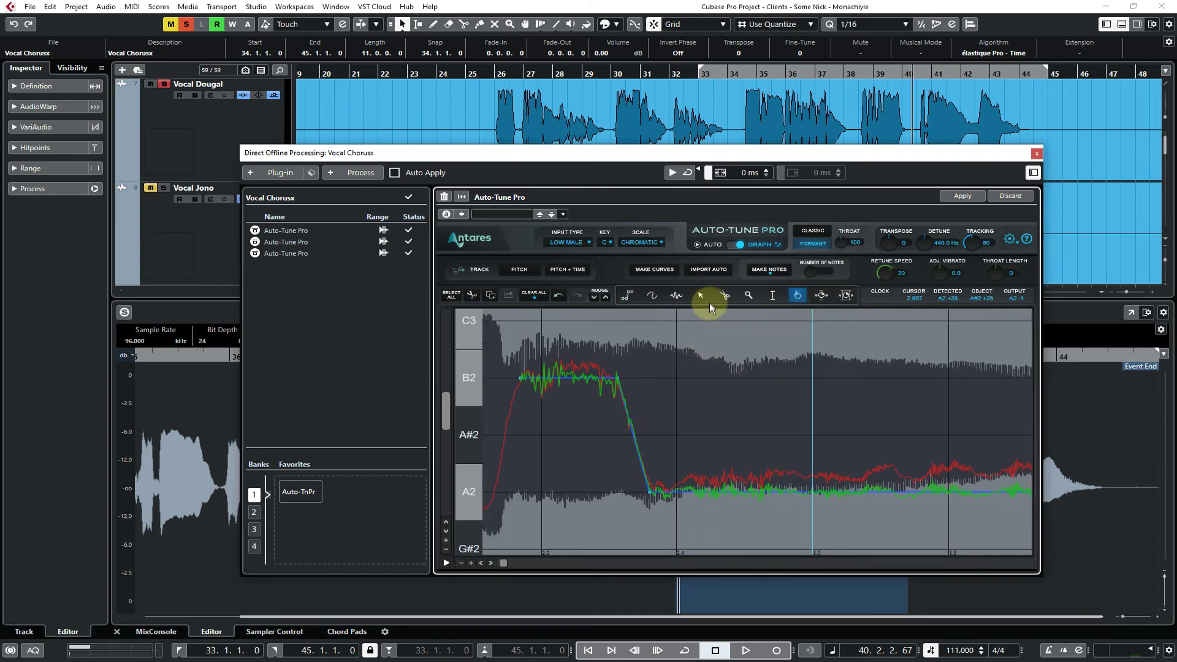
pyautogui.click(749, 295)
pyautogui.moveTo(587, 368); pyautogui.dragTo(703, 518)
pyautogui.click(701, 295)
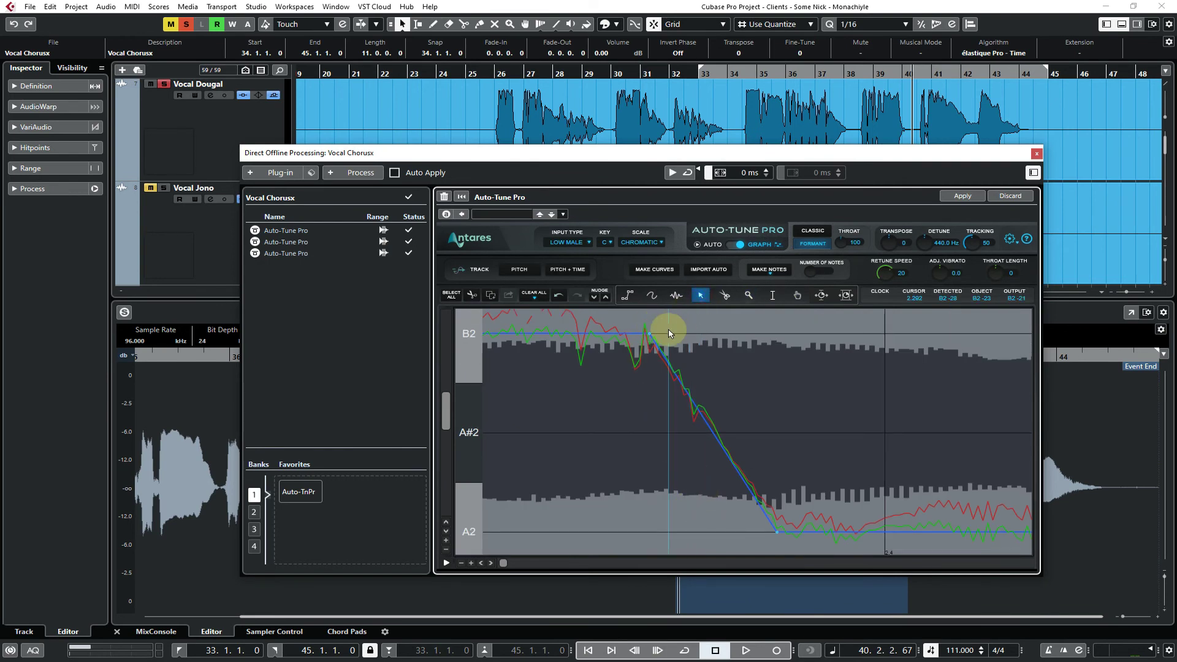
pyautogui.click(638, 334)
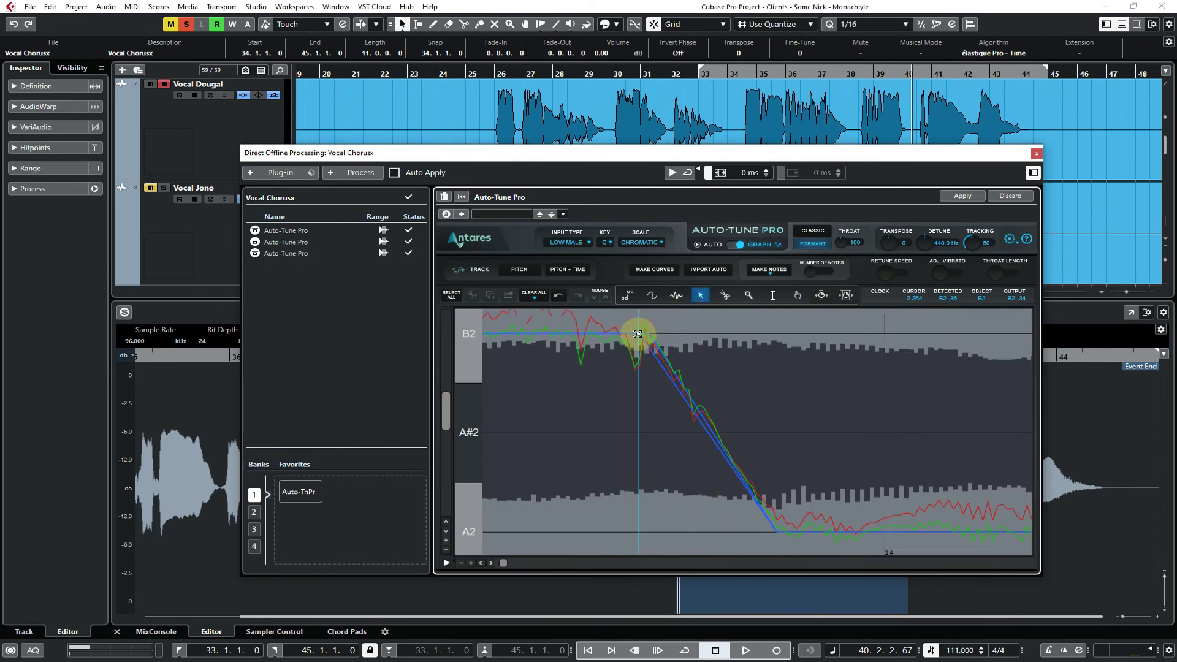
pyautogui.moveTo(638, 334); pyautogui.dragTo(786, 532)
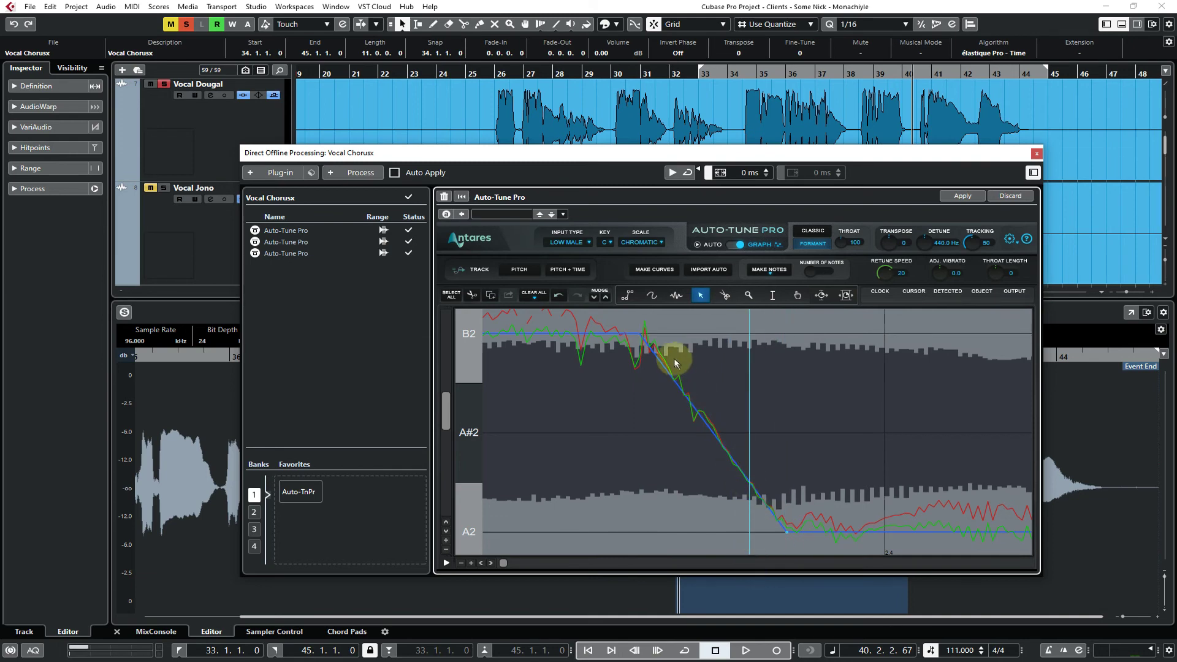
# Select the vibrato's peak and trough points, leaving out the closing A2 hold, and lower them together by about half a semitone
pyautogui.click(751, 295)
pyautogui.keyDown('alt'); pyautogui.click(674, 435); pyautogui.keyUp('alt')
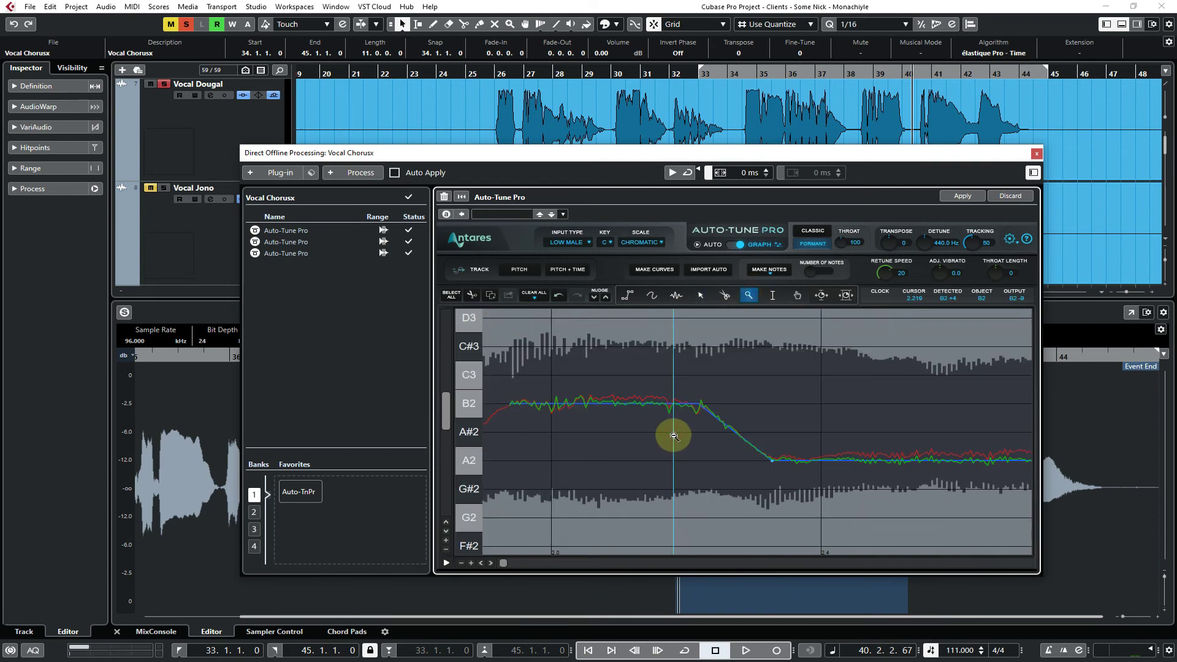
pyautogui.keyDown('alt'); pyautogui.click(674, 434); pyautogui.keyUp('alt')
pyautogui.keyDown('alt'); pyautogui.click(674, 435); pyautogui.keyUp('alt')
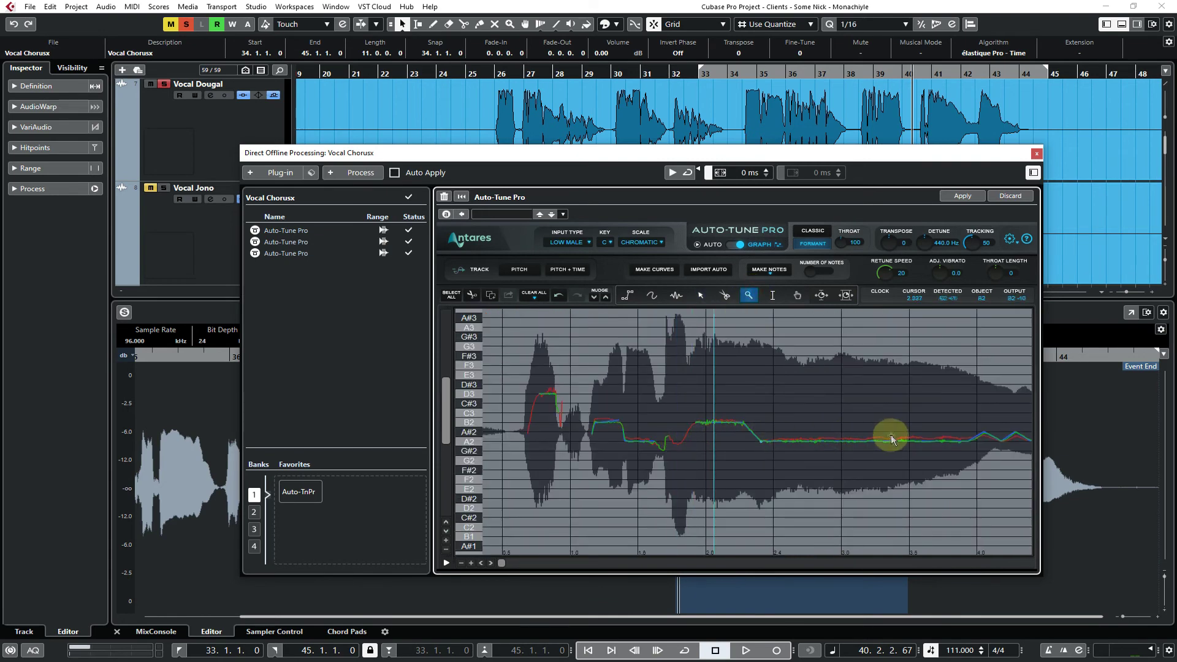
pyautogui.keyDown('alt'); pyautogui.click(967, 451); pyautogui.keyUp('alt')
pyautogui.moveTo(750, 412); pyautogui.dragTo(802, 458)
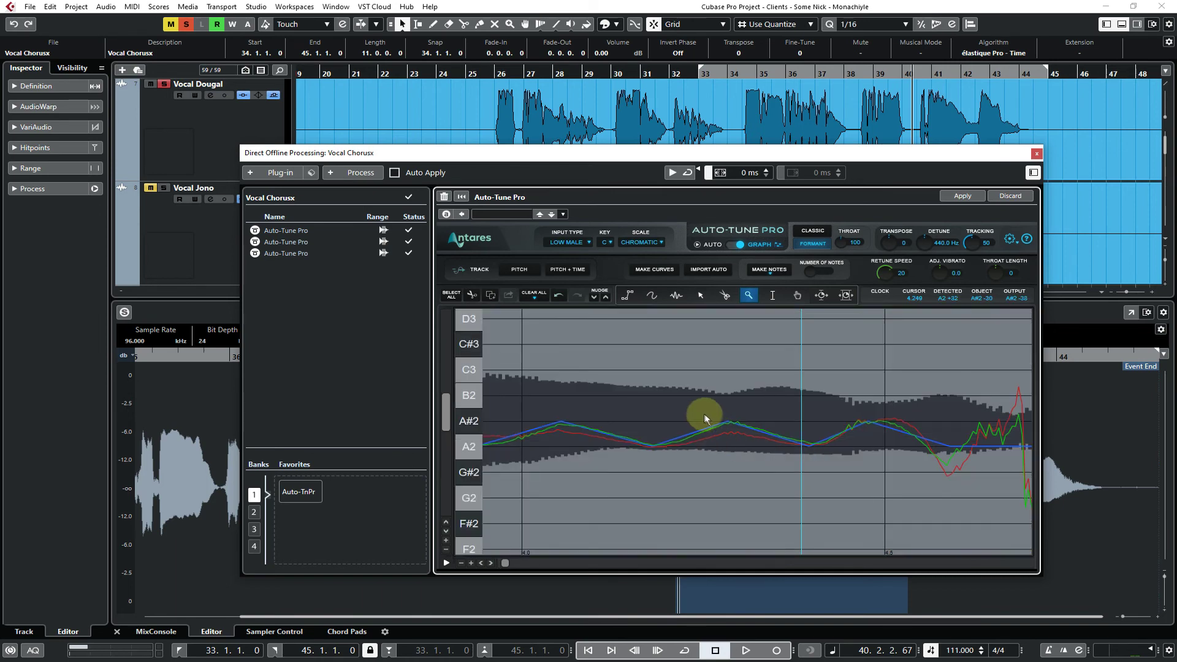
pyautogui.keyDown('alt'); pyautogui.click(599, 408); pyautogui.keyUp('alt')
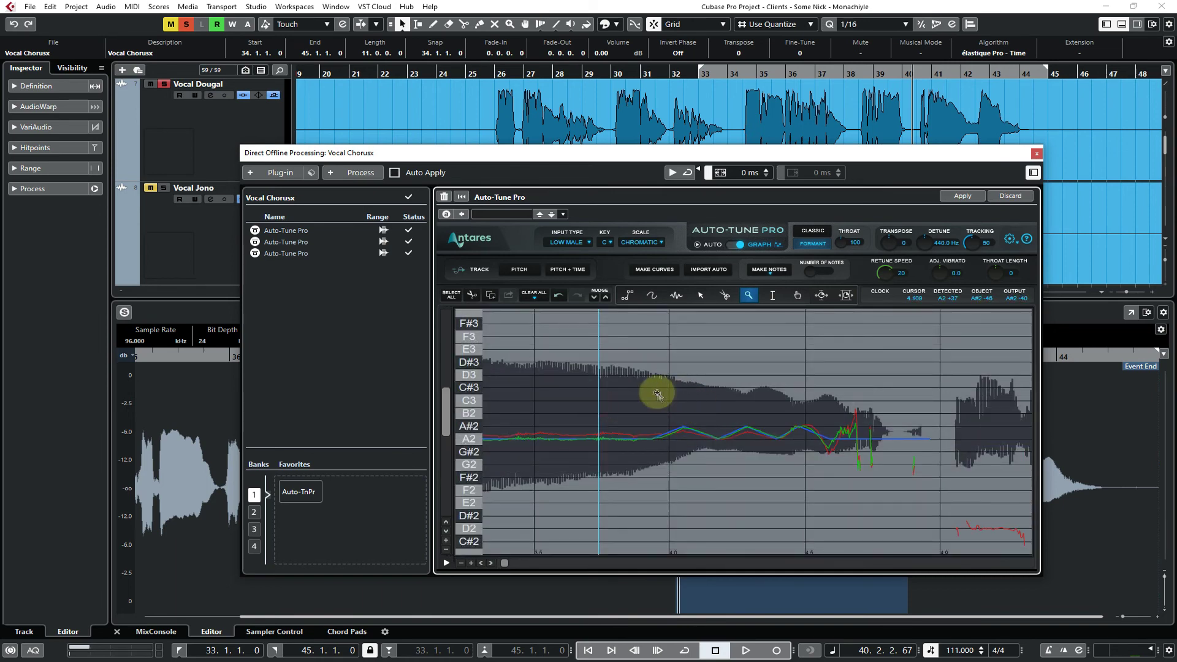
pyautogui.moveTo(632, 392); pyautogui.dragTo(848, 460)
pyautogui.keyDown('alt'); pyautogui.click(638, 442); pyautogui.keyUp('alt')
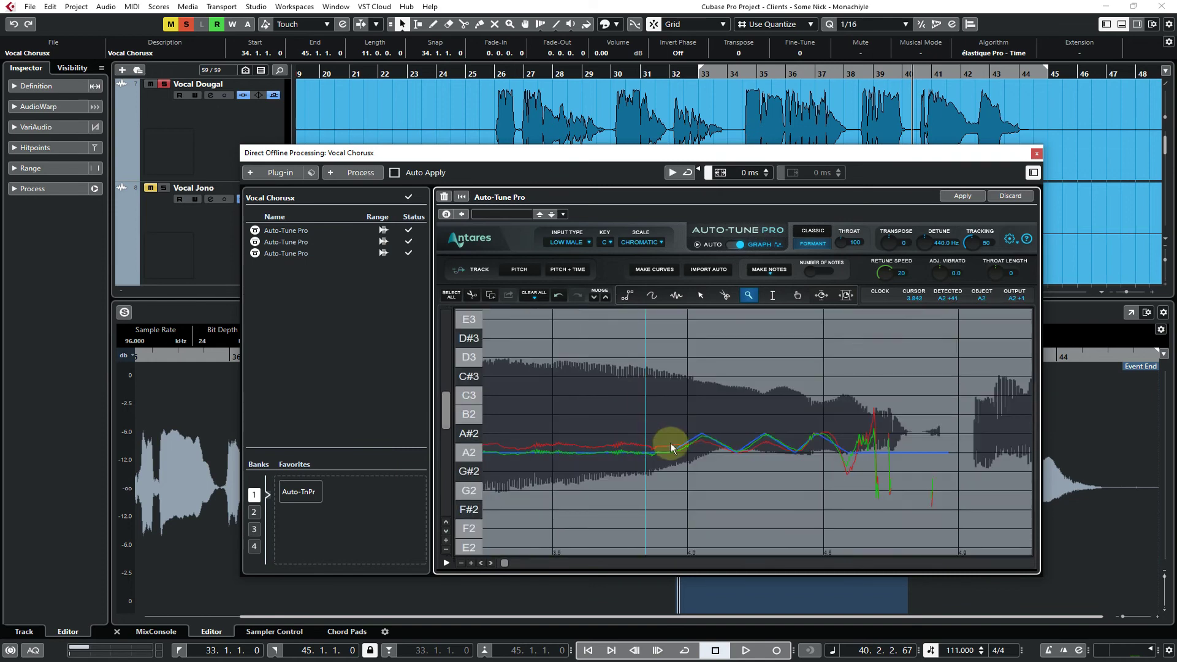
pyautogui.keyDown('alt'); pyautogui.click(671, 448); pyautogui.keyUp('alt')
pyautogui.moveTo(711, 426); pyautogui.dragTo(824, 461)
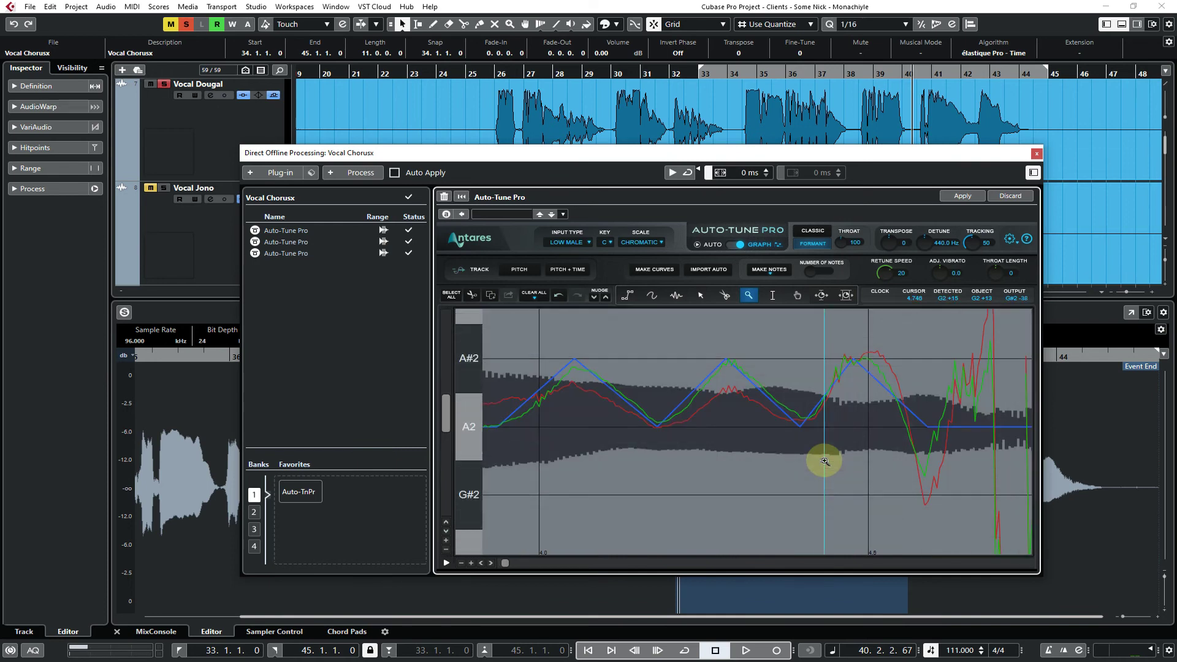
pyautogui.click(700, 295)
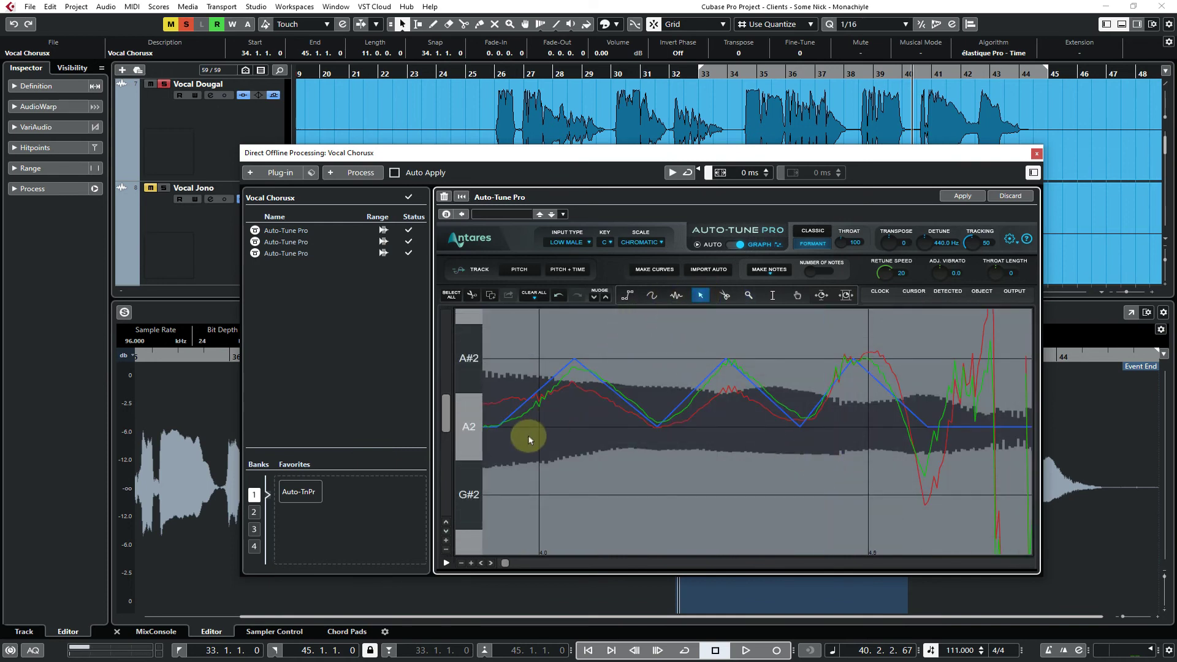
pyautogui.moveTo(524, 437); pyautogui.dragTo(896, 465)
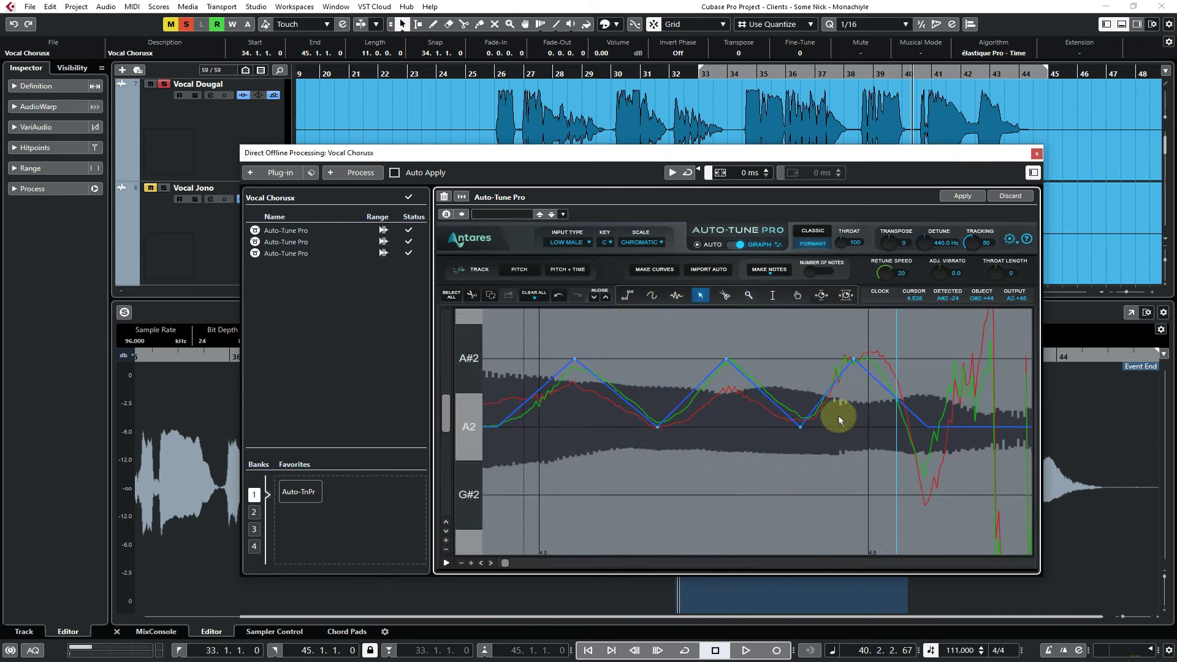
pyautogui.click(825, 395)
pyautogui.moveTo(825, 395); pyautogui.dragTo(821, 427)
# Fine-tune individual vibrato points: lower both troughs, shift the second peak slightly later and raise the third peak slightly
pyautogui.click(590, 361)
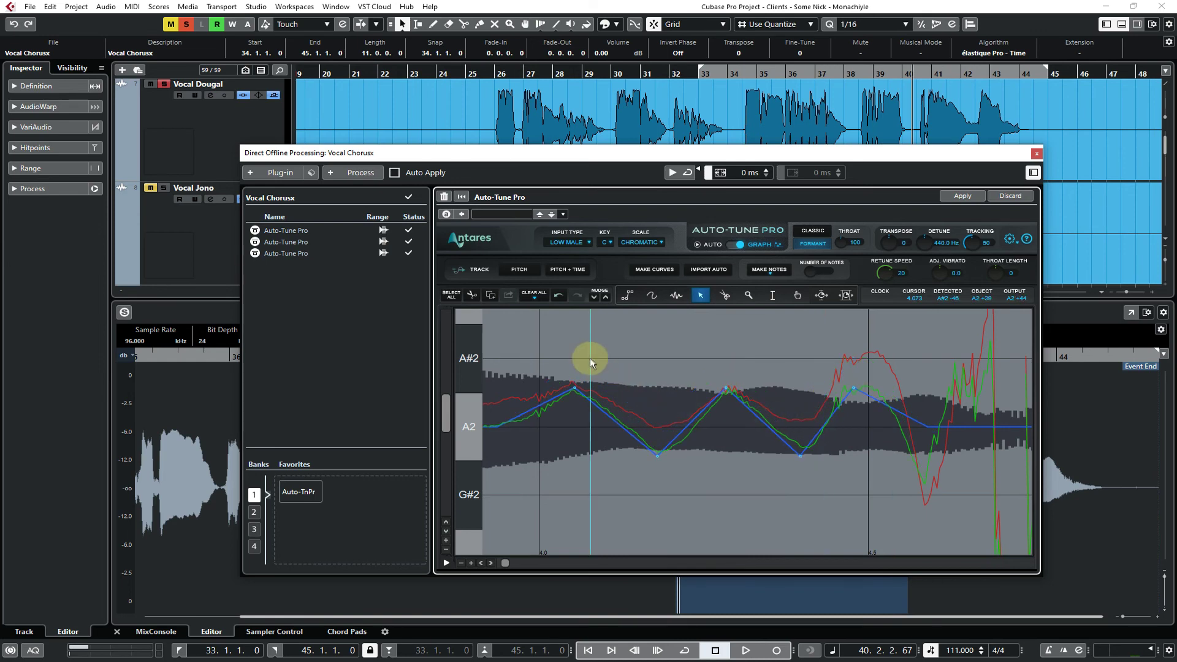
pyautogui.click(657, 457)
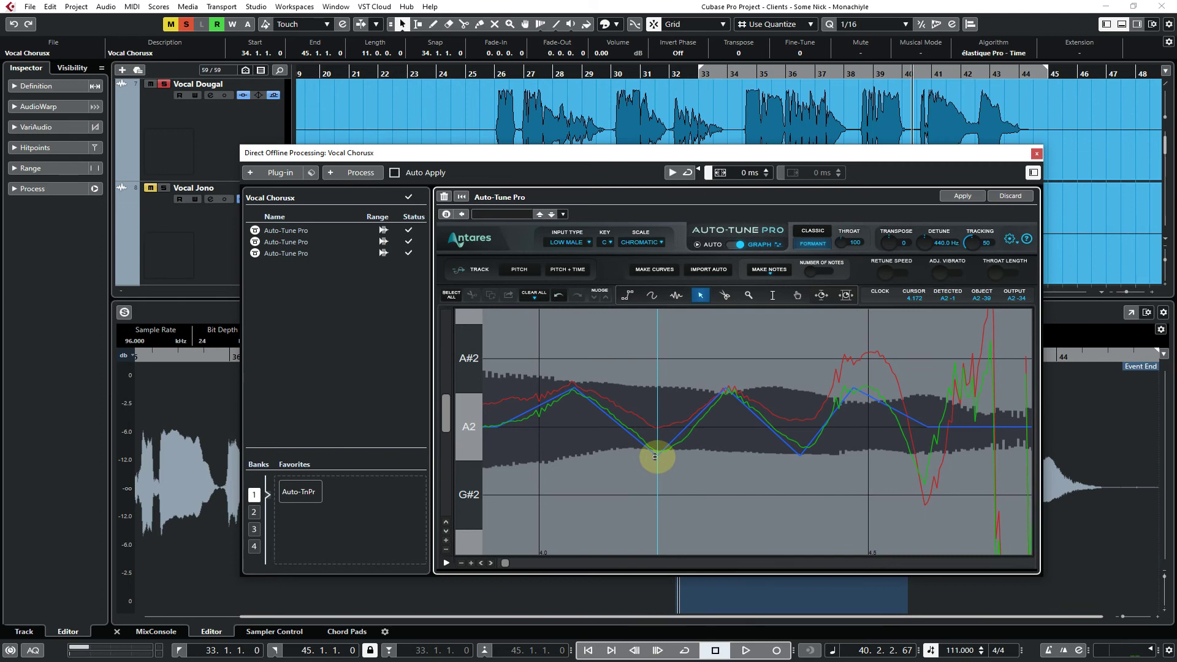
pyautogui.moveTo(655, 466); pyautogui.dragTo(656, 473)
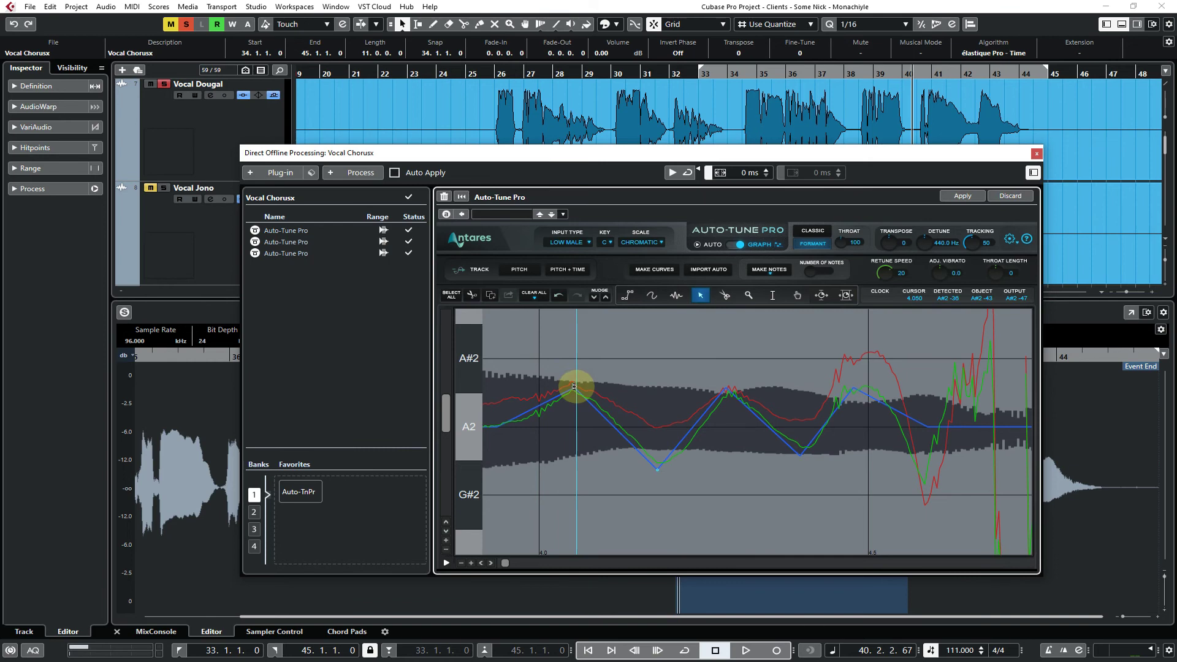
pyautogui.click(738, 388)
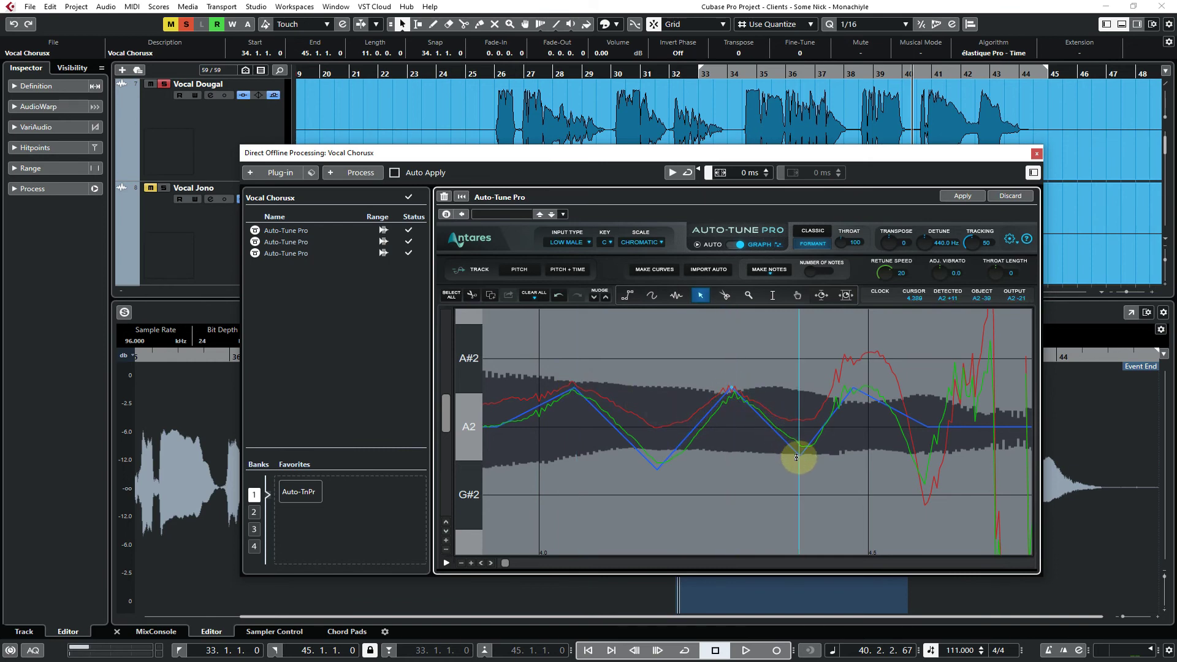
pyautogui.moveTo(796, 457); pyautogui.dragTo(798, 470)
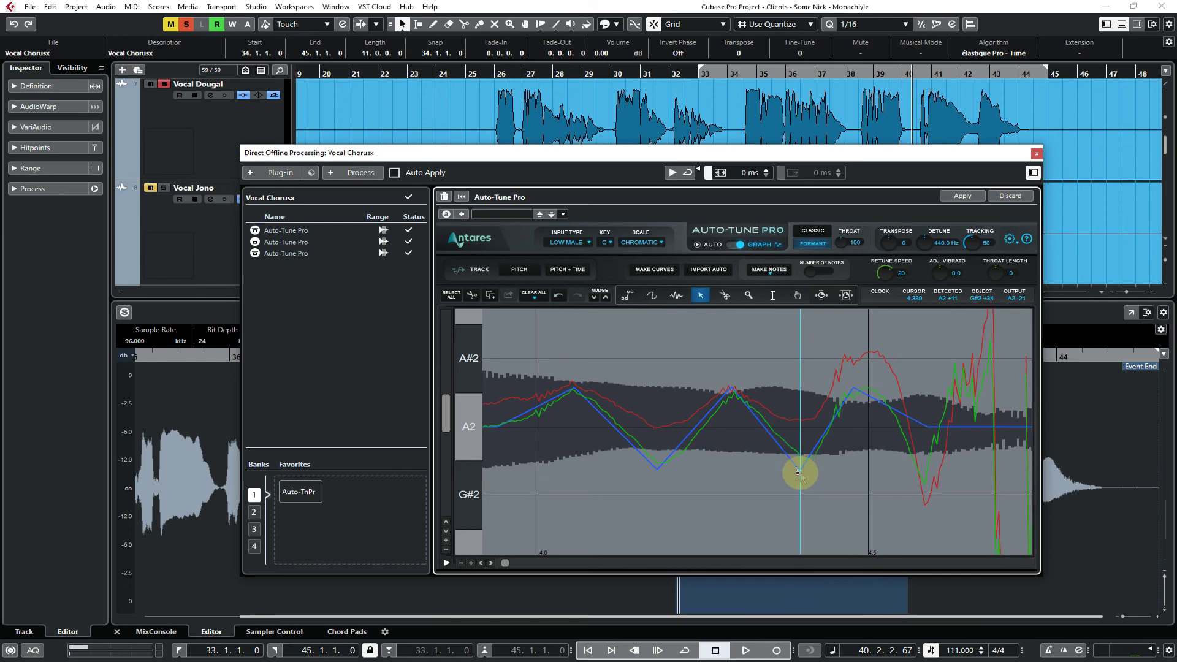
pyautogui.moveTo(855, 390)
pyautogui.mouseDown()
pyautogui.moveTo(854, 405)
pyautogui.moveTo(856, 384)
pyautogui.mouseUp()
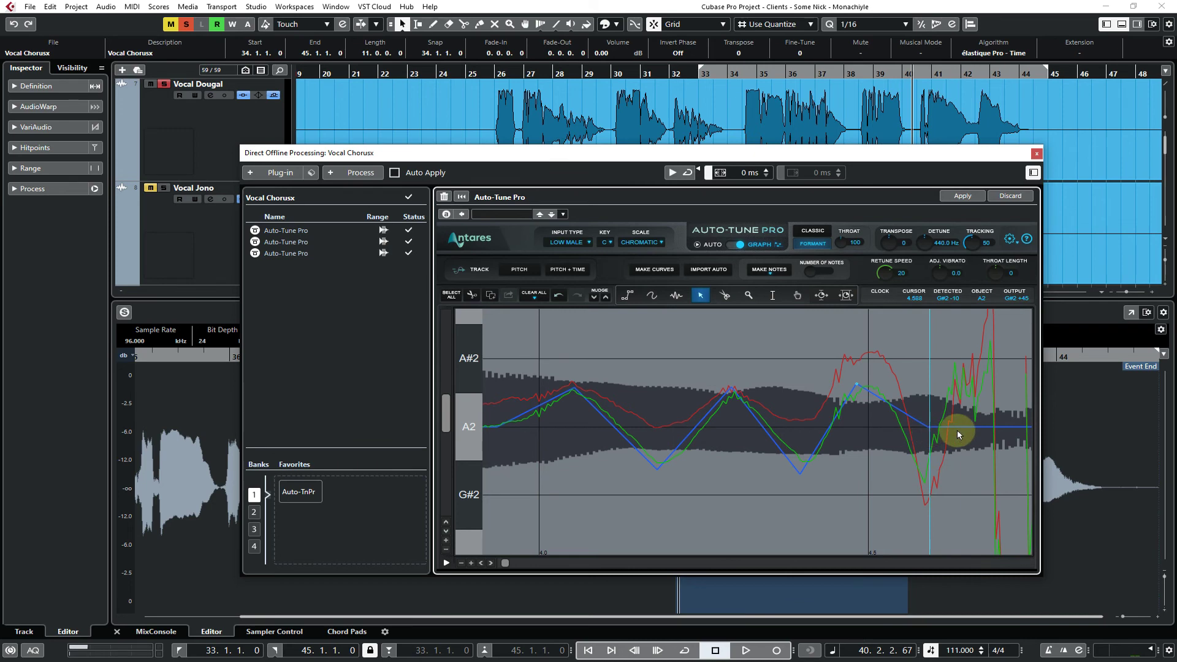
# Move the point where the vibrato line settles on the closing A2 slightly later, keeping it at A2
pyautogui.moveTo(921, 406); pyautogui.dragTo(1014, 437)
pyautogui.click(951, 397)
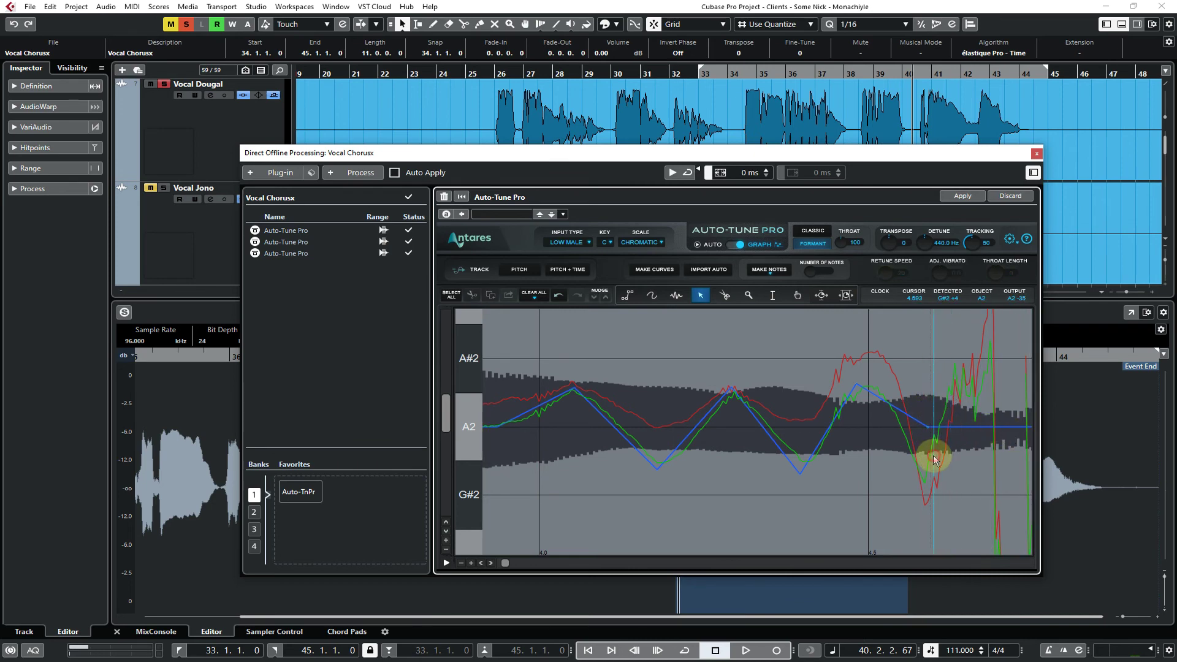
pyautogui.moveTo(929, 431)
pyautogui.mouseDown()
pyautogui.moveTo(925, 454)
pyautogui.moveTo(929, 417)
pyautogui.mouseUp()
pyautogui.hotkey('ctrl', 'z')
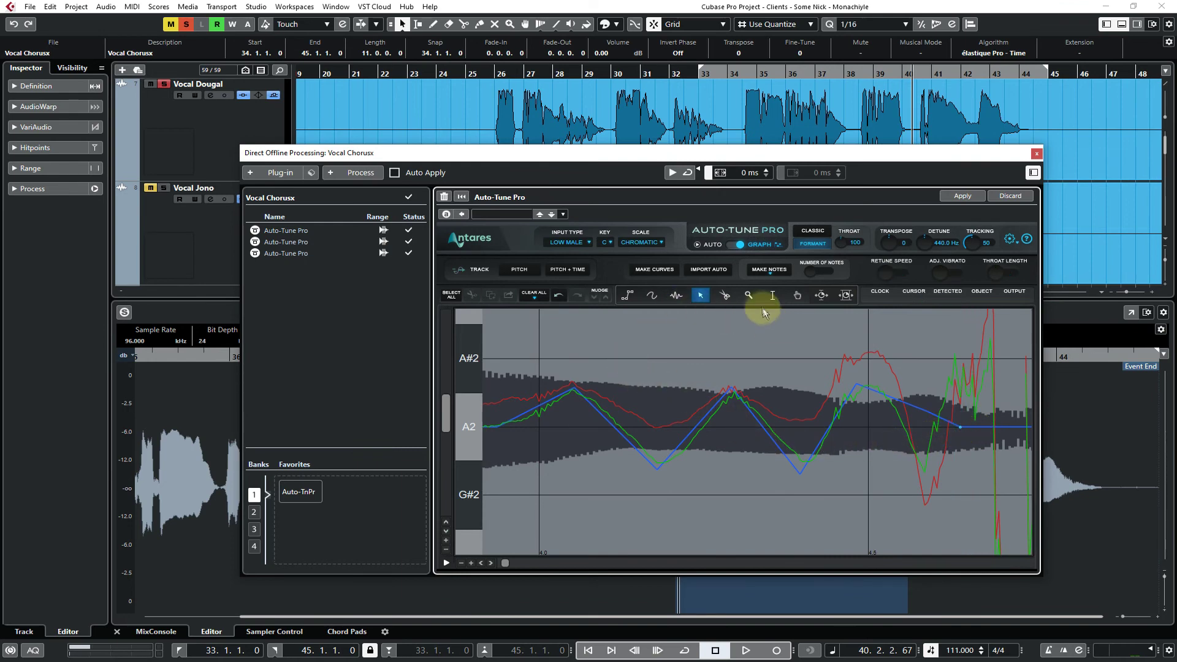
# Preview the corrected phrase with the whole phrase in view
pyautogui.click(749, 295)
pyautogui.keyDown('alt'); pyautogui.click(749, 372); pyautogui.keyUp('alt')
pyautogui.keyDown('alt'); pyautogui.click(699, 382); pyautogui.keyUp('alt')
pyautogui.keyDown('alt'); pyautogui.click(691, 383); pyautogui.keyUp('alt')
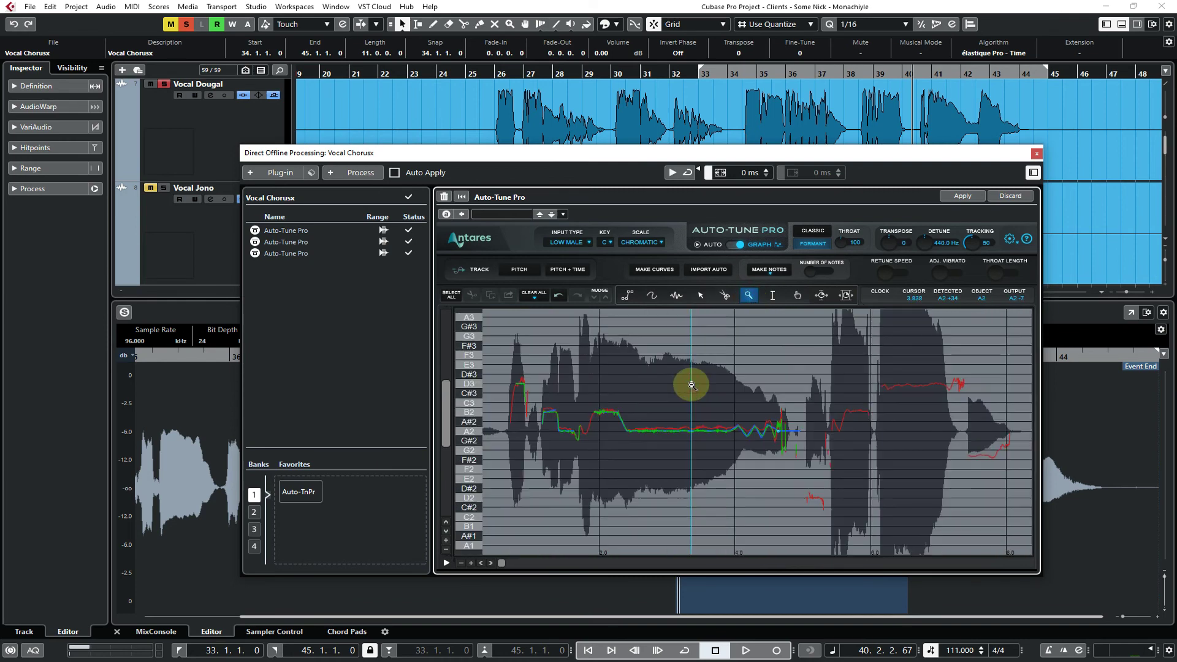
pyautogui.click(672, 172)
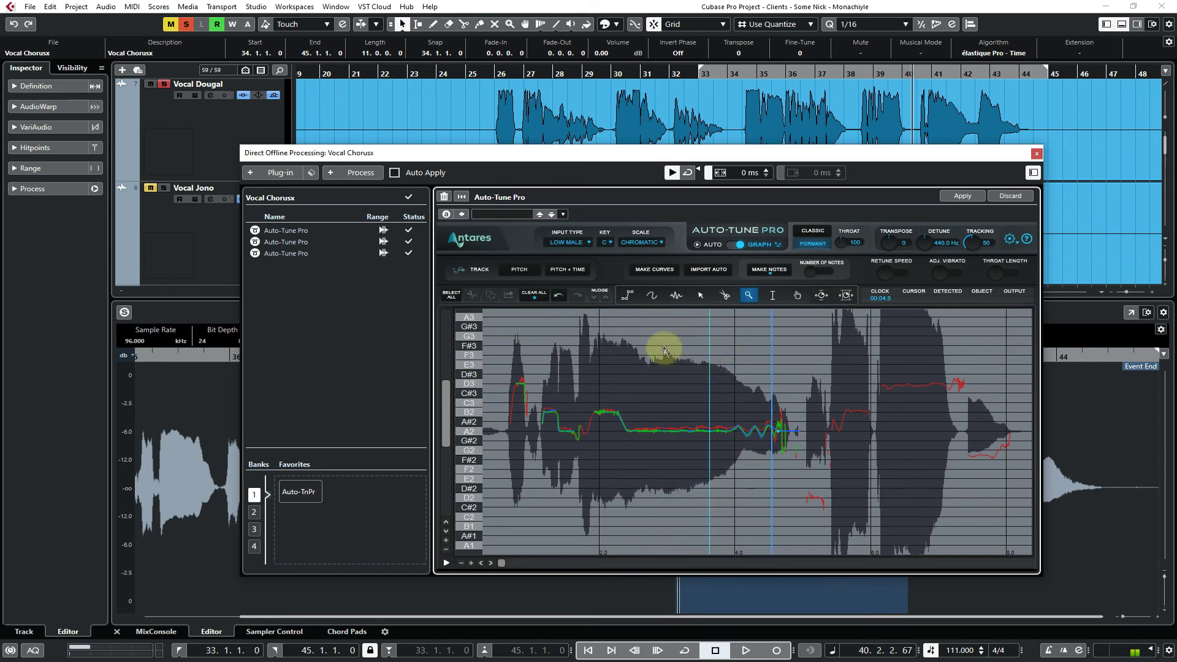
# Shorten the closing A2 hold so it ends just before the last note's waveform fades out
pyautogui.click(822, 450)
pyautogui.click(700, 295)
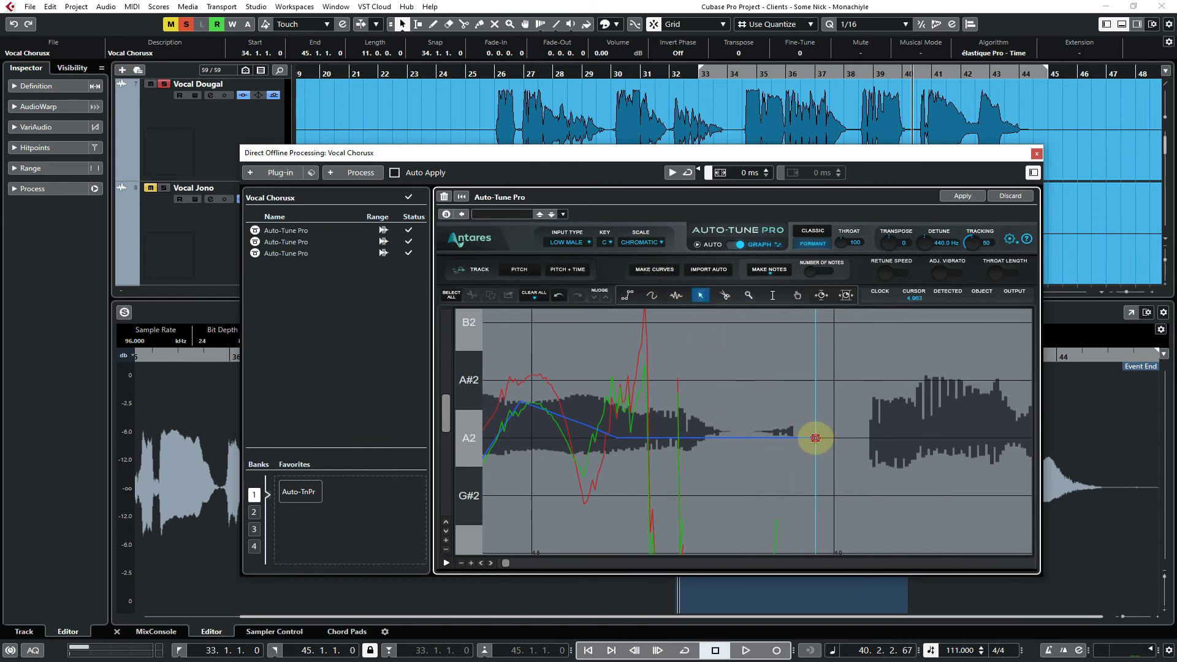
pyautogui.doubleClick(654, 437)
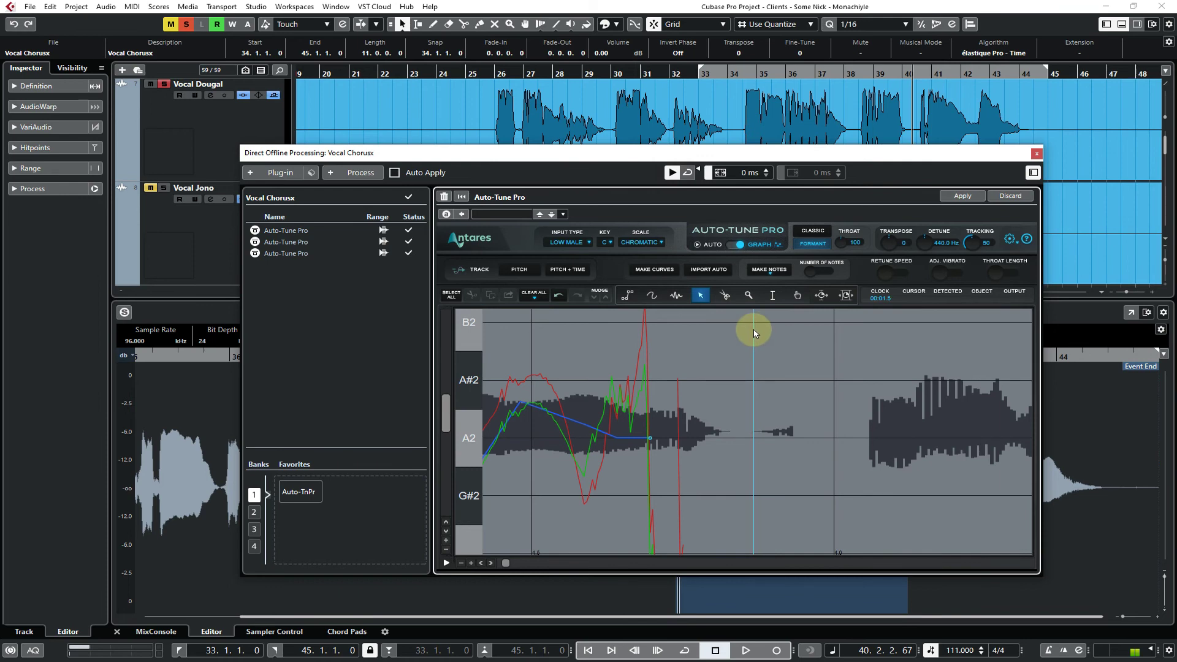
# Preview the corrected phrase with its opening B2 and A2 notes enlarged in the graph
pyautogui.click(748, 295)
pyautogui.click(643, 434)
pyautogui.keyDown('alt'); pyautogui.click(576, 442); pyautogui.keyUp('alt')
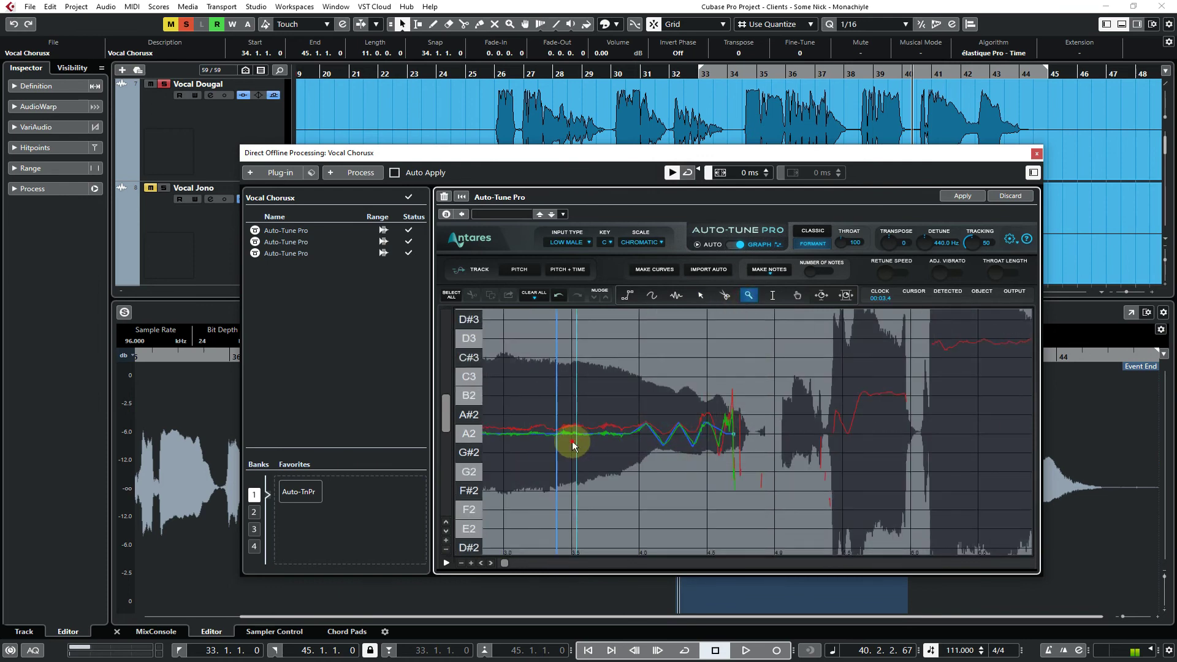
pyautogui.keyDown('alt'); pyautogui.click(572, 440); pyautogui.keyUp('alt')
pyautogui.keyDown('alt'); pyautogui.click(571, 435); pyautogui.keyUp('alt')
pyautogui.moveTo(516, 409); pyautogui.dragTo(582, 451)
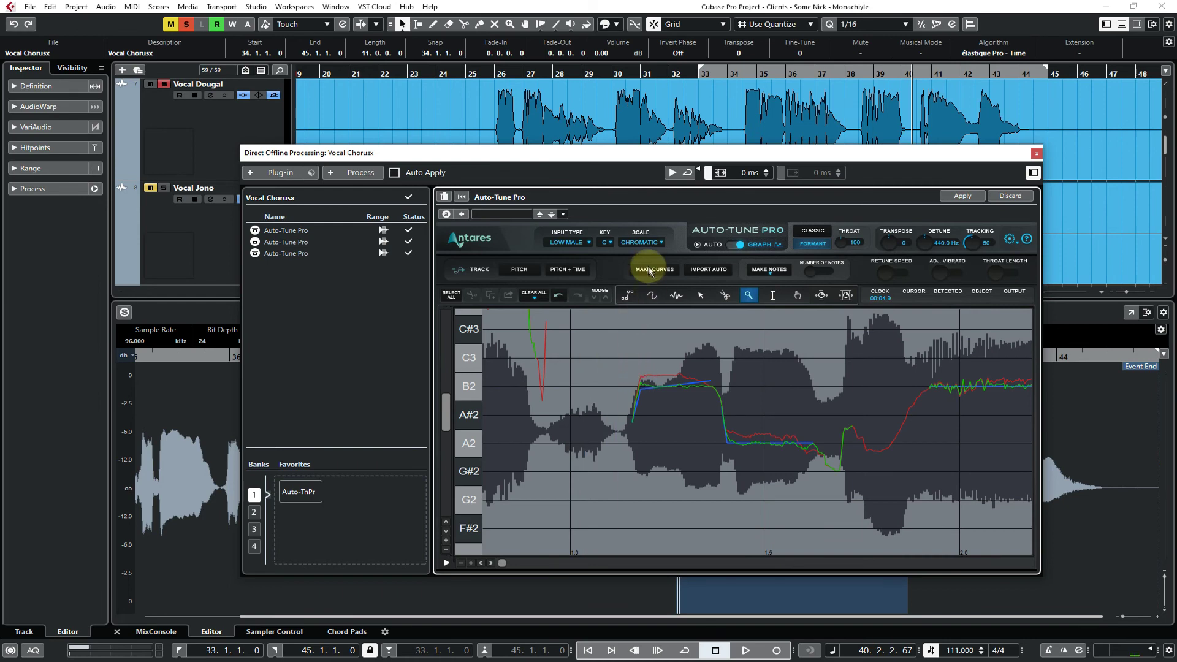
pyautogui.click(664, 178)
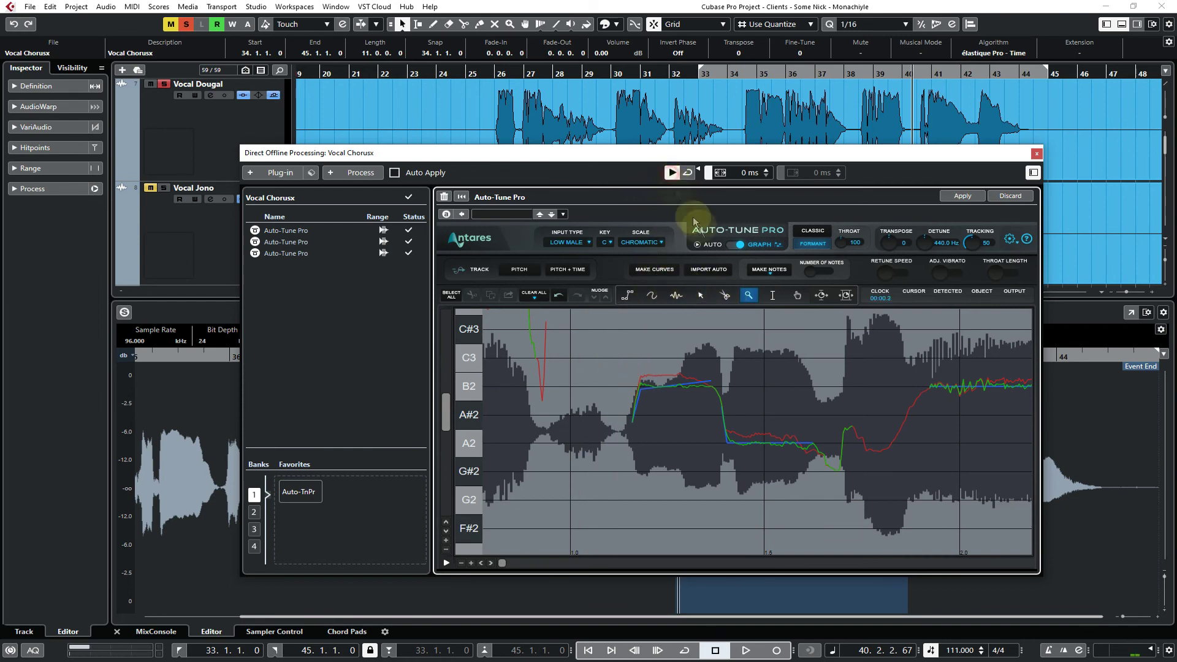
# Audition the opening B2 line, set the following A2 line's throat length to 0 and preview the phrase again
pyautogui.click(699, 296)
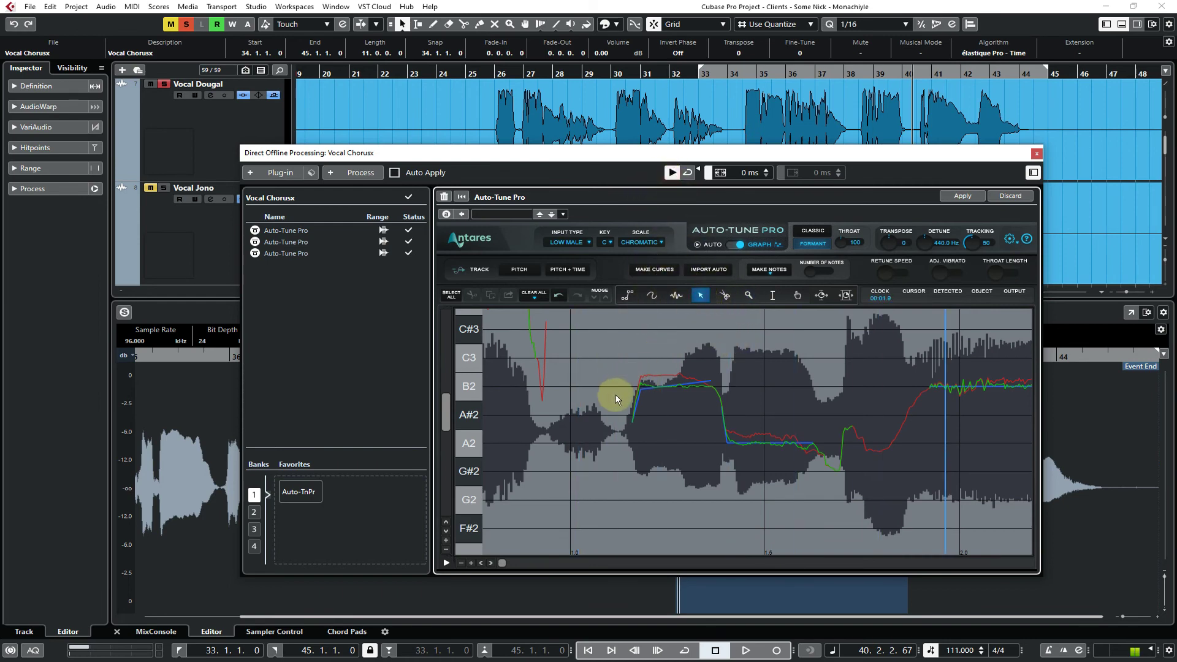
pyautogui.moveTo(616, 394); pyautogui.dragTo(713, 463)
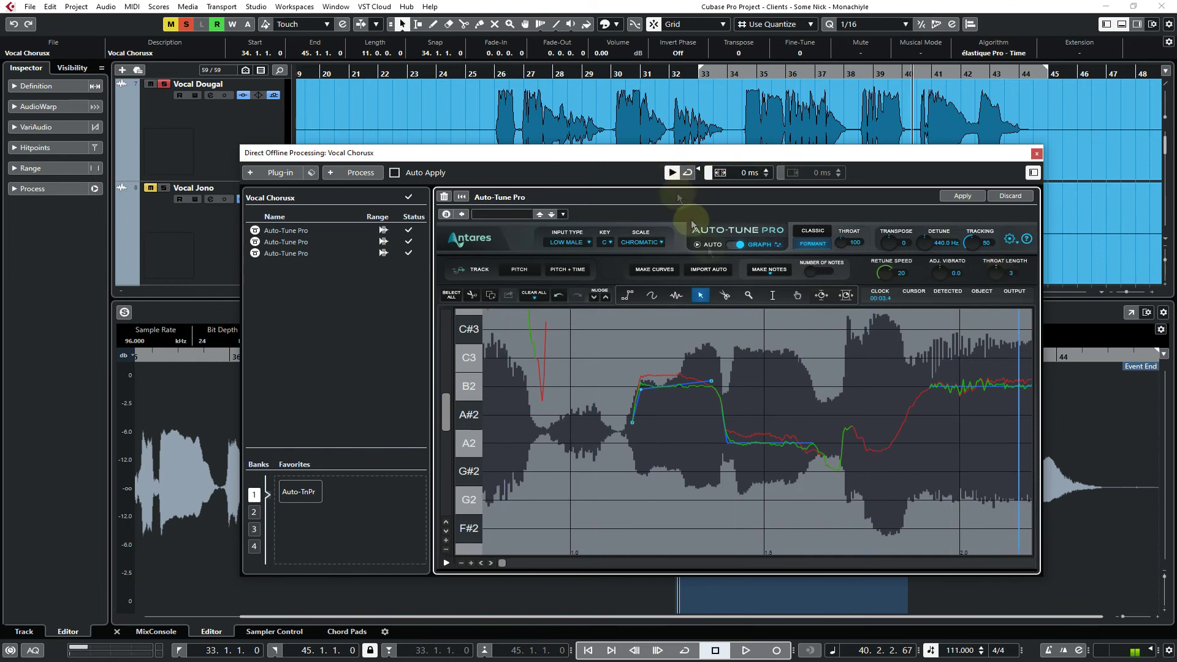
pyautogui.moveTo(818, 481); pyautogui.dragTo(716, 482)
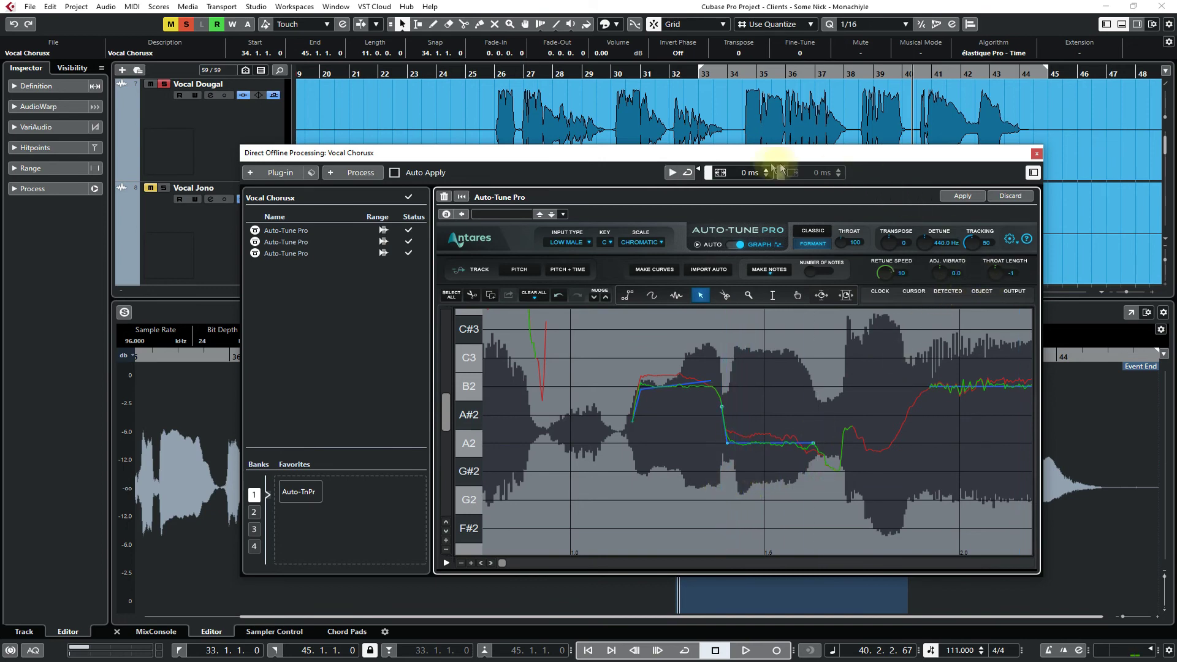
pyautogui.click(672, 173)
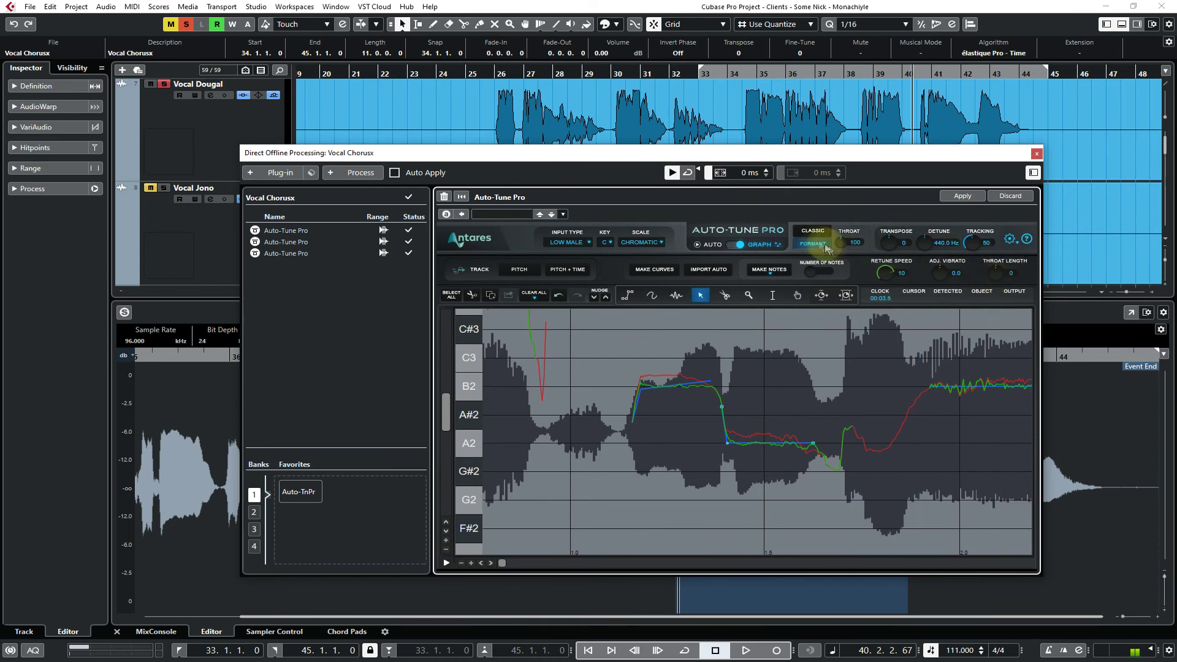
pyautogui.click(672, 173)
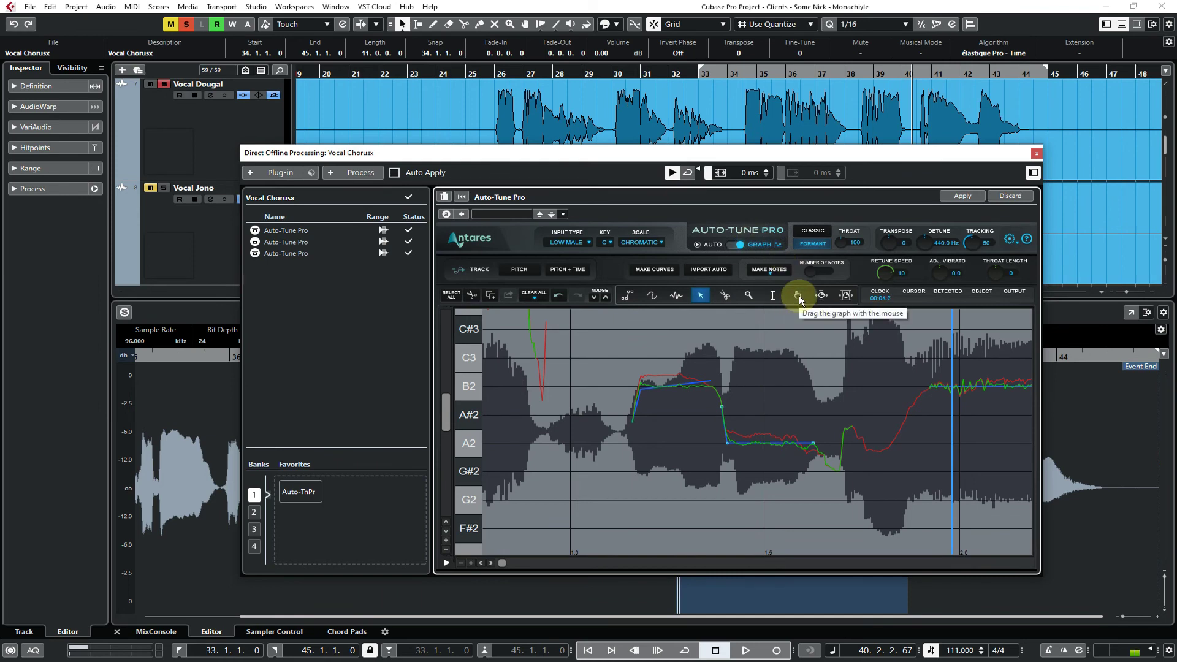
# Apply the Auto-Tune correction to the selected phrase, close the offline processing and play on through the final note
pyautogui.click(963, 196)
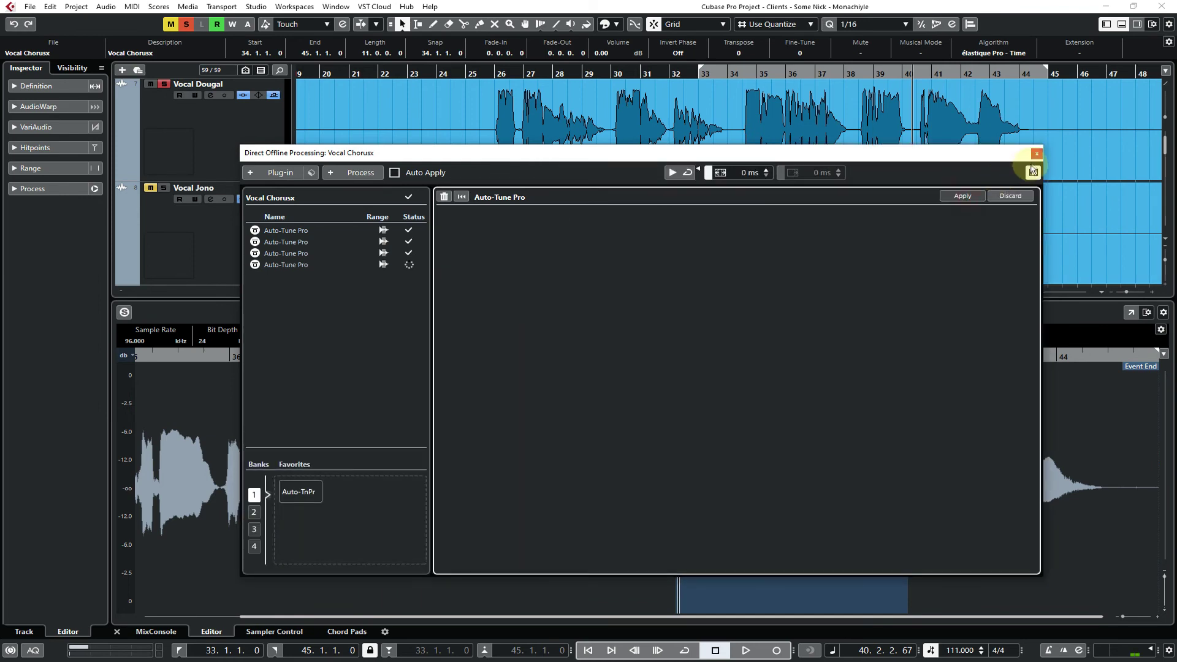
pyautogui.click(1037, 153)
pyautogui.press('space')
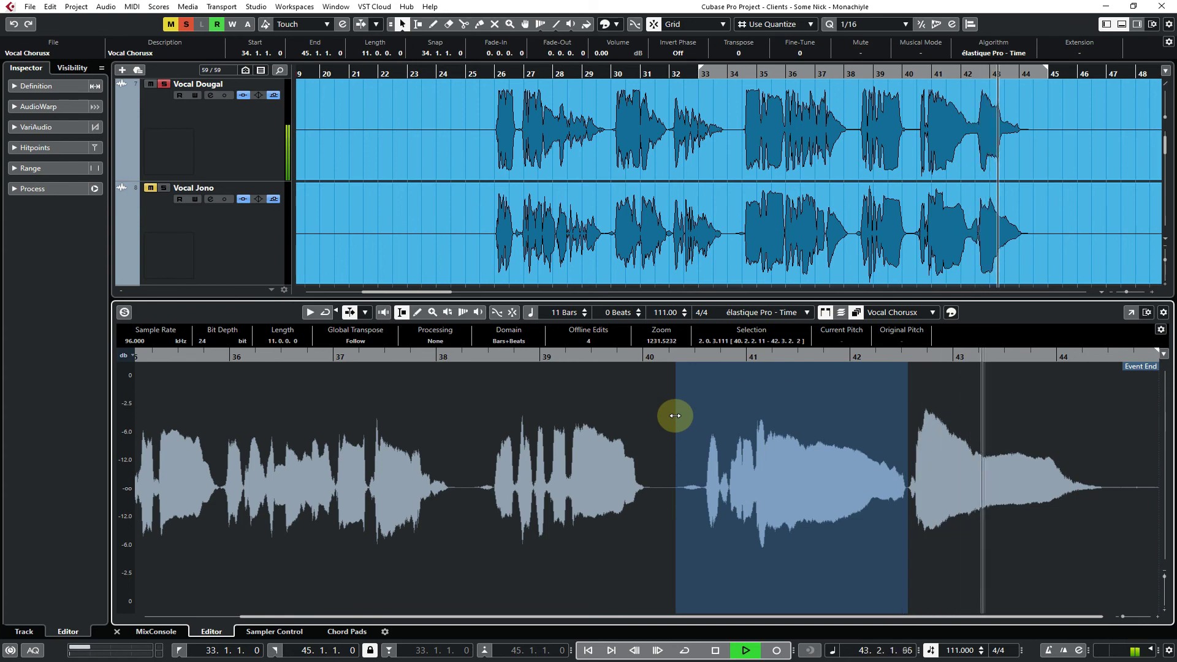
pyautogui.press('space')
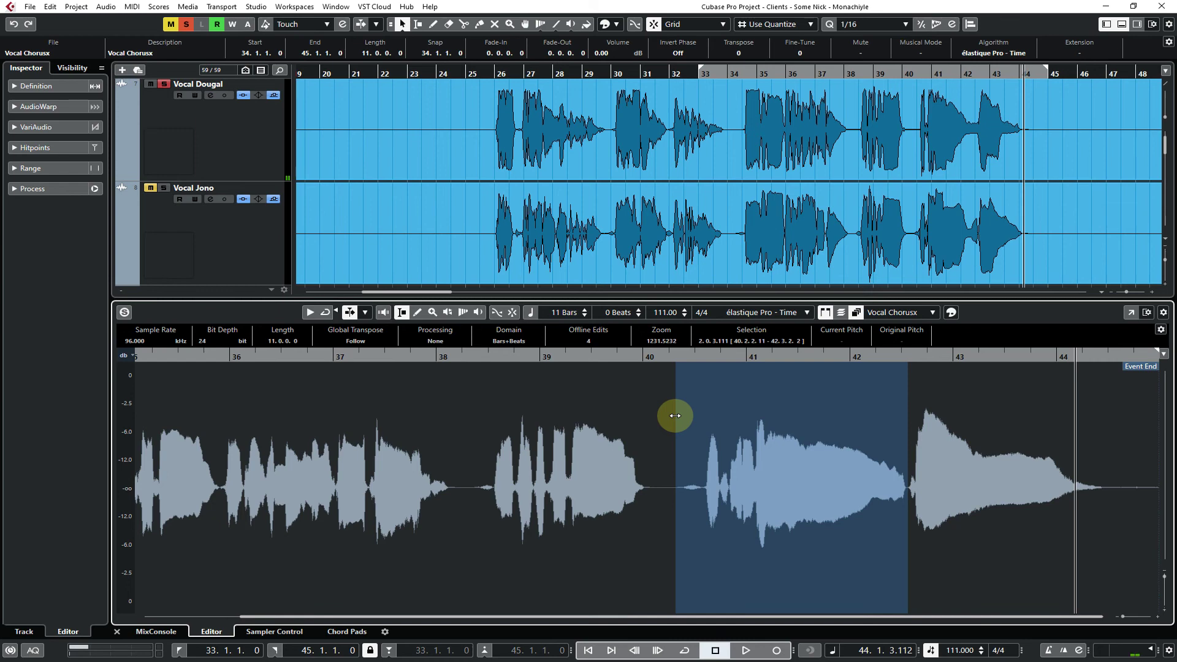
# Select the final note from about 42.3 to the event end and place the playback cursor at its start
pyautogui.moveTo(675, 416); pyautogui.dragTo(1160, 452)
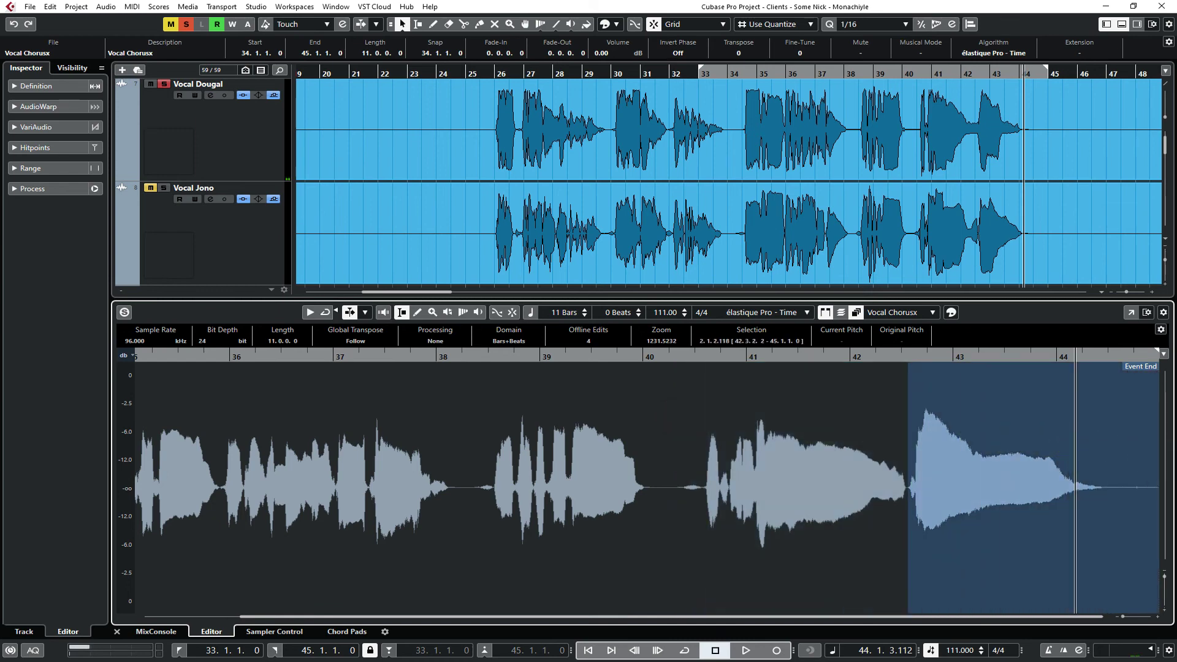
pyautogui.click(907, 357)
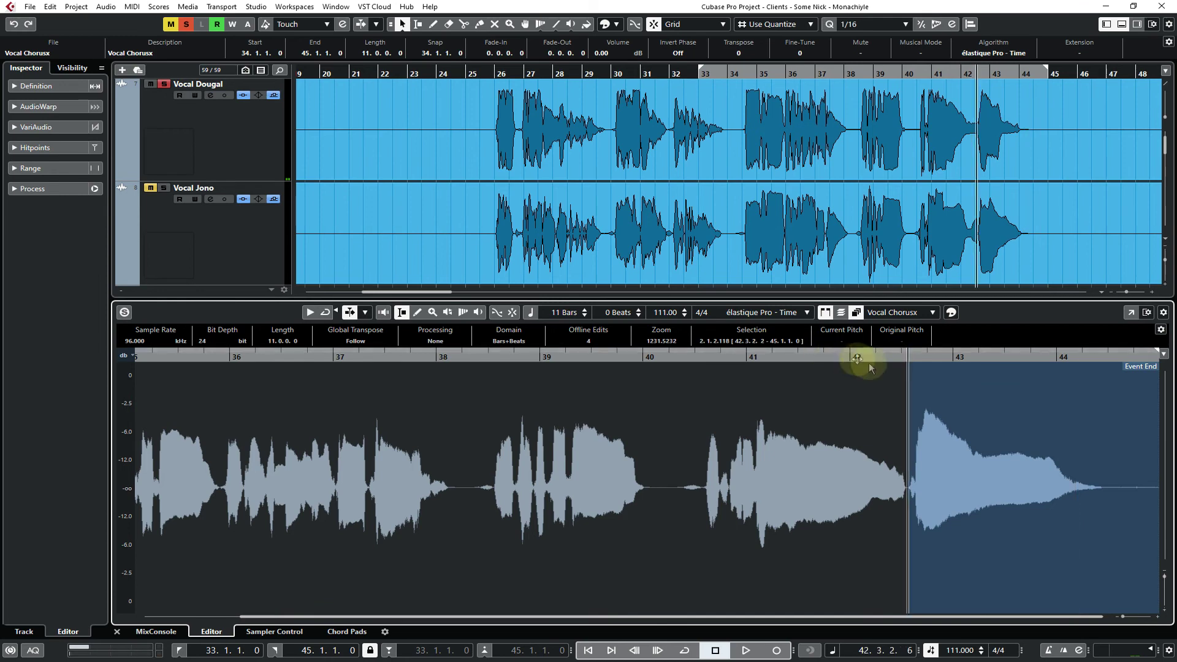
pyautogui.moveTo(869, 362); pyautogui.dragTo(894, 366)
# Select the Vocal Chorus track and play the final note on the soloed reference vocal for comparison
pyautogui.scroll(-1, 208, 239)
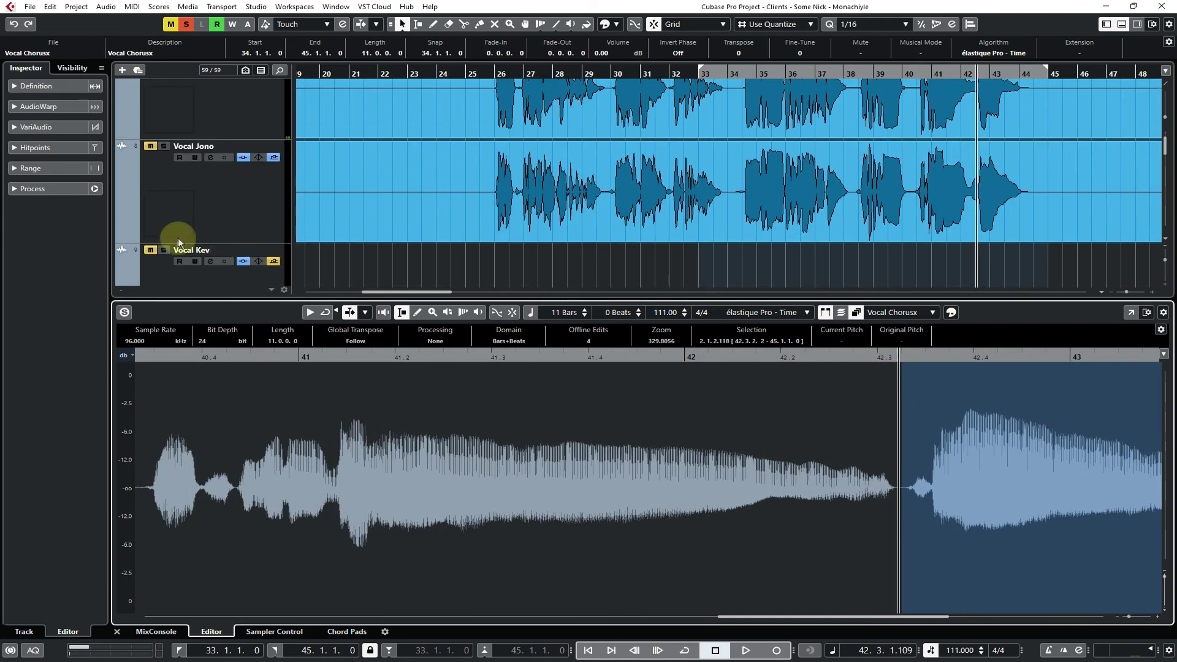
pyautogui.scroll(-2, 176, 244)
pyautogui.click(158, 265)
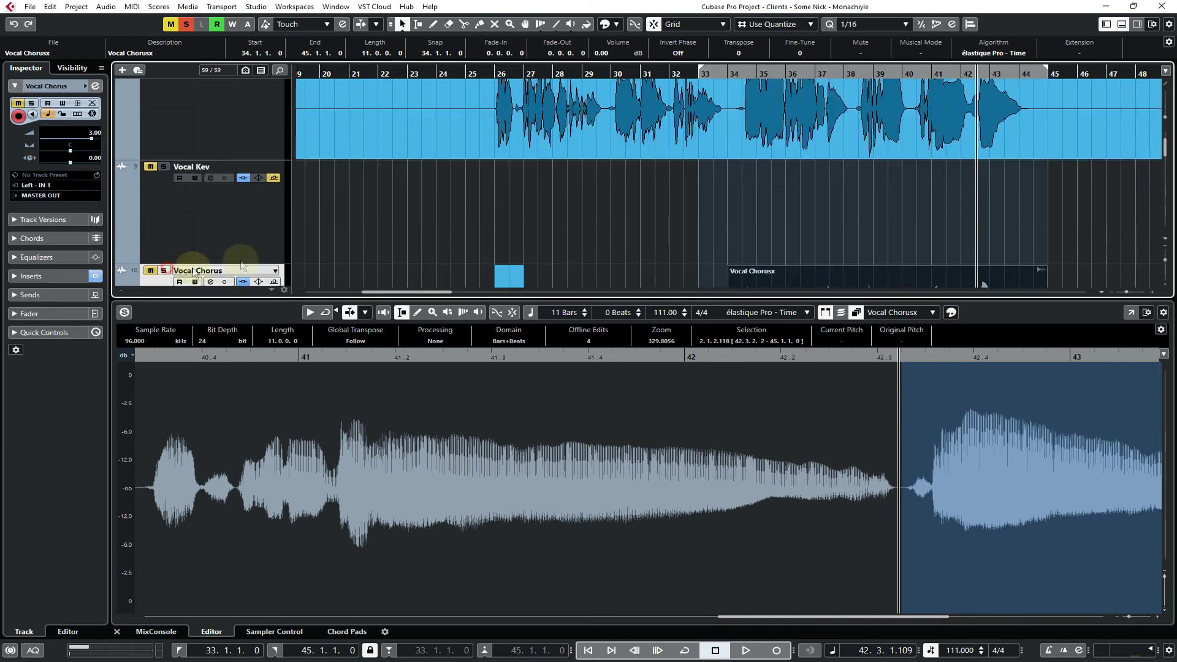
pyautogui.scroll(1, 677, 206)
pyautogui.scroll(2, 846, 213)
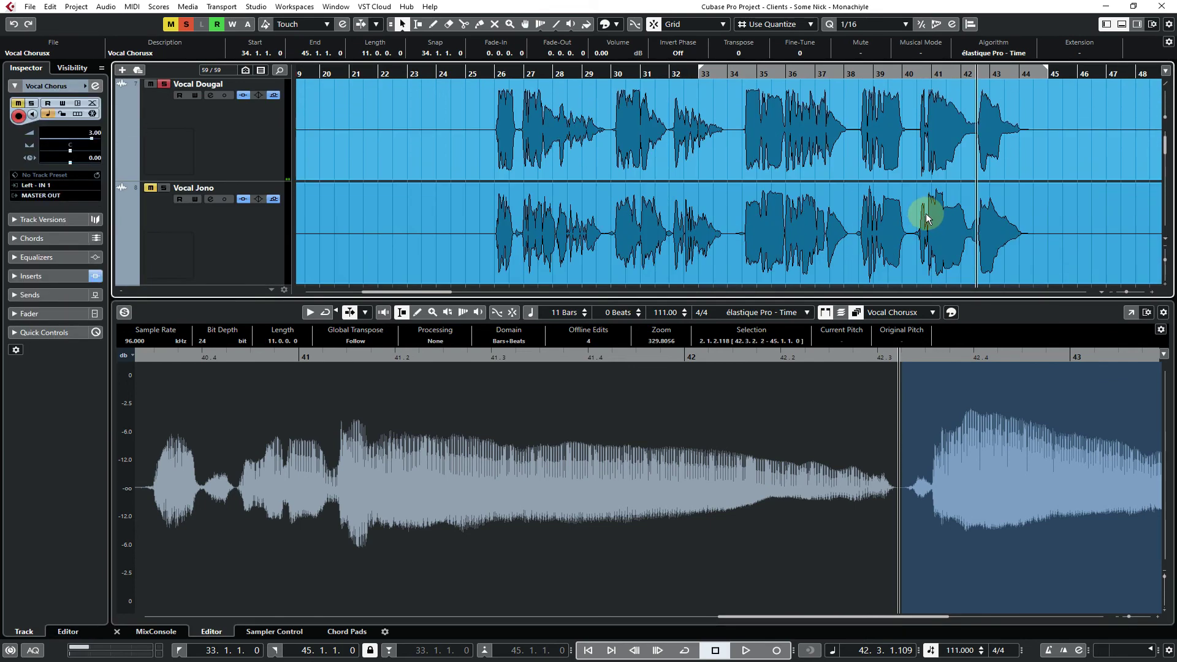
pyautogui.press('space')
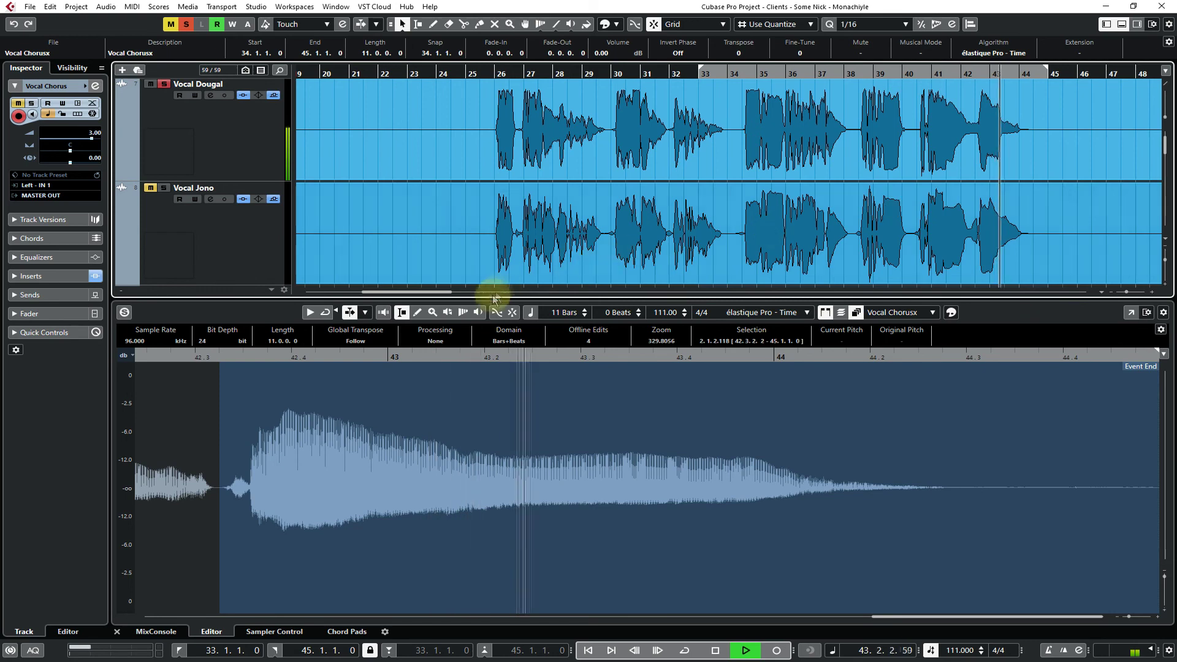
pyautogui.press('space')
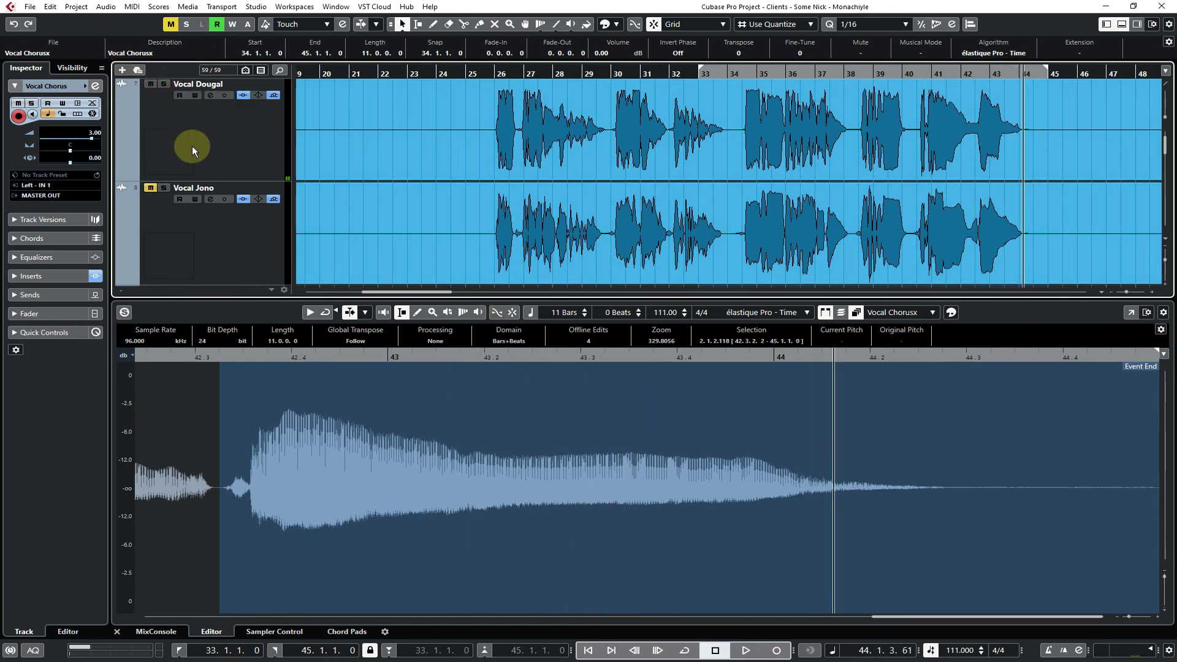
# Switch the solo to the Vocal Chorus track and play its final note
pyautogui.scroll(-2, 195, 150)
pyautogui.scroll(-3, 196, 153)
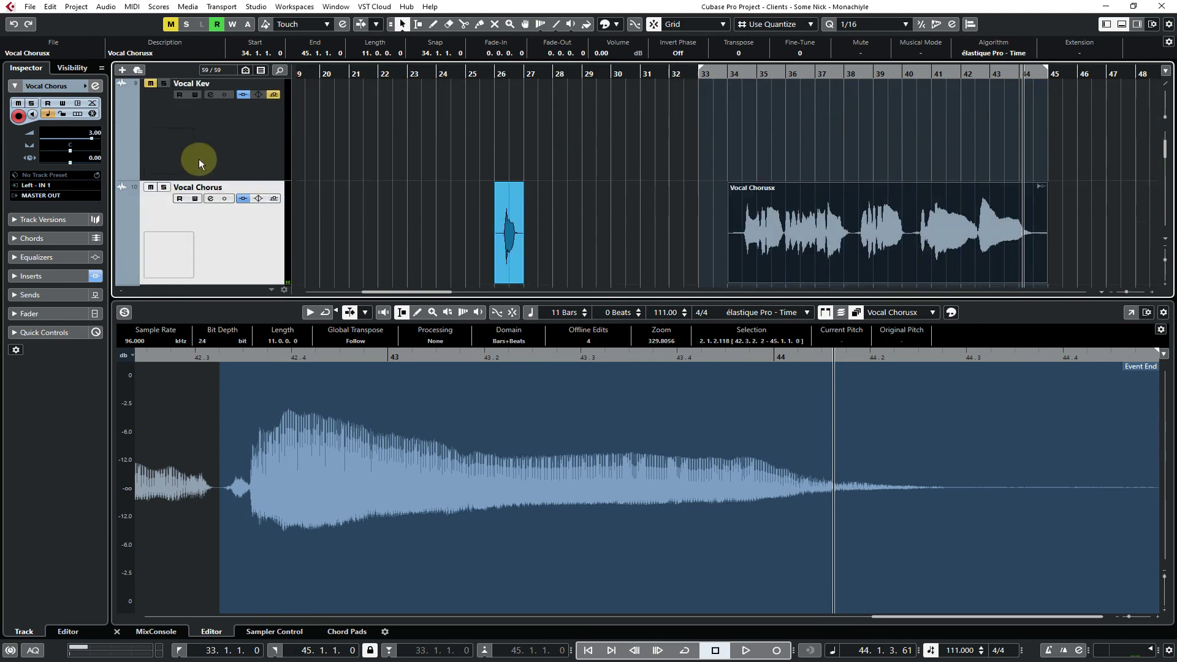
pyautogui.click(164, 145)
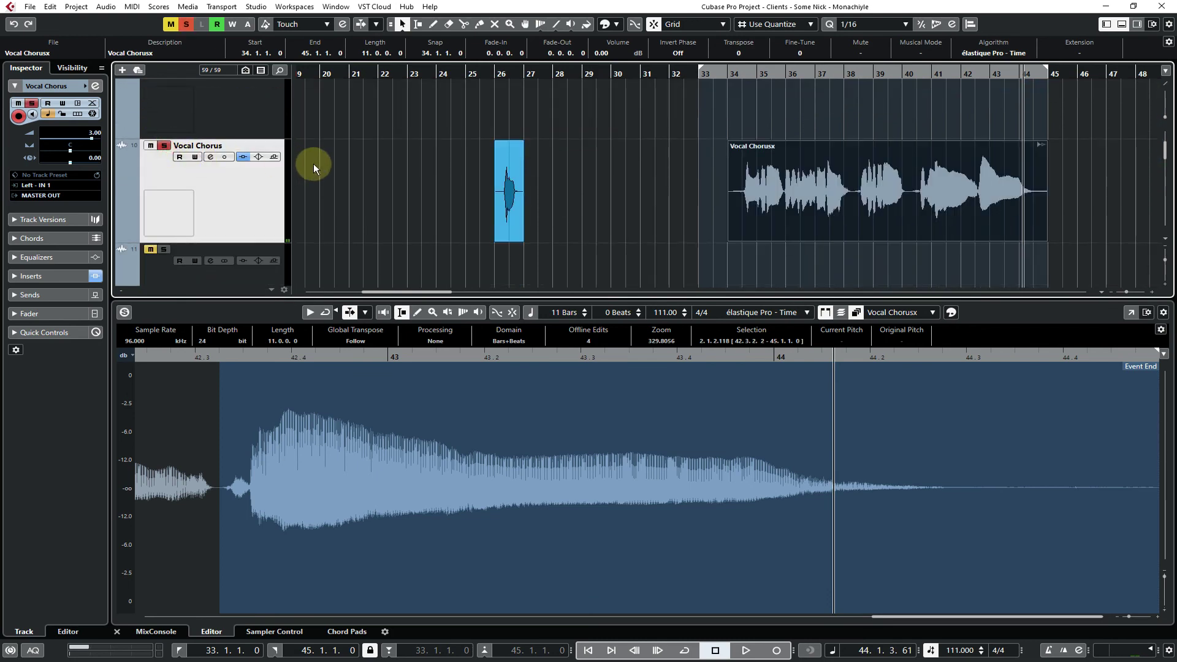
pyautogui.press('space')
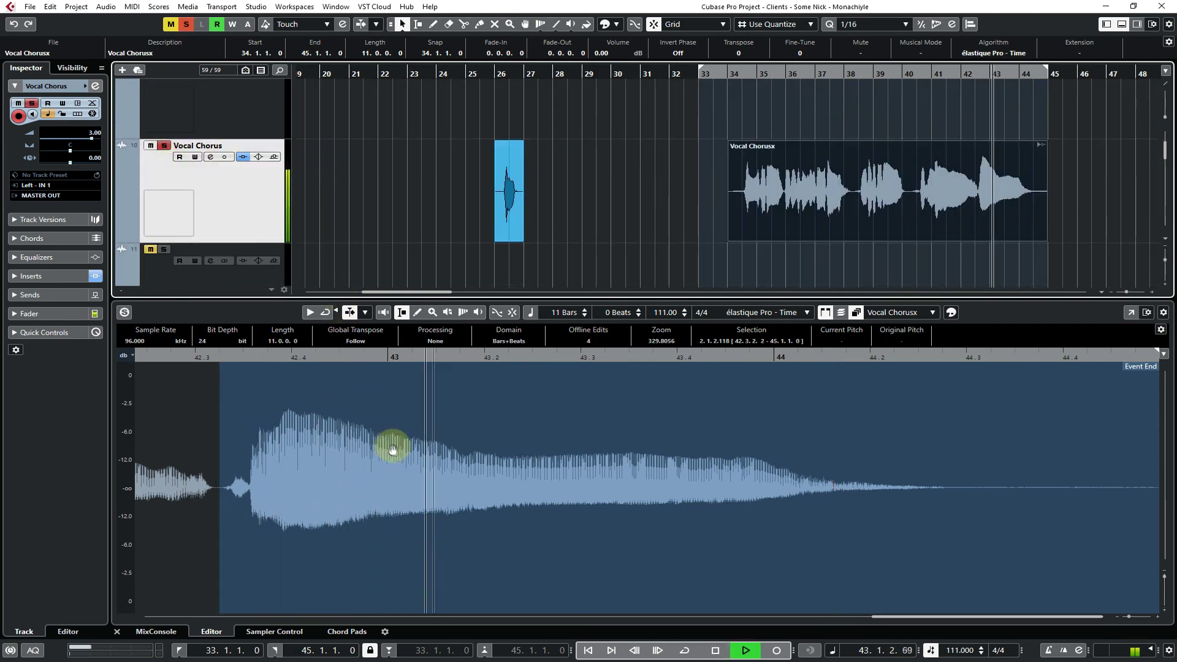
pyautogui.press('space')
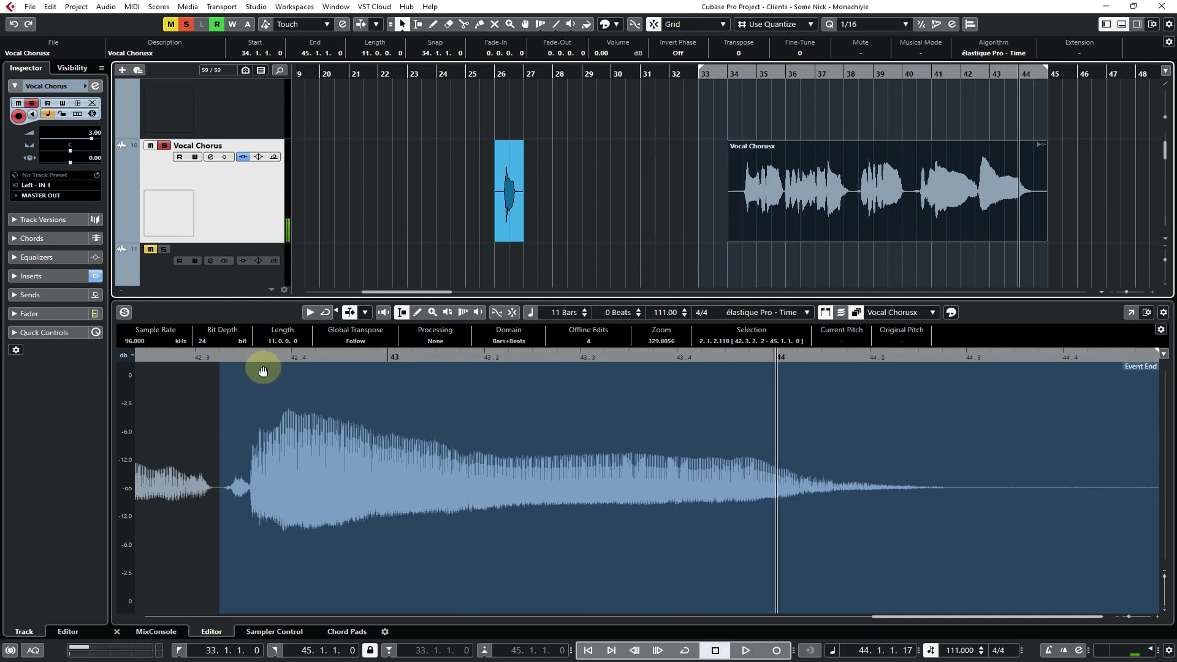
# Return the cursor to the final note's start, open Direct Offline Processing with Auto-Tune Pro and examine the note's pitch trace around A2
pyautogui.press('KP_0')
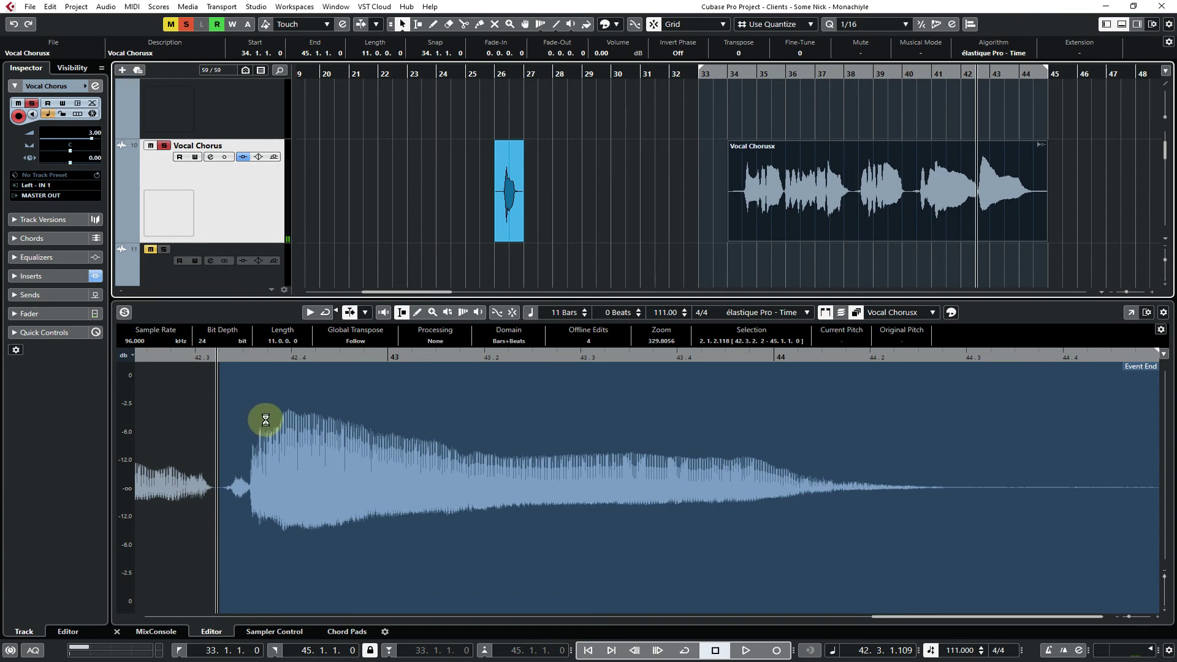
pyautogui.press('F7')
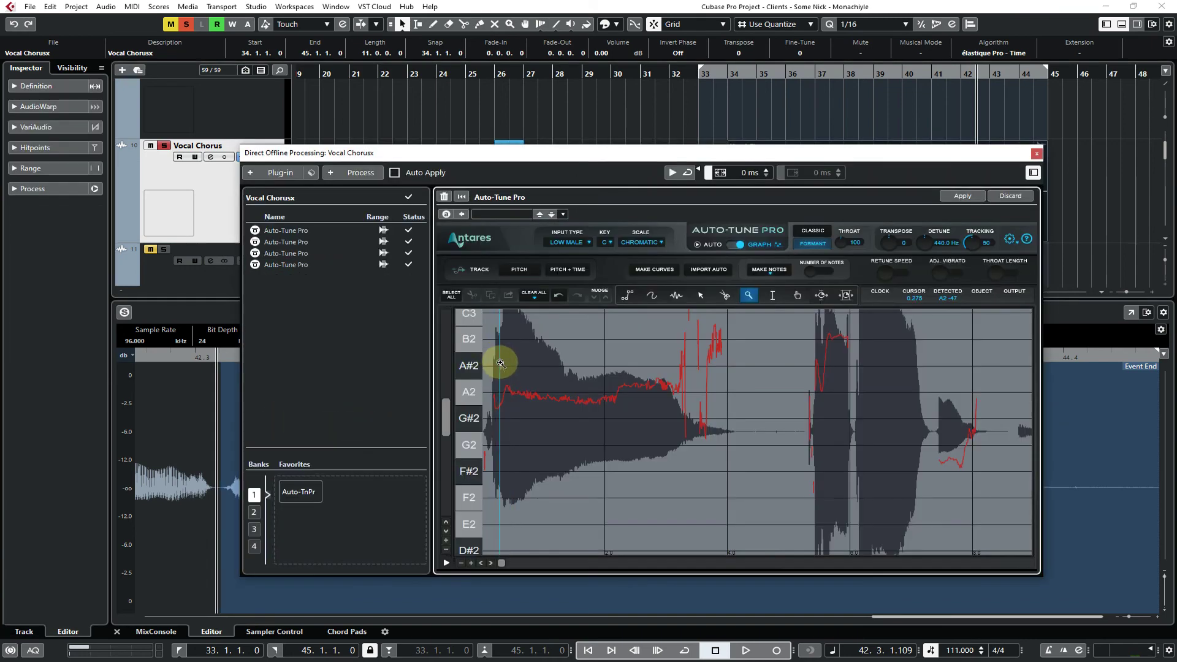
pyautogui.click(720, 340)
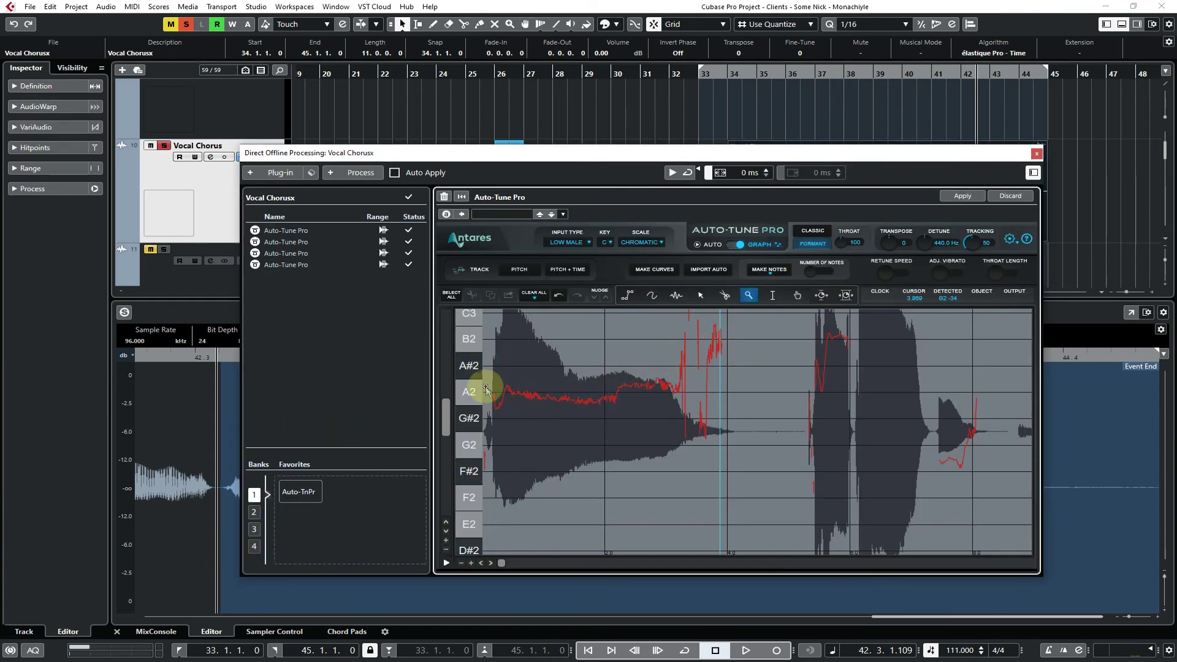
pyautogui.moveTo(488, 360); pyautogui.dragTo(707, 439)
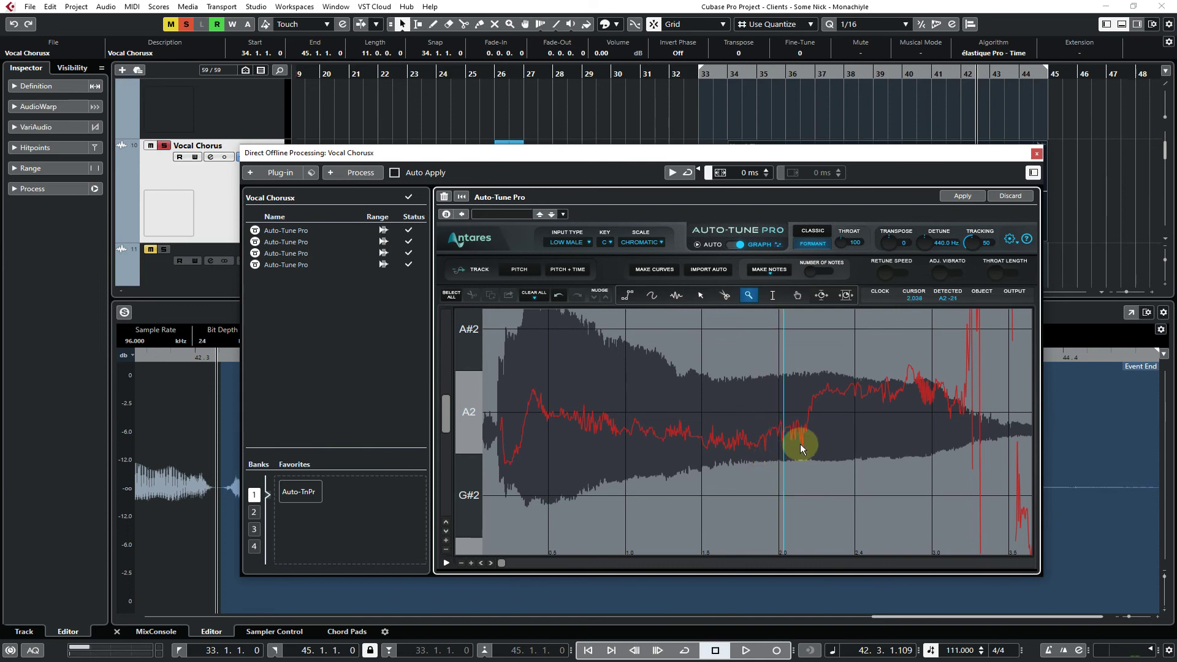
pyautogui.click(844, 371)
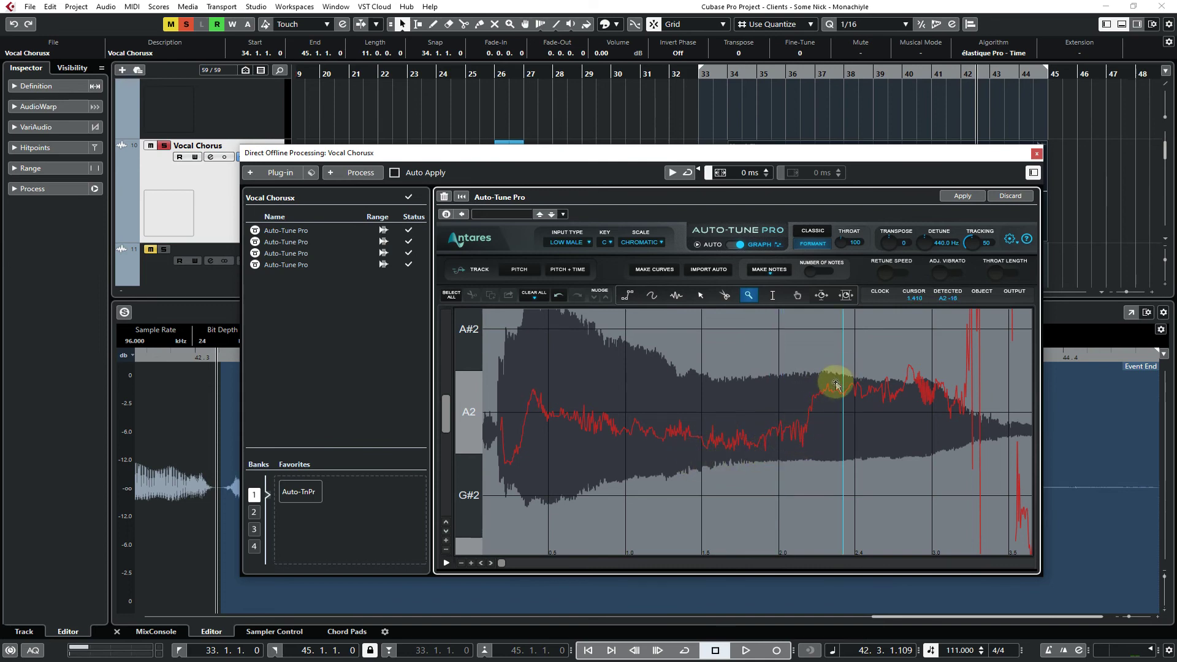
pyautogui.click(920, 388)
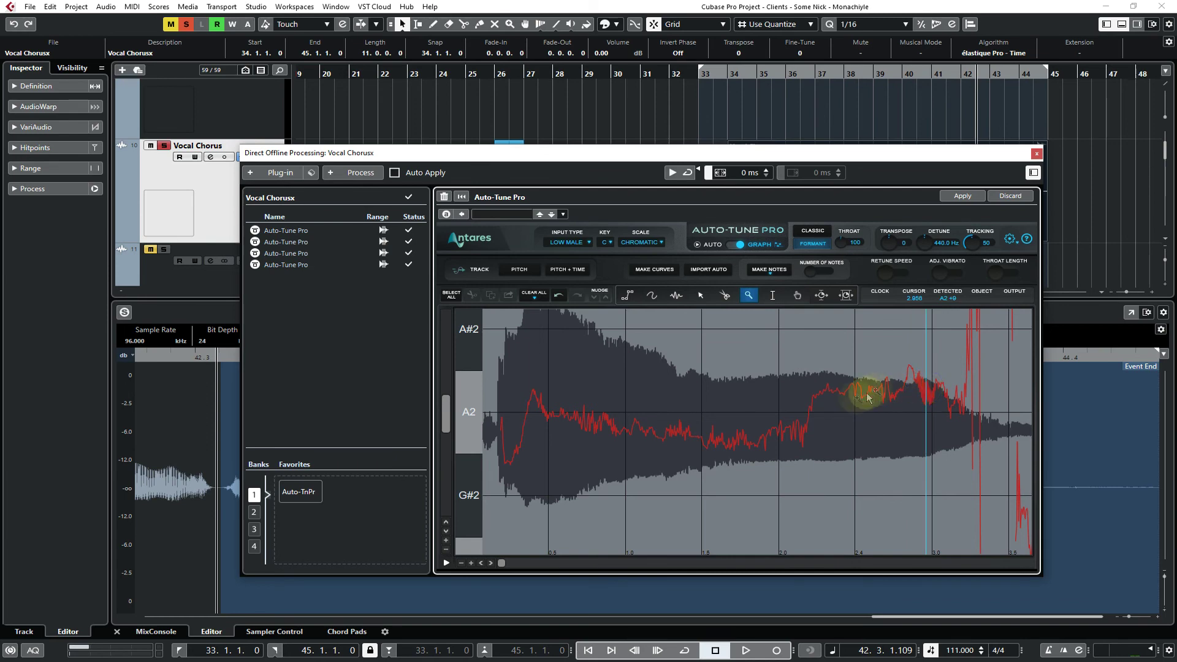
pyautogui.click(755, 446)
pyautogui.click(948, 340)
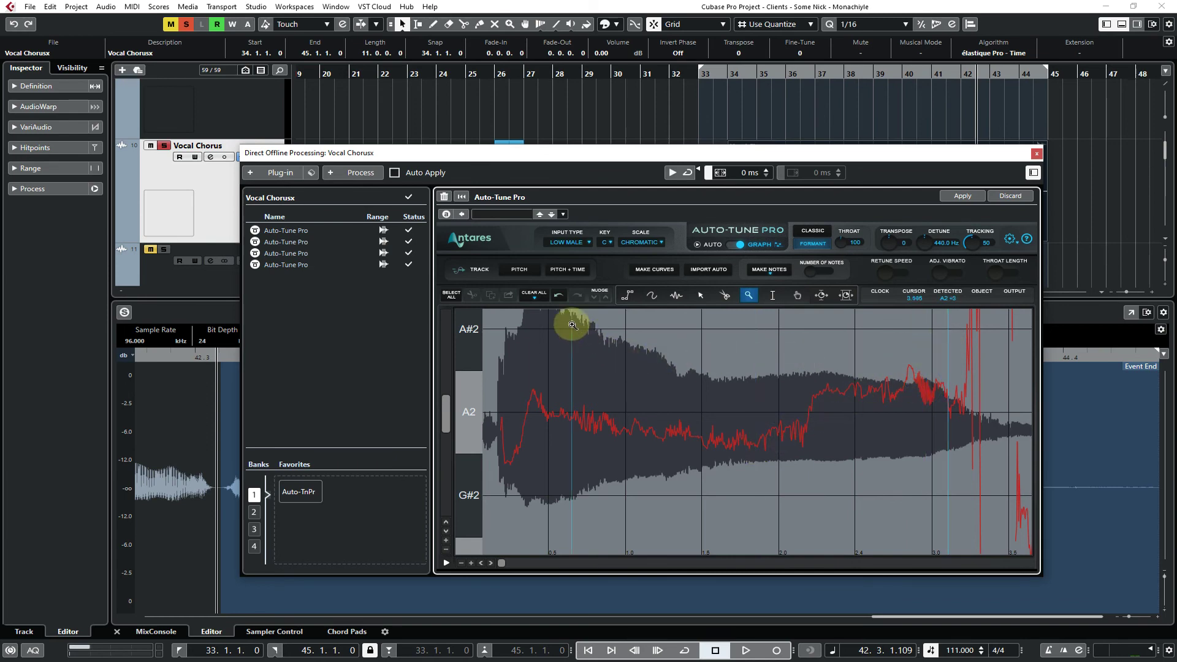
# Draw a correction line on A2 that dips to G#2 at about 1.2 s, returns to A2 at about 1.6 s and holds until about 3.2 s
pyautogui.click(627, 295)
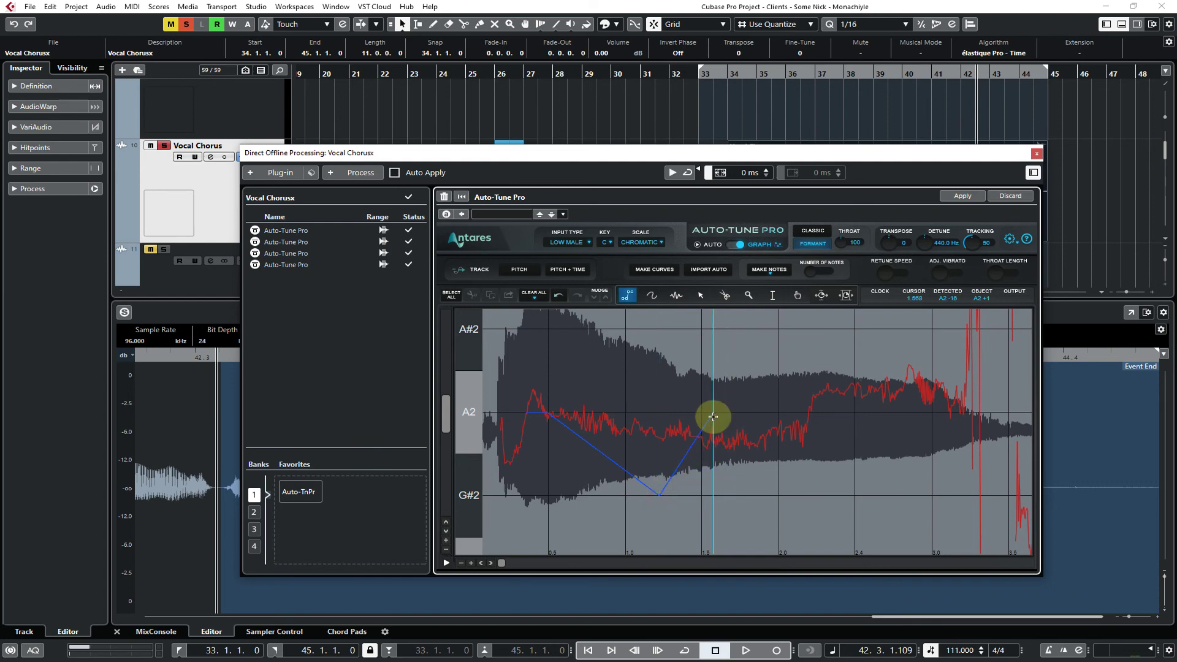
pyautogui.doubleClick(966, 412)
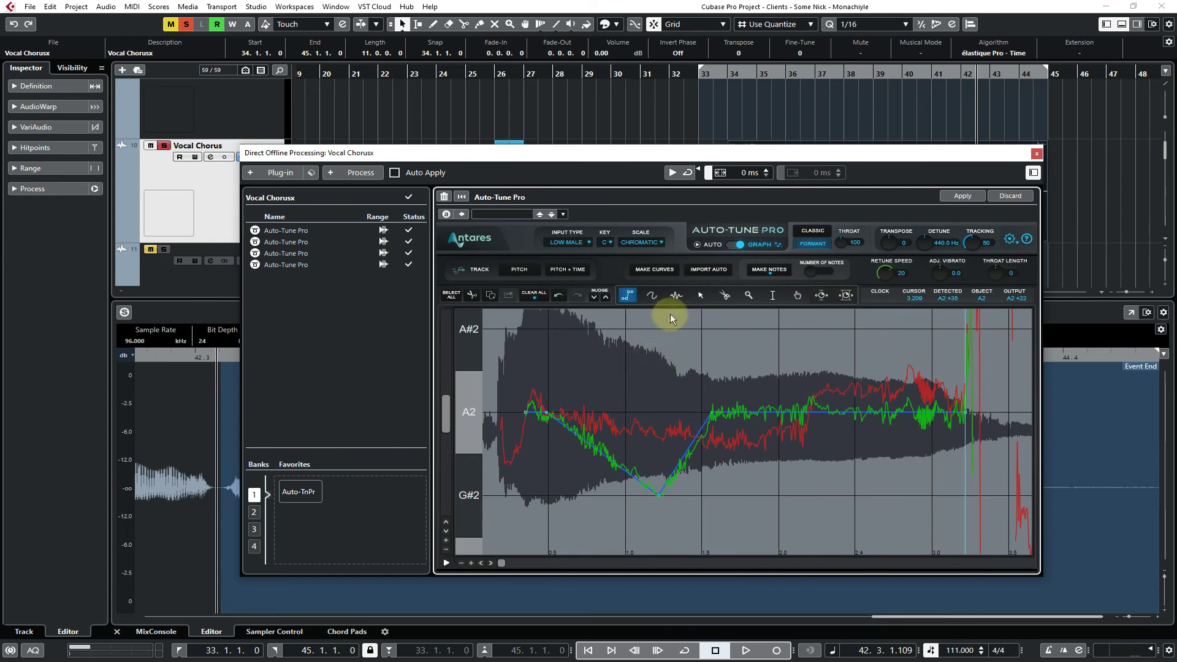
# Move the line's G#2 dip earlier to about 1.0 s, keeping it near G#2, and preview the final note
pyautogui.click(713, 477)
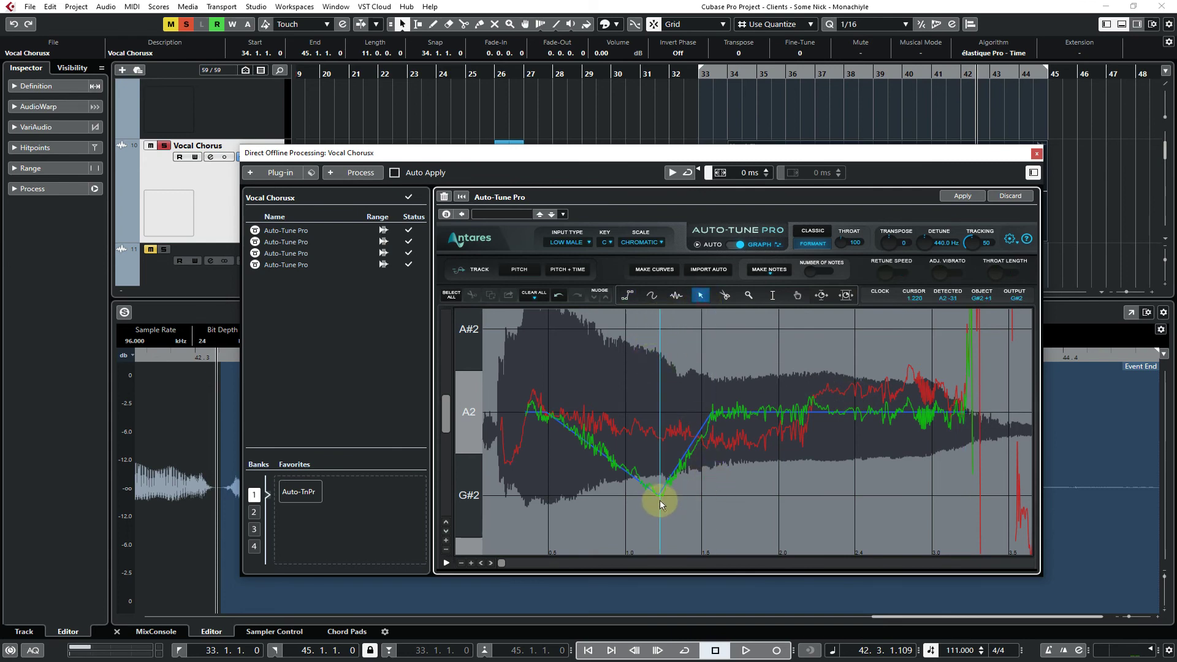
pyautogui.moveTo(660, 497); pyautogui.dragTo(641, 470)
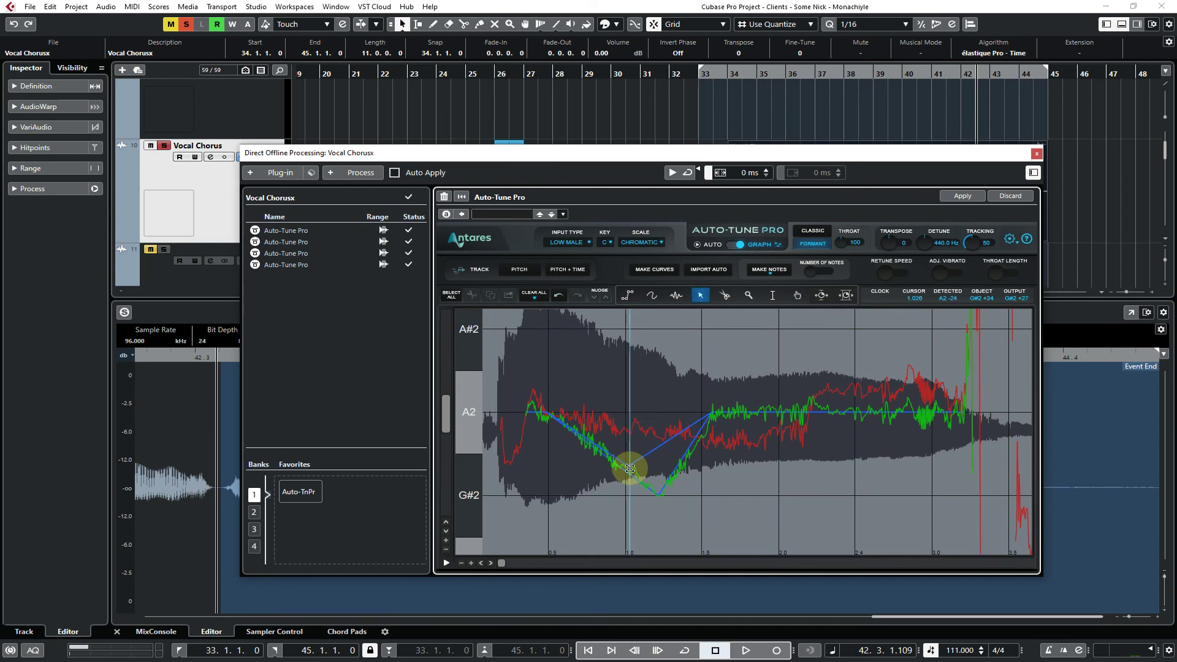
pyautogui.moveTo(629, 469); pyautogui.dragTo(627, 499)
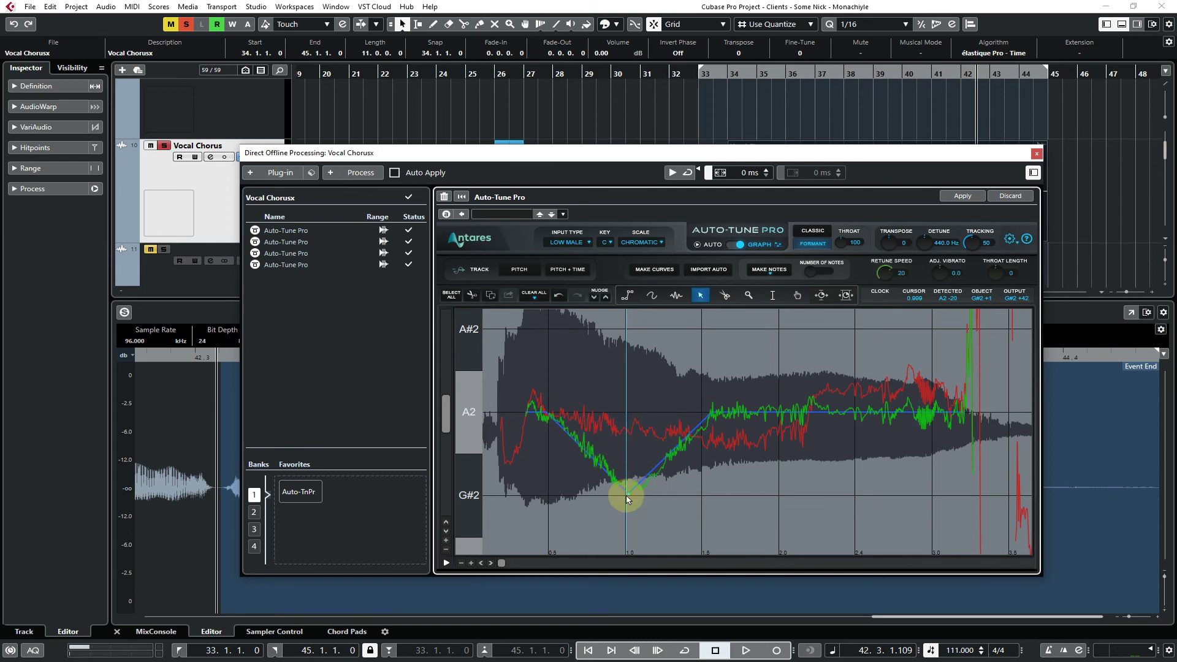
pyautogui.click(671, 174)
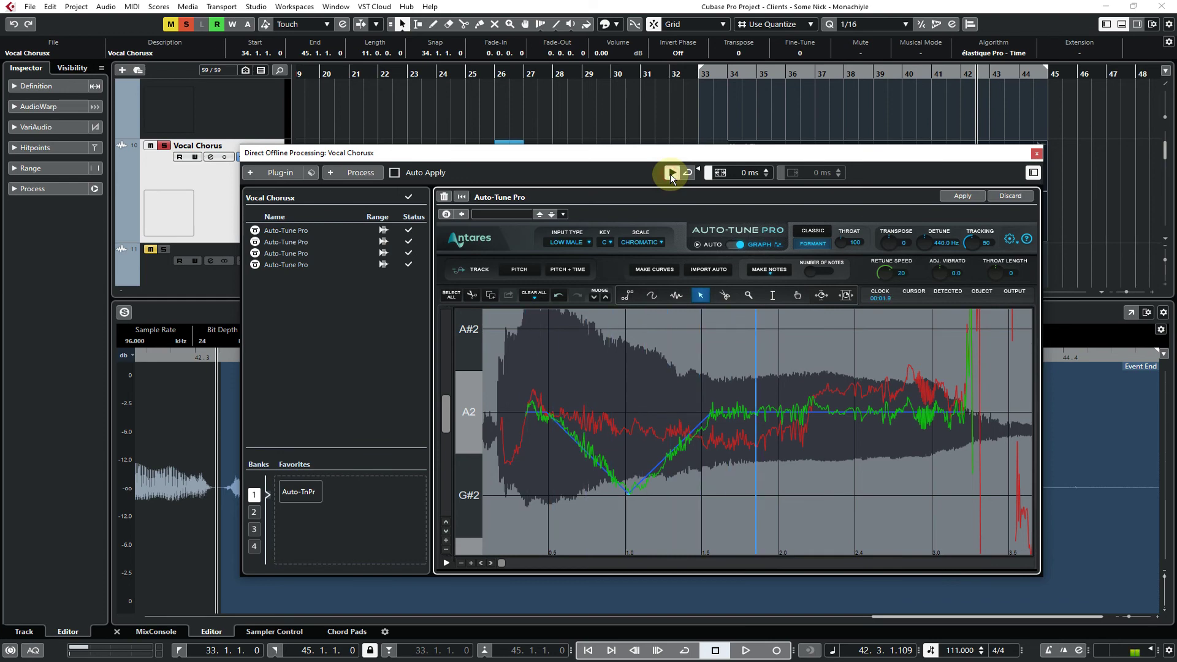
# Raise the correction line's dip to about G#2 +22 at 1.2 s, delay its return to A2 to about 1.8 s, preview and apply
pyautogui.moveTo(627, 493); pyautogui.dragTo(626, 473)
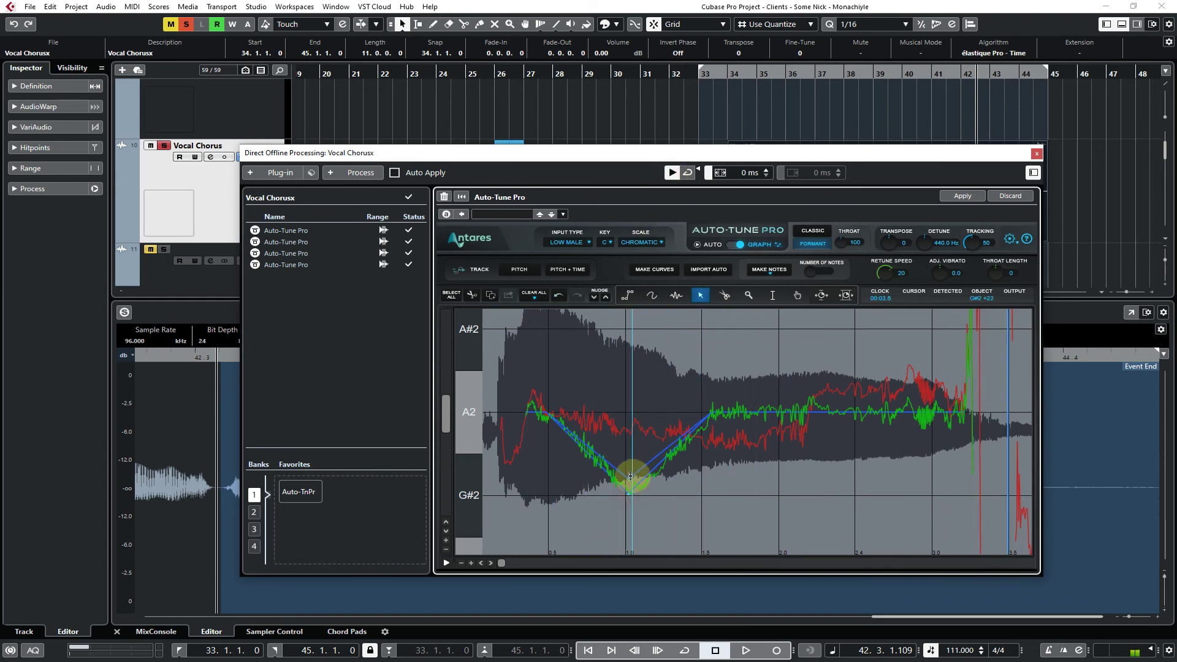
pyautogui.moveTo(713, 412); pyautogui.dragTo(753, 412)
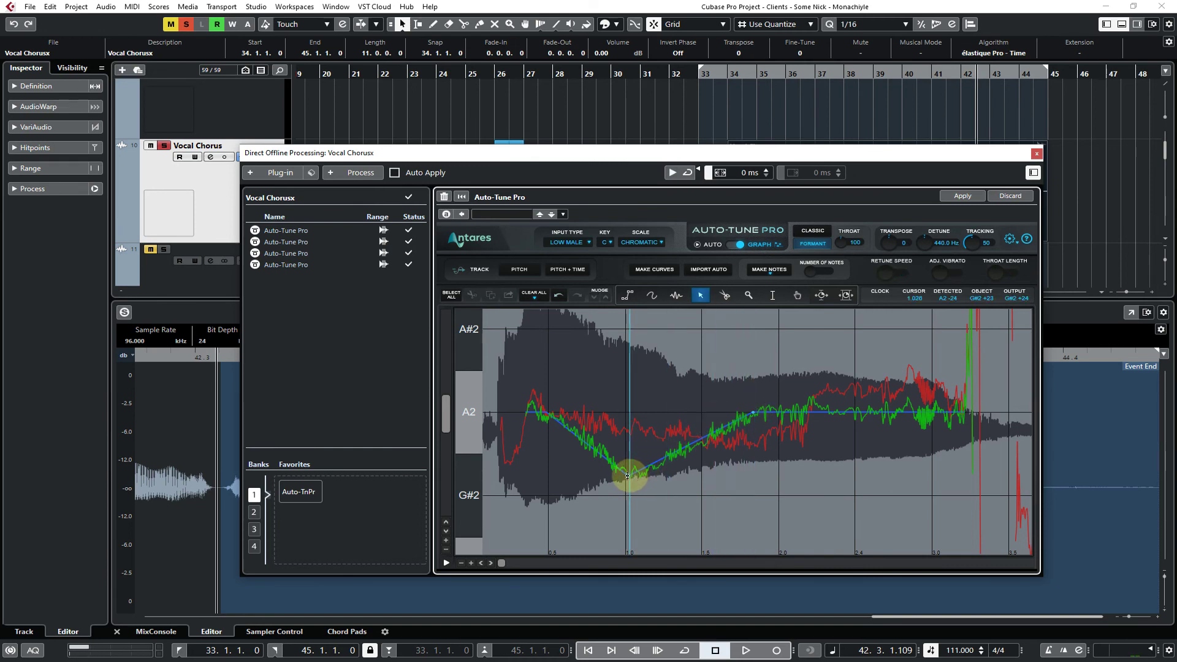
pyautogui.moveTo(627, 475); pyautogui.dragTo(653, 475)
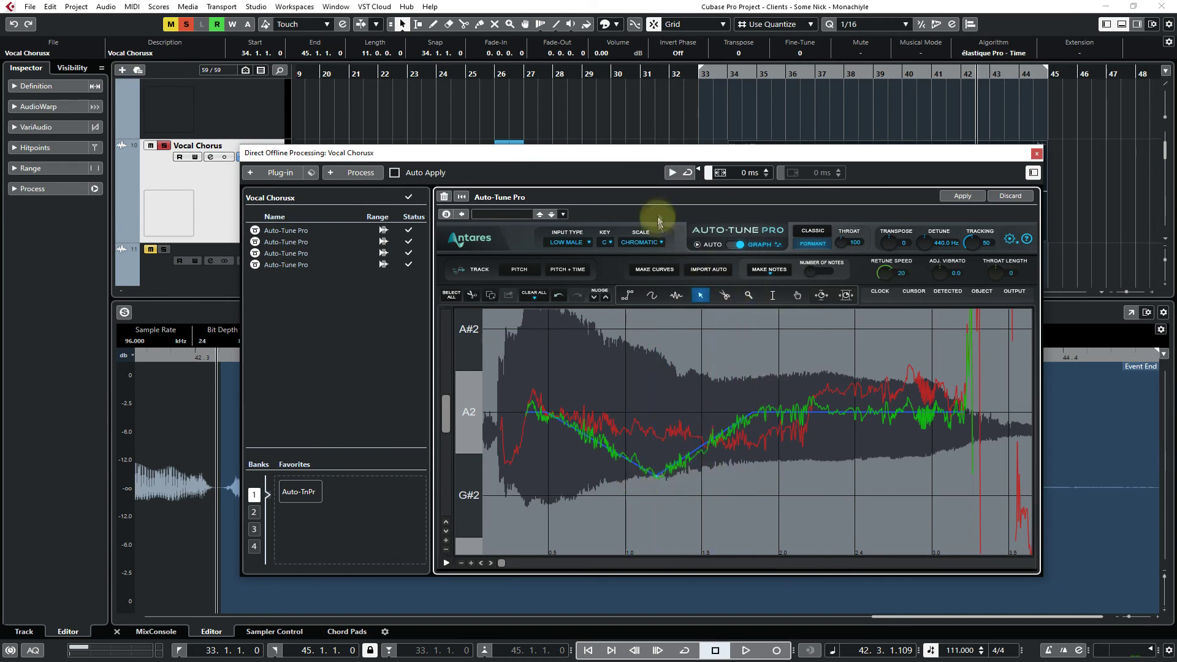
pyautogui.click(672, 172)
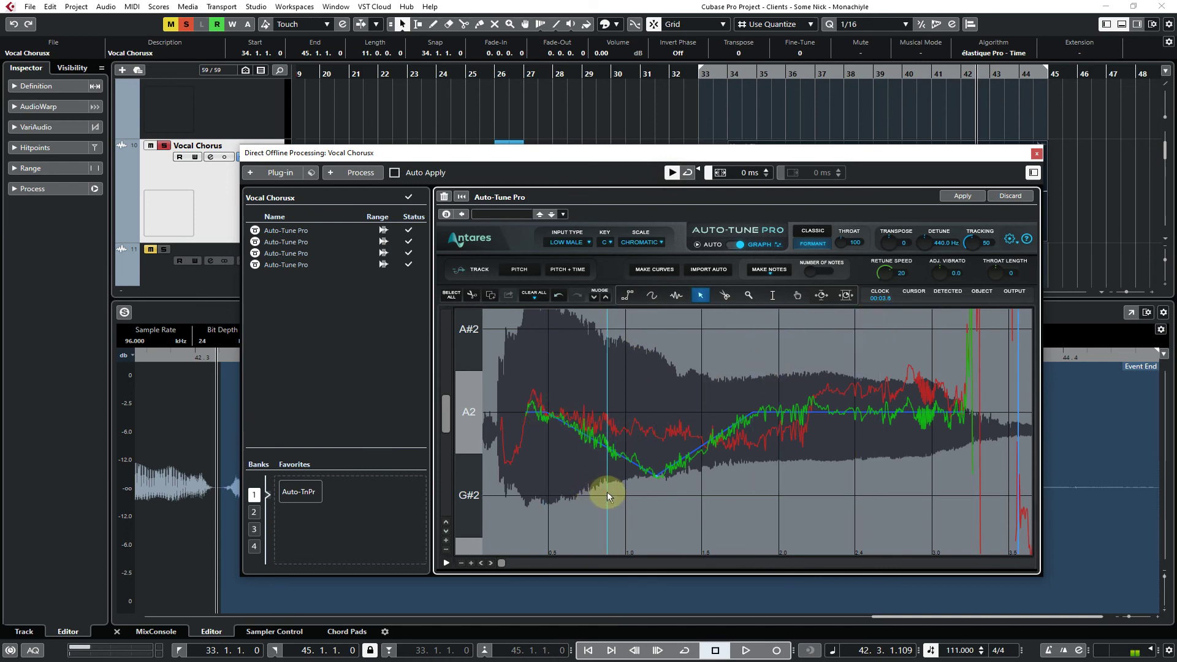
pyautogui.click(961, 196)
pyautogui.click(1037, 153)
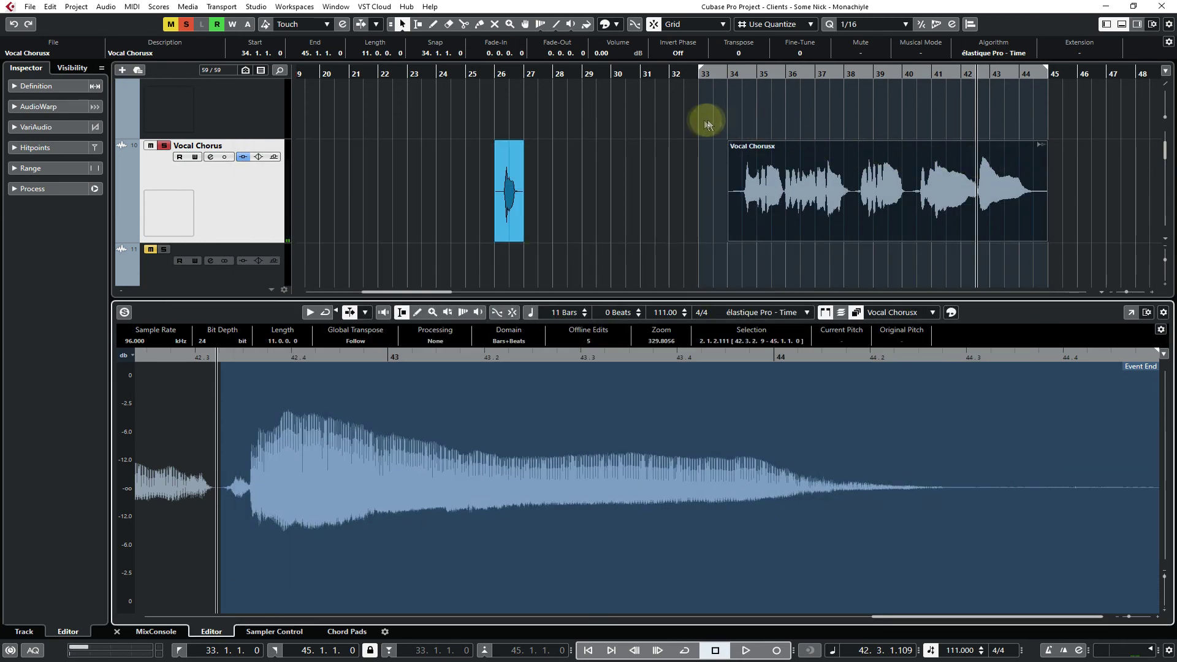
# Compare the final note with the other singers' vocal tracks above, and return to the Vocal Chorus track
pyautogui.scroll(5, 686, 217)
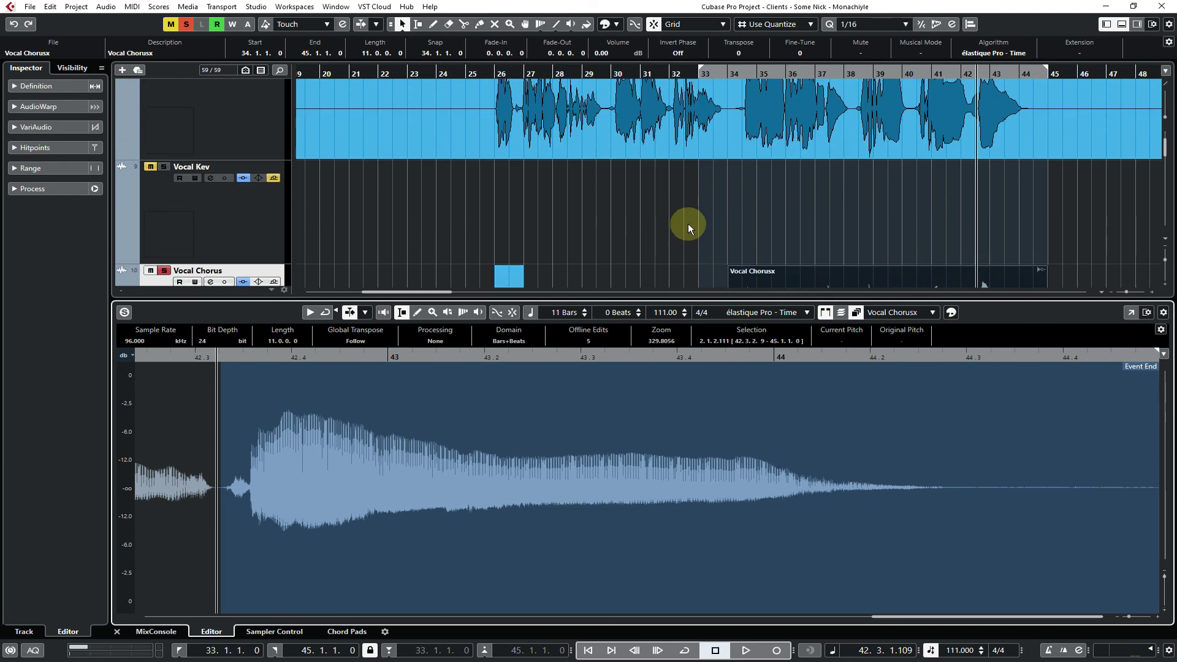
pyautogui.scroll(1, 693, 222)
pyautogui.scroll(-3, 752, 227)
pyautogui.scroll(4, 667, 223)
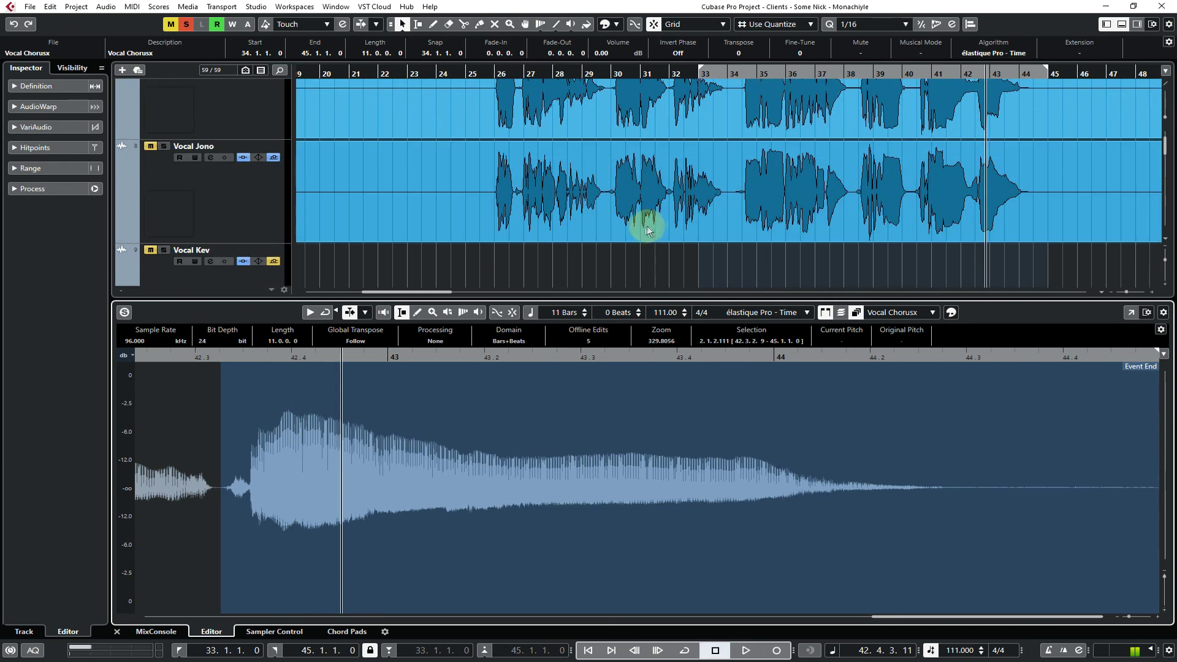
pyautogui.click(163, 166)
pyautogui.scroll(-7, 605, 207)
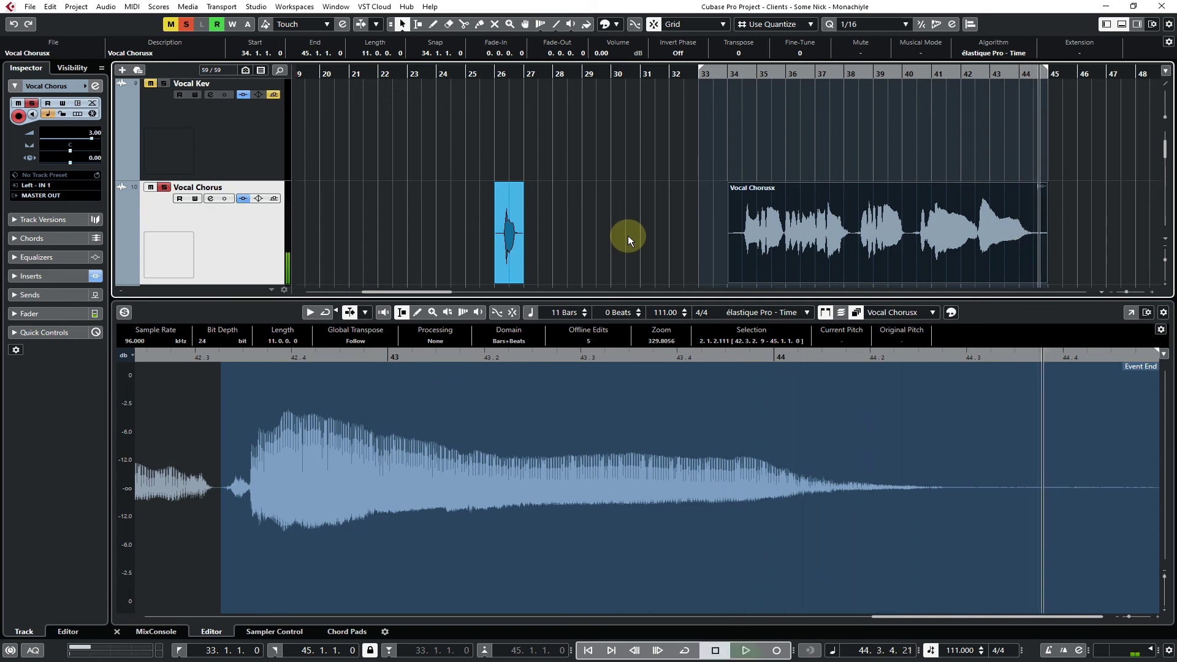
# Play the Vocal Chorus track's final note repeatedly to judge the timing of its pitch dip
pyautogui.press('space')
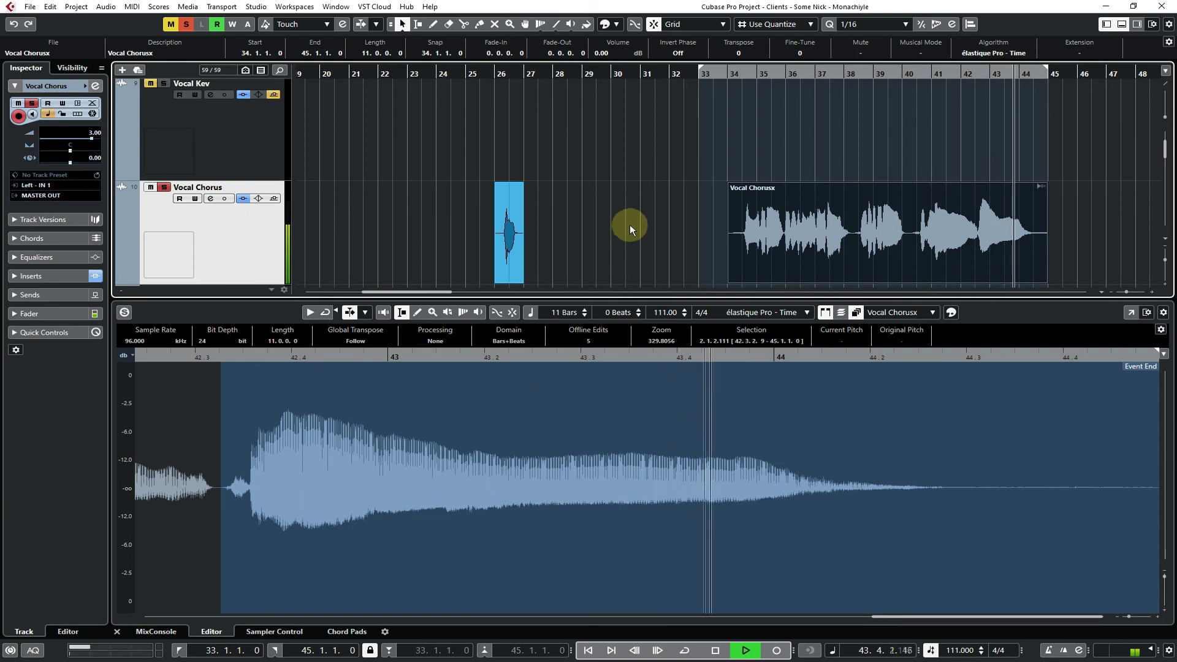
pyautogui.press('space')
pyautogui.press('space')
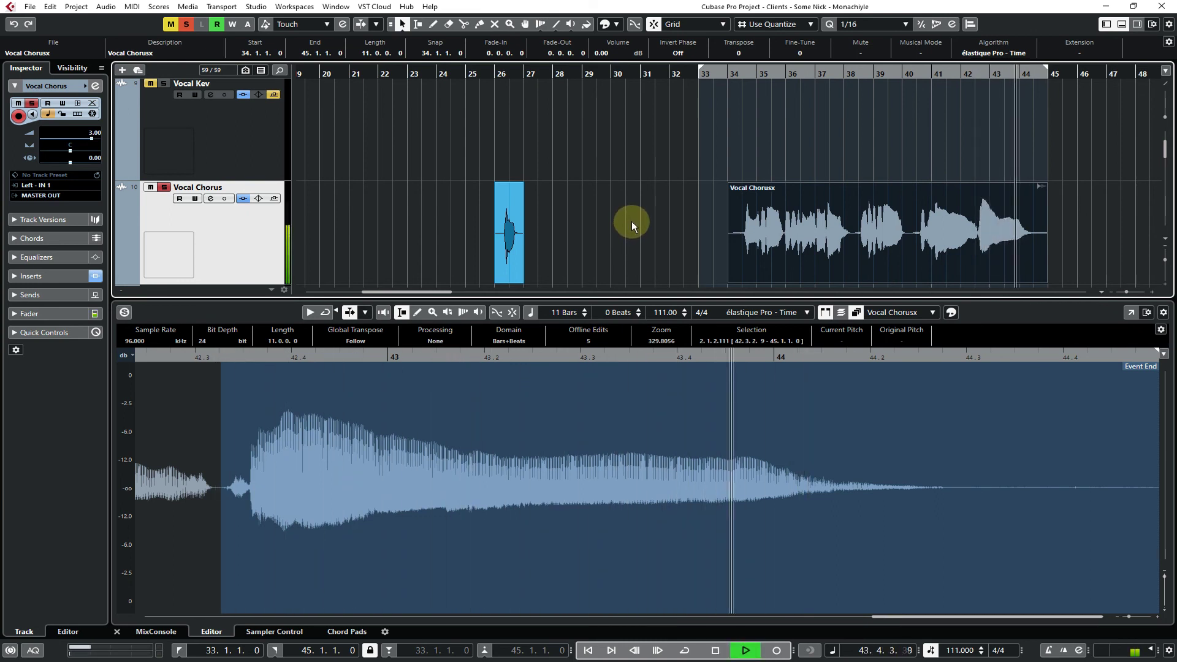
pyautogui.press('space')
pyautogui.press('space')
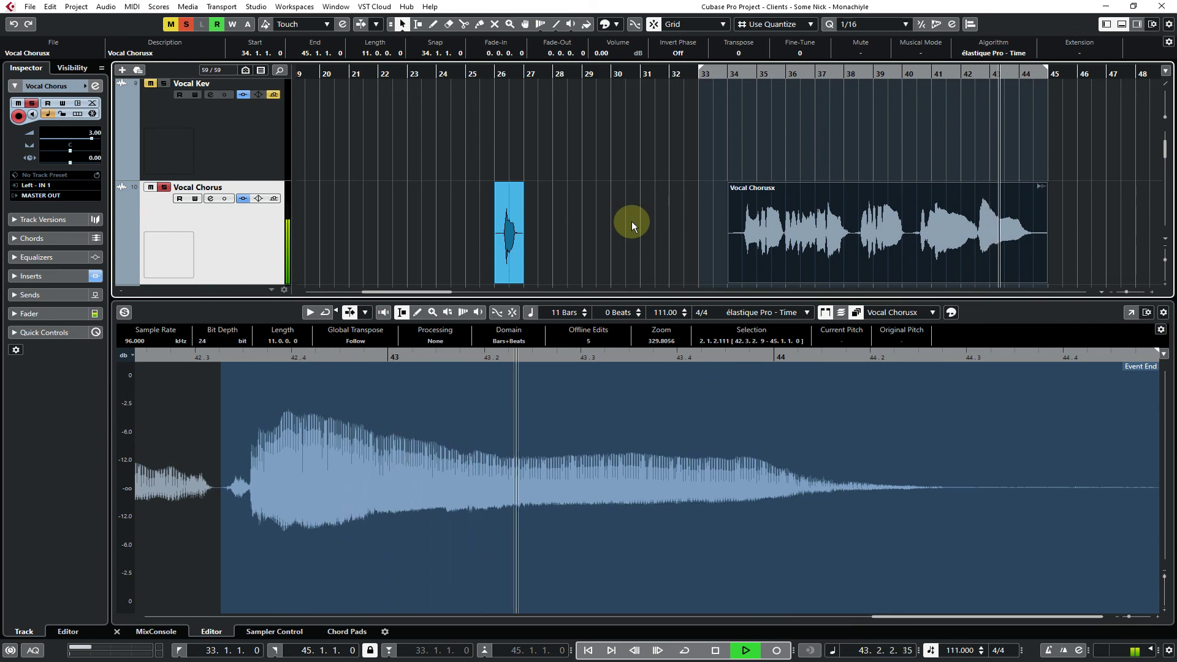
pyautogui.press('space')
pyautogui.press('space')
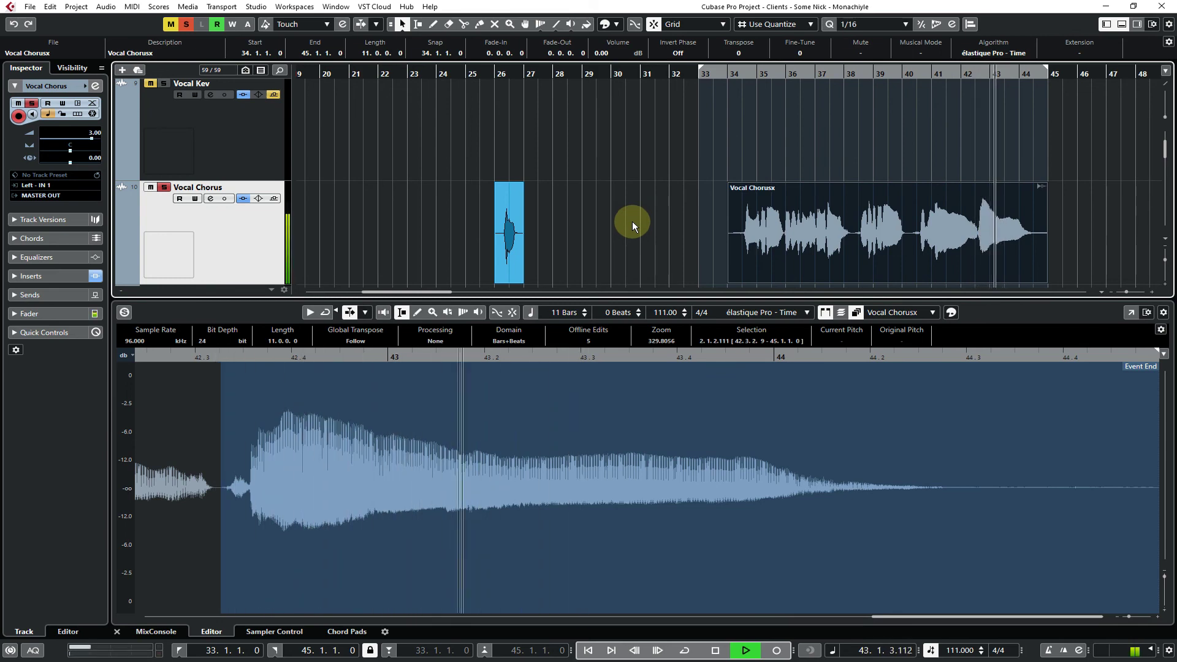
pyautogui.press('space')
pyautogui.press('space')
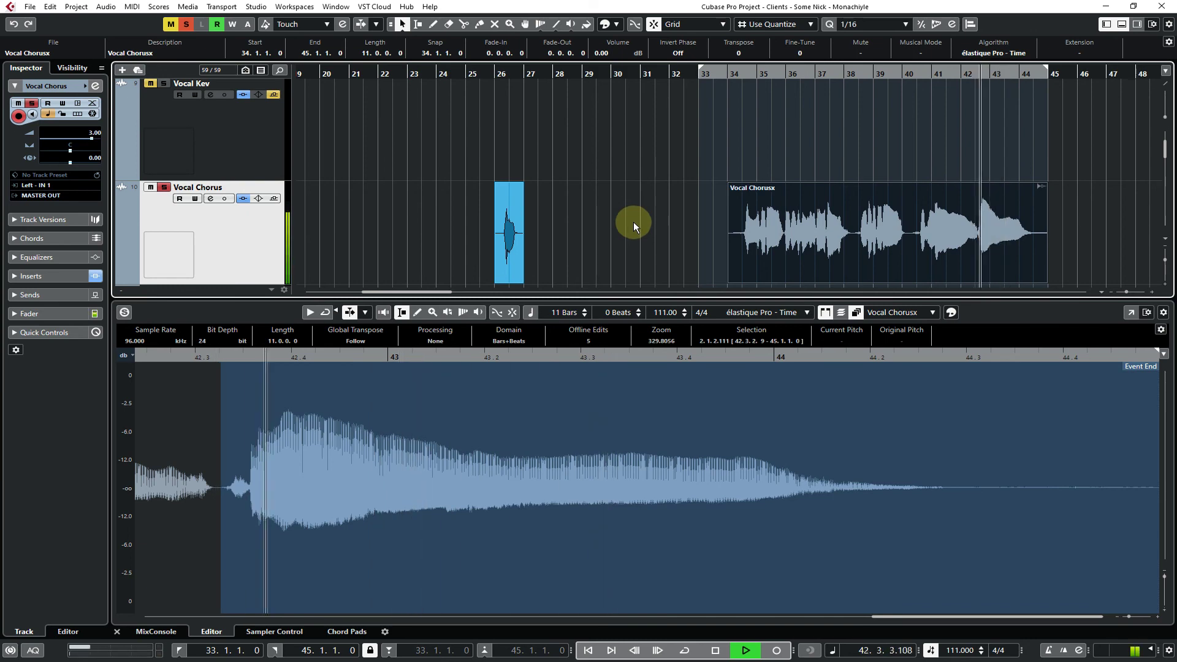
pyautogui.press('space')
# Reopen the latest Auto-Tune Pro process, move the dip to about 1.1 s and the return to A2 to about 1.75 s, and apply
pyautogui.press('F7')
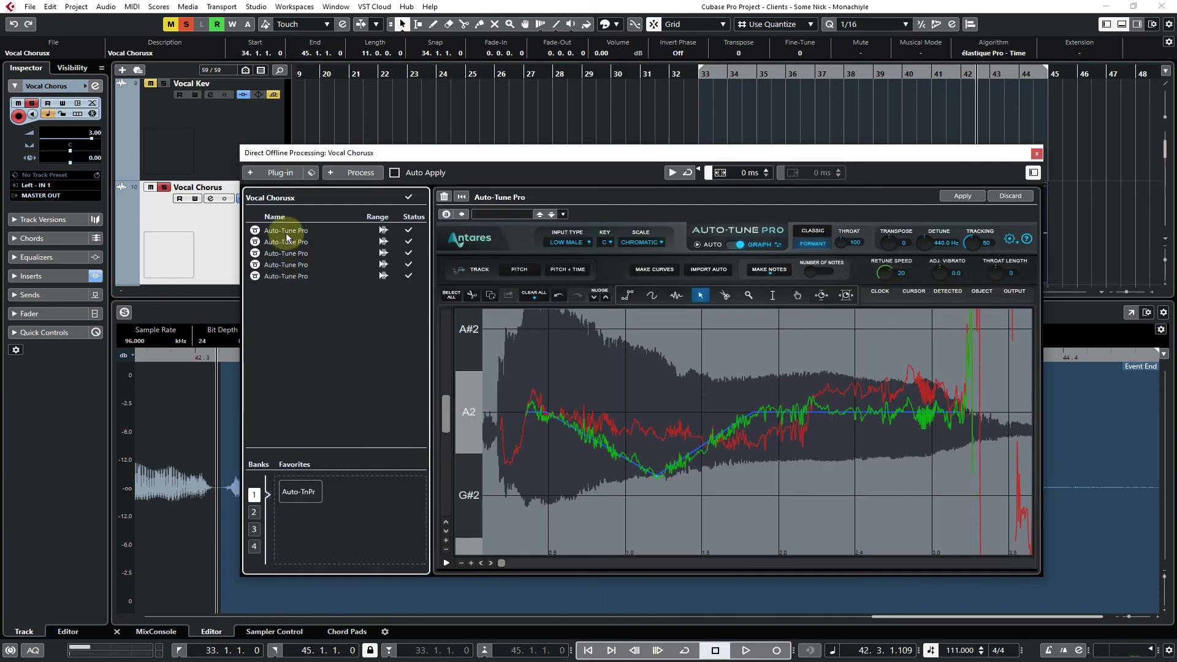
pyautogui.click(283, 277)
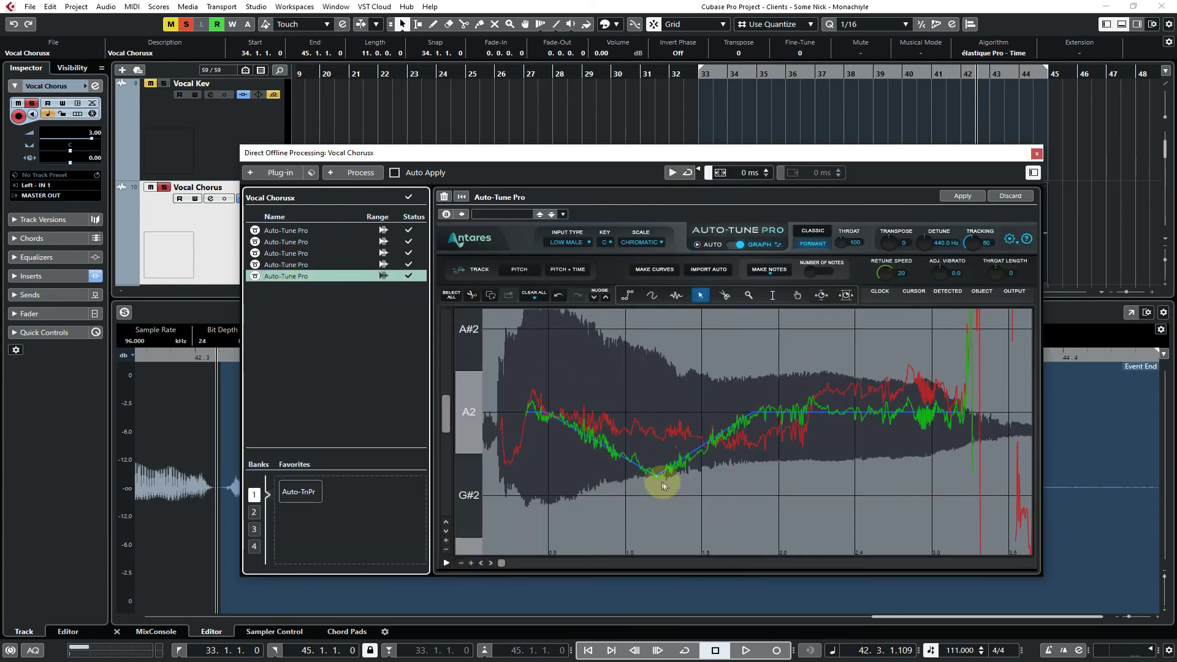
pyautogui.click(667, 483)
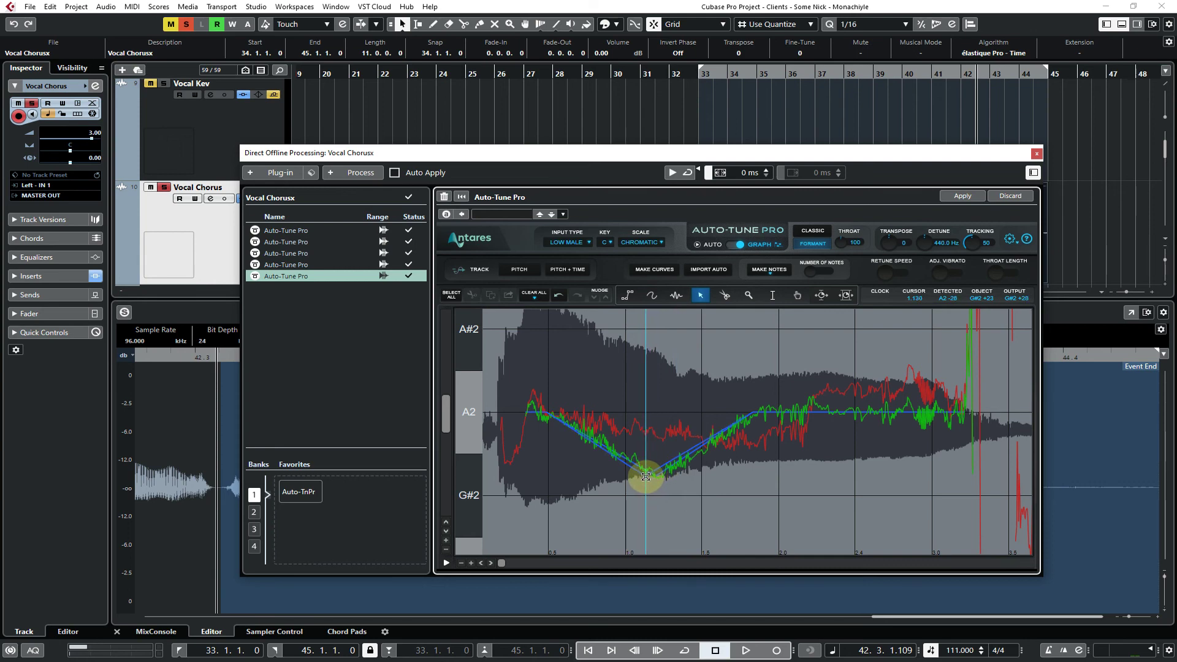
pyautogui.click(753, 433)
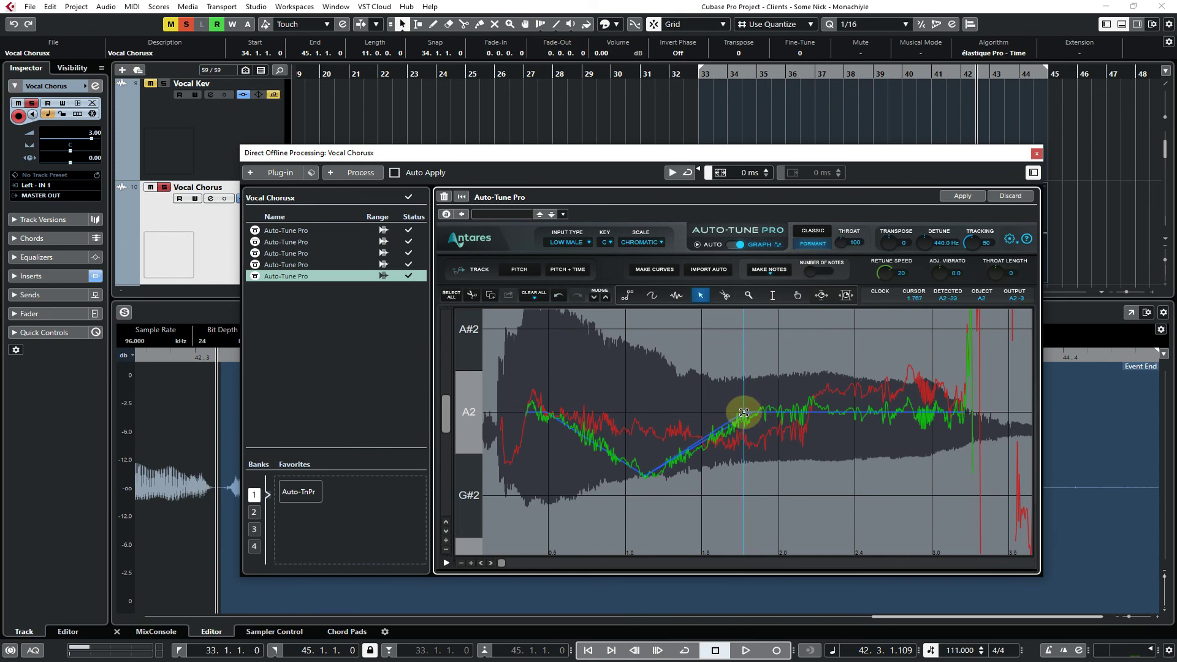
pyautogui.click(781, 428)
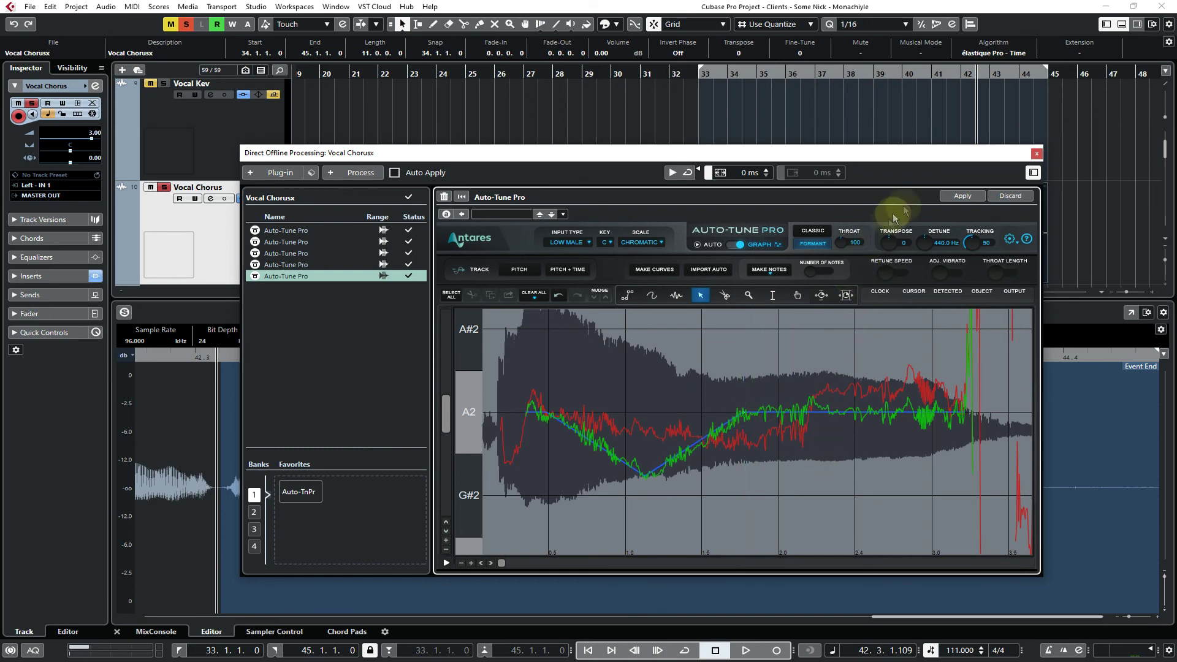
pyautogui.click(942, 197)
pyautogui.click(1037, 153)
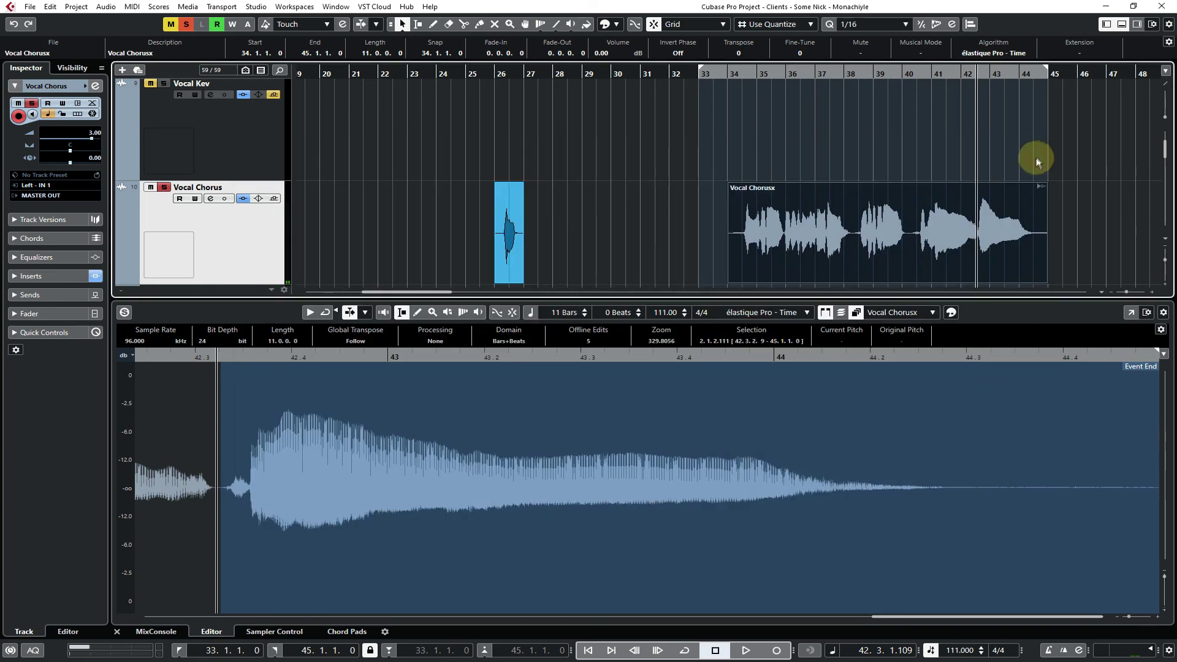
# Play the final note twice to check the earlier dip and return to A2
pyautogui.press('space')
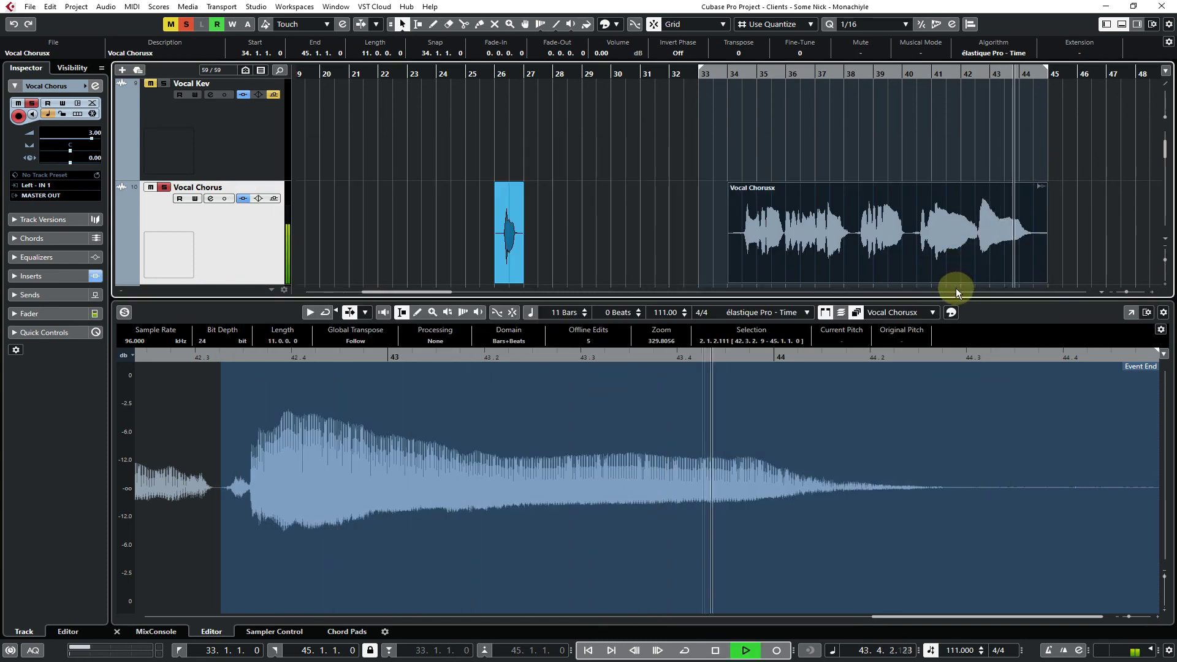
pyautogui.press('space')
pyautogui.press('space')
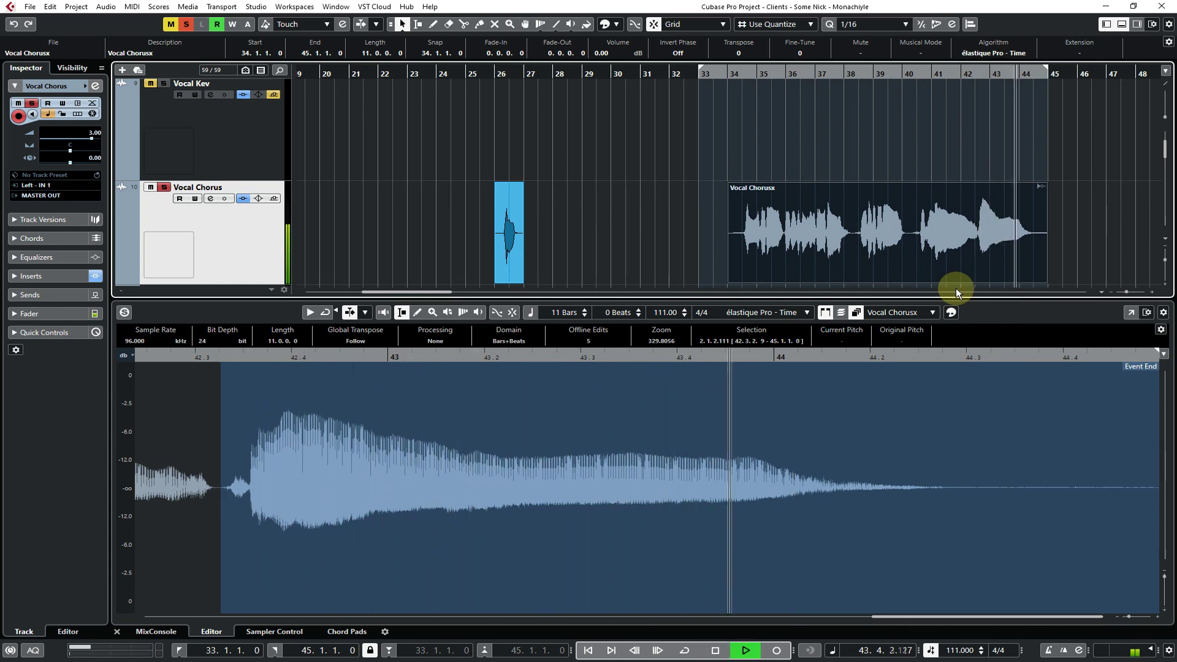
pyautogui.press('space')
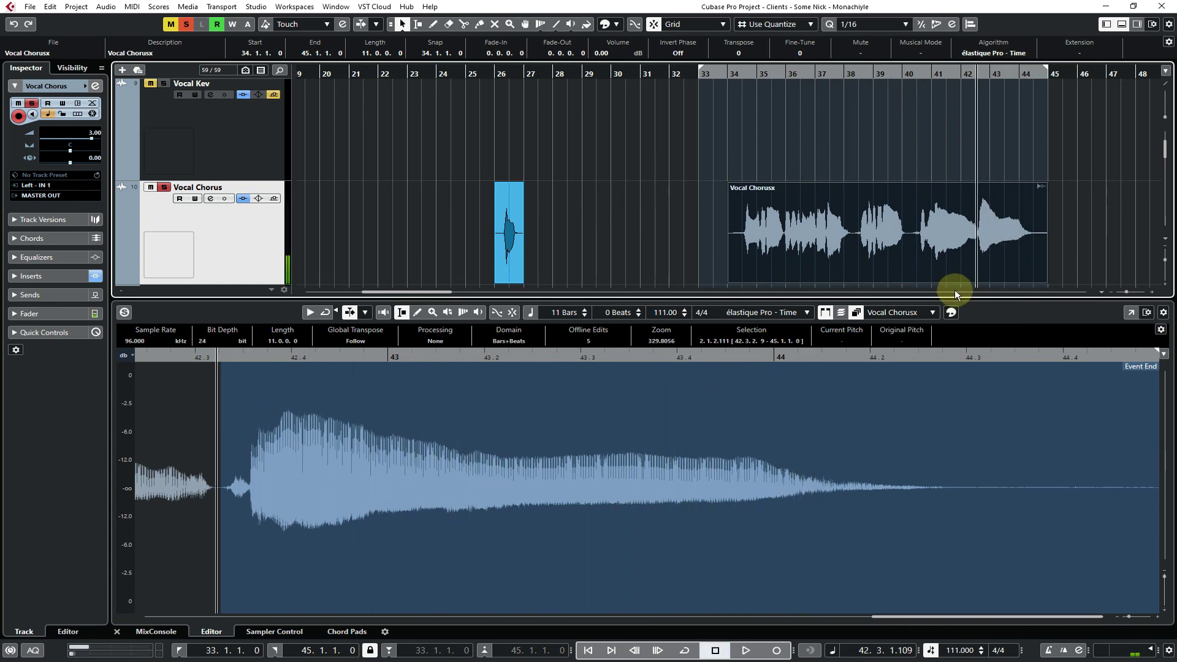
# Reopen the final note's Auto-Tune Pro correction, move the line's return to A2 to about 1.85 s, and apply it
pyautogui.press('F7')
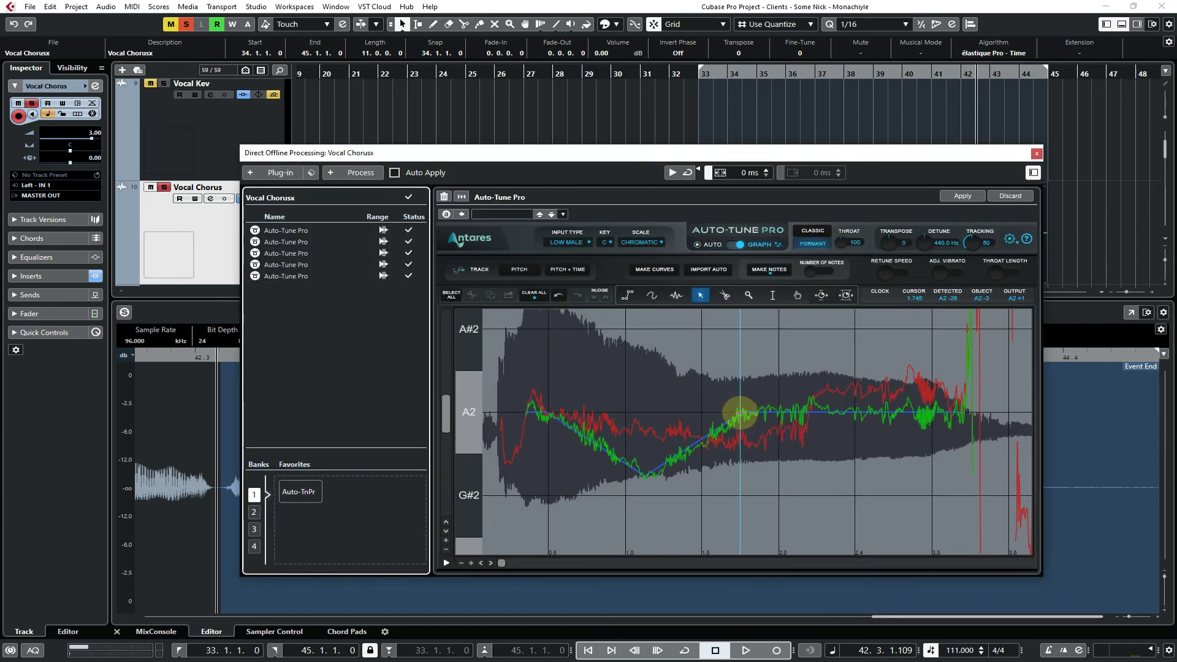
pyautogui.click(739, 413)
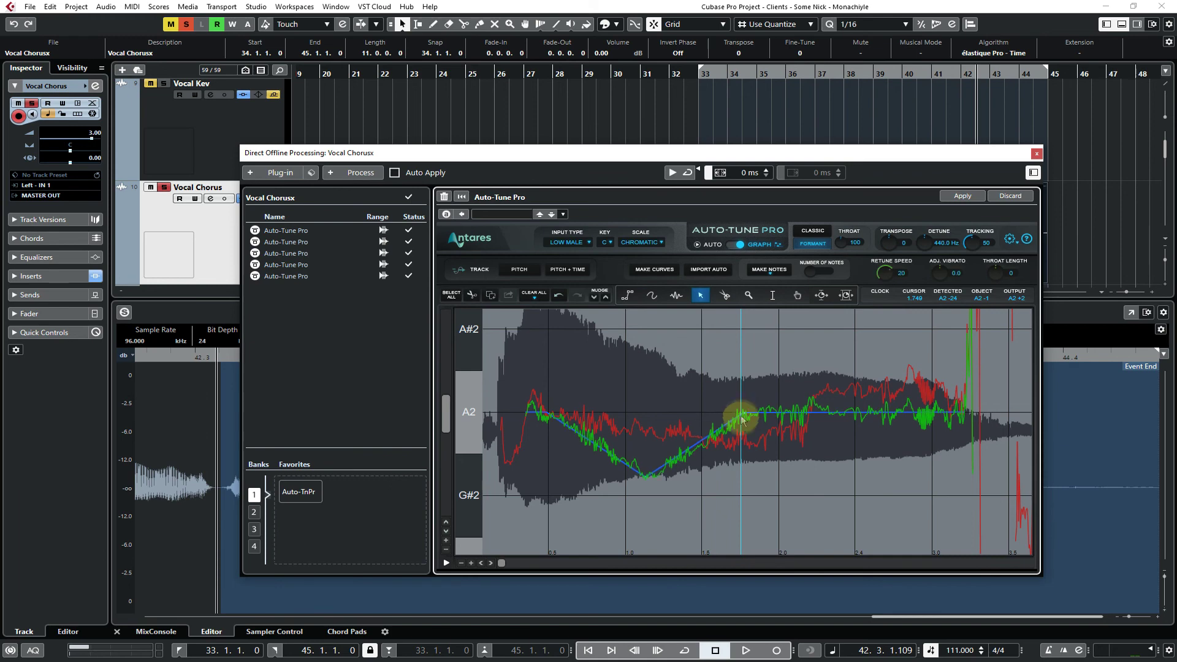
pyautogui.click(739, 447)
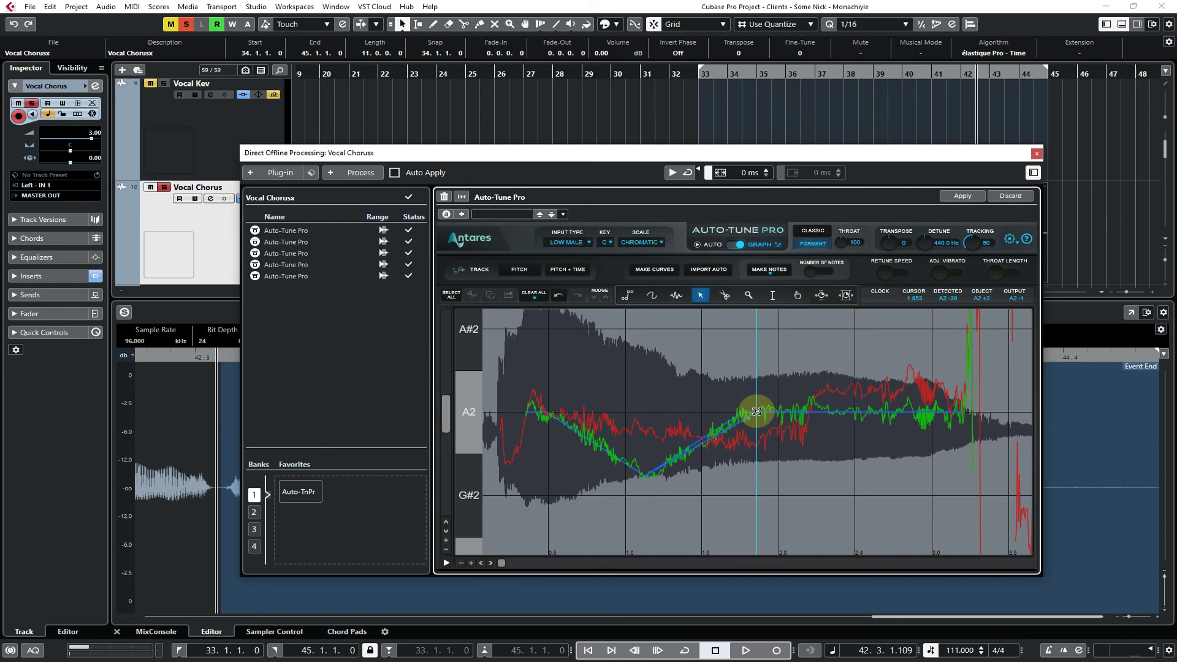
pyautogui.click(955, 194)
pyautogui.click(1036, 154)
# Play the final note through to its end to check the slower rise back to A2
pyautogui.press('space')
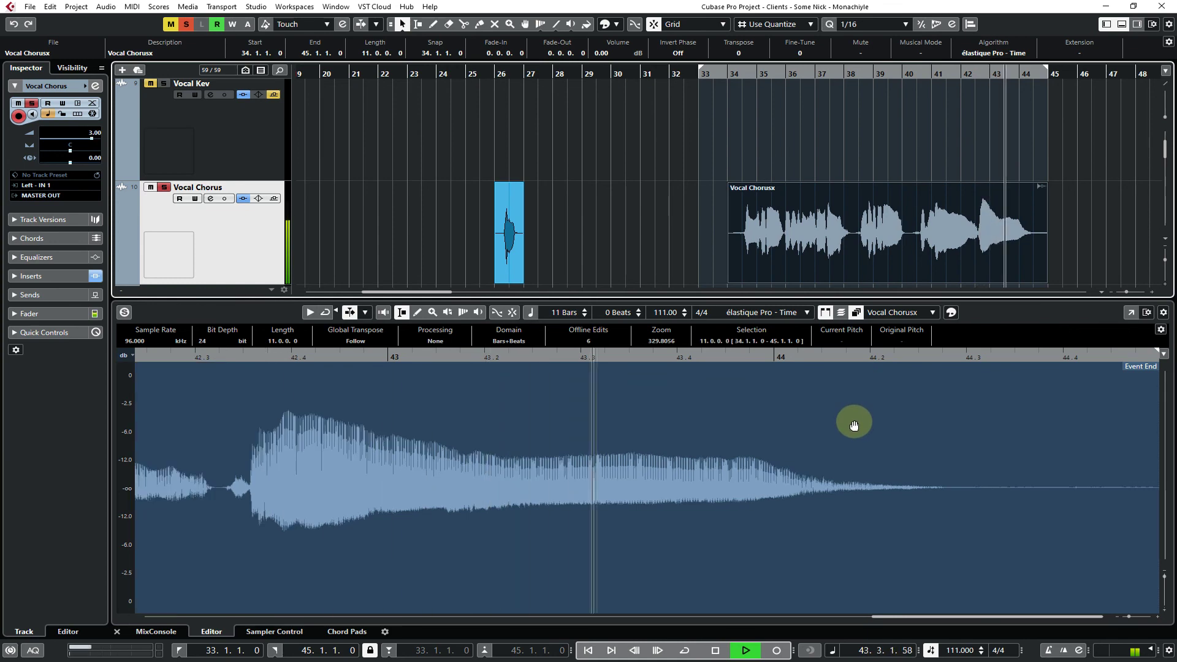
pyautogui.press('space')
pyautogui.press('space')
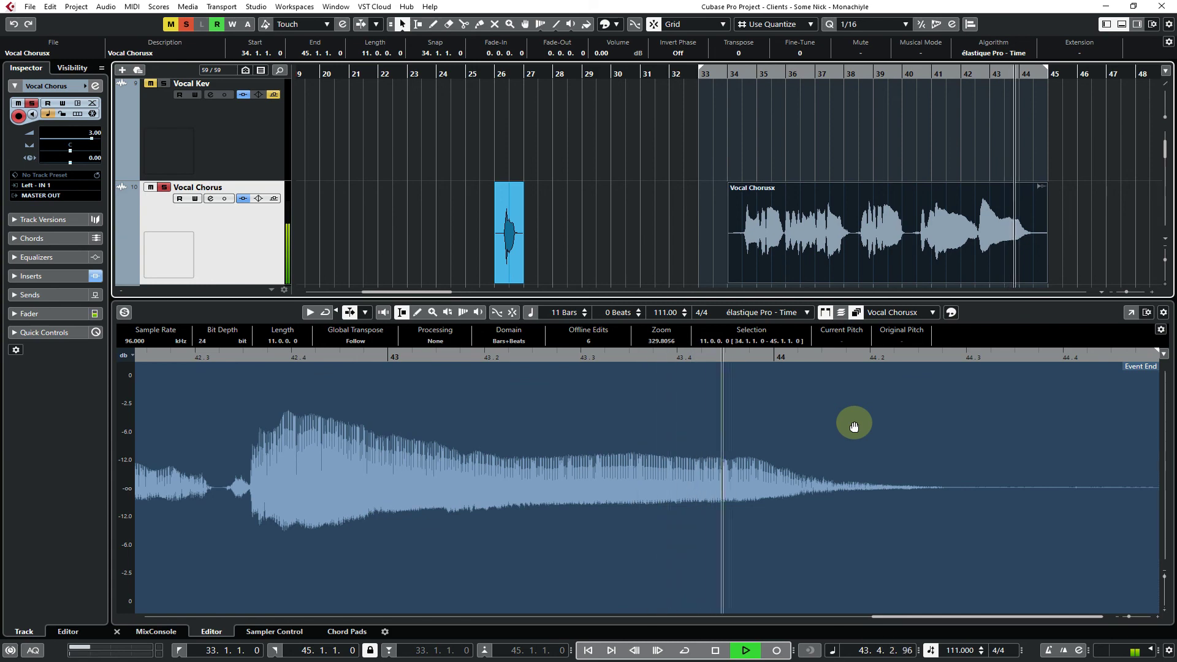
pyautogui.press('space')
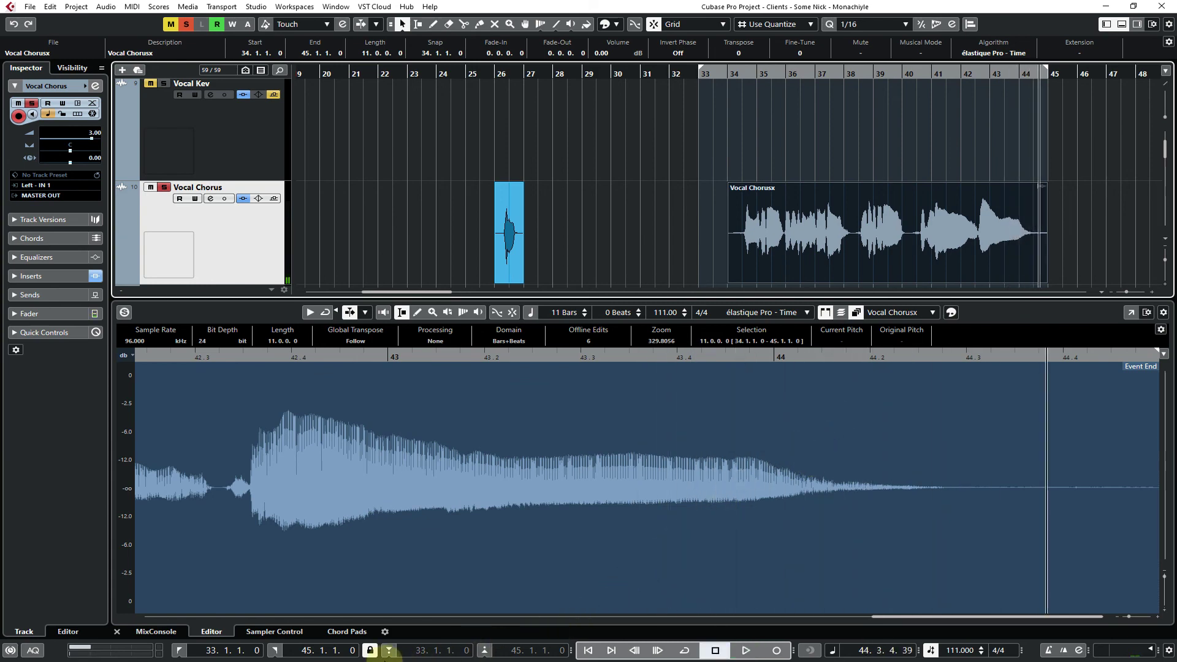
# Close the audio editor and zoom the arrangement in on the chorus vocal's final note around bars 42 to 45
pyautogui.click(116, 632)
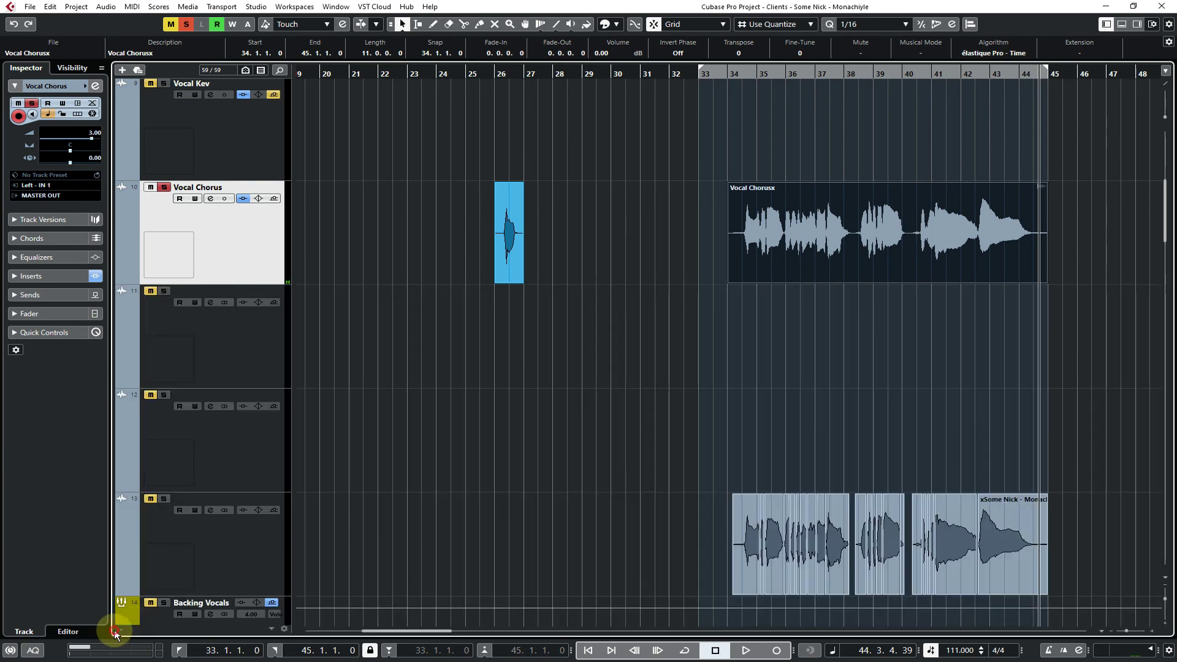
pyautogui.click(711, 363)
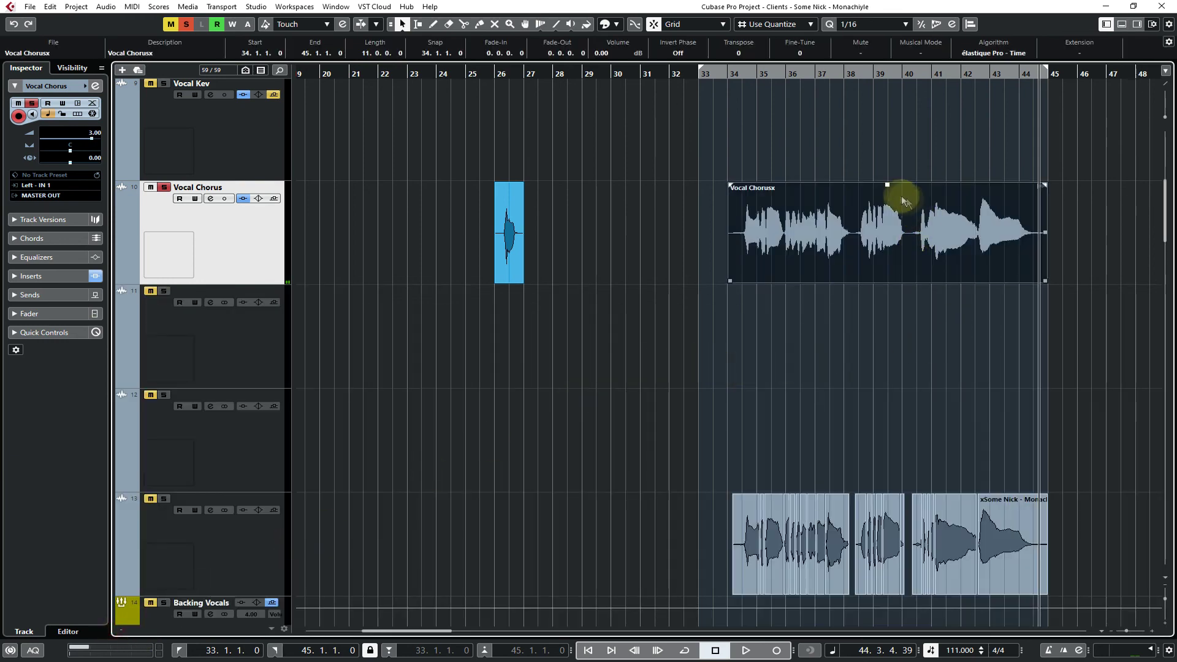
pyautogui.scroll(2, 820, 204)
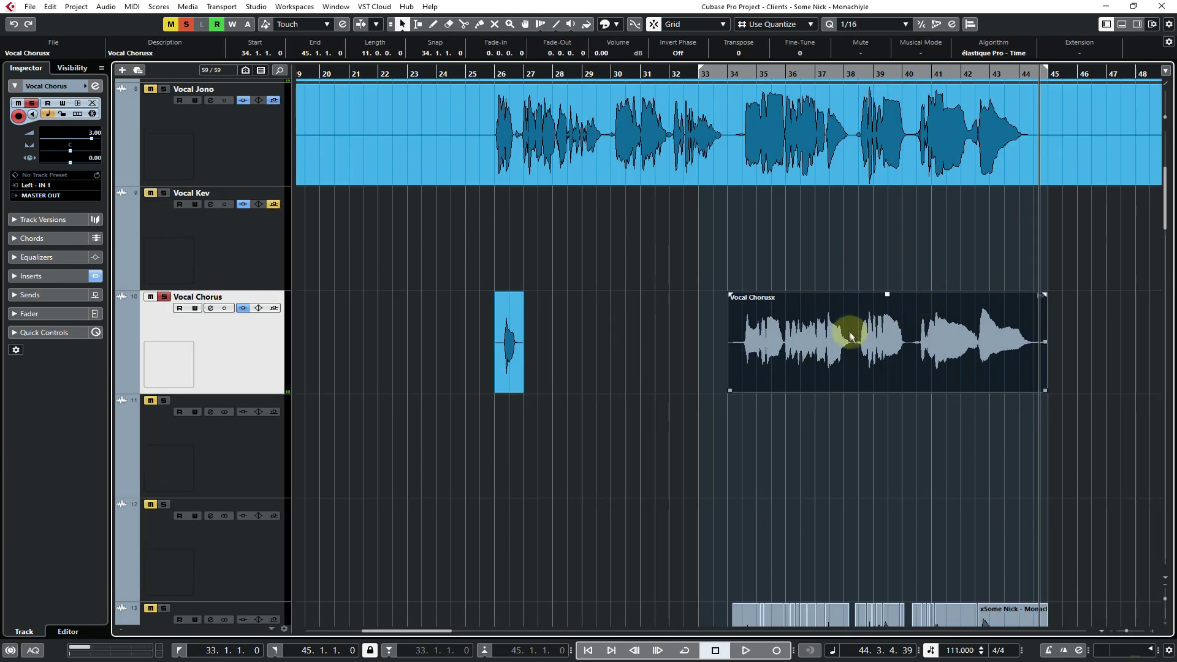
pyautogui.press('h')
pyautogui.press('h')
pyautogui.press('h')
pyautogui.press('h')
pyautogui.press('h')
pyautogui.press('h')
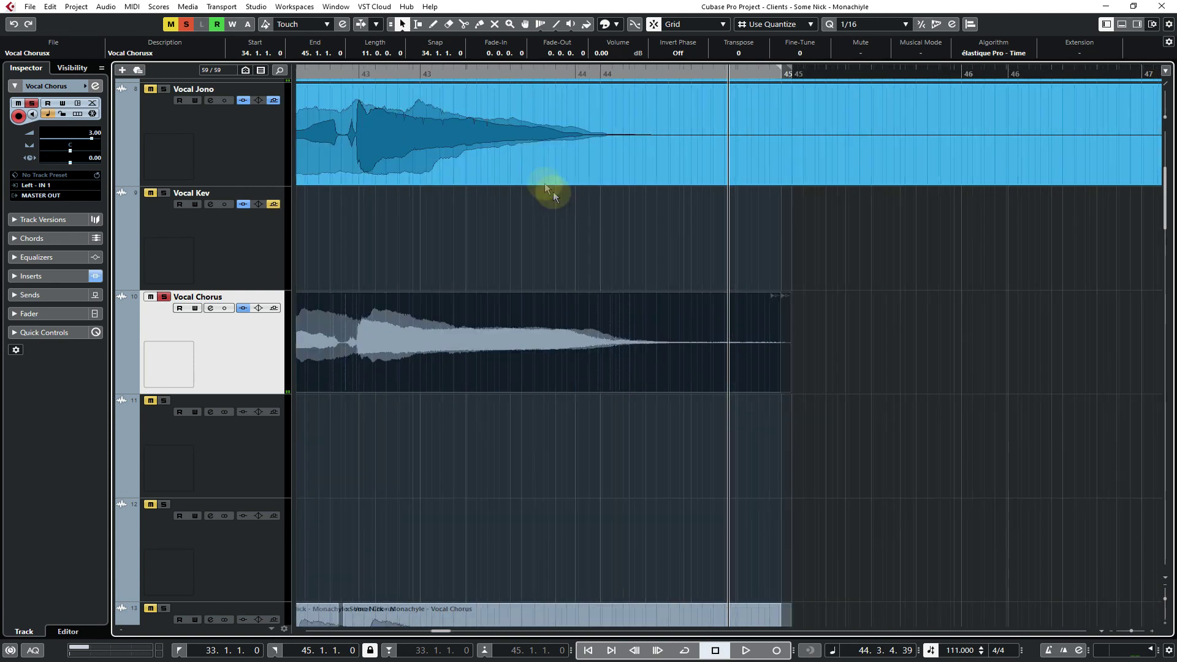
# Deselect the chorus vocal event, show the vocal tracks above it, and set the quantize grid to 1/128
pyautogui.moveTo(375, 247); pyautogui.dragTo(498, 255)
pyautogui.scroll(1, 497, 254)
pyautogui.click(163, 95)
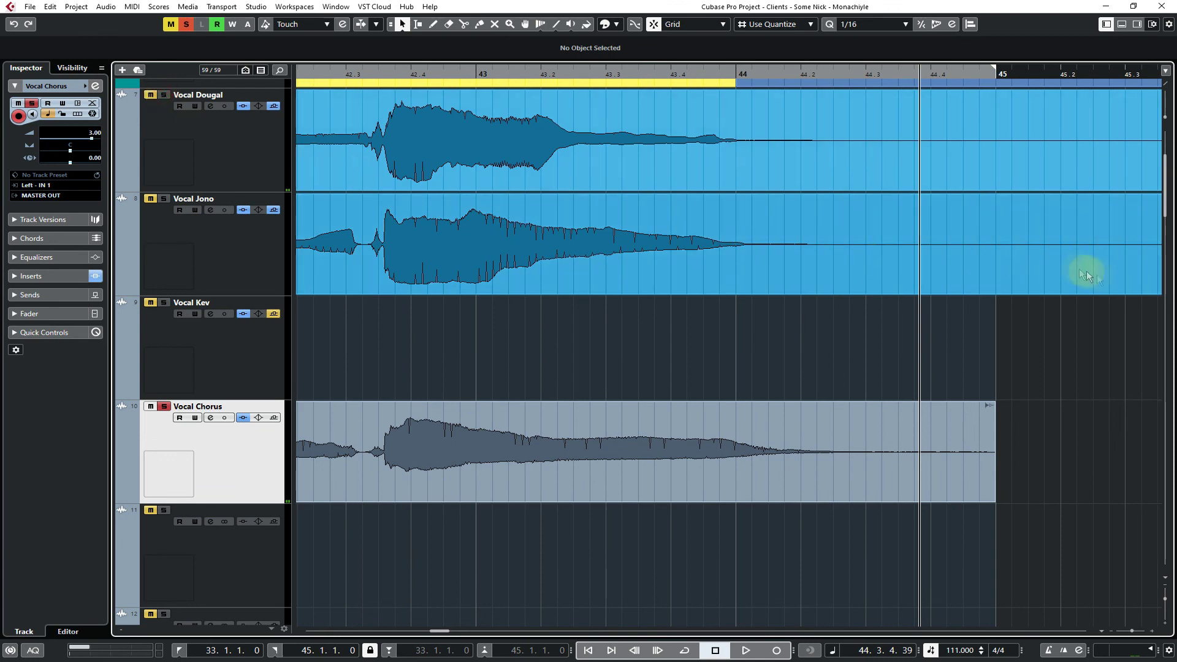
pyautogui.moveTo(1164, 198); pyautogui.dragTo(1163, 196)
pyautogui.click(867, 24)
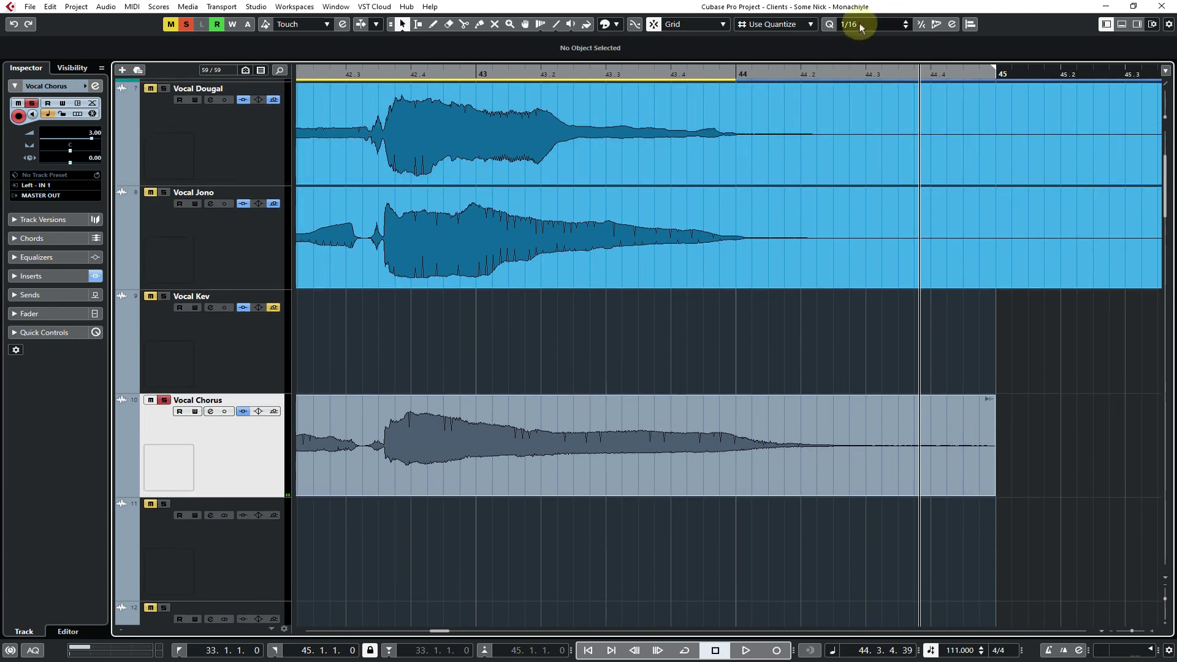
pyautogui.click(873, 139)
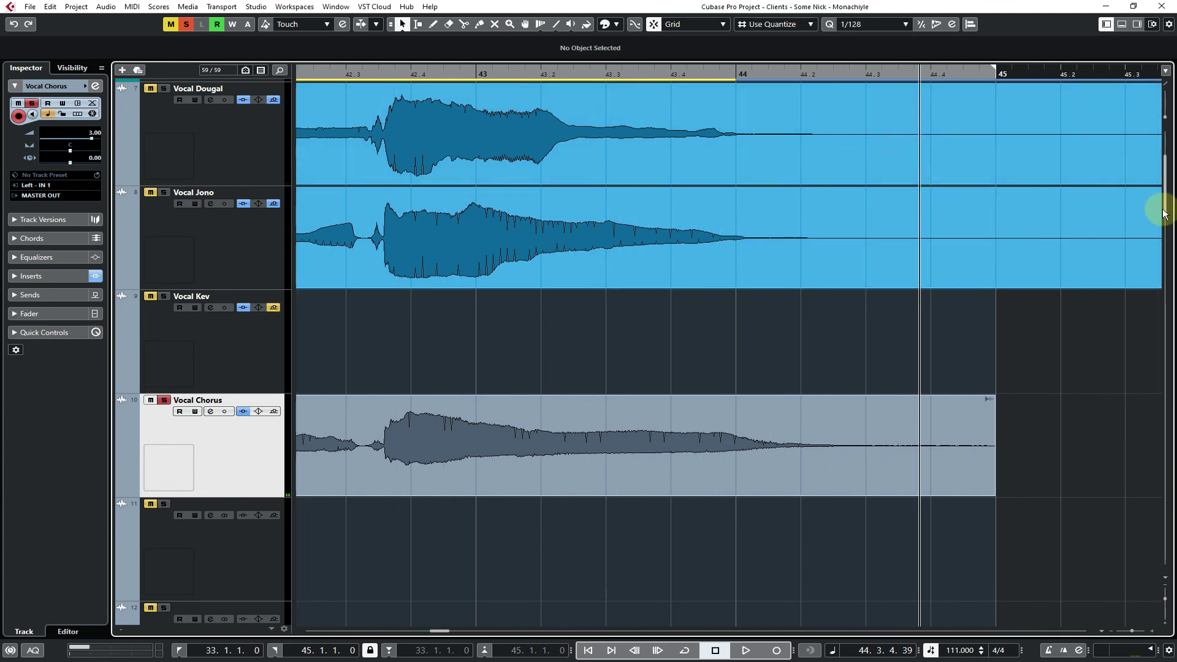
# Split the Vocal Chorus event just before bar 44, at 43.4.4.105, and deselect the resulting tail
pyautogui.moveTo(1164, 212); pyautogui.dragTo(1165, 214)
pyautogui.click(758, 437)
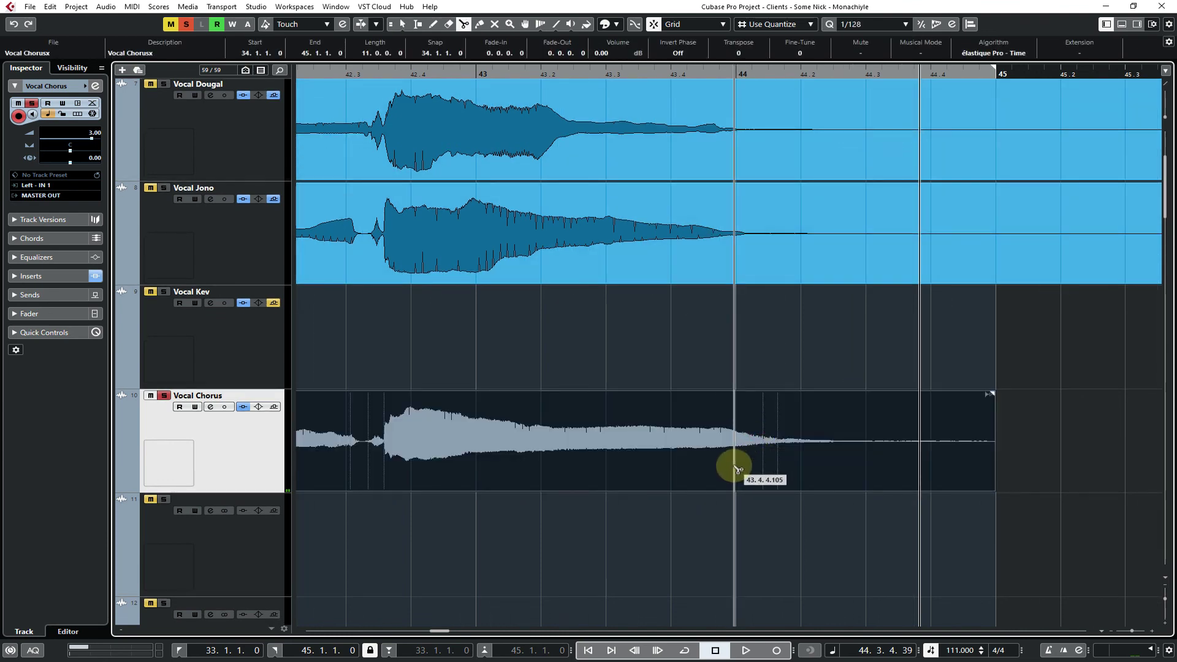
pyautogui.click(735, 474)
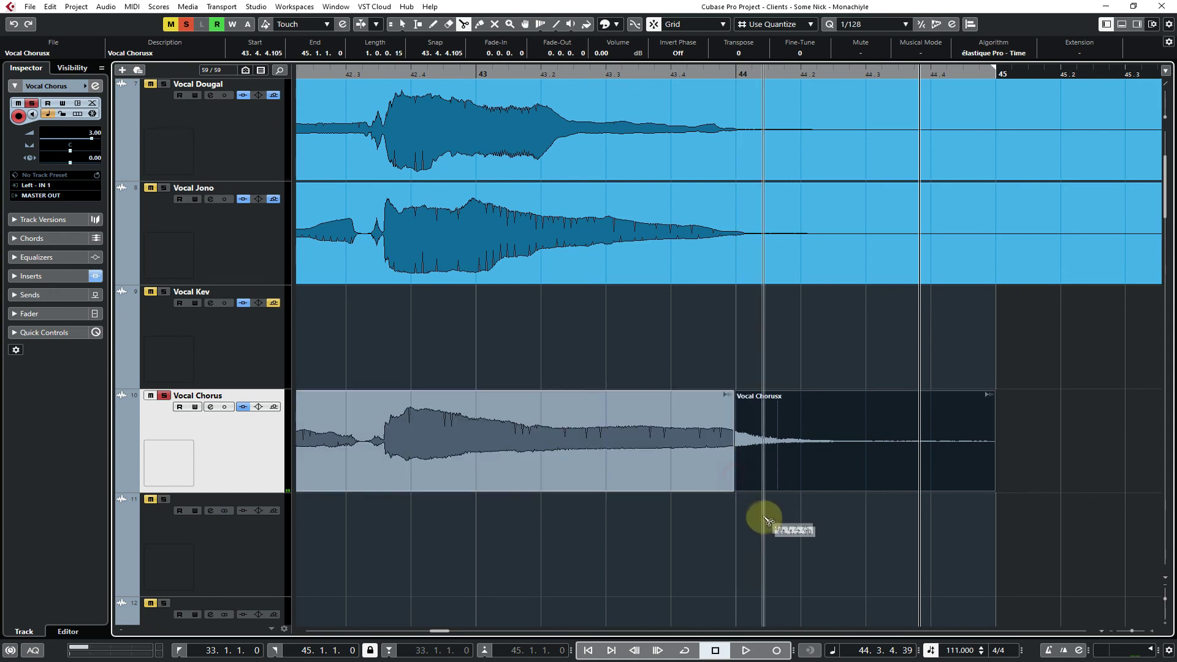
pyautogui.press('1')
pyautogui.click(765, 518)
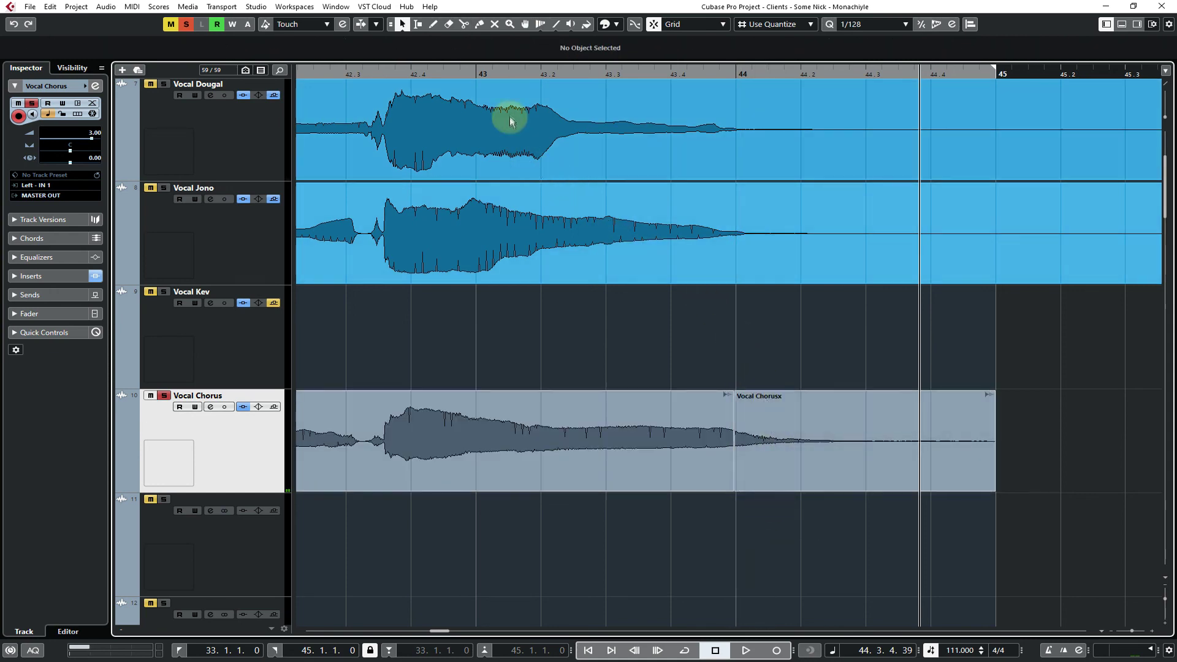
# Move the split-off Vocal Chorus tail earlier to 43.2.2.15 and play the ending together with vocal track 7
pyautogui.moveTo(558, 72); pyautogui.dragTo(562, 83)
pyautogui.moveTo(998, 486); pyautogui.dragTo(659, 491)
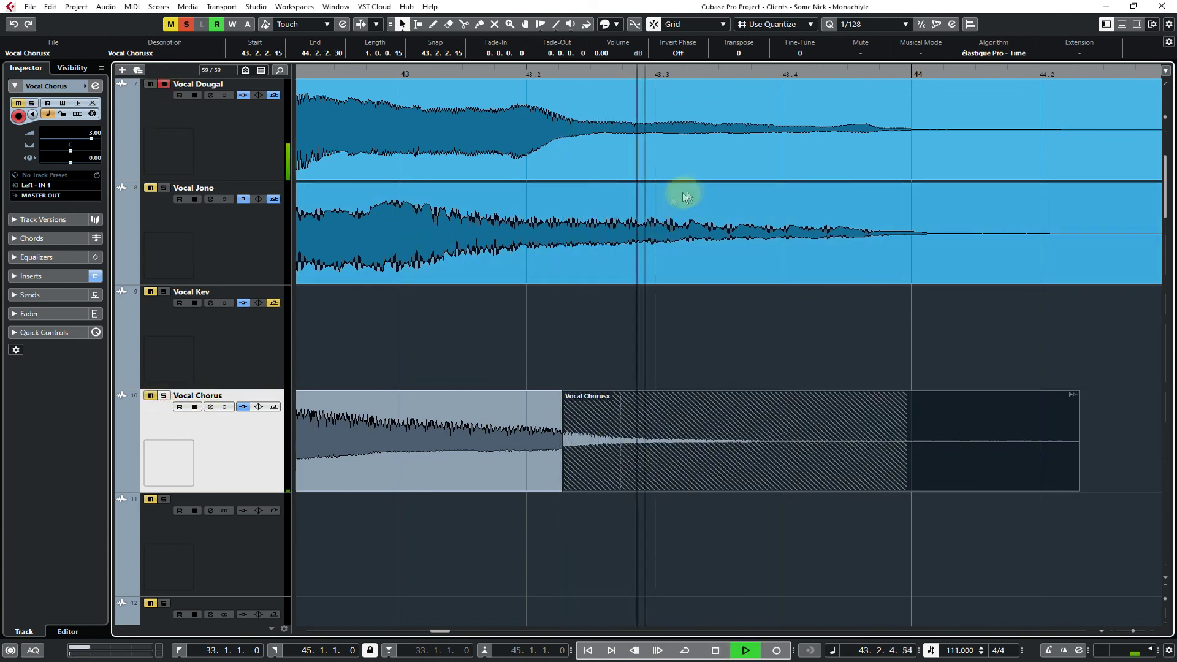
pyautogui.press('space')
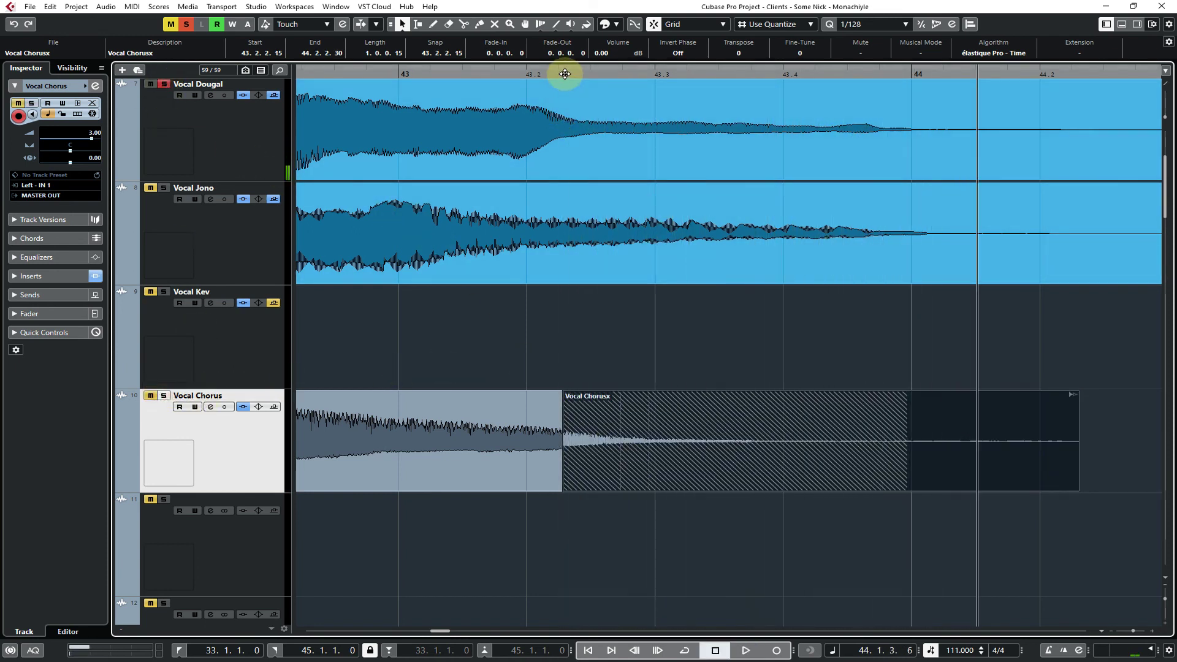
# Play the shortened ending again from 43.2.2 without track 7 soloed, then undo the tail's move
pyautogui.click(559, 71)
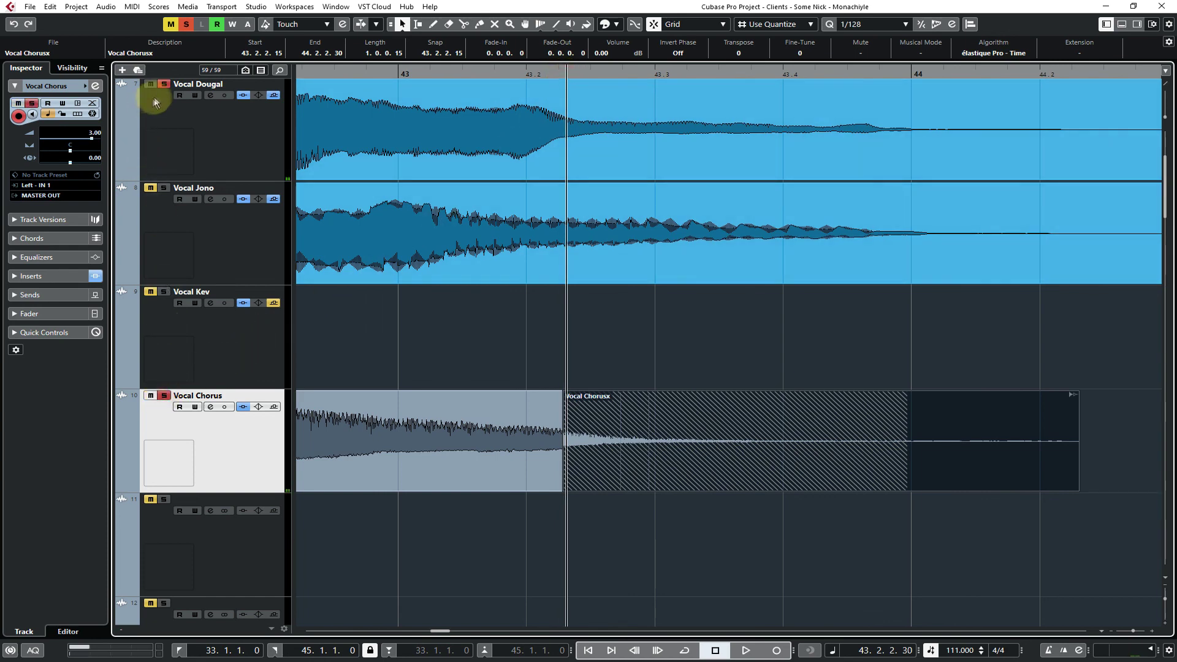
pyautogui.click(163, 83)
pyautogui.click(651, 542)
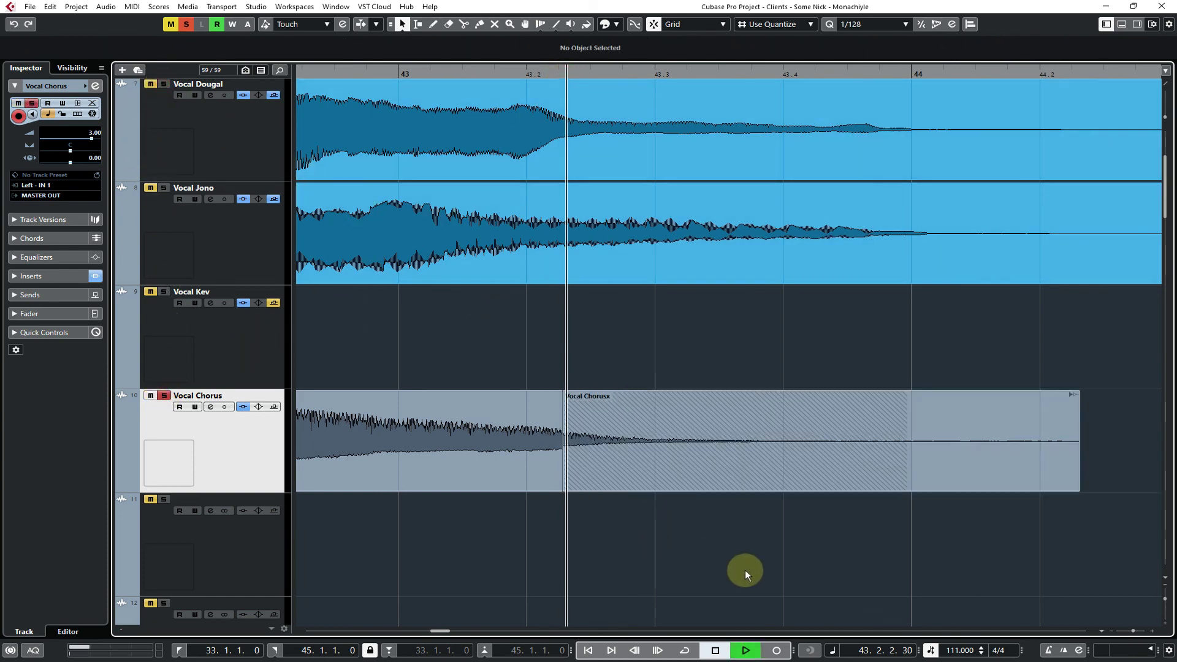
pyautogui.press('space')
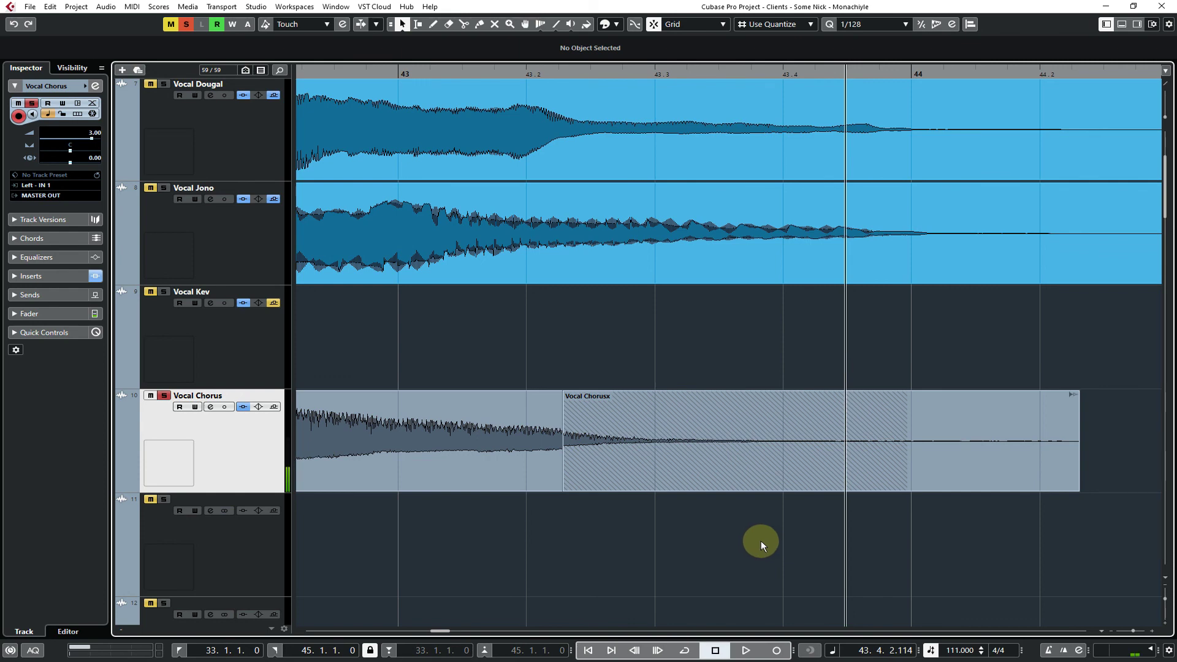
pyautogui.moveTo(752, 470)
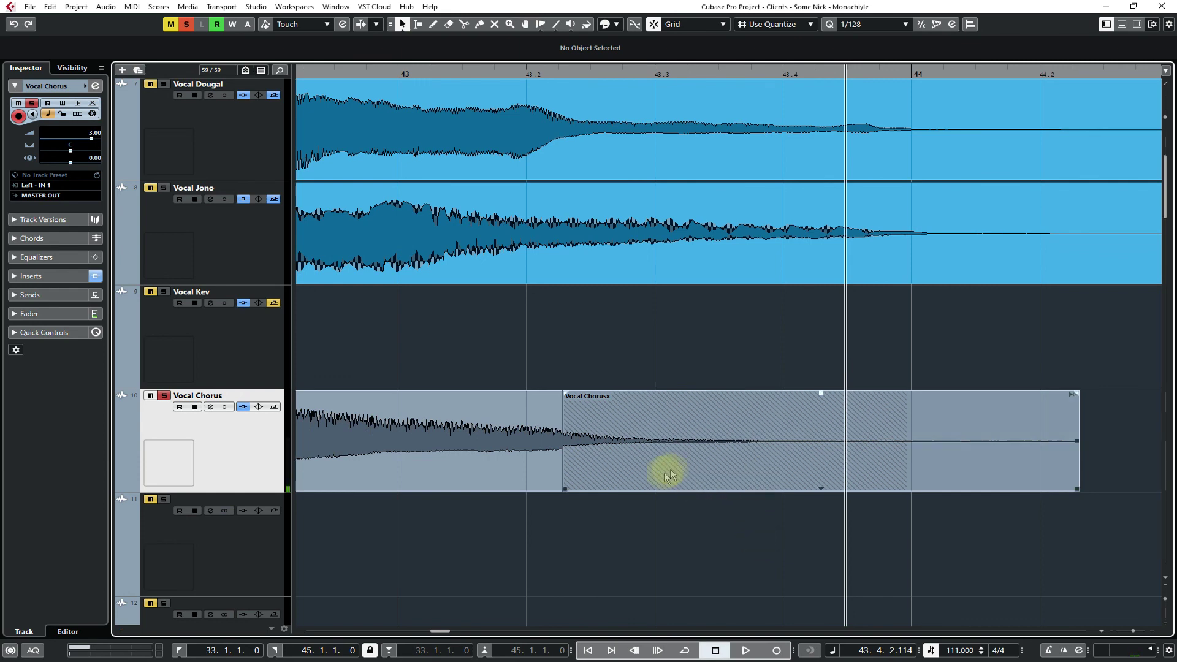
pyautogui.hotkey('ctrl', 'z')
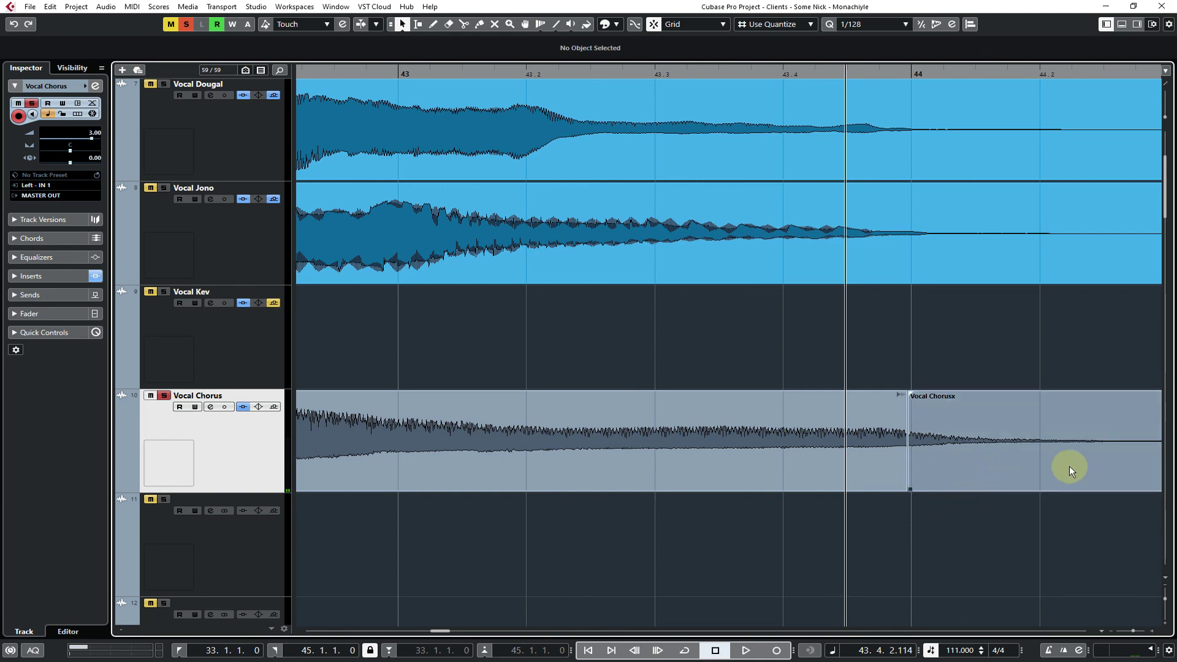
# Play the chorus vocal's restored ending, replaying the tail from bar 44
pyautogui.press('space')
pyautogui.press('space')
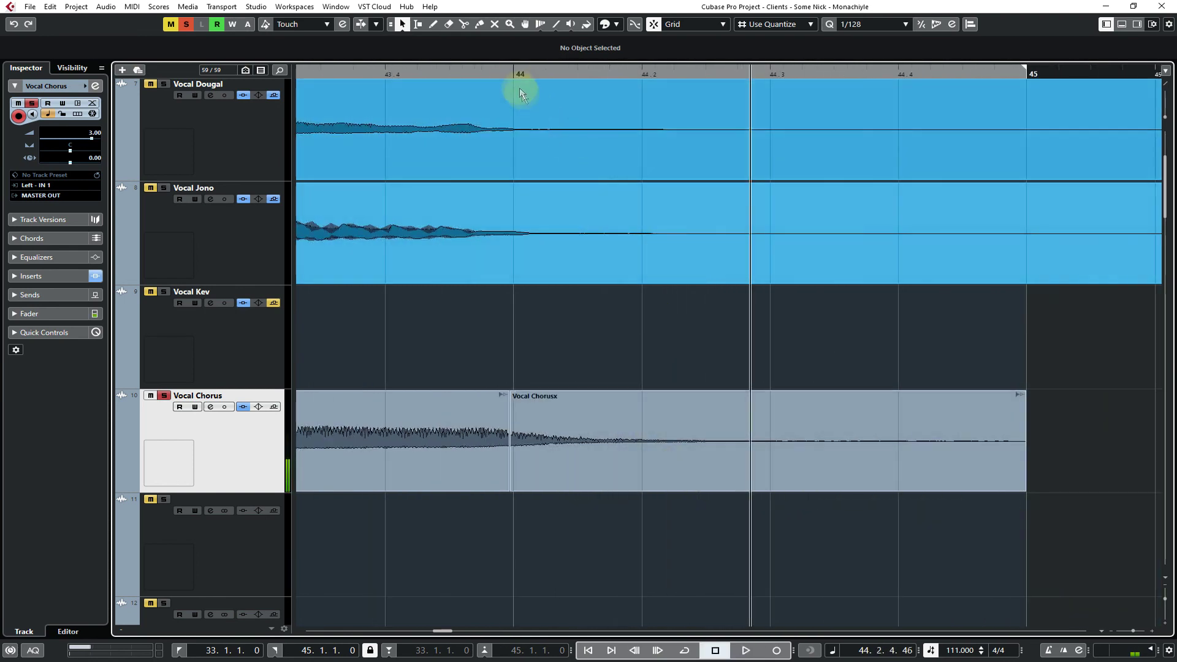
pyautogui.click(512, 73)
pyautogui.press('space')
pyautogui.press('space')
# Split the Vocal Chorus tail at beat 44.2 and delete the part after the cut
pyautogui.click(642, 482)
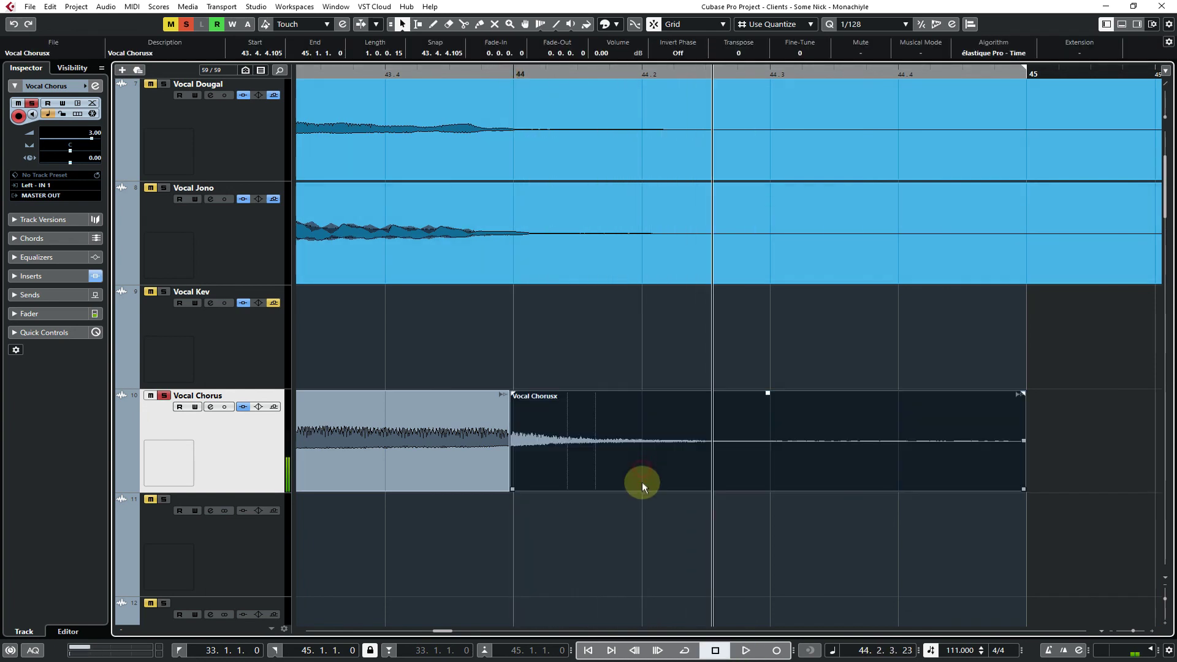
pyautogui.press('3')
pyautogui.click(641, 472)
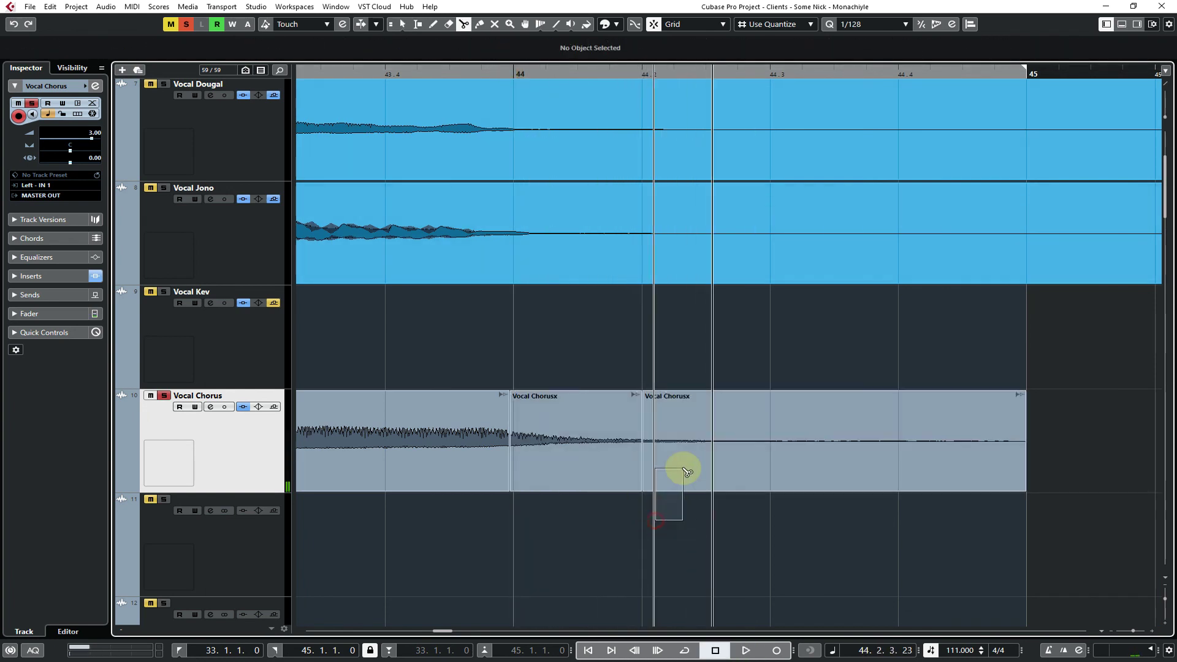
pyautogui.moveTo(655, 521); pyautogui.dragTo(683, 469)
pyautogui.press('Delete')
# Play the ending from about 43.4, cut off the tail's last sliver just before 44.2, and resume playback briefly
pyautogui.click(393, 77)
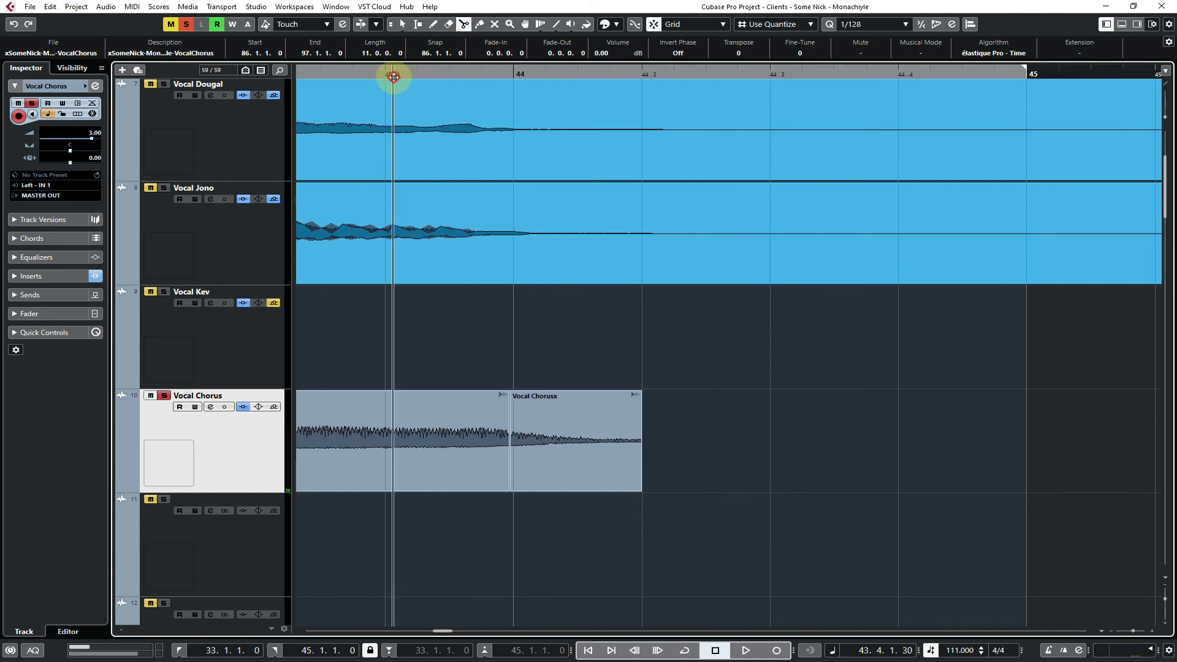
pyautogui.press('space')
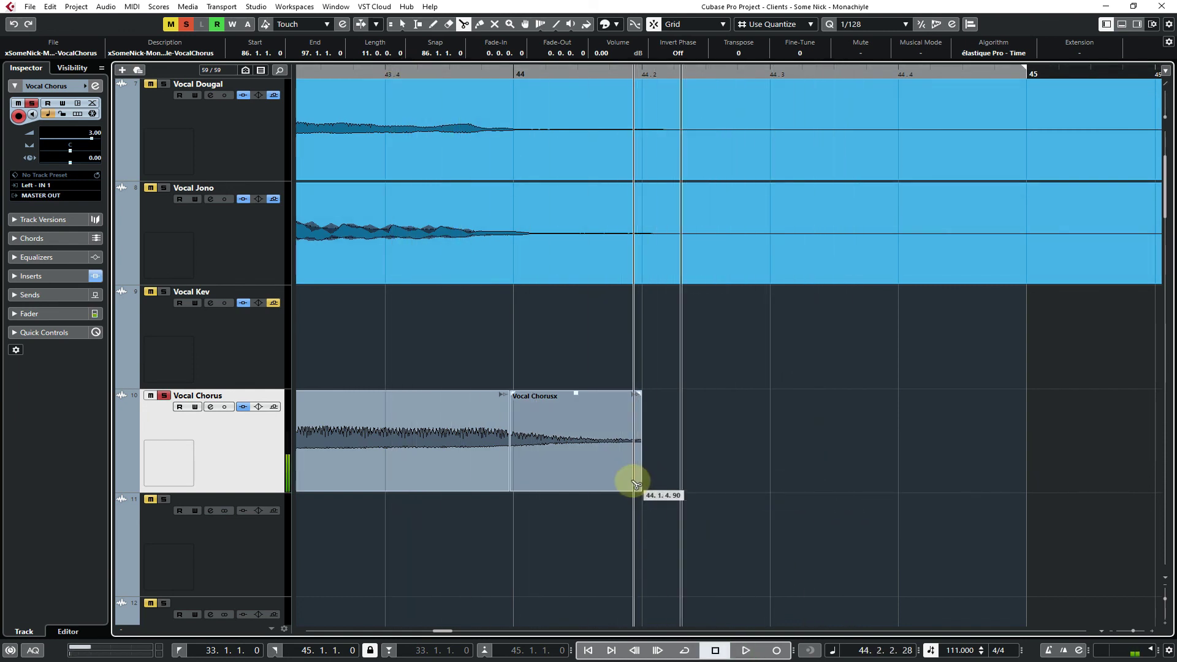
pyautogui.click(628, 482)
pyautogui.moveTo(634, 517); pyautogui.dragTo(653, 462)
pyautogui.press('Delete')
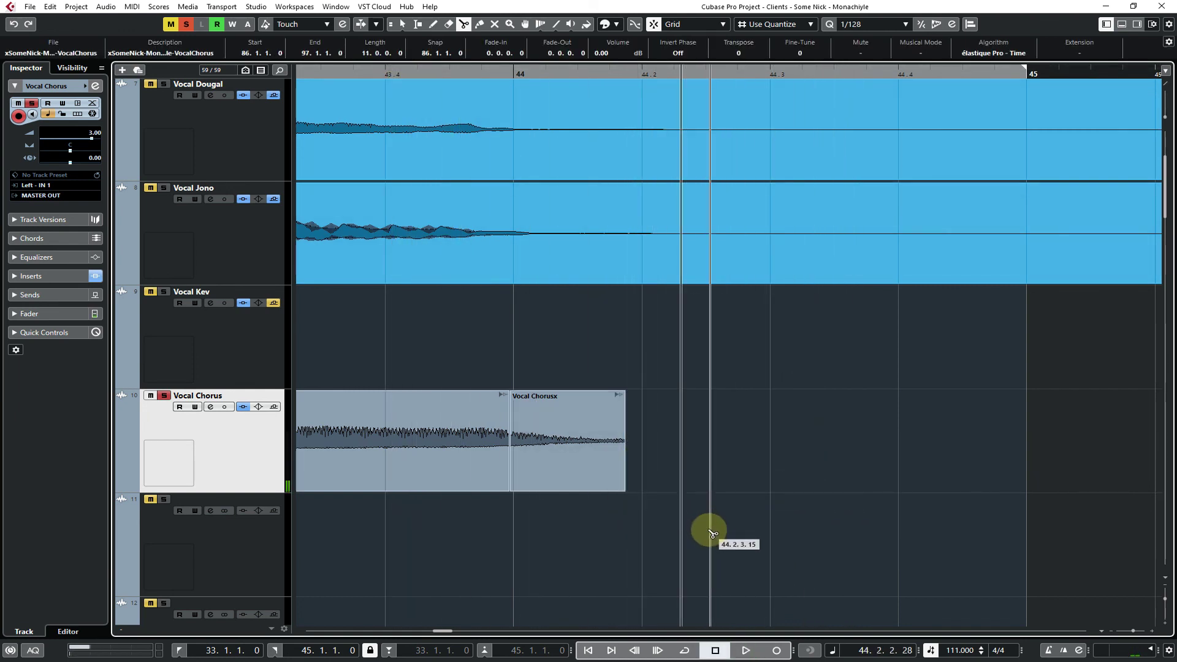
pyautogui.press('space')
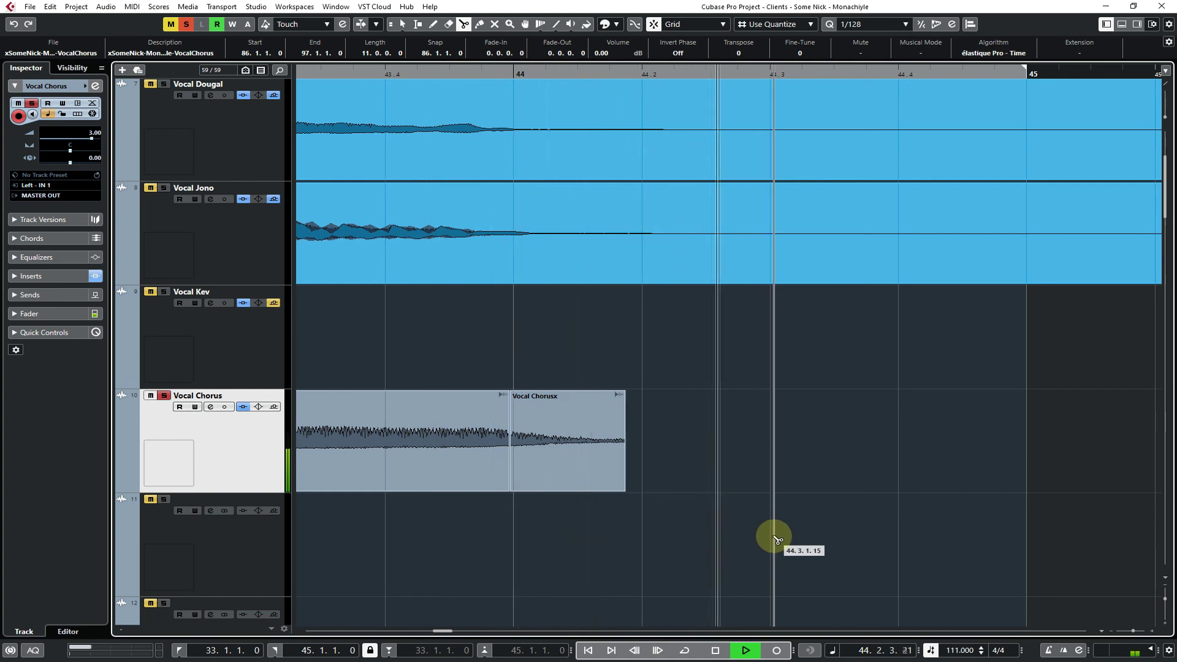
pyautogui.press('space')
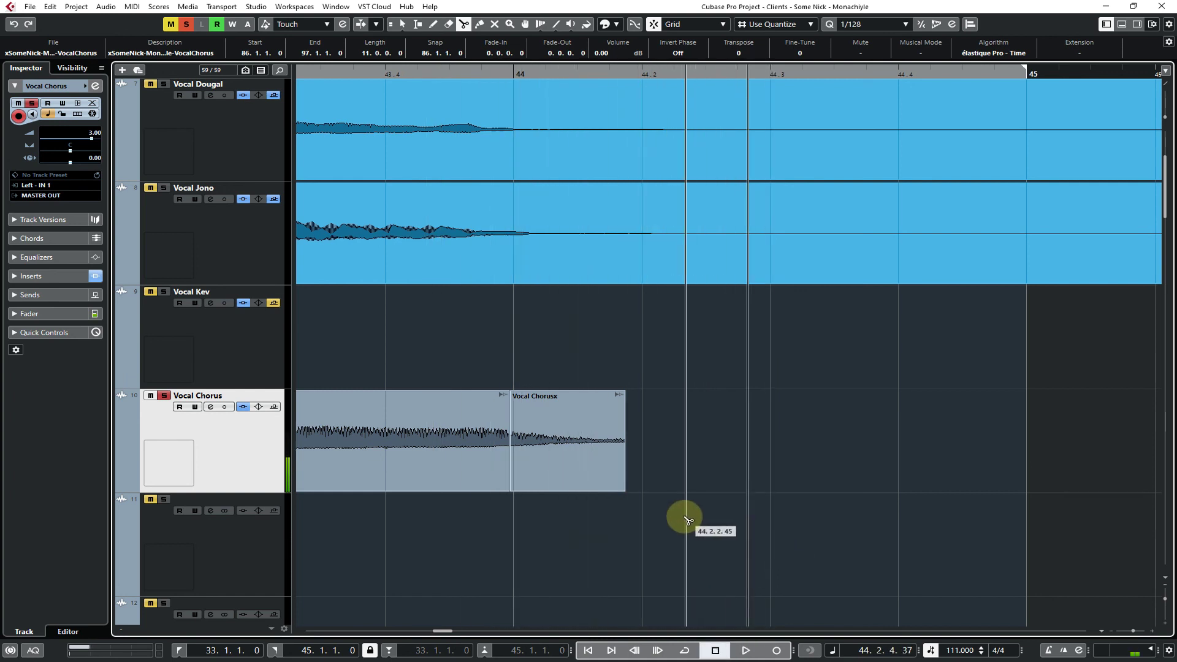
# Move the tail piece down to track 11, extend the main Vocal Chorus event to 44.2, and delete the moved piece
pyautogui.rightClick(653, 520)
pyautogui.click(653, 519)
pyautogui.moveTo(569, 457); pyautogui.dragTo(569, 516)
pyautogui.moveTo(506, 490); pyautogui.dragTo(641, 490)
pyautogui.click(568, 545)
pyautogui.press('Delete')
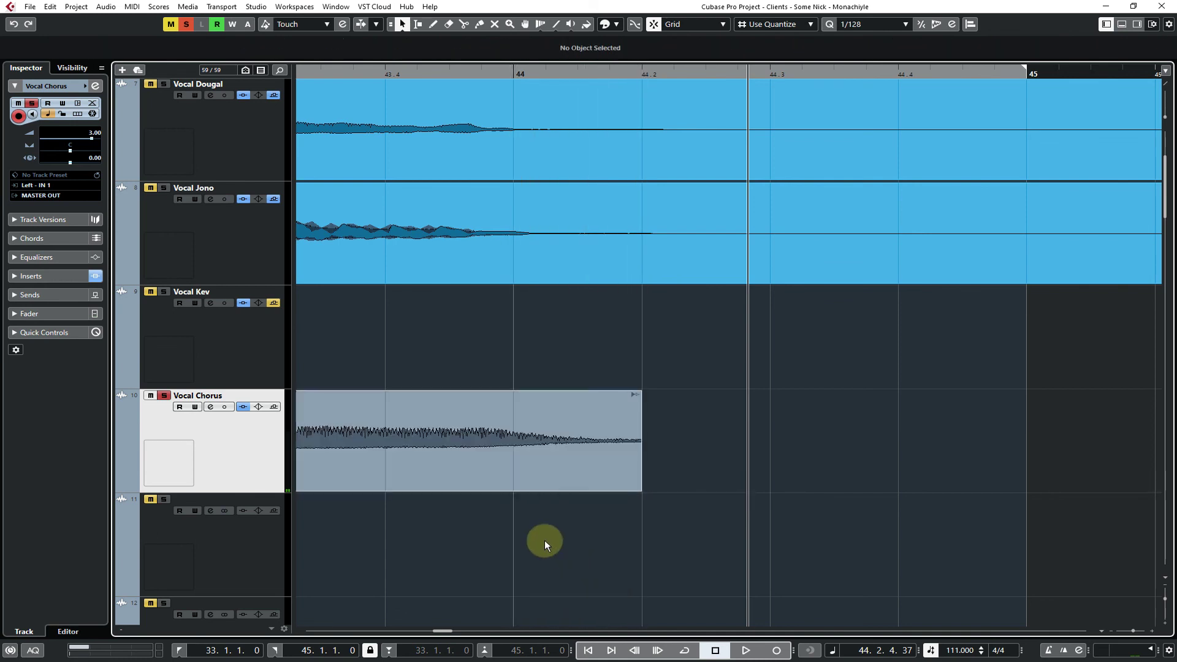
# Give the end of the Vocal Chorus event a fade-out of 1.0.0.0
pyautogui.press('g')
pyautogui.press('g')
pyautogui.press('g')
pyautogui.press('g')
pyautogui.press('g')
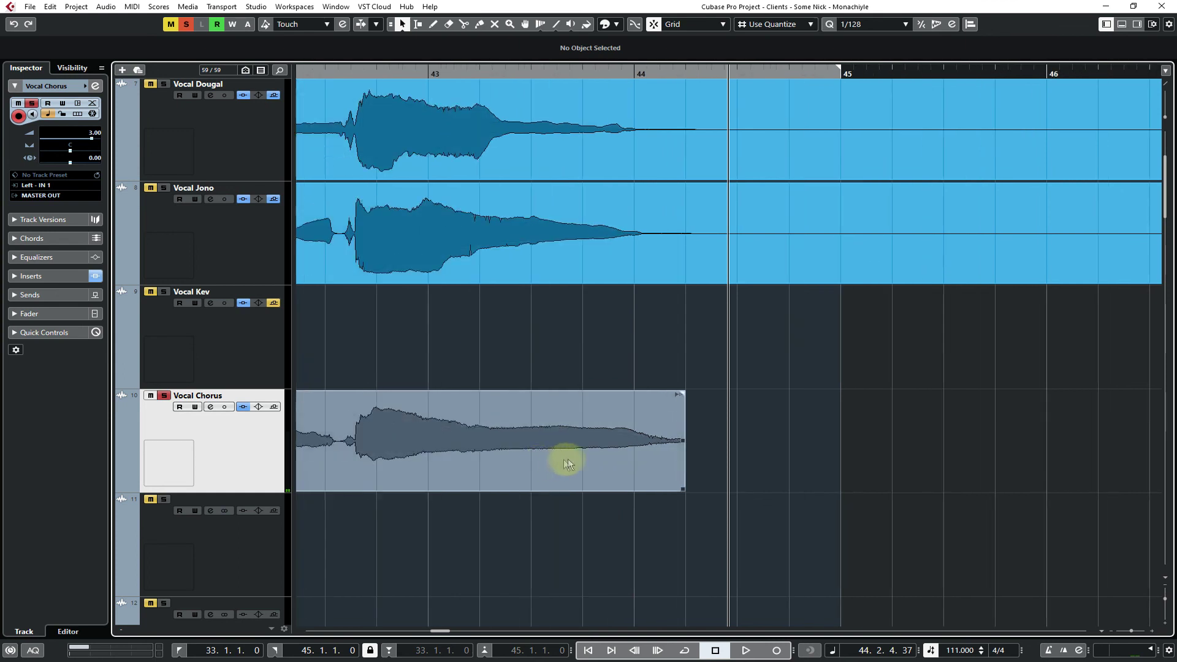
pyautogui.click(581, 448)
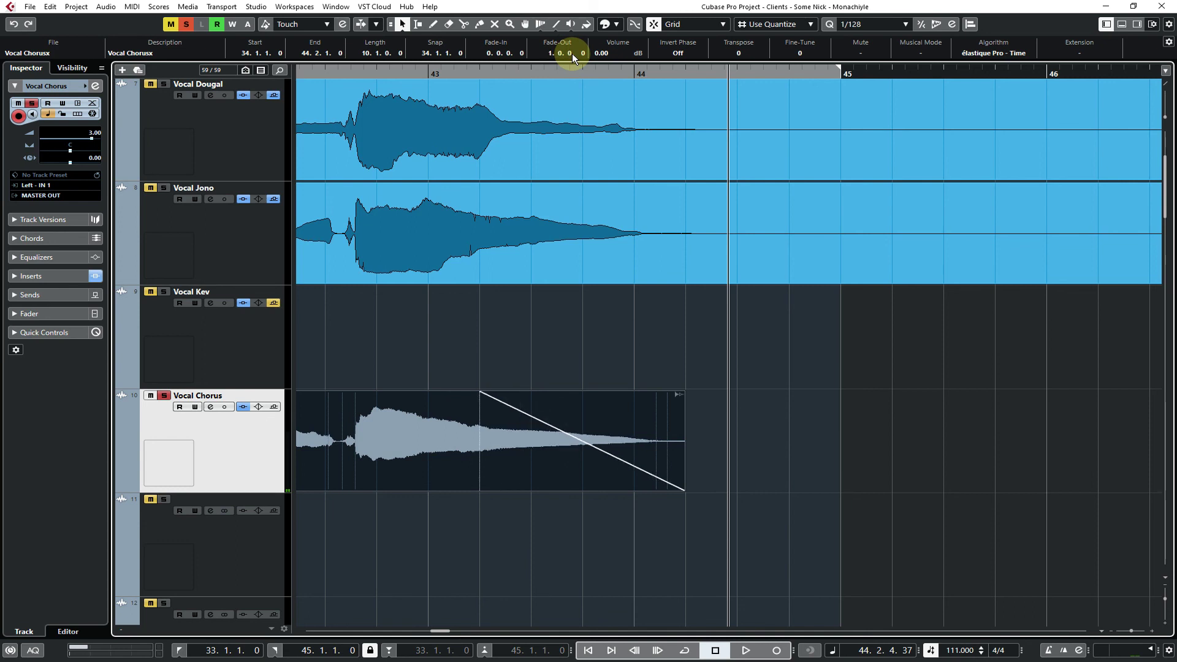
# Play the faded chorus ending on its own, then together with vocal track 7 soloed as well
pyautogui.click(344, 72)
pyautogui.press('space')
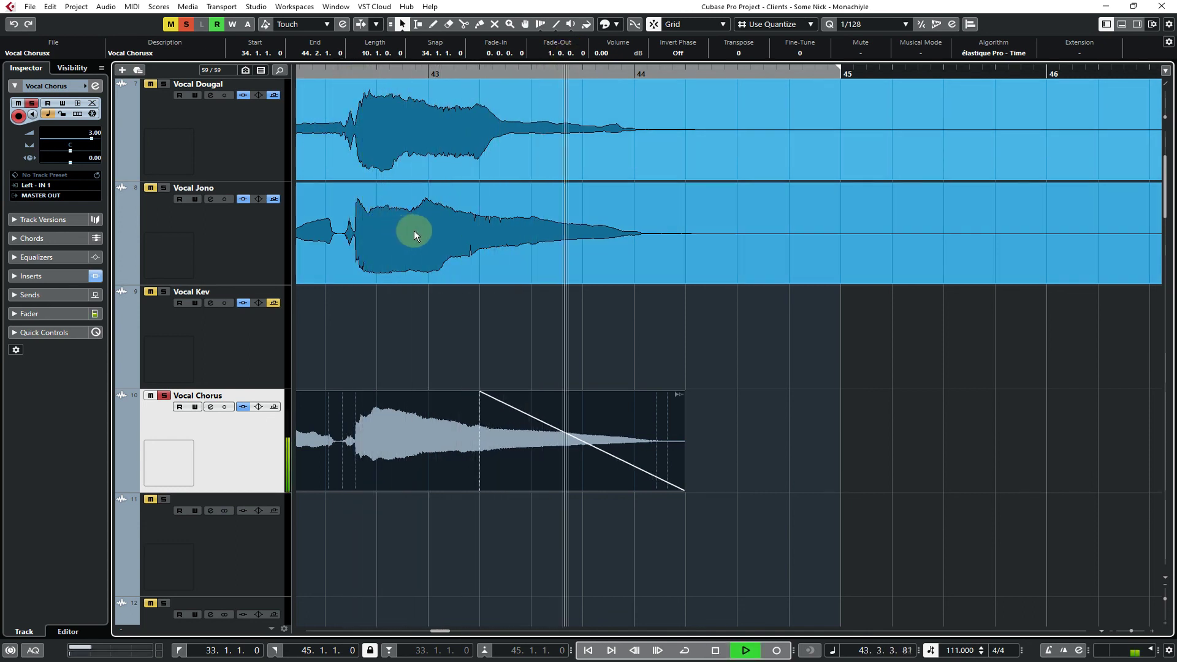
pyautogui.press('space')
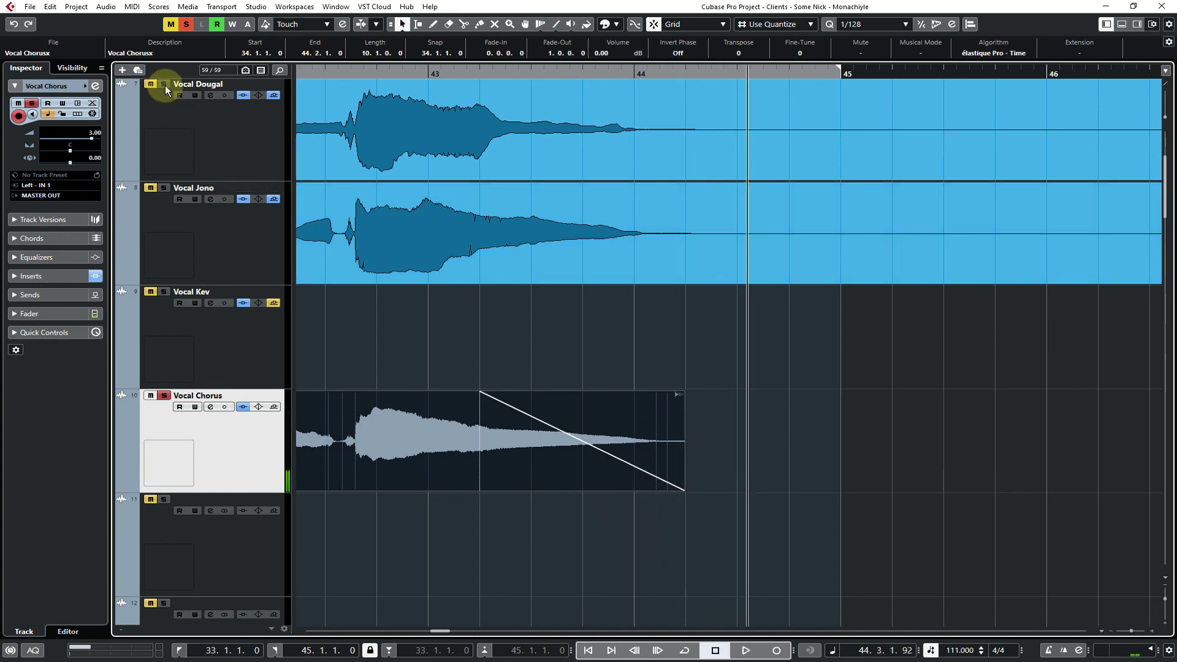
pyautogui.press('space')
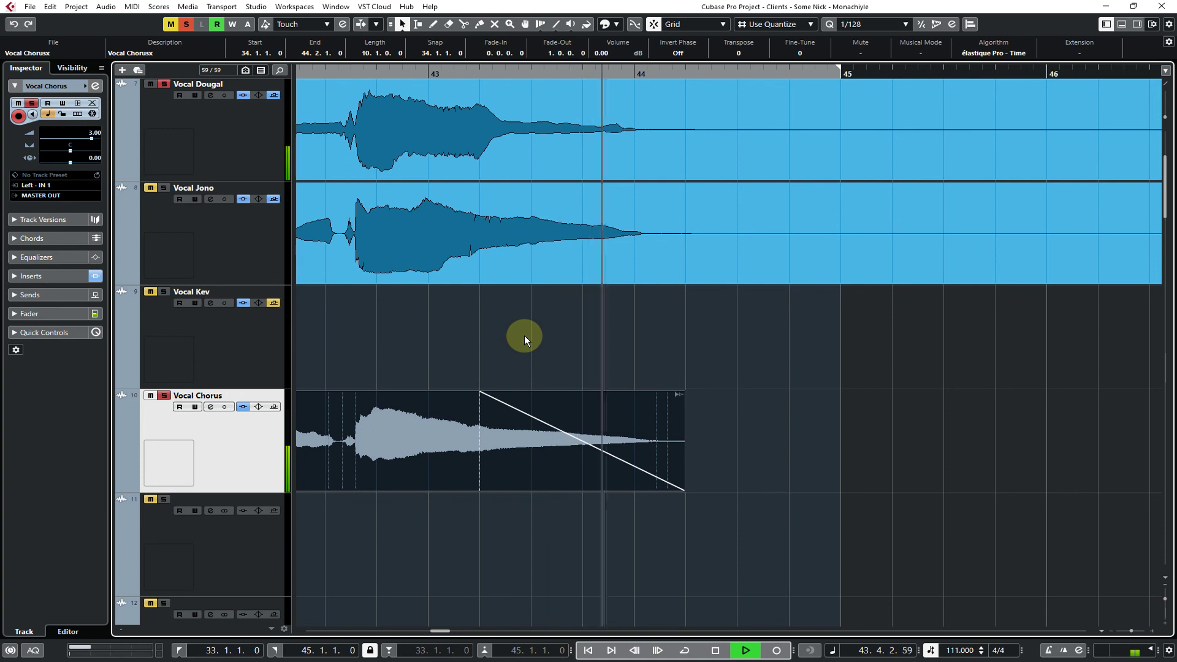
pyautogui.press('space')
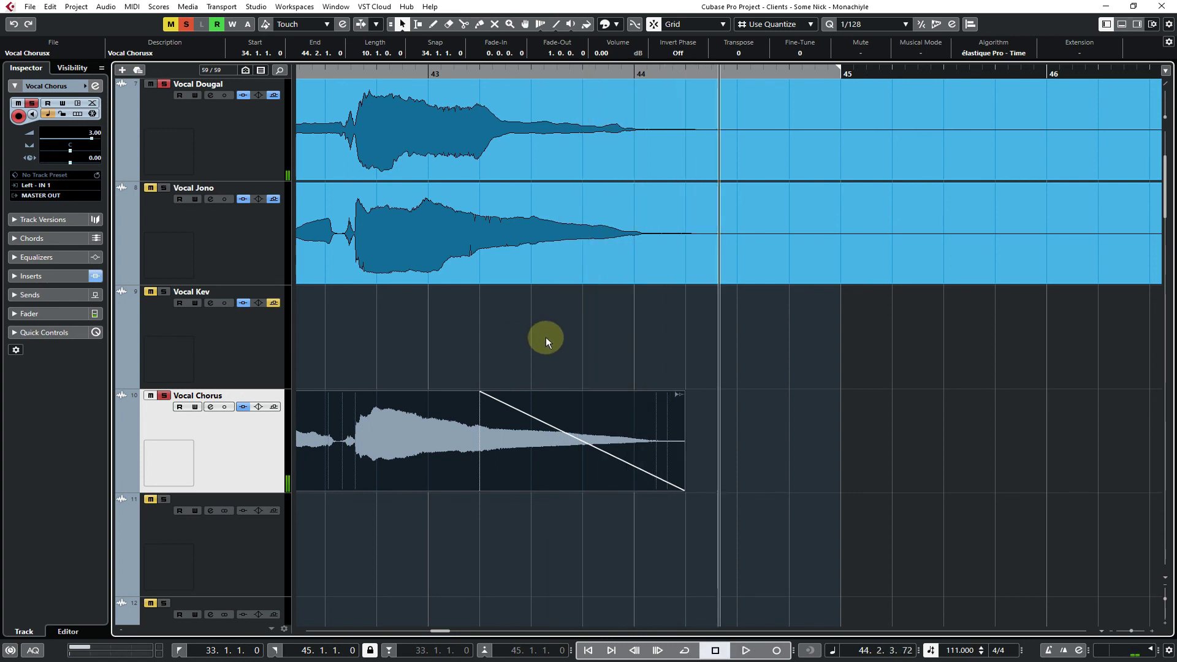
# Copy the vocal event from track 8 onto the empty vocal track 9 at the same position
pyautogui.click(546, 336)
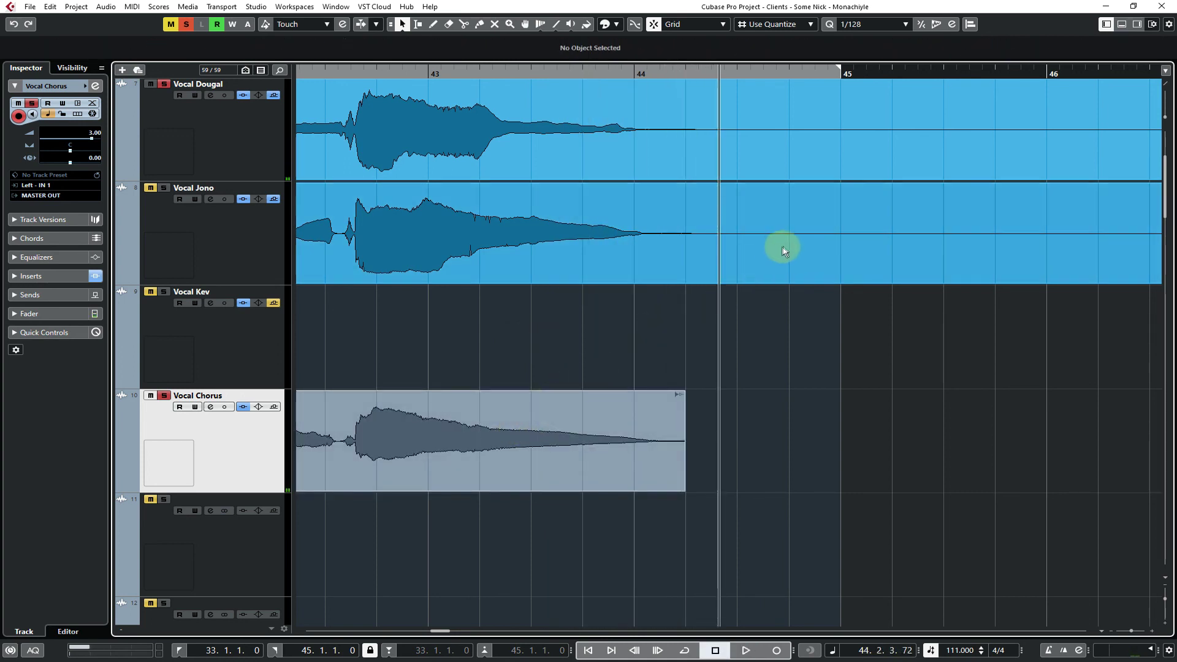
pyautogui.moveTo(681, 393); pyautogui.dragTo(565, 459)
pyautogui.moveTo(818, 242); pyautogui.dragTo(805, 361)
pyautogui.click(778, 451)
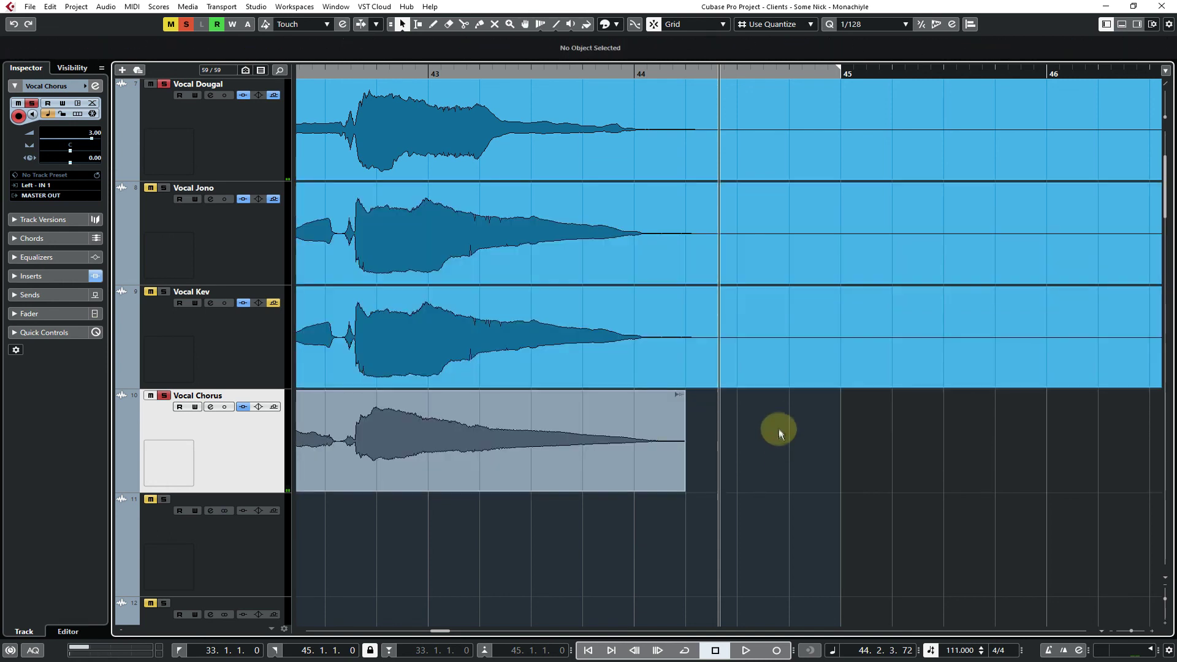
pyautogui.click(499, 255)
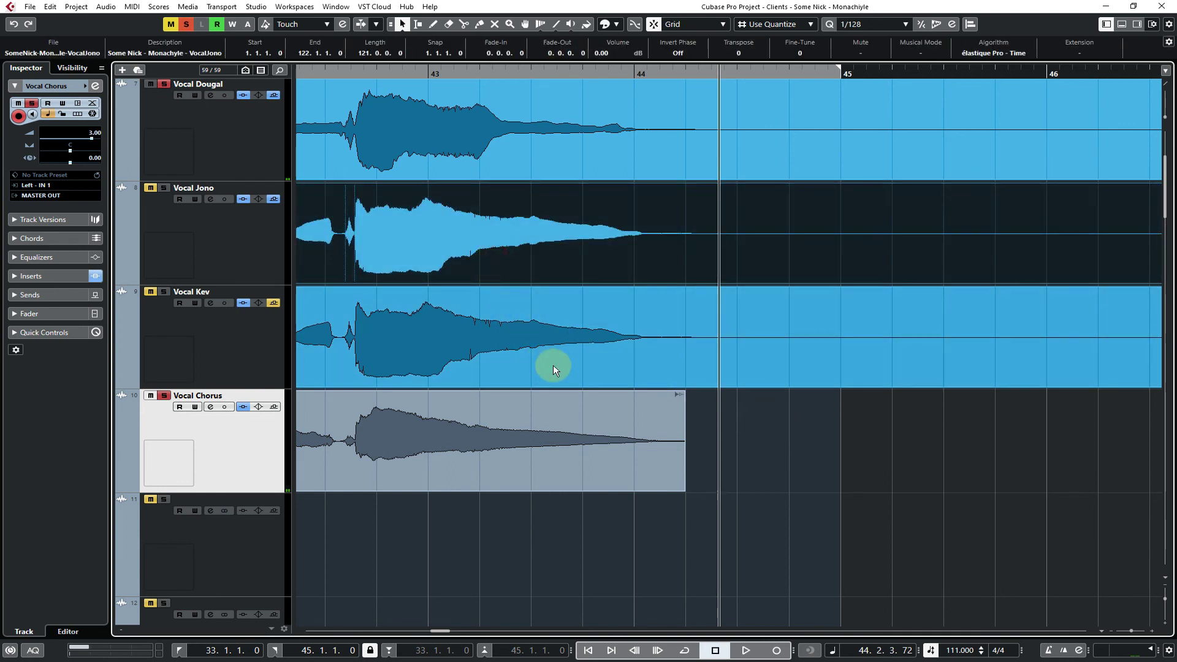
# Change the snap grid type to Beat and split the copied event on track 9 at 43.2 and at bar 45
pyautogui.press('3')
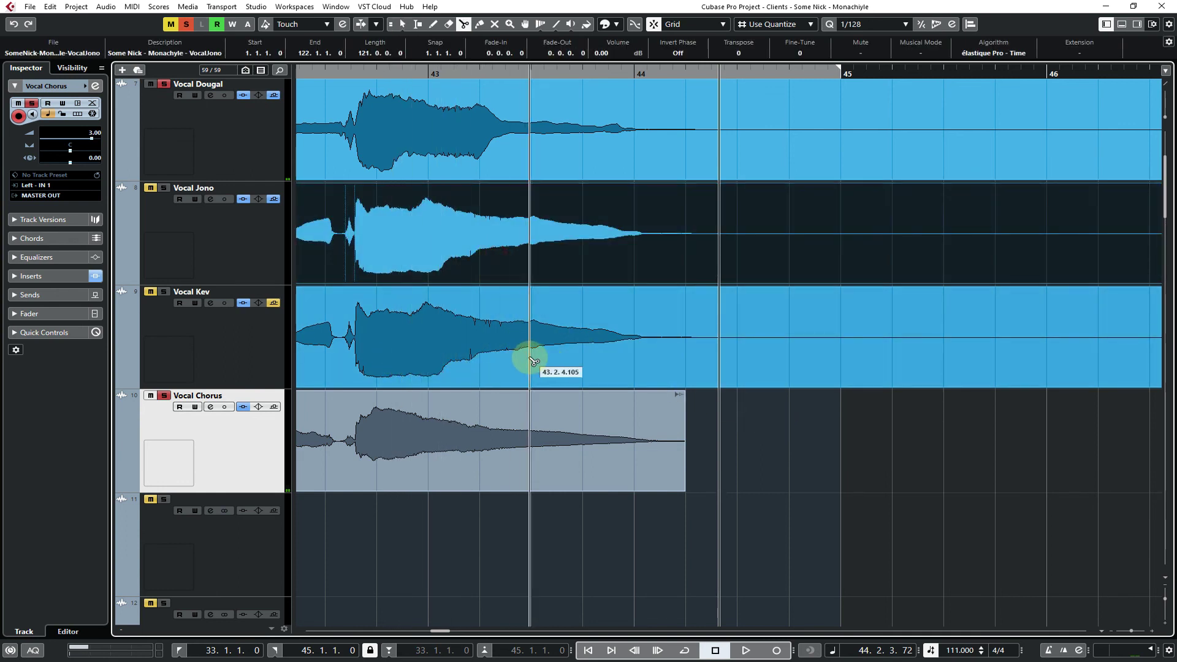
pyautogui.click(789, 25)
pyautogui.click(787, 52)
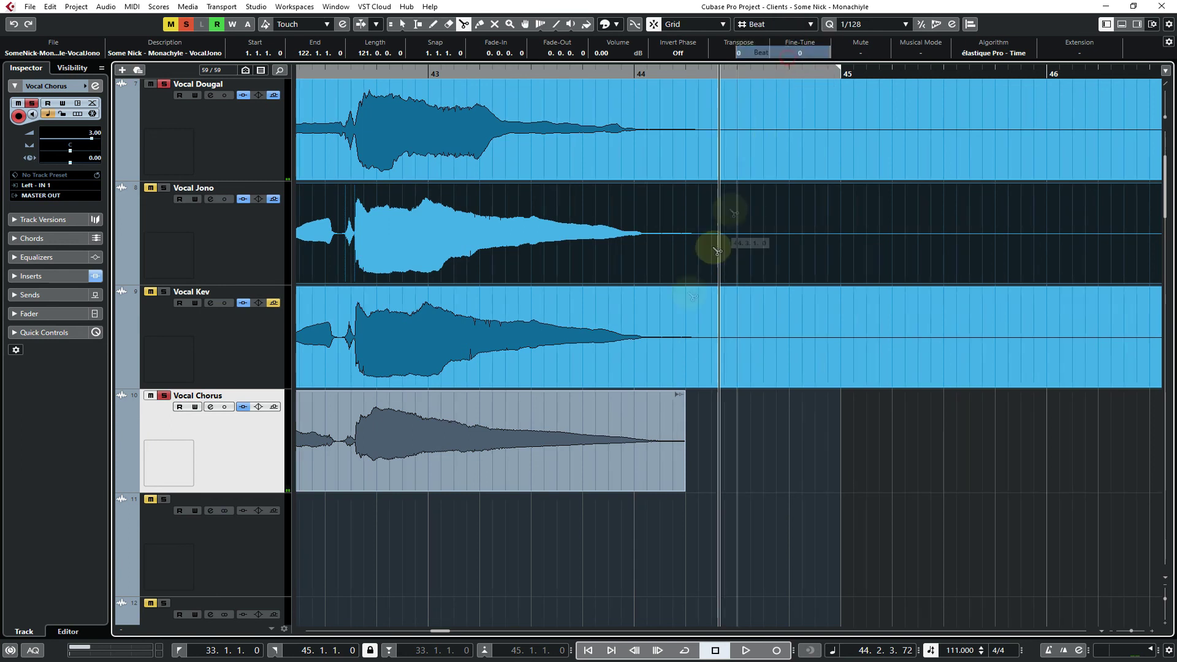
pyautogui.click(480, 364)
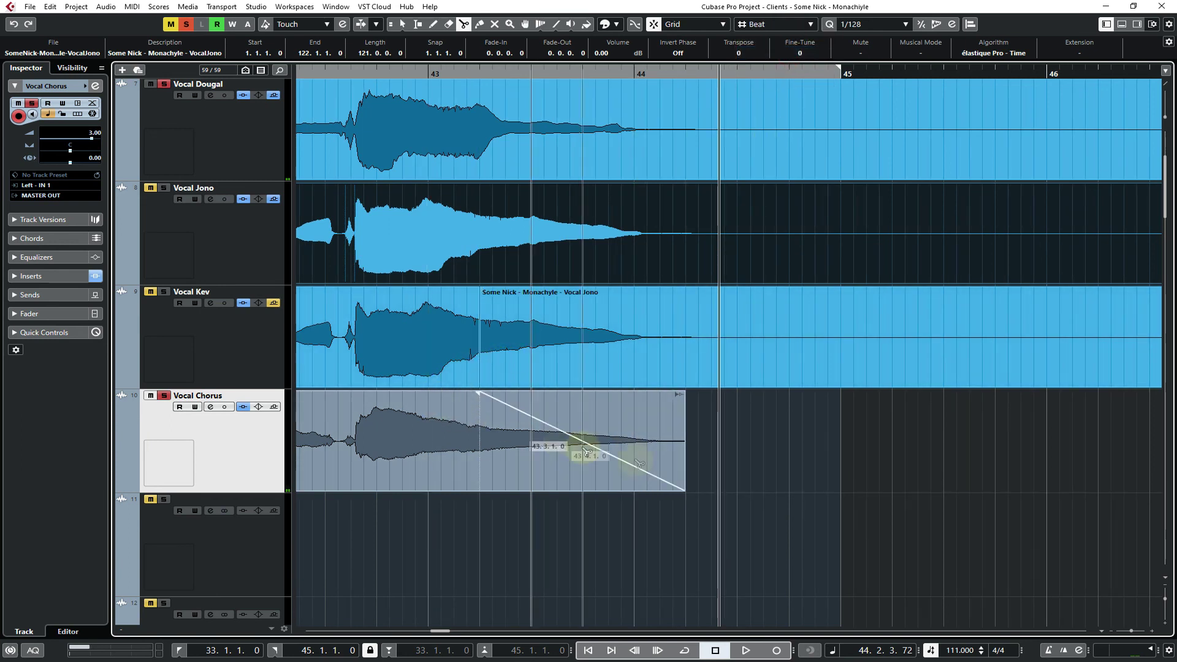
pyautogui.click(822, 355)
pyautogui.rightClick(816, 443)
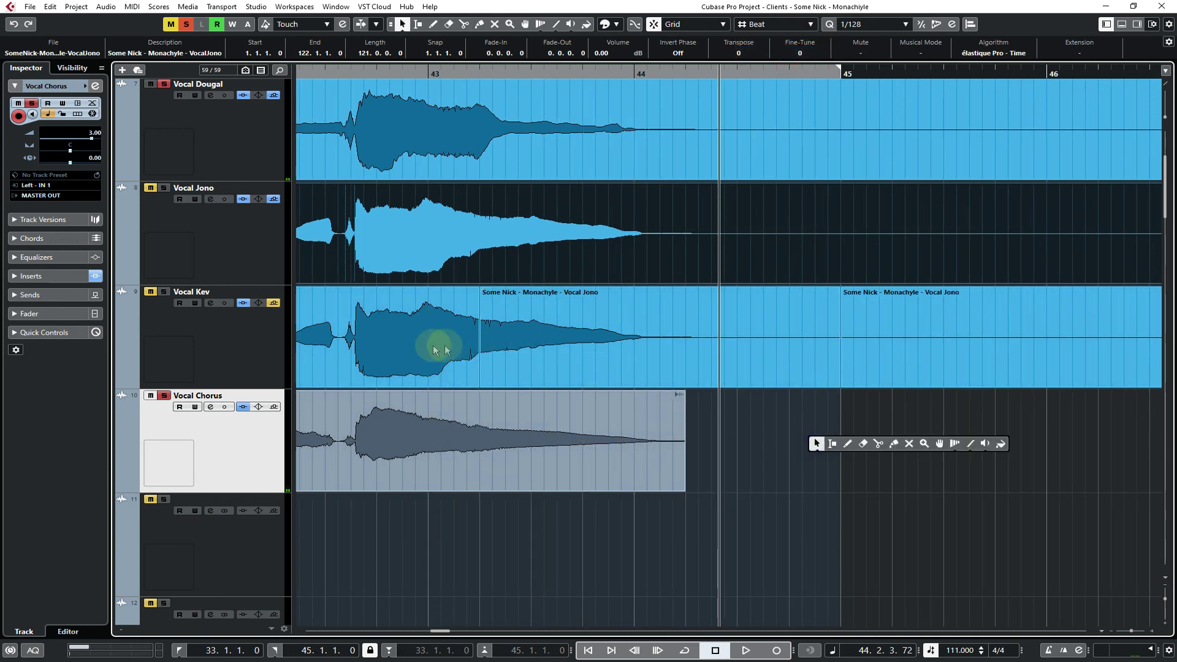
# Delete the copied event's parts before 43.2 and after bar 45, and move the remaining piece onto the Vocal Chorus track
pyautogui.click(440, 349)
pyautogui.press('Delete')
pyautogui.click(862, 360)
pyautogui.press('Delete')
pyautogui.moveTo(671, 336); pyautogui.dragTo(670, 439)
# Crossfade the Vocal Chorus event into the copied piece over 1.0.0.0 and choose a gently concave fade-out curve
pyautogui.moveTo(485, 528); pyautogui.dragTo(549, 433)
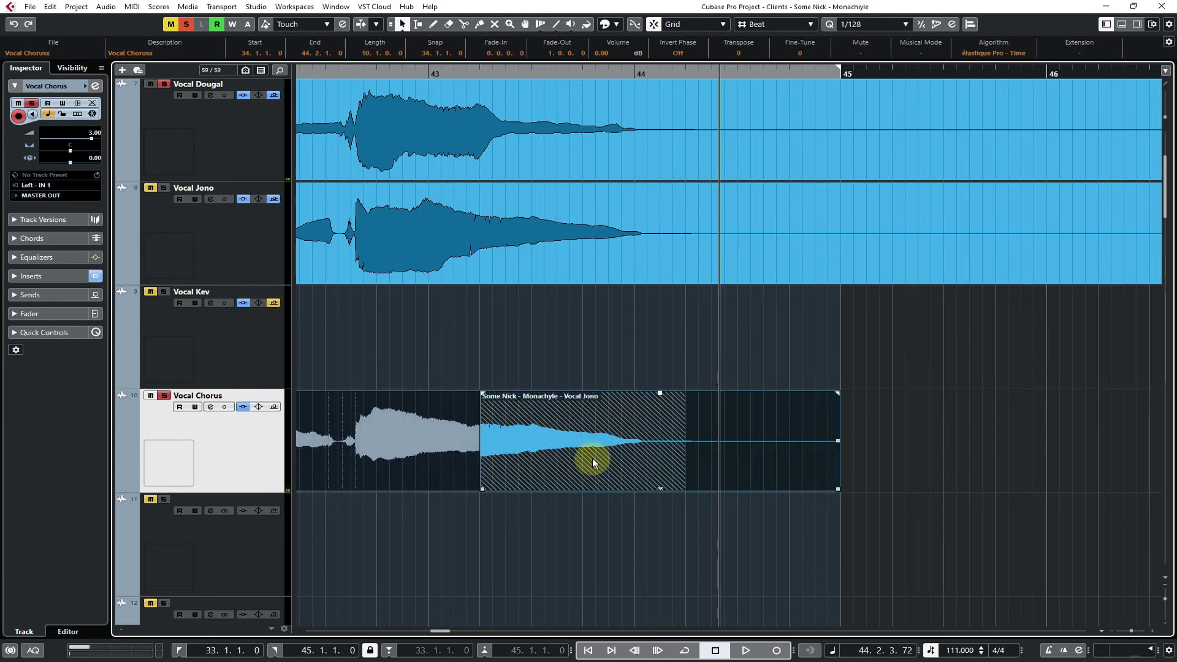
pyautogui.doubleClick(576, 452)
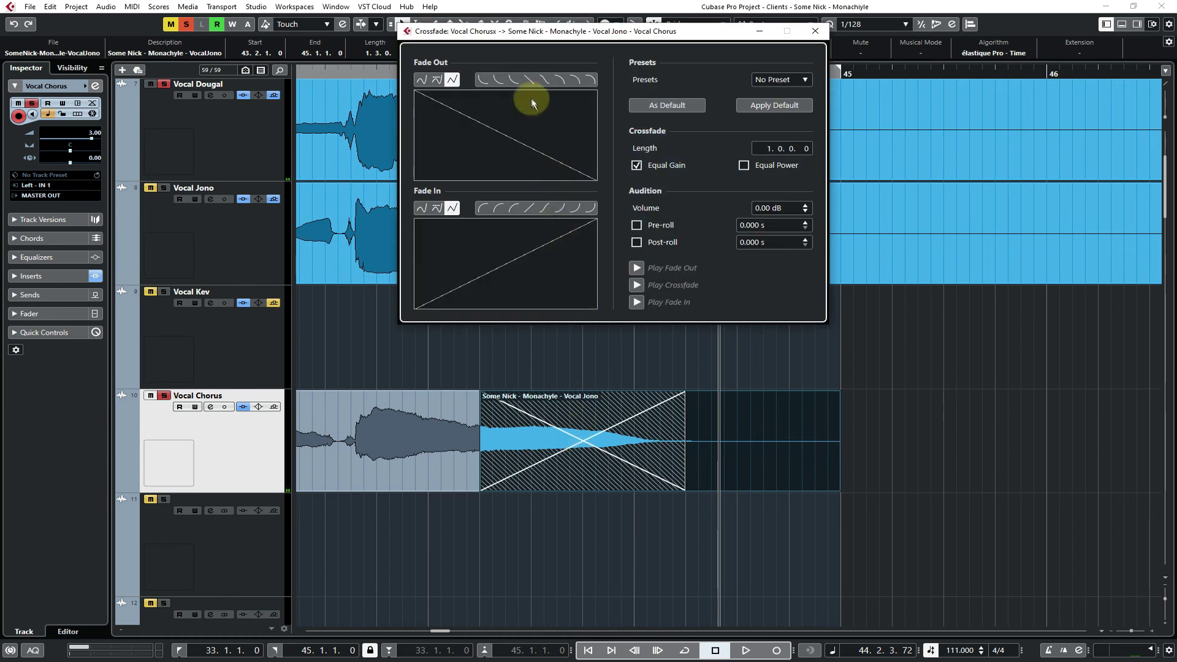
pyautogui.click(513, 80)
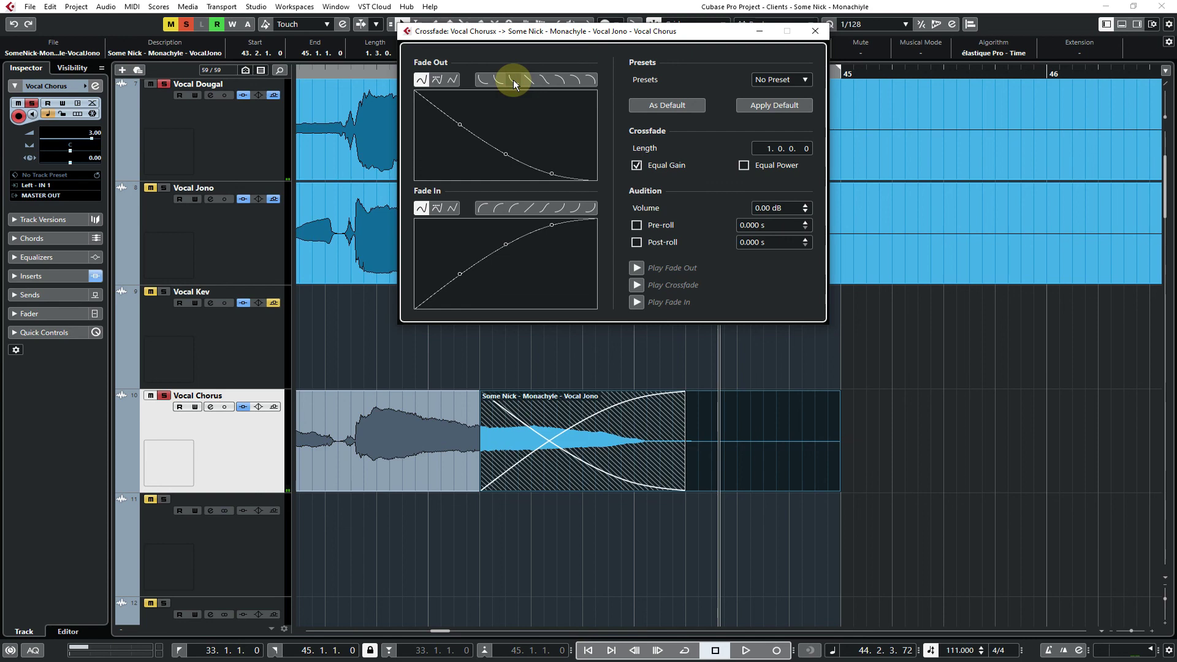
# Try a steeper concave fade-out curve for the Vocal Chorus crossfade, restore the gently concave one and close the crossfade settings
pyautogui.click(498, 79)
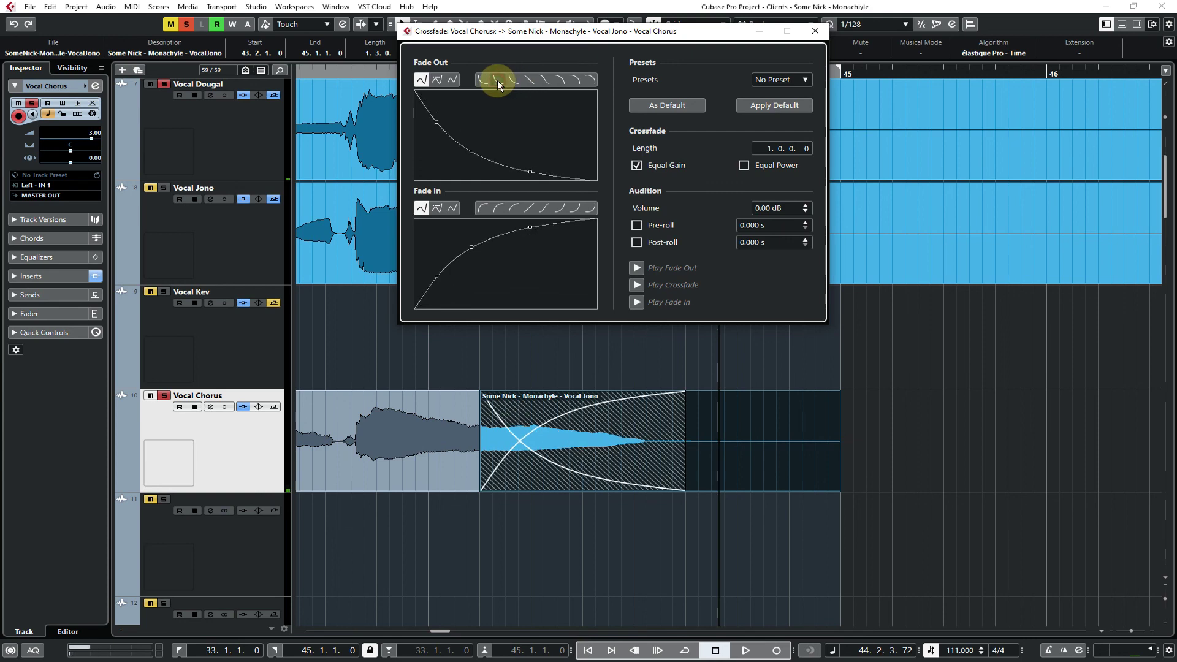
pyautogui.click(512, 81)
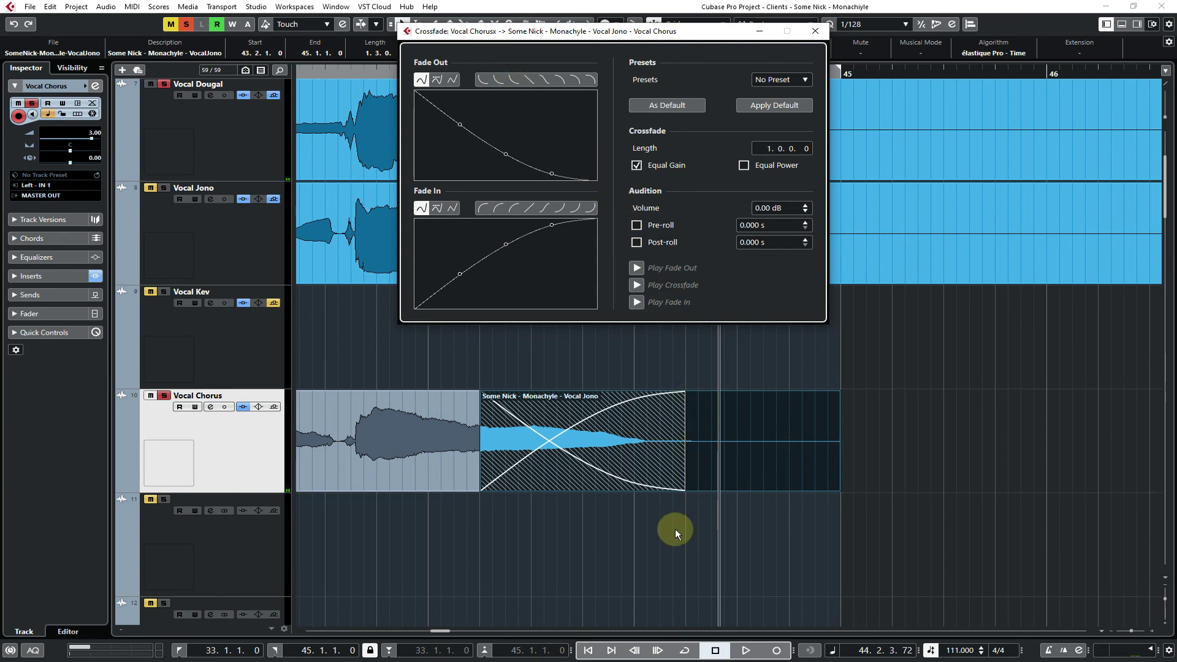
pyautogui.press('Escape')
# Delete the copied vocal piece from the Vocal Chorus track and play the remaining faded ending from just before bar 43
pyautogui.click(771, 453)
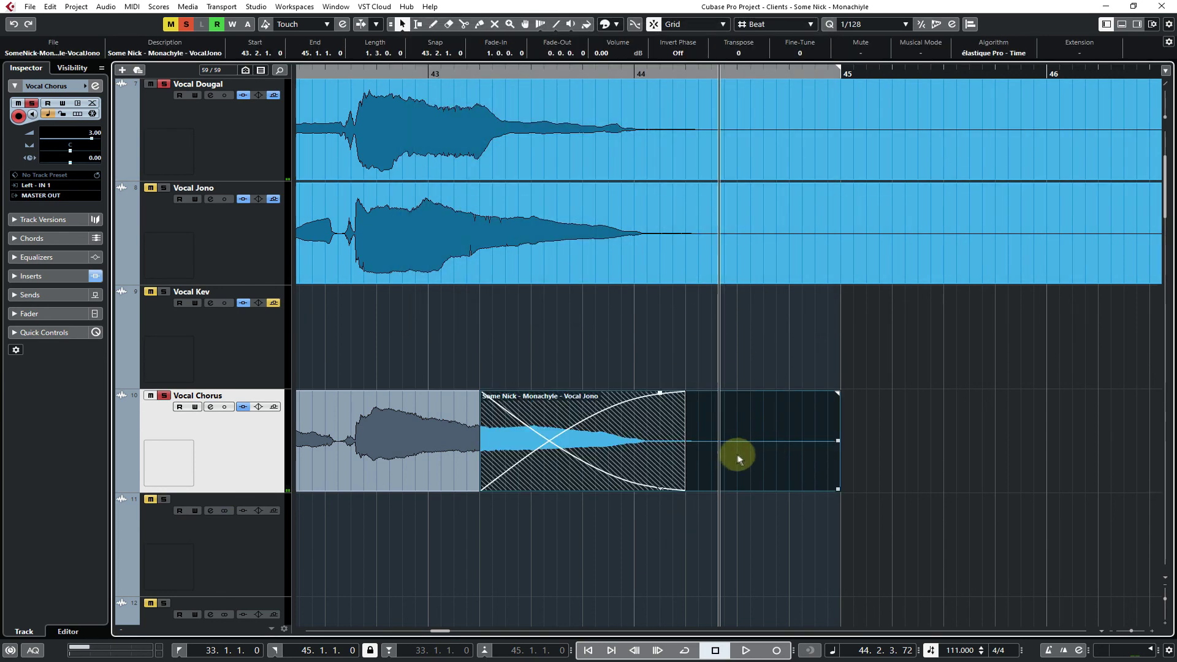
pyautogui.press('Delete')
pyautogui.click(507, 453)
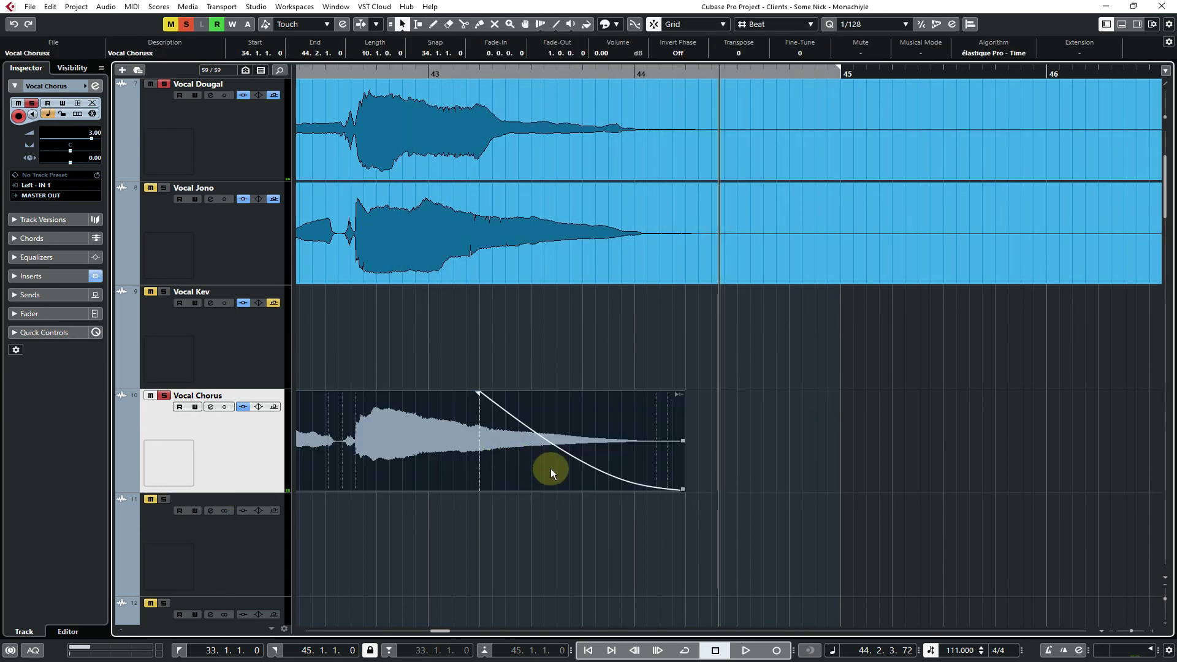
pyautogui.click(323, 74)
pyautogui.press('space')
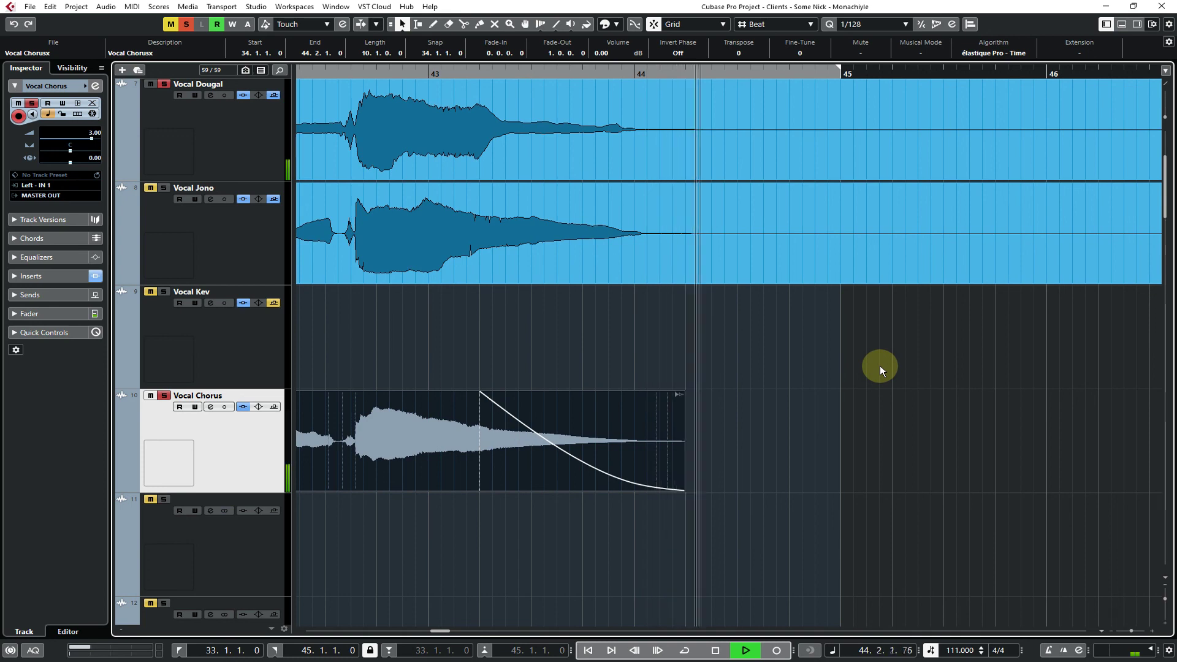
pyautogui.press('space')
# Undo the deletion, crossfade edits, move, splits and copying of the vocal ending, back to the Vocal Chorus event's straight fade-out
pyautogui.hotkey('ctrl', 'z')
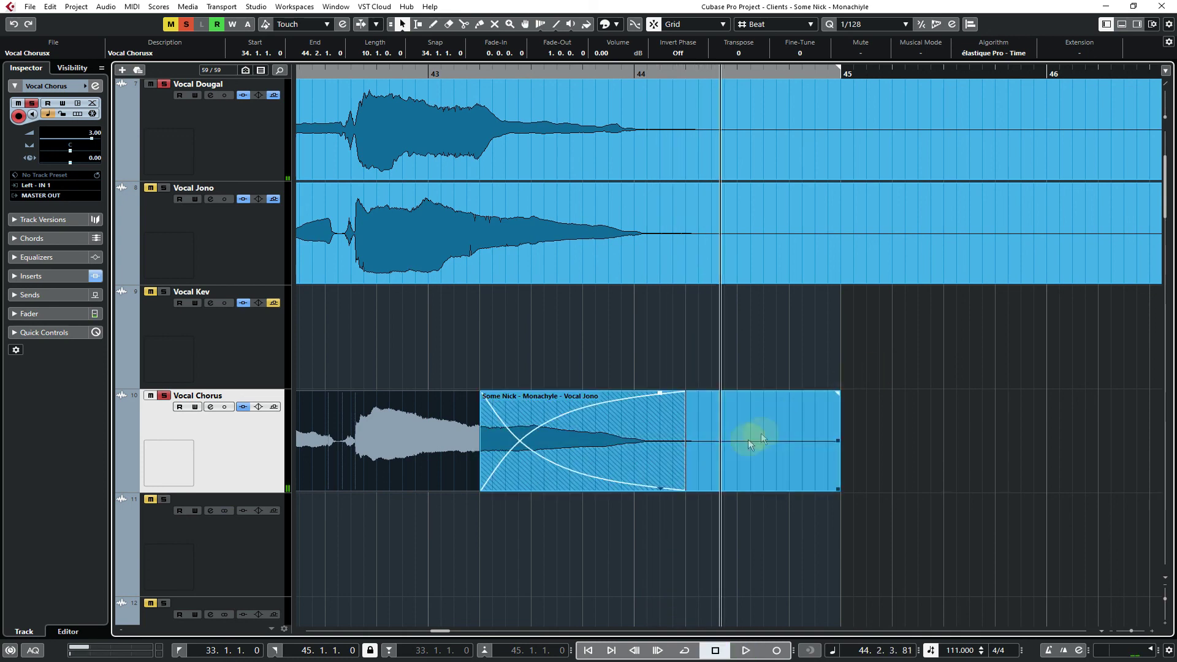
pyautogui.hotkey('ctrl', 'z')
pyautogui.hotkey('ctrl', 'z')
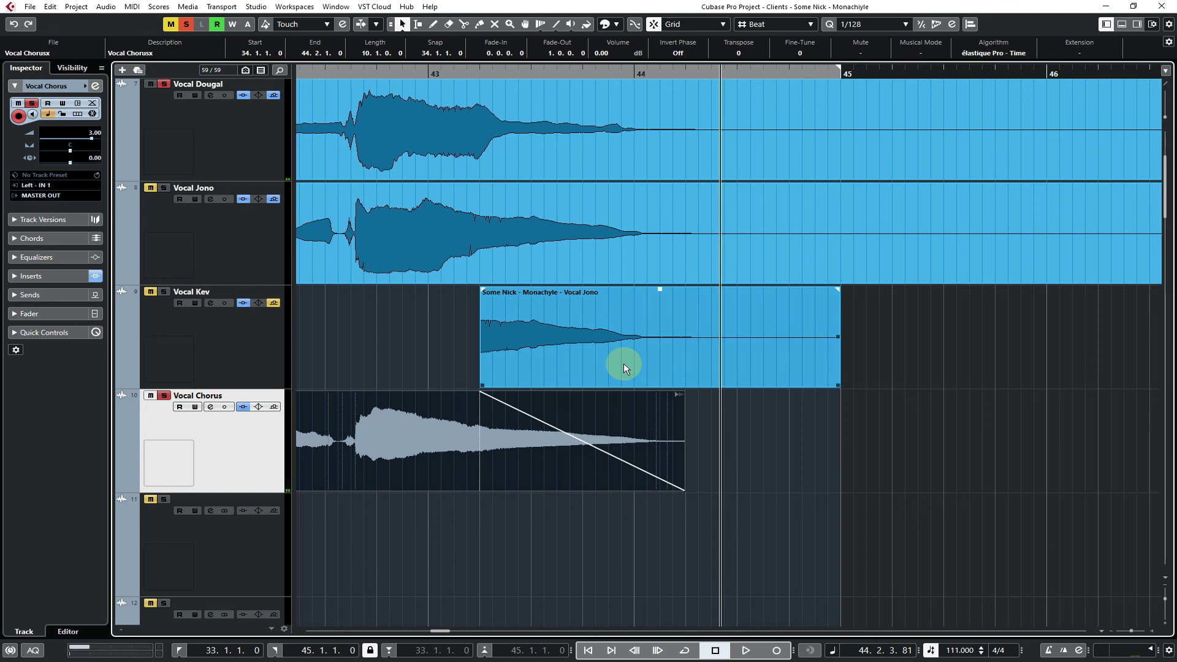
pyautogui.hotkey('ctrl', 'z')
pyautogui.hotkey('ctrl', 'z')
pyautogui.hotkey('ctrl', 'z')
pyautogui.hotkey('ctrl', 'z')
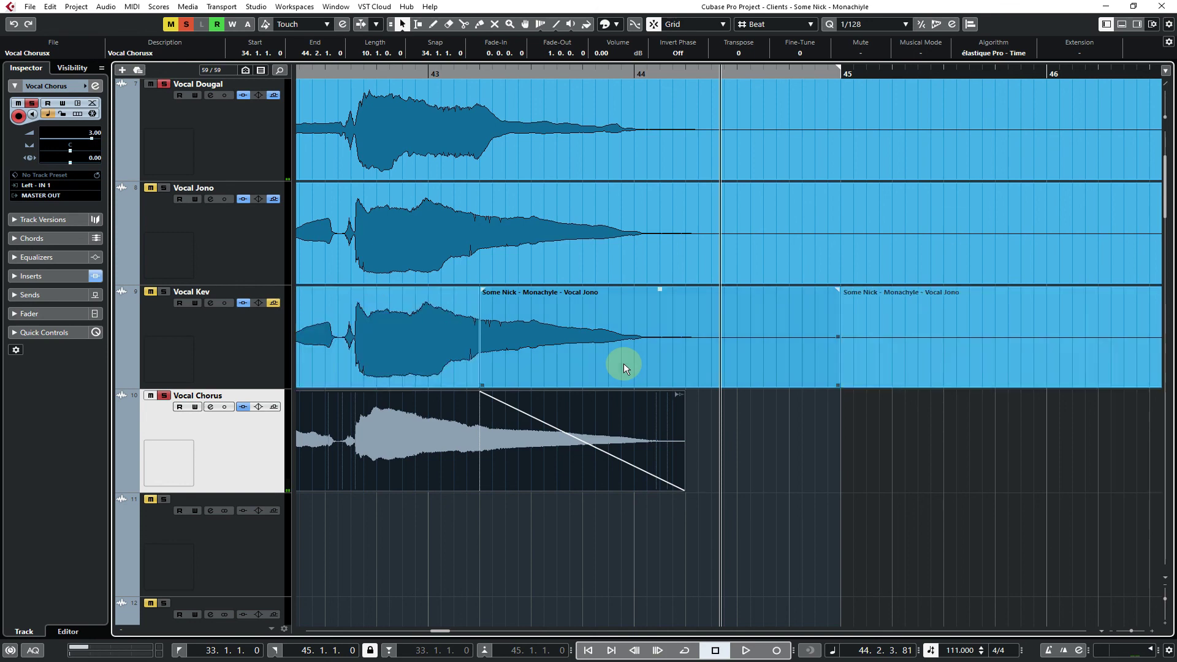
# Play the soloed Vocal Chorus ending with its straight fade-out past bar 45 and deselect the event
pyautogui.press('space')
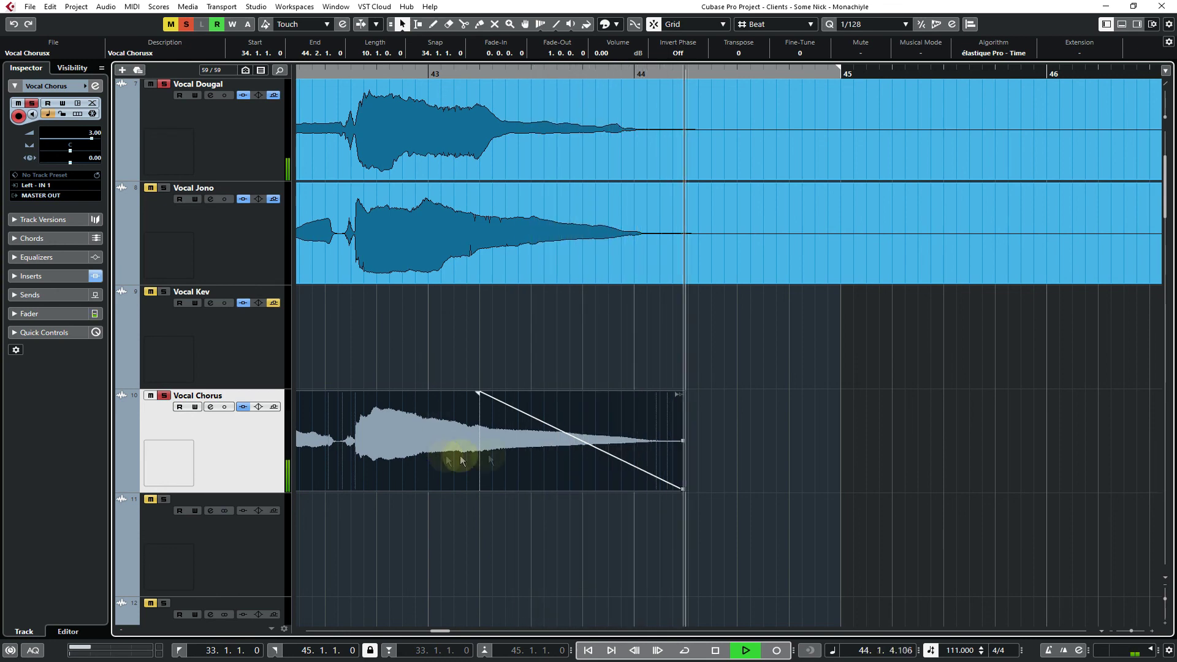
pyautogui.click(778, 457)
pyautogui.press('space')
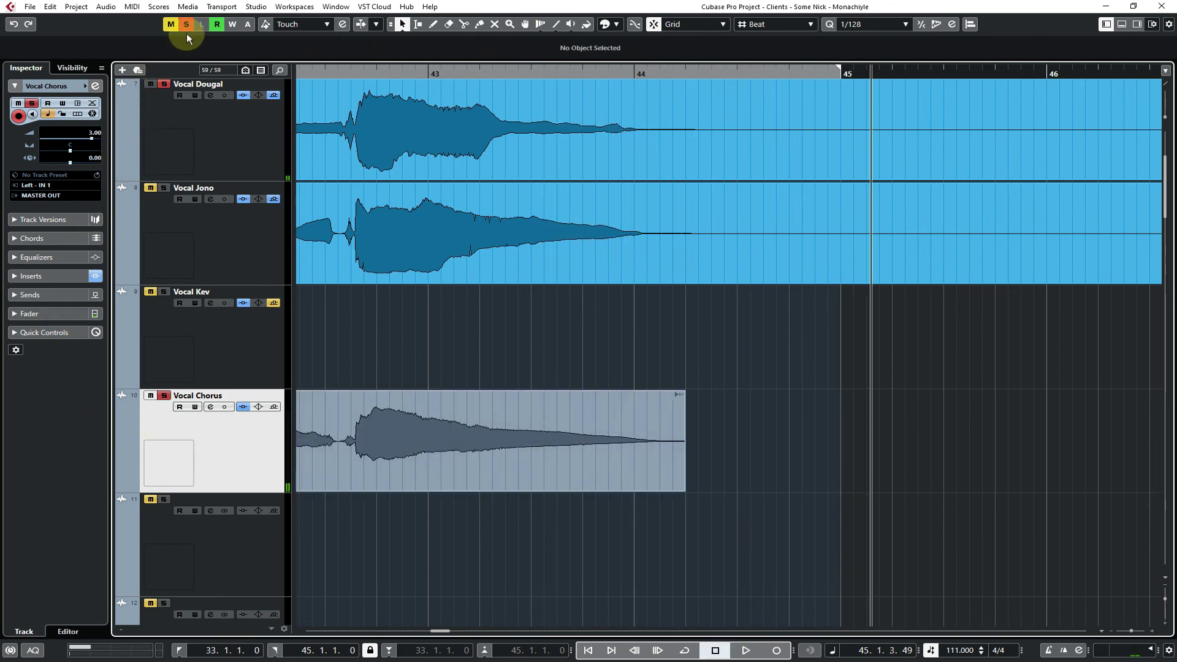
# Clear all solos, play the chorus ending with the full mix, and set the Vocal Chorus track volume to -3.00
pyautogui.click(187, 26)
pyautogui.click(374, 355)
pyautogui.press('space')
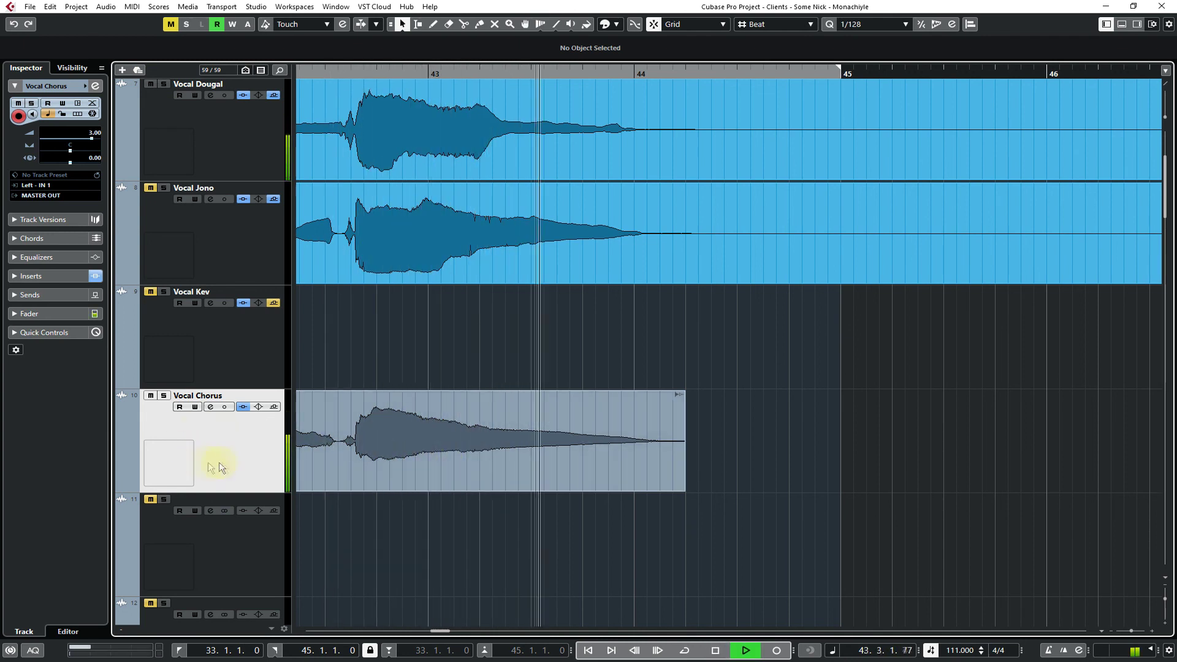
pyautogui.doubleClick(96, 131)
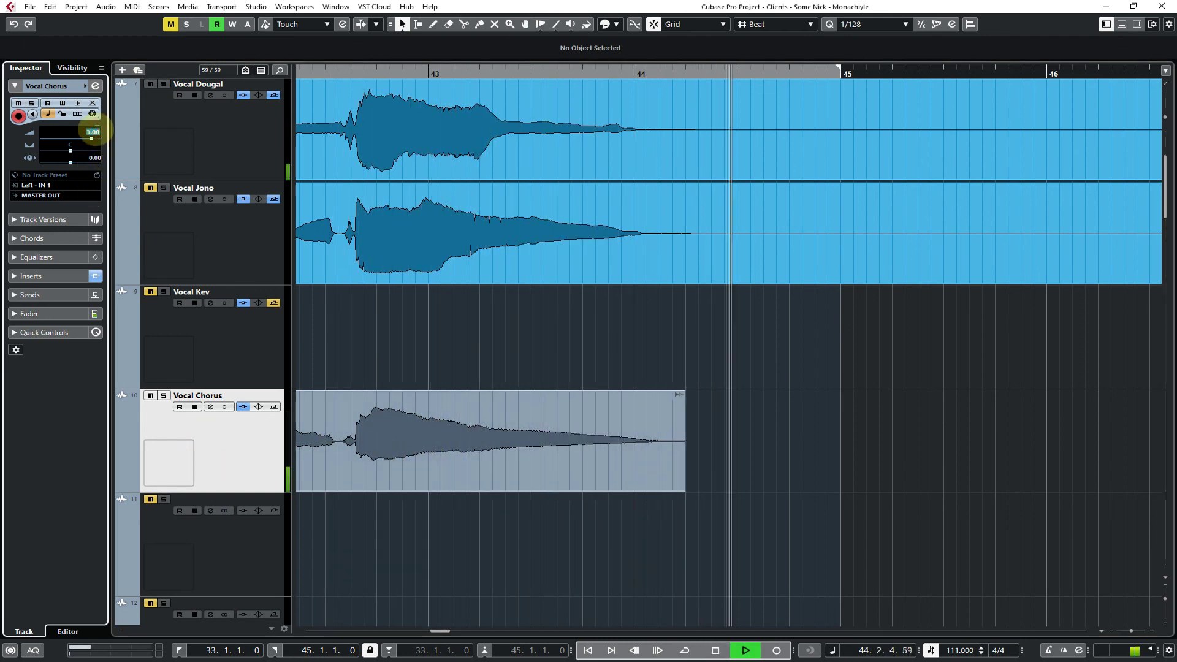
pyautogui.write('-3')
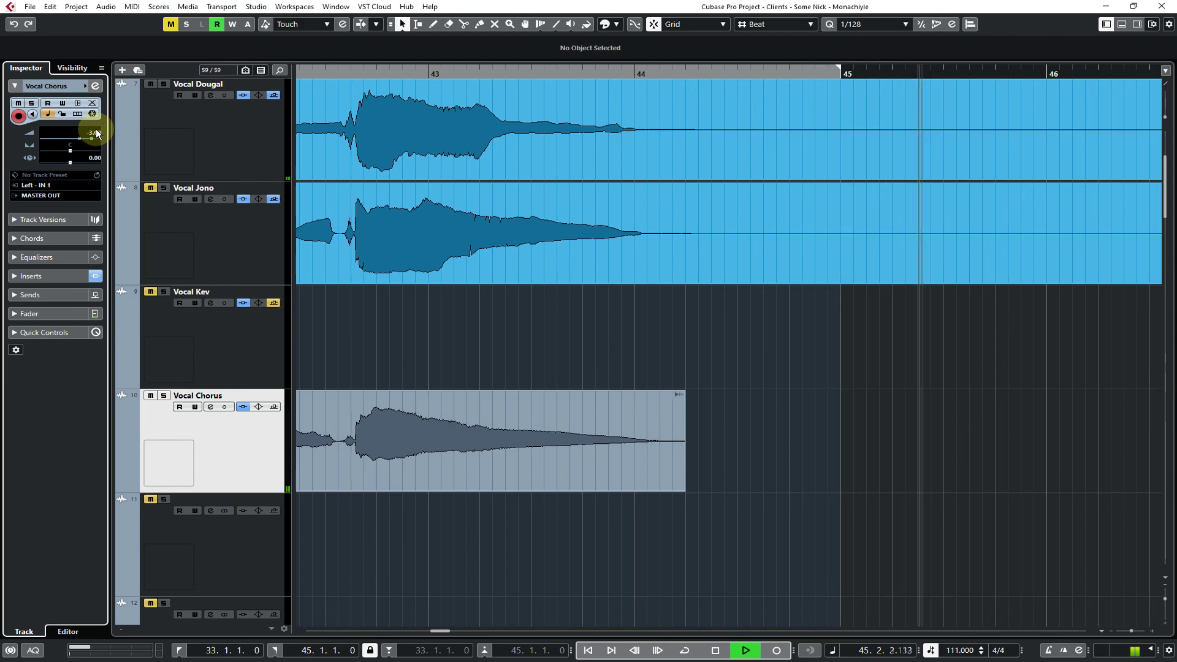
pyautogui.press('Return')
pyautogui.press('space')
# Unmute the vocal on track 8 and play the full mix from bar 33
pyautogui.press('g')
pyautogui.press('g')
pyautogui.press('g')
pyautogui.press('g')
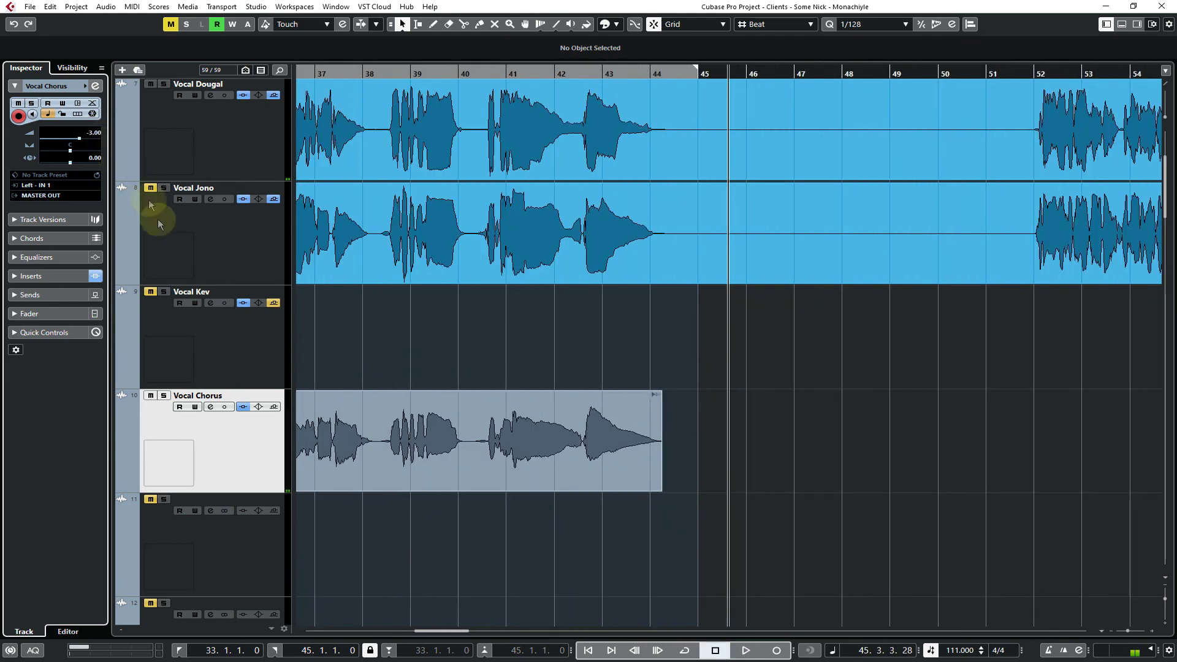
pyautogui.click(440, 73)
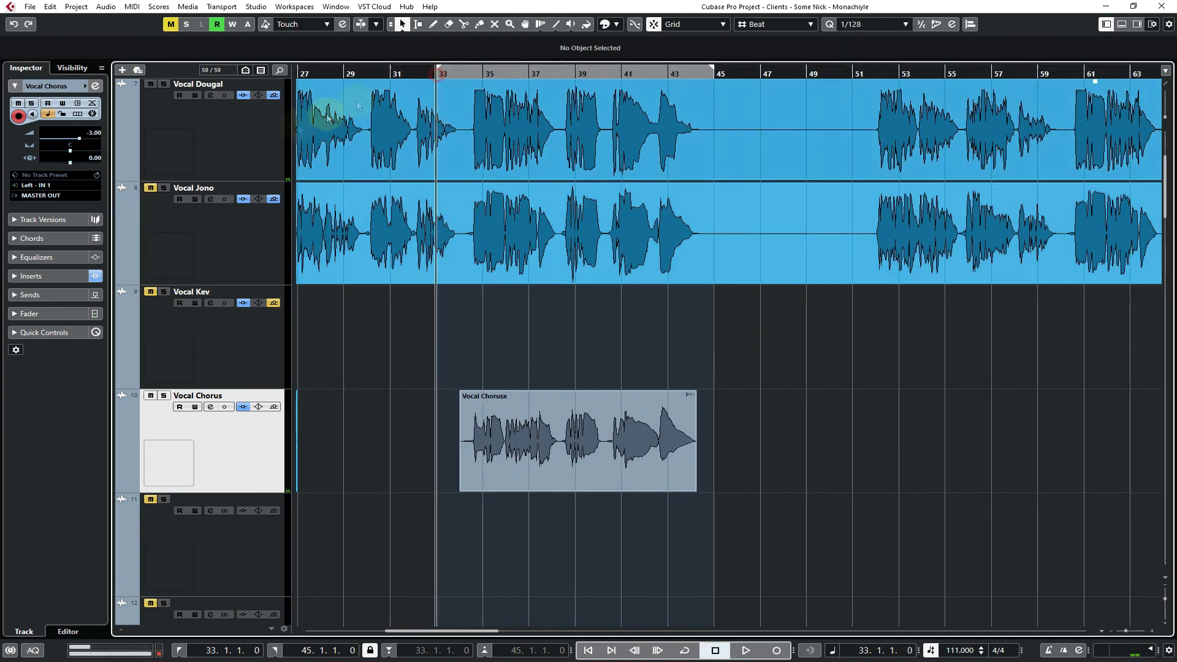
pyautogui.press('space')
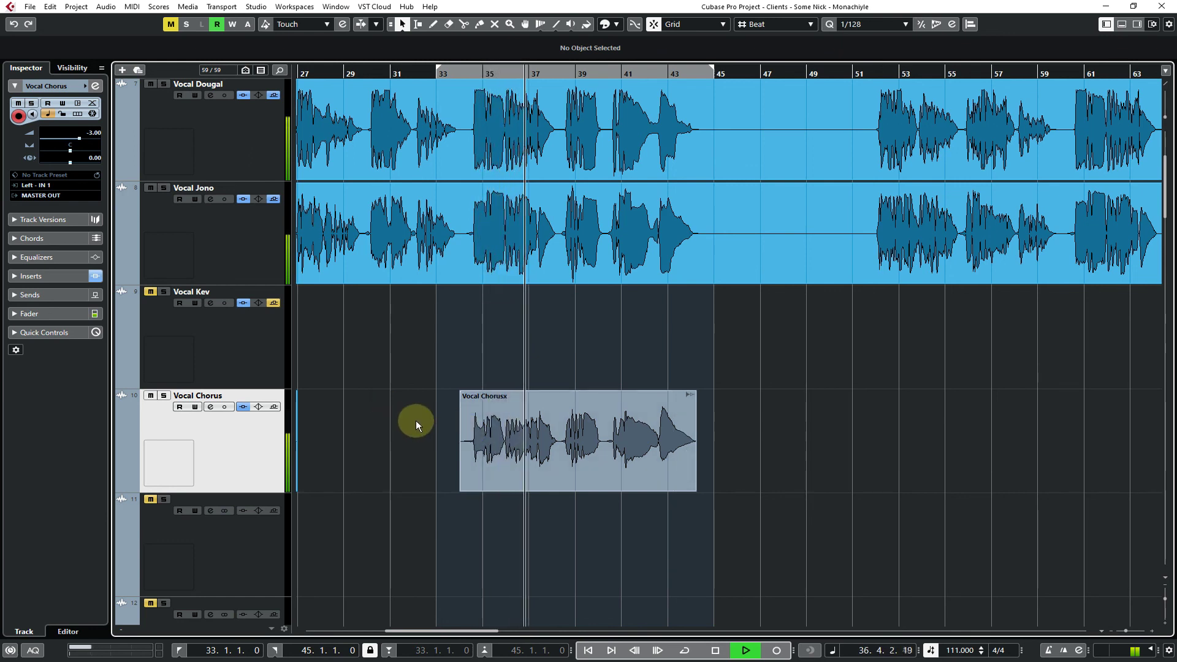
# Reduce the track heights to show the backing vocals and instruments while listening to chorus 1, and stop playback after bar 44
pyautogui.hotkey('shift', 'g')
pyautogui.hotkey('shift', 'g')
pyautogui.hotkey('shift', 'g')
pyautogui.hotkey('shift', 'g')
pyautogui.hotkey('shift', 'g')
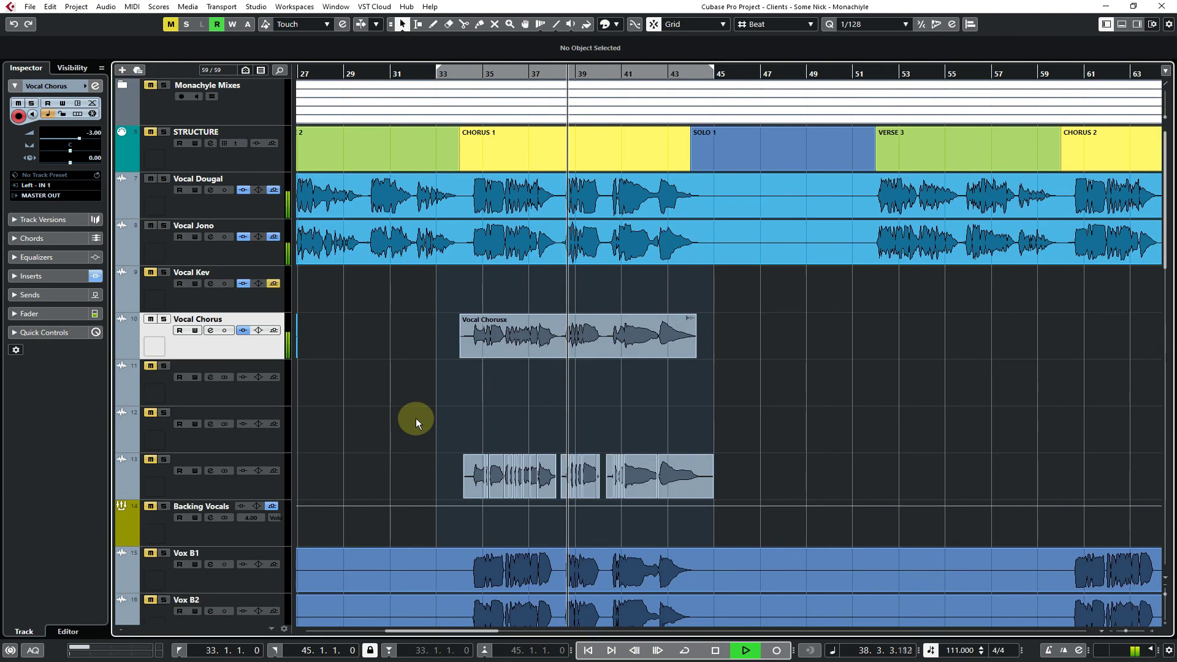
pyautogui.hotkey('shift', 'g')
pyautogui.hotkey('shift', 'g')
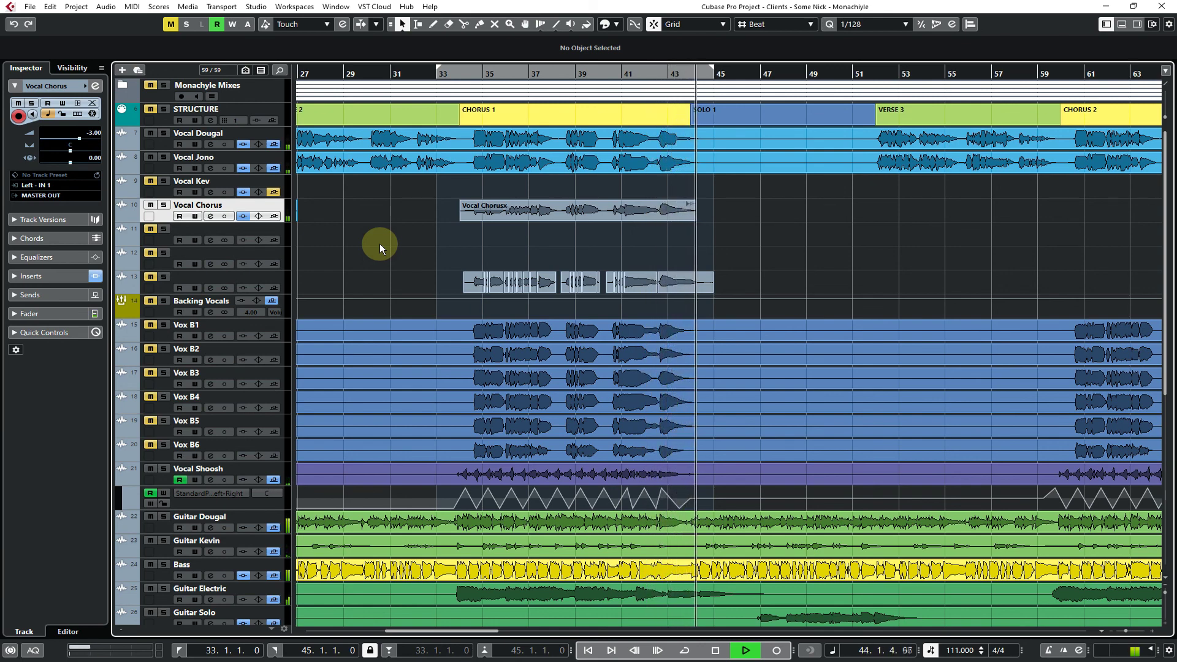
pyautogui.press('space')
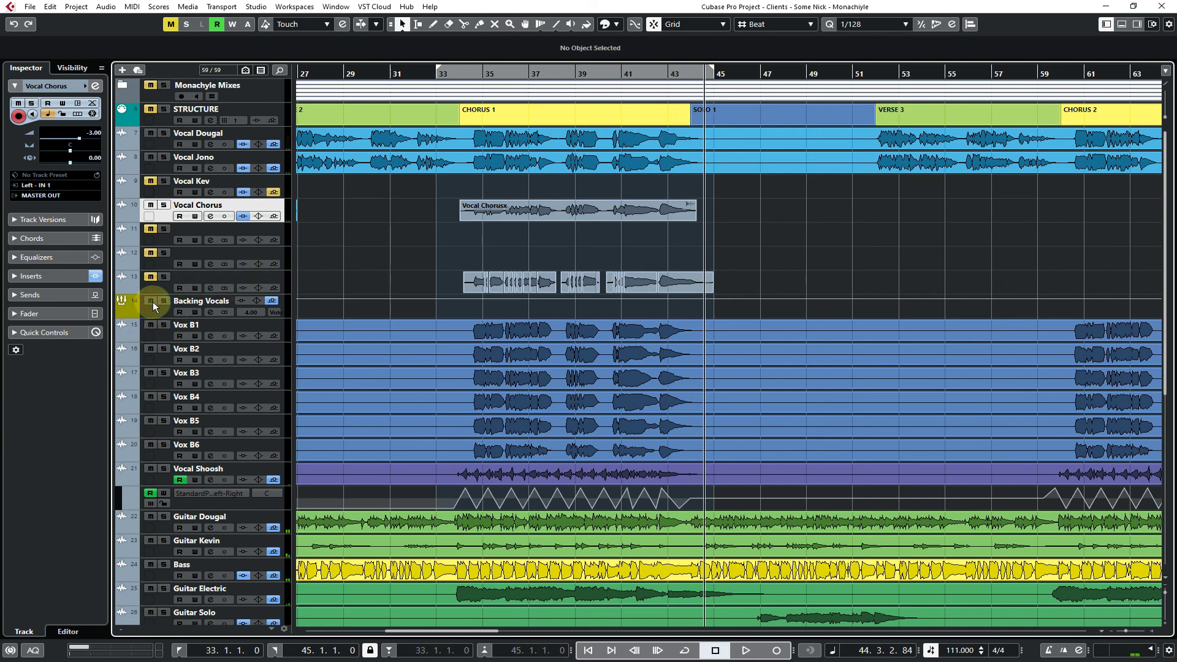
# Unmute and solo the Backing Vocals, solo the lead vocal on track 7 as well, and play chorus 1 from bar 33
pyautogui.press('KP_1')
pyautogui.click(163, 301)
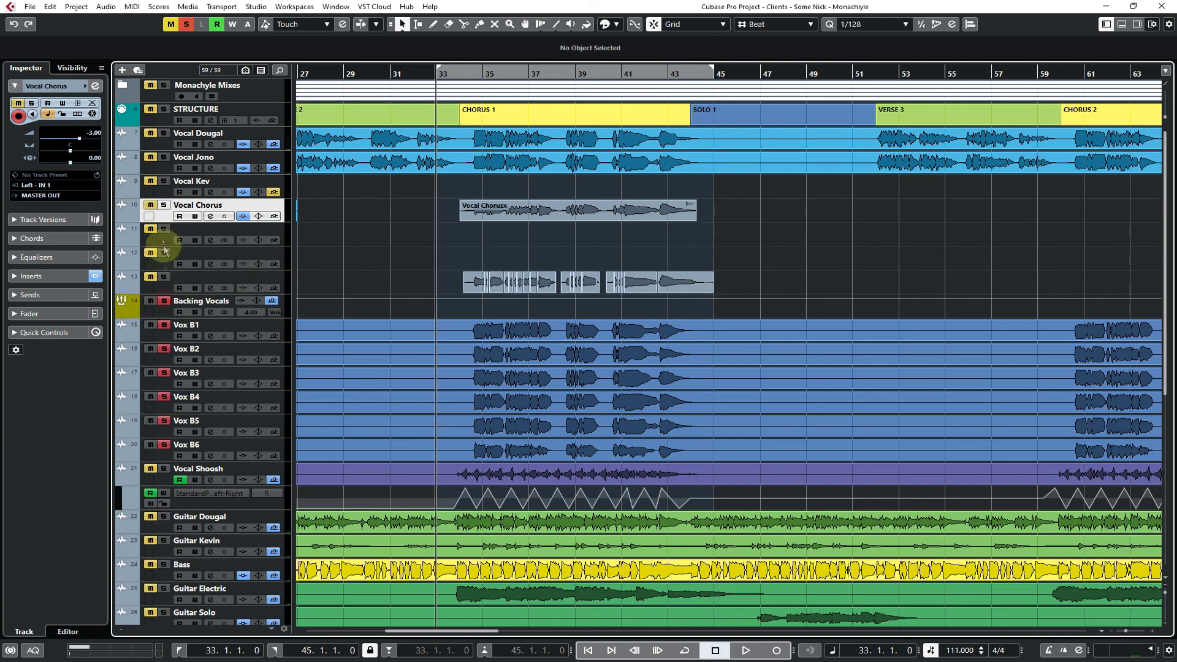
pyautogui.click(164, 135)
pyautogui.press('space')
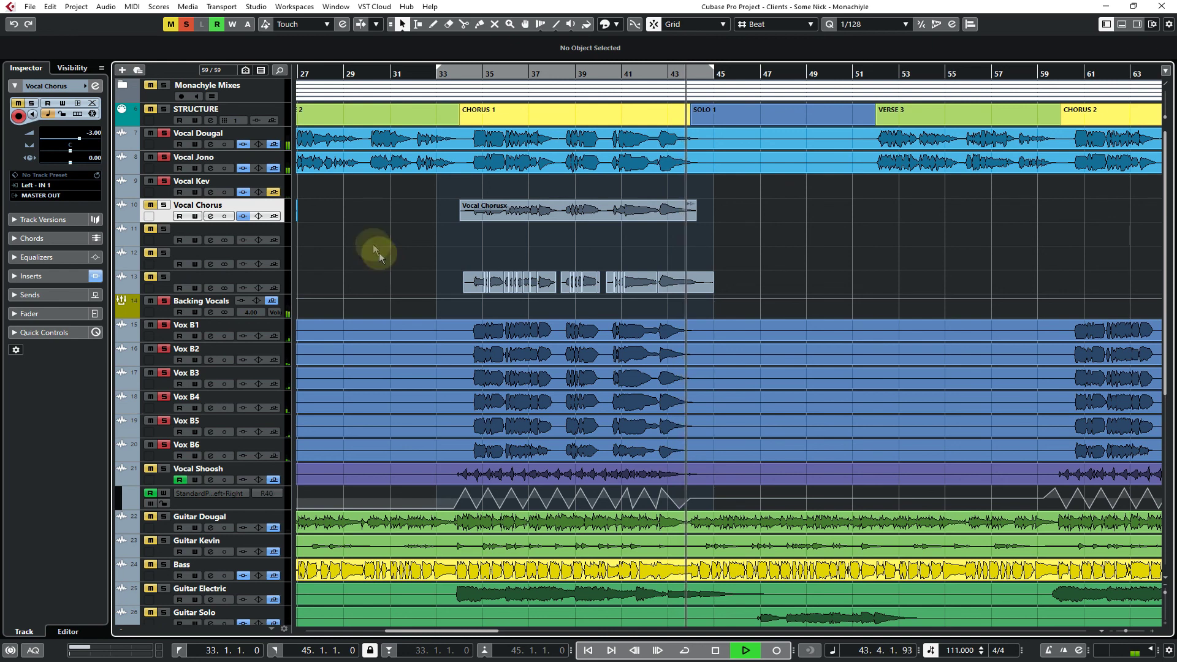
pyautogui.press('space')
# Clear all solos, play chorus 1 with the full mix, and return the playhead to bar 33
pyautogui.click(187, 27)
pyautogui.press('space')
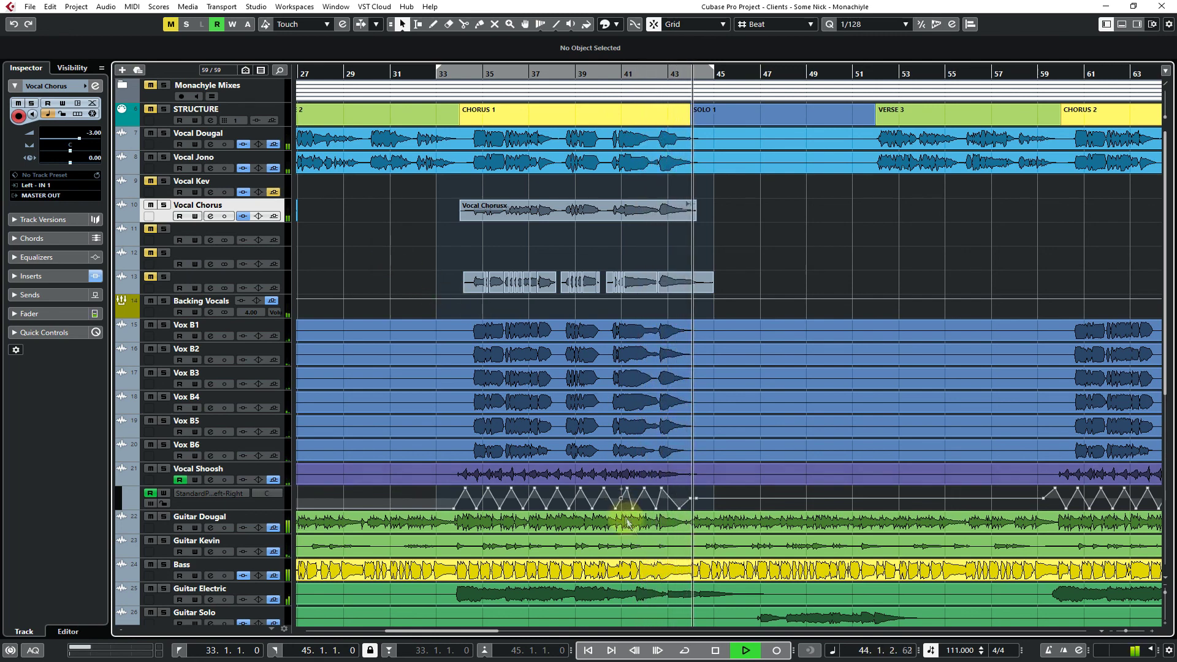
pyautogui.click(716, 649)
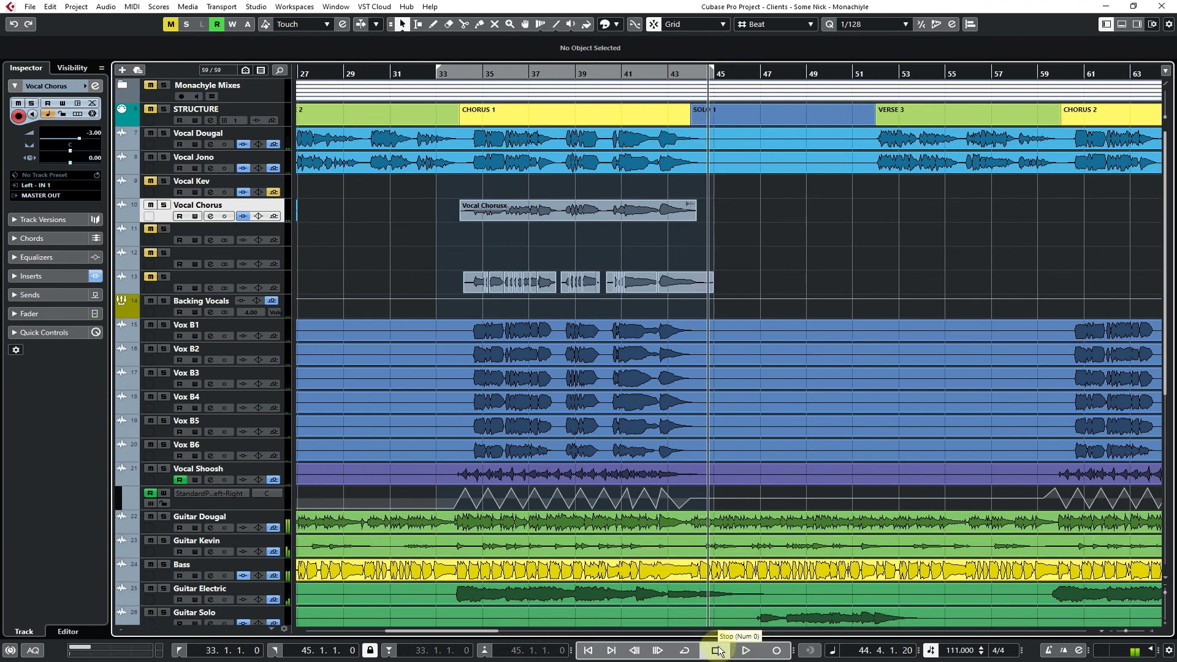
pyautogui.click(717, 649)
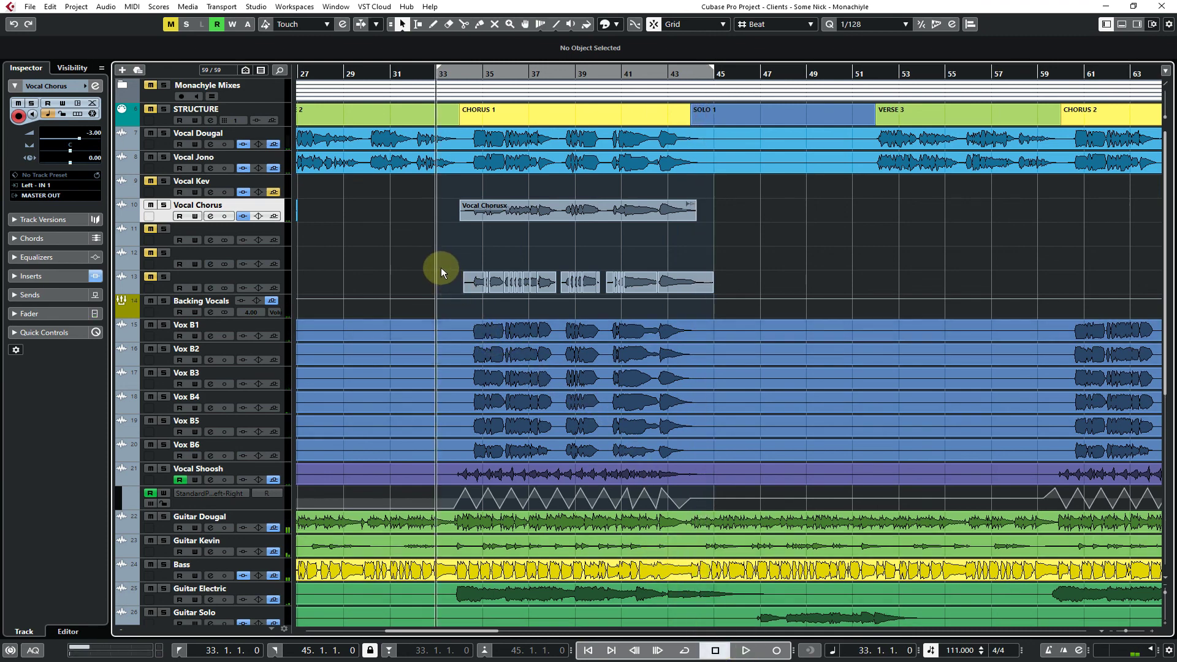